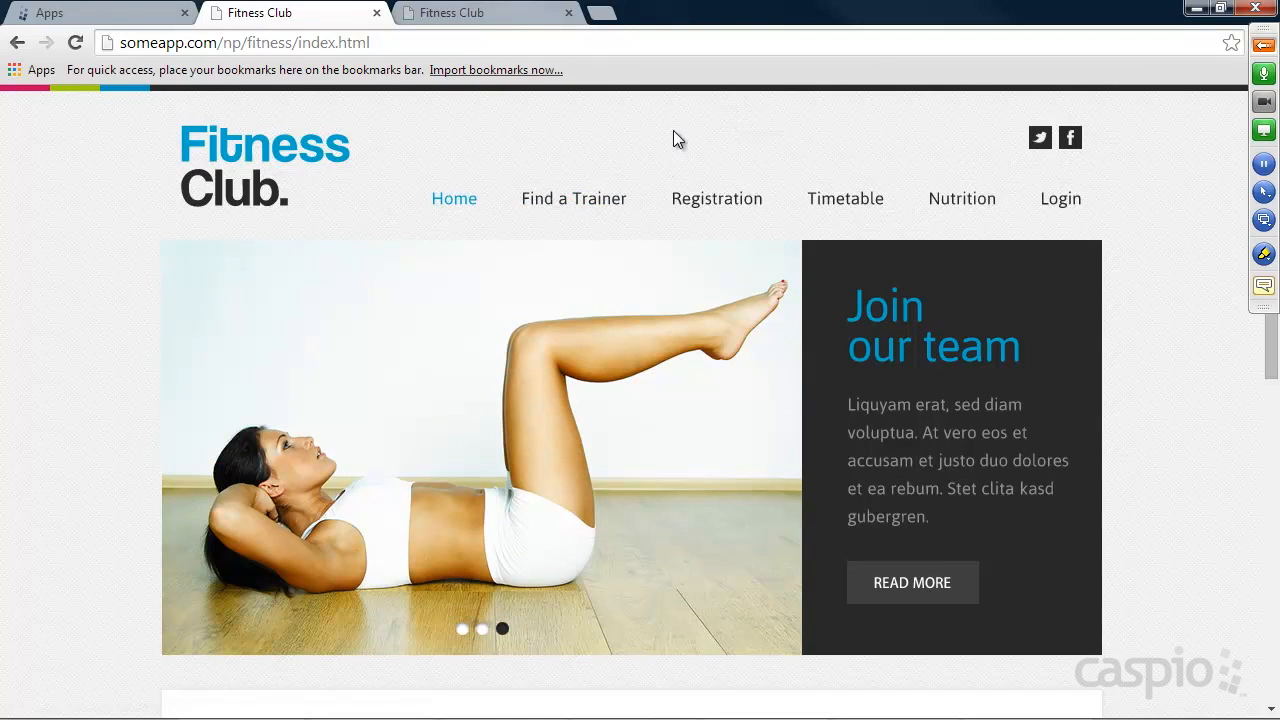
Search for trainers with city, state and zip left blank, and look over the results map and list.
{"action": "left_click", "coordinate": [575, 200]}
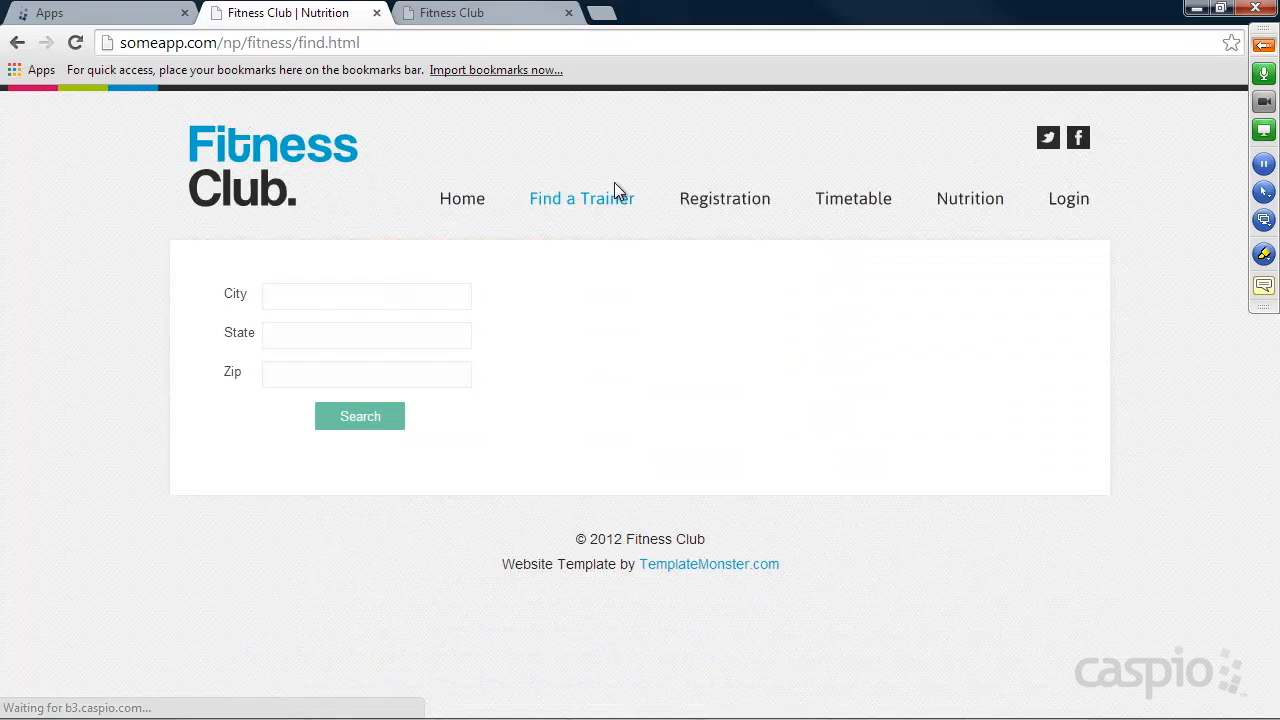
{"action": "left_click", "coordinate": [321, 301]}
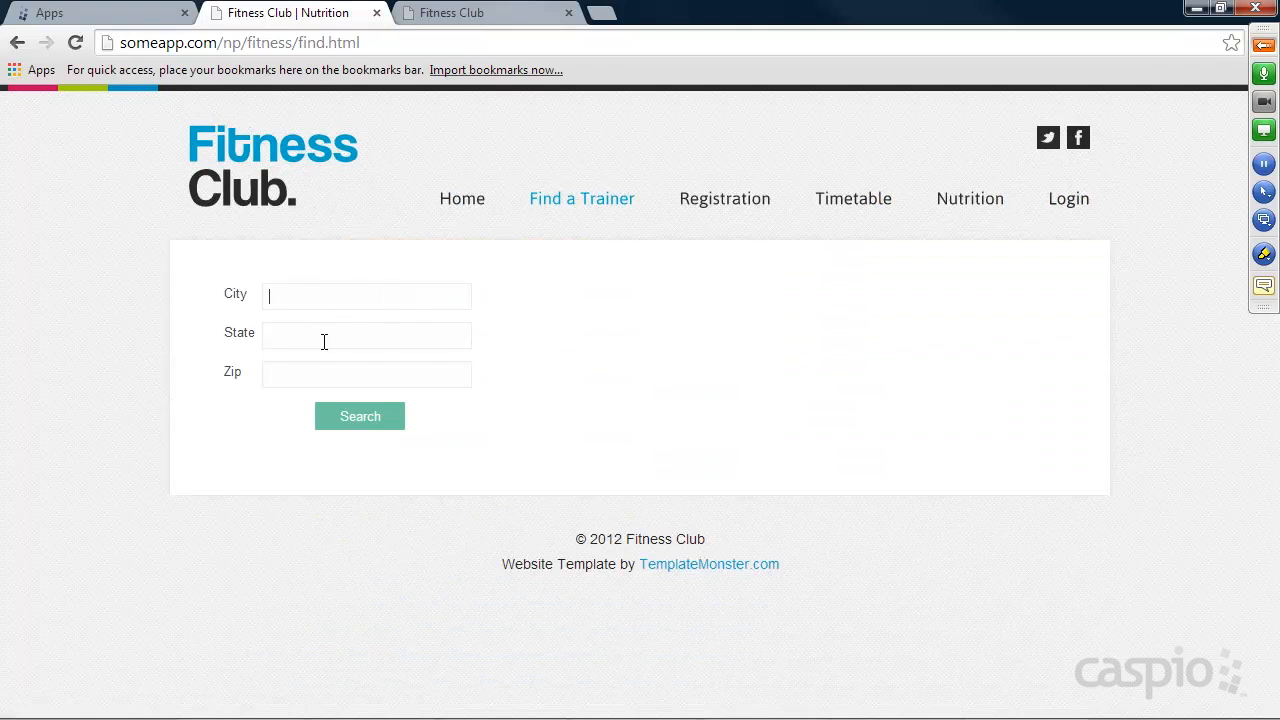
{"action": "left_click", "coordinate": [366, 417]}
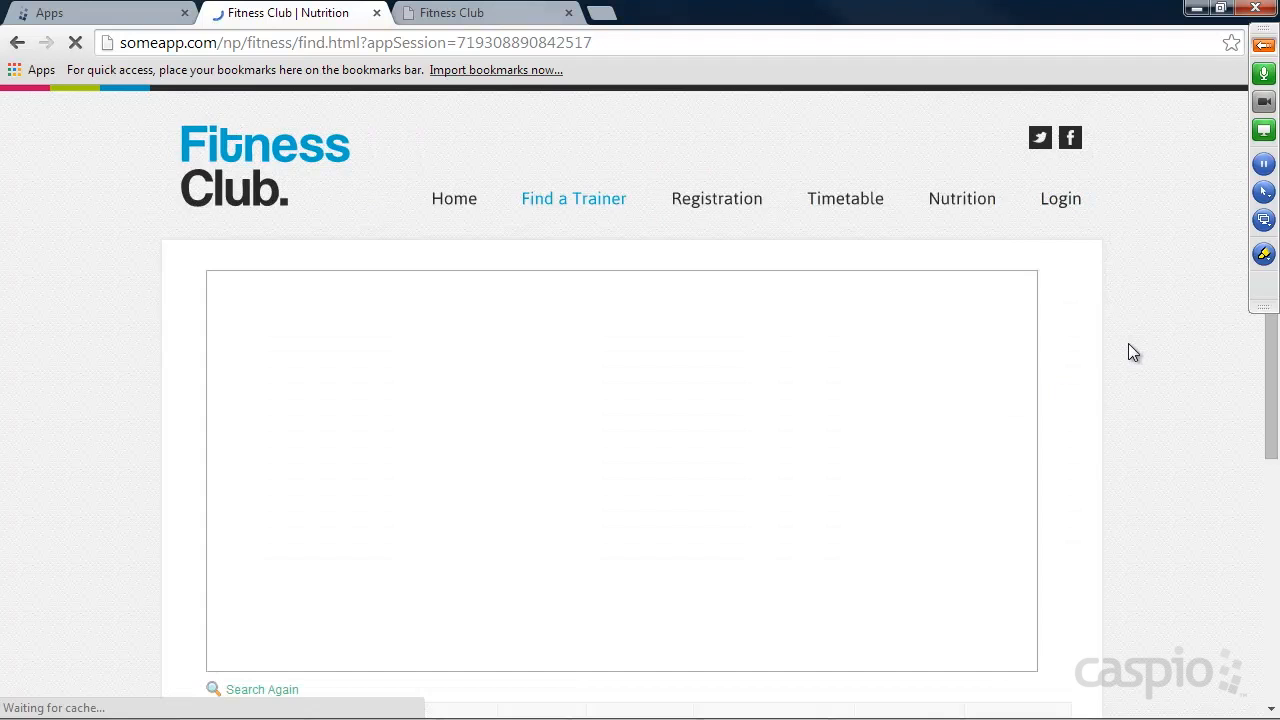
{"action": "scroll", "coordinate": [1127, 342], "scroll_direction": "down", "scroll_amount": 3}
{"action": "scroll", "coordinate": [1128, 341], "scroll_direction": "up", "scroll_amount": 2}
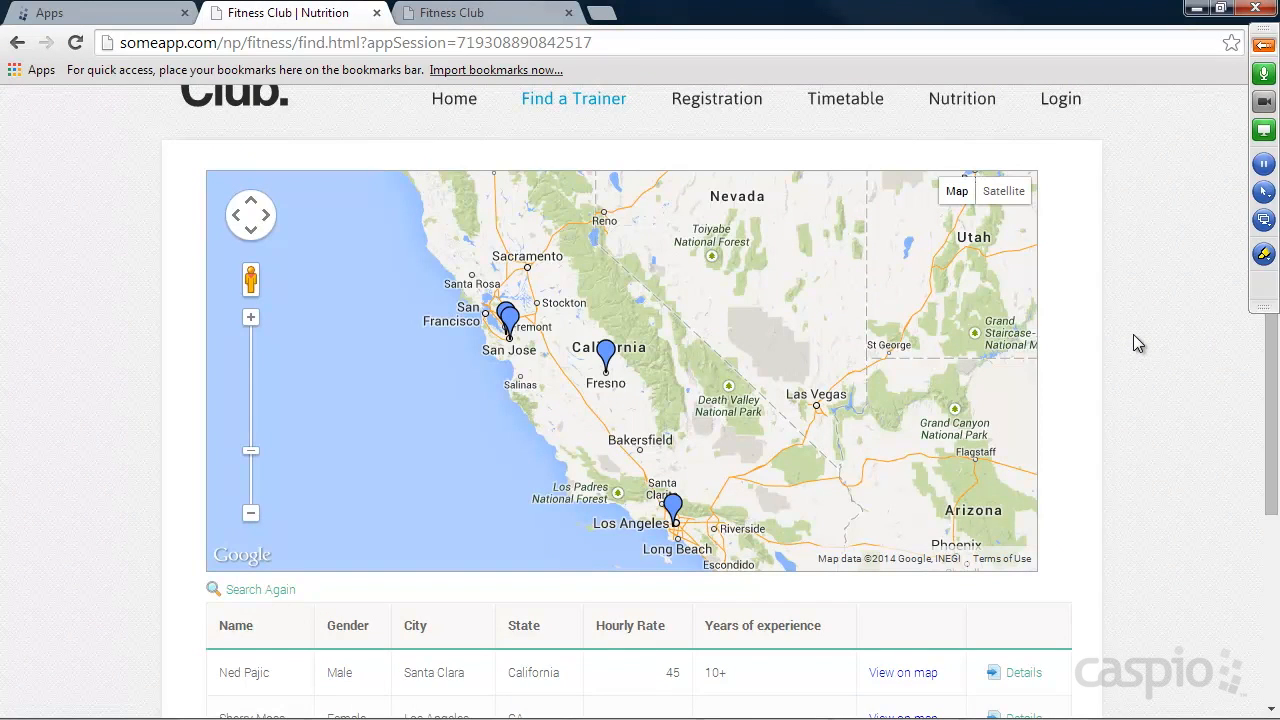
{"action": "scroll", "coordinate": [1133, 334], "scroll_direction": "down", "scroll_amount": 1}
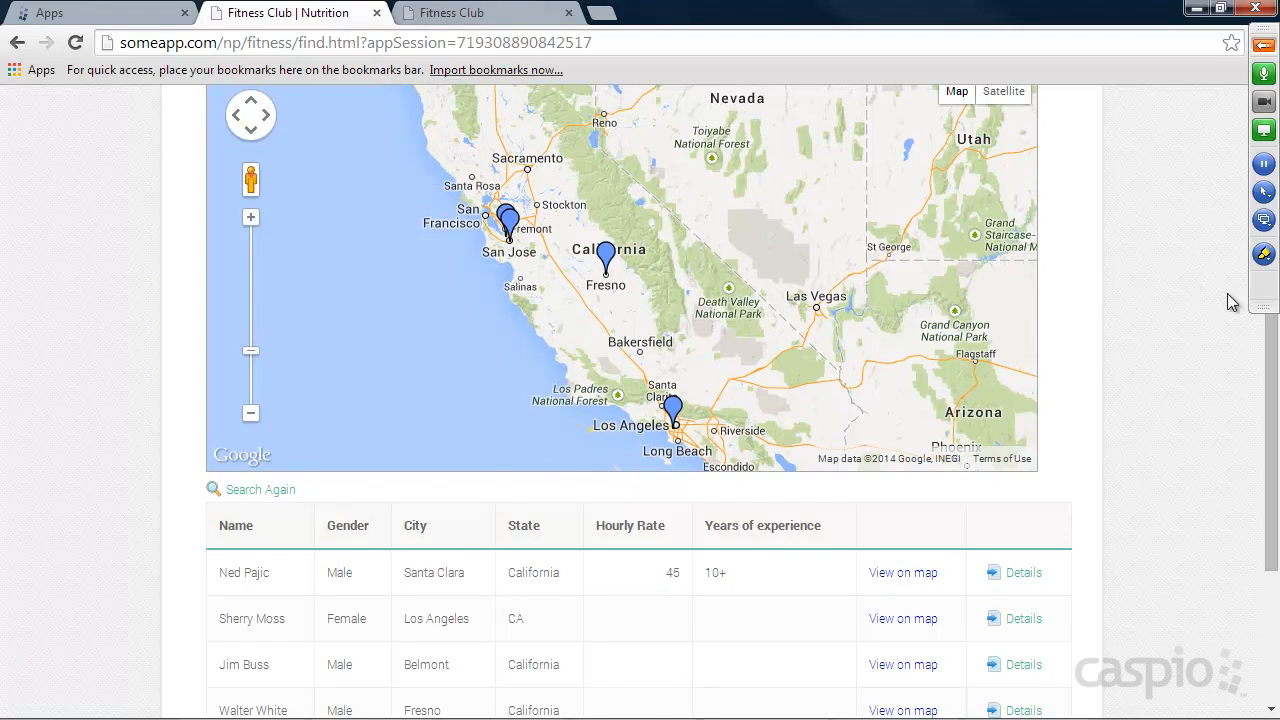
{"action": "scroll", "coordinate": [1166, 299], "scroll_direction": "down", "scroll_amount": 1}
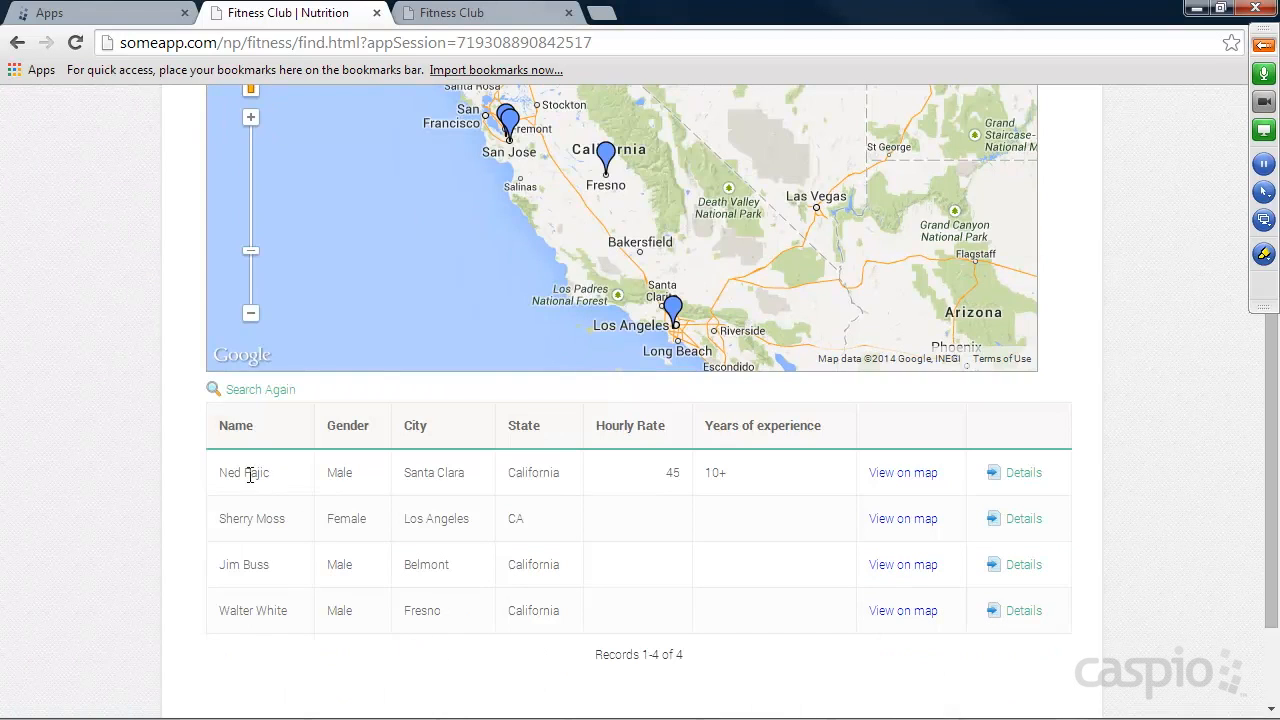
Show the first listed trainer on the map and view that trainer's full details.
{"action": "left_click", "coordinate": [893, 473]}
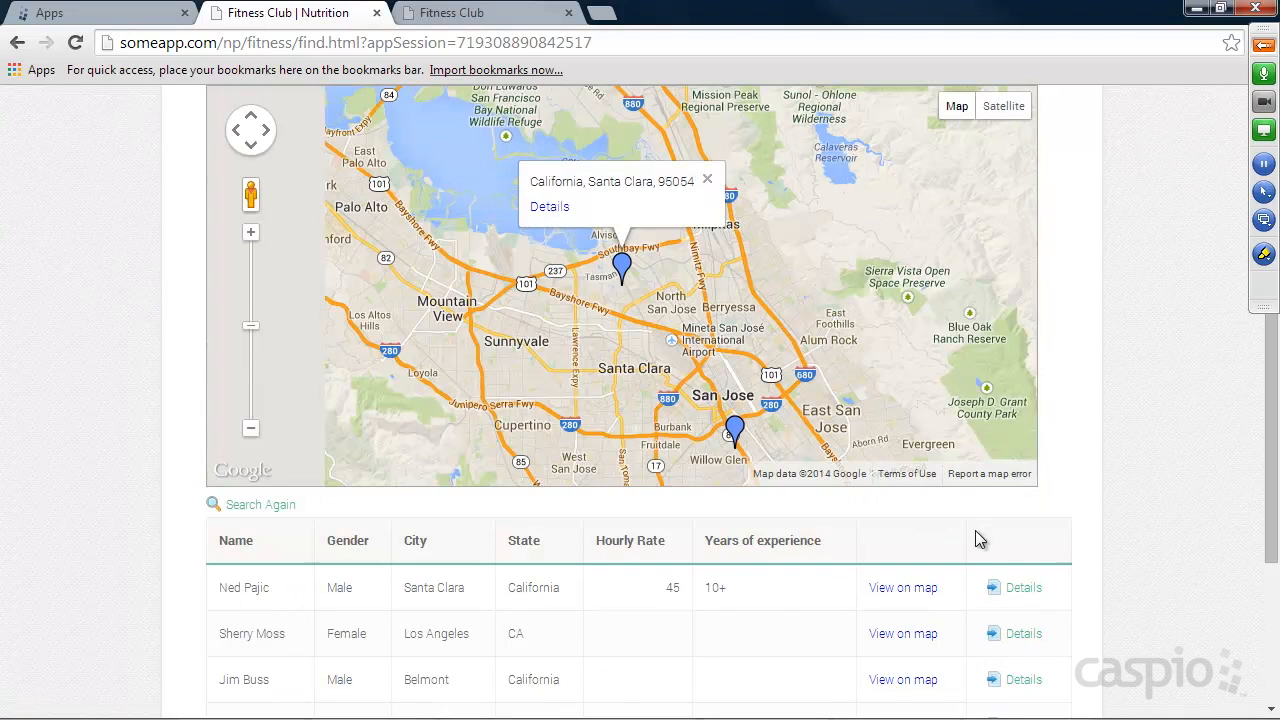
{"action": "left_click", "coordinate": [1024, 590]}
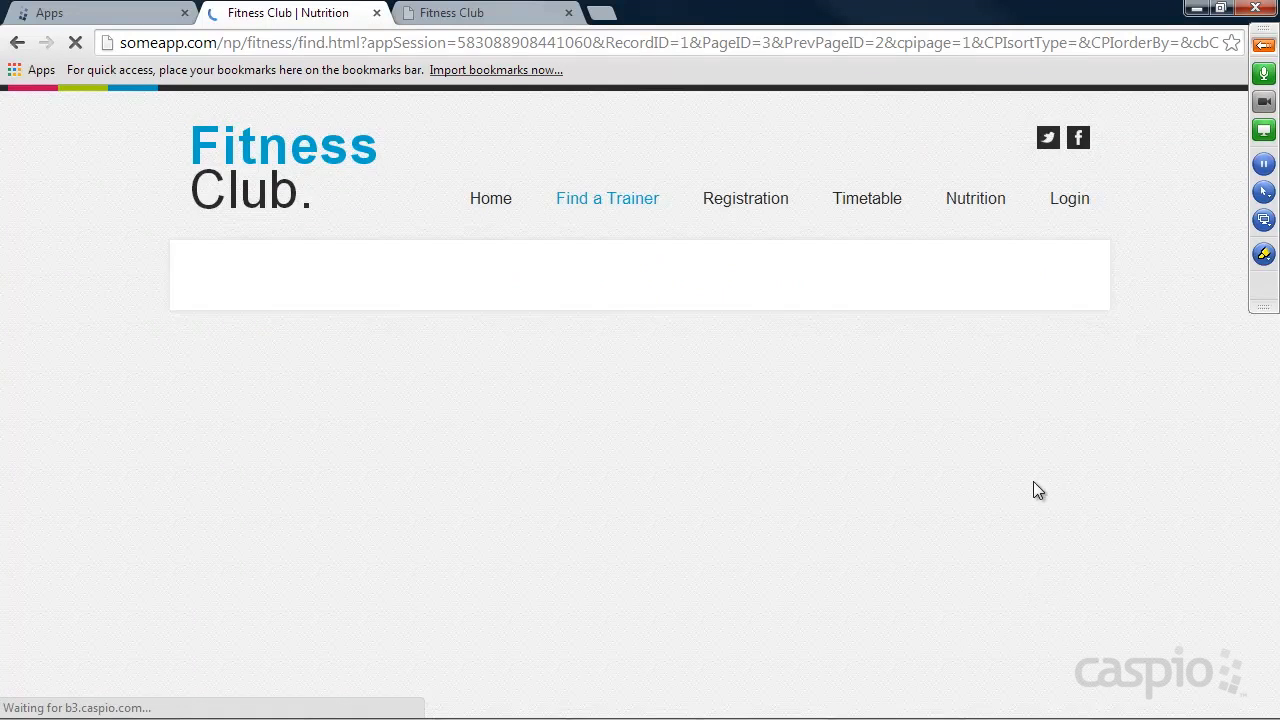
{"action": "scroll", "coordinate": [1097, 490], "scroll_direction": "down", "scroll_amount": 3}
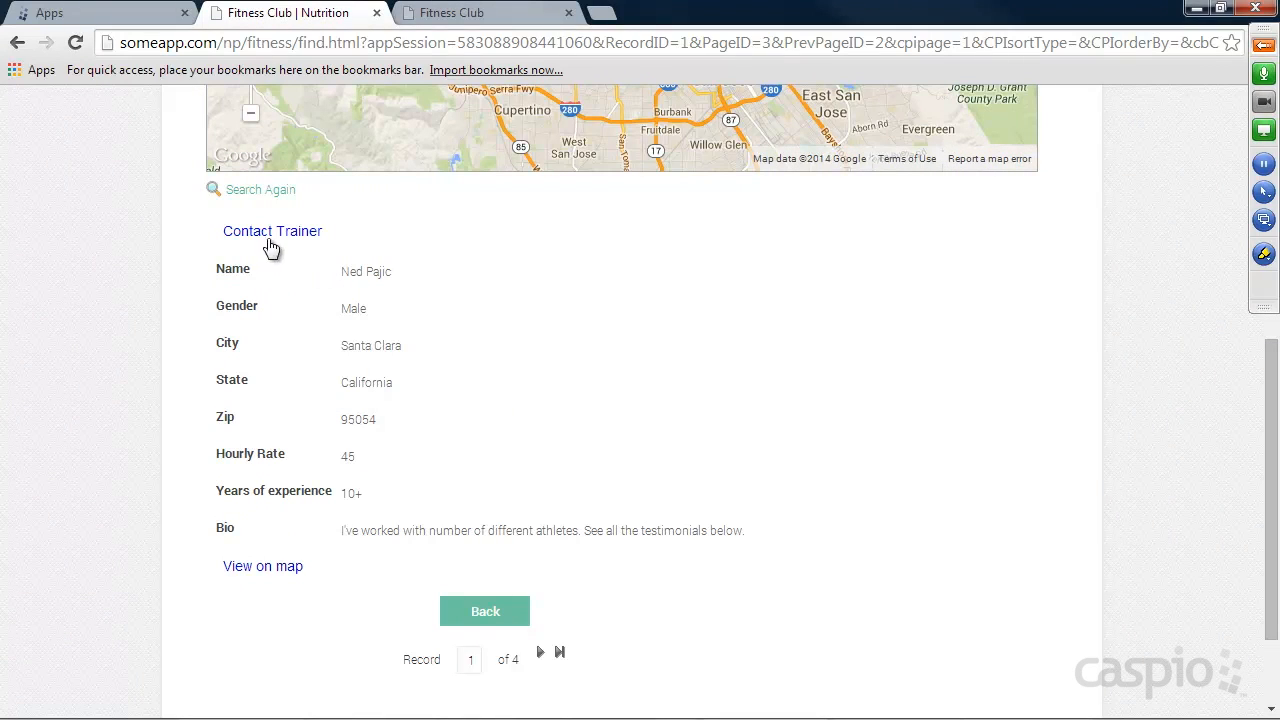
Open the contact form for this trainer and fill in the sender's full name, phone number and e-mail.
{"action": "left_click", "coordinate": [270, 236]}
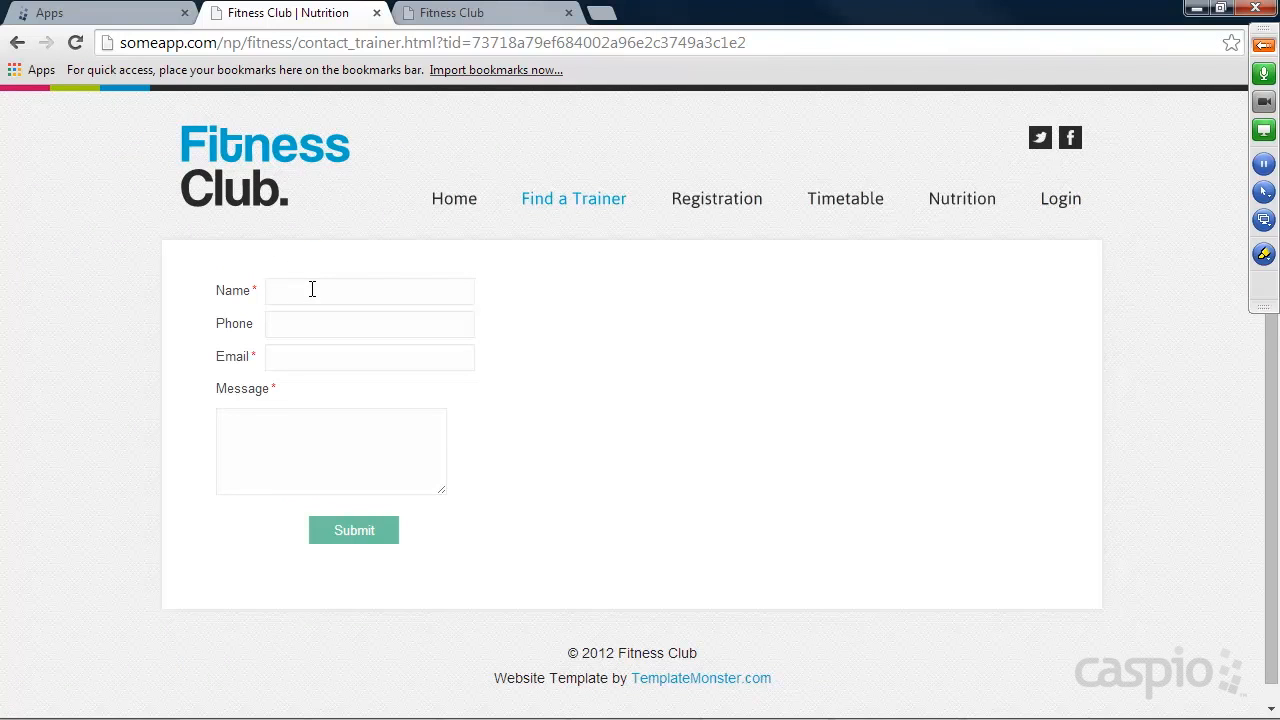
{"action": "key", "text": "Tab"}
{"action": "type", "text": "34343434"}
{"action": "key", "text": "Tab"}
{"action": "type", "text": "steve@test.com"}
{"action": "key", "text": "Tab"}
Write the message "I'd like to know your rate please..." to the trainer and submit the contact form.
{"action": "type", "text": "I'ld liek"}
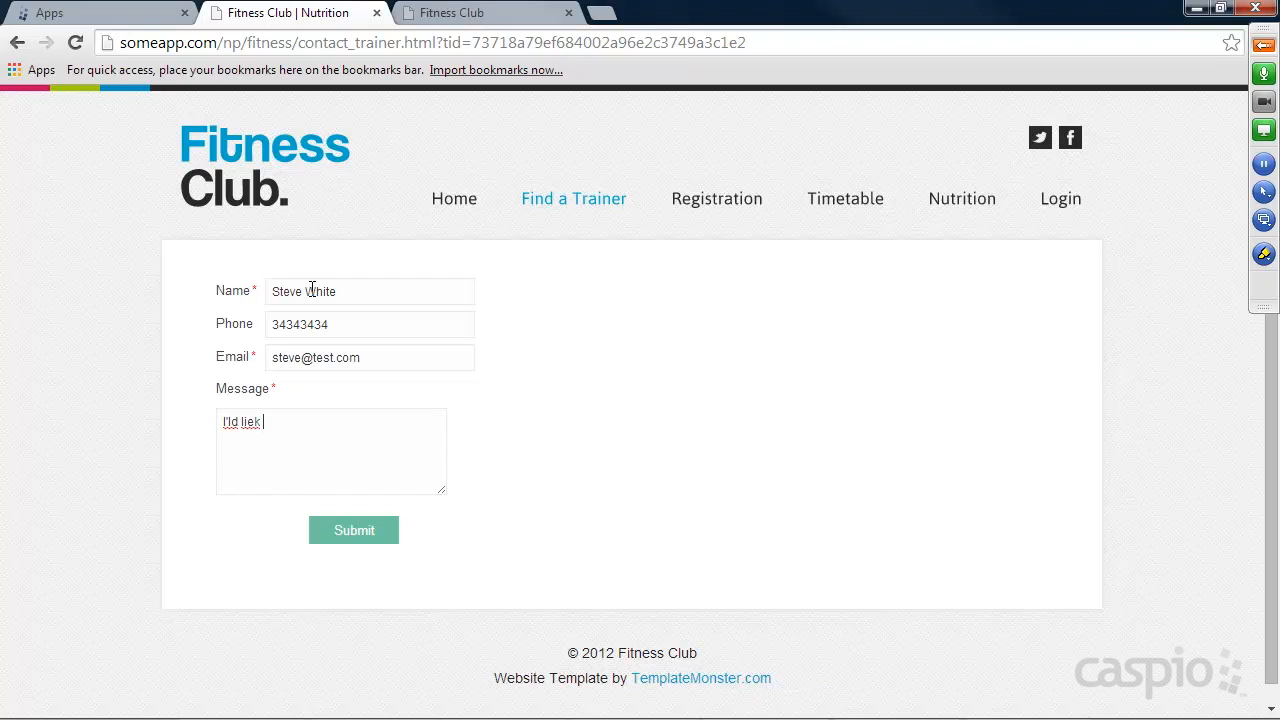
{"action": "key", "text": "BackSpace"}
{"action": "key", "text": "BackSpace"}
{"action": "key", "text": "BackSpace"}
{"action": "key", "text": "BackSpace"}
{"action": "key", "text": "BackSpace"}
{"action": "key", "text": "BackSpace"}
{"action": "type", "text": "'d like to know your rat"}
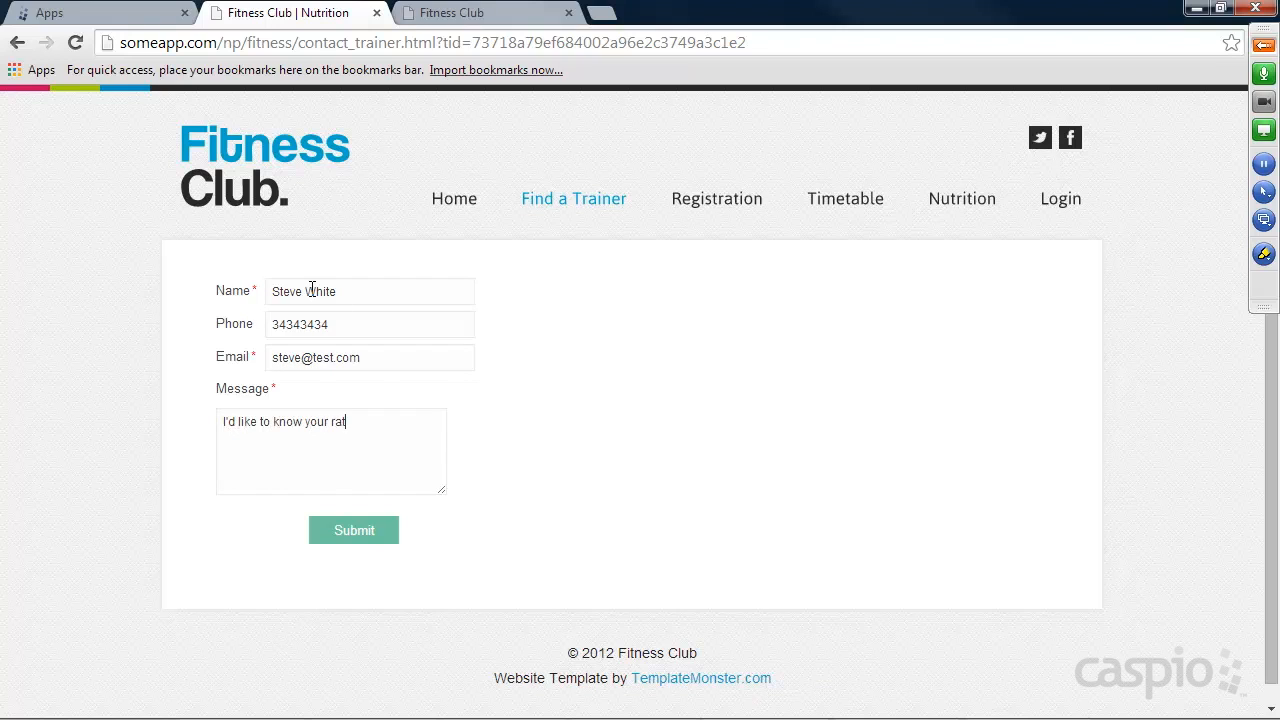
{"action": "type", "text": "e please."}
{"action": "left_click", "coordinate": [369, 532]}
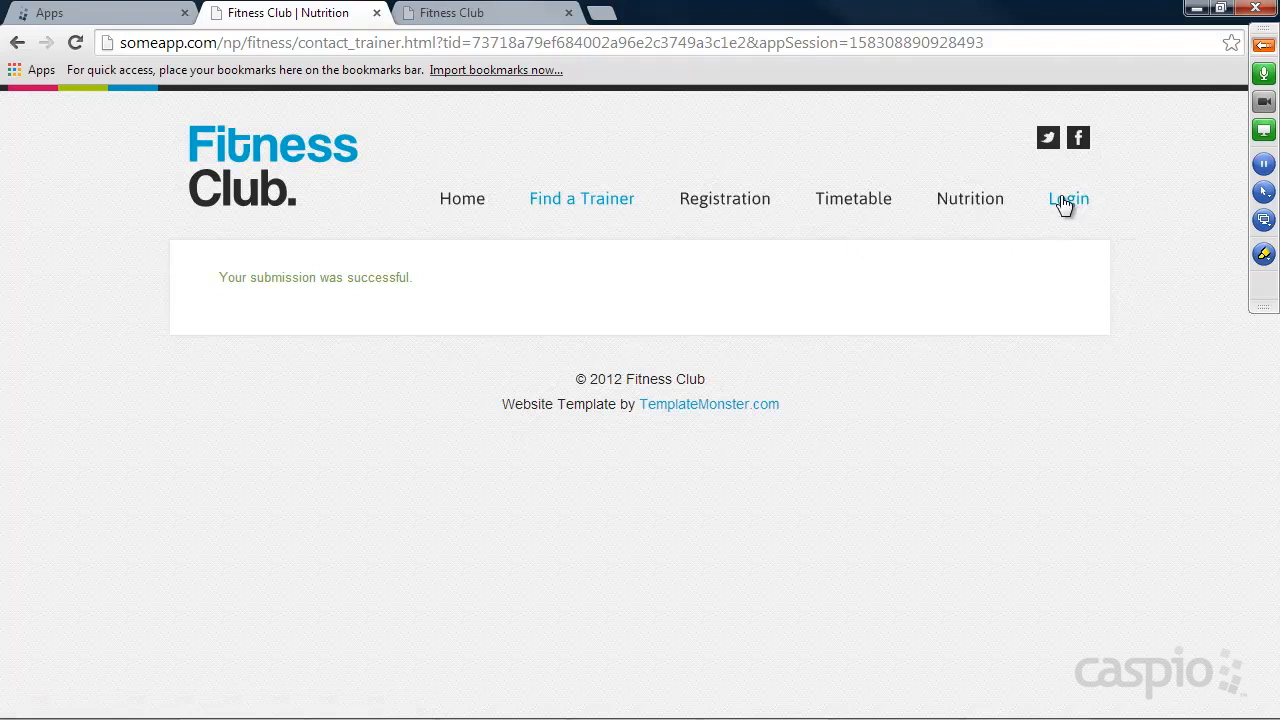
Open the Registration page by way of the home page and view the account creation form.
{"action": "left_click", "coordinate": [725, 200]}
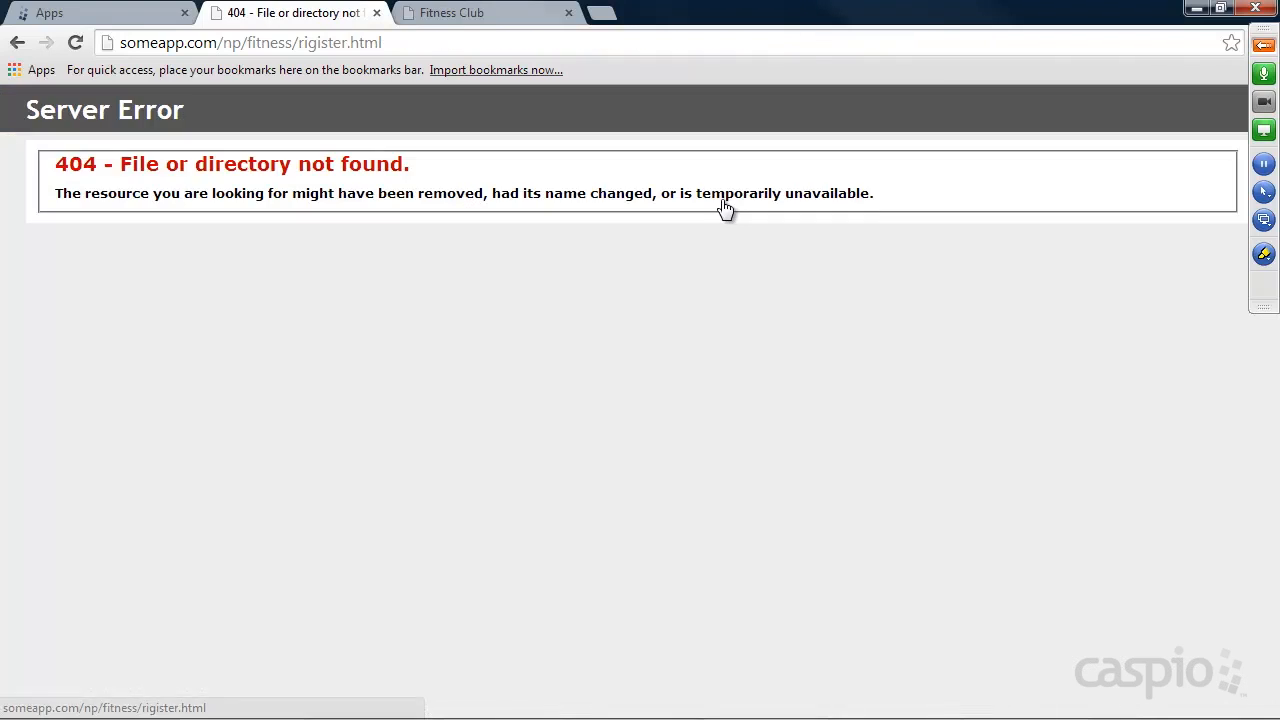
{"action": "left_click", "coordinate": [16, 45]}
{"action": "left_click", "coordinate": [471, 201]}
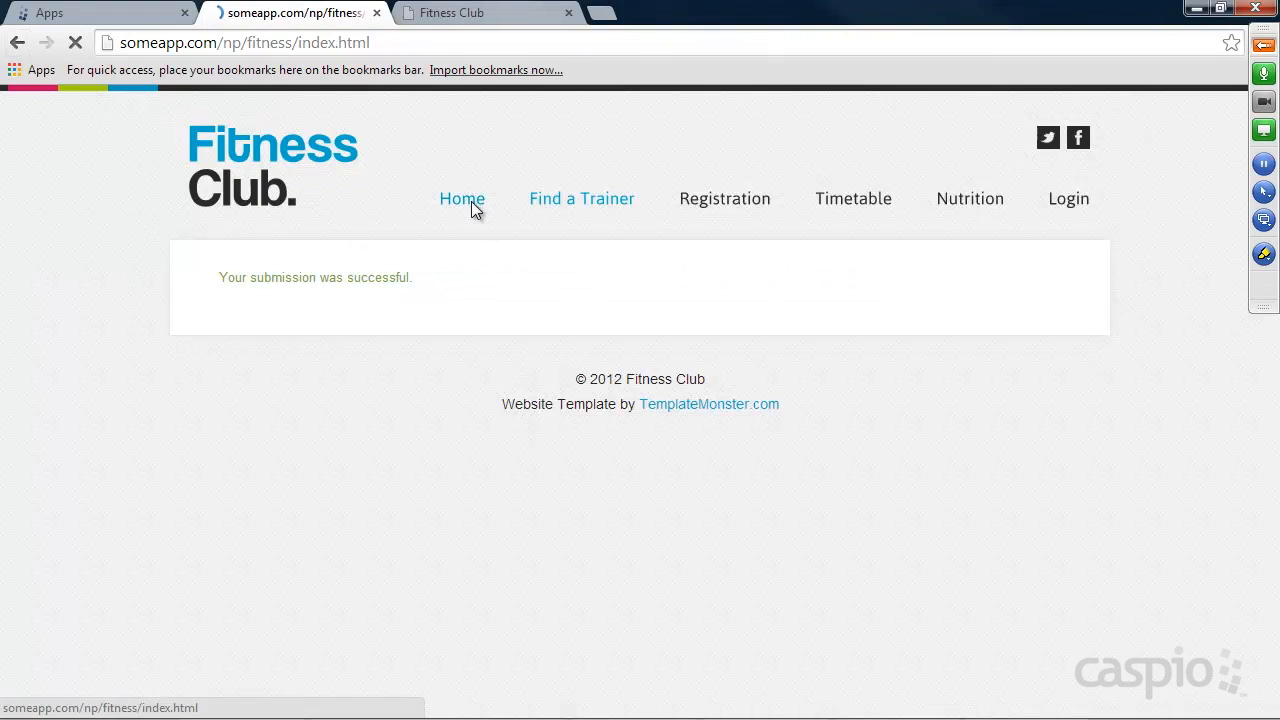
{"action": "left_click", "coordinate": [716, 201]}
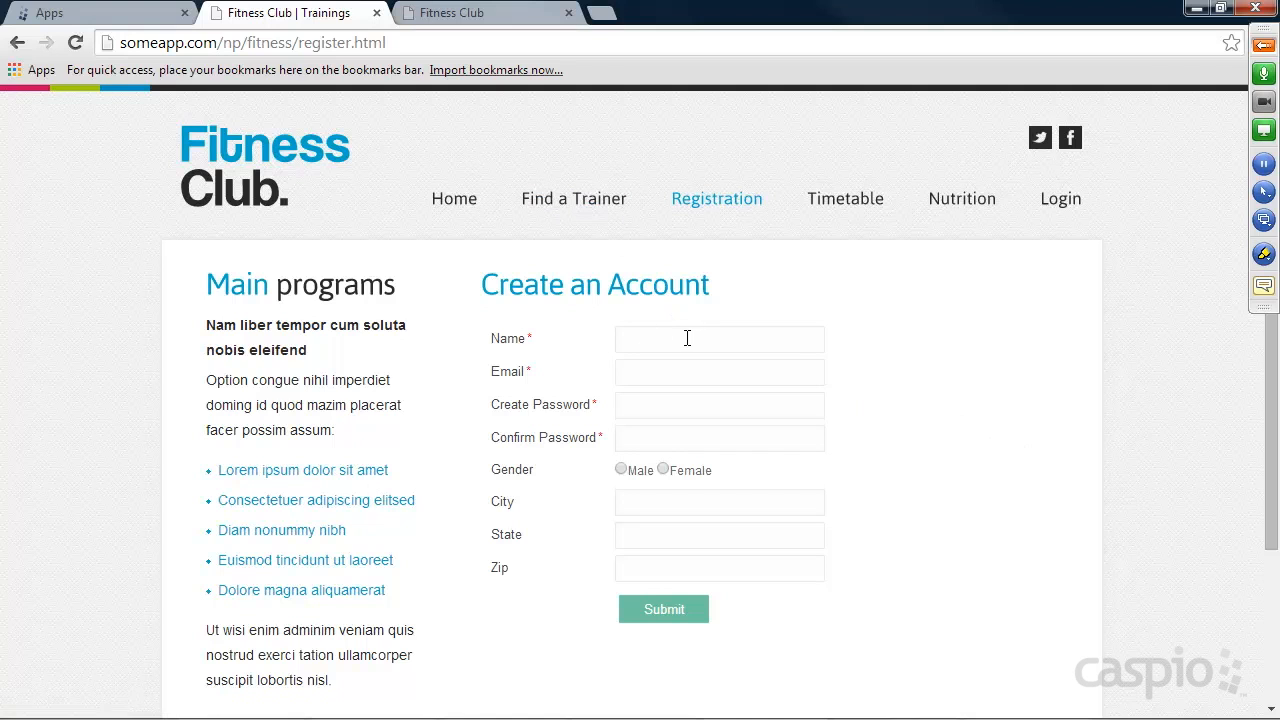
Go to the login area, log out of the current account, and log in with the trainer's e-mail and account password.
{"action": "left_click", "coordinate": [1066, 206]}
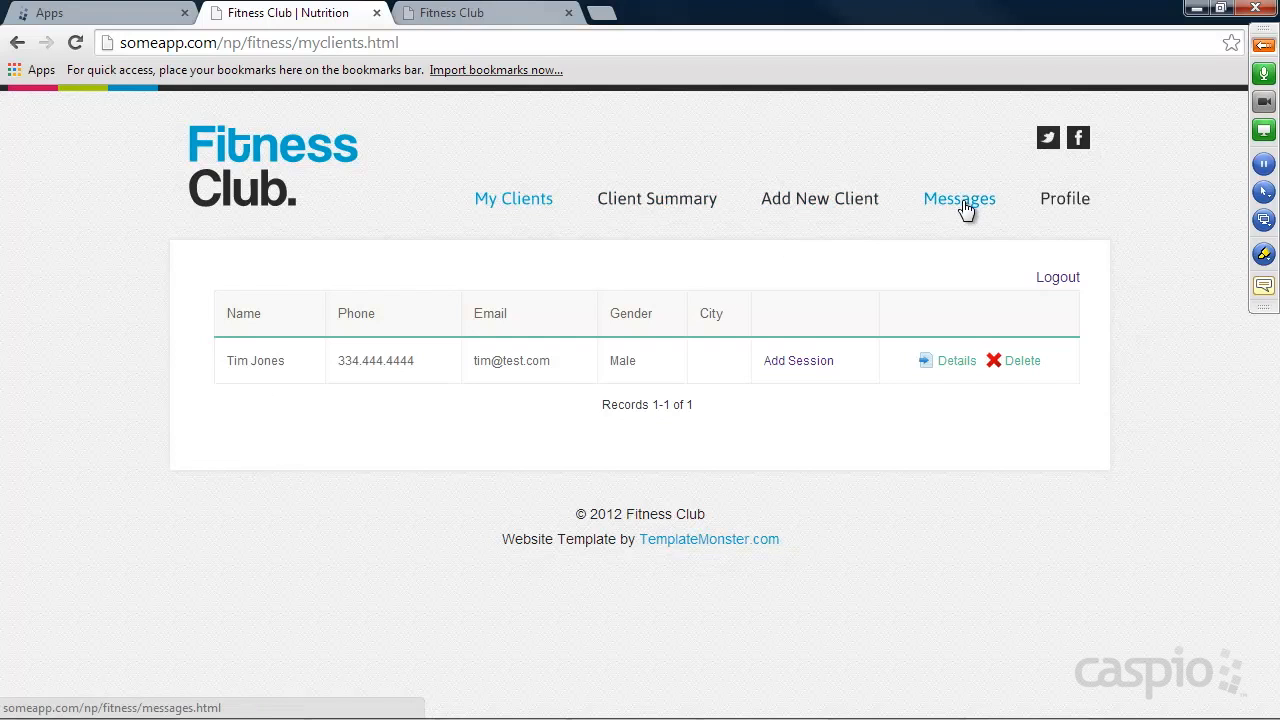
{"action": "left_click", "coordinate": [1058, 280]}
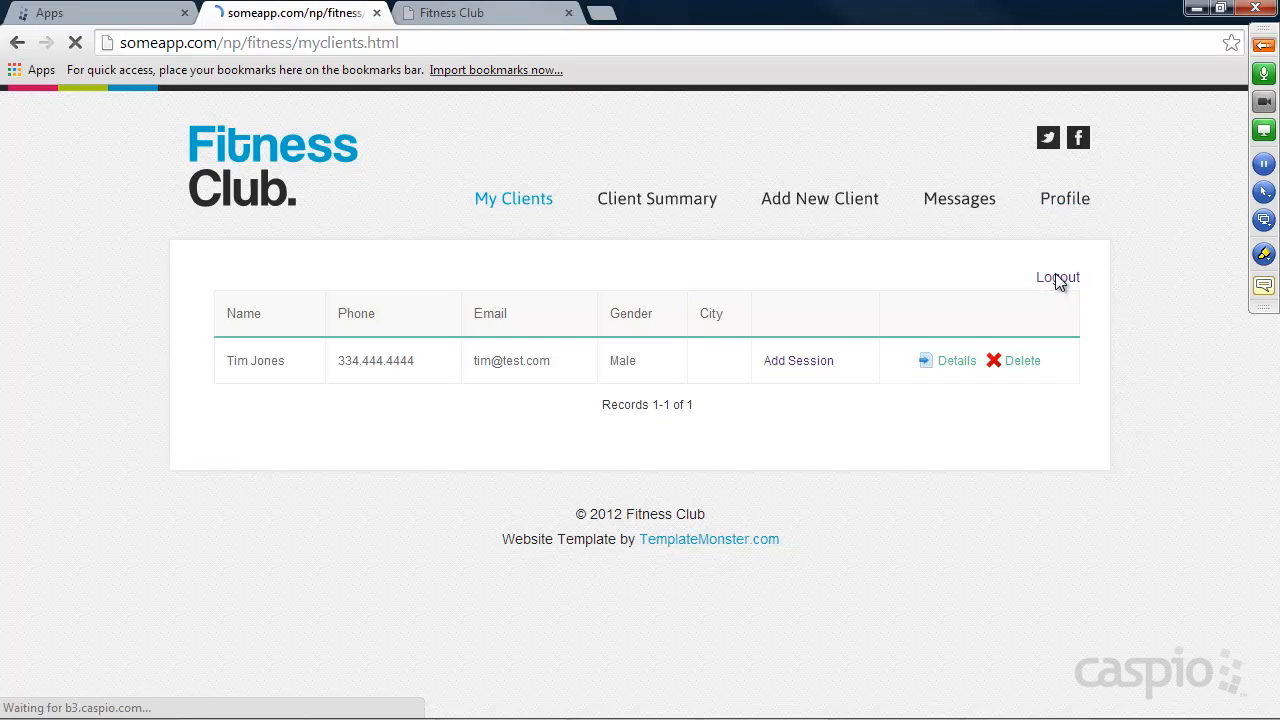
{"action": "left_click", "coordinate": [336, 291]}
{"action": "type", "text": "ned"}
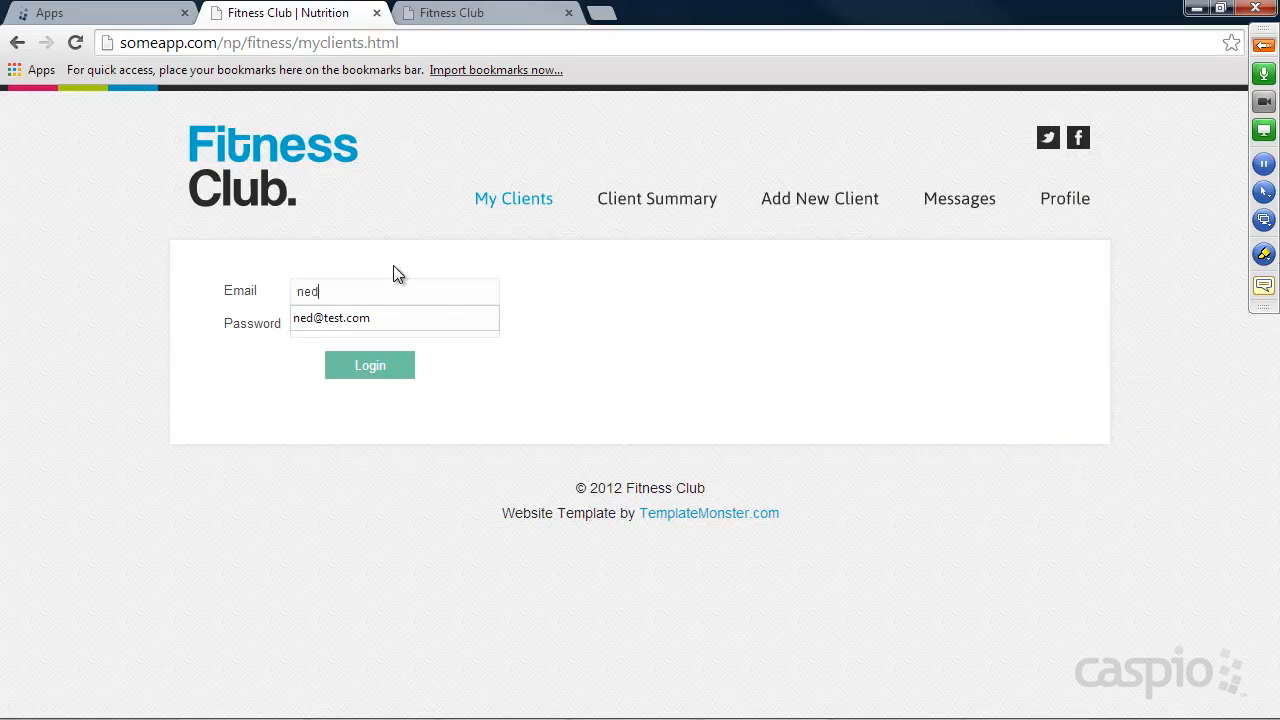
{"action": "type", "text": "@test.com"}
{"action": "key", "text": "Tab"}
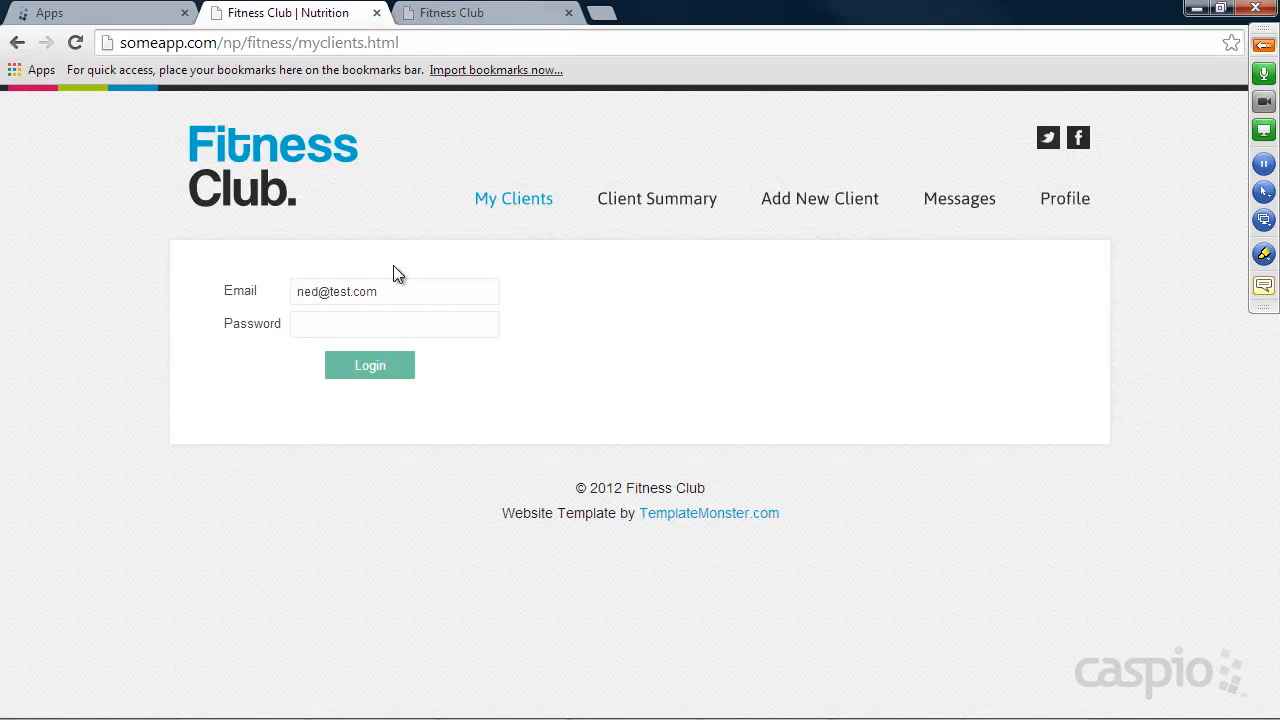
{"action": "left_click_drag", "start_coordinate": [331, 291], "coordinate": [476, 289]}
{"action": "type", "text": "trainer"}
{"action": "key", "text": "Tab"}
{"action": "type", "text": "test"}
{"action": "key", "text": "Return"}
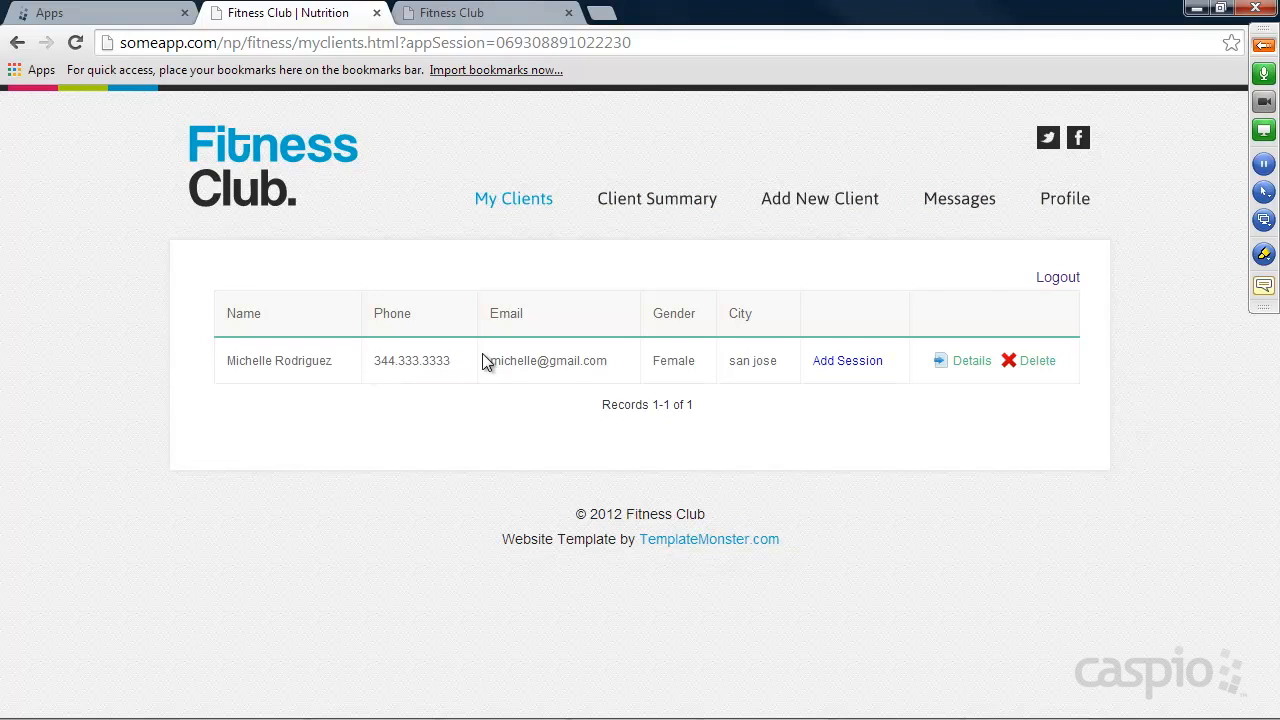
View the form for adding a new client and return to the client list.
{"action": "left_click", "coordinate": [824, 216]}
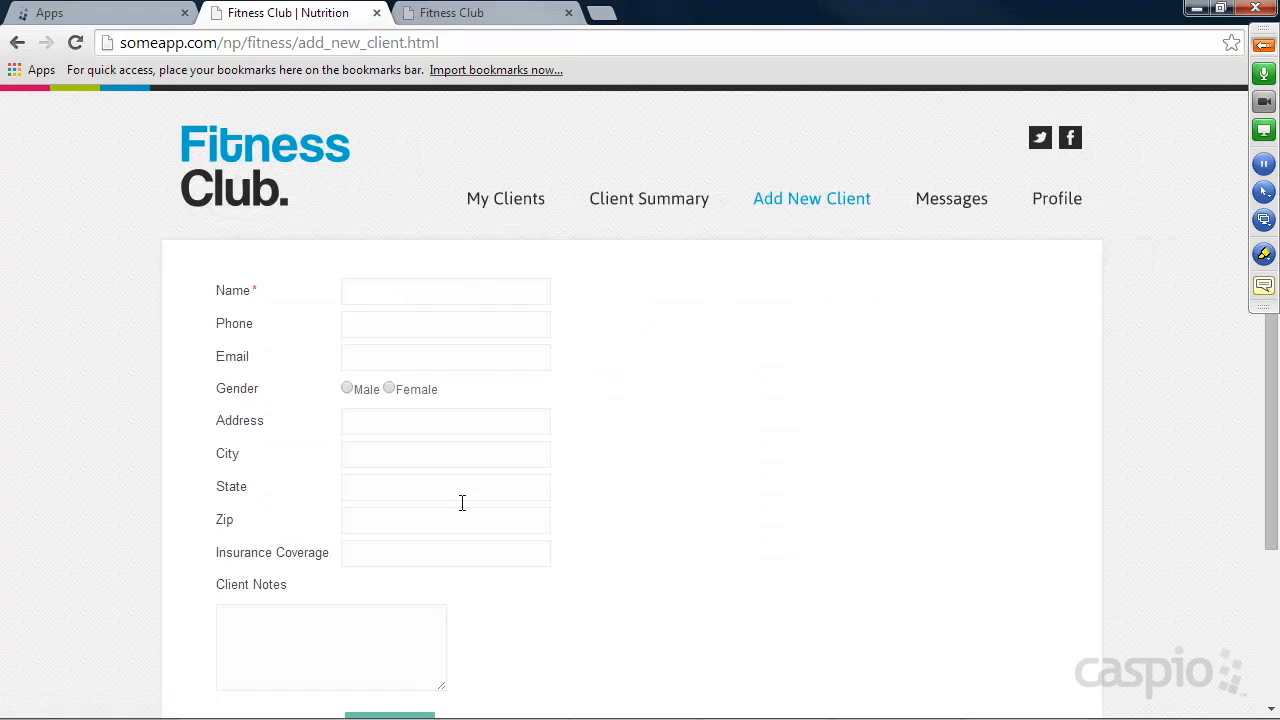
{"action": "left_click", "coordinate": [508, 200]}
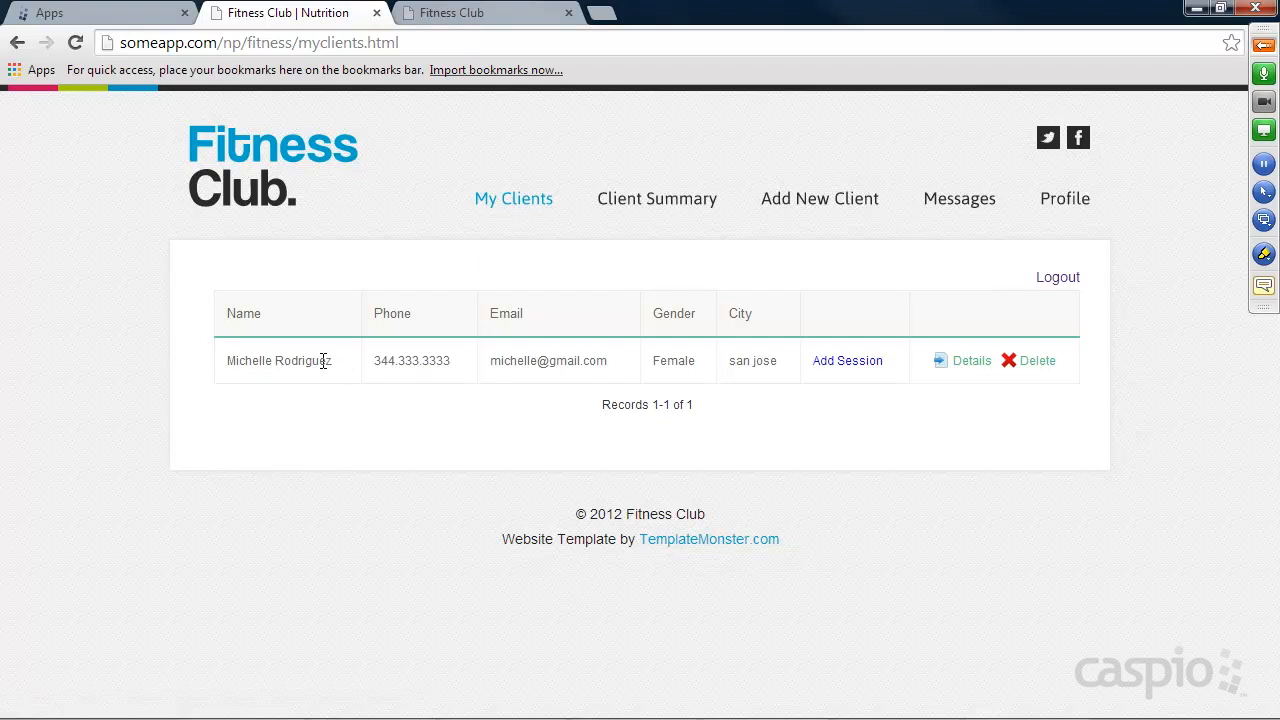
Start a new workout session for the only listed client and set the session date to 05/02/2014.
{"action": "left_click", "coordinate": [850, 364]}
{"action": "scroll", "coordinate": [756, 374], "scroll_direction": "down", "scroll_amount": 3}
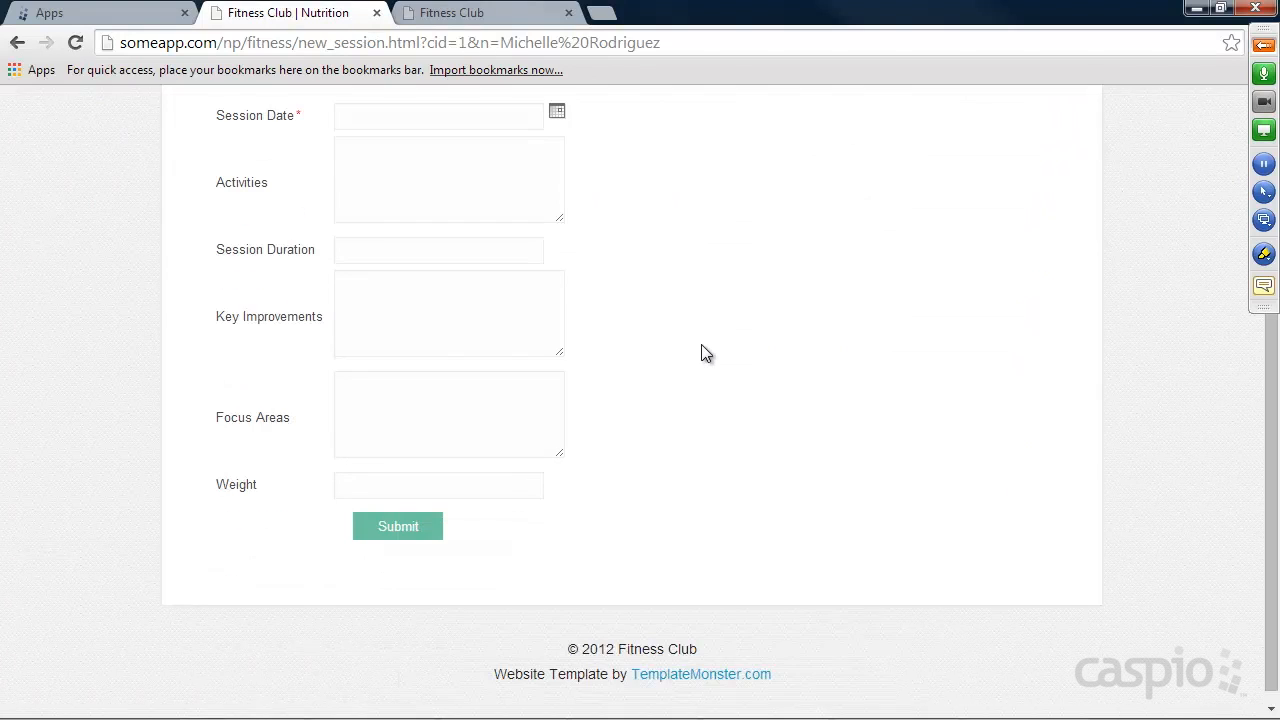
{"action": "scroll", "coordinate": [702, 350], "scroll_direction": "up", "scroll_amount": 2}
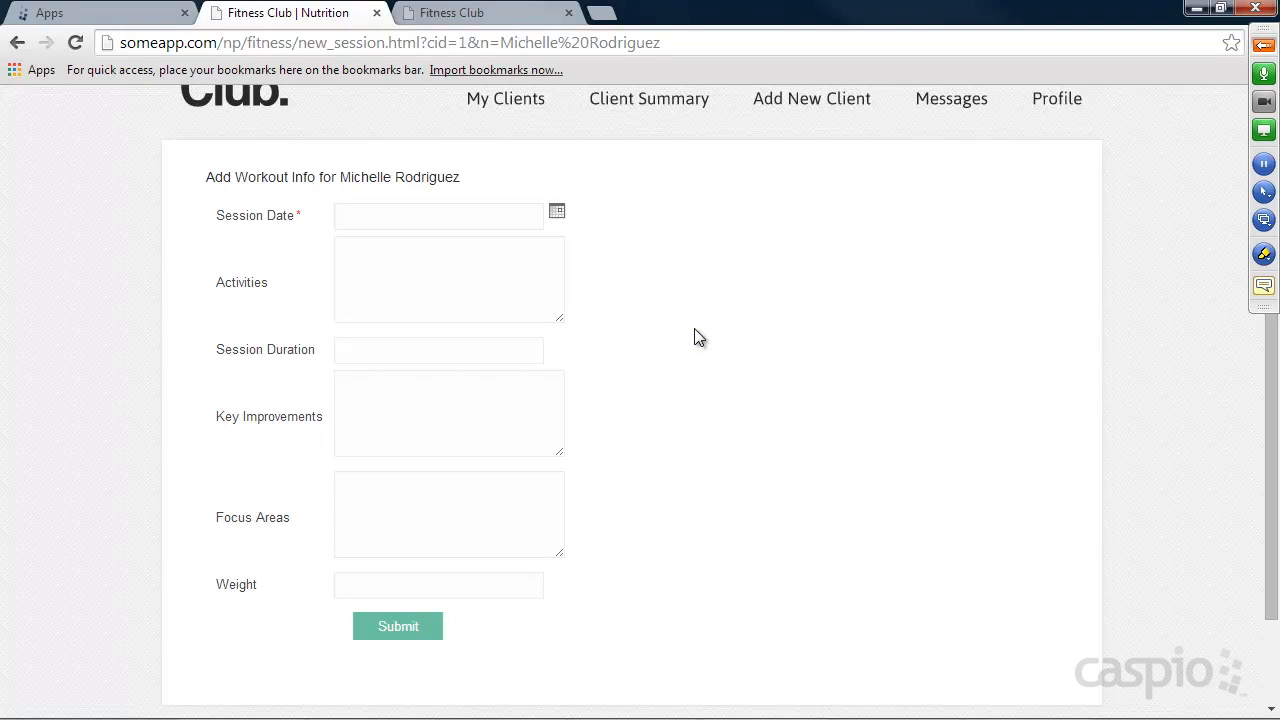
{"action": "left_click", "coordinate": [557, 212]}
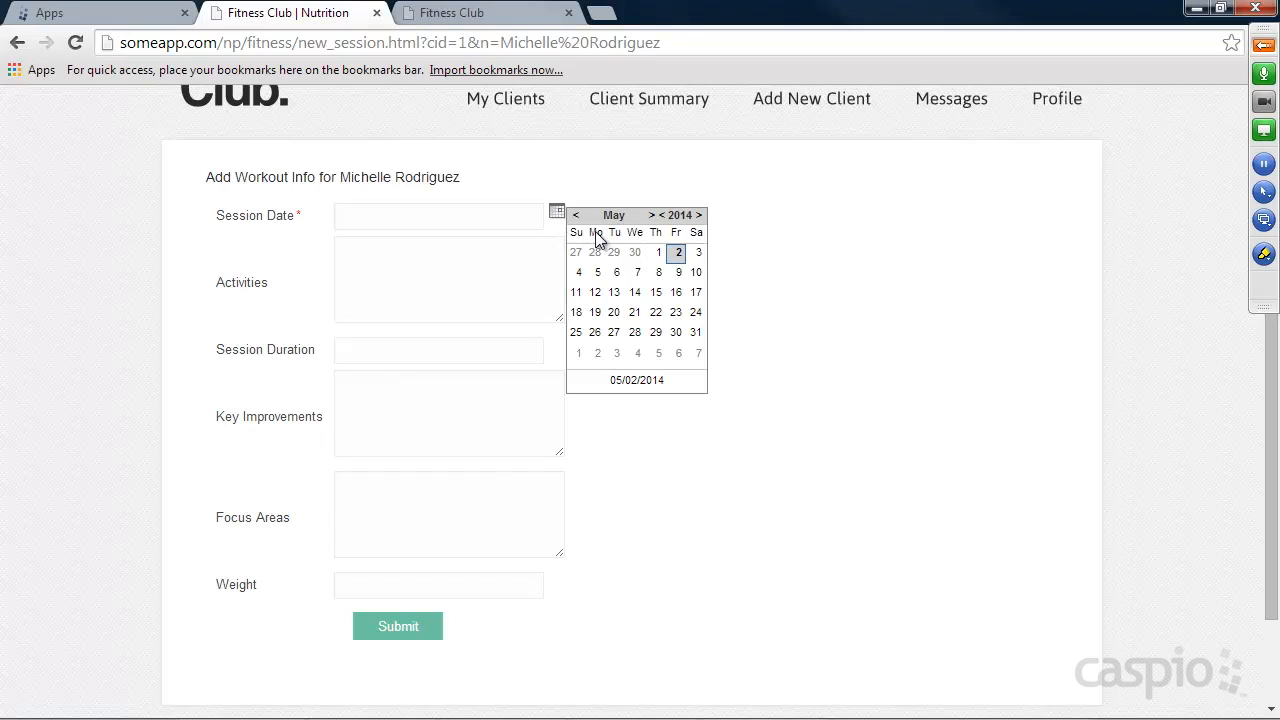
{"action": "left_click", "coordinate": [679, 255]}
Enter "We did some light jogging" as the activities and 45 as the session duration.
{"action": "left_click", "coordinate": [400, 271]}
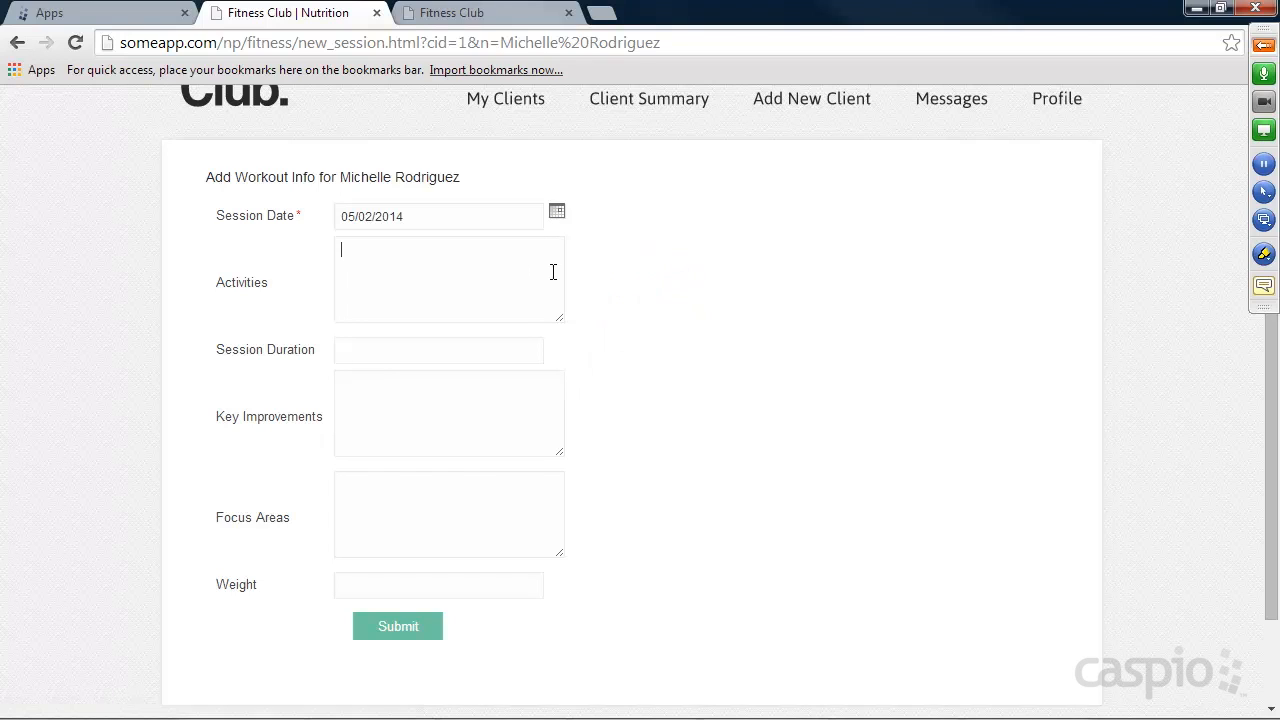
{"action": "type", "text": "We did some light joggin"}
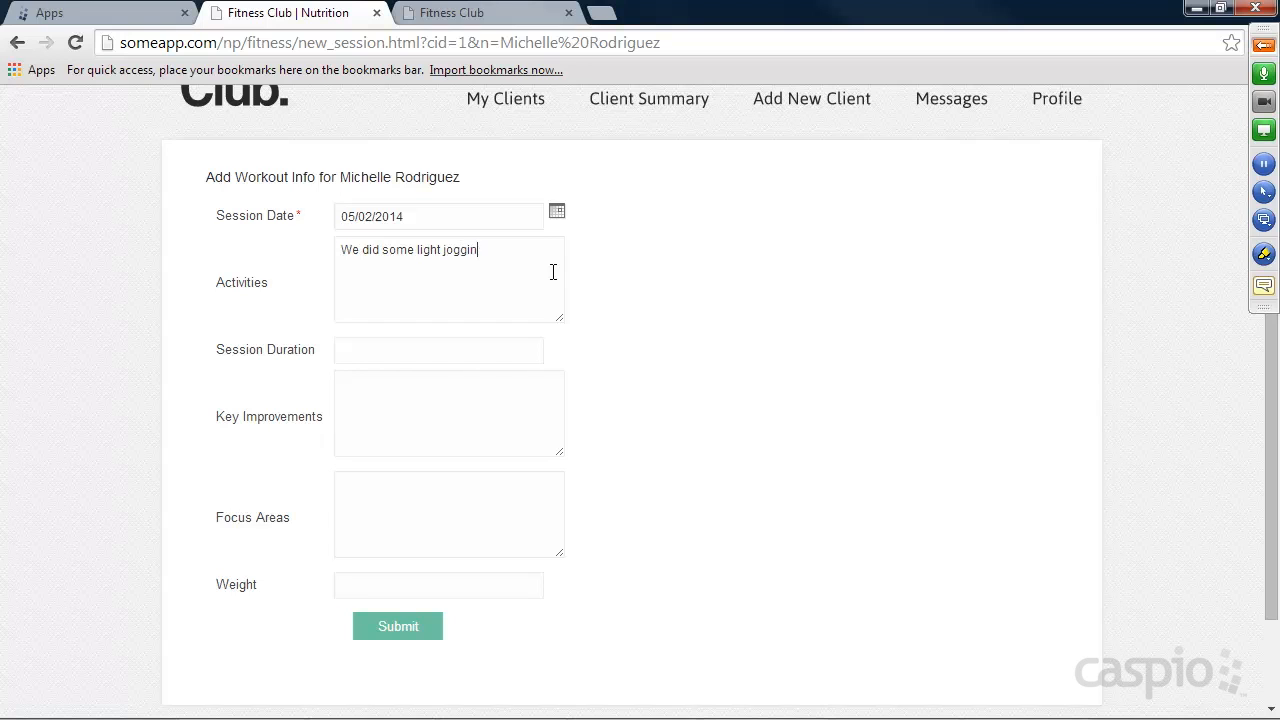
{"action": "type", "text": "45"}
{"action": "type", "text": "She was able to run an additional "}
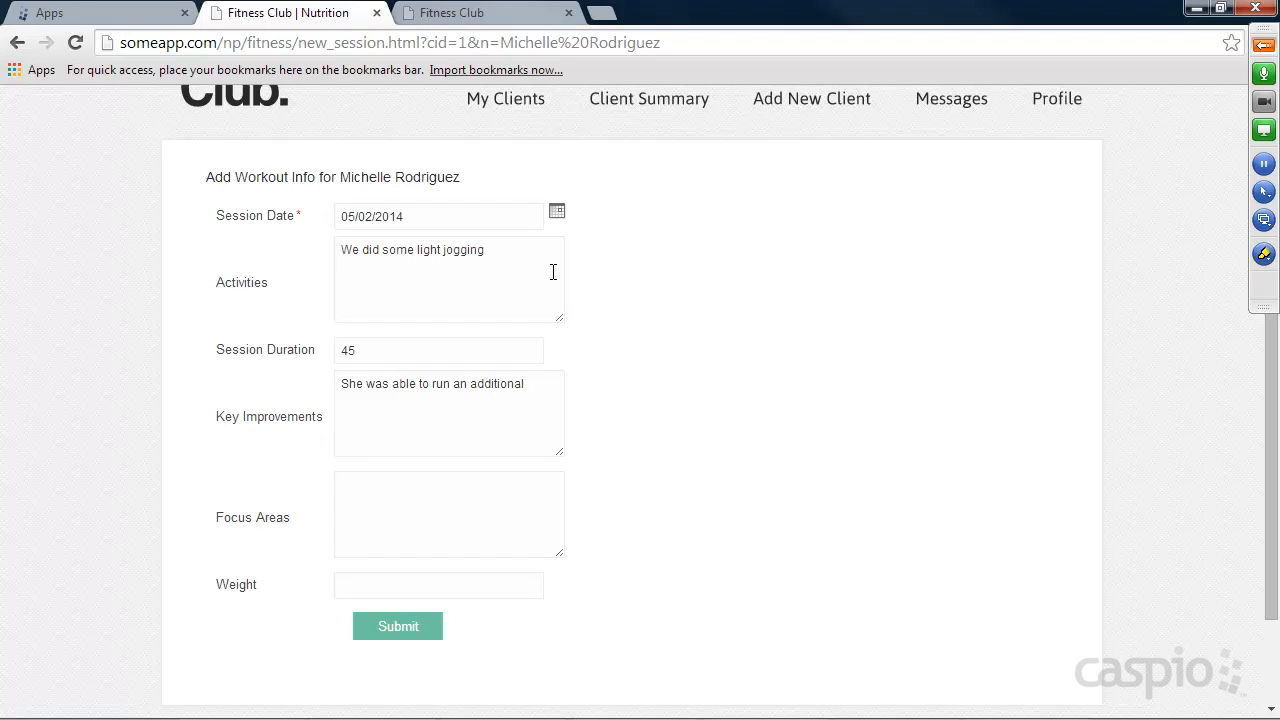
{"action": "type", "text": "mile"}
Enter key improvements "She was able to run an additional mile", focus area "squats" and weight 110, and submit the session.
{"action": "key", "text": "Tab"}
{"action": "type", "text": "ats"}
{"action": "key", "text": "Tab"}
{"action": "type", "text": "110"}
{"action": "left_click", "coordinate": [405, 622]}
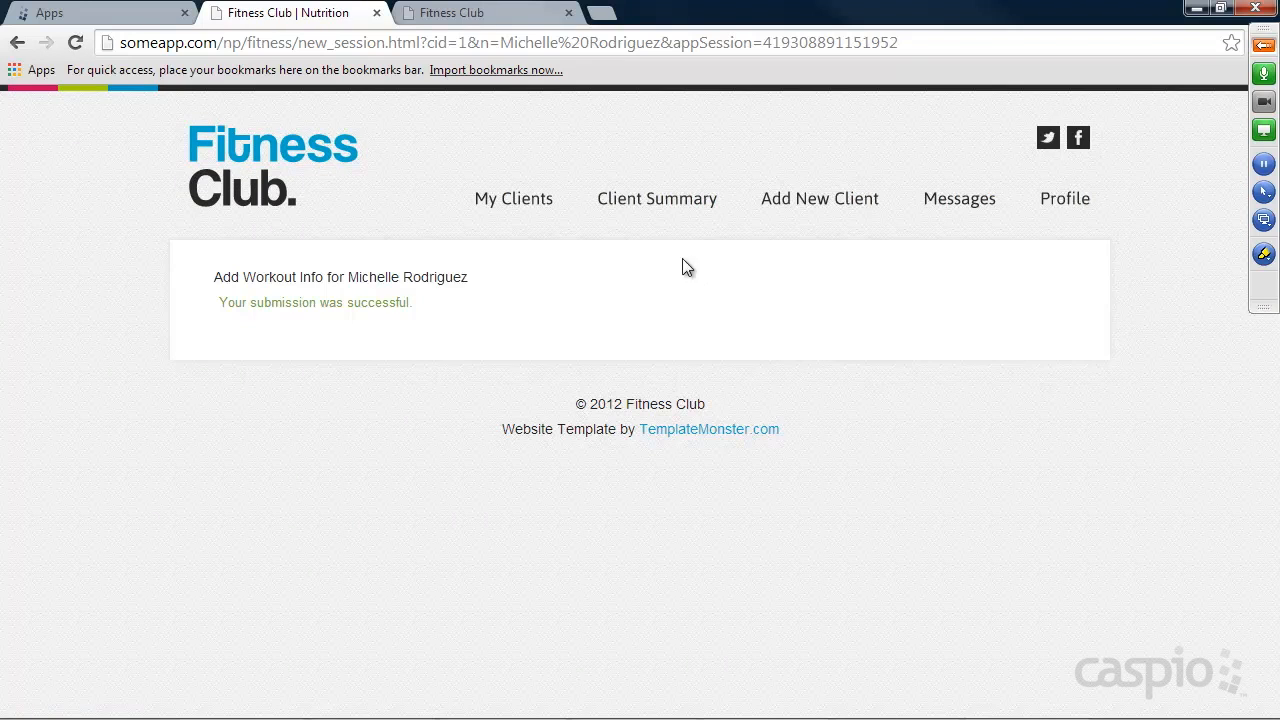
Run the client summary with no client name and review the session records.
{"action": "left_click", "coordinate": [656, 206]}
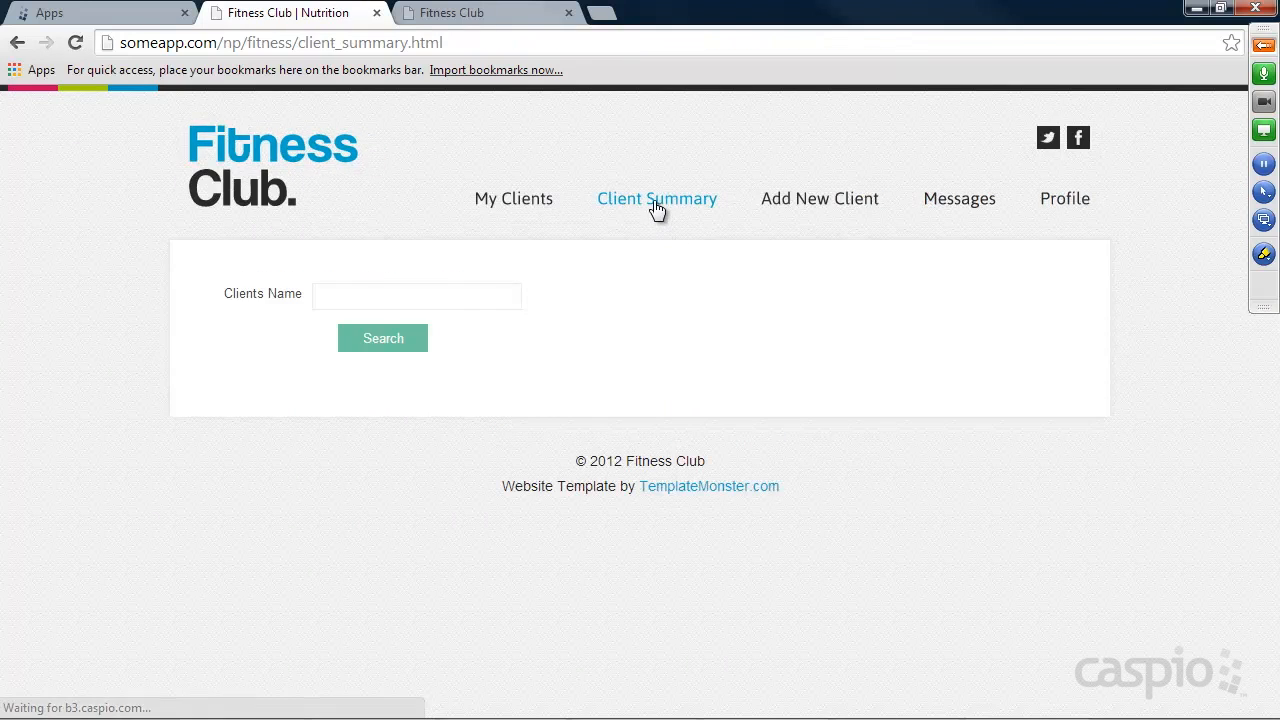
{"action": "left_click", "coordinate": [383, 340]}
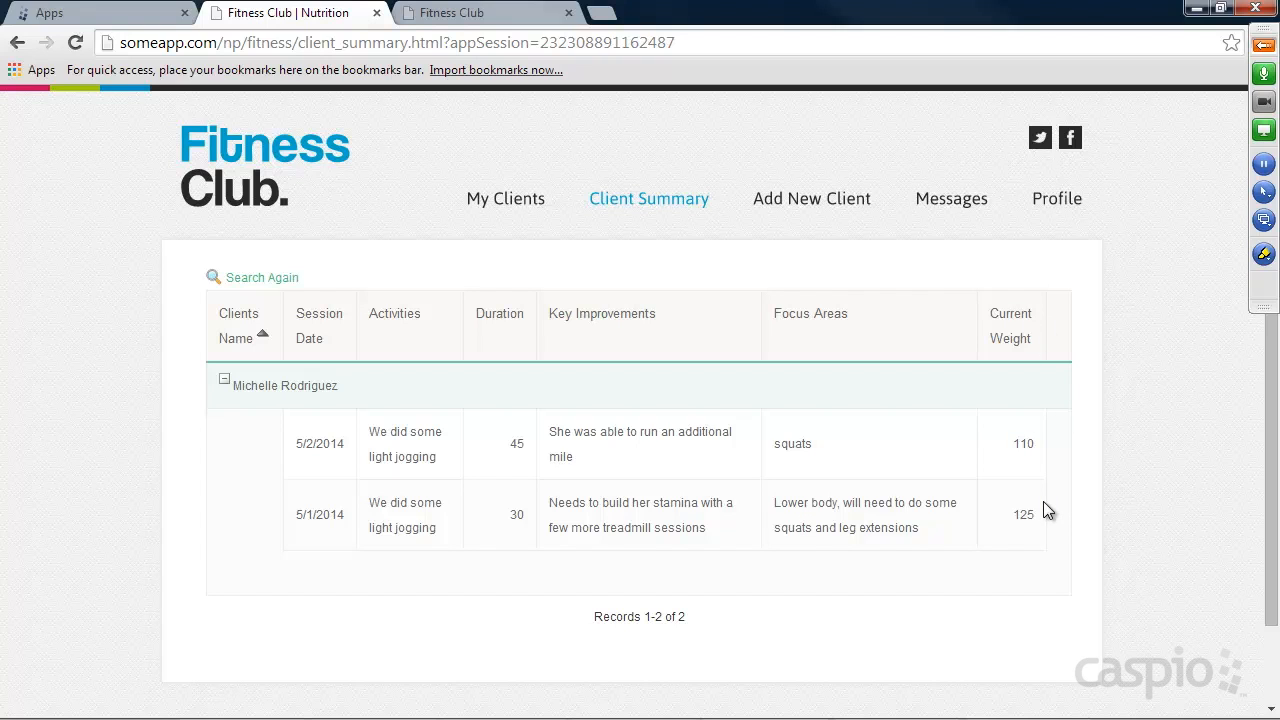
Check the trainer's received messages and look over the trainer's profile form.
{"action": "left_click", "coordinate": [953, 200]}
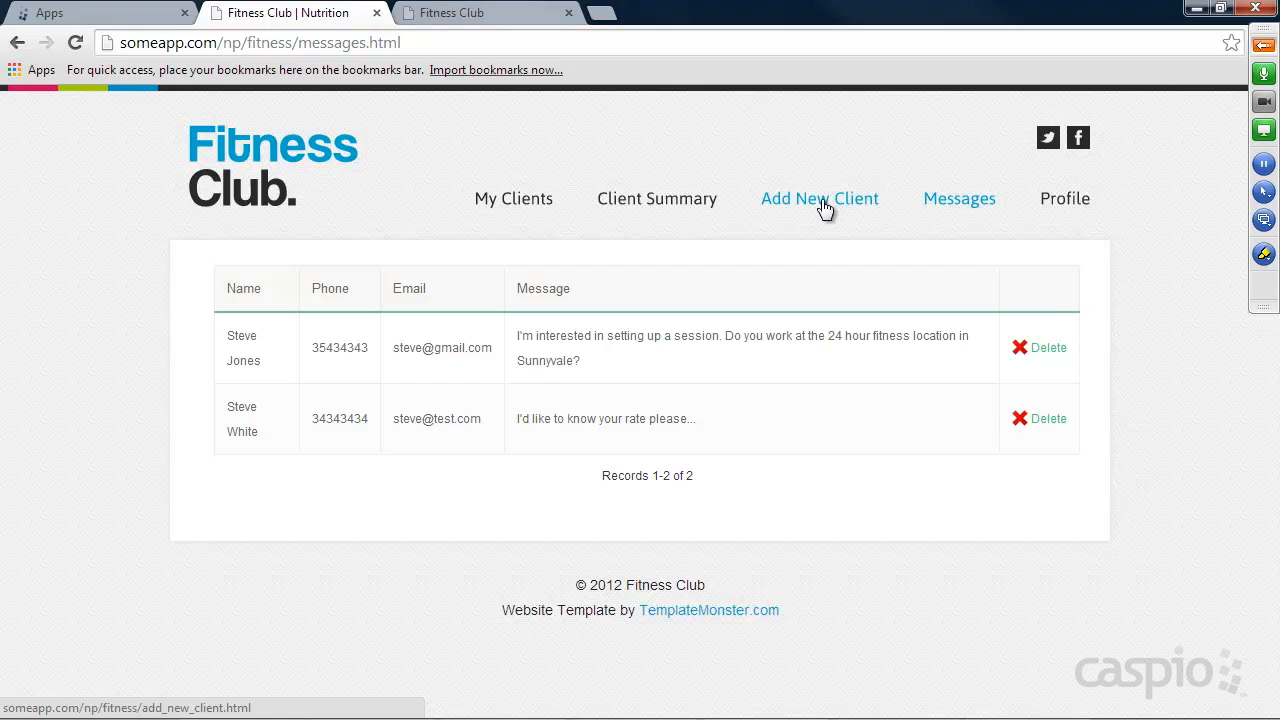
{"action": "left_click", "coordinate": [1065, 200]}
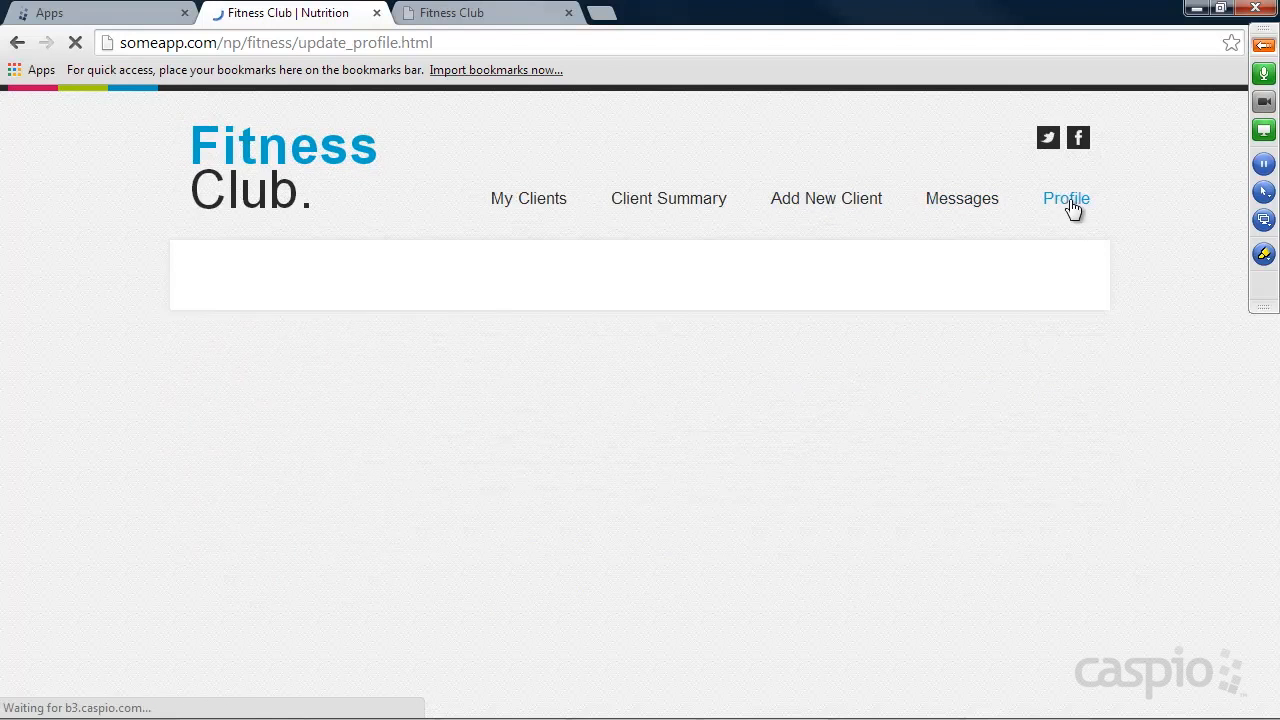
{"action": "scroll", "coordinate": [714, 414], "scroll_direction": "down", "scroll_amount": 1}
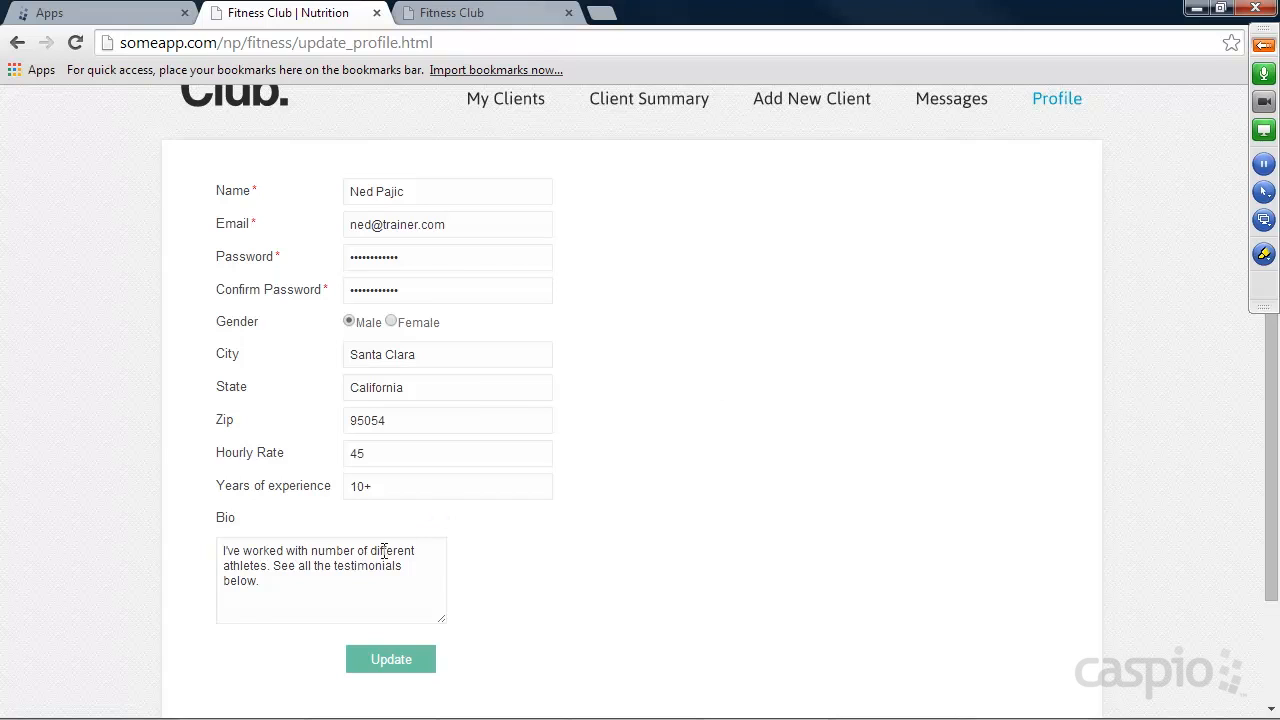
Leave the trainer profile for the site's home page and open the Find a Trainer search.
{"action": "left_click_drag", "start_coordinate": [284, 588], "coordinate": [307, 573]}
{"action": "left_click", "coordinate": [307, 573]}
{"action": "scroll", "coordinate": [794, 435], "scroll_direction": "up", "scroll_amount": 1}
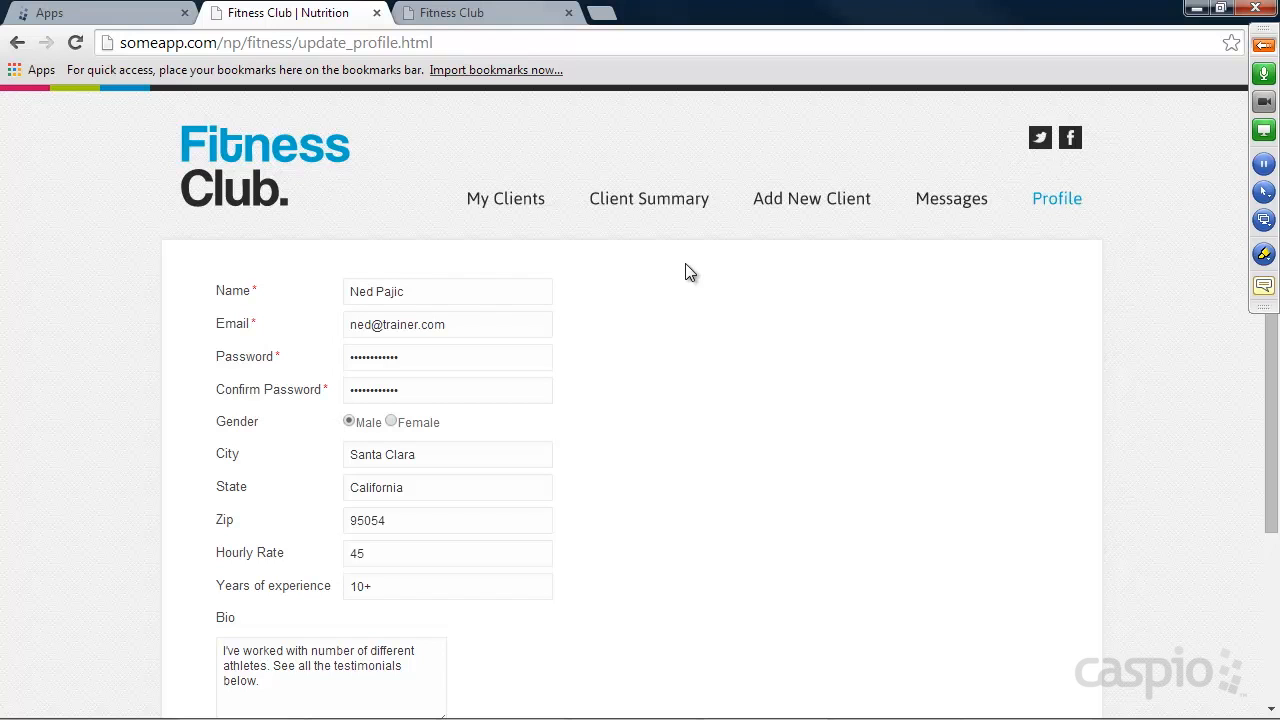
{"action": "left_click", "coordinate": [228, 183]}
{"action": "left_click", "coordinate": [563, 205]}
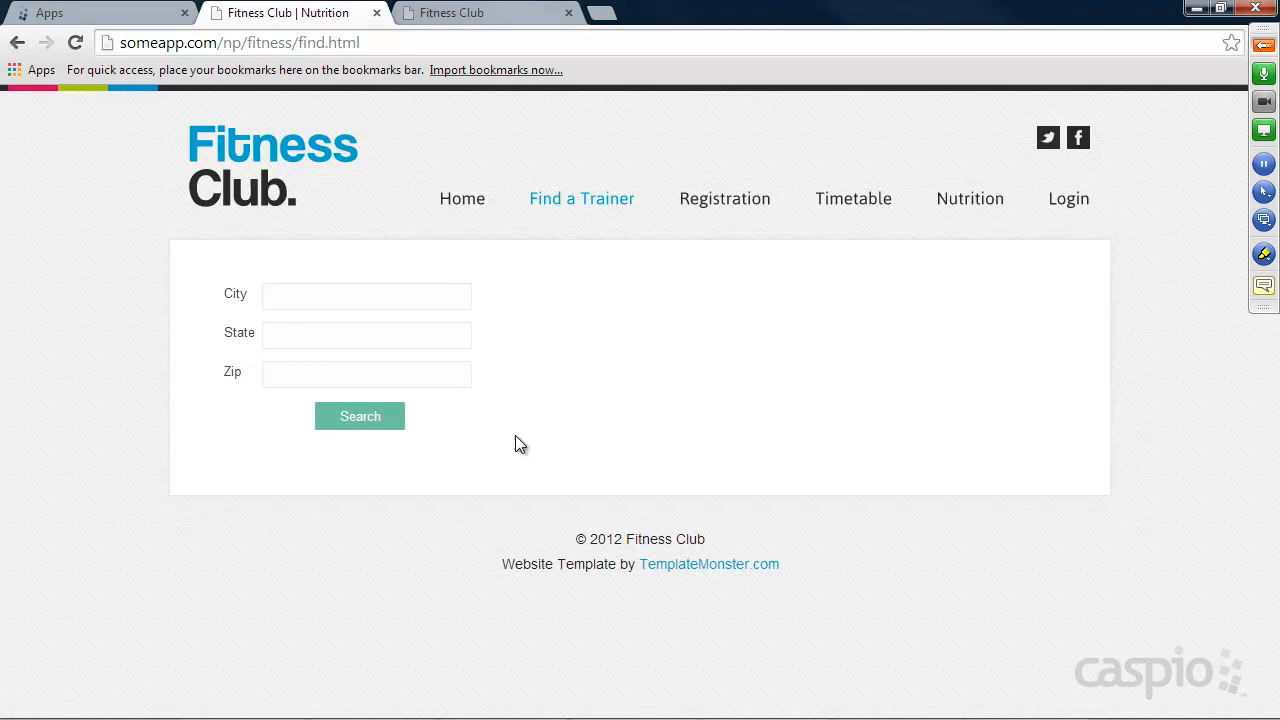
Expand the attendee list in the GoToMeeting control panel, mute all participants and collapse the panel.
{"action": "left_click", "coordinate": [1263, 44]}
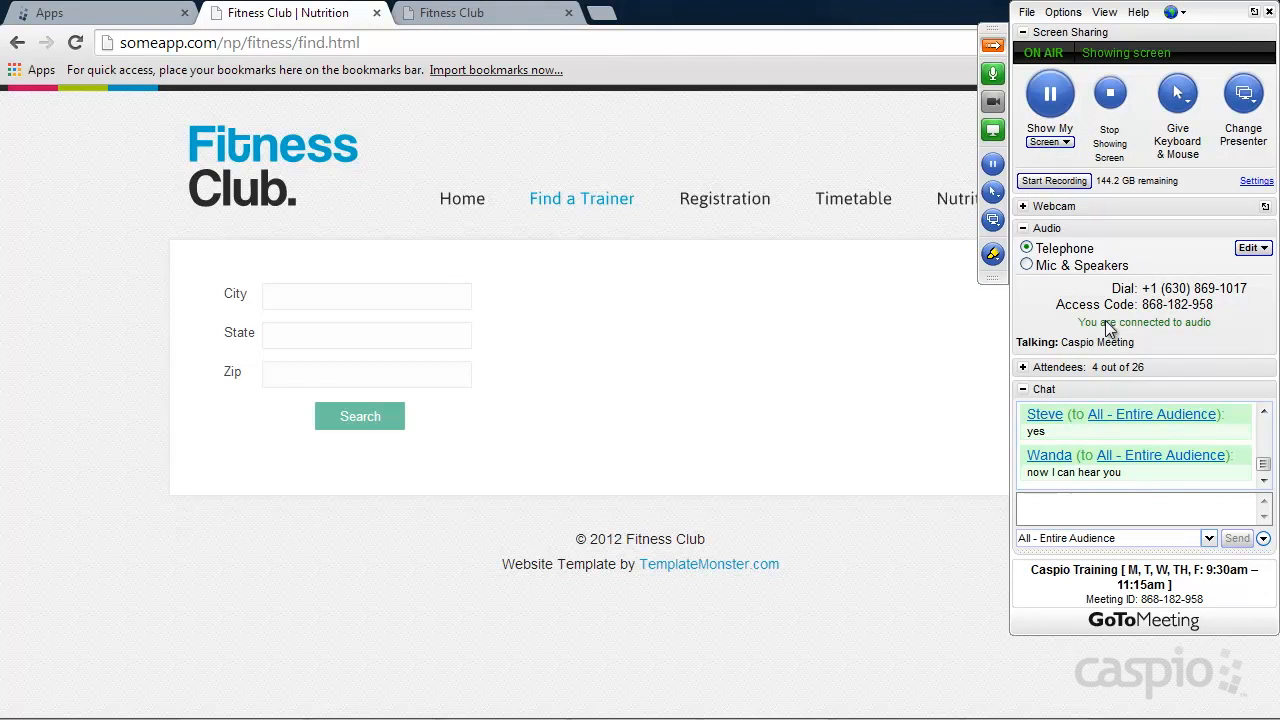
{"action": "left_click", "coordinate": [1022, 367]}
{"action": "left_click", "coordinate": [1127, 506]}
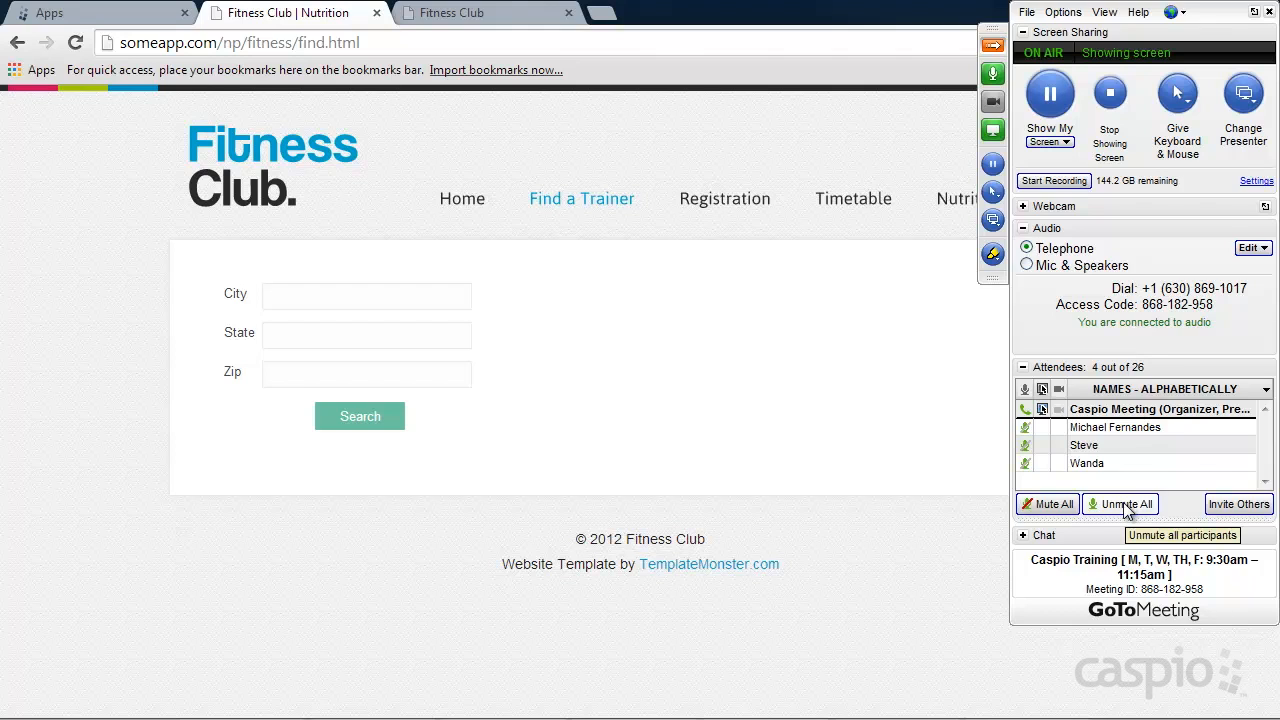
{"action": "left_click", "coordinate": [1060, 507]}
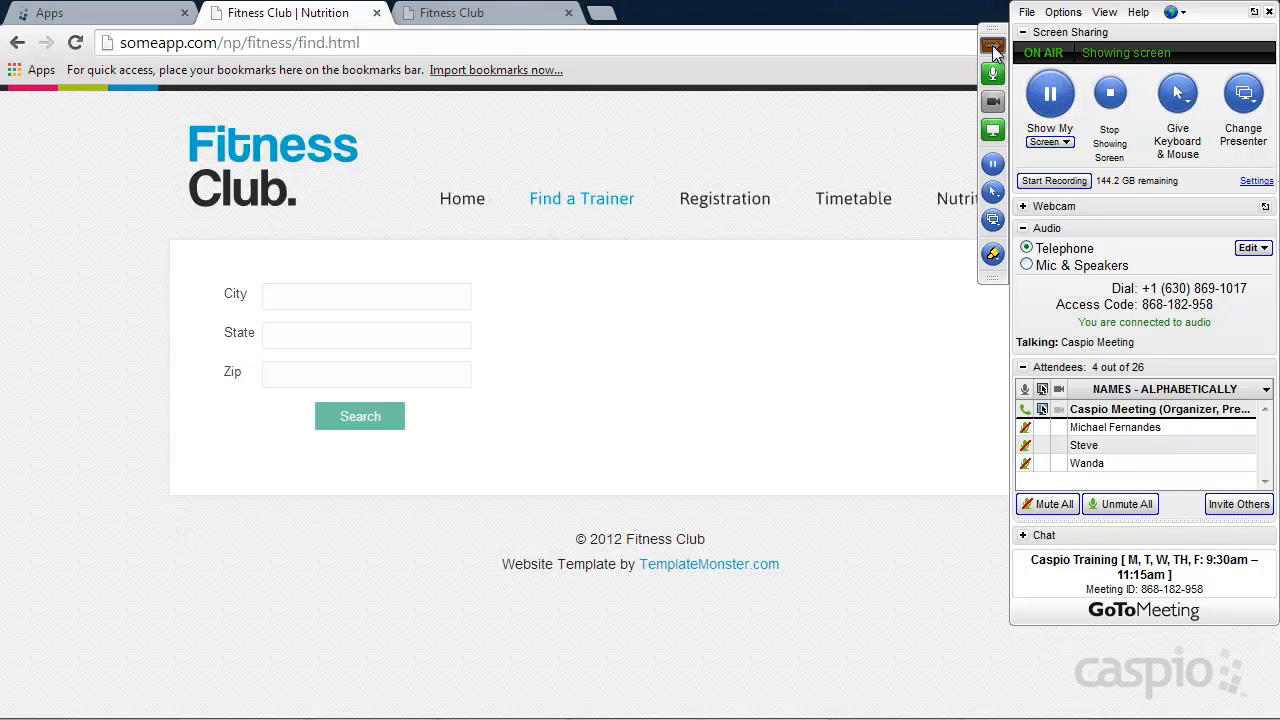
{"action": "left_click", "coordinate": [992, 45]}
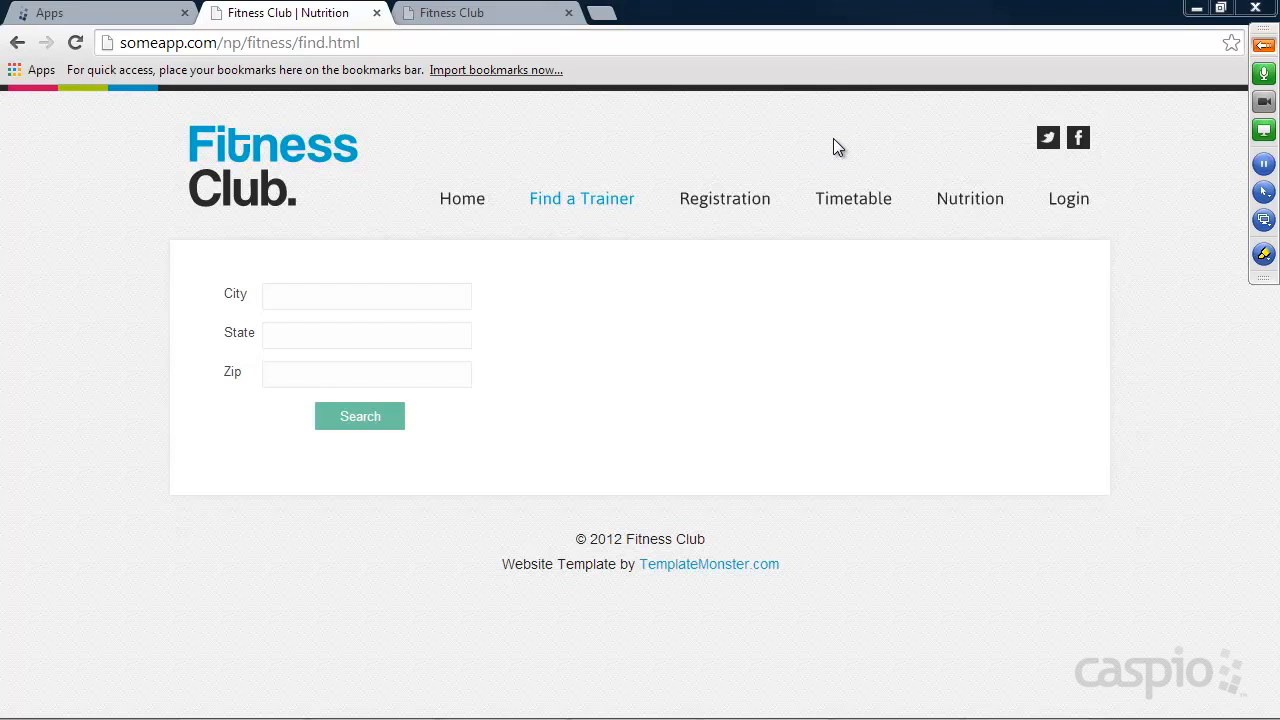
Switch to Caspio Bridge, create a blank app named "Fitness" and open it.
{"action": "left_click", "coordinate": [166, 16]}
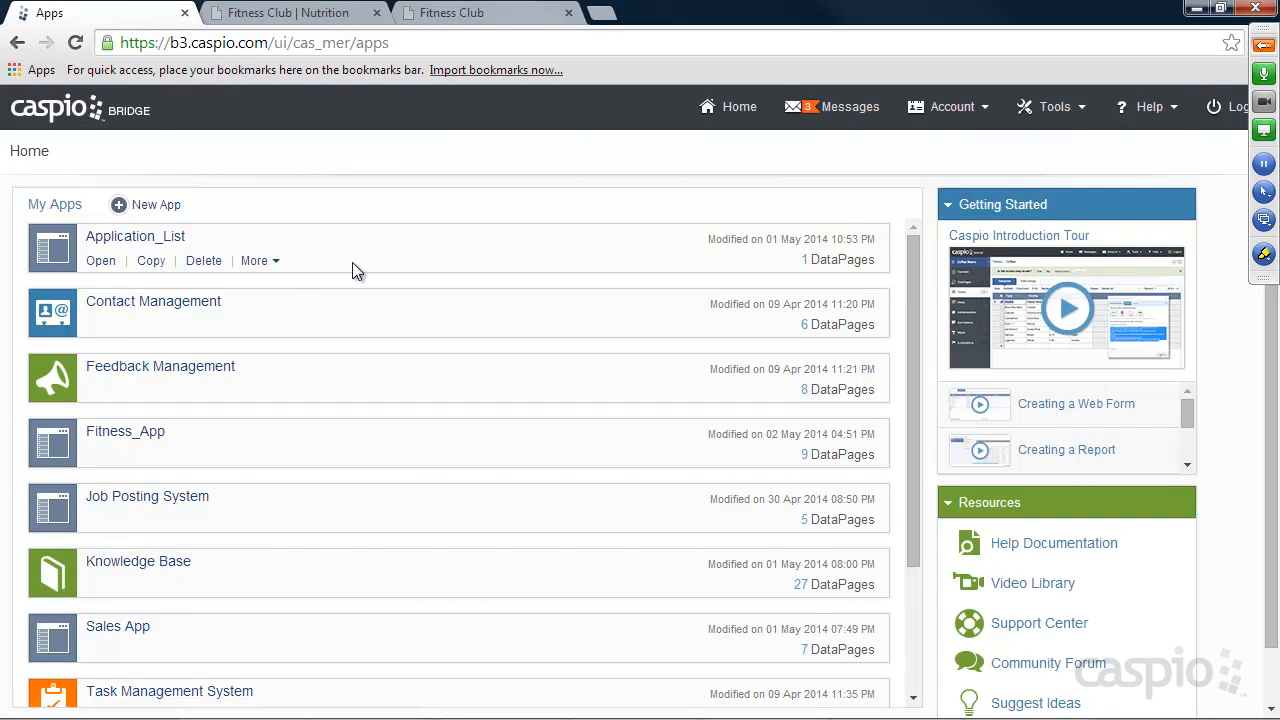
{"action": "scroll", "coordinate": [354, 272], "scroll_direction": "down", "scroll_amount": 1}
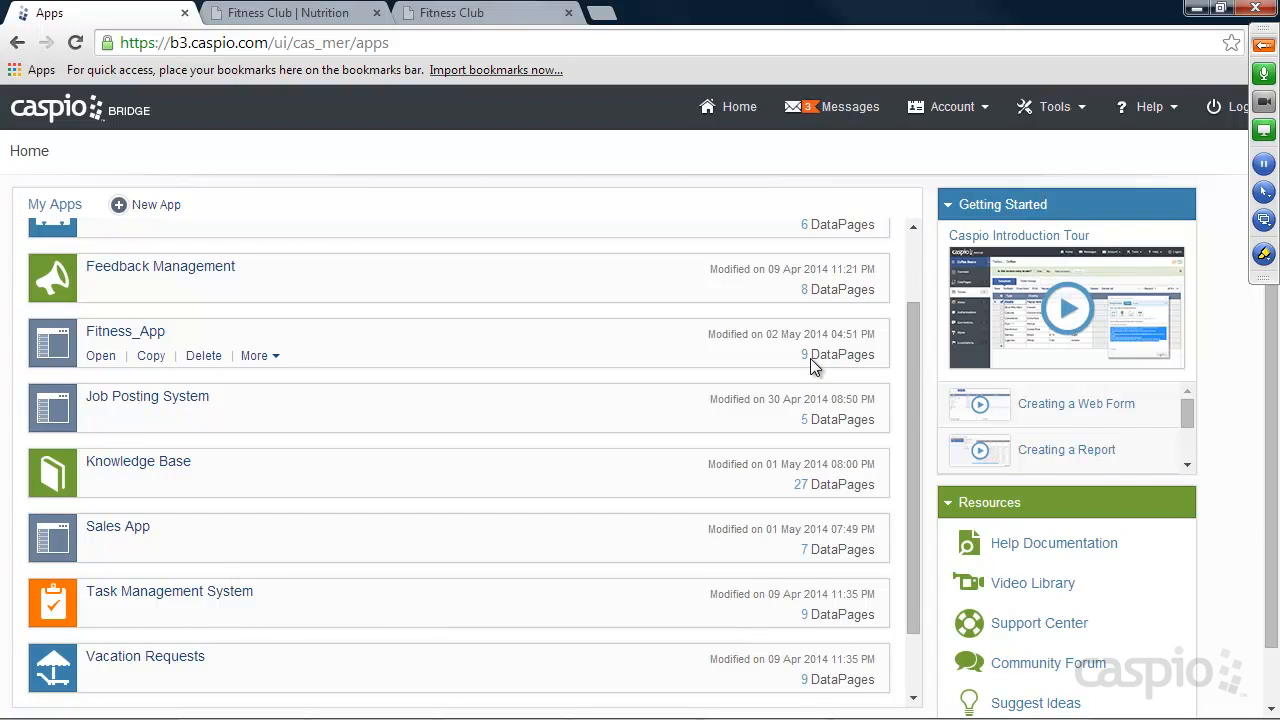
{"action": "scroll", "coordinate": [812, 366], "scroll_direction": "up", "scroll_amount": 2}
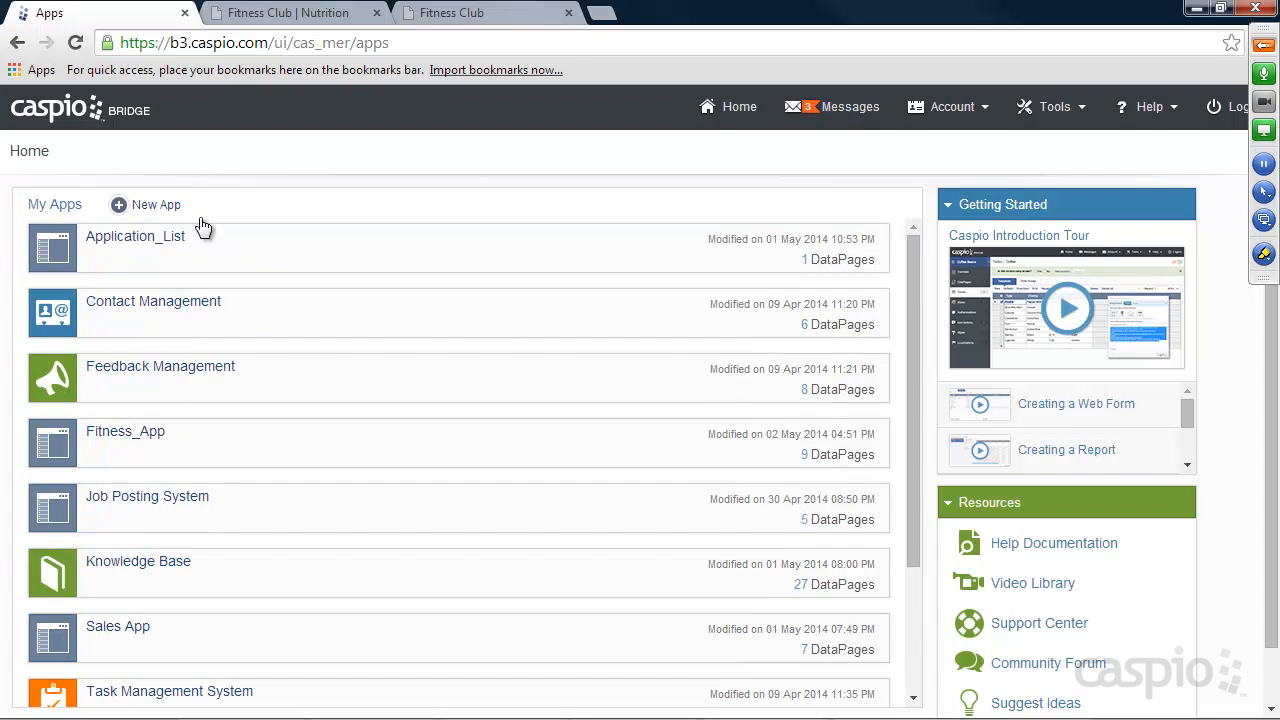
{"action": "left_click", "coordinate": [166, 206]}
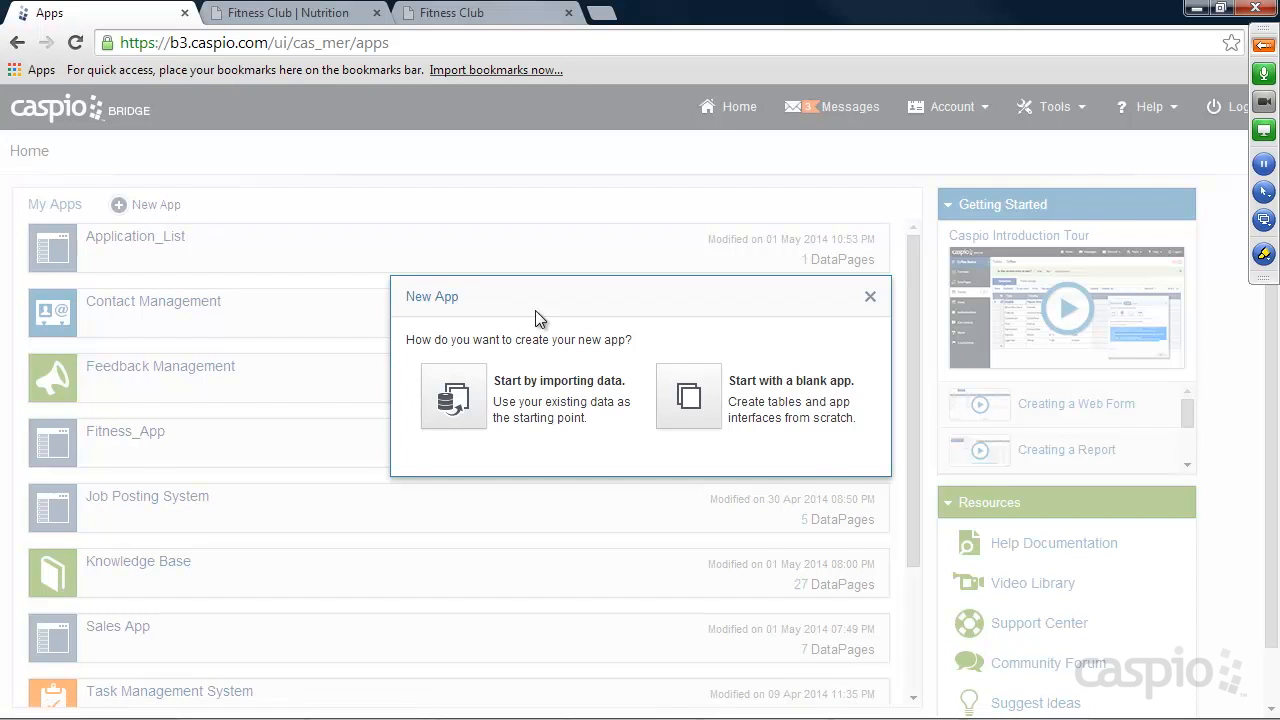
{"action": "left_click", "coordinate": [680, 395]}
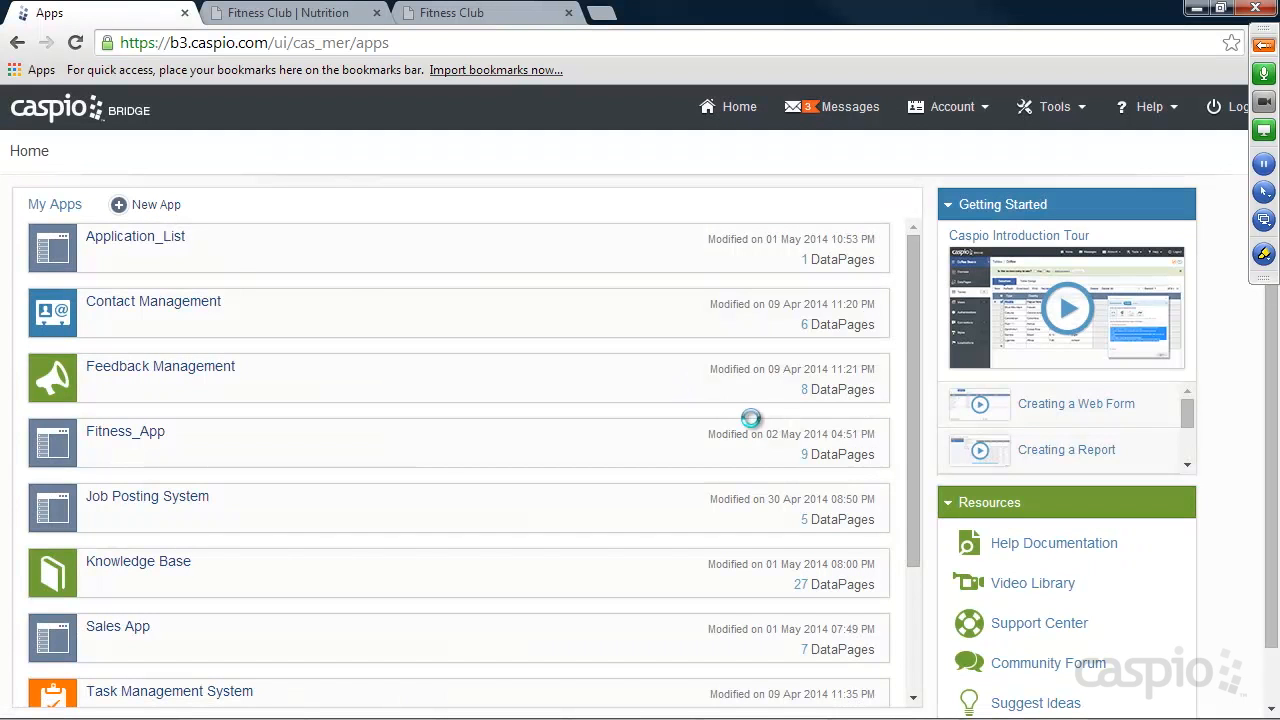
{"action": "type", "text": "Fitness"}
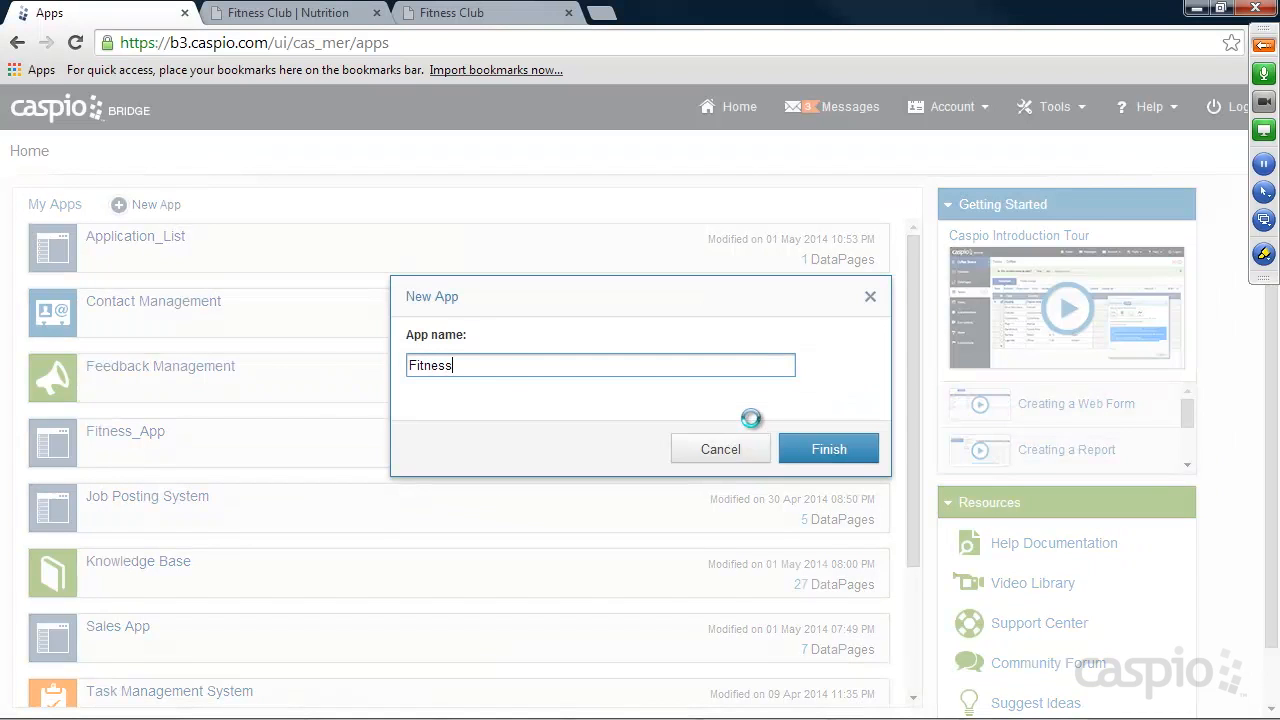
{"action": "left_click", "coordinate": [829, 449]}
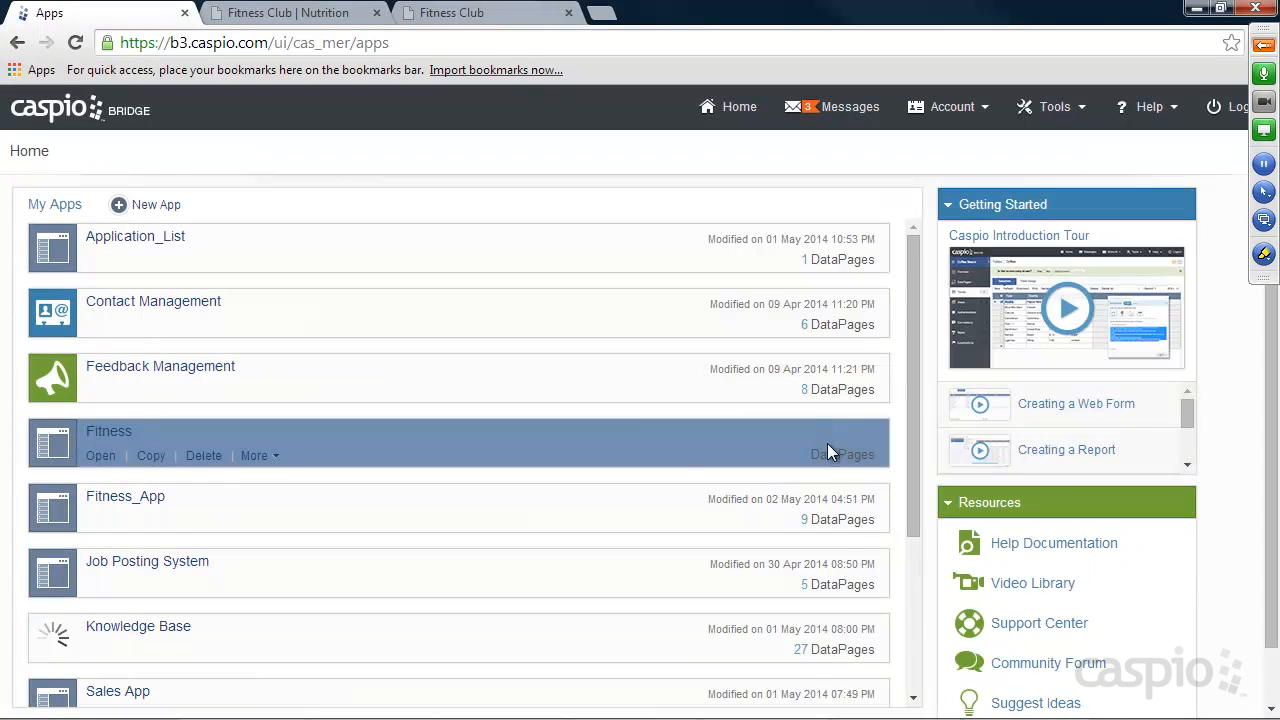
{"action": "left_click", "coordinate": [100, 456]}
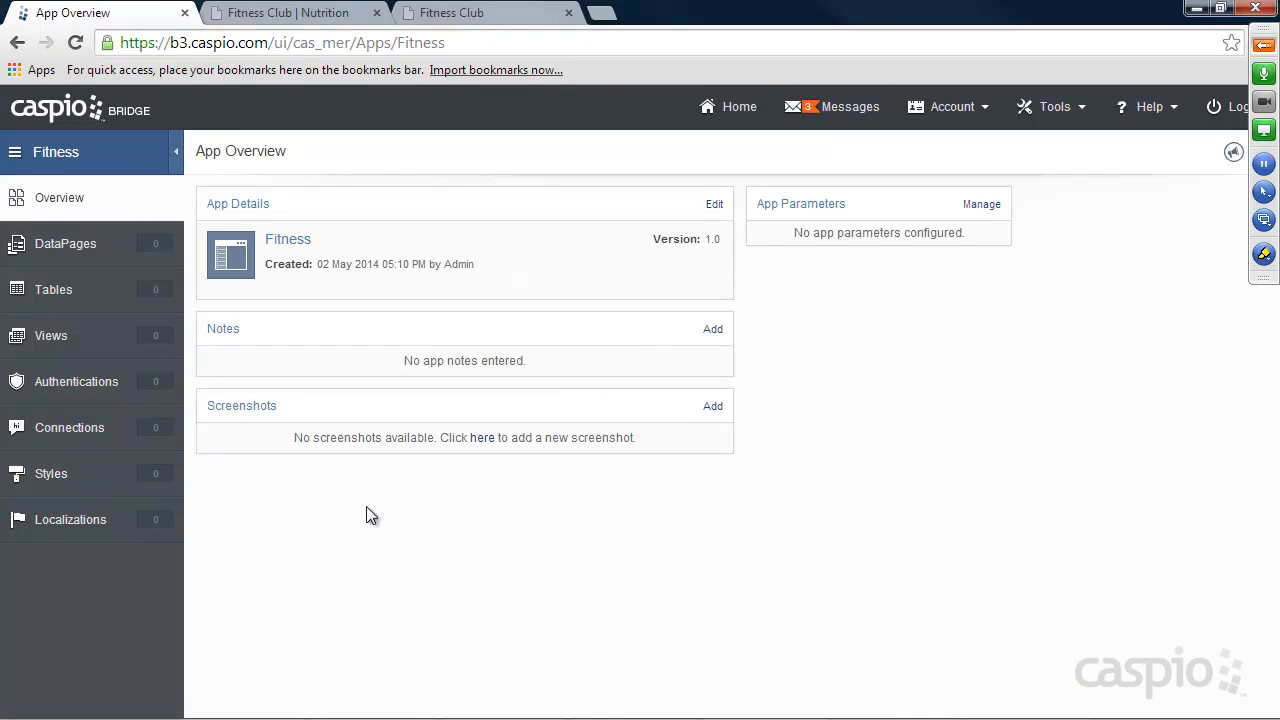
Start a new table in the Fitness app with a unique Text (255) field named Trainer_ID.
{"action": "left_click", "coordinate": [78, 289]}
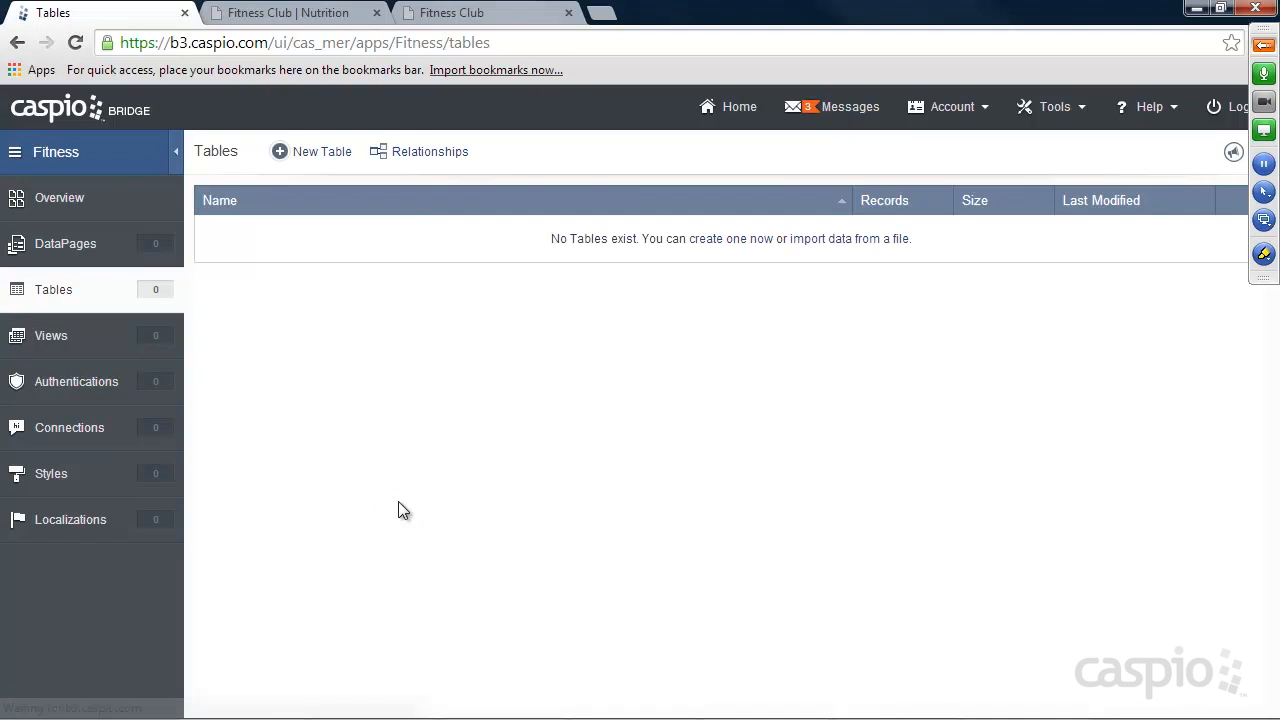
{"action": "left_click", "coordinate": [328, 160]}
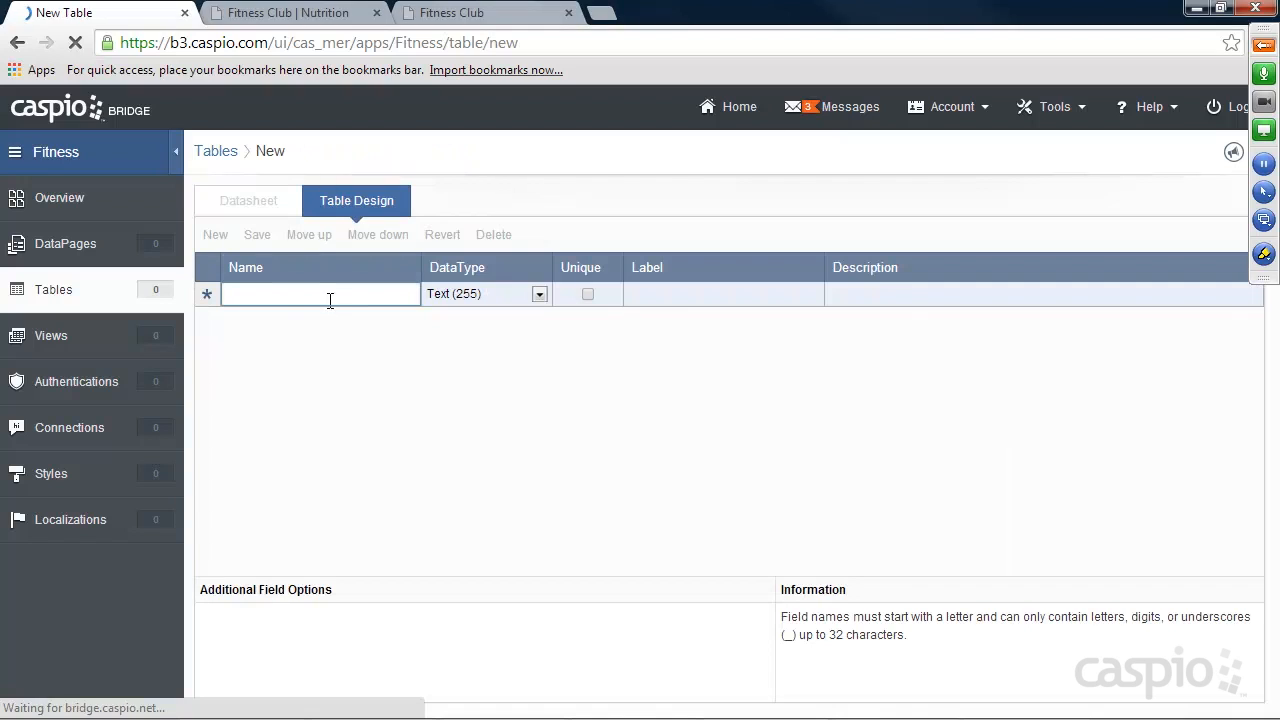
{"action": "type", "text": "Trainer_ID"}
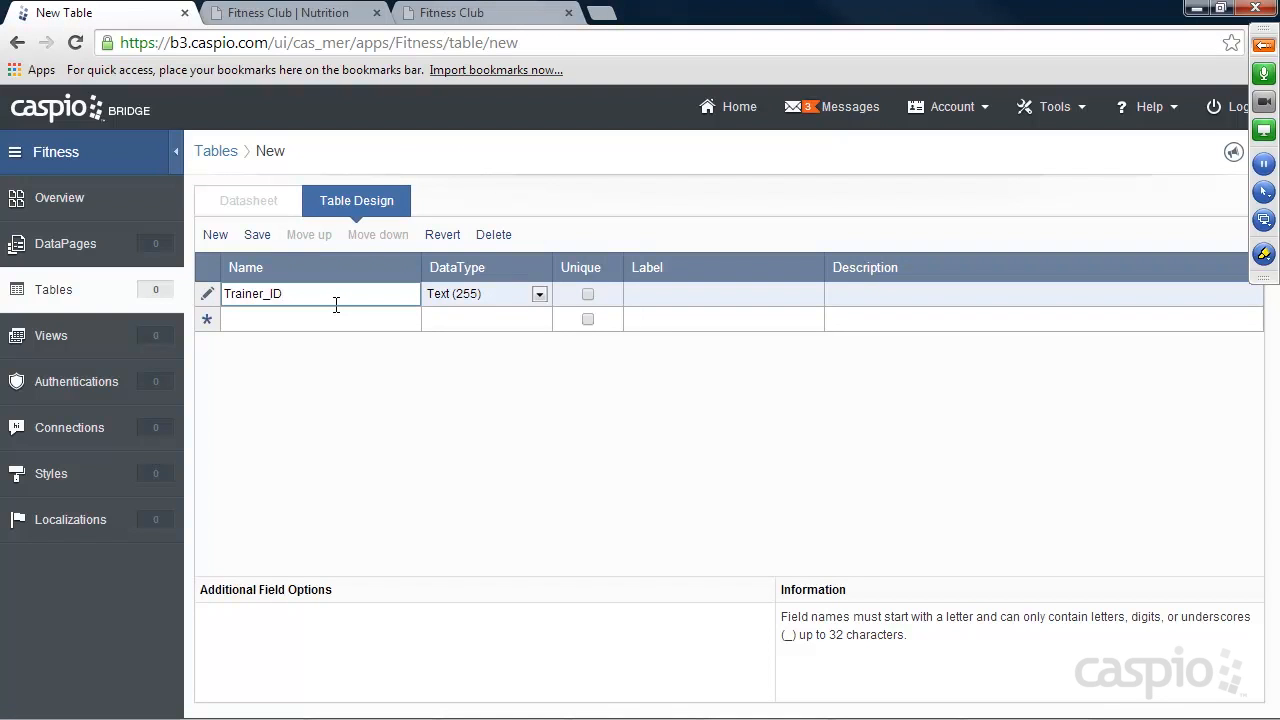
{"action": "left_click", "coordinate": [589, 295]}
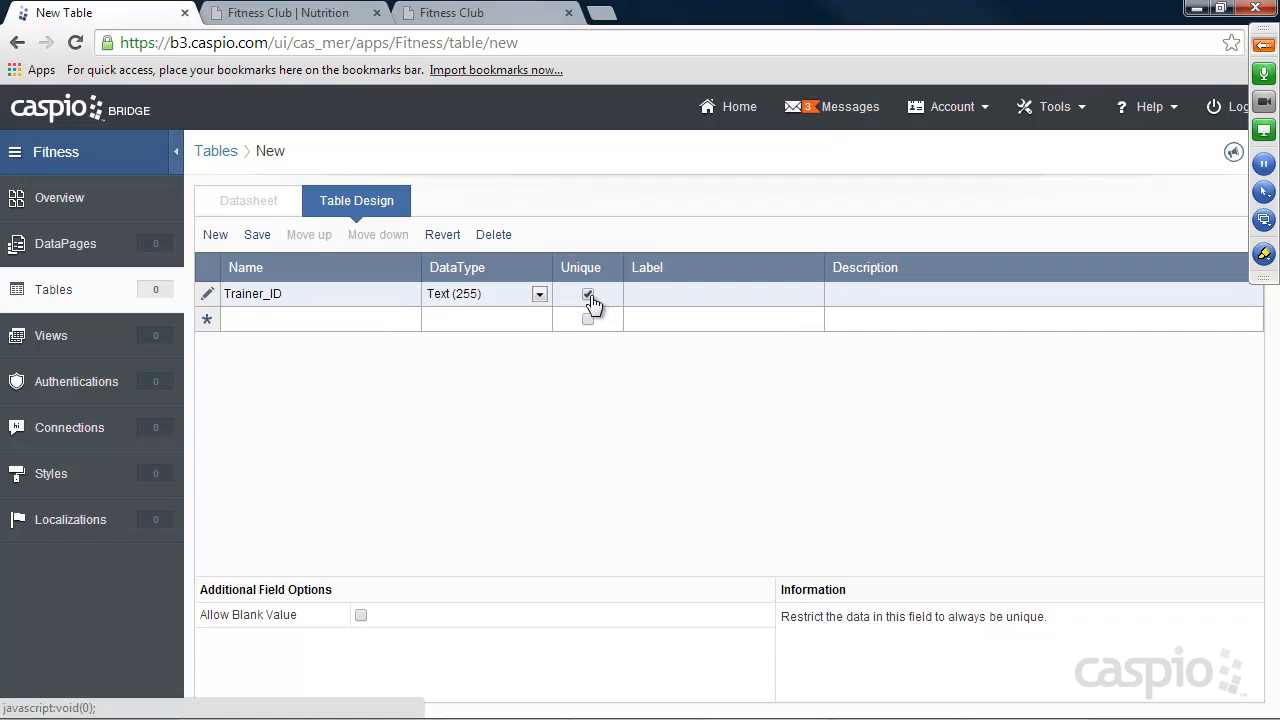
{"action": "left_click", "coordinate": [538, 294]}
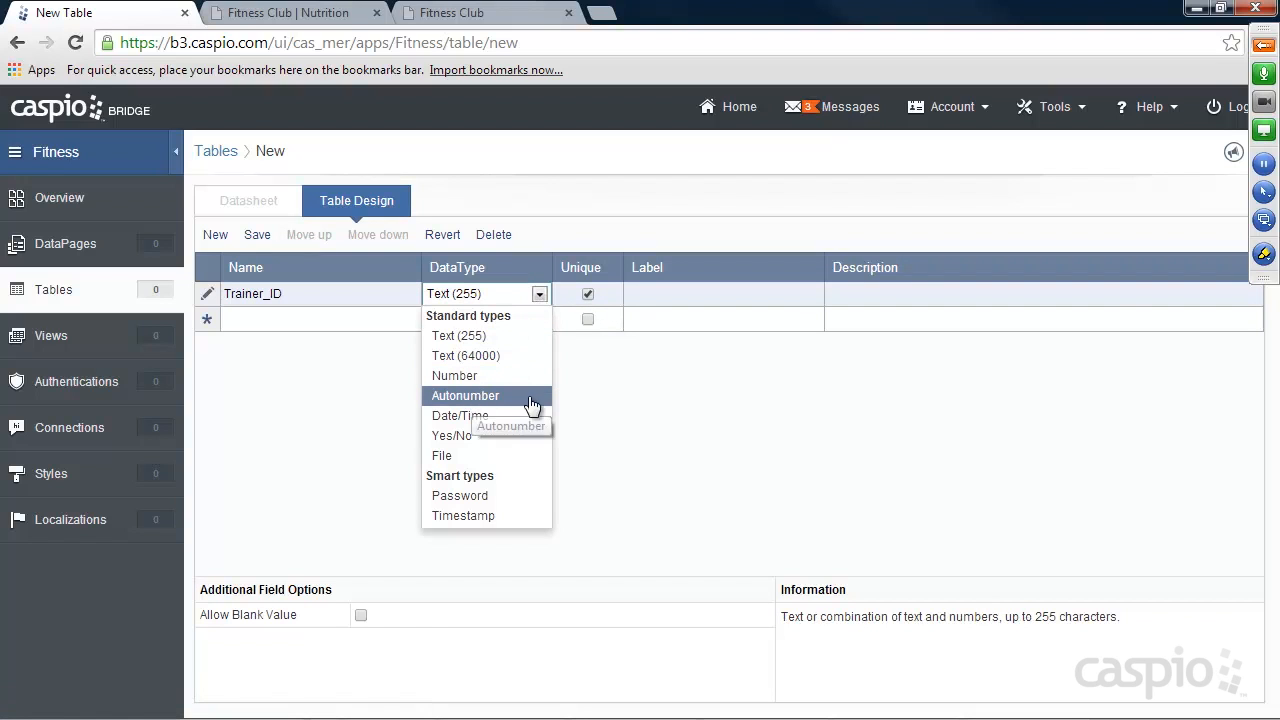
{"action": "left_click", "coordinate": [664, 409]}
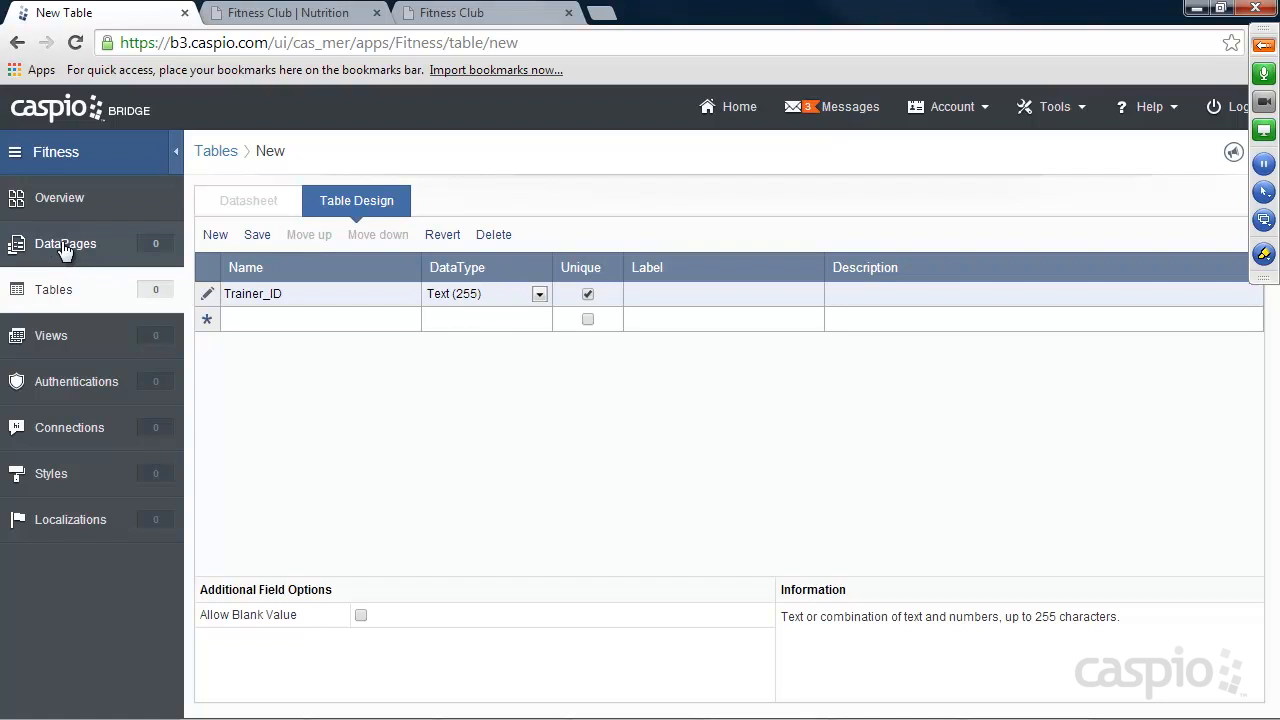
Add a Text (255) field Name and a unique Text (255) field Email to the new table.
{"action": "left_click", "coordinate": [264, 321]}
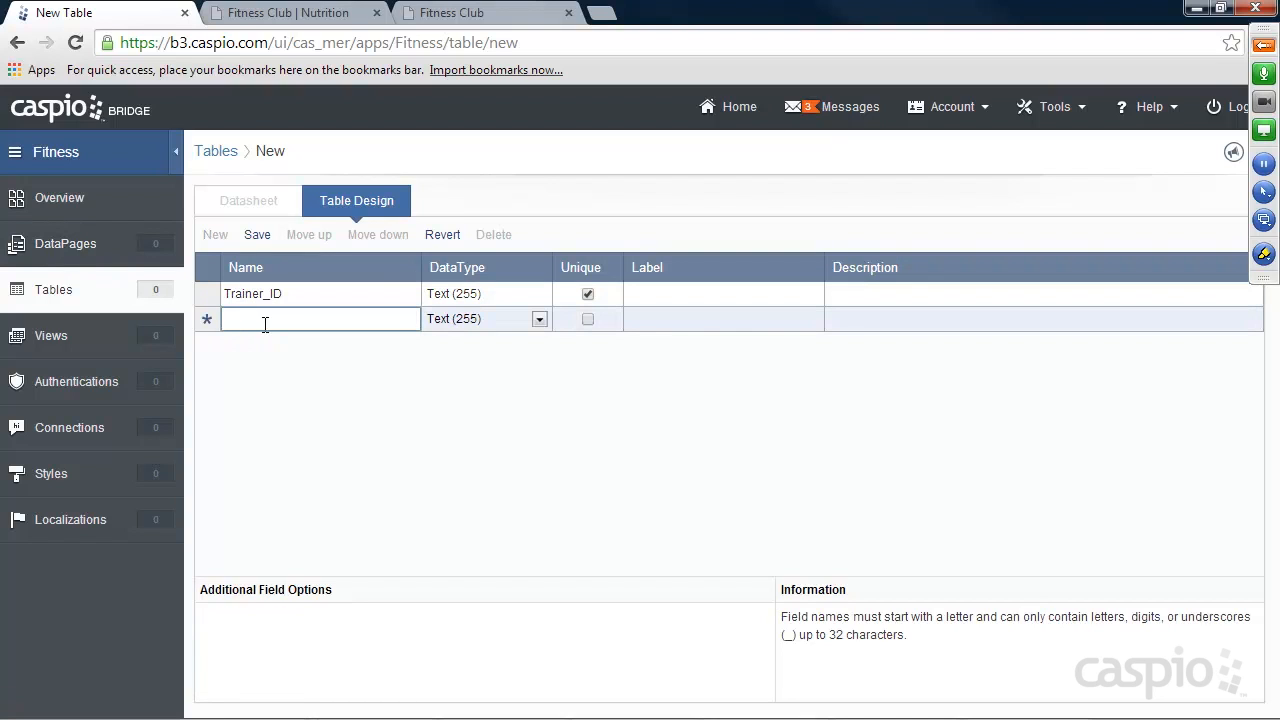
{"action": "type", "text": "Name"}
{"action": "left_click", "coordinate": [264, 344]}
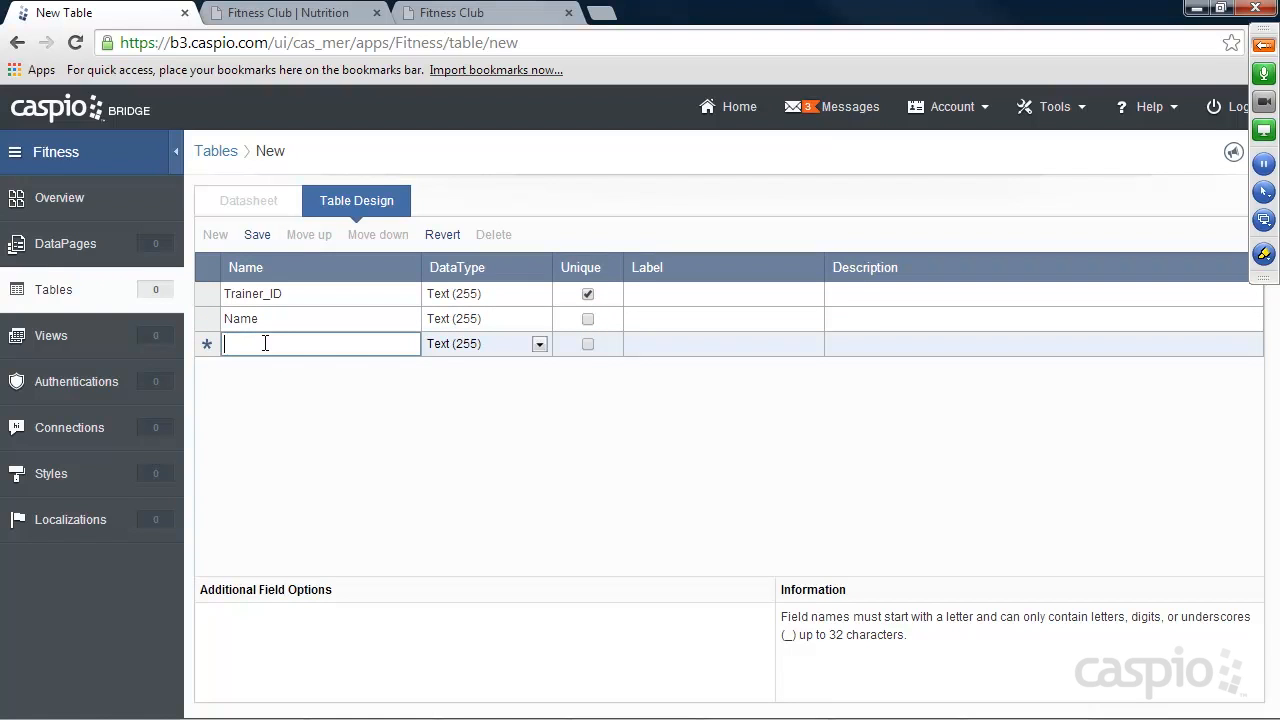
{"action": "type", "text": "Email"}
{"action": "left_click", "coordinate": [589, 347]}
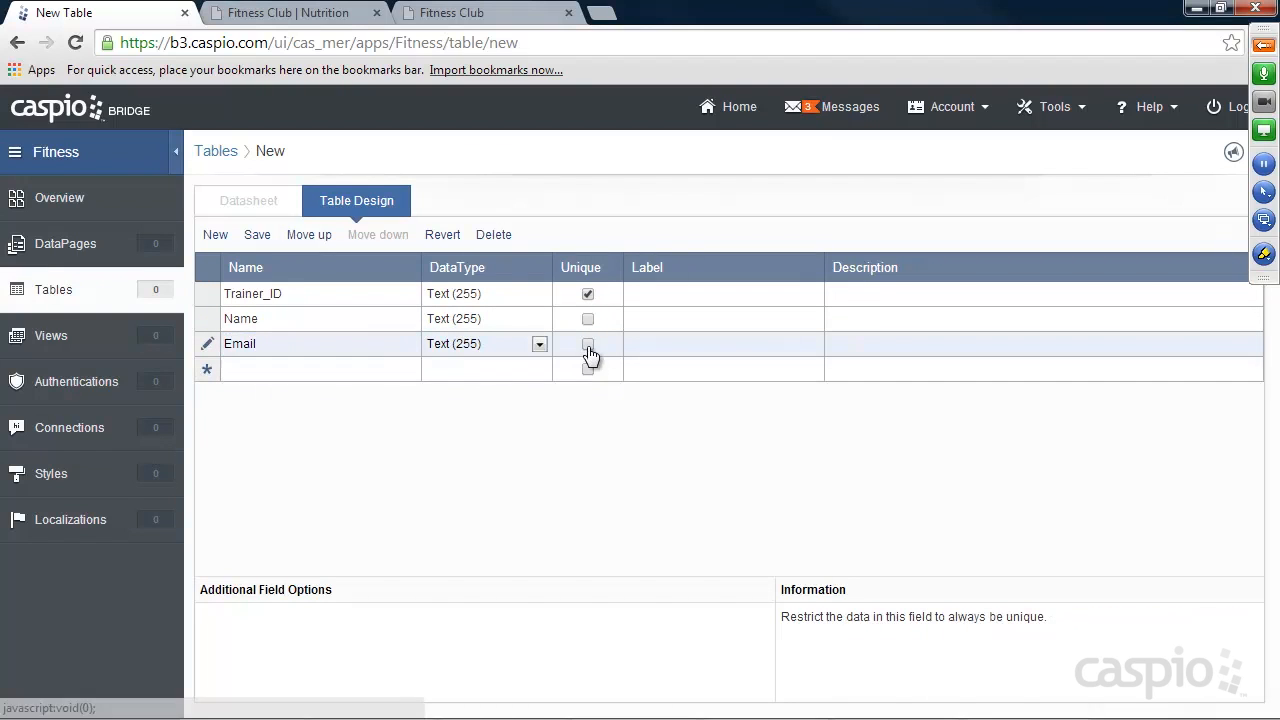
{"action": "left_click", "coordinate": [588, 345]}
Add a field named Password with the Password data type to the table.
{"action": "left_click", "coordinate": [340, 369]}
{"action": "type", "text": "Password"}
{"action": "left_click", "coordinate": [477, 372]}
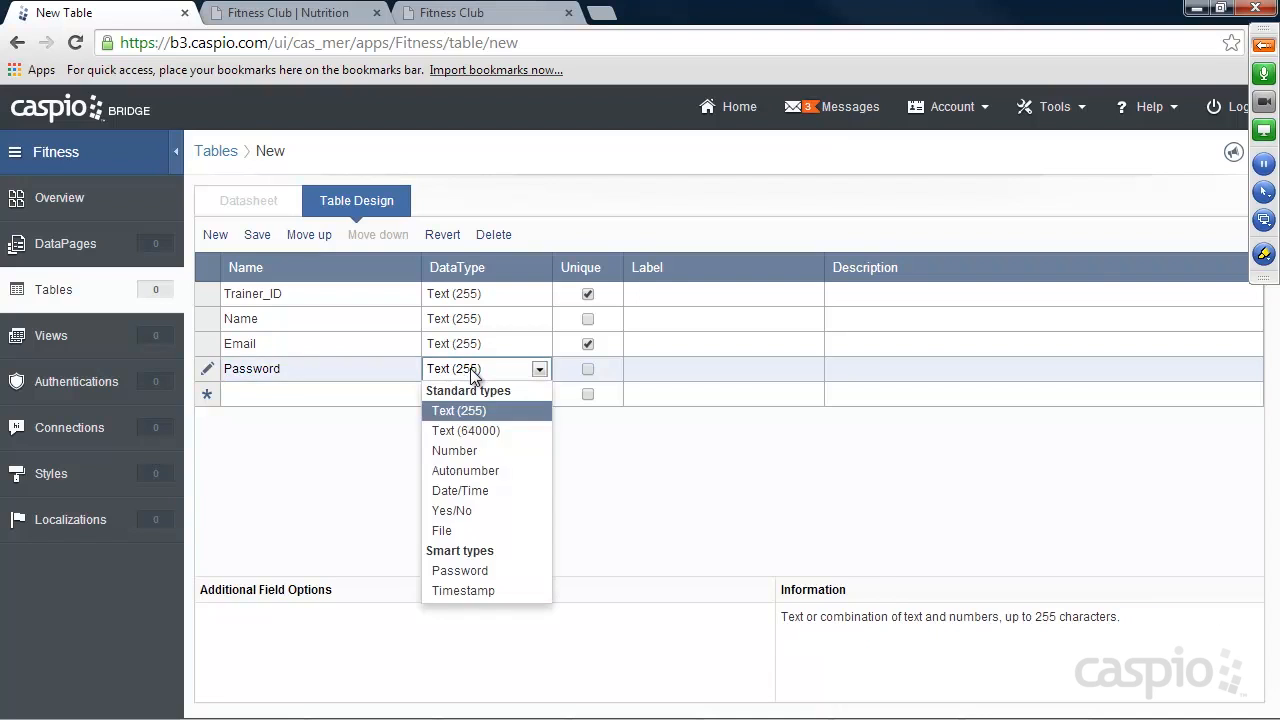
{"action": "left_click", "coordinate": [466, 568]}
Add two Text (255) fields named Gender and Hourly_rate to the table.
{"action": "left_click", "coordinate": [282, 394]}
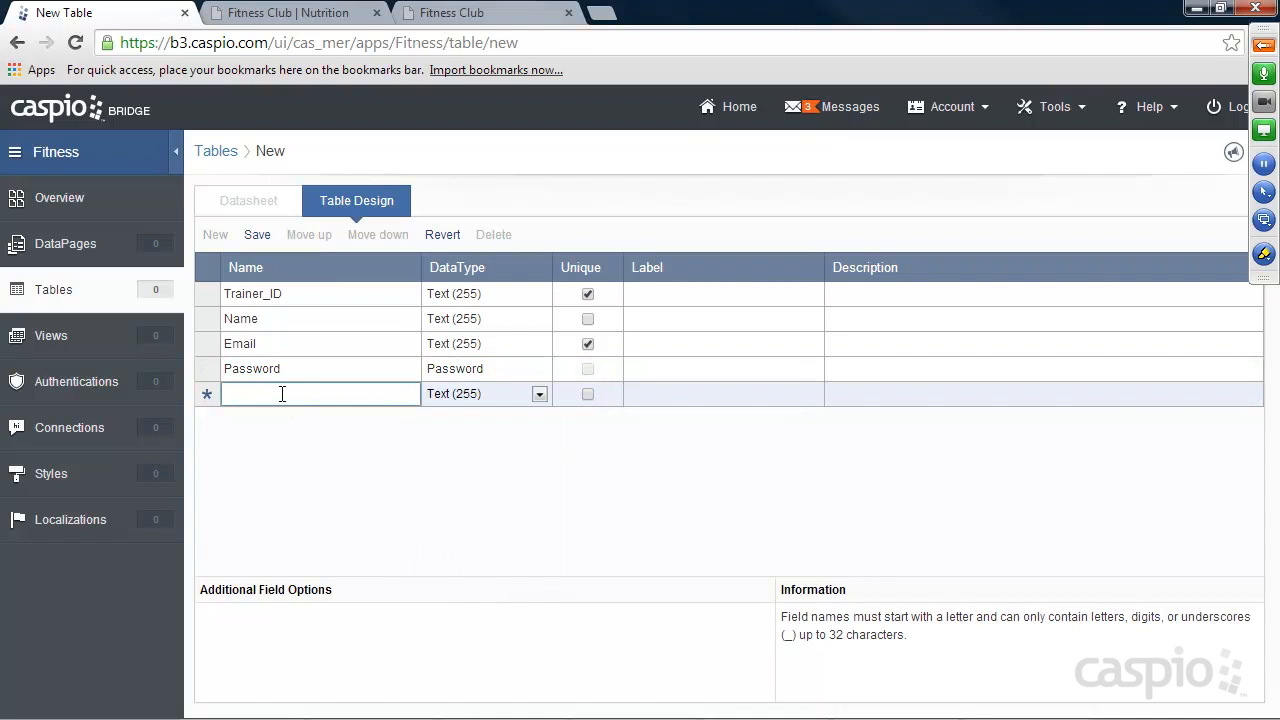
{"action": "type", "text": "Gender"}
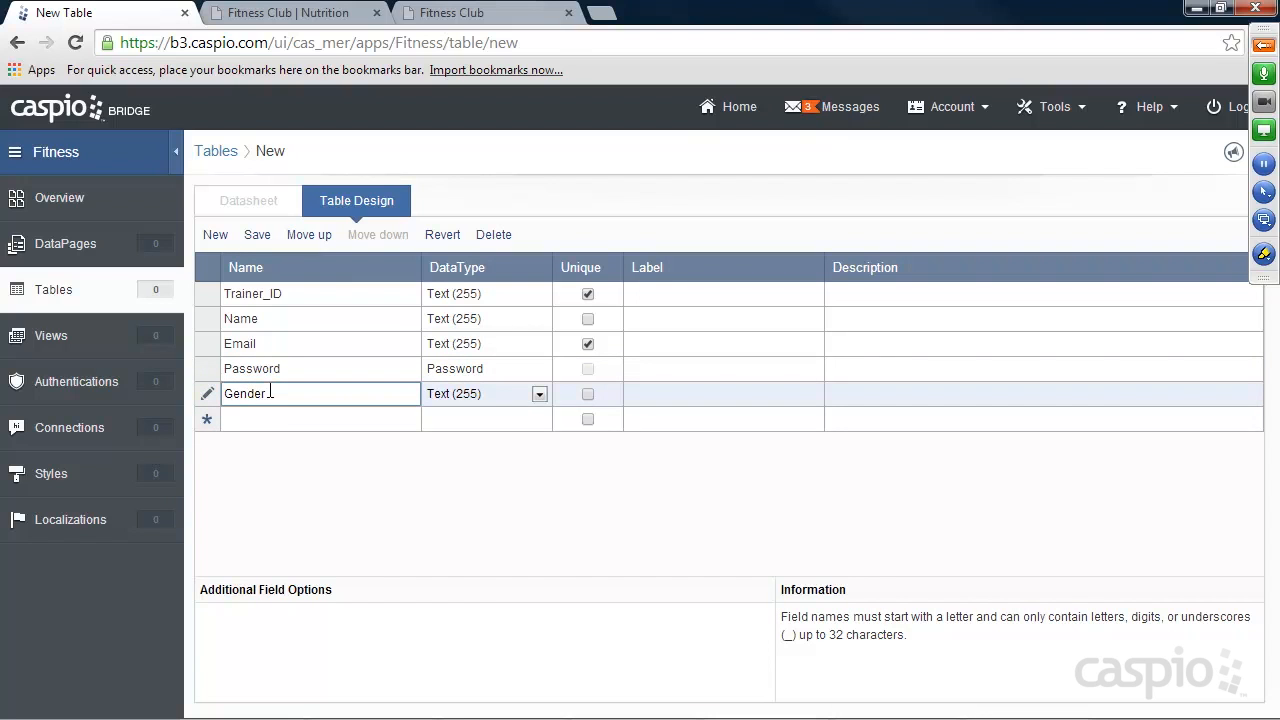
{"action": "key", "text": "Return"}
{"action": "left_click", "coordinate": [245, 421]}
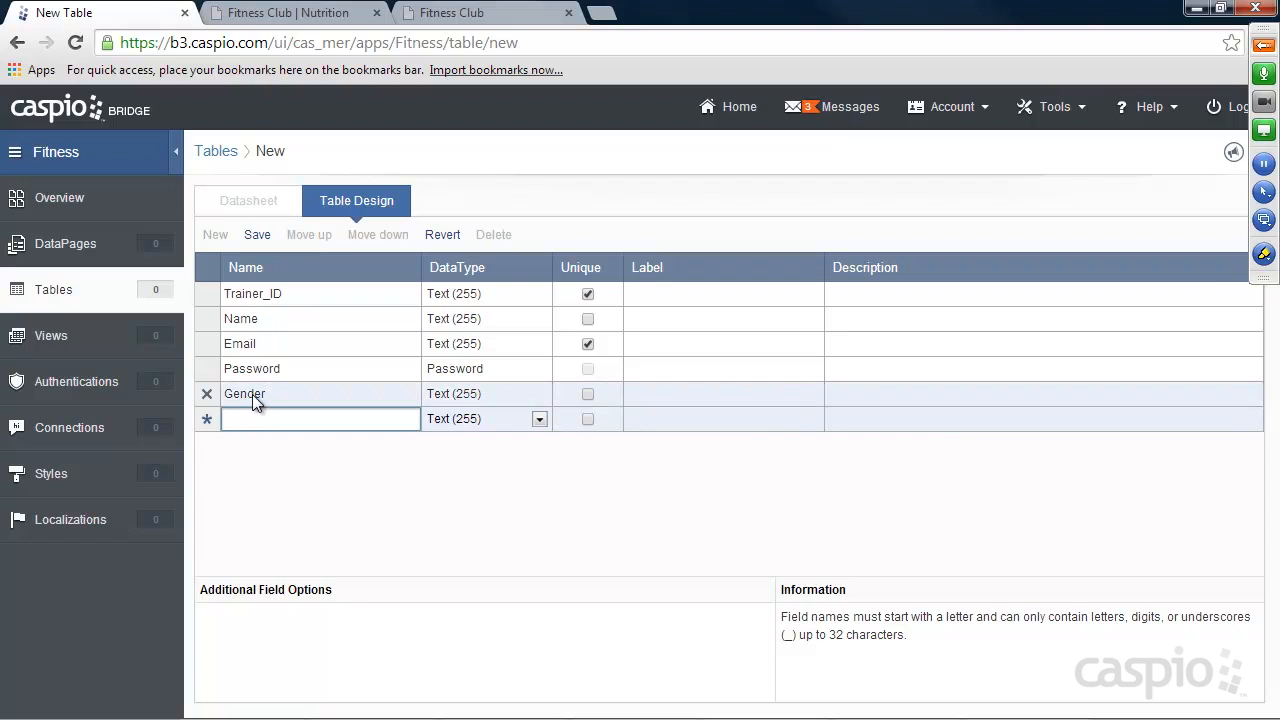
{"action": "type", "text": "Hourly_rate"}
Add a Bio field of type Text (64000) and a Status field of type Yes/No.
{"action": "left_click", "coordinate": [255, 443]}
{"action": "type", "text": "Bio"}
{"action": "left_click", "coordinate": [463, 447]}
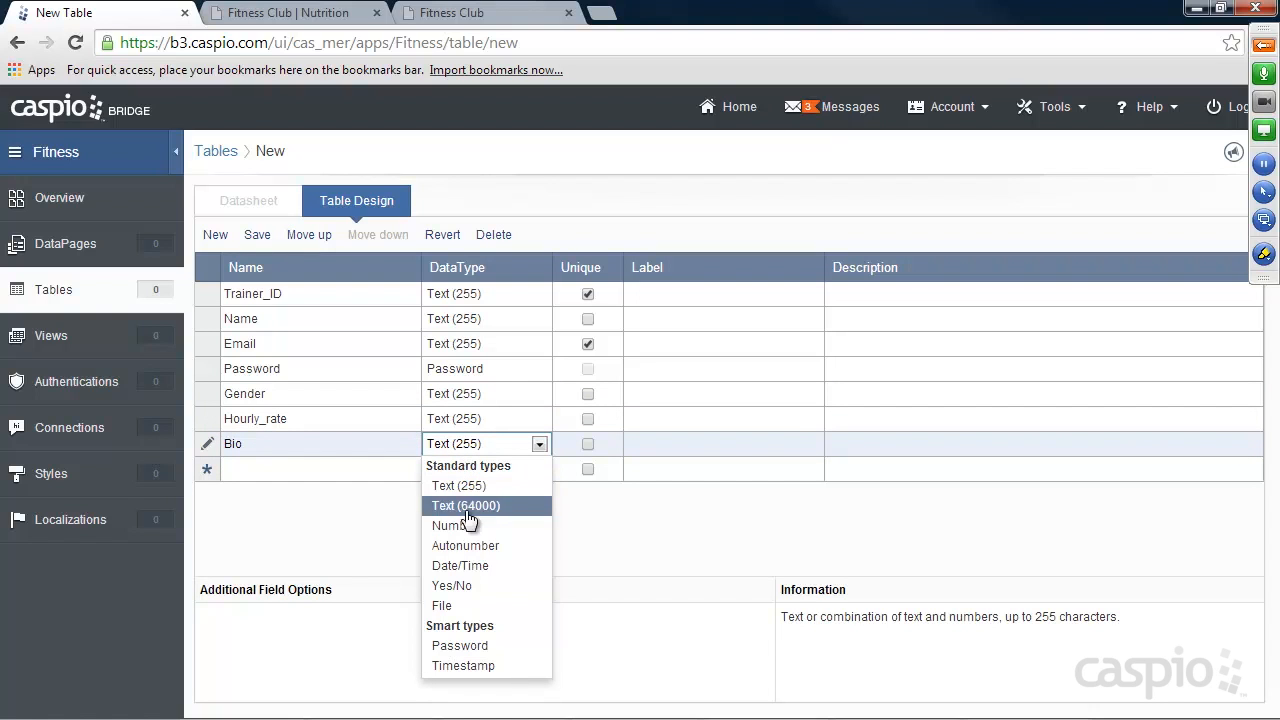
{"action": "left_click", "coordinate": [465, 505]}
{"action": "left_click", "coordinate": [332, 468]}
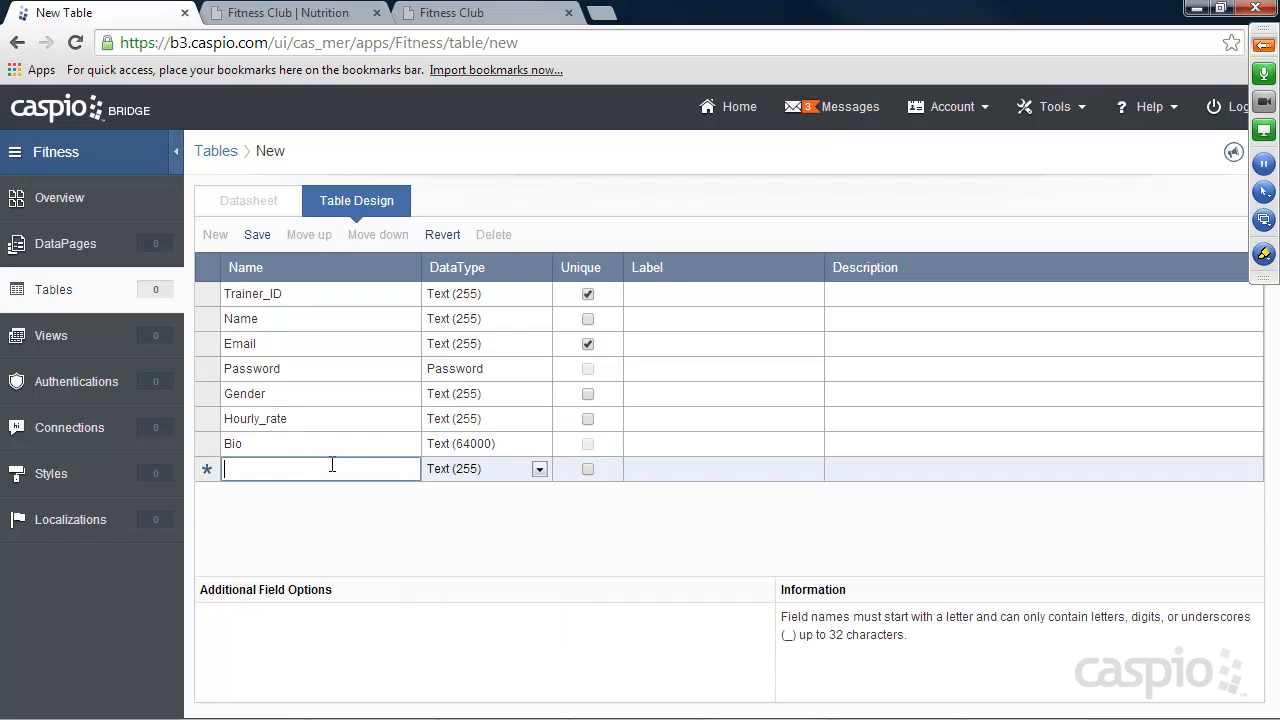
{"action": "type", "text": "Status"}
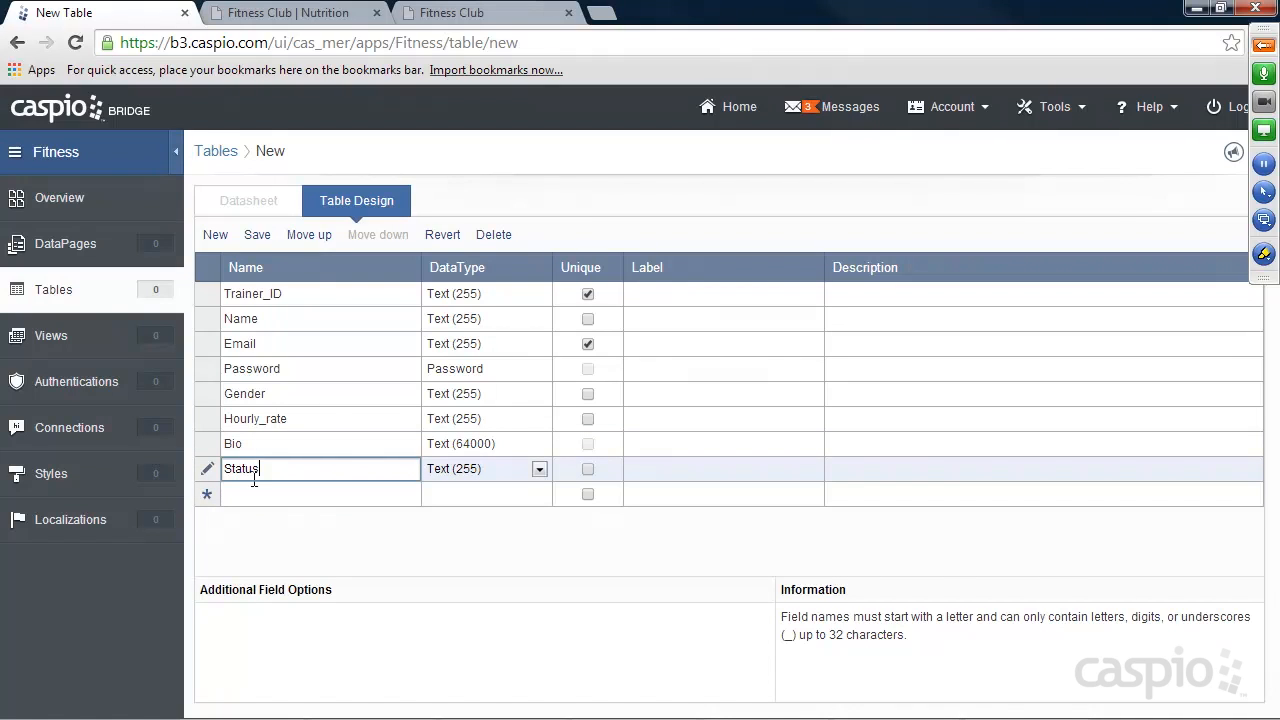
{"action": "left_click", "coordinate": [466, 469]}
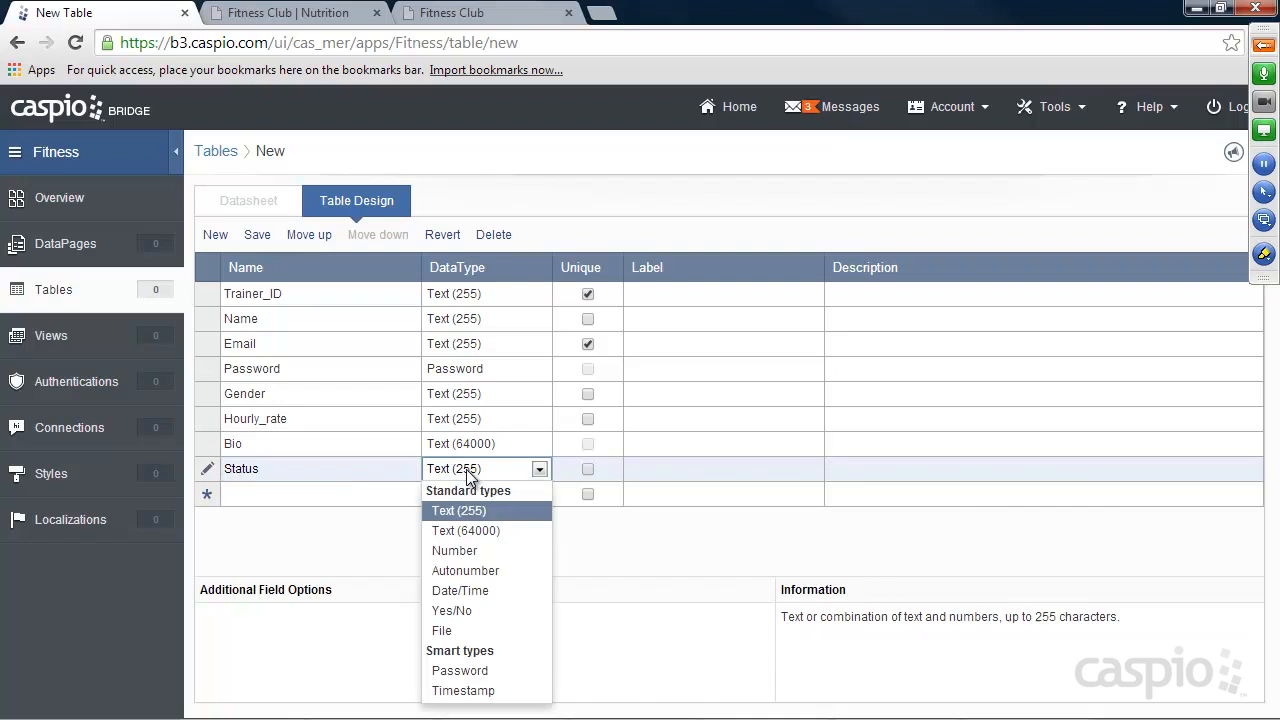
{"action": "left_click", "coordinate": [455, 608]}
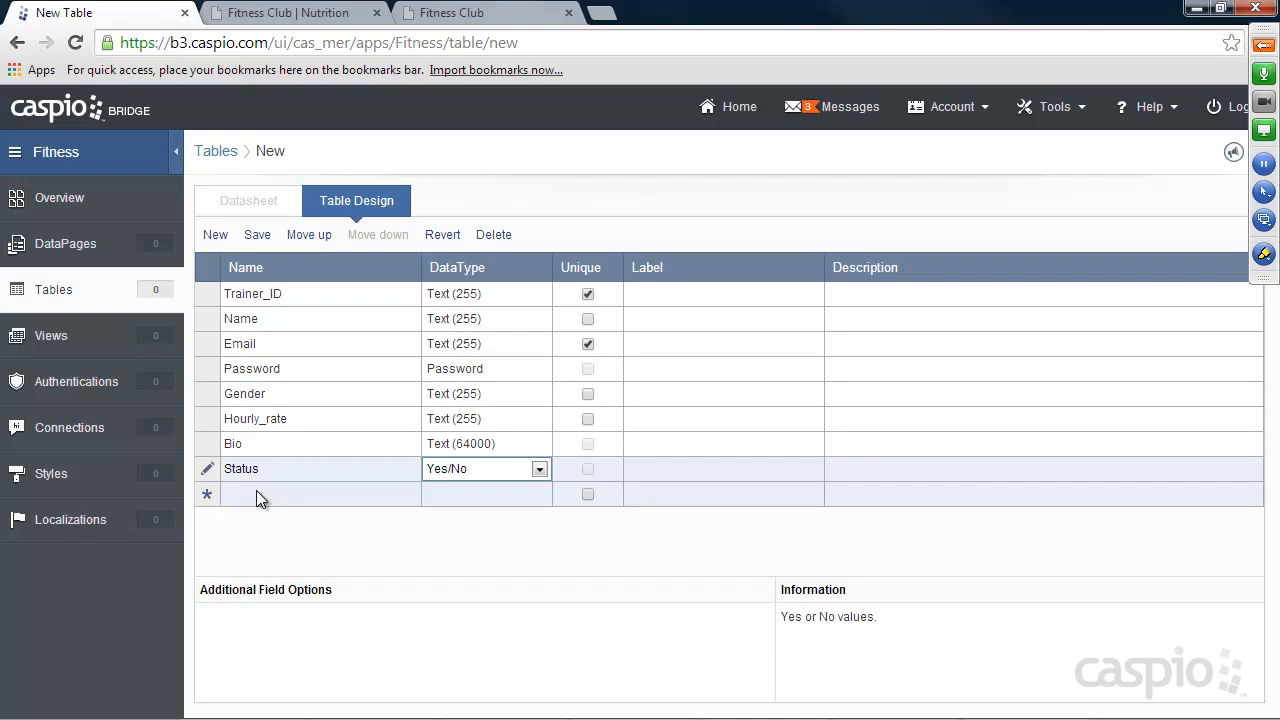
Save the table design under the name "Trainers_t".
{"action": "left_click", "coordinate": [257, 236]}
{"action": "type", "text": "Traiger"}
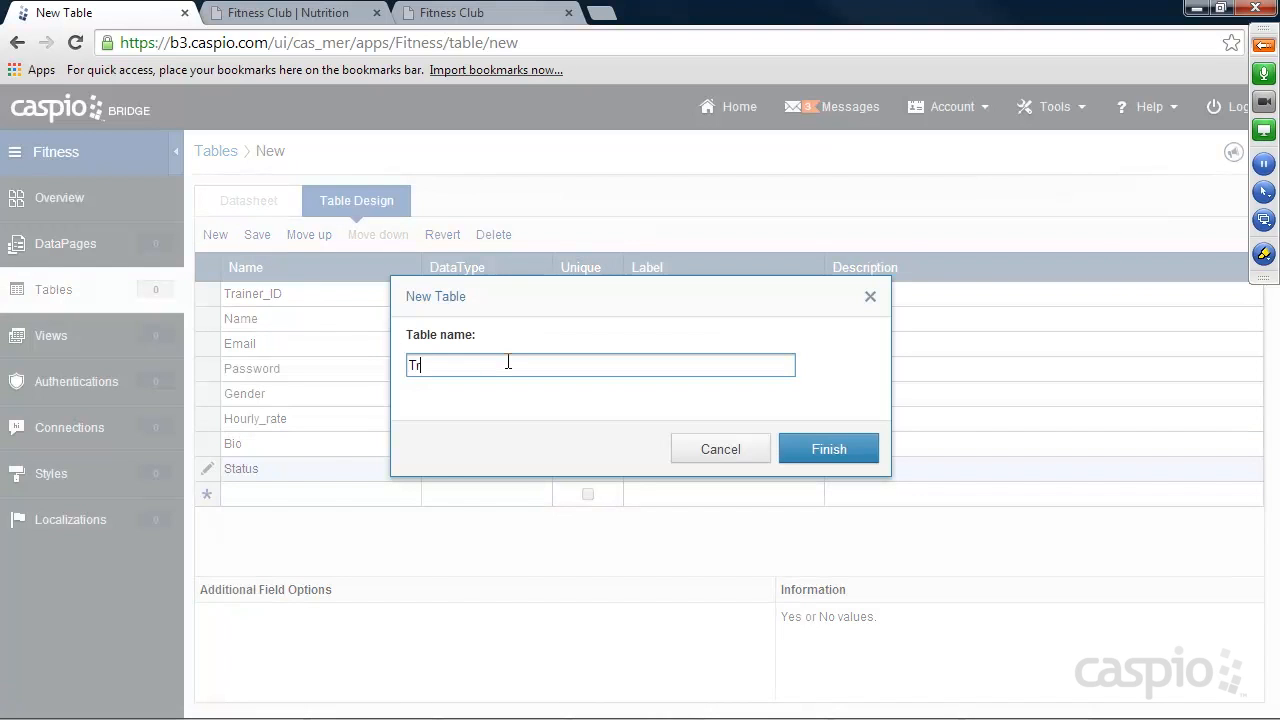
{"action": "key", "text": "BackSpace"}
{"action": "key", "text": "BackSpace"}
{"action": "key", "text": "BackSpace"}
{"action": "type", "text": "ne"}
{"action": "left_click", "coordinate": [822, 452]}
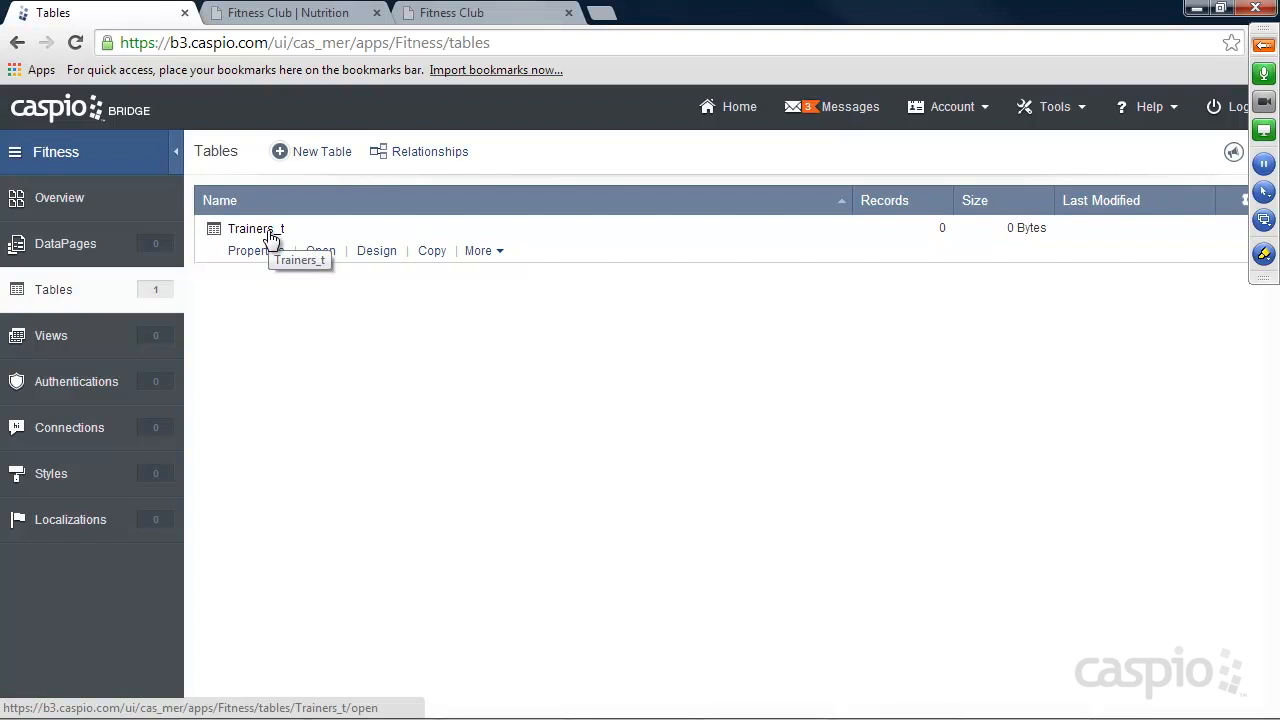
Start a new view named "Active_Trainers" with the Trainers_t table as its only source.
{"action": "left_click", "coordinate": [52, 343]}
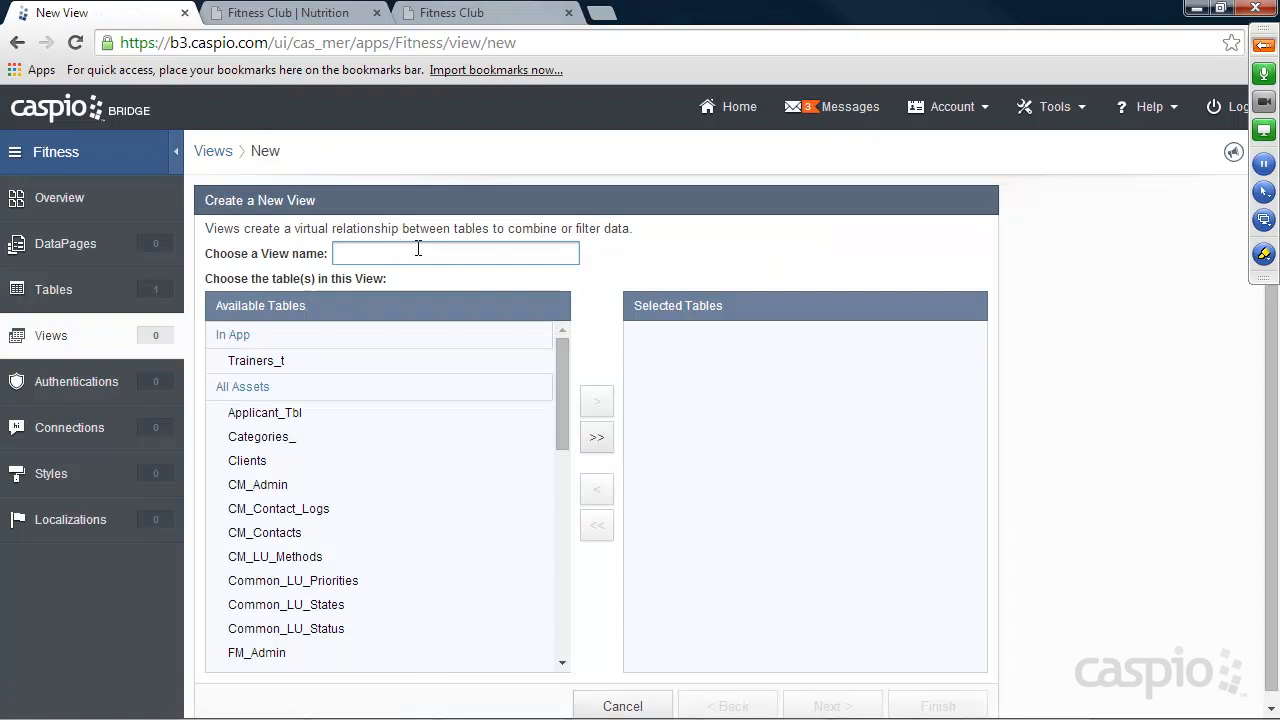
{"action": "type", "text": "ctive_Traigners"}
{"action": "left_click", "coordinate": [278, 361]}
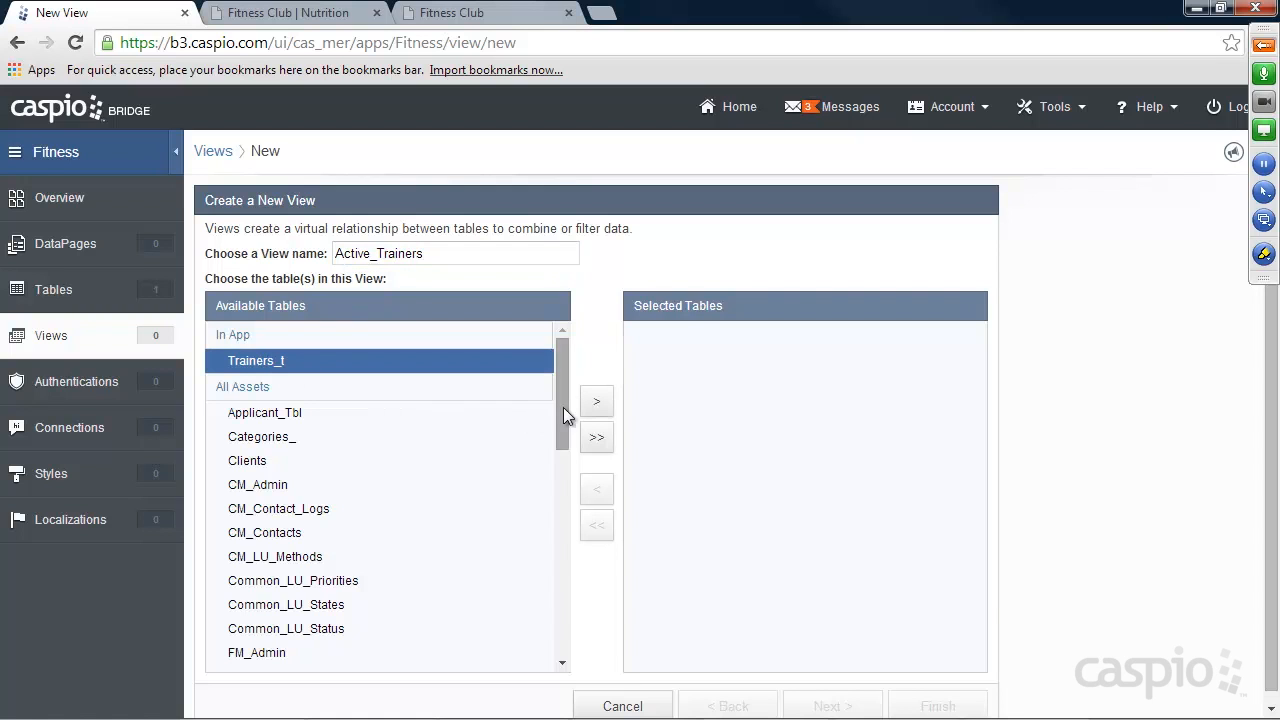
{"action": "left_click", "coordinate": [596, 401]}
{"action": "left_click", "coordinate": [846, 704]}
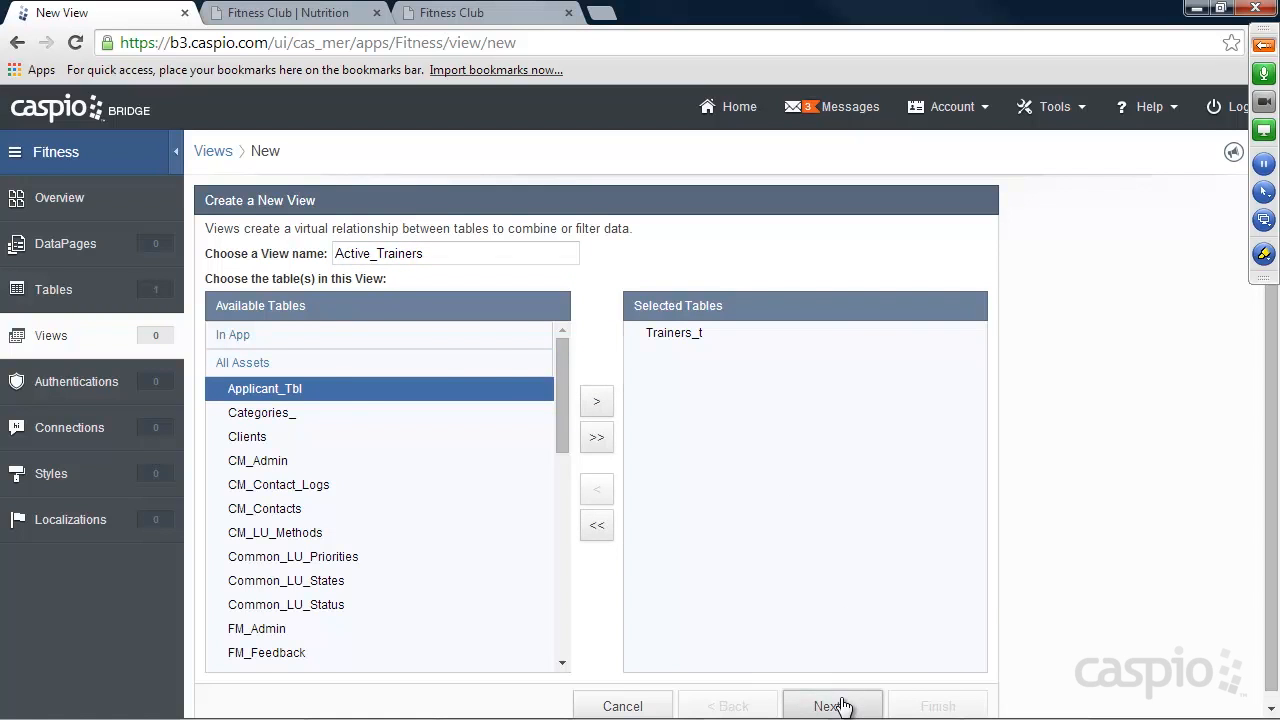
Filter the view by Trainers_t.Status with an Equal comparison to a checked value, and finish creating it.
{"action": "left_click", "coordinate": [285, 450]}
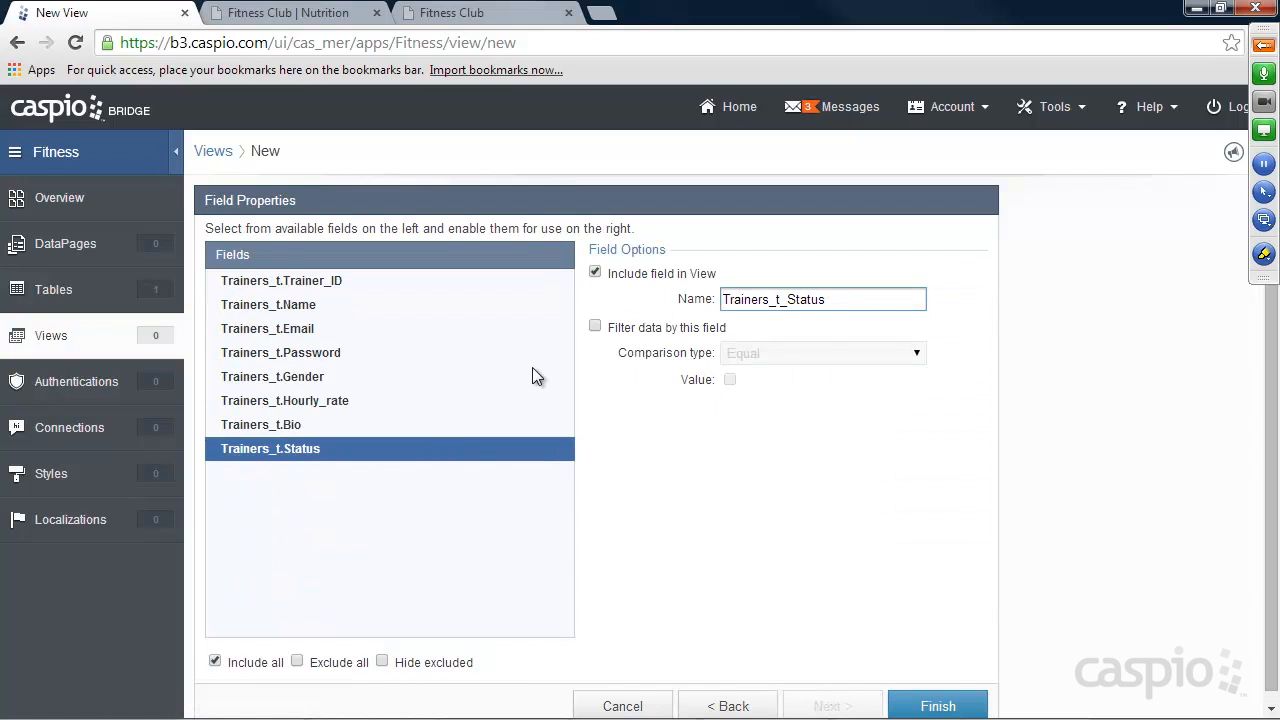
{"action": "left_click", "coordinate": [595, 328]}
{"action": "left_click", "coordinate": [730, 380]}
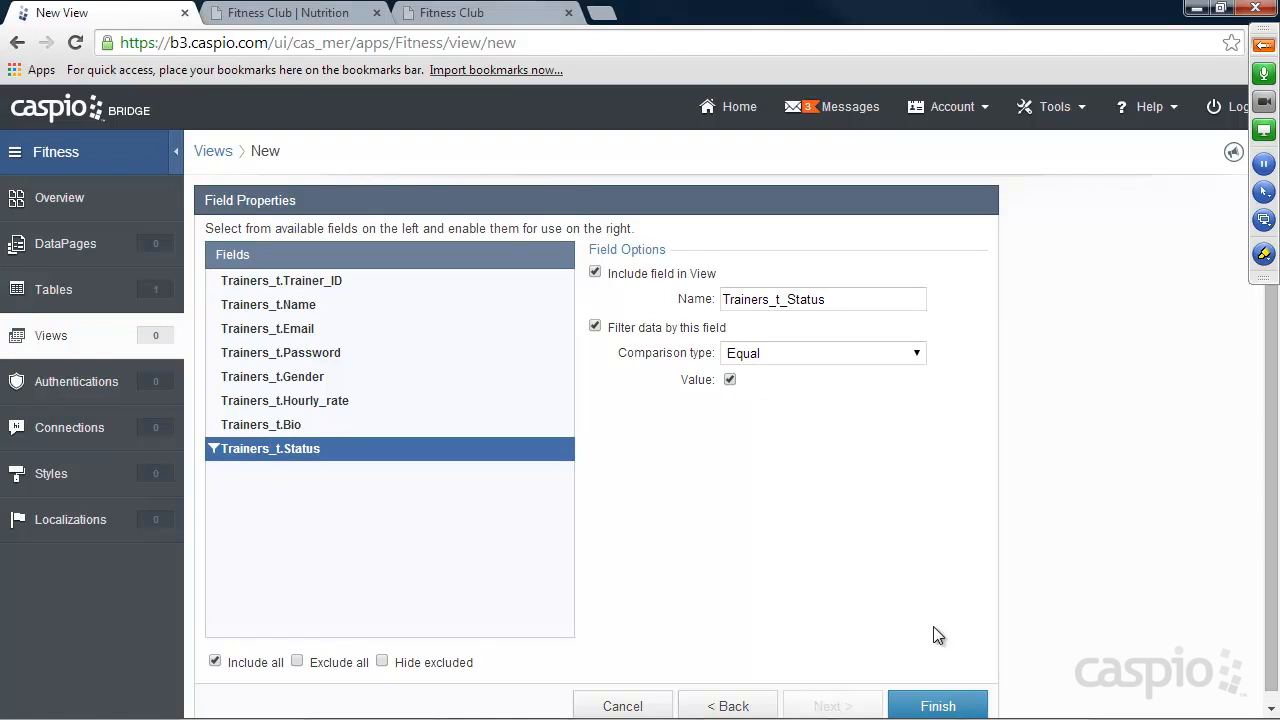
{"action": "left_click", "coordinate": [938, 706]}
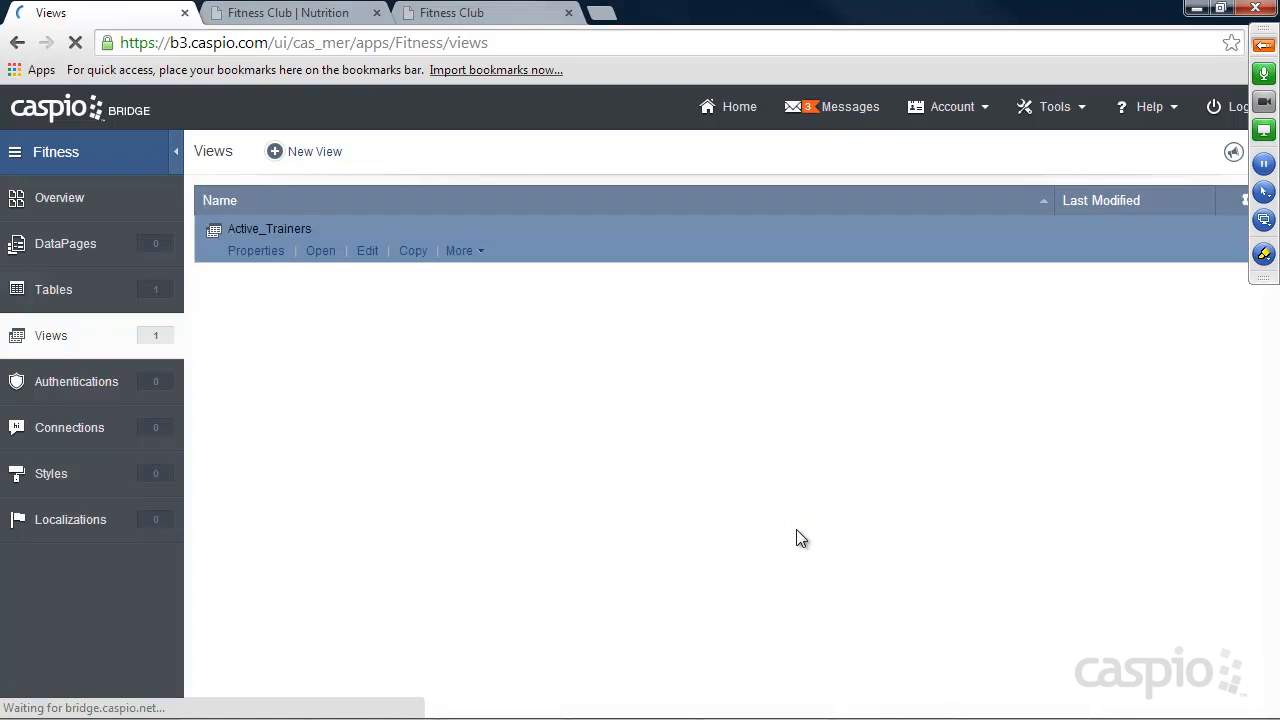
Start a new authentication using the Active_Trainers view, with Custom setup and Caspio data source validation.
{"action": "left_click", "coordinate": [86, 392]}
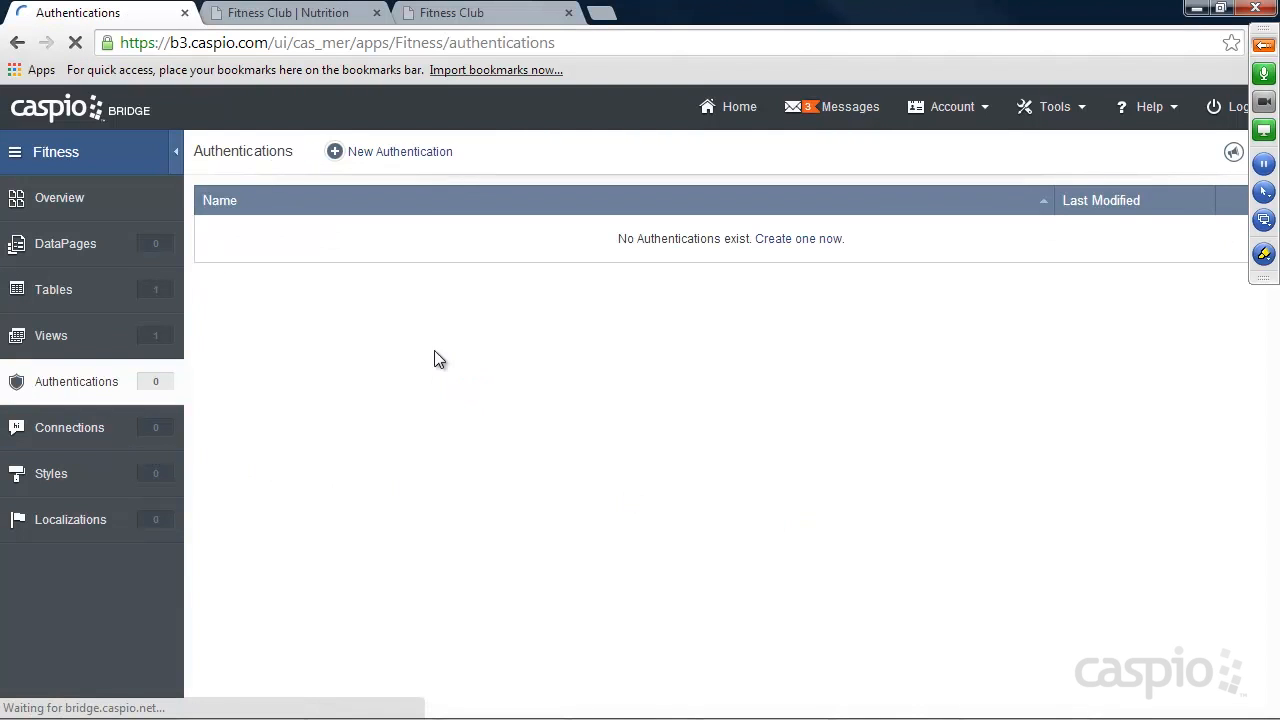
{"action": "left_click", "coordinate": [424, 153]}
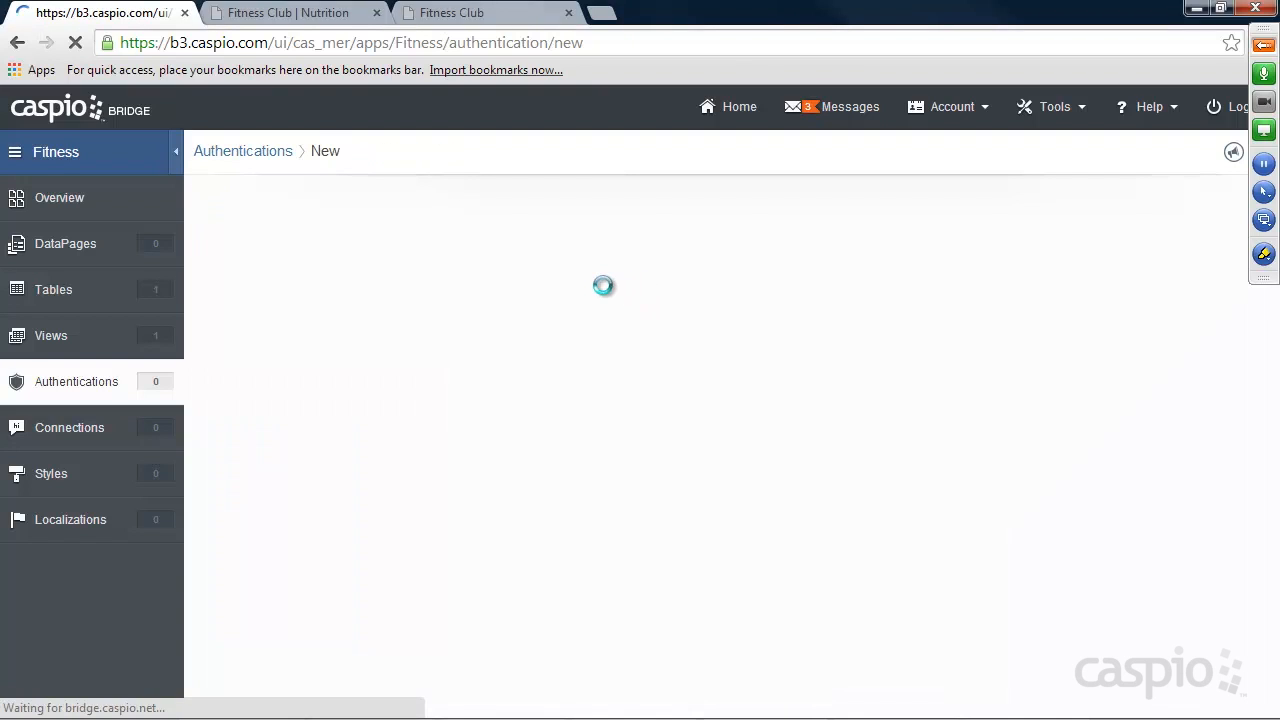
{"action": "left_click", "coordinate": [470, 237]}
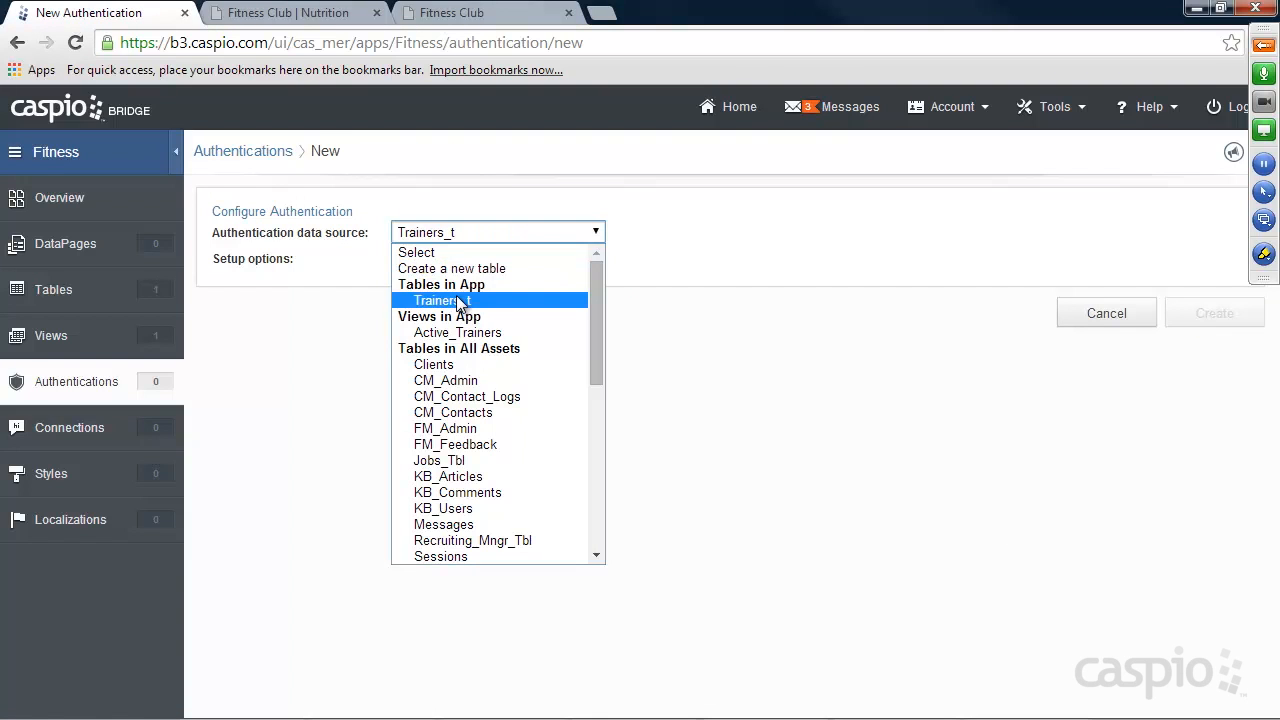
{"action": "left_click", "coordinate": [459, 301]}
{"action": "left_click", "coordinate": [466, 234]}
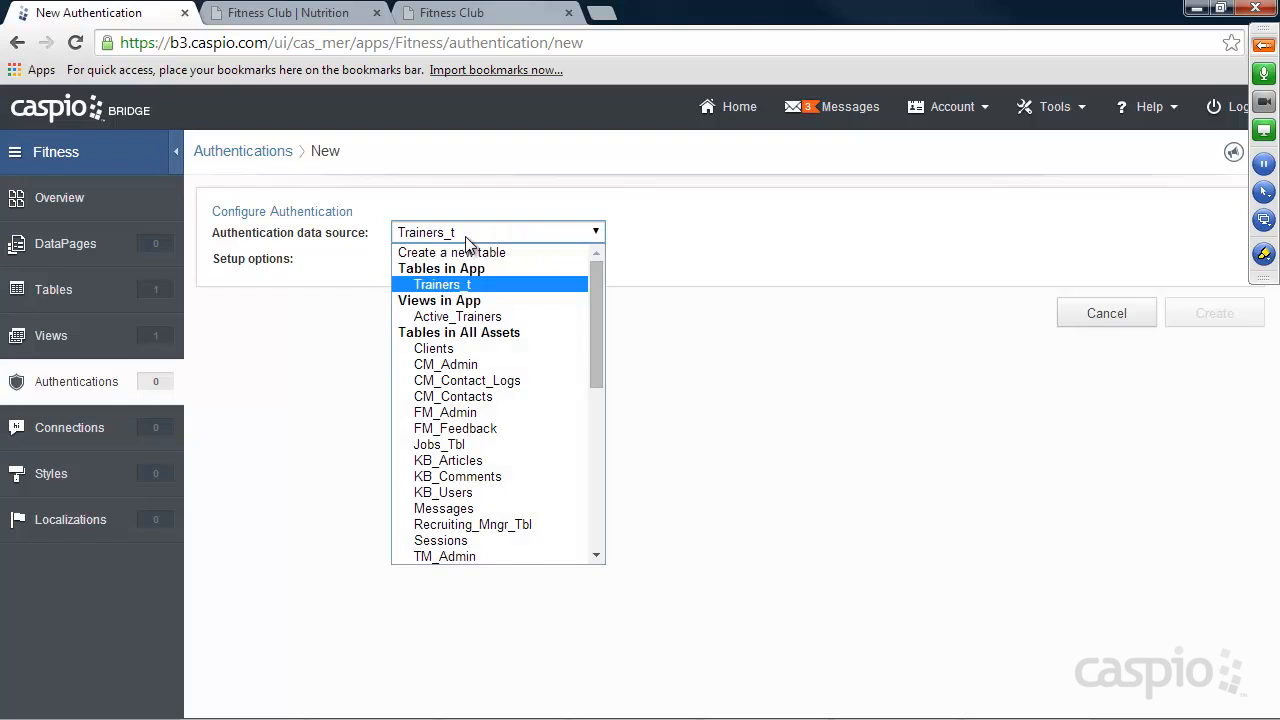
{"action": "left_click", "coordinate": [460, 316]}
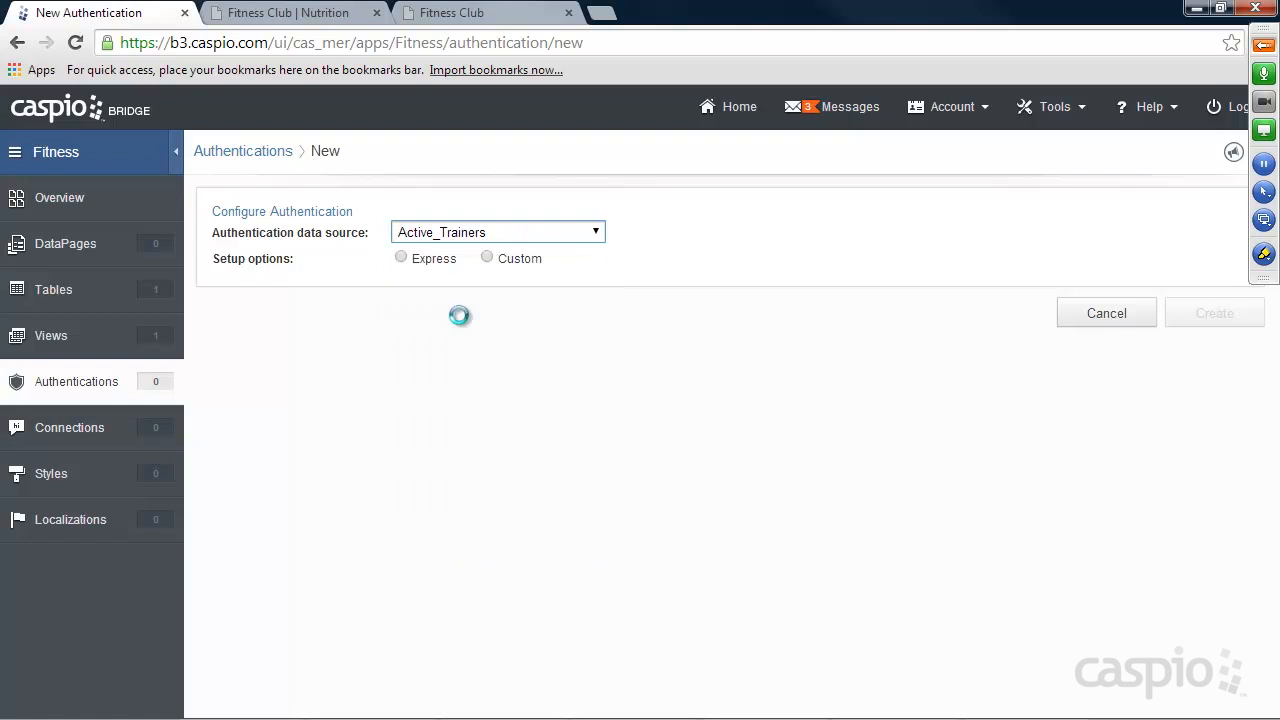
{"action": "left_click", "coordinate": [489, 259]}
{"action": "left_click", "coordinate": [401, 330]}
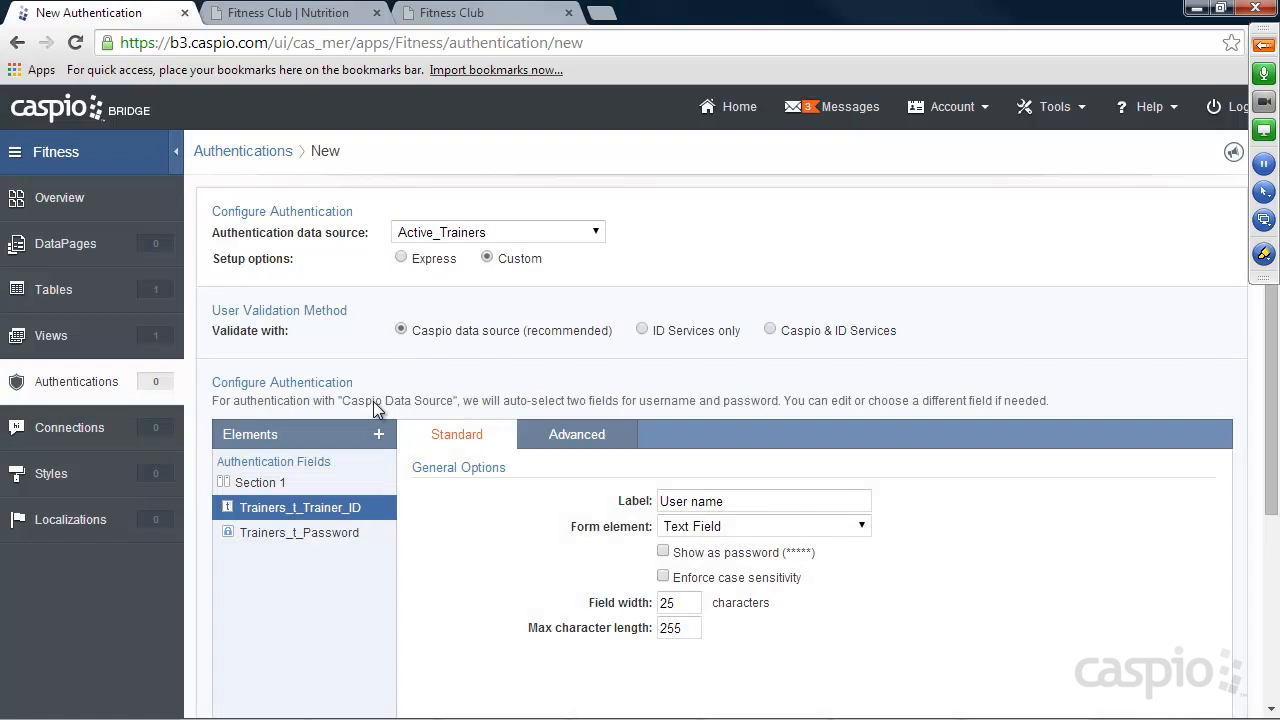
Change the label of the Trainers_t_Trainer_ID login field to "Email".
{"action": "left_click_drag", "start_coordinate": [726, 501], "coordinate": [608, 500]}
{"action": "type", "text": "Email"}
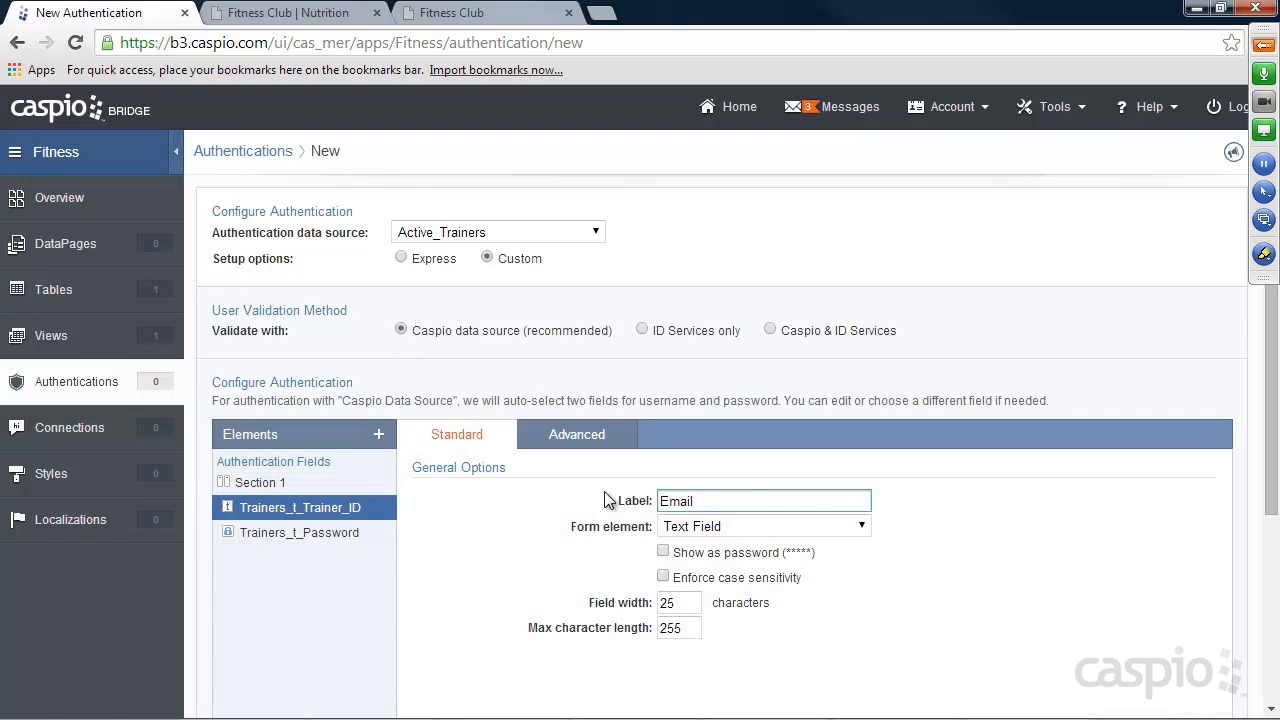
{"action": "left_click", "coordinate": [343, 528]}
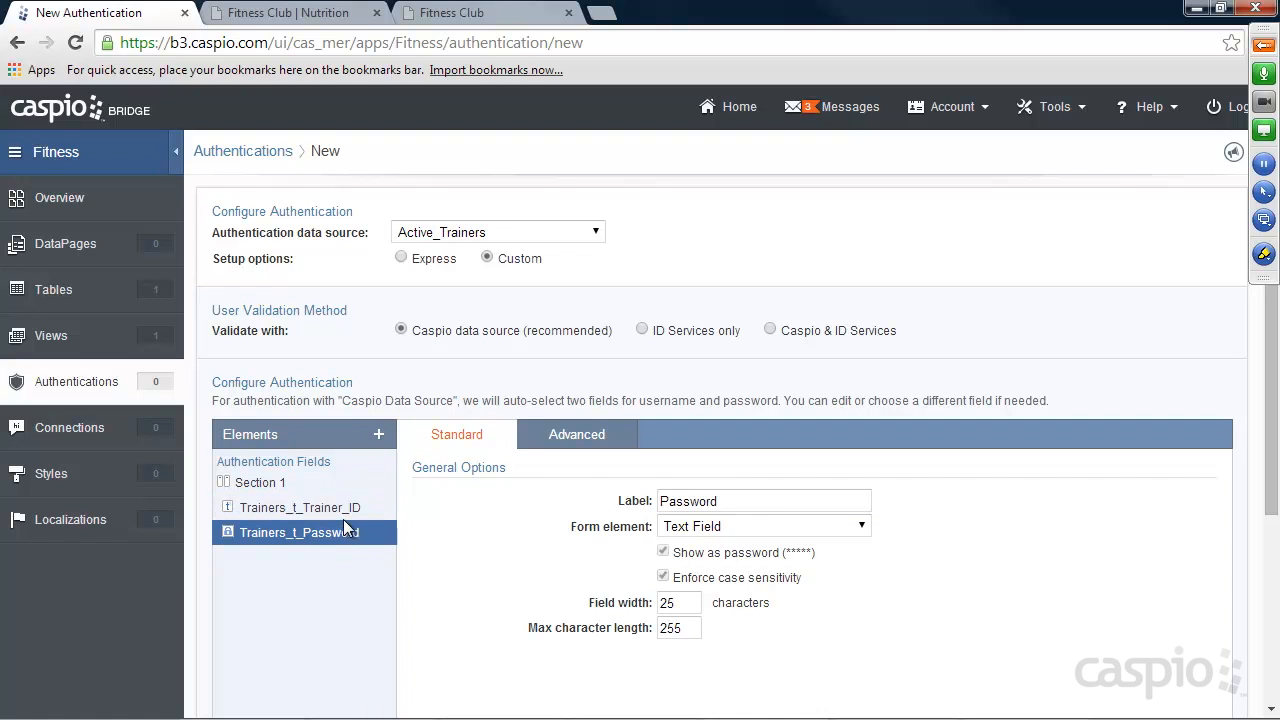
{"action": "left_click", "coordinate": [338, 509]}
{"action": "scroll", "coordinate": [858, 493], "scroll_direction": "down", "scroll_amount": 4}
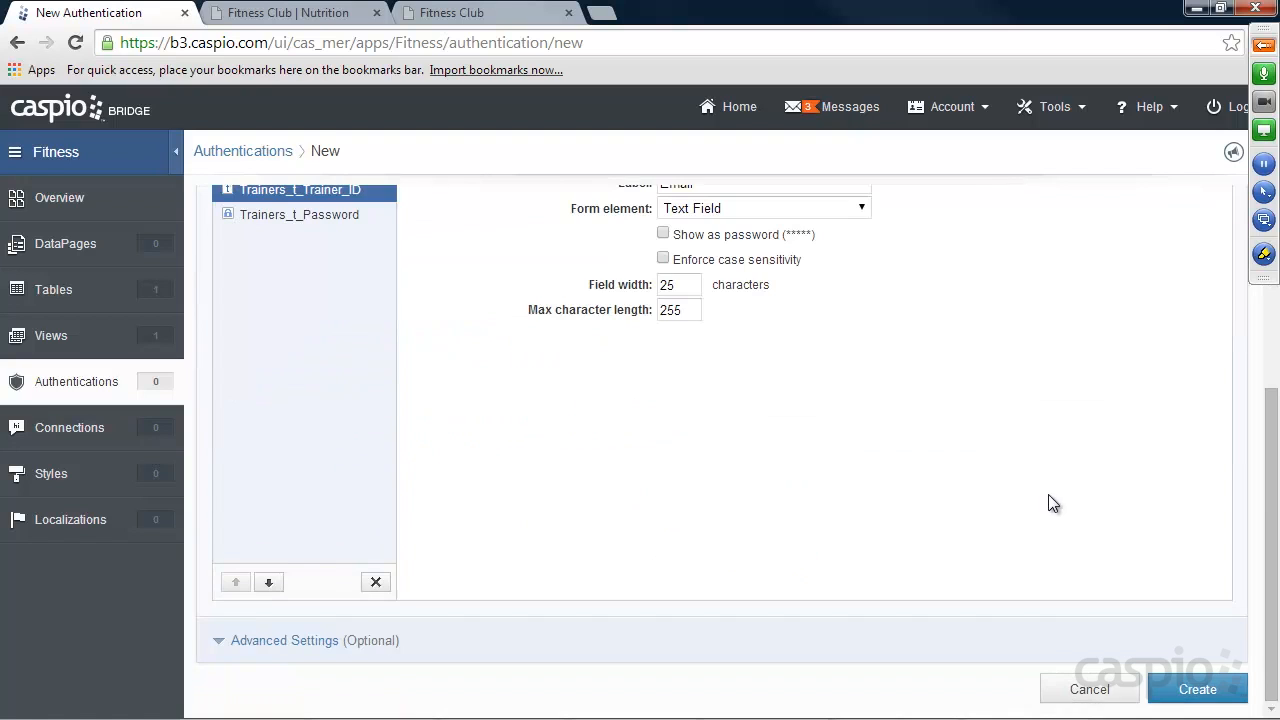
Create the authentication under the name "Trainers_authentication".
{"action": "left_click", "coordinate": [1178, 690]}
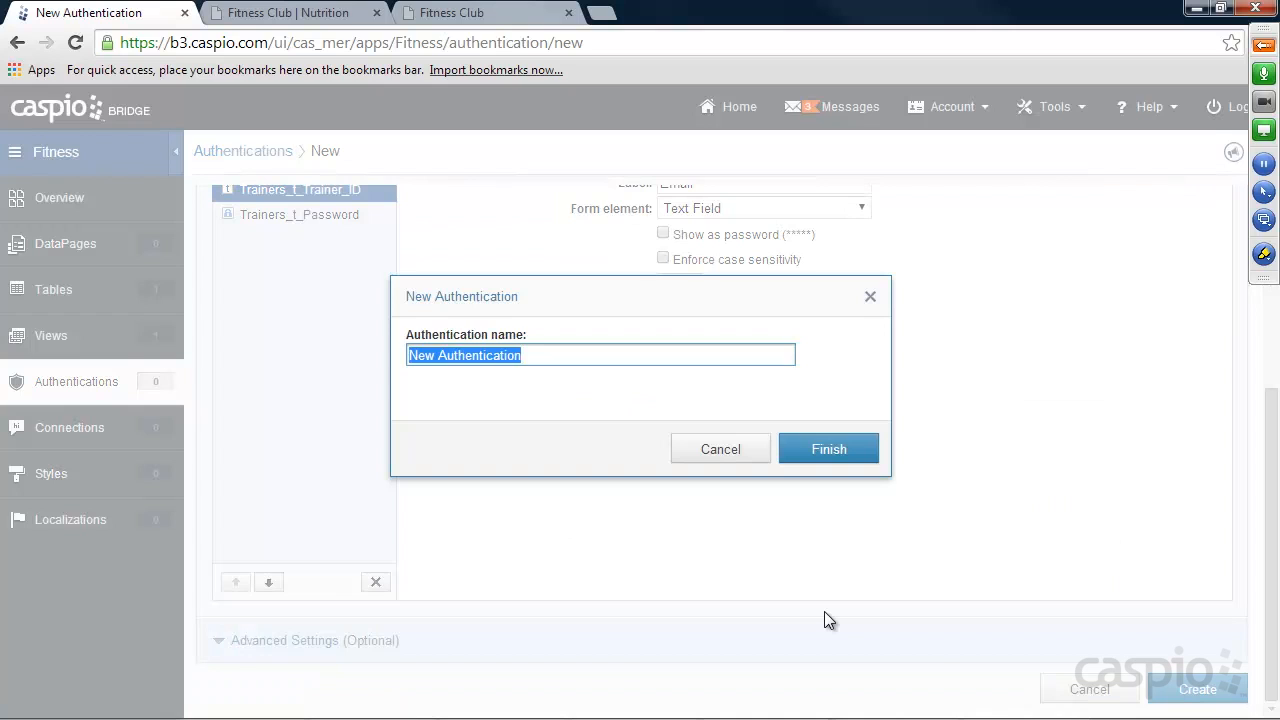
{"action": "type", "text": "Trainers"}
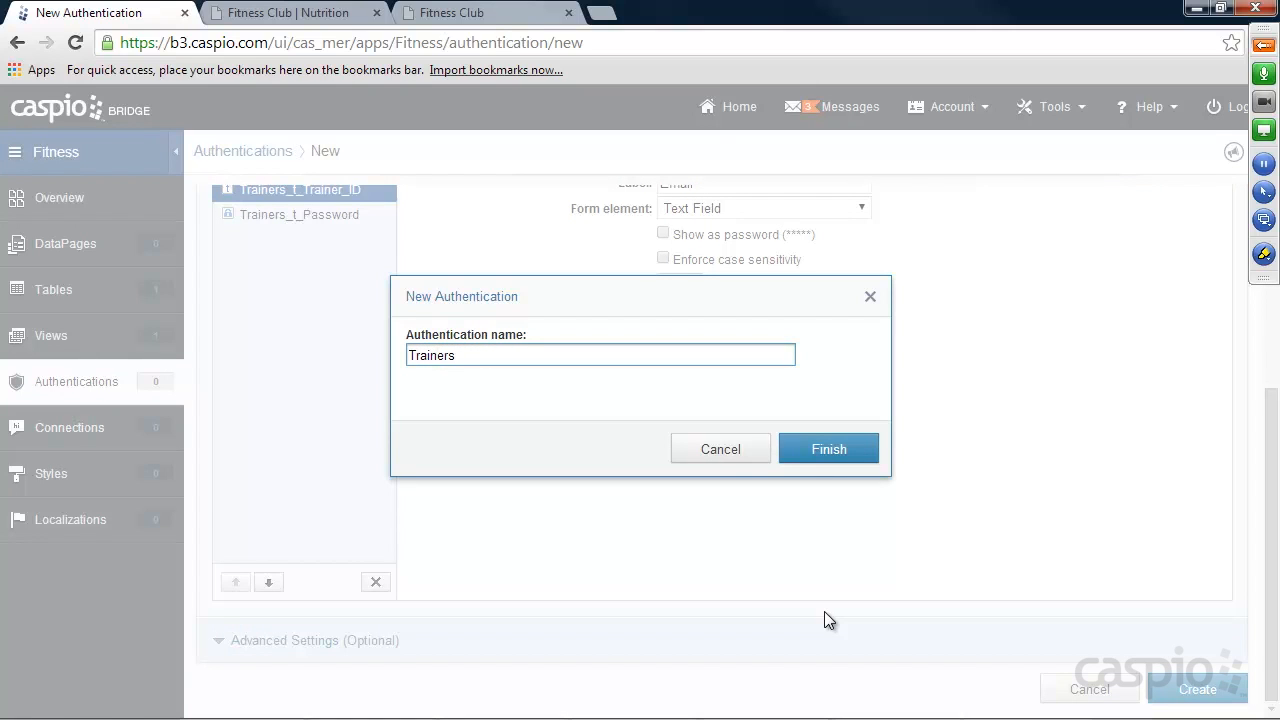
{"action": "type", "text": "_authentication"}
{"action": "left_click", "coordinate": [826, 449]}
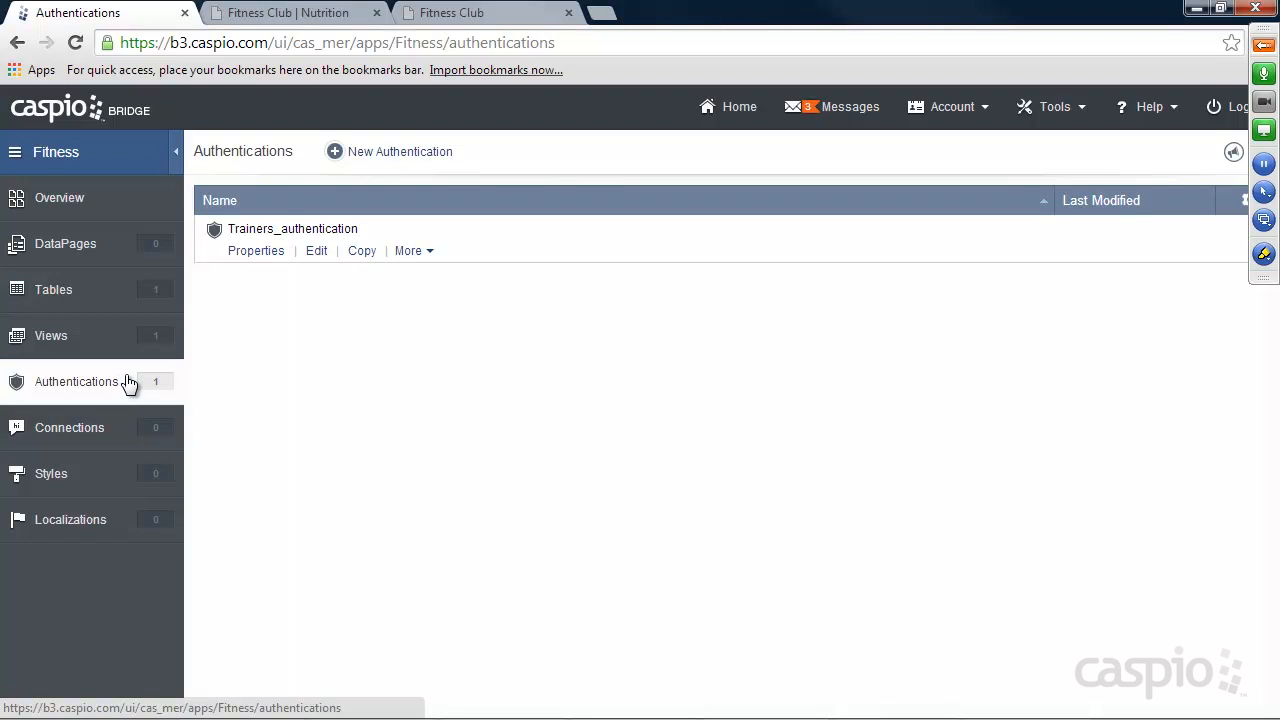
Create a DataPages folder named "Public" in the Fitness app.
{"action": "left_click", "coordinate": [74, 245]}
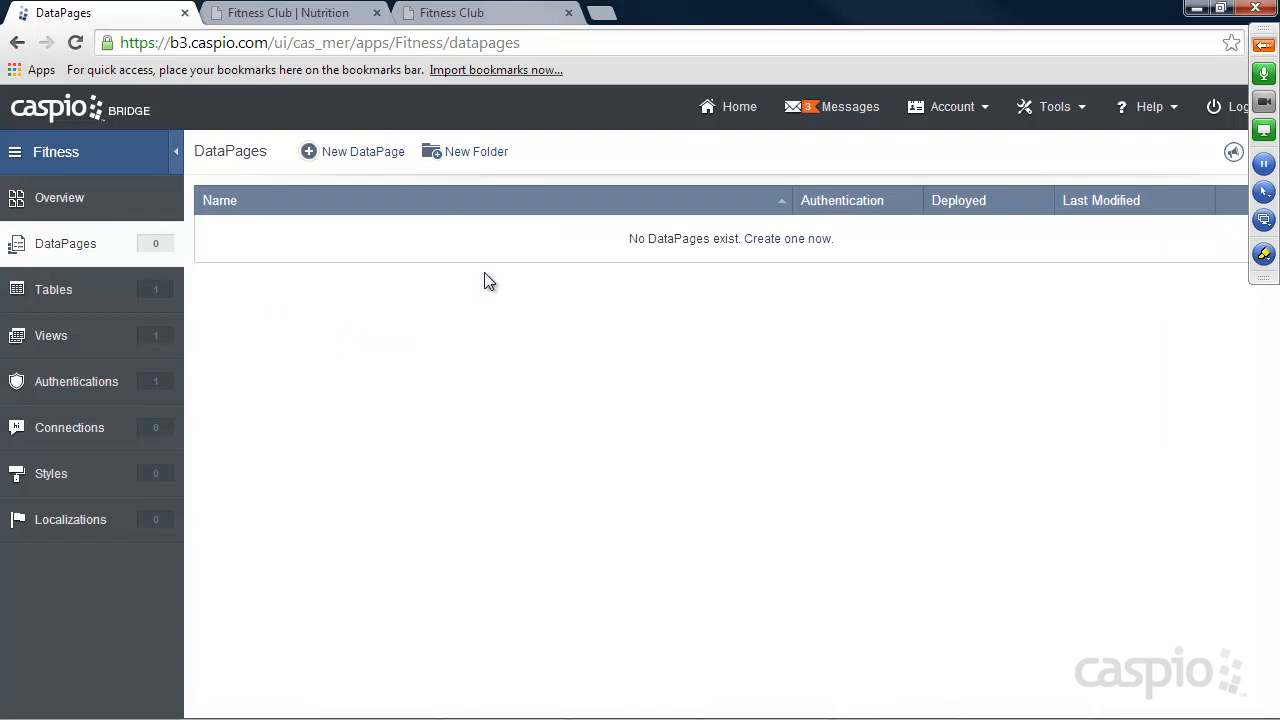
{"action": "left_click", "coordinate": [472, 156]}
{"action": "type", "text": "Public"}
{"action": "left_click", "coordinate": [589, 230]}
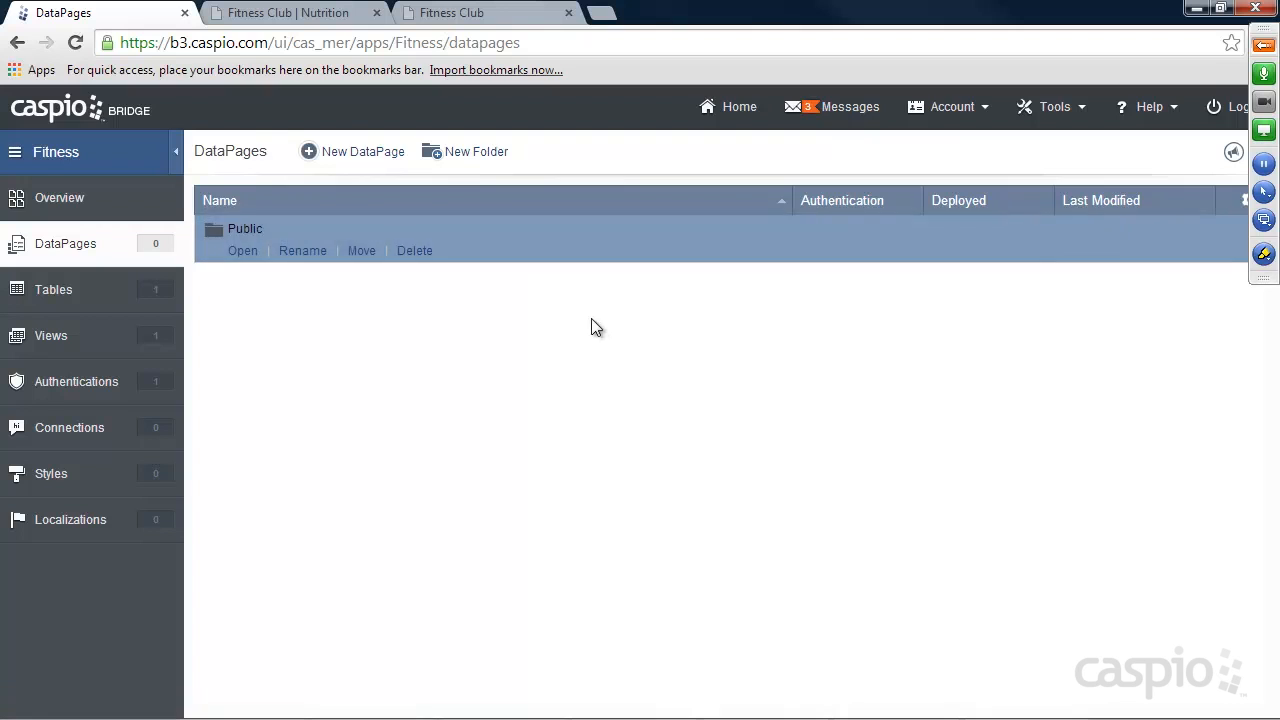
Create a second DataPages folder named "Trainer Portal".
{"action": "left_click", "coordinate": [478, 155]}
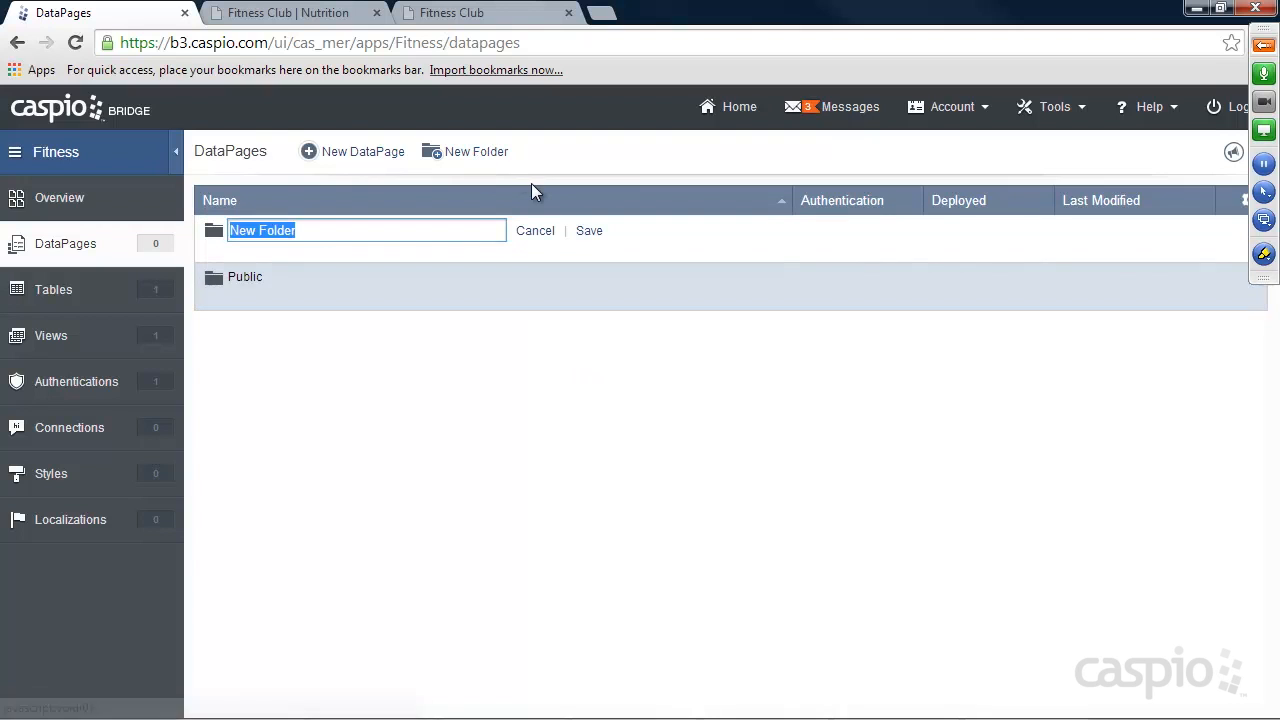
{"action": "type", "text": "Trainer"}
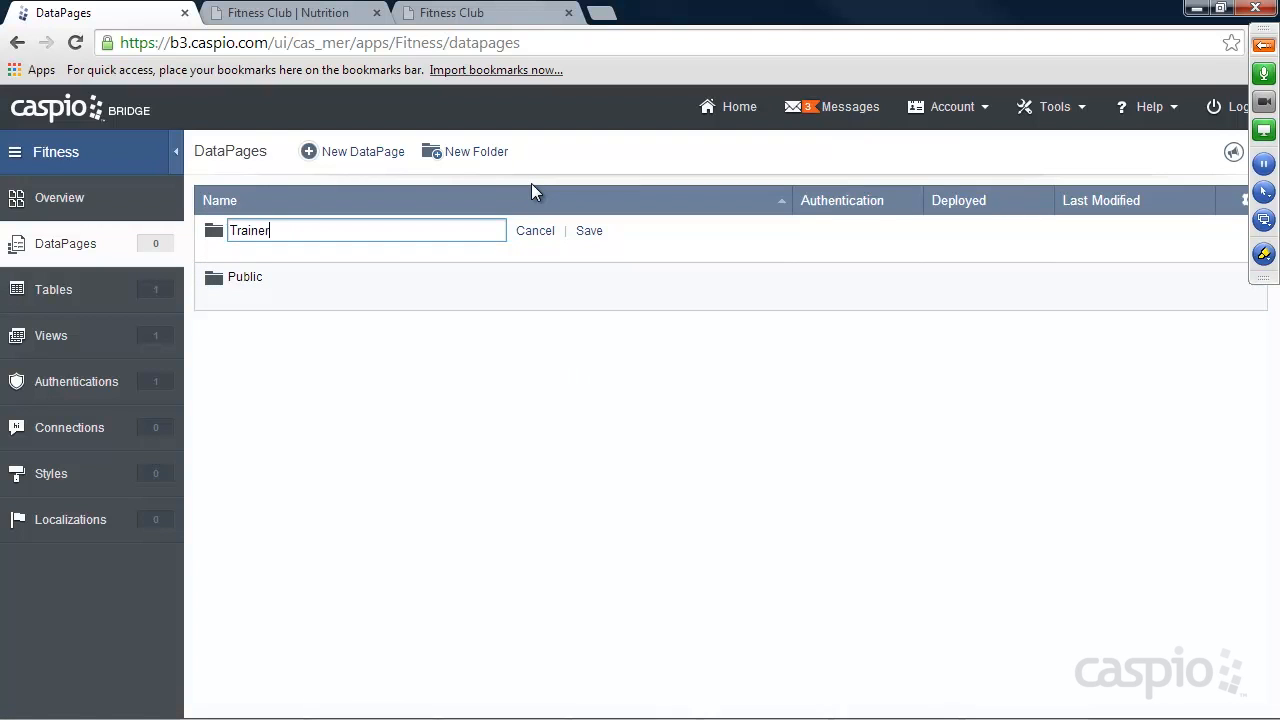
{"action": "type", "text": " Portal"}
{"action": "left_click", "coordinate": [590, 230]}
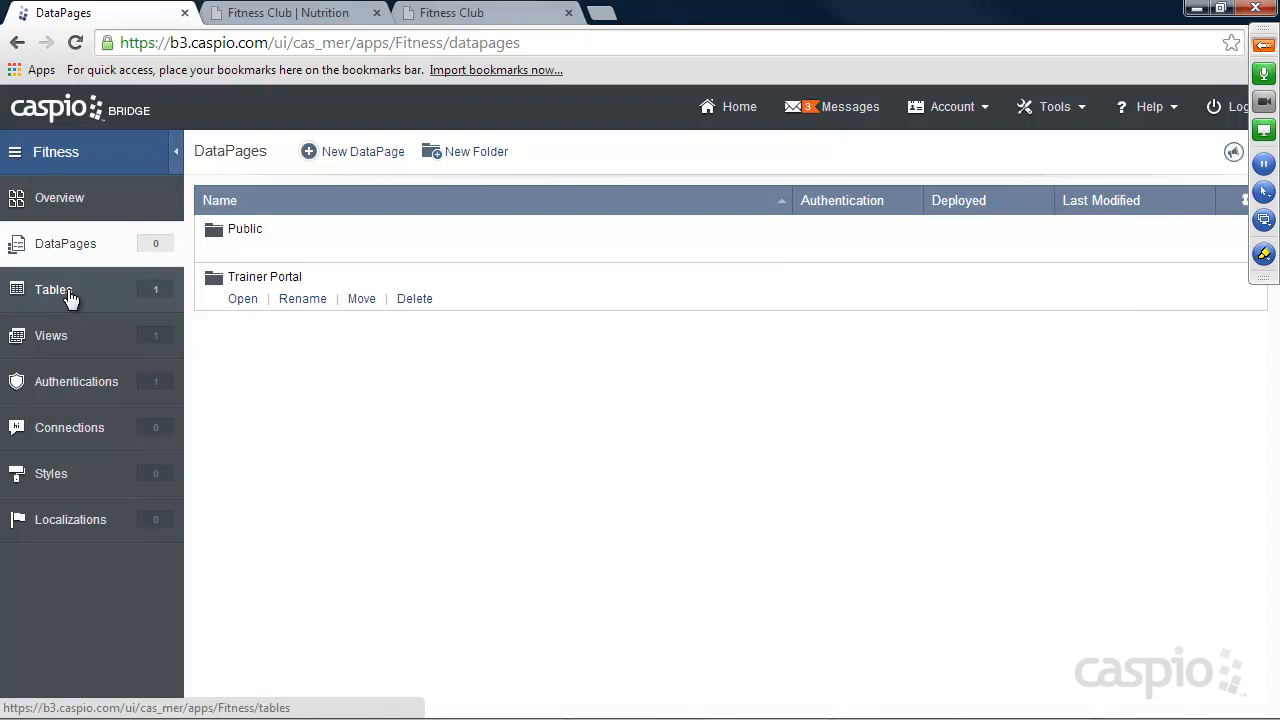
Start a new Submission Form DataPage inside the Public folder.
{"action": "left_click", "coordinate": [242, 251]}
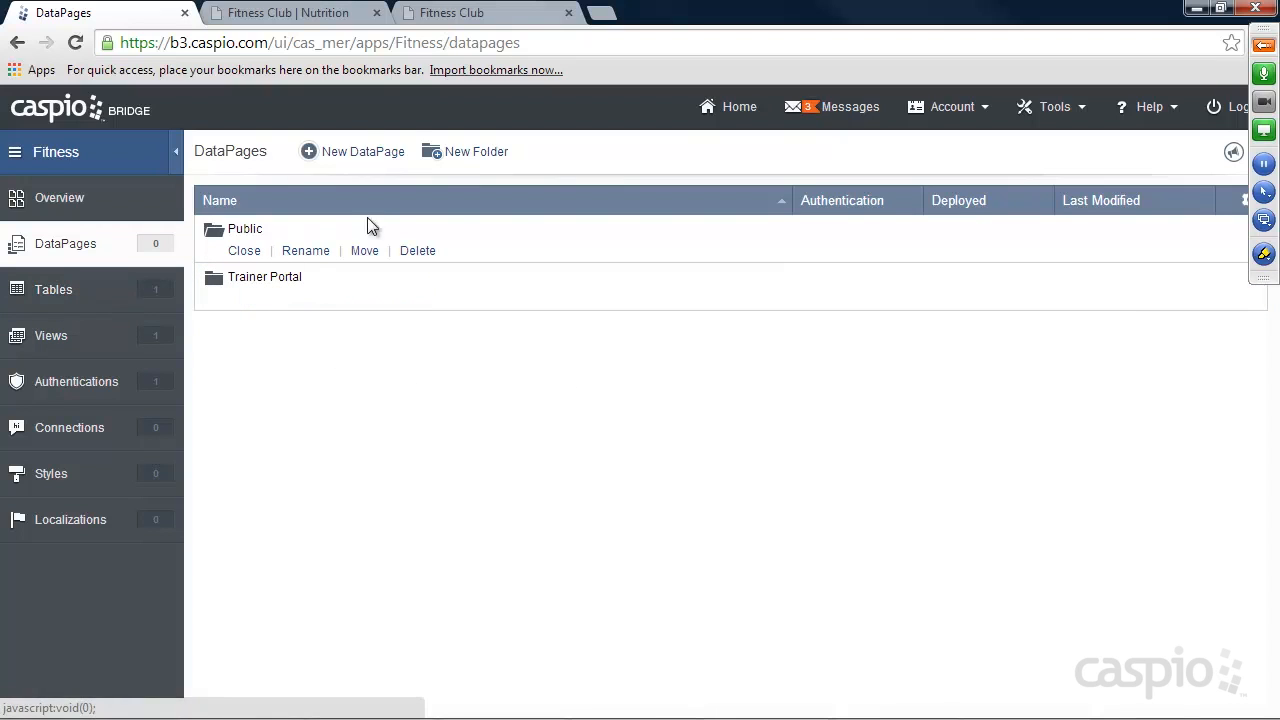
{"action": "left_click", "coordinate": [364, 154]}
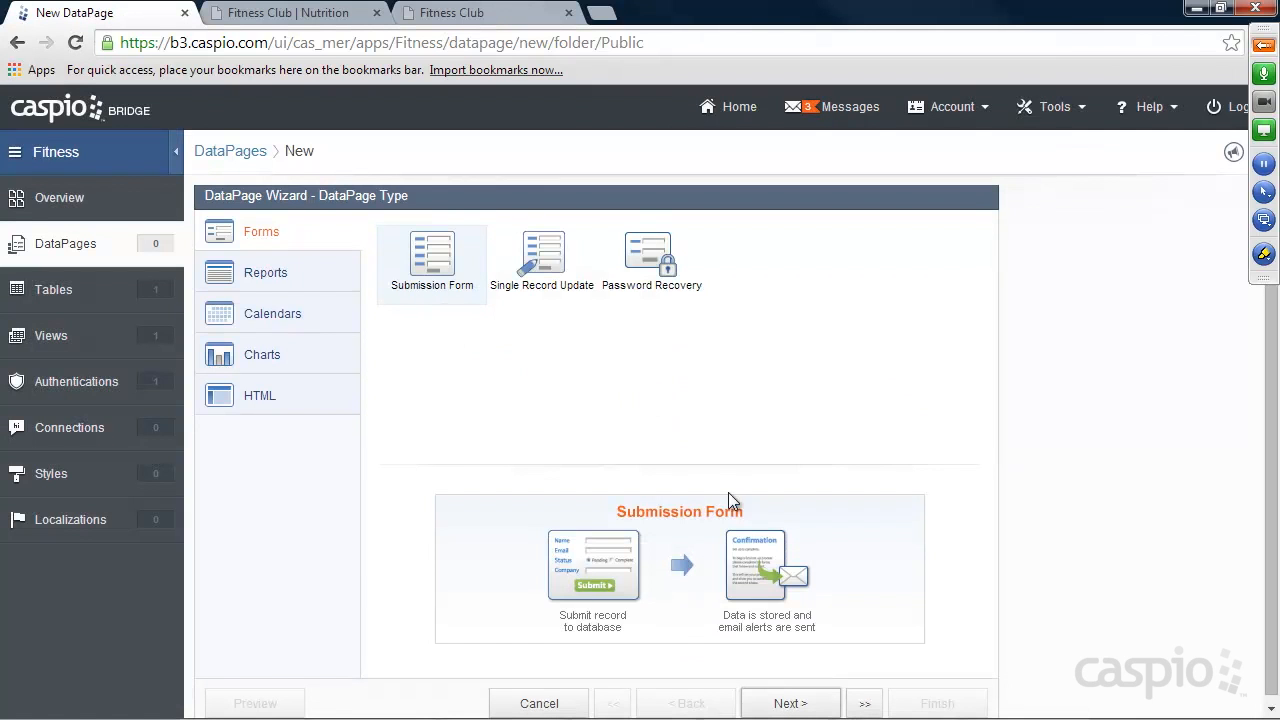
{"action": "left_click", "coordinate": [789, 704]}
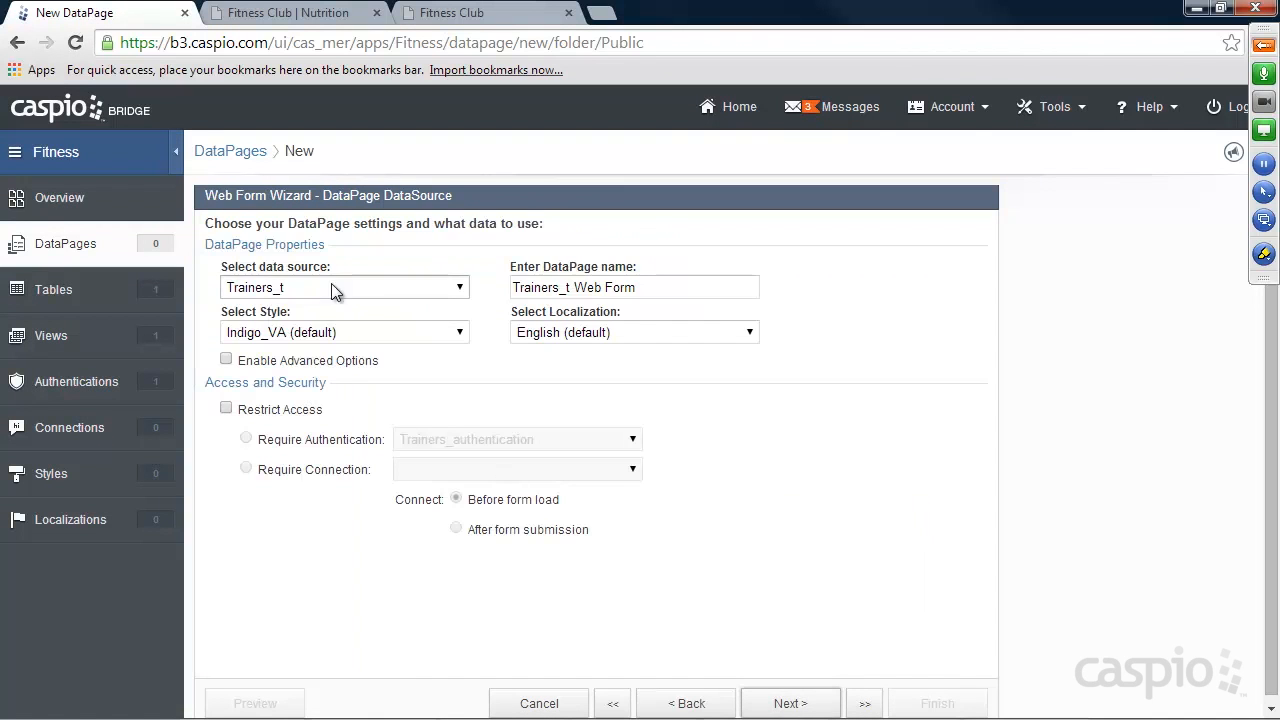
Set the DataPage style to Aqua and name it "Trainer Registration", keeping Trainers_t as the data source.
{"action": "left_click", "coordinate": [345, 332]}
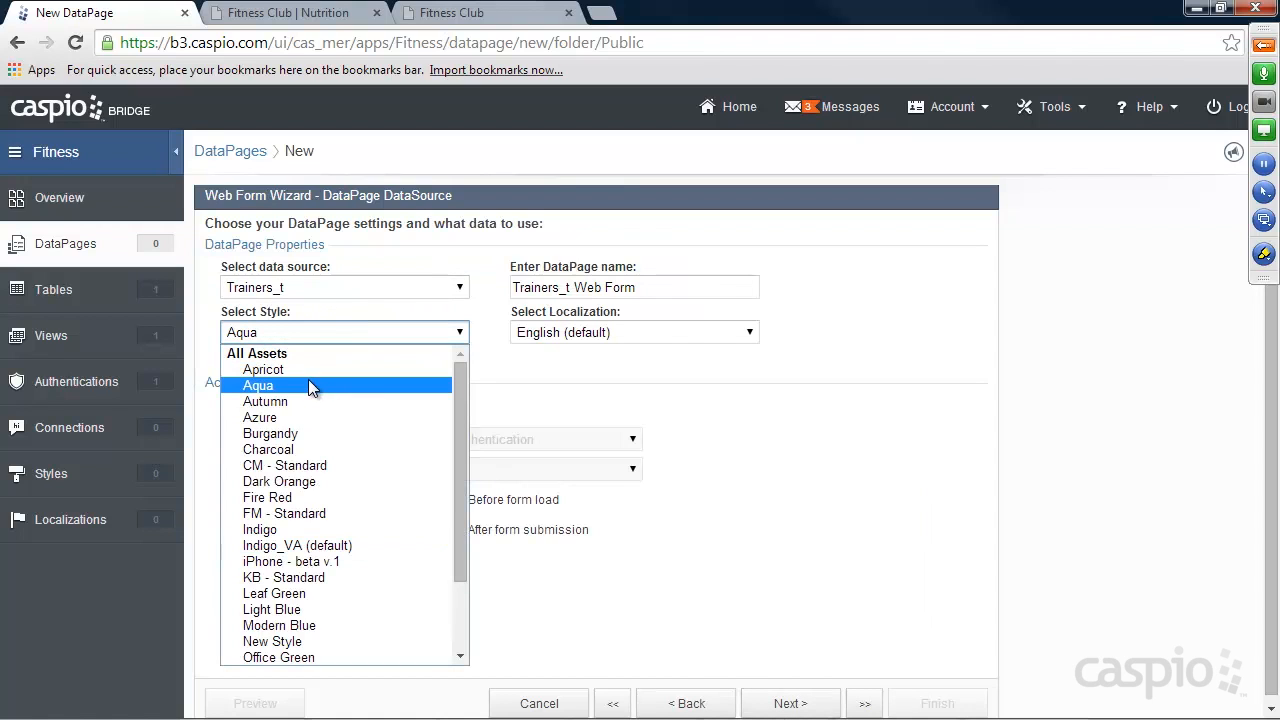
{"action": "left_click", "coordinate": [293, 385]}
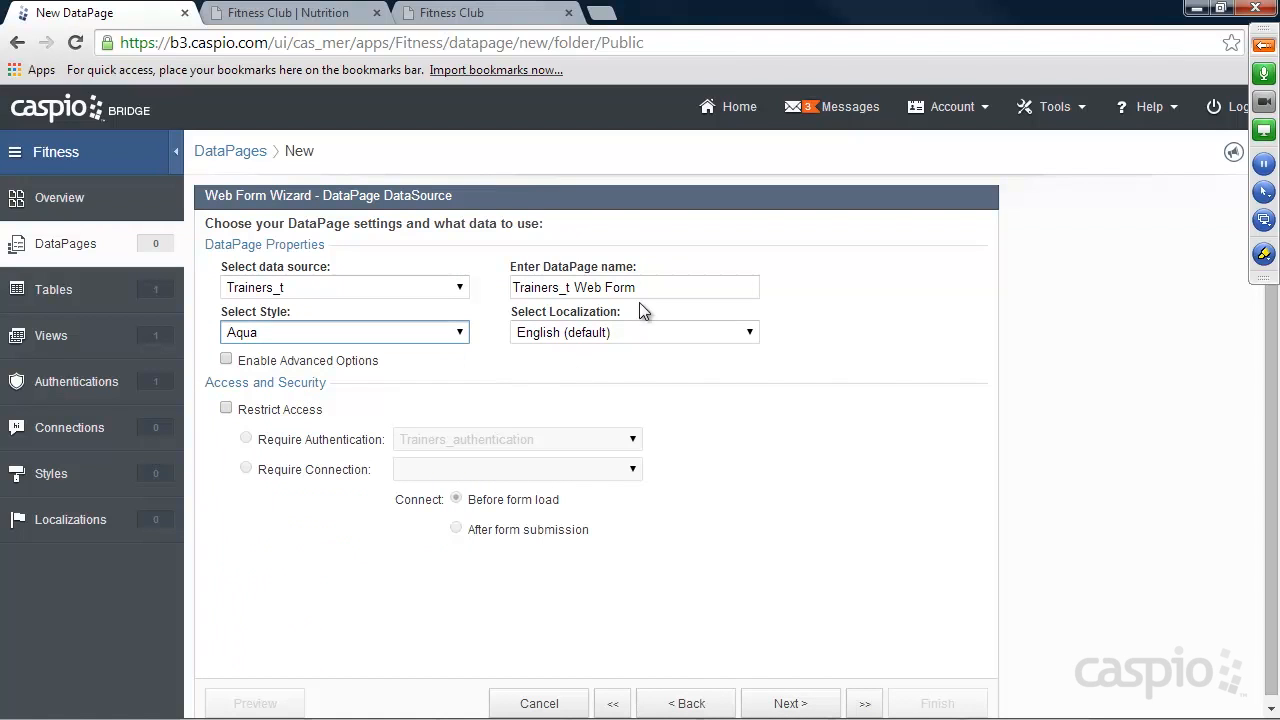
{"action": "left_click_drag", "start_coordinate": [639, 290], "coordinate": [470, 295]}
{"action": "type", "text": "Train"}
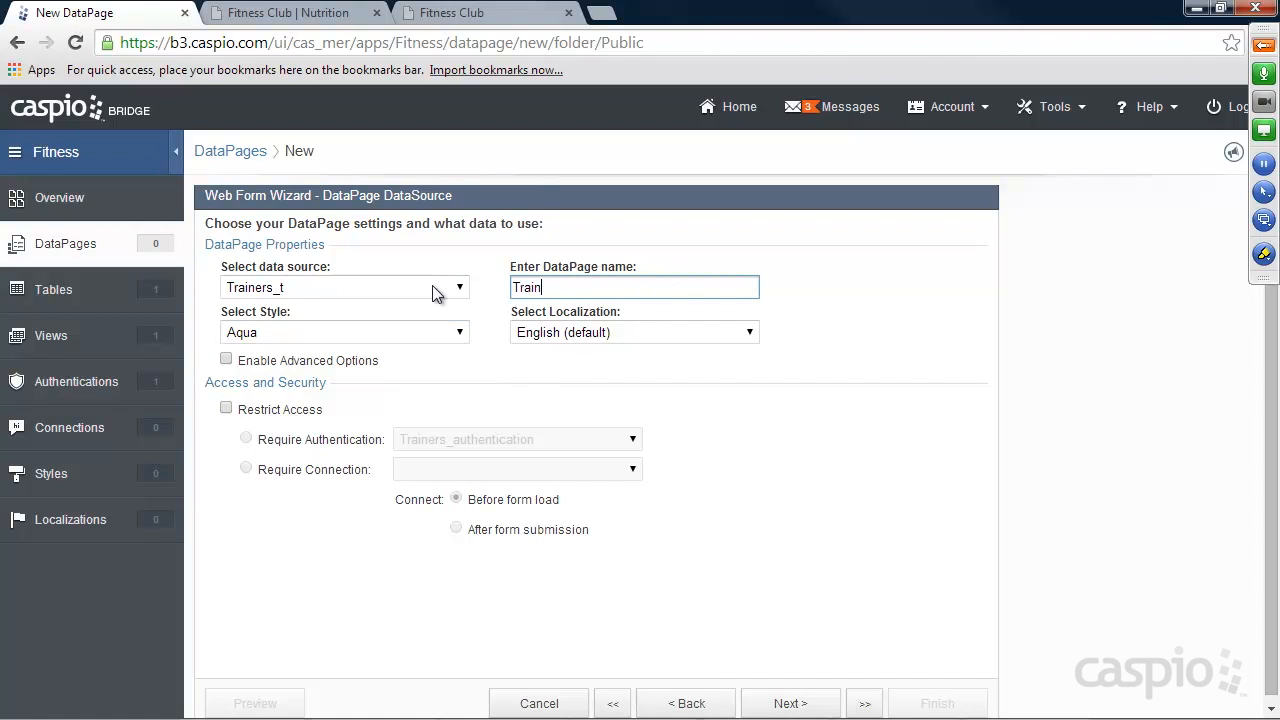
{"action": "type", "text": "er Registration"}
{"action": "left_click", "coordinate": [794, 703]}
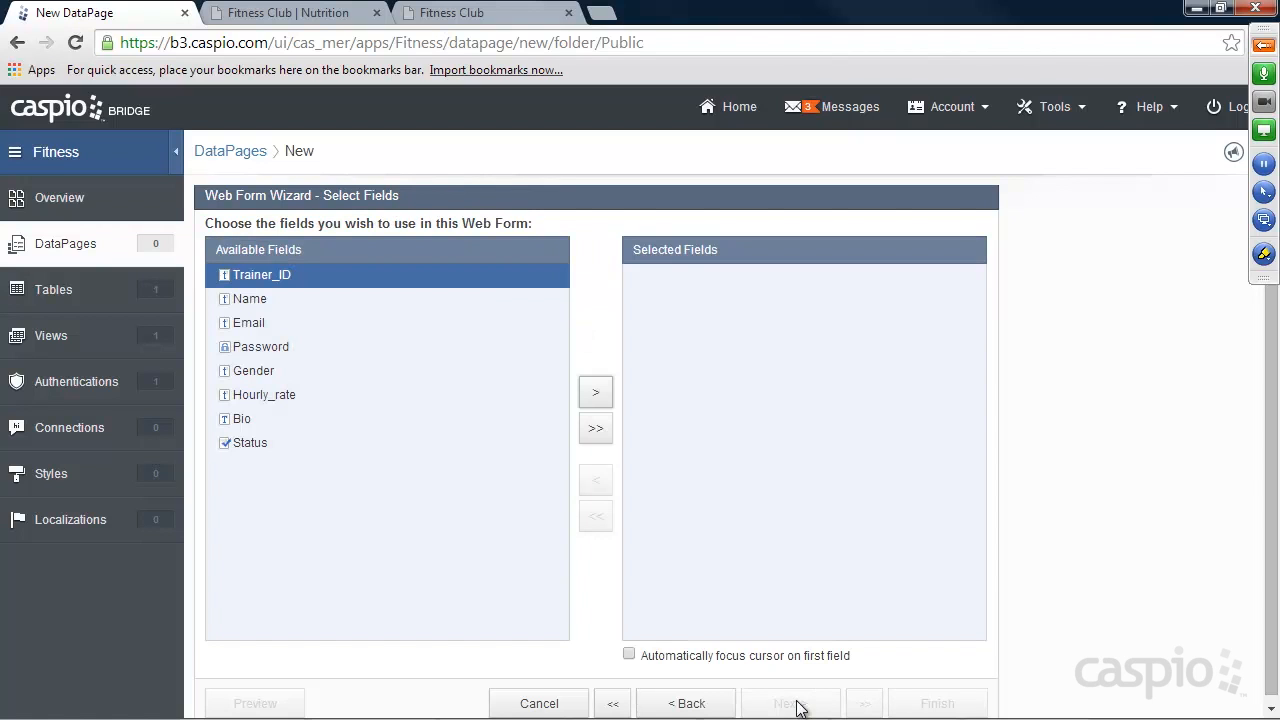
Add the Trainer_ID, Name, Email, Password, Gender and Status fields to the web form and proceed to field configuration.
{"action": "left_click", "coordinate": [600, 393]}
{"action": "left_click", "coordinate": [600, 393]}
{"action": "left_click", "coordinate": [600, 393]}
{"action": "left_click", "coordinate": [600, 393]}
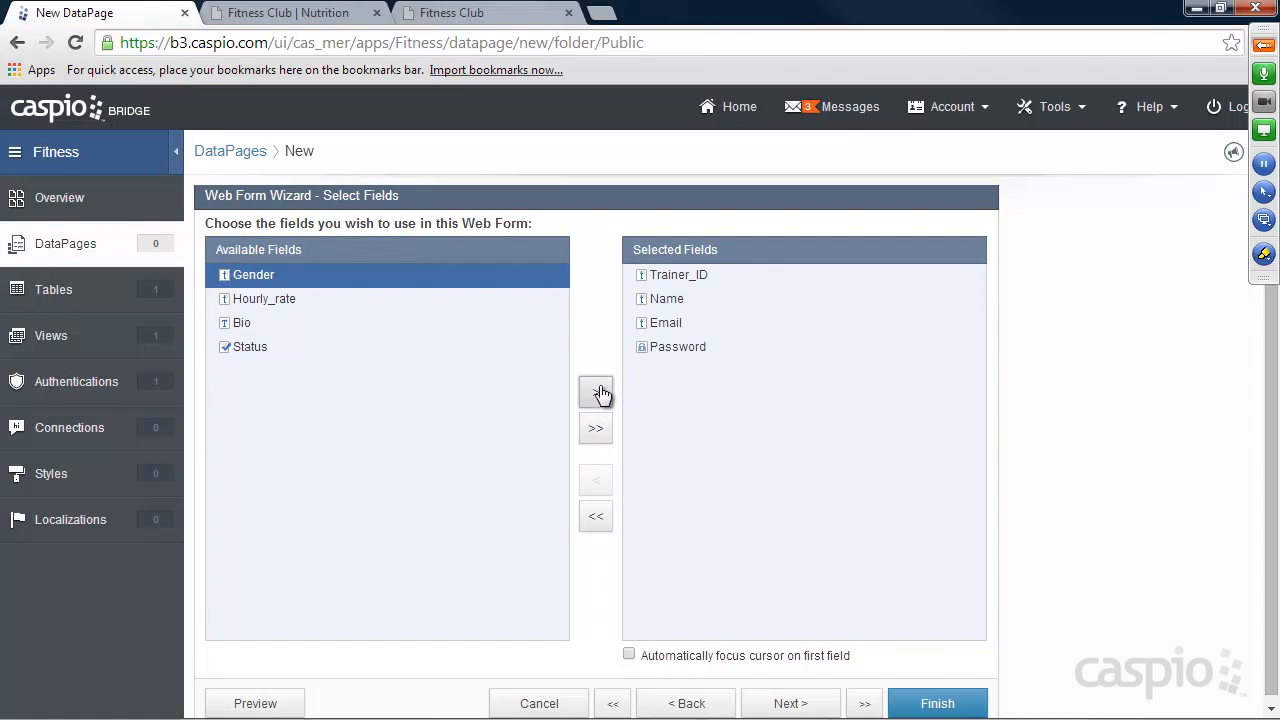
{"action": "left_click", "coordinate": [600, 393]}
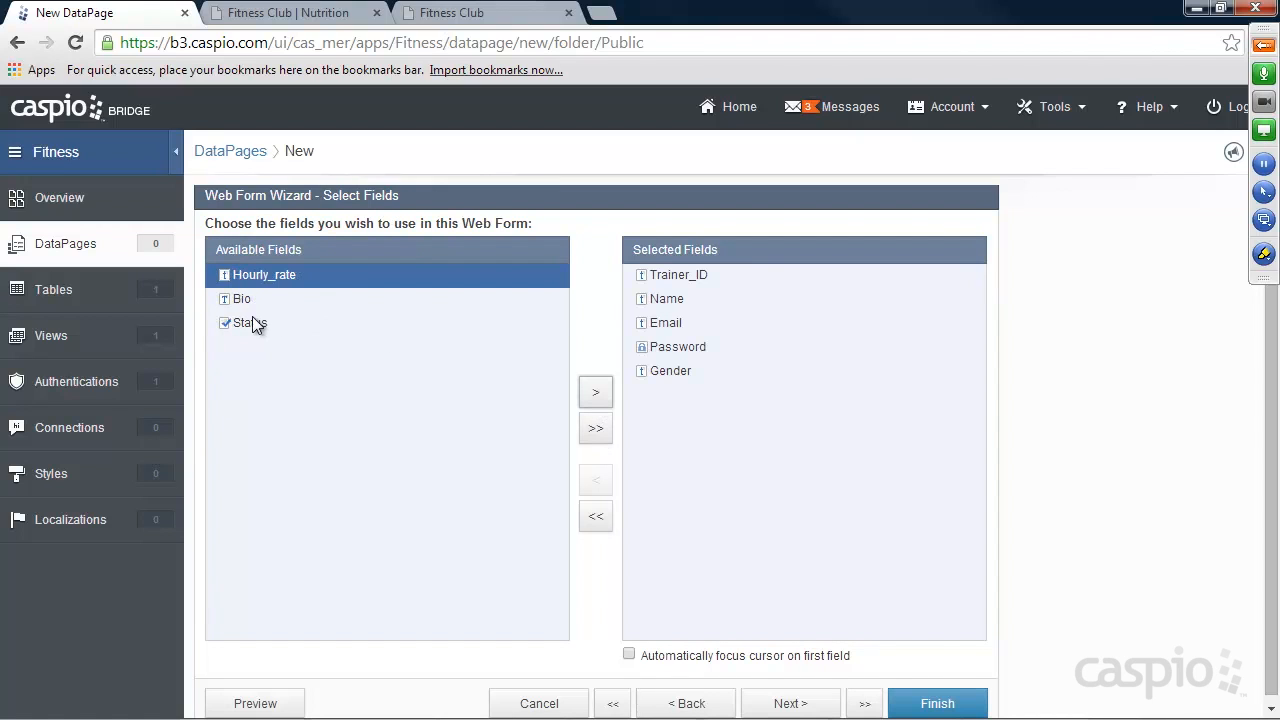
{"action": "left_click", "coordinate": [252, 318]}
{"action": "left_click", "coordinate": [597, 393]}
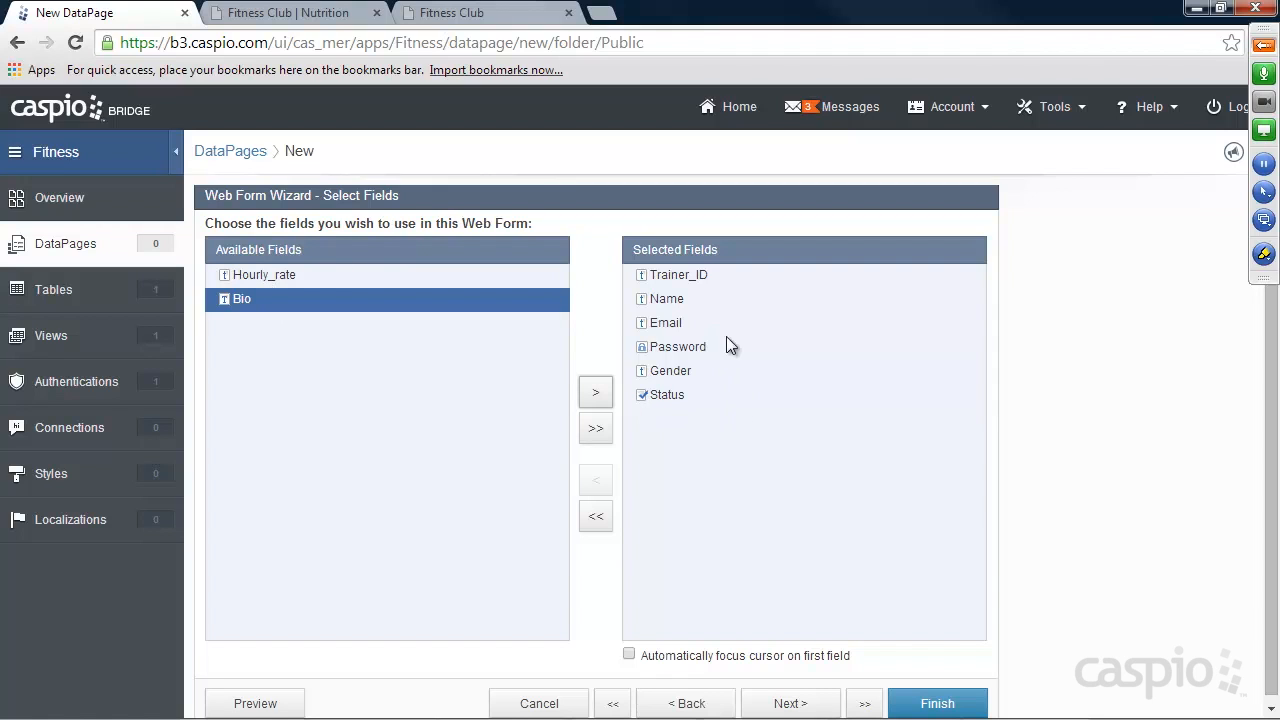
{"action": "left_click", "coordinate": [795, 703]}
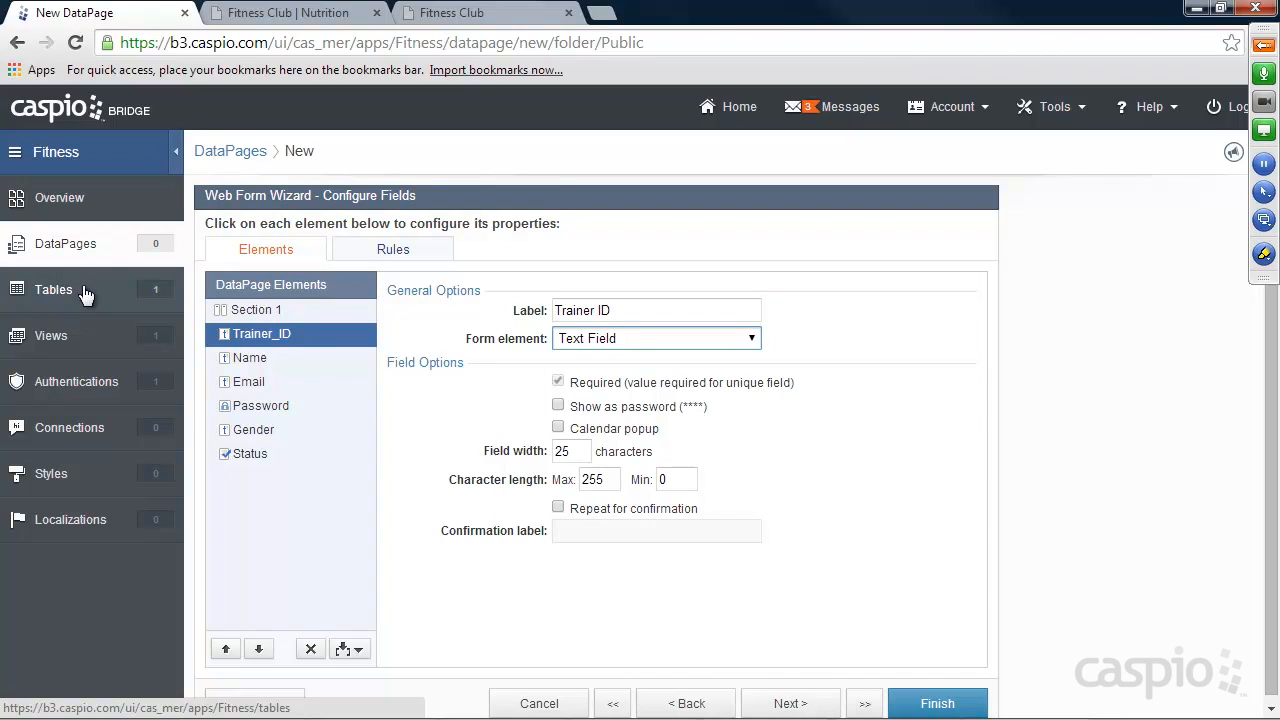
Configure the Trainer_ID element as an AutoValue of type Random Unique ID with a length of 12.
{"action": "left_click", "coordinate": [615, 338]}
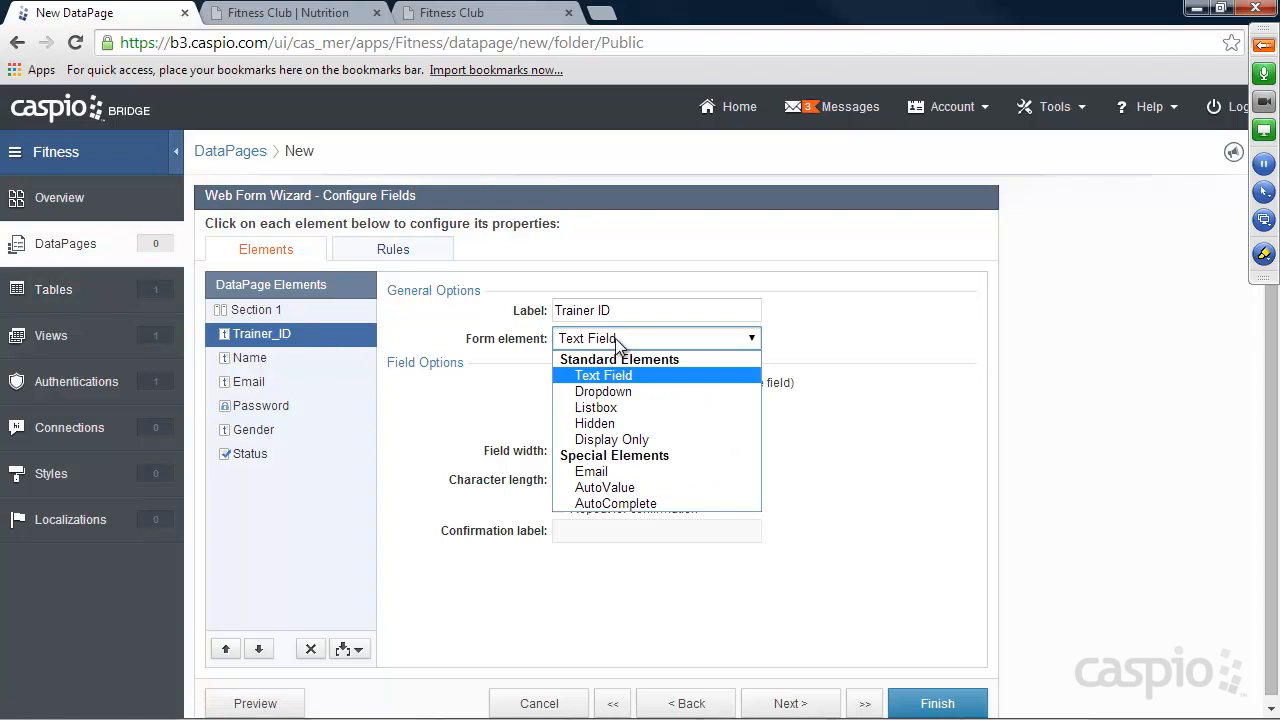
{"action": "left_click", "coordinate": [624, 488]}
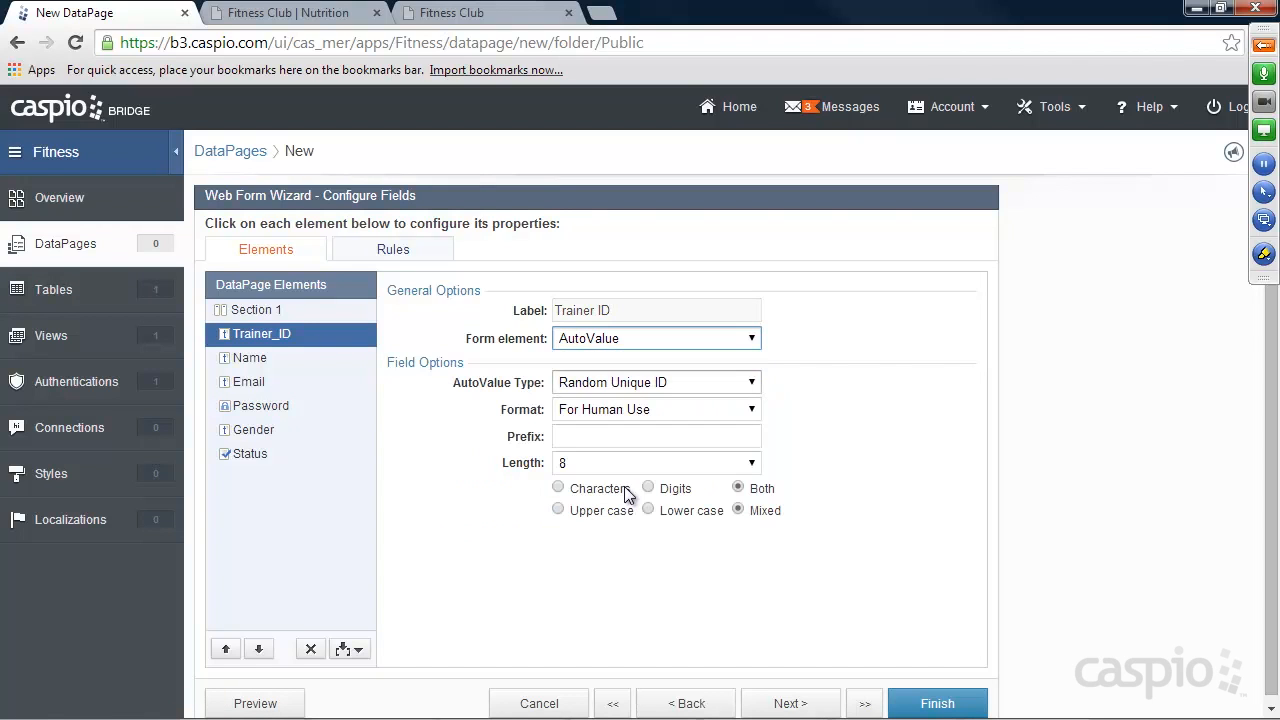
{"action": "left_click", "coordinate": [619, 383]}
{"action": "left_click", "coordinate": [647, 382]}
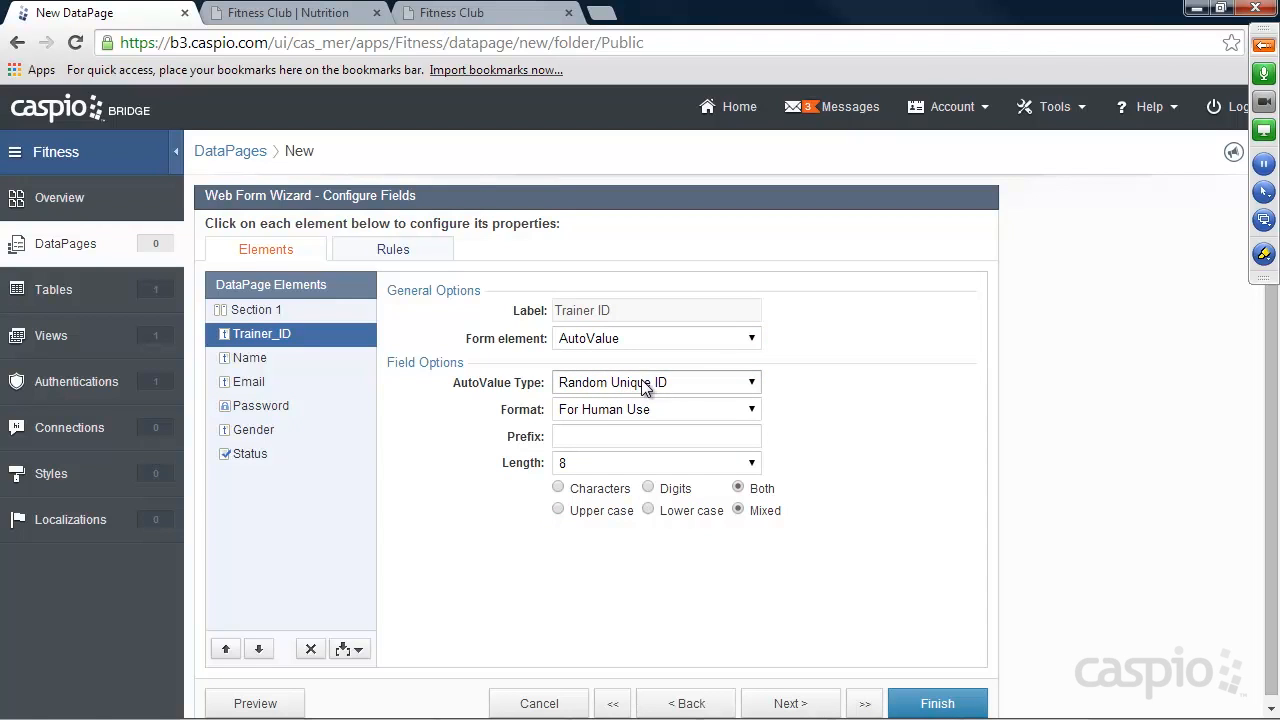
{"action": "left_click", "coordinate": [590, 463]}
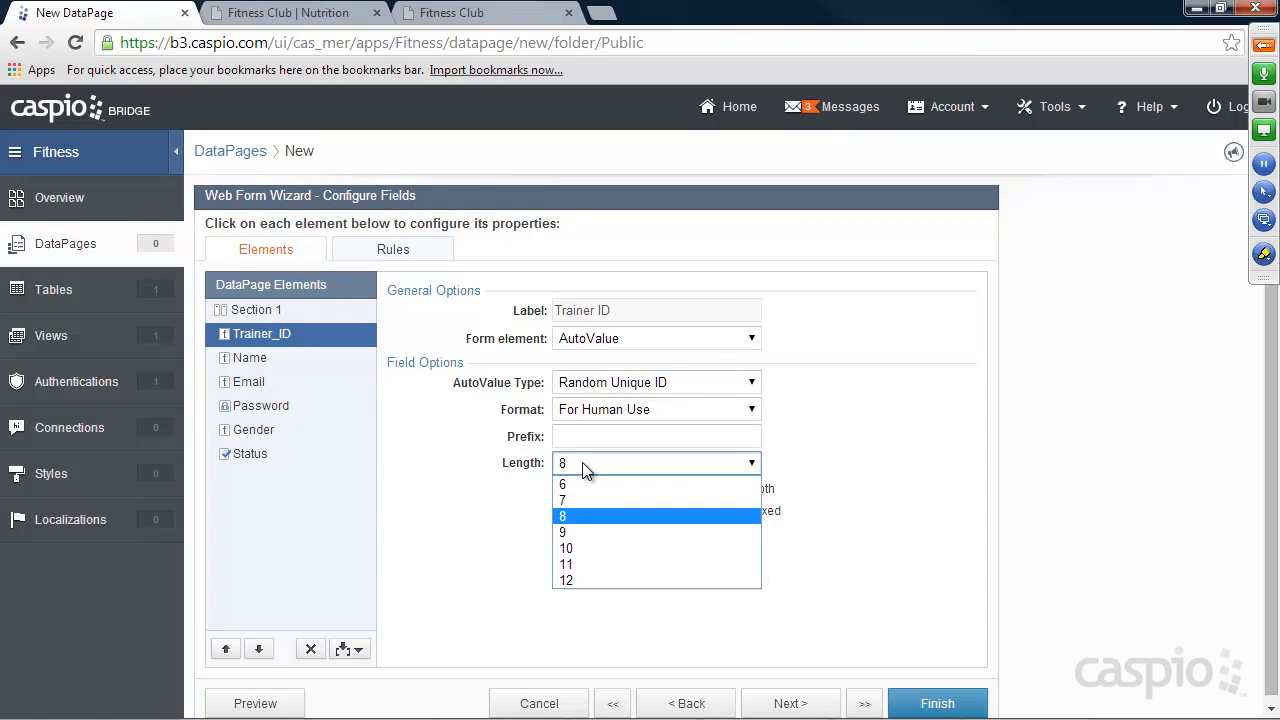
{"action": "left_click", "coordinate": [583, 579]}
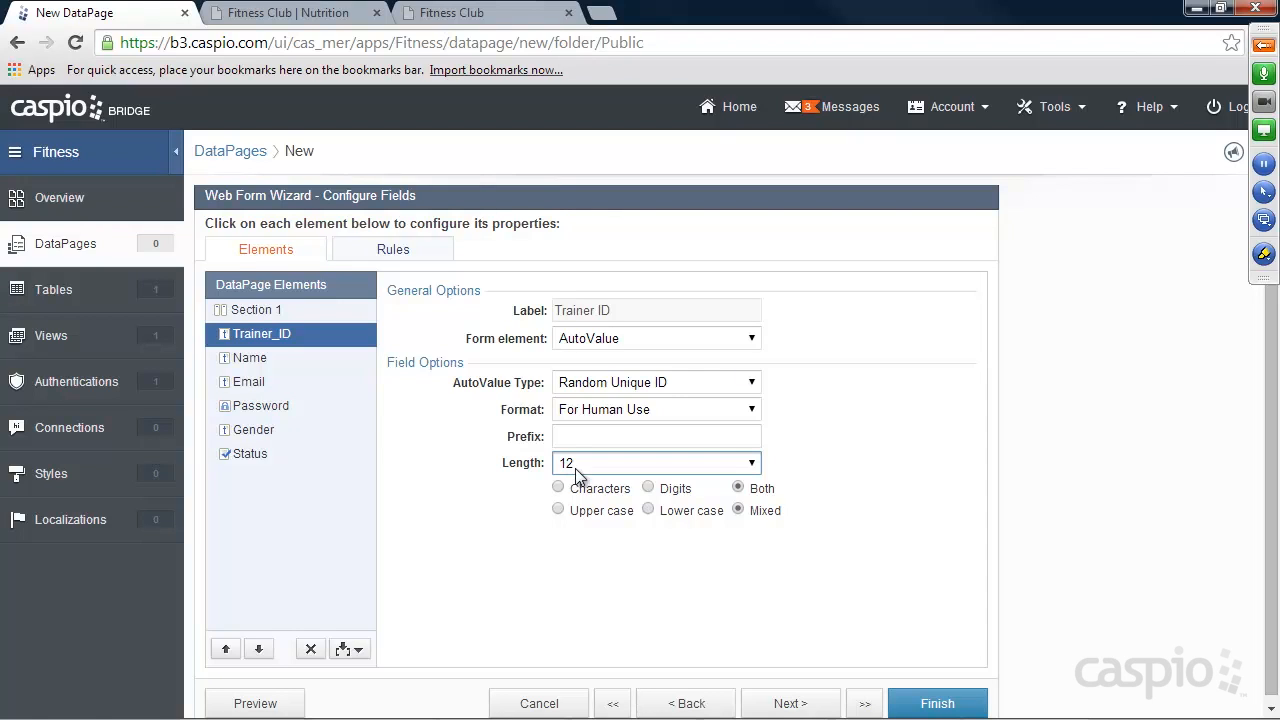
Make the Name and Password fields required and change the password label to "Create Password".
{"action": "left_click", "coordinate": [258, 360]}
{"action": "left_click", "coordinate": [558, 382]}
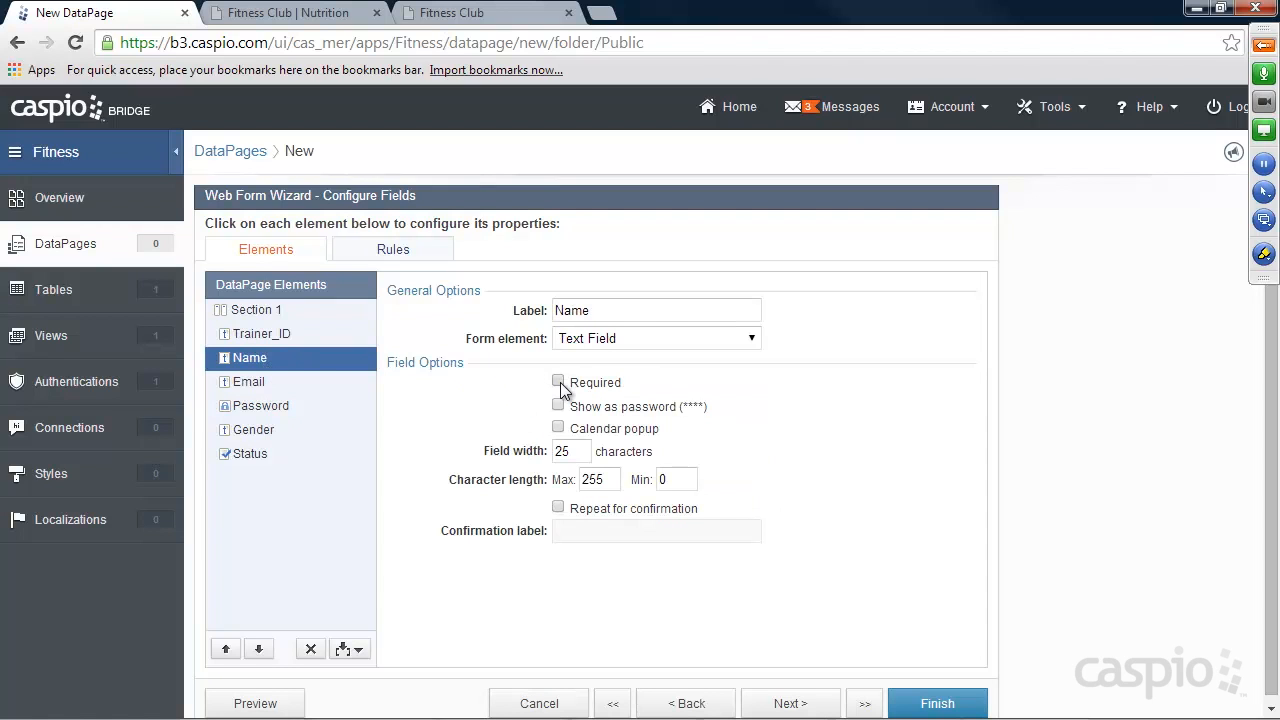
{"action": "left_click", "coordinate": [287, 384]}
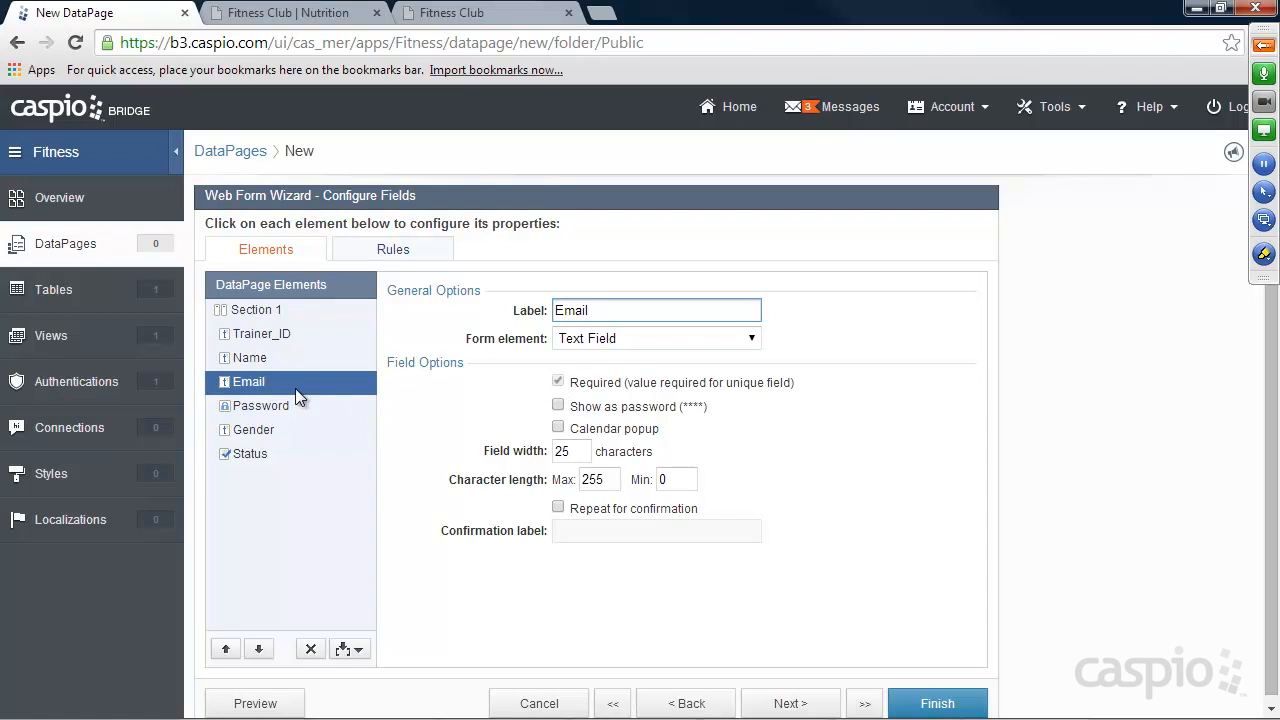
{"action": "left_click", "coordinate": [267, 402]}
{"action": "type", "text": "Create Password"}
{"action": "left_click", "coordinate": [560, 383]}
Turn the Gender field into radio buttons with the options Male and Female.
{"action": "left_click", "coordinate": [259, 429]}
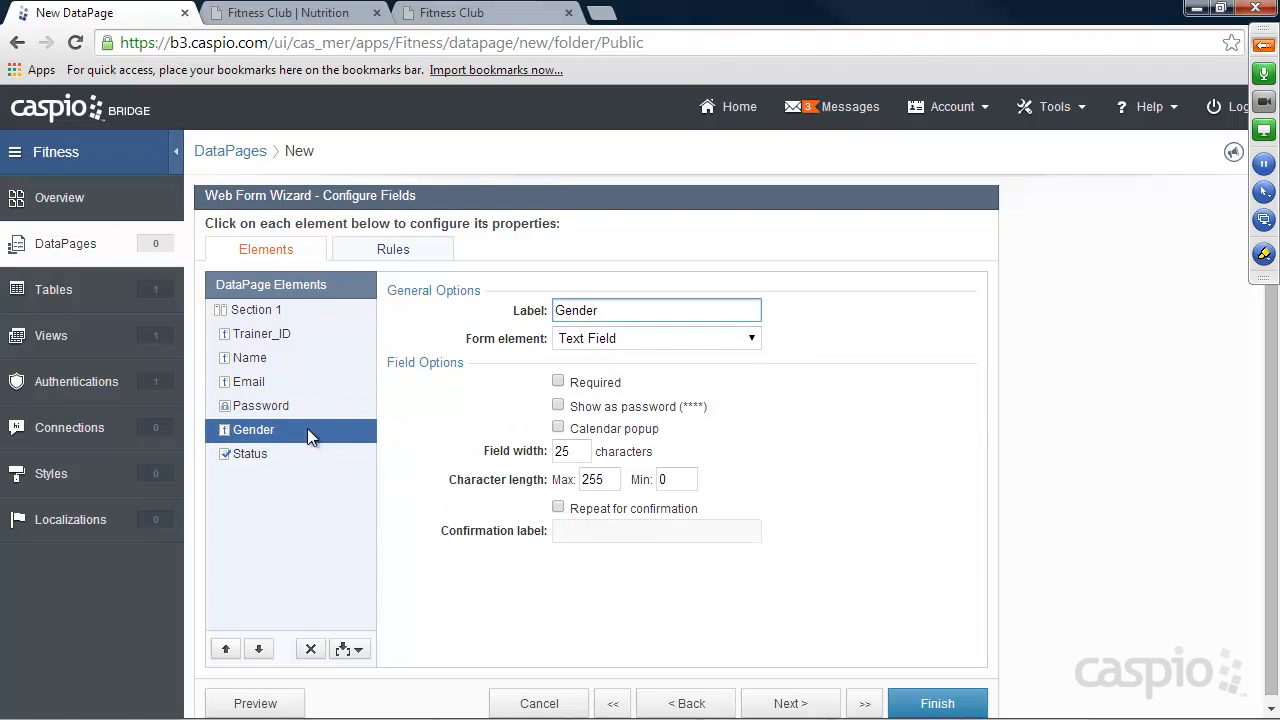
{"action": "left_click", "coordinate": [585, 338]}
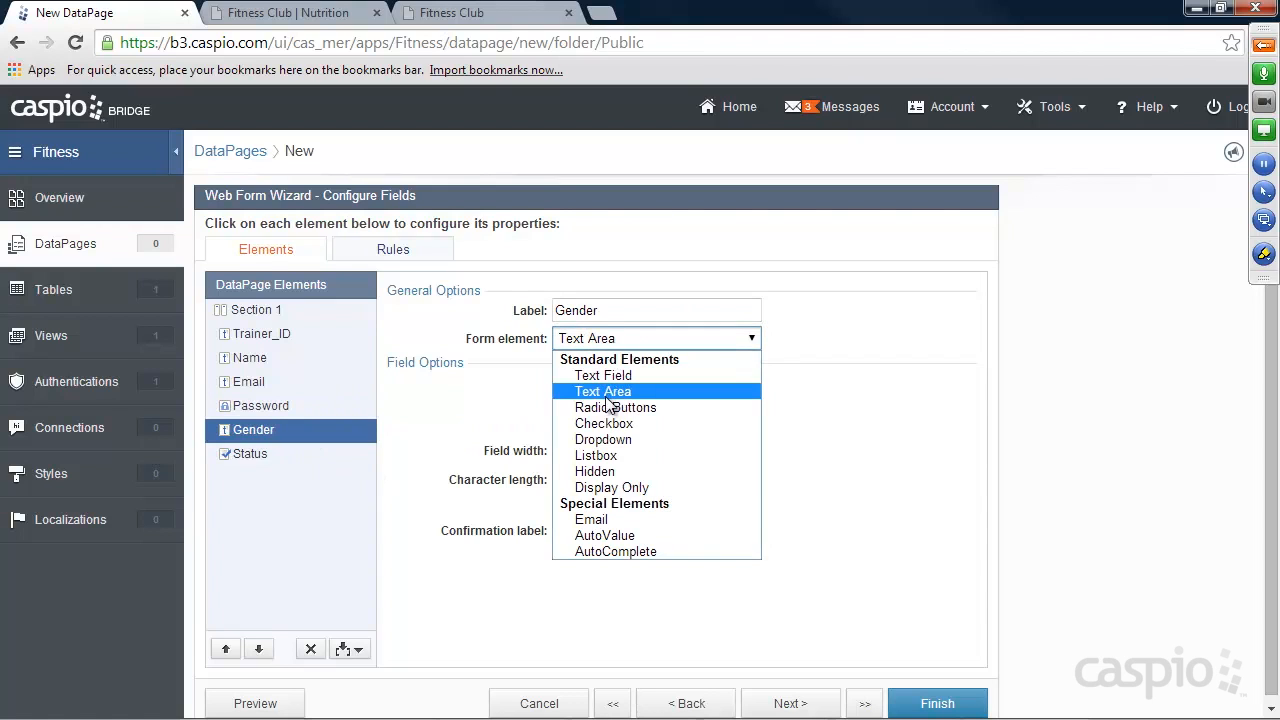
{"action": "left_click", "coordinate": [595, 407]}
{"action": "left_click", "coordinate": [553, 460]}
{"action": "type", "text": "Male"}
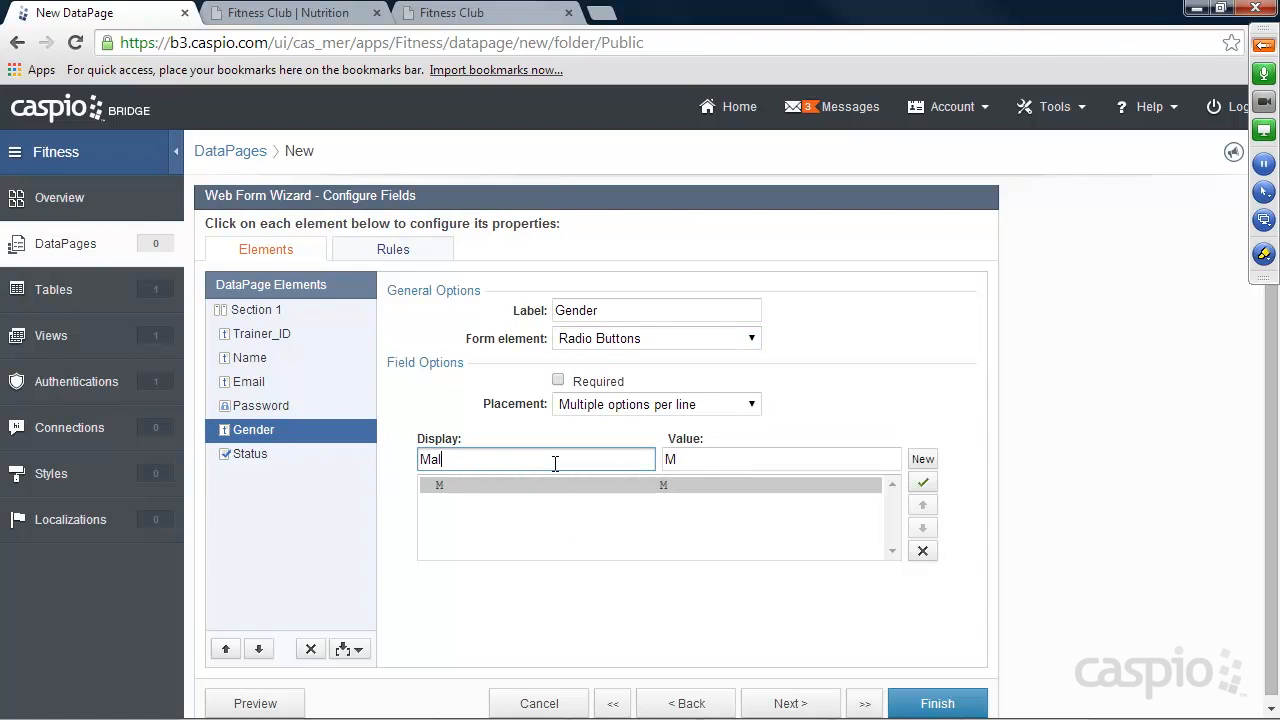
{"action": "left_click", "coordinate": [921, 460]}
{"action": "type", "text": "Female"}
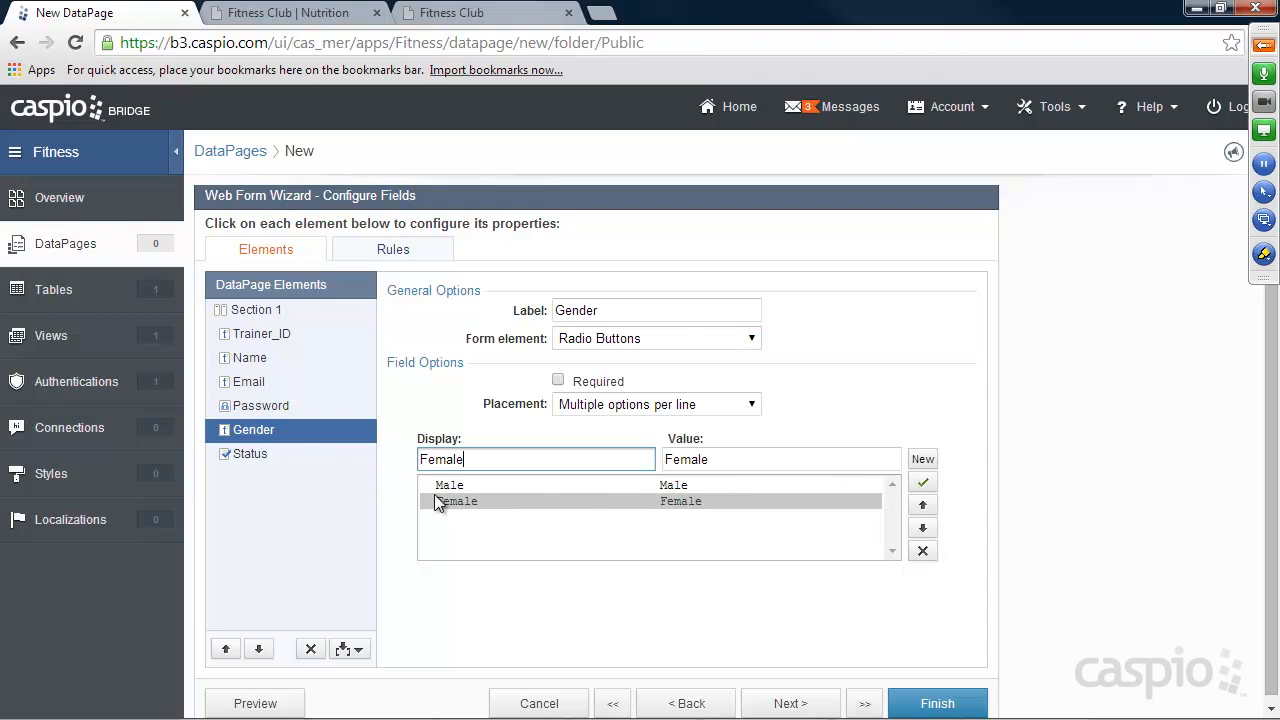
Make the Status field hidden and have it receive "Yes" on load.
{"action": "left_click", "coordinate": [263, 454]}
{"action": "left_click", "coordinate": [594, 339]}
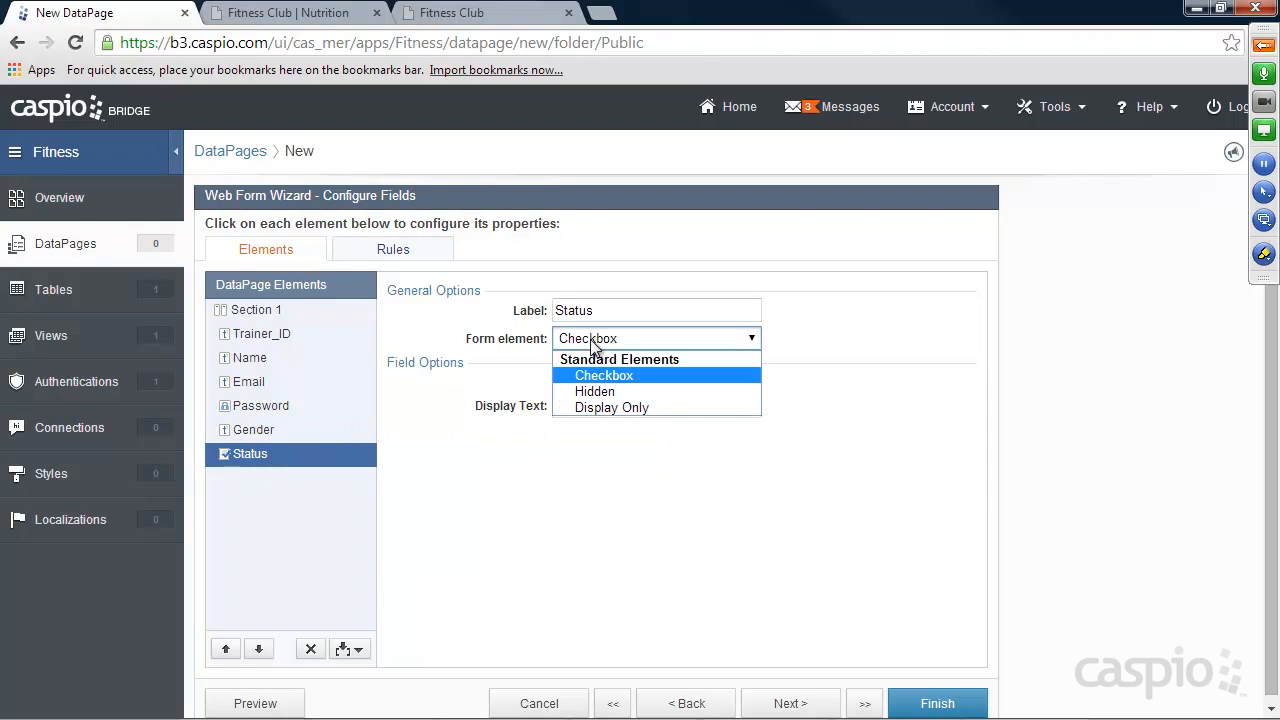
{"action": "left_click", "coordinate": [591, 389]}
{"action": "left_click", "coordinate": [557, 383]}
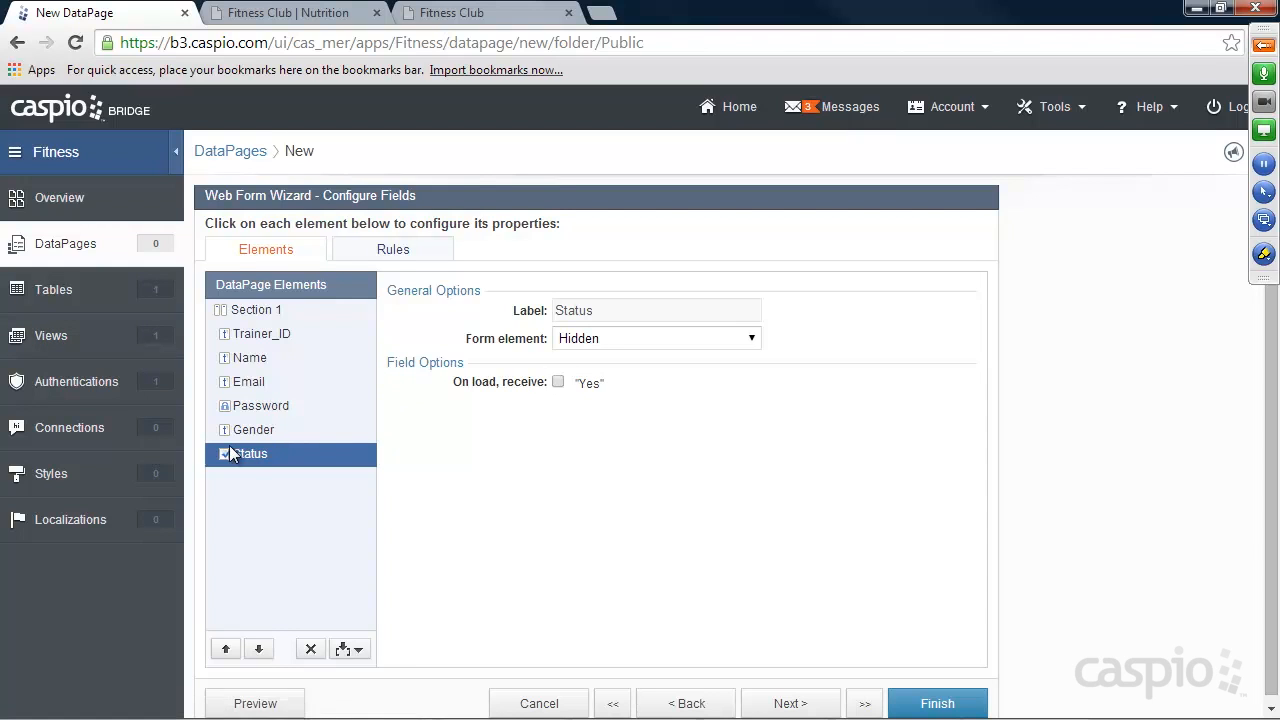
{"action": "left_click", "coordinate": [558, 382]}
Set the after-submission message to "Thank you for registering. Please login to your account to complete your entire profile.".
{"action": "left_click", "coordinate": [790, 704]}
{"action": "left_click_drag", "start_coordinate": [417, 316], "coordinate": [198, 314]}
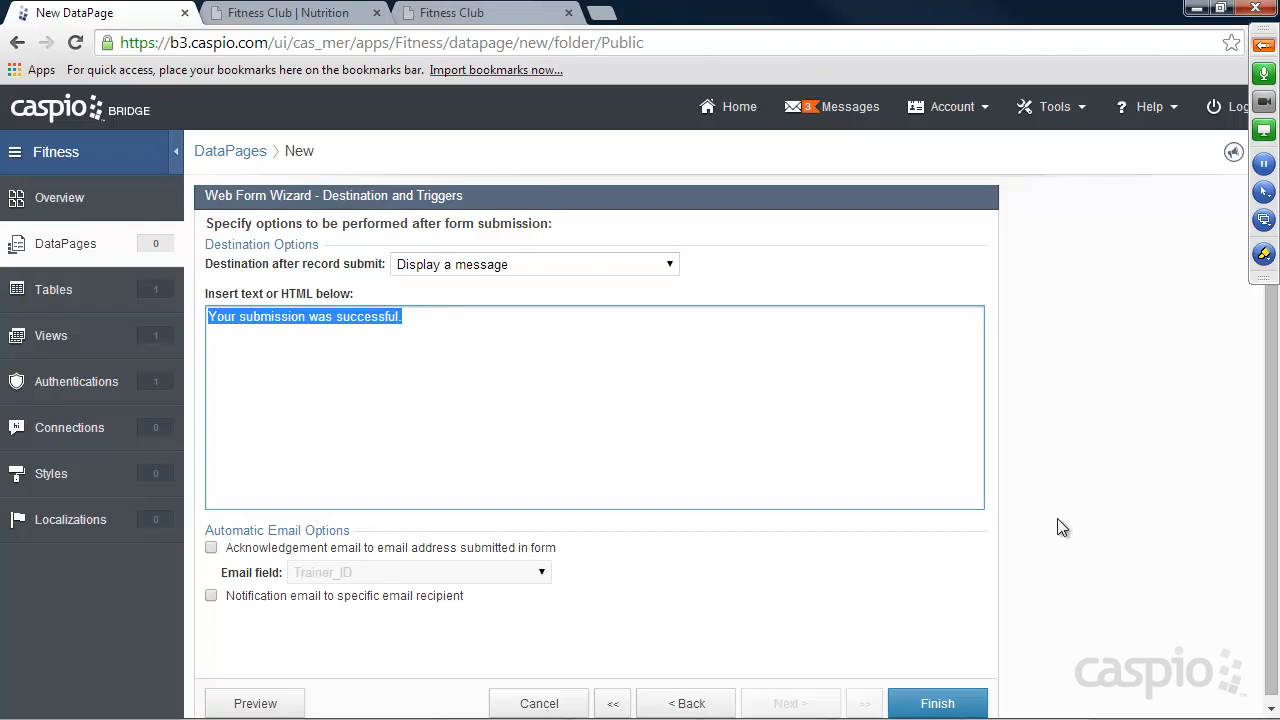
{"action": "type", "text": "Thank you for rei"}
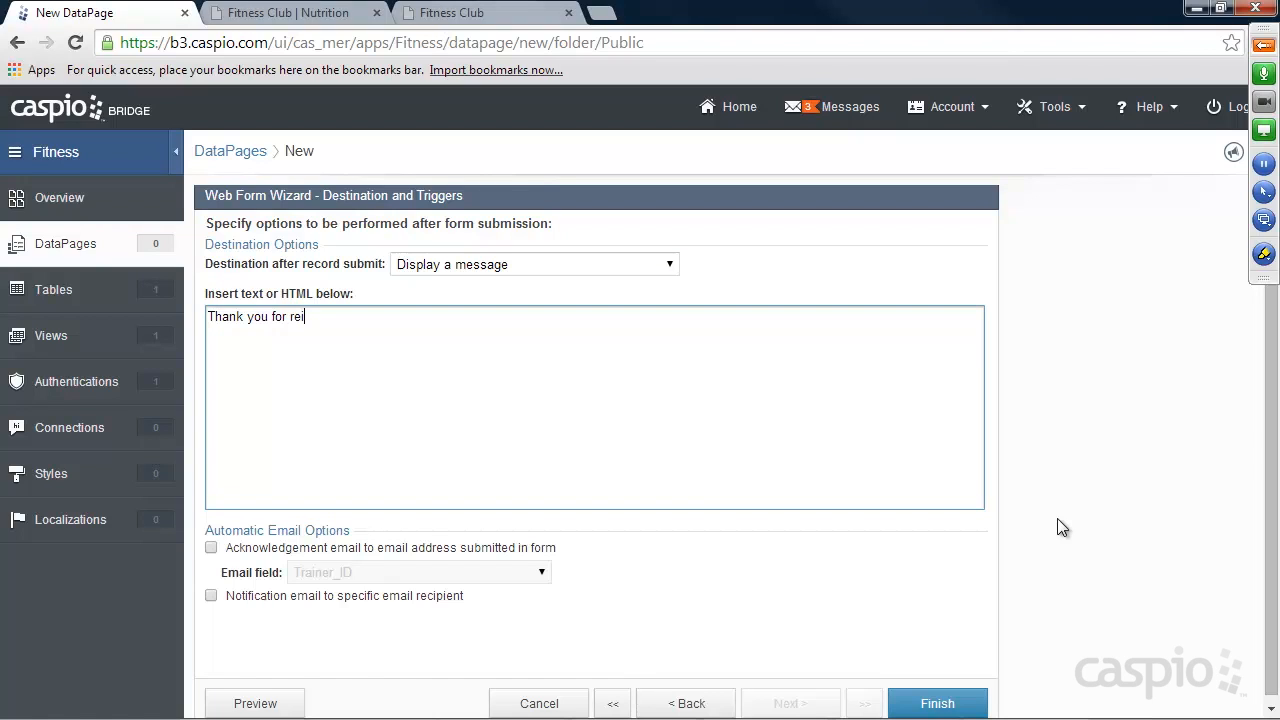
{"action": "key", "text": "BackSpace"}
{"action": "type", "text": "gistering. Please login to"}
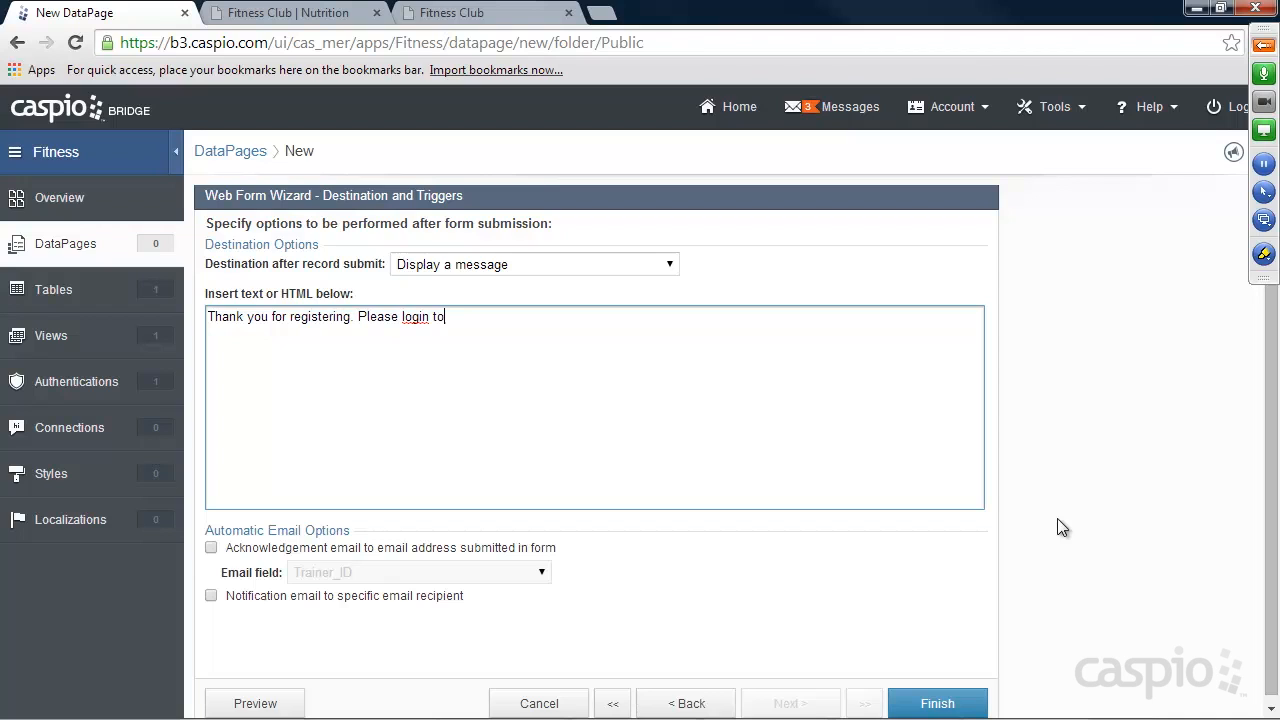
{"action": "type", "text": " your account to complete your entire profile."}
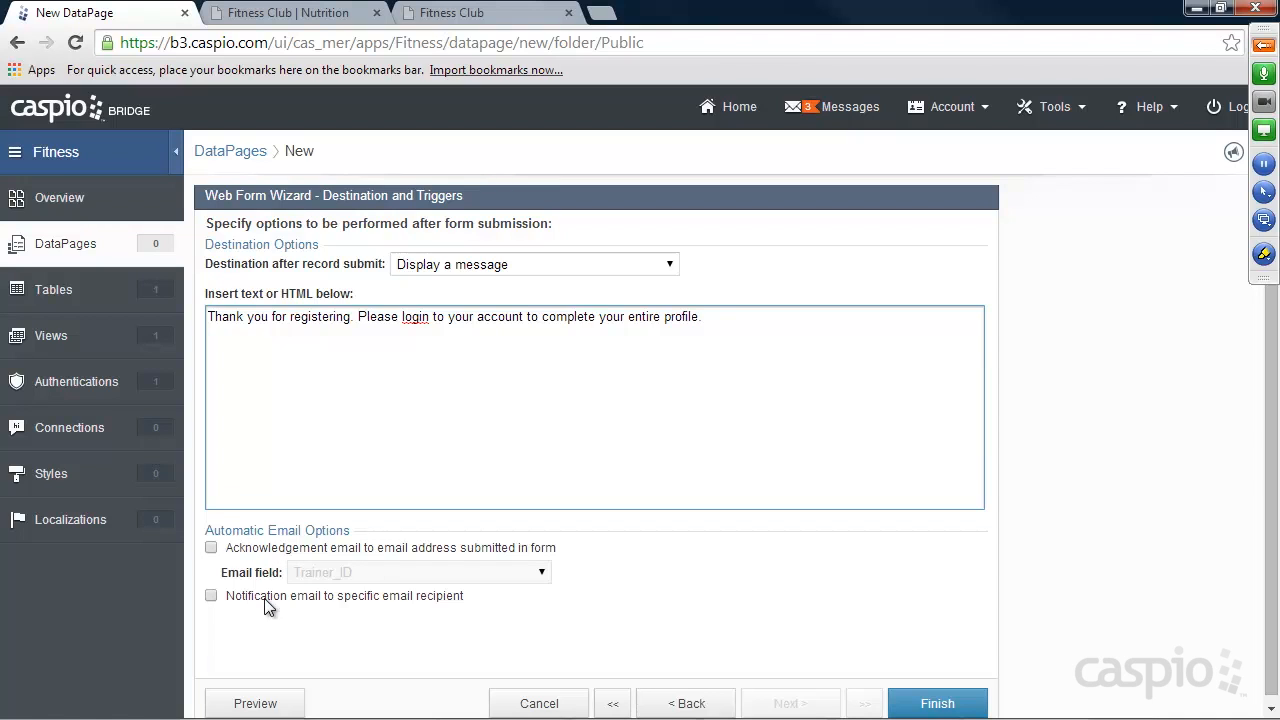
Finish the DataPage wizard and preview the Trainer Registration form.
{"action": "left_click", "coordinate": [944, 706]}
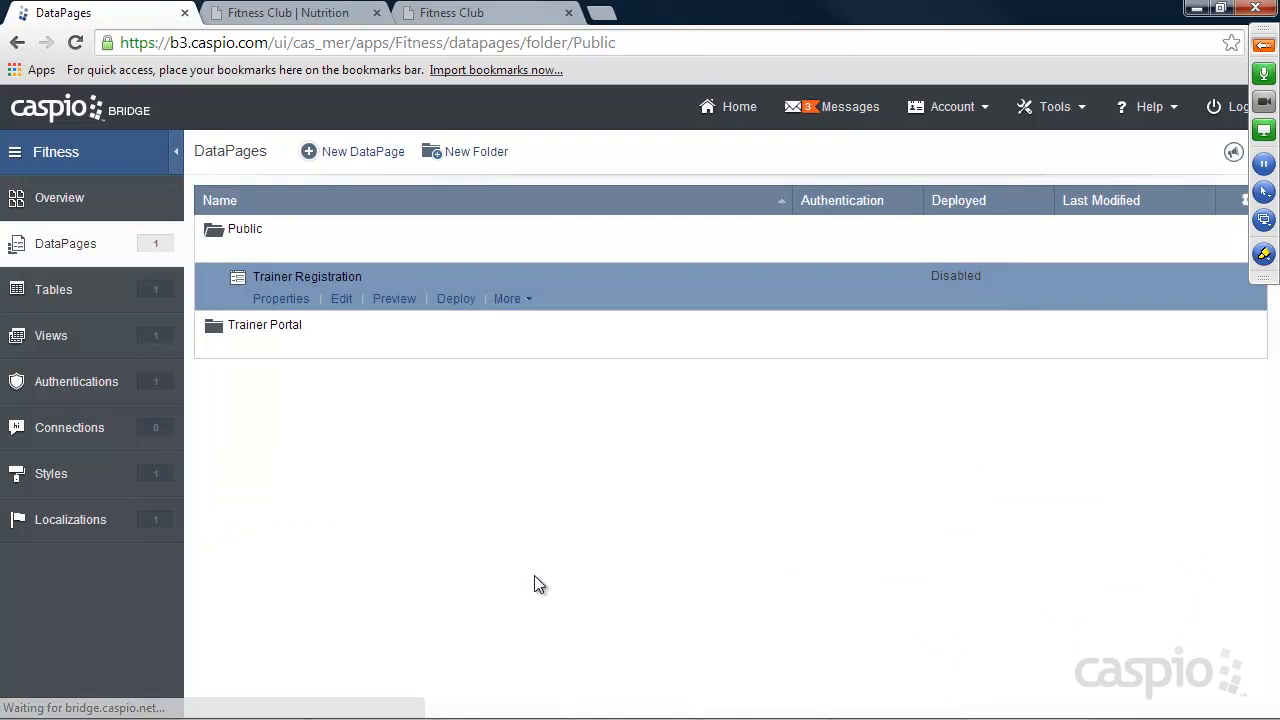
{"action": "left_click", "coordinate": [397, 305]}
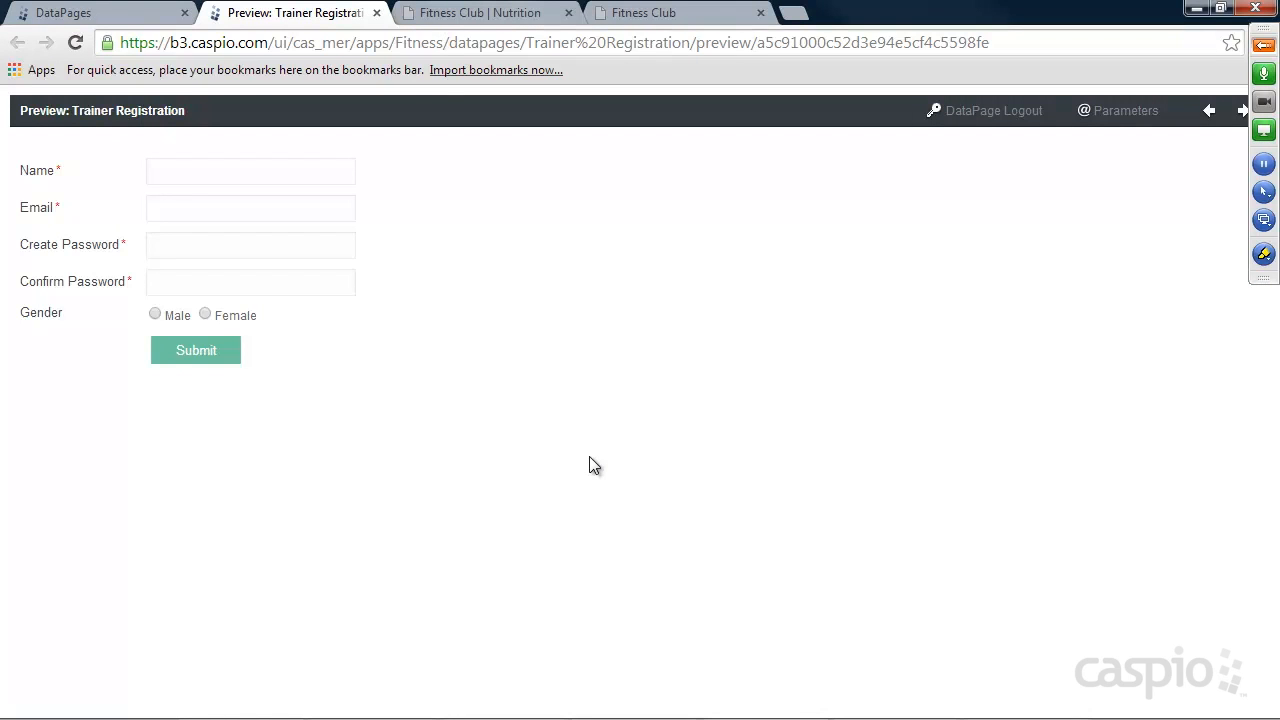
{"action": "left_click", "coordinate": [377, 14]}
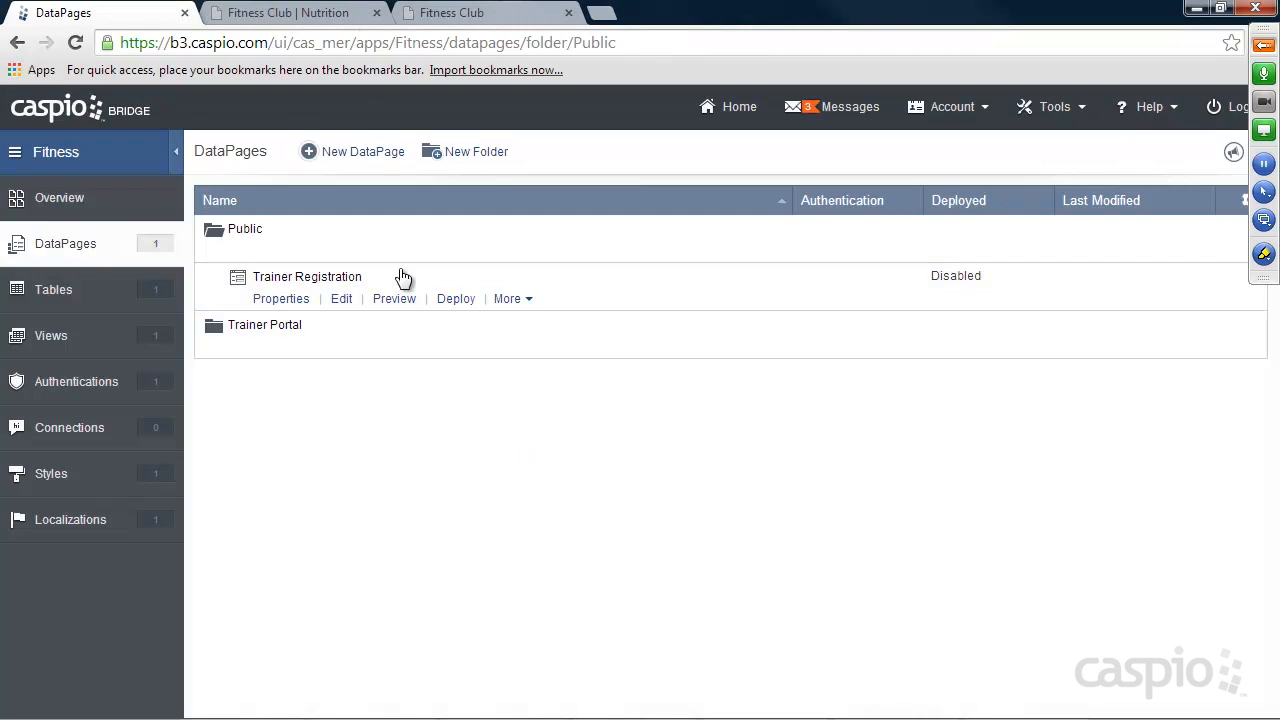
Enable deployment of the Trainer Registration DataPage and copy its embed code.
{"action": "left_click", "coordinate": [459, 298]}
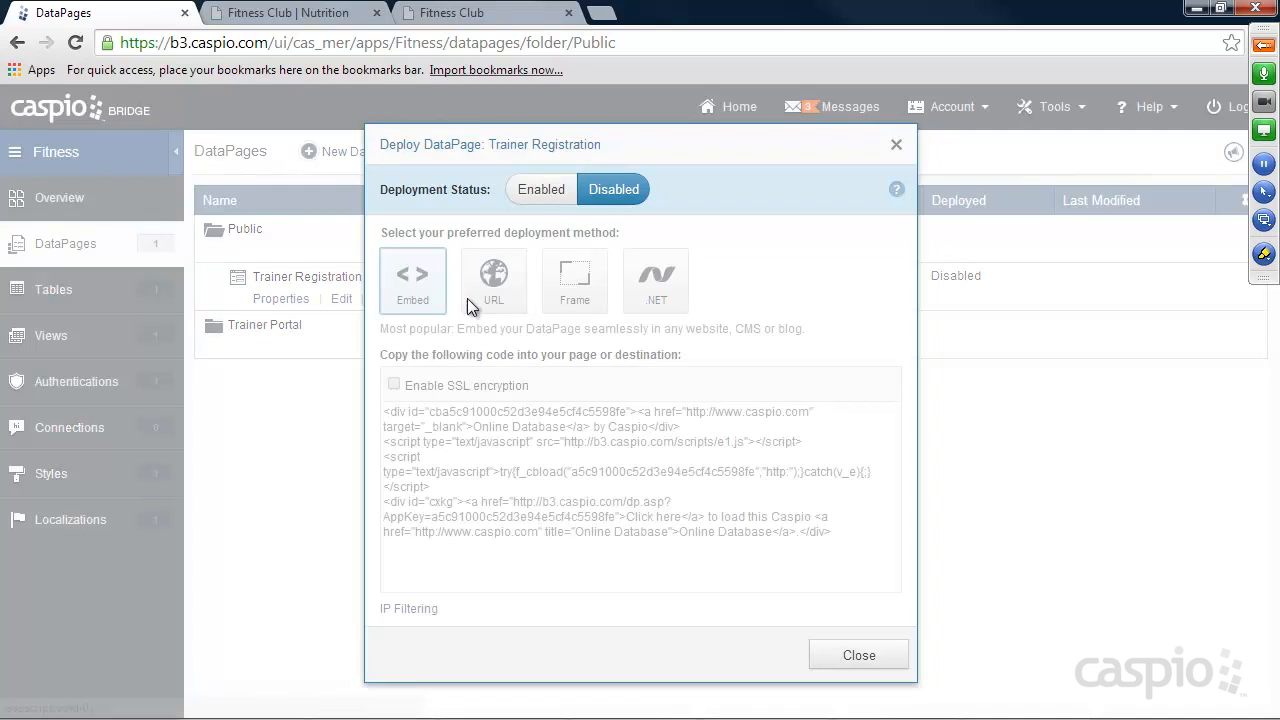
{"action": "left_click", "coordinate": [541, 189]}
{"action": "left_click", "coordinate": [575, 446]}
{"action": "right_click", "coordinate": [575, 446]}
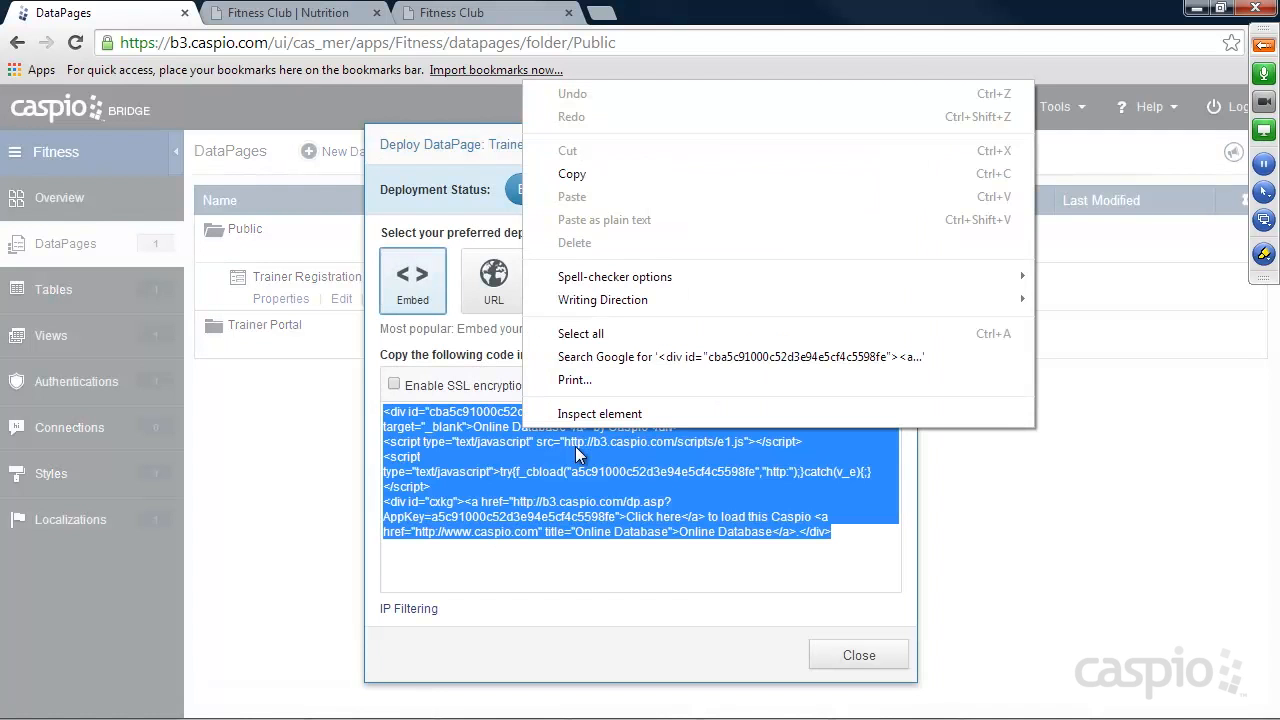
{"action": "left_click", "coordinate": [589, 175]}
{"action": "left_click", "coordinate": [857, 655]}
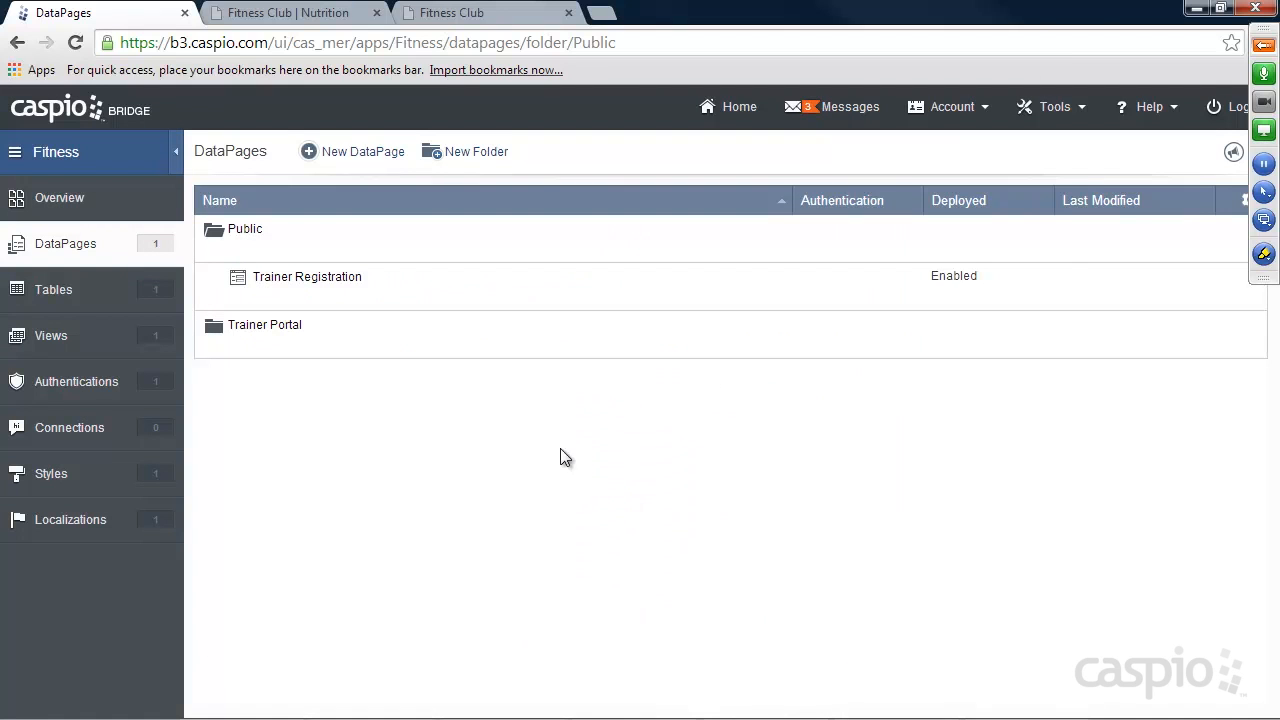
In Notepad++, replace the placeholder under the "Create an Account" heading in register.html with the copied embed code and save the file.
{"action": "left_click", "coordinate": [893, 706]}
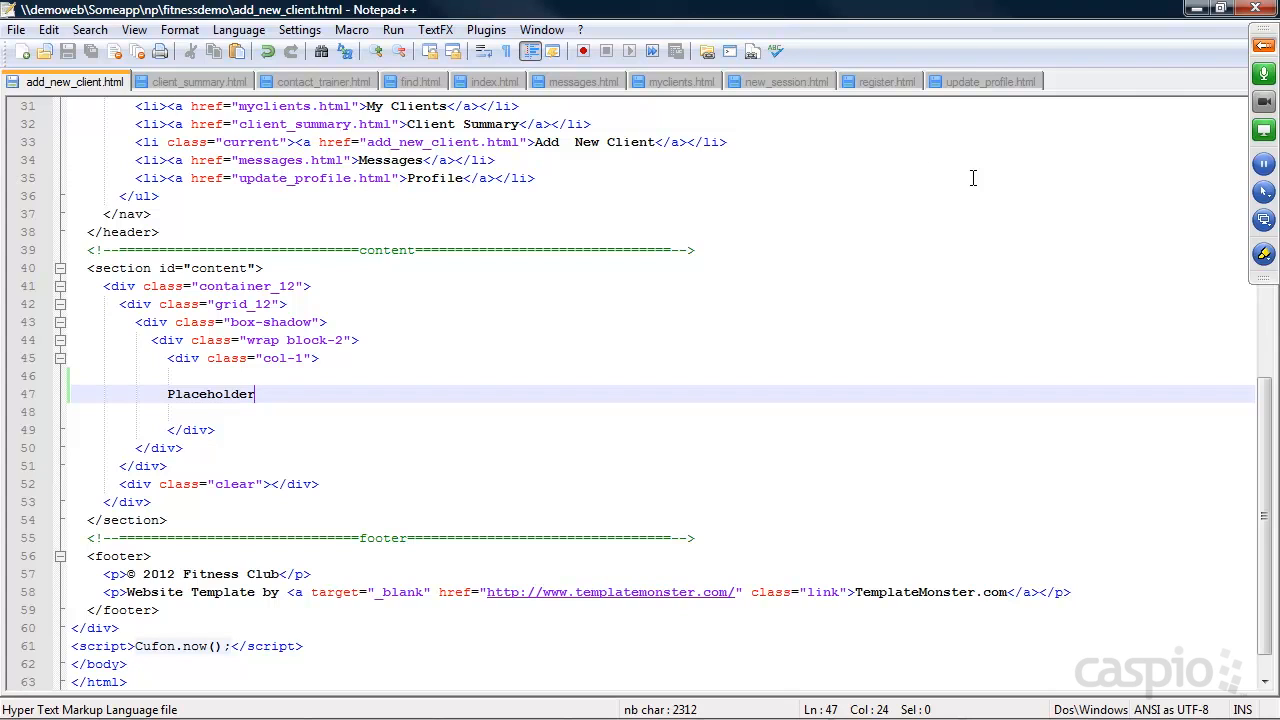
{"action": "left_click", "coordinate": [888, 80]}
{"action": "left_click_drag", "start_coordinate": [286, 449], "coordinate": [183, 449]}
{"action": "key", "text": "ctrl+v"}
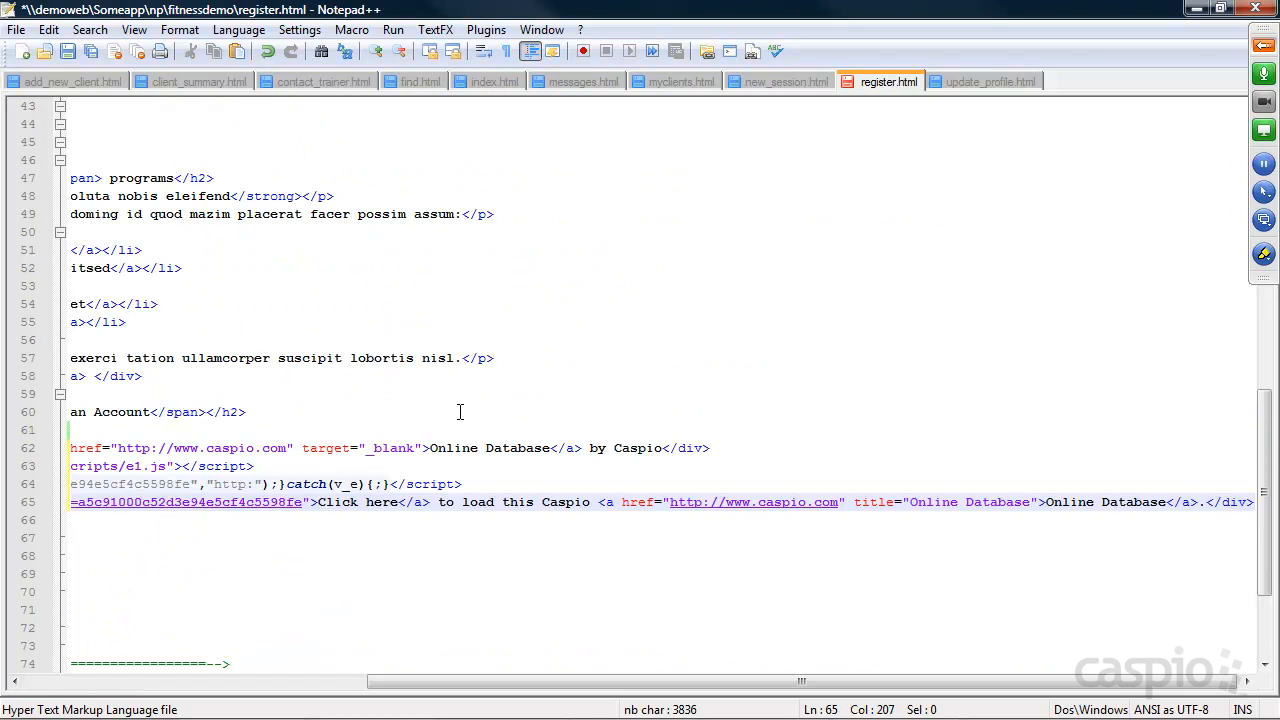
{"action": "key", "text": "ctrl+s"}
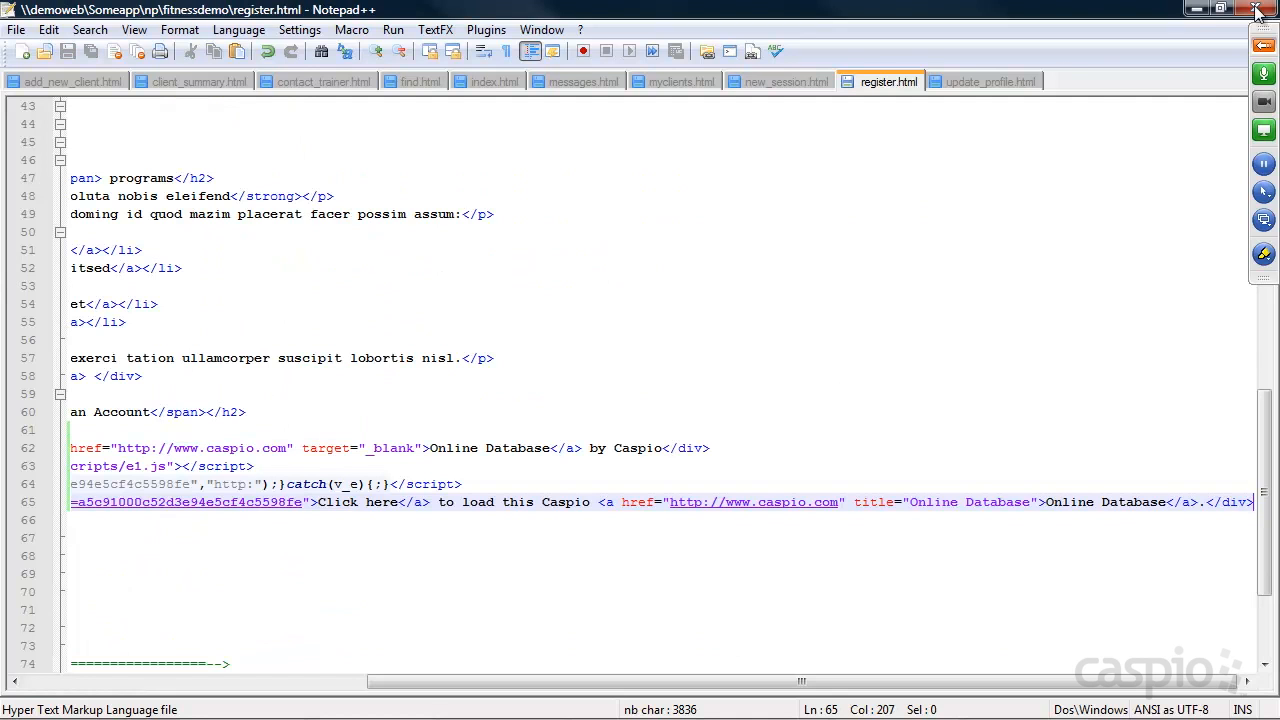
{"action": "left_click", "coordinate": [1198, 9]}
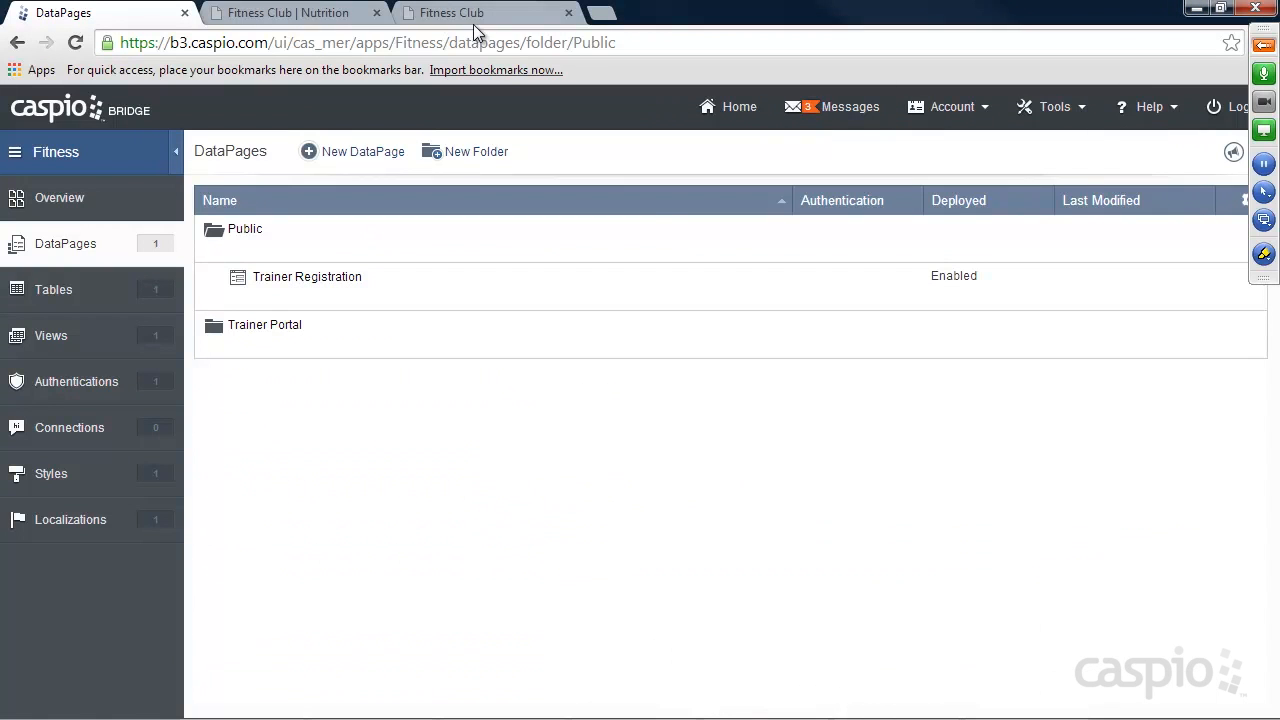
Open the Fitness Club site's Registration page in the browser and reload it from the someapp.com address.
{"action": "left_click", "coordinate": [474, 20]}
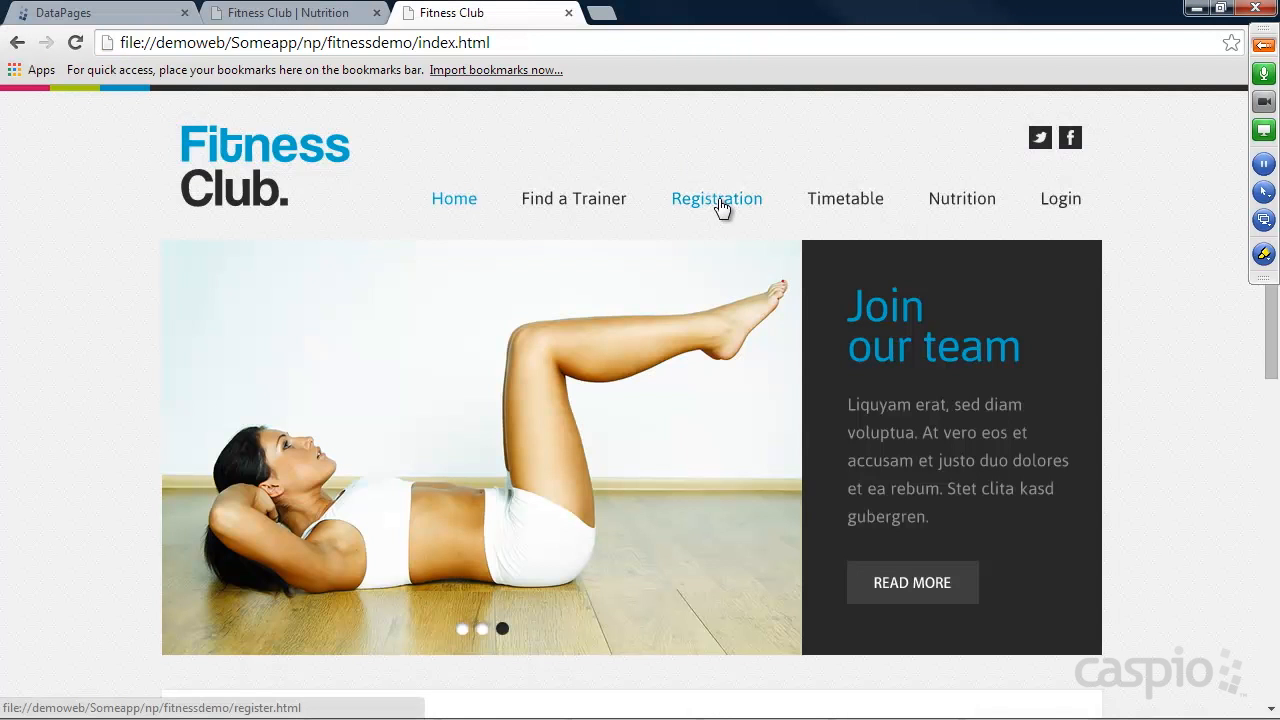
{"action": "left_click", "coordinate": [717, 199]}
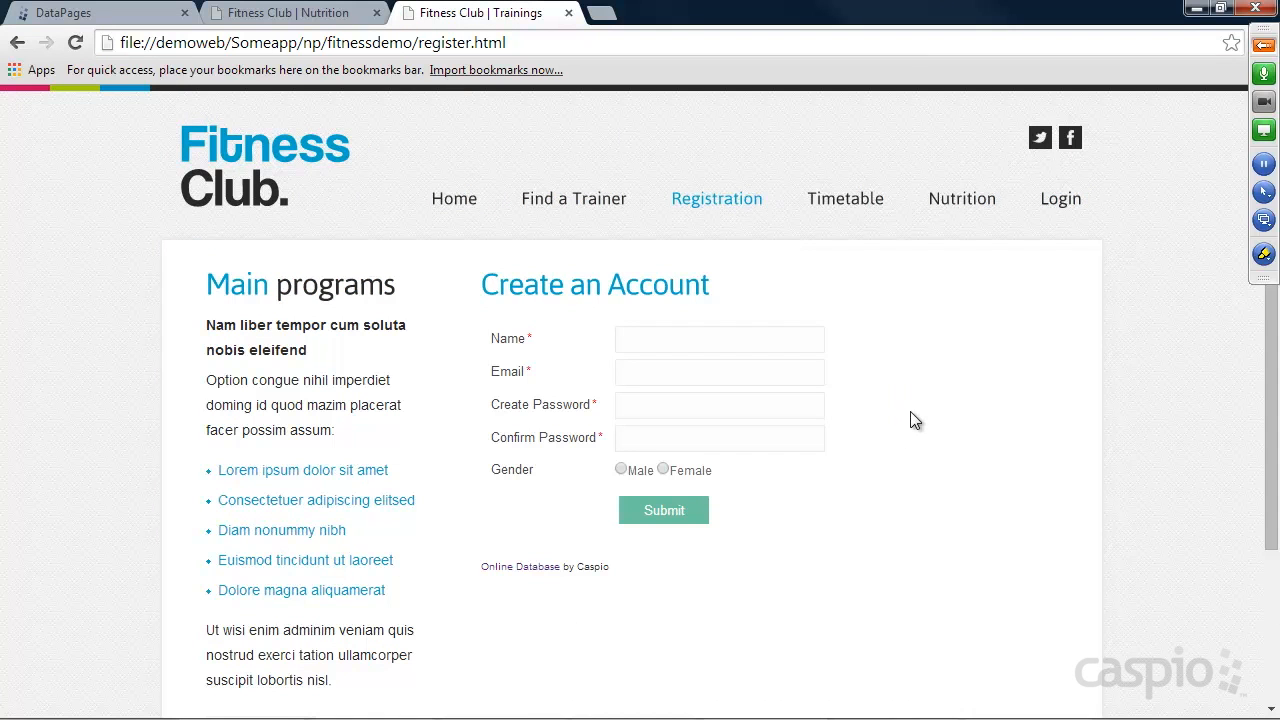
{"action": "left_click_drag", "start_coordinate": [240, 42], "coordinate": [113, 50]}
{"action": "type", "text": "s"}
{"action": "type", "text": "omeapp.com"}
{"action": "key", "text": "Return"}
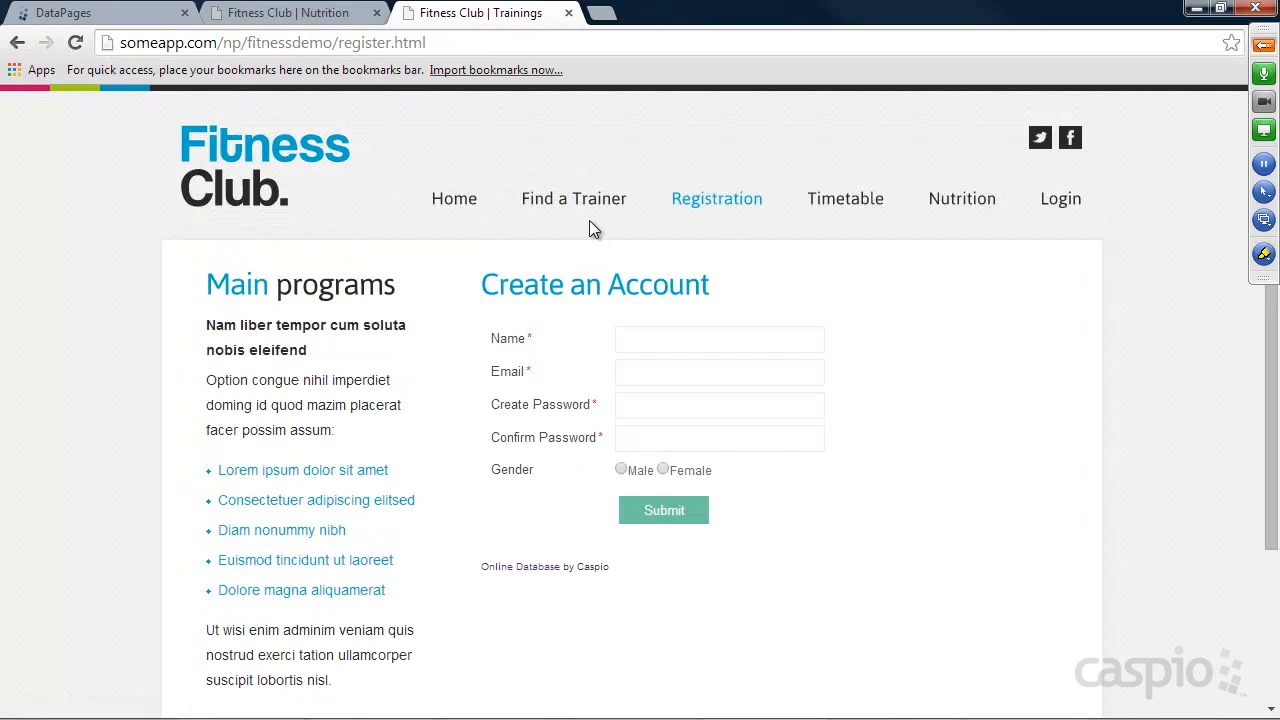
Check the page behind the site's Login link and return to the Registration page.
{"action": "left_click", "coordinate": [1061, 200]}
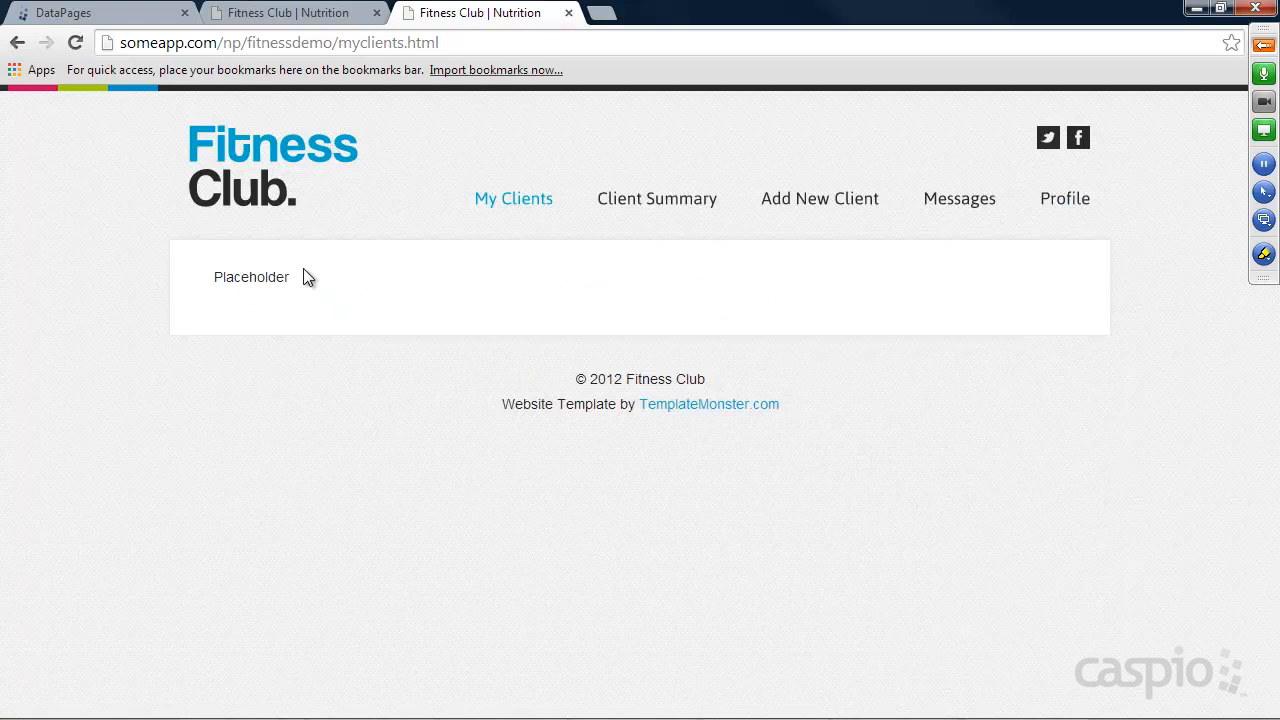
{"action": "left_click", "coordinate": [245, 190]}
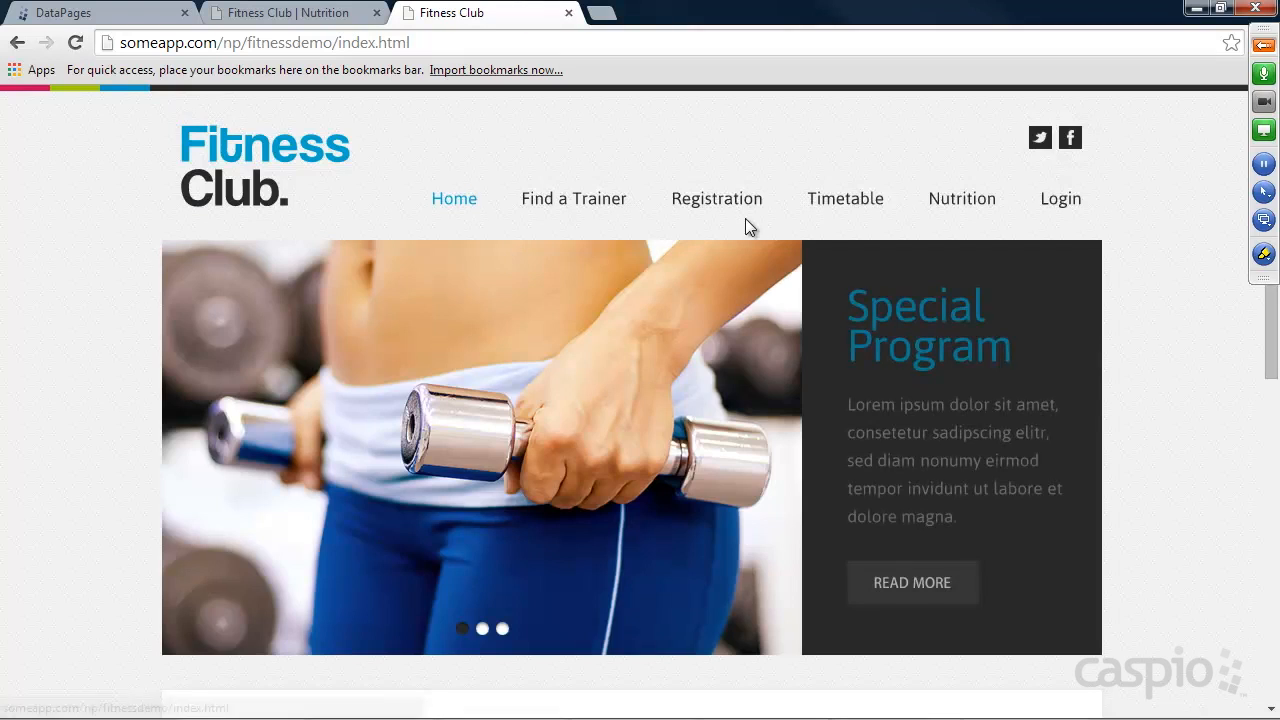
{"action": "left_click", "coordinate": [731, 204]}
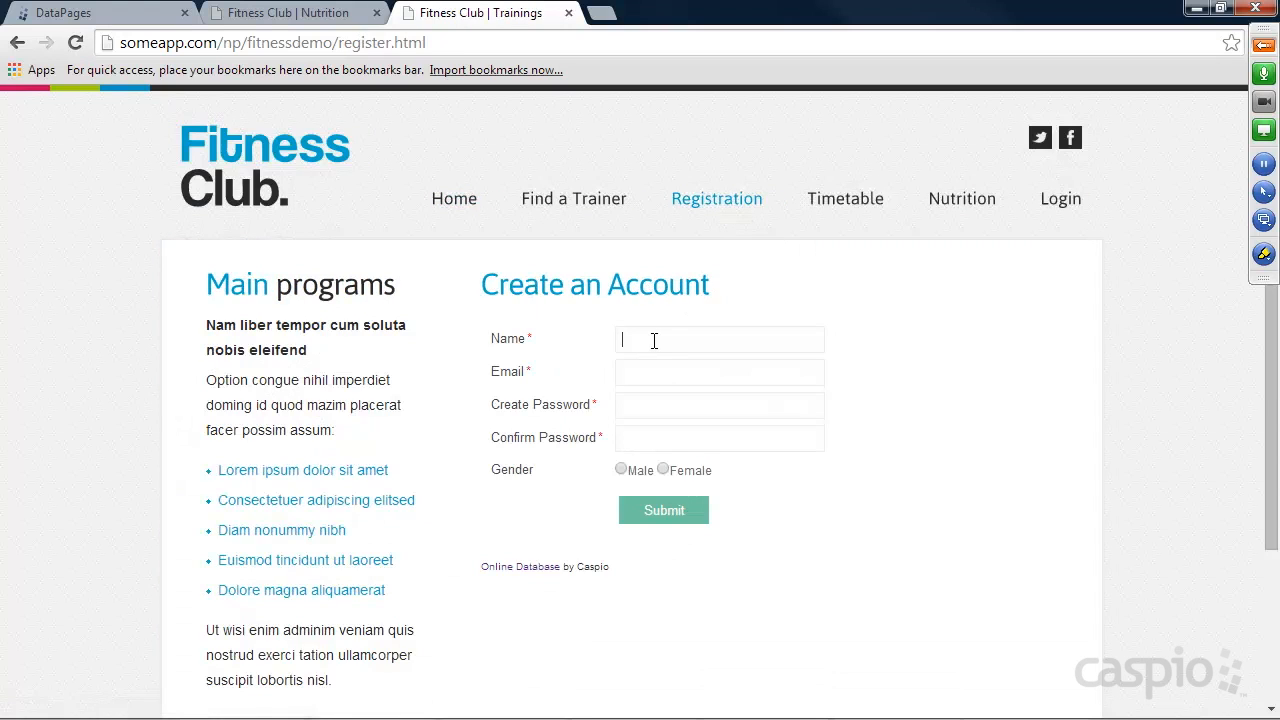
Register a sample trainer by filling in the name, email, password and password confirmation, choosing gender Male, and submitting the form.
{"action": "type", "text": "Mike"}
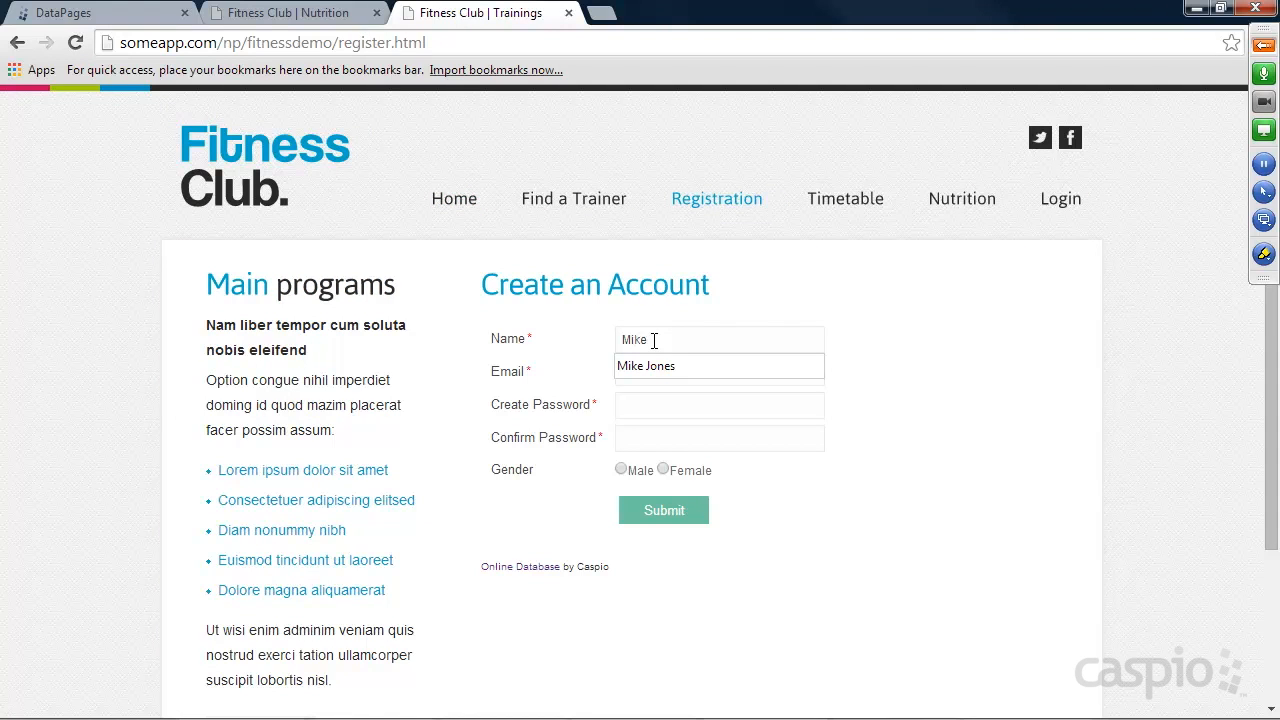
{"action": "type", "text": " Momike@tst"}
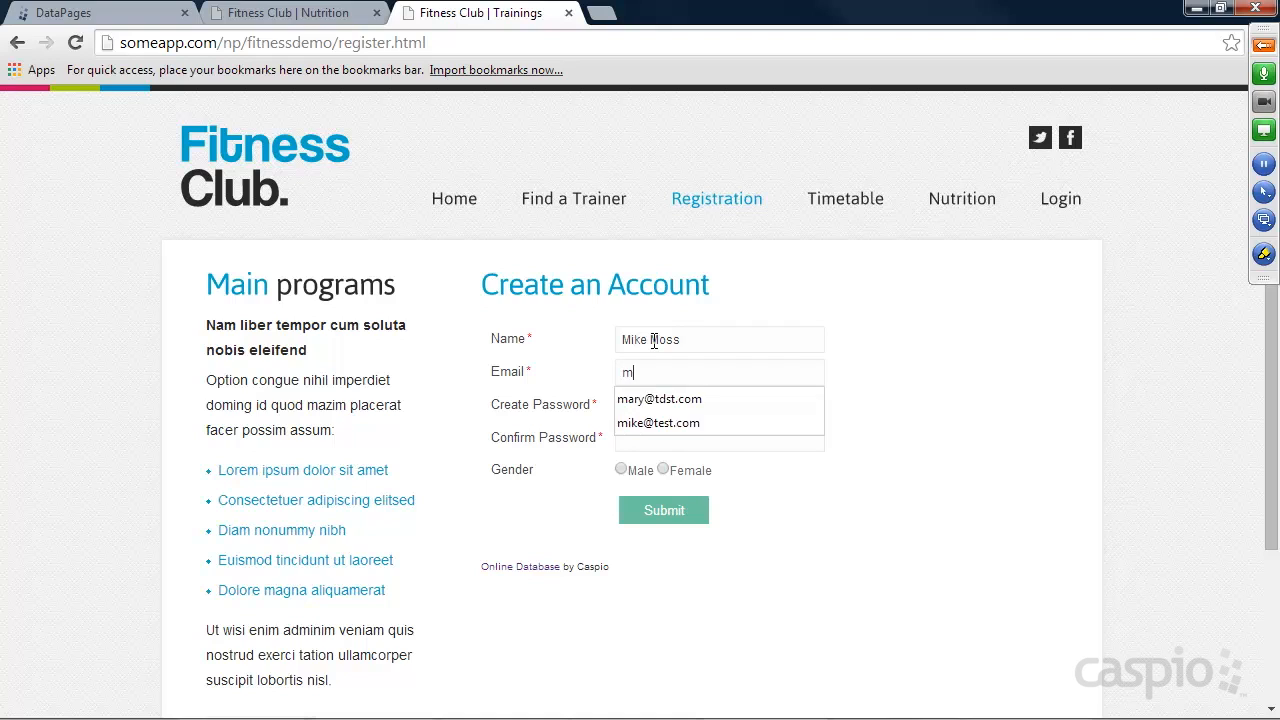
{"action": "key", "text": "BackSpace"}
{"action": "key", "text": "BackSpace"}
{"action": "type", "text": "est.com"}
{"action": "key", "text": "Tab"}
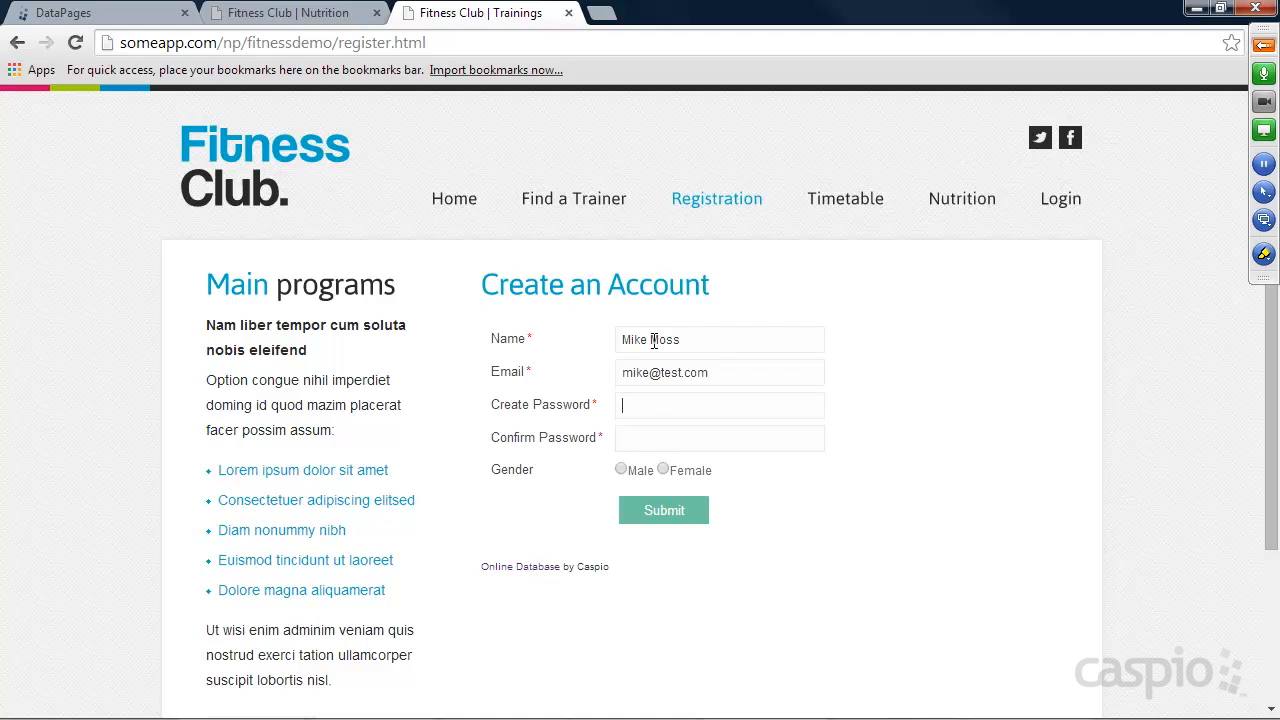
{"action": "left_click", "coordinate": [621, 469]}
{"action": "left_click", "coordinate": [663, 514]}
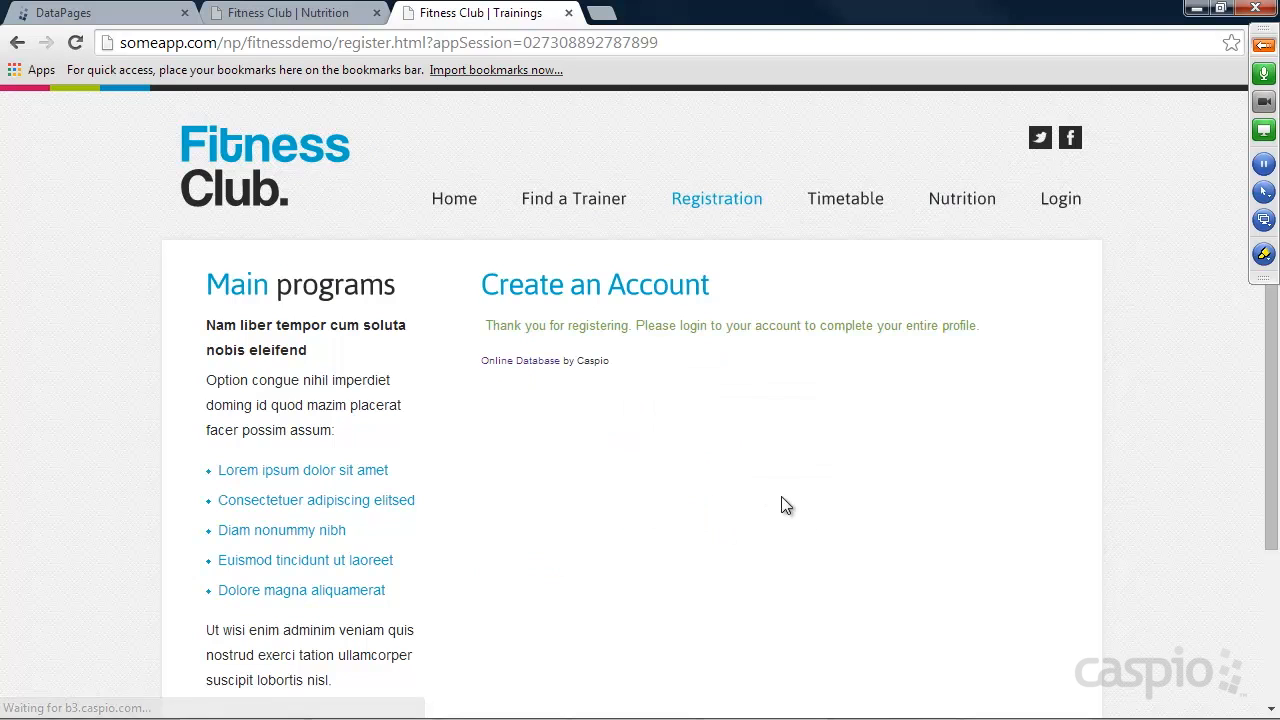
Switch to Caspio Bridge, open the Trainers_t datasheet and widen the Trainer_ID column to examine the newly registered trainer's record.
{"action": "left_click", "coordinate": [127, 21]}
{"action": "left_click", "coordinate": [92, 288]}
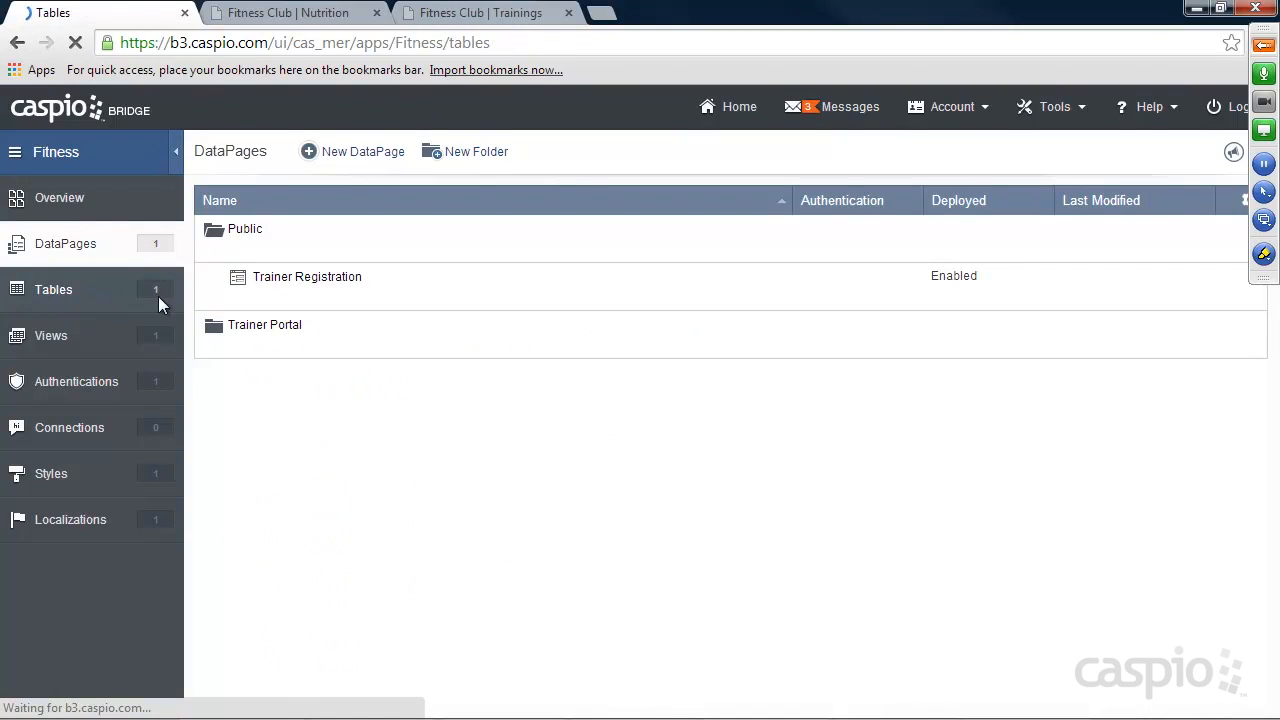
{"action": "left_click", "coordinate": [326, 254]}
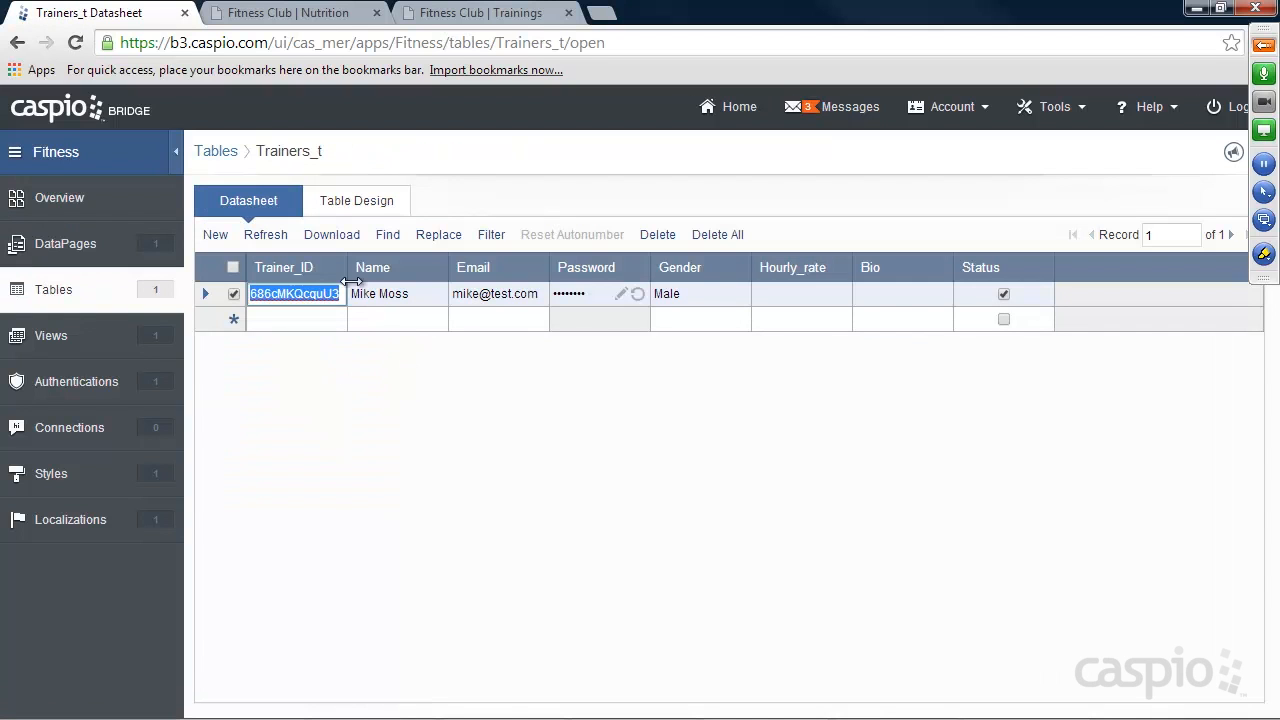
{"action": "left_click_drag", "start_coordinate": [351, 281], "coordinate": [431, 281]}
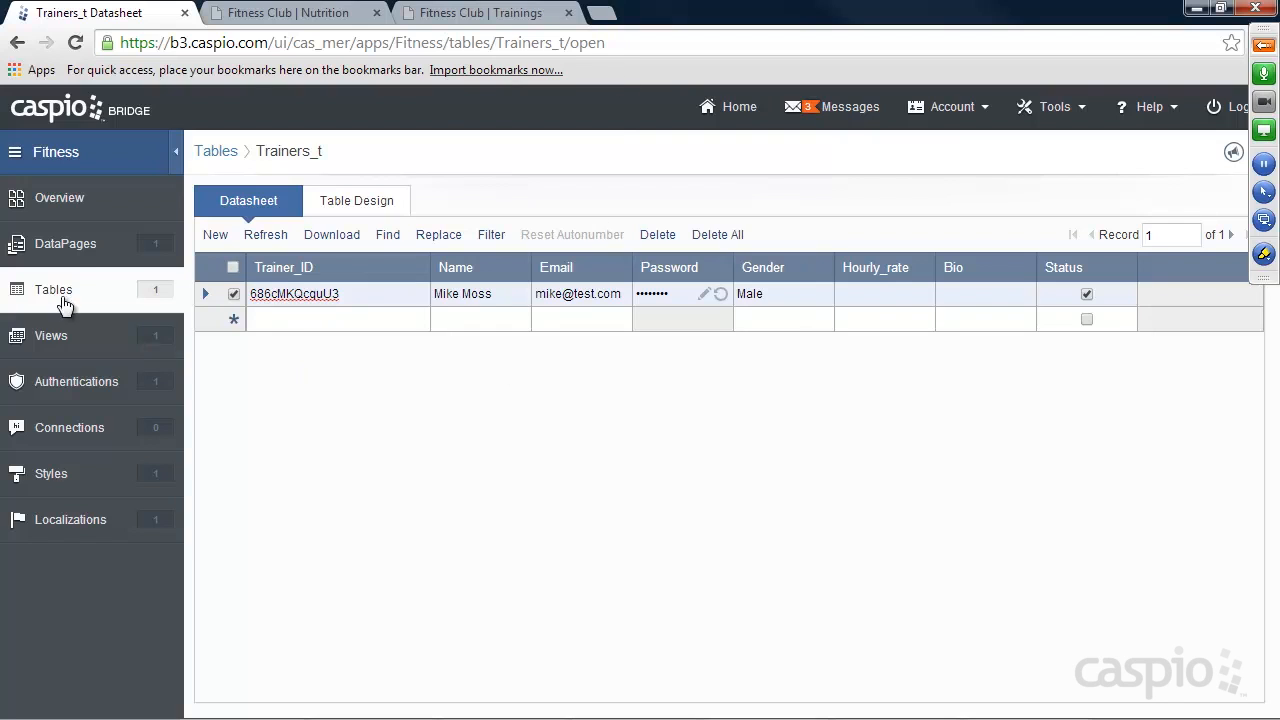
Start a new Single Record Update form DataPage in the Trainer Portal folder.
{"action": "left_click", "coordinate": [68, 245]}
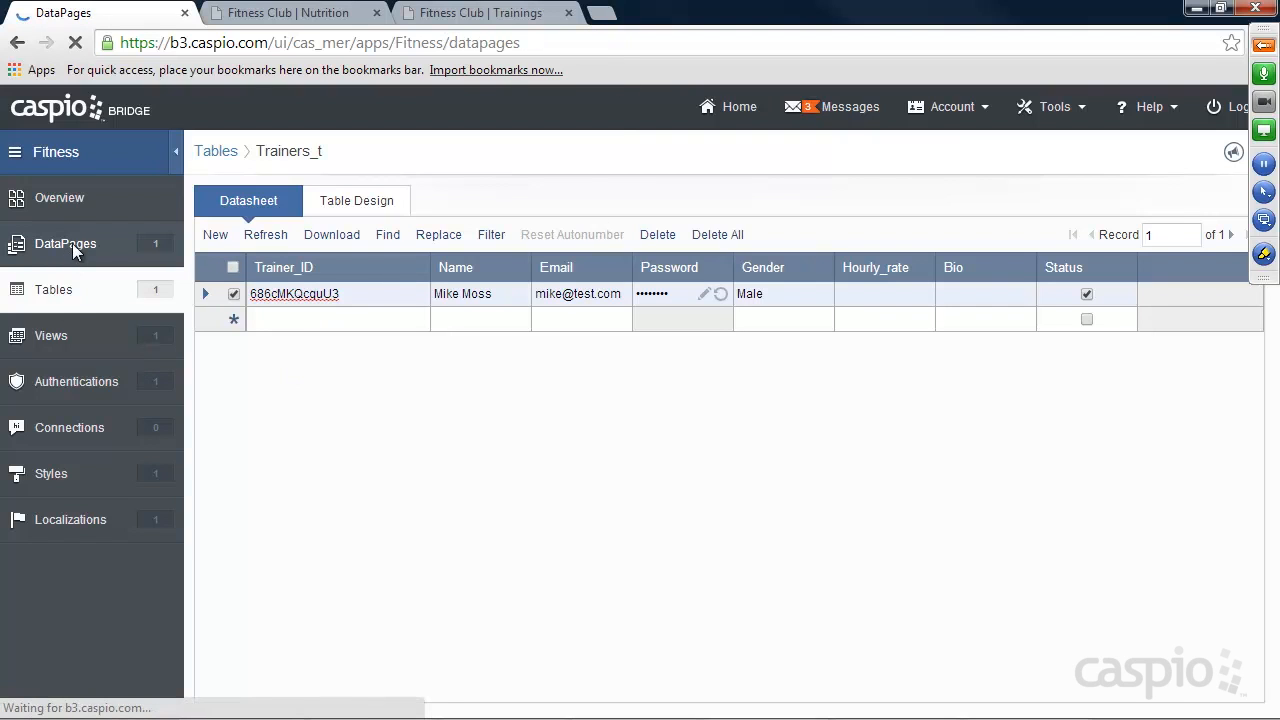
{"action": "mouse_move", "coordinate": [253, 265]}
{"action": "left_click", "coordinate": [243, 299]}
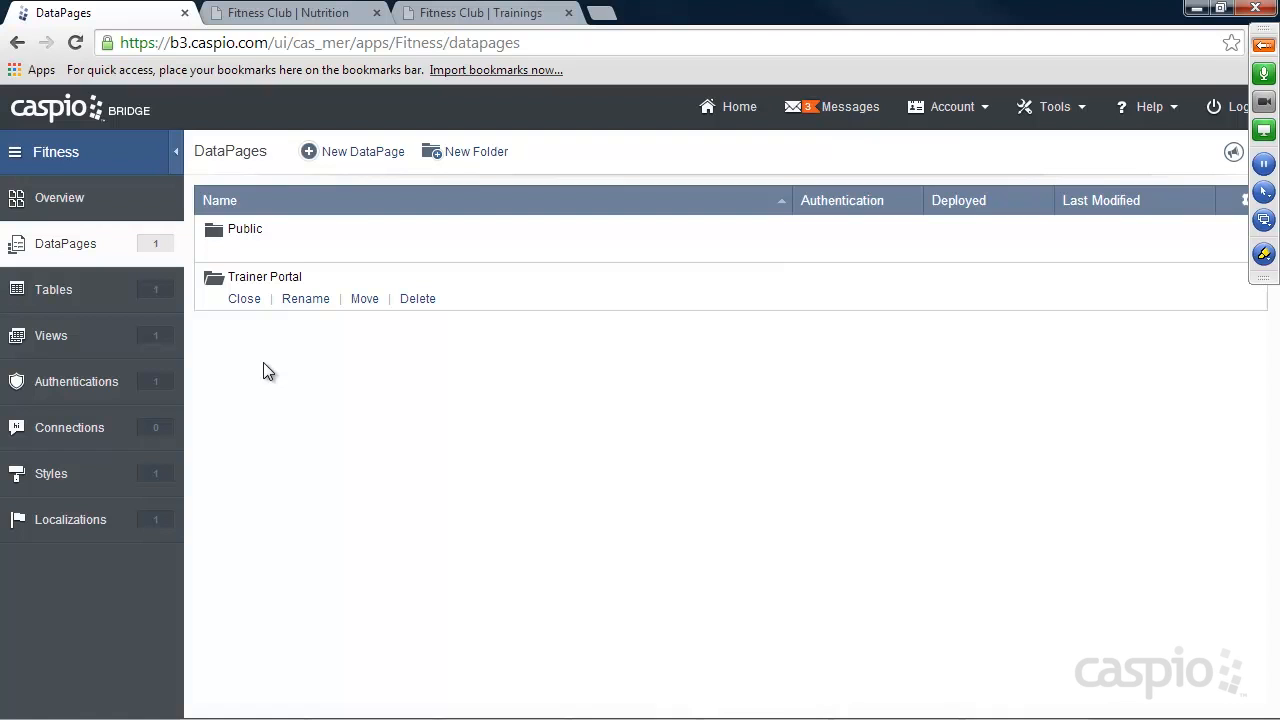
{"action": "left_click", "coordinate": [366, 153]}
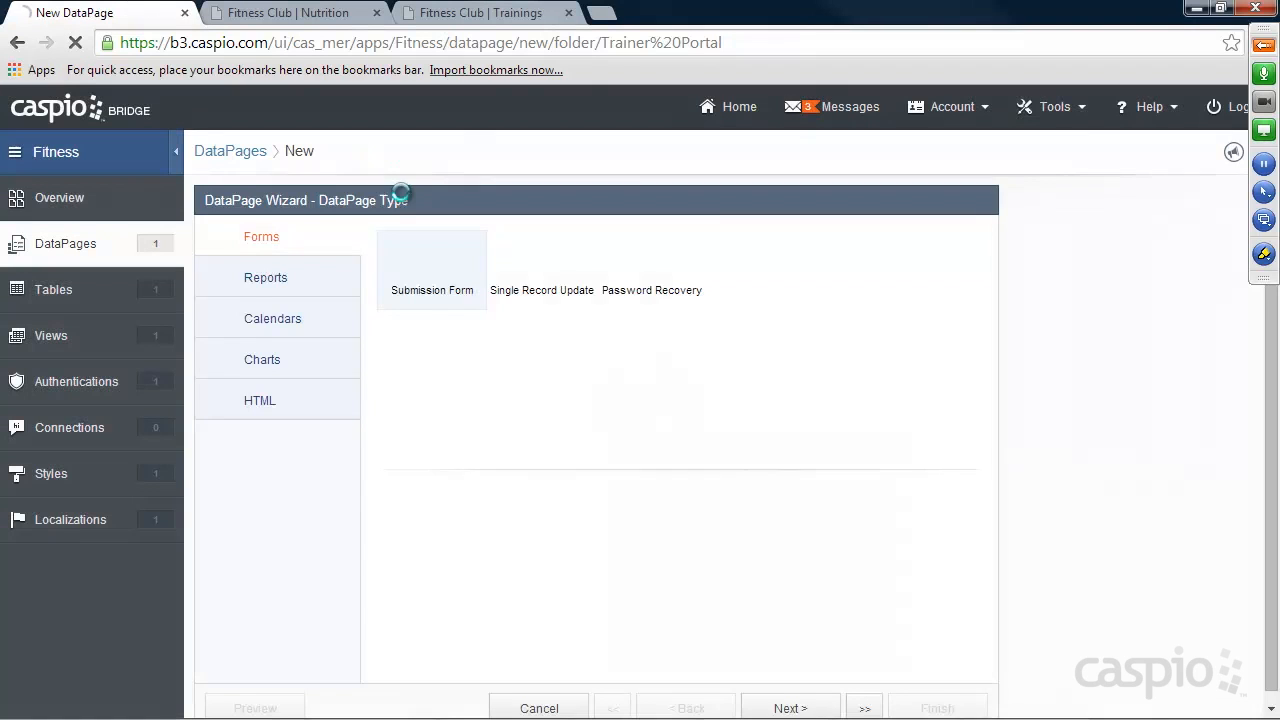
{"action": "left_click", "coordinate": [552, 268]}
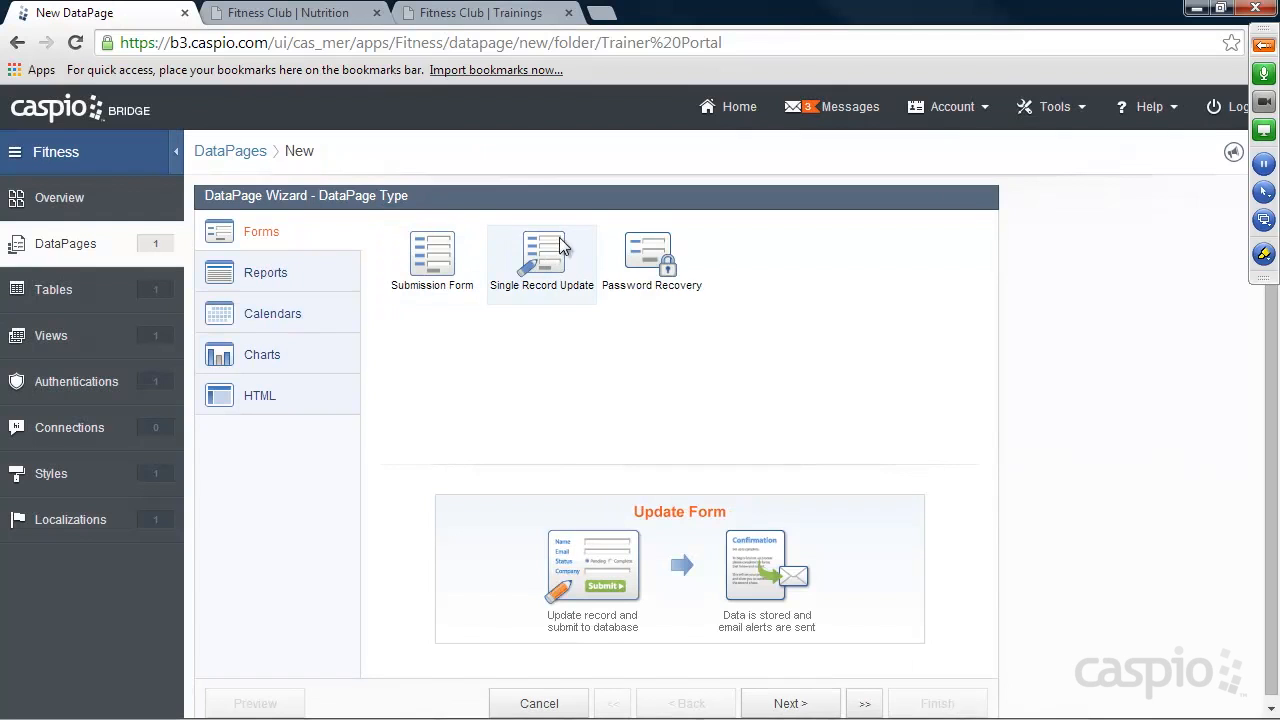
{"action": "left_click", "coordinate": [792, 703]}
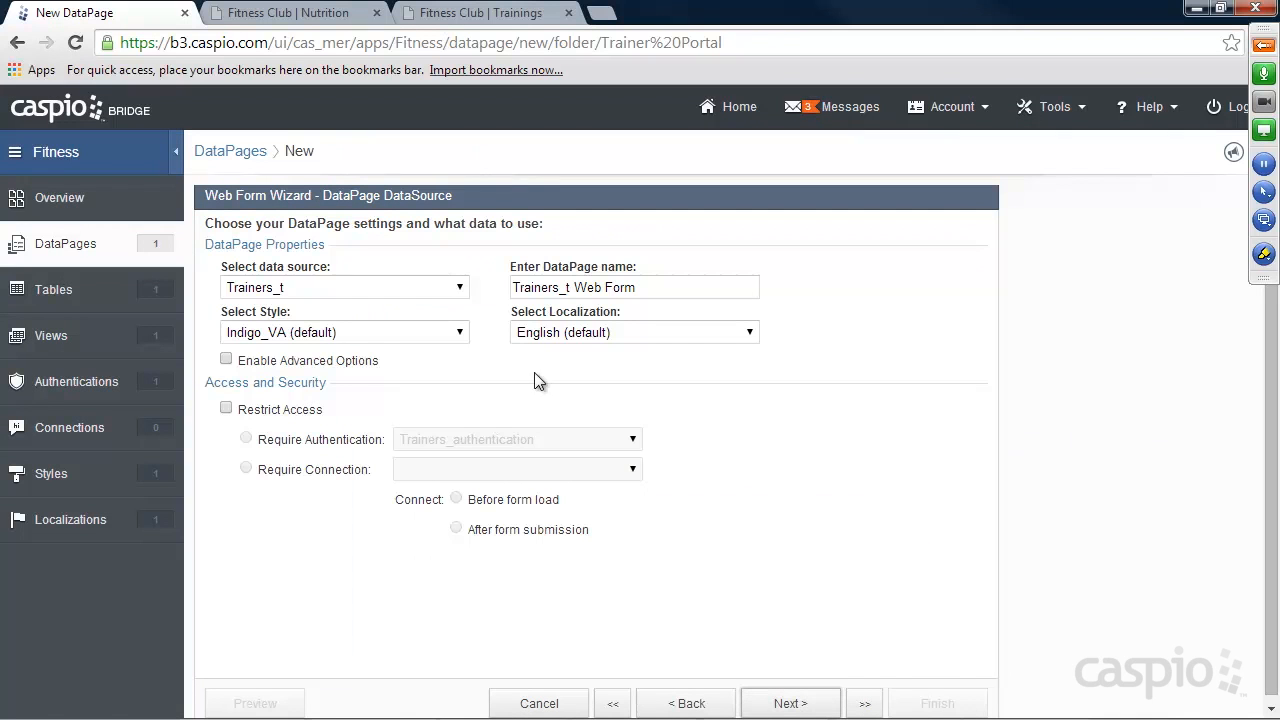
Name the DataPage Update Profile, apply the Aqua style, and restrict access with Trainers_authentication, keeping the default record identification.
{"action": "left_click", "coordinate": [318, 332]}
{"action": "left_click", "coordinate": [299, 369]}
{"action": "left_click_drag", "start_coordinate": [663, 287], "coordinate": [475, 291]}
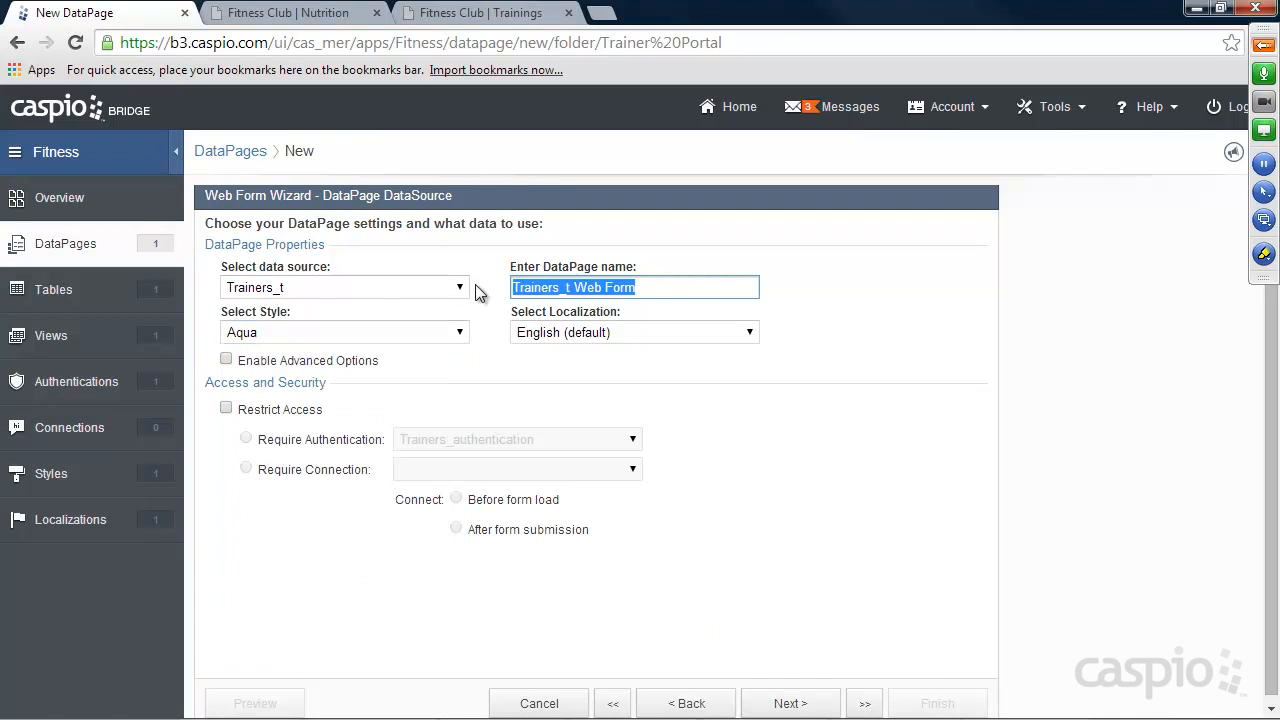
{"action": "type", "text": "Update Profile"}
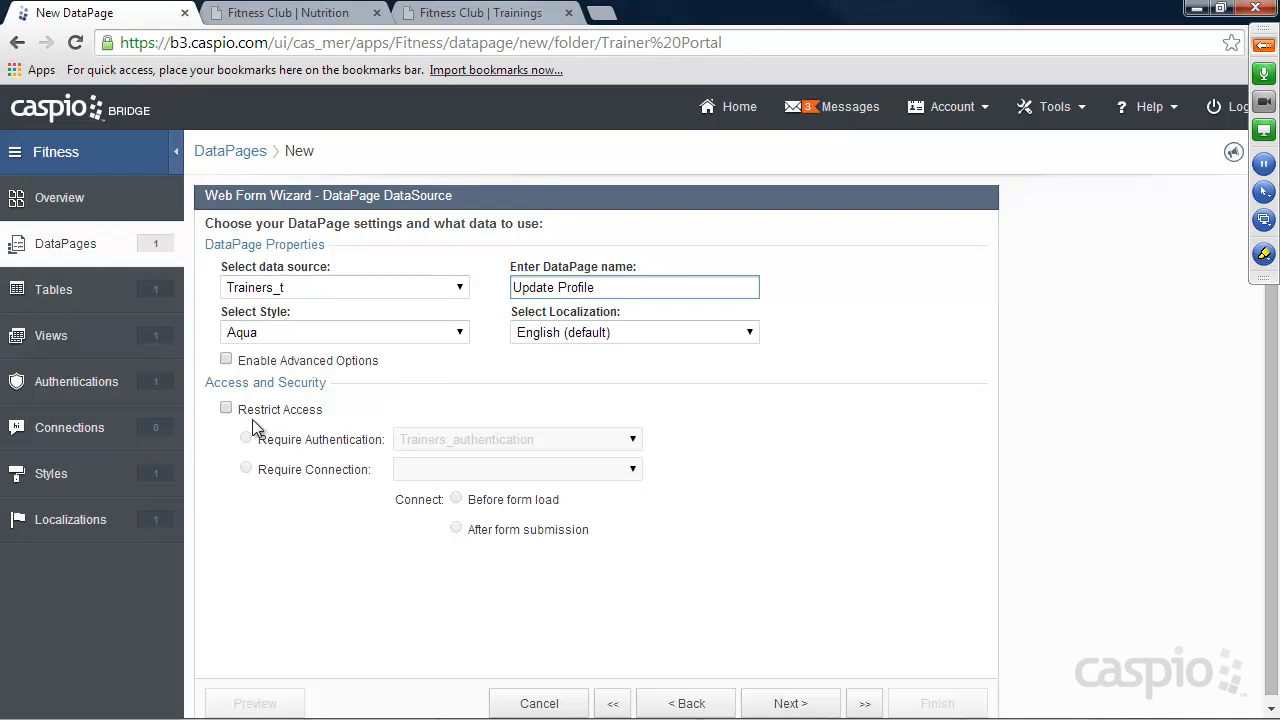
{"action": "left_click", "coordinate": [227, 409]}
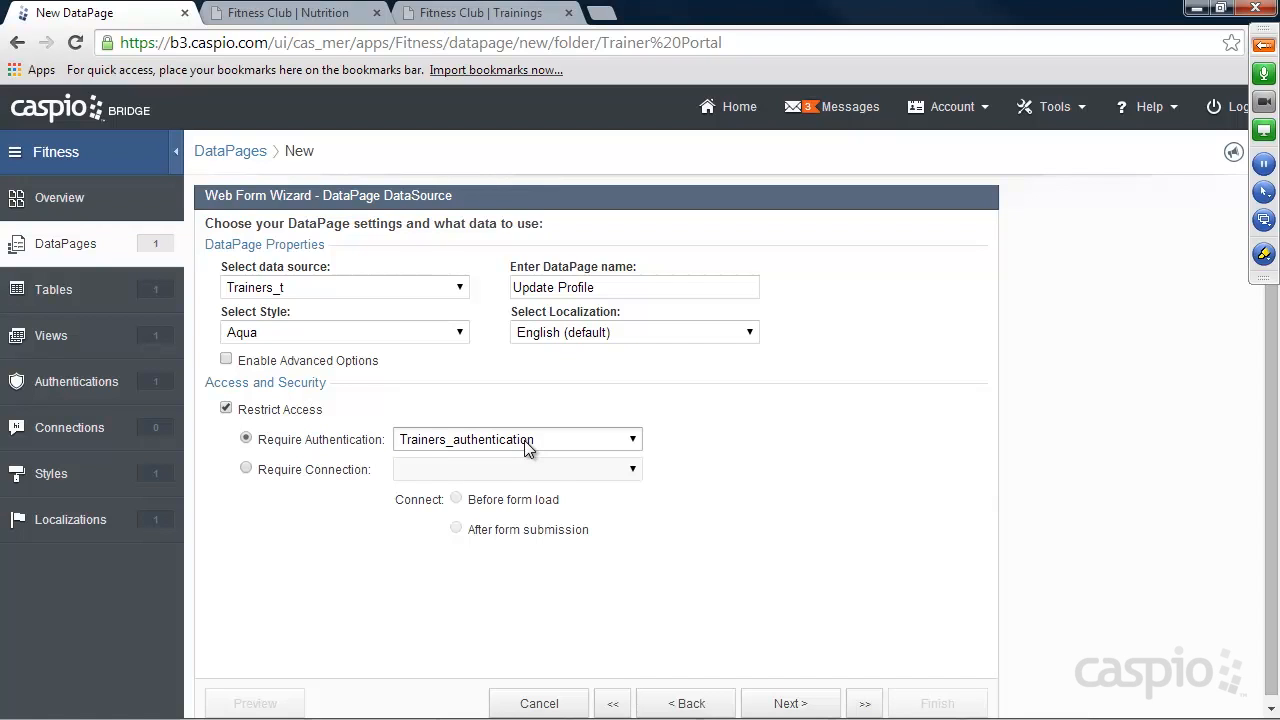
{"action": "left_click", "coordinate": [787, 703]}
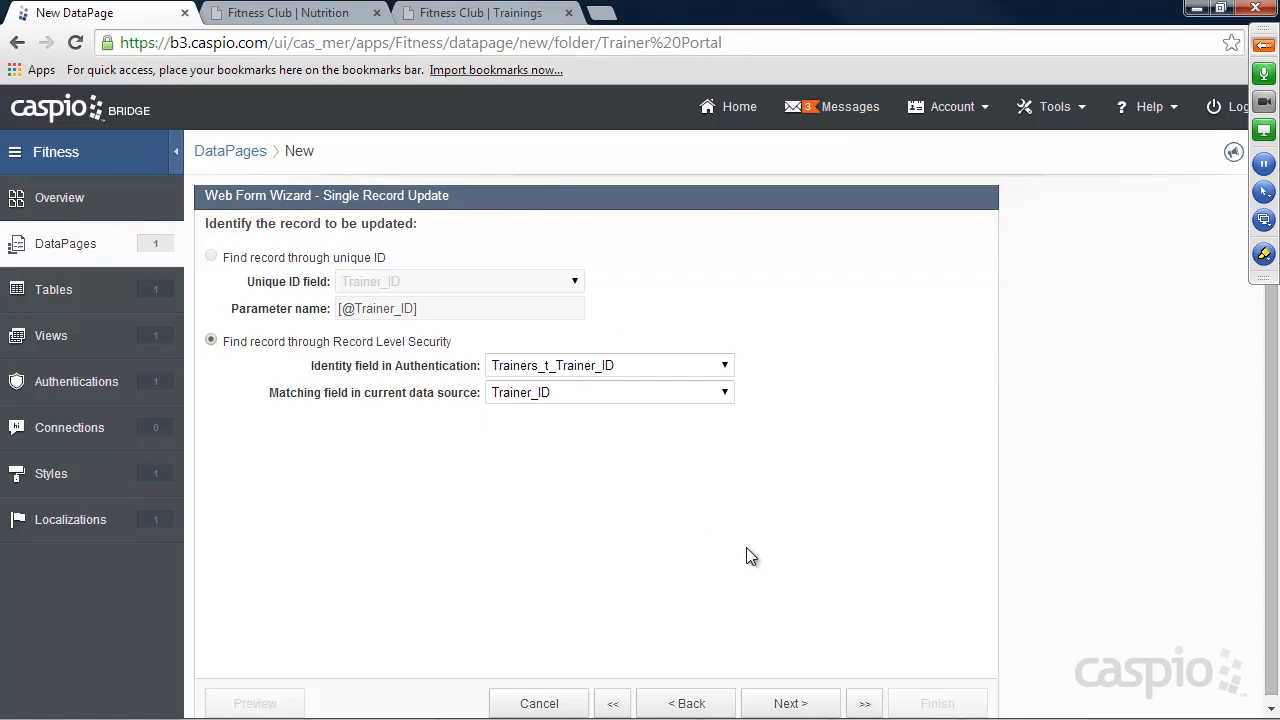
{"action": "left_click", "coordinate": [806, 705]}
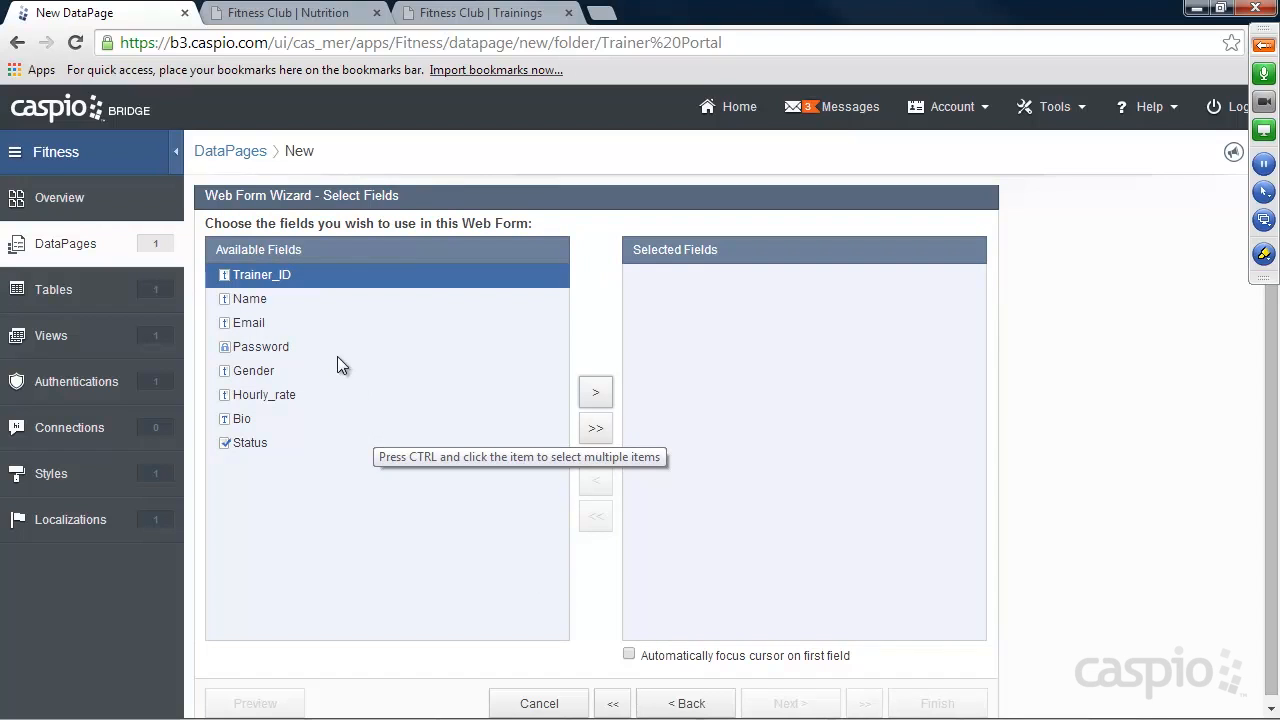
Add the Name, Email, Password, Gender, Hourly_rate and Bio fields to the web form, leaving out Trainer_ID and Status.
{"action": "left_click", "coordinate": [257, 298]}
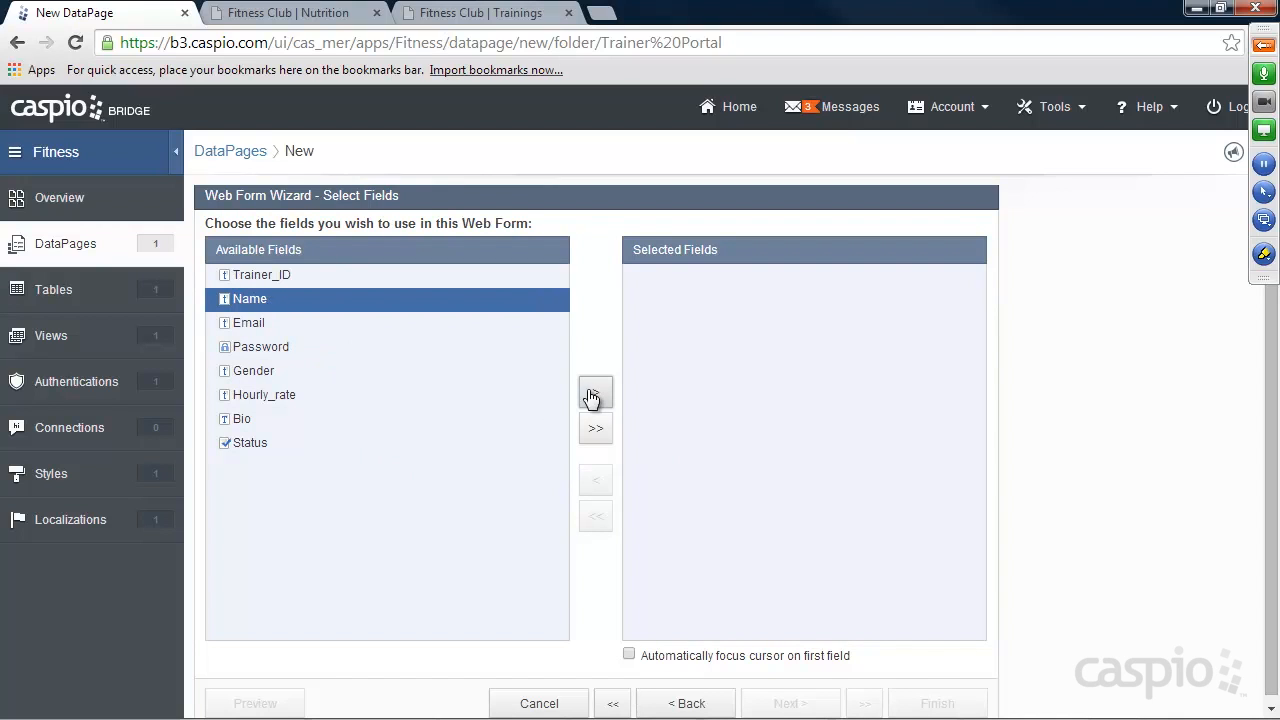
{"action": "left_click", "coordinate": [595, 393]}
{"action": "left_click", "coordinate": [595, 393]}
{"action": "left_click", "coordinate": [596, 395]}
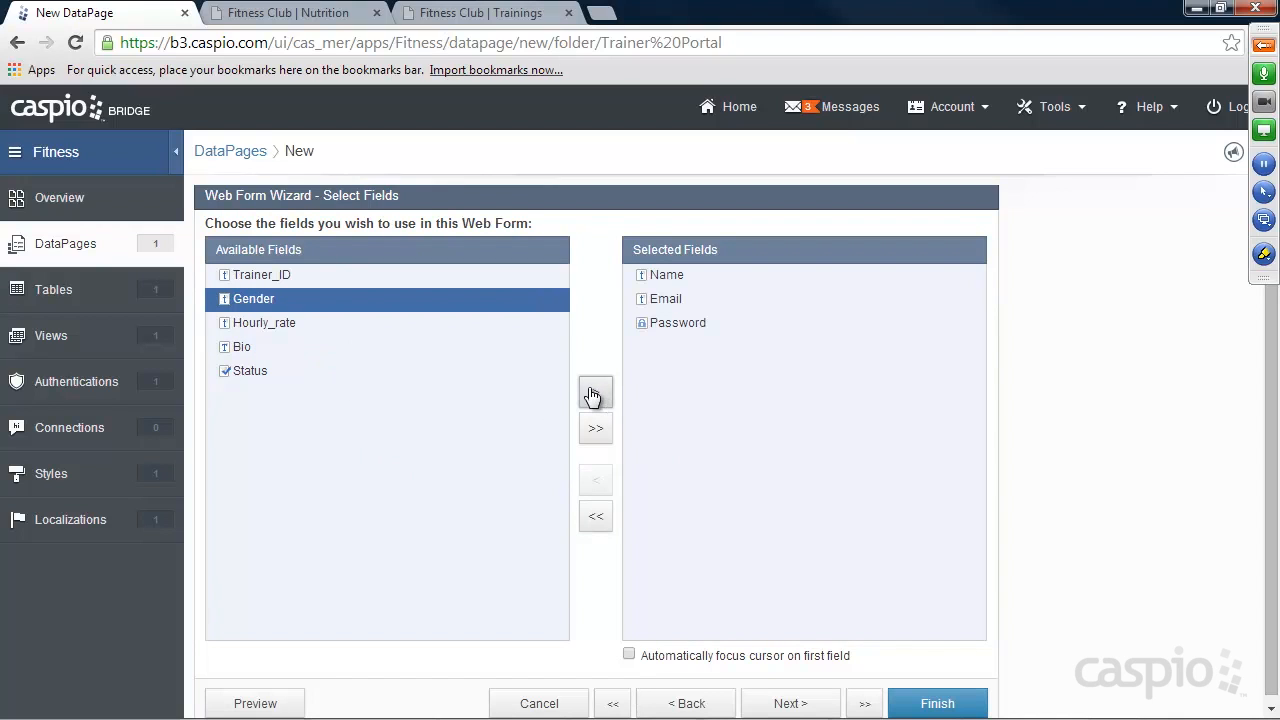
{"action": "left_click", "coordinate": [595, 394]}
{"action": "left_click", "coordinate": [595, 394]}
{"action": "left_click", "coordinate": [594, 395]}
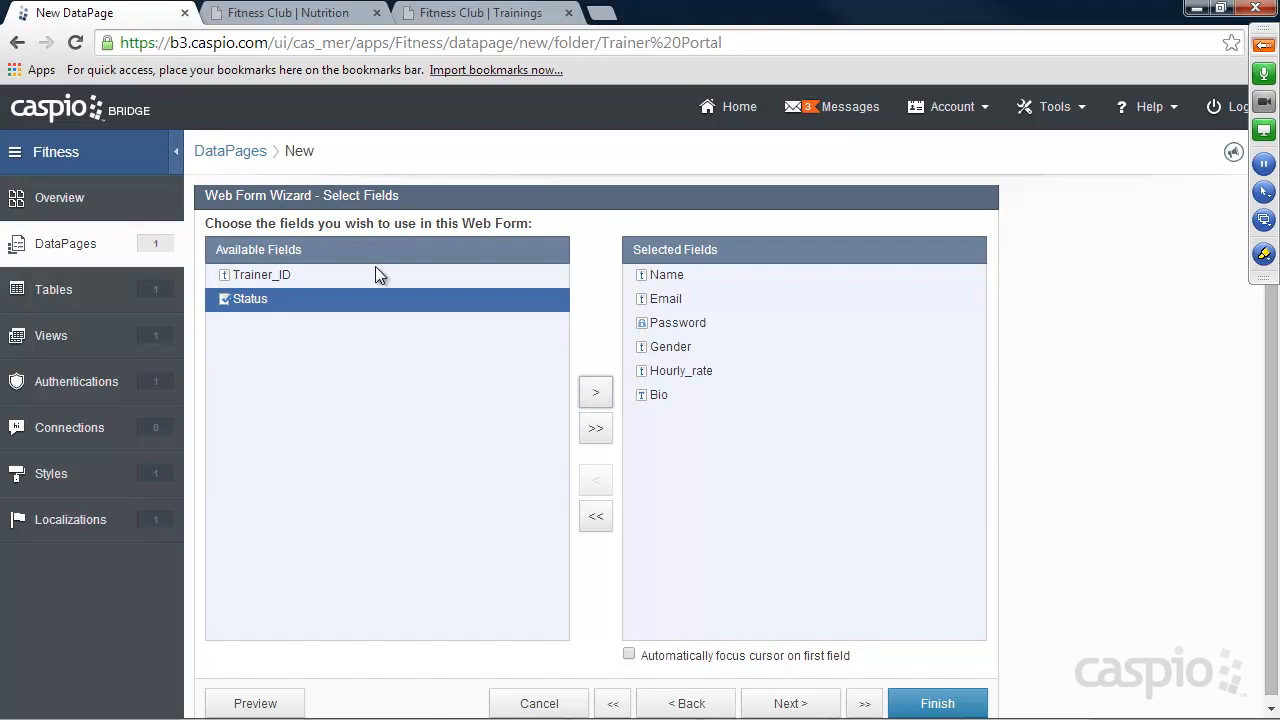
{"action": "left_click", "coordinate": [788, 702]}
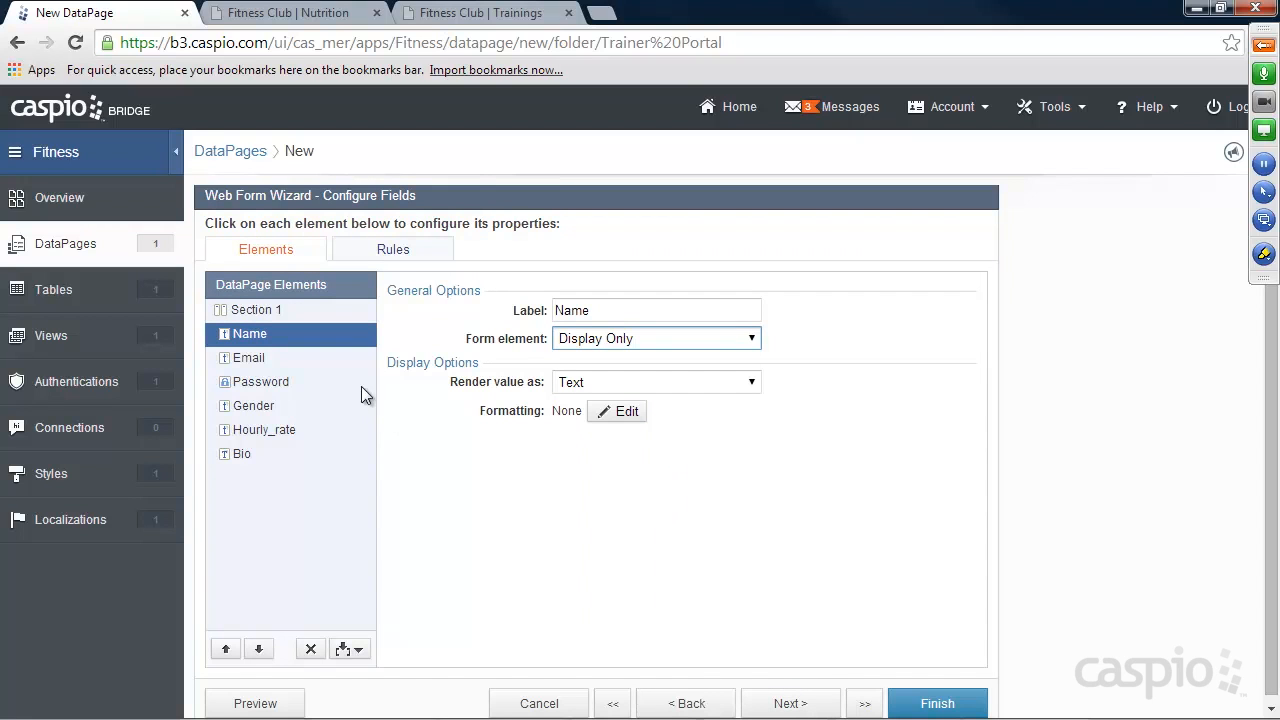
Set the Name and Email form elements to Text Field and make Name and Password required.
{"action": "left_click", "coordinate": [600, 345]}
{"action": "left_click", "coordinate": [604, 376]}
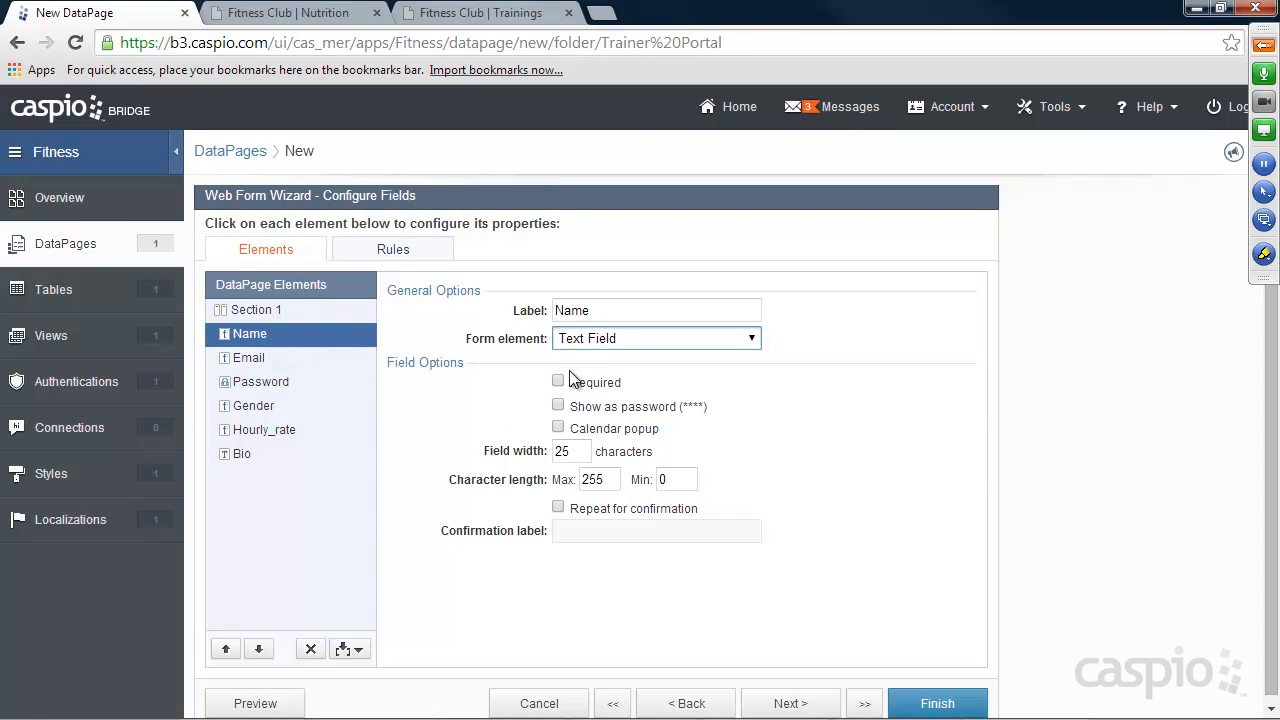
{"action": "left_click", "coordinate": [558, 381]}
{"action": "left_click", "coordinate": [274, 358]}
{"action": "left_click", "coordinate": [616, 344]}
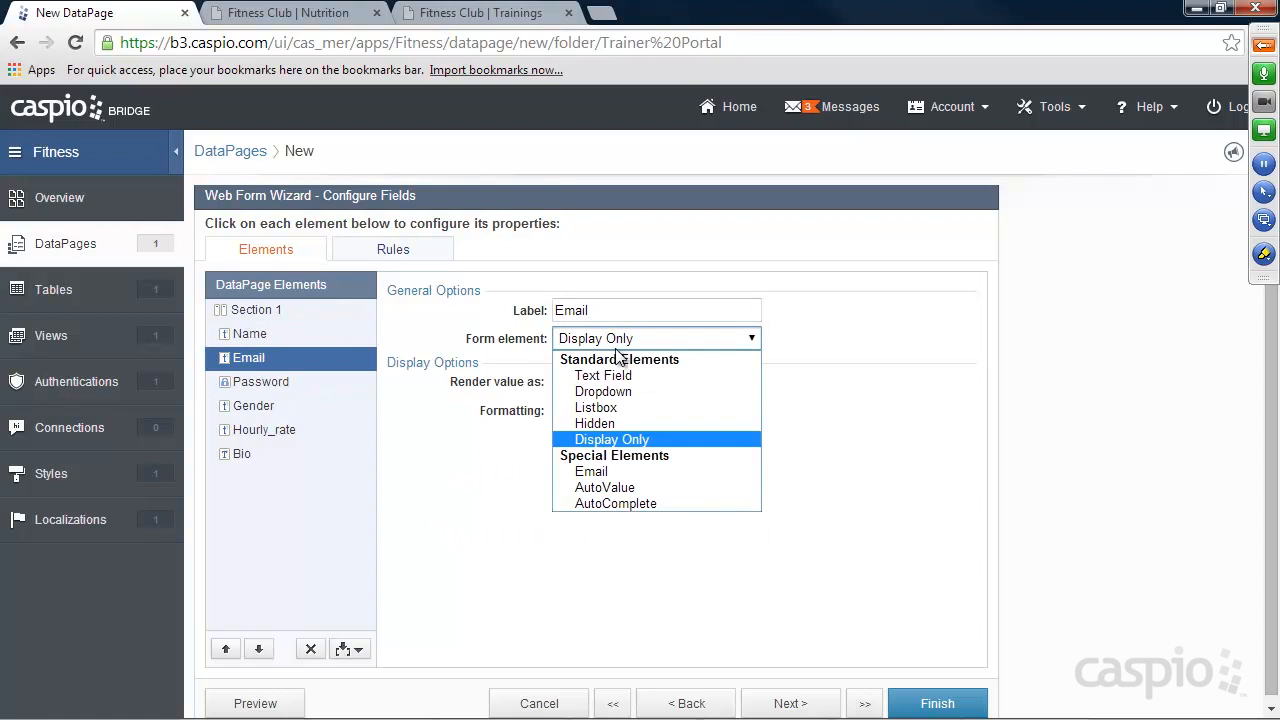
{"action": "left_click", "coordinate": [610, 375]}
{"action": "left_click", "coordinate": [254, 382]}
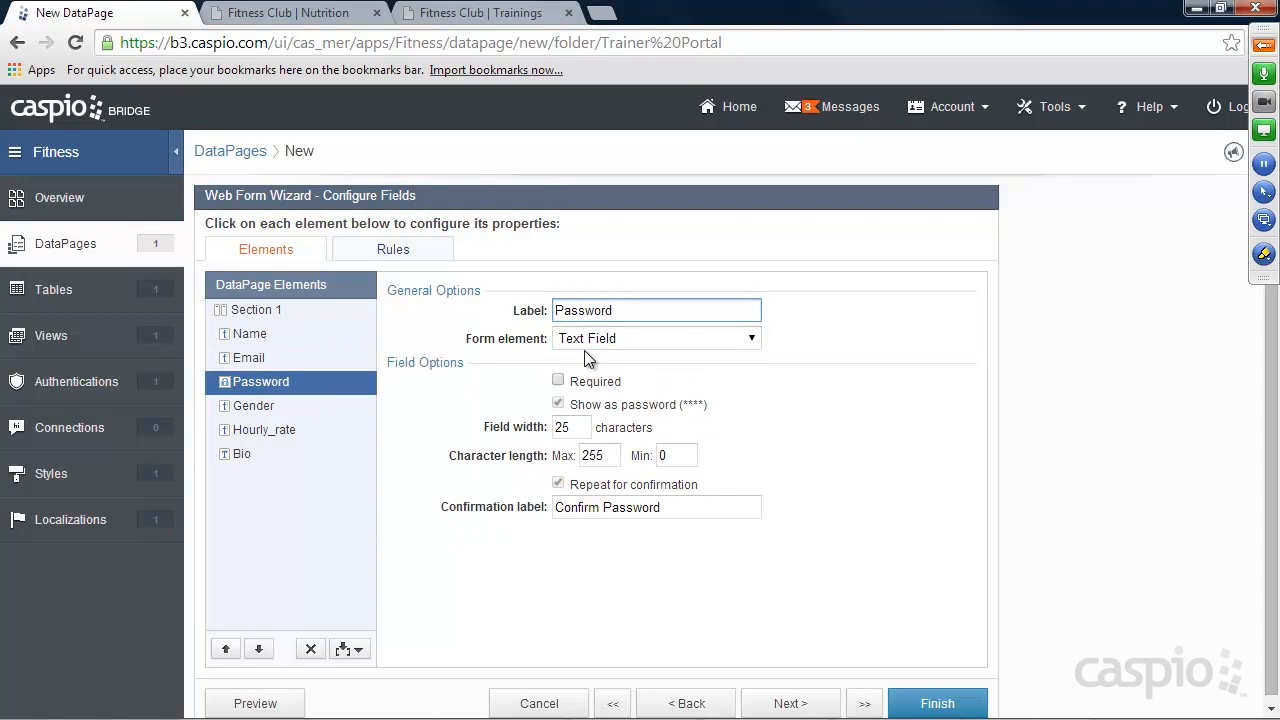
{"action": "left_click", "coordinate": [558, 381]}
Set the Gender element to Radio Buttons with the options Male and Female.
{"action": "left_click", "coordinate": [253, 406]}
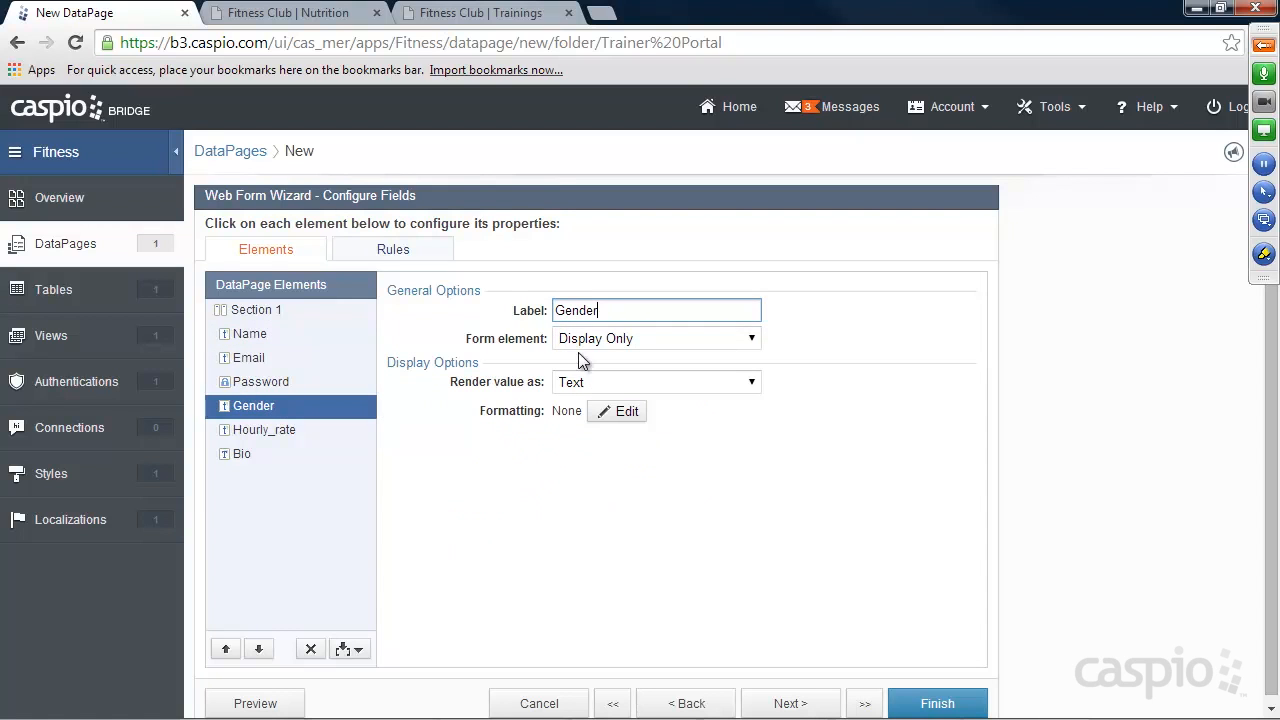
{"action": "left_click", "coordinate": [585, 342]}
{"action": "left_click", "coordinate": [610, 406]}
{"action": "left_click", "coordinate": [577, 456]}
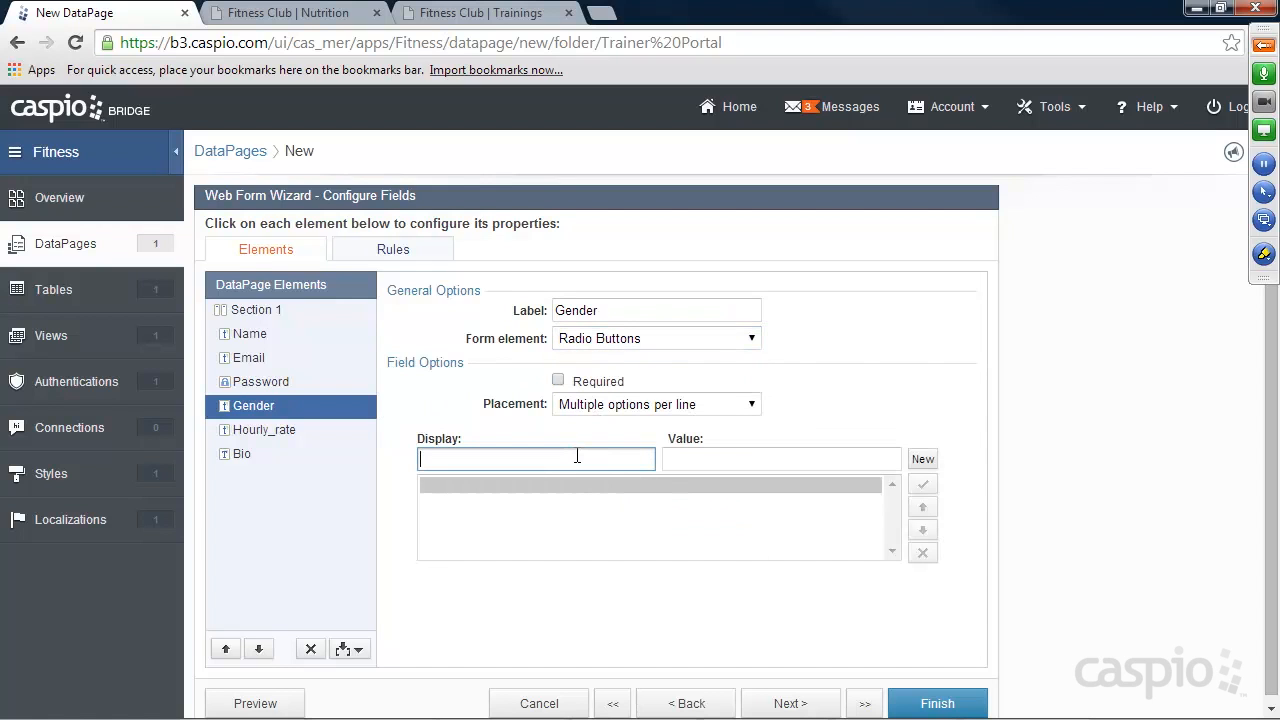
{"action": "type", "text": "Male"}
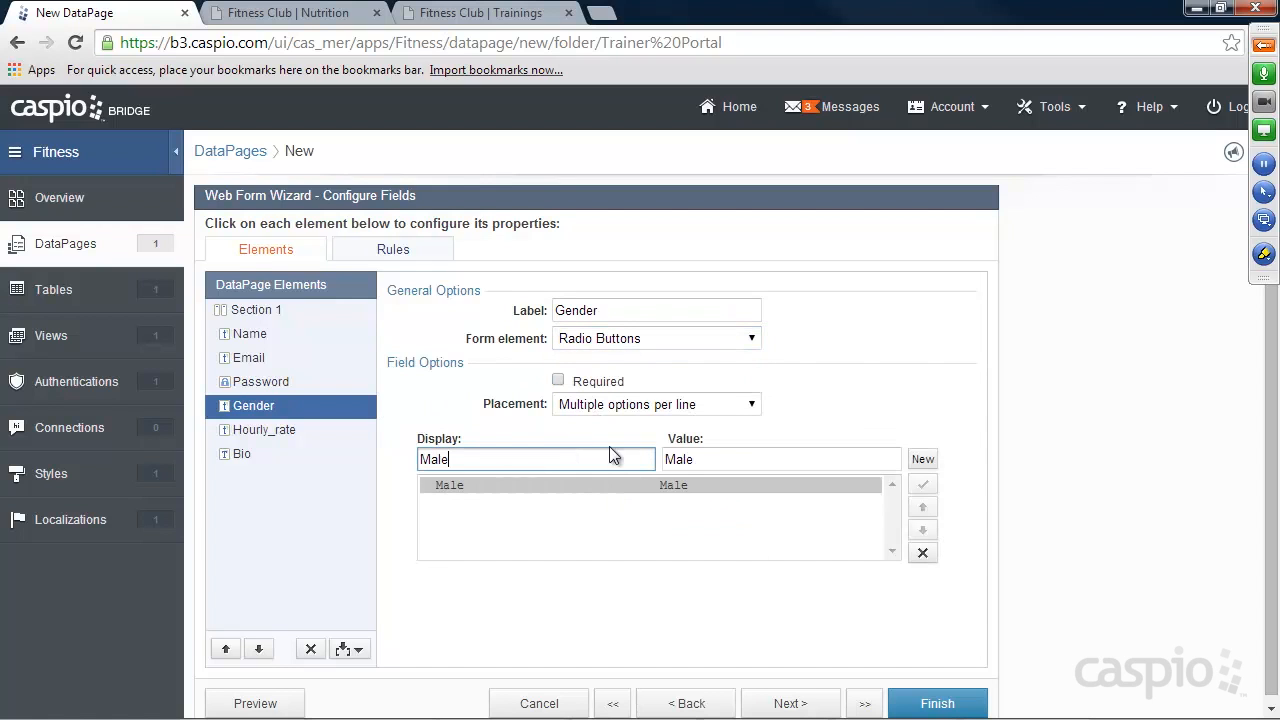
{"action": "left_click", "coordinate": [922, 459]}
{"action": "type", "text": "Female"}
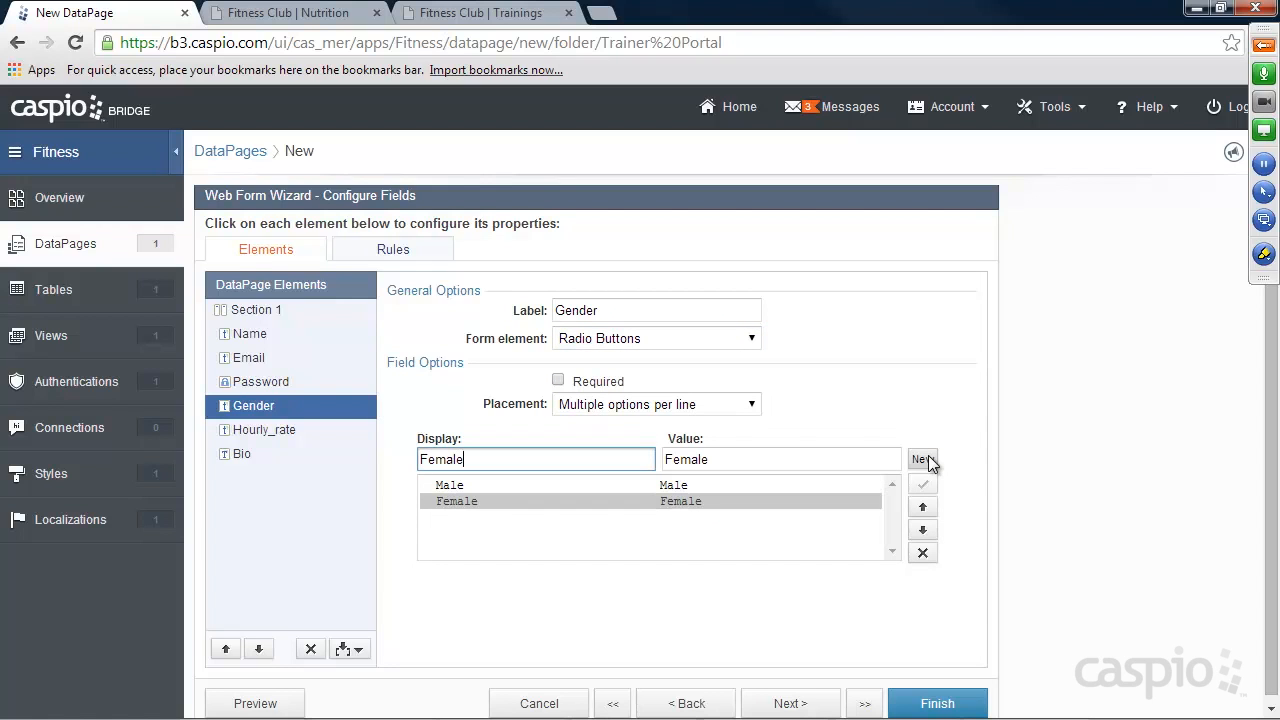
Set Hourly_rate to Text Field and Bio to Text Area, then finish the Update Profile DataPage.
{"action": "left_click", "coordinate": [252, 430]}
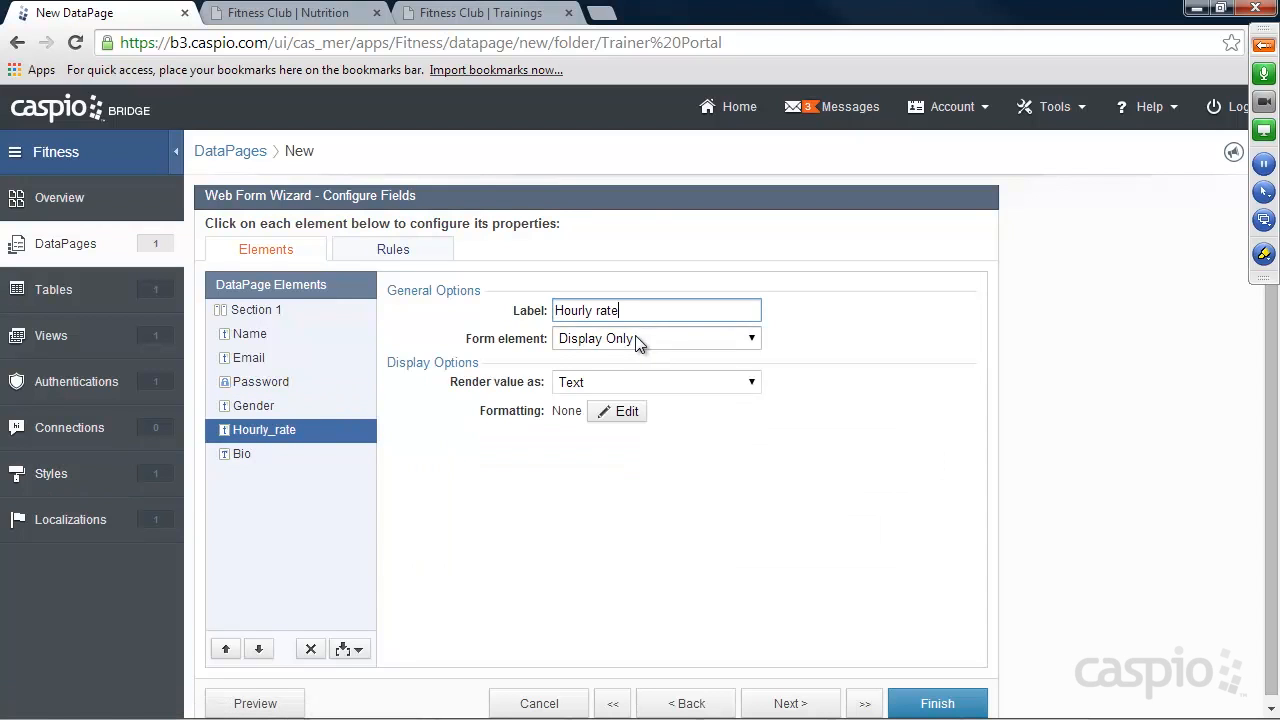
{"action": "left_click", "coordinate": [638, 339]}
{"action": "left_click", "coordinate": [619, 372]}
{"action": "left_click", "coordinate": [271, 454]}
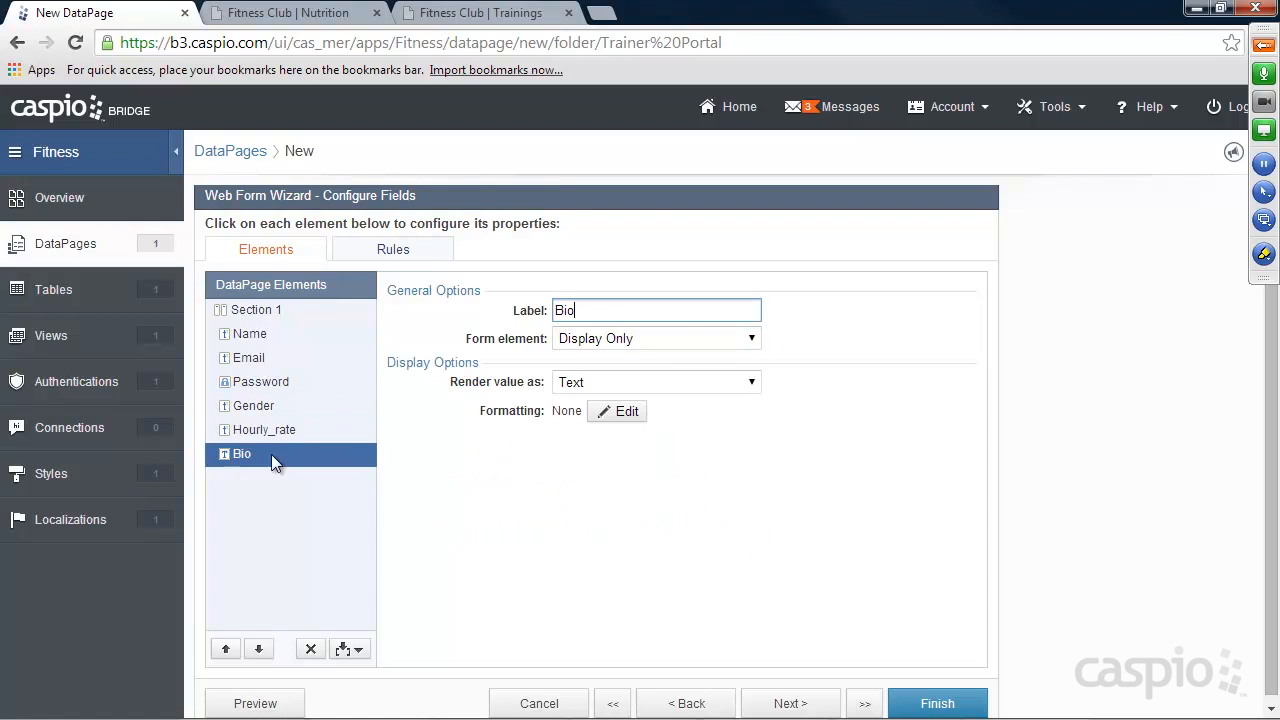
{"action": "left_click", "coordinate": [632, 340]}
{"action": "left_click", "coordinate": [630, 393]}
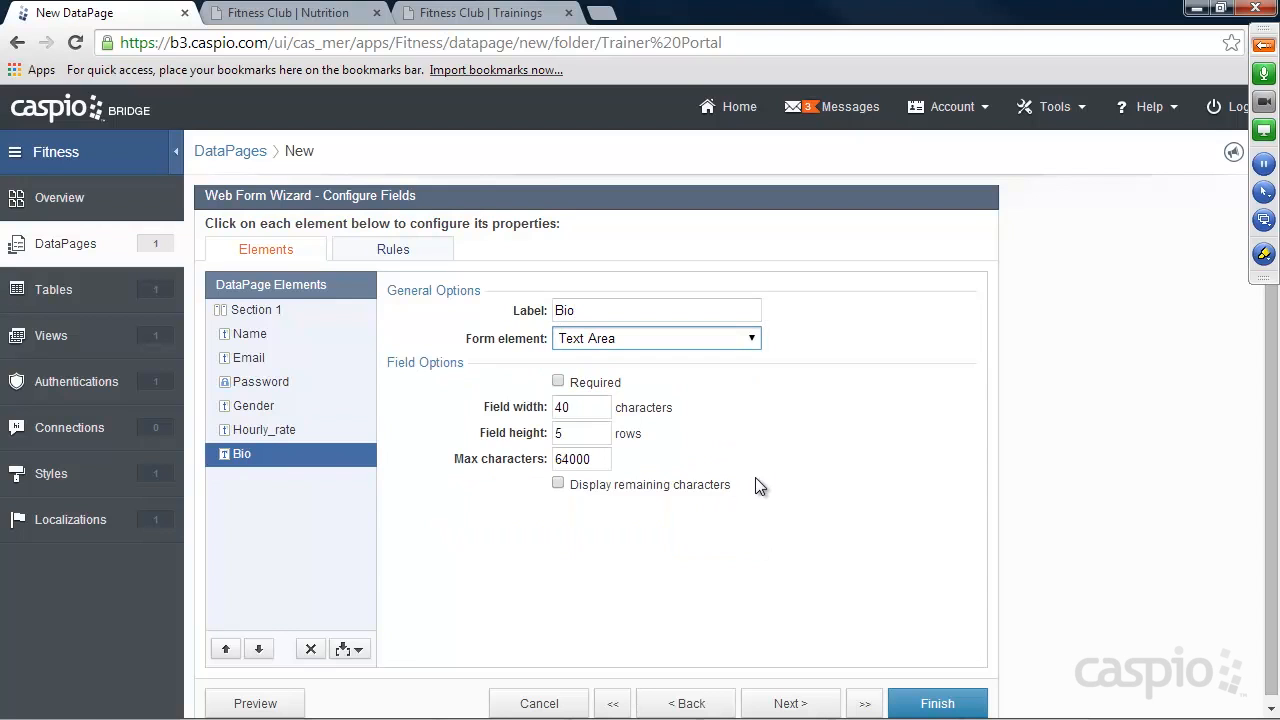
{"action": "left_click", "coordinate": [945, 705]}
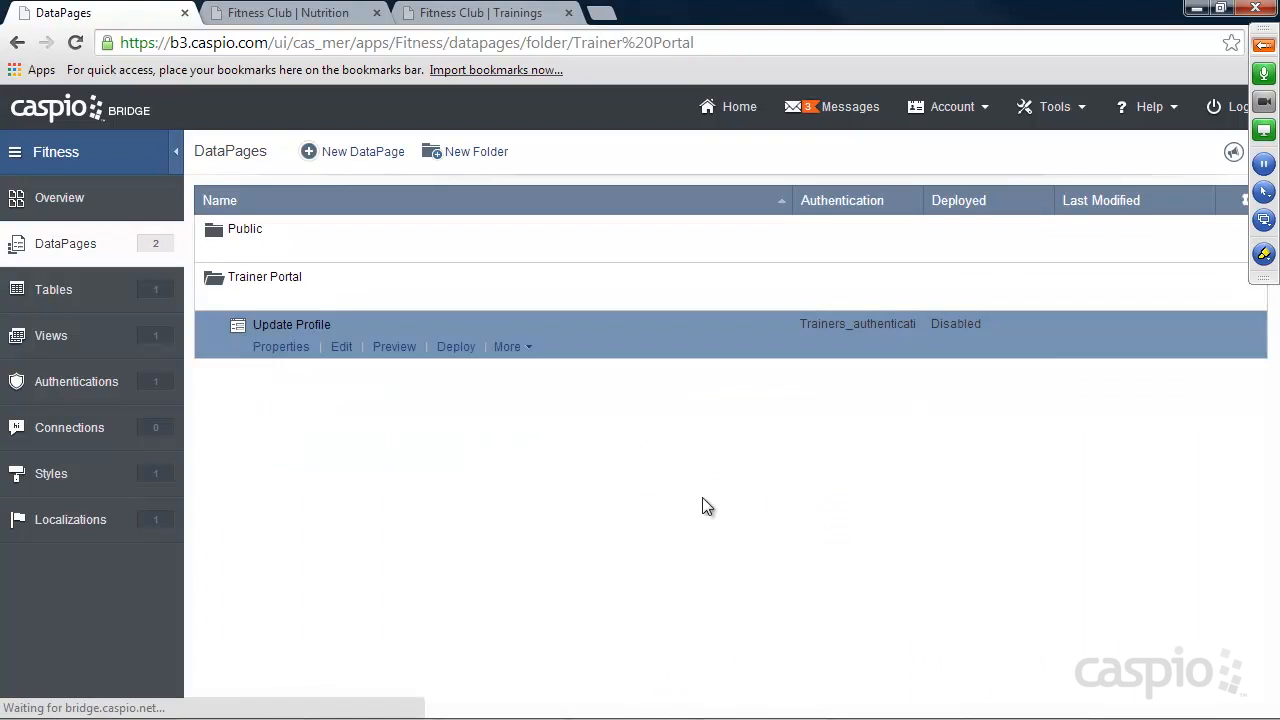
Enable deployment of the Update Profile DataPage and copy its embed code.
{"action": "left_click", "coordinate": [456, 346]}
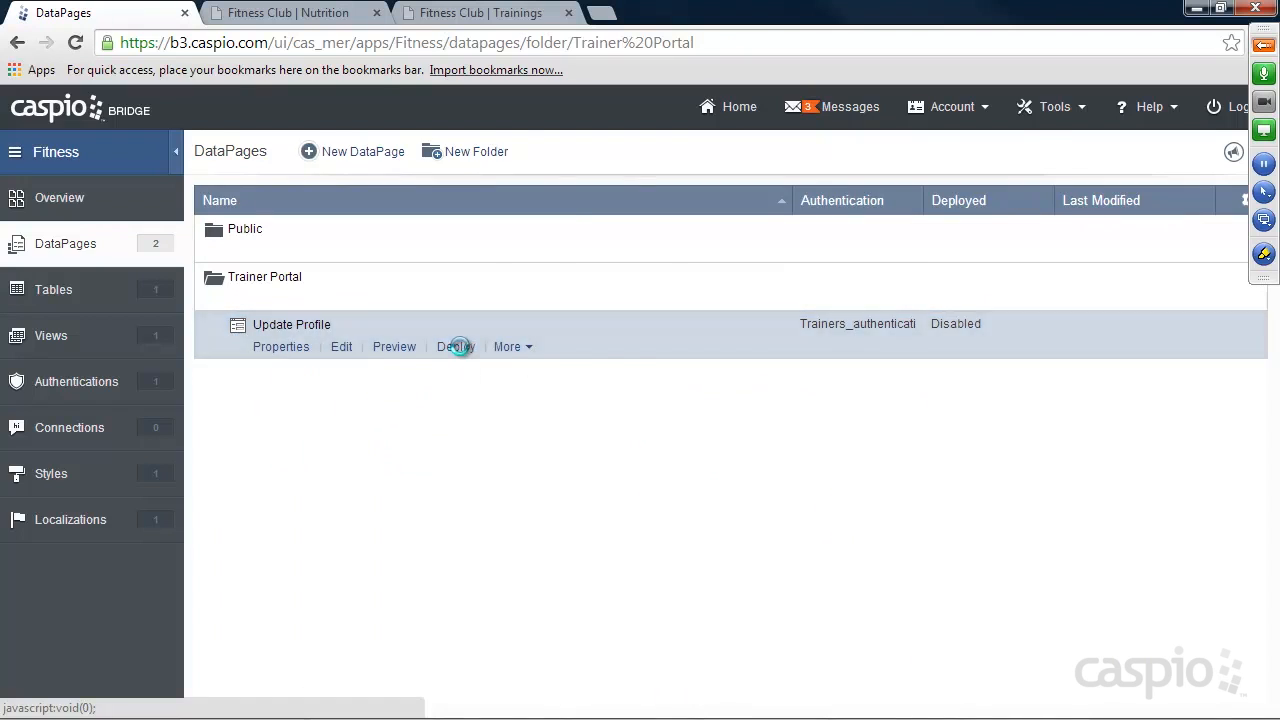
{"action": "left_click", "coordinate": [541, 189]}
{"action": "left_click", "coordinate": [637, 475]}
{"action": "right_click", "coordinate": [637, 475]}
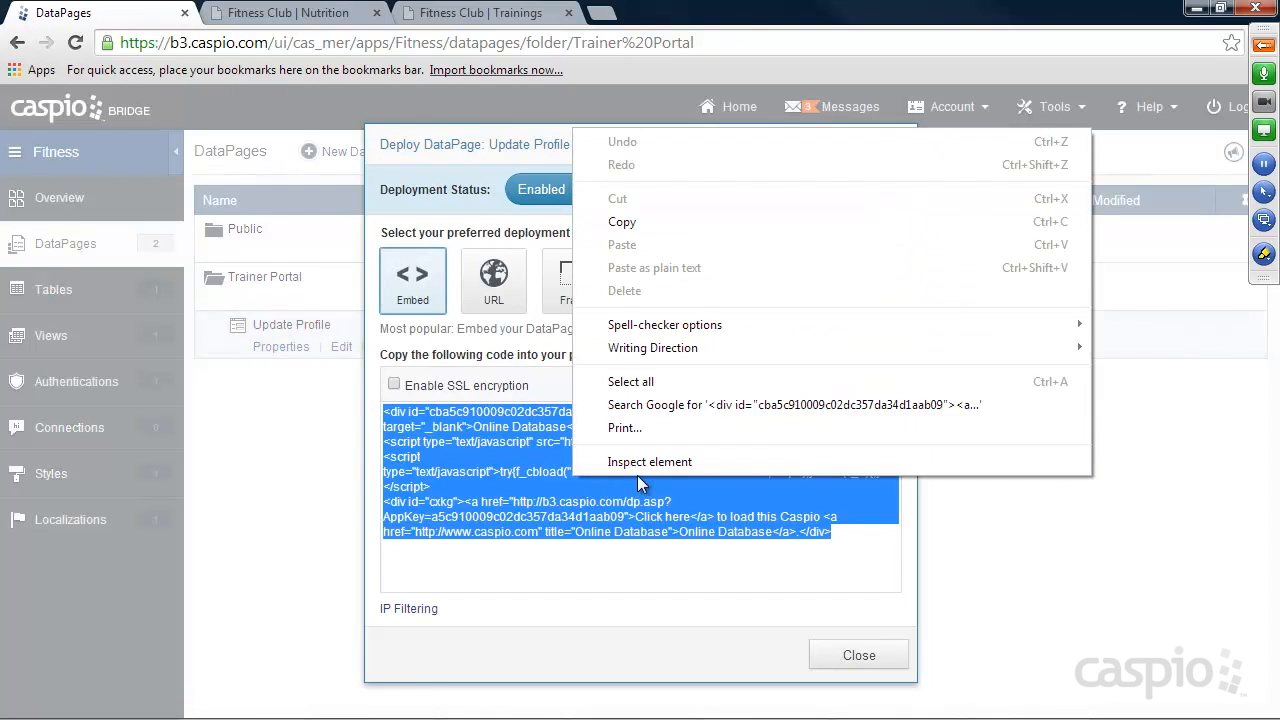
{"action": "left_click", "coordinate": [635, 224]}
{"action": "left_click", "coordinate": [857, 655]}
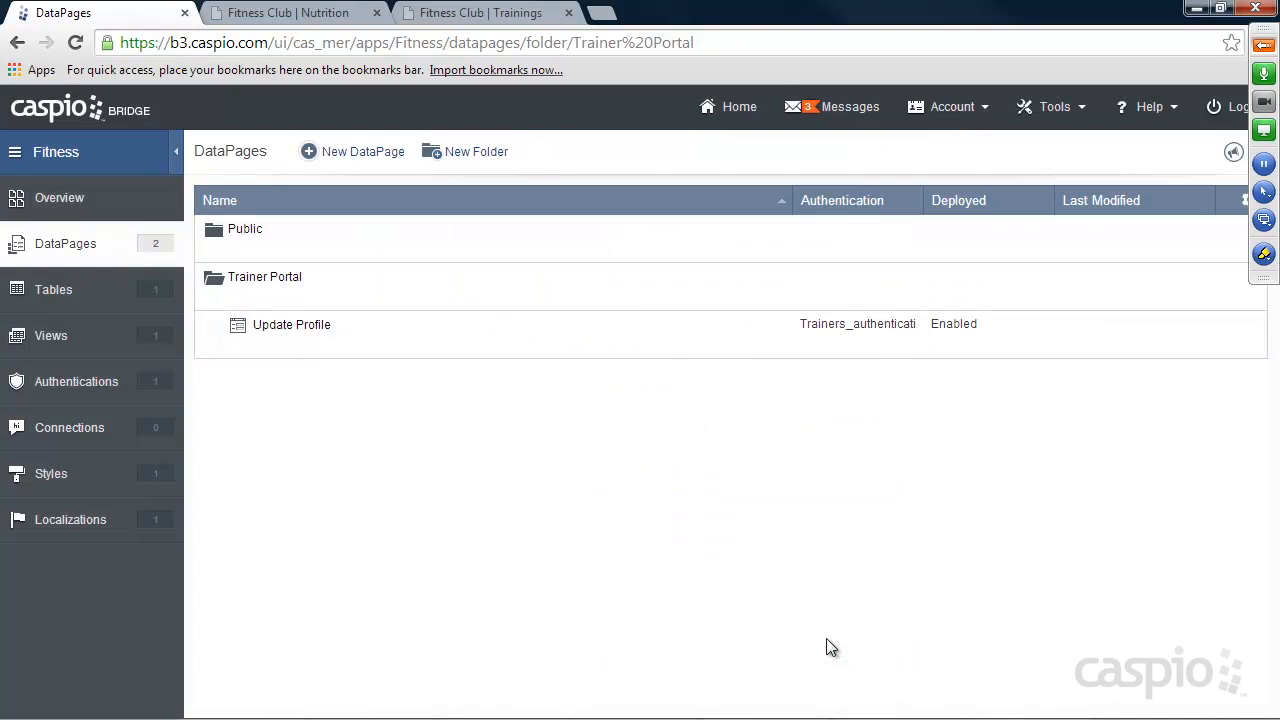
Switch to the Fitness Club website and open its Login page to identify the HTML file behind it.
{"action": "left_click", "coordinate": [480, 13]}
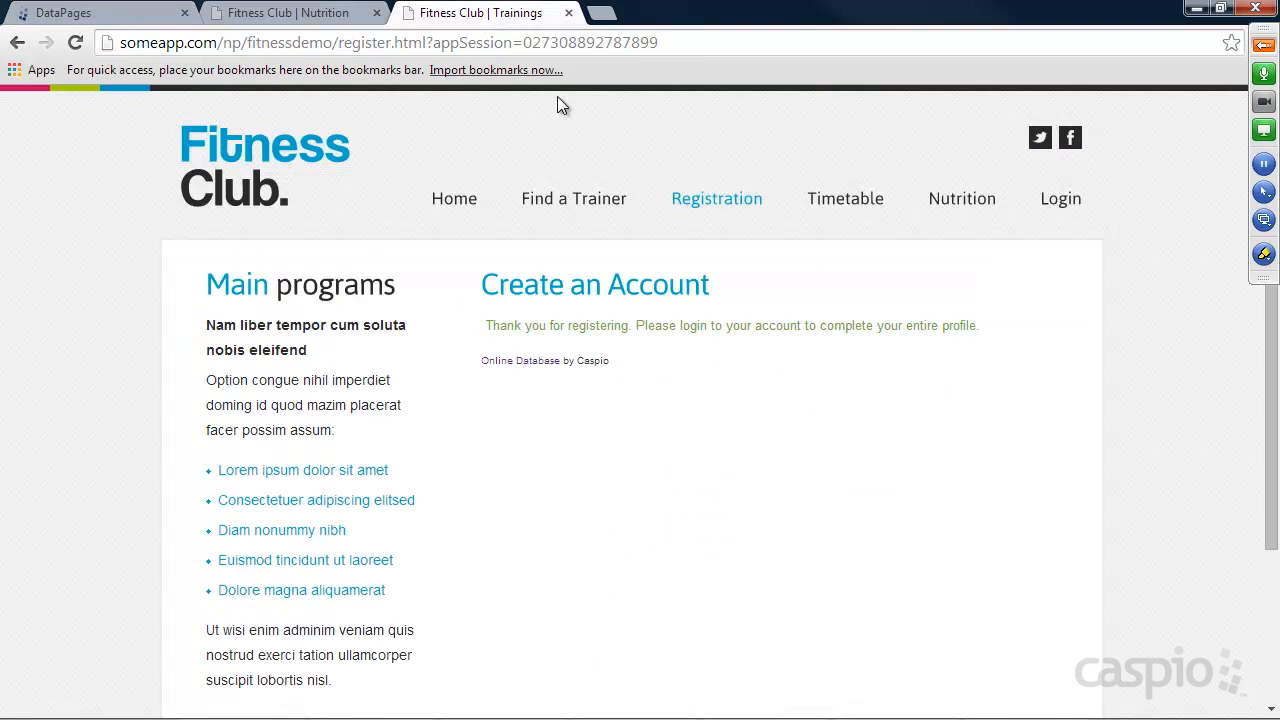
{"action": "left_click", "coordinate": [1080, 207]}
{"action": "left_click", "coordinate": [1064, 205]}
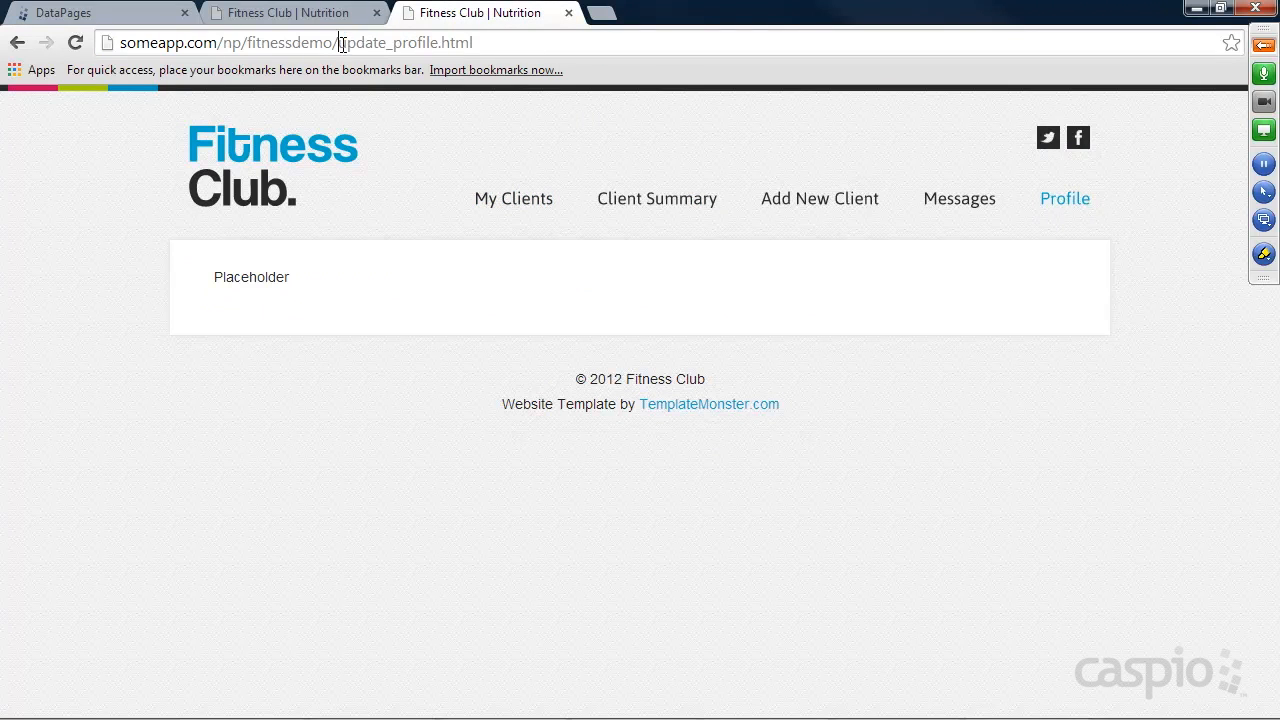
{"action": "left_click_drag", "start_coordinate": [338, 44], "coordinate": [505, 44]}
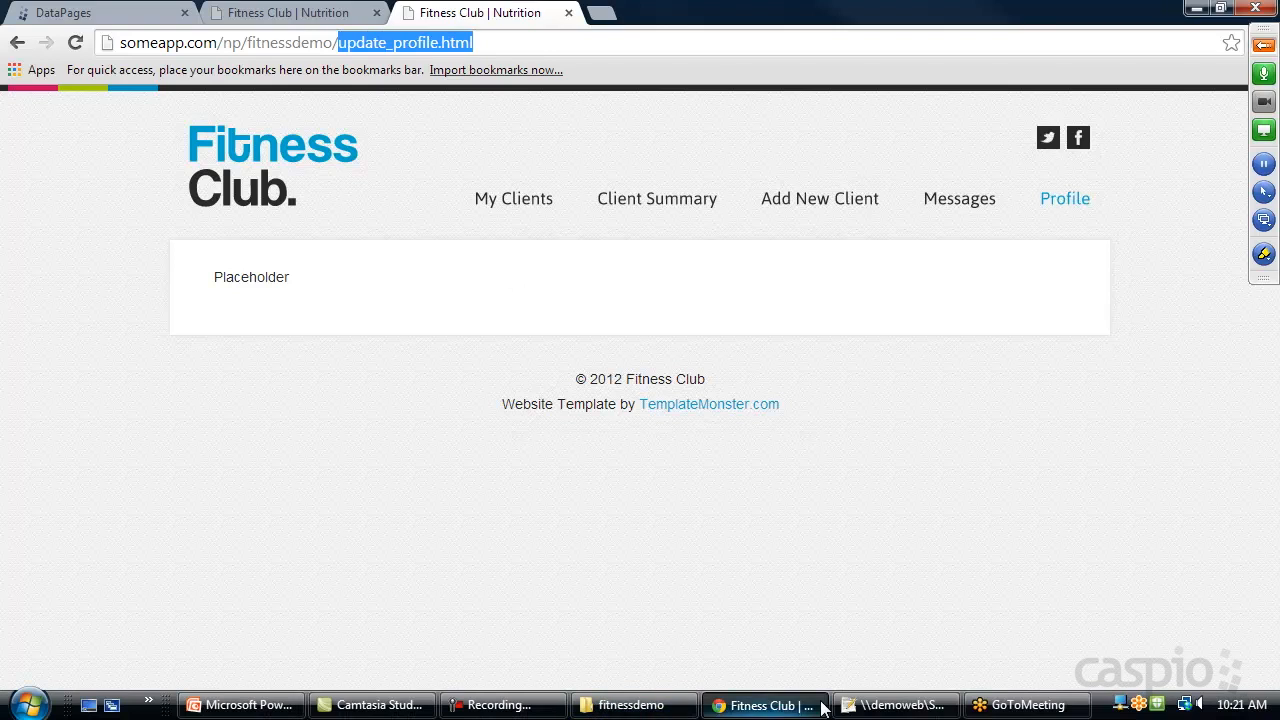
In Notepad++, replace the Placeholder text in update_profile.html with the copied Update Profile embed code and save the file.
{"action": "left_click", "coordinate": [895, 705]}
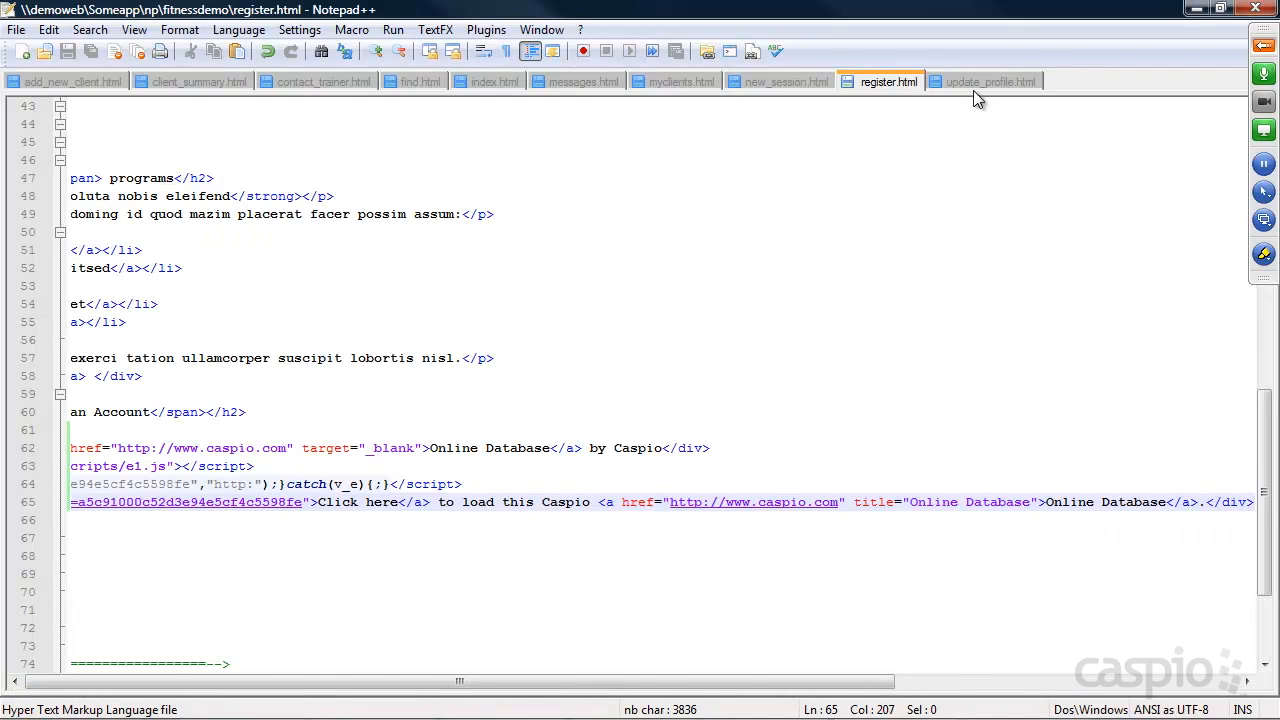
{"action": "left_click", "coordinate": [975, 90]}
{"action": "left_click_drag", "start_coordinate": [182, 376], "coordinate": [68, 376]}
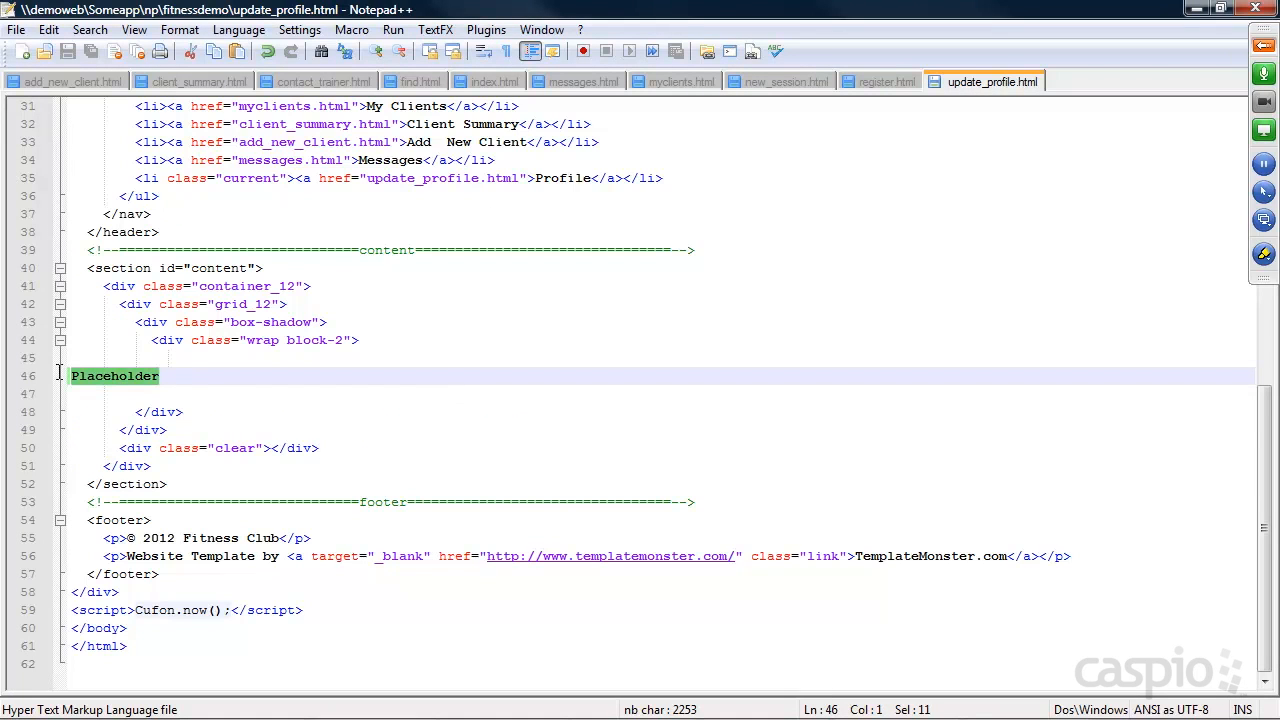
{"action": "key", "text": "ctrl+v"}
{"action": "key", "text": "ctrl+s"}
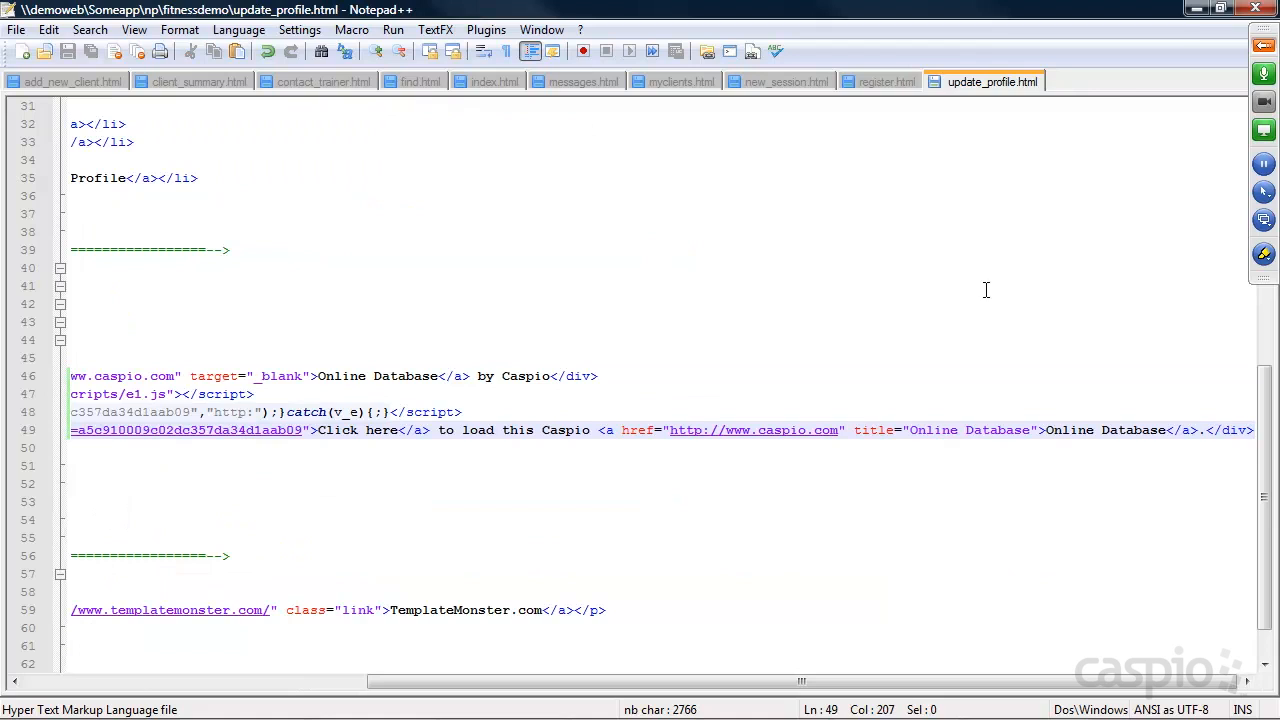
Reload the website's Profile page in the browser and try to log in with the trainer's email and password.
{"action": "left_click", "coordinate": [1196, 8]}
{"action": "left_click", "coordinate": [75, 43]}
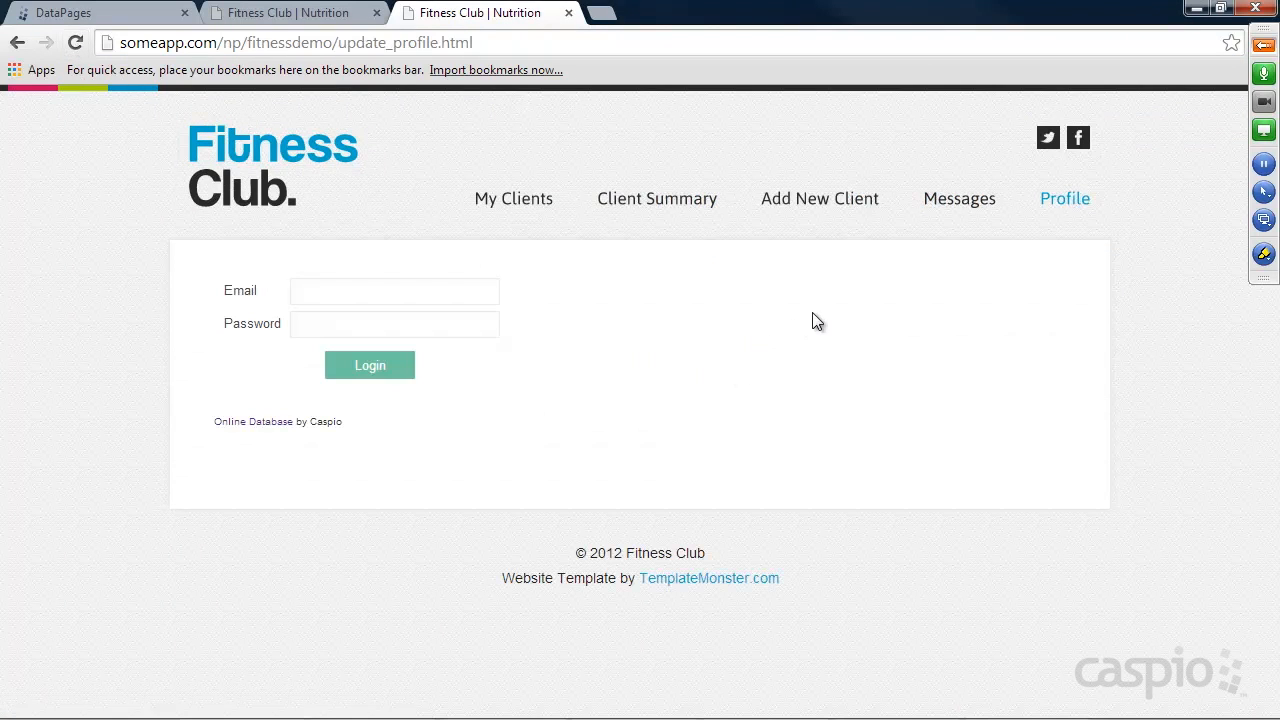
{"action": "left_click", "coordinate": [446, 274]}
{"action": "type", "text": "mike@test.com"}
{"action": "key", "text": "Tab"}
{"action": "type", "text": "123"}
{"action": "key", "text": "Return"}
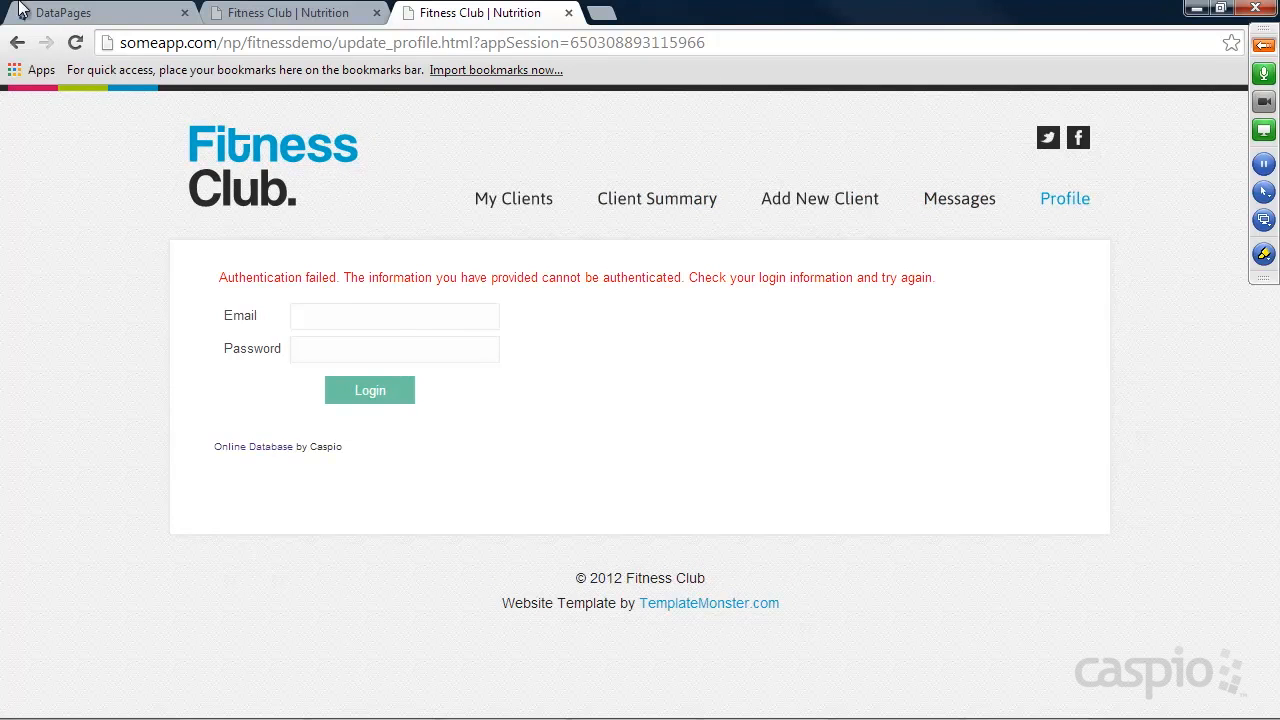
In Caspio Bridge, open the Trainers_t datasheet and change the password of the only trainer record.
{"action": "left_click", "coordinate": [96, 16]}
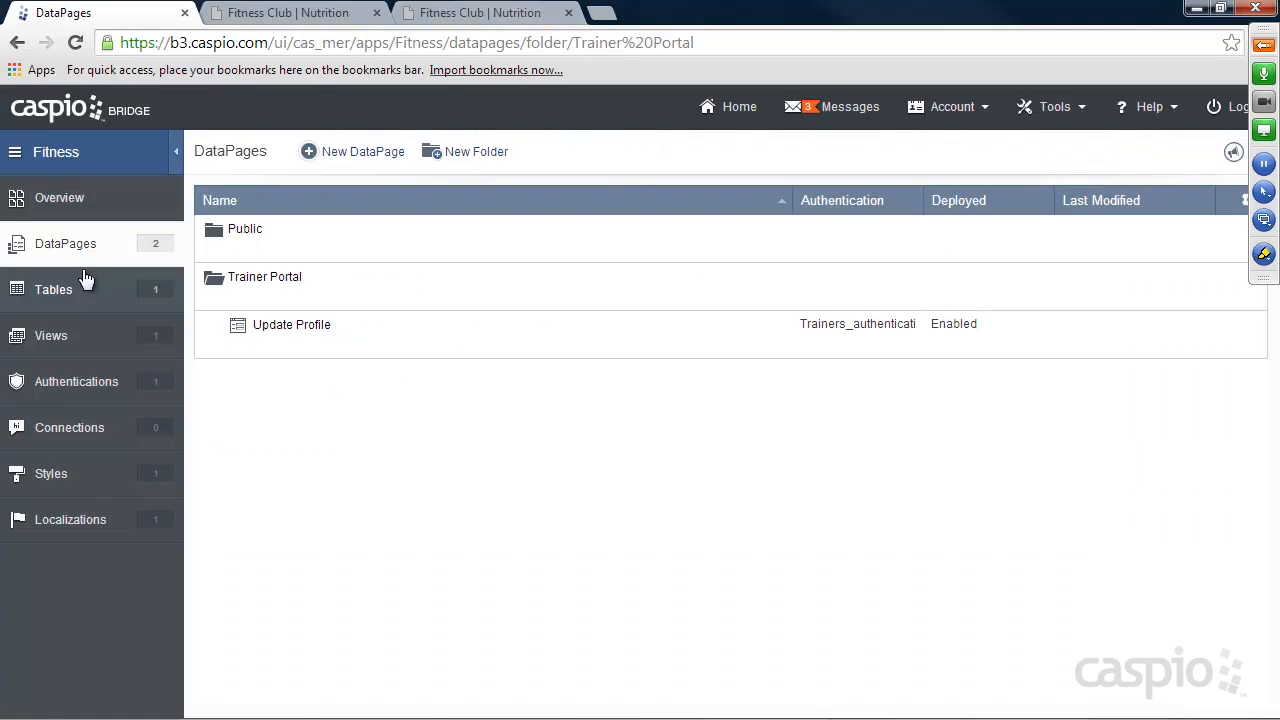
{"action": "left_click", "coordinate": [160, 292]}
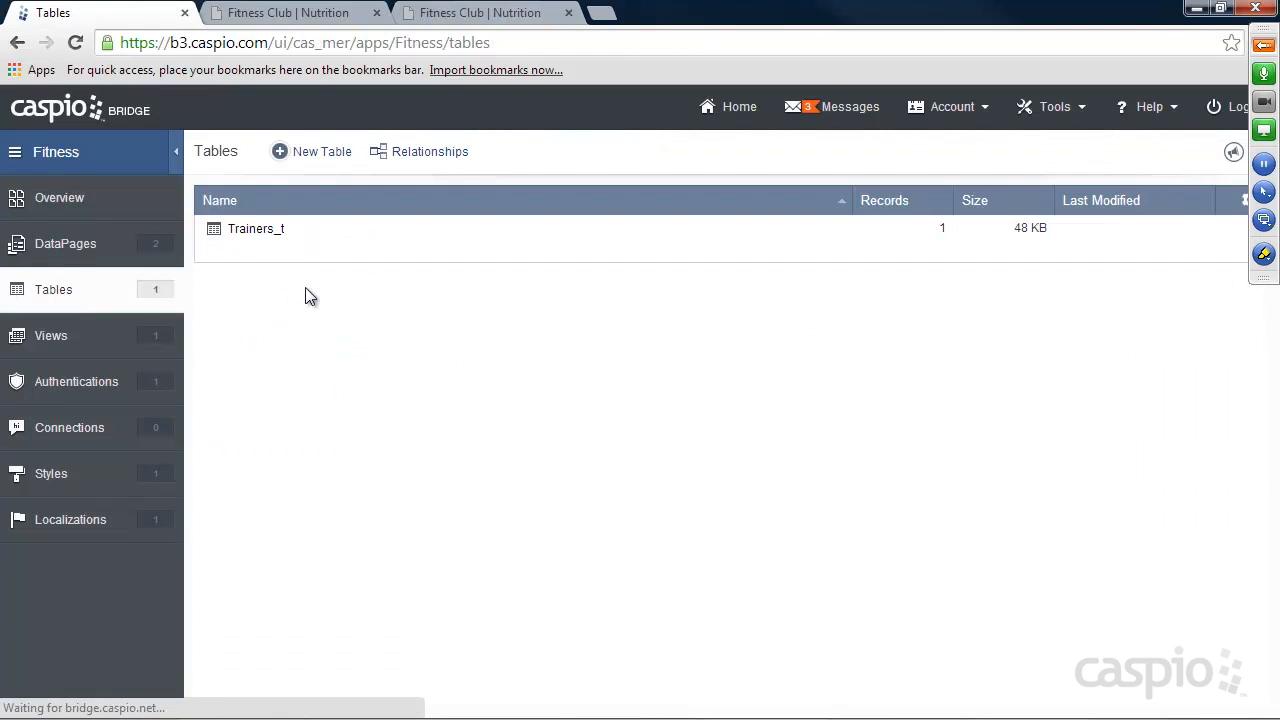
{"action": "left_click", "coordinate": [322, 251]}
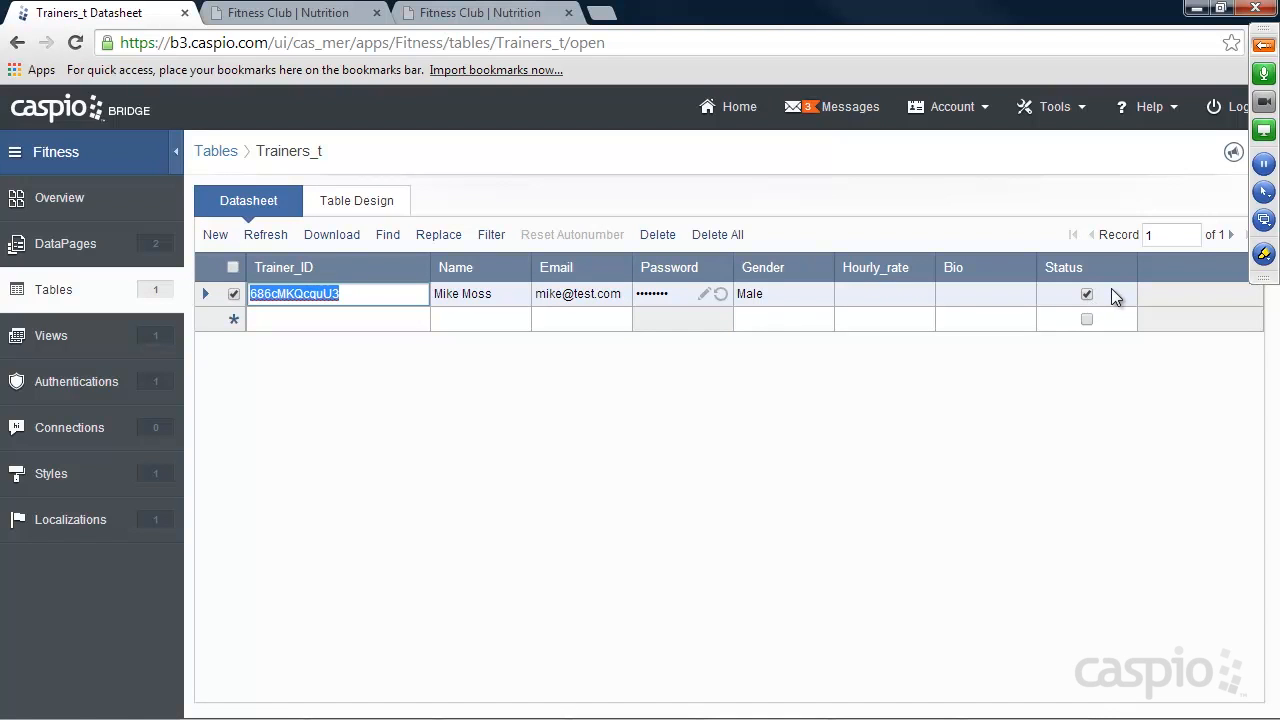
{"action": "left_click", "coordinate": [706, 292]}
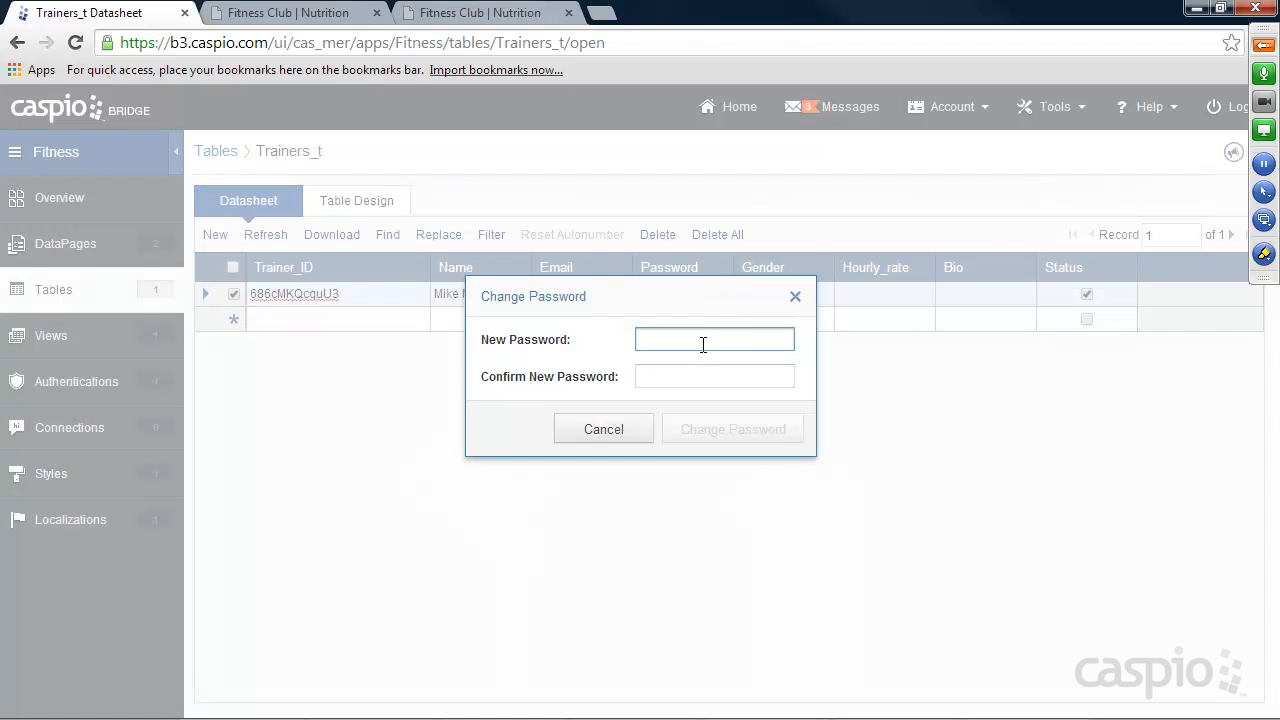
{"action": "type", "text": "1234"}
{"action": "left_click", "coordinate": [691, 375]}
{"action": "type", "text": "1234"}
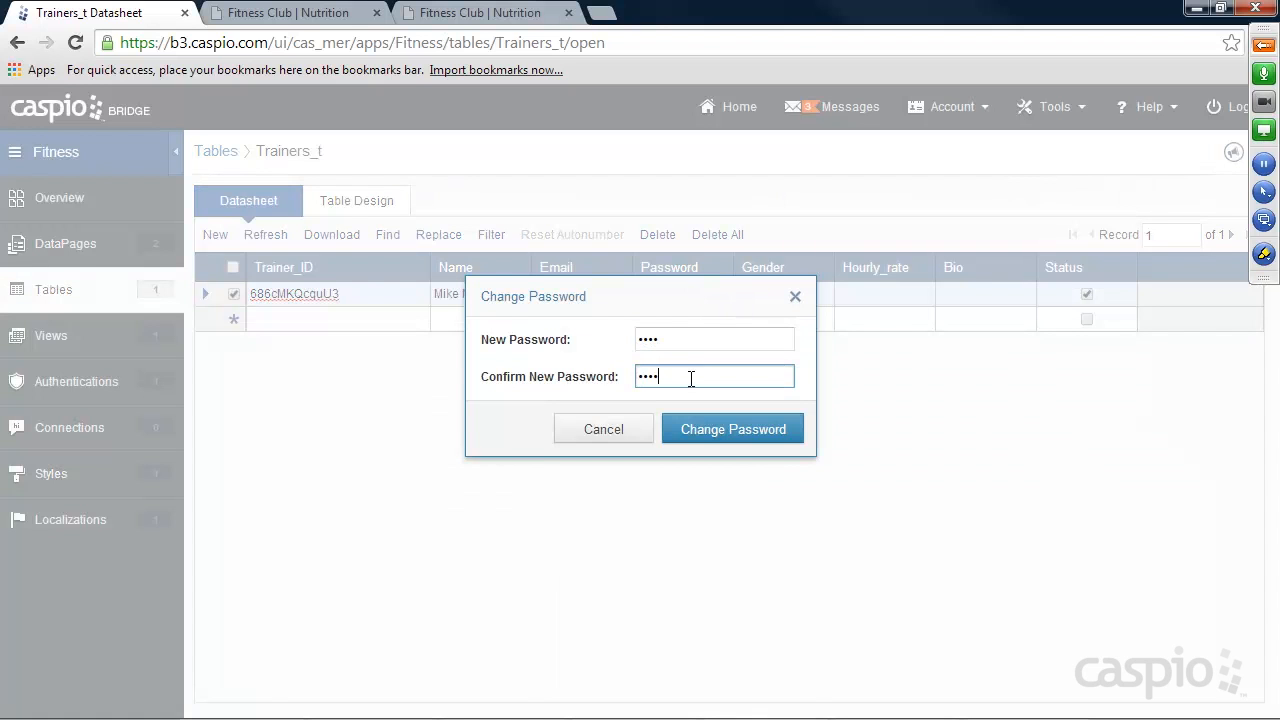
{"action": "left_click", "coordinate": [726, 432]}
{"action": "left_click", "coordinate": [741, 405]}
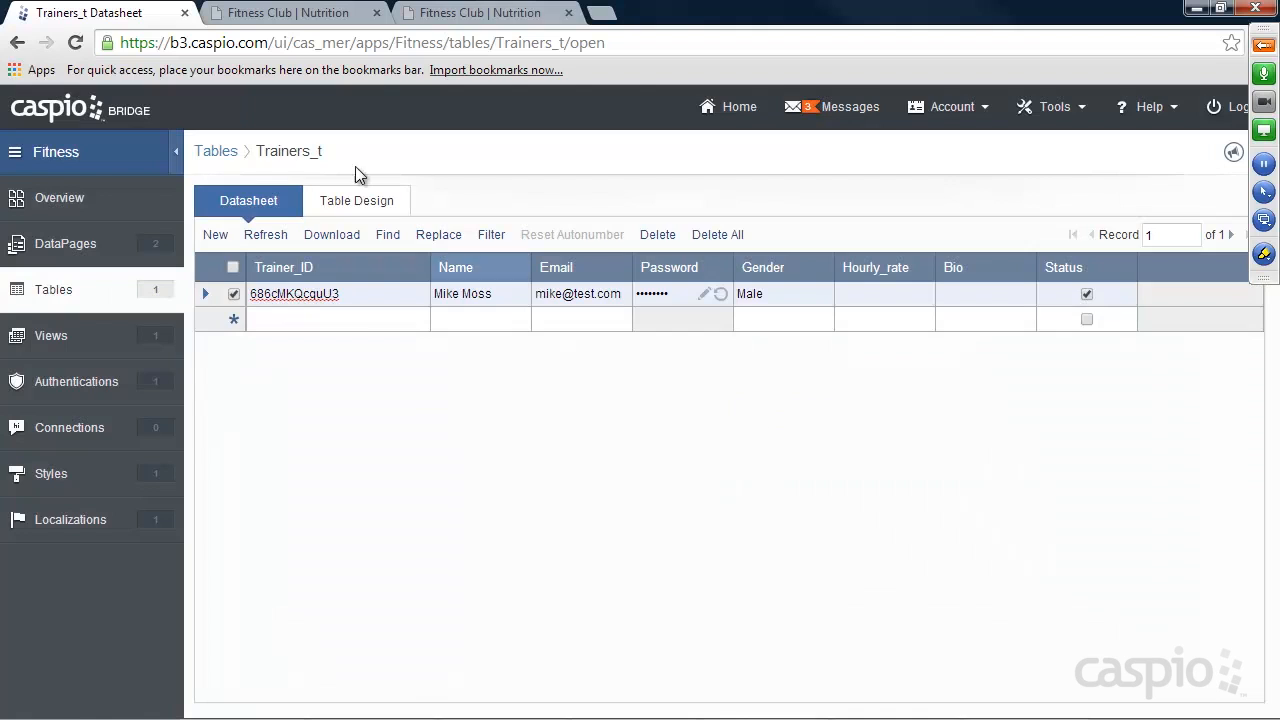
Return to the website's Profile page and try logging in again with the trainer's email and new password.
{"action": "left_click", "coordinate": [440, 13]}
{"action": "left_click", "coordinate": [75, 42]}
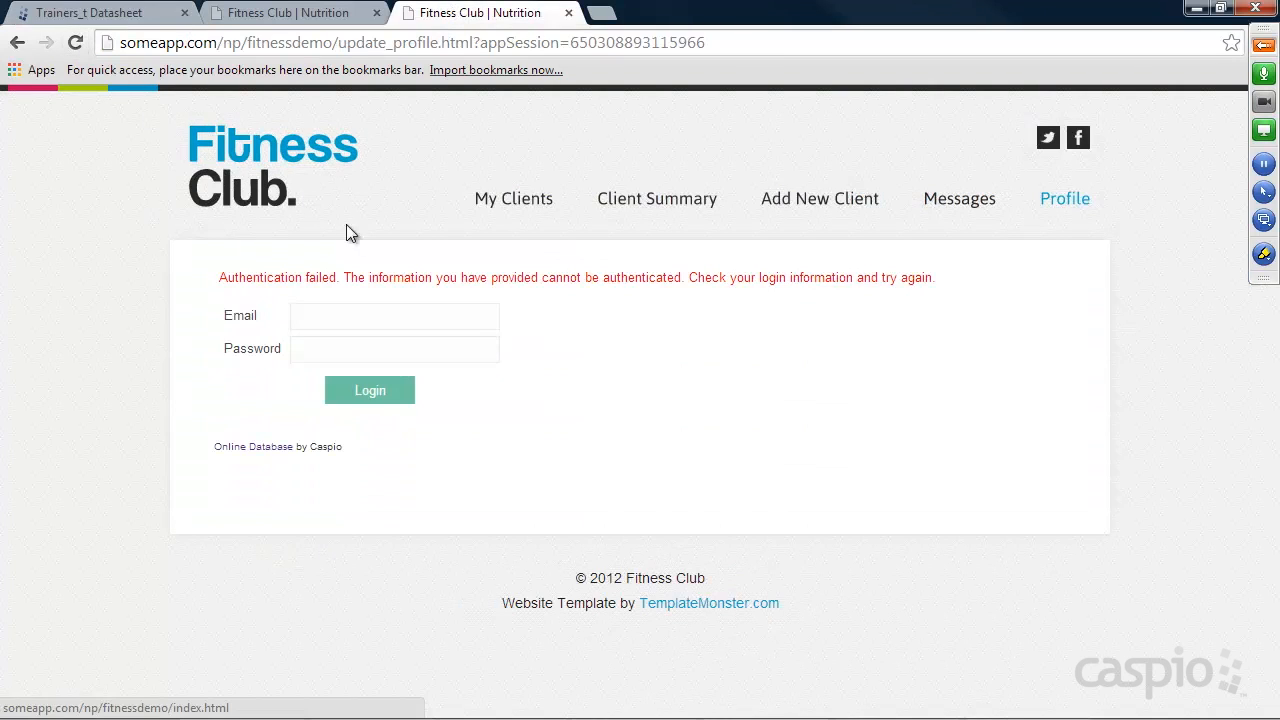
{"action": "type", "text": "mike@test.com"}
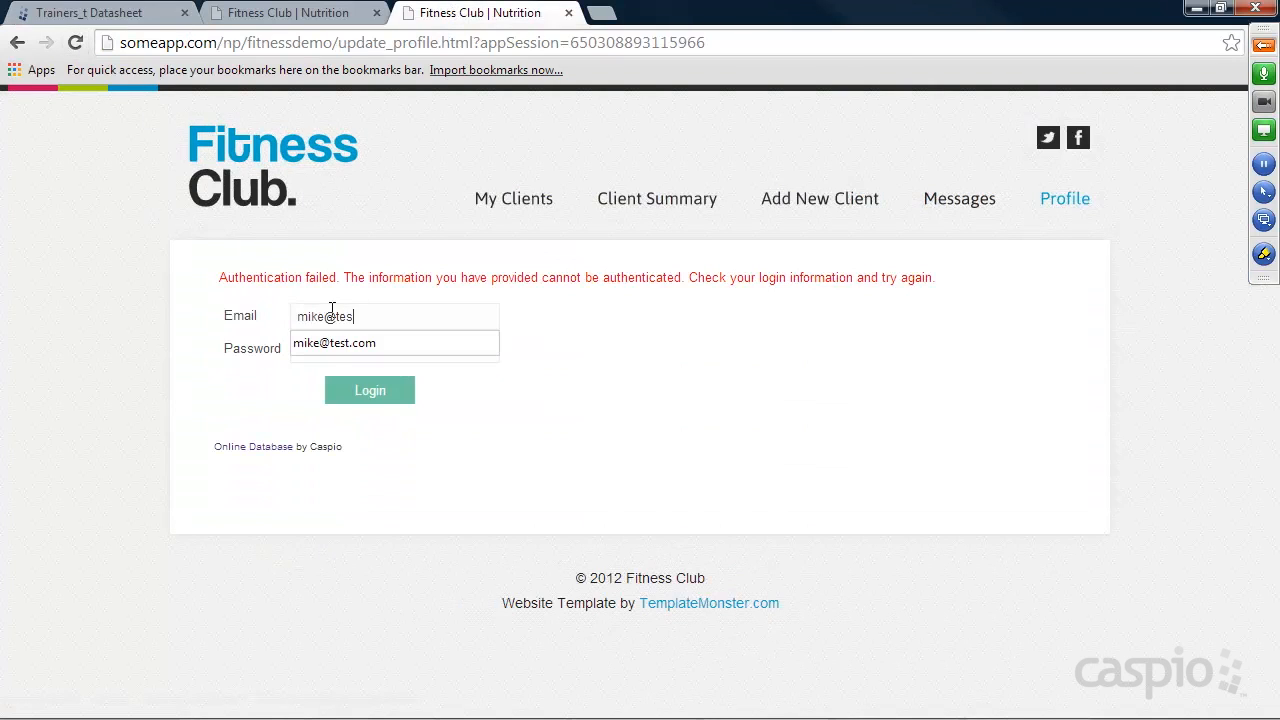
{"action": "key", "text": "Tab"}
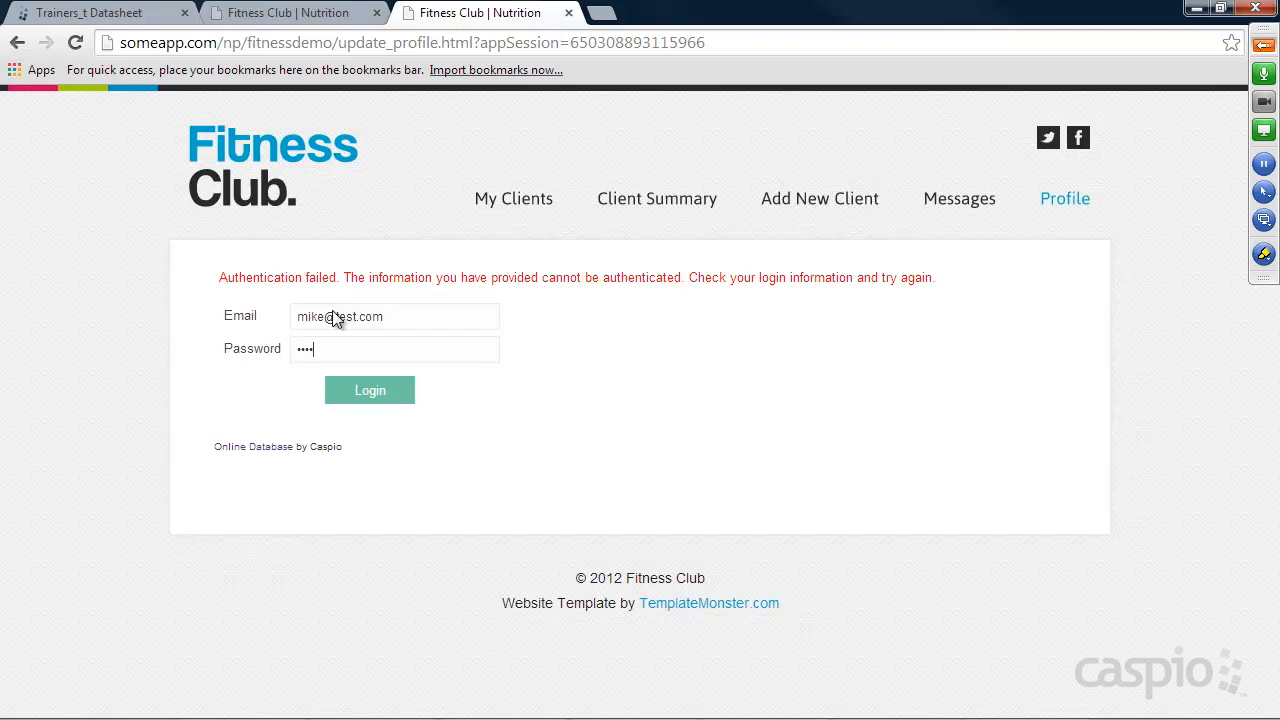
{"action": "key", "text": "Return"}
Examine the selected table and the Status field's filter settings in the Active_Trainers view in Caspio Bridge, then finish the view.
{"action": "left_click", "coordinate": [96, 20]}
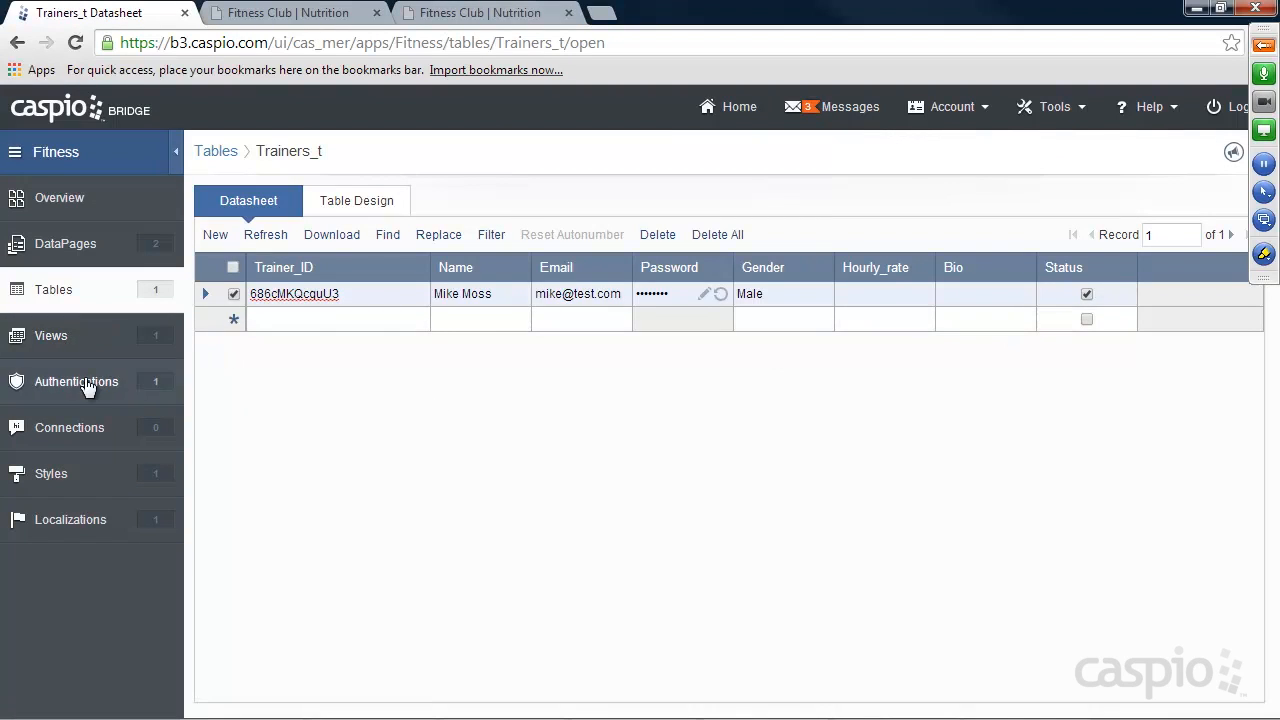
{"action": "left_click", "coordinate": [70, 336]}
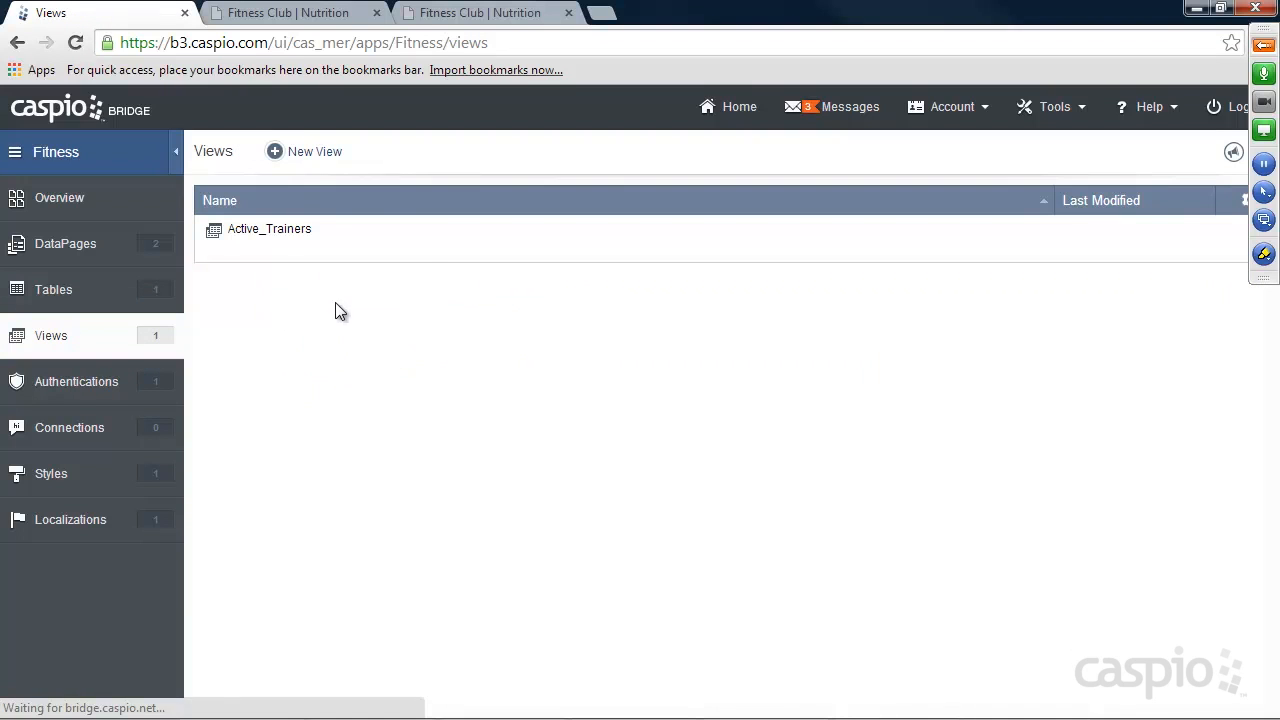
{"action": "left_click", "coordinate": [368, 252]}
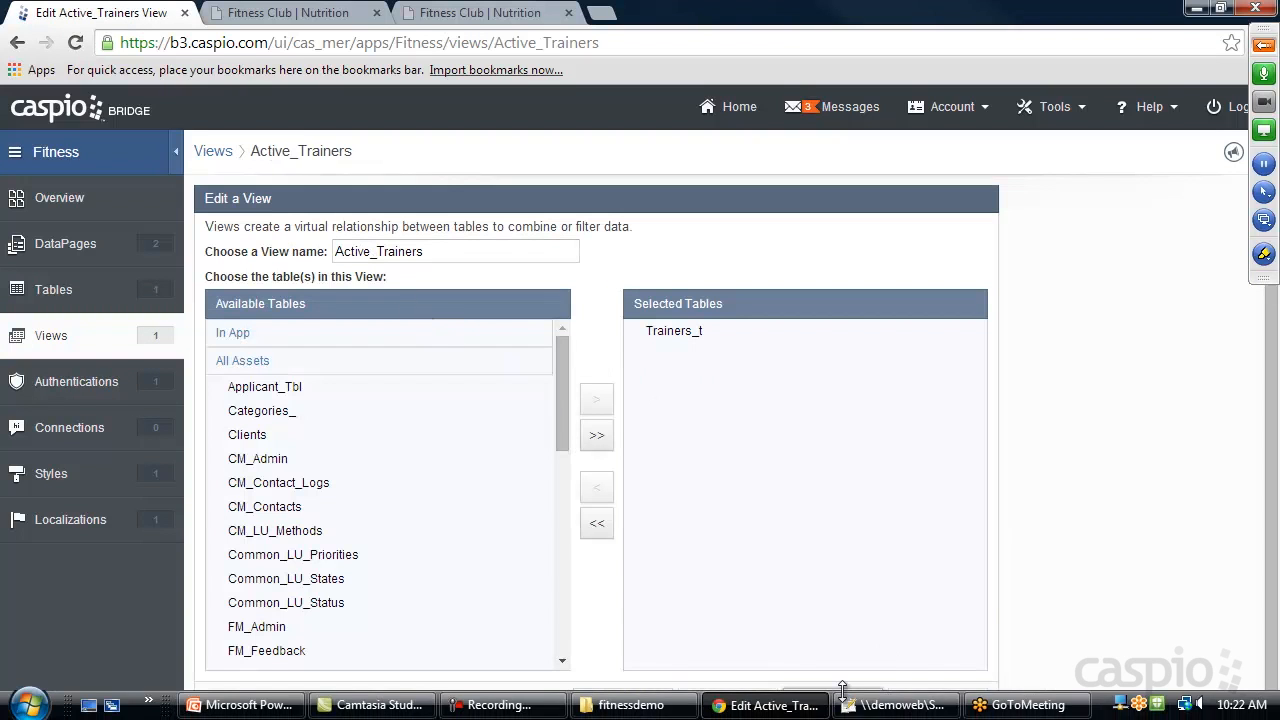
{"action": "left_click", "coordinate": [905, 703]}
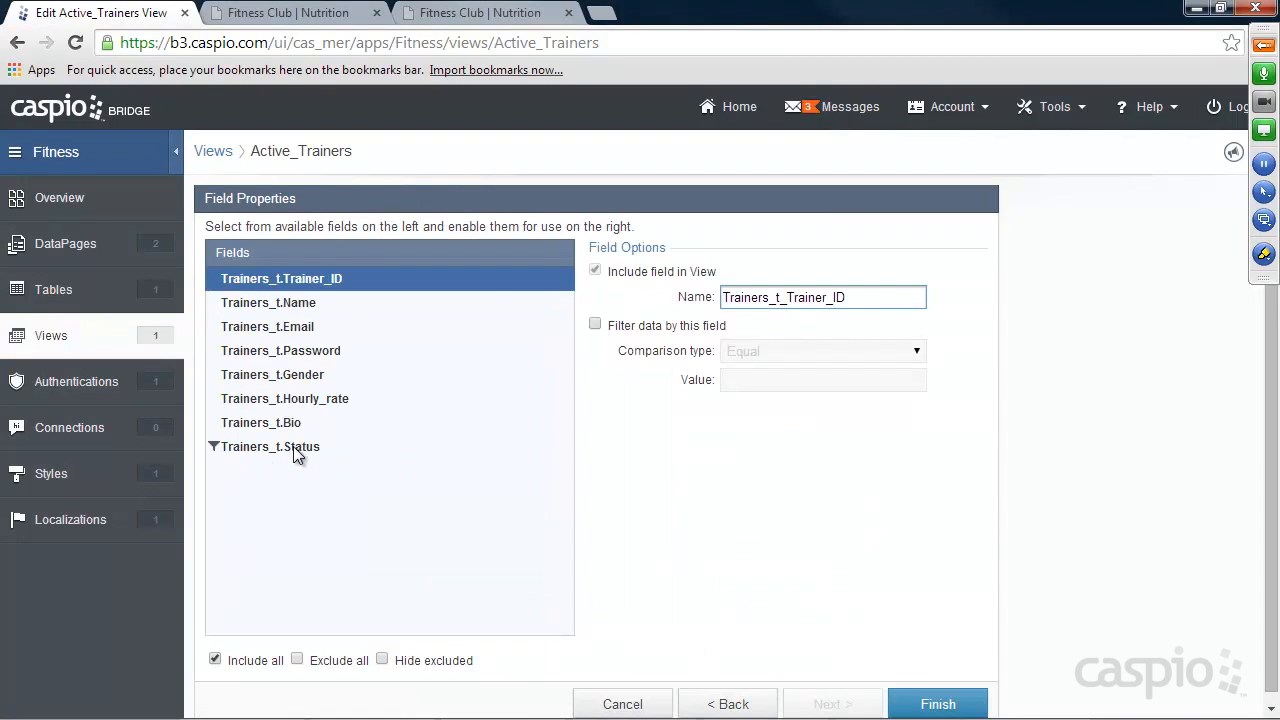
{"action": "left_click", "coordinate": [729, 703]}
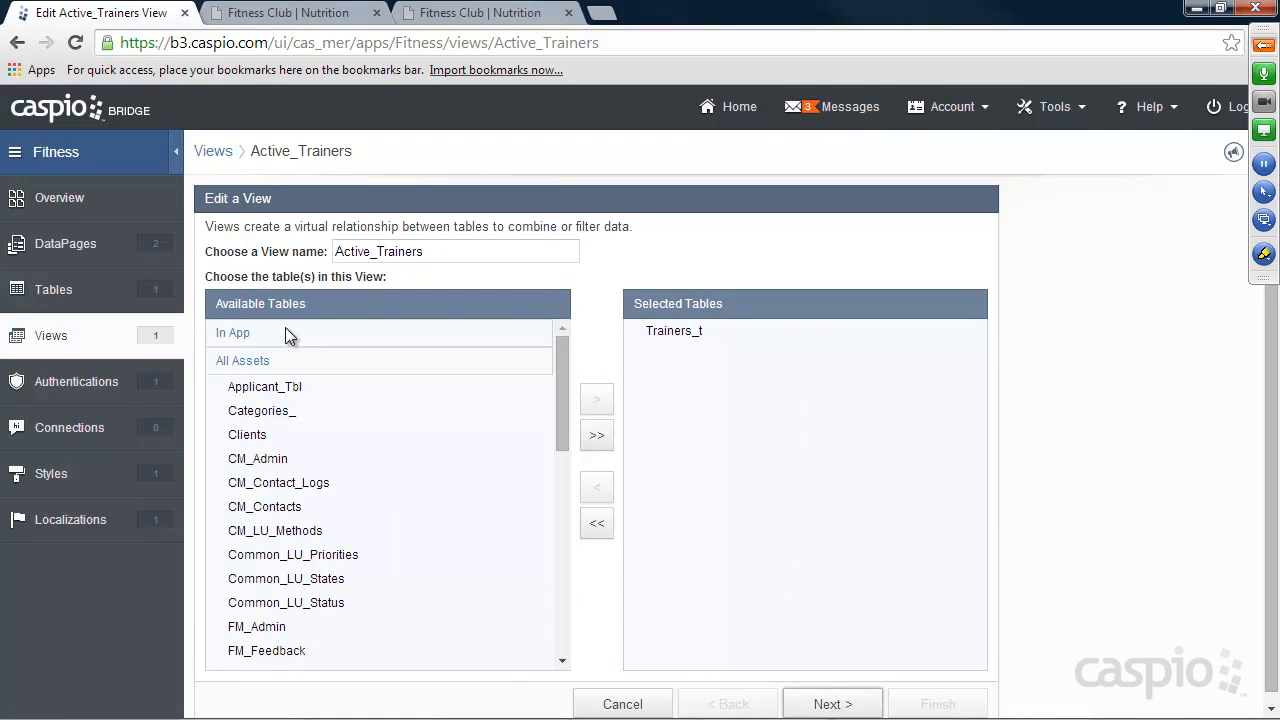
{"action": "left_click", "coordinate": [829, 704]}
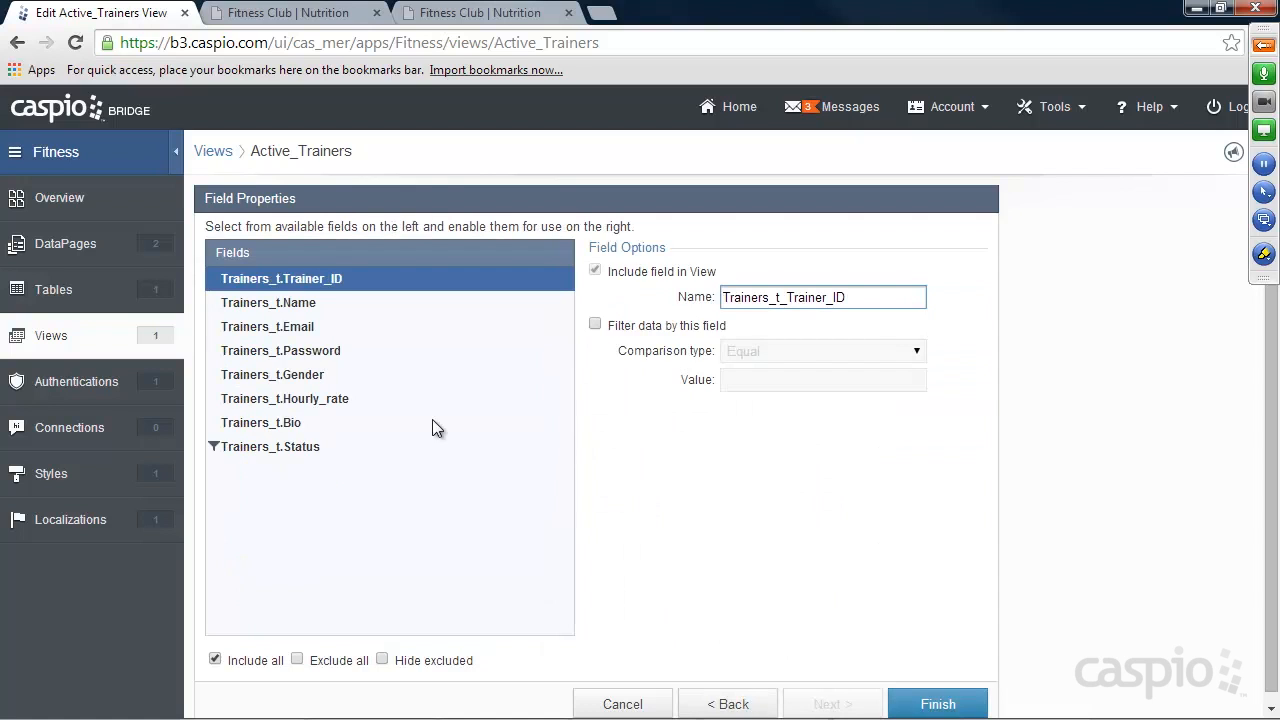
{"action": "left_click", "coordinate": [295, 448]}
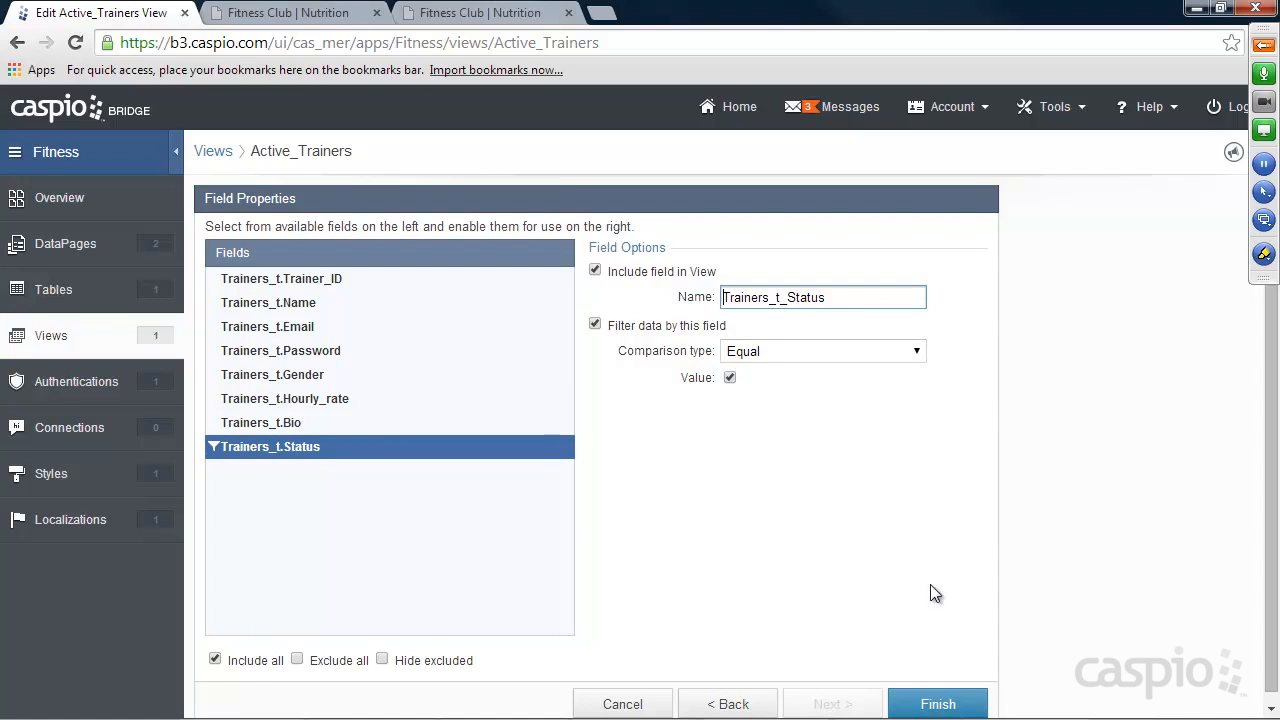
{"action": "left_click", "coordinate": [948, 700]}
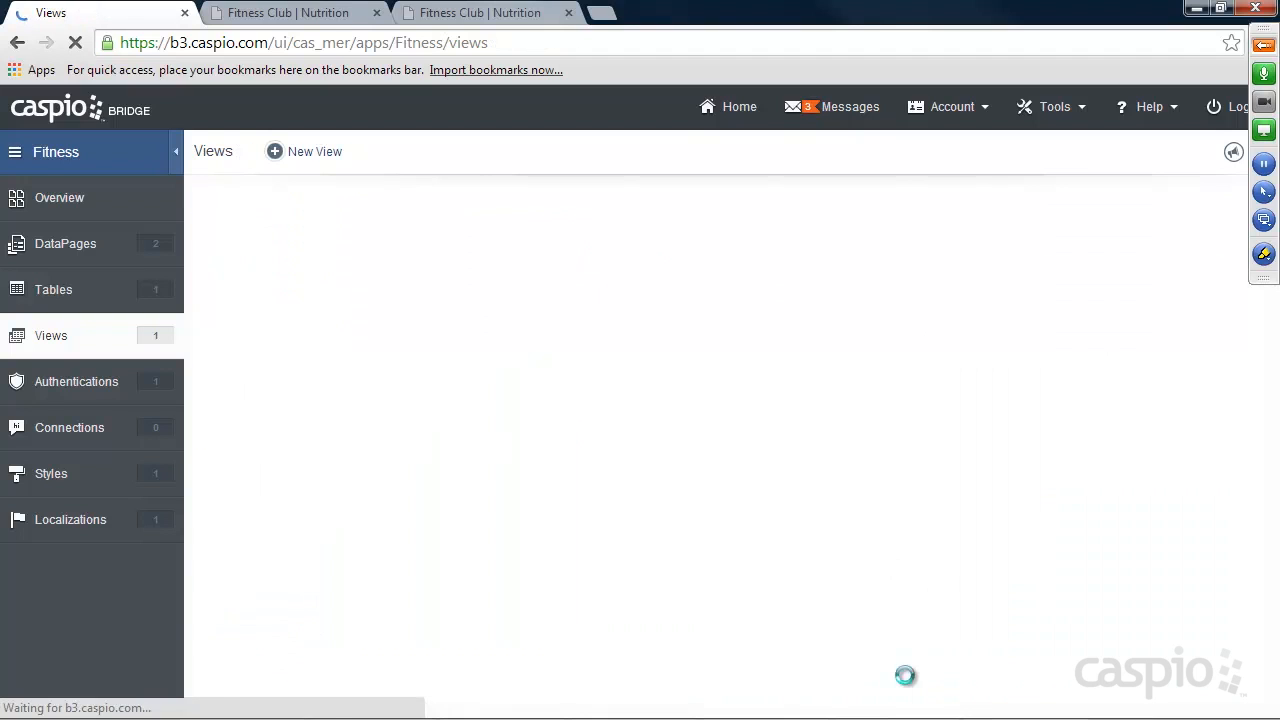
Edit Trainers_authentication and replace the Trainers_t_Trainer_ID authentication field with Trainers_t_Email.
{"action": "left_click", "coordinate": [84, 376]}
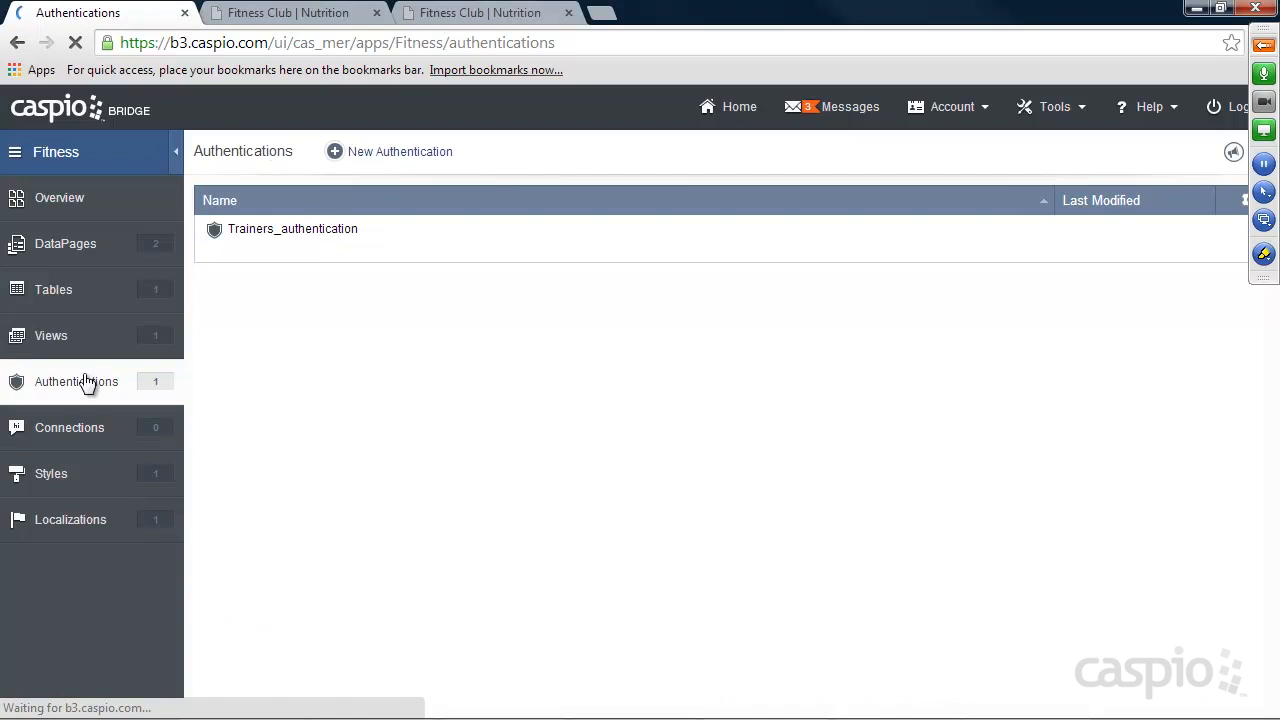
{"action": "left_click", "coordinate": [314, 251]}
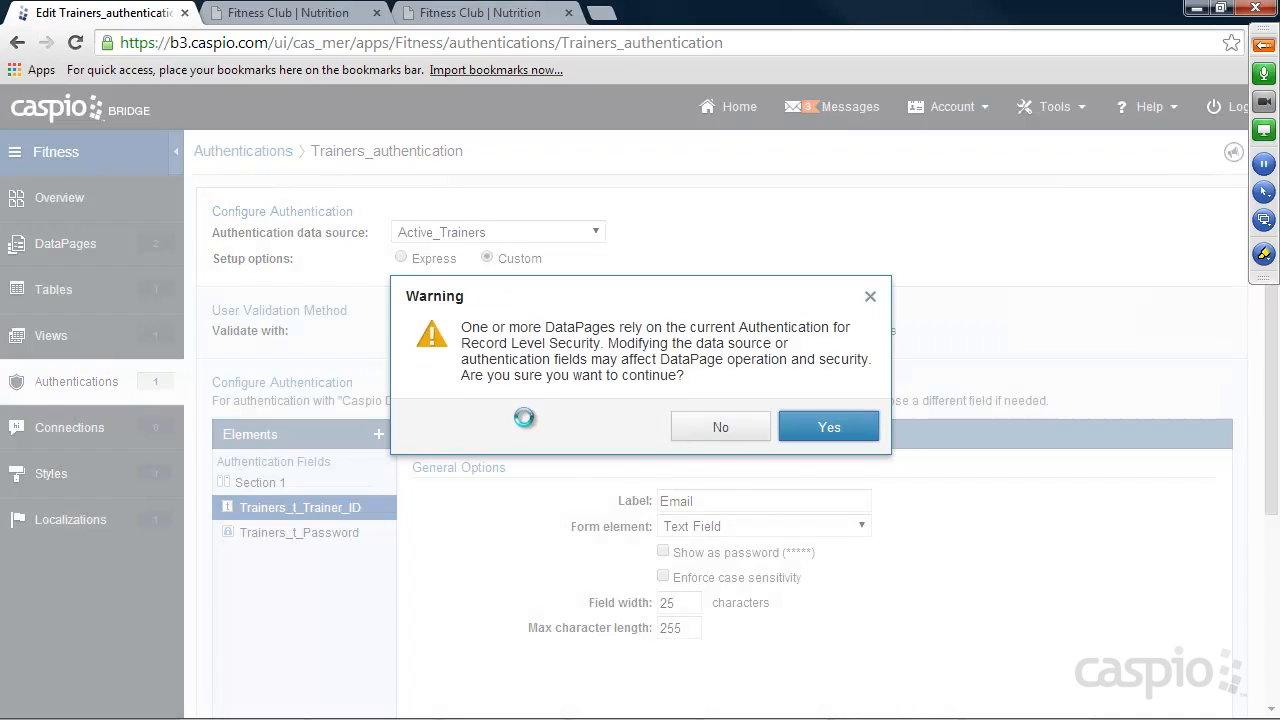
{"action": "left_click", "coordinate": [827, 433]}
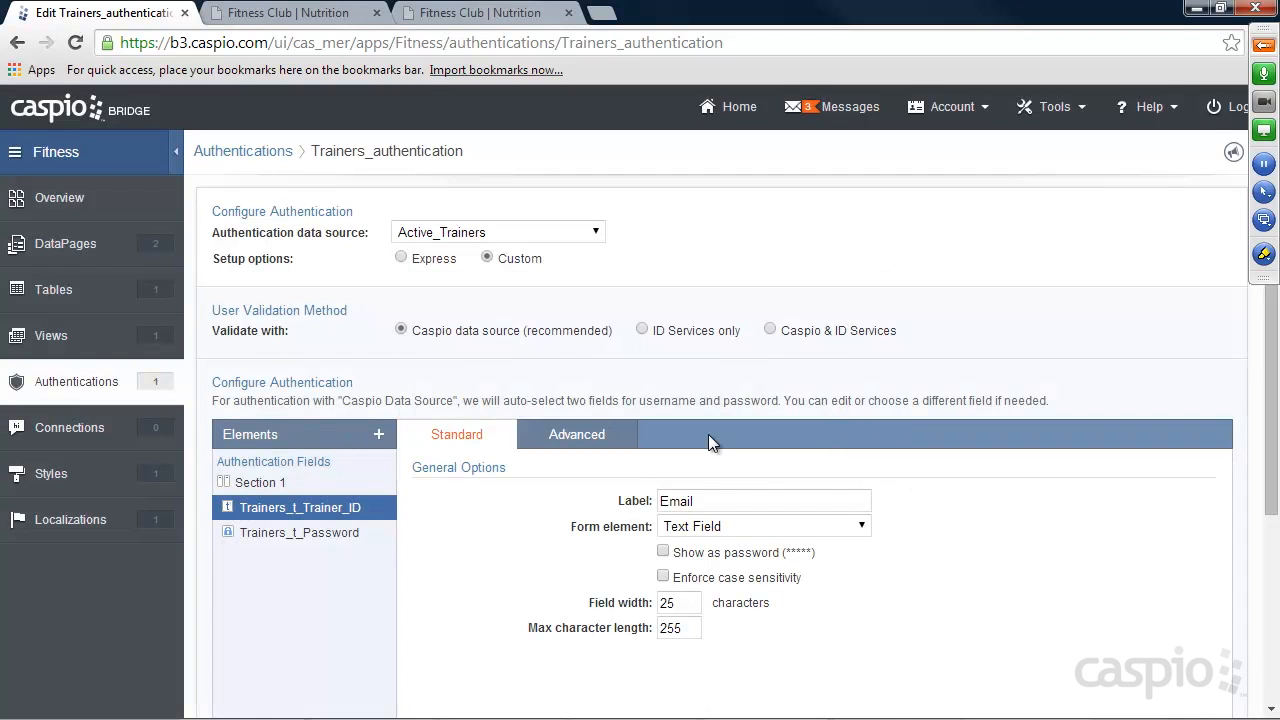
{"action": "left_click", "coordinate": [378, 434]}
{"action": "left_click", "coordinate": [425, 487]}
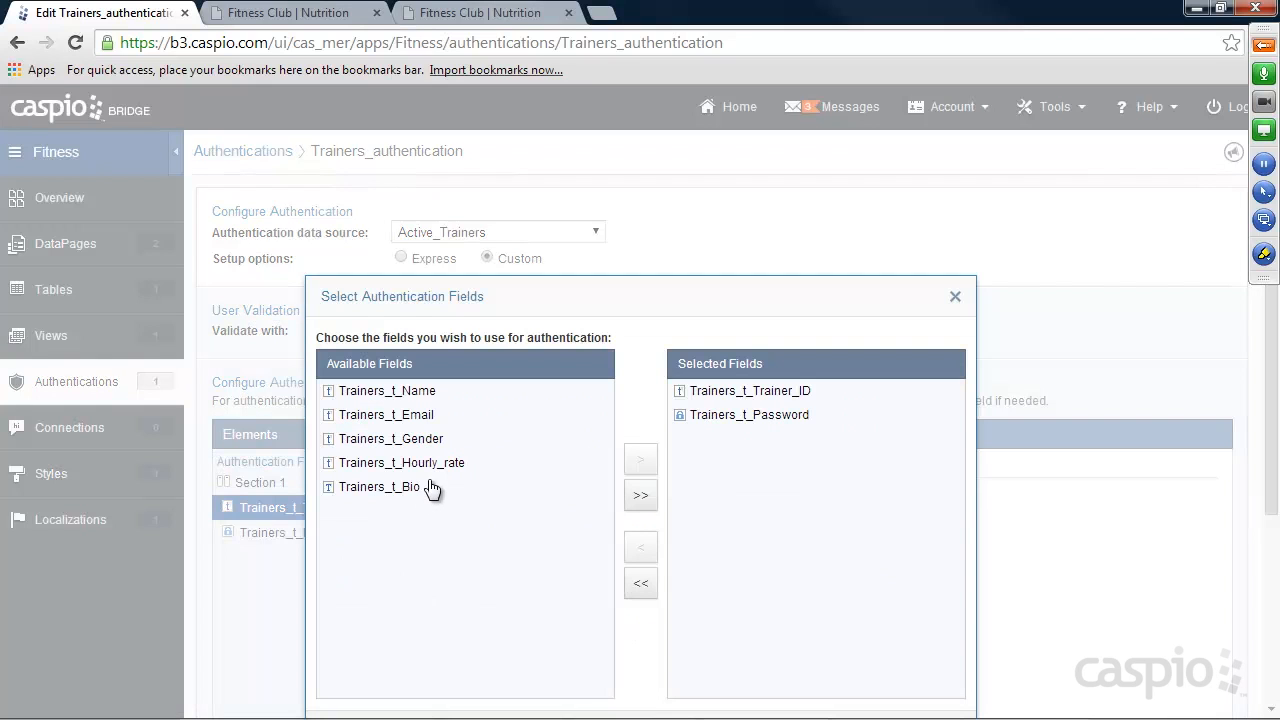
{"action": "left_click", "coordinate": [412, 424]}
{"action": "left_click", "coordinate": [640, 459]}
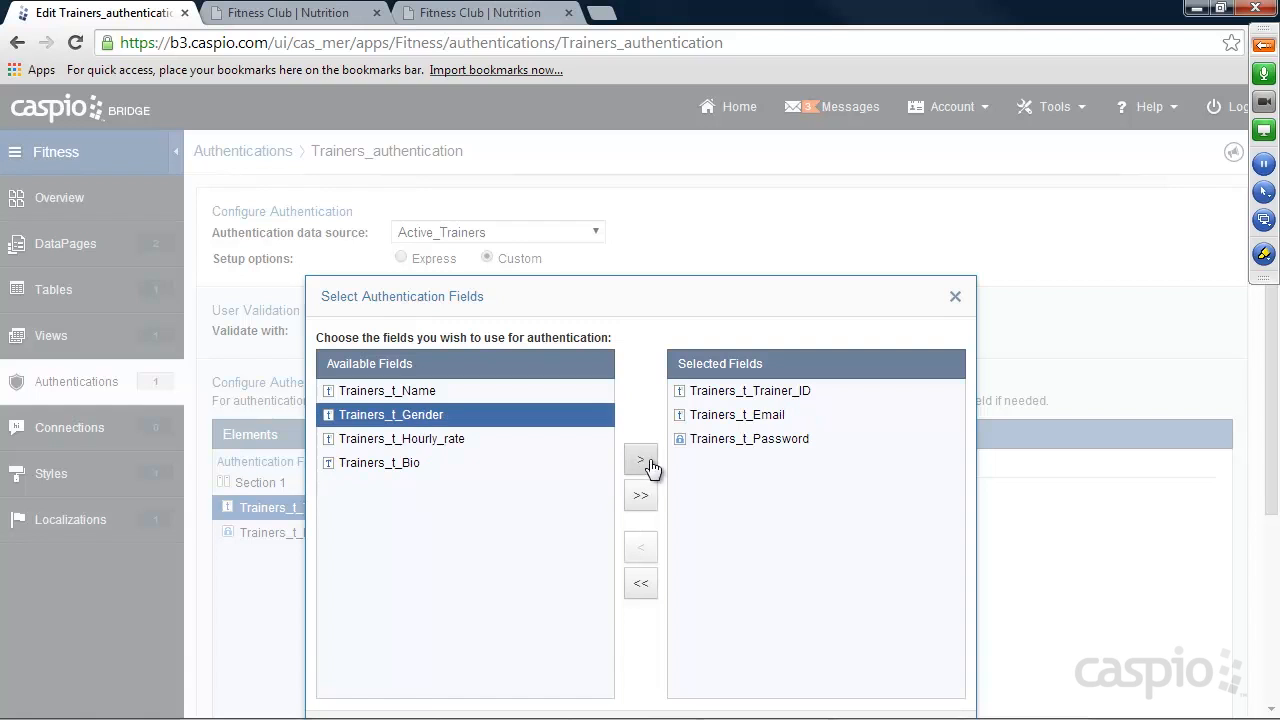
{"action": "left_click", "coordinate": [752, 396]}
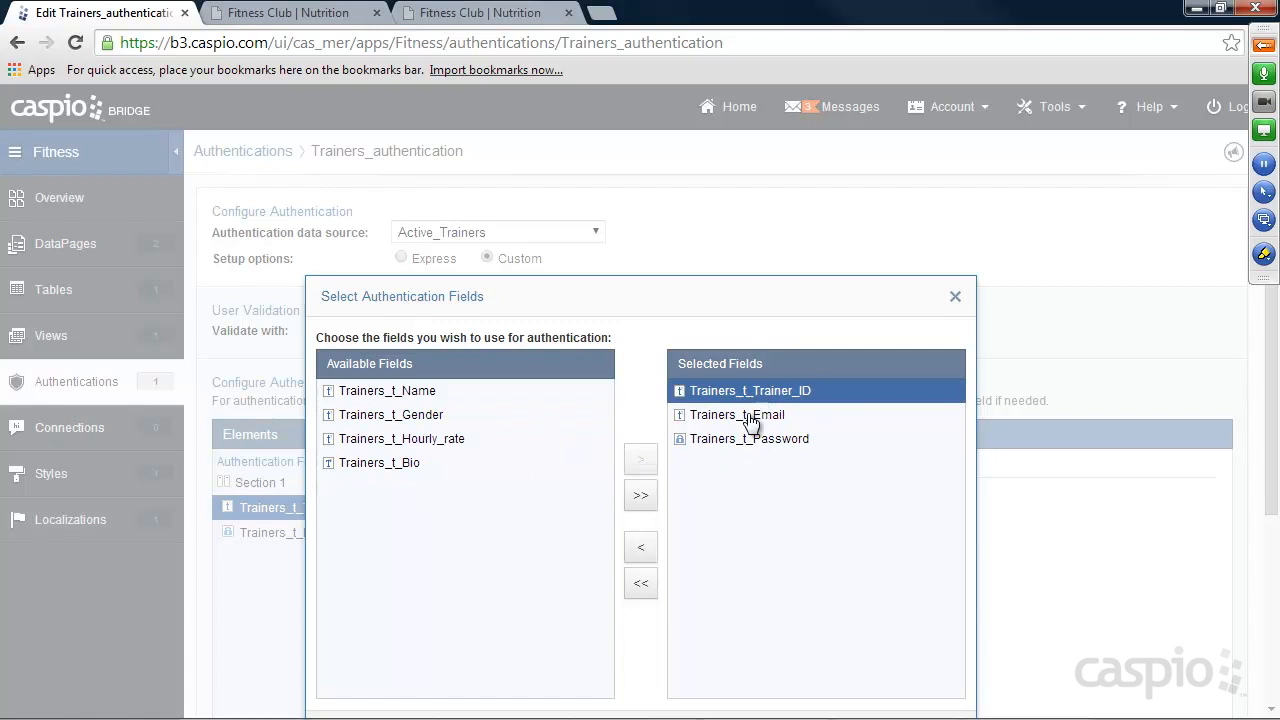
{"action": "left_click", "coordinate": [644, 549]}
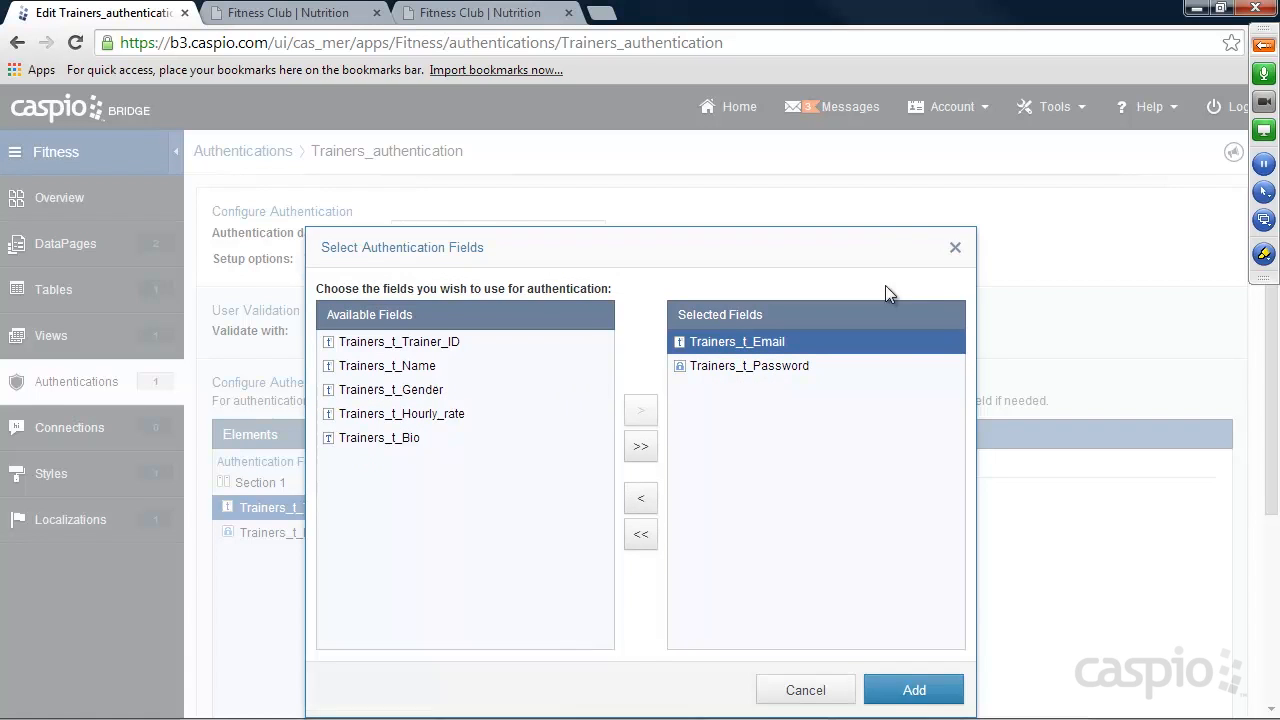
{"action": "left_click", "coordinate": [905, 658]}
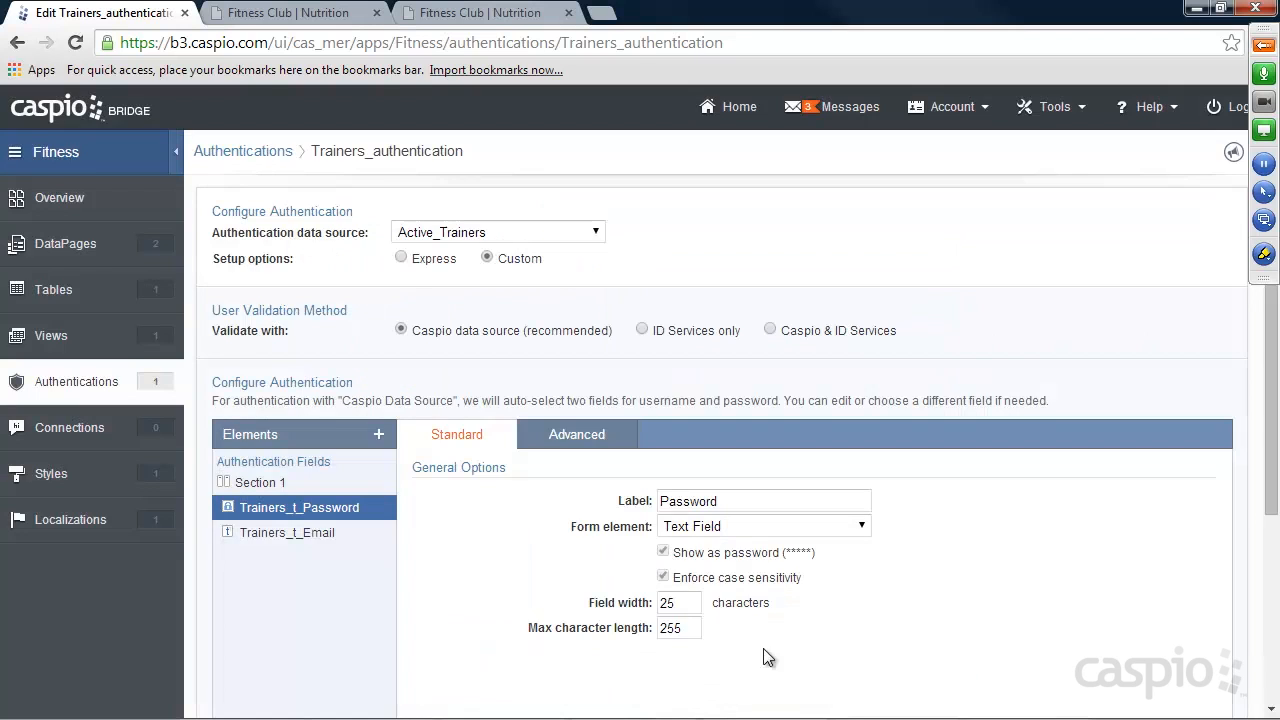
Move the Trainers_t_Email element above Trainers_t_Password in the authentication fields.
{"action": "left_click", "coordinate": [290, 538]}
{"action": "scroll", "coordinate": [420, 535], "scroll_direction": "down", "scroll_amount": 2}
{"action": "left_click", "coordinate": [235, 700]}
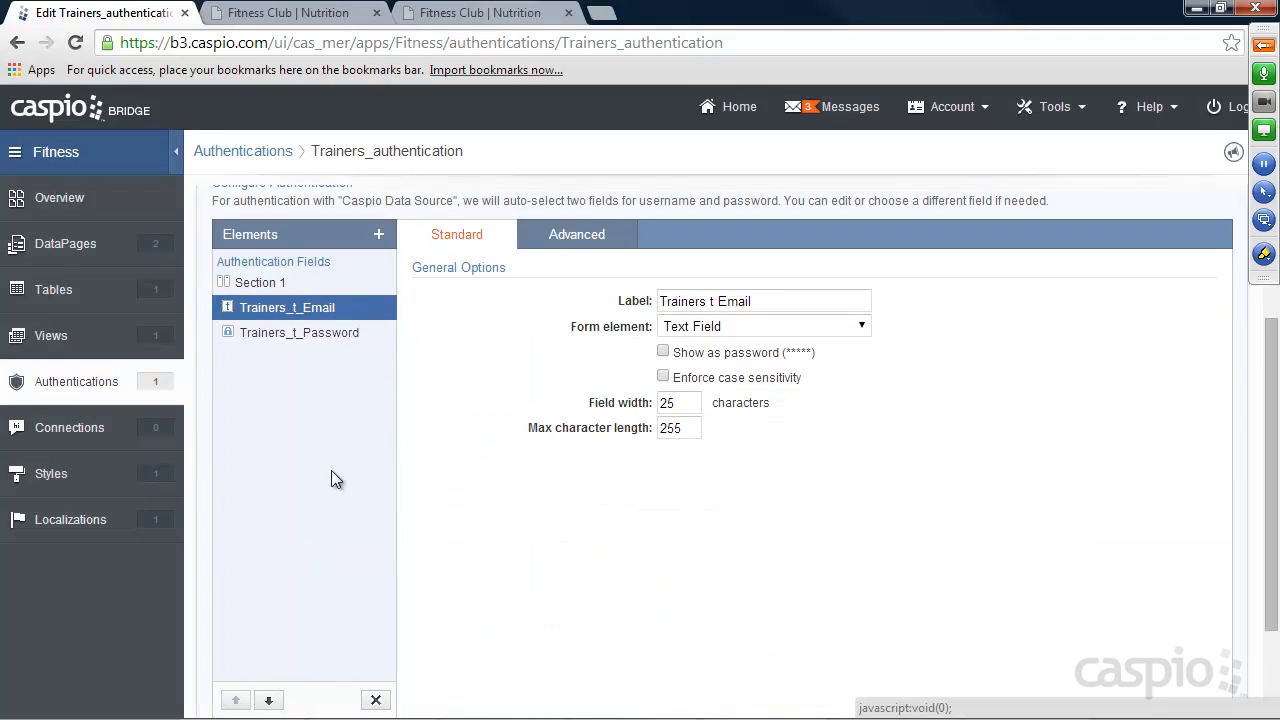
Set the label of the Trainers_t_Email authentication field to "Email" and save the authentication.
{"action": "left_click_drag", "start_coordinate": [748, 301], "coordinate": [620, 303]}
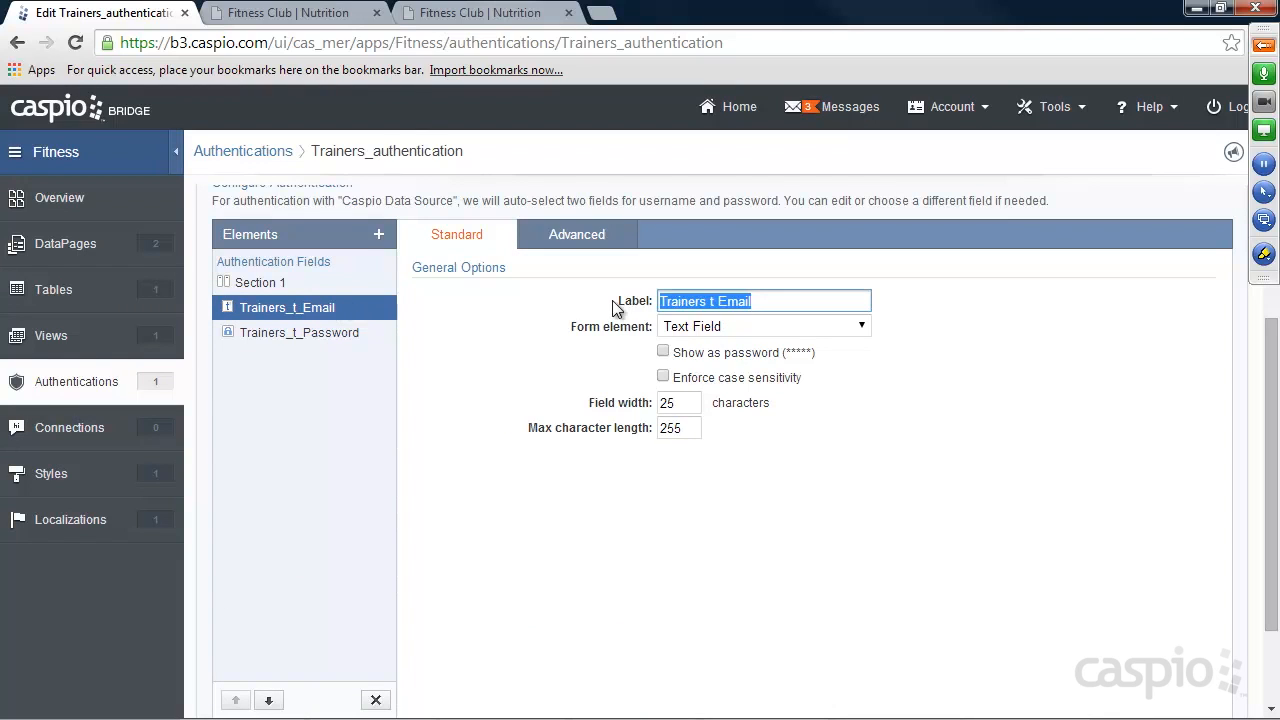
{"action": "type", "text": "Email"}
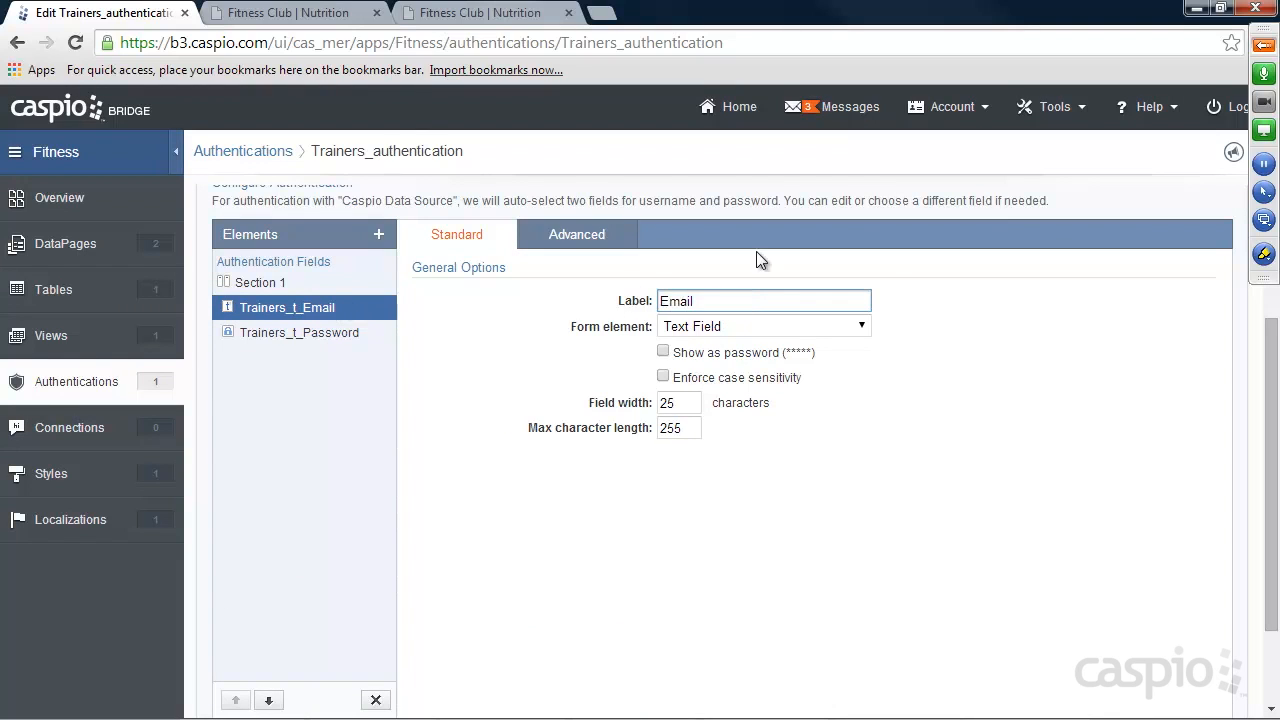
{"action": "scroll", "coordinate": [987, 402], "scroll_direction": "down", "scroll_amount": 2}
{"action": "left_click", "coordinate": [1198, 689]}
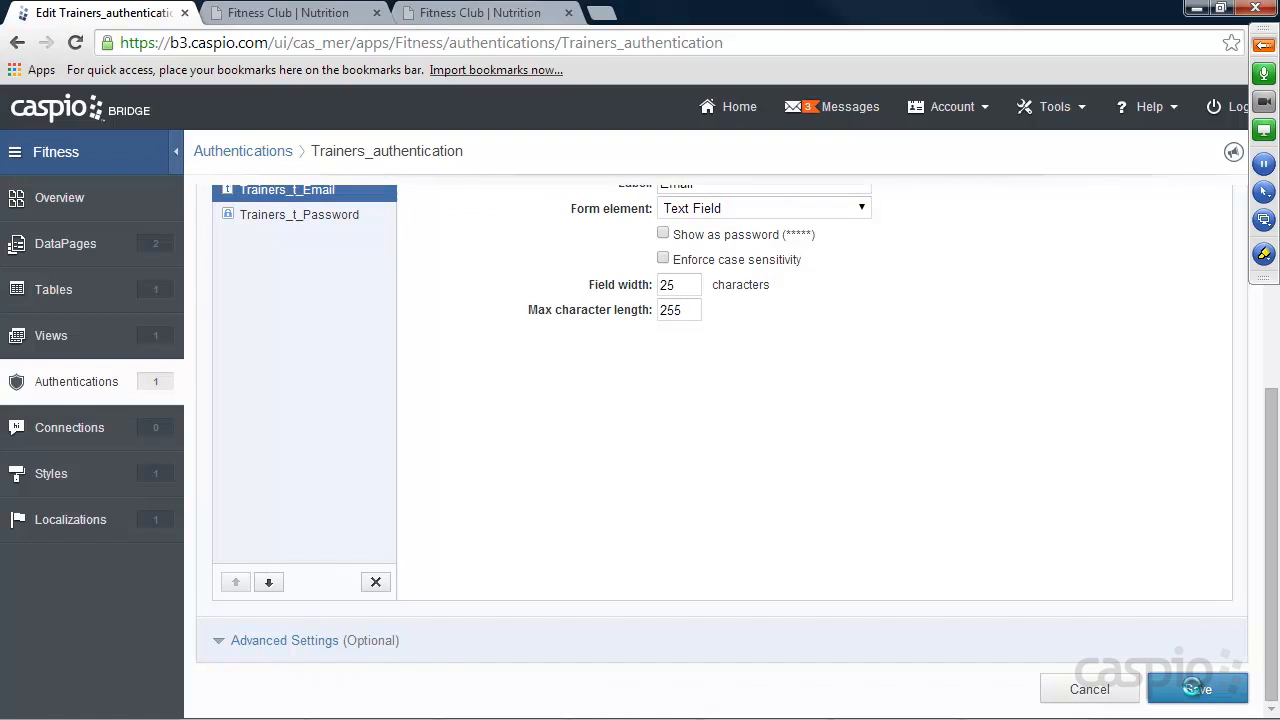
Reload the website's Profile page and log in with the trainer's email and password.
{"action": "left_click", "coordinate": [468, 12]}
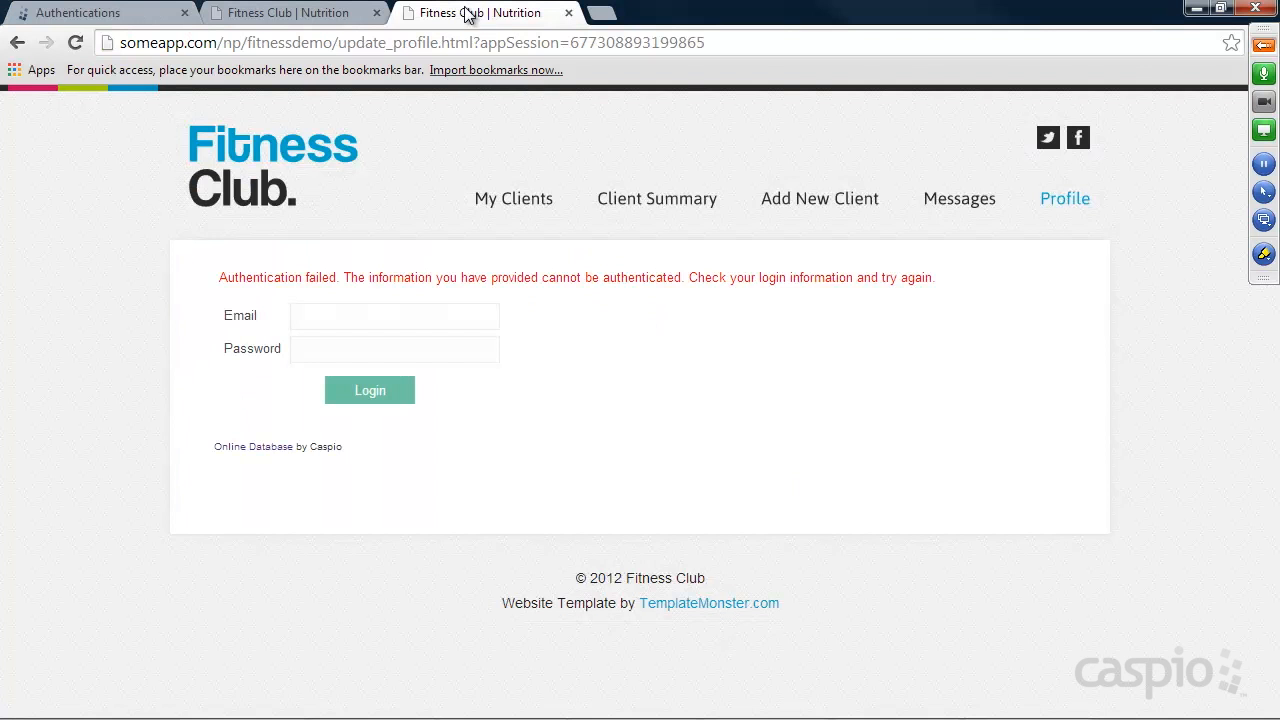
{"action": "left_click", "coordinate": [75, 43]}
{"action": "left_click", "coordinate": [352, 316]}
{"action": "type", "text": "mike@test.com"}
{"action": "key", "text": "Tab"}
{"action": "type", "text": "test"}
{"action": "key", "text": "Return"}
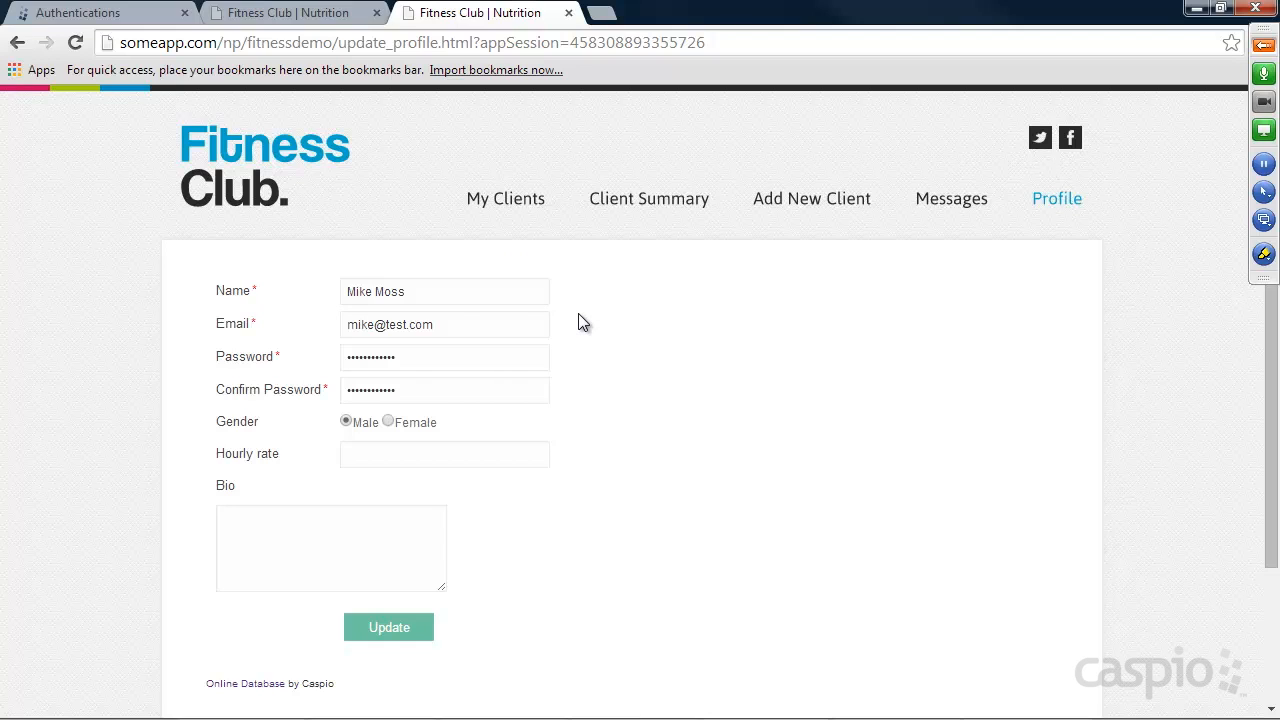
Replace the profile's name with "random name" and its email with a different test address, without submitting the form.
{"action": "left_click_drag", "start_coordinate": [534, 297], "coordinate": [322, 296]}
{"action": "type", "text": "random name"}
{"action": "left_click_drag", "start_coordinate": [440, 327], "coordinate": [313, 331]}
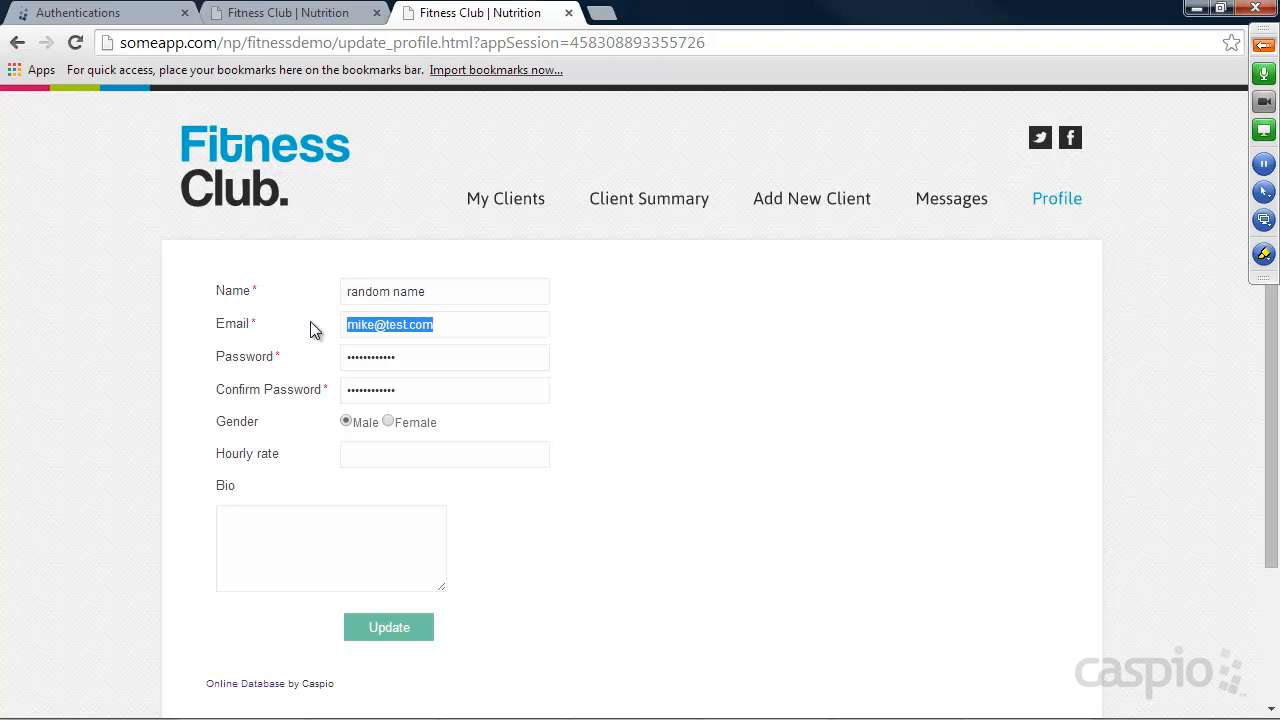
{"action": "type", "text": "tess@"}
{"action": "key", "text": "BackSpace"}
{"action": "key", "text": "BackSpace"}
{"action": "key", "text": "BackSpace"}
{"action": "key", "text": "BackSpace"}
{"action": "type", "text": "est@test.com"}
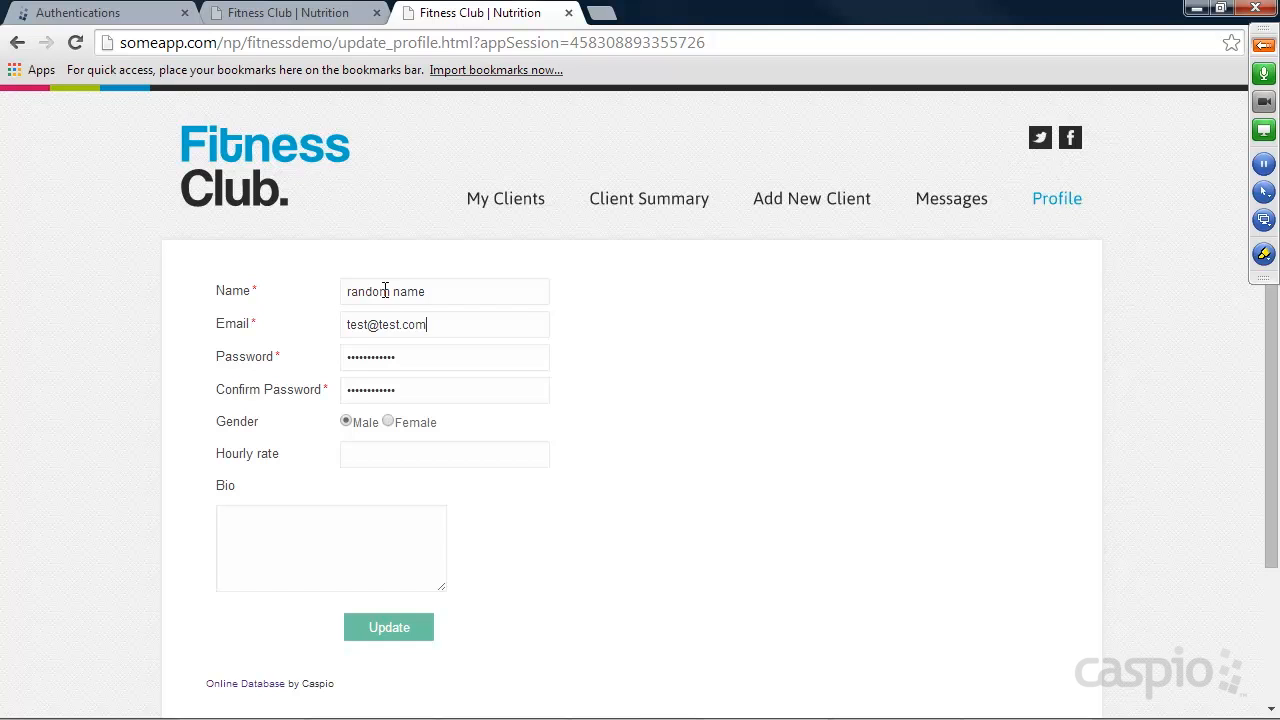
{"action": "left_click", "coordinate": [90, 12]}
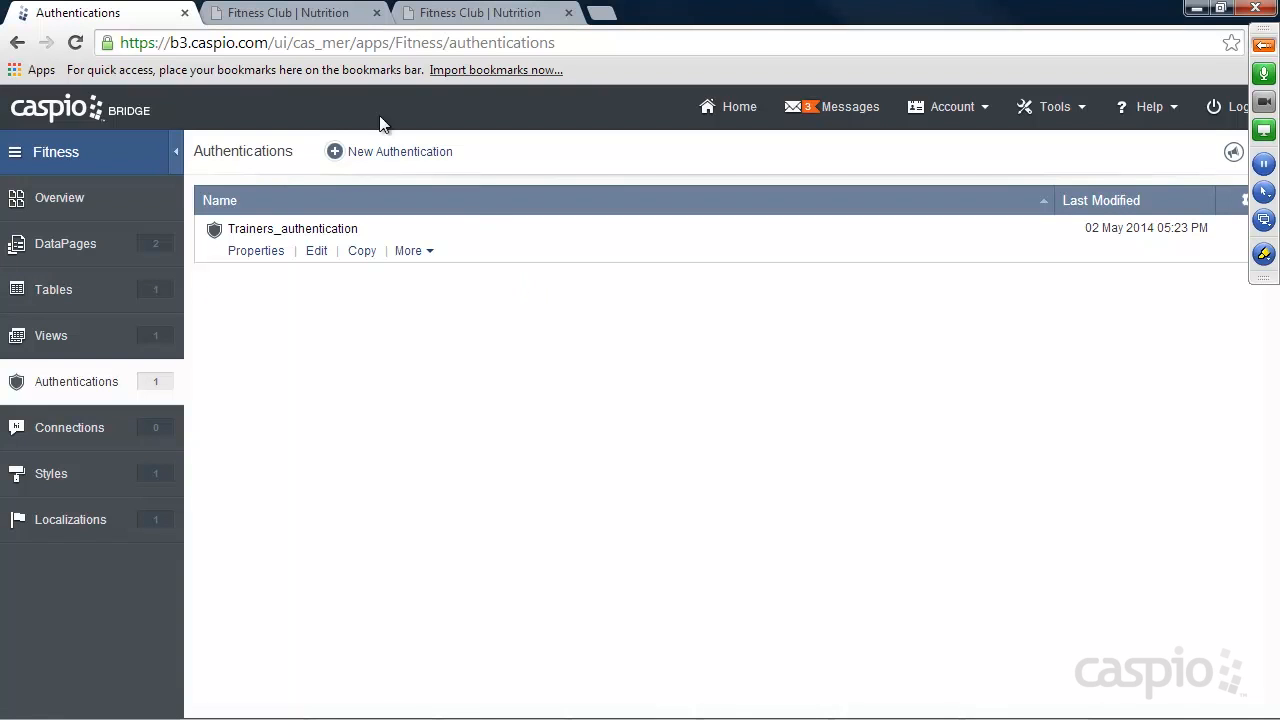
{"action": "left_click", "coordinate": [435, 16]}
Restore the trainer's original name and email in the profile form.
{"action": "left_click_drag", "start_coordinate": [457, 288], "coordinate": [282, 291]}
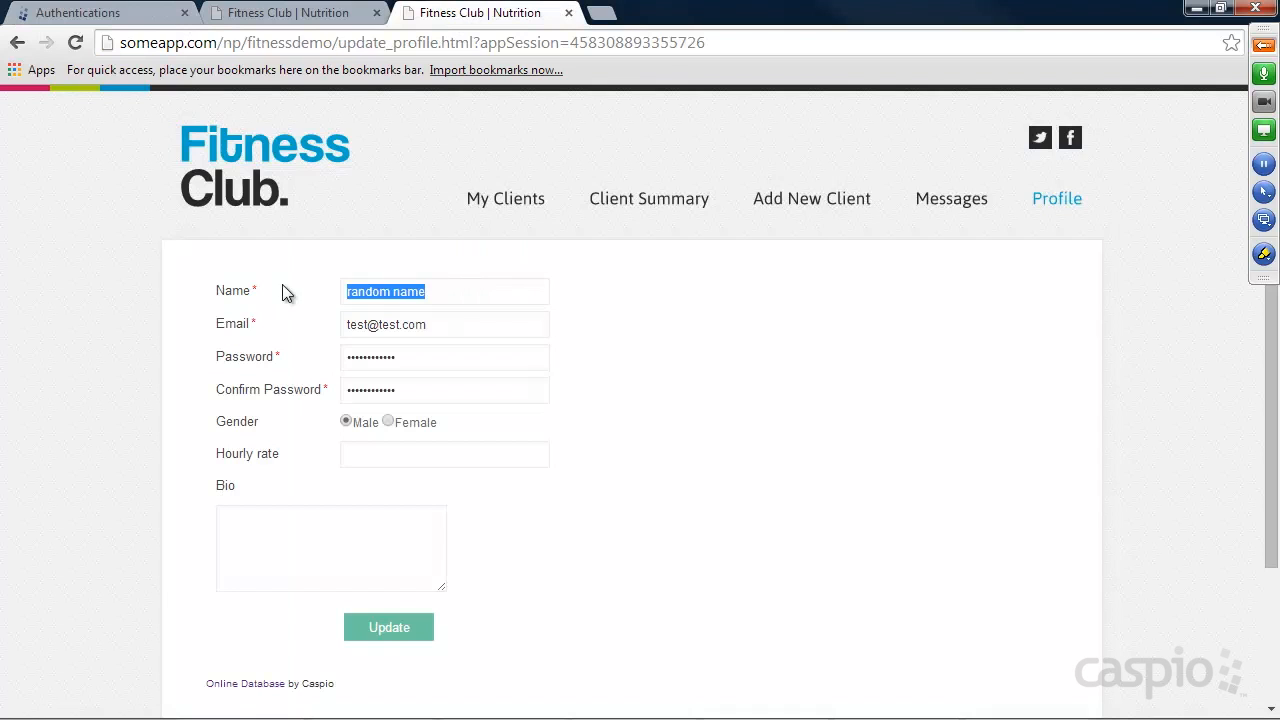
{"action": "key", "text": "Tab"}
{"action": "type", "text": "mike@tset.co"}
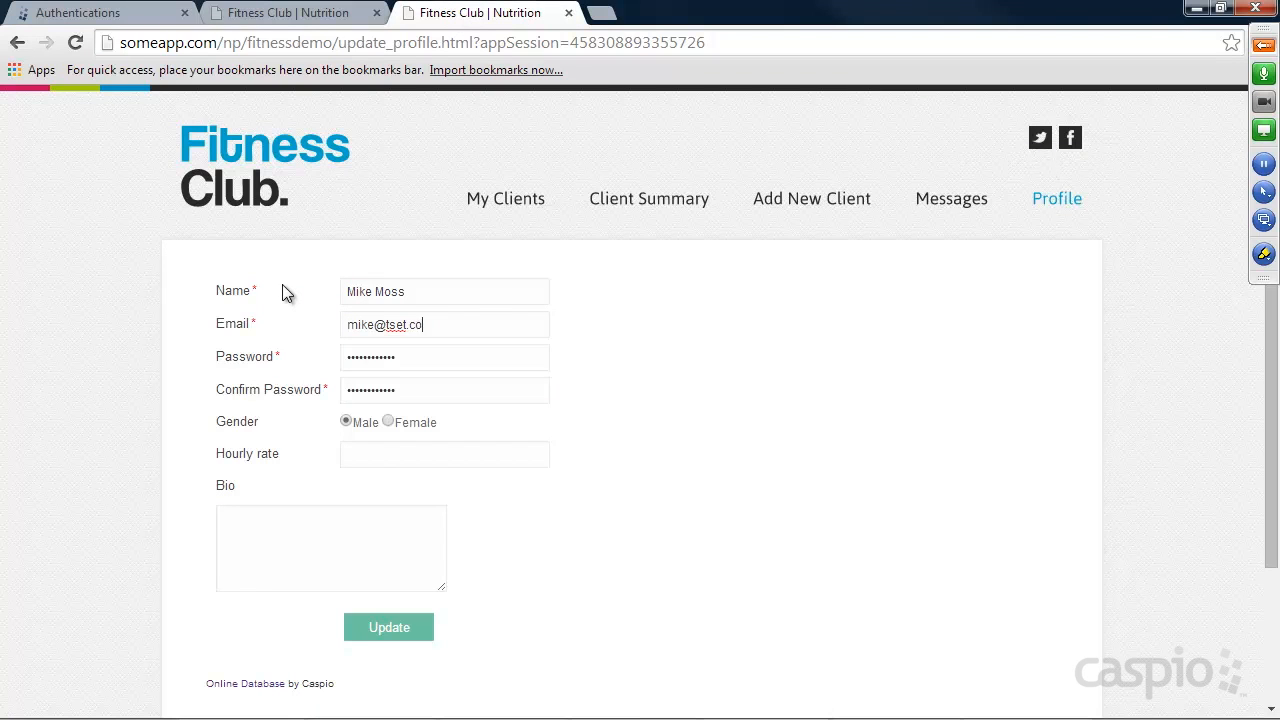
{"action": "key", "text": "BackSpace"}
{"action": "key", "text": "BackSpace"}
{"action": "key", "text": "BackSpace"}
{"action": "type", "text": "est.com"}
Set hourly rate to 50, enter bio "I've worked with number of different athletes in the past. To sum it up I'm pretty awesome." and submit the update.
{"action": "type", "text": "e worked with nu"}
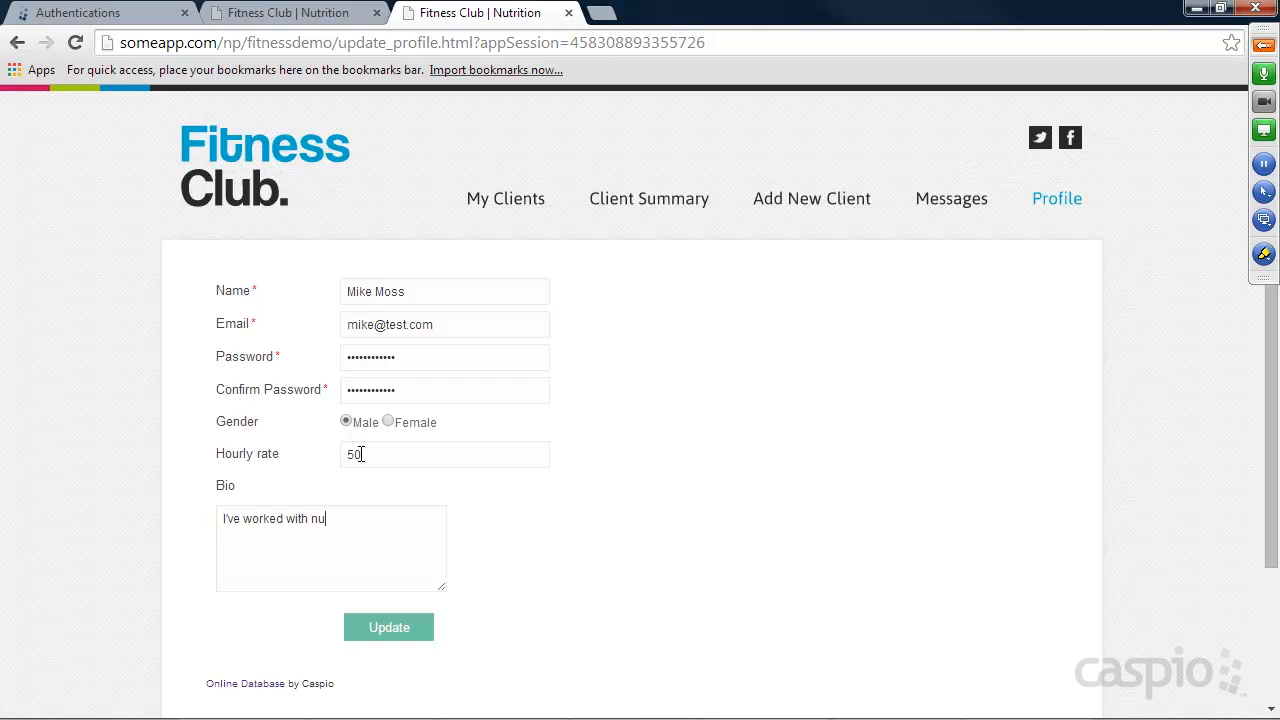
{"action": "type", "text": "mber of different athletes int he past."}
{"action": "key", "text": "BackSpace"}
{"action": "key", "text": "BackSpace"}
{"action": "key", "text": "BackSpace"}
{"action": "key", "text": "BackSpace"}
{"action": "key", "text": "BackSpace"}
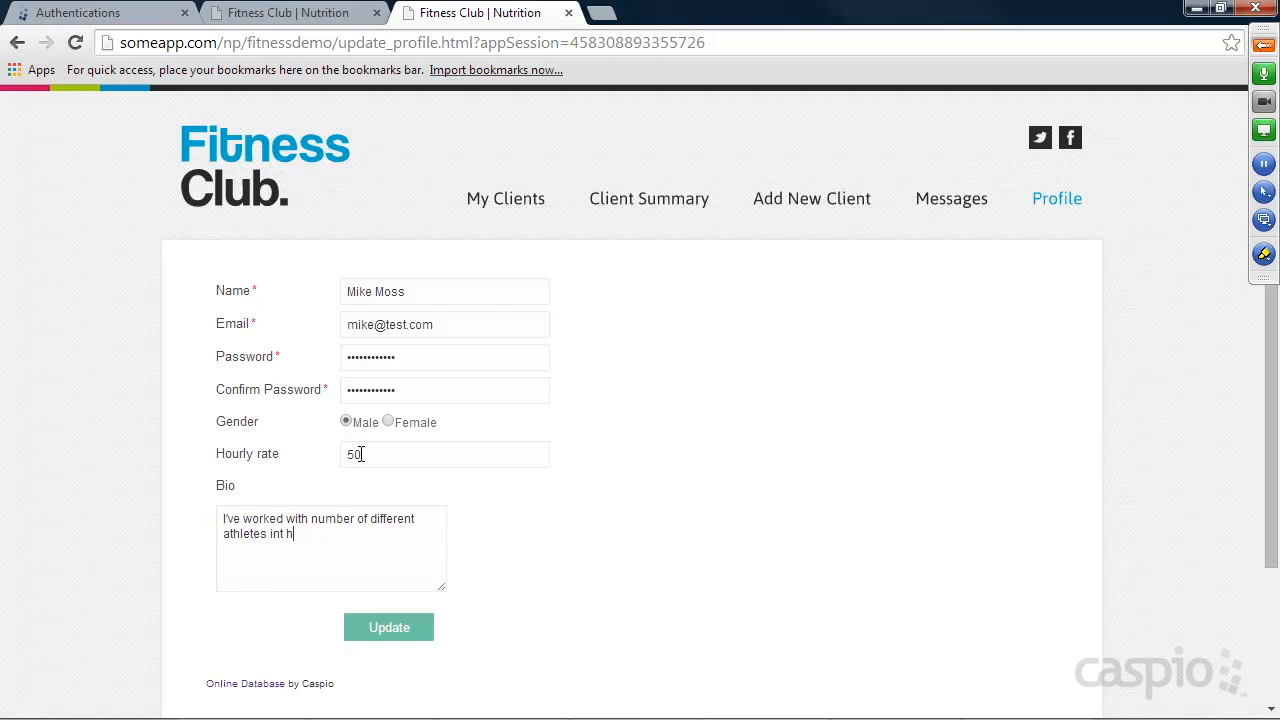
{"action": "key", "text": "BackSpace"}
{"action": "type", "text": "the past. To sum it up I'm pretty awesome."}
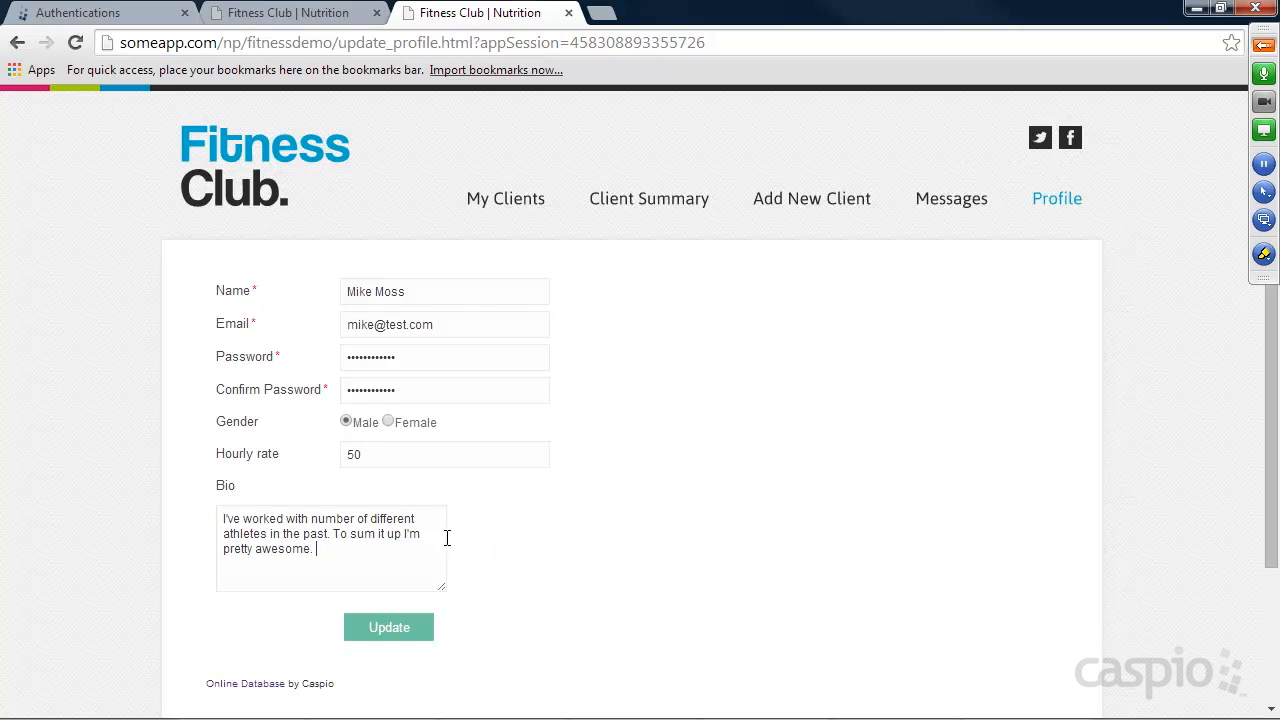
{"action": "left_click", "coordinate": [410, 636]}
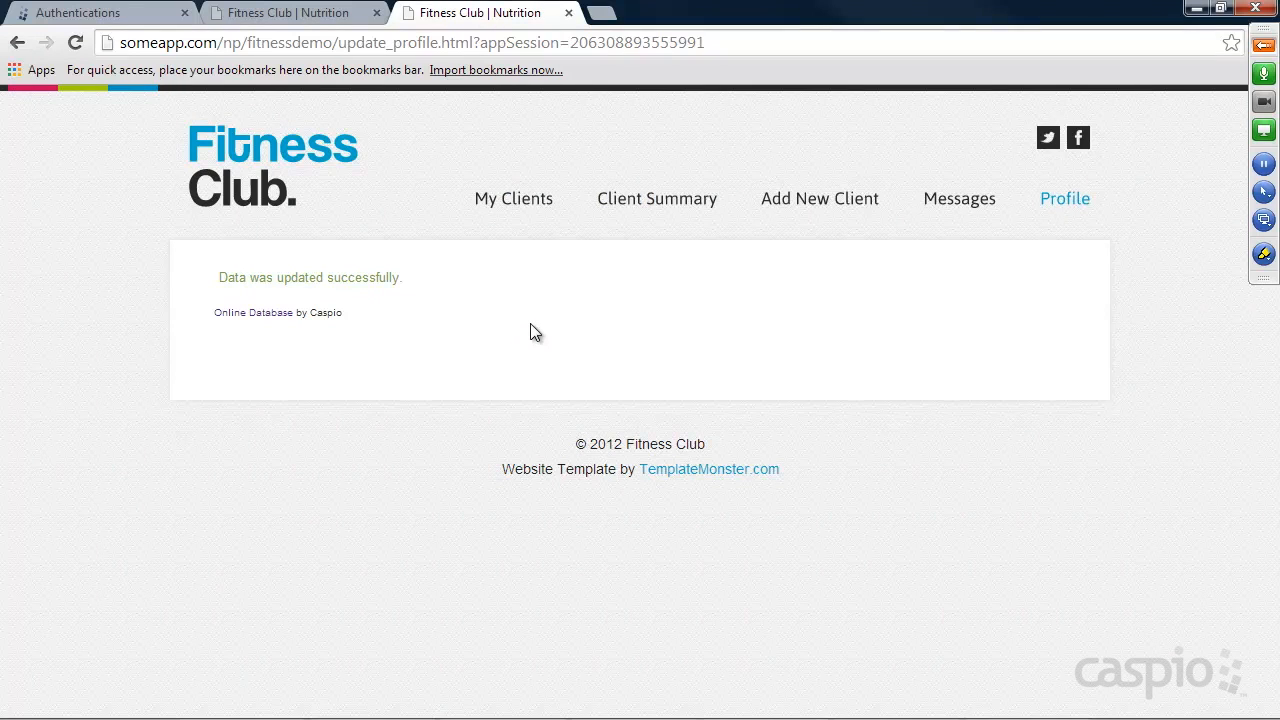
View the Fitness Club website's Find a Trainer page, starting from its home page, and switch back to Caspio Bridge.
{"action": "left_click", "coordinate": [239, 162]}
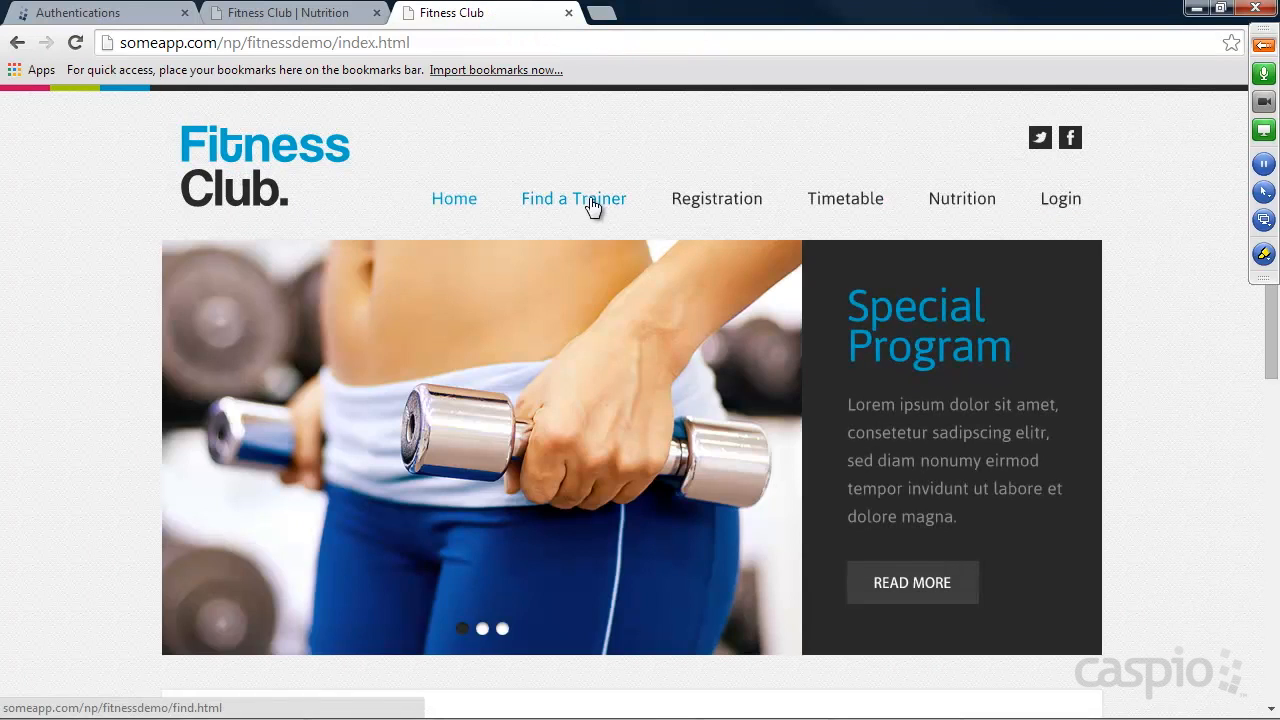
{"action": "left_click", "coordinate": [590, 201]}
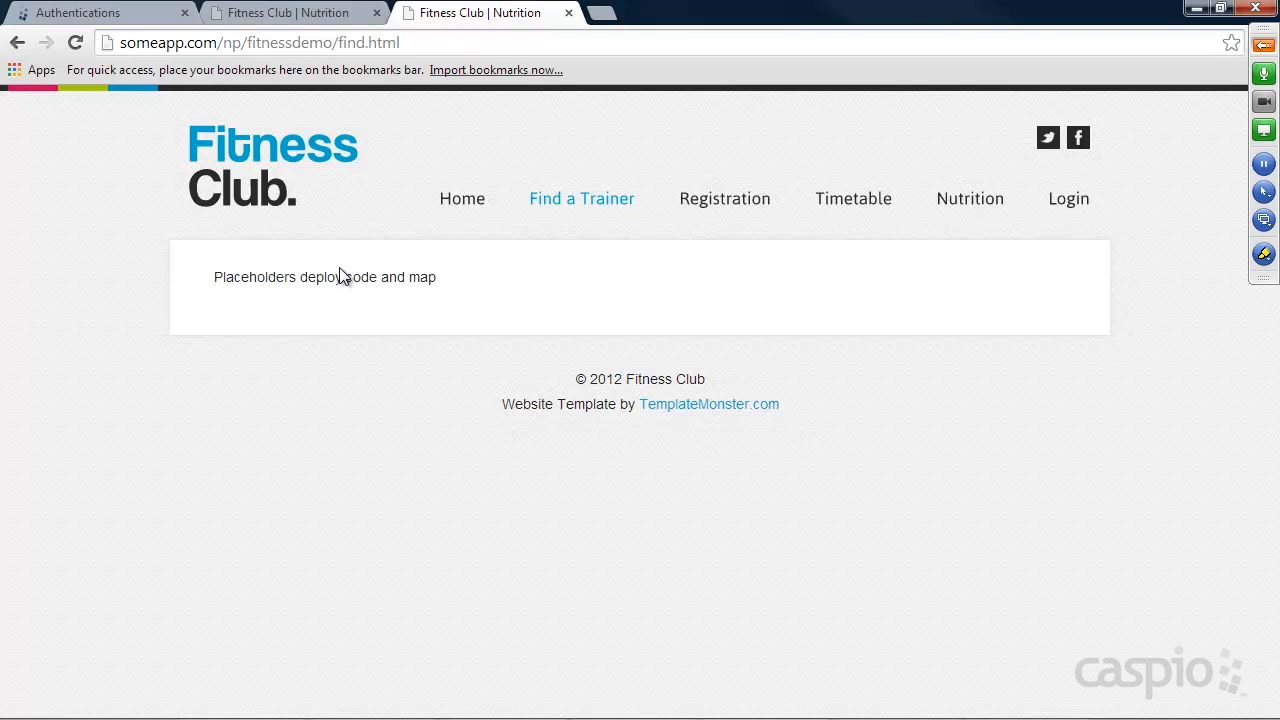
{"action": "left_click", "coordinate": [97, 15]}
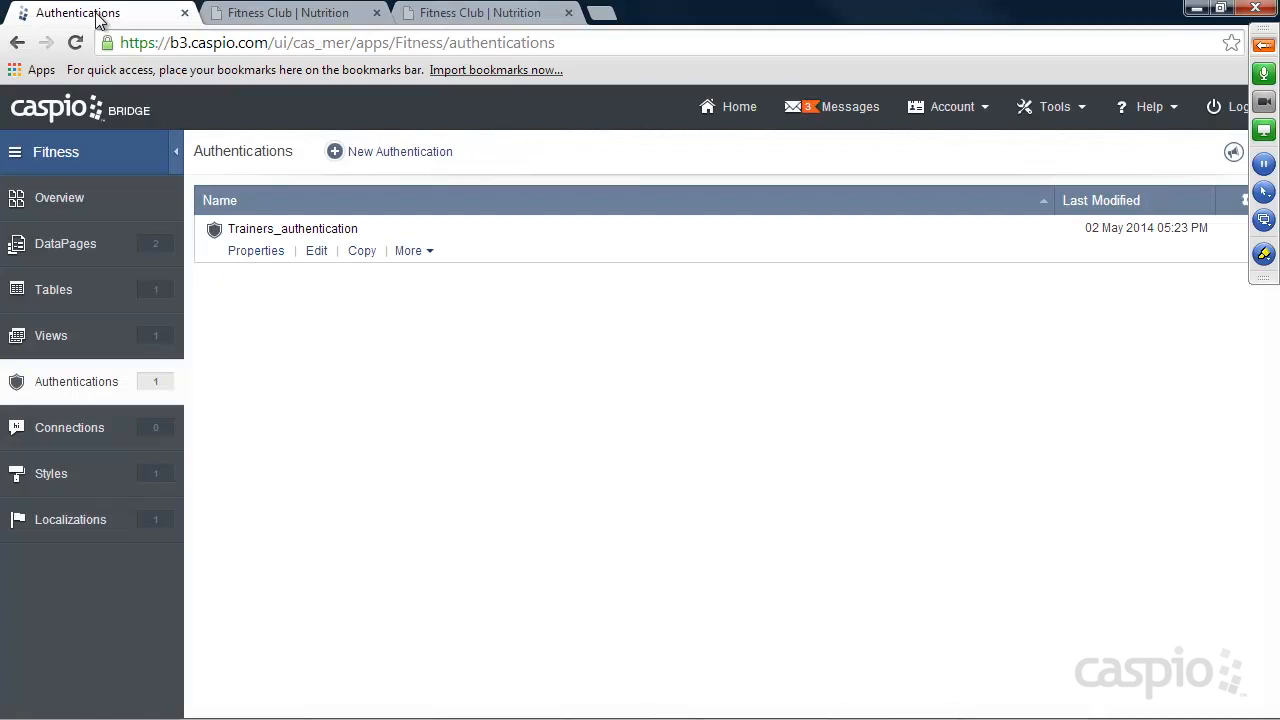
Add City, State and Zip as Text (255) fields to the design of the Trainers_t table and save it.
{"action": "left_click", "coordinate": [50, 291]}
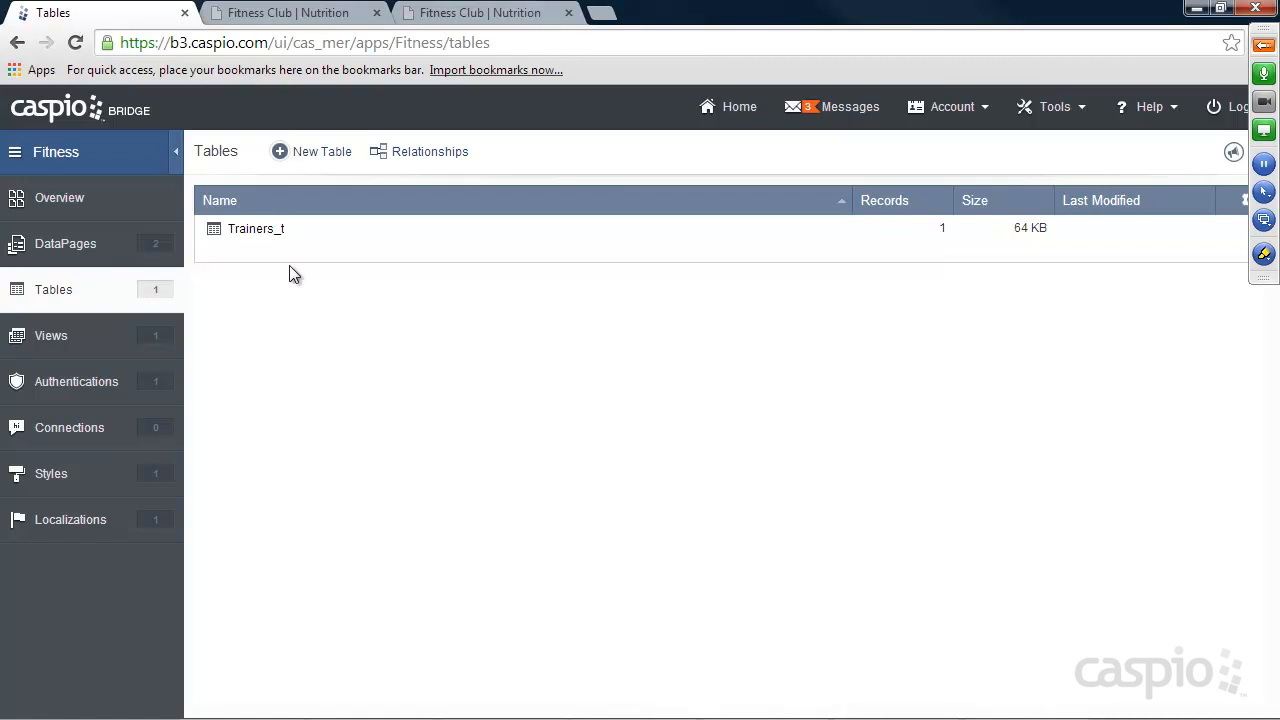
{"action": "left_click", "coordinate": [370, 251]}
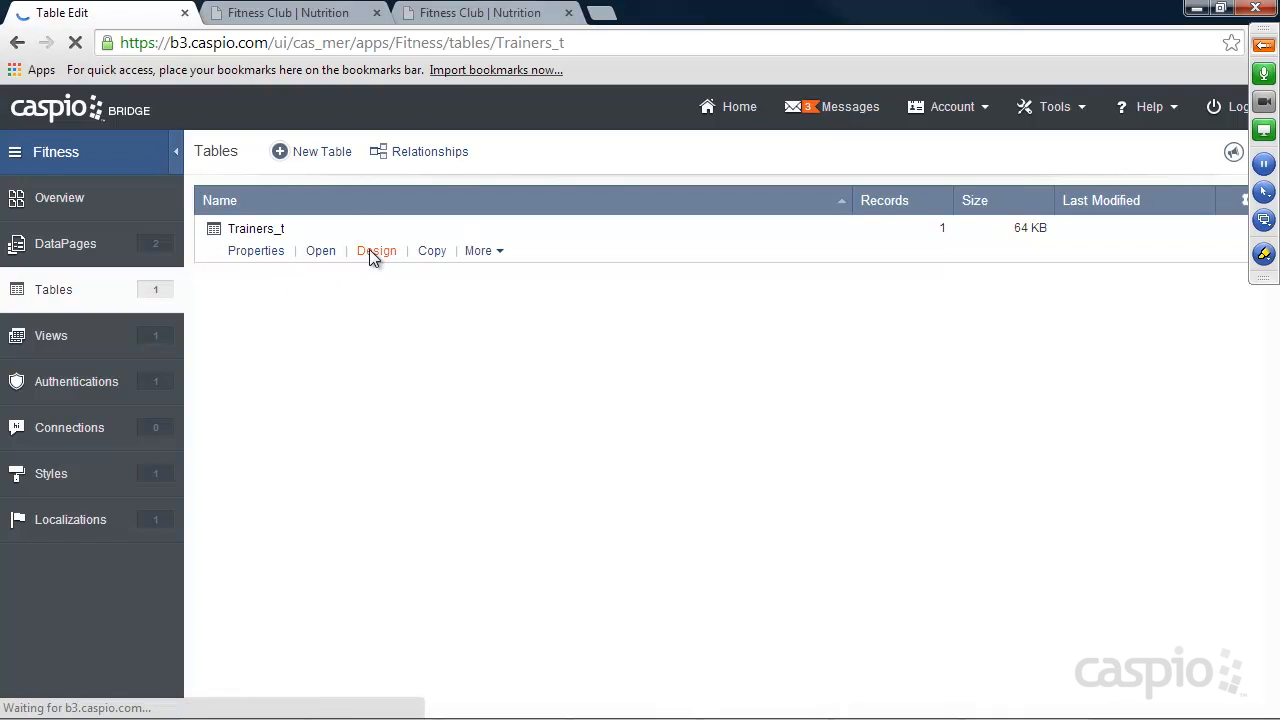
{"action": "left_click", "coordinate": [282, 491]}
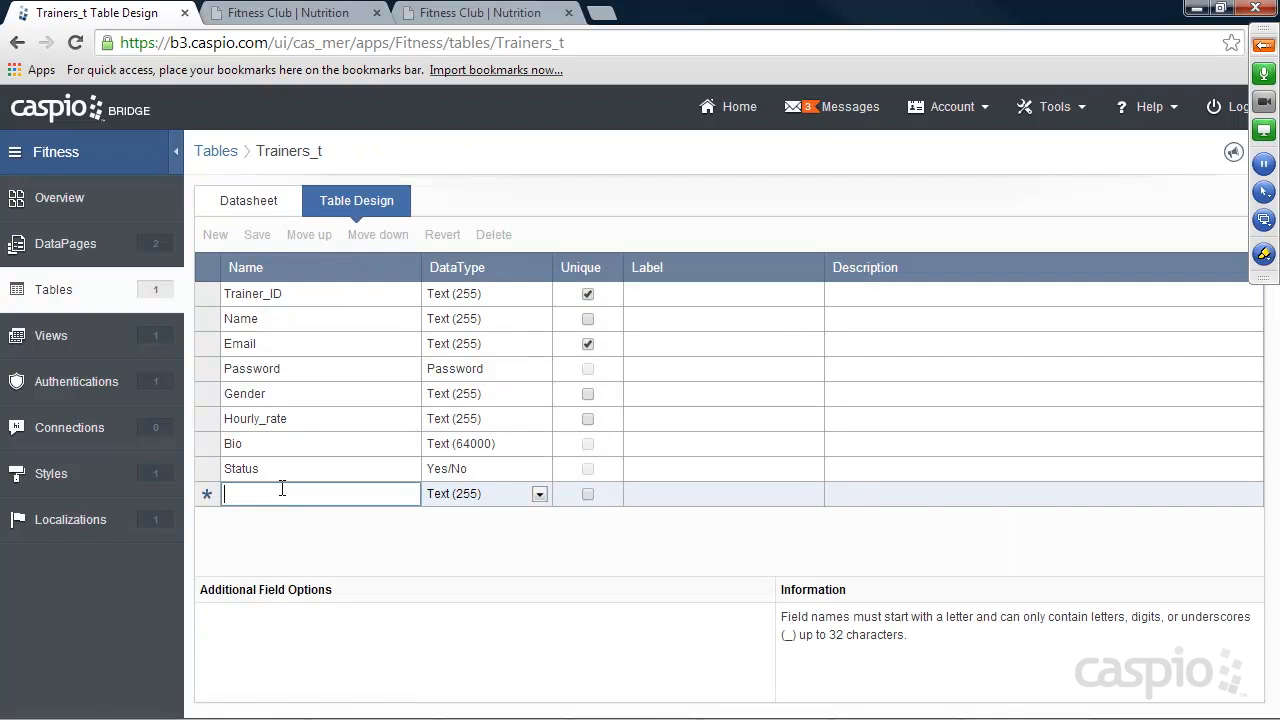
{"action": "type", "text": "Sta"}
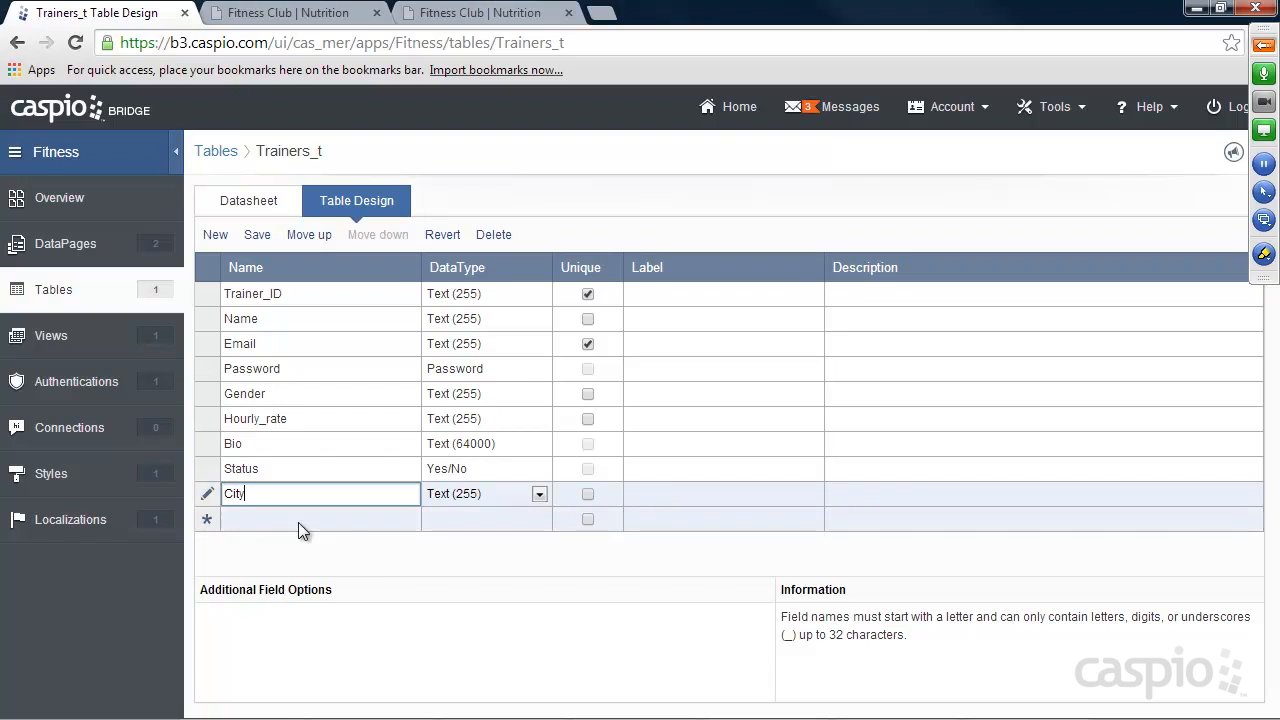
{"action": "left_click", "coordinate": [294, 519]}
{"action": "type", "text": "State"}
{"action": "left_click", "coordinate": [293, 539]}
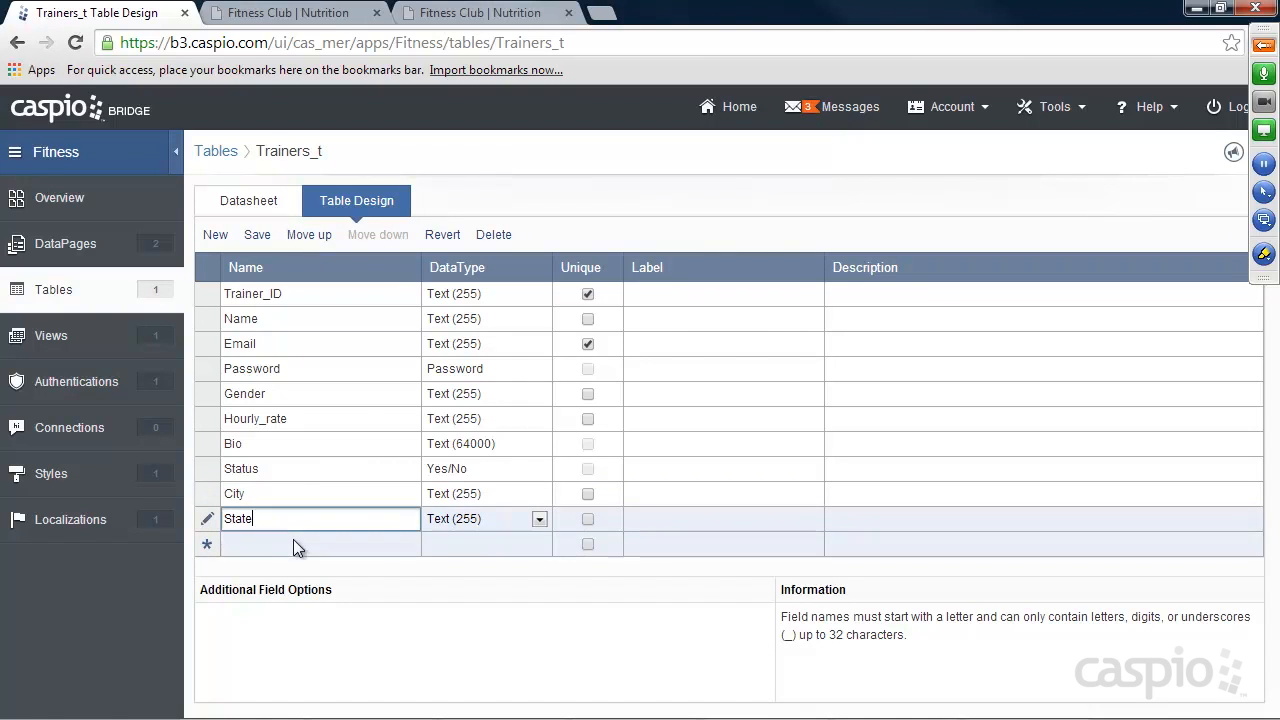
{"action": "type", "text": "Zip"}
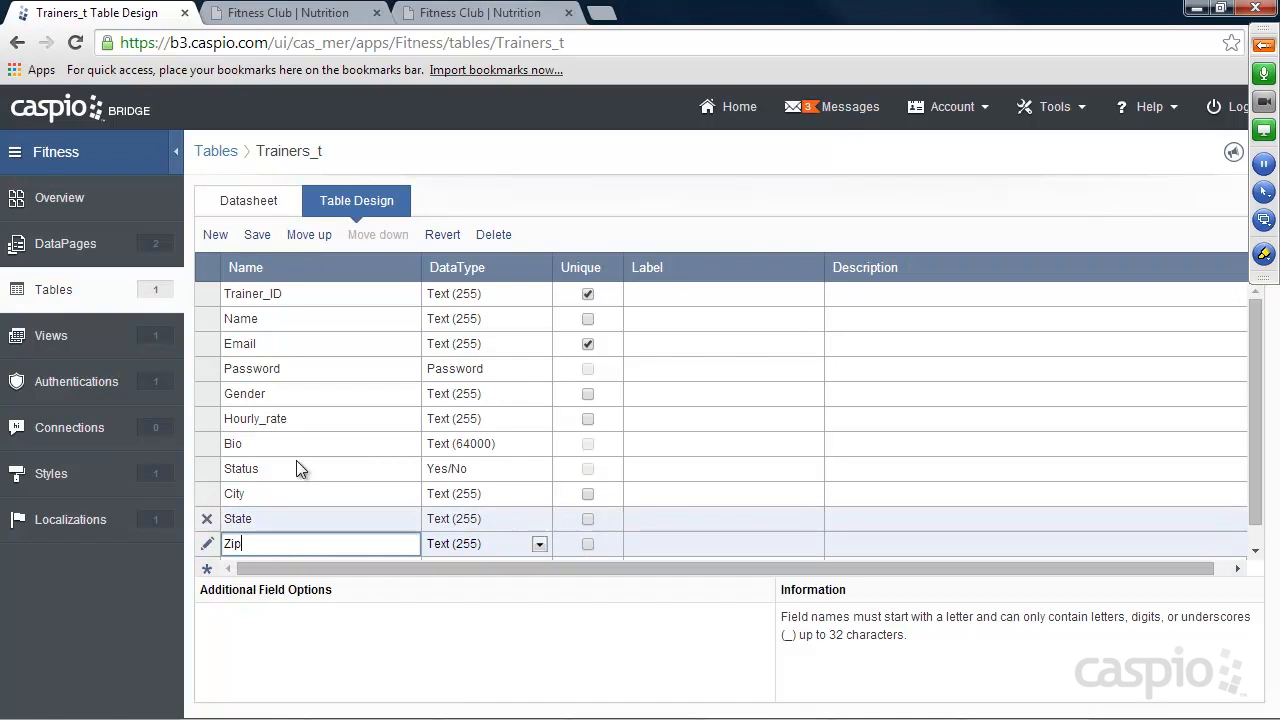
{"action": "left_click", "coordinate": [258, 236]}
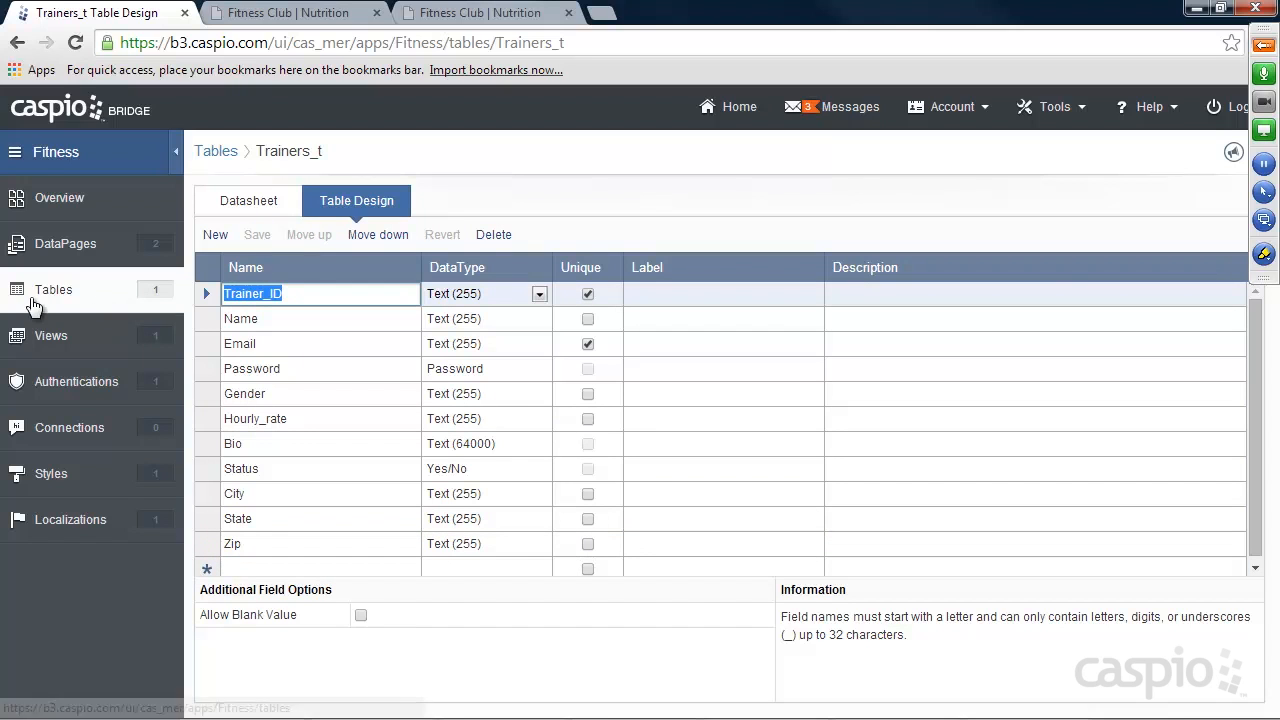
In the Trainers_t datasheet, set the trainer's City to Santa Clara and State to California, and fill in the Zip code.
{"action": "left_click", "coordinate": [259, 206]}
{"action": "left_click_drag", "start_coordinate": [794, 703], "coordinate": [849, 700]}
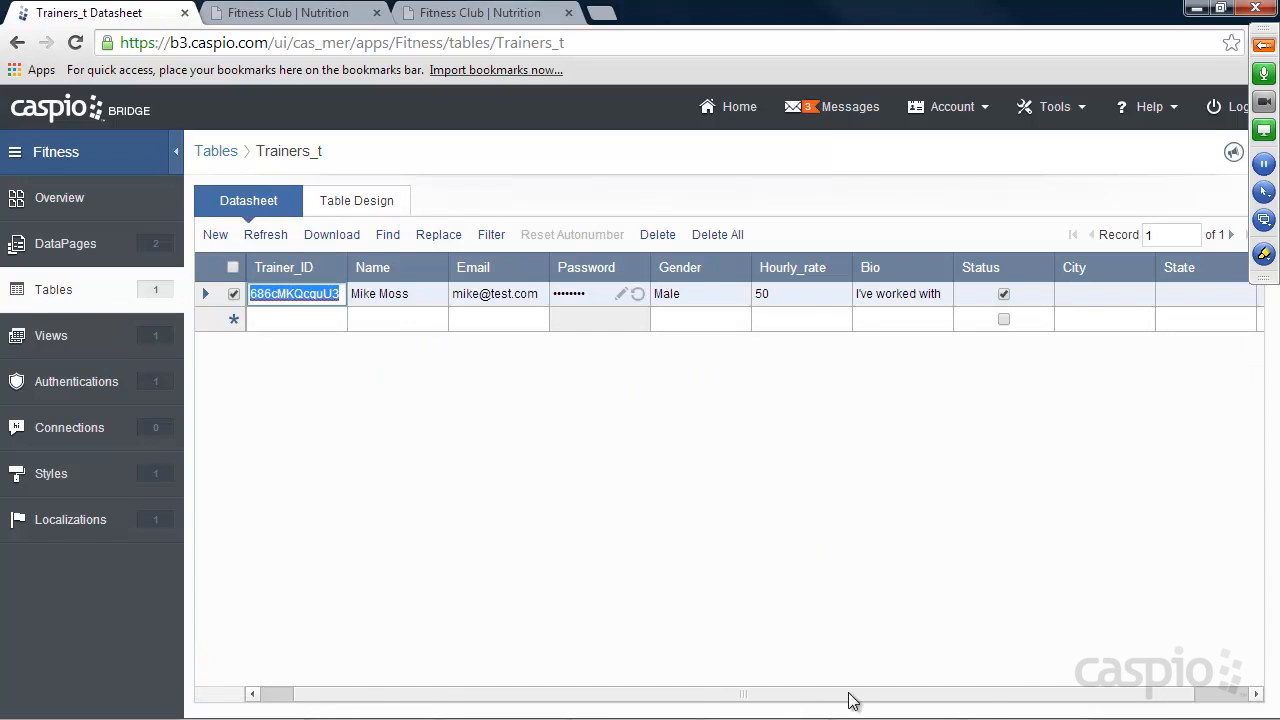
{"action": "left_click", "coordinate": [997, 293]}
{"action": "type", "text": "Sa"}
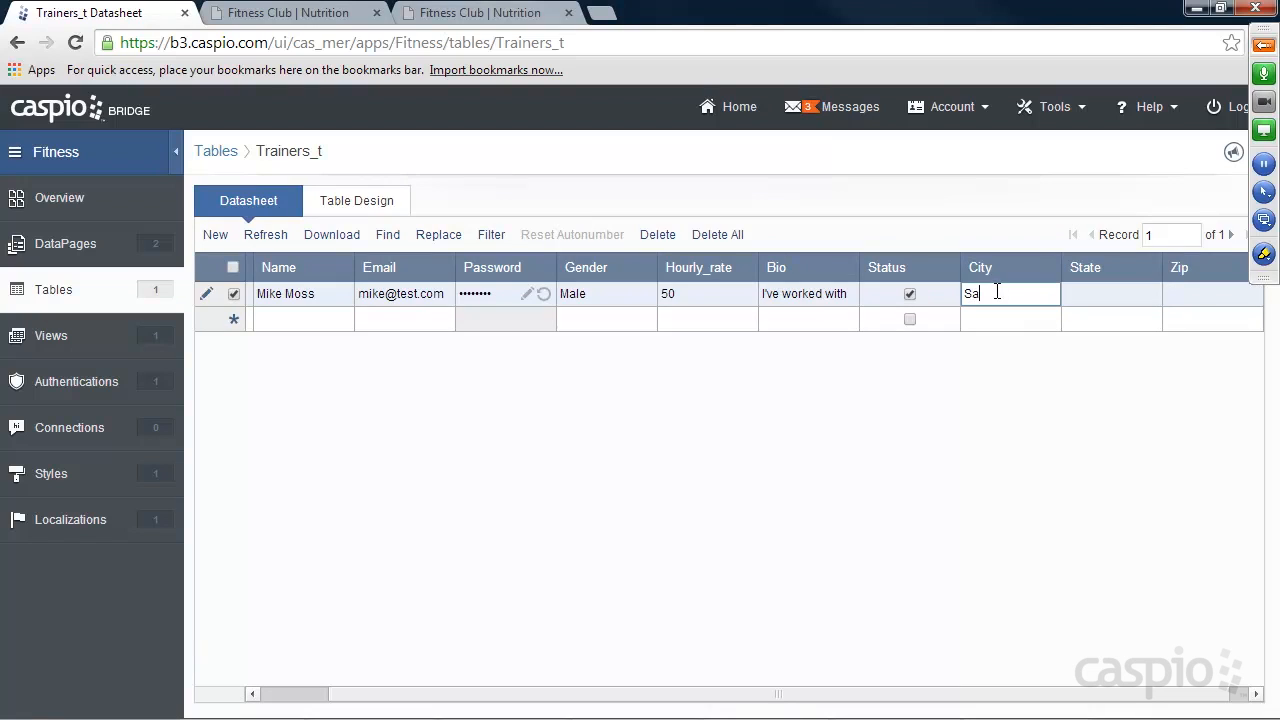
{"action": "type", "text": "nta Clara"}
{"action": "key", "text": "Tab"}
{"action": "type", "text": "California"}
{"action": "key", "text": "Tab"}
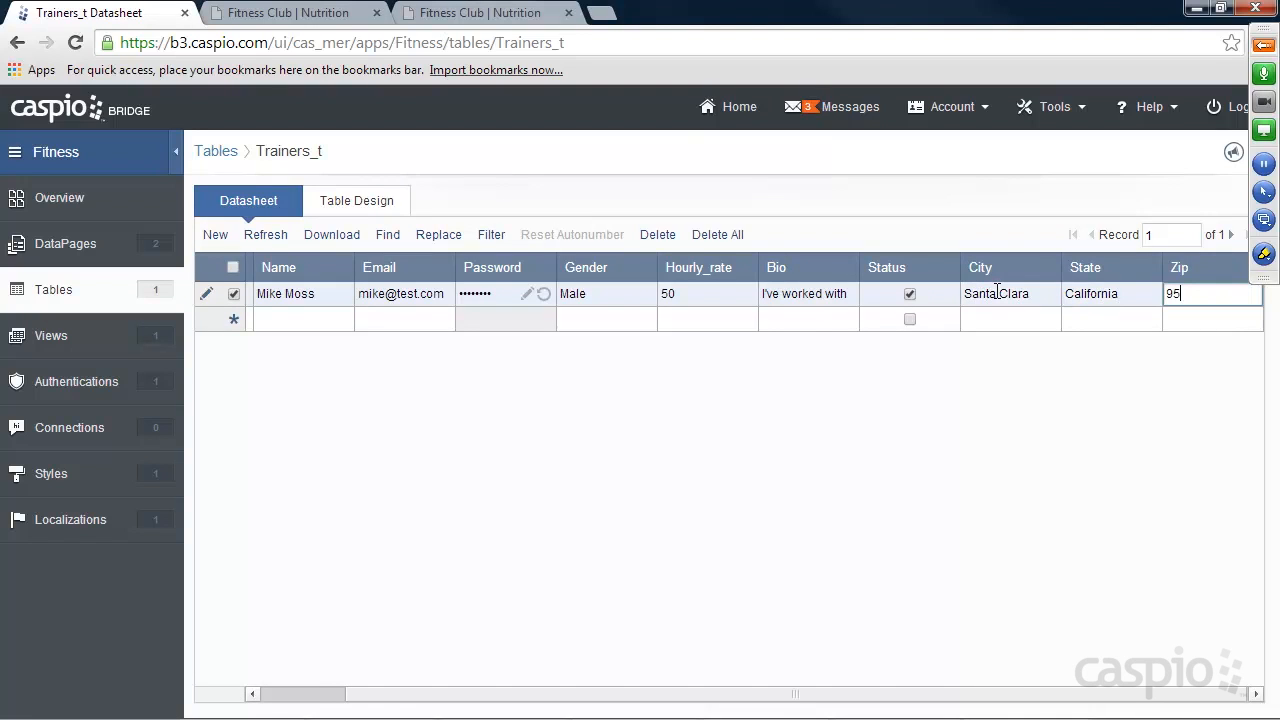
{"action": "left_click", "coordinate": [60, 292]}
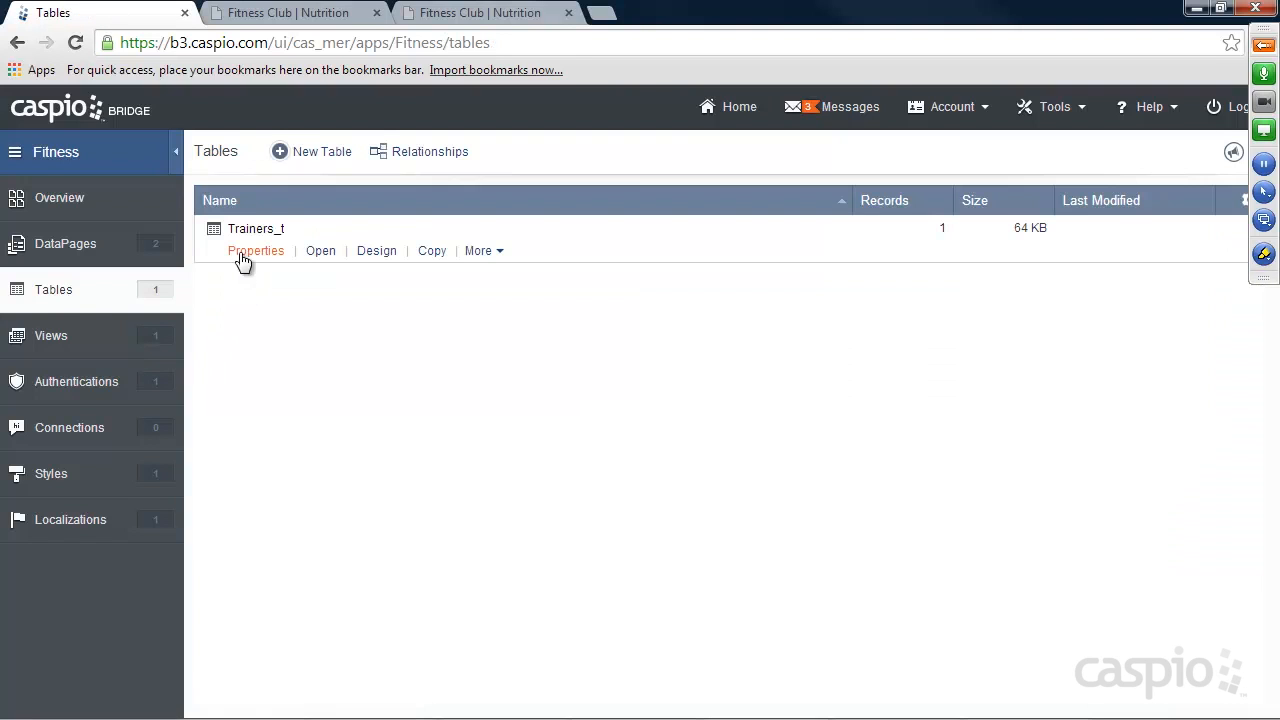
Edit the Update Profile DataPage in the Trainer Portal folder and add the City, State and Zip fields to its selected fields.
{"action": "left_click", "coordinate": [84, 244]}
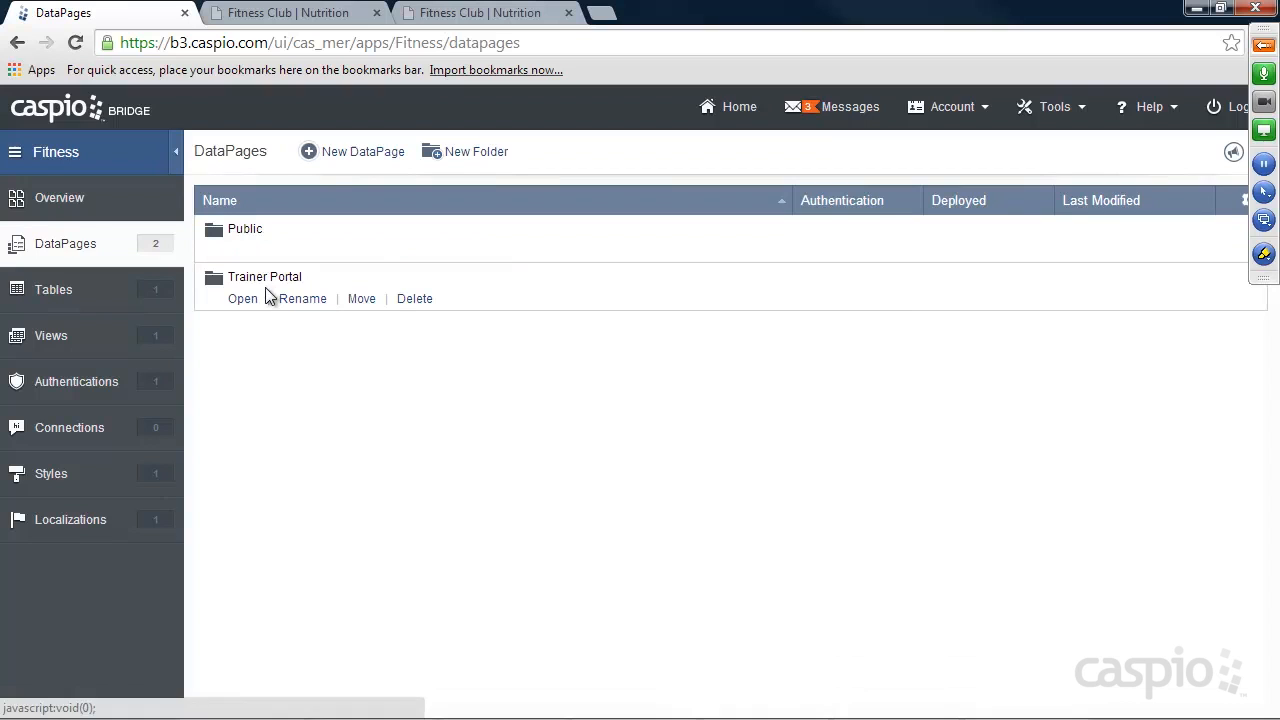
{"action": "left_click", "coordinate": [246, 300]}
{"action": "left_click", "coordinate": [343, 348]}
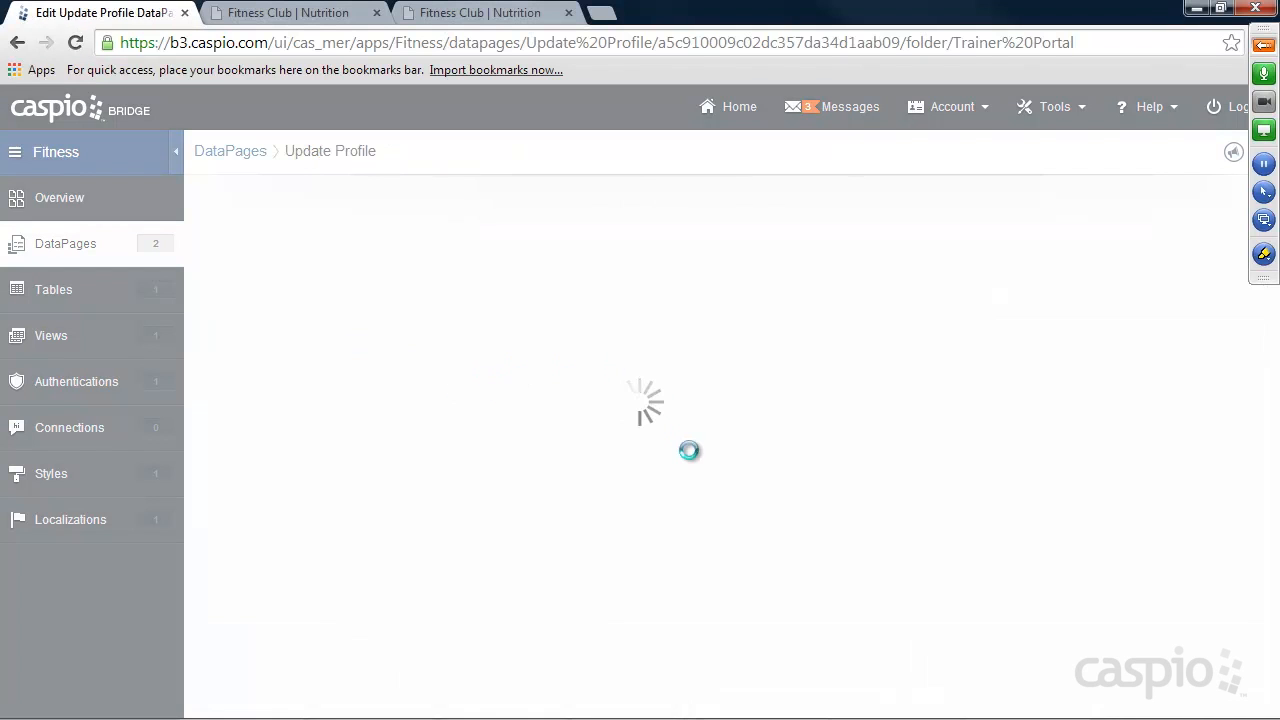
{"action": "left_click", "coordinate": [789, 703]}
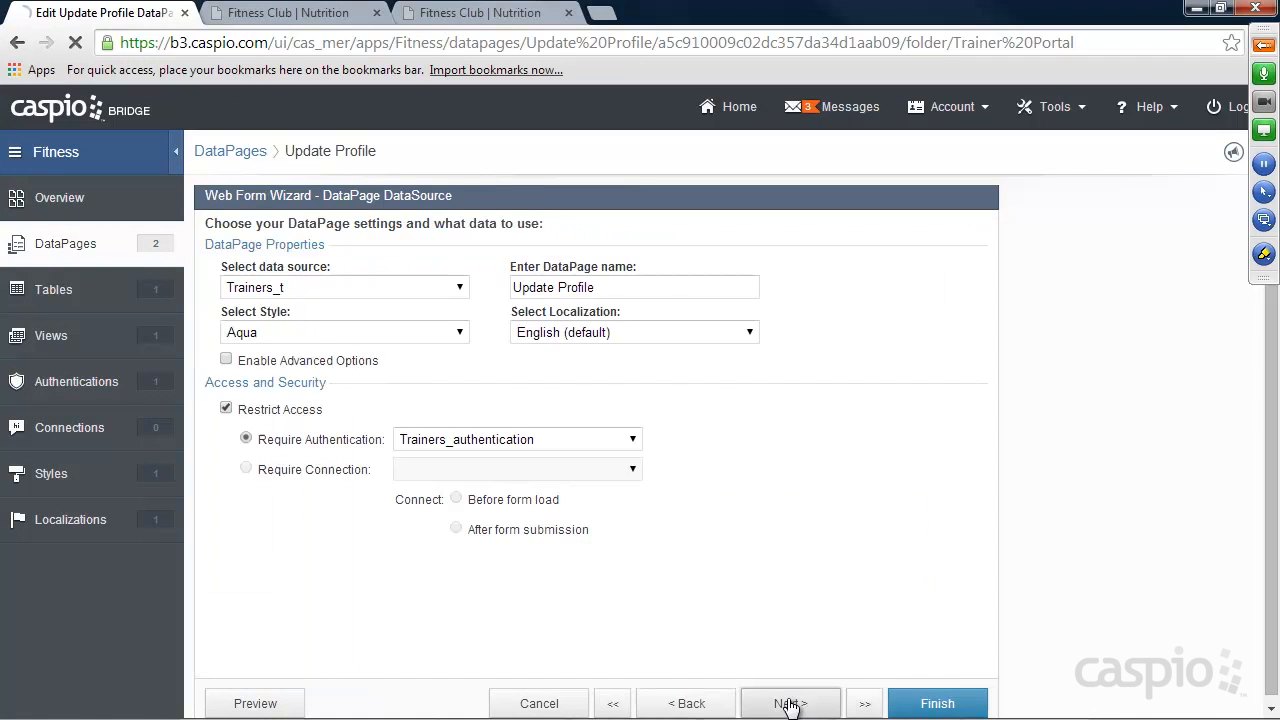
{"action": "left_click", "coordinate": [789, 704]}
{"action": "left_click", "coordinate": [789, 704]}
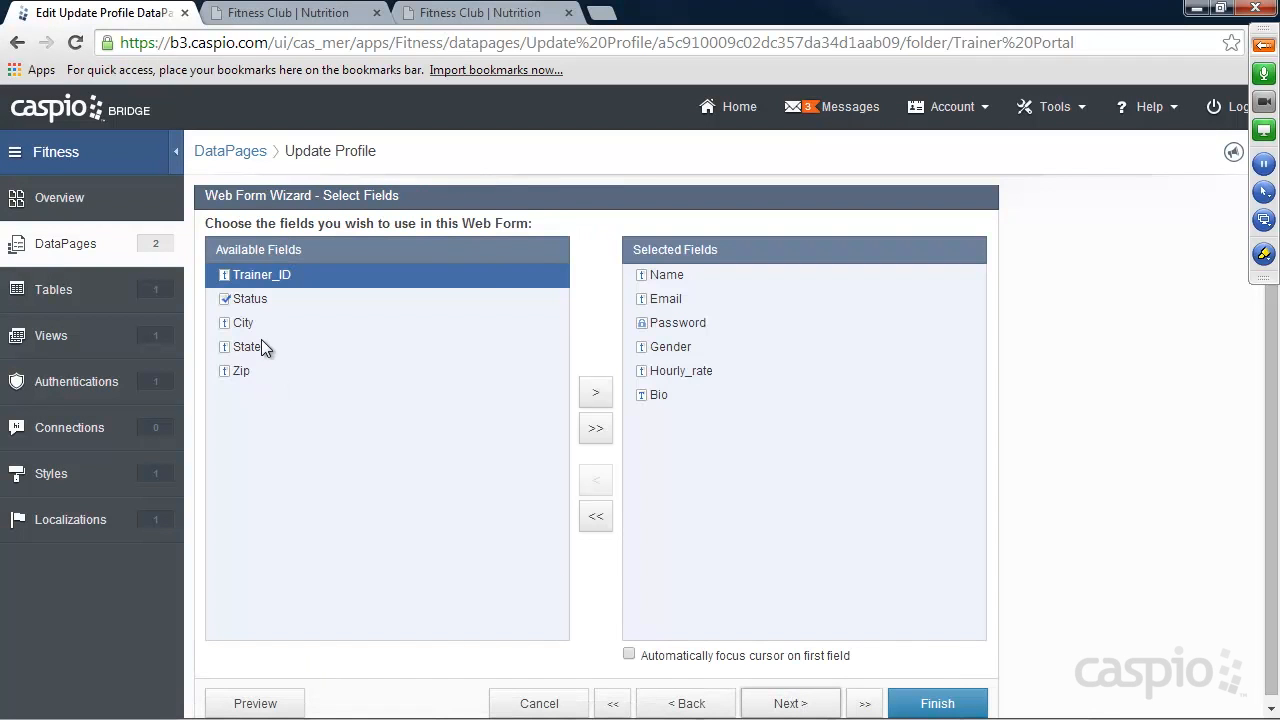
{"action": "left_click", "coordinate": [285, 323]}
{"action": "left_click", "coordinate": [594, 394]}
{"action": "left_click", "coordinate": [594, 394]}
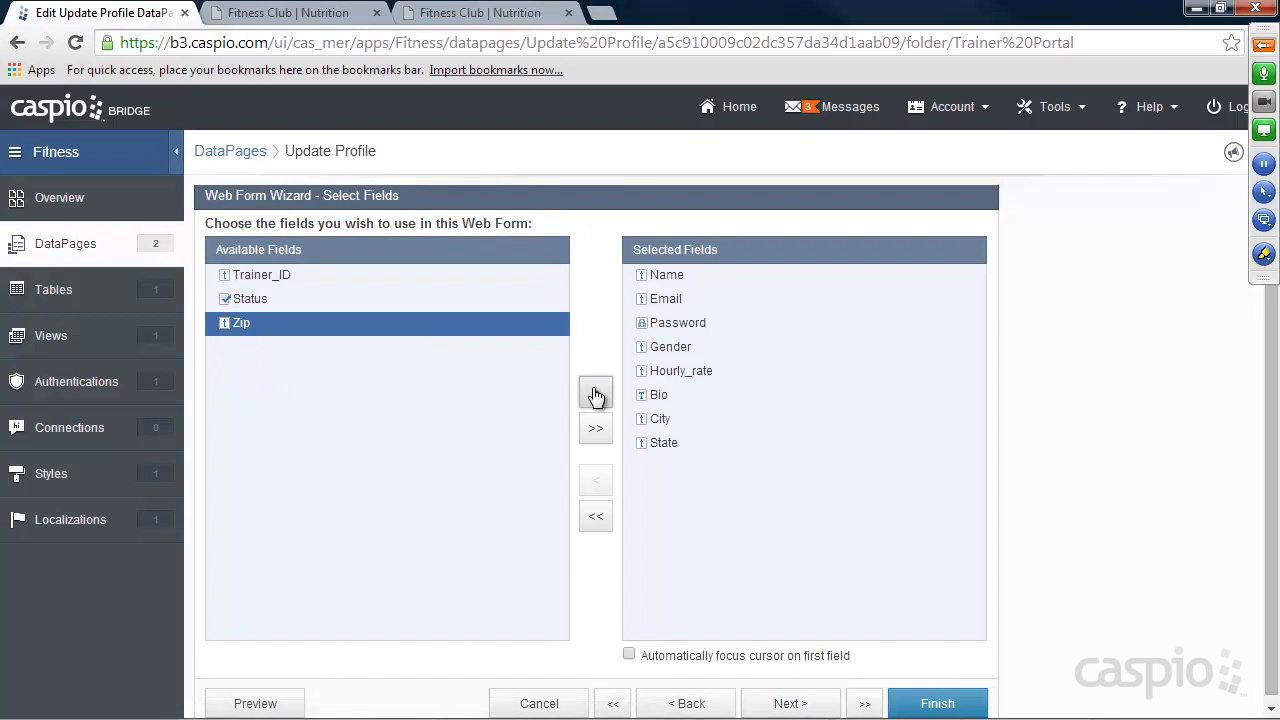
{"action": "left_click", "coordinate": [594, 394]}
Set the City, State and Zip form elements of the Update Profile DataPage to Text Field and finish the DataPage.
{"action": "left_click", "coordinate": [778, 702]}
{"action": "left_click", "coordinate": [242, 478]}
{"action": "left_click", "coordinate": [600, 338]}
{"action": "left_click", "coordinate": [590, 371]}
{"action": "left_click", "coordinate": [250, 501]}
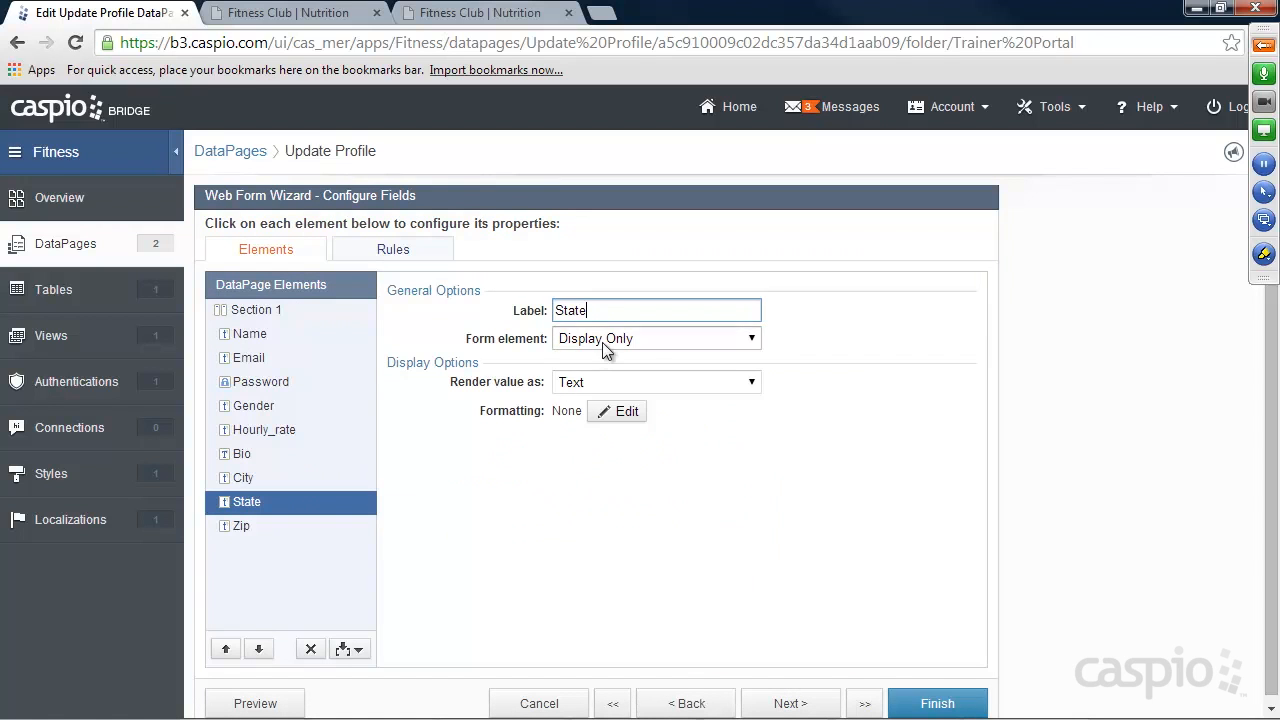
{"action": "left_click", "coordinate": [602, 340]}
{"action": "left_click", "coordinate": [590, 371]}
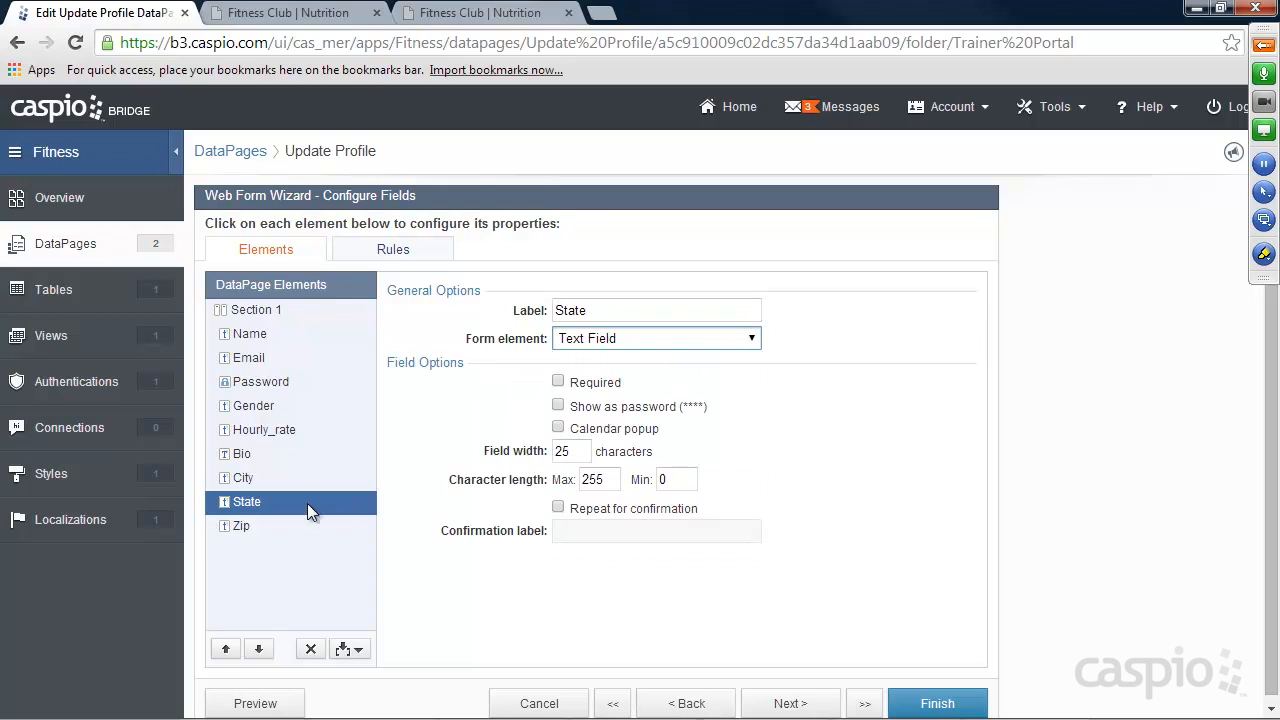
{"action": "left_click", "coordinate": [242, 526]}
{"action": "left_click", "coordinate": [596, 340]}
{"action": "left_click", "coordinate": [600, 371]}
{"action": "left_click", "coordinate": [932, 700]}
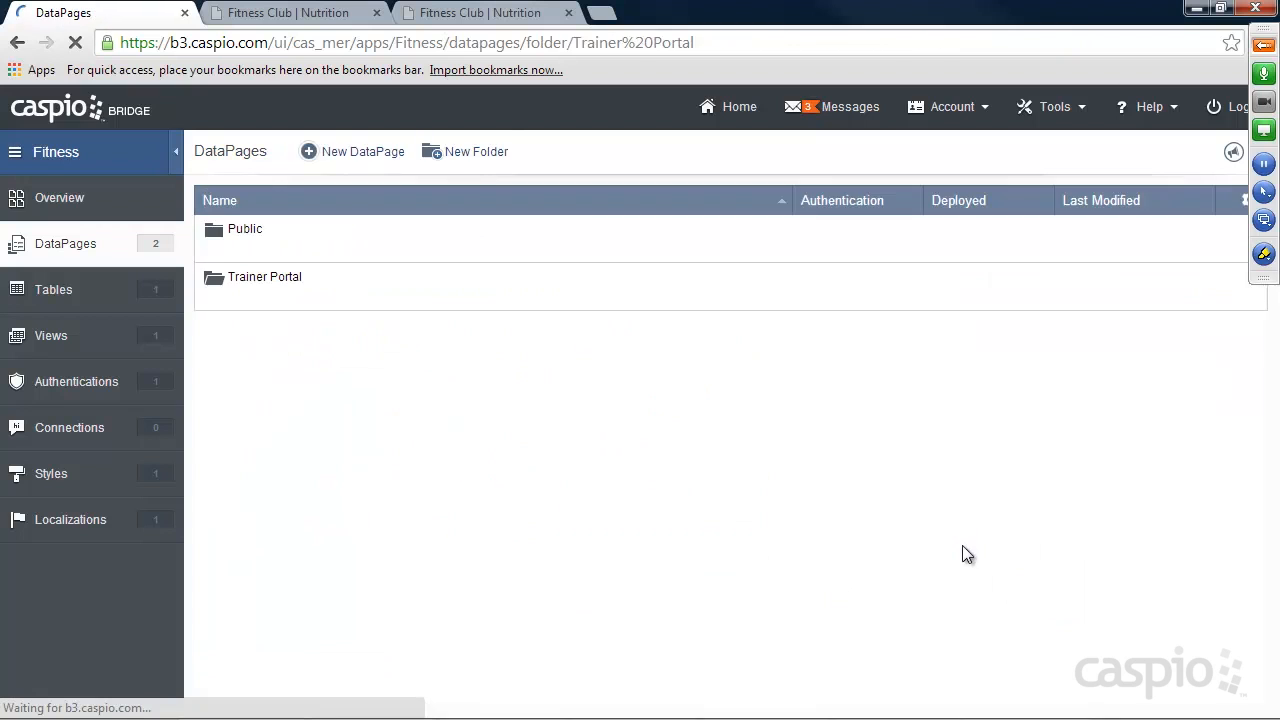
Switch to the Fitness Club website and check the City, State and Zip fields on the trainer's Profile page.
{"action": "left_click", "coordinate": [475, 18]}
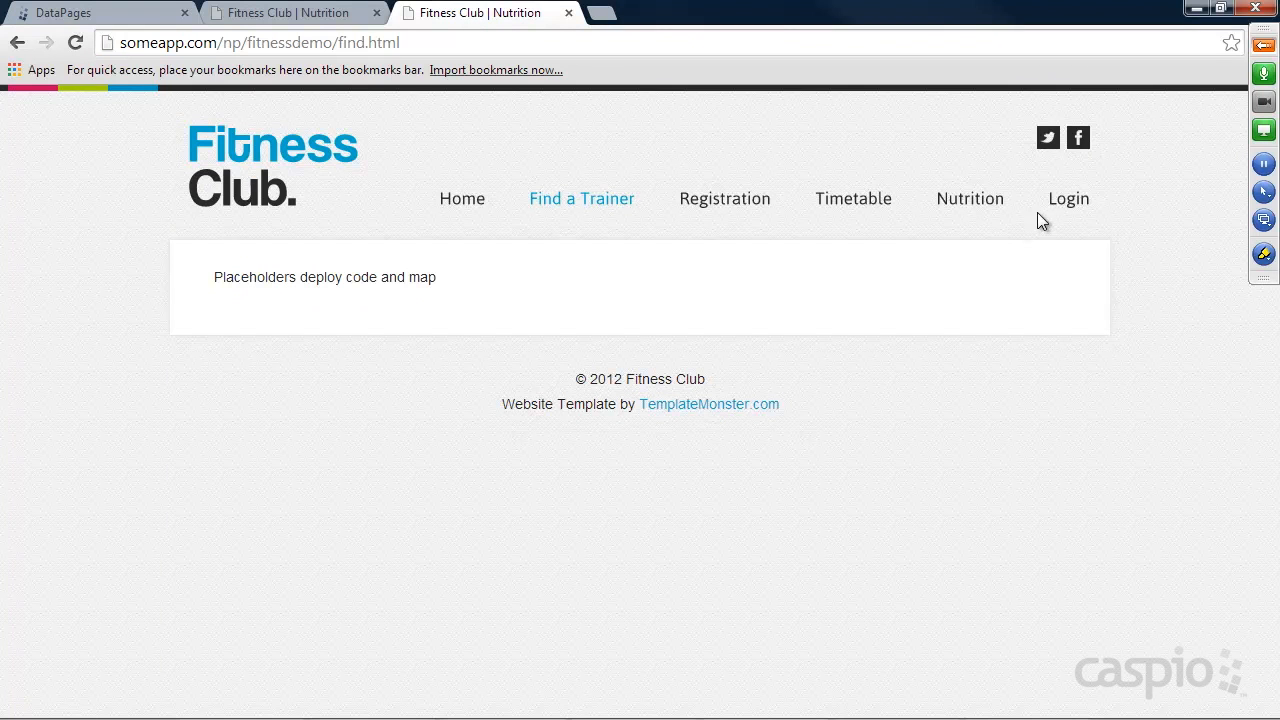
{"action": "left_click", "coordinate": [1069, 199]}
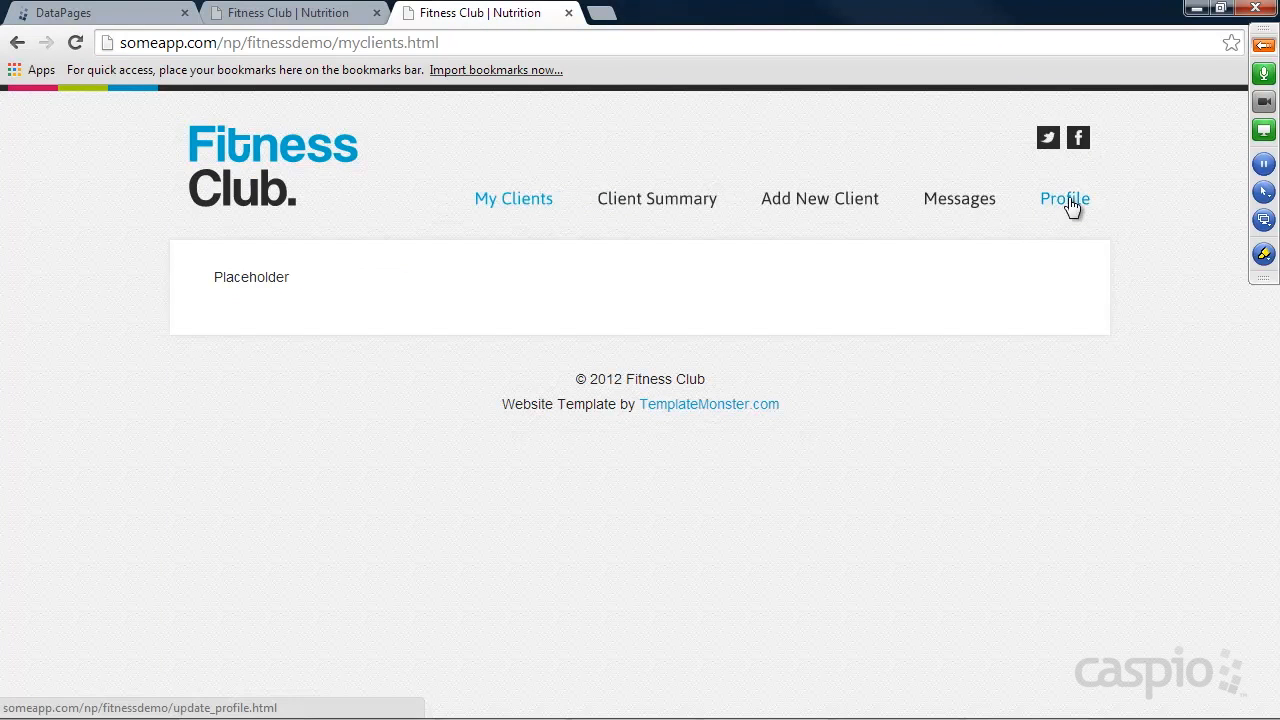
{"action": "left_click", "coordinate": [1069, 199]}
{"action": "scroll", "coordinate": [790, 330], "scroll_direction": "down", "scroll_amount": 3}
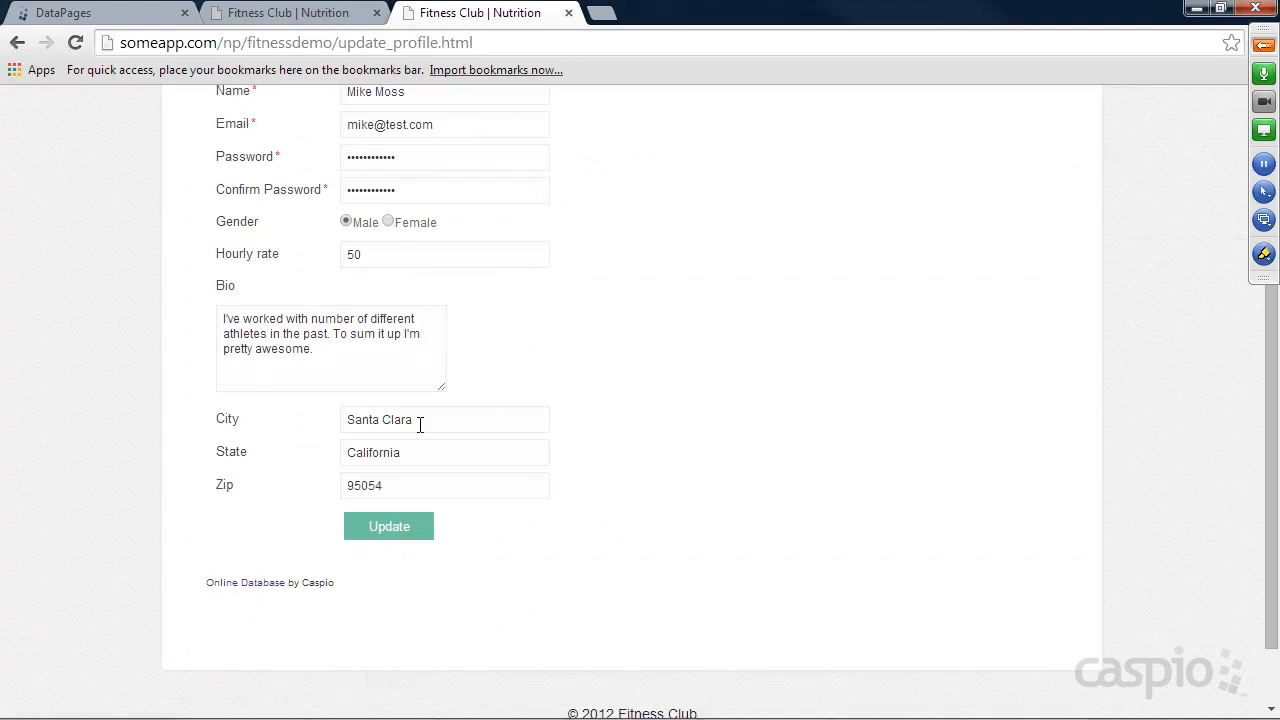
{"action": "left_click_drag", "start_coordinate": [420, 424], "coordinate": [331, 428]}
{"action": "left_click_drag", "start_coordinate": [414, 452], "coordinate": [334, 449]}
{"action": "left_click", "coordinate": [771, 393]}
{"action": "scroll", "coordinate": [790, 393], "scroll_direction": "up", "scroll_amount": 3}
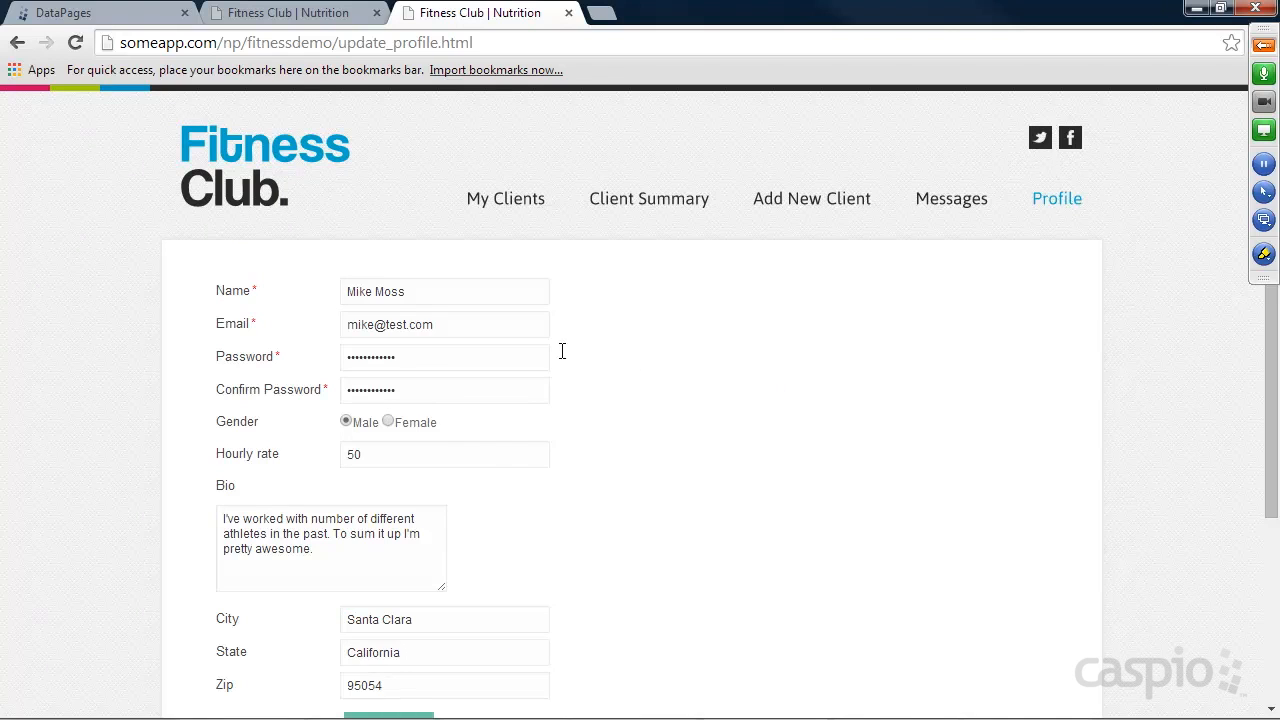
Look at the website's Find a Trainer page from the home page and return to the Caspio Bridge DataPages list.
{"action": "left_click", "coordinate": [246, 178]}
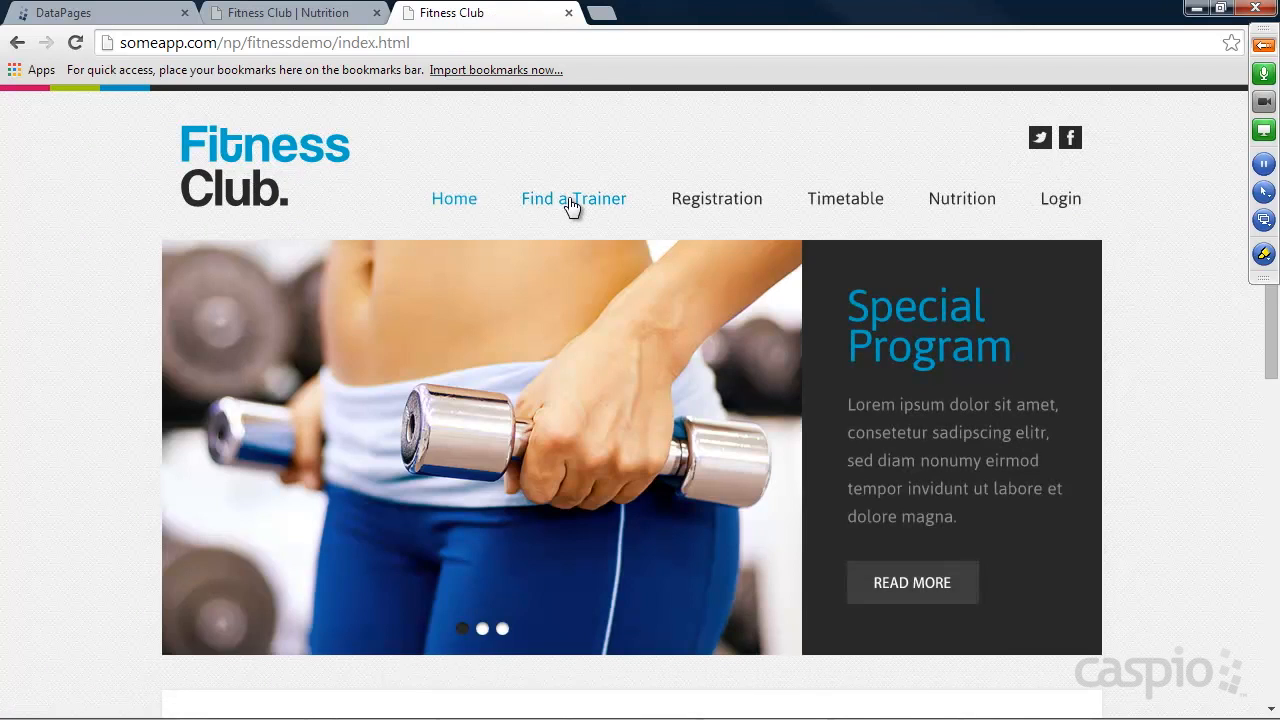
{"action": "left_click", "coordinate": [566, 205]}
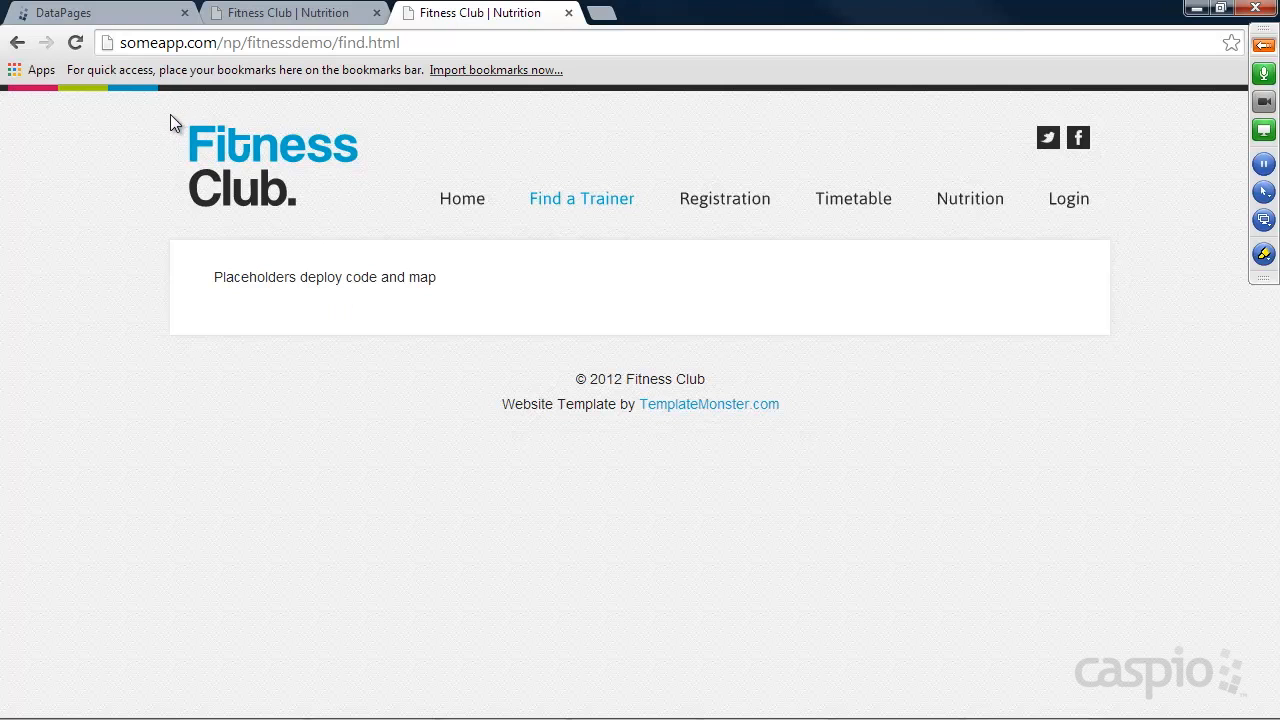
{"action": "left_click", "coordinate": [100, 13]}
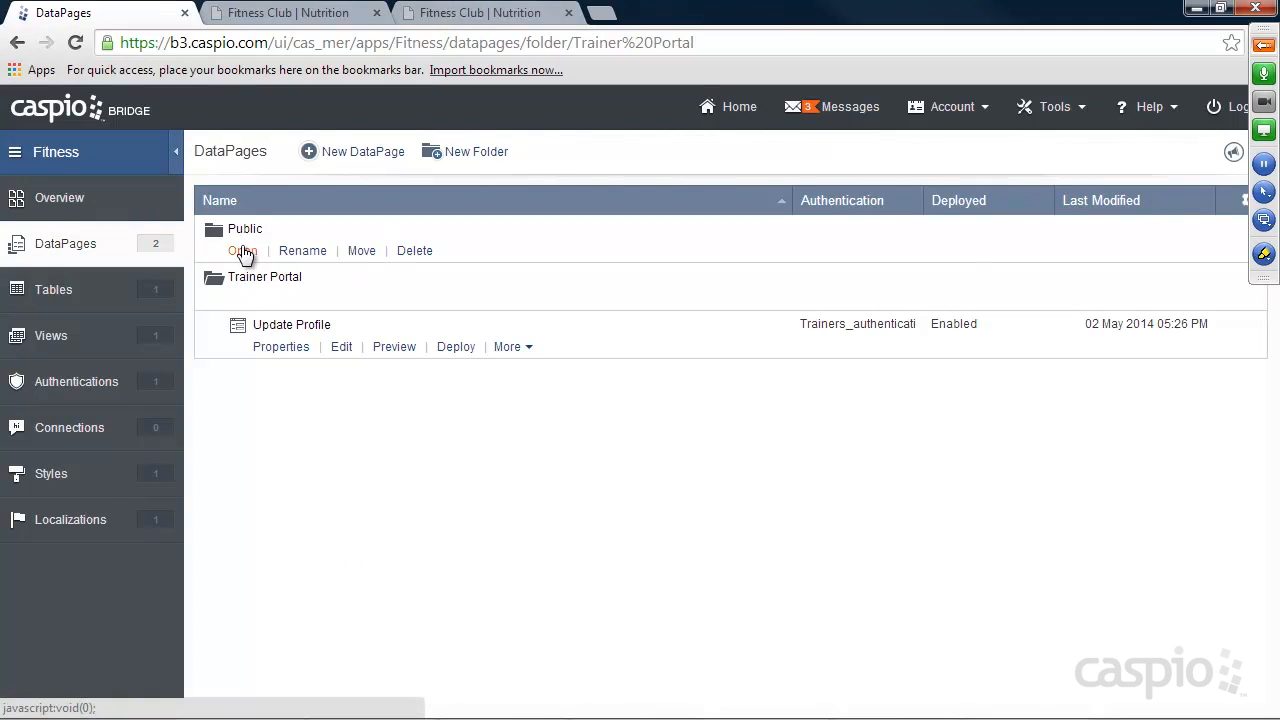
Start a new DataPage in the Public folder with the Tabular report type.
{"action": "left_click", "coordinate": [243, 251]}
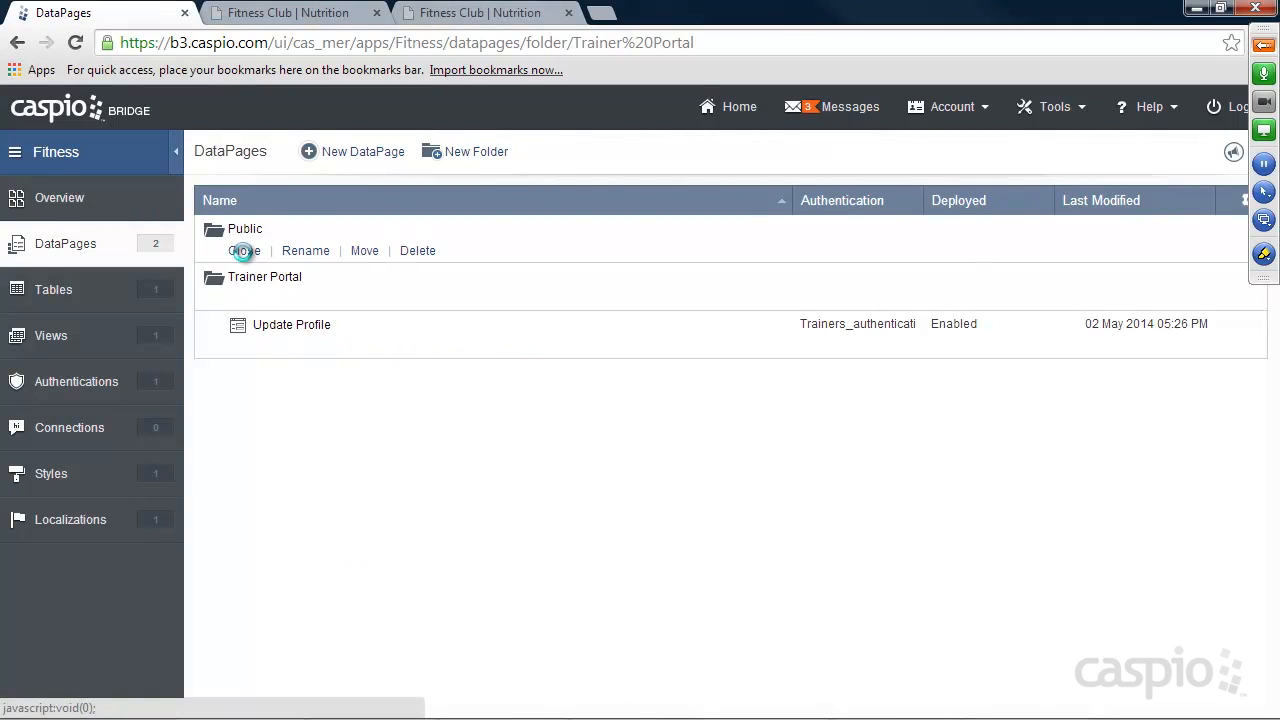
{"action": "left_click", "coordinate": [360, 152]}
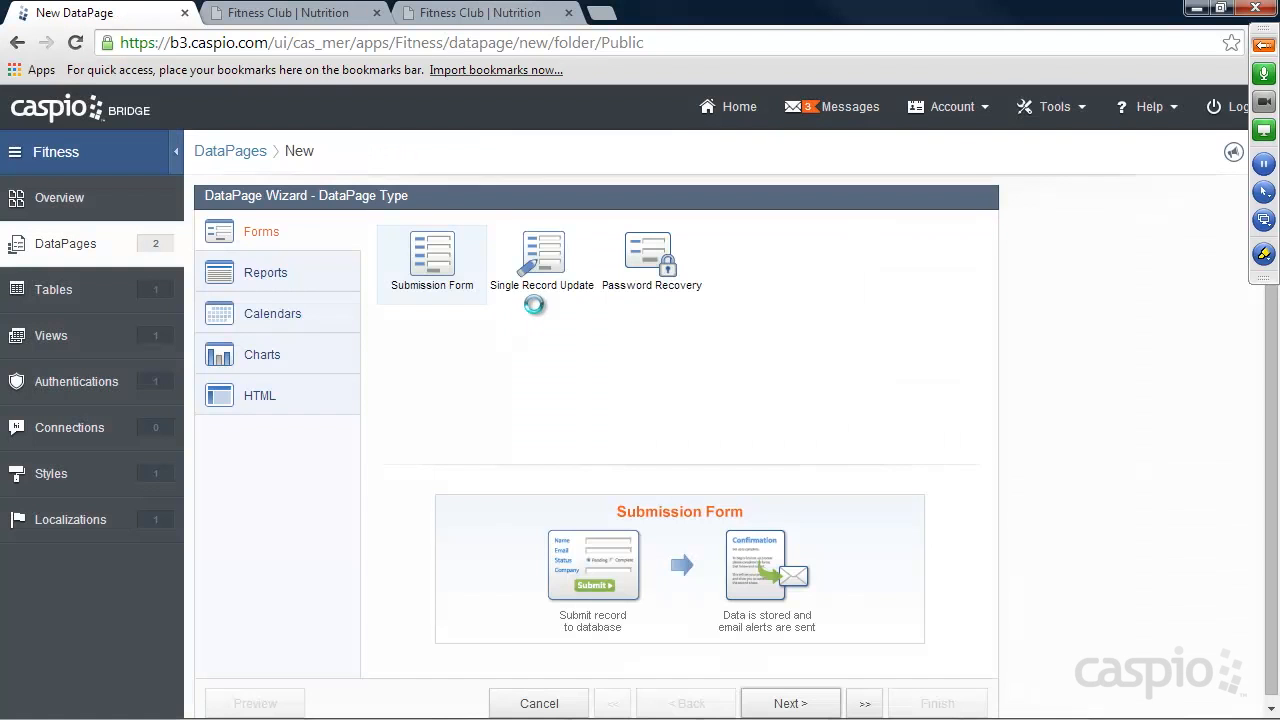
{"action": "left_click", "coordinate": [267, 280]}
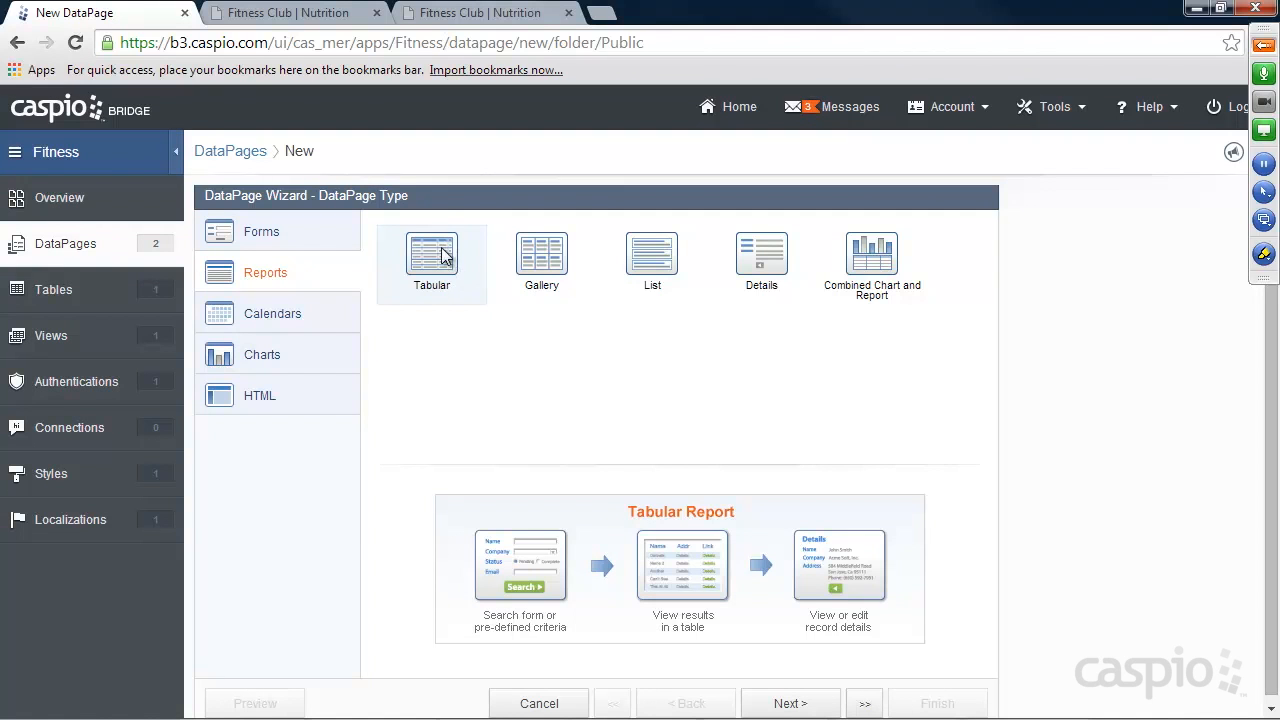
{"action": "left_click", "coordinate": [792, 703]}
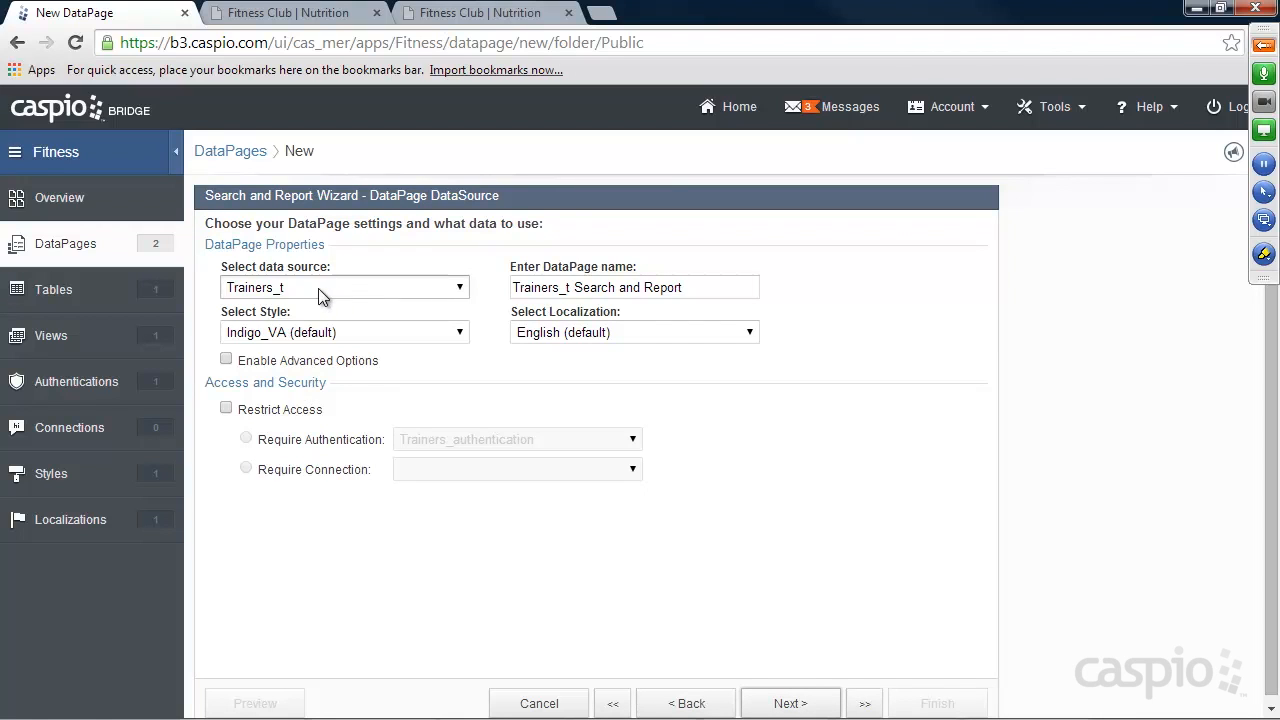
Apply the Aqua style to the new report, name it Search Trainers and enable advanced options.
{"action": "left_click", "coordinate": [325, 333]}
{"action": "left_click", "coordinate": [316, 364]}
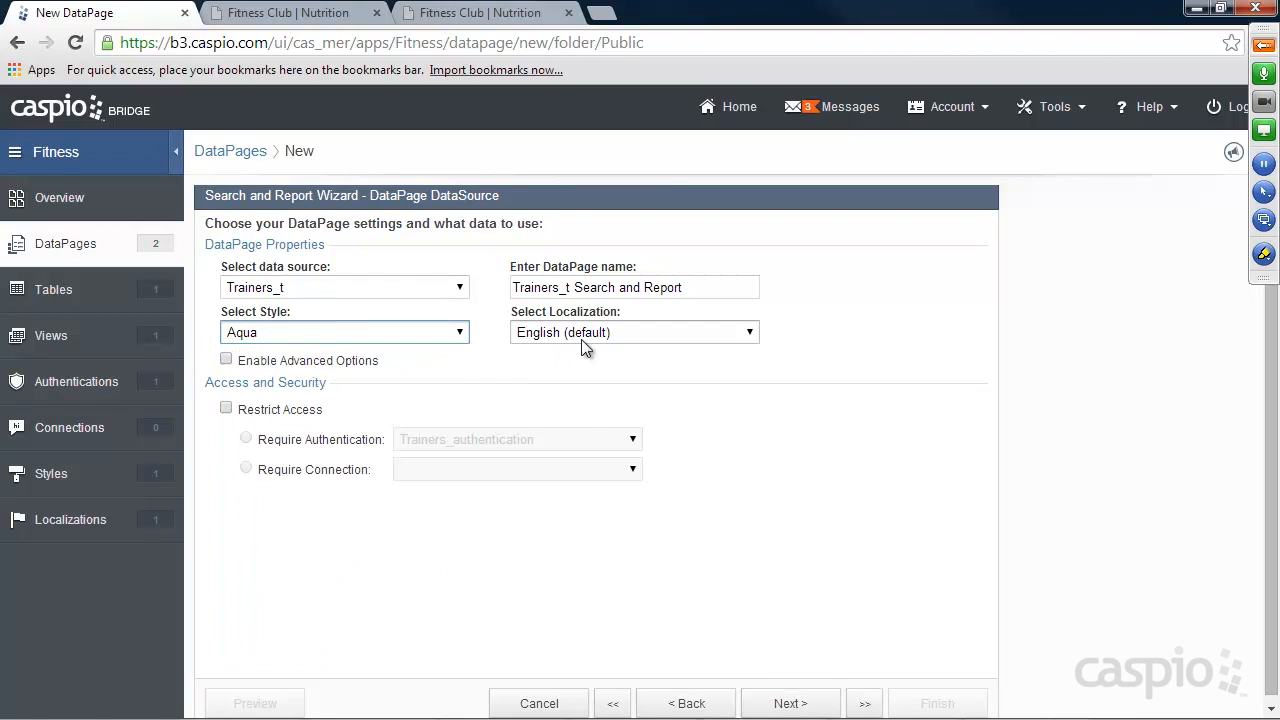
{"action": "left_click_drag", "start_coordinate": [750, 287], "coordinate": [497, 282]}
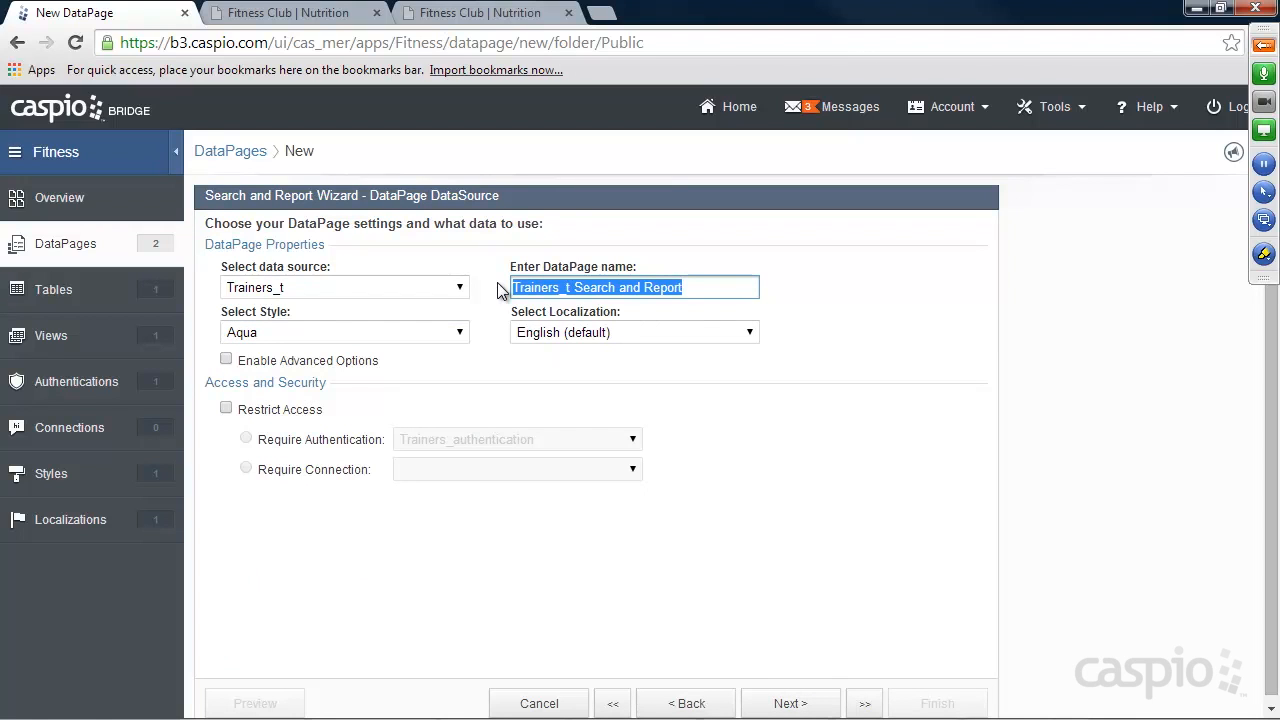
{"action": "type", "text": "Search Tr"}
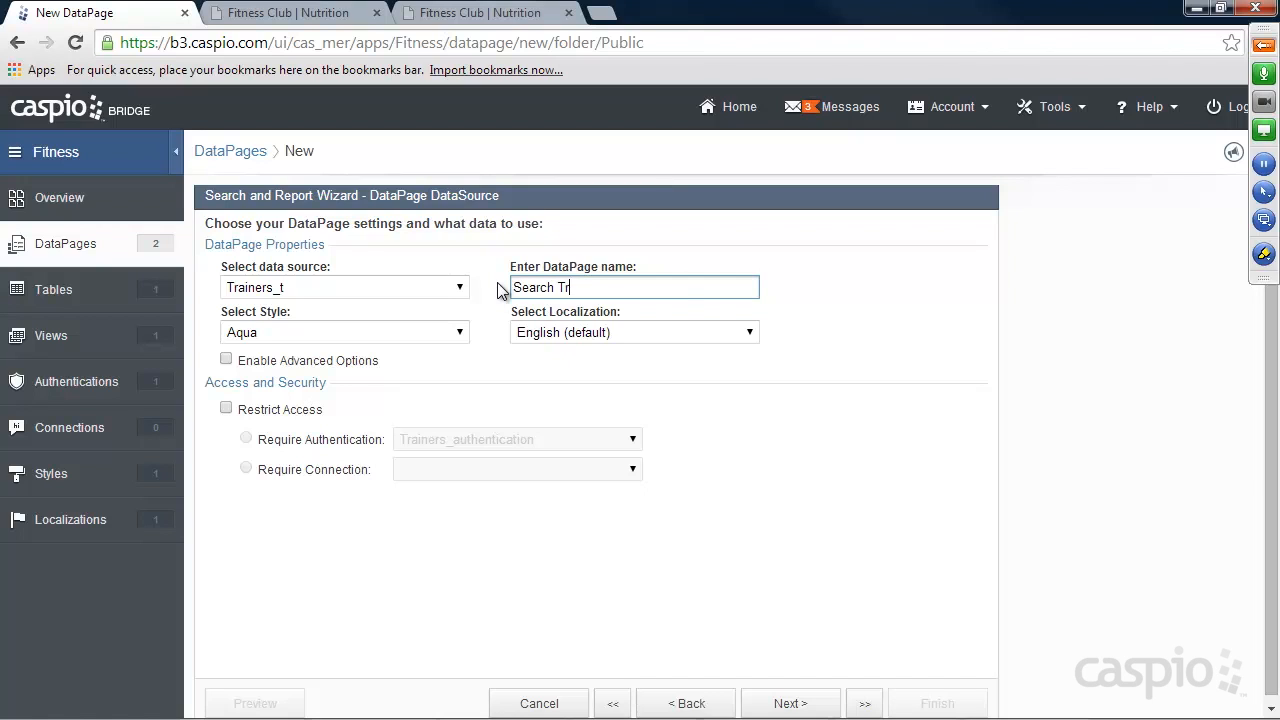
{"action": "type", "text": "ainers"}
{"action": "left_click", "coordinate": [226, 360]}
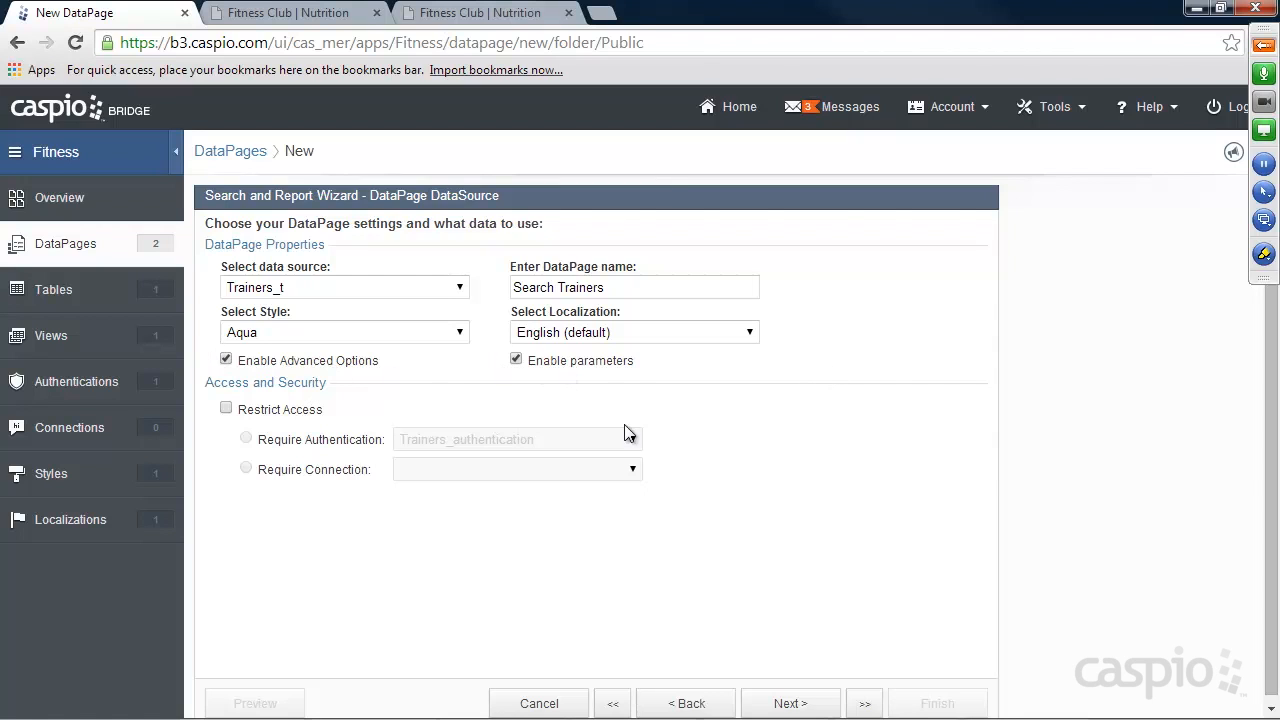
Keep data selection through a search form and add City, State and Zip as its search fields.
{"action": "left_click", "coordinate": [791, 702]}
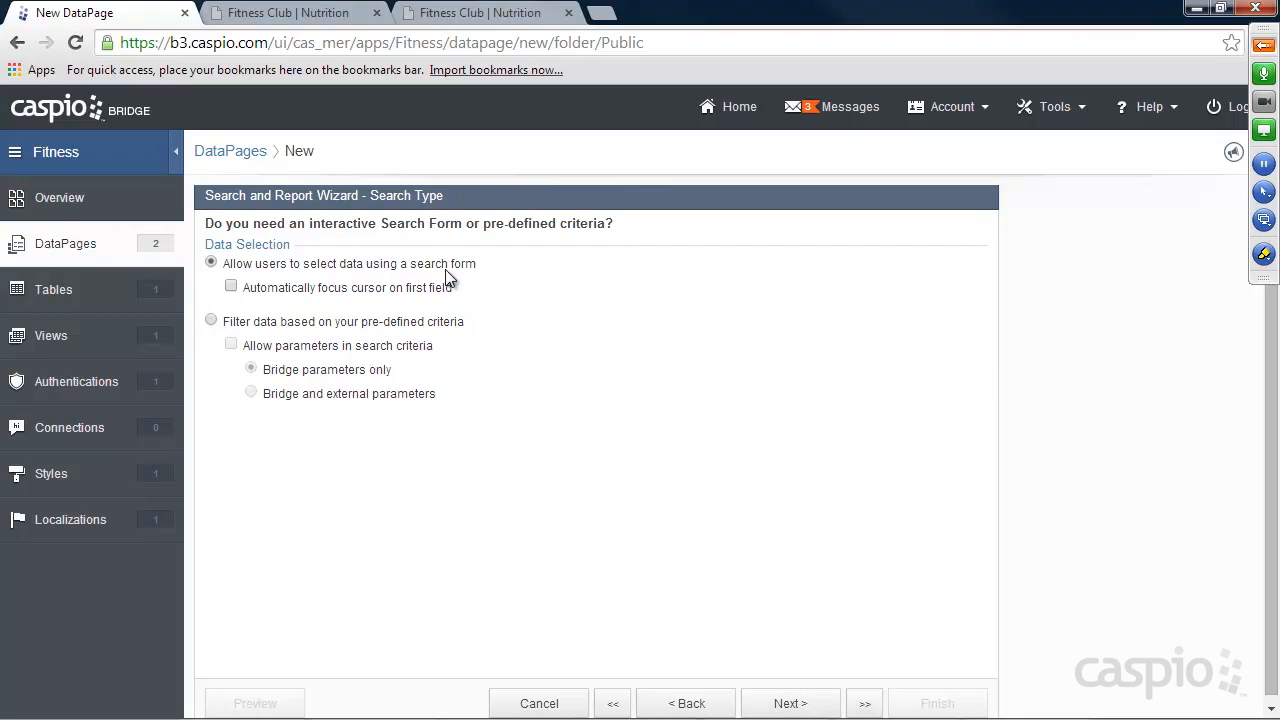
{"action": "left_click", "coordinate": [790, 703]}
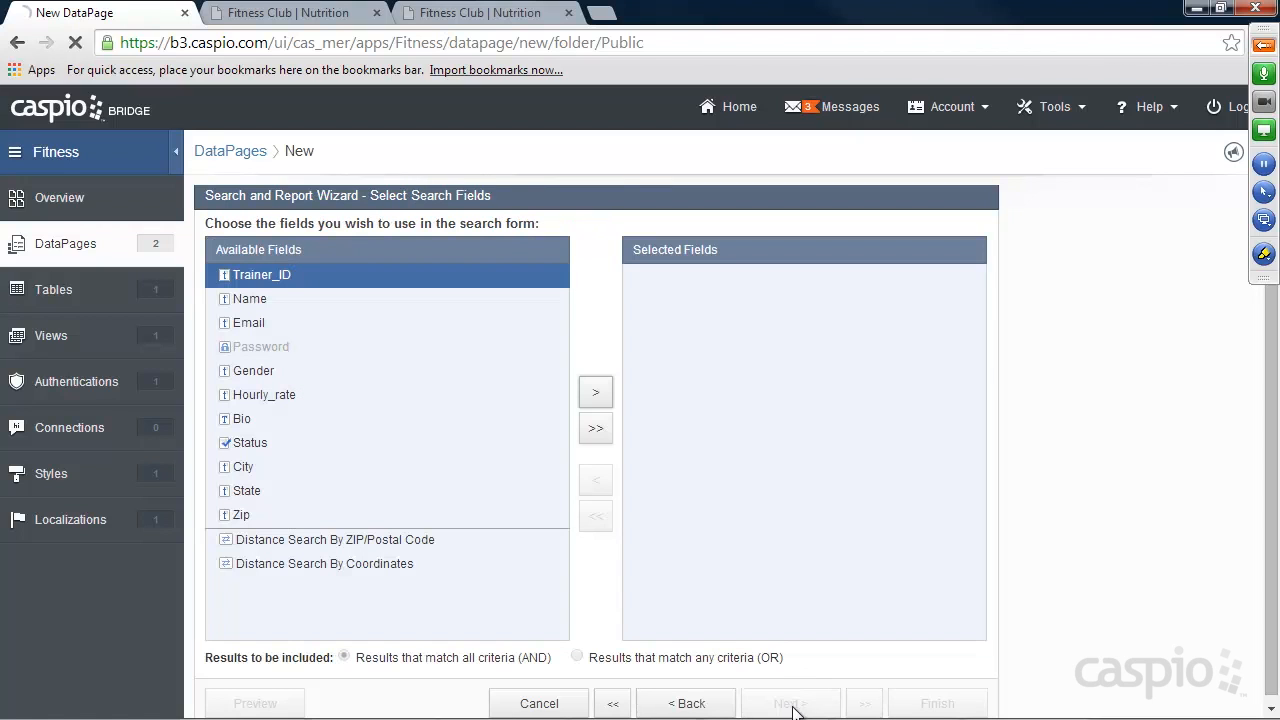
{"action": "left_click", "coordinate": [254, 467]}
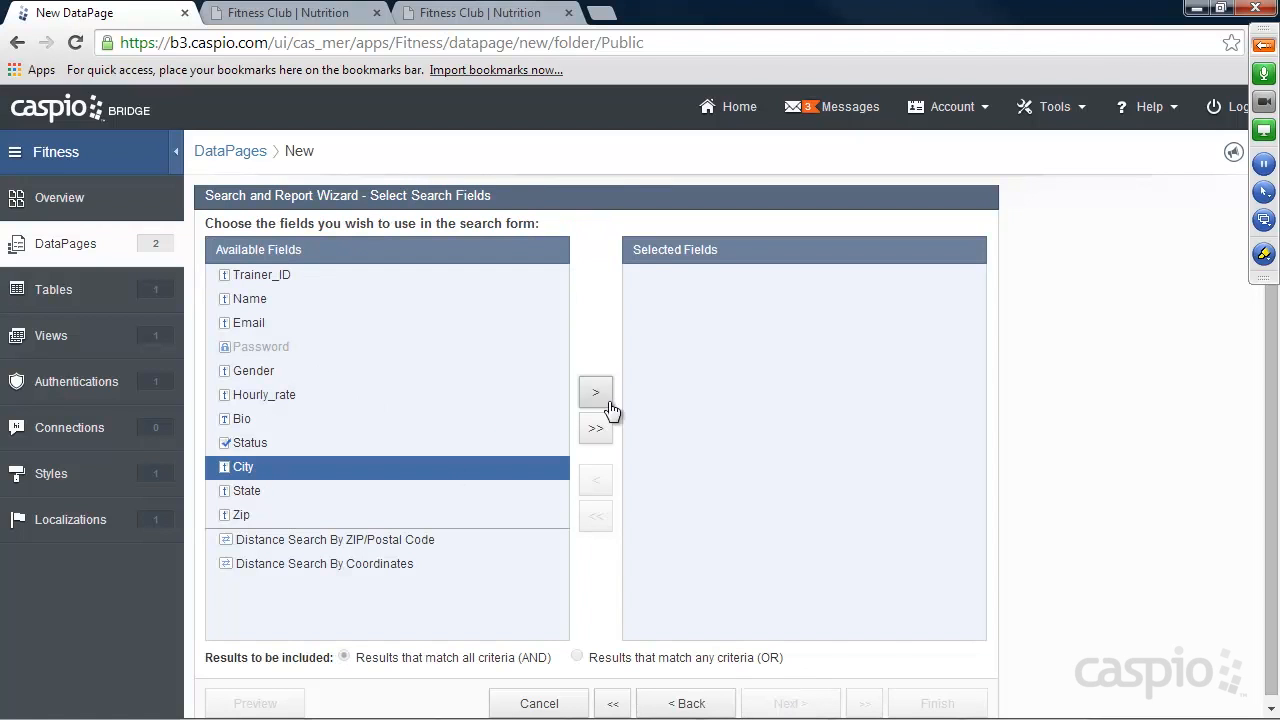
{"action": "left_click", "coordinate": [605, 396]}
{"action": "left_click", "coordinate": [607, 397]}
{"action": "left_click", "coordinate": [607, 396]}
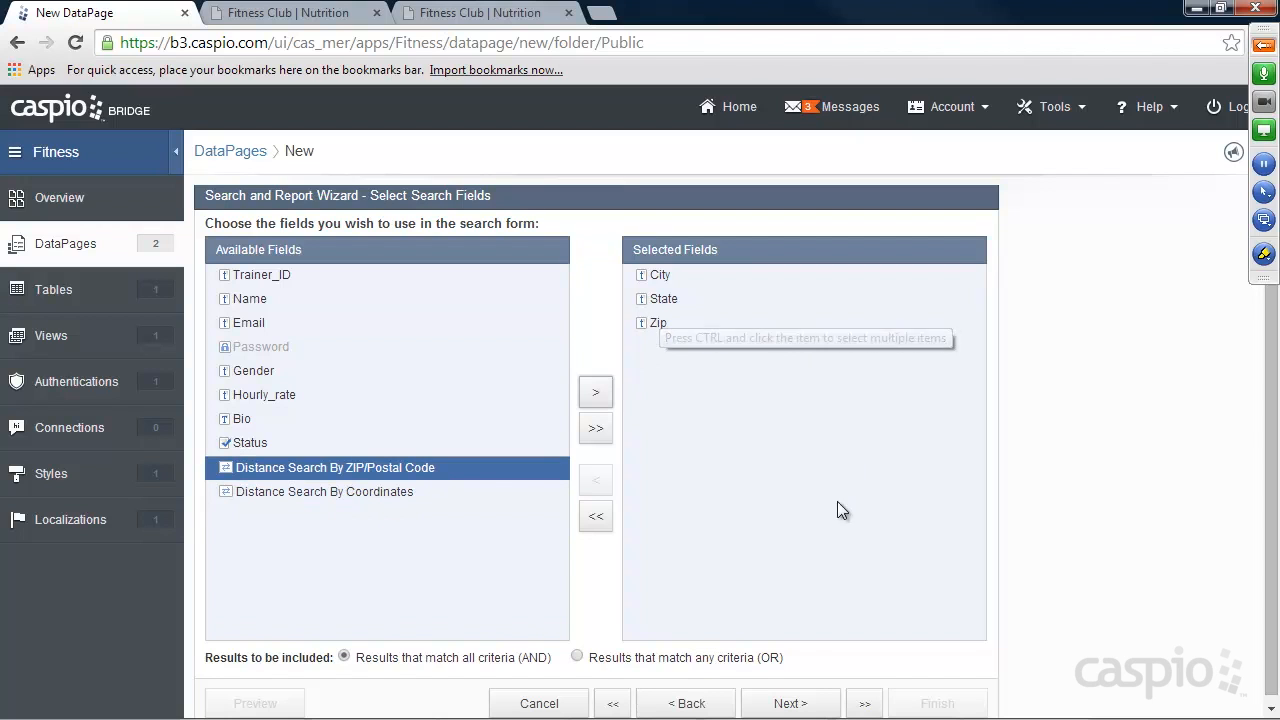
Set the comparison type of the City, State and Zip search fields to Contains.
{"action": "left_click", "coordinate": [790, 703]}
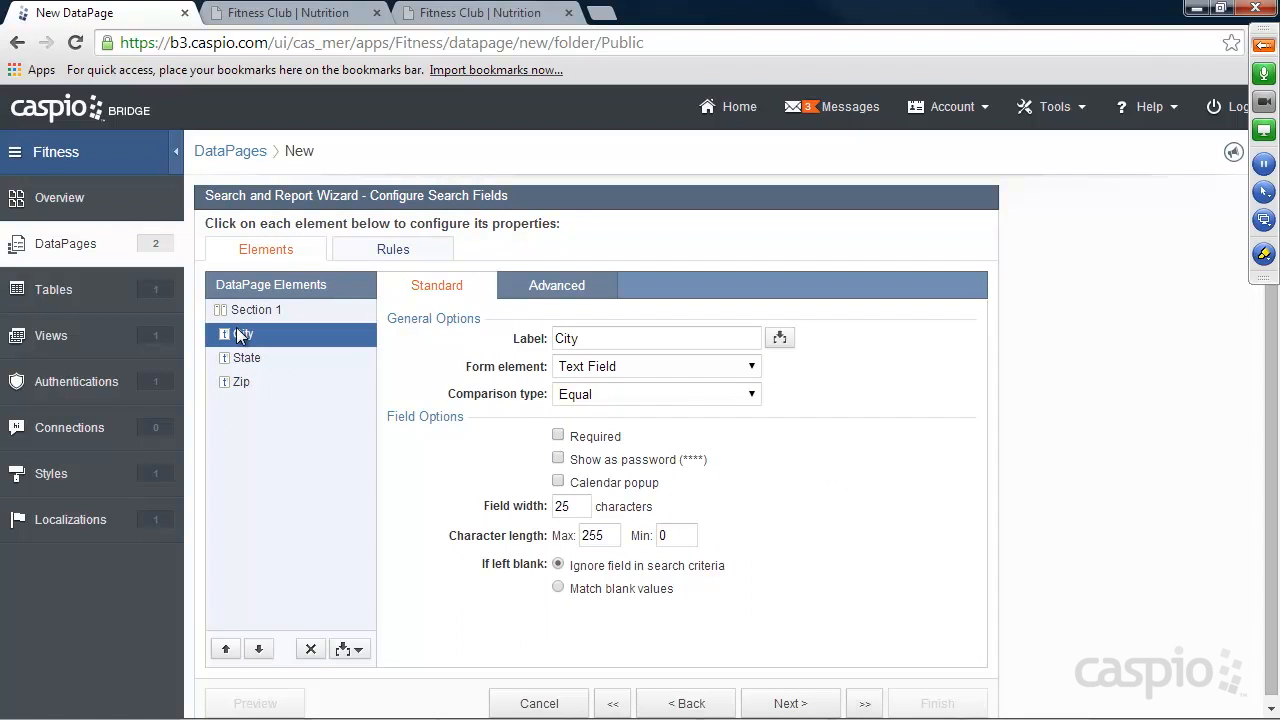
{"action": "left_click", "coordinate": [575, 394]}
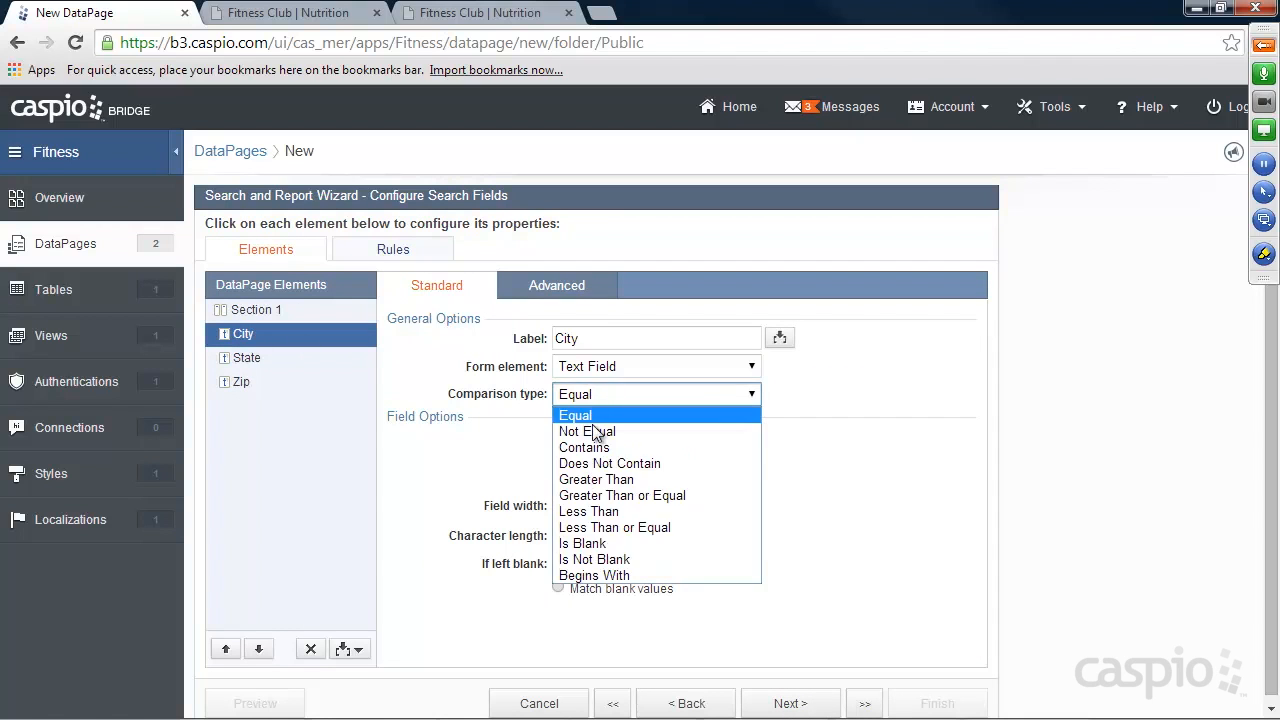
{"action": "left_click", "coordinate": [586, 446]}
{"action": "left_click", "coordinate": [259, 357]}
{"action": "left_click", "coordinate": [580, 394]}
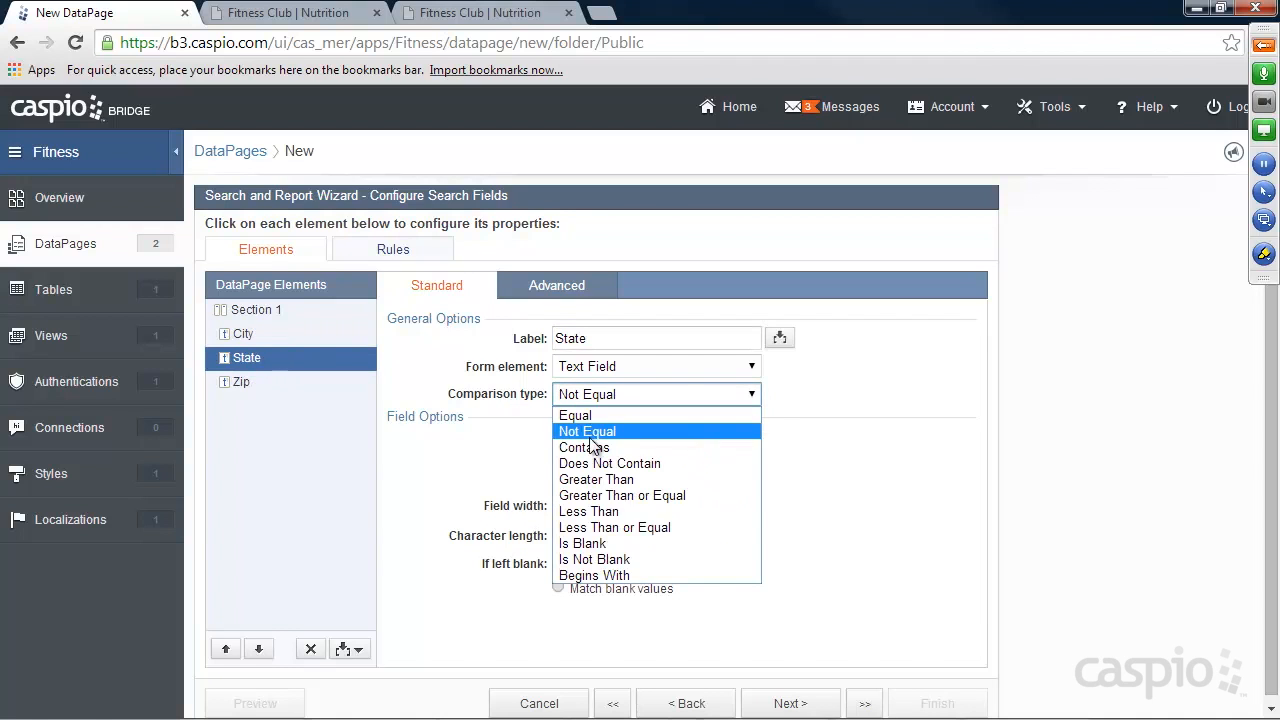
{"action": "left_click", "coordinate": [586, 448]}
{"action": "left_click", "coordinate": [239, 382]}
{"action": "left_click", "coordinate": [616, 400]}
{"action": "left_click", "coordinate": [593, 446]}
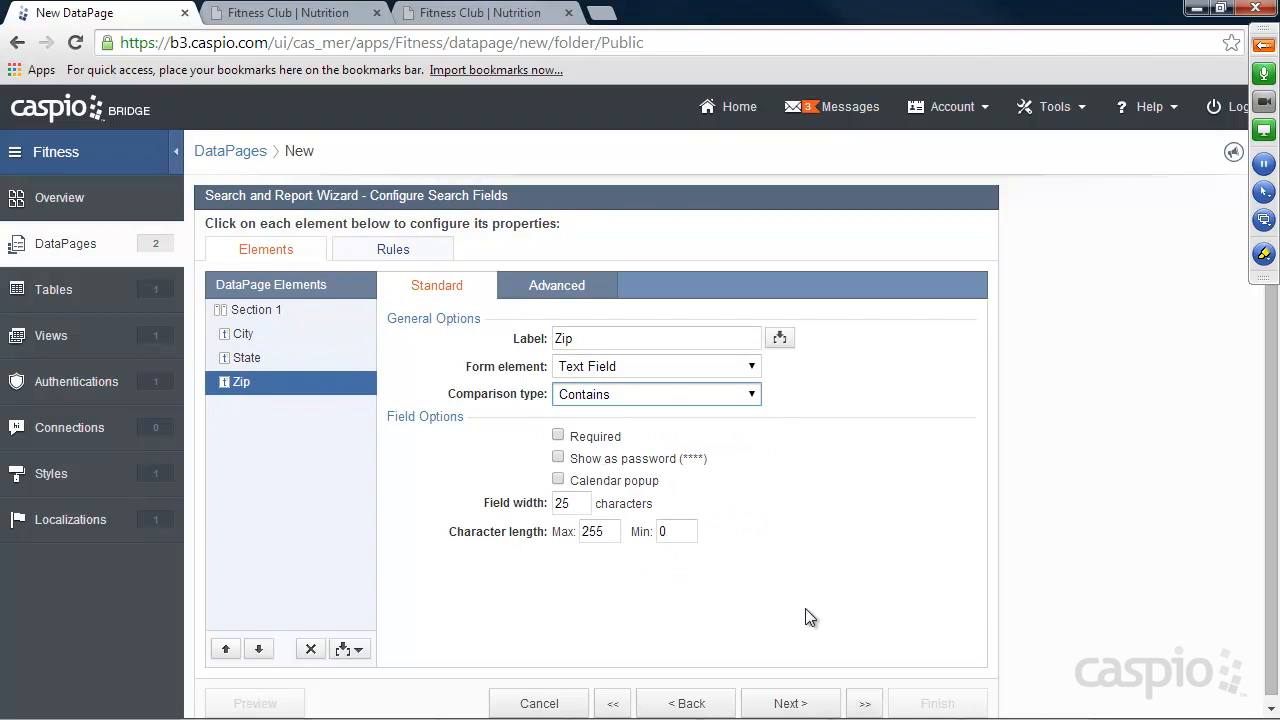
Add the Name field to the selected fields of the results page.
{"action": "left_click", "coordinate": [800, 704]}
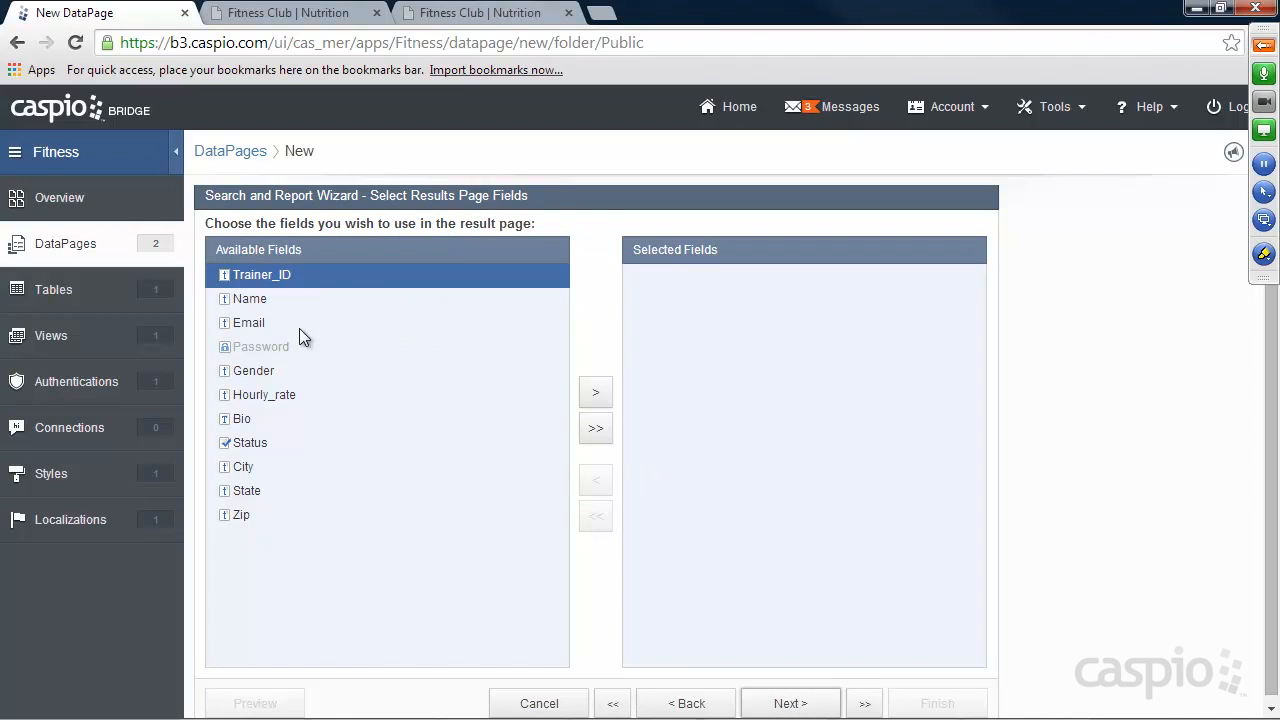
{"action": "left_click", "coordinate": [255, 299]}
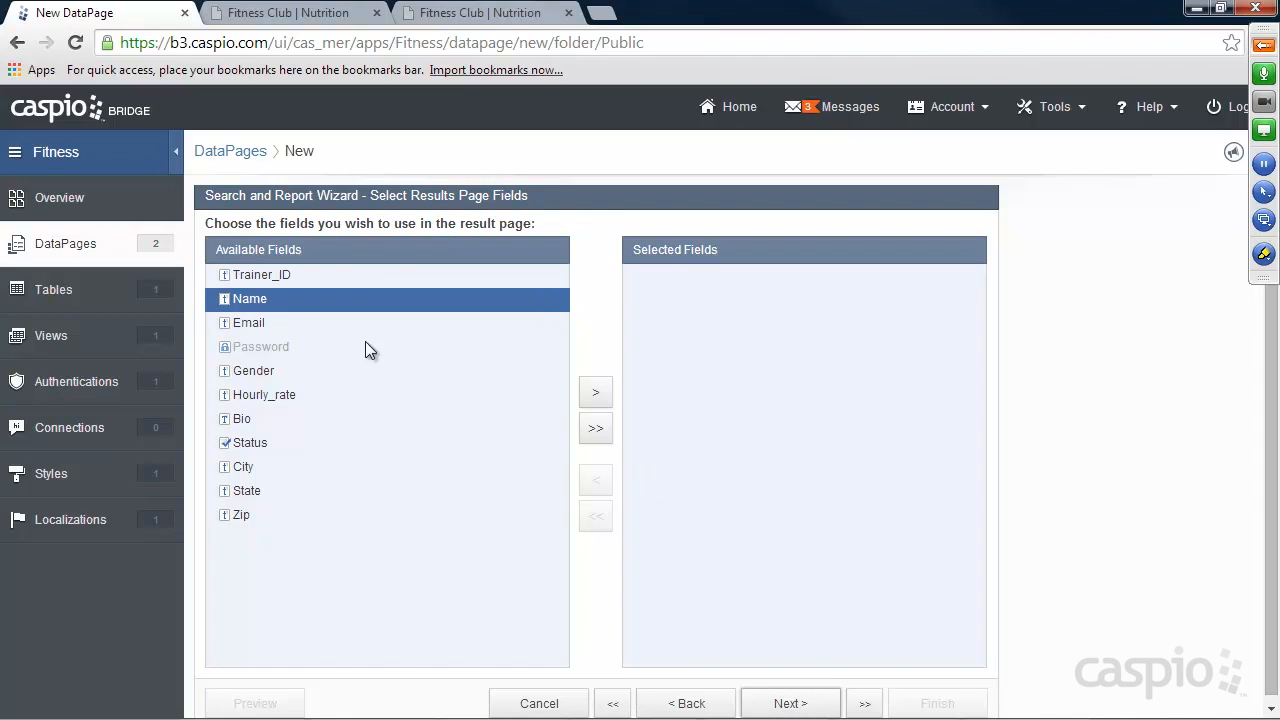
{"action": "left_click", "coordinate": [597, 393]}
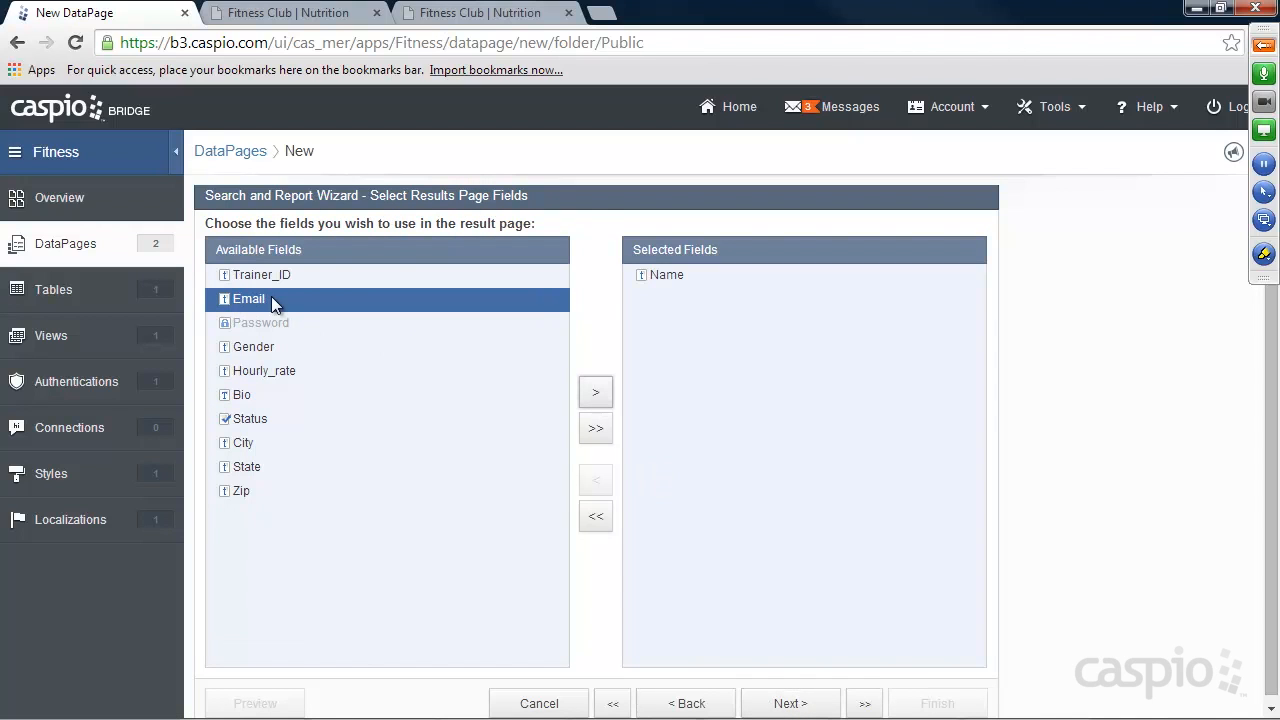
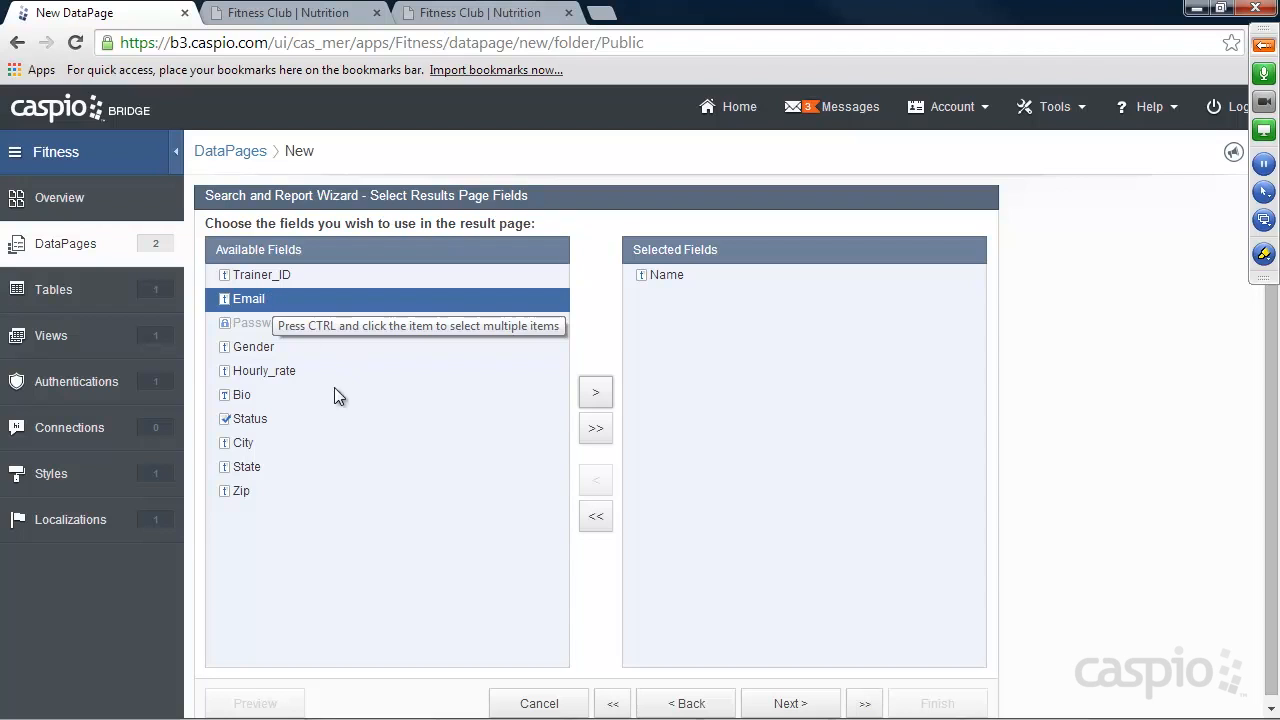
Add the Gender, City, State and Zip fields to the selected fields of the results page.
{"action": "left_click", "coordinate": [260, 347]}
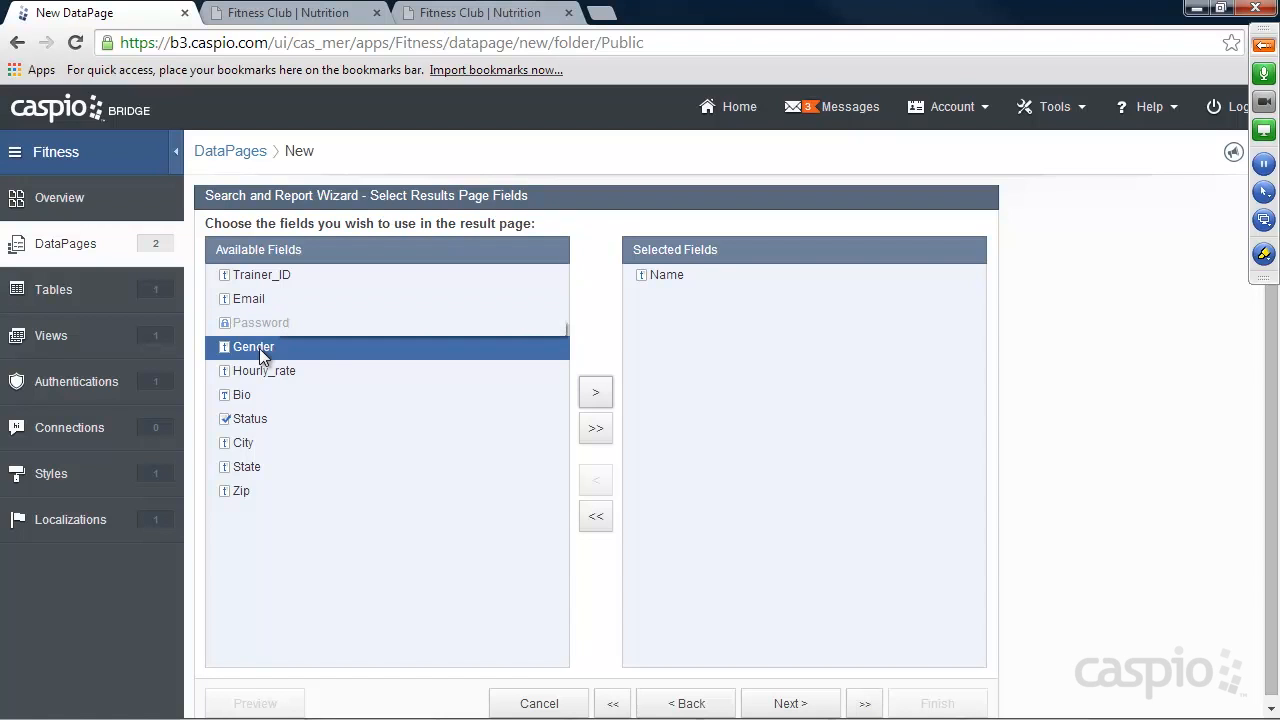
{"action": "left_click", "coordinate": [595, 395]}
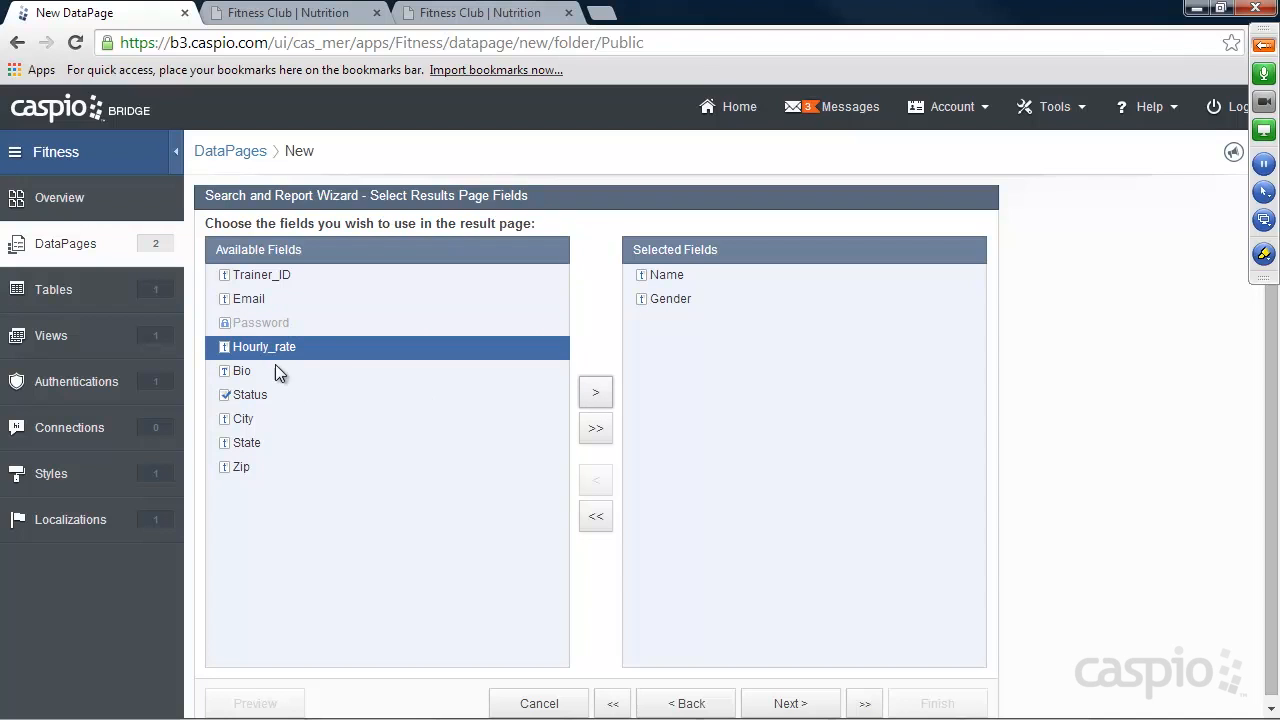
{"action": "left_click", "coordinate": [260, 419]}
{"action": "left_click", "coordinate": [598, 400]}
{"action": "double_click", "coordinate": [598, 400]}
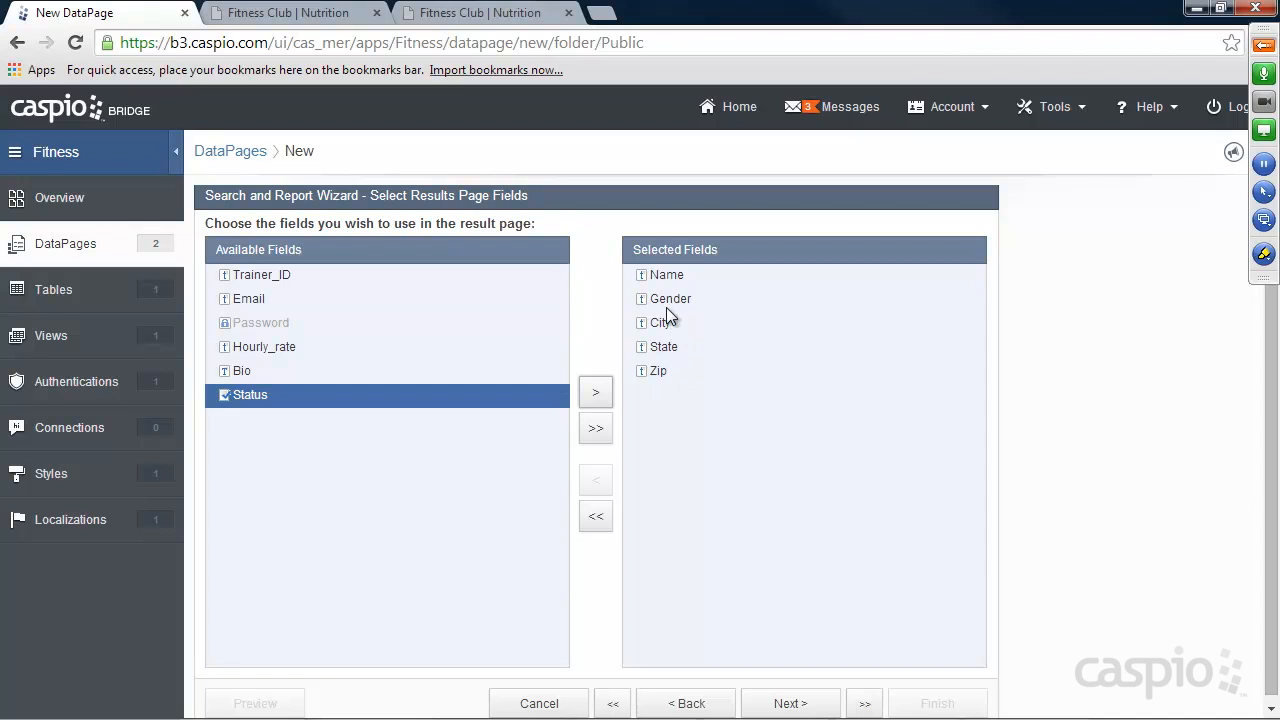
{"action": "left_click", "coordinate": [792, 703]}
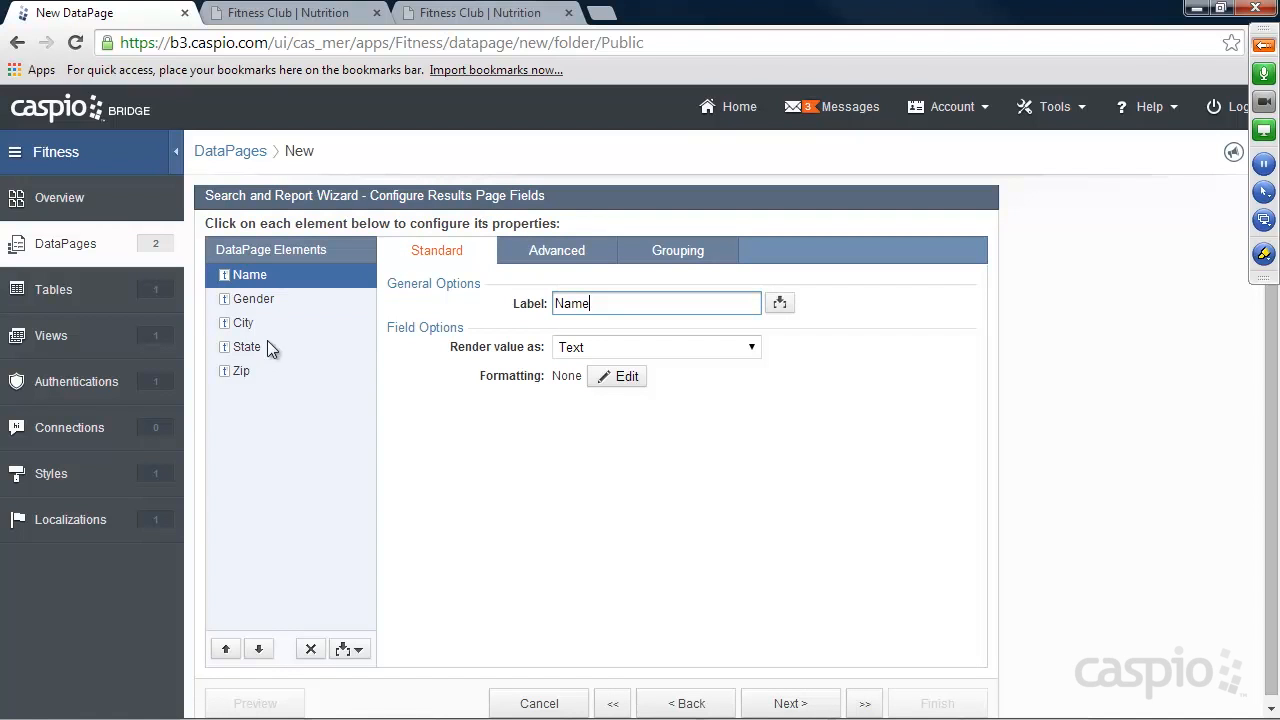
Accept the results field settings and search results options, and keep the Details Page enabled with the default action link.
{"action": "left_click", "coordinate": [792, 703]}
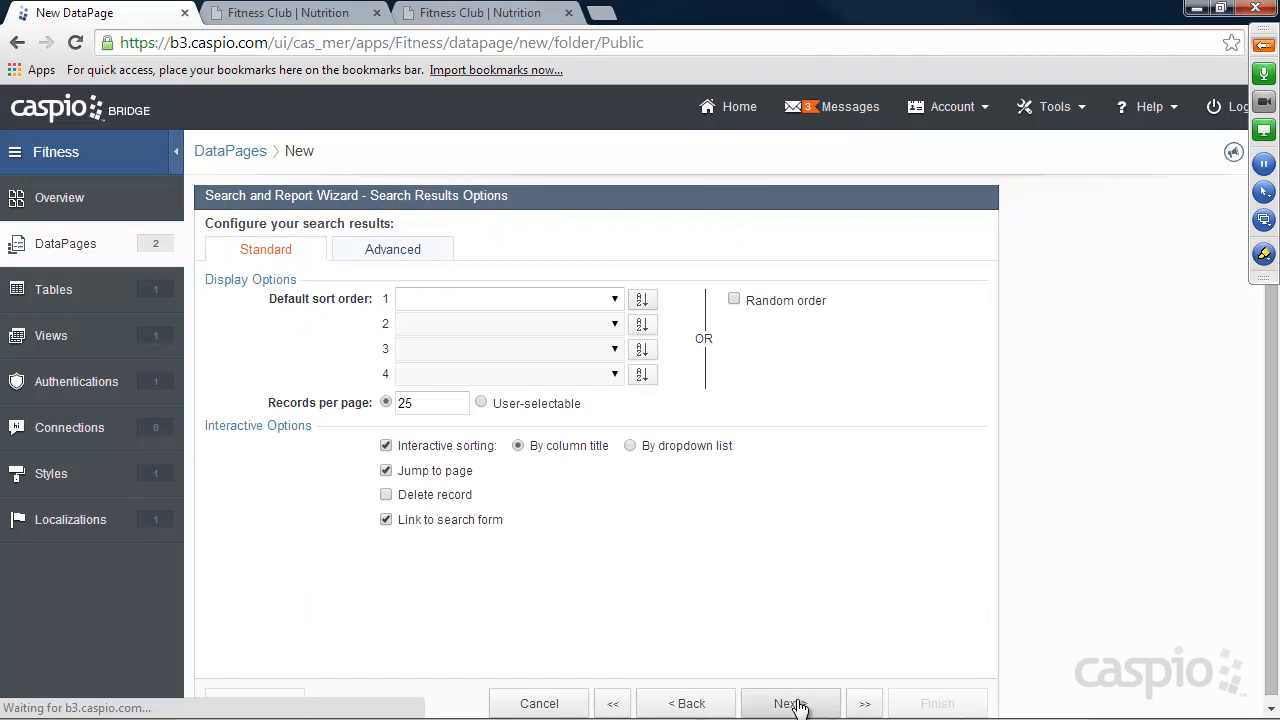
{"action": "left_click_drag", "start_coordinate": [417, 405], "coordinate": [401, 405]}
{"action": "left_click", "coordinate": [420, 405]}
{"action": "left_click", "coordinate": [789, 700]}
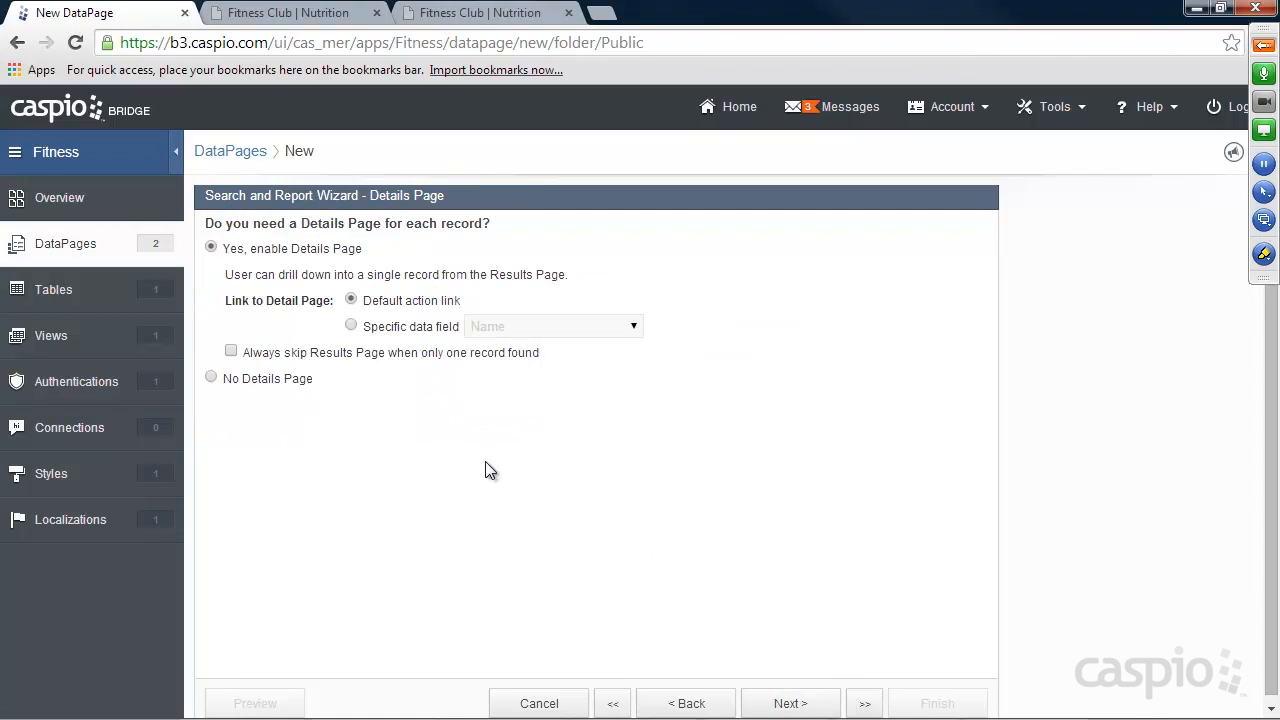
{"action": "left_click", "coordinate": [789, 700]}
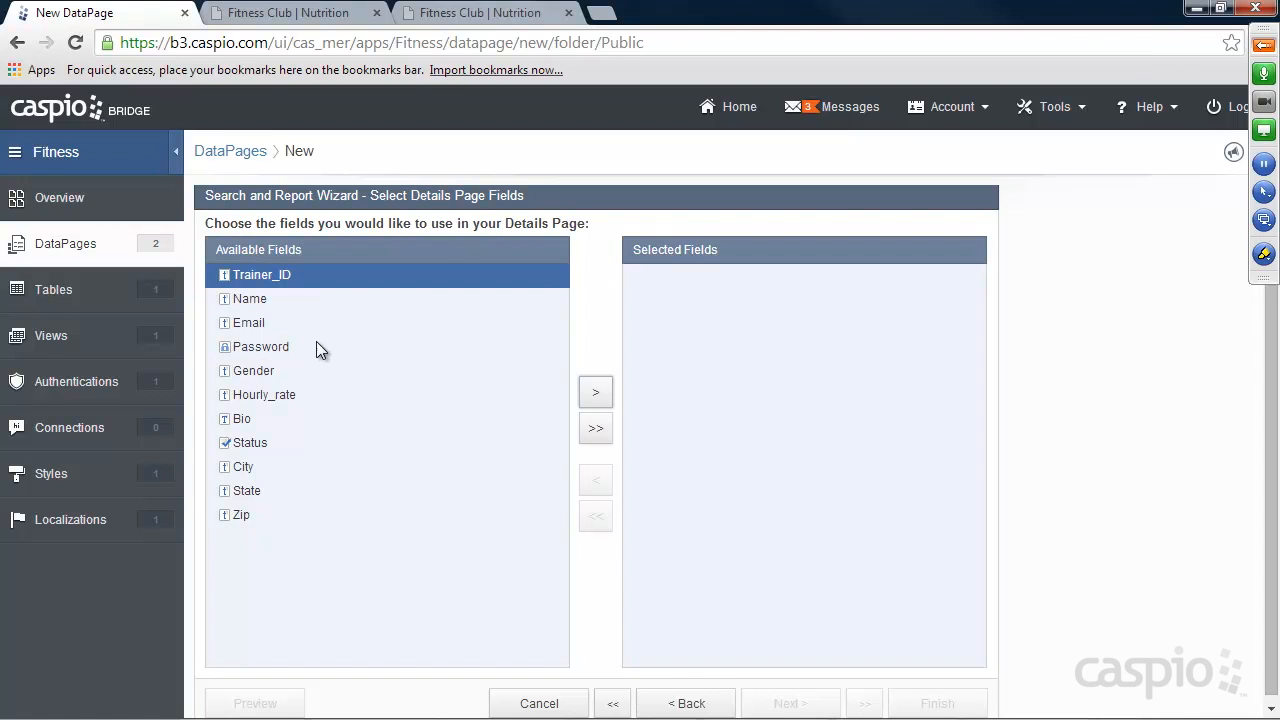
Add Name, Gender, Hourly_rate, Bio, City, State and Zip to the selected fields of the Details Page.
{"action": "left_click", "coordinate": [250, 298]}
{"action": "left_click", "coordinate": [595, 393]}
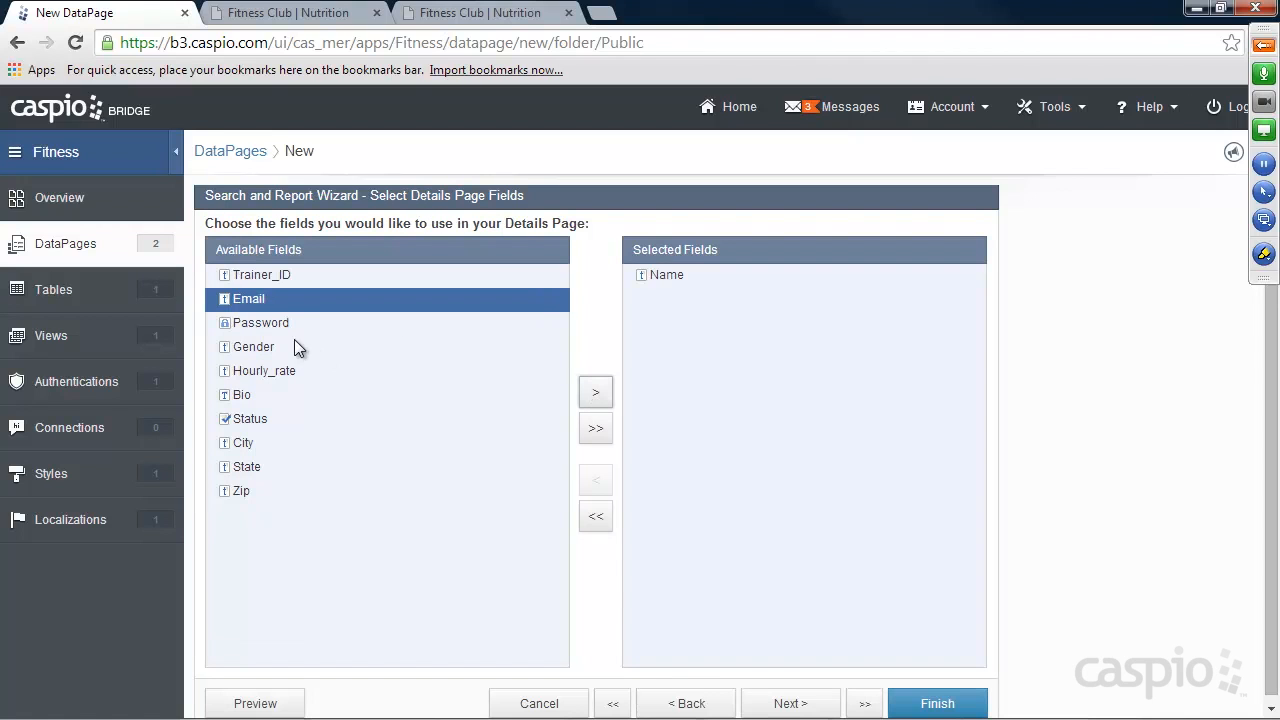
{"action": "left_click", "coordinate": [260, 348]}
{"action": "left_click", "coordinate": [596, 394]}
{"action": "left_click", "coordinate": [597, 394]}
{"action": "left_click", "coordinate": [597, 394]}
{"action": "left_click", "coordinate": [278, 370]}
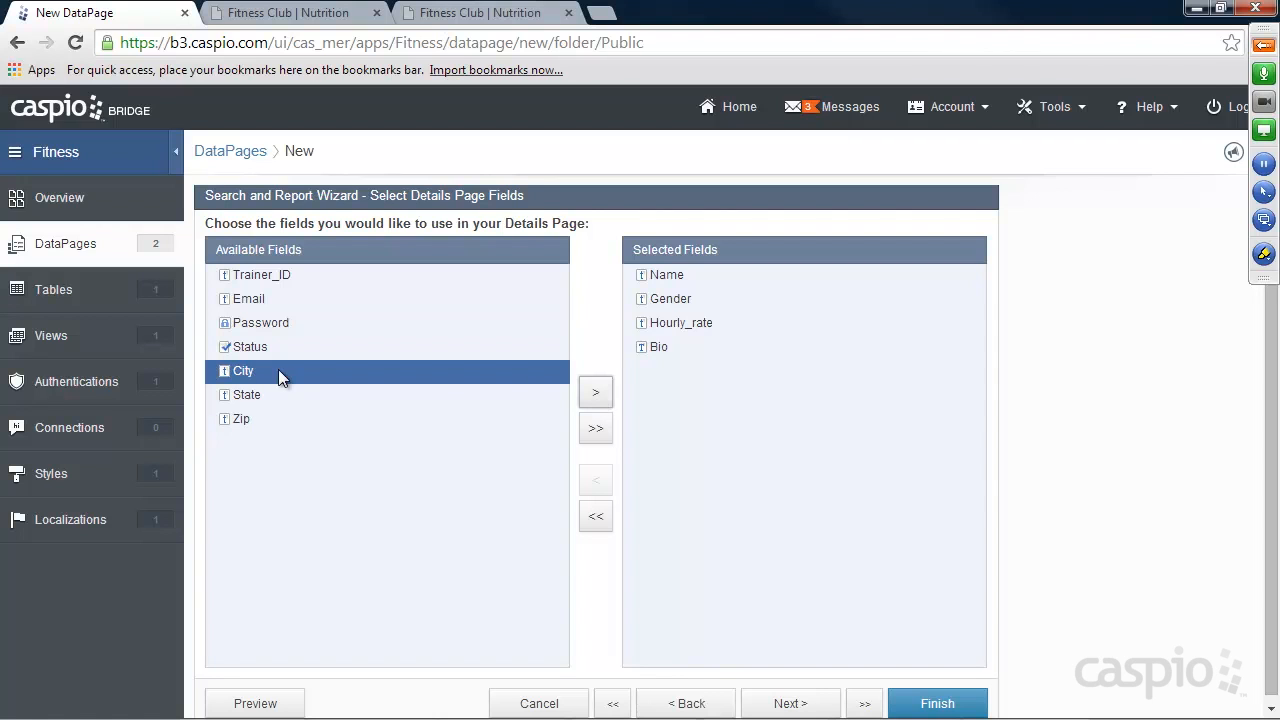
{"action": "left_click", "coordinate": [595, 393]}
{"action": "left_click", "coordinate": [595, 393]}
{"action": "left_click", "coordinate": [595, 393]}
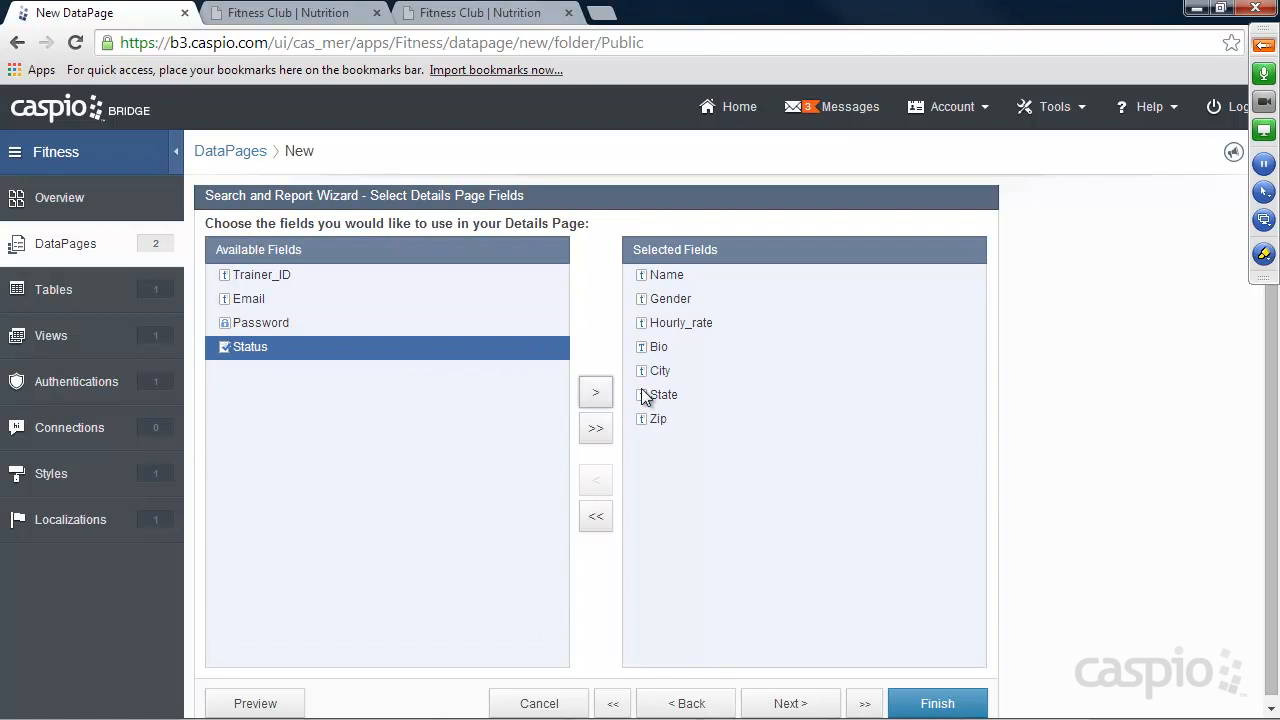
{"action": "left_click", "coordinate": [790, 705]}
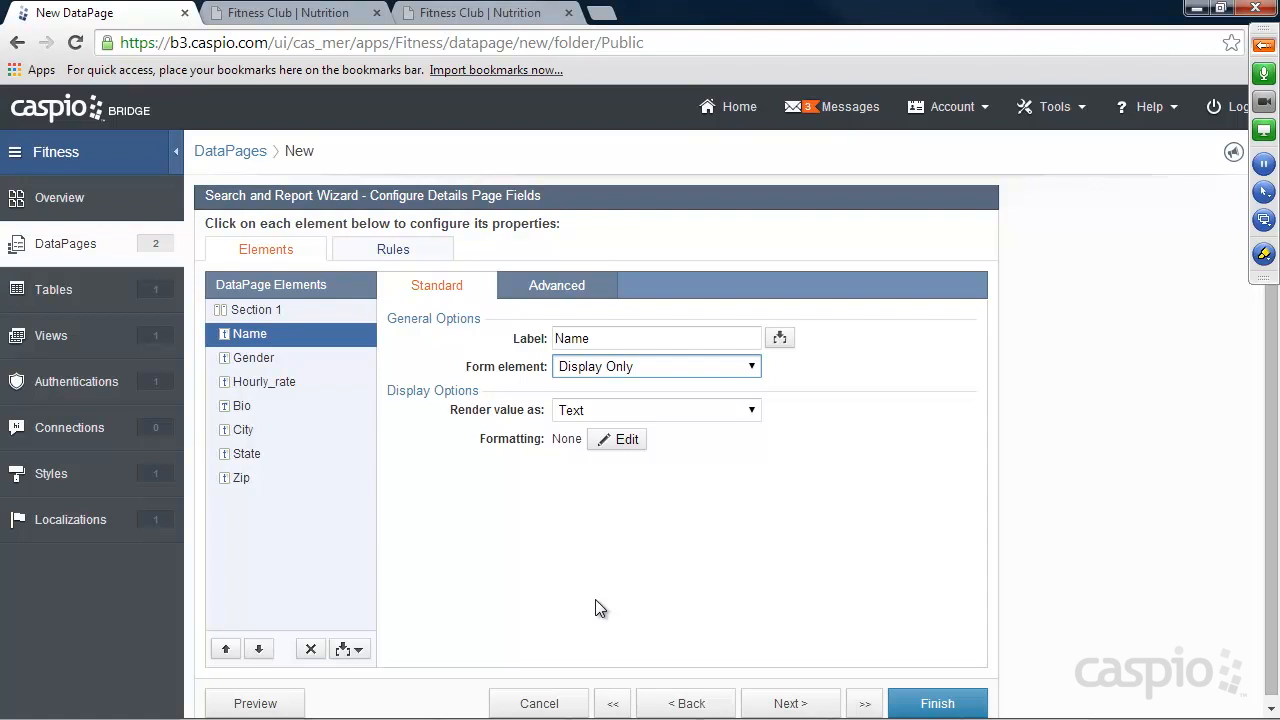
Insert an HTML block above the Name field and write an HTML link labelled Contact Trainer with an empty href.
{"action": "left_click", "coordinate": [344, 650]}
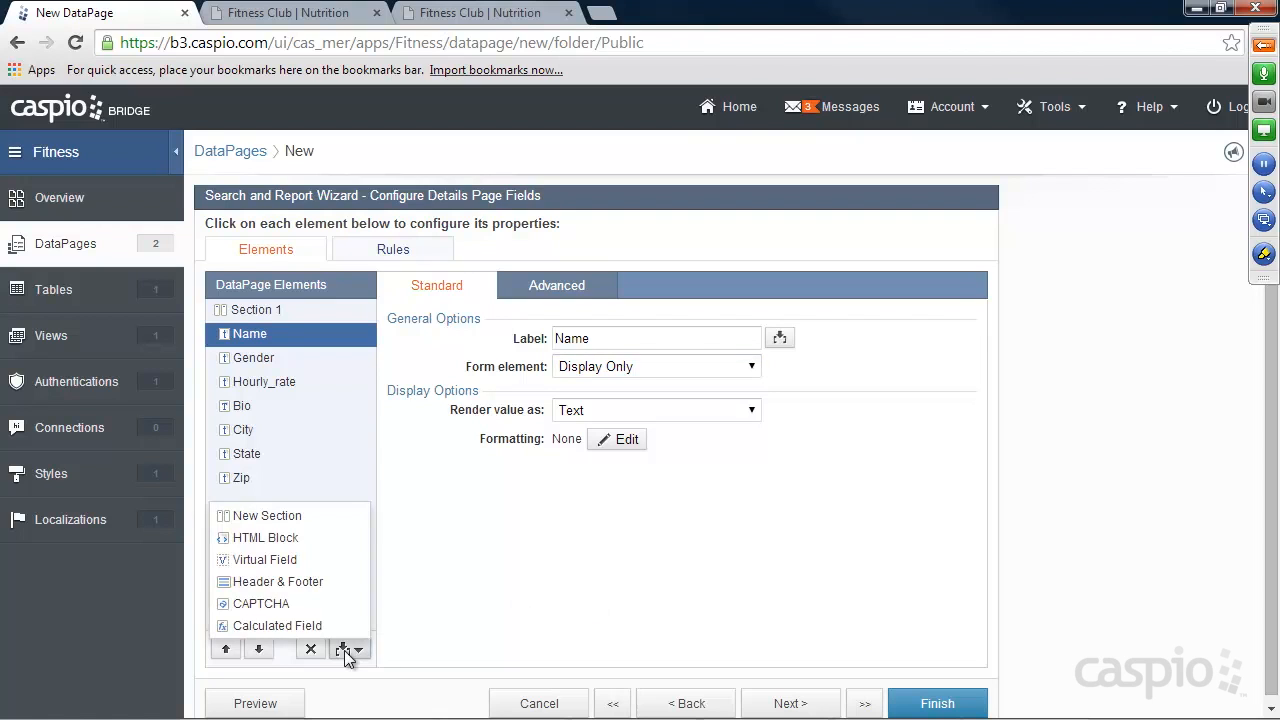
{"action": "left_click", "coordinate": [262, 537]}
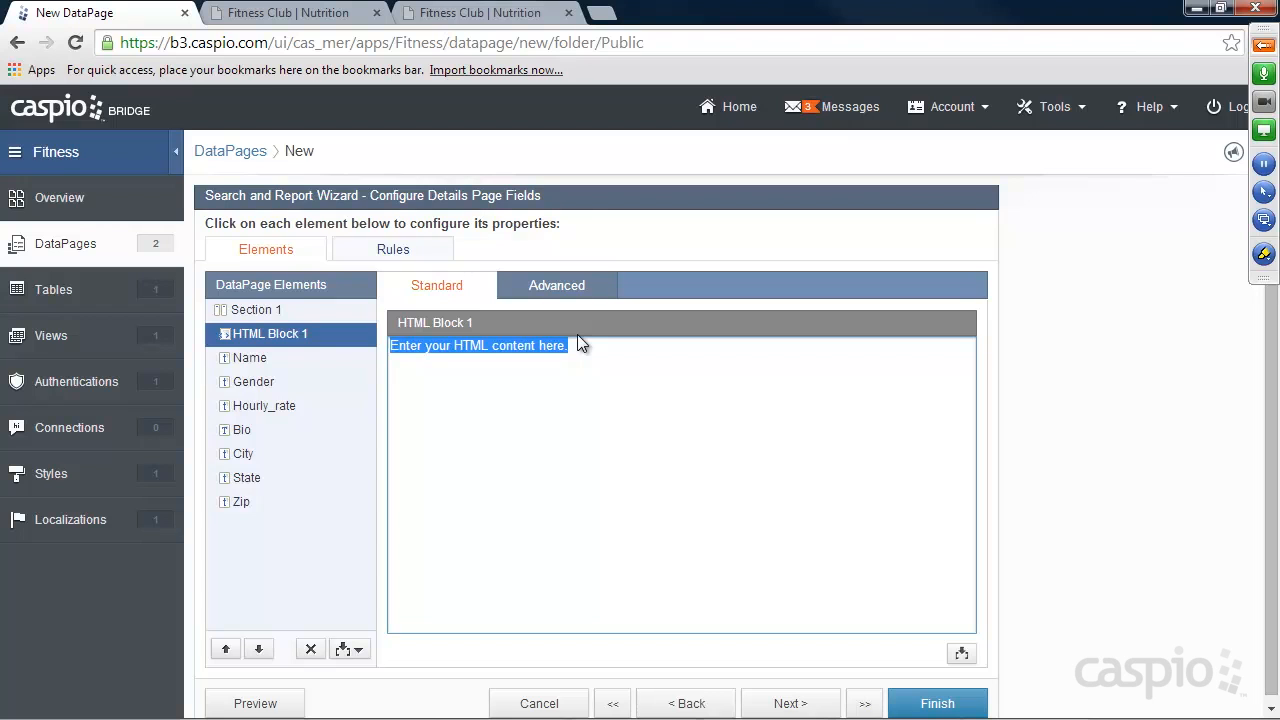
{"action": "type", "text": "<a r"}
{"action": "key", "text": "BackSpace"}
{"action": "type", "text": "href"}
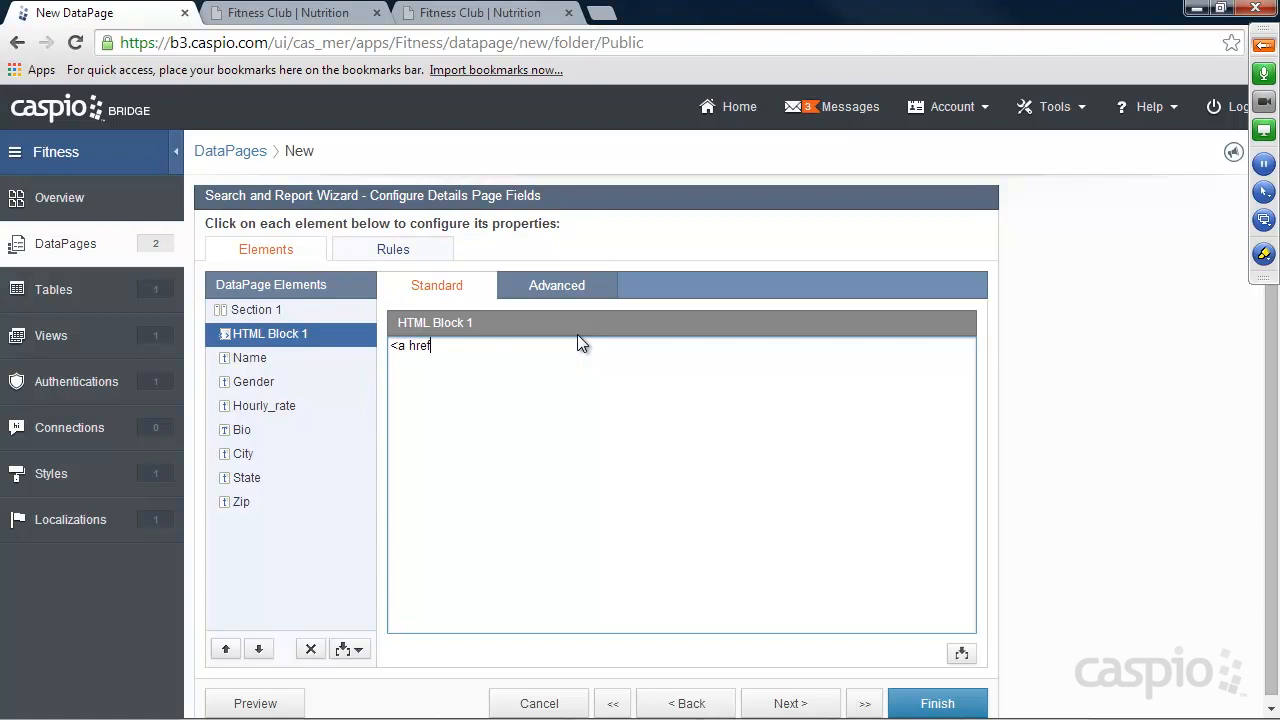
{"action": "type", "text": "=\"\">Contact Trainer</a>"}
Check the contact page's file name in Notepad++ and set the link's href to contact_trainer.html?tid=.
{"action": "left_click", "coordinate": [443, 346]}
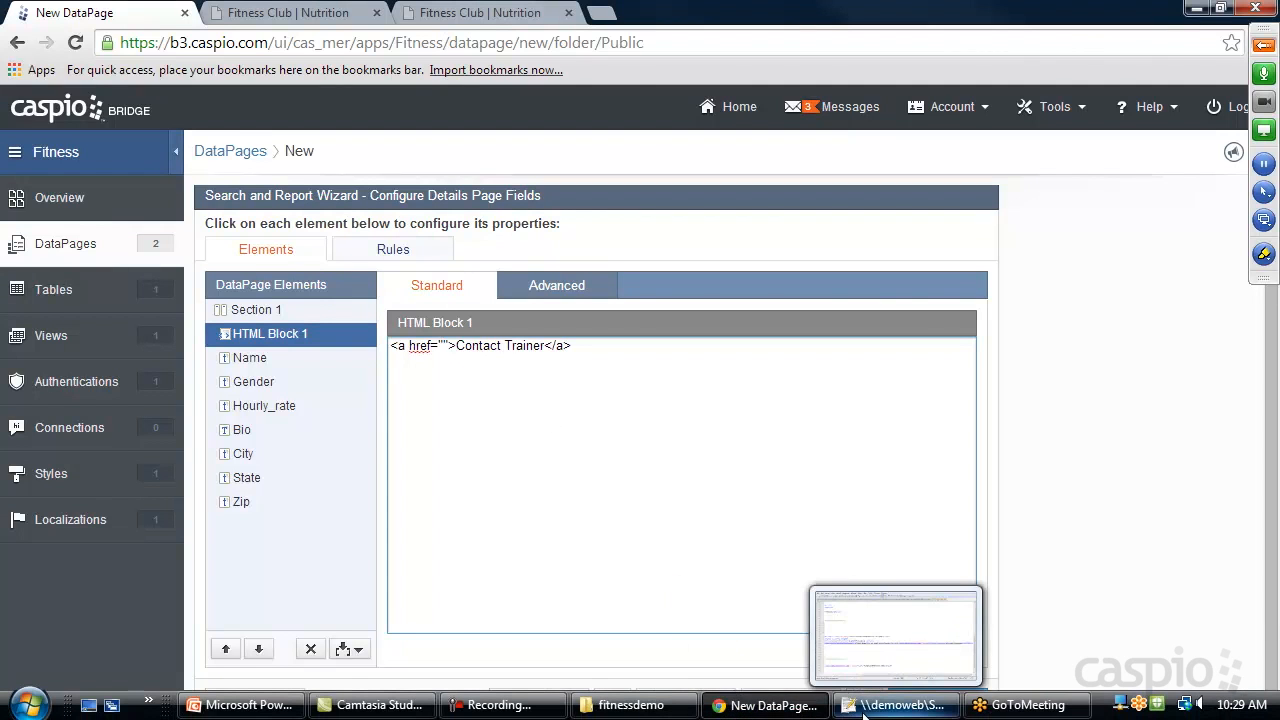
{"action": "mouse_move", "coordinate": [703, 710]}
{"action": "left_click", "coordinate": [890, 705]}
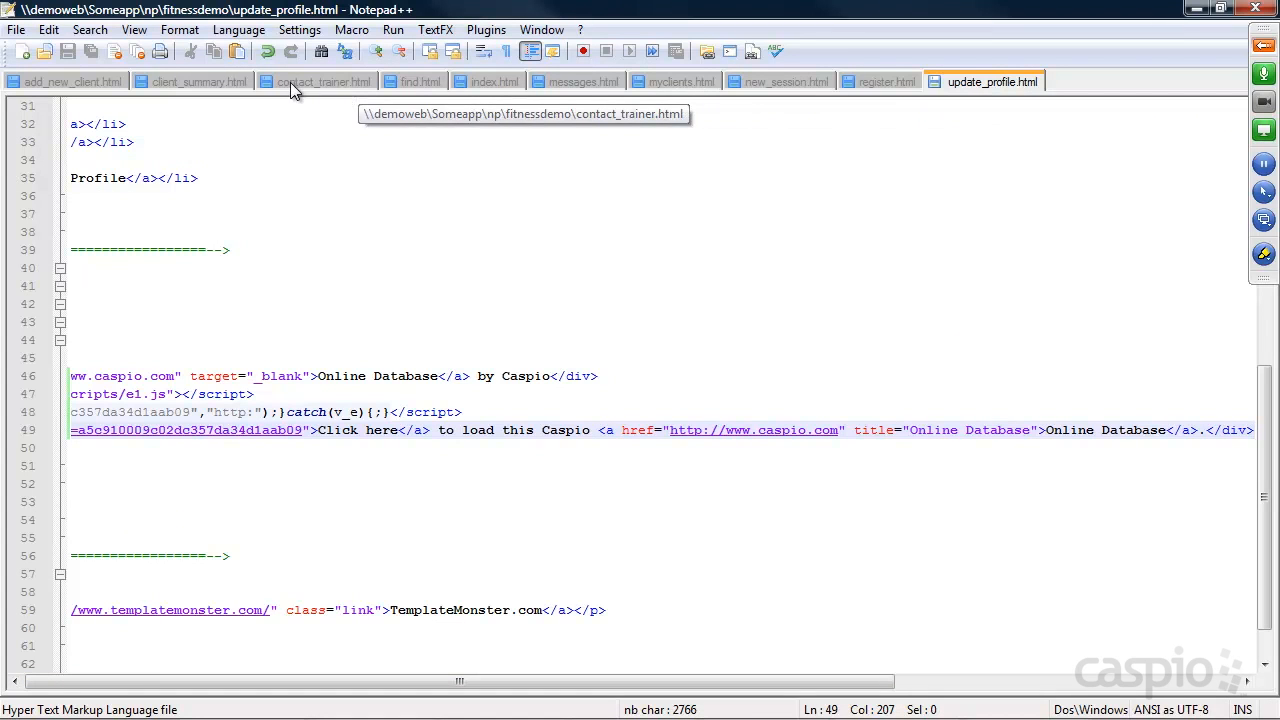
{"action": "left_click", "coordinate": [1197, 8]}
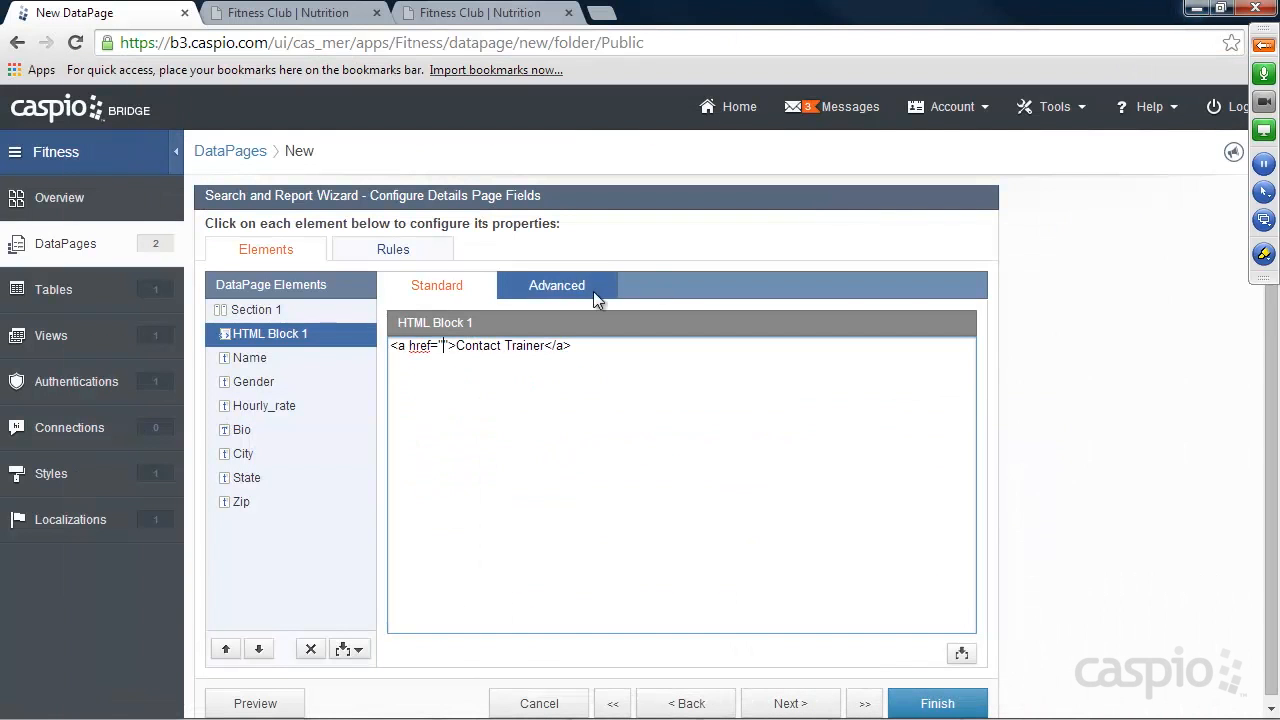
{"action": "type", "text": "contact_T"}
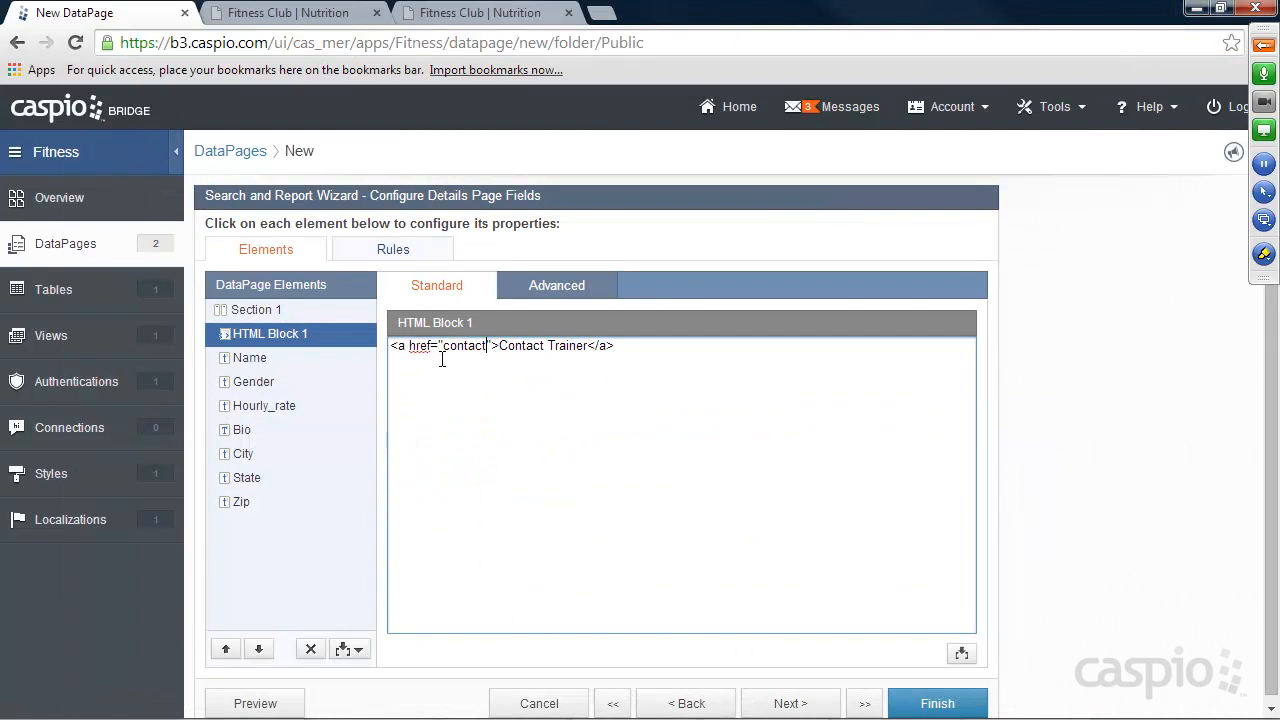
{"action": "key", "text": "BackSpace"}
{"action": "type", "text": "trainer.html"}
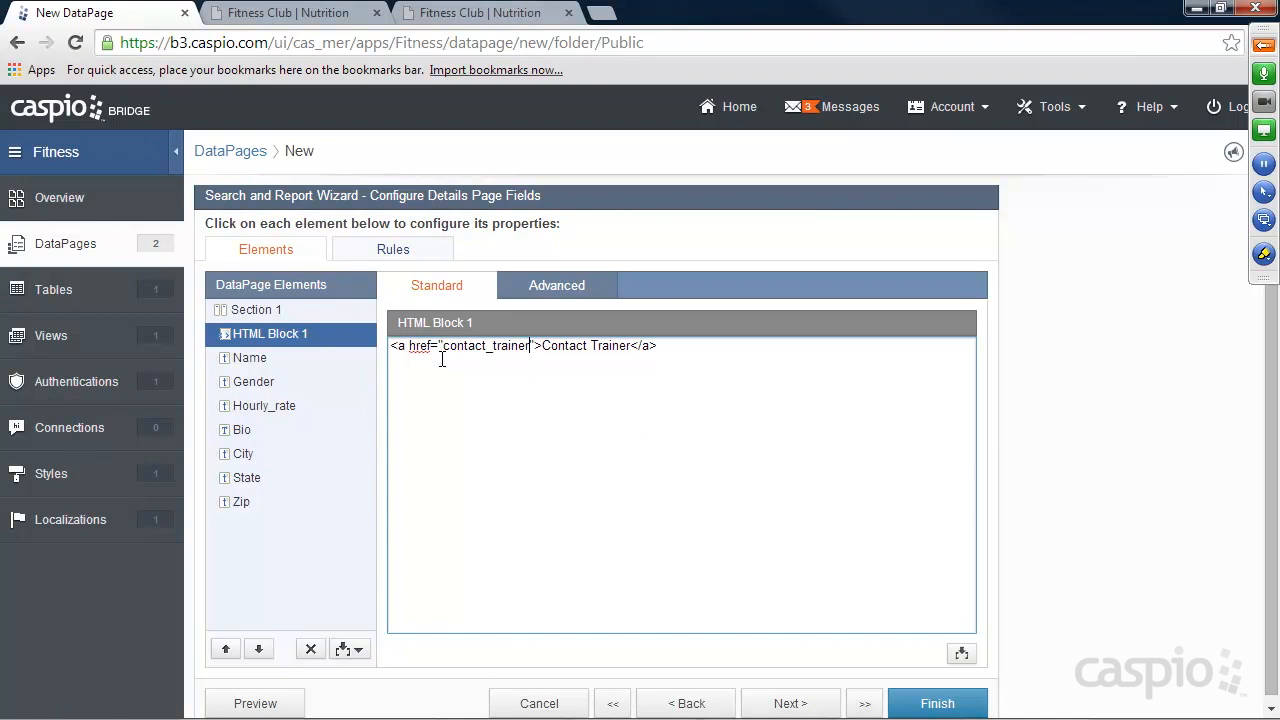
{"action": "type", "text": "?"}
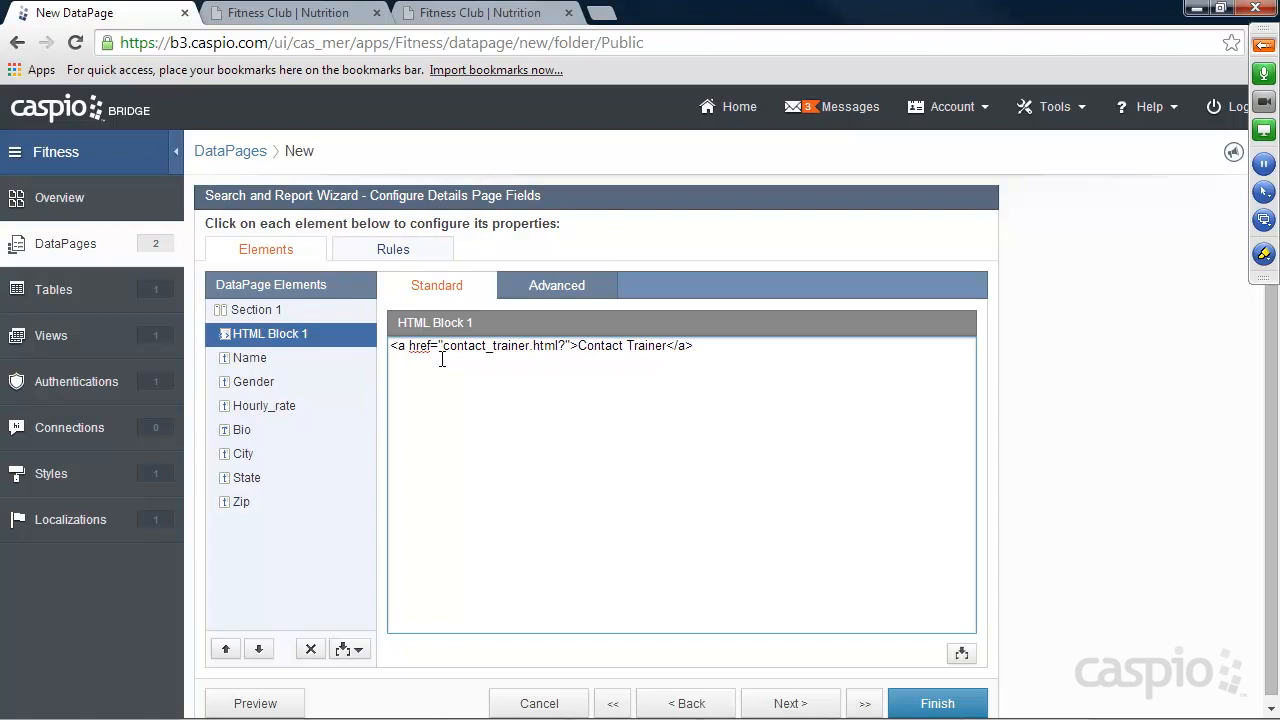
{"action": "type", "text": "tid"}
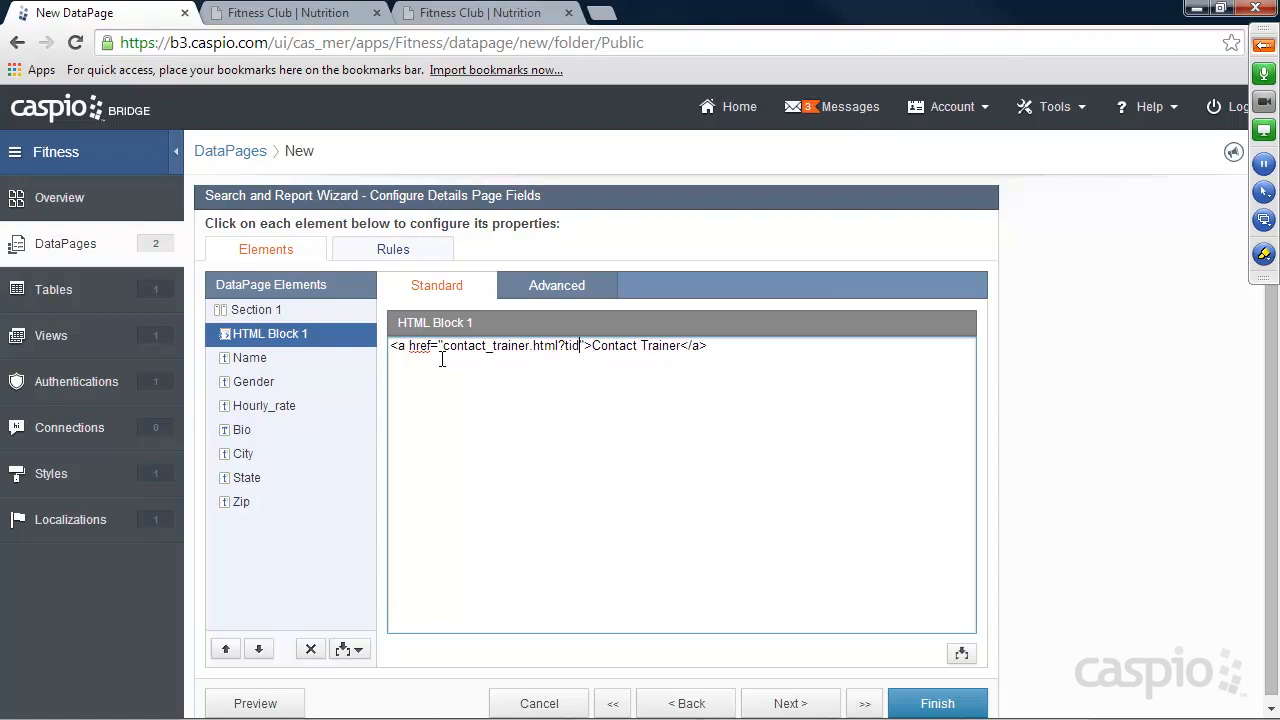
{"action": "type", "text": "="}
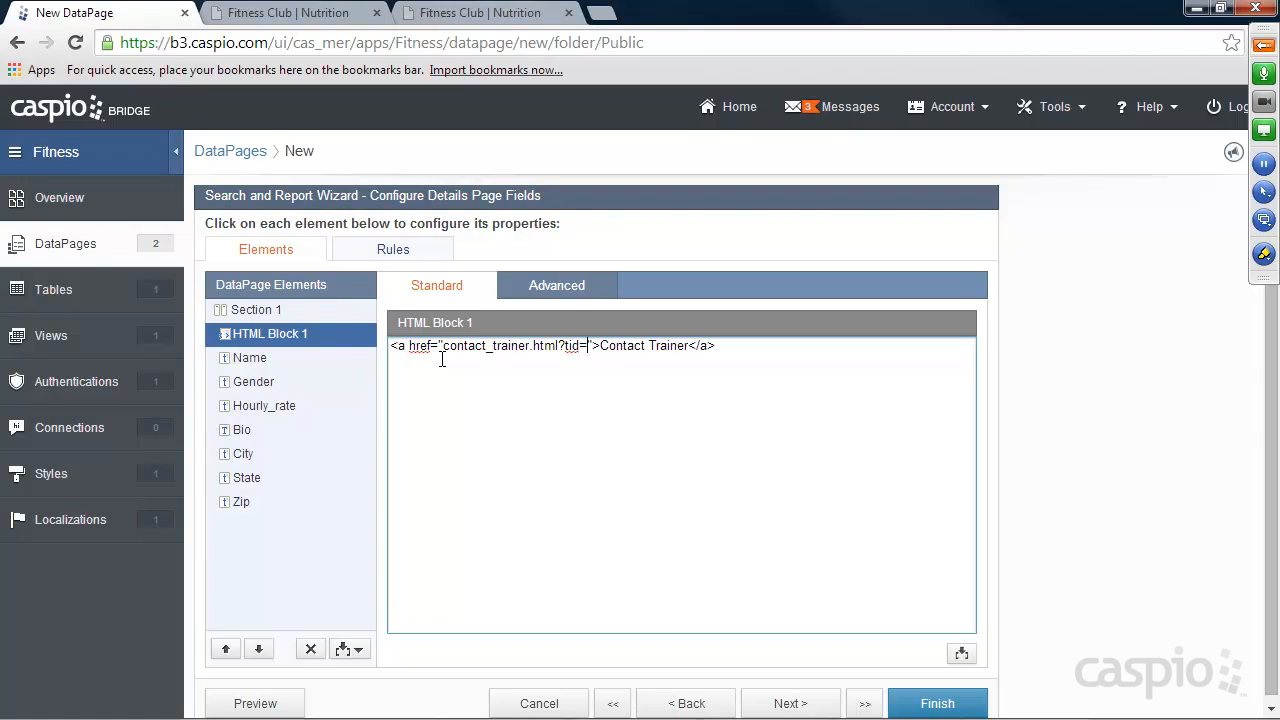
Insert the Trainer_ID data source field after tid= in the Contact Trainer link and finish the report.
{"action": "left_click", "coordinate": [961, 653]}
{"action": "left_click", "coordinate": [960, 568]}
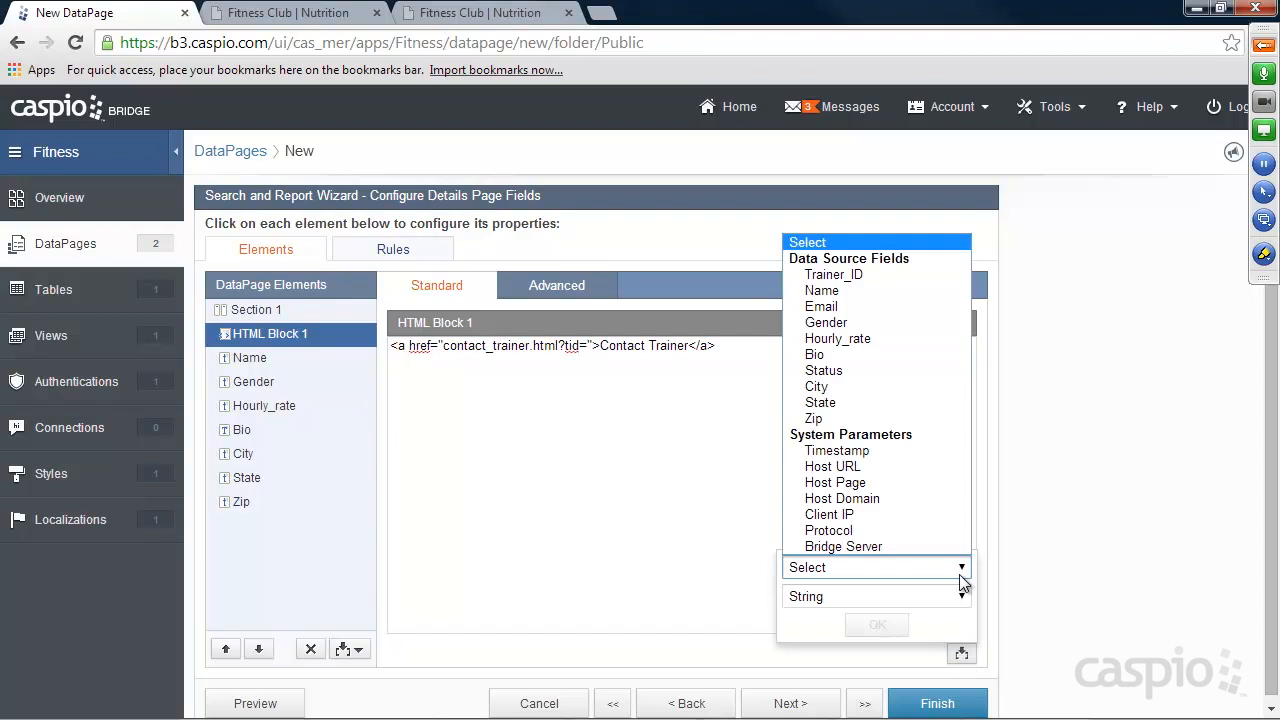
{"action": "left_click", "coordinate": [868, 272]}
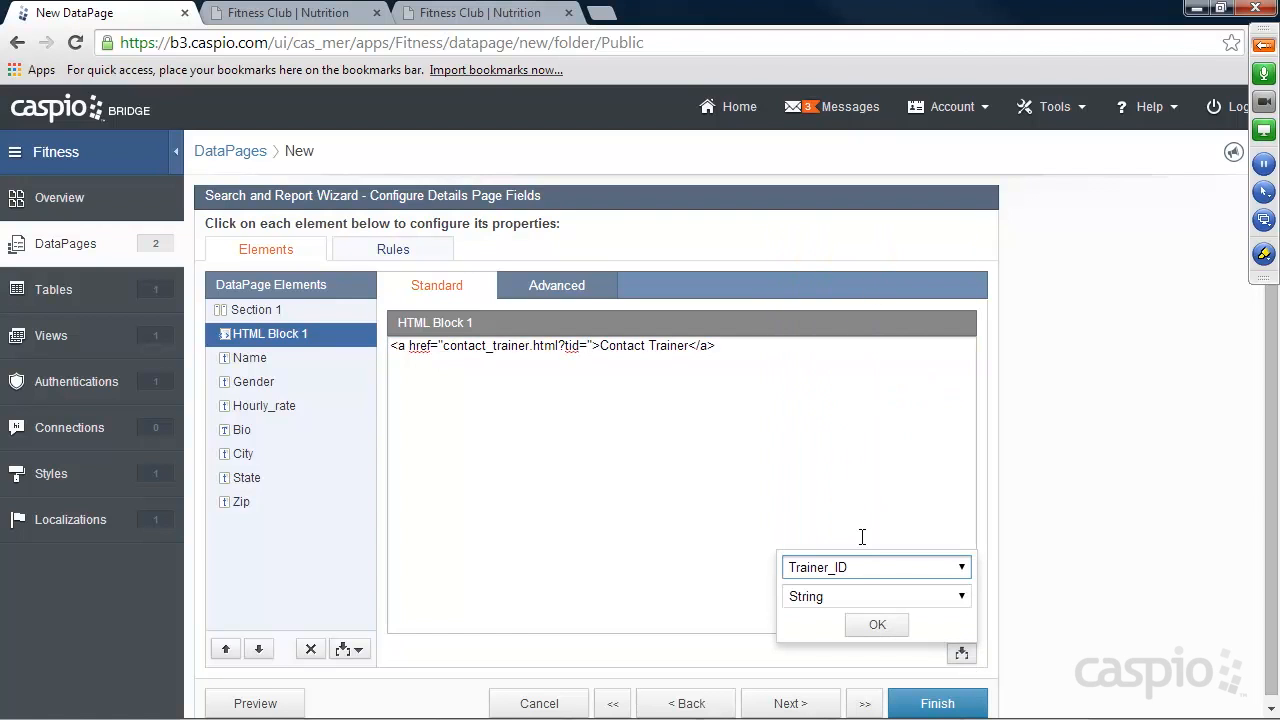
{"action": "left_click", "coordinate": [868, 625]}
{"action": "left_click", "coordinate": [842, 345]}
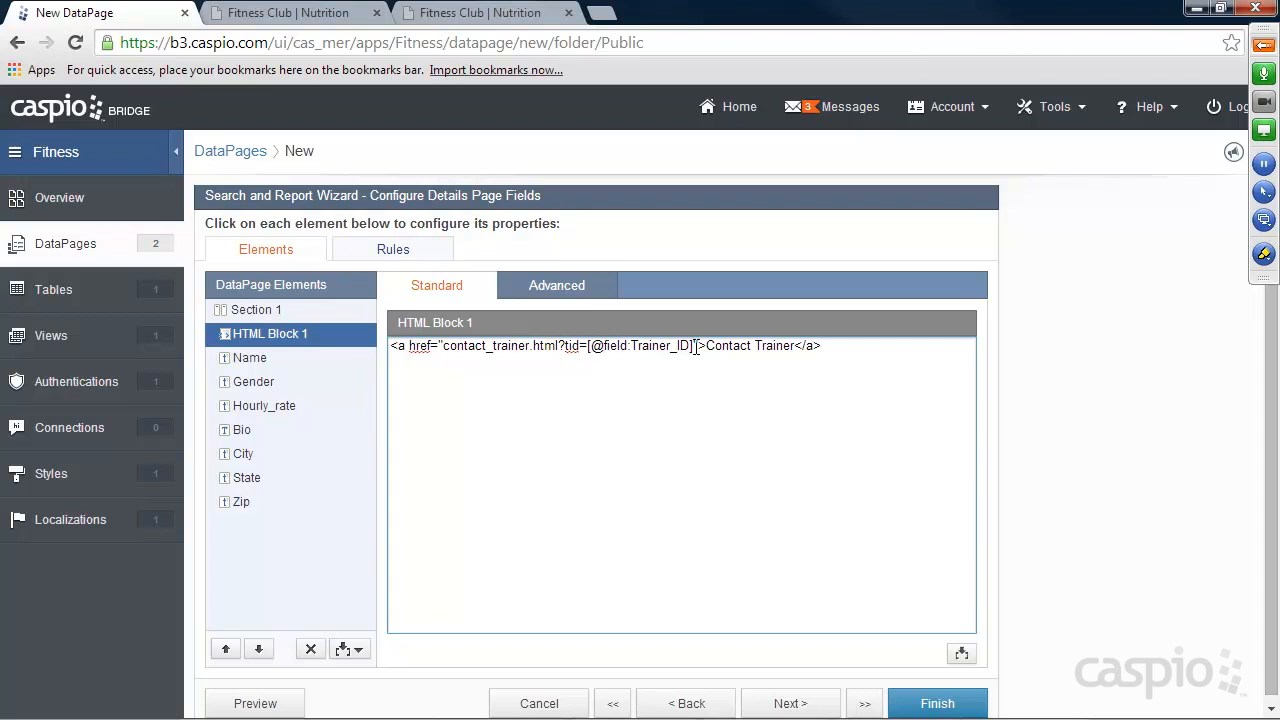
{"action": "left_click", "coordinate": [937, 704]}
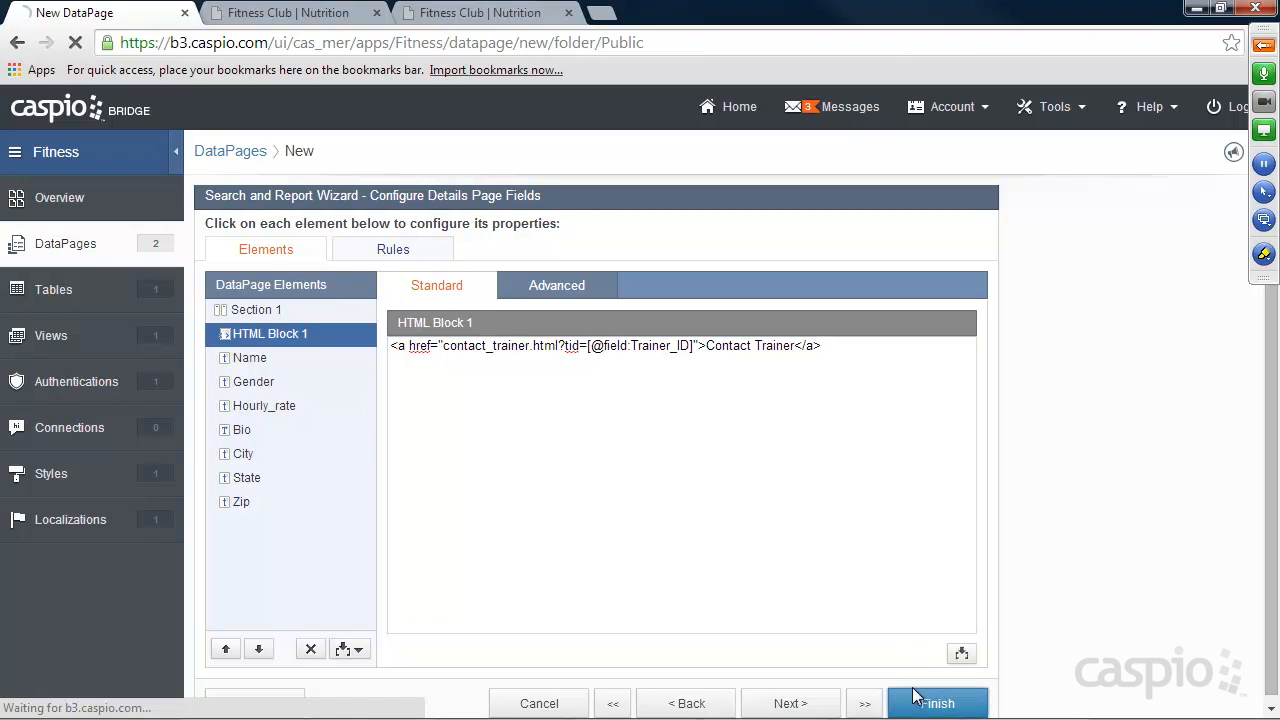
Enable deployment of the Search Trainers DataPage and copy its embed code.
{"action": "left_click", "coordinate": [457, 300]}
{"action": "left_click", "coordinate": [541, 189]}
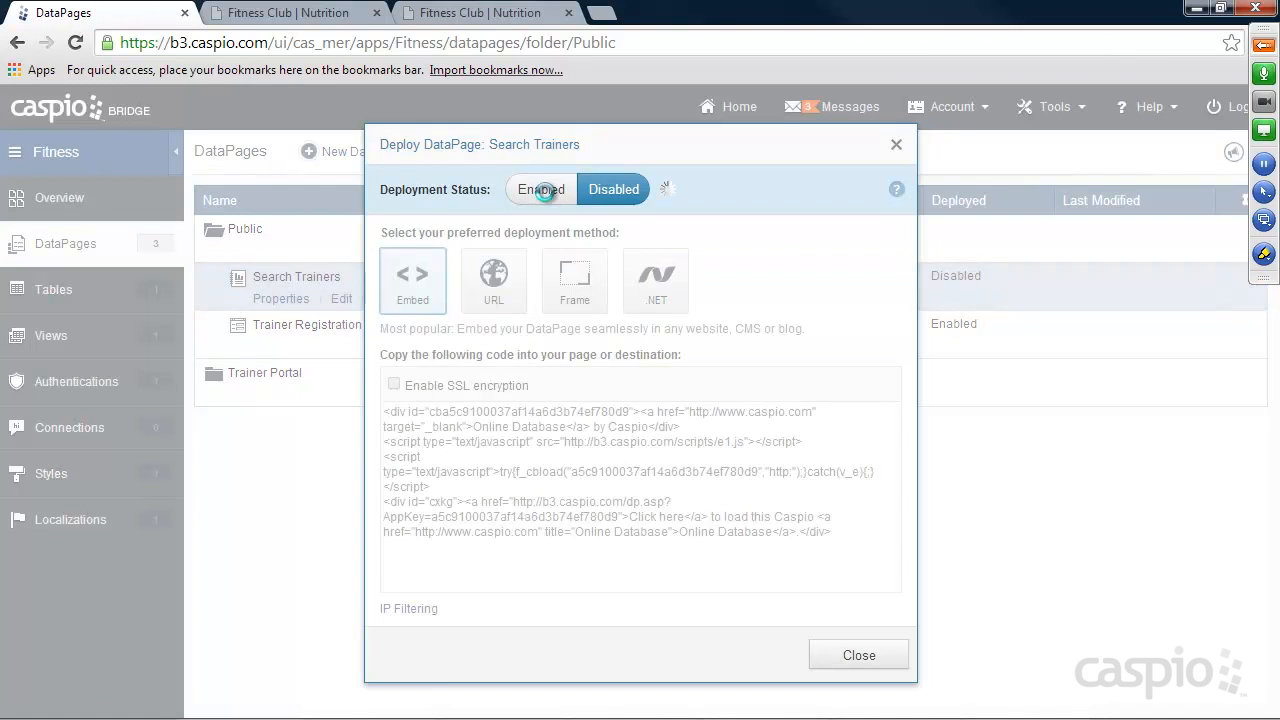
{"action": "left_click", "coordinate": [552, 442]}
{"action": "right_click", "coordinate": [552, 442]}
{"action": "left_click", "coordinate": [628, 190]}
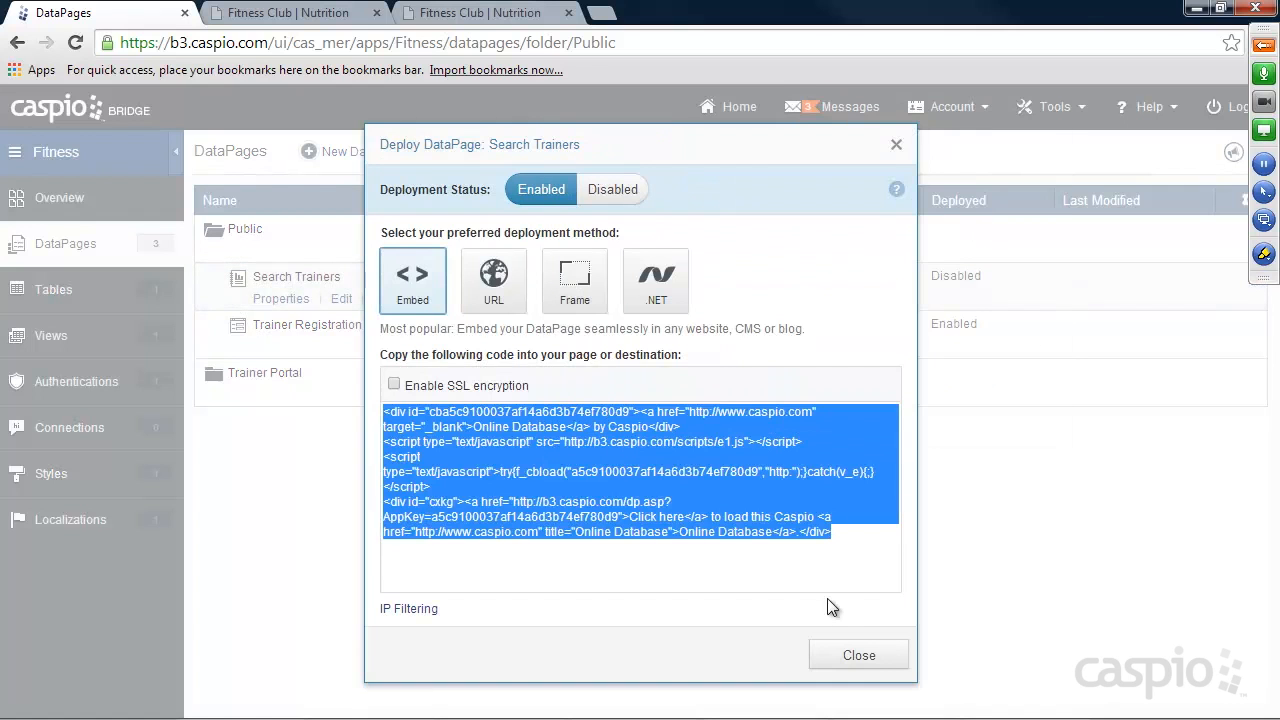
{"action": "left_click", "coordinate": [850, 656]}
Switch to Notepad++ and paste the Search Trainers embed code into the content area of find.html.
{"action": "left_click", "coordinate": [897, 714]}
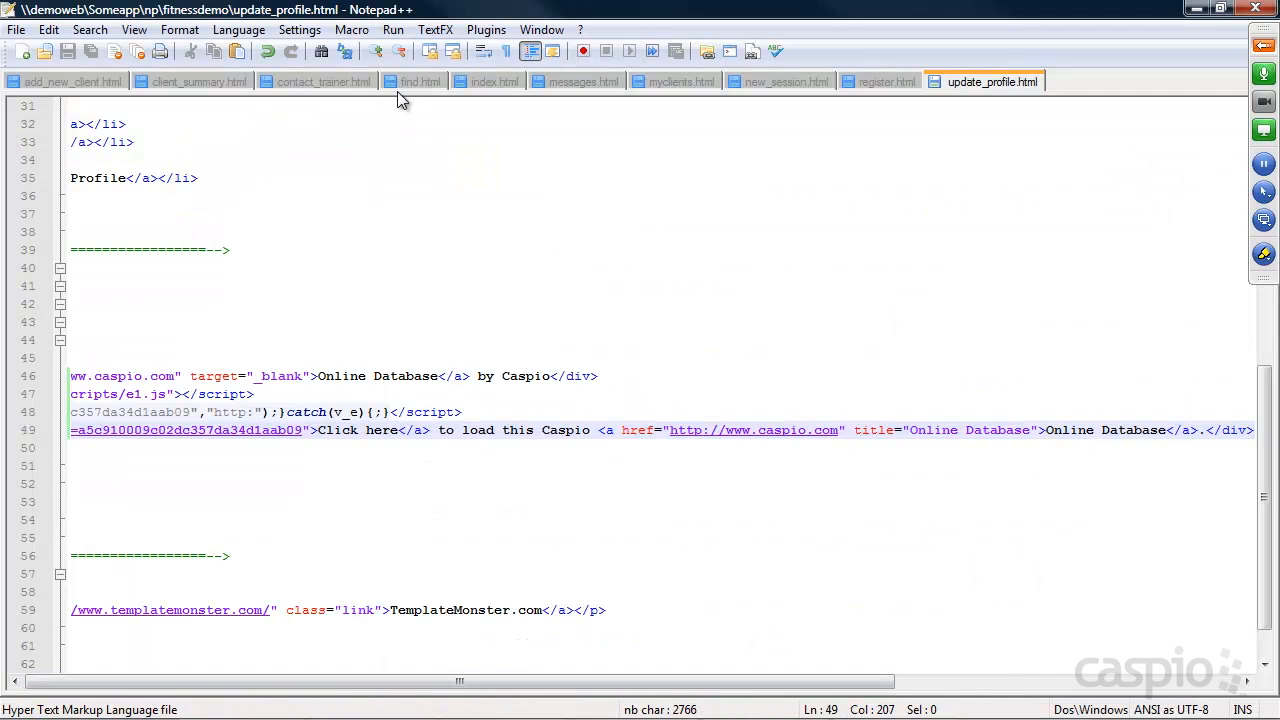
{"action": "left_click", "coordinate": [407, 81]}
{"action": "left_click_drag", "start_coordinate": [414, 538], "coordinate": [140, 545]}
{"action": "key", "text": "ctrl+v"}
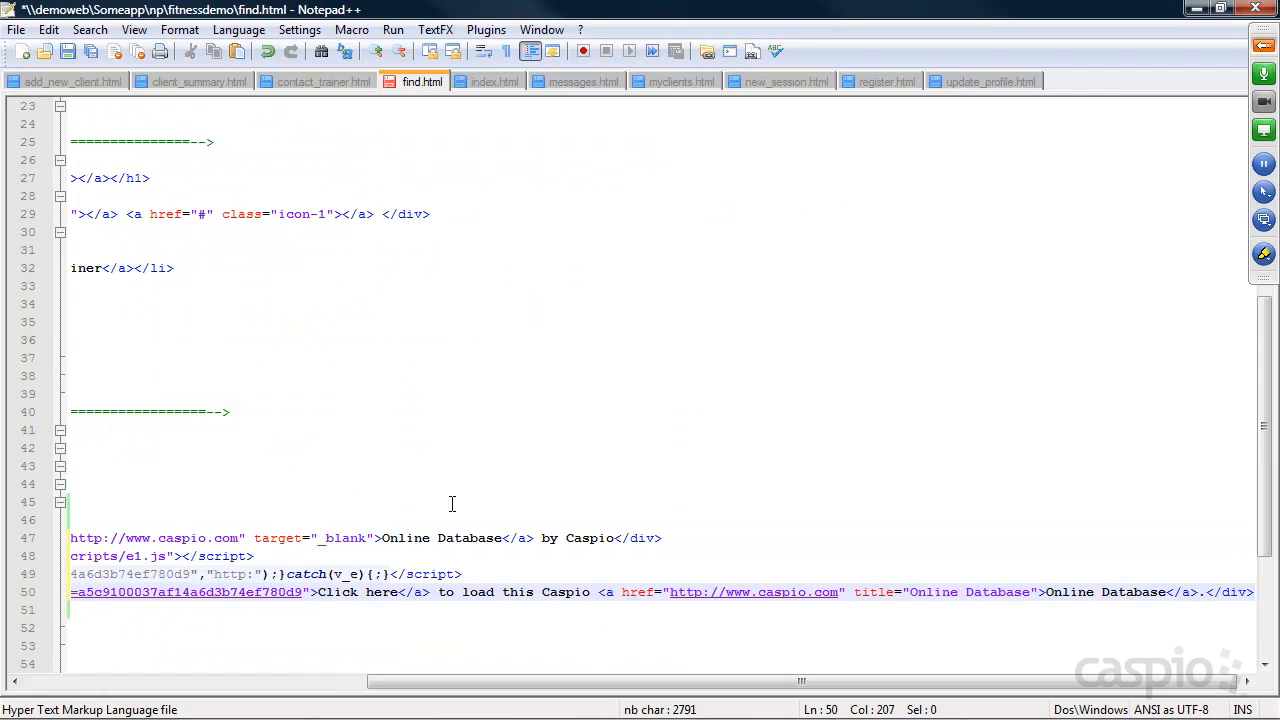
{"action": "left_click", "coordinate": [1196, 8]}
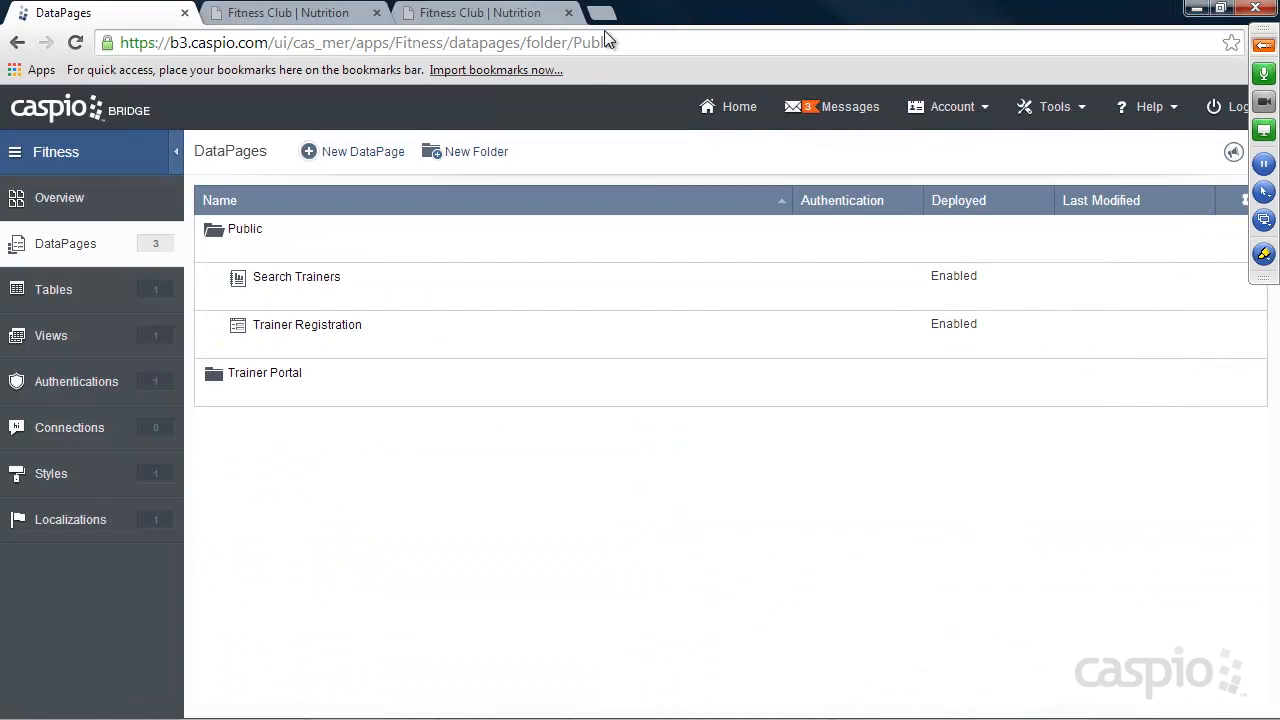
Switch to the Fitness Club website, reload the Find a Trainer page and run a search with City, State and Zip left blank.
{"action": "left_click", "coordinate": [512, 16]}
{"action": "left_click", "coordinate": [77, 43]}
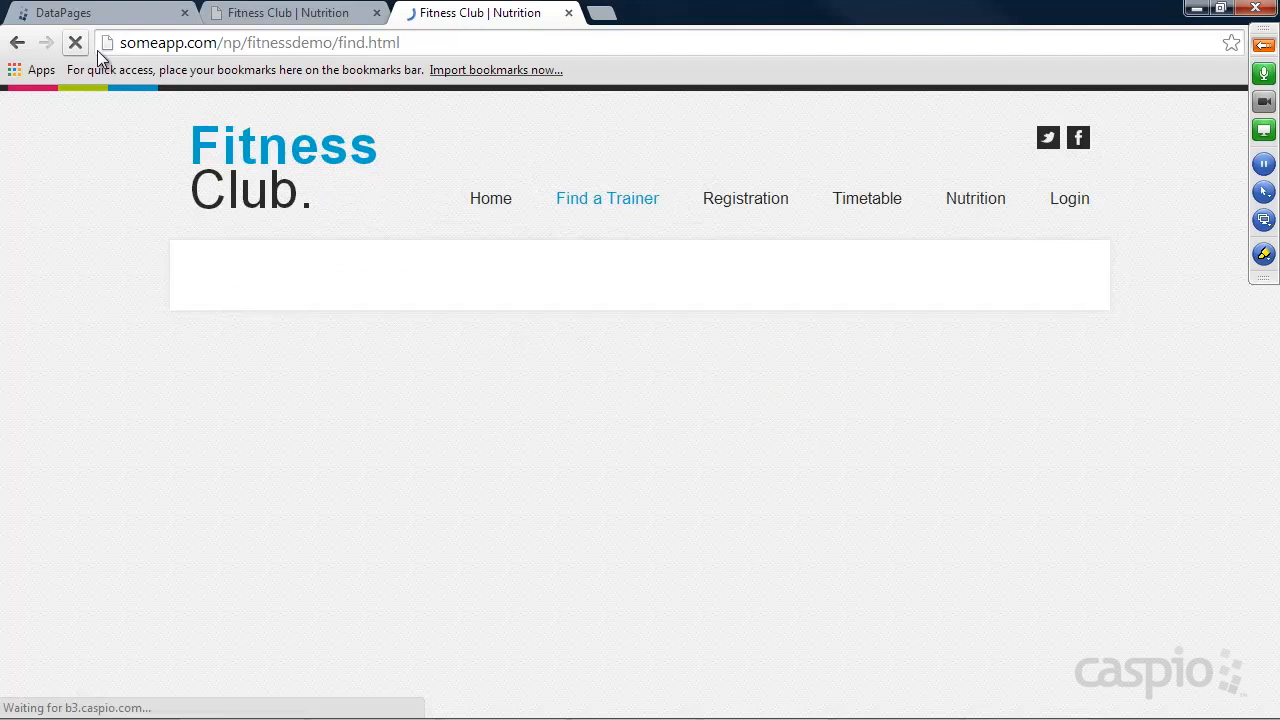
{"action": "left_click", "coordinate": [272, 167]}
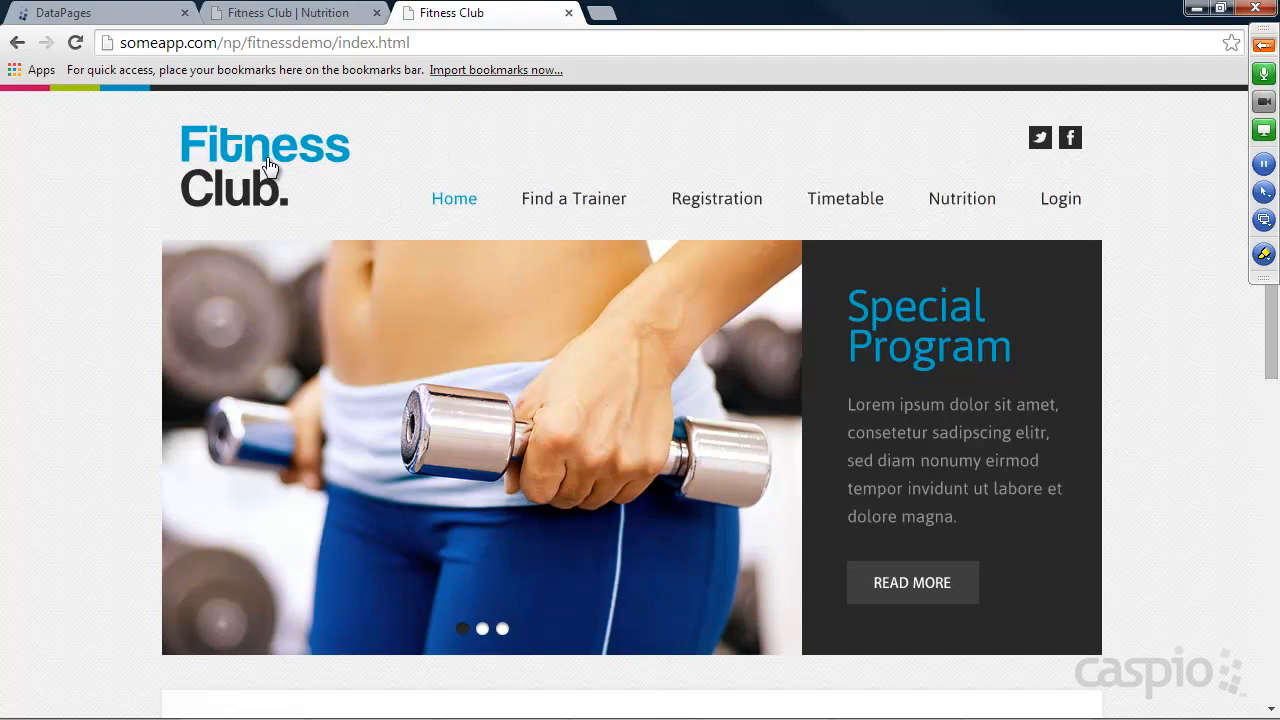
{"action": "left_click", "coordinate": [563, 205]}
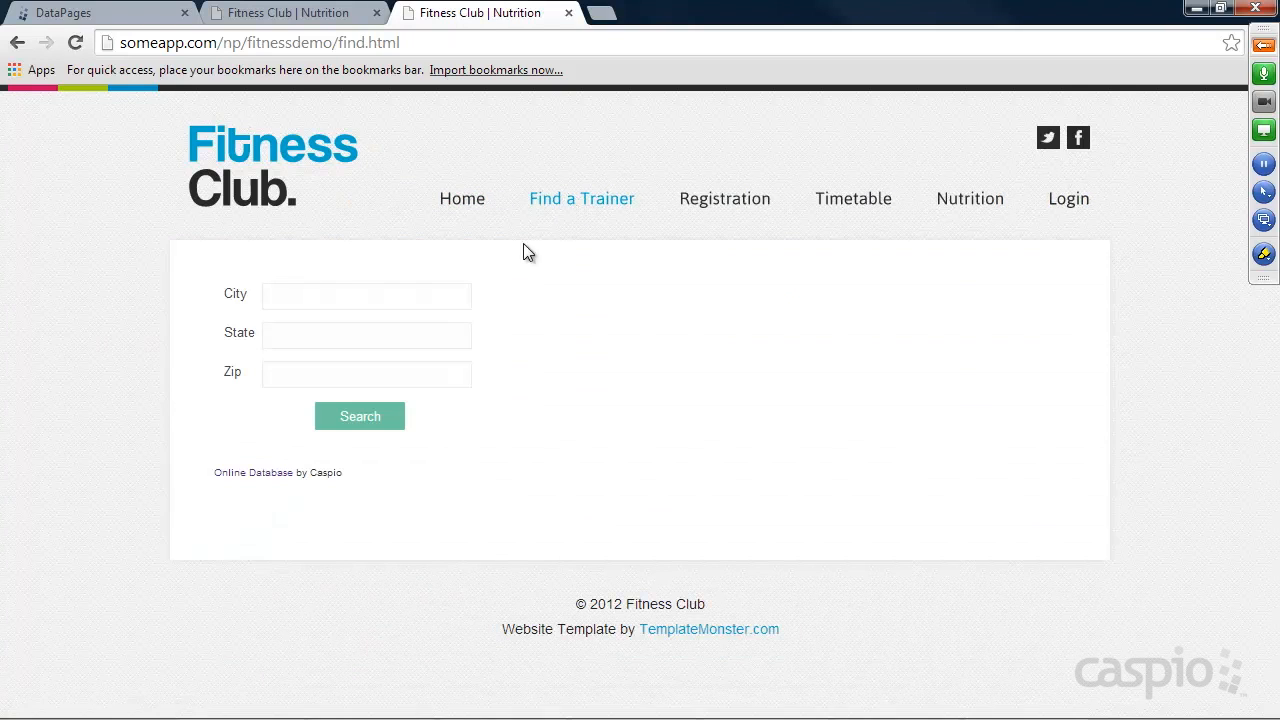
{"action": "left_click", "coordinate": [365, 424]}
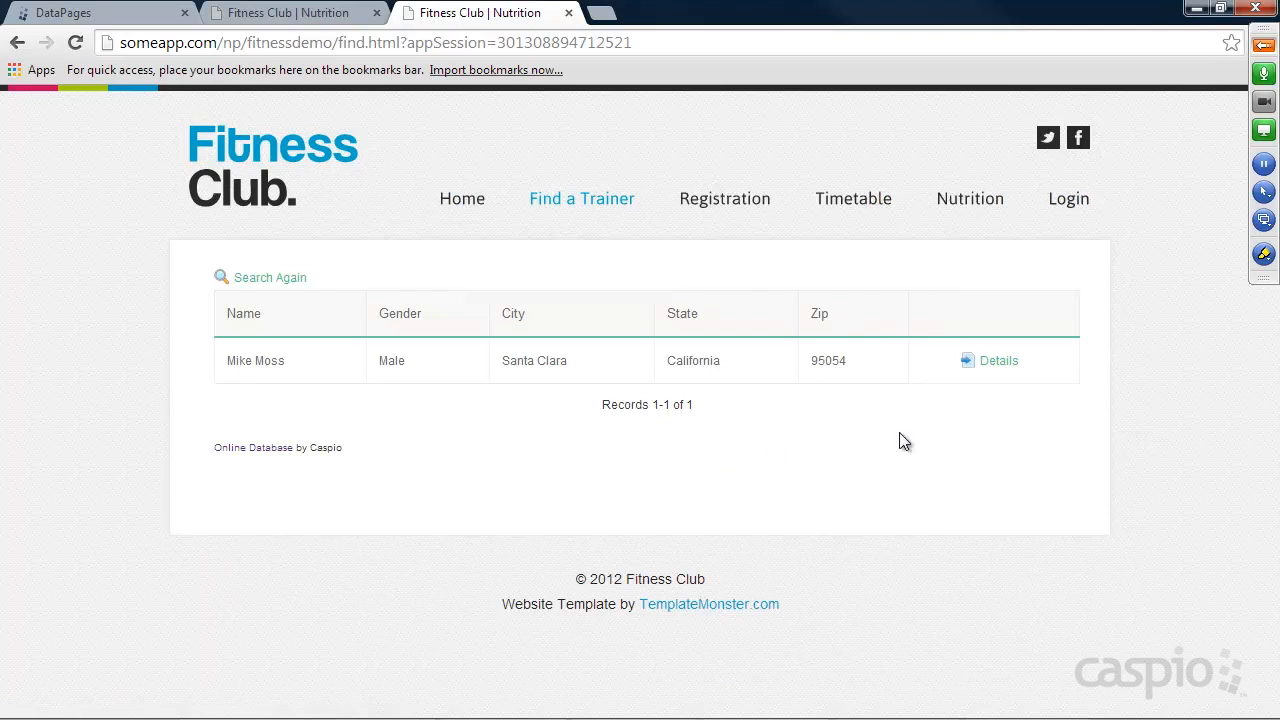
Follow the Contact Trainer link from the found trainer's details to examine the tid parameter, and return to open the Login page.
{"action": "left_click", "coordinate": [996, 361]}
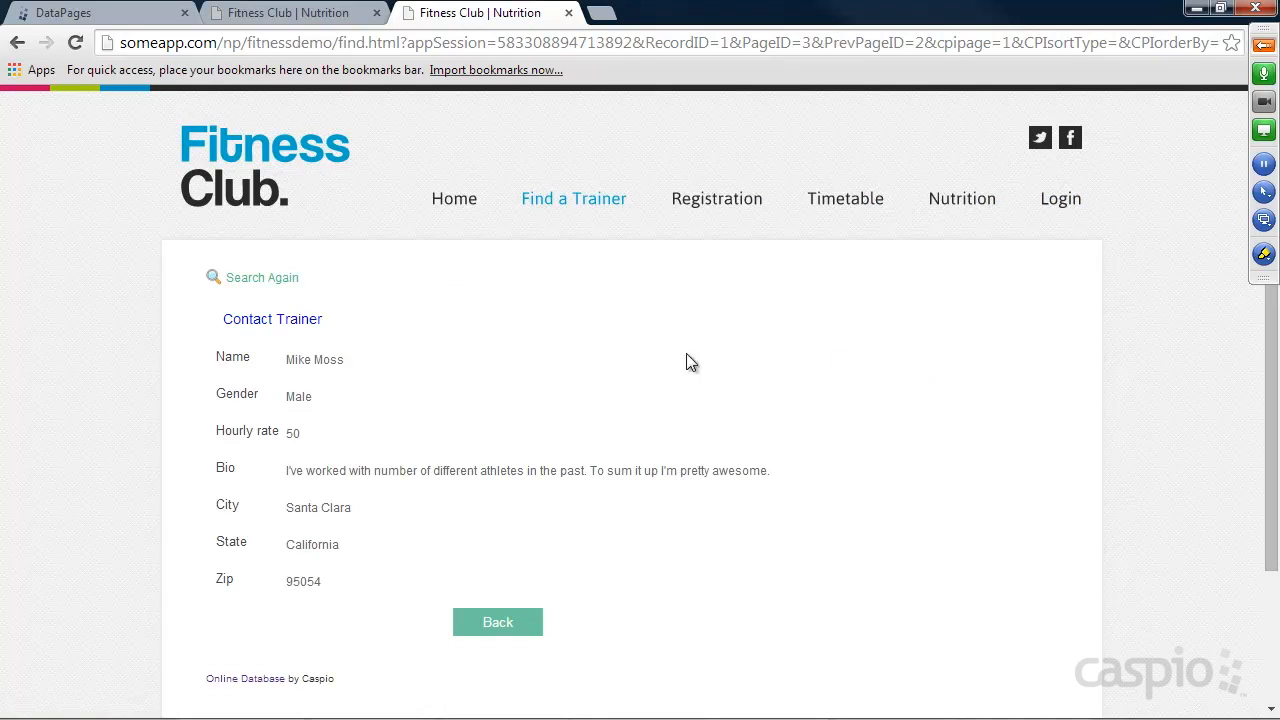
{"action": "left_click", "coordinate": [310, 328]}
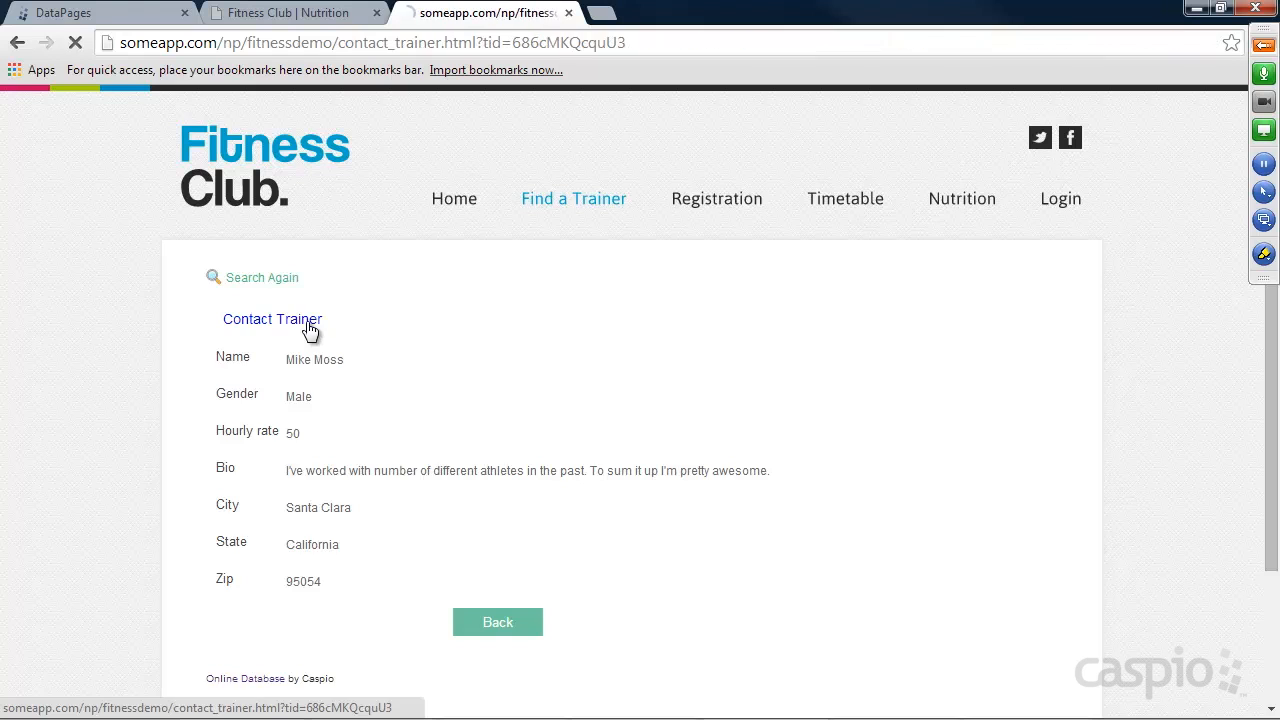
{"action": "left_click_drag", "start_coordinate": [624, 42], "coordinate": [513, 40]}
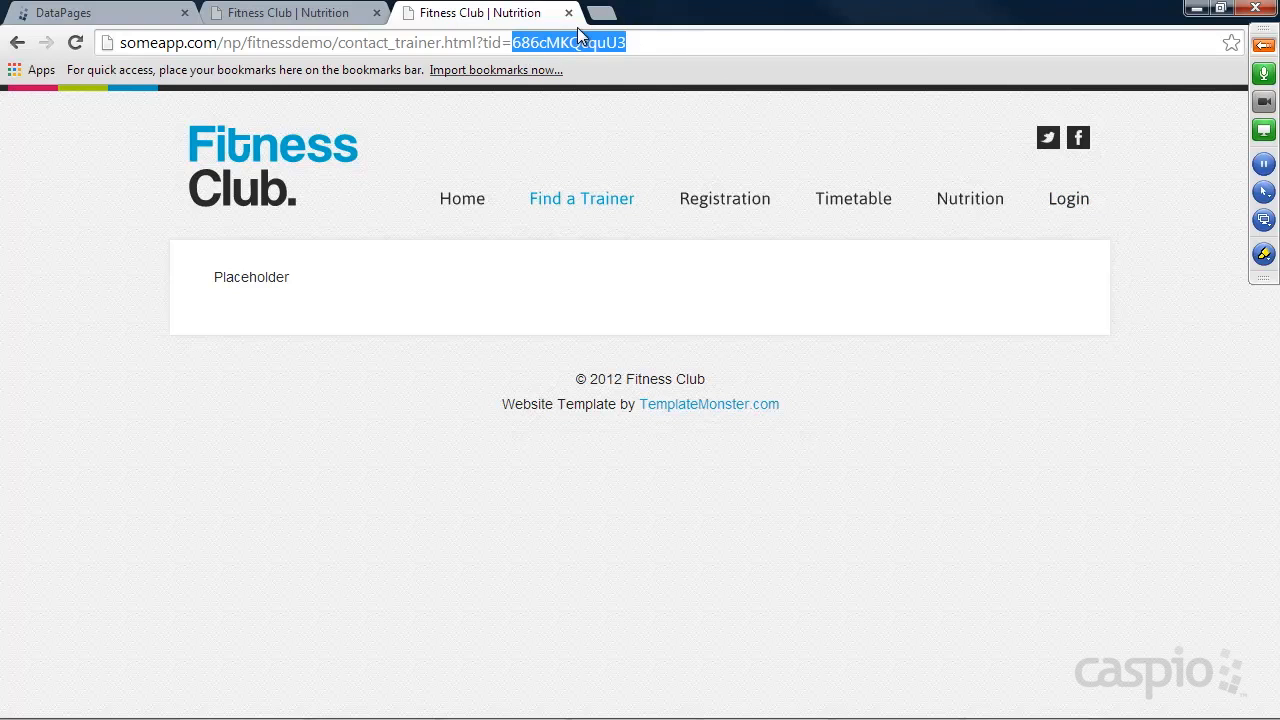
{"action": "left_click", "coordinate": [17, 42]}
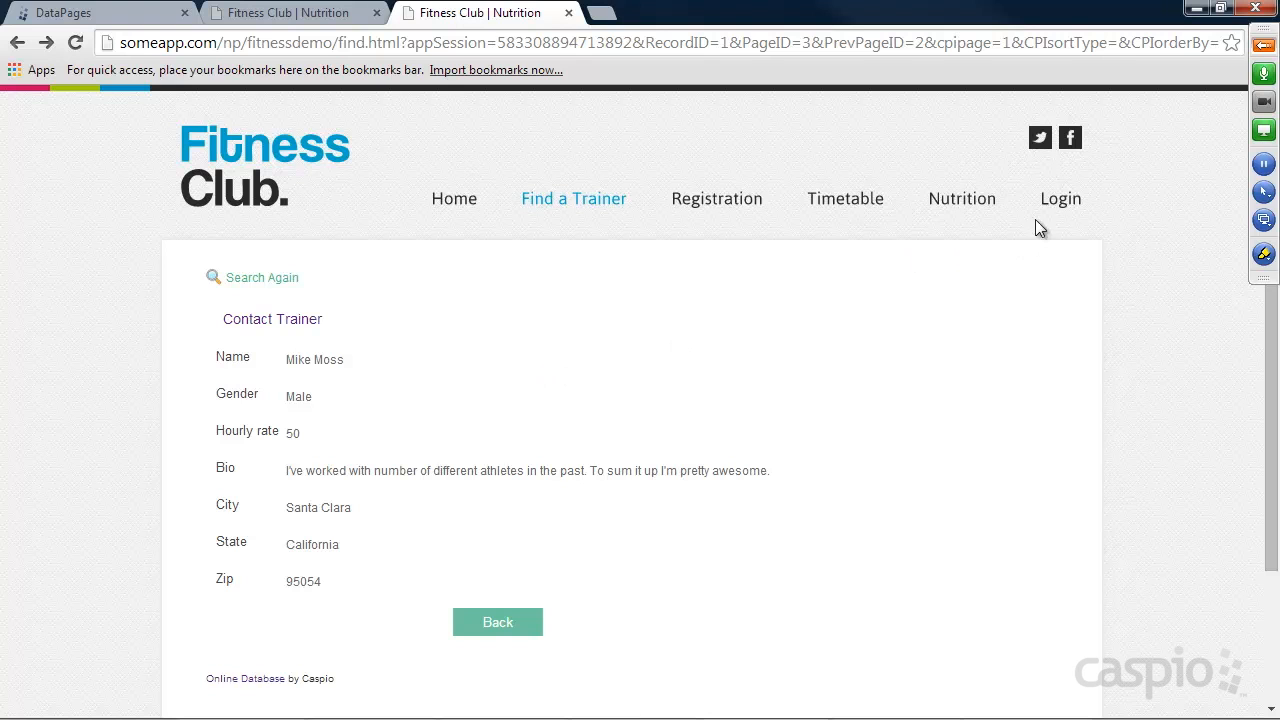
{"action": "left_click", "coordinate": [1060, 206]}
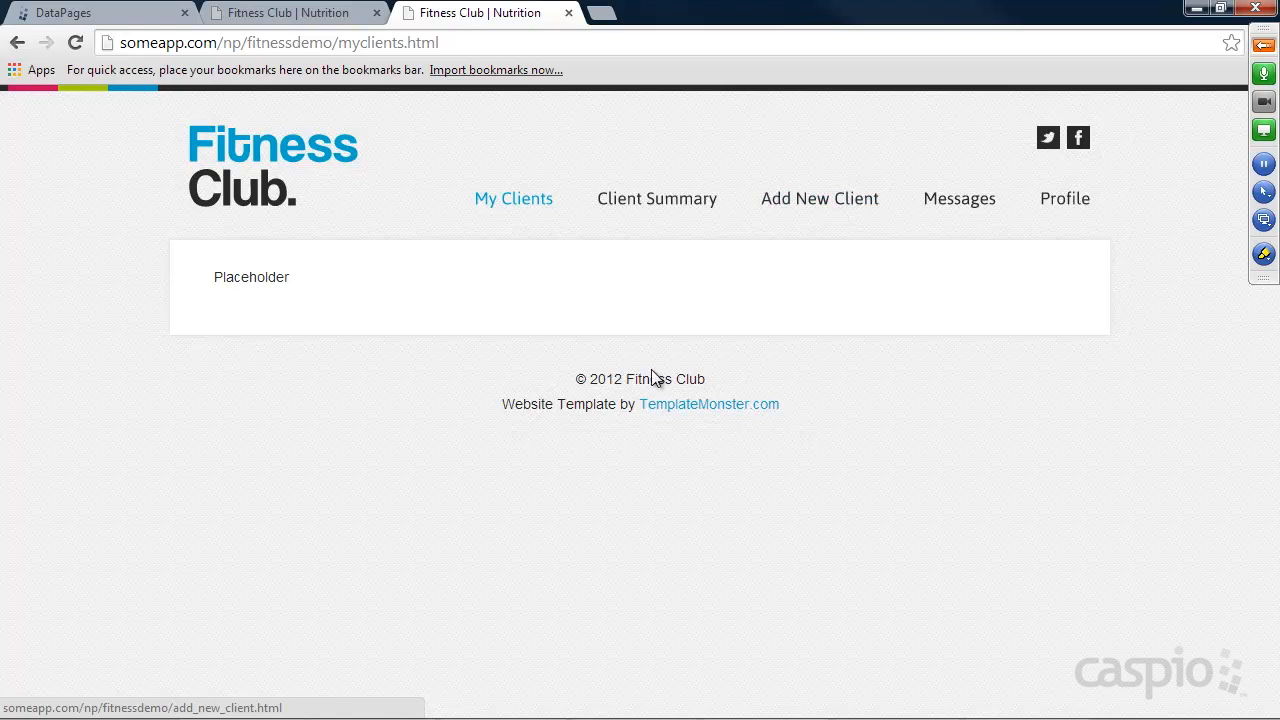
Switch to Caspio Bridge and start a new table in the Fitness app with an Autonumber field named Client_ID.
{"action": "left_click", "coordinate": [87, 16]}
{"action": "left_click", "coordinate": [75, 289]}
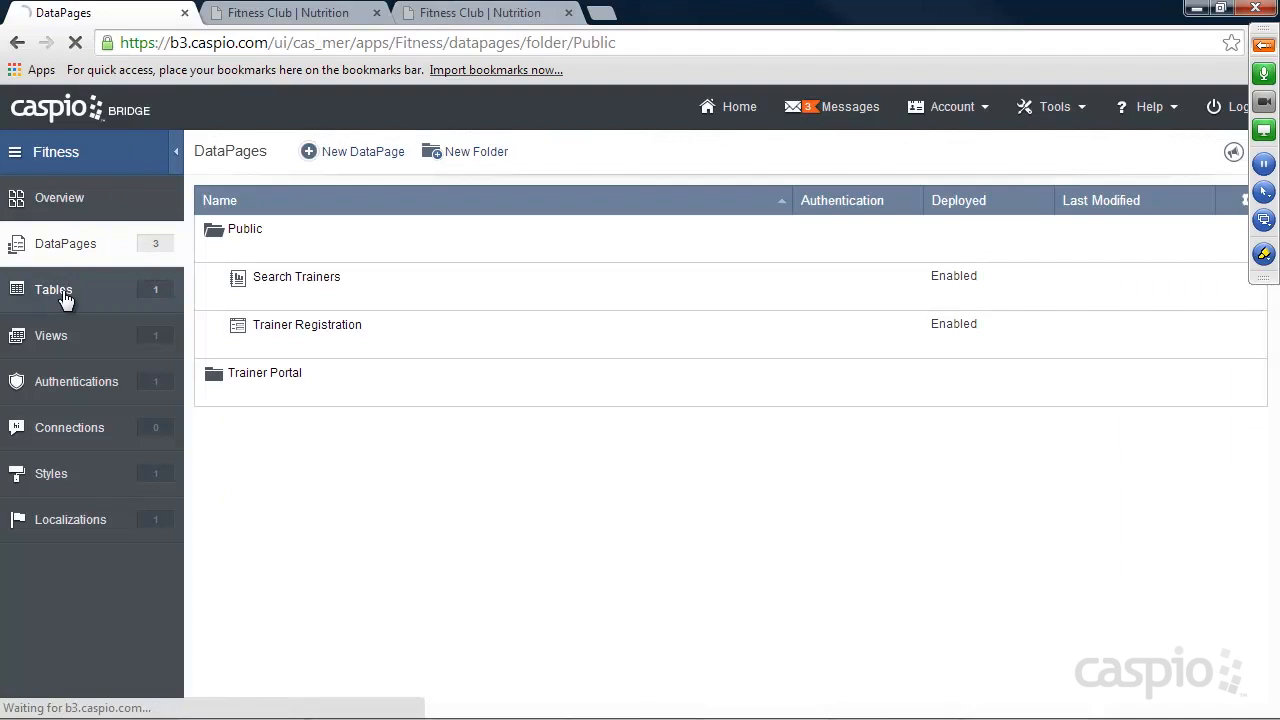
{"action": "left_click", "coordinate": [324, 154]}
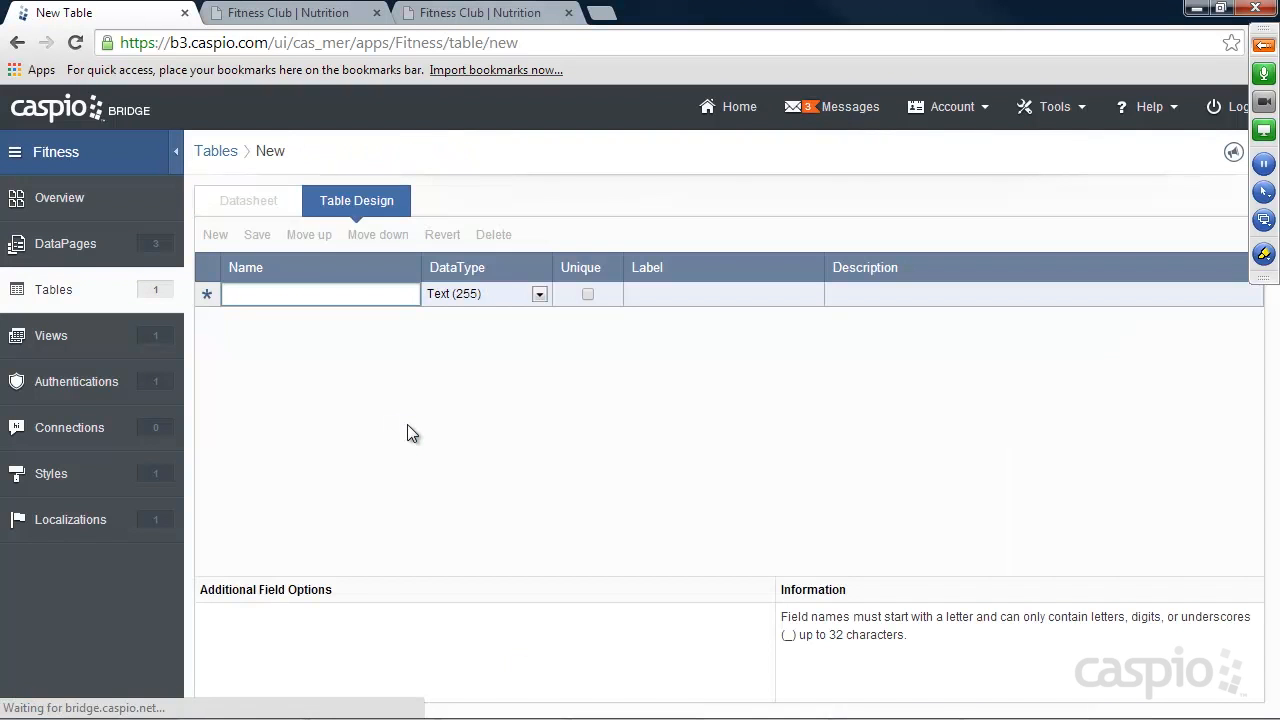
{"action": "type", "text": "Client_ID"}
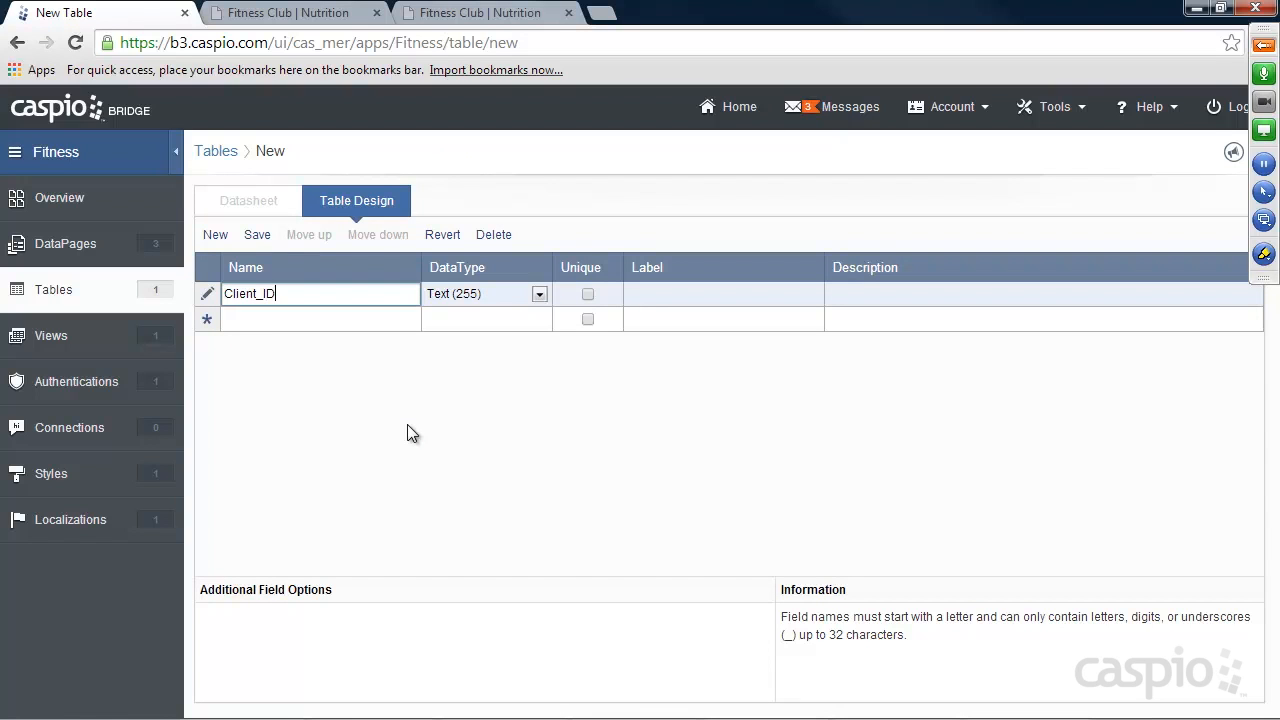
{"action": "left_click", "coordinate": [466, 294]}
{"action": "left_click", "coordinate": [462, 395]}
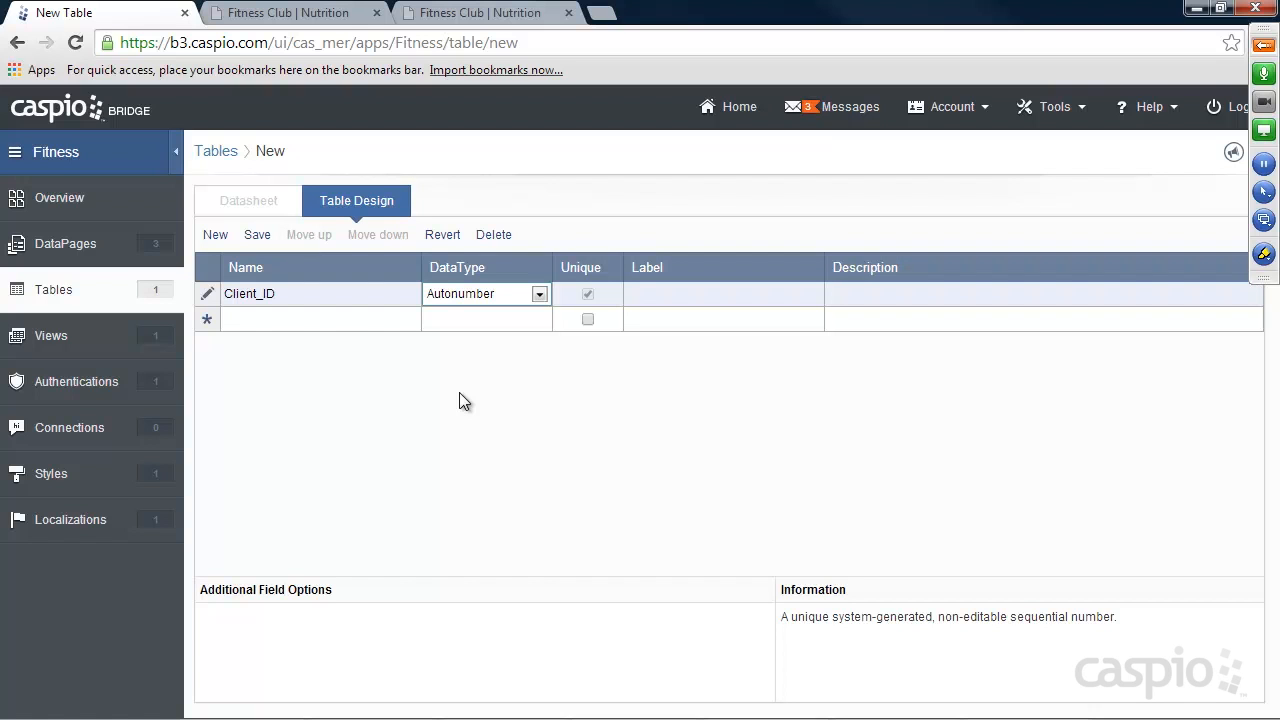
Switch to the Fitness Club website, run a blank Find a Trainer search and follow the Contact Trainer link from the found trainer's details.
{"action": "left_click", "coordinate": [510, 14]}
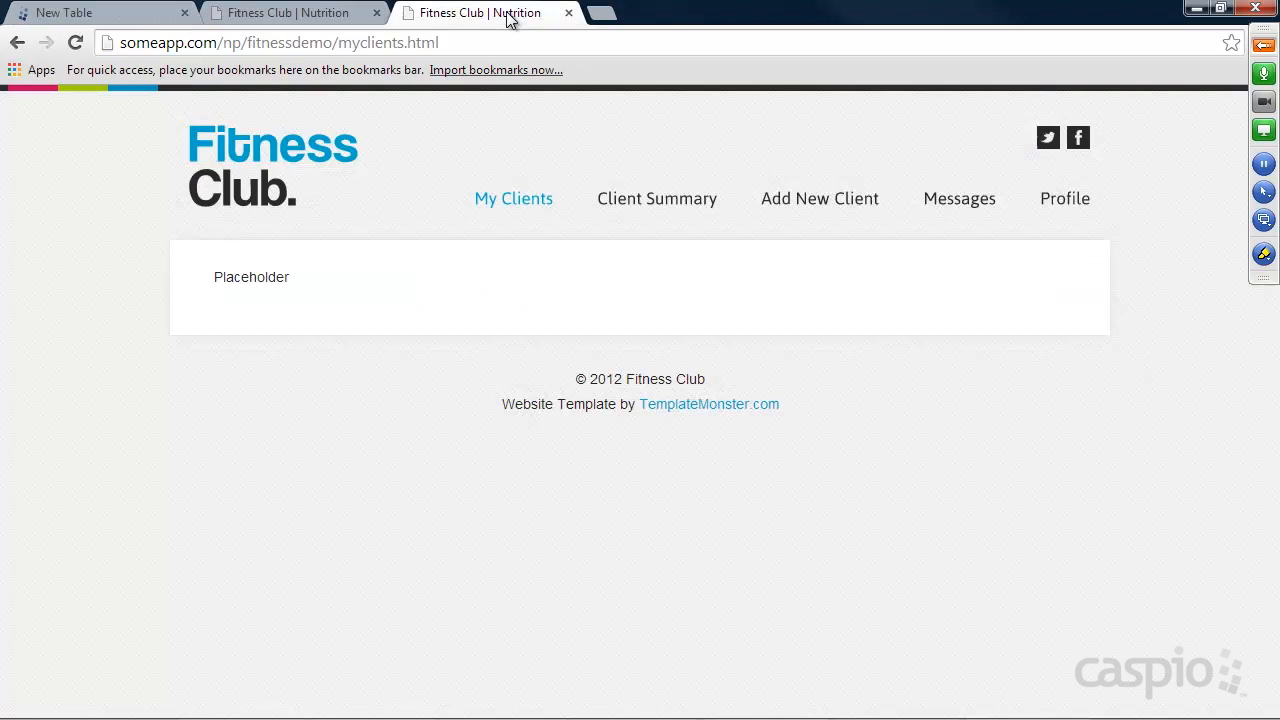
{"action": "left_click", "coordinate": [195, 170]}
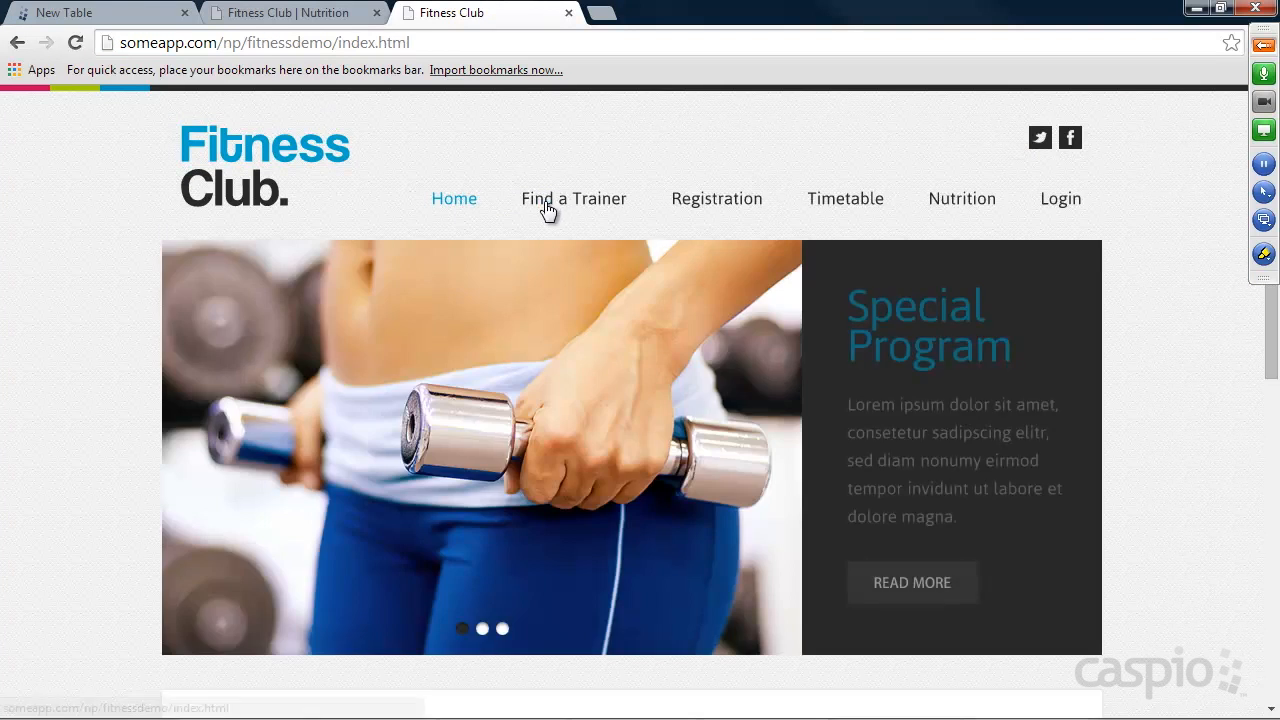
{"action": "left_click", "coordinate": [563, 208]}
{"action": "left_click", "coordinate": [364, 421]}
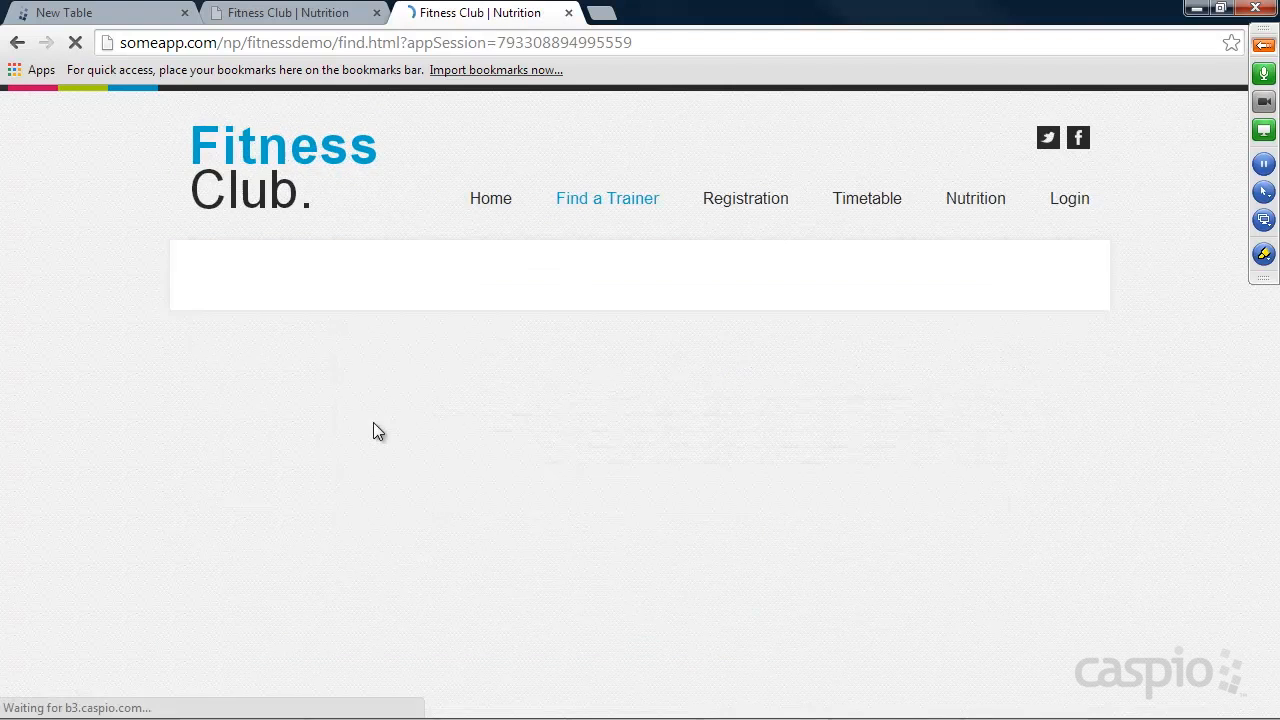
{"action": "left_click", "coordinate": [1014, 368]}
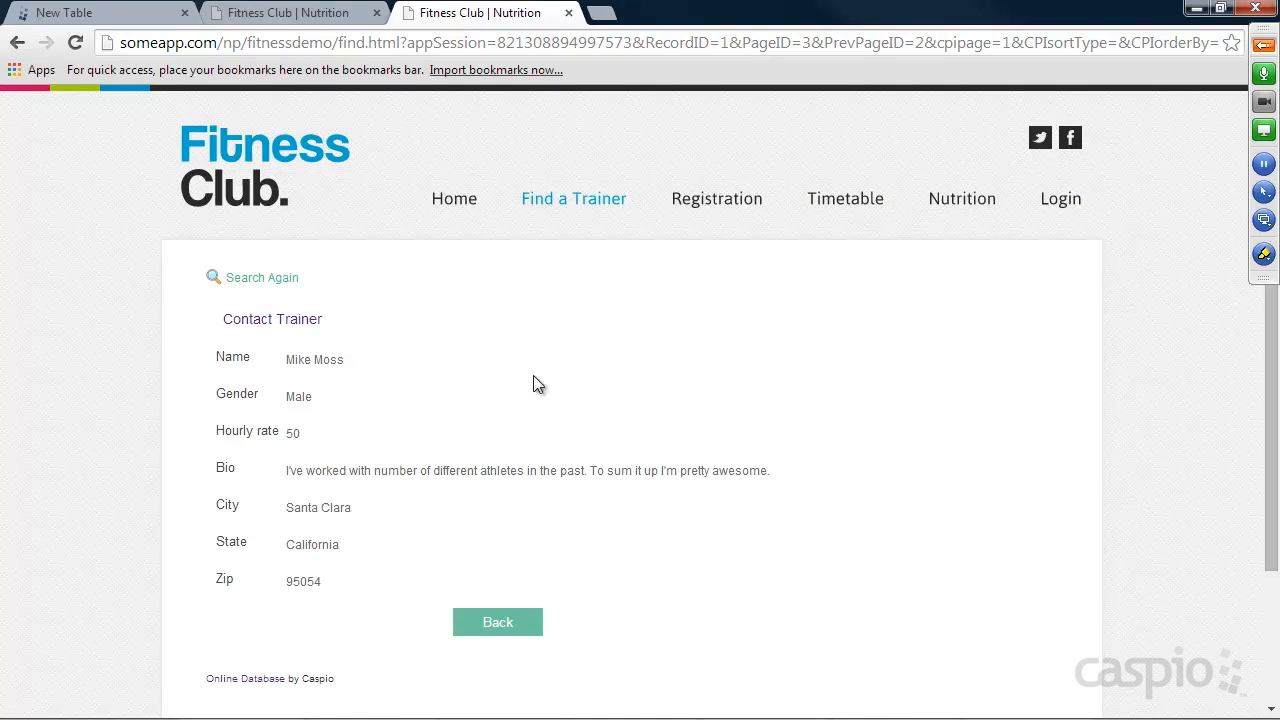
{"action": "left_click", "coordinate": [310, 320]}
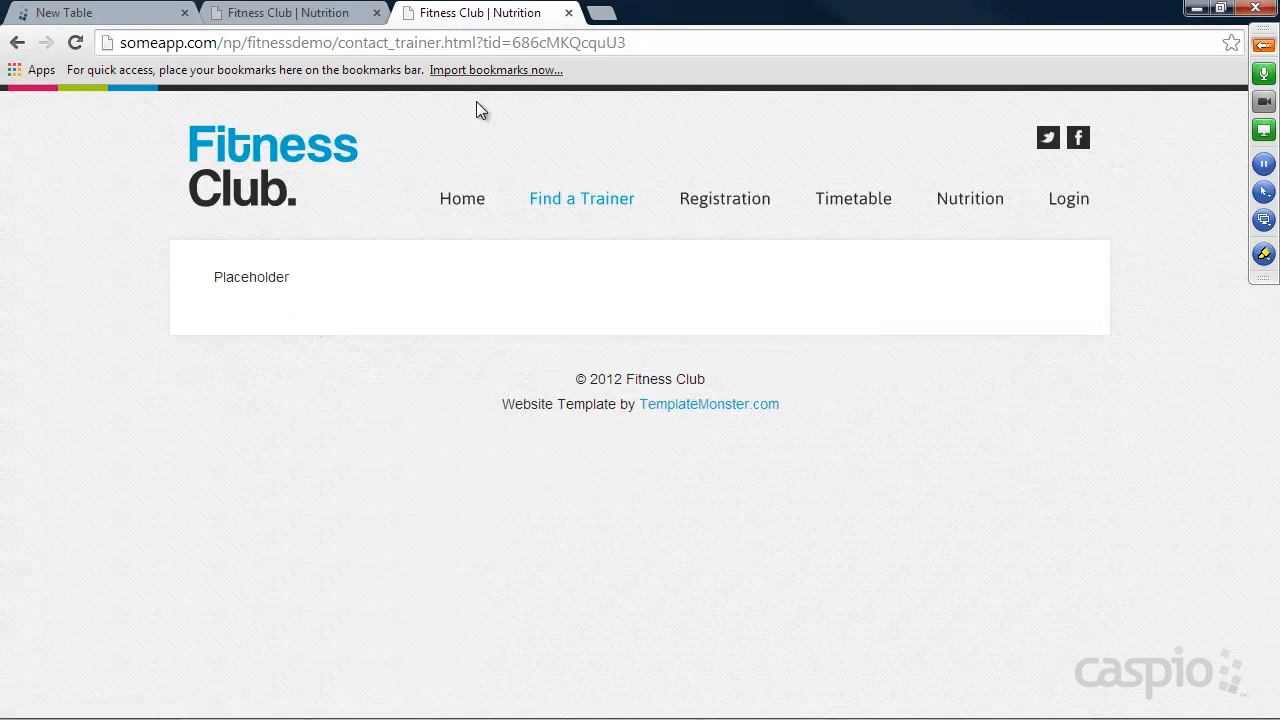
Replace the tid value in the contact_trainer.html address with 3 and load the page.
{"action": "left_click_drag", "start_coordinate": [514, 43], "coordinate": [720, 42]}
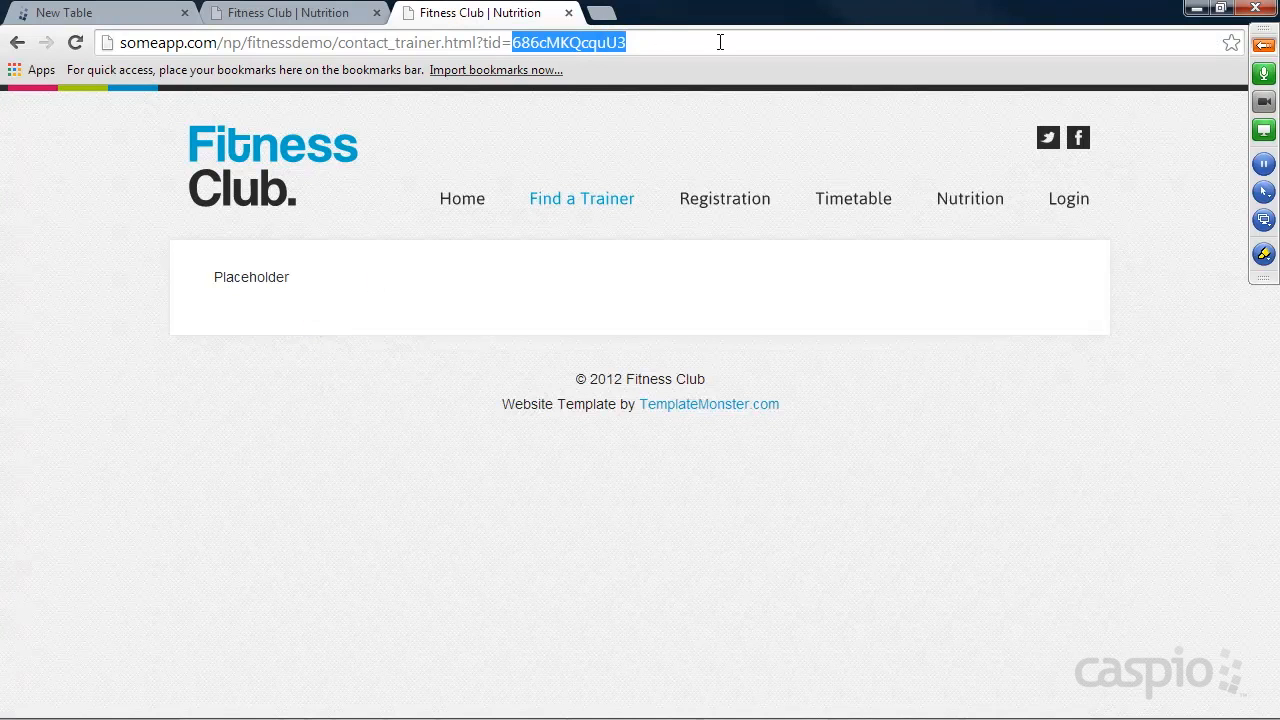
{"action": "type", "text": "2"}
{"action": "key", "text": "BackSpace"}
{"action": "type", "text": "3"}
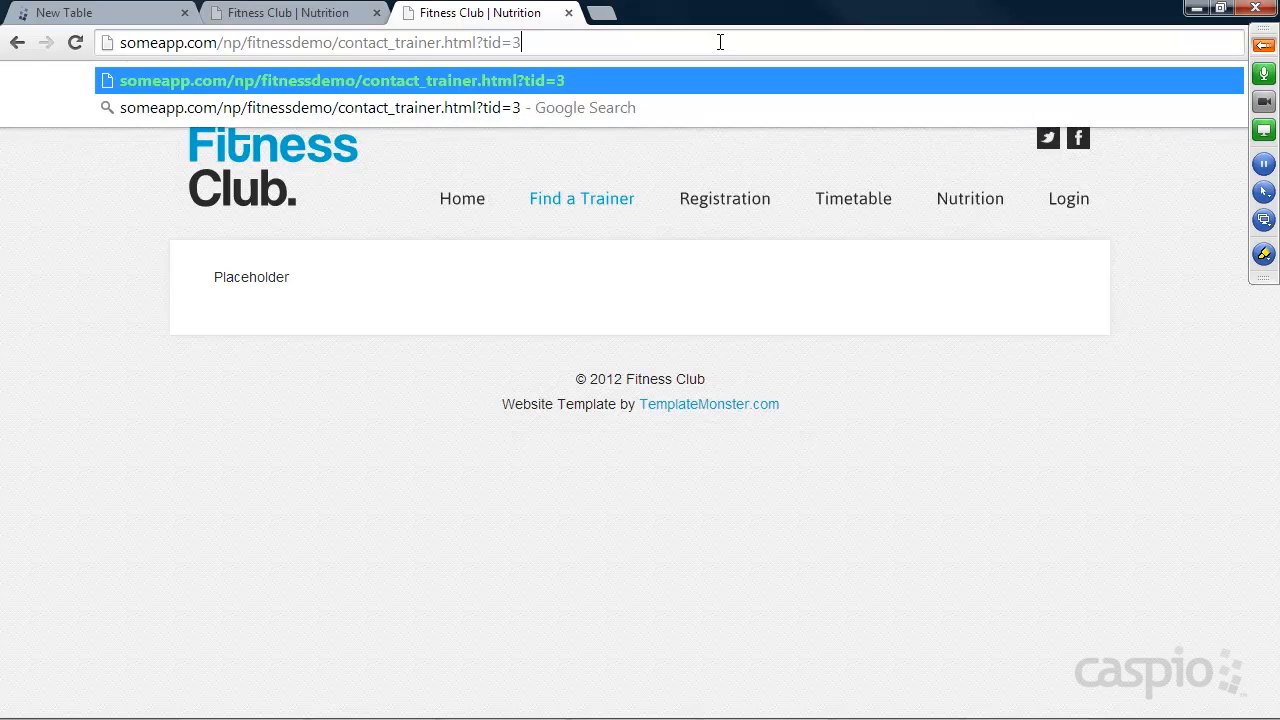
{"action": "key", "text": "Return"}
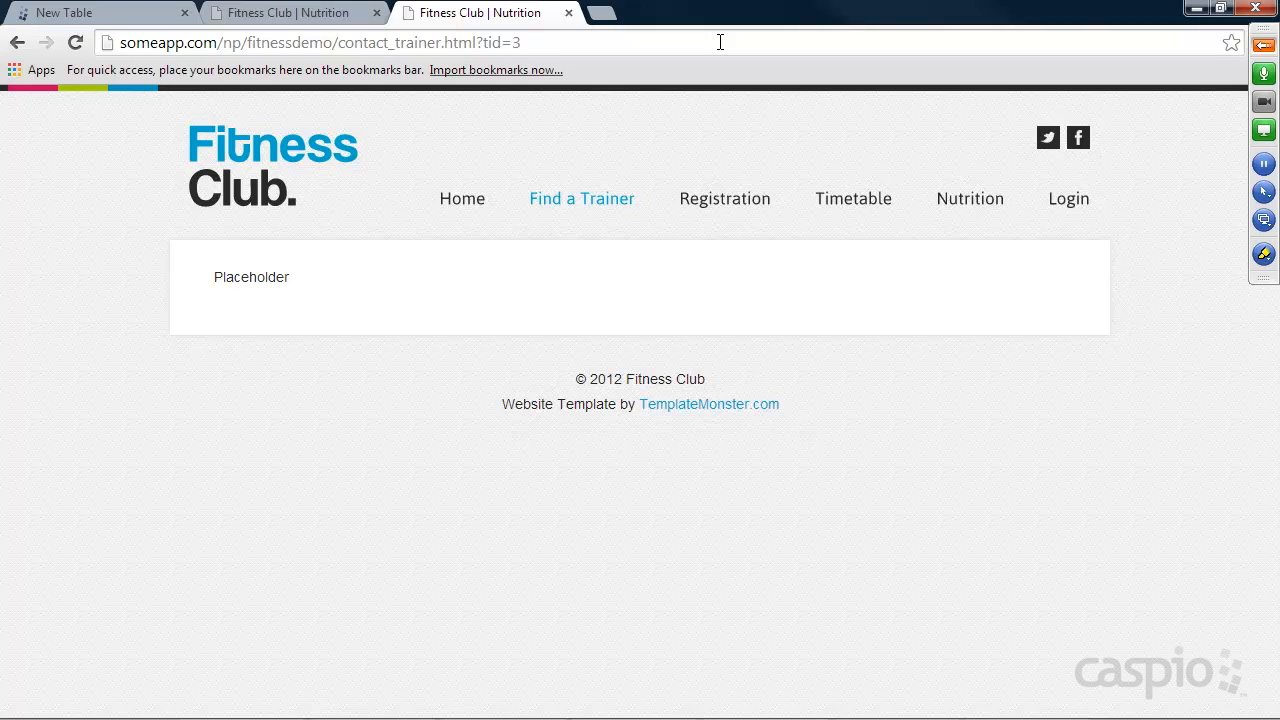
{"action": "left_click", "coordinate": [529, 41]}
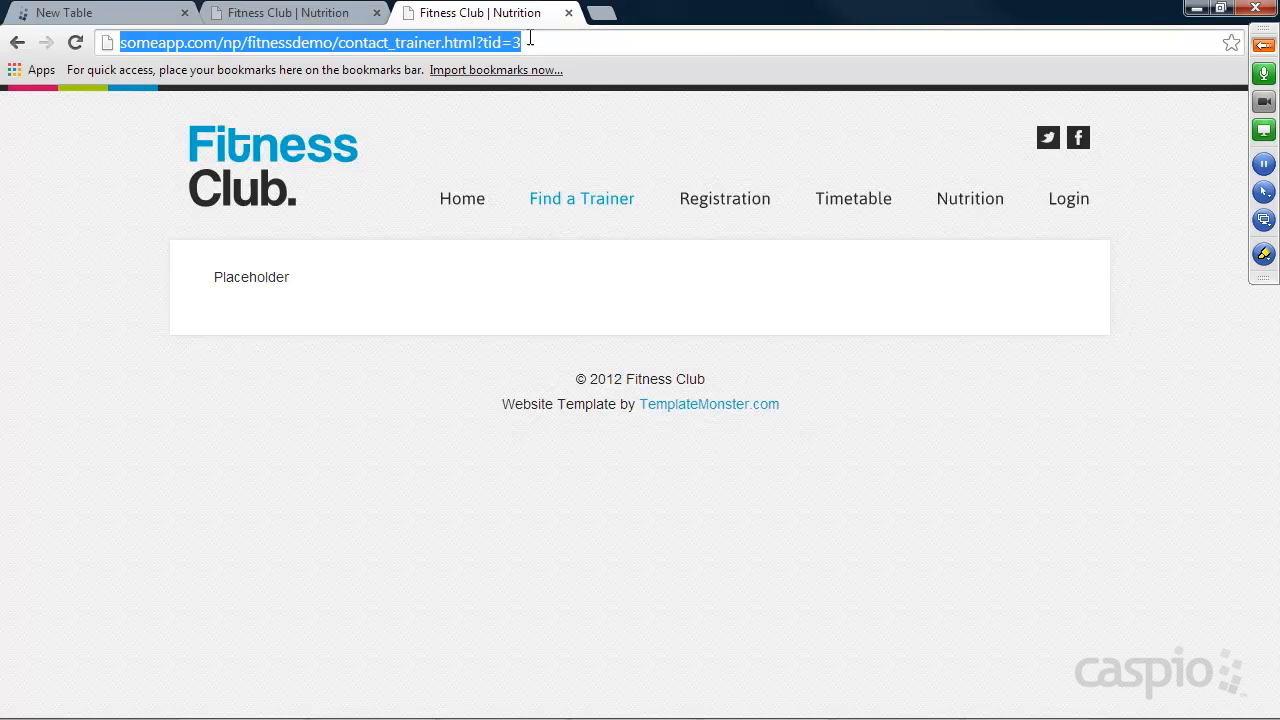
{"action": "left_click", "coordinate": [531, 41]}
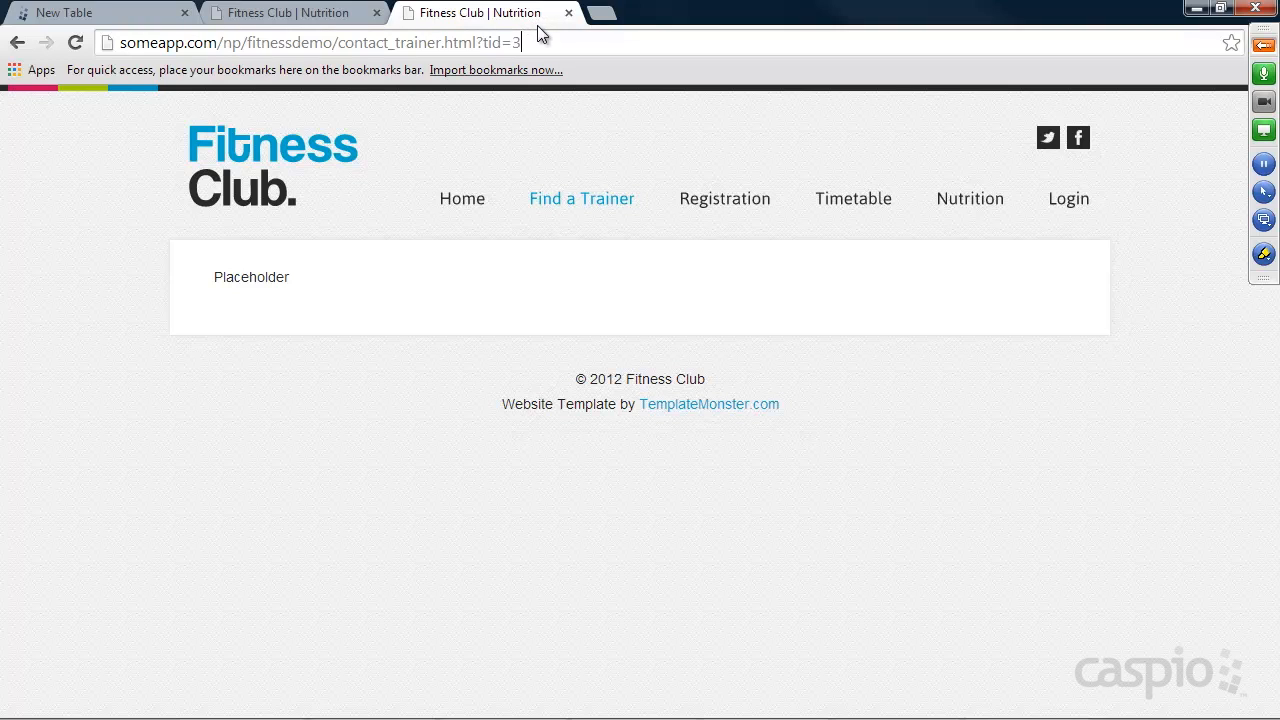
Switch back to Caspio Bridge and add Text (255) fields Name, Email and Phone below Client_ID in the new table.
{"action": "left_click", "coordinate": [115, 12]}
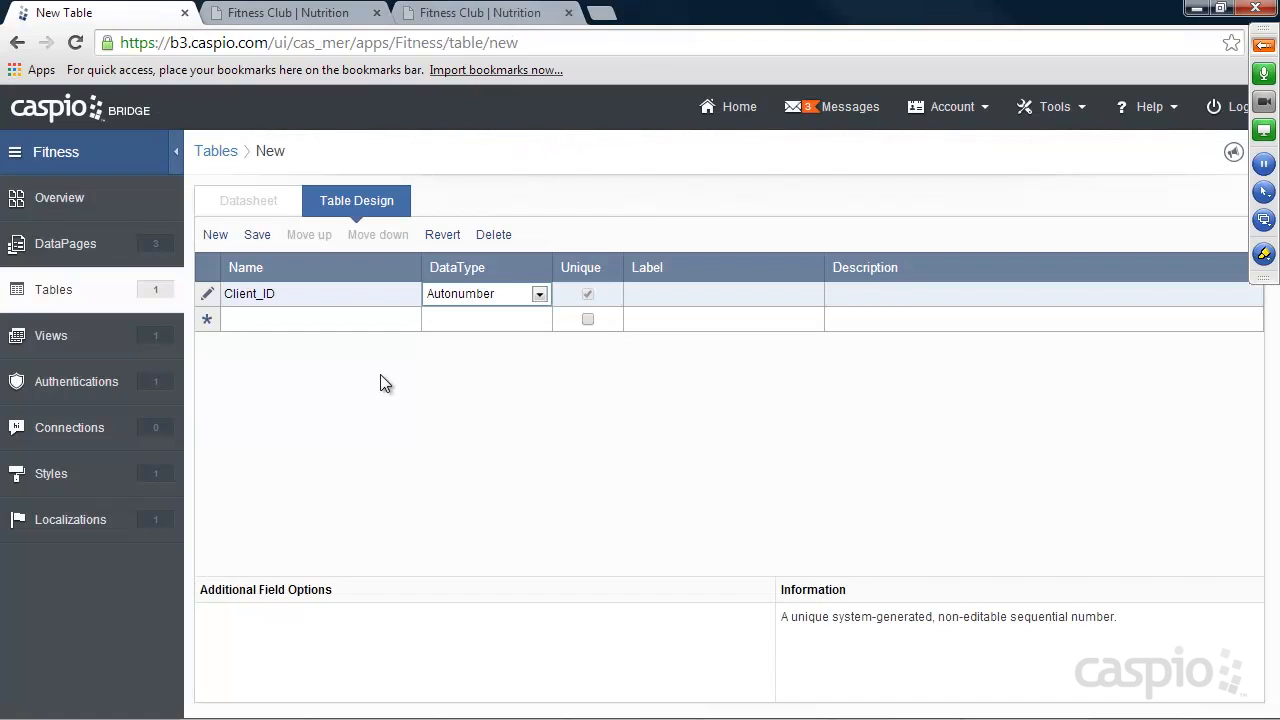
{"action": "left_click", "coordinate": [317, 320]}
{"action": "type", "text": "Name"}
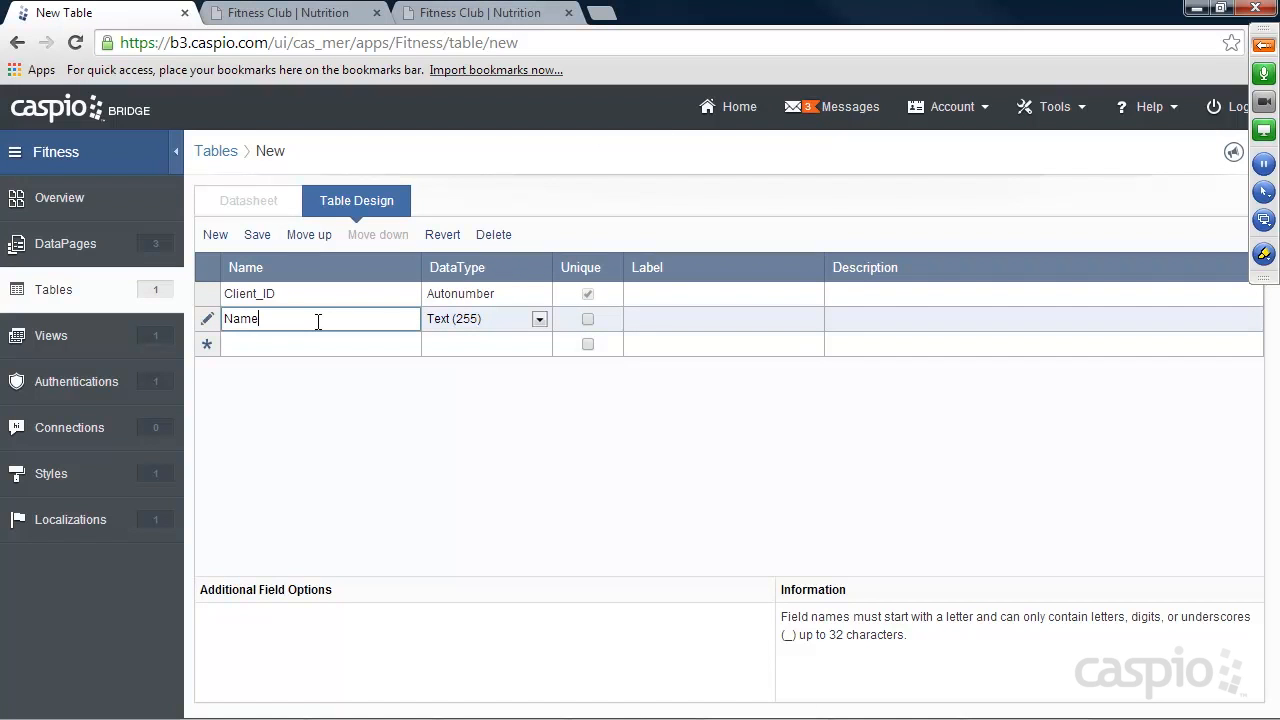
{"action": "left_click", "coordinate": [287, 344]}
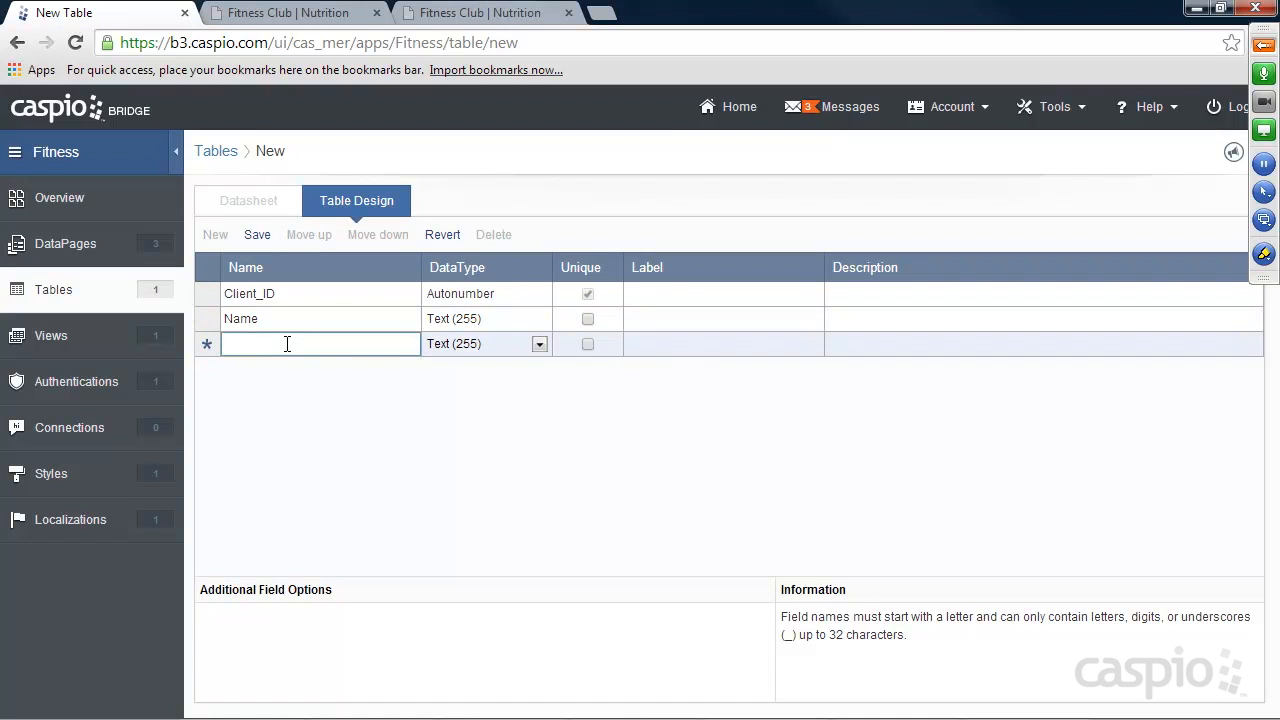
{"action": "type", "text": "Email"}
{"action": "left_click", "coordinate": [278, 368]}
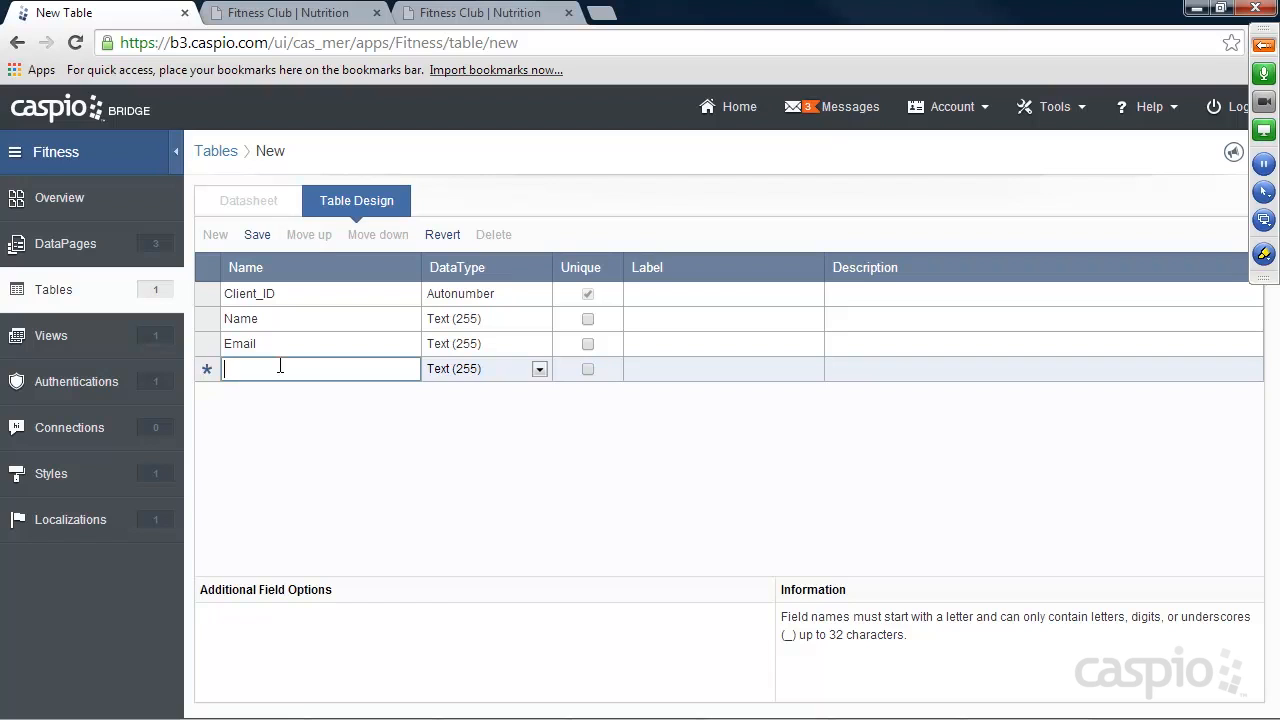
{"action": "type", "text": "Phone"}
Add Text (255) fields Trainer_ID and Trainer_Name below the Phone field.
{"action": "left_click", "coordinate": [263, 392]}
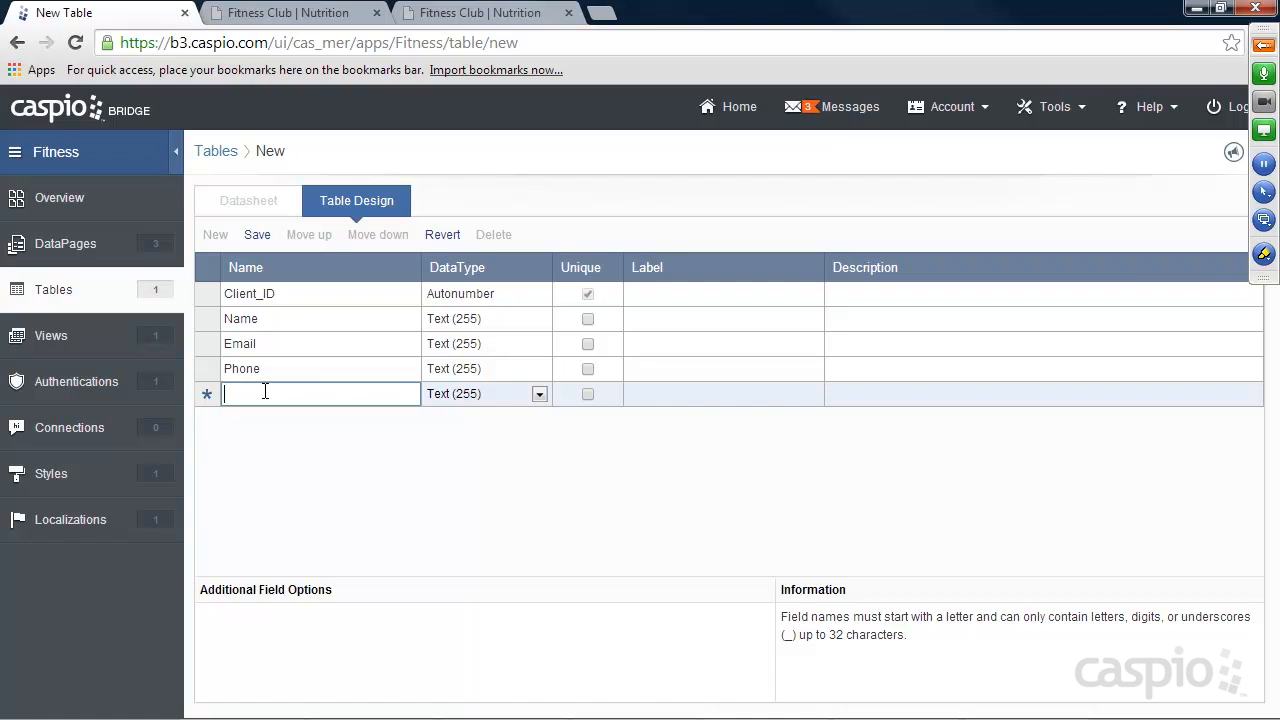
{"action": "type", "text": "Trainer"}
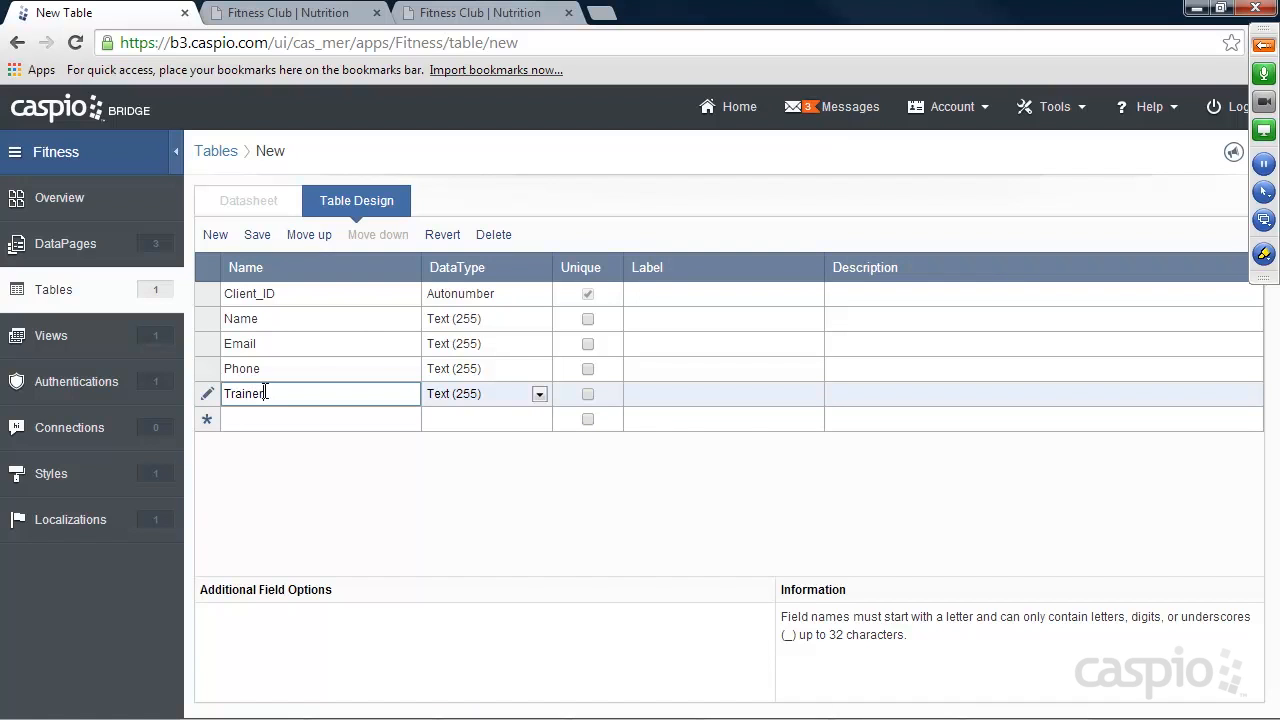
{"action": "type", "text": "_ID"}
{"action": "left_click", "coordinate": [309, 421]}
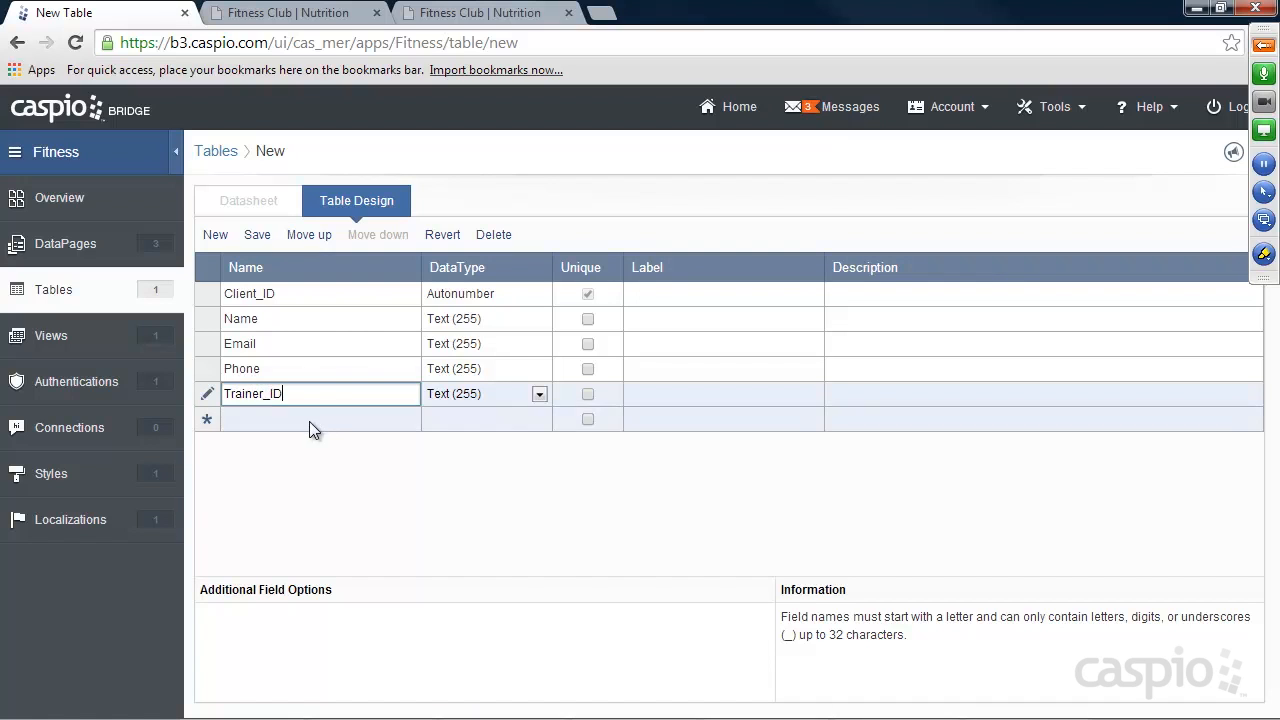
{"action": "type", "text": "Train"}
{"action": "key", "text": "BackSpace"}
{"action": "key", "text": "BackSpace"}
{"action": "key", "text": "BackSpace"}
{"action": "key", "text": "BackSpace"}
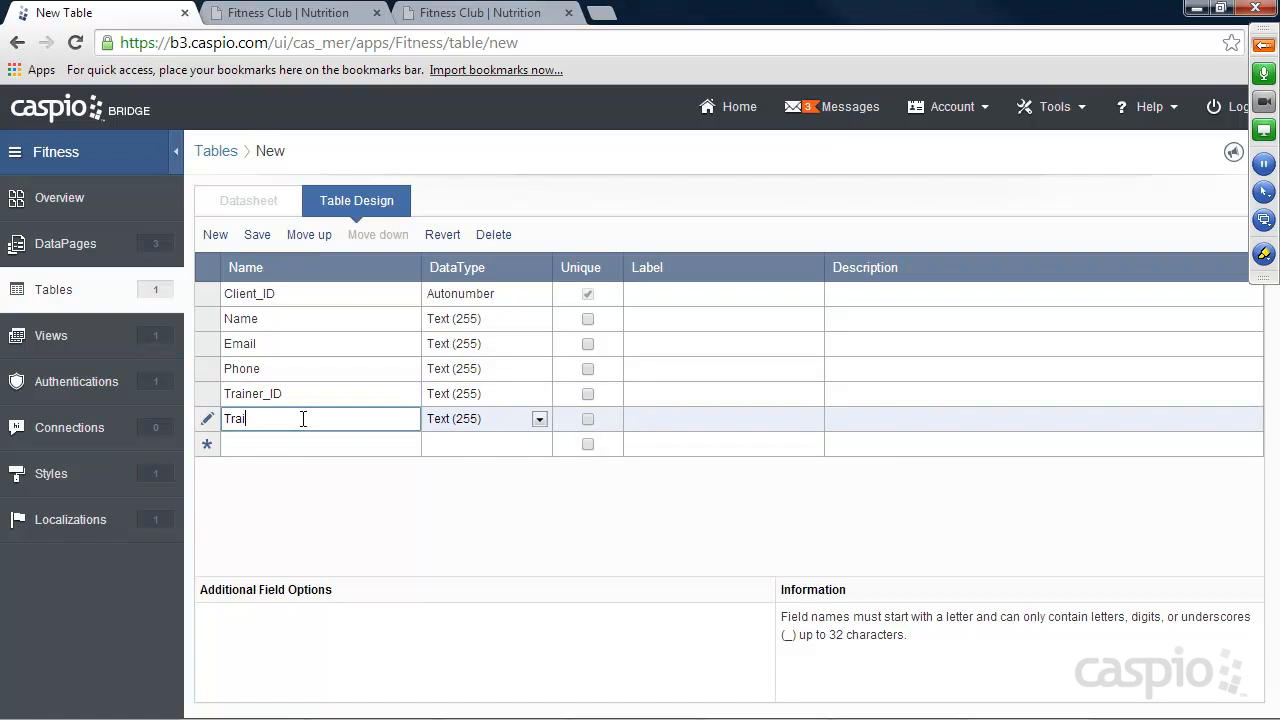
{"action": "type", "text": "rainer_Name"}
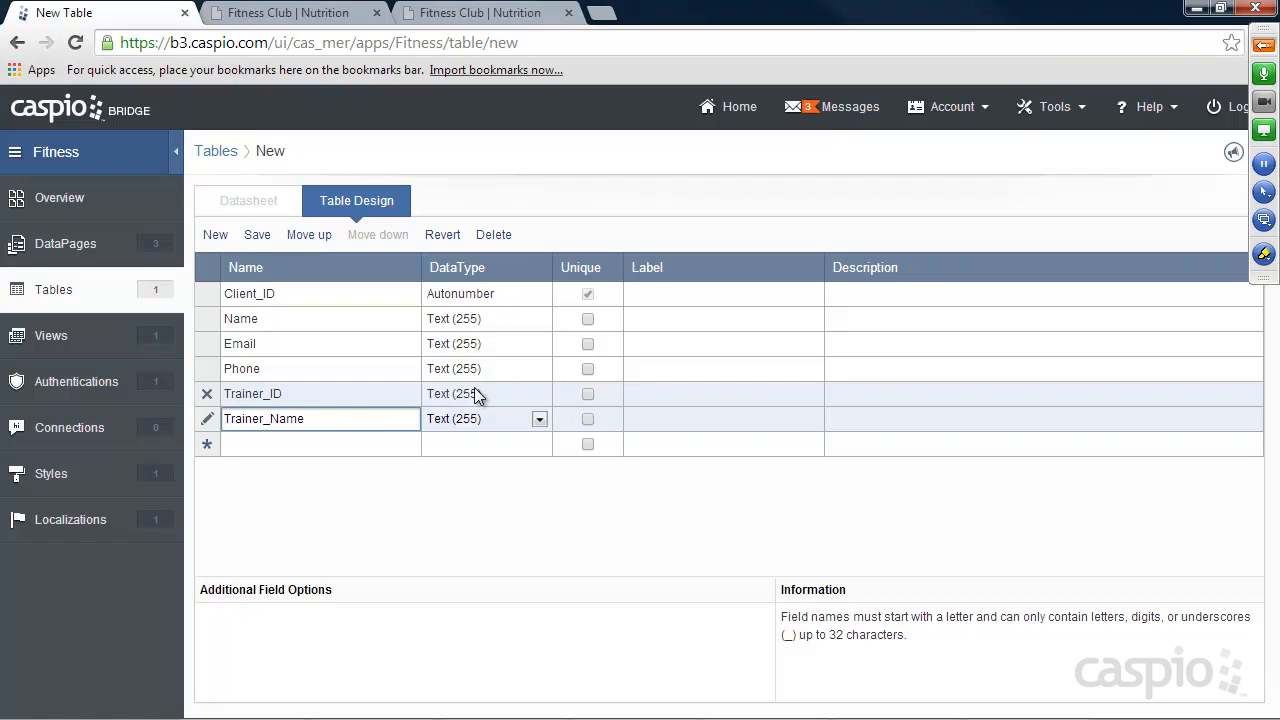
Add a Notes field below Trainer_Name with the data type Text (64000).
{"action": "left_click", "coordinate": [285, 440]}
{"action": "type", "text": "Notes"}
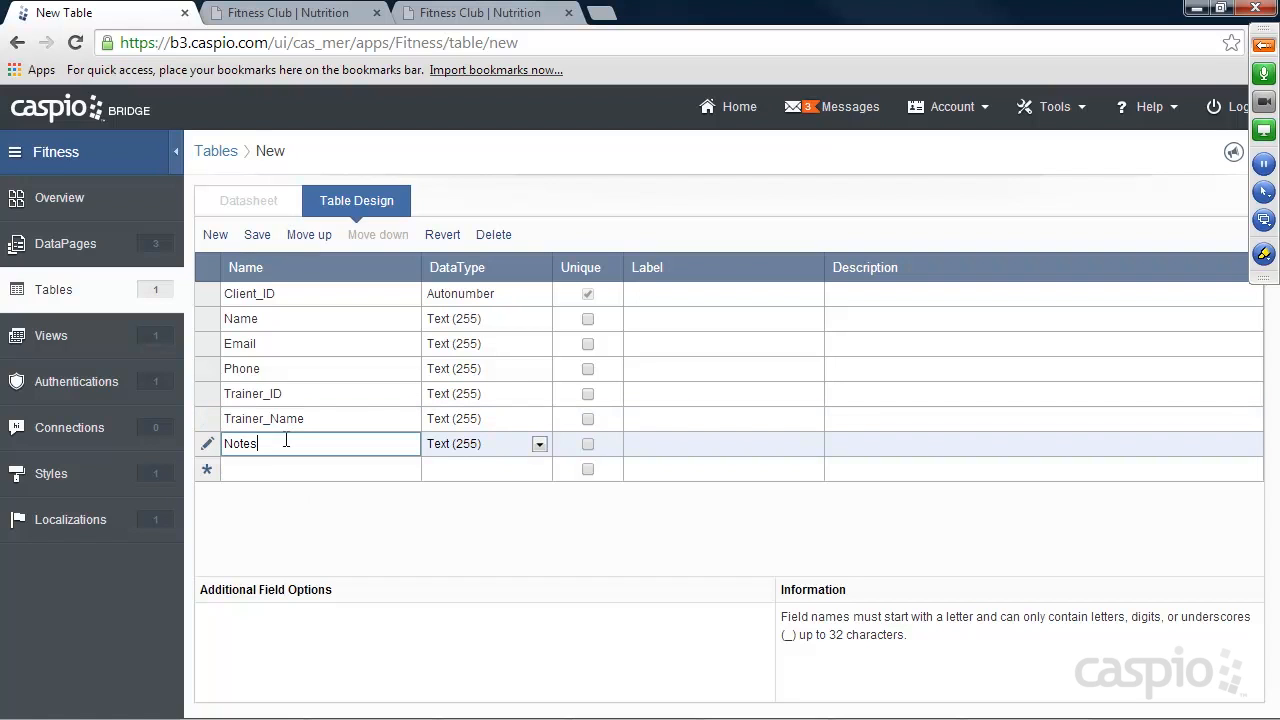
{"action": "left_click", "coordinate": [447, 447]}
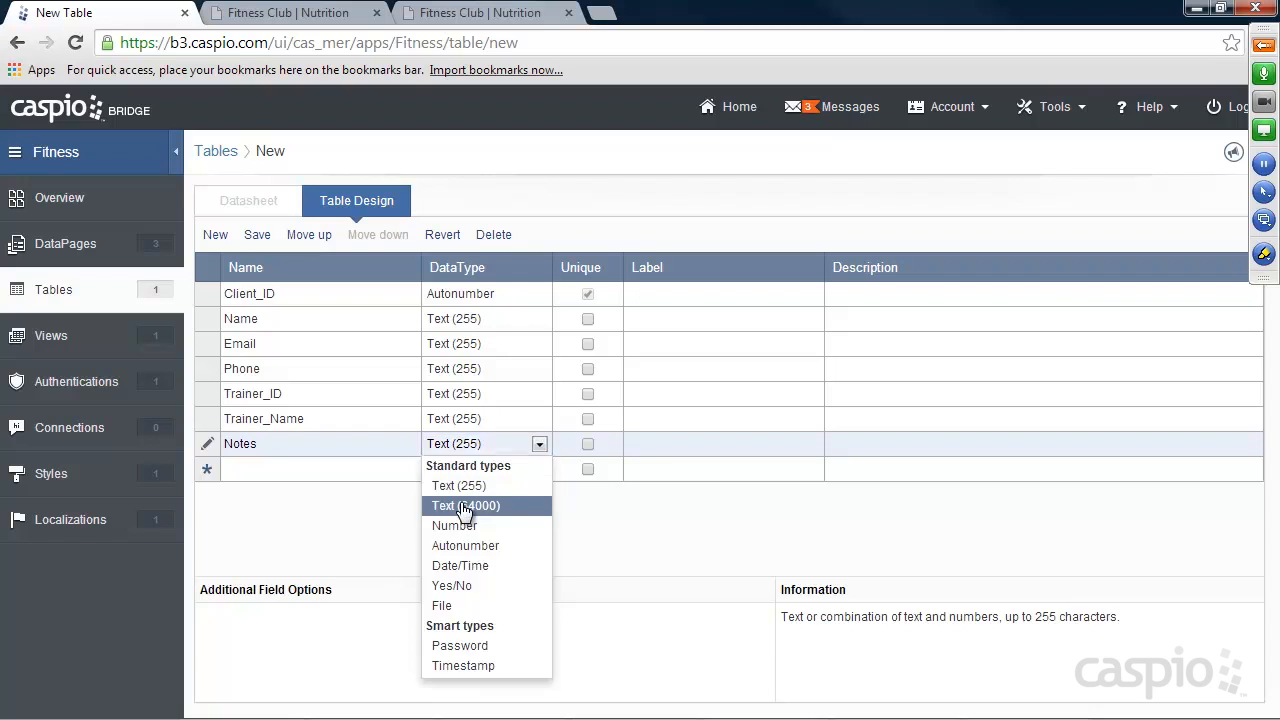
{"action": "left_click", "coordinate": [462, 505]}
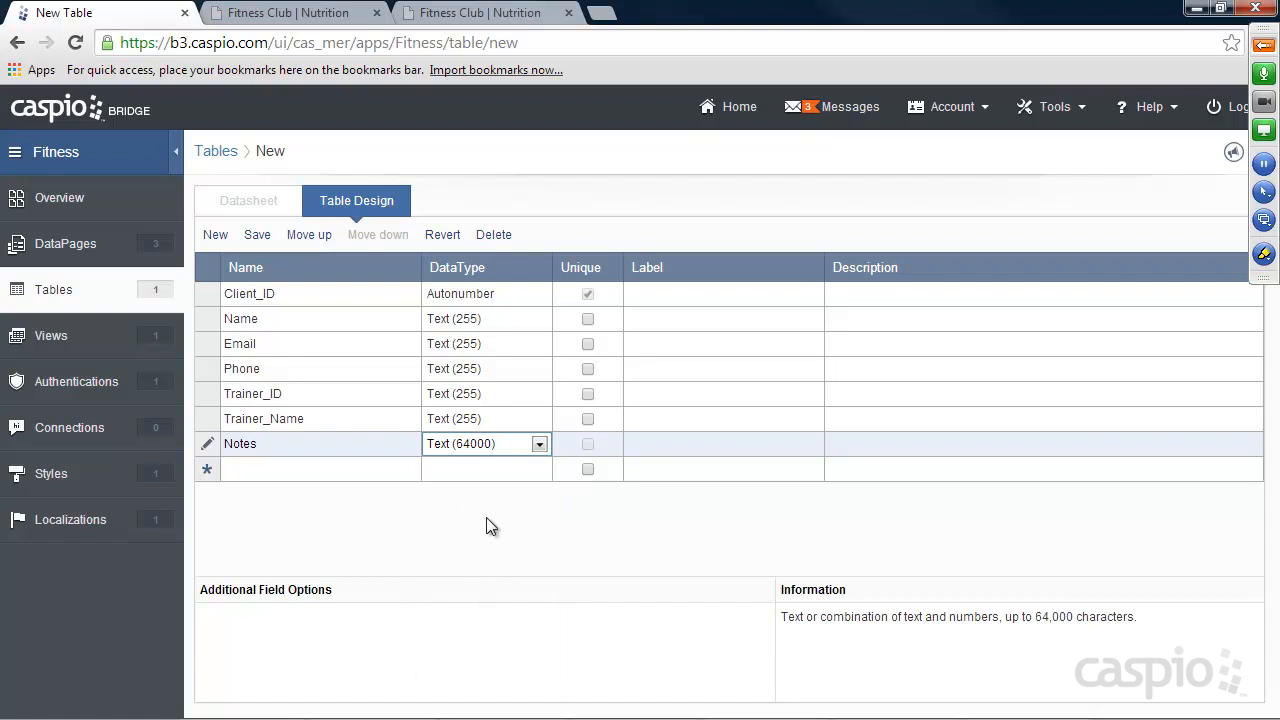
Save the new table as Clients_t and open the app's DataPages list.
{"action": "left_click", "coordinate": [257, 236]}
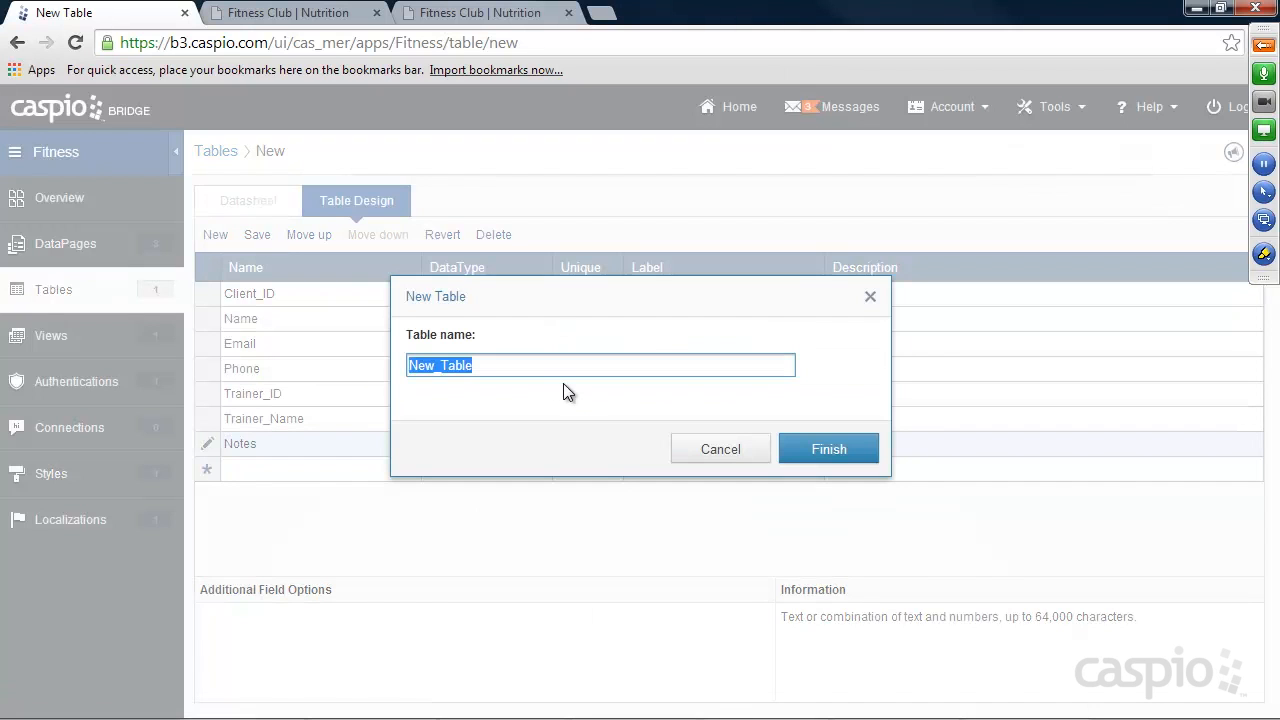
{"action": "type", "text": "Clients"}
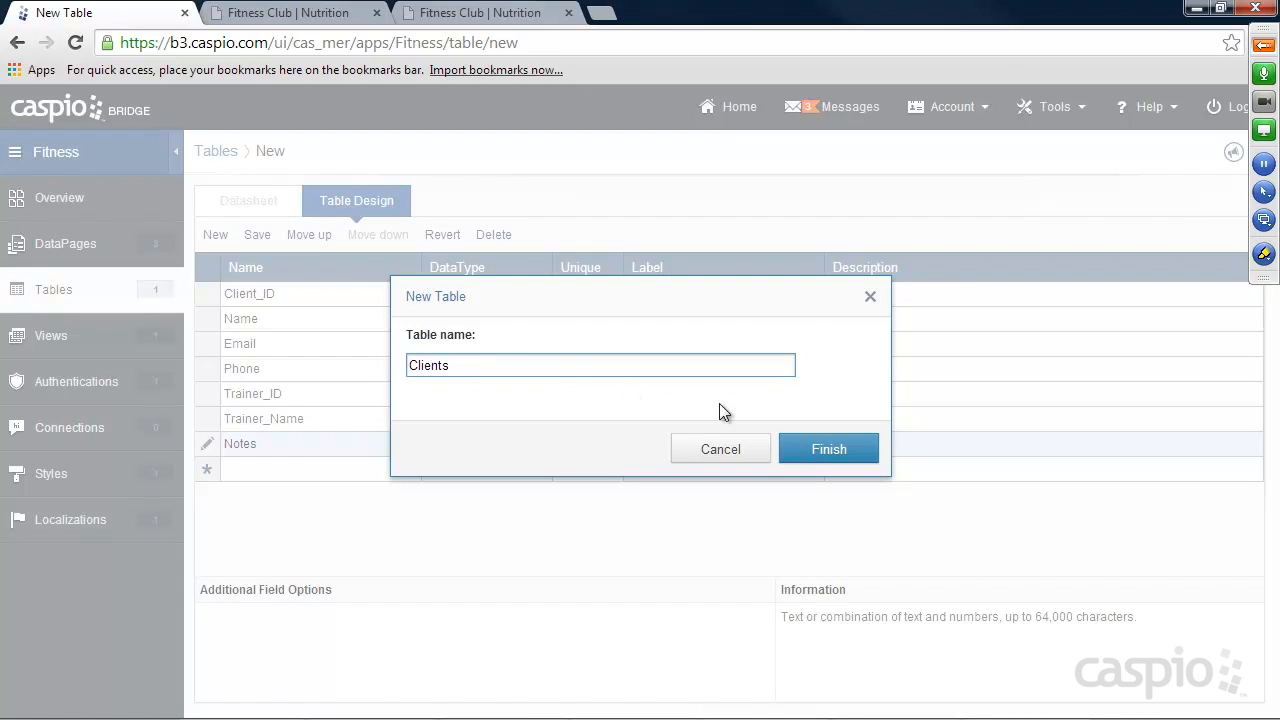
{"action": "type", "text": "_t"}
{"action": "left_click", "coordinate": [829, 446]}
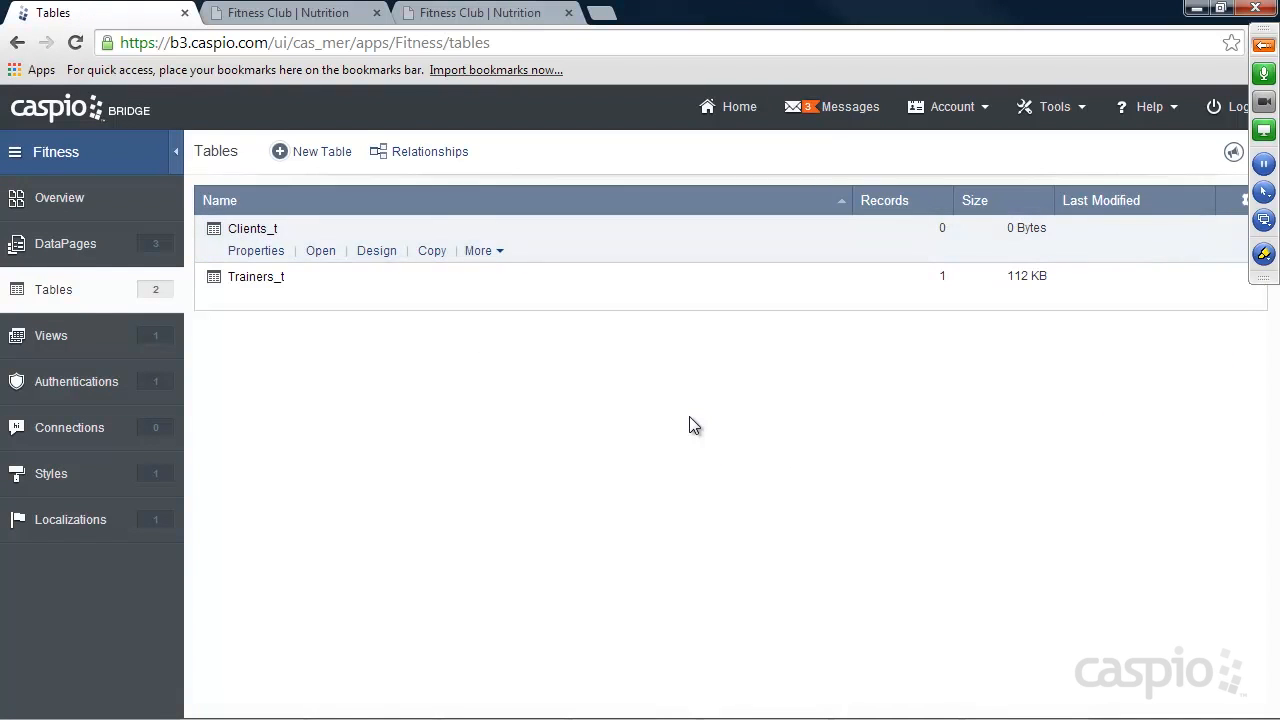
{"action": "left_click", "coordinate": [66, 244]}
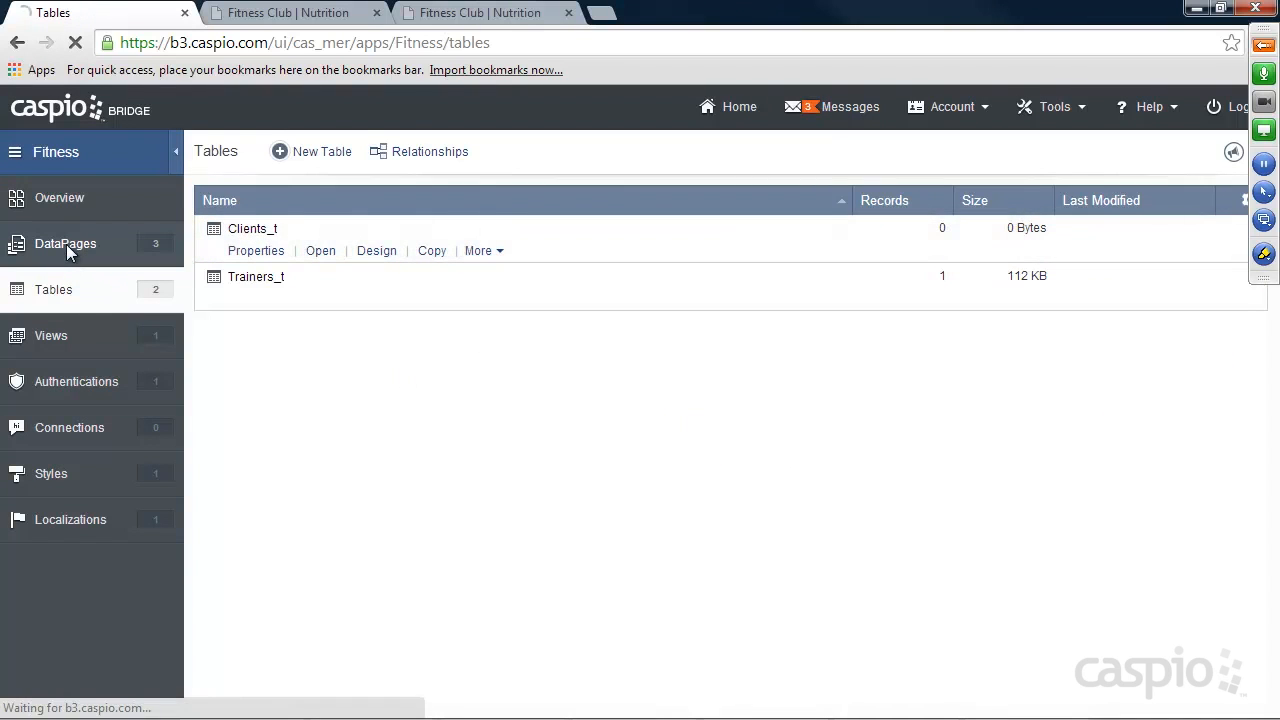
Open the Trainer Portal folder and start a new Submission Form DataPage in it.
{"action": "left_click", "coordinate": [242, 299]}
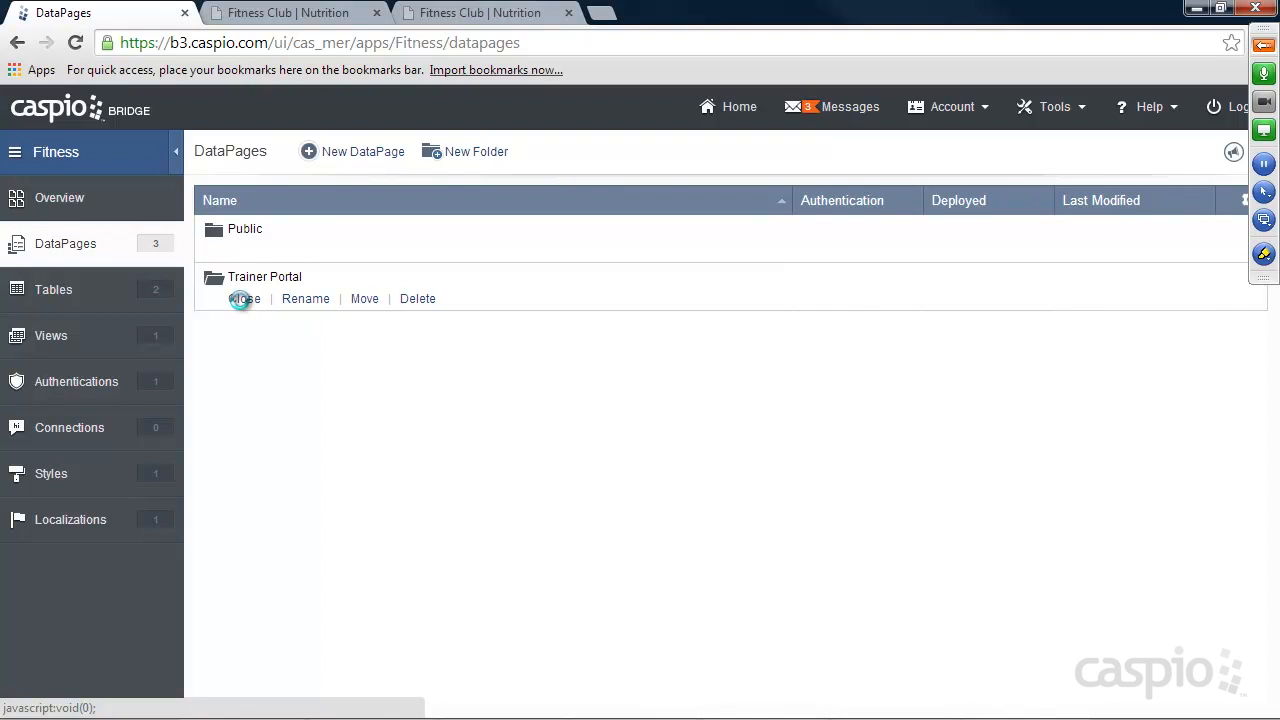
{"action": "left_click", "coordinate": [368, 153]}
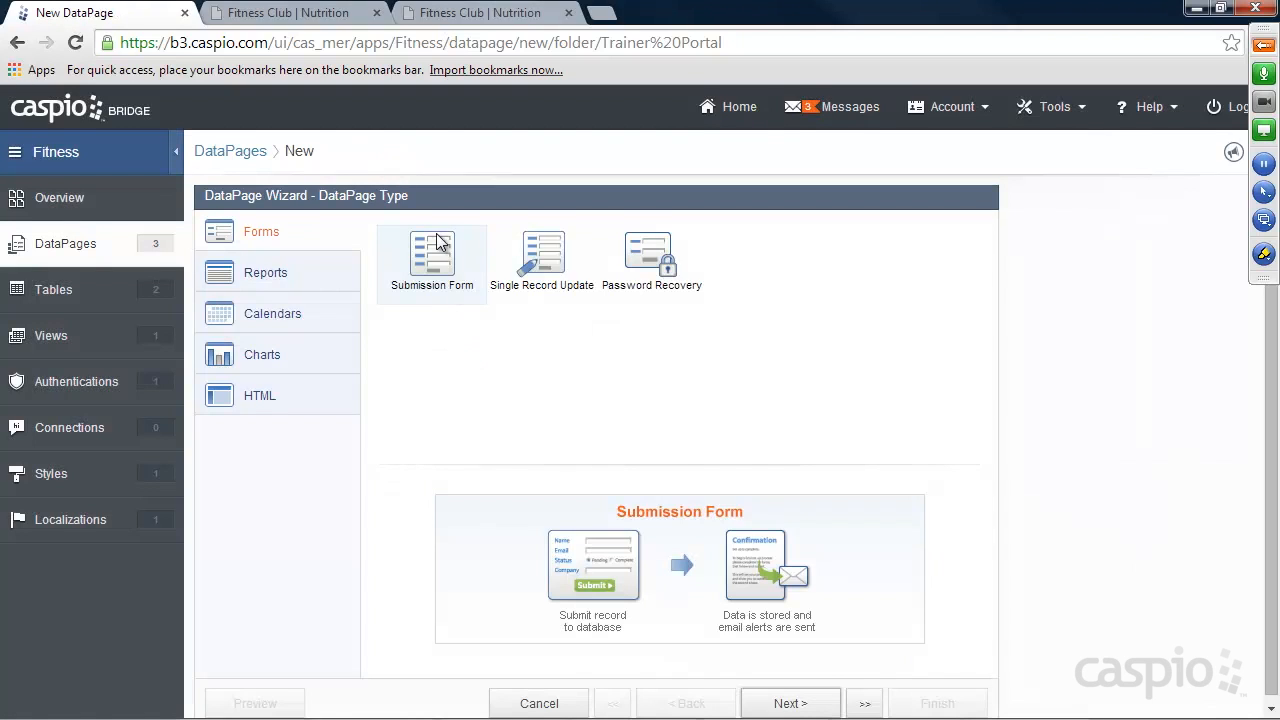
{"action": "left_click", "coordinate": [787, 702]}
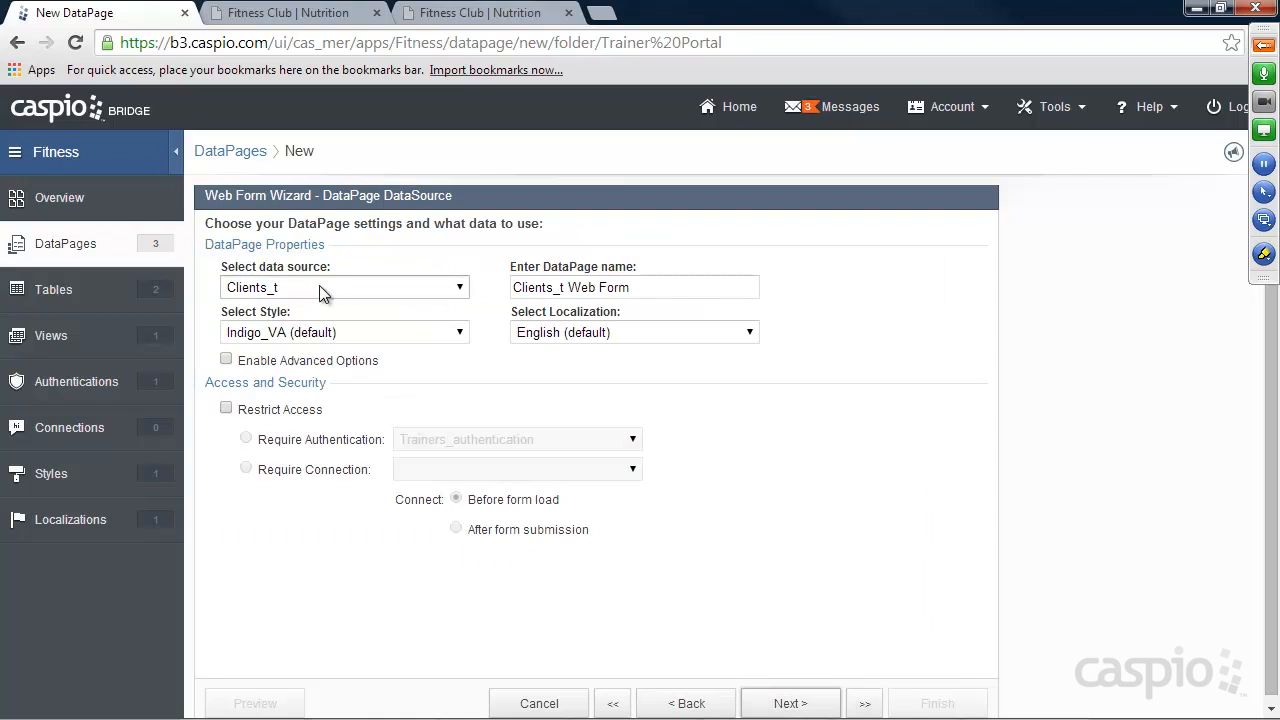
Set the form's style to Aqua, name it Add New Client, and restrict access with Trainers_authentication.
{"action": "left_click", "coordinate": [329, 332]}
{"action": "left_click", "coordinate": [313, 364]}
{"action": "left_click_drag", "start_coordinate": [646, 287], "coordinate": [473, 285]}
{"action": "type", "text": "Add New Client"}
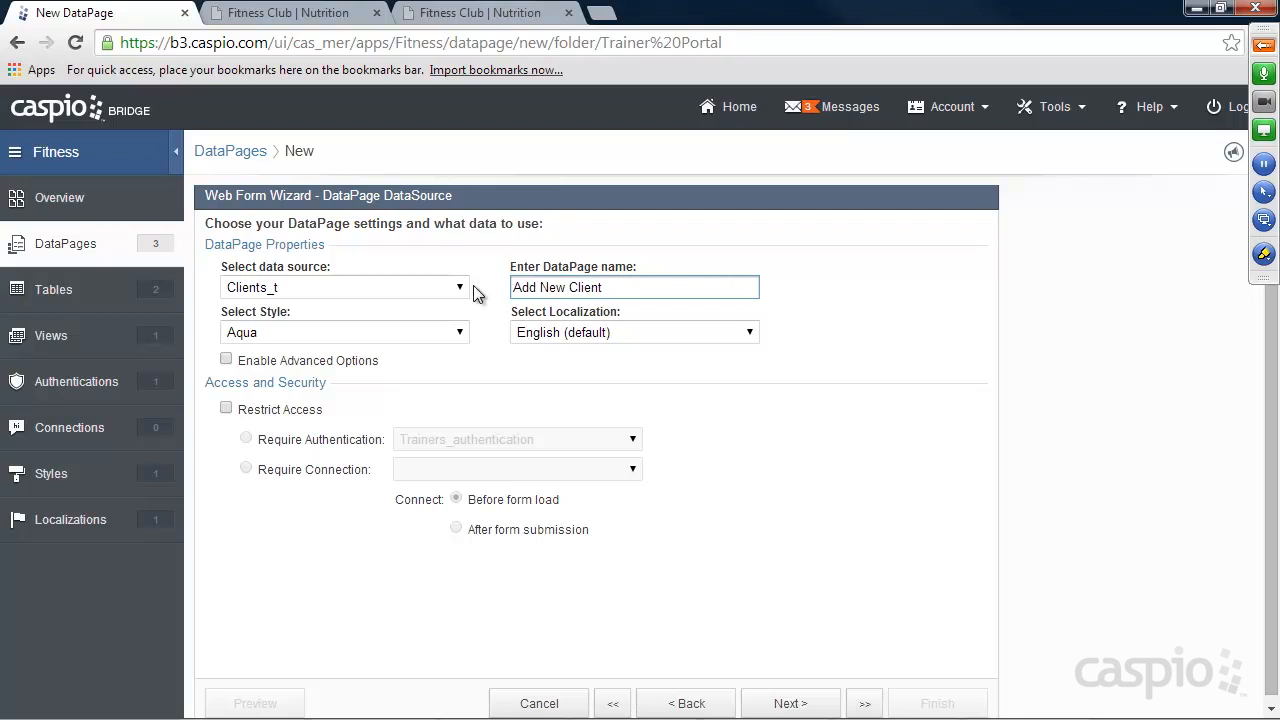
{"action": "left_click", "coordinate": [265, 411]}
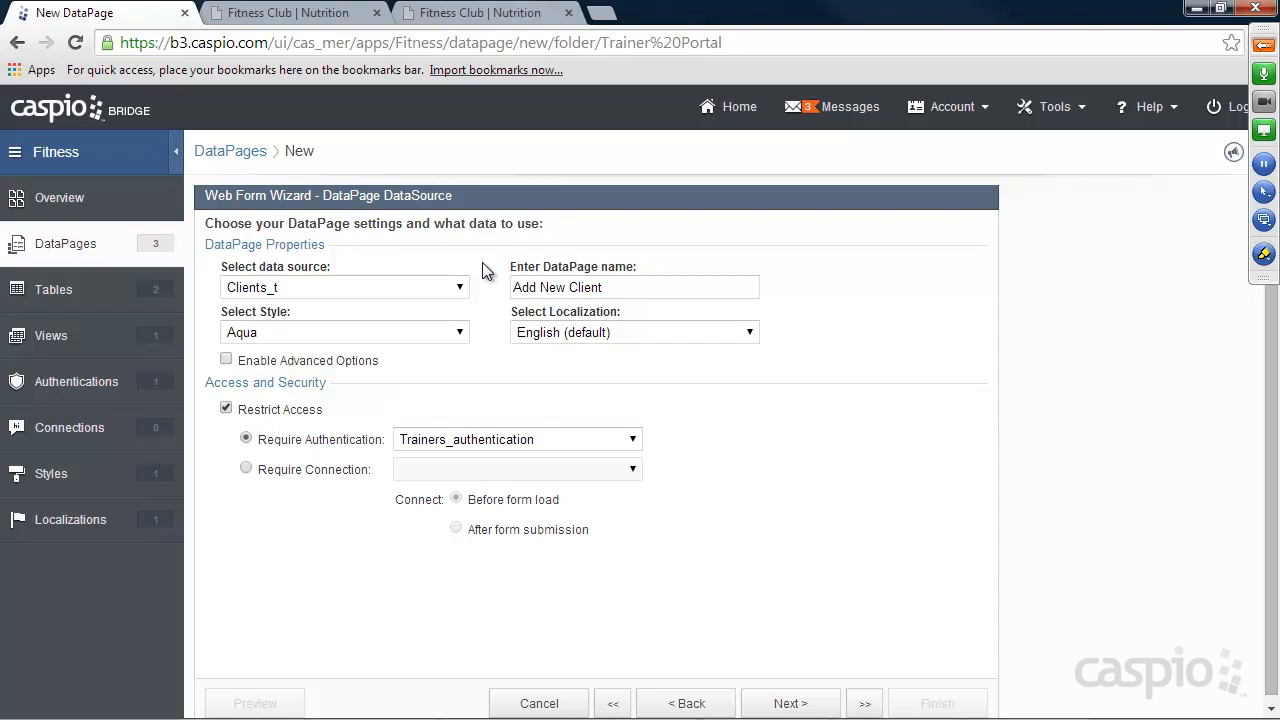
{"action": "left_click", "coordinate": [789, 702]}
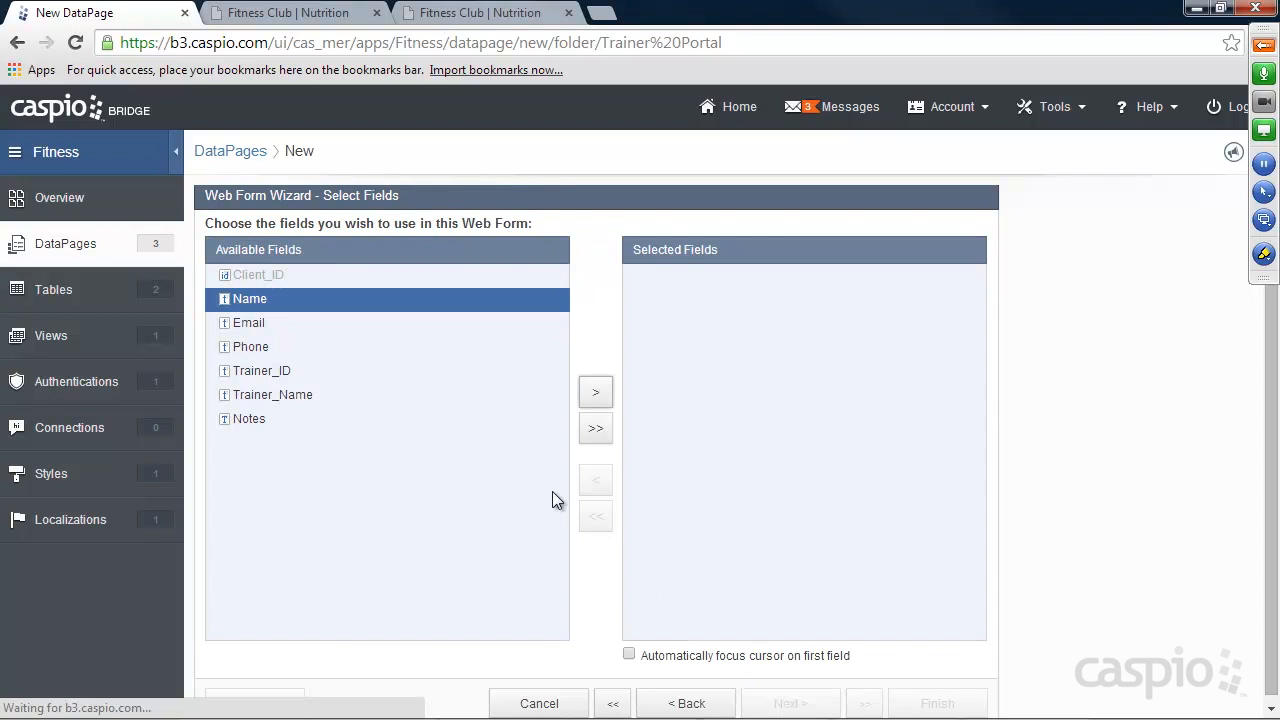
Include all available Clients_t fields in the web form and make the Name field required.
{"action": "left_click", "coordinate": [595, 430]}
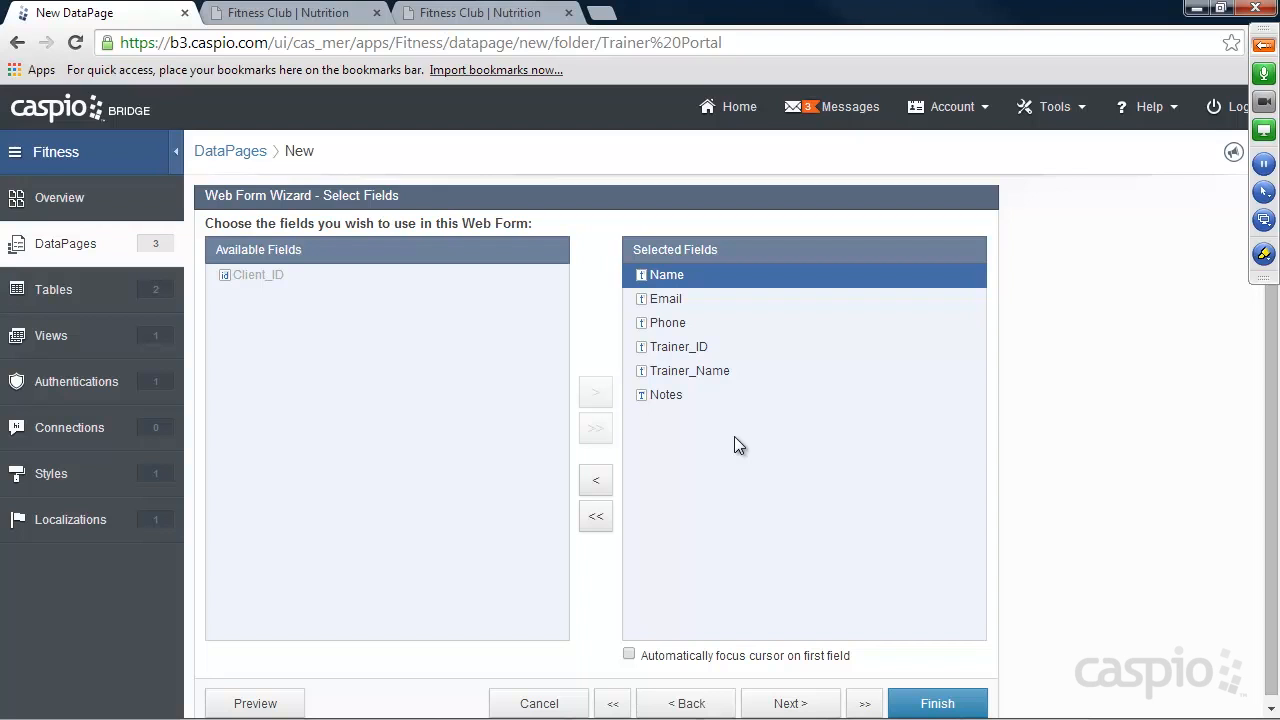
{"action": "left_click", "coordinate": [789, 706]}
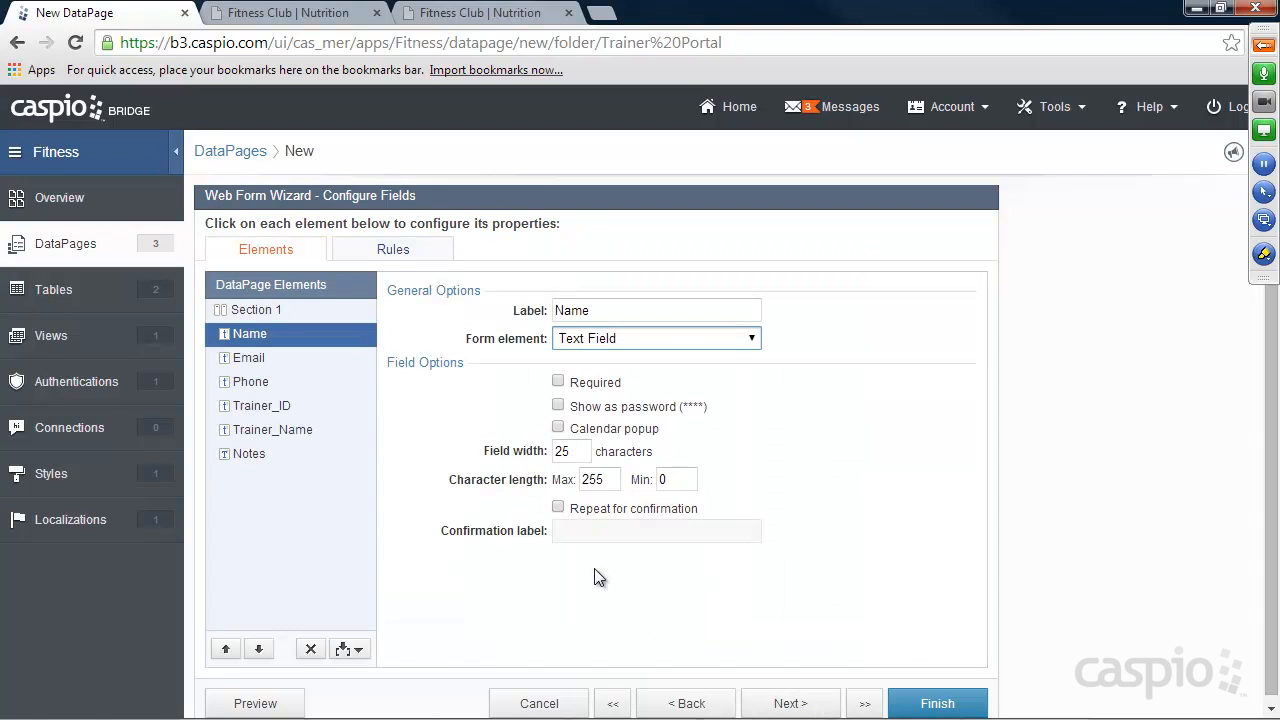
{"action": "left_click", "coordinate": [558, 381]}
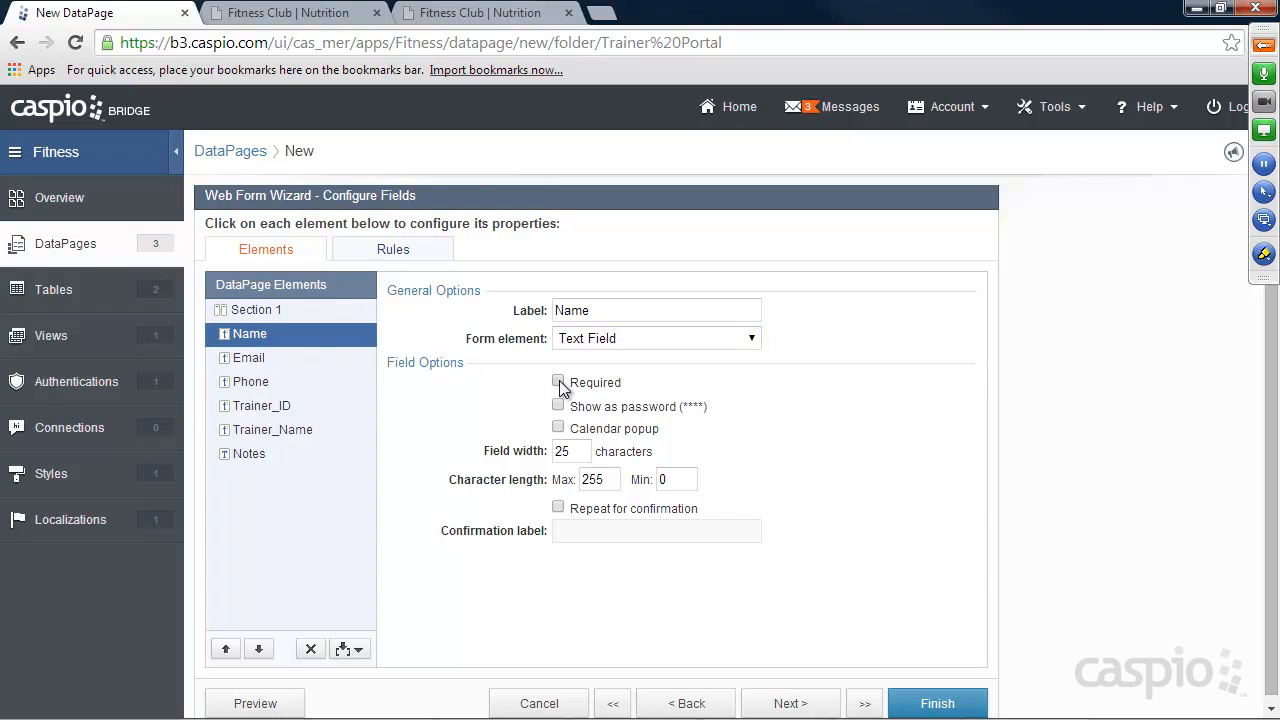
{"action": "left_click", "coordinate": [249, 356]}
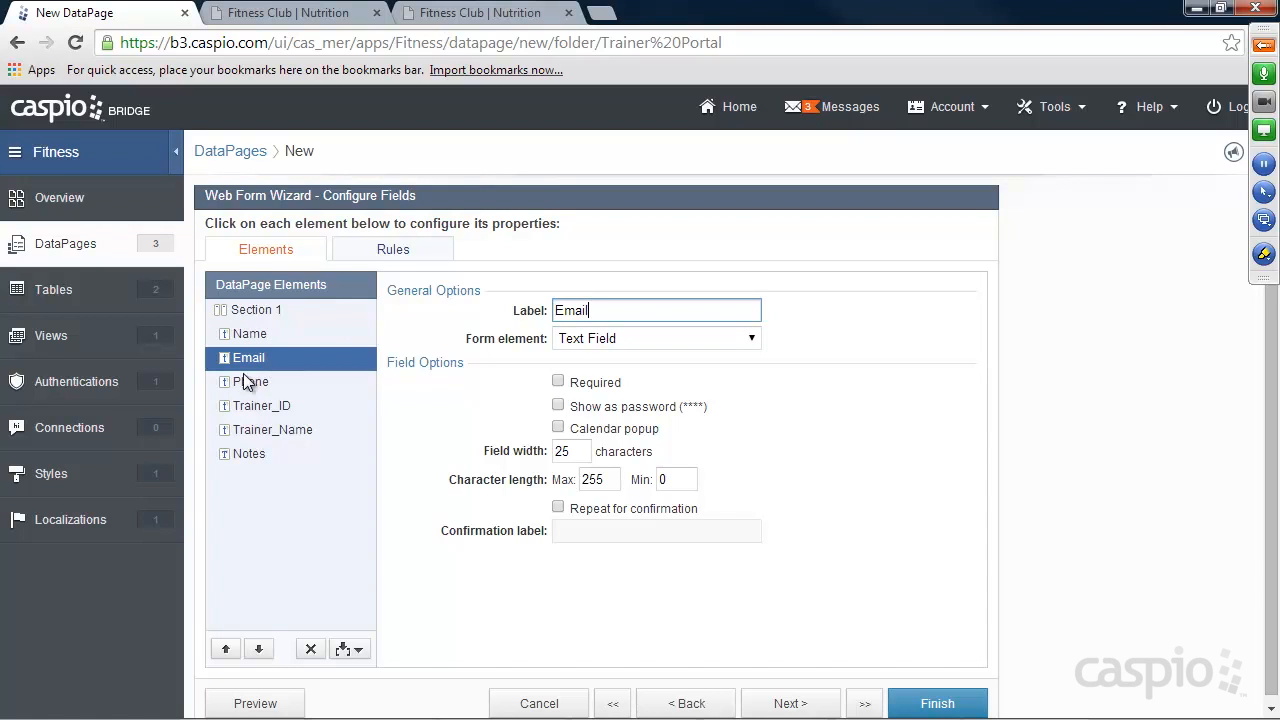
{"action": "left_click", "coordinate": [248, 380]}
Make Trainer_ID a Hidden element that receives the authentication field Trainers_t_Trainer_ID on load.
{"action": "left_click", "coordinate": [301, 409]}
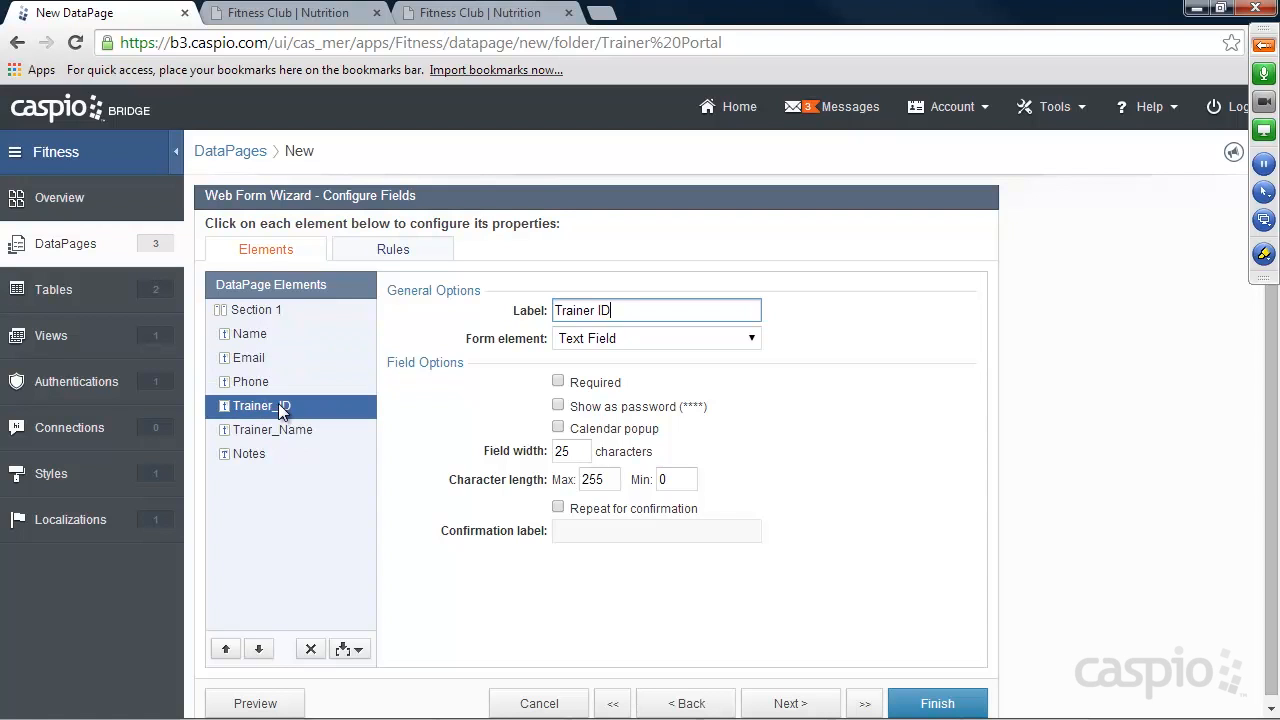
{"action": "left_click", "coordinate": [608, 338]}
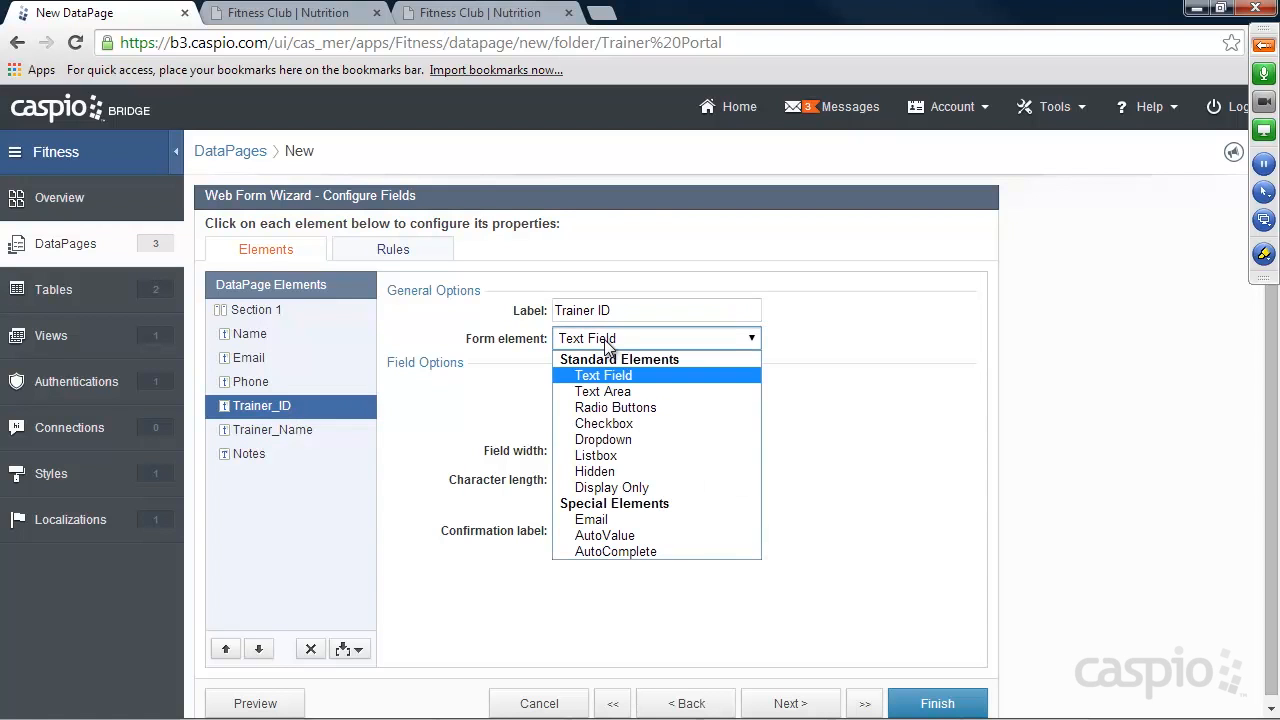
{"action": "left_click", "coordinate": [612, 469]}
{"action": "left_click", "coordinate": [606, 389]}
{"action": "left_click", "coordinate": [608, 417]}
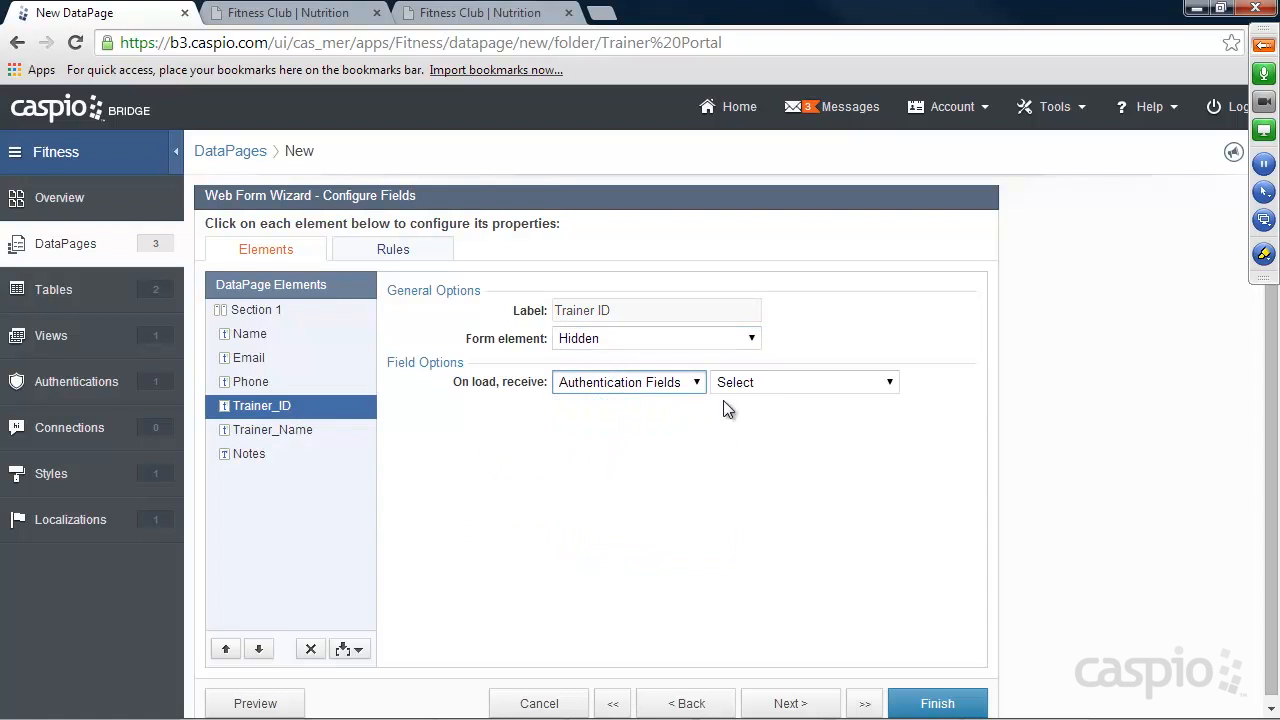
{"action": "left_click", "coordinate": [760, 390]}
{"action": "left_click", "coordinate": [763, 437]}
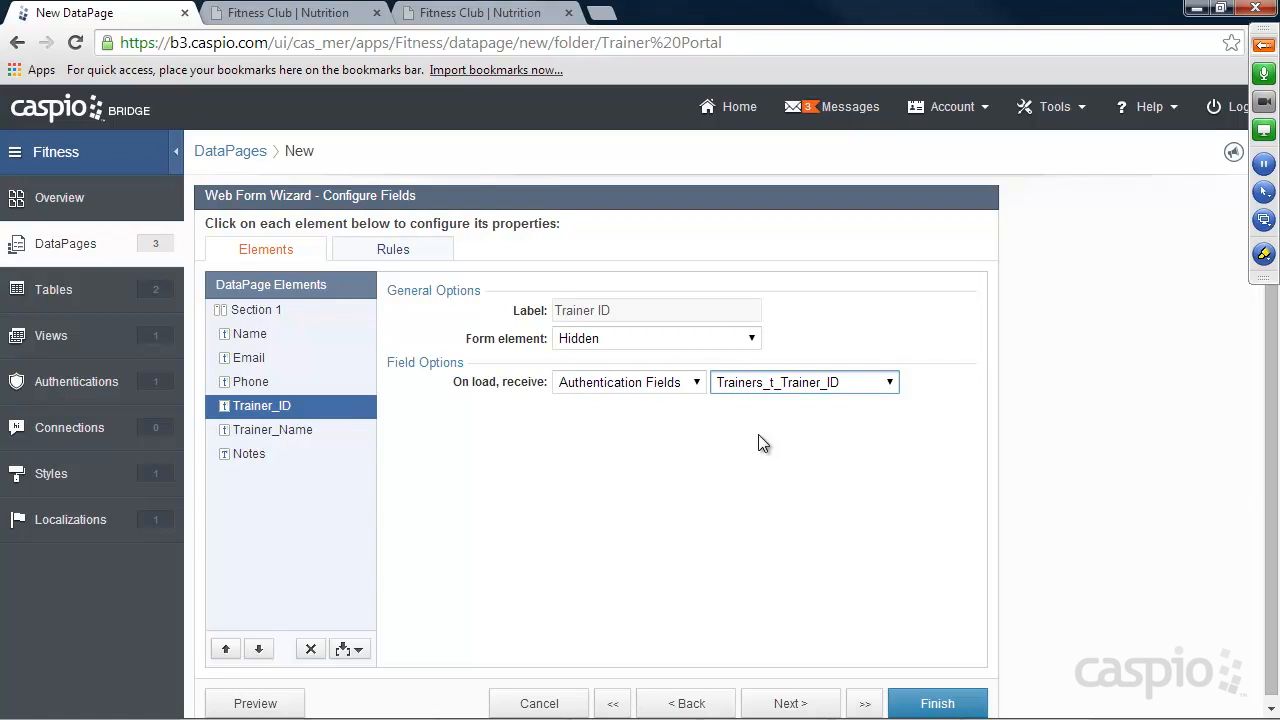
Make Trainer_Name a Hidden element that receives the authentication field Trainers_t_Name on load.
{"action": "left_click", "coordinate": [273, 430]}
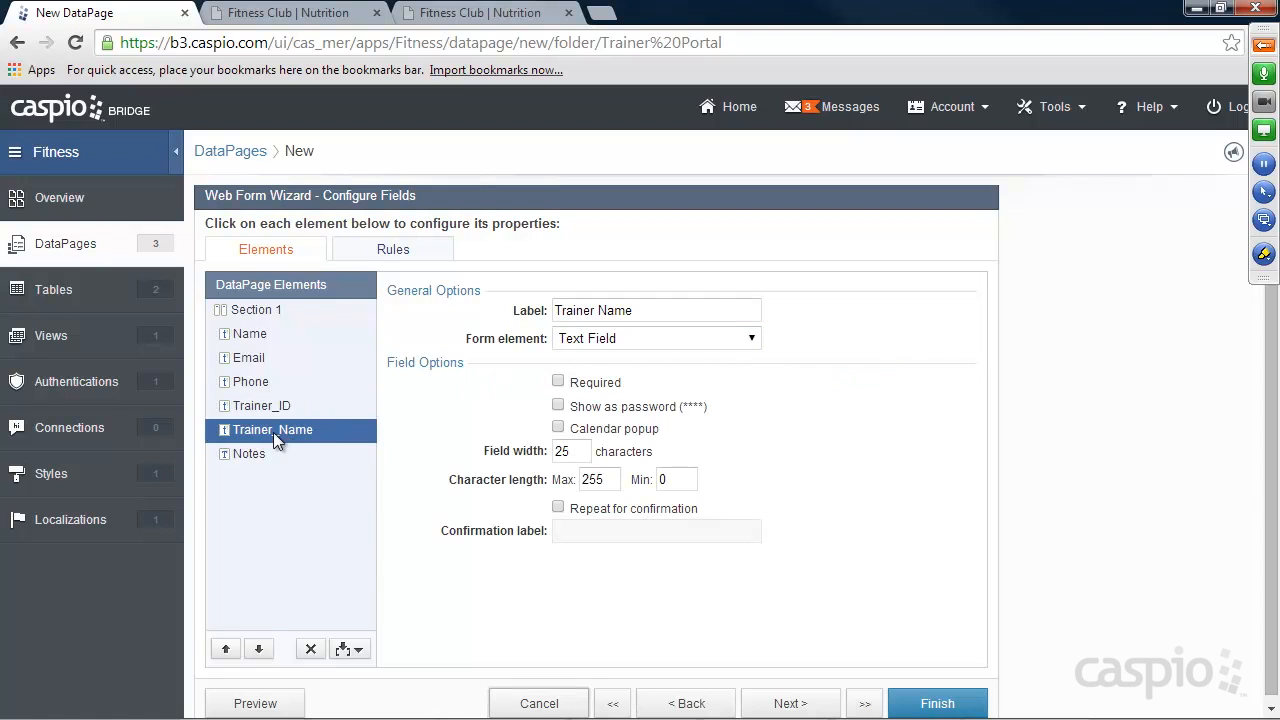
{"action": "left_click", "coordinate": [620, 338]}
{"action": "left_click", "coordinate": [598, 471]}
{"action": "left_click", "coordinate": [625, 382]}
{"action": "left_click", "coordinate": [650, 419]}
{"action": "left_click", "coordinate": [773, 382]}
{"action": "left_click", "coordinate": [778, 450]}
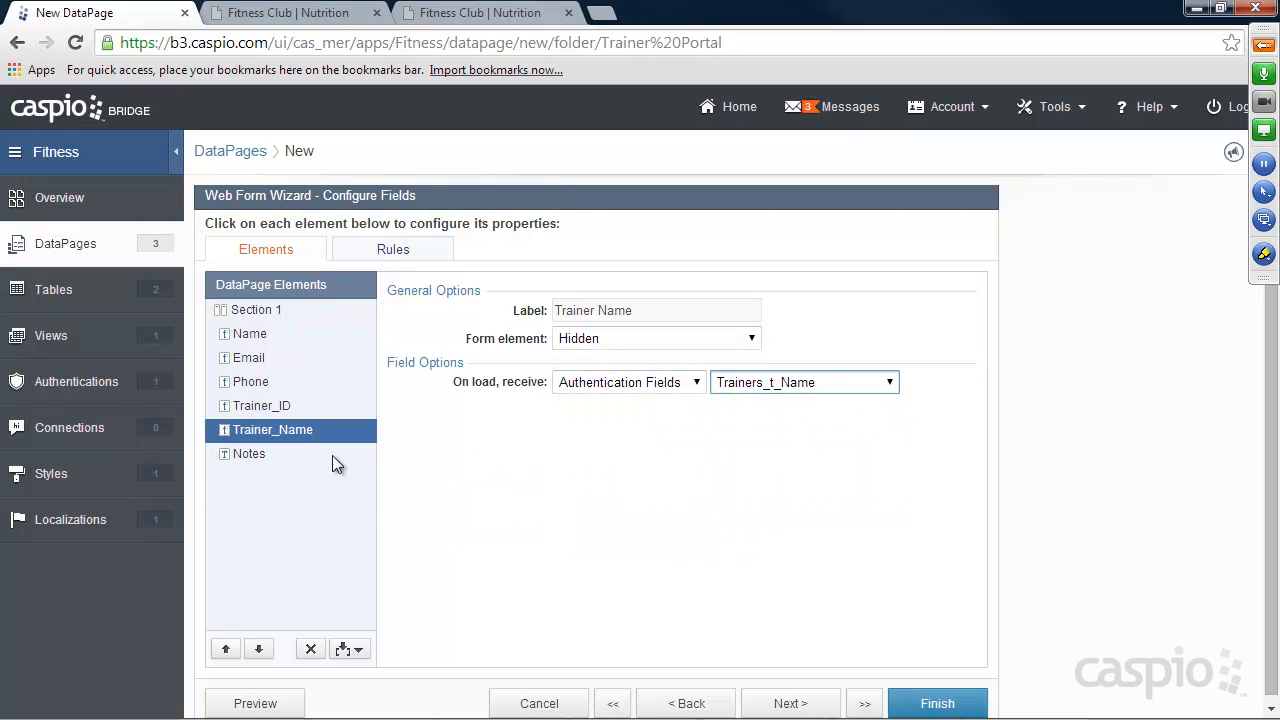
Change the Notes field to a Text Area and finish the Add New Client DataPage.
{"action": "left_click", "coordinate": [257, 453]}
{"action": "left_click", "coordinate": [601, 340]}
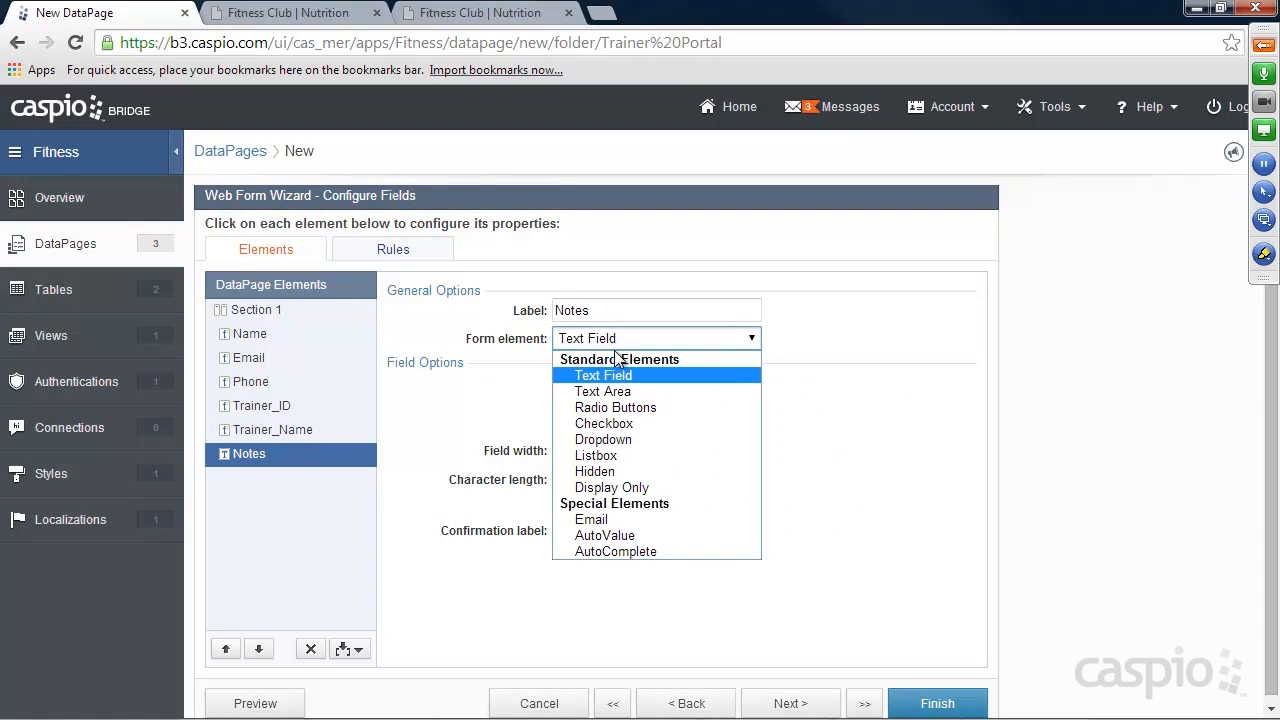
{"action": "left_click", "coordinate": [600, 411]}
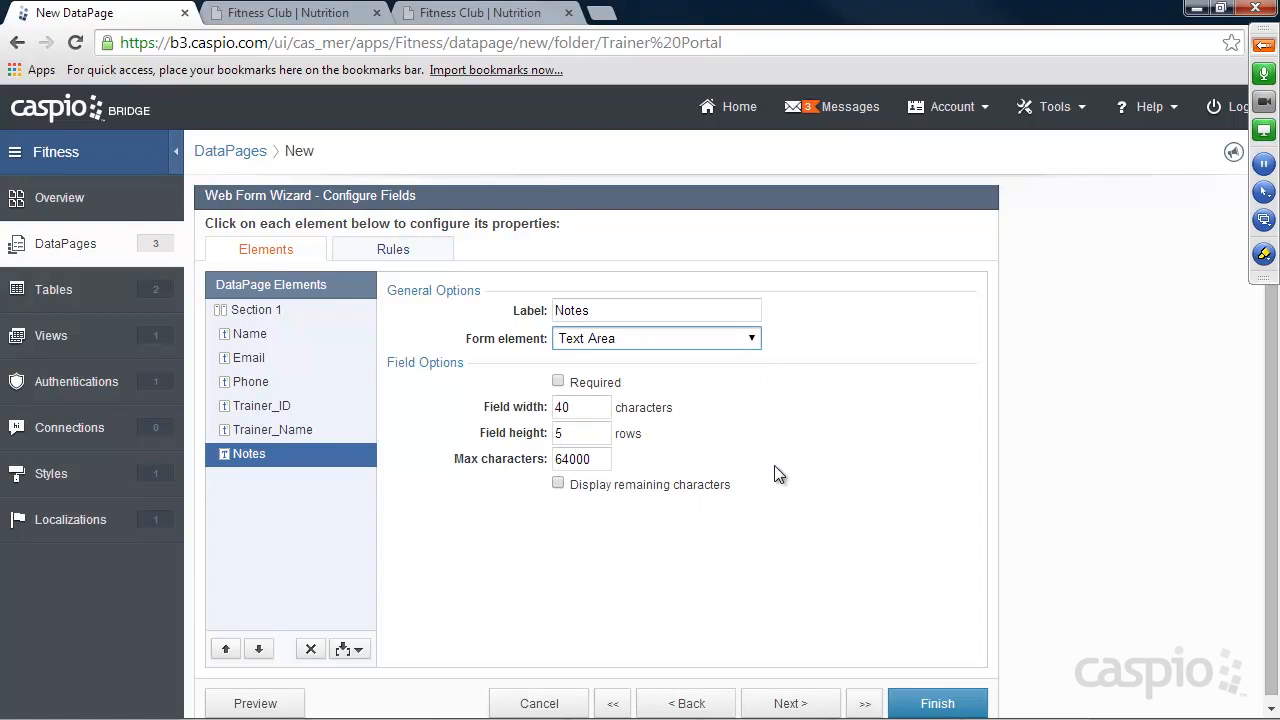
{"action": "left_click", "coordinate": [932, 700]}
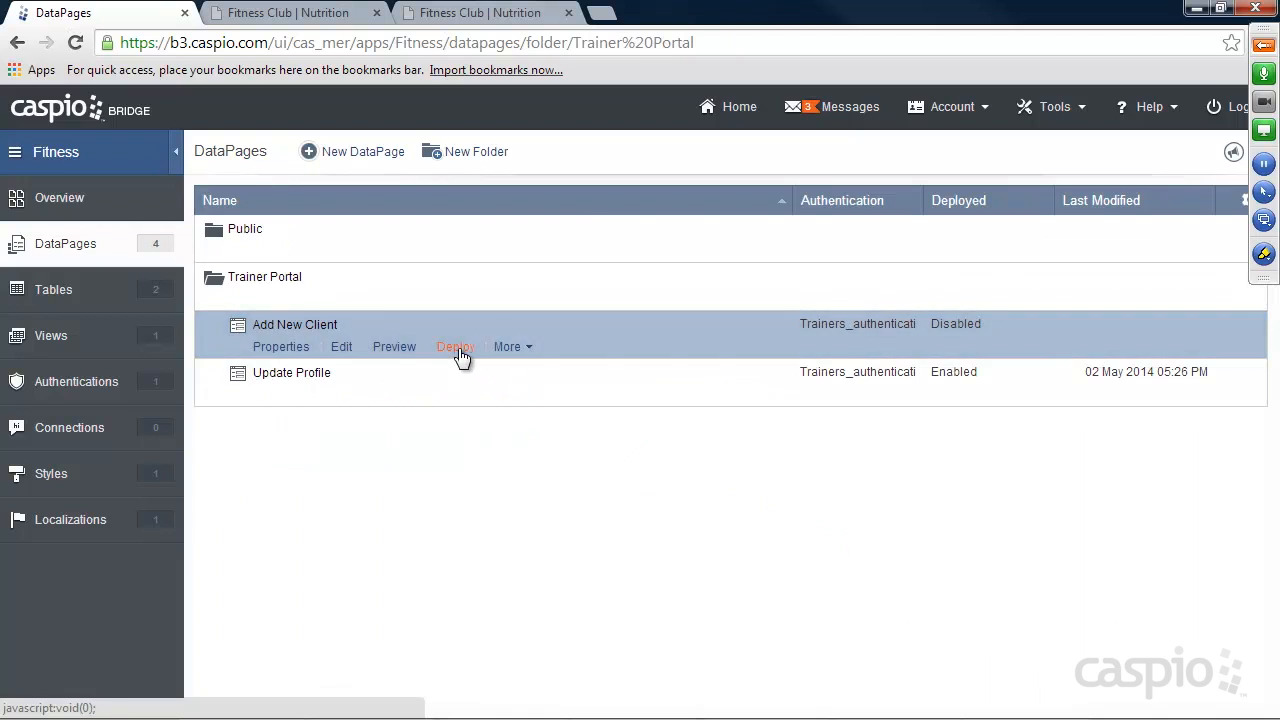
Enable deployment of the Add New Client DataPage and copy its embed code.
{"action": "left_click", "coordinate": [456, 347]}
{"action": "left_click", "coordinate": [548, 189]}
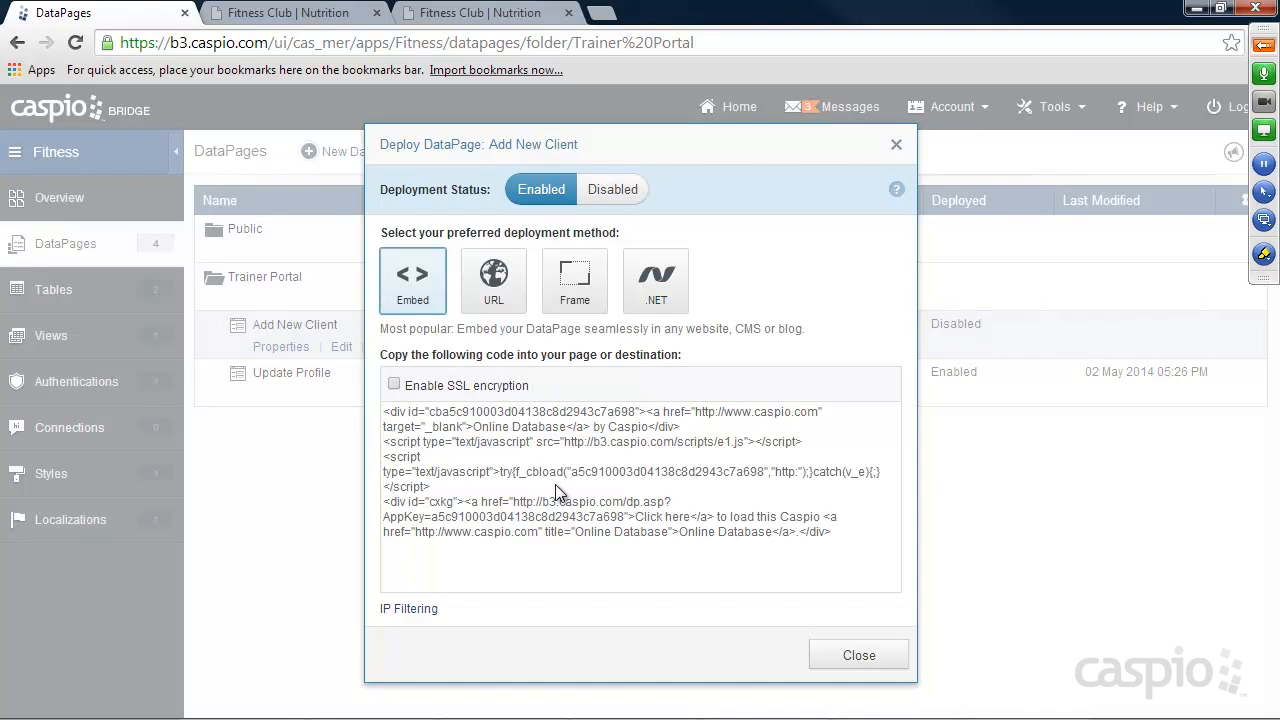
{"action": "left_click", "coordinate": [555, 484]}
{"action": "right_click", "coordinate": [571, 400]}
{"action": "left_click", "coordinate": [618, 230]}
{"action": "left_click", "coordinate": [859, 655]}
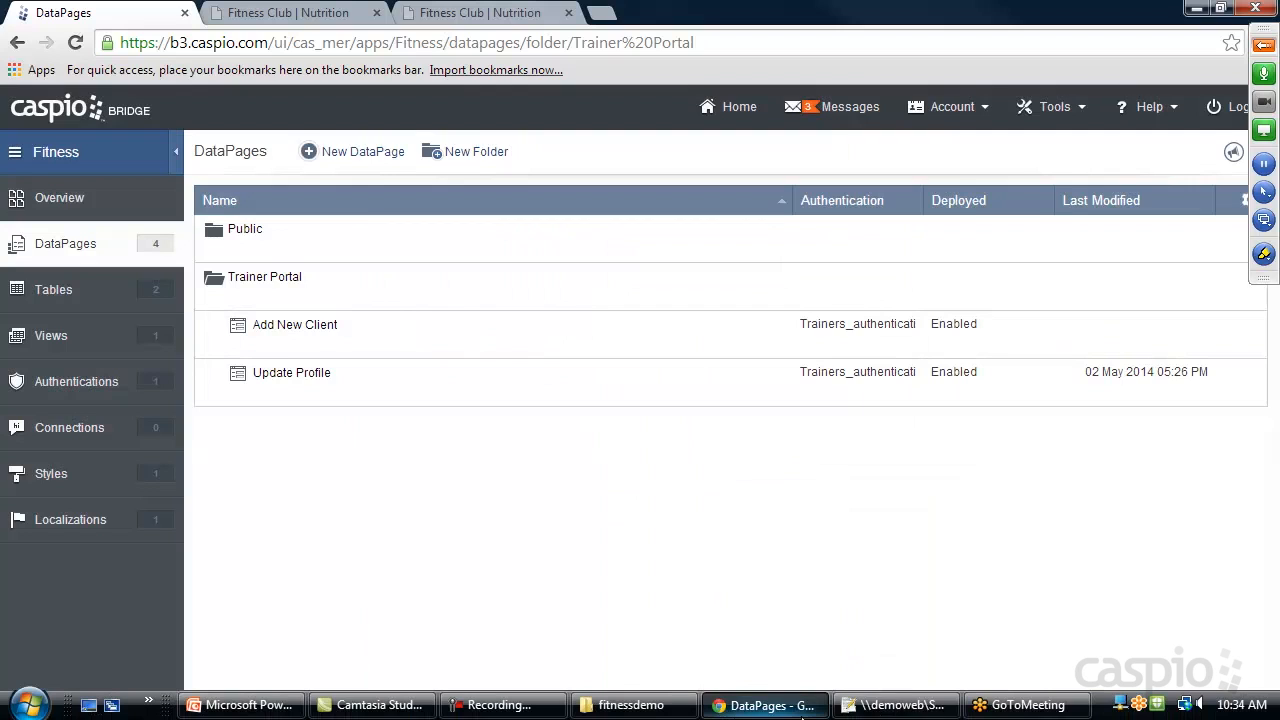
Switch to Notepad++ and replace the Placeholder text in add_new_client.html with the copied embed code.
{"action": "left_click", "coordinate": [895, 705]}
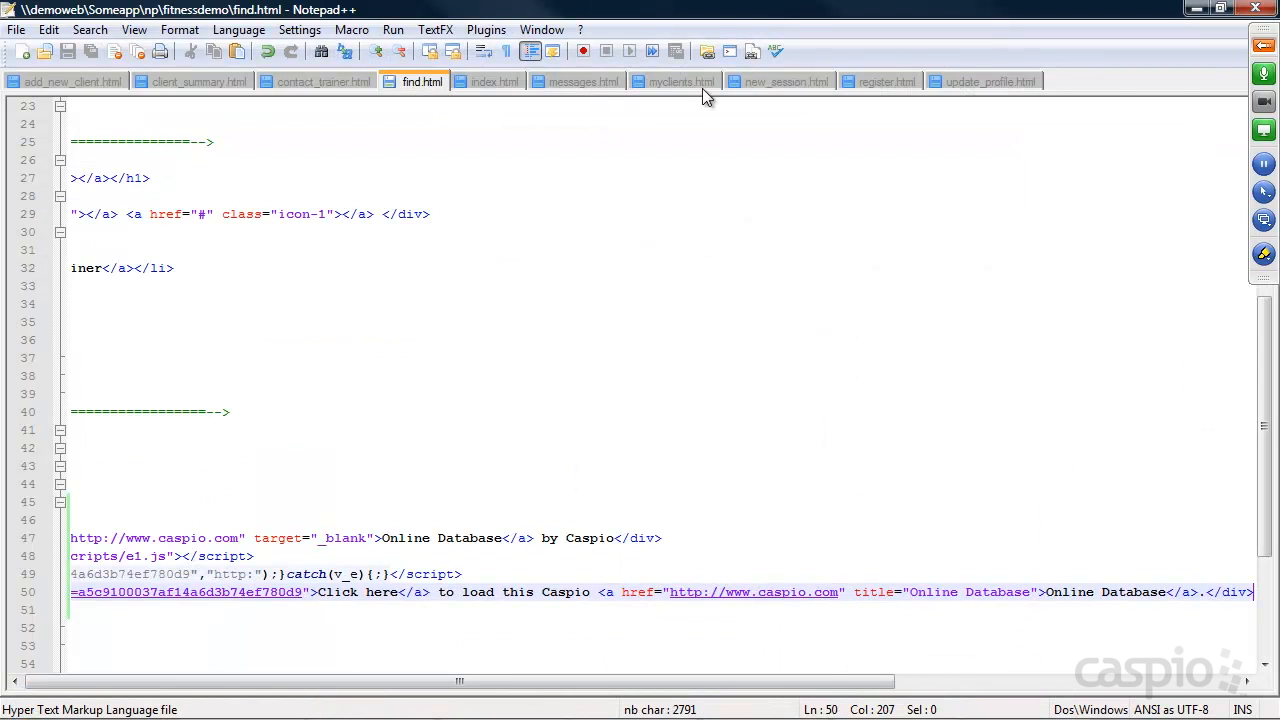
{"action": "left_click", "coordinate": [75, 81]}
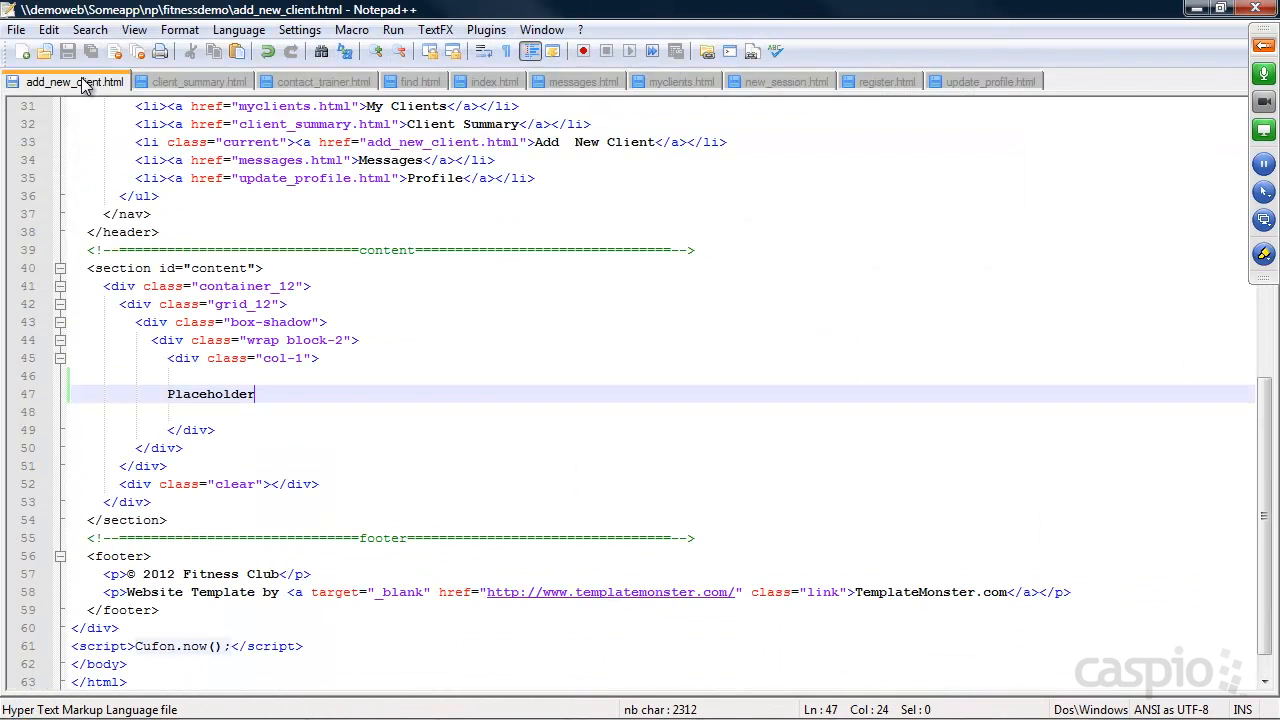
{"action": "left_click_drag", "start_coordinate": [262, 394], "coordinate": [167, 394]}
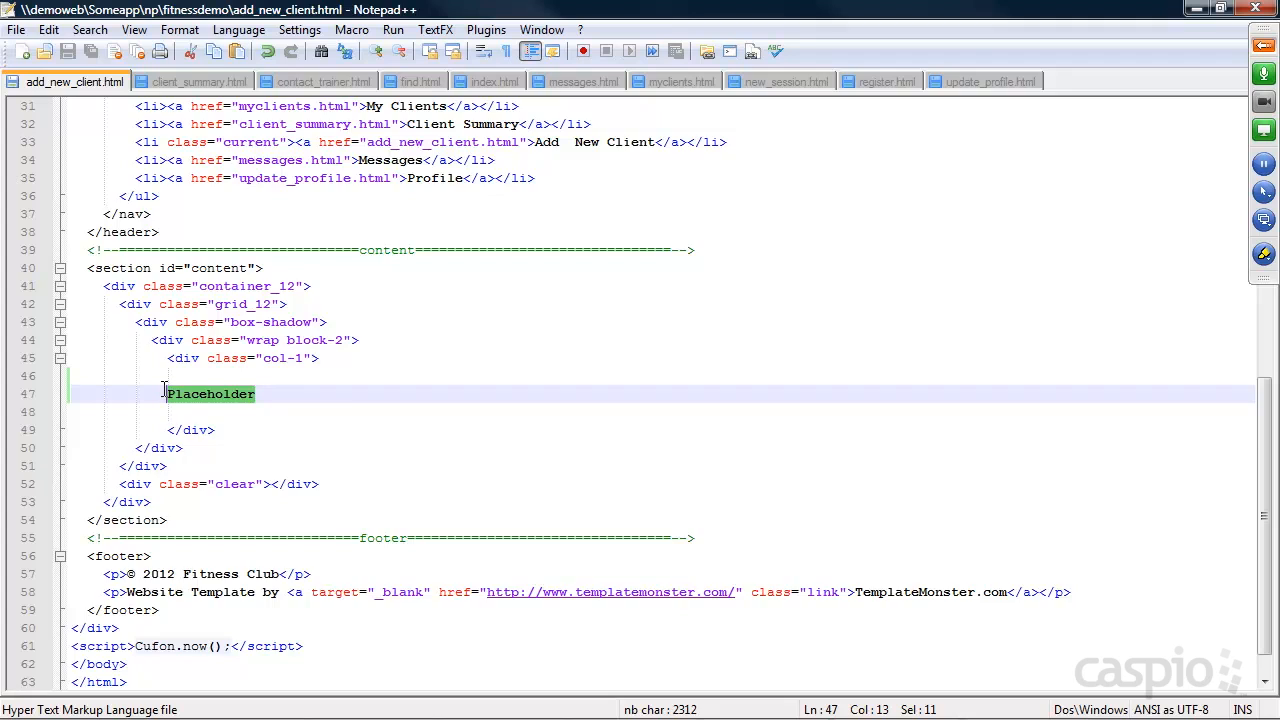
{"action": "key", "text": "ctrl+v"}
{"action": "left_click", "coordinate": [1197, 8]}
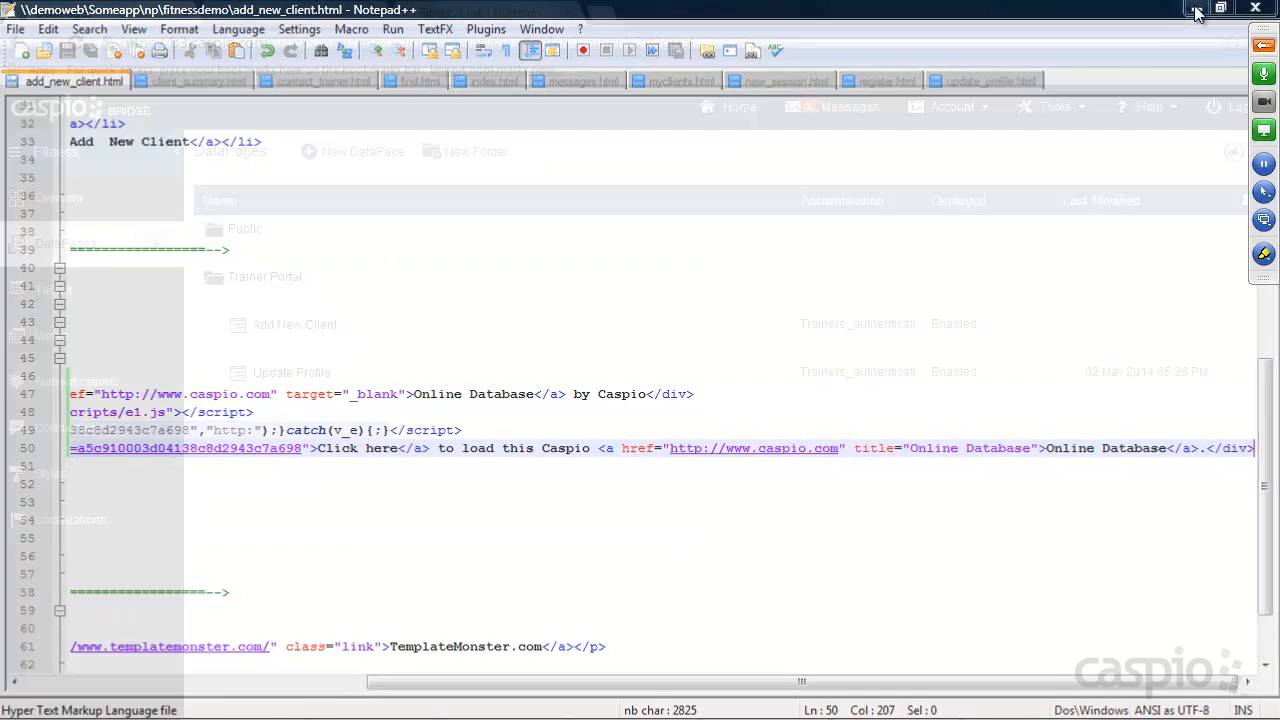
Switch to the Fitness Club site in the browser, enter the trainer area, and view its Add New Client and Profile pages.
{"action": "left_click", "coordinate": [471, 13]}
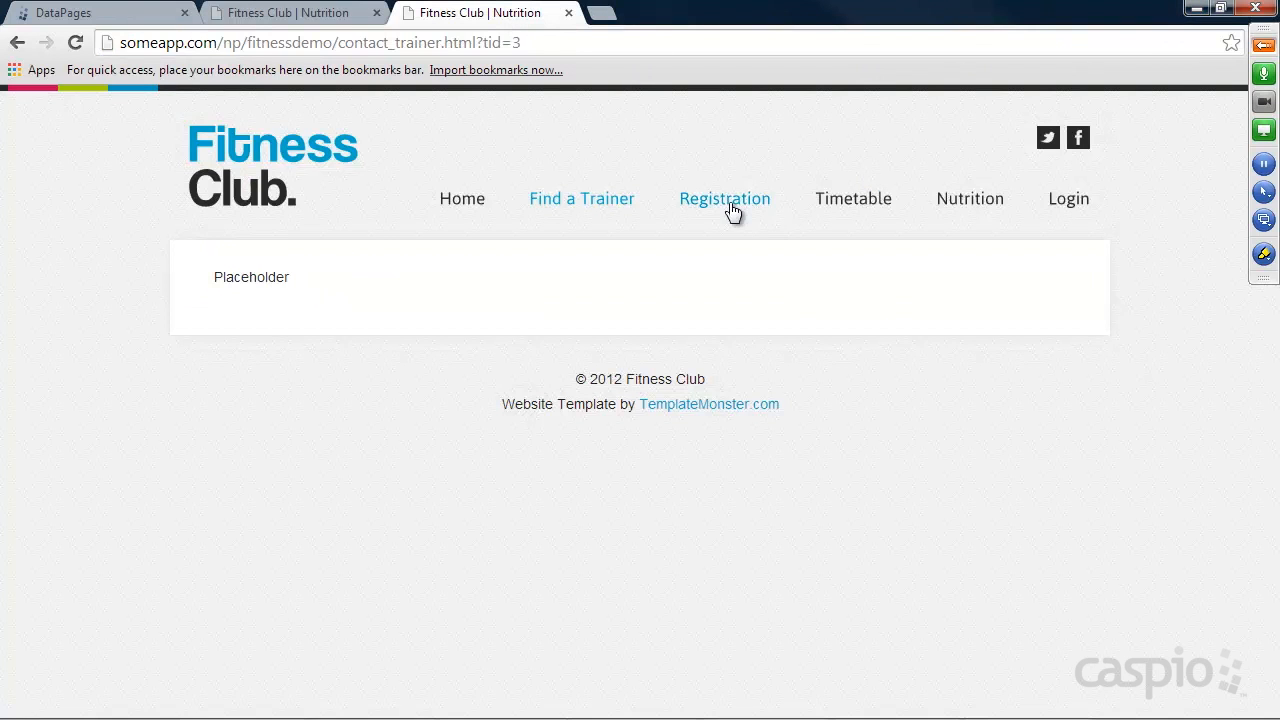
{"action": "left_click", "coordinate": [1065, 200]}
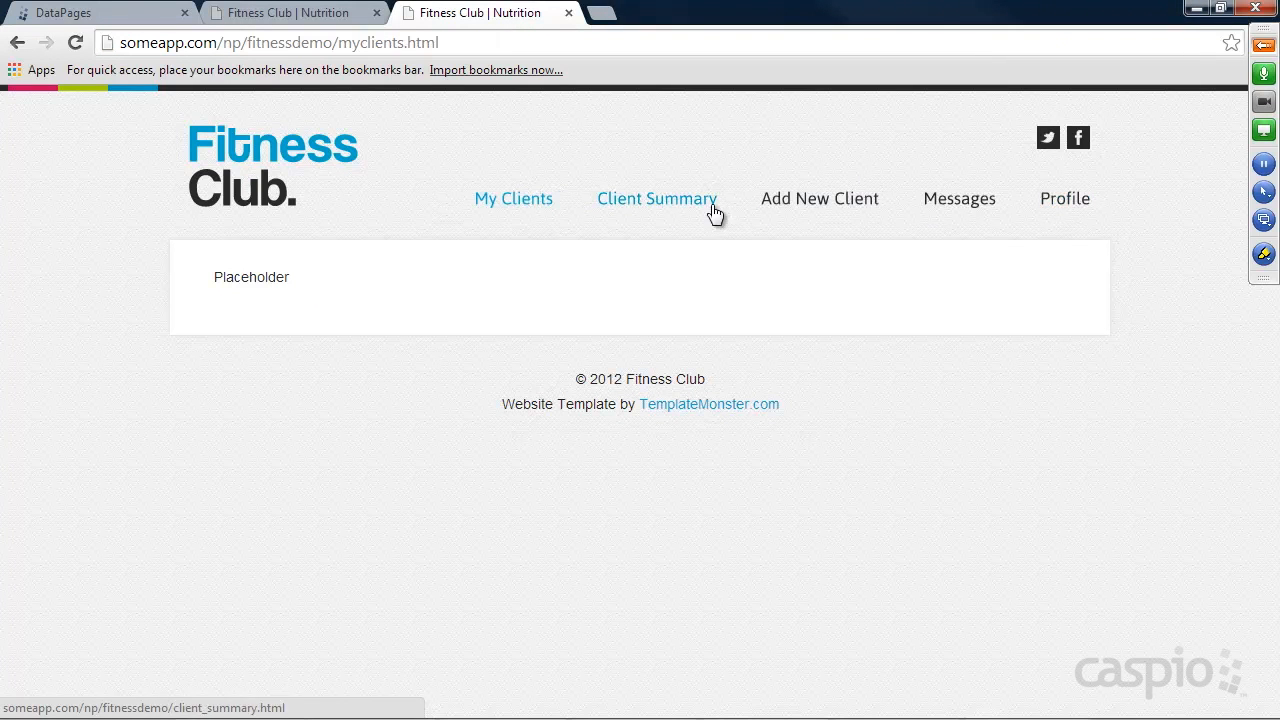
{"action": "left_click", "coordinate": [819, 200]}
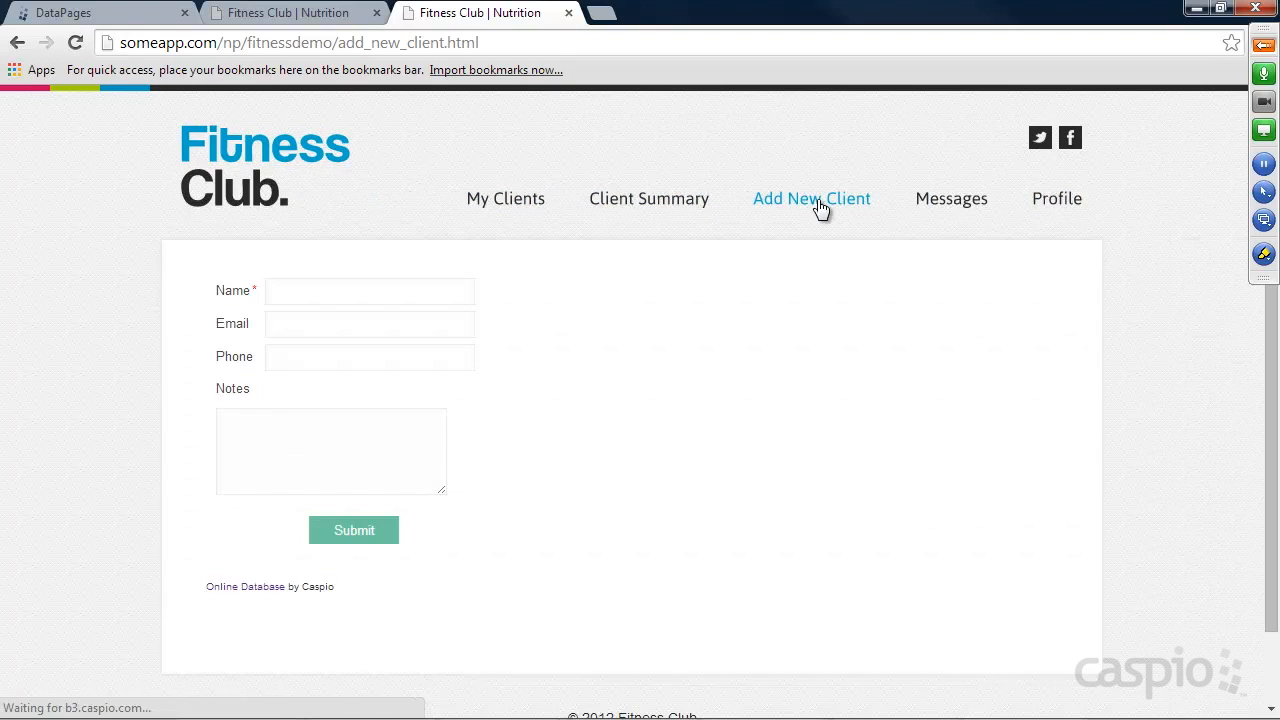
{"action": "left_click", "coordinate": [1057, 204]}
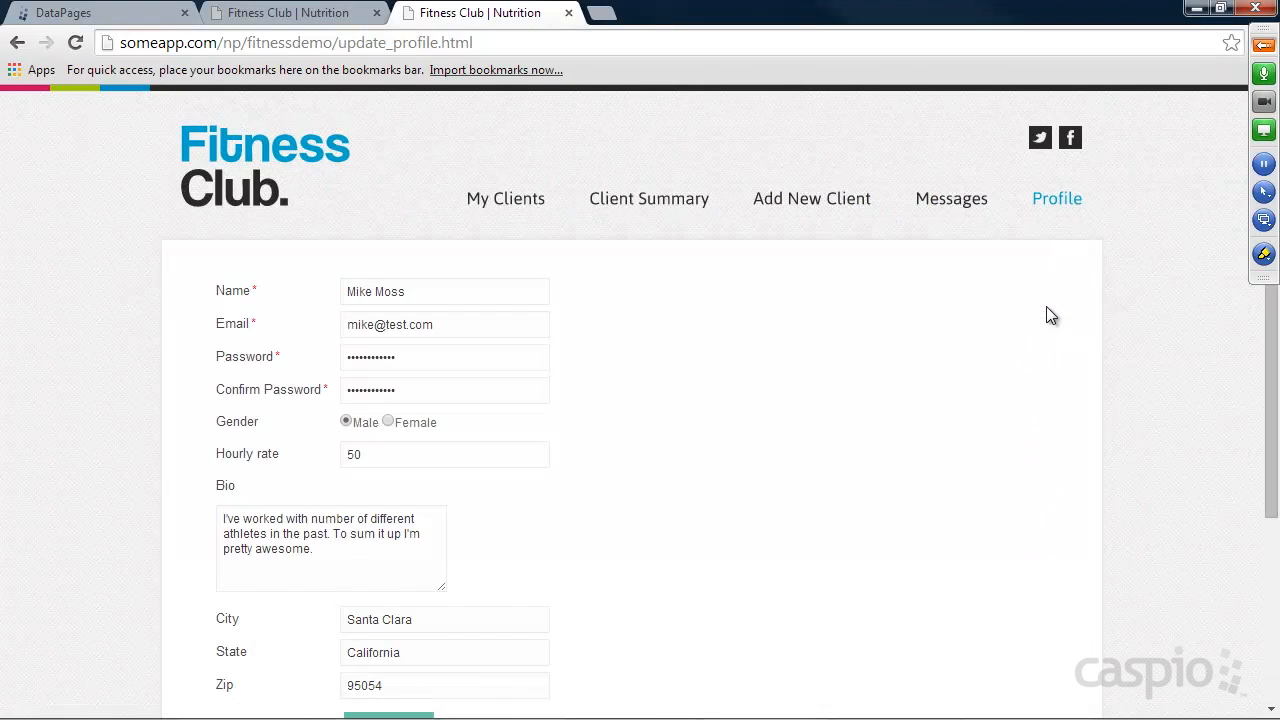
Return to the Add New Client page and fill in the client's name, email and phone number.
{"action": "left_click", "coordinate": [820, 205]}
{"action": "left_click", "coordinate": [373, 300]}
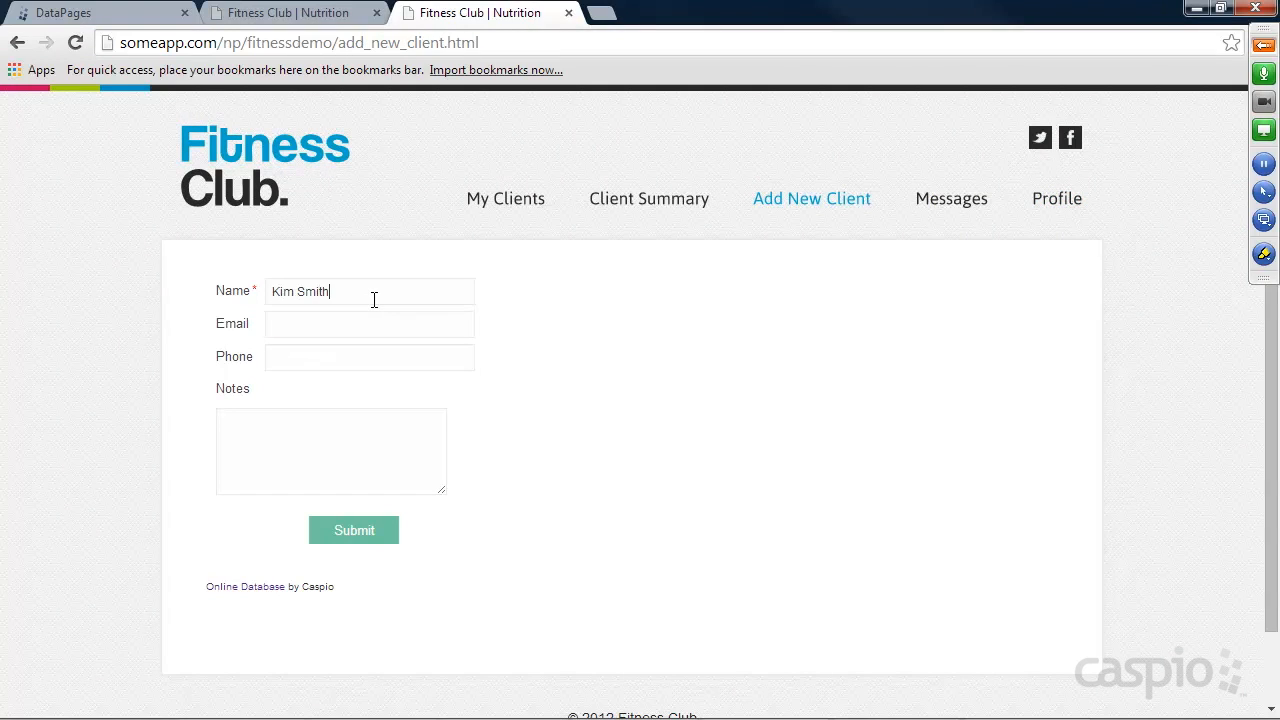
{"action": "type", "text": "kim@test.com"}
{"action": "key", "text": "Tab"}
{"action": "type", "text": "342343434"}
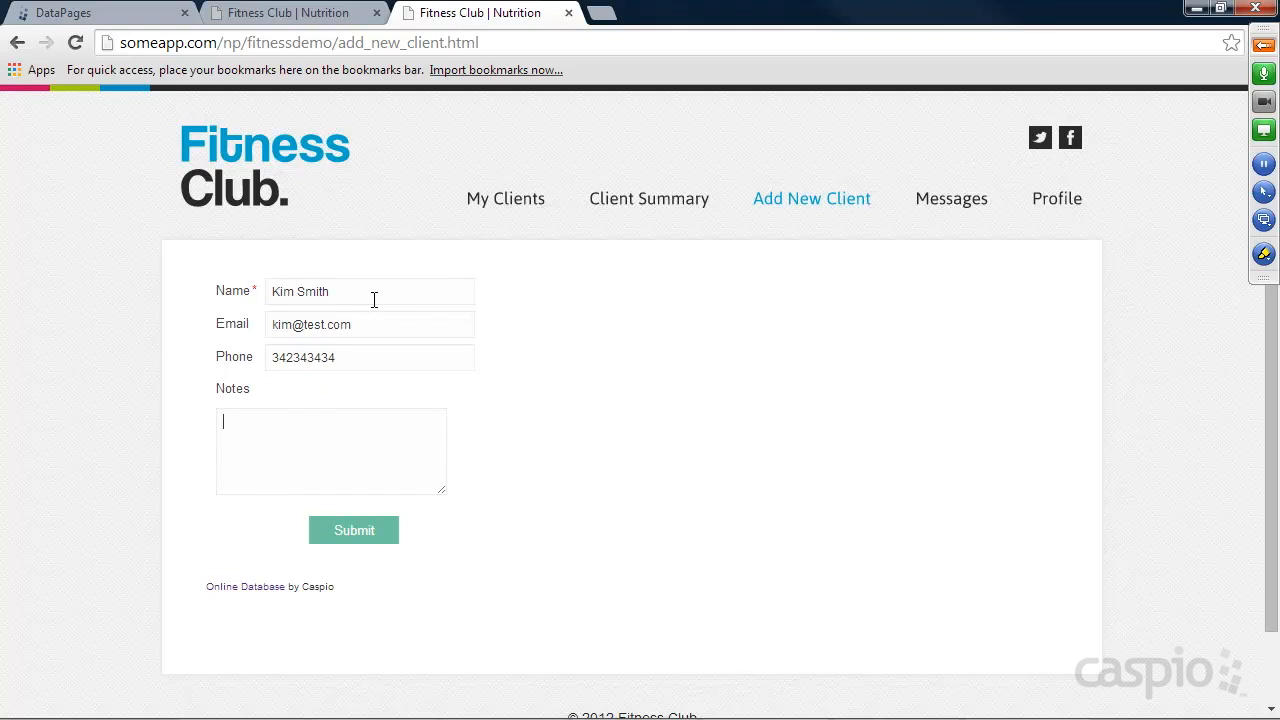
{"action": "type", "text": "Wants to focus on cardio and st"}
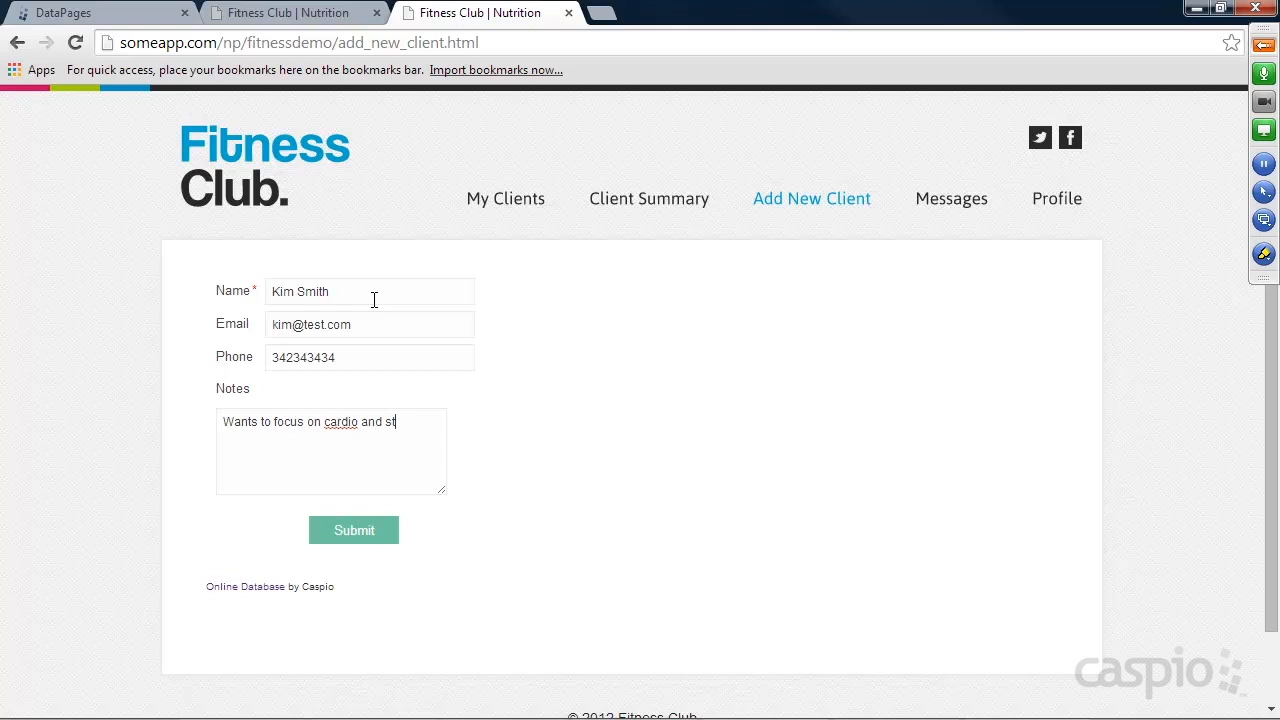
{"action": "type", "text": "re"}
Enter the note "Wants to focus on cardio and strength" and submit the new client form.
{"action": "type", "text": "ngth"}
{"action": "left_click", "coordinate": [354, 531]}
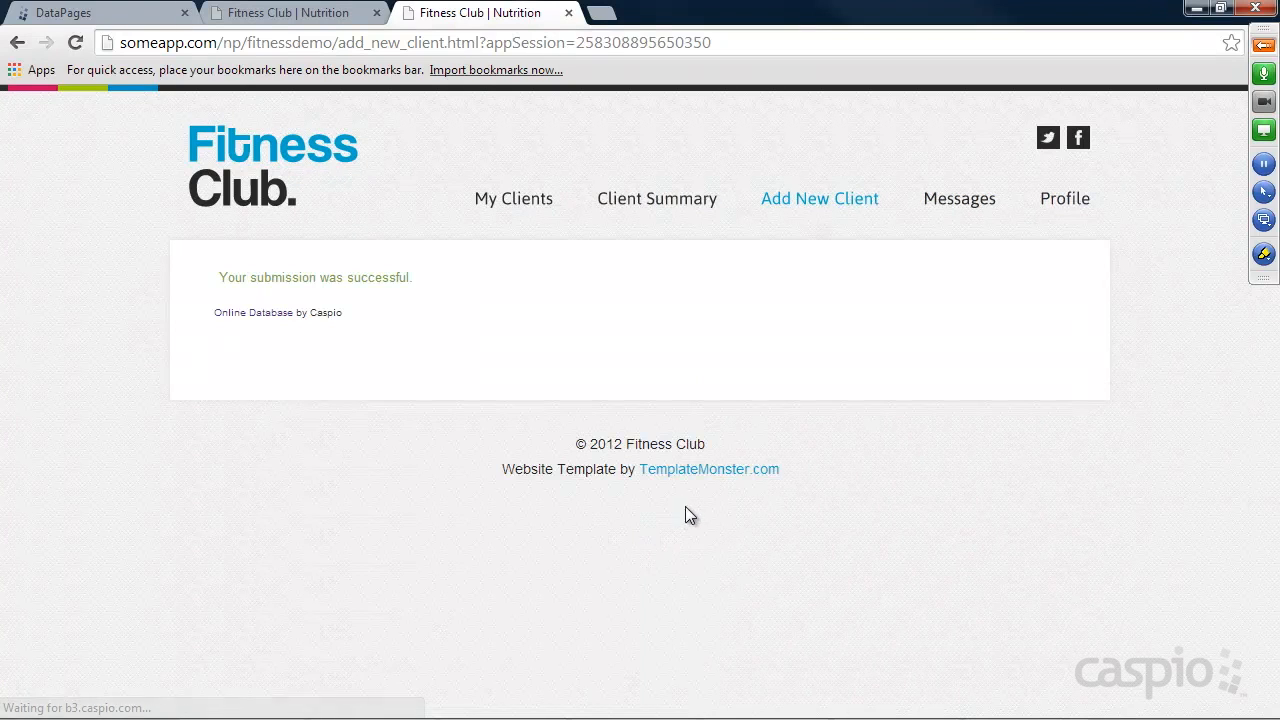
Review the submission message and return to the DataPages list in Caspio Bridge.
{"action": "left_click_drag", "start_coordinate": [226, 277], "coordinate": [429, 277]}
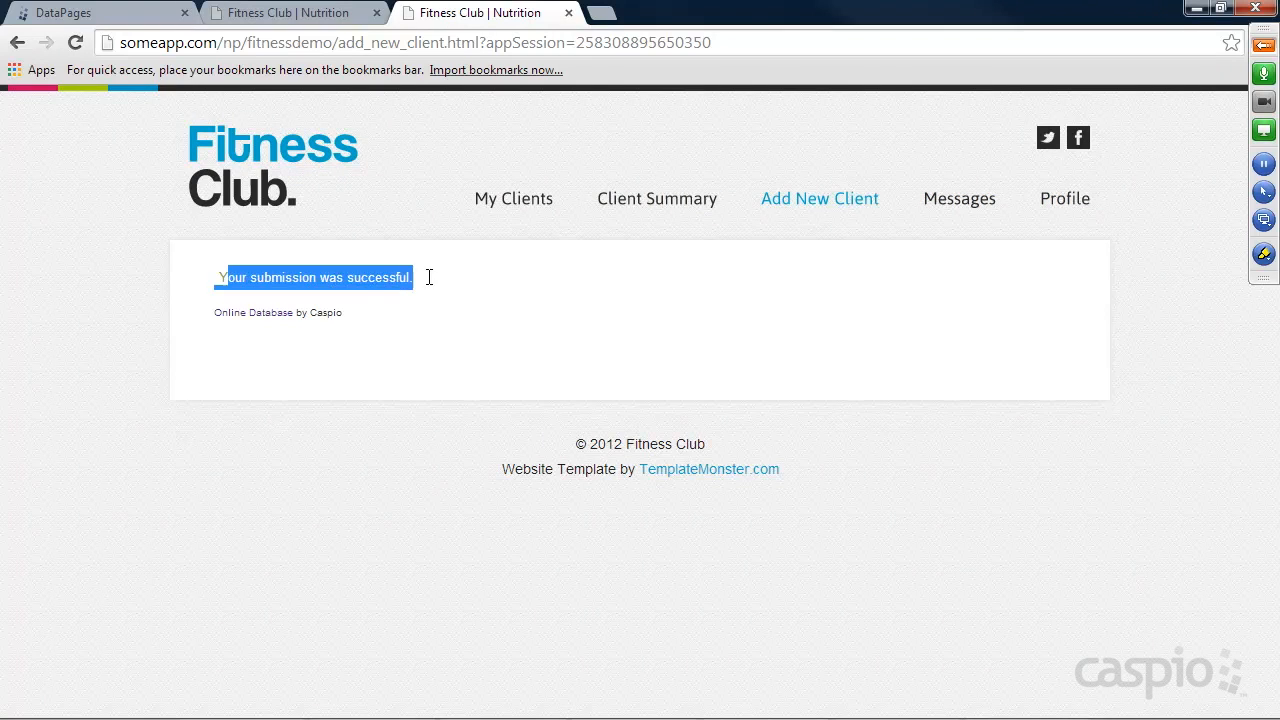
{"action": "left_click", "coordinate": [459, 278]}
{"action": "left_click", "coordinate": [116, 15]}
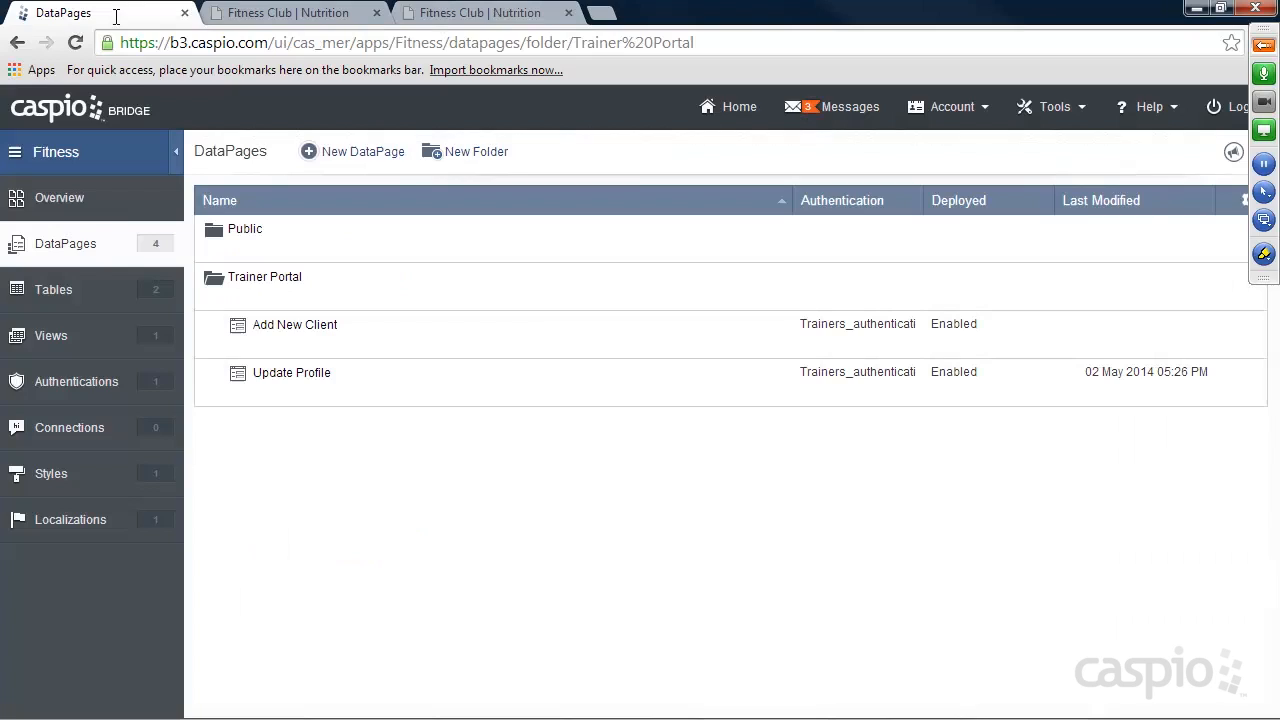
Check the new client's record in the Clients_t table and review the submission page on the Fitness Club site, then return to DataPages.
{"action": "left_click", "coordinate": [62, 291]}
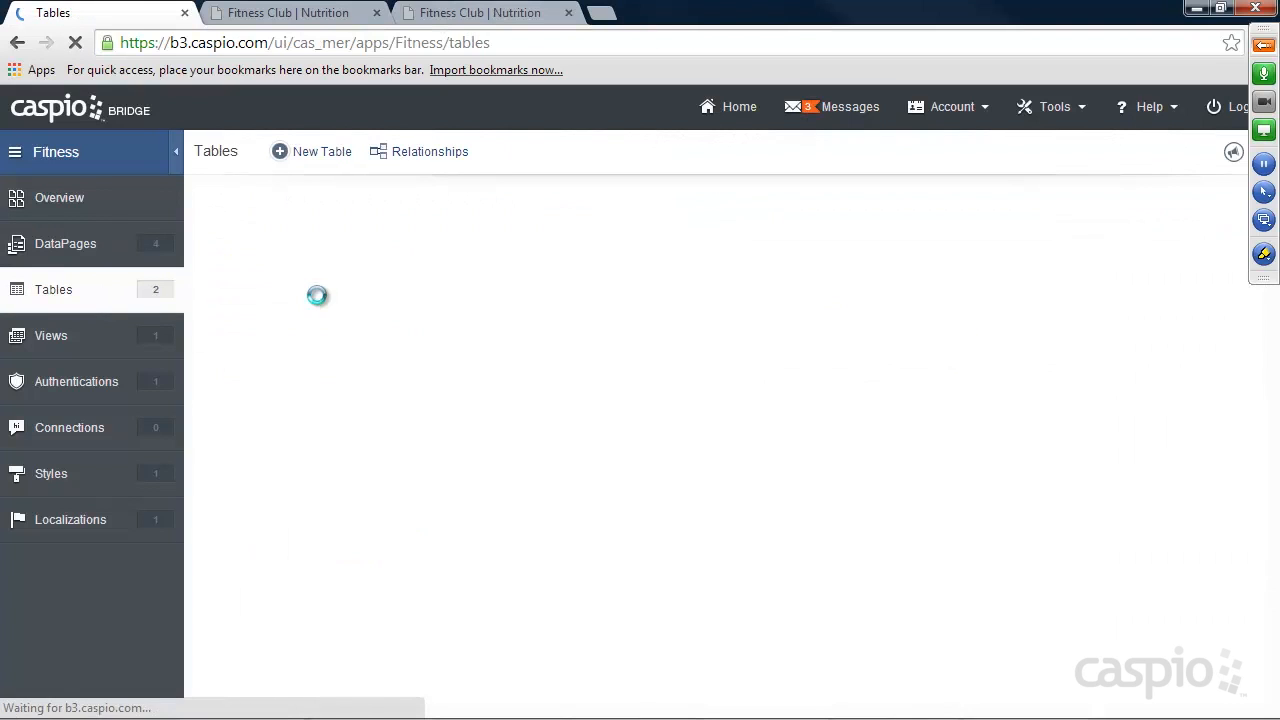
{"action": "left_click", "coordinate": [324, 252]}
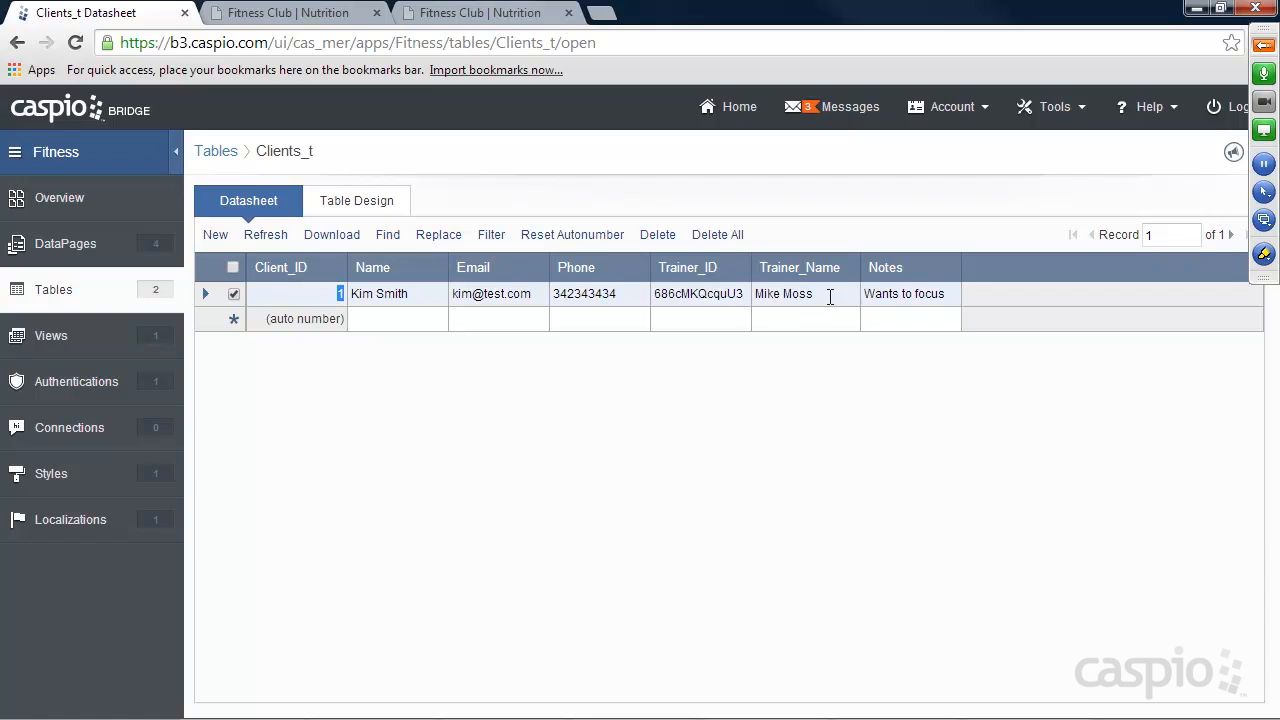
{"action": "left_click", "coordinate": [45, 250]}
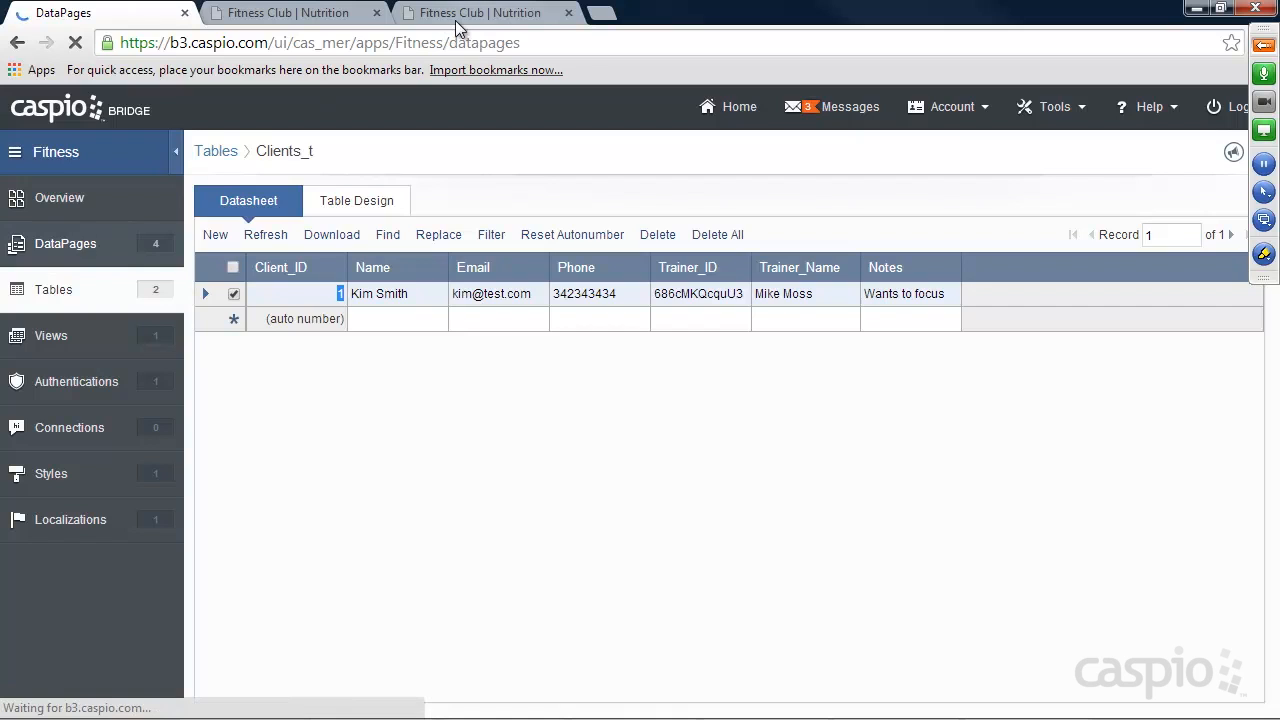
{"action": "left_click", "coordinate": [457, 15]}
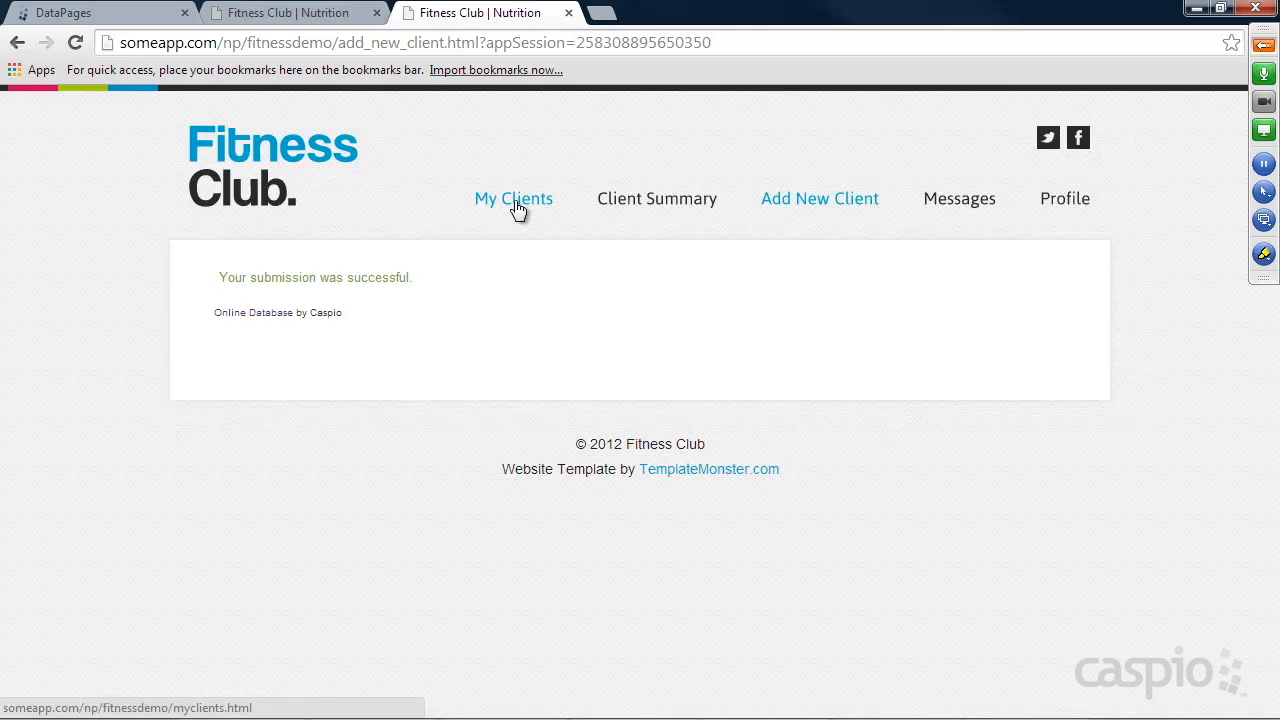
{"action": "left_click", "coordinate": [130, 14]}
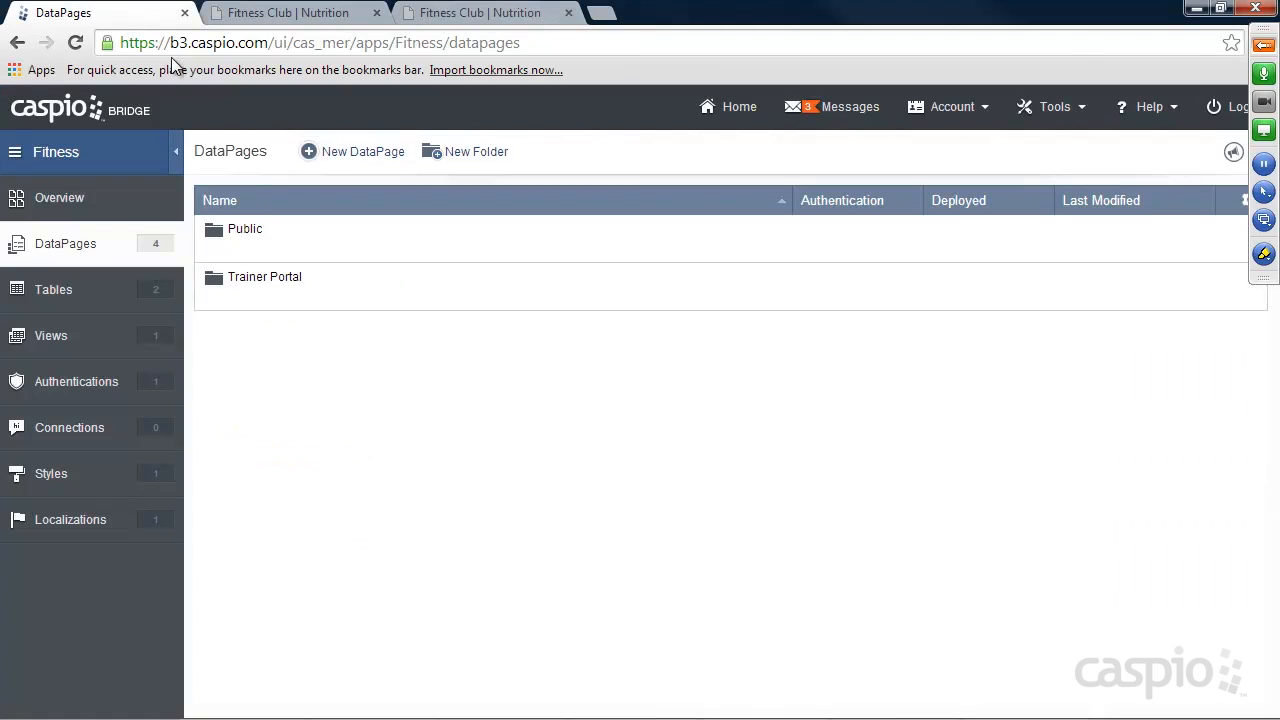
Start a new Tabular report DataPage in the Trainer Portal folder.
{"action": "left_click", "coordinate": [243, 298]}
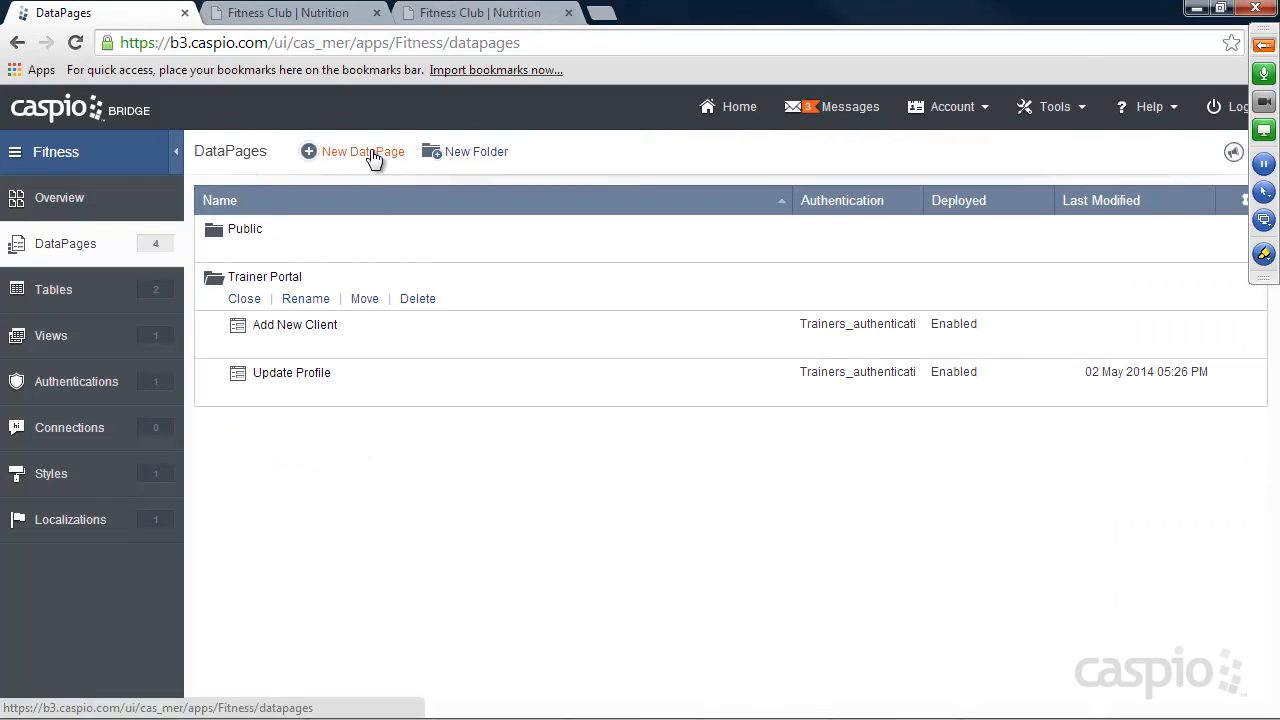
{"action": "left_click", "coordinate": [380, 156]}
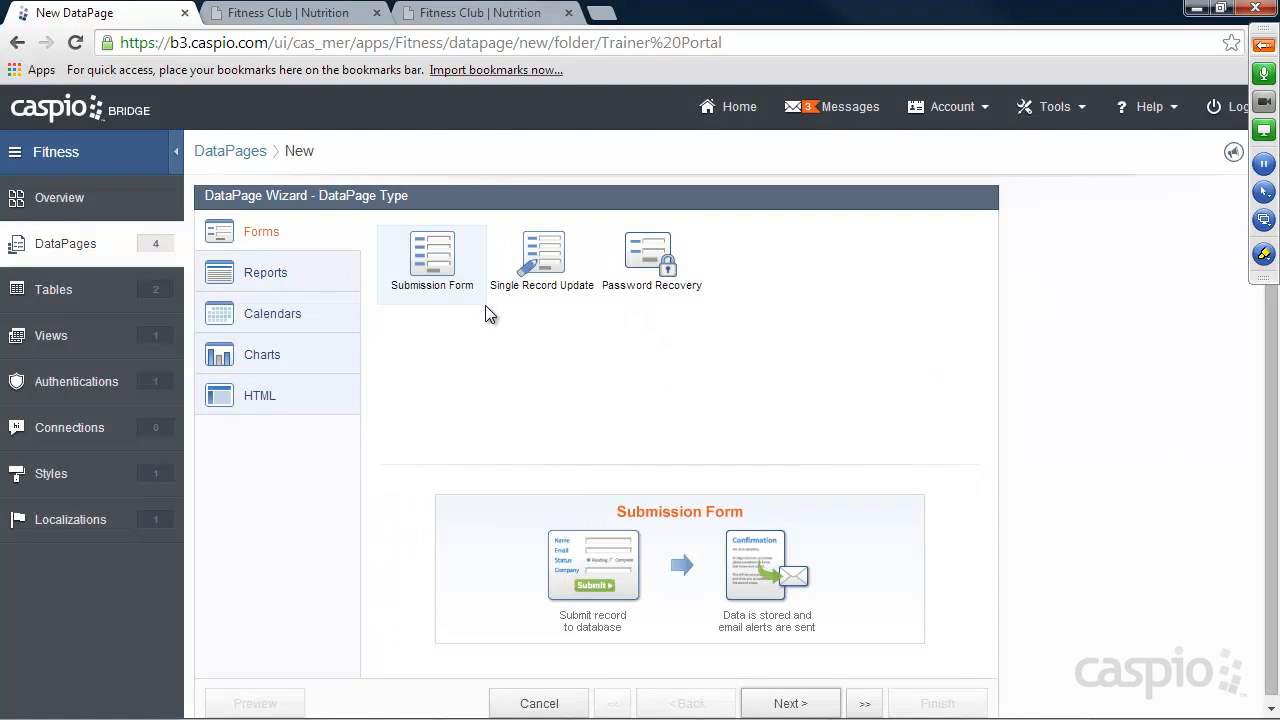
{"action": "left_click", "coordinate": [303, 268]}
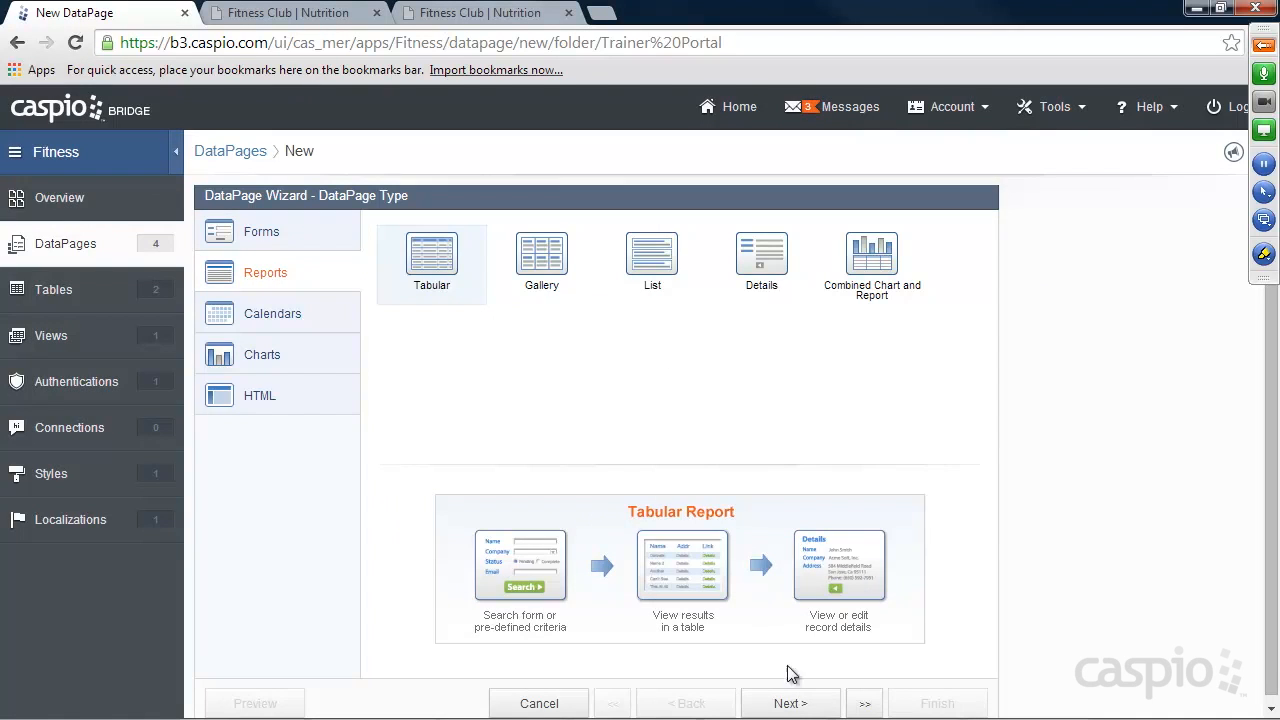
{"action": "left_click", "coordinate": [792, 704]}
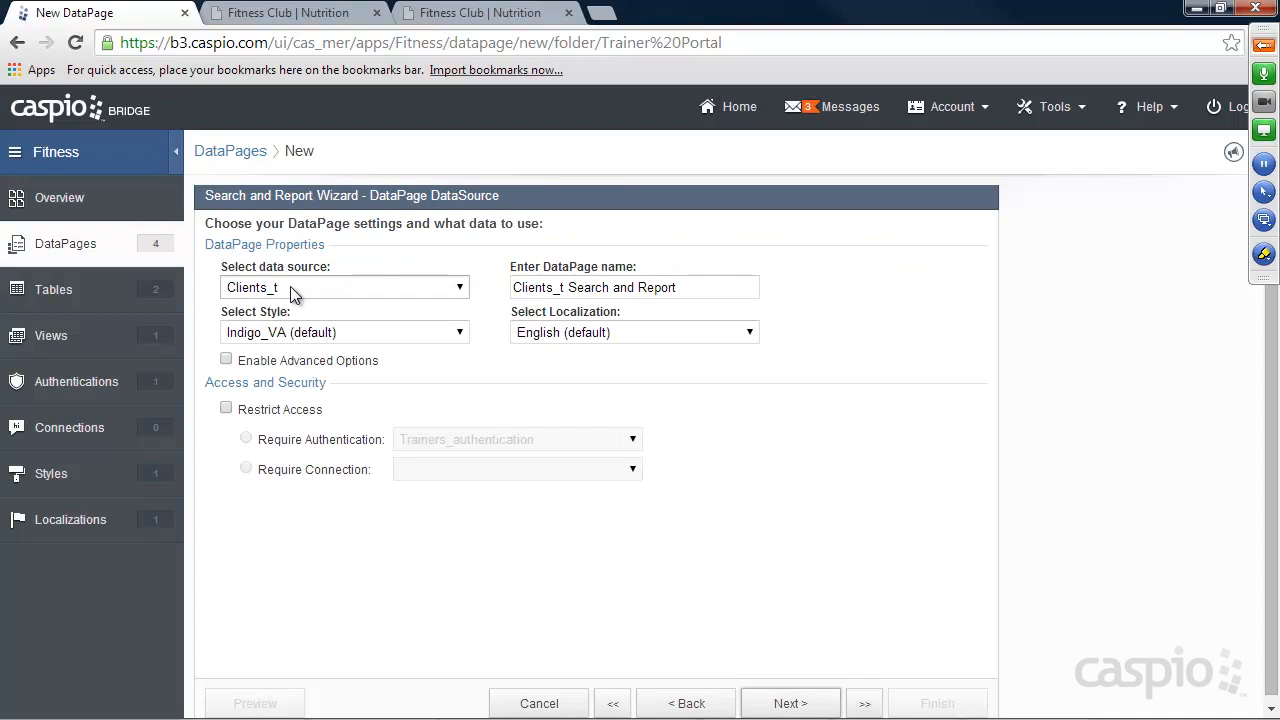
Set the DataPage style to Aqua and name it Manage Clients, with Clients_t as the data source.
{"action": "left_click", "coordinate": [297, 334]}
{"action": "left_click", "coordinate": [287, 368]}
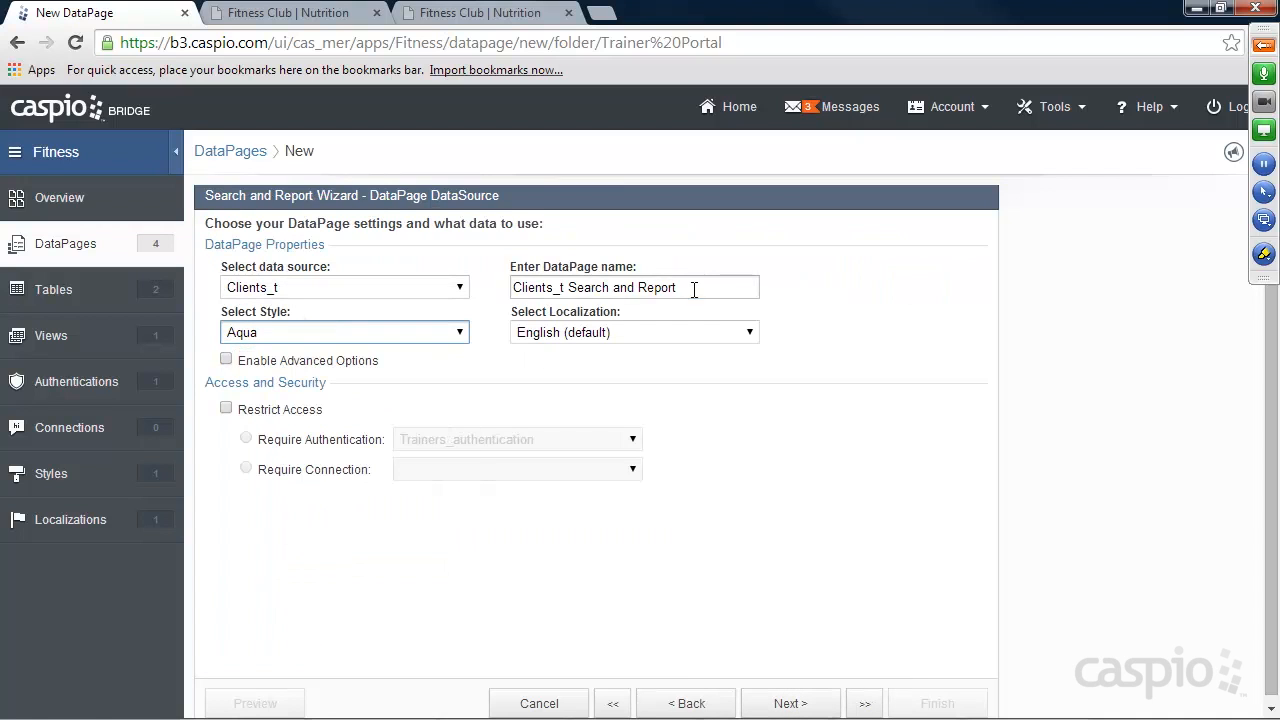
{"action": "left_click_drag", "start_coordinate": [694, 289], "coordinate": [457, 291]}
{"action": "type", "text": "Manage "}
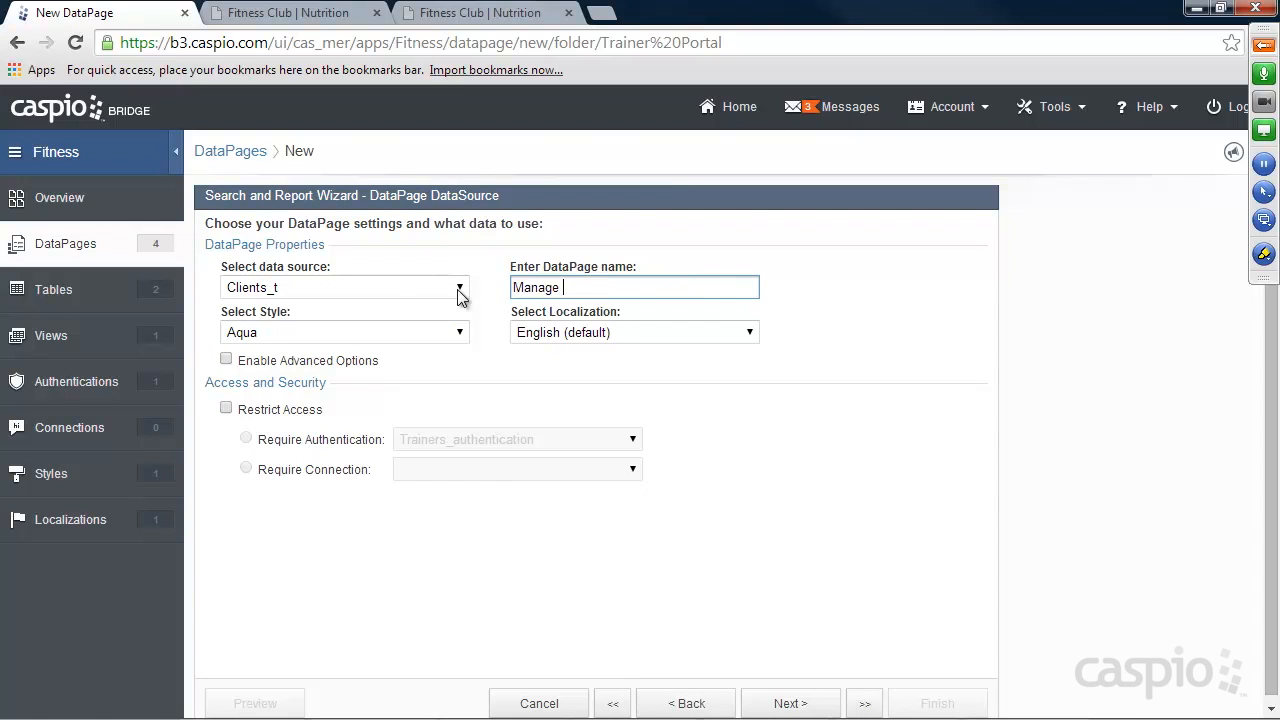
{"action": "type", "text": "CLients"}
{"action": "key", "text": "BackSpace"}
{"action": "key", "text": "BackSpace"}
{"action": "key", "text": "BackSpace"}
{"action": "key", "text": "BackSpace"}
{"action": "key", "text": "BackSpace"}
{"action": "key", "text": "BackSpace"}
{"action": "type", "text": "lients"}
Restrict access with Trainers_authentication, enable advanced options, and continue to the search type settings.
{"action": "left_click", "coordinate": [305, 413]}
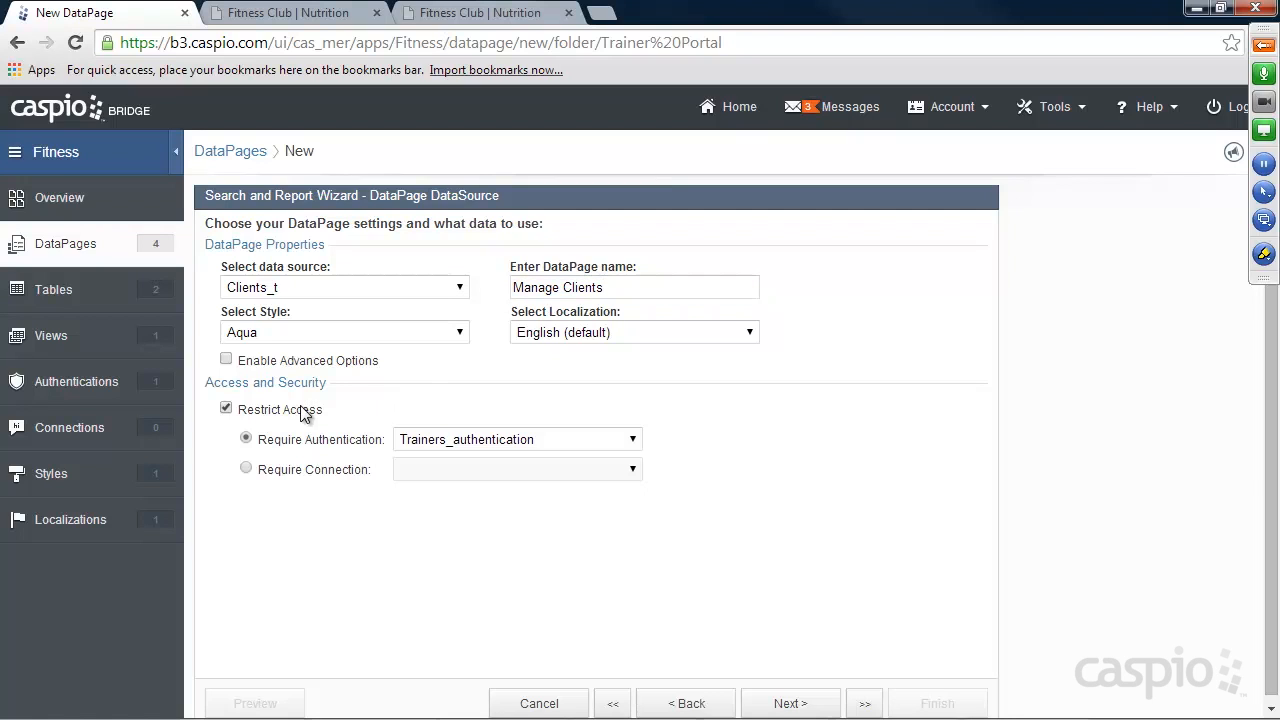
{"action": "left_click", "coordinate": [291, 361]}
{"action": "left_click", "coordinate": [789, 703]}
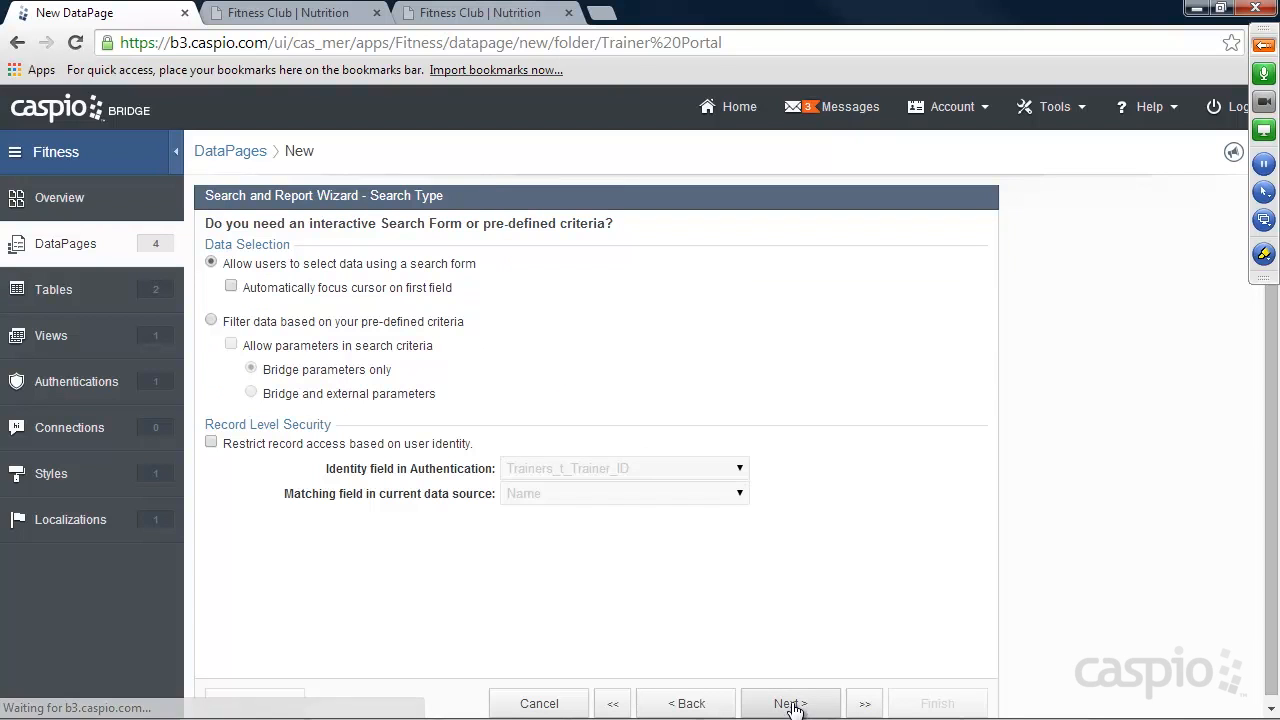
Filter by pre-defined criteria allowing Bridge and external parameters, and restrict records by matching Trainers_t_Trainer_ID to Trainer_ID.
{"action": "left_click", "coordinate": [316, 322]}
{"action": "left_click", "coordinate": [298, 348]}
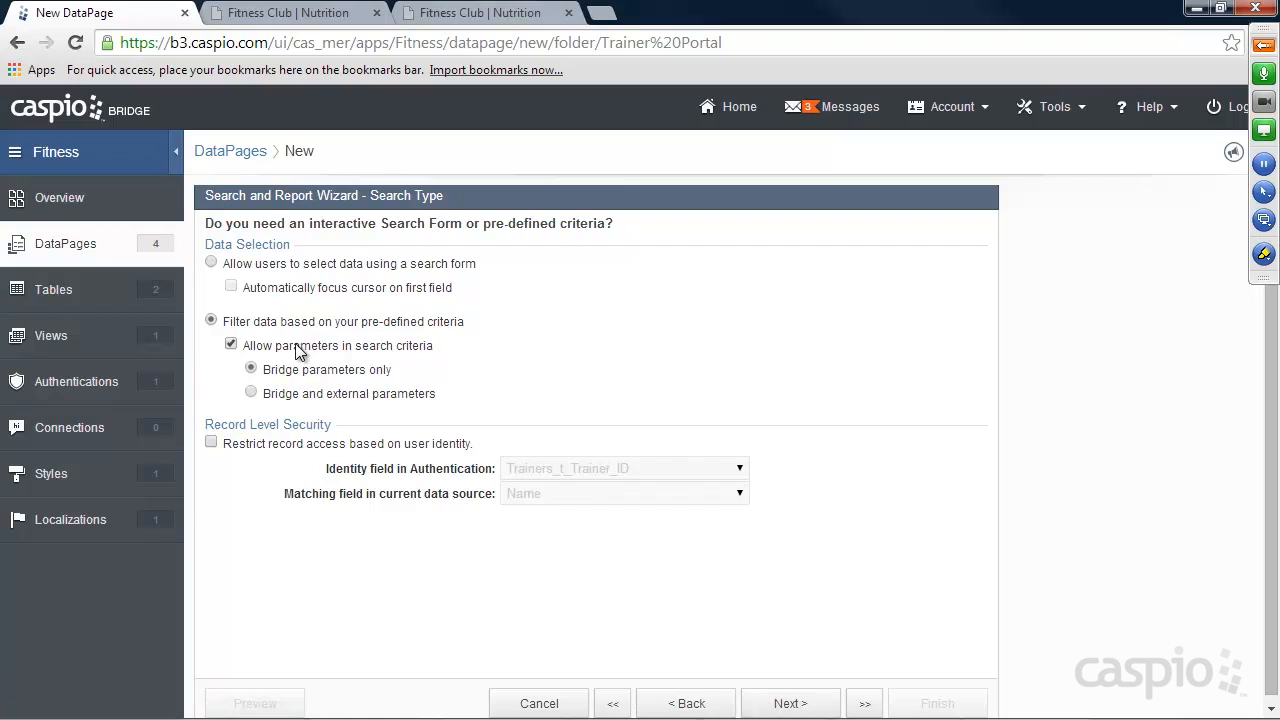
{"action": "left_click", "coordinate": [318, 397]}
{"action": "left_click", "coordinate": [390, 450]}
{"action": "left_click", "coordinate": [540, 495]}
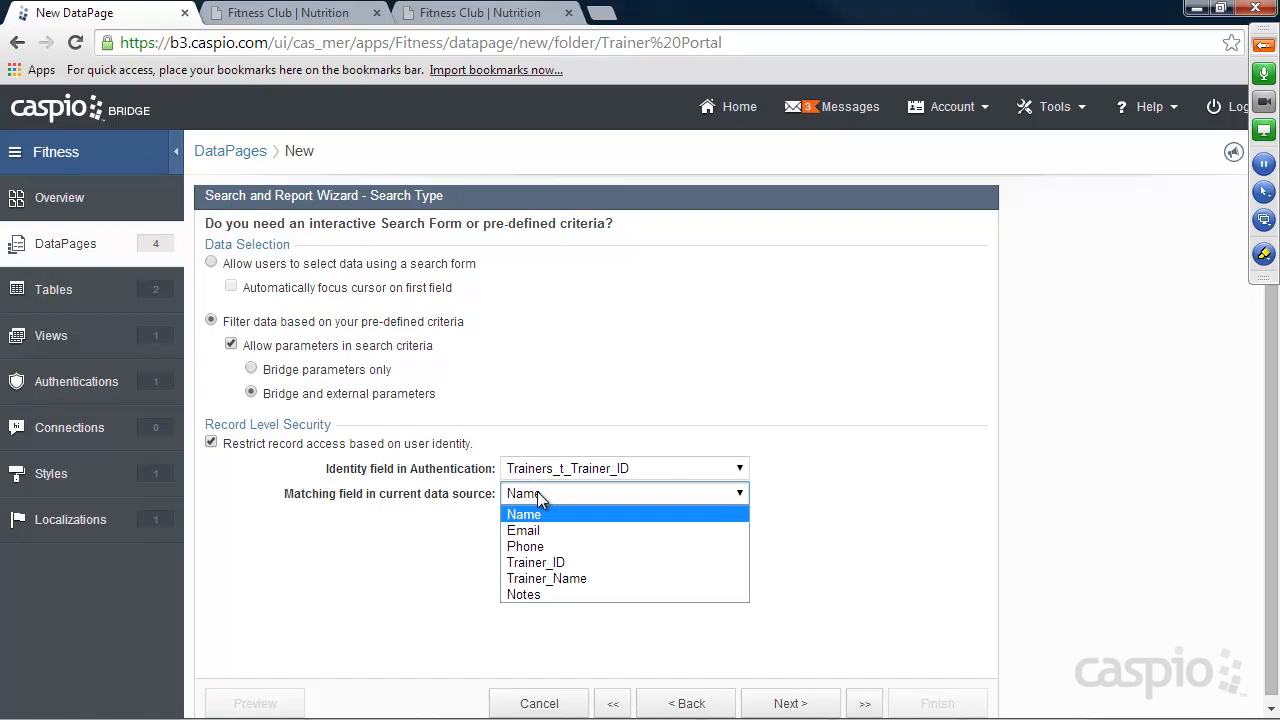
{"action": "left_click", "coordinate": [541, 563]}
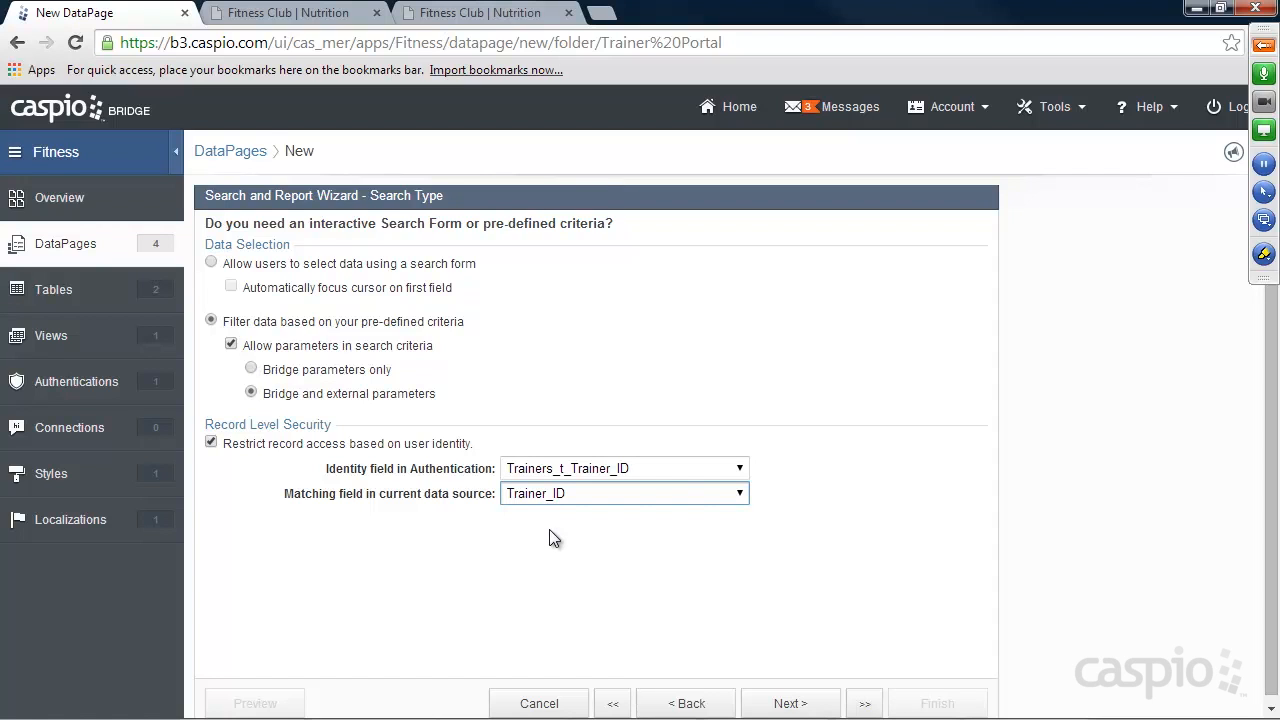
{"action": "left_click", "coordinate": [780, 703]}
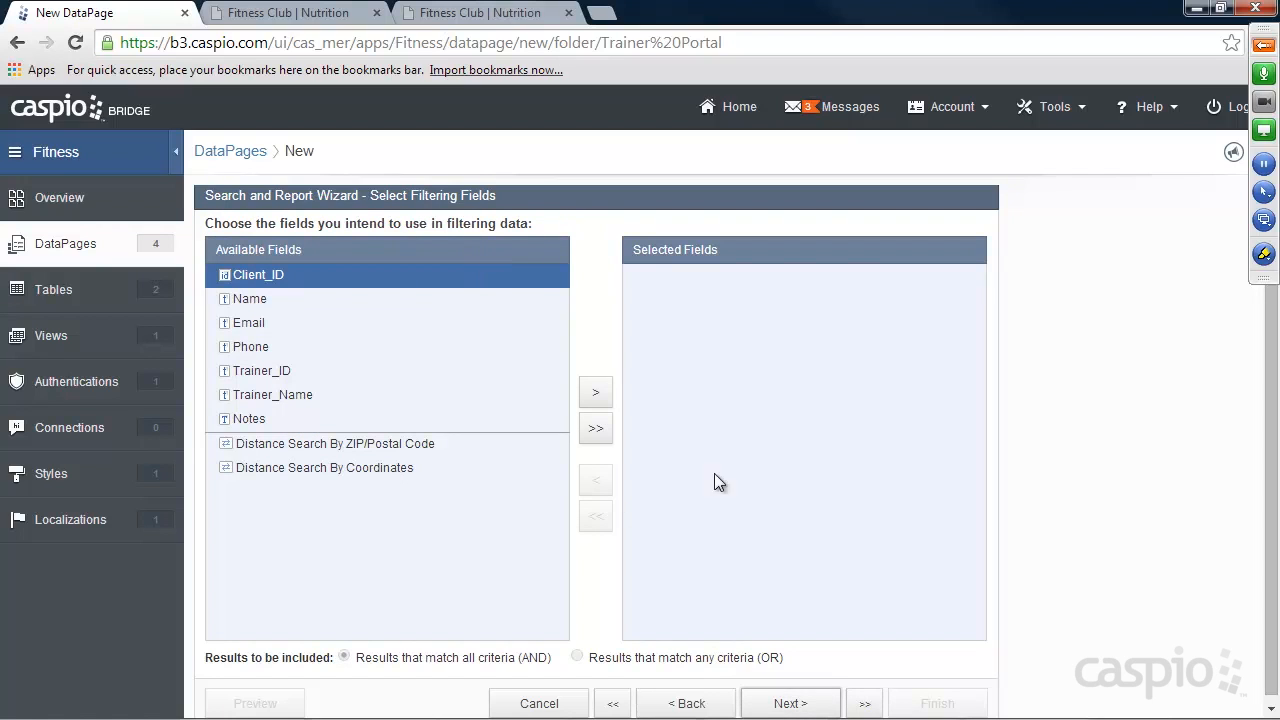
Leave the filtering fields empty and use Name, Email, Phone and Notes as the results page fields.
{"action": "left_click", "coordinate": [786, 703]}
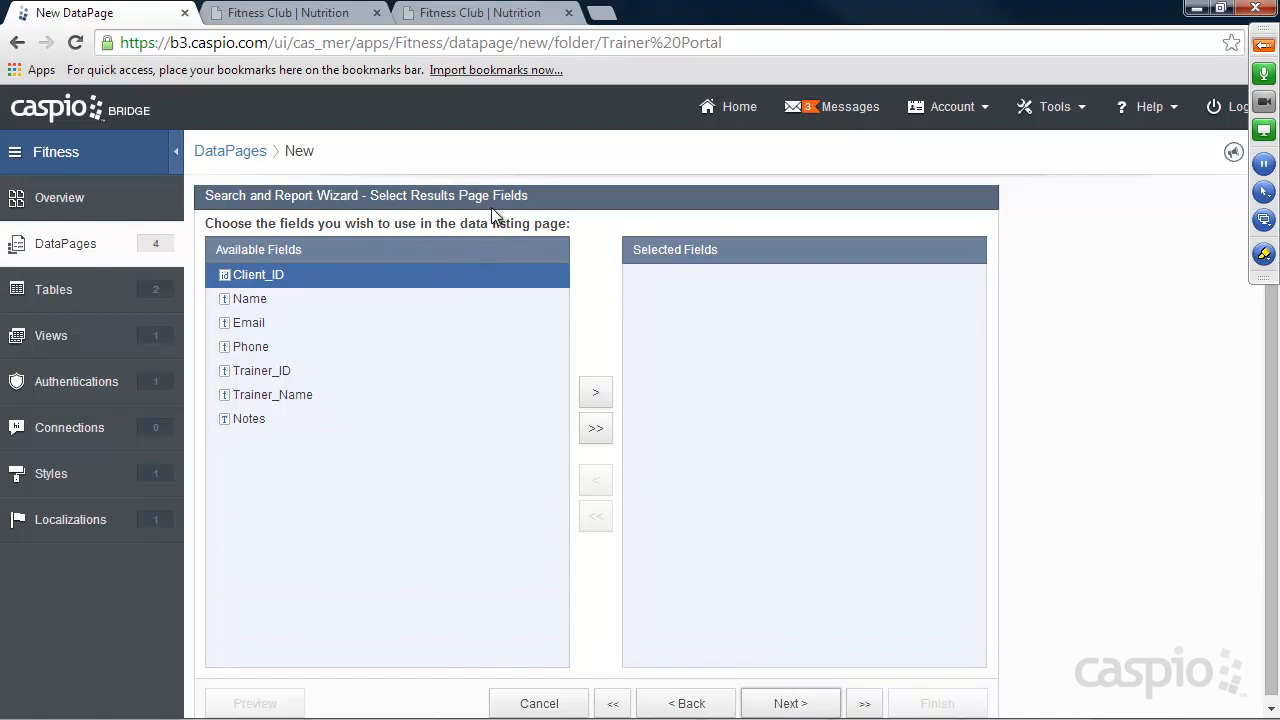
{"action": "left_click", "coordinate": [259, 298]}
{"action": "left_click", "coordinate": [596, 393]}
{"action": "left_click", "coordinate": [596, 393]}
{"action": "left_click", "coordinate": [596, 393]}
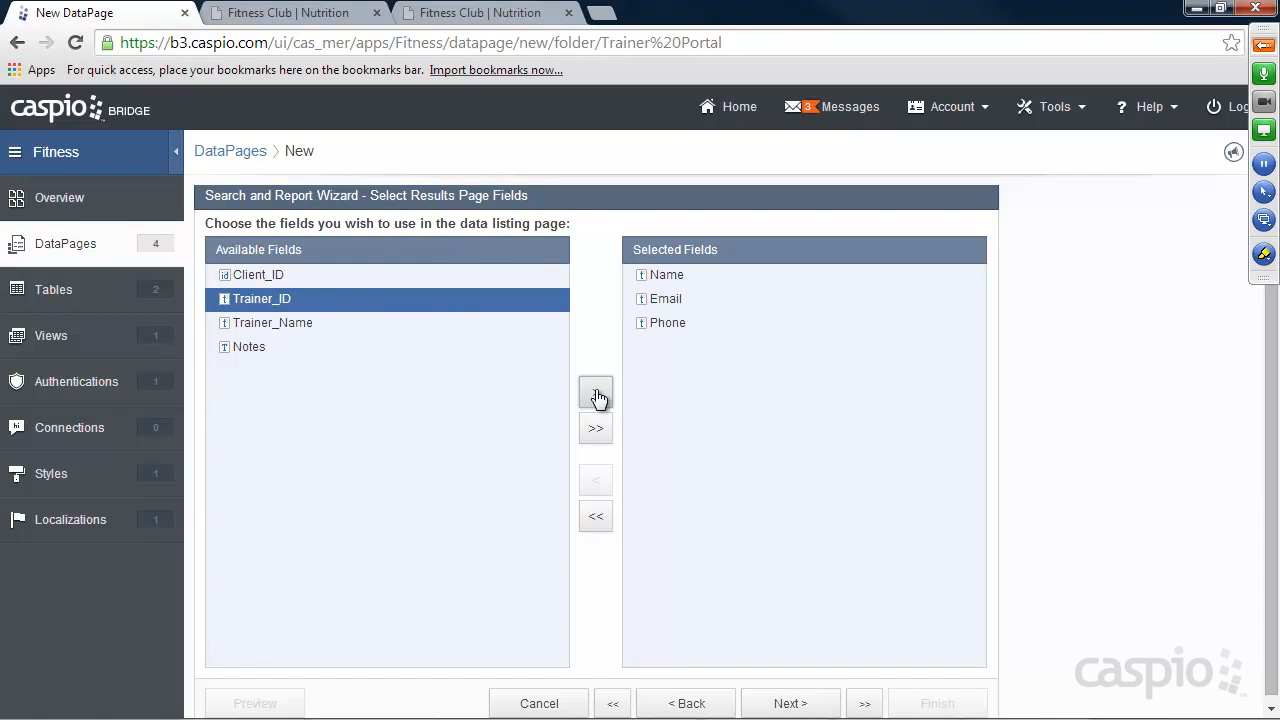
{"action": "left_click", "coordinate": [250, 347]}
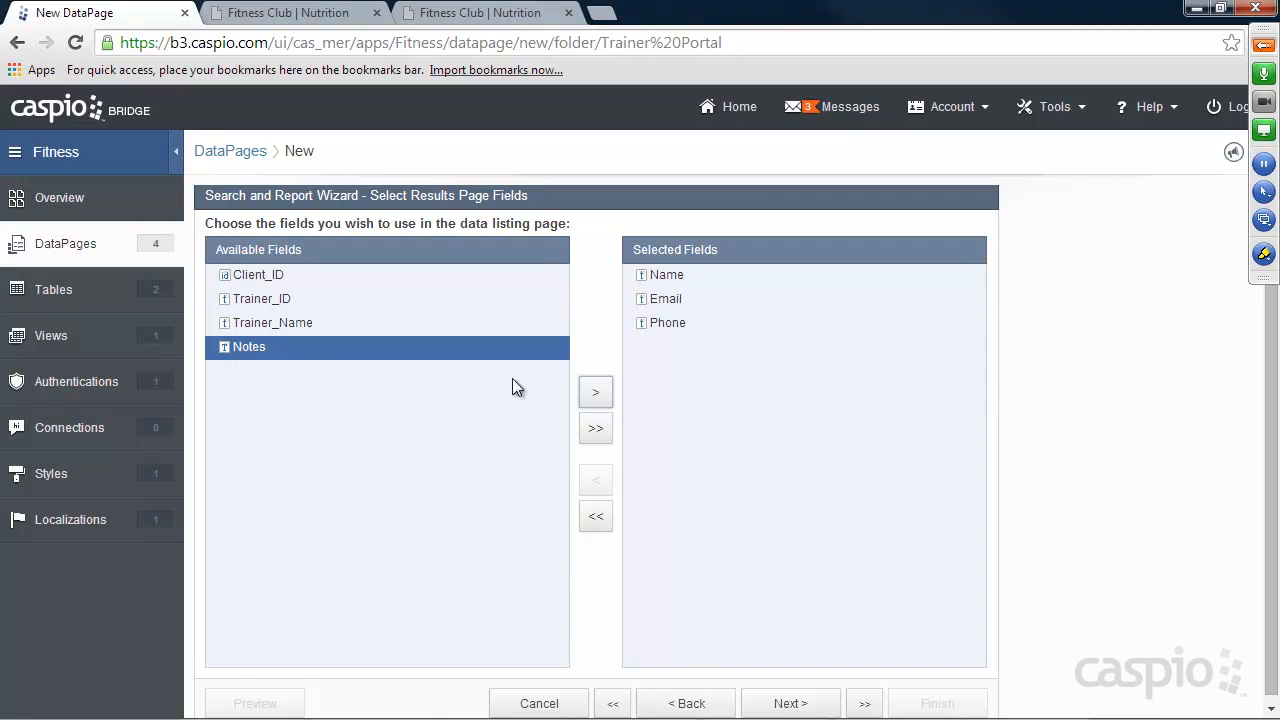
{"action": "left_click", "coordinate": [595, 395]}
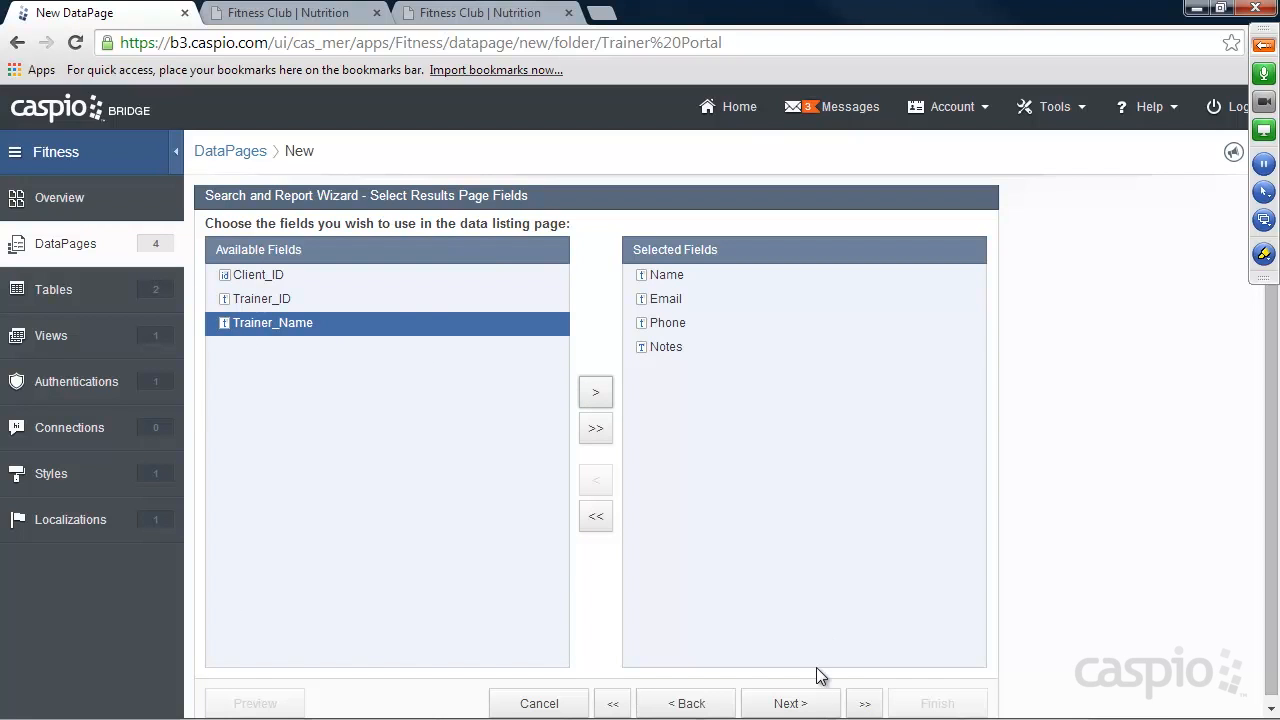
{"action": "left_click", "coordinate": [800, 705]}
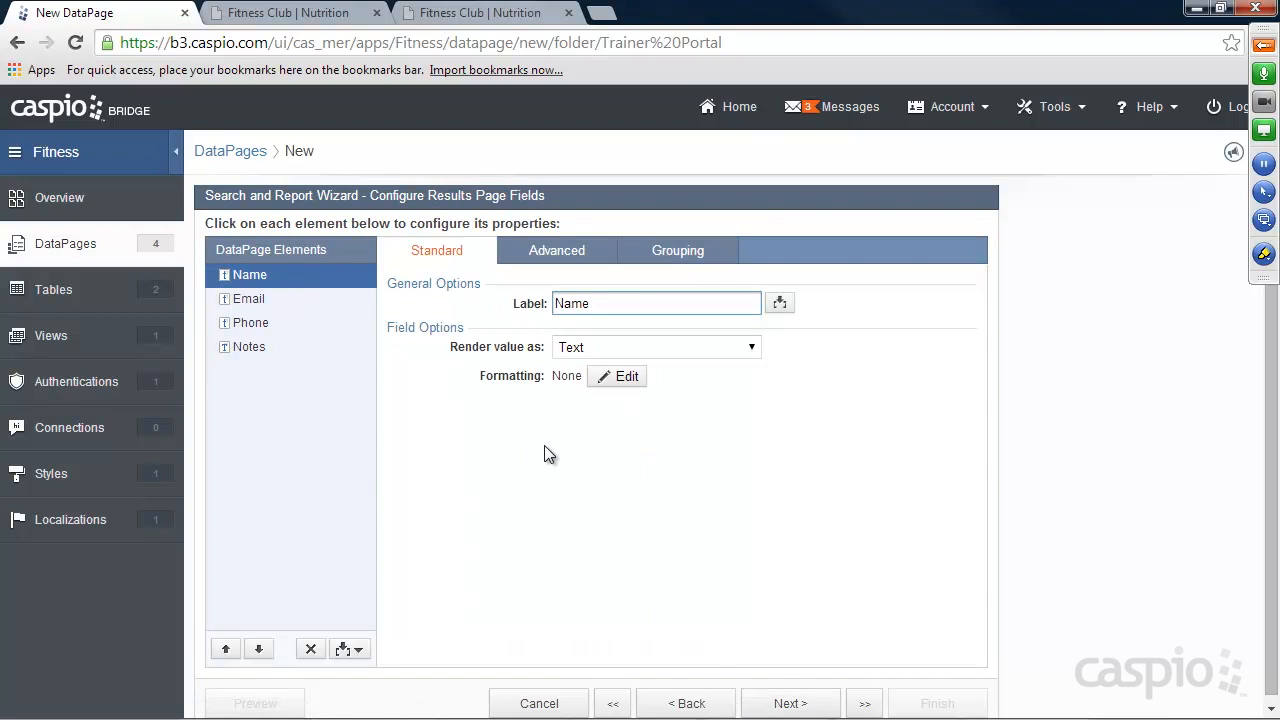
Log in to the finished Fitness Club site to examine the My Clients page's Add Session link, then return to the wizard.
{"action": "left_click", "coordinate": [294, 13]}
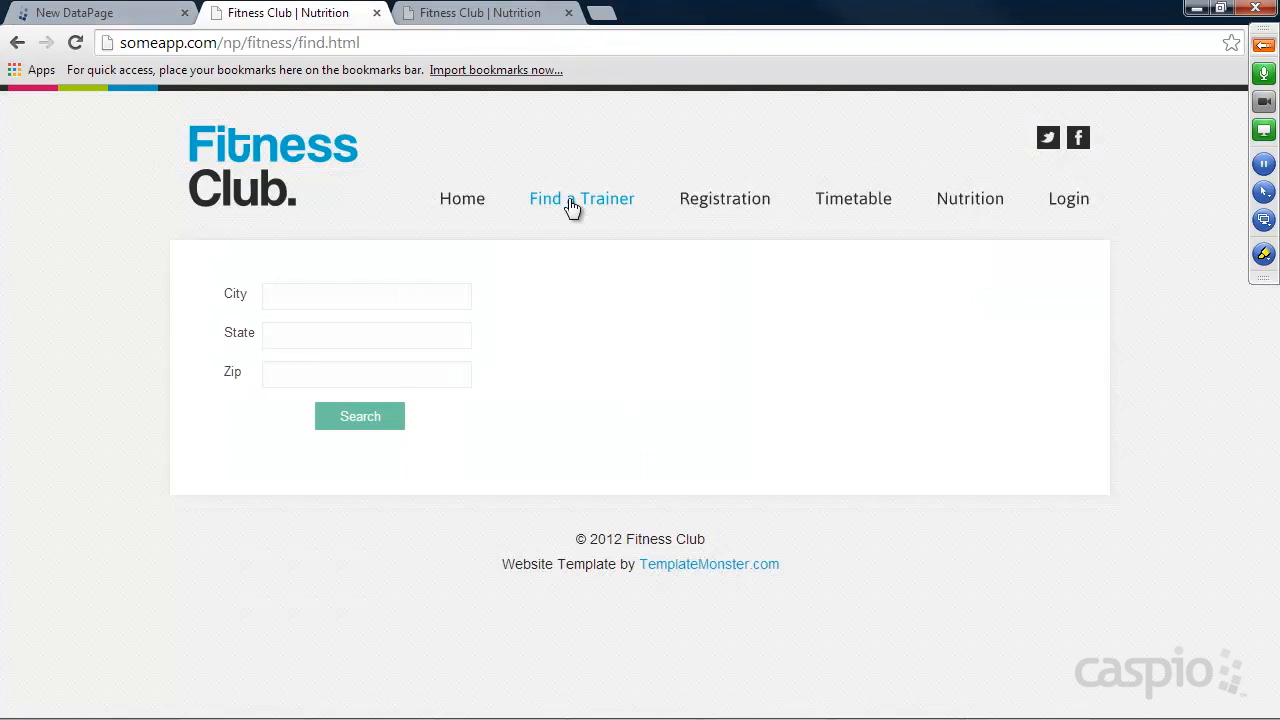
{"action": "left_click", "coordinate": [1068, 200]}
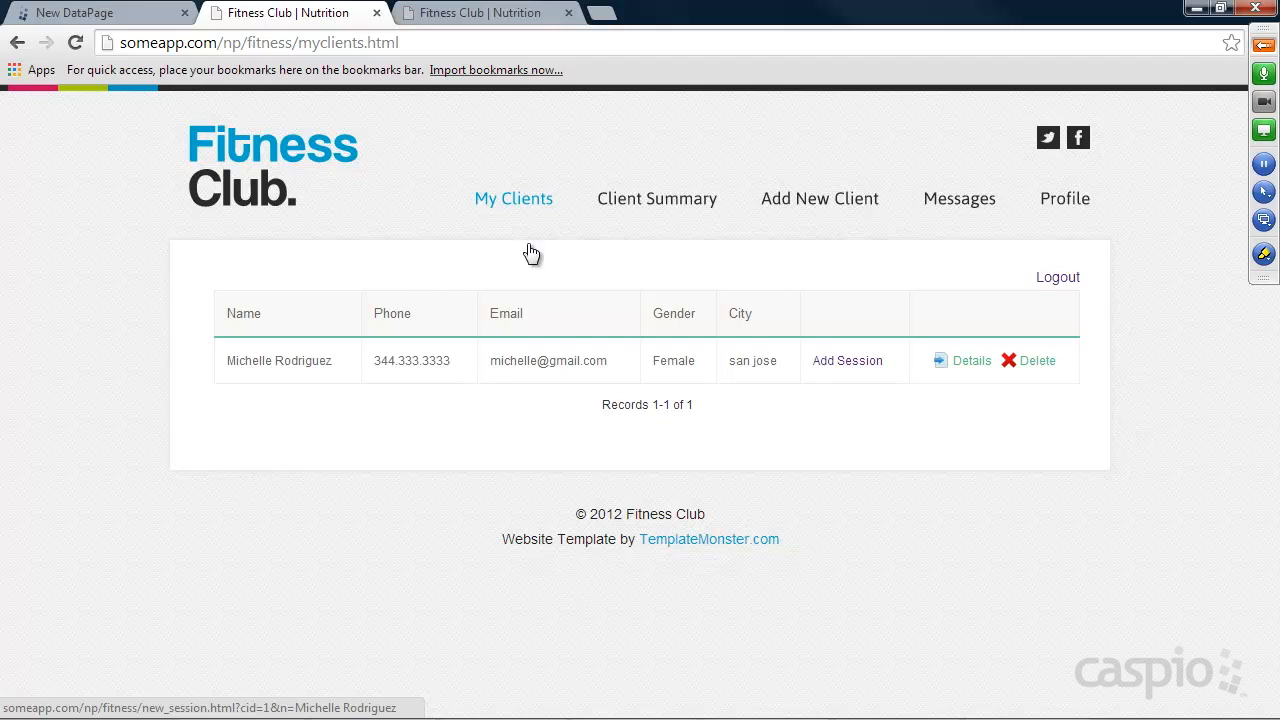
{"action": "left_click", "coordinate": [145, 15]}
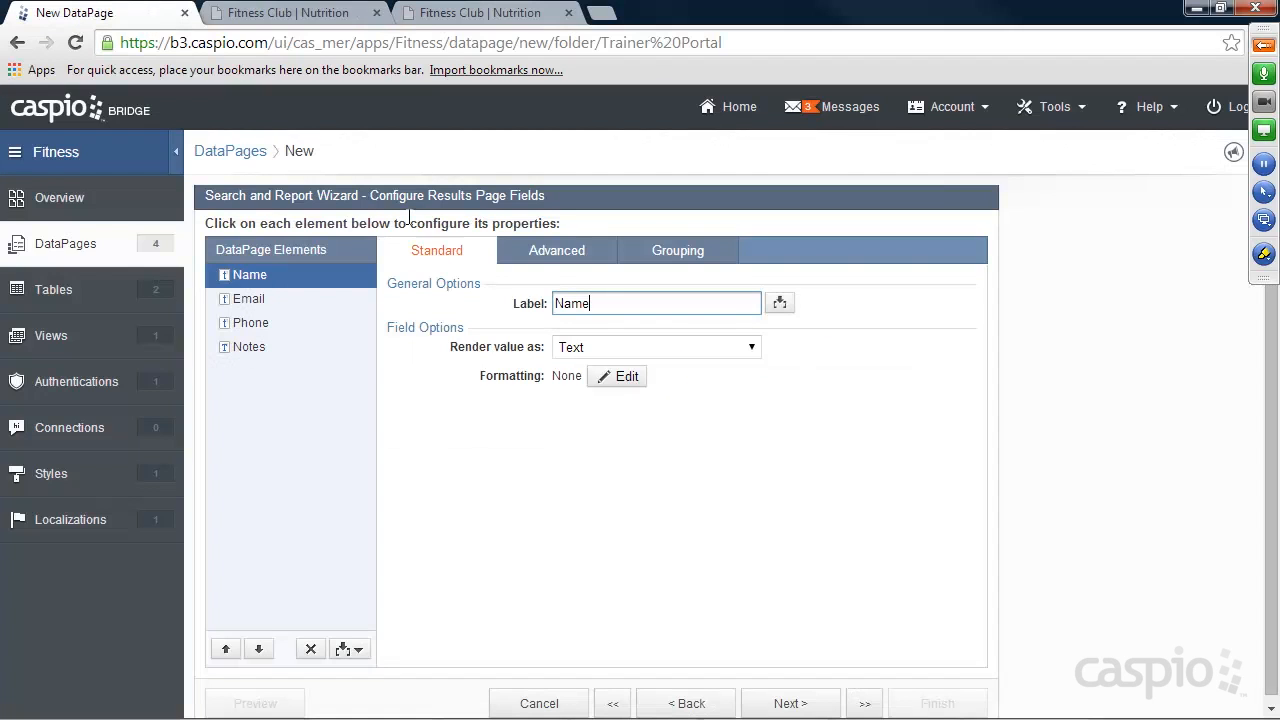
Insert an HTML block into the results page elements and place it between Phone and Notes.
{"action": "left_click", "coordinate": [345, 650]}
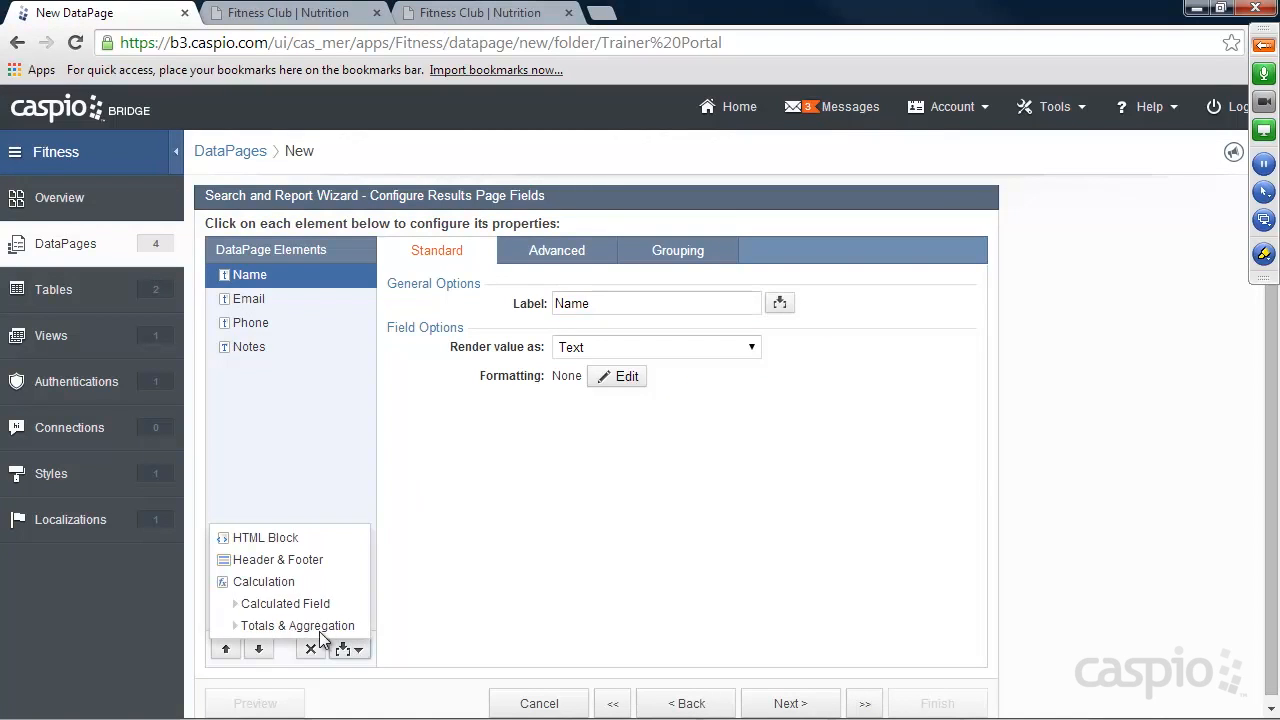
{"action": "left_click", "coordinate": [260, 537]}
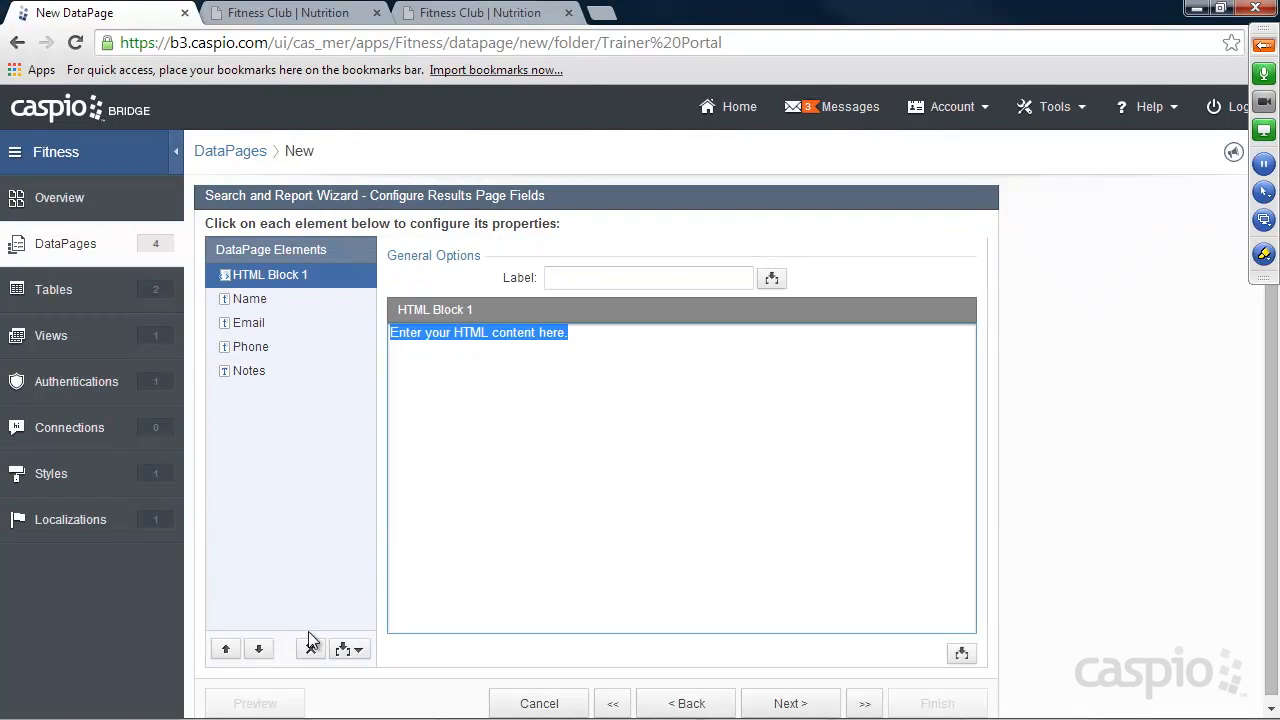
{"action": "left_click", "coordinate": [259, 649]}
{"action": "left_click", "coordinate": [259, 649]}
{"action": "left_click", "coordinate": [259, 649]}
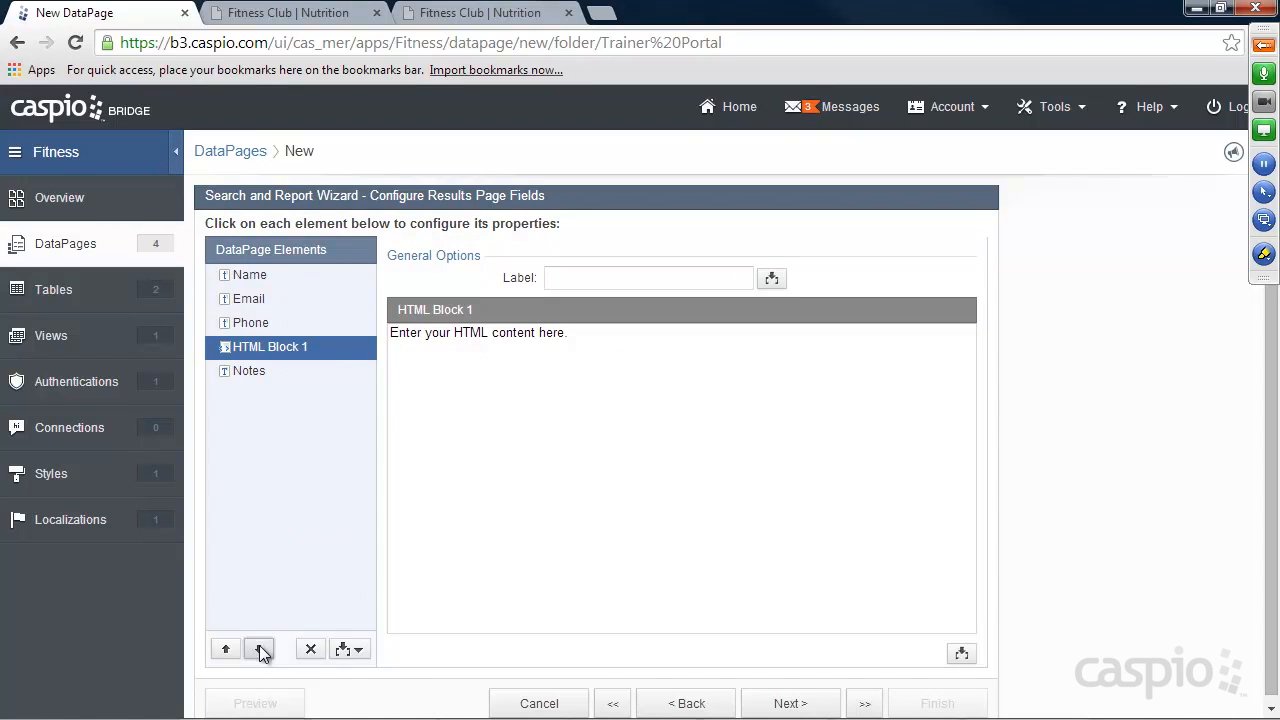
Replace the HTML block's placeholder content with an "Add Session" link that has an empty href.
{"action": "left_click_drag", "start_coordinate": [577, 334], "coordinate": [381, 332]}
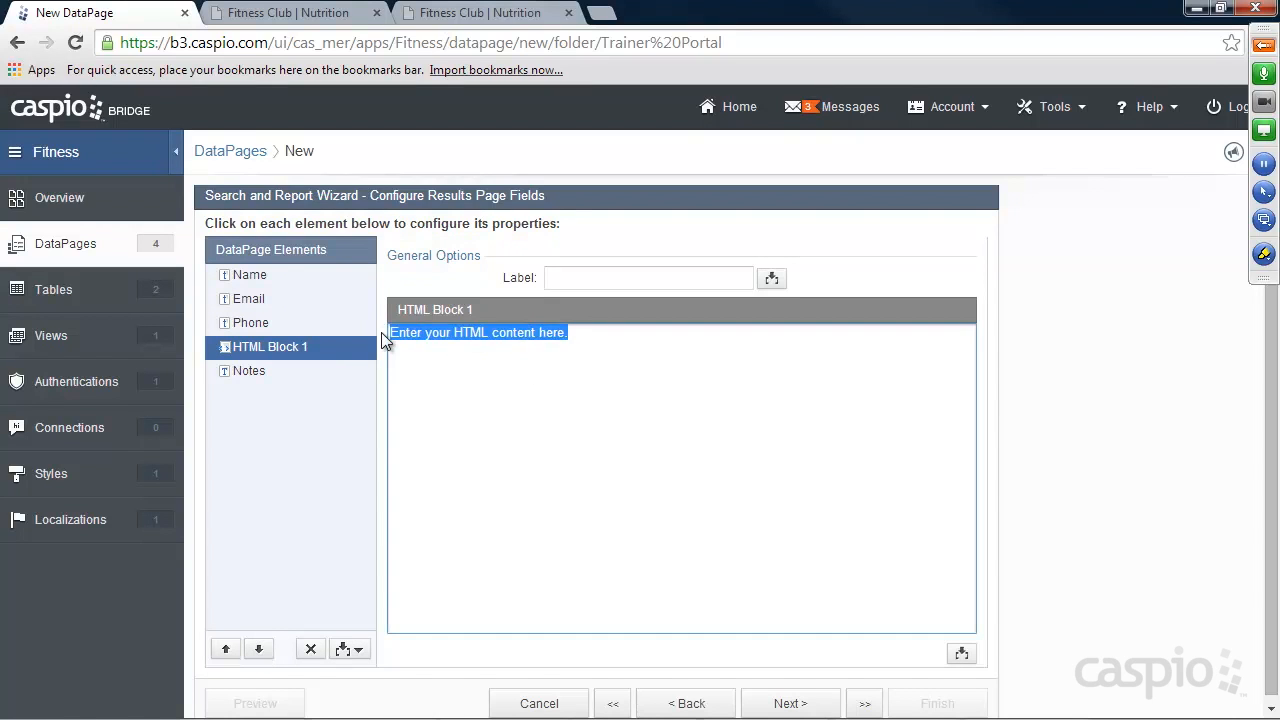
{"action": "type", "text": "<a href=\"\""}
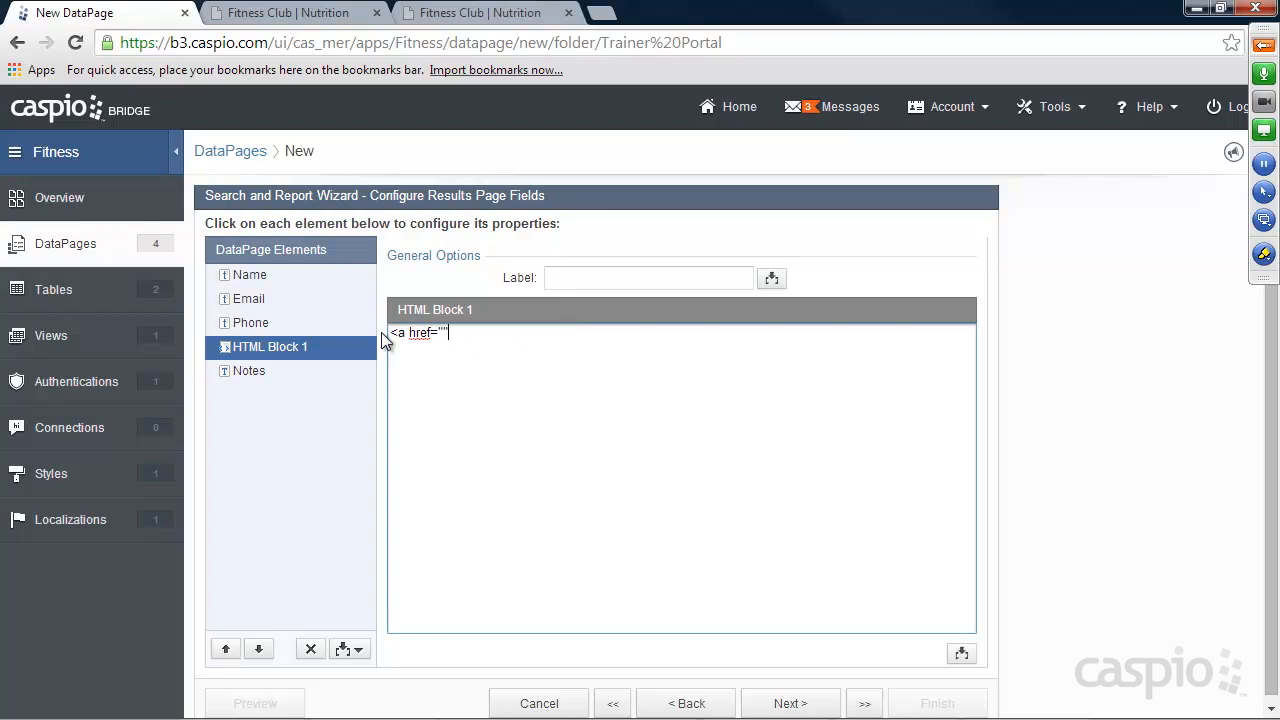
{"action": "type", "text": ">Add Session</a>"}
Switch to Notepad++ to look up the session page's file name, then return to the HTML block.
{"action": "left_click", "coordinate": [442, 333]}
{"action": "left_click", "coordinate": [904, 706]}
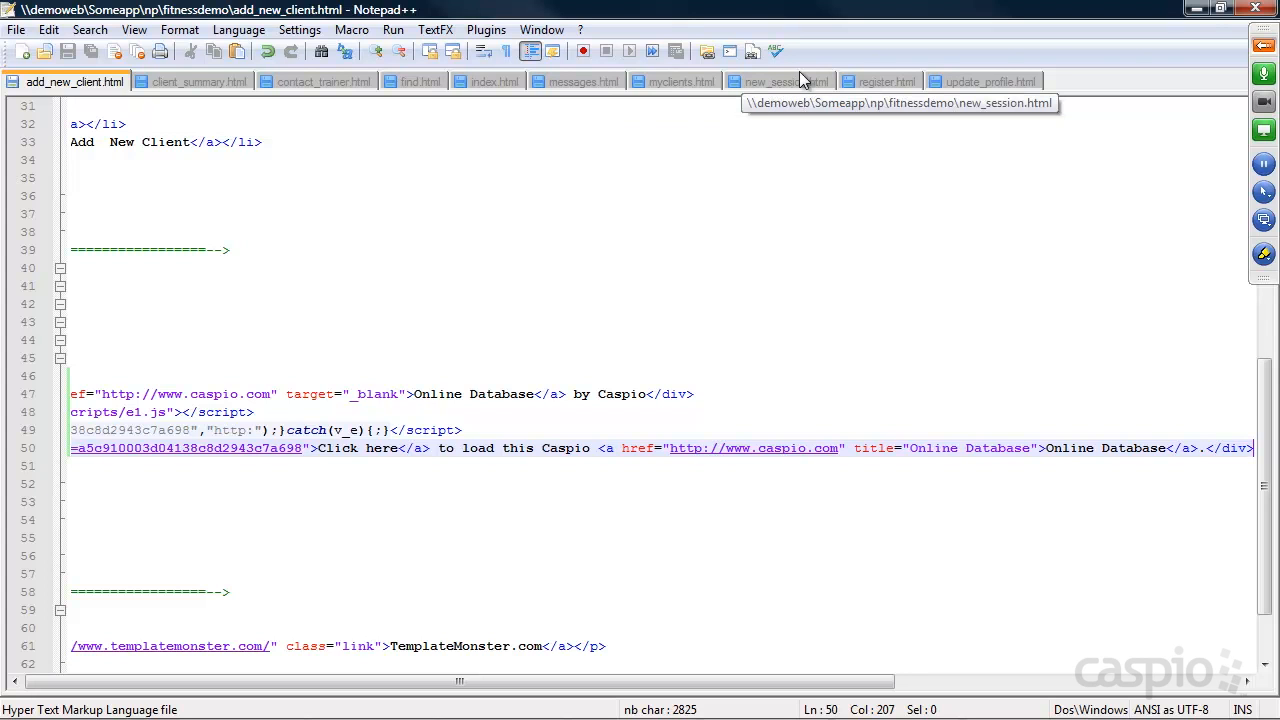
{"action": "left_click", "coordinate": [1196, 9]}
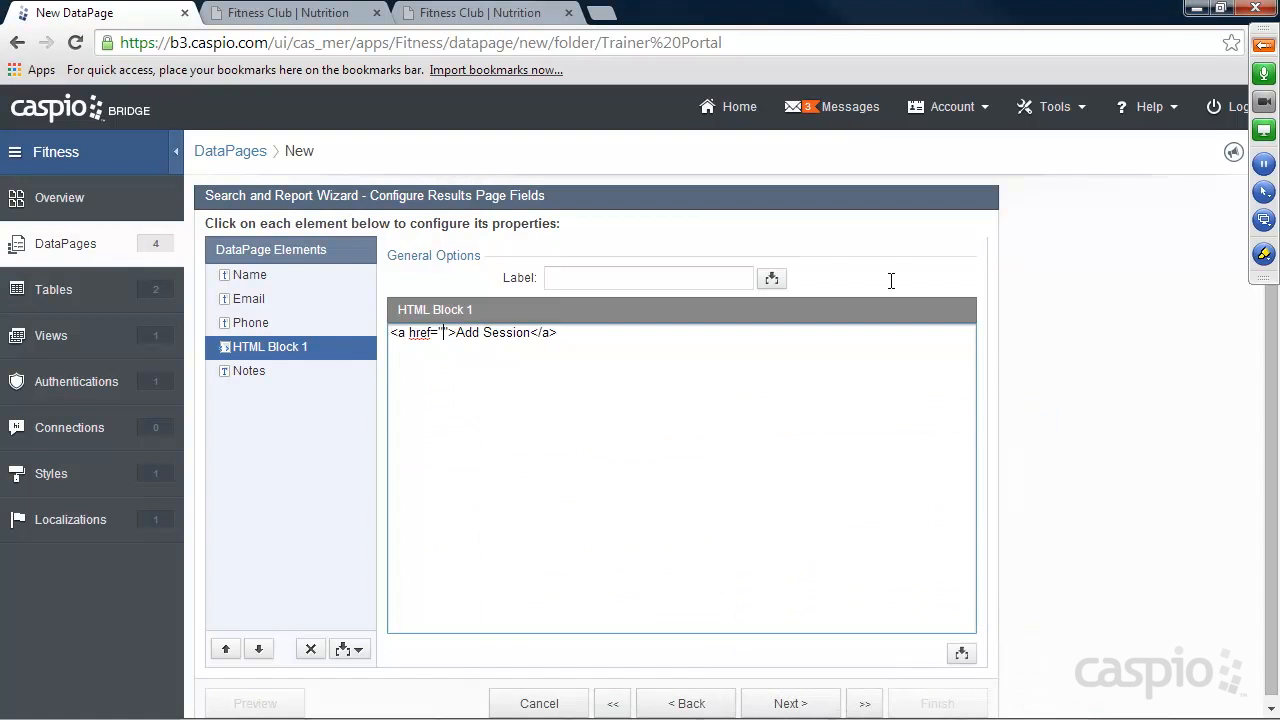
{"action": "left_click", "coordinate": [443, 333]}
{"action": "type", "text": "new_se"}
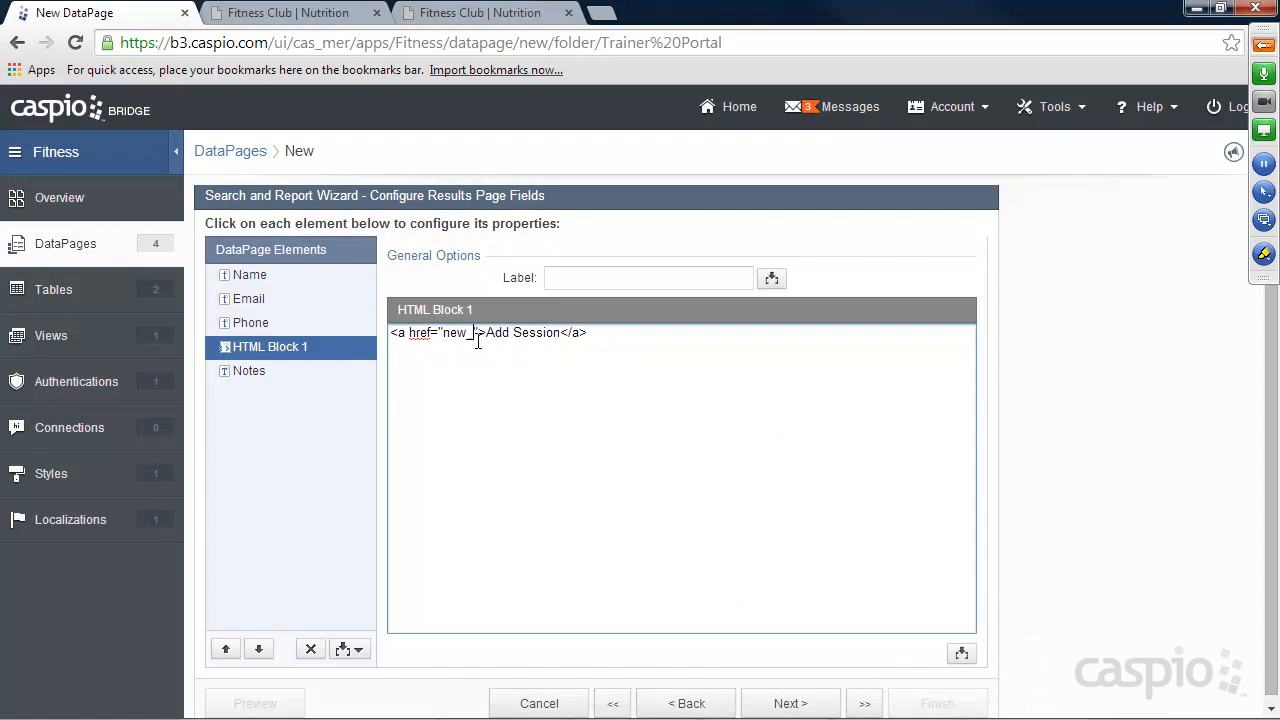
{"action": "type", "text": "ssion.html?"}
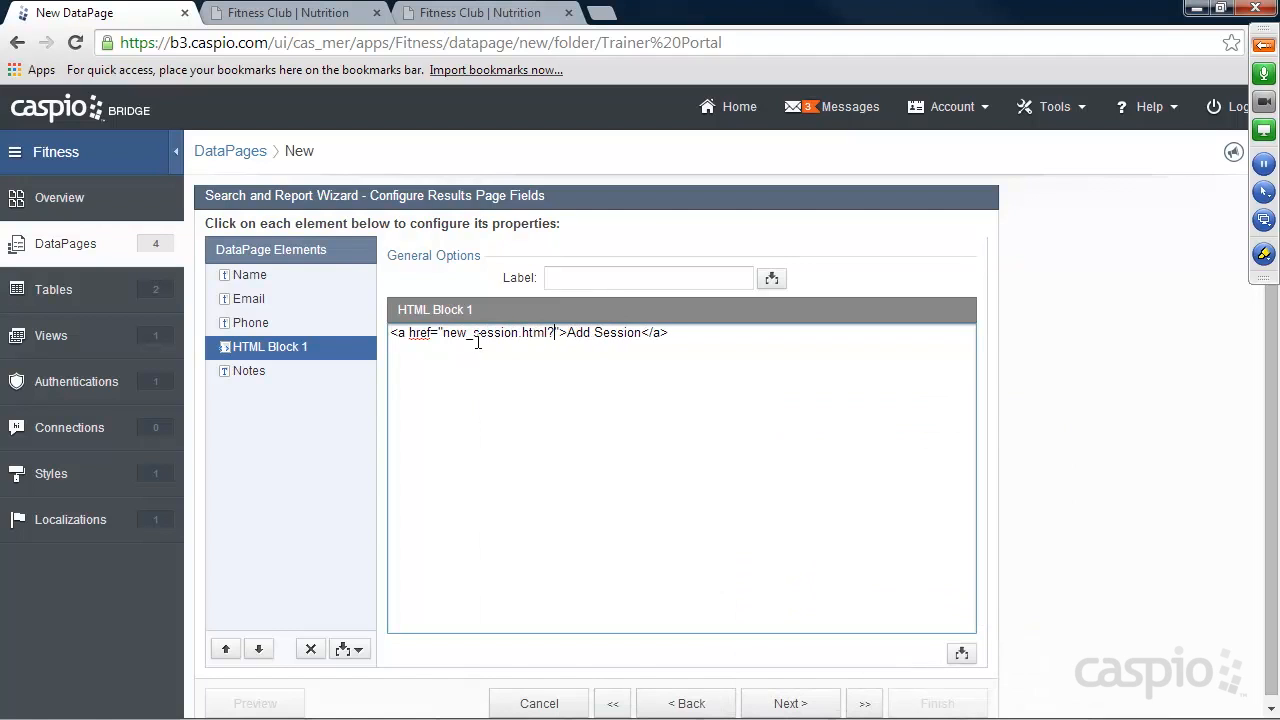
{"action": "type", "text": "cid="}
{"action": "left_click", "coordinate": [963, 655]}
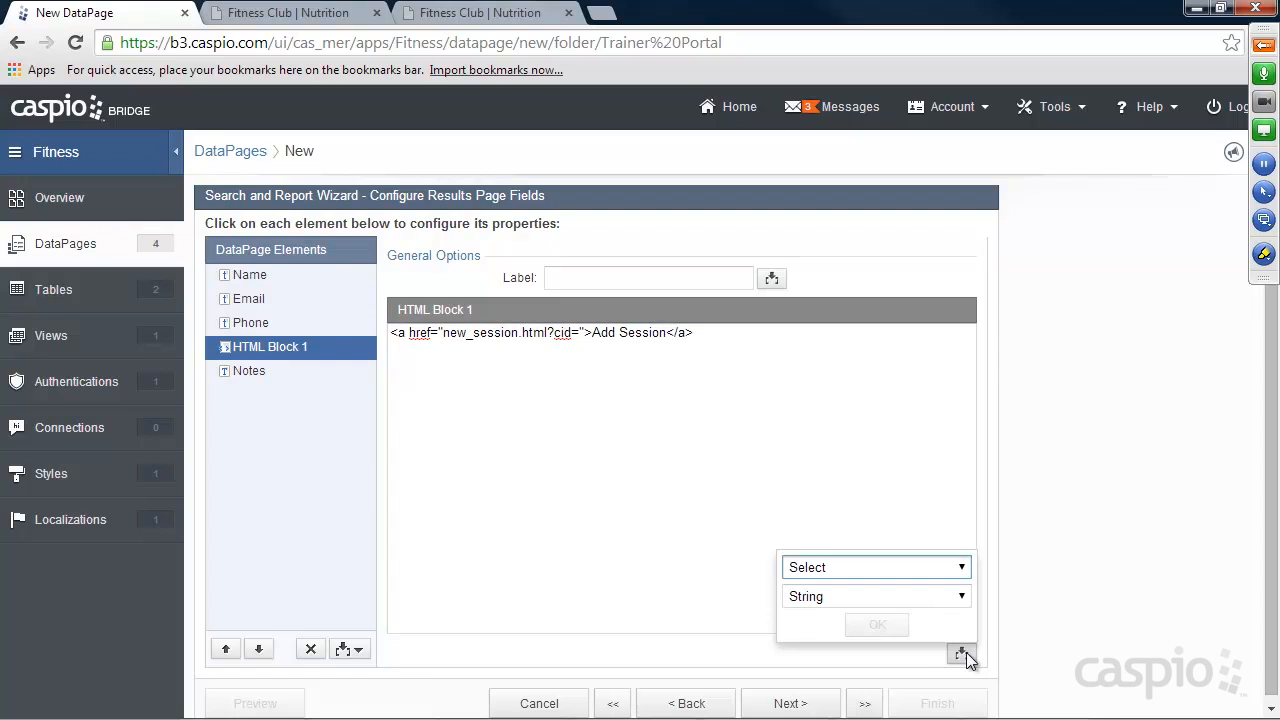
{"action": "left_click", "coordinate": [955, 567]}
{"action": "left_click", "coordinate": [830, 275]}
{"action": "left_click", "coordinate": [834, 597]}
{"action": "left_click", "coordinate": [834, 614]}
{"action": "left_click", "coordinate": [876, 625]}
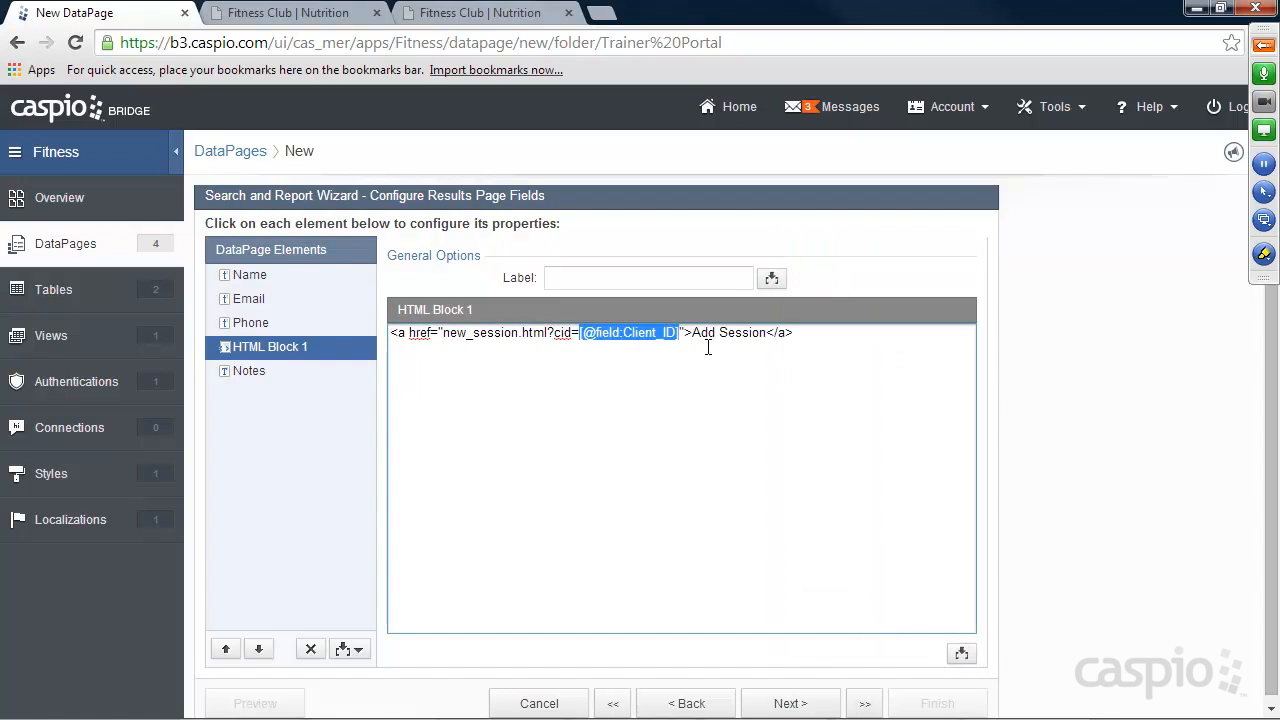
{"action": "left_click", "coordinate": [734, 334]}
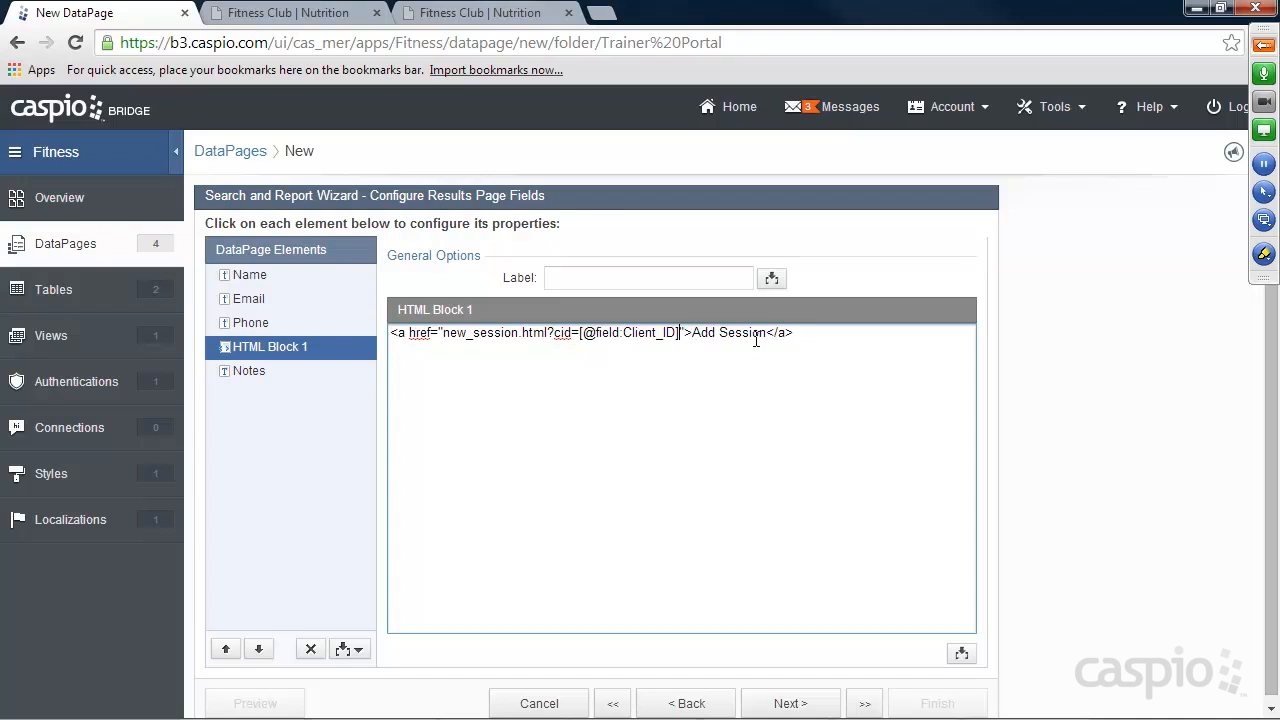
{"action": "type", "text": "&"}
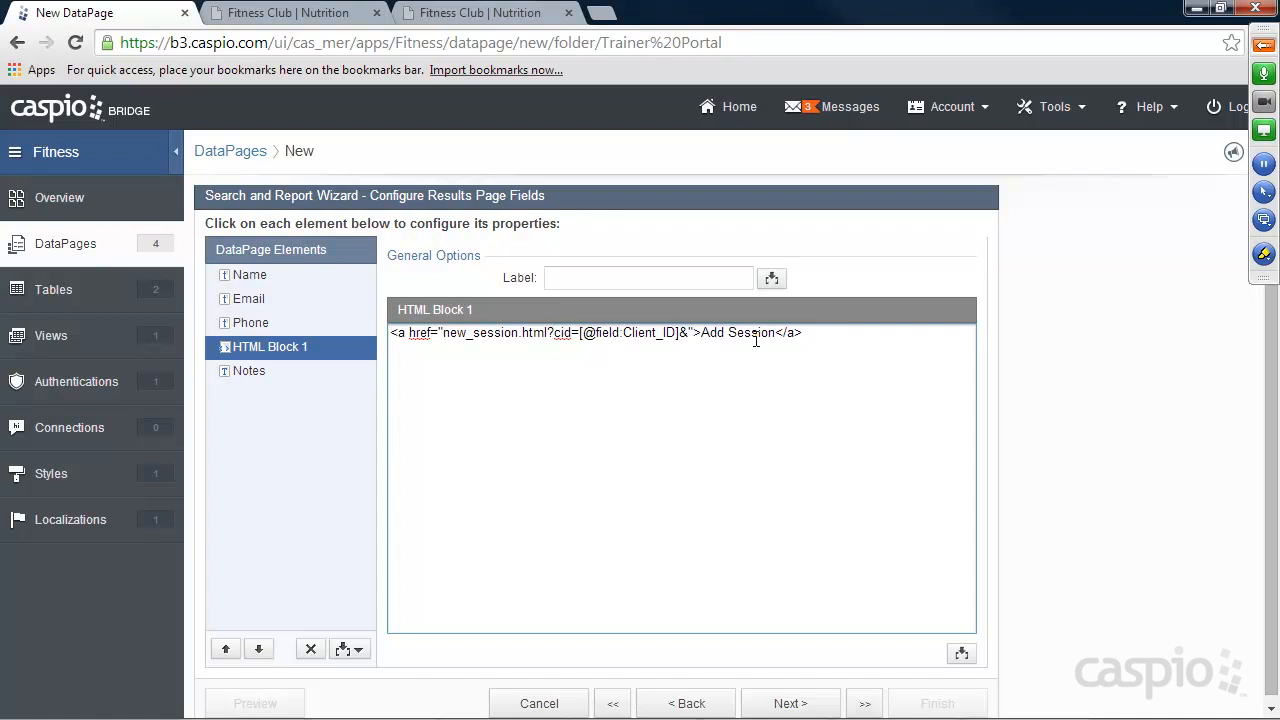
{"action": "type", "text": "="}
{"action": "left_click", "coordinate": [961, 653]}
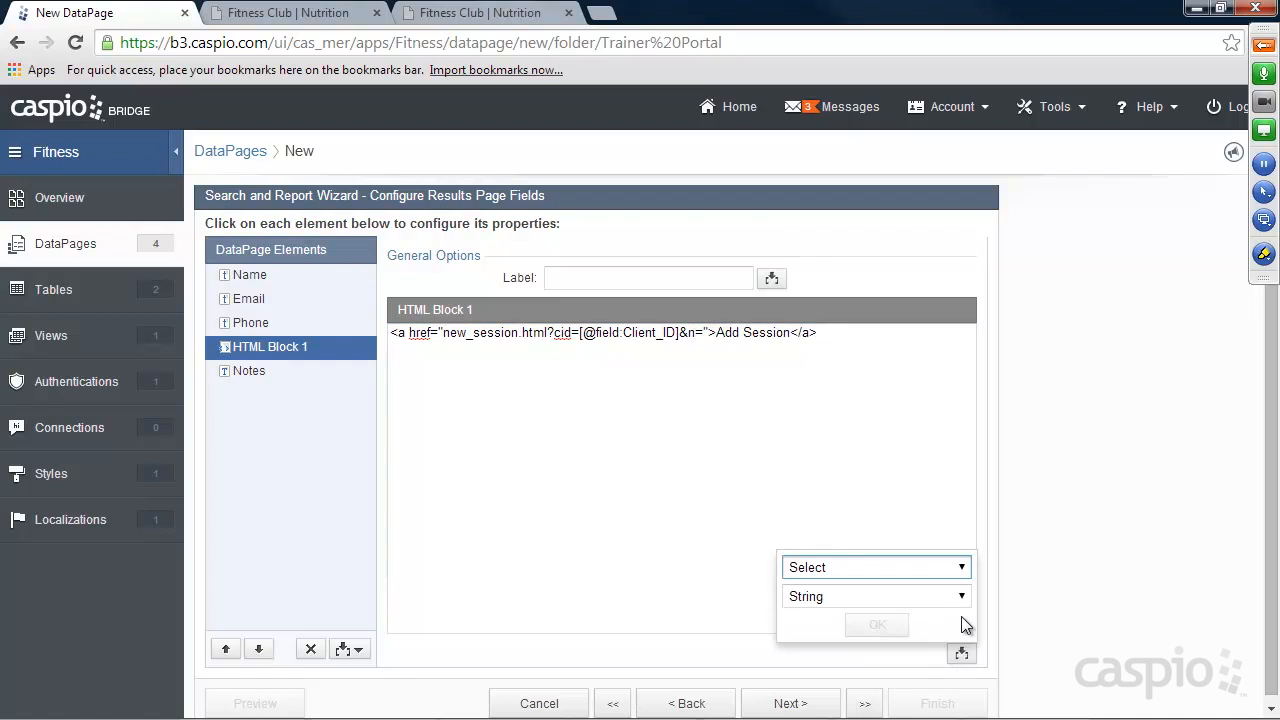
{"action": "left_click", "coordinate": [961, 567]}
{"action": "left_click", "coordinate": [849, 290]}
{"action": "left_click", "coordinate": [889, 622]}
{"action": "scroll", "coordinate": [1033, 554], "scroll_direction": "down", "scroll_amount": 1}
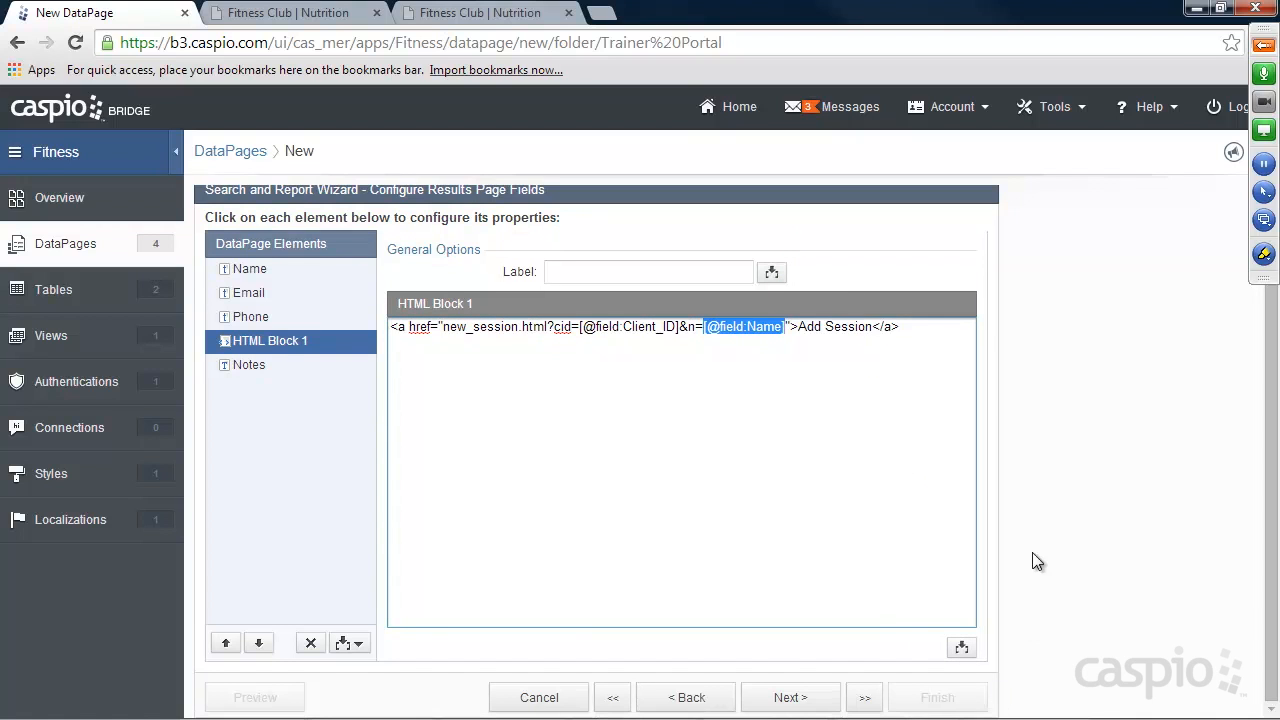
{"action": "left_click", "coordinate": [800, 703]}
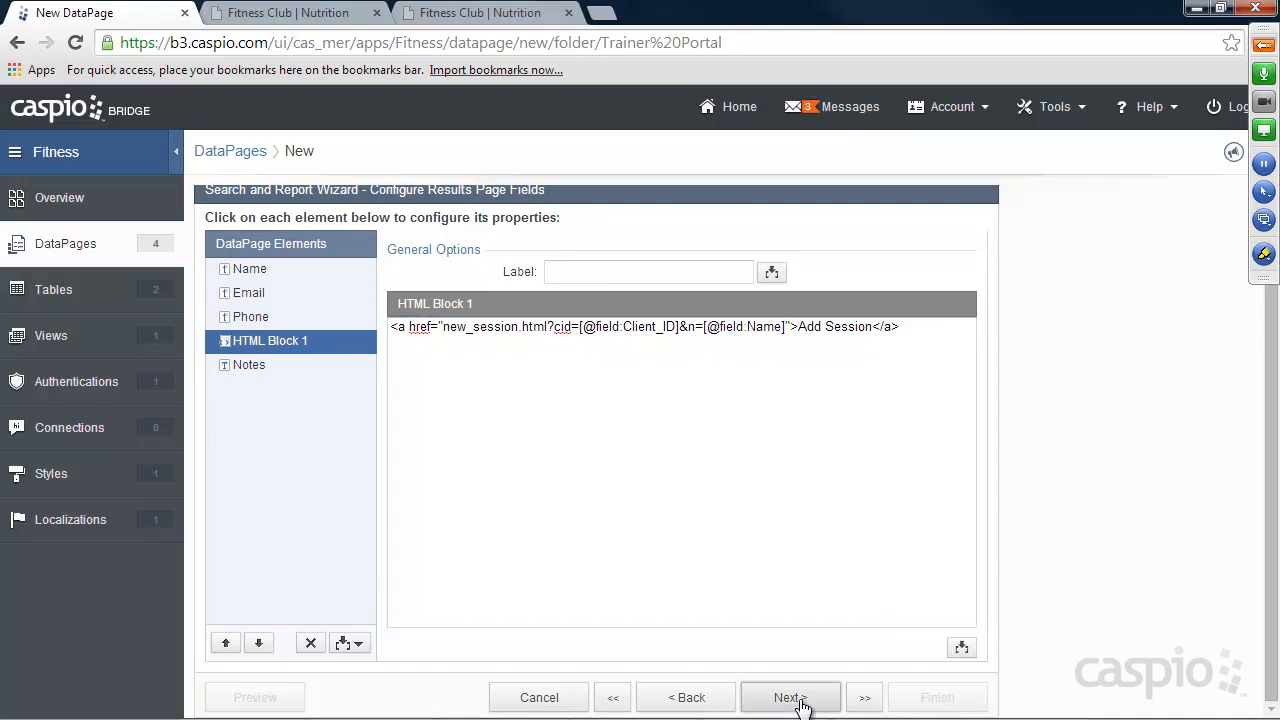
Allow records to be deleted from the search results and keep the details page enabled with the default action link.
{"action": "left_click", "coordinate": [422, 395]}
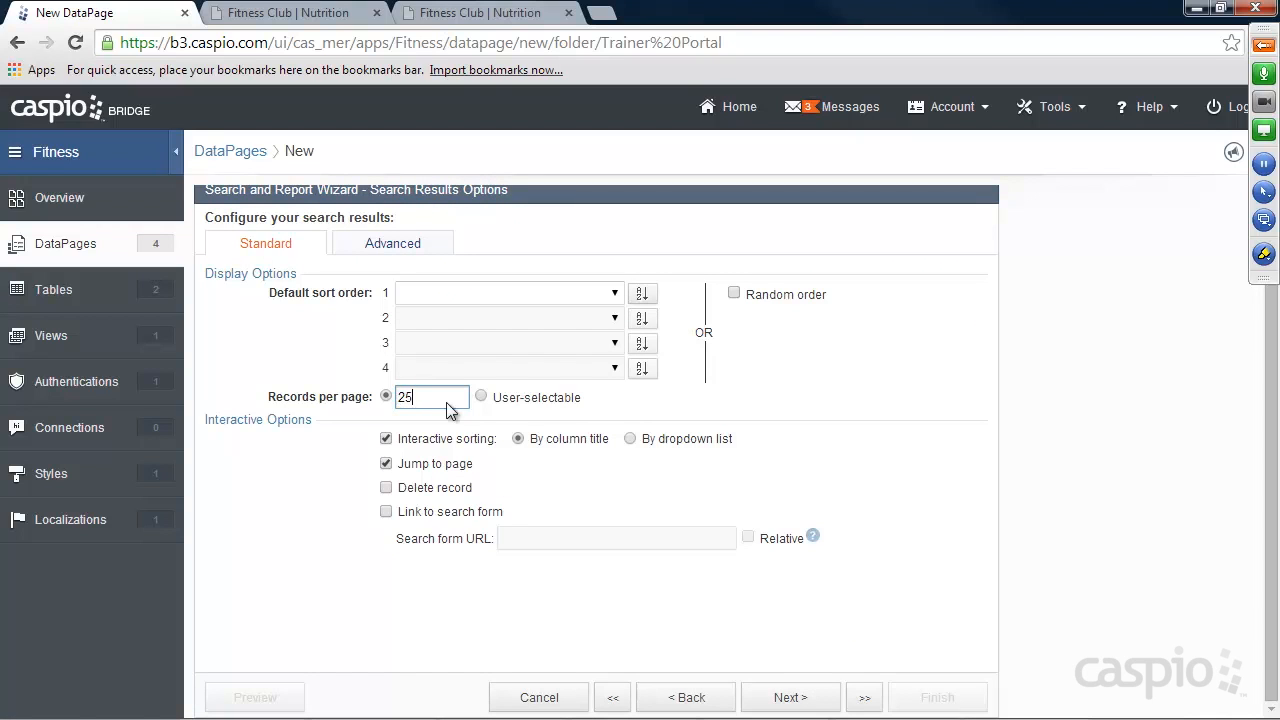
{"action": "left_click", "coordinate": [386, 487]}
{"action": "left_click", "coordinate": [790, 698]}
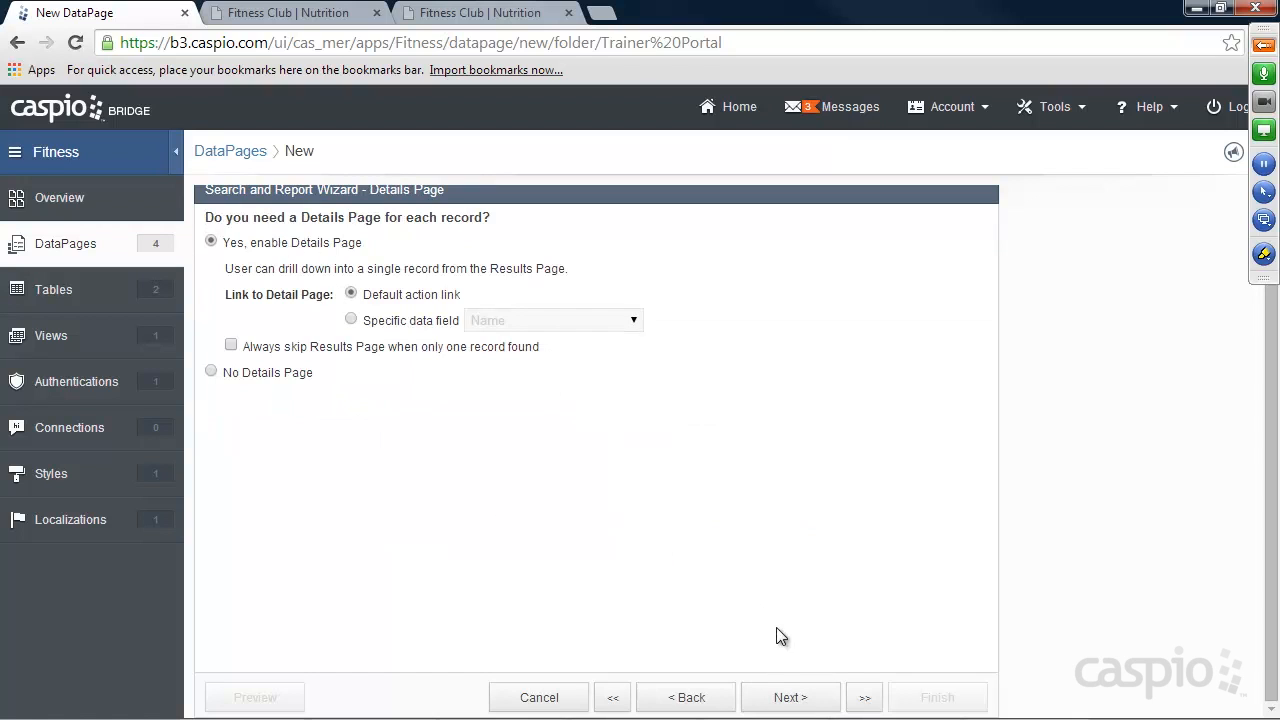
{"action": "left_click", "coordinate": [790, 698]}
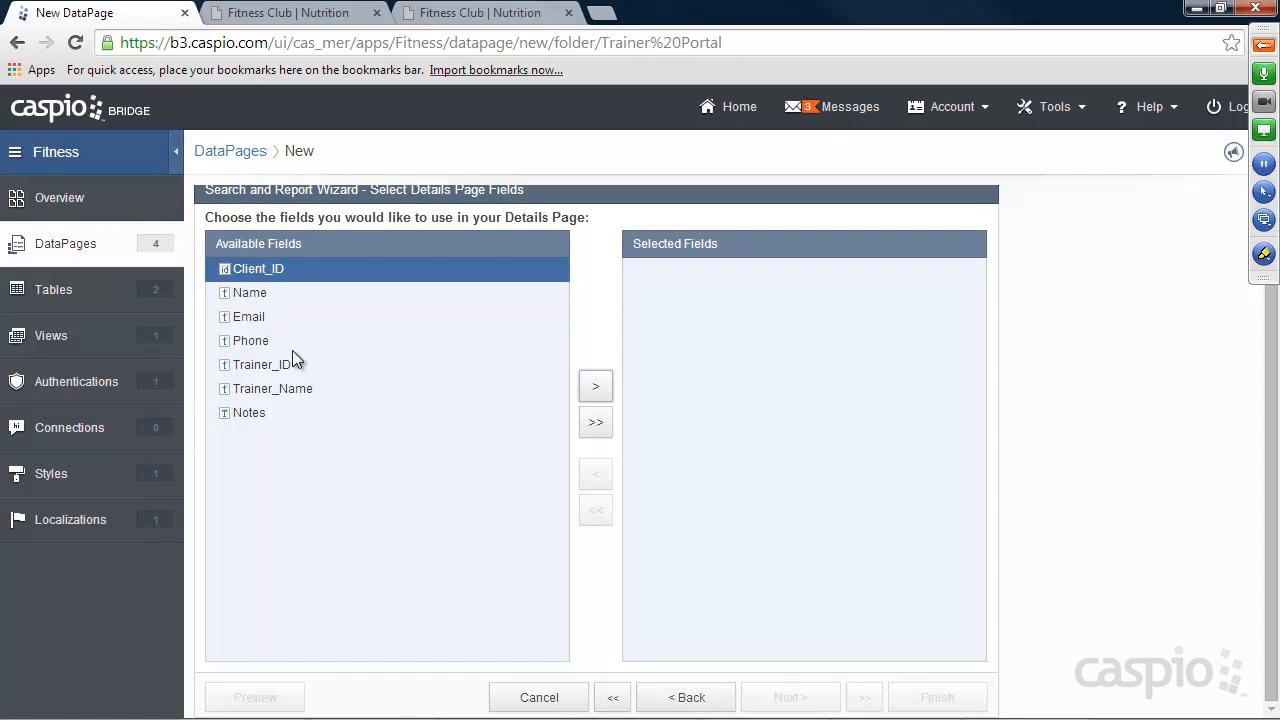
Choose Name, Email, Phone and Notes as the details page fields, leaving out Client_ID, and proceed to their configuration.
{"action": "left_click", "coordinate": [304, 294]}
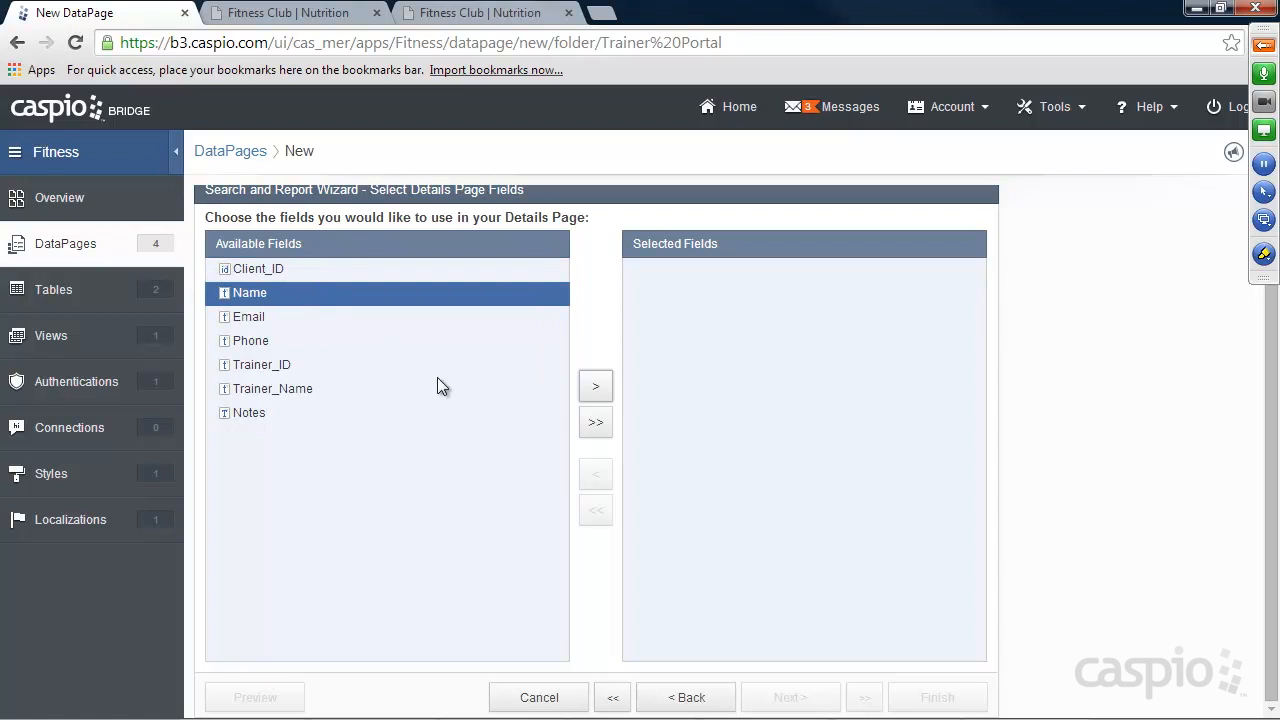
{"action": "left_click", "coordinate": [345, 269]}
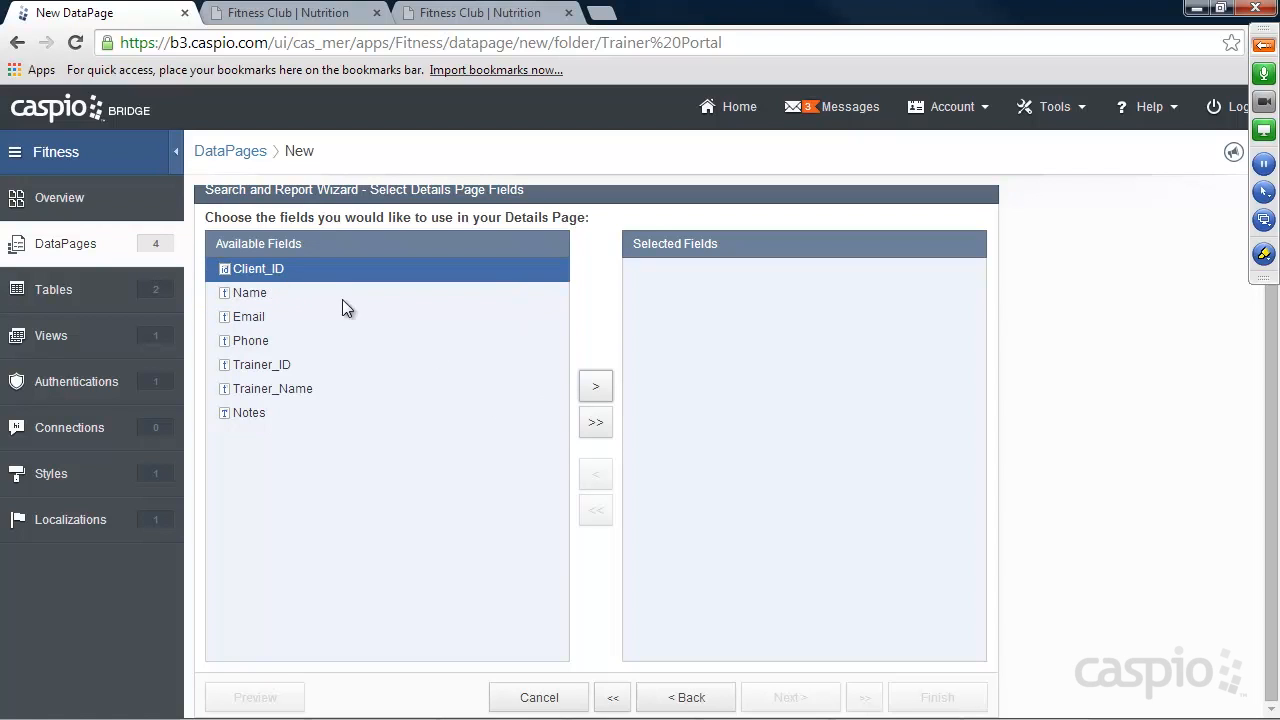
{"action": "left_click", "coordinate": [597, 388]}
{"action": "left_click", "coordinate": [597, 388]}
{"action": "left_click", "coordinate": [597, 388]}
{"action": "left_click", "coordinate": [597, 388]}
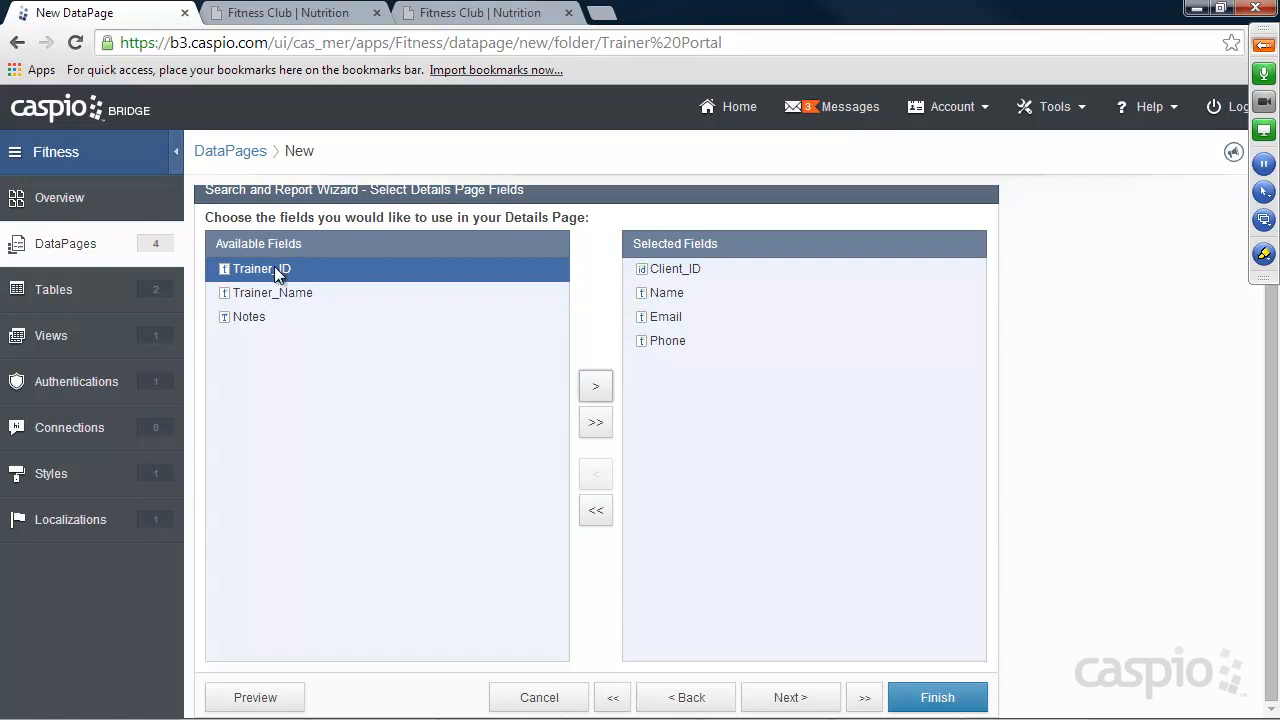
{"action": "left_click", "coordinate": [272, 317]}
{"action": "left_click", "coordinate": [588, 384]}
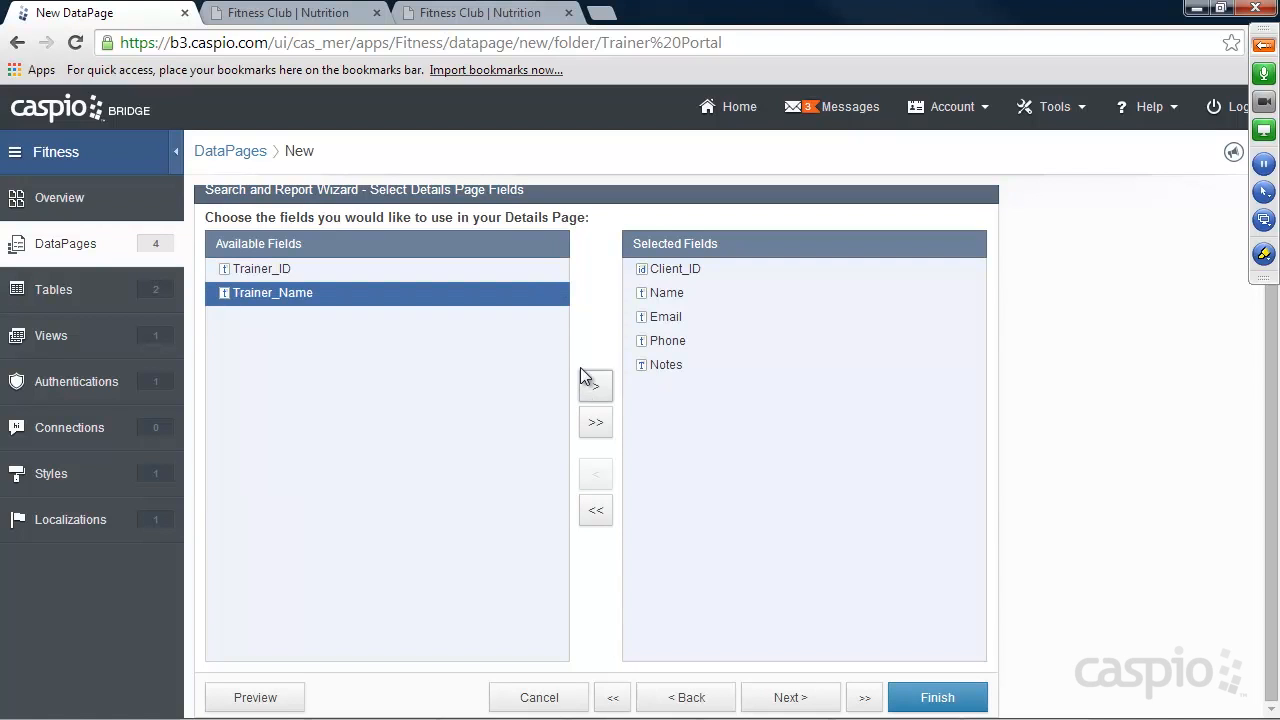
{"action": "left_click", "coordinate": [677, 271]}
{"action": "left_click", "coordinate": [596, 474]}
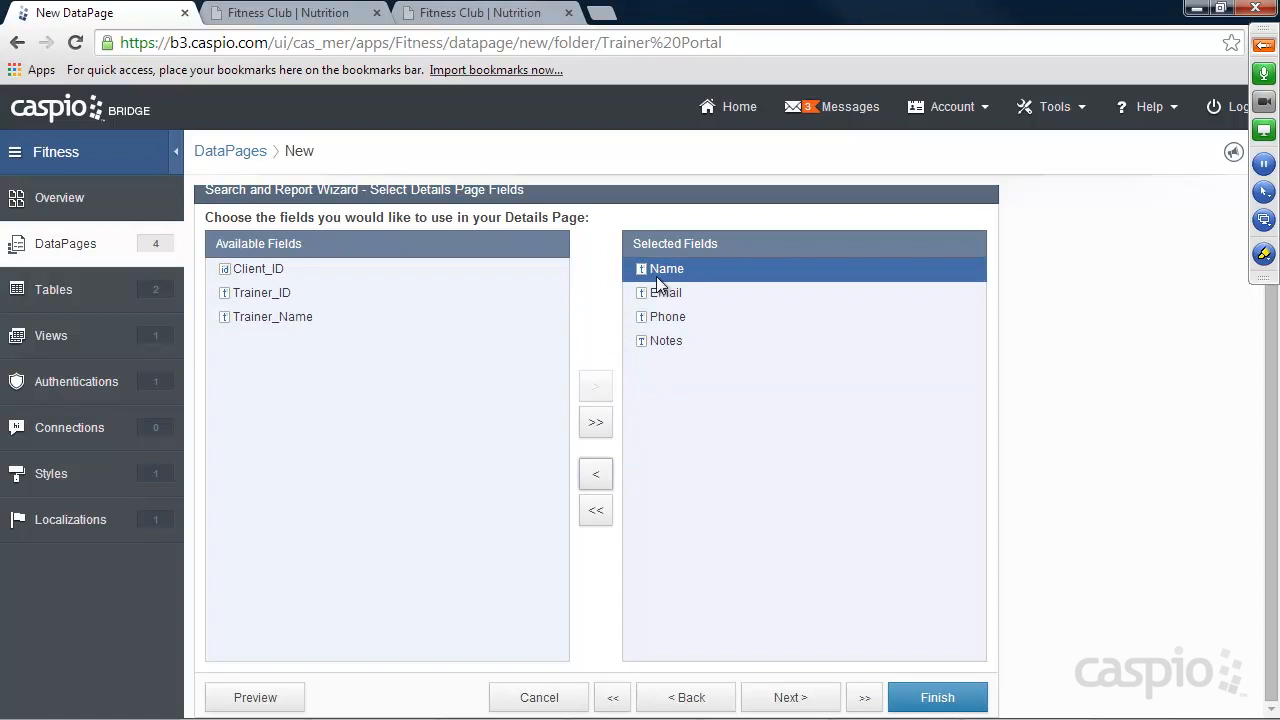
{"action": "left_click", "coordinate": [790, 697]}
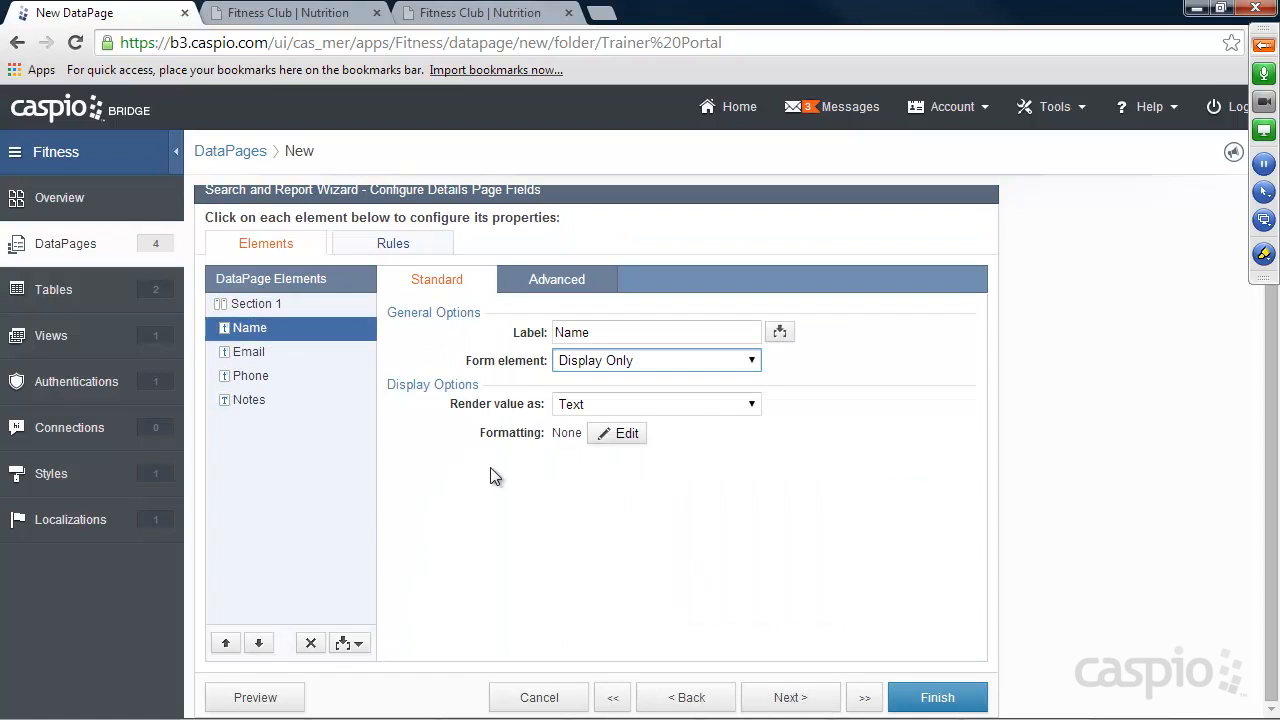
Make the Name, Email and Phone details fields Text Fields and Notes a Text Area, and finish the DataPage.
{"action": "left_click", "coordinate": [608, 362]}
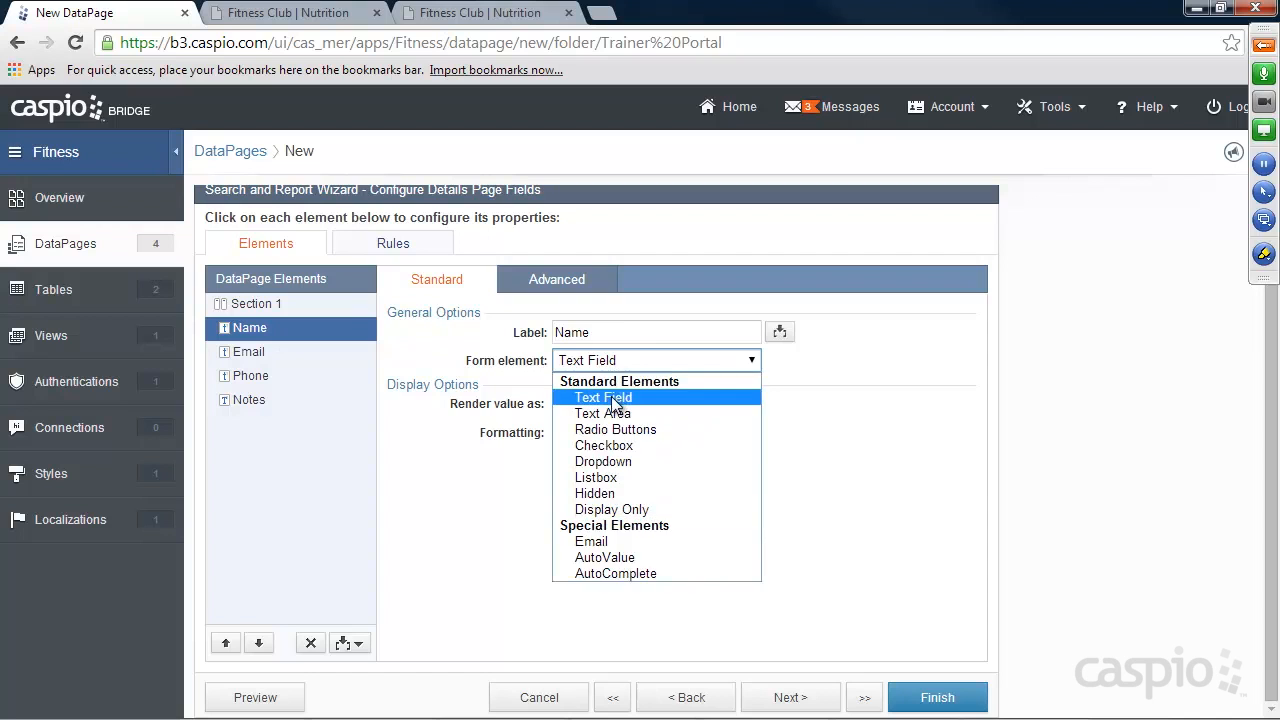
{"action": "left_click", "coordinate": [611, 396]}
{"action": "left_click", "coordinate": [257, 354]}
{"action": "left_click", "coordinate": [608, 361]}
{"action": "left_click", "coordinate": [611, 395]}
{"action": "left_click", "coordinate": [250, 376]}
{"action": "left_click", "coordinate": [608, 361]}
{"action": "left_click", "coordinate": [607, 394]}
{"action": "left_click", "coordinate": [284, 399]}
{"action": "left_click", "coordinate": [608, 361]}
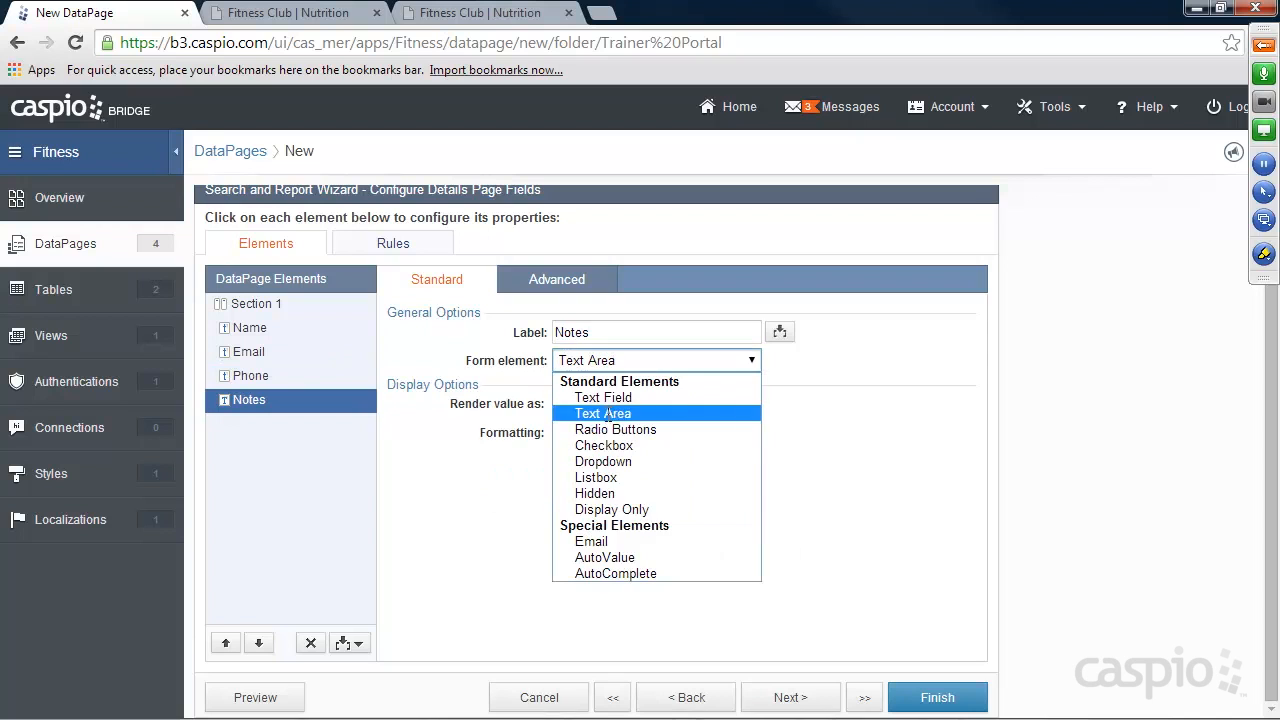
{"action": "left_click", "coordinate": [603, 411]}
{"action": "left_click", "coordinate": [923, 703]}
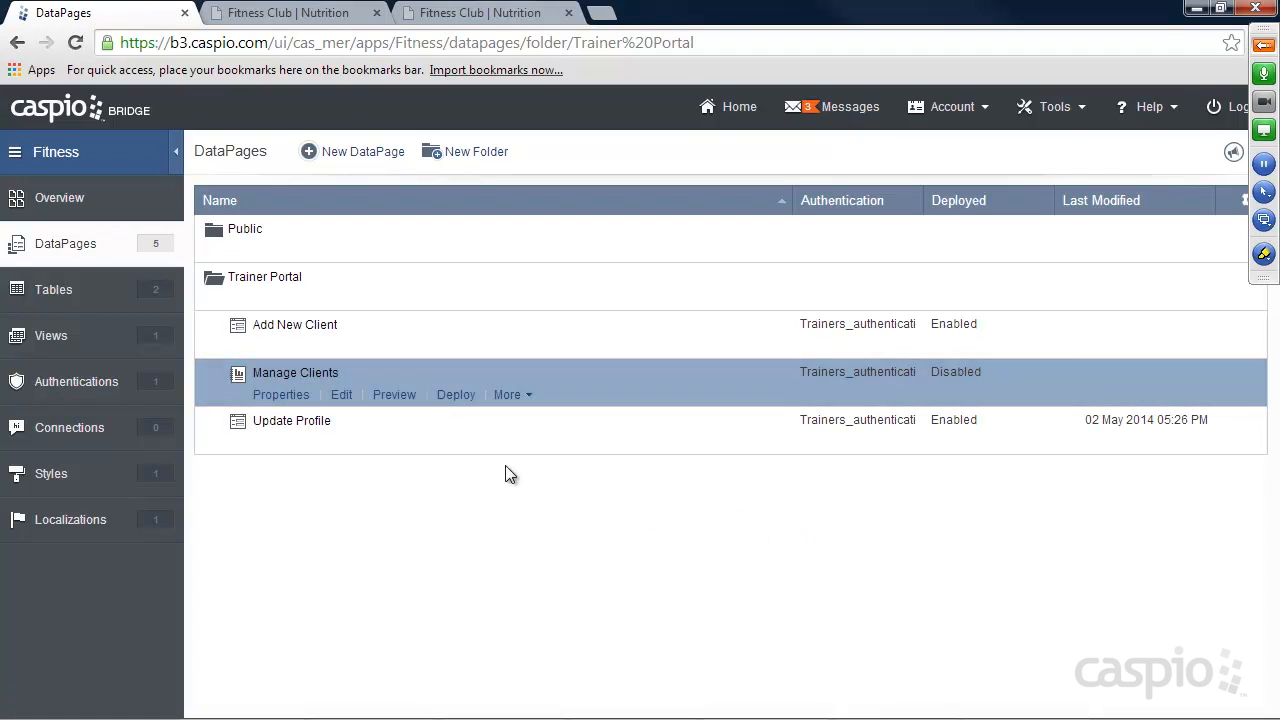
Enable deployment of the Manage Clients DataPage and copy its embed code.
{"action": "left_click", "coordinate": [457, 395]}
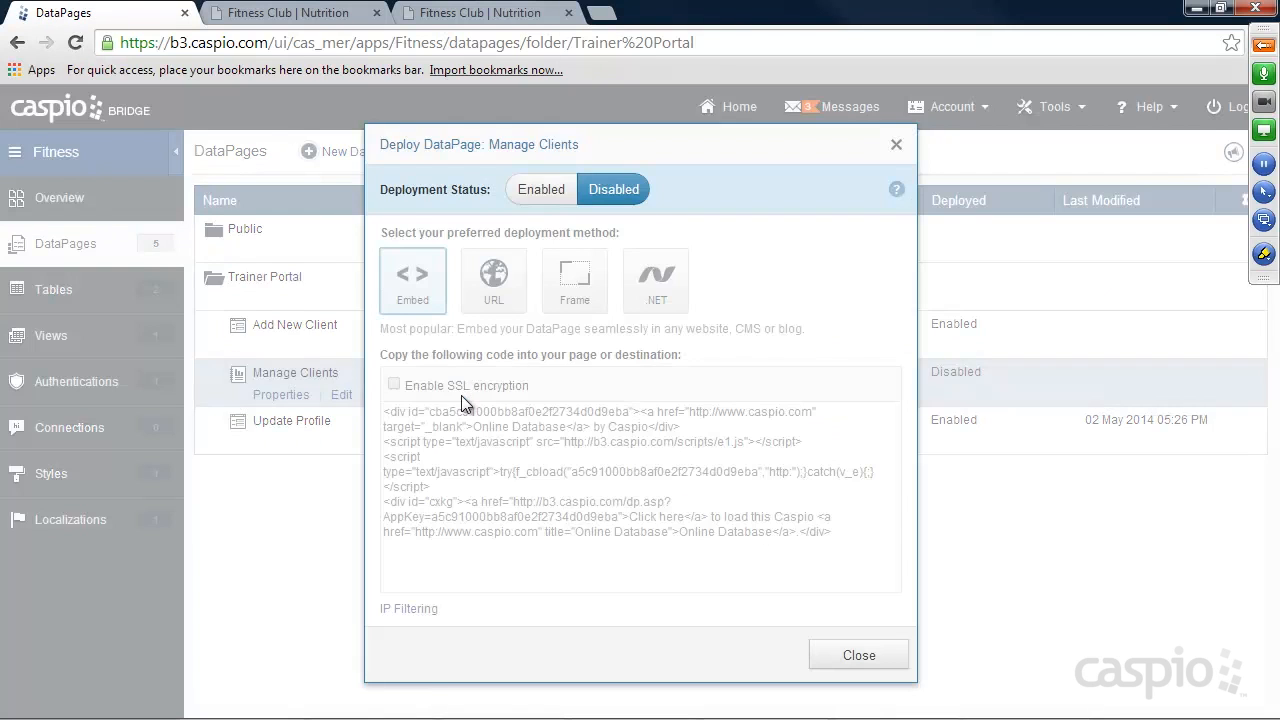
{"action": "left_click", "coordinate": [552, 190]}
{"action": "right_click", "coordinate": [571, 455]}
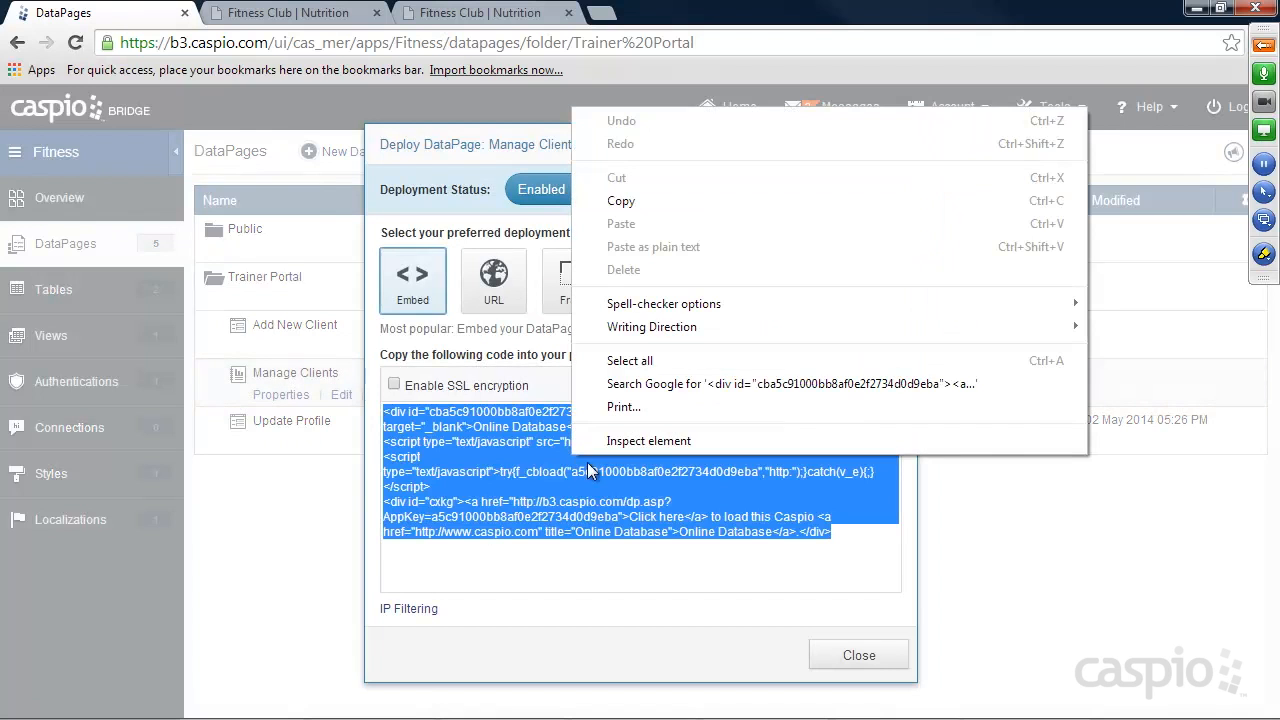
{"action": "left_click", "coordinate": [629, 205]}
{"action": "left_click", "coordinate": [859, 655]}
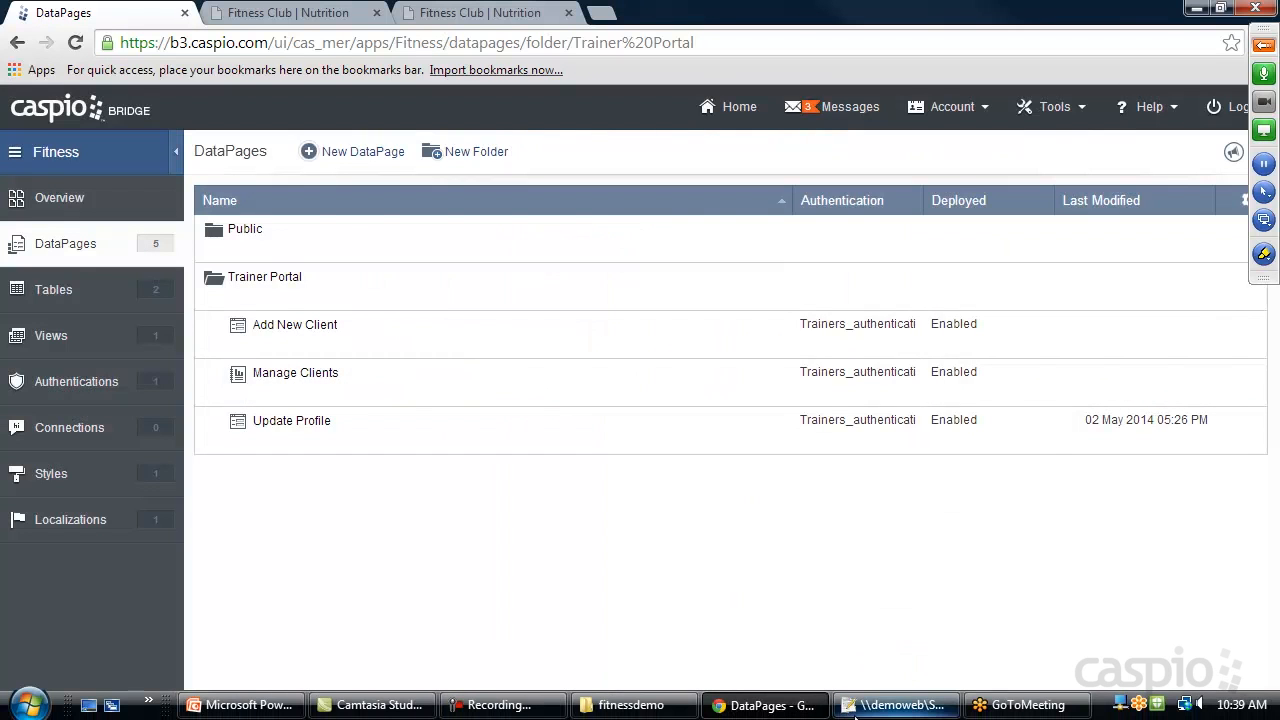
Switch to Notepad++, replace the Placeholder text in myclients.html with the copied embed code, and return to the browser.
{"action": "left_click", "coordinate": [893, 716]}
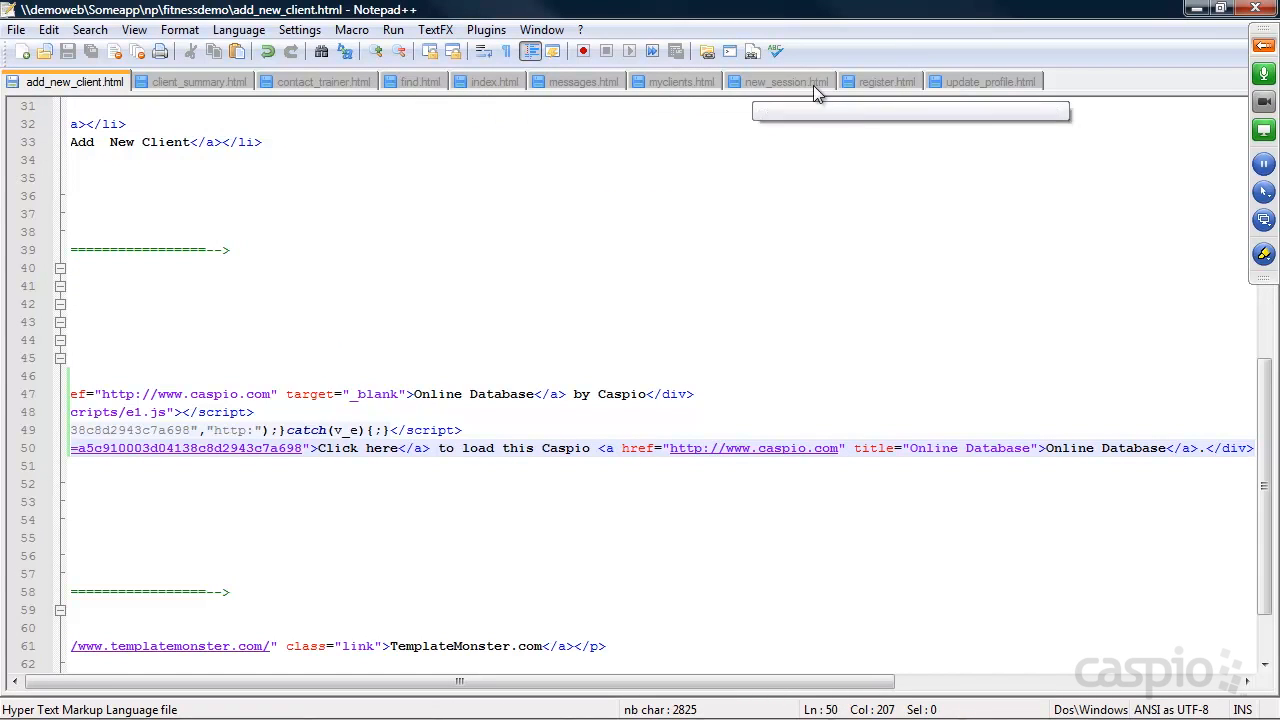
{"action": "left_click", "coordinate": [690, 84]}
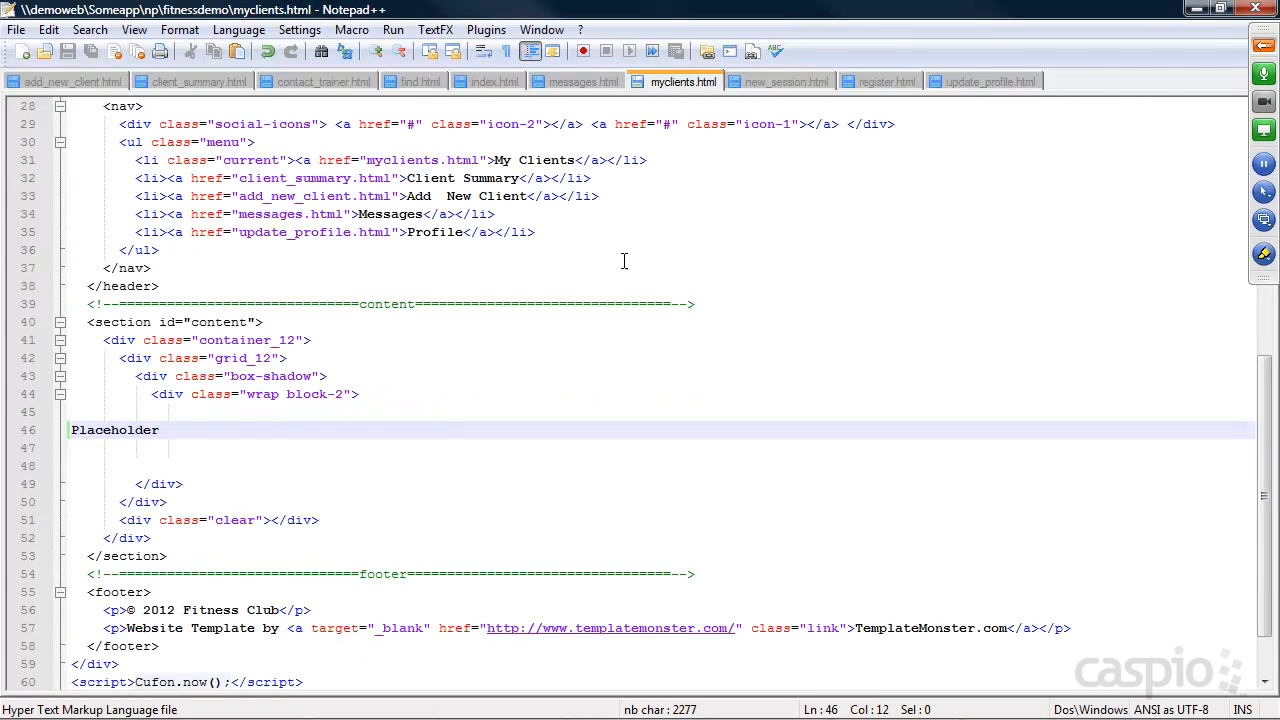
{"action": "left_click_drag", "start_coordinate": [184, 429], "coordinate": [68, 430]}
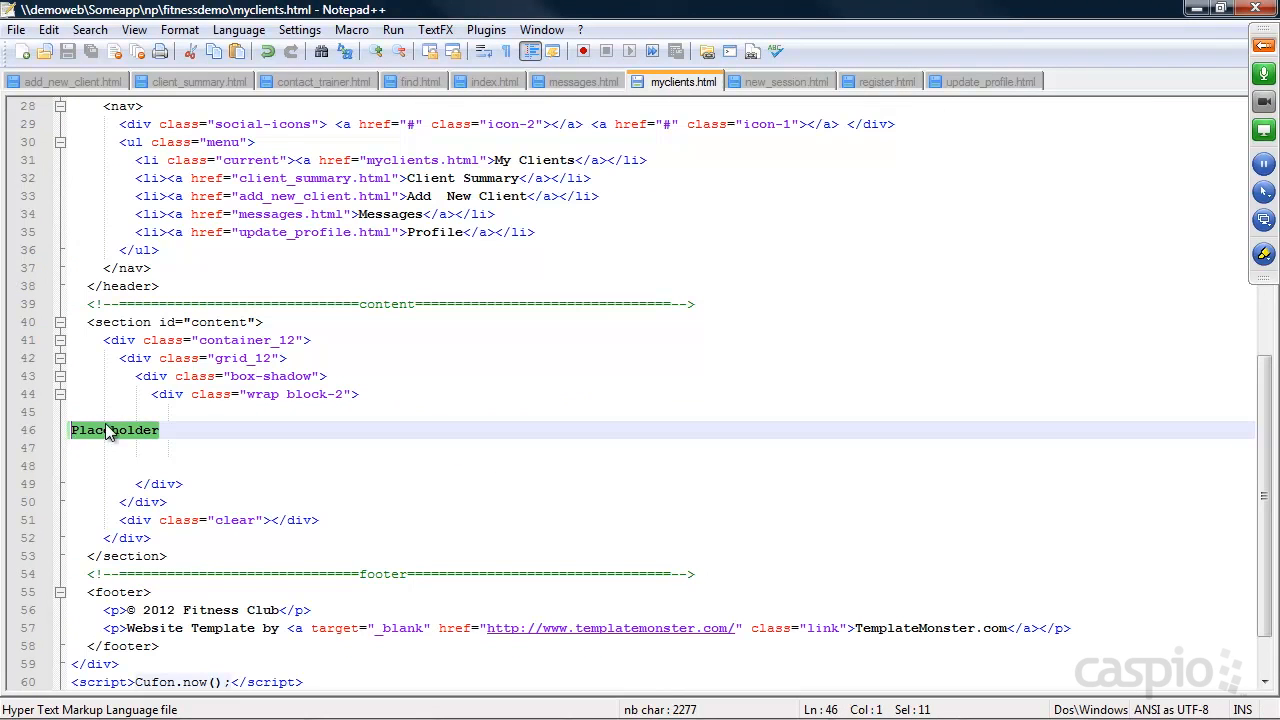
{"action": "key", "text": "ctrl+v"}
{"action": "left_click", "coordinate": [1197, 8]}
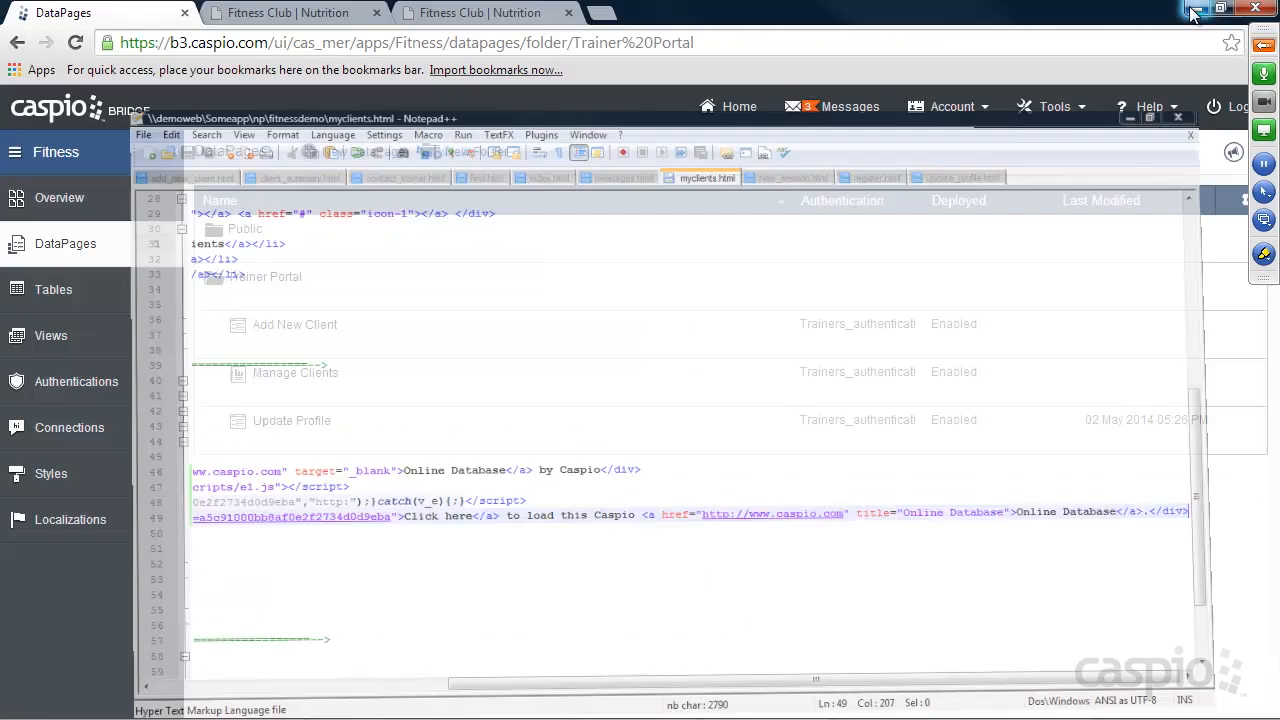
Examine the My Clients page on the Fitness Club site, including the client's details form, and return to the list.
{"action": "left_click", "coordinate": [466, 8]}
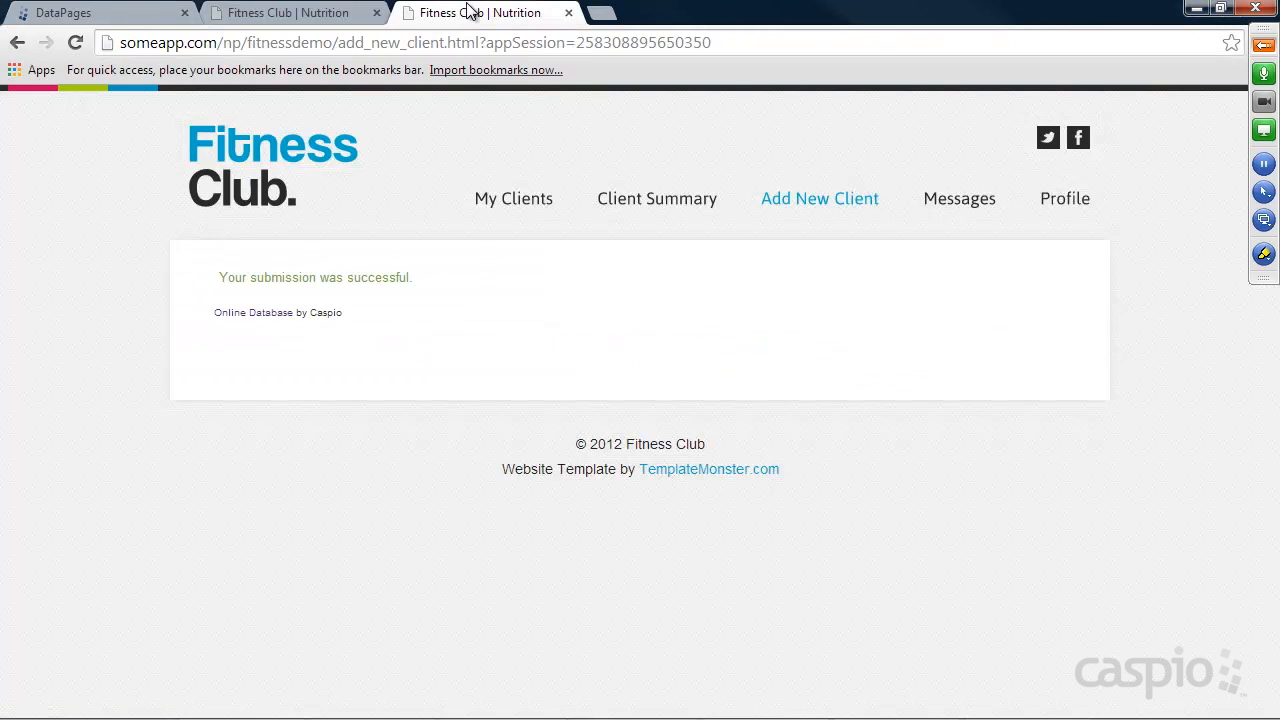
{"action": "left_click", "coordinate": [520, 198]}
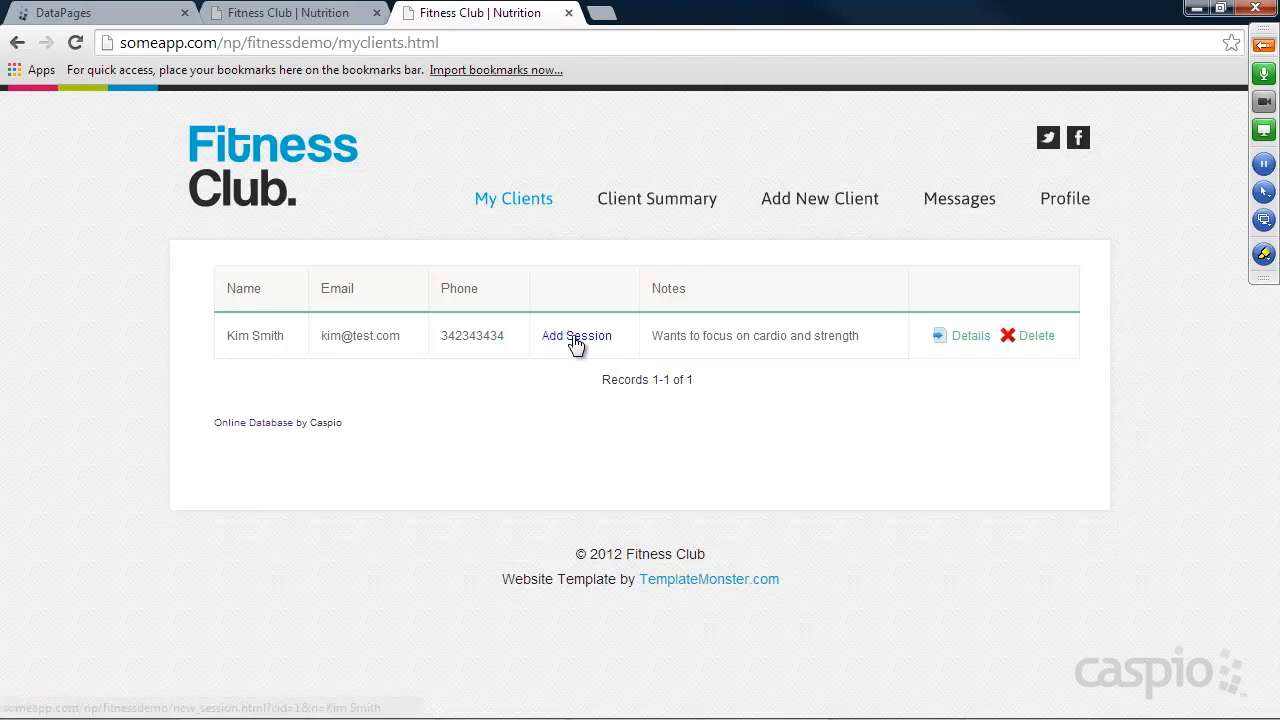
{"action": "left_click", "coordinate": [966, 342]}
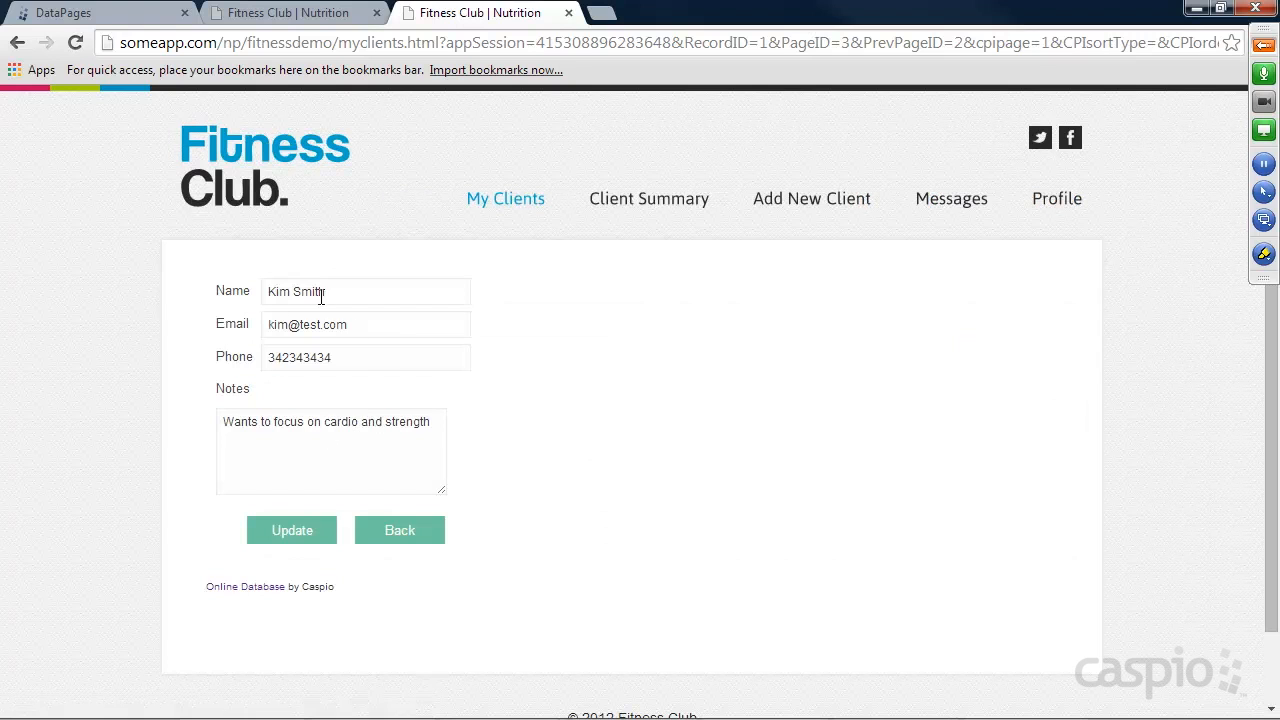
{"action": "left_click", "coordinate": [405, 535]}
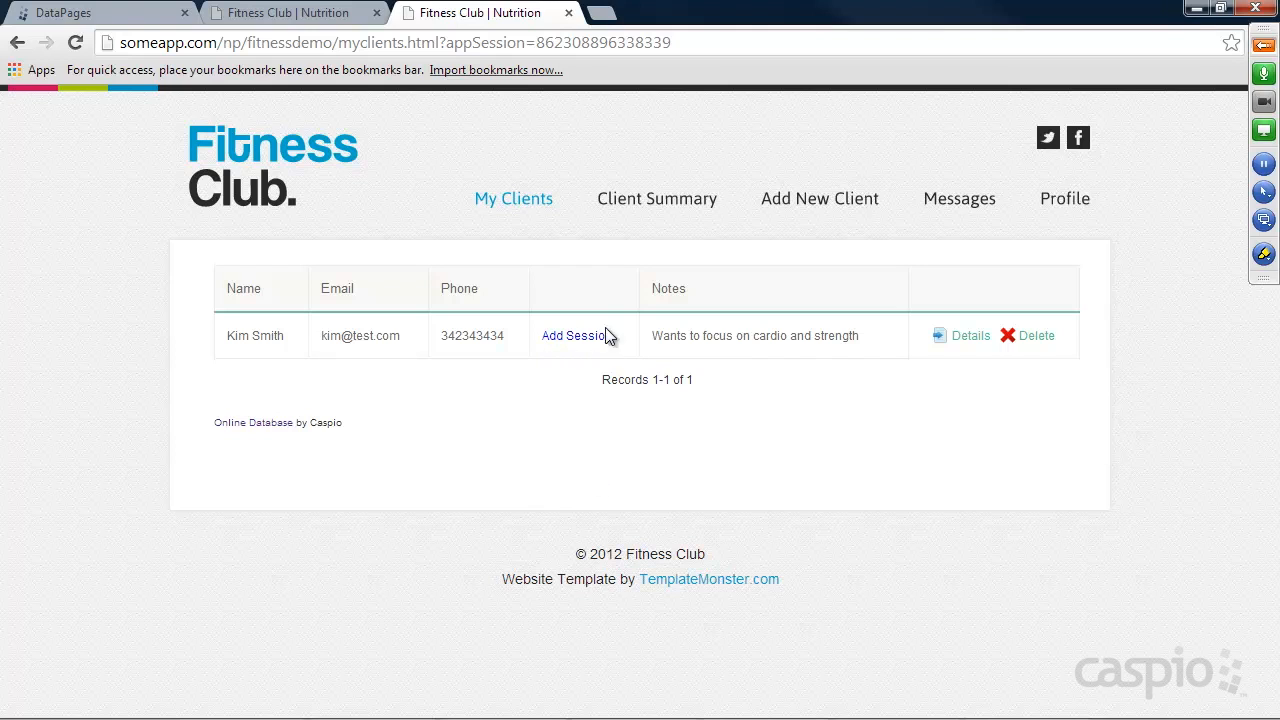
Return to Caspio Bridge and start a new table in the Fitness app with a Client_ID field of type Number.
{"action": "left_click", "coordinate": [112, 18]}
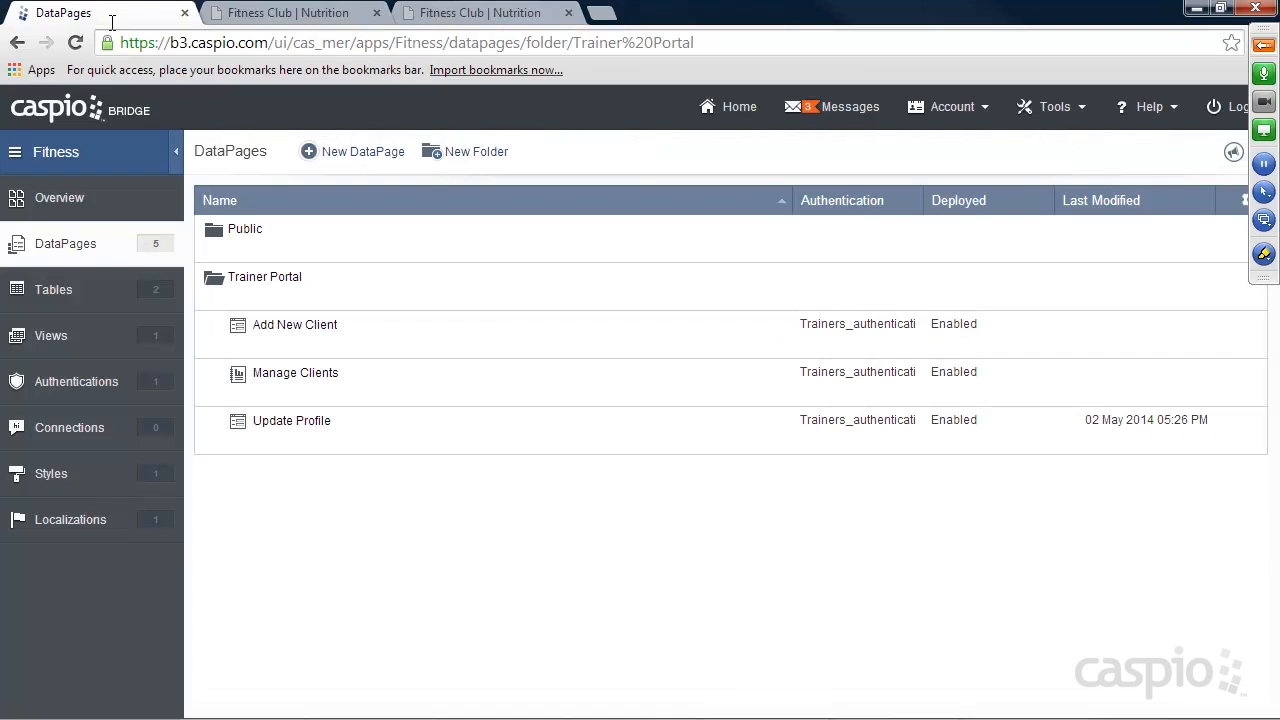
{"action": "left_click", "coordinate": [50, 296]}
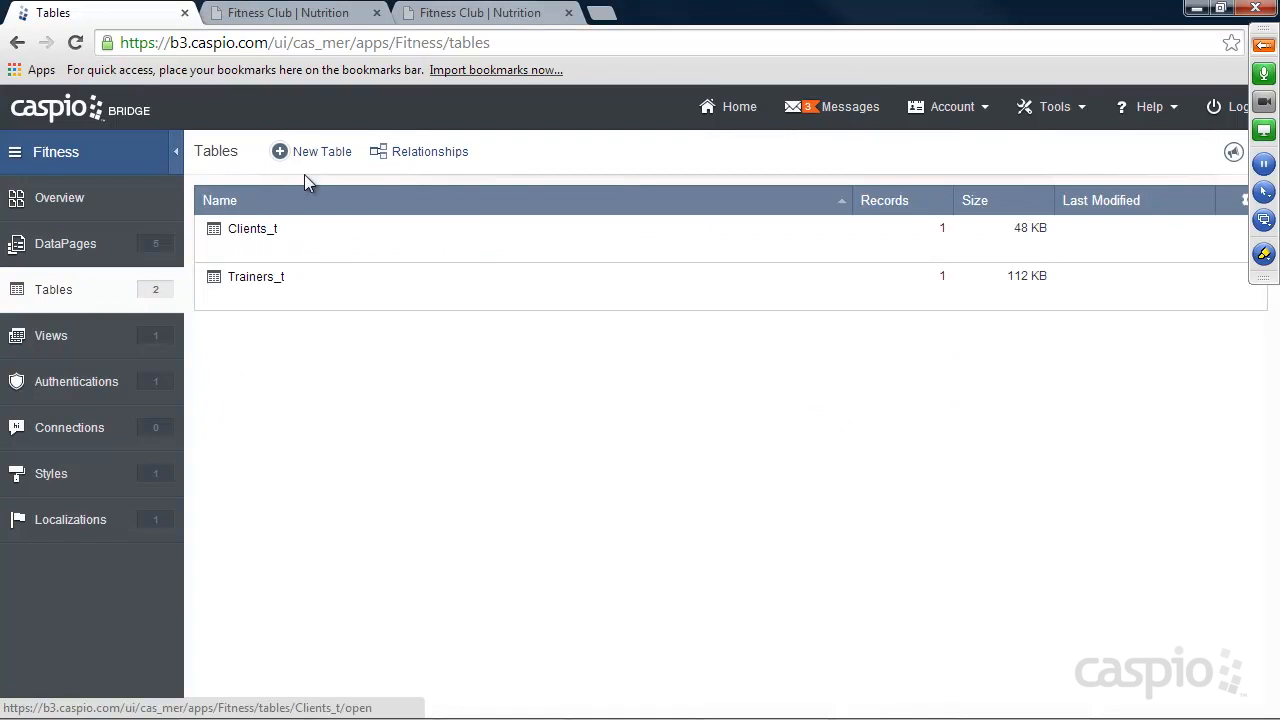
{"action": "left_click", "coordinate": [329, 153]}
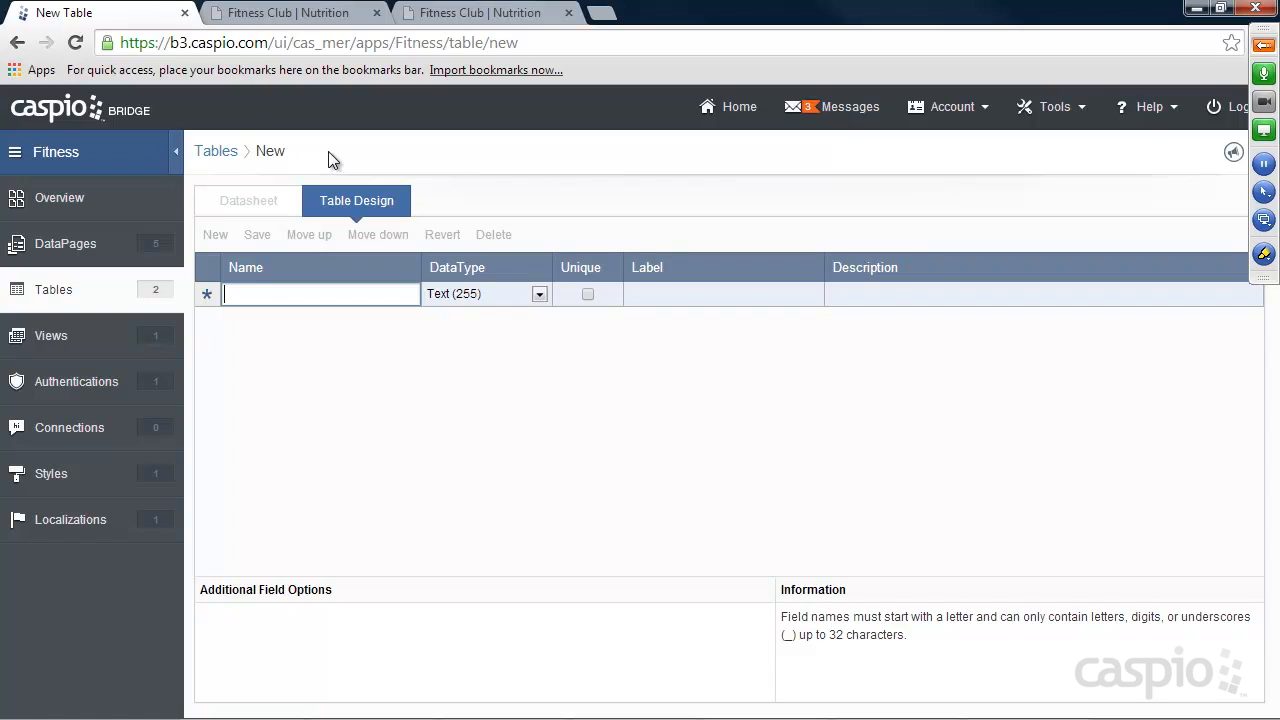
{"action": "type", "text": "Client_ID"}
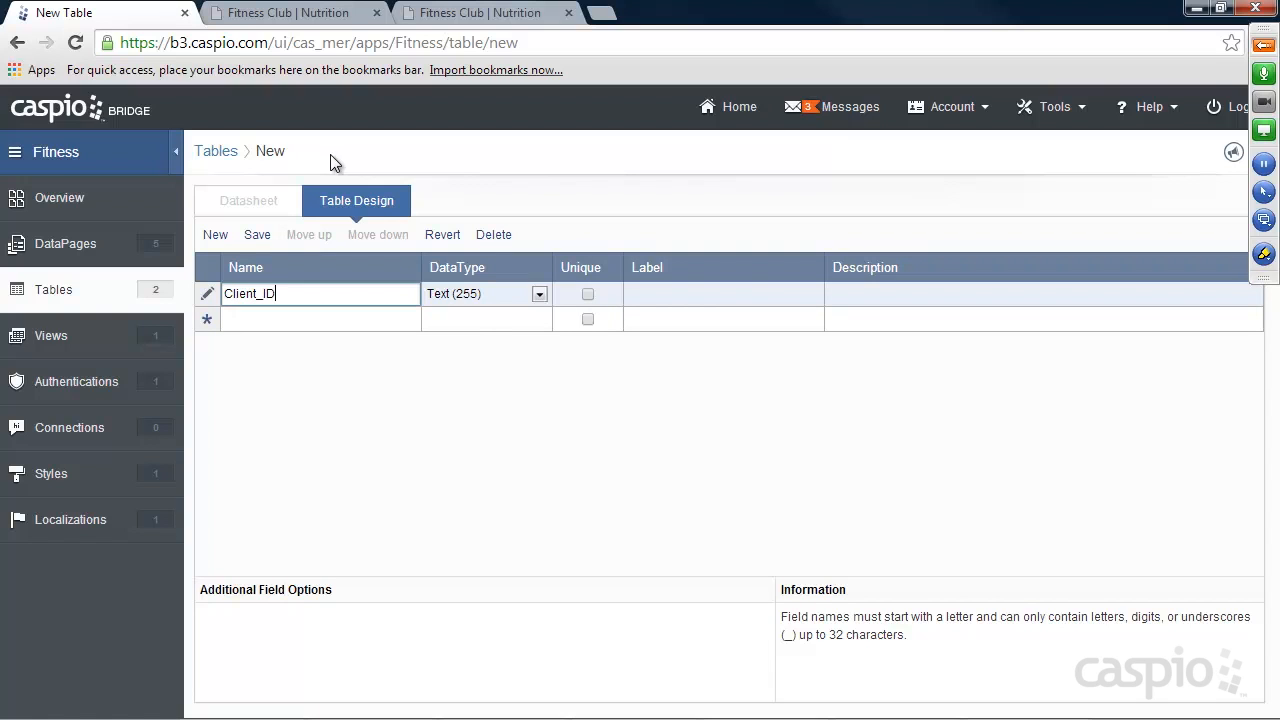
{"action": "left_click", "coordinate": [473, 304]}
{"action": "left_click", "coordinate": [468, 372]}
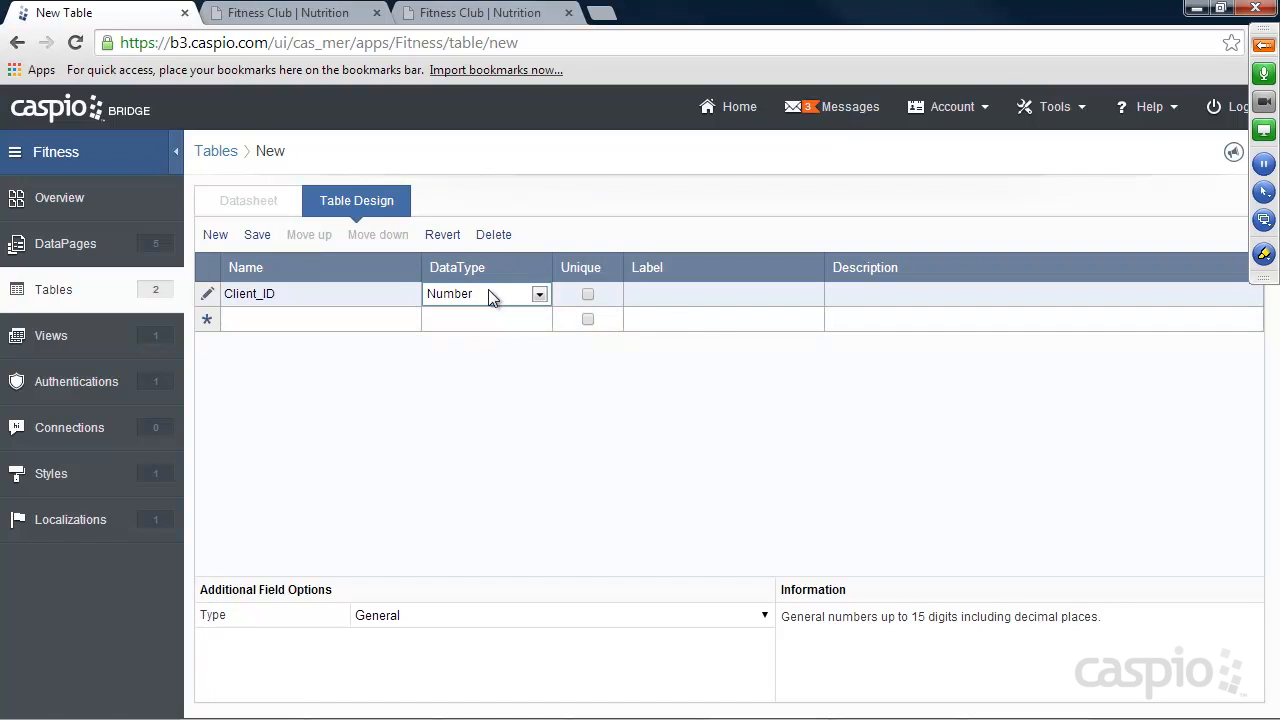
Add a Session_Date field with the Date/Time data type to the new table.
{"action": "left_click", "coordinate": [308, 319]}
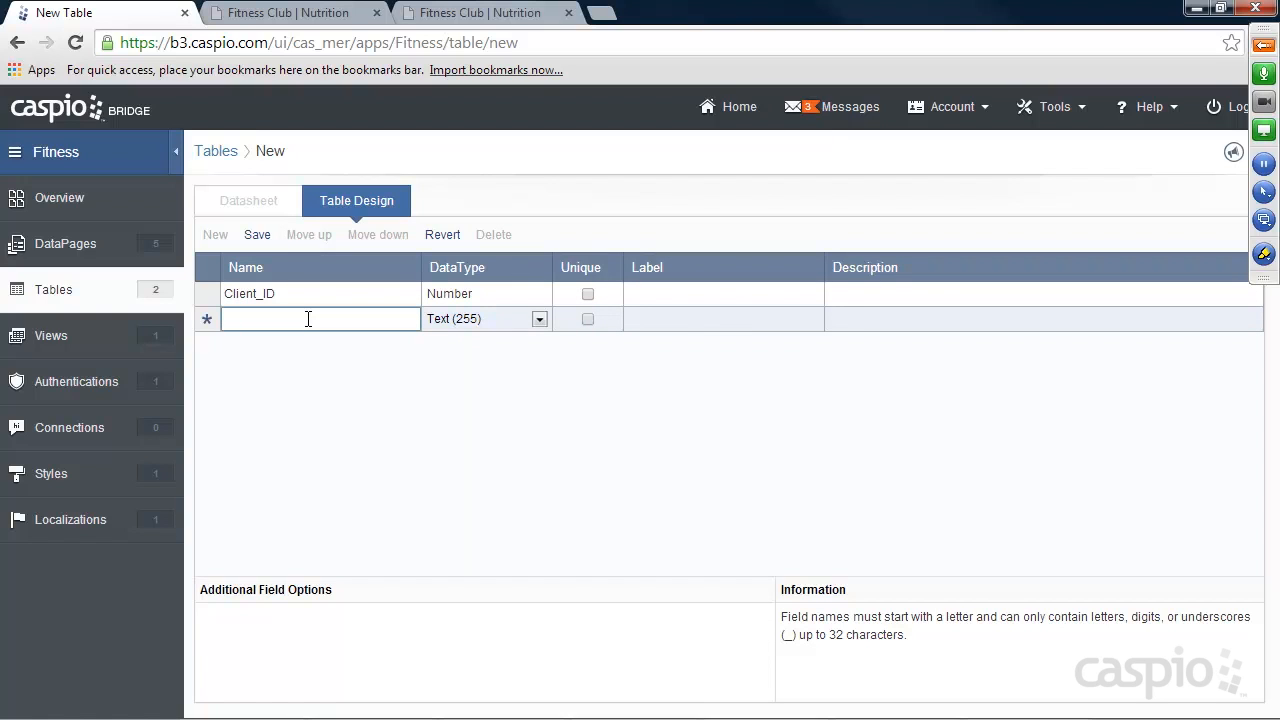
{"action": "type", "text": "Date"}
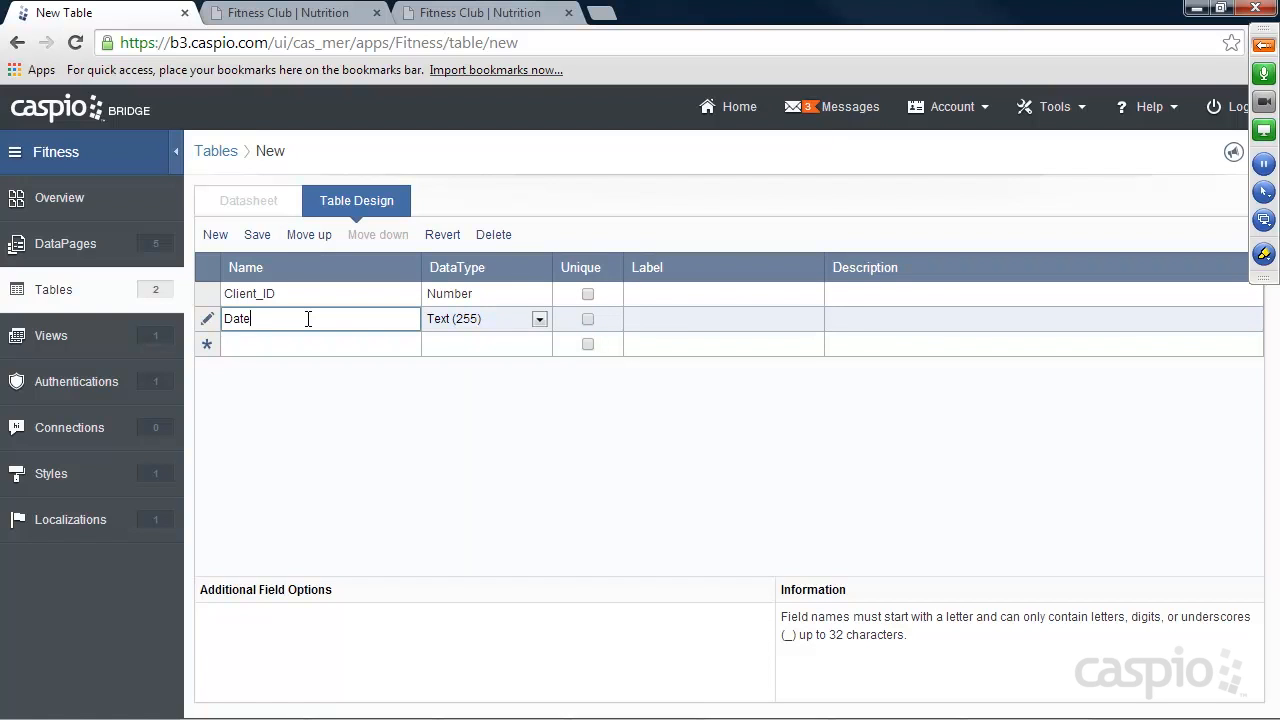
{"action": "key", "text": "BackSpace"}
{"action": "key", "text": "BackSpace"}
{"action": "key", "text": "BackSpace"}
{"action": "key", "text": "BackSpace"}
{"action": "type", "text": "Session_Date"}
{"action": "left_click", "coordinate": [480, 322]}
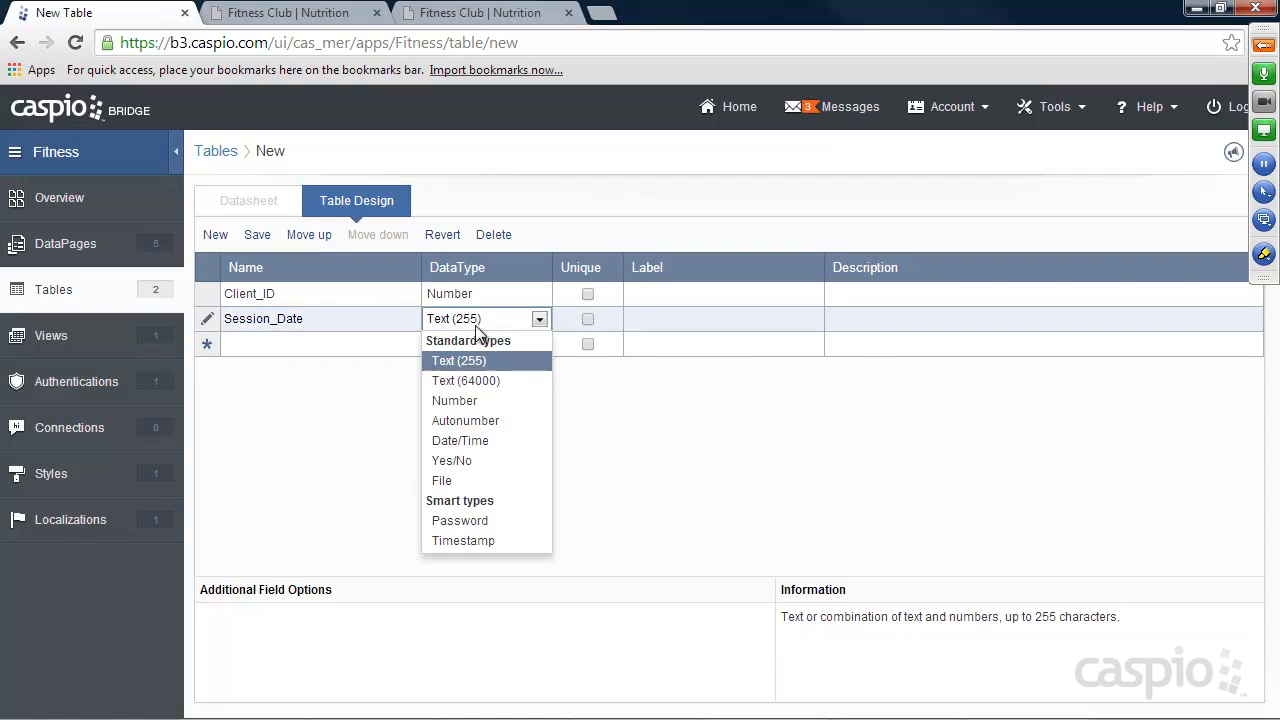
{"action": "left_click", "coordinate": [455, 441]}
Add an Activities field of type Text (64000) and a Duration field of type Number.
{"action": "left_click", "coordinate": [327, 344]}
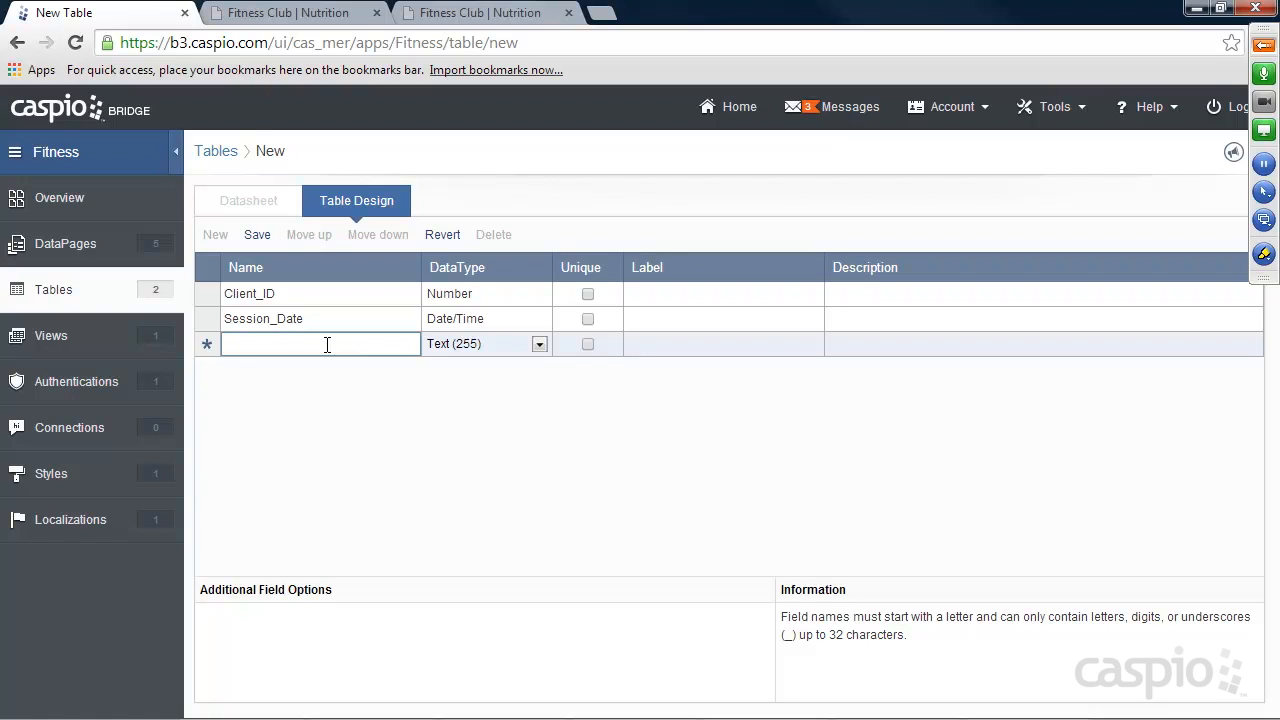
{"action": "type", "text": "Activities"}
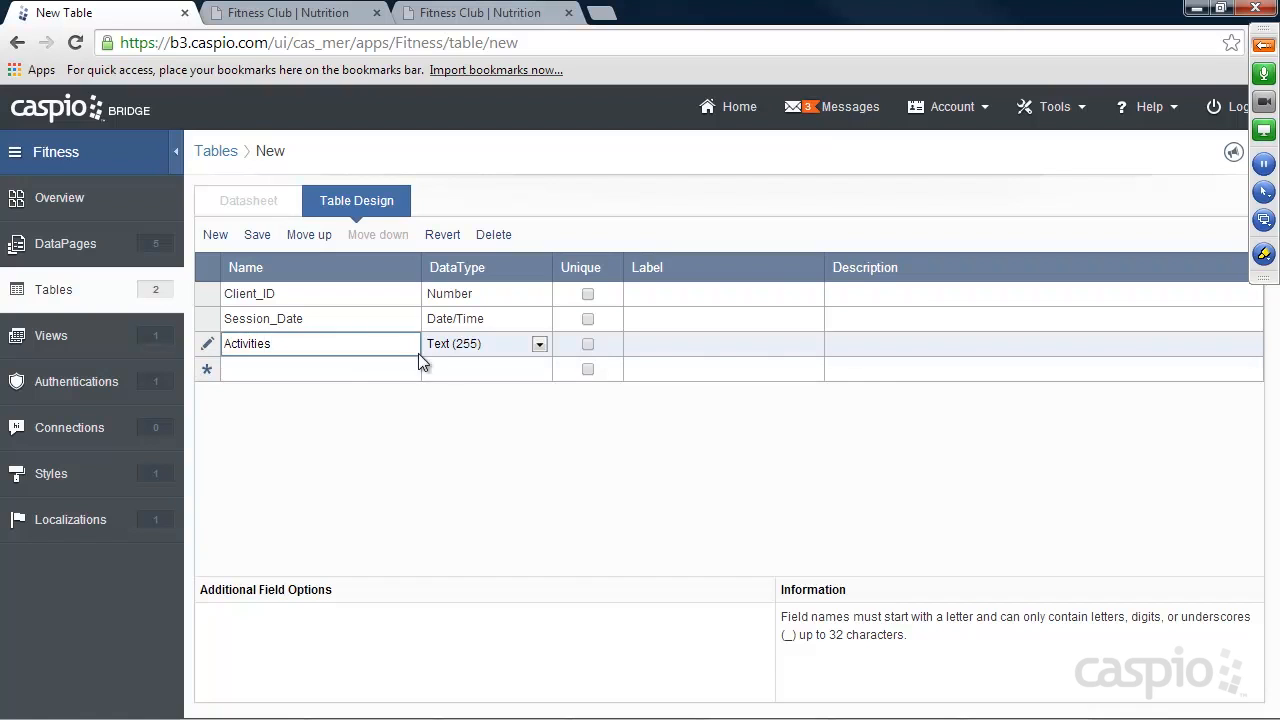
{"action": "left_click", "coordinate": [462, 346]}
{"action": "left_click", "coordinate": [450, 405]}
{"action": "left_click", "coordinate": [319, 370]}
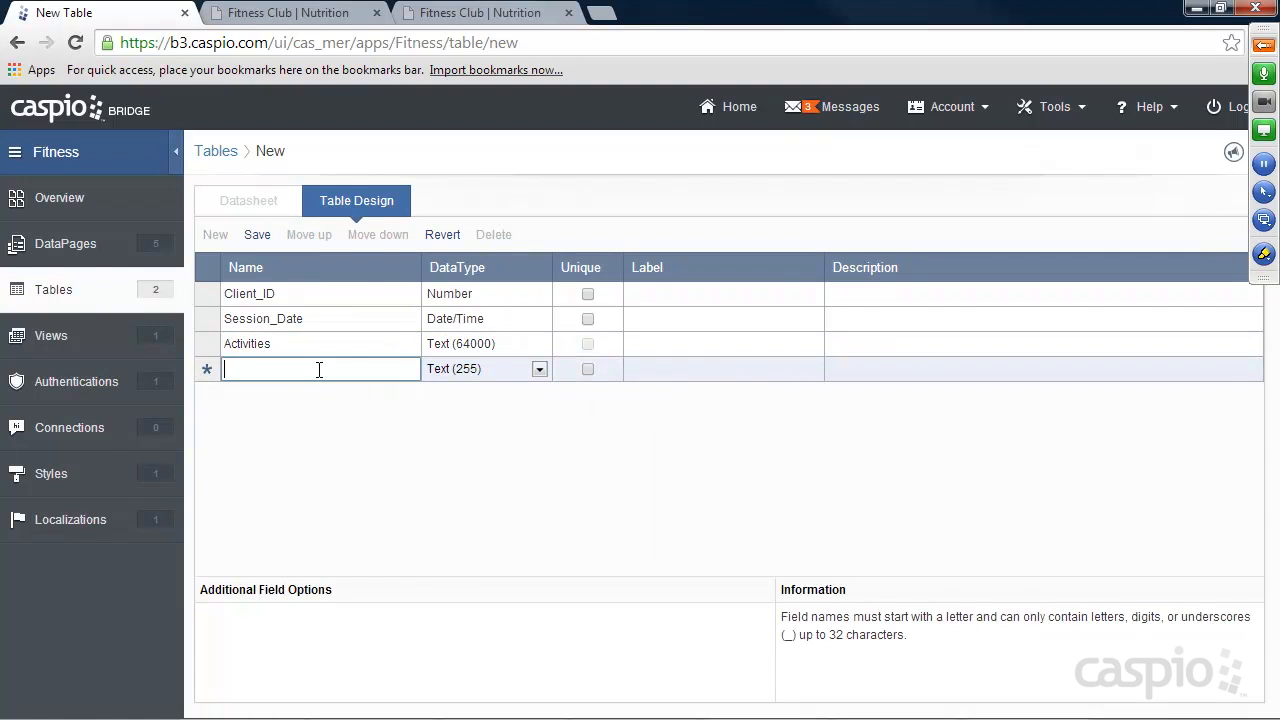
{"action": "type", "text": "Duration"}
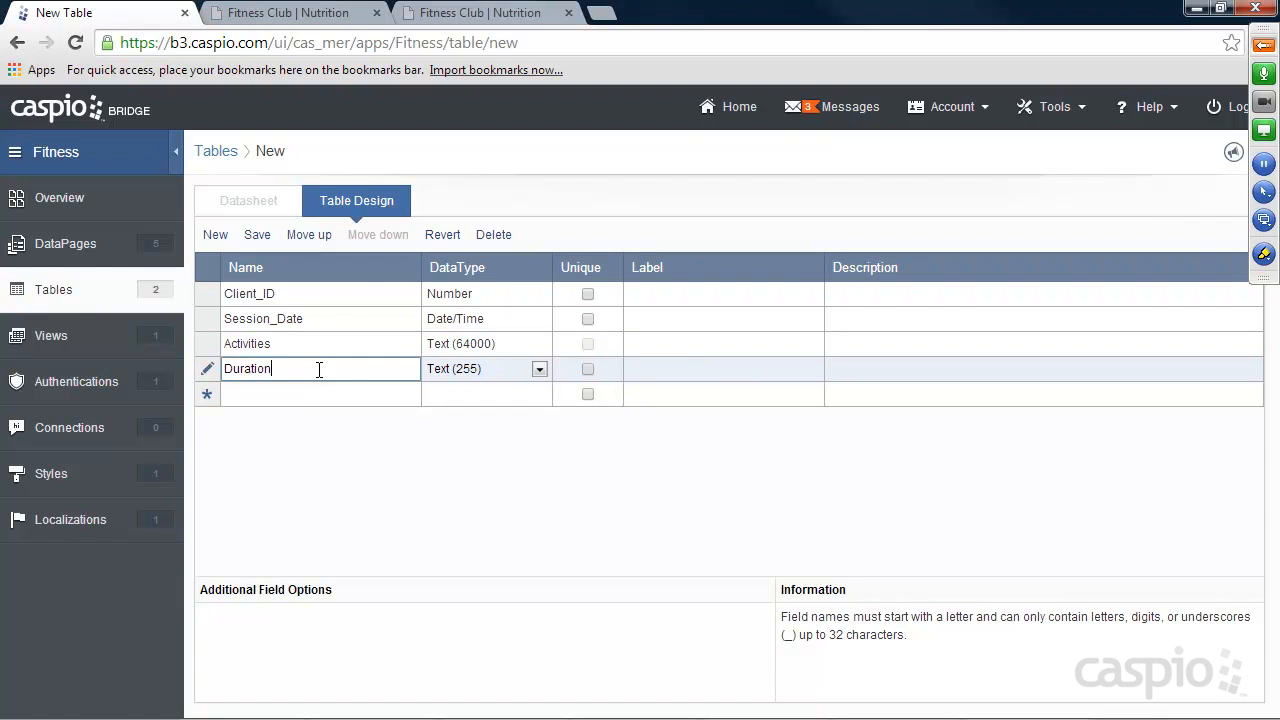
{"action": "left_click", "coordinate": [440, 371]}
{"action": "left_click", "coordinate": [454, 448]}
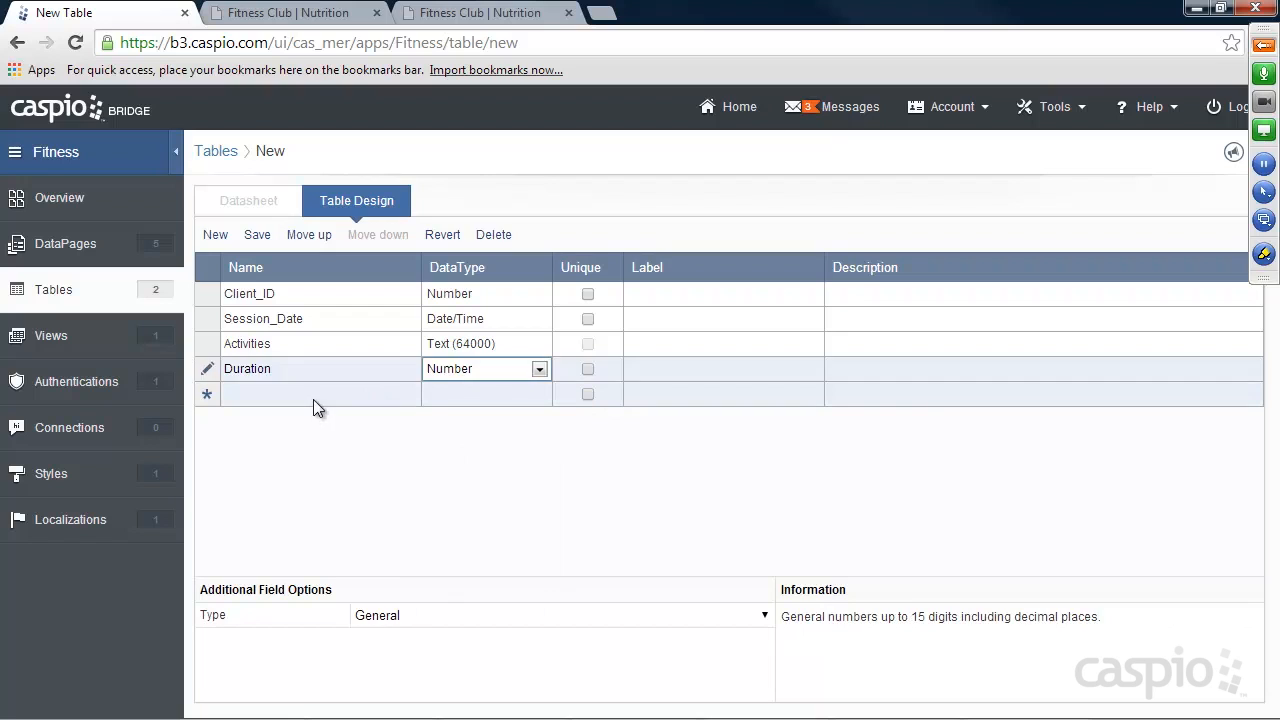
Add a Focus_Area field with the Text (64000) data type below Duration.
{"action": "left_click", "coordinate": [313, 396]}
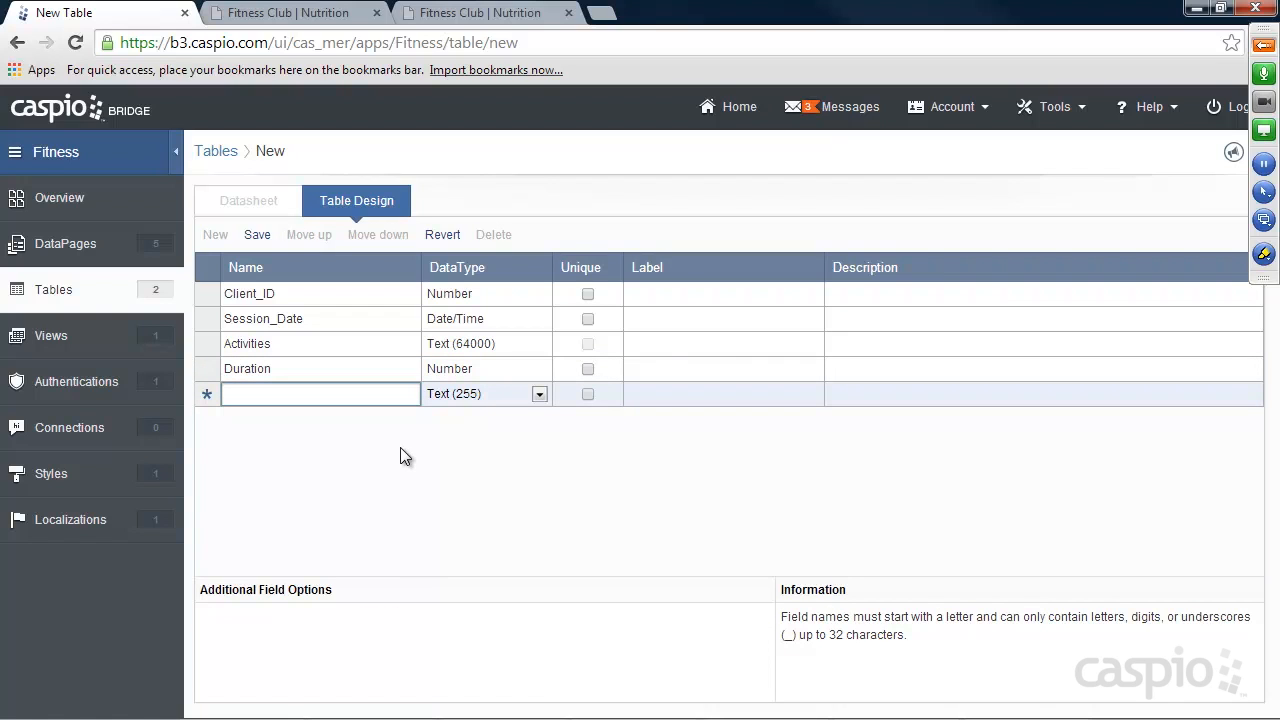
{"action": "type", "text": "Focus_Area"}
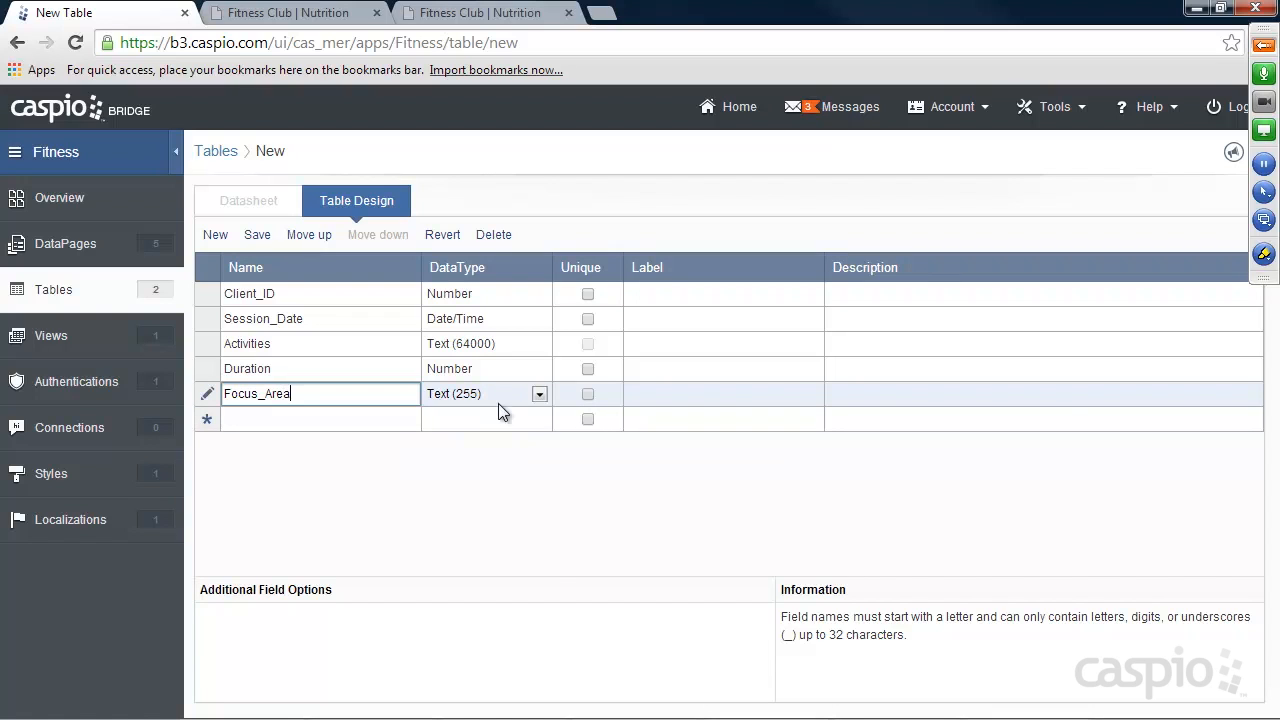
{"action": "left_click", "coordinate": [498, 403]}
{"action": "left_click", "coordinate": [475, 450]}
Add a Key_Improvements field with the Text (64000) data type below Focus_Area.
{"action": "left_click", "coordinate": [330, 421]}
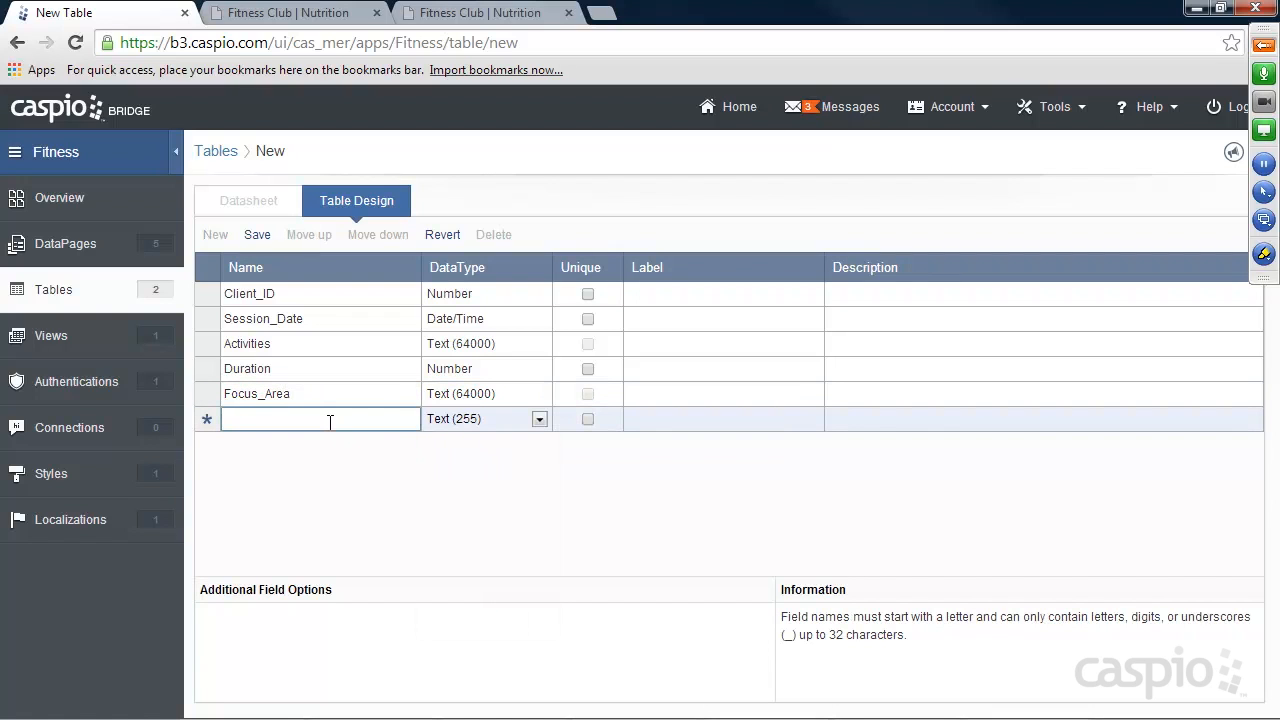
{"action": "type", "text": "Key_Improv"}
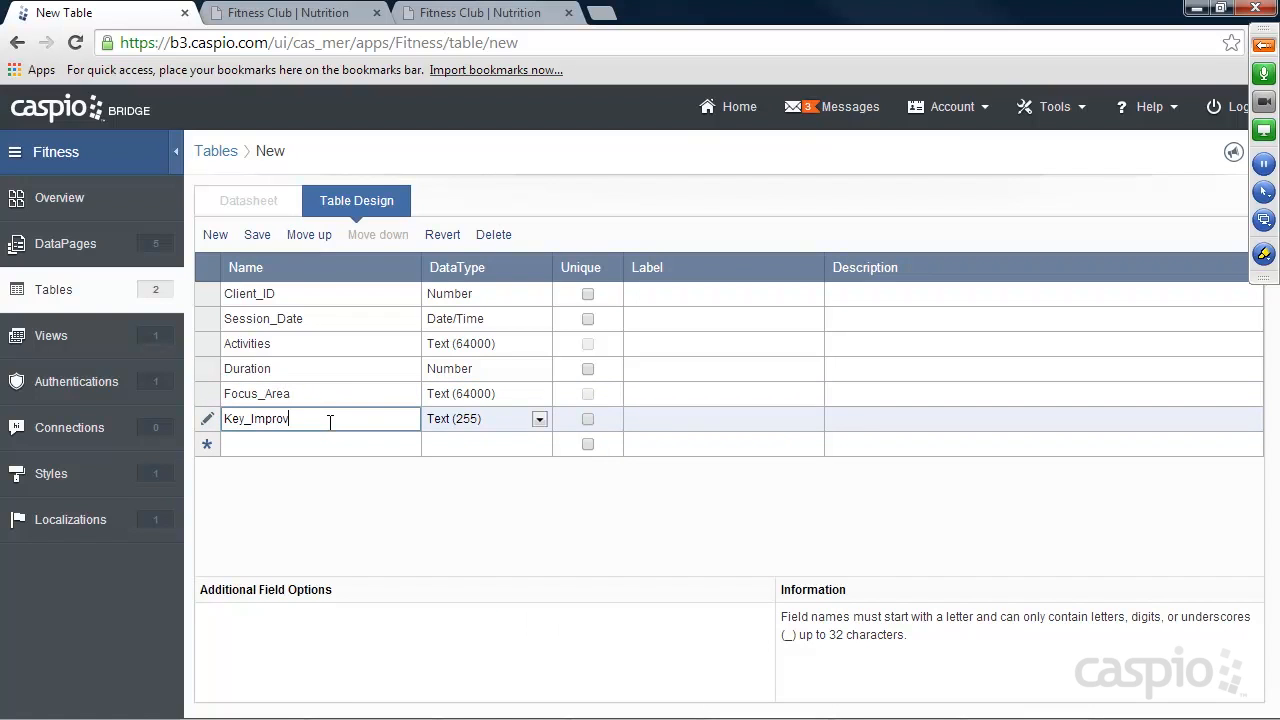
{"action": "type", "text": "ements"}
{"action": "left_click", "coordinate": [462, 420]}
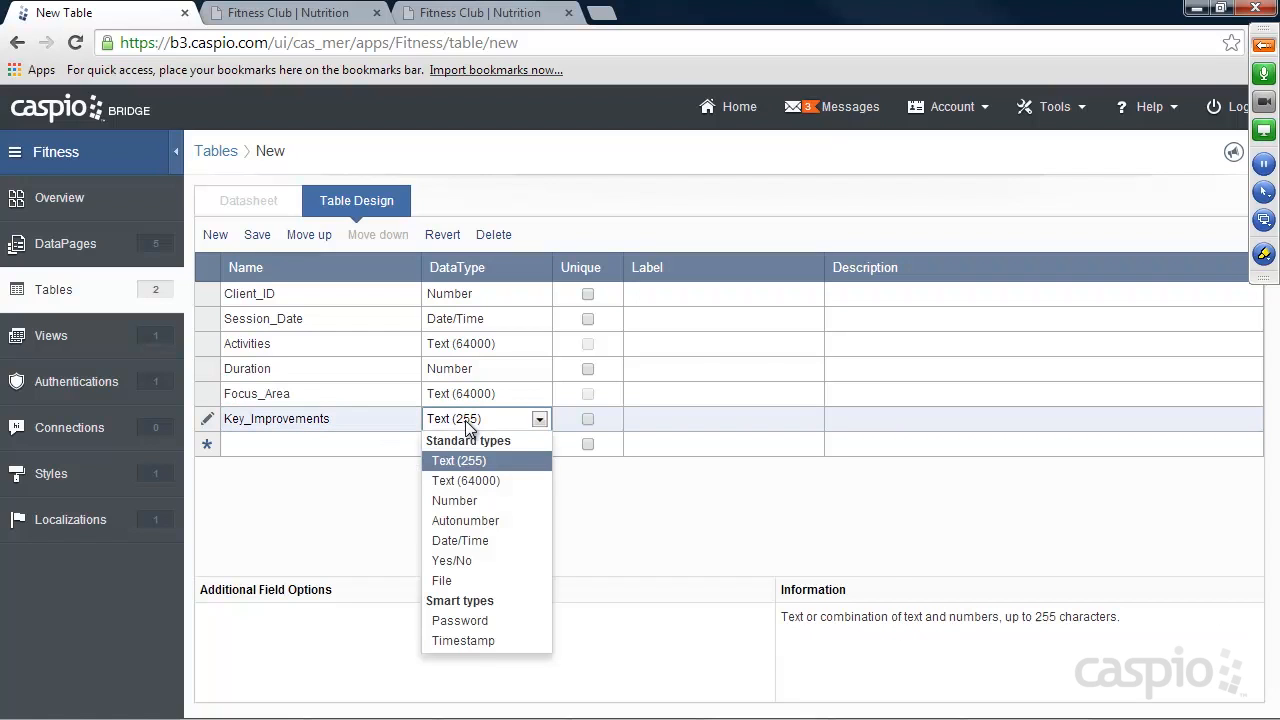
{"action": "left_click", "coordinate": [464, 477]}
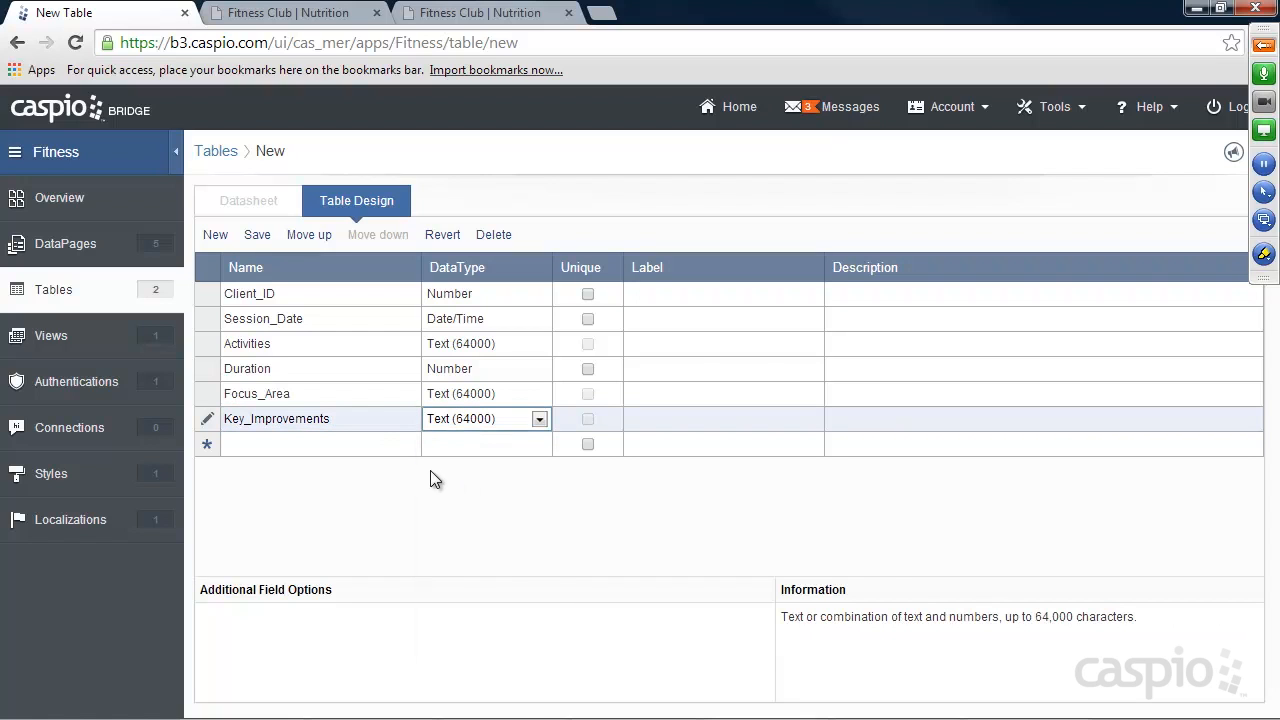
Save the new table under the name Sessions_T.
{"action": "left_click", "coordinate": [283, 445]}
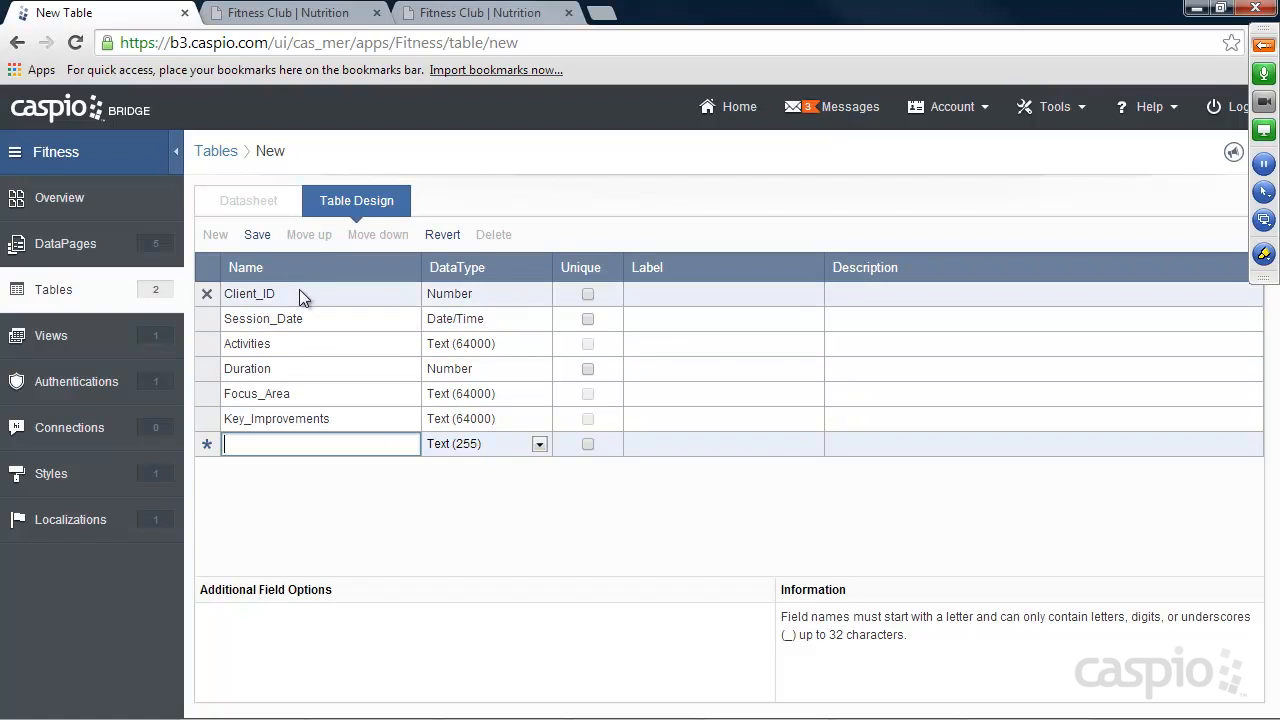
{"action": "left_click", "coordinate": [257, 234]}
{"action": "type", "text": "Sessions_T"}
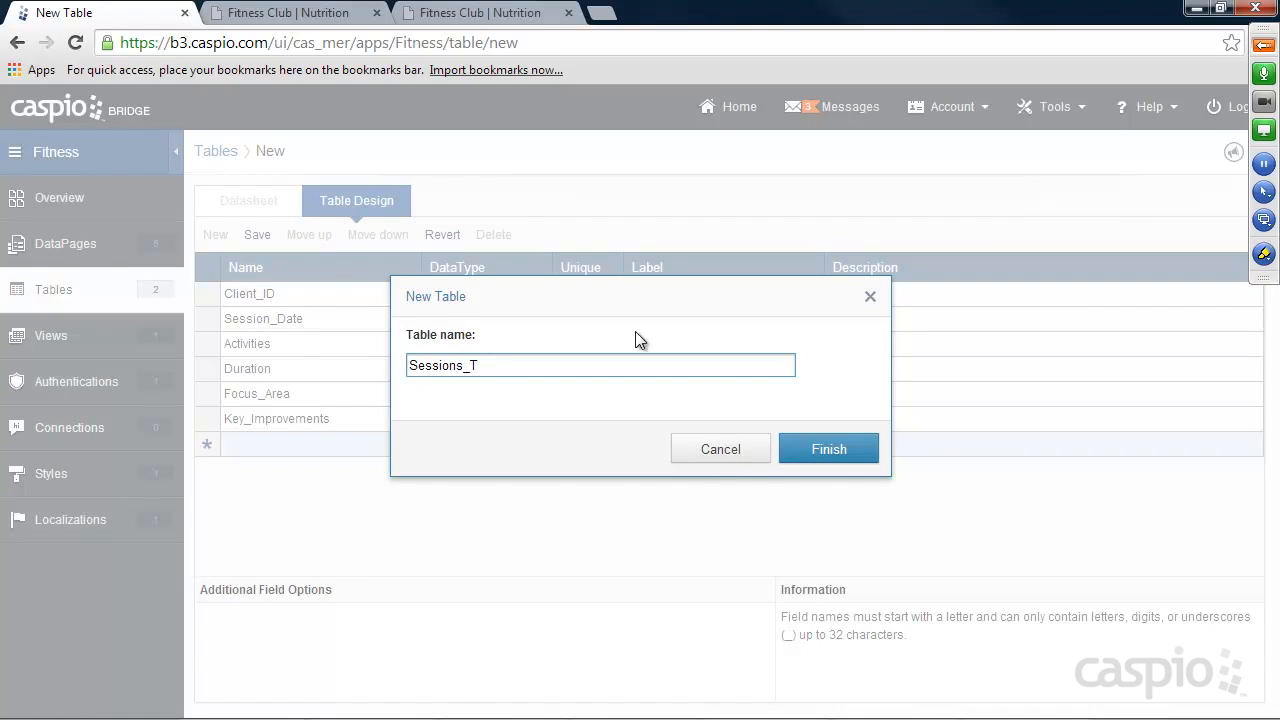
{"action": "left_click", "coordinate": [845, 449]}
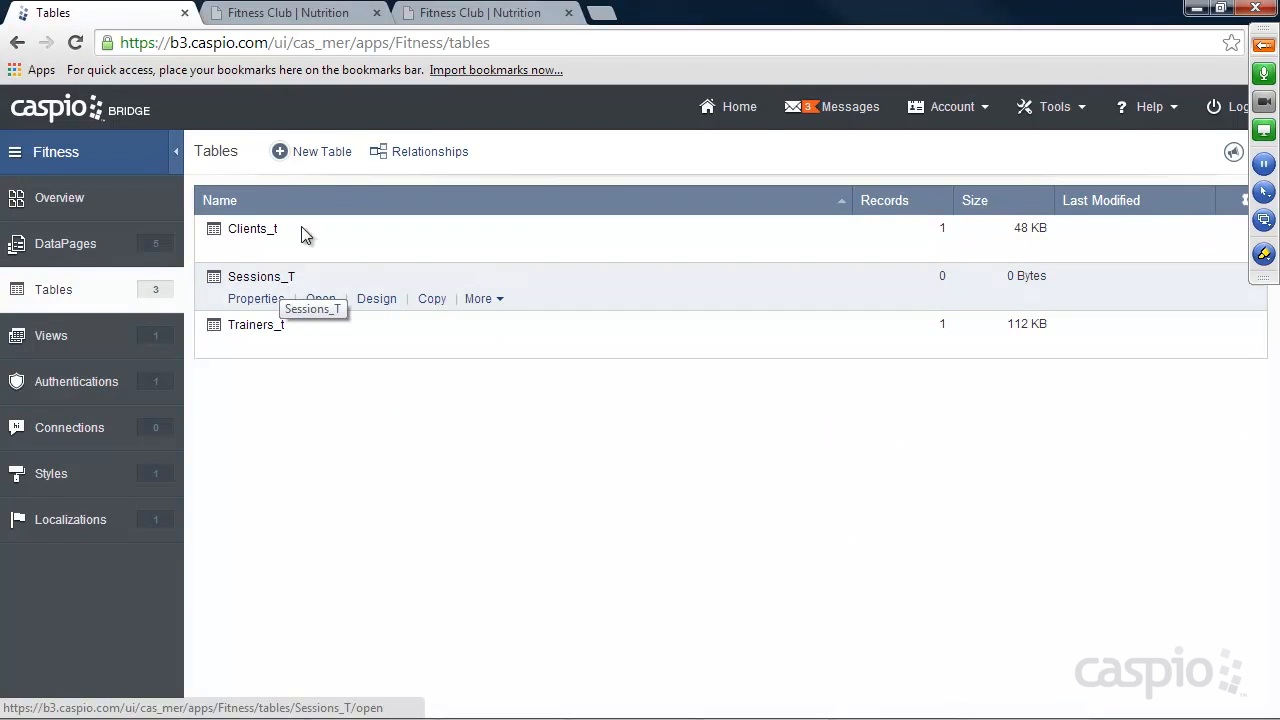
Check the Add Session link on the My Clients page, and start a Submission Form DataPage in Caspio's Trainer Portal folder.
{"action": "left_click", "coordinate": [444, 16]}
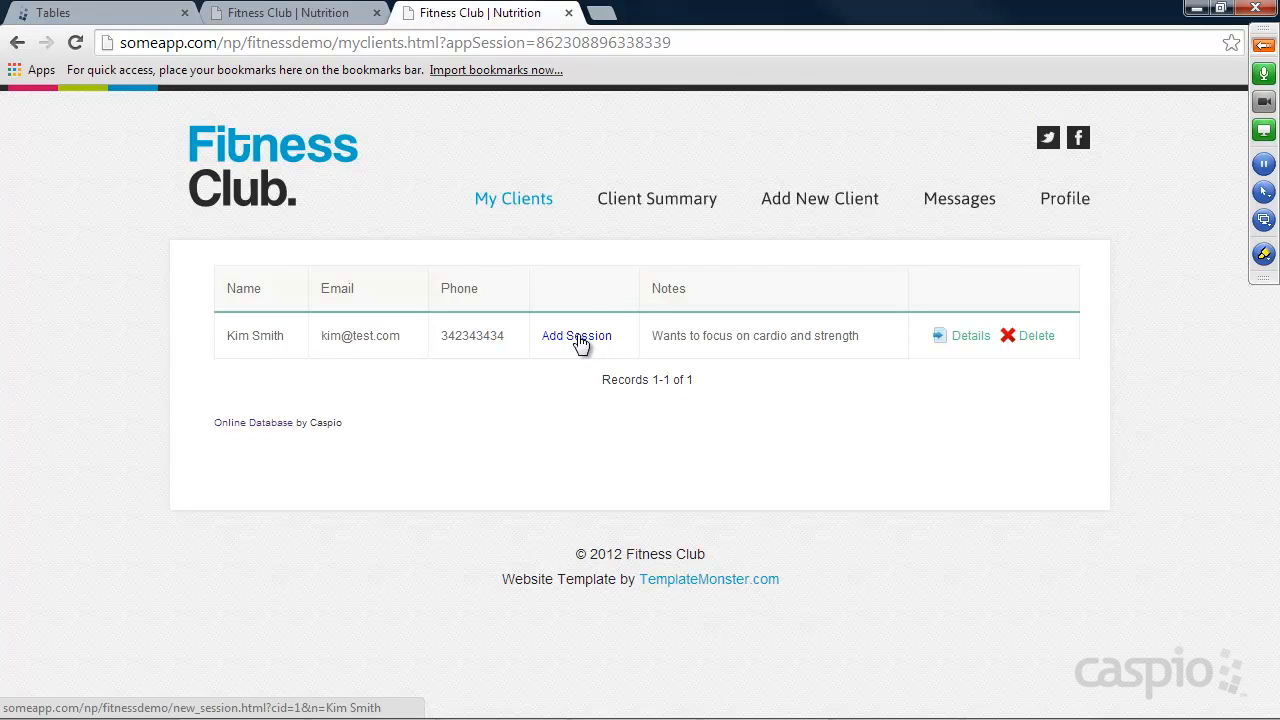
{"action": "left_click", "coordinate": [90, 13]}
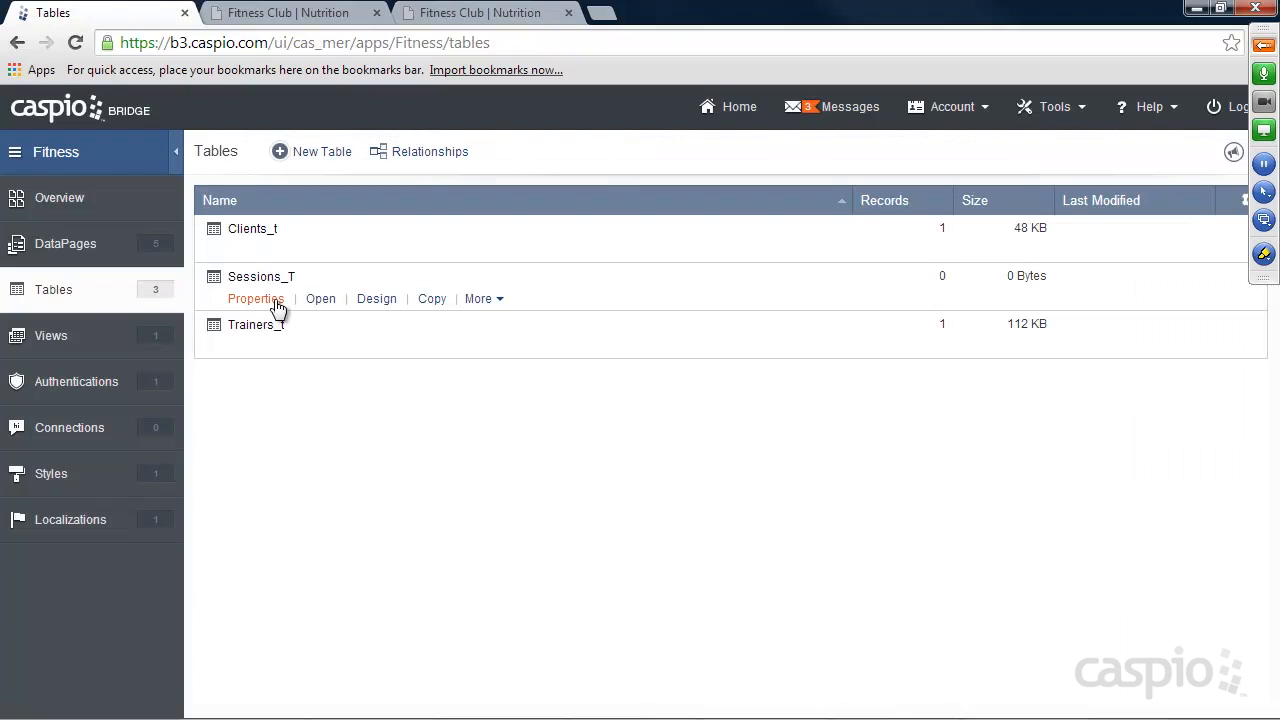
{"action": "left_click", "coordinate": [80, 243]}
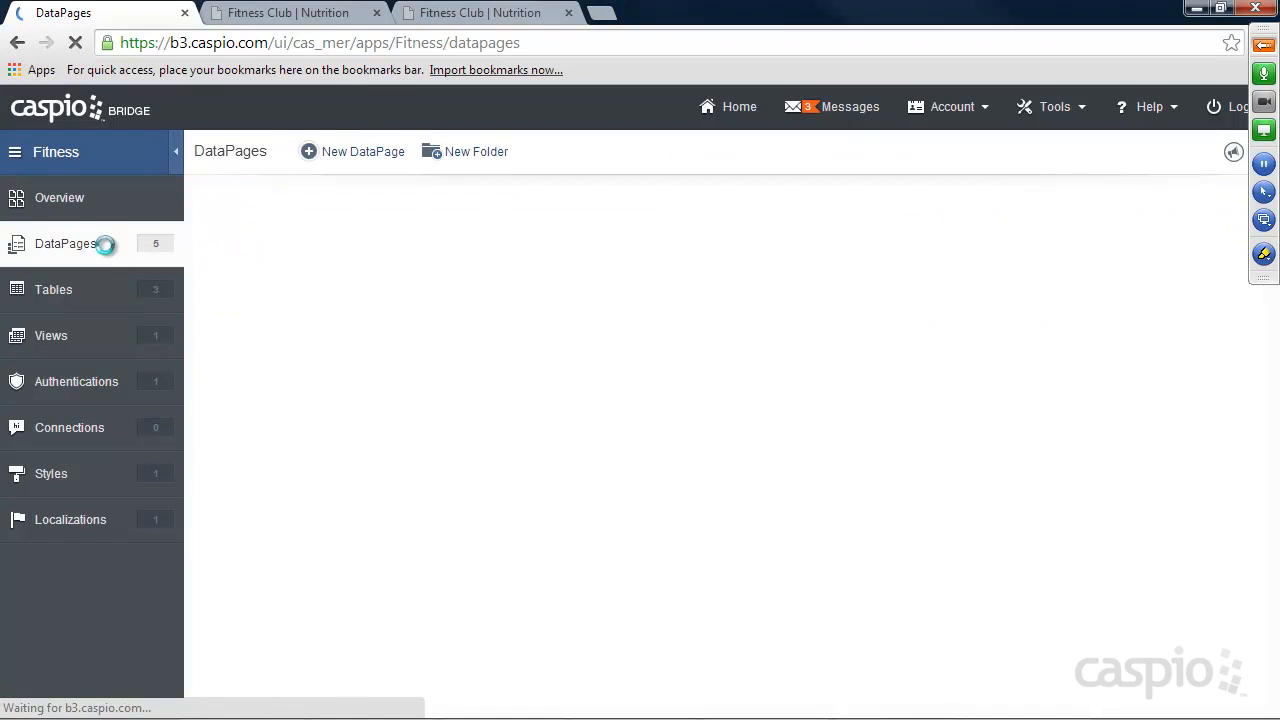
{"action": "left_click", "coordinate": [249, 301]}
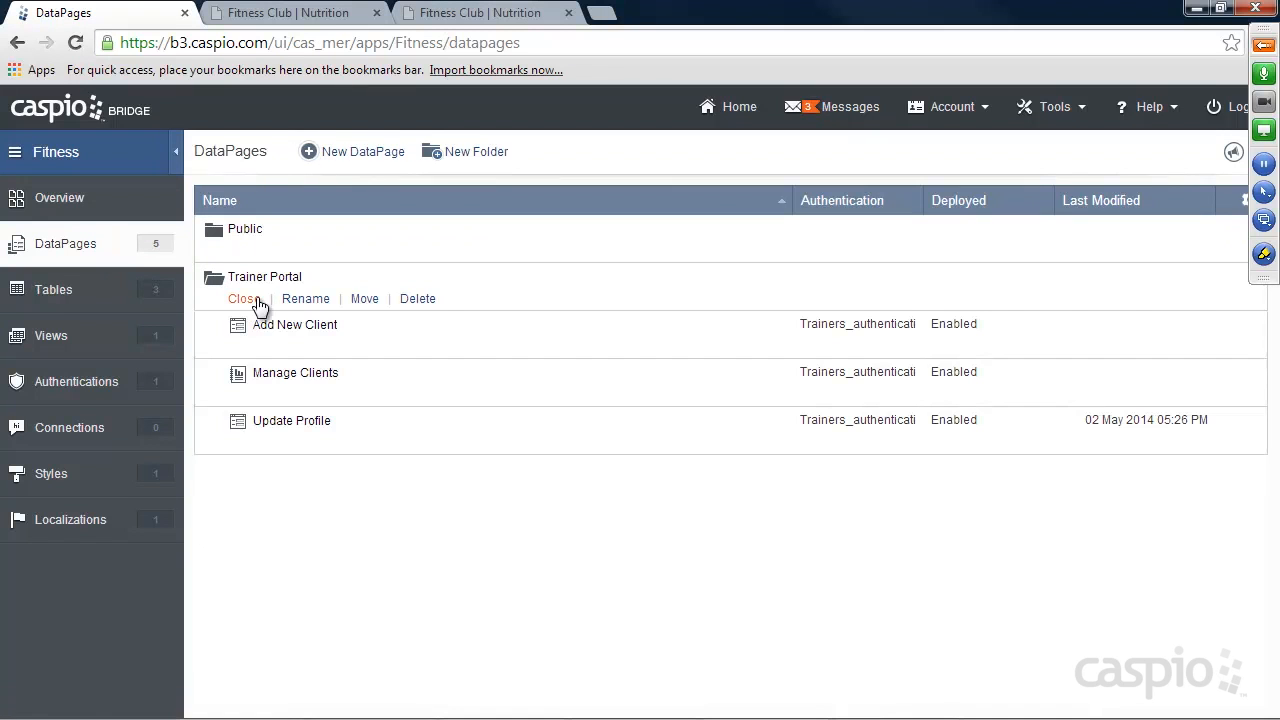
{"action": "left_click", "coordinate": [371, 152]}
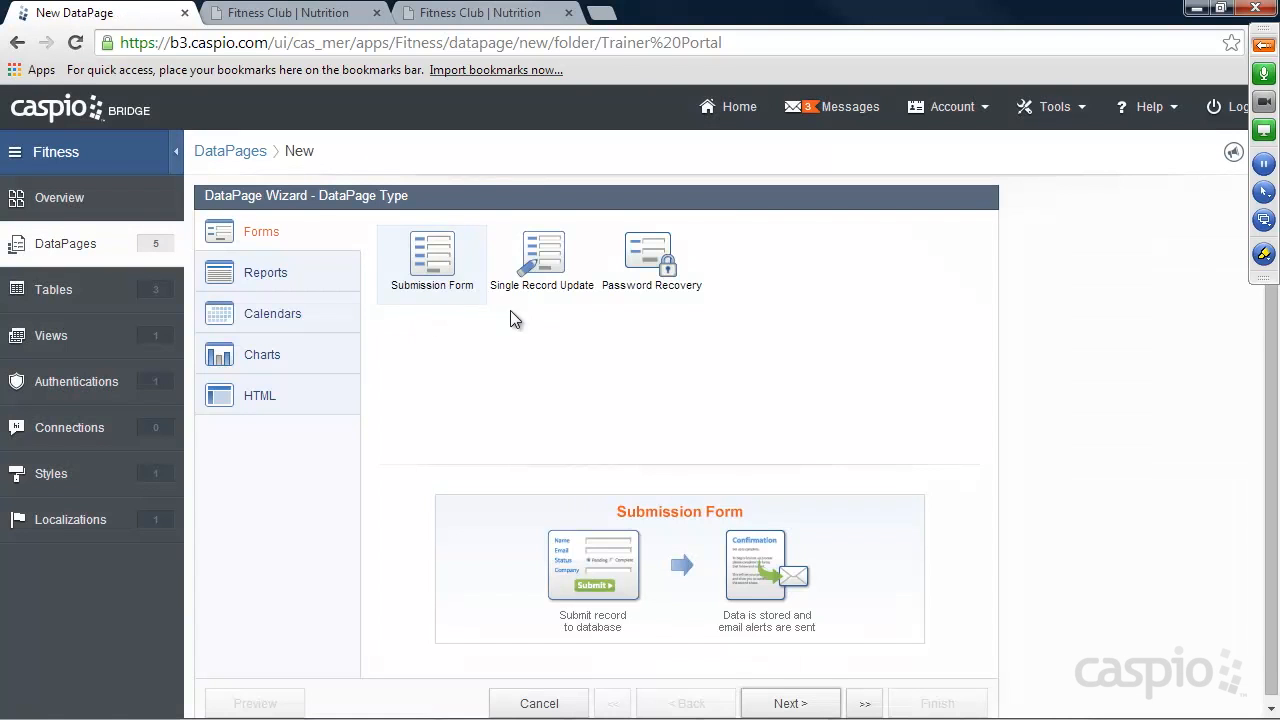
{"action": "left_click", "coordinate": [790, 703]}
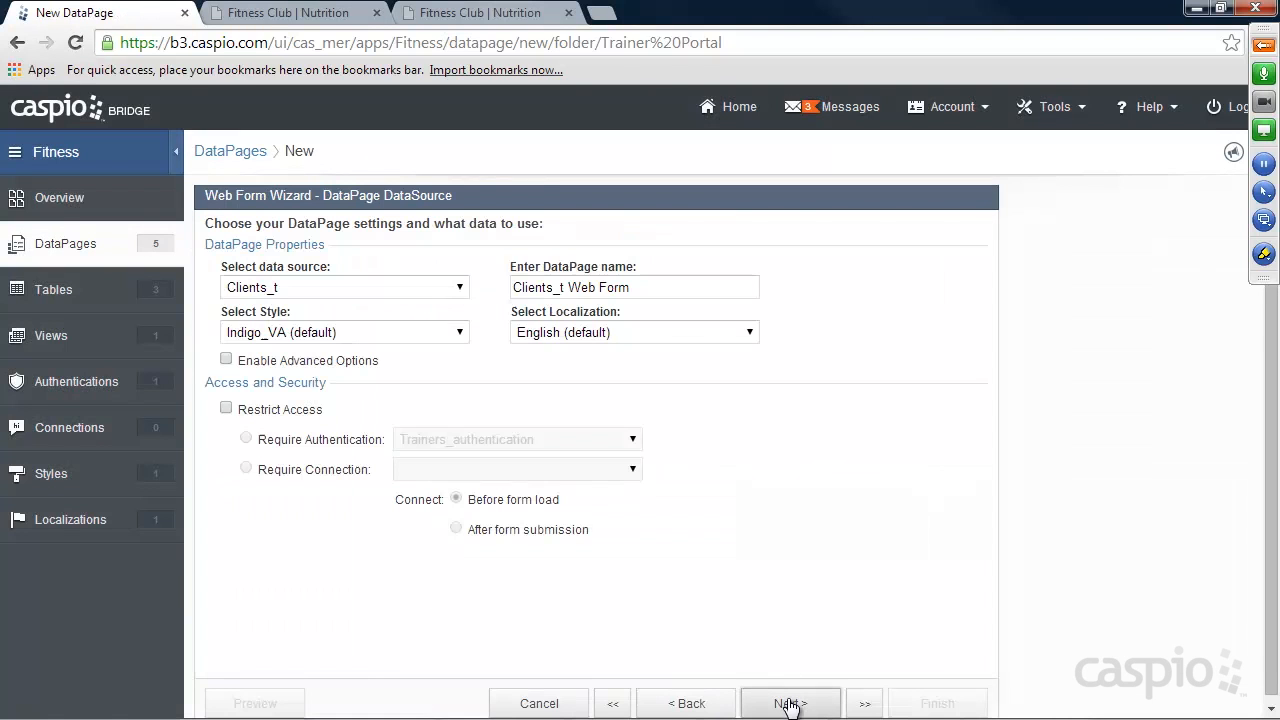
Set the DataPage's data source to Sessions_T and name it New Session Form.
{"action": "left_click", "coordinate": [305, 289]}
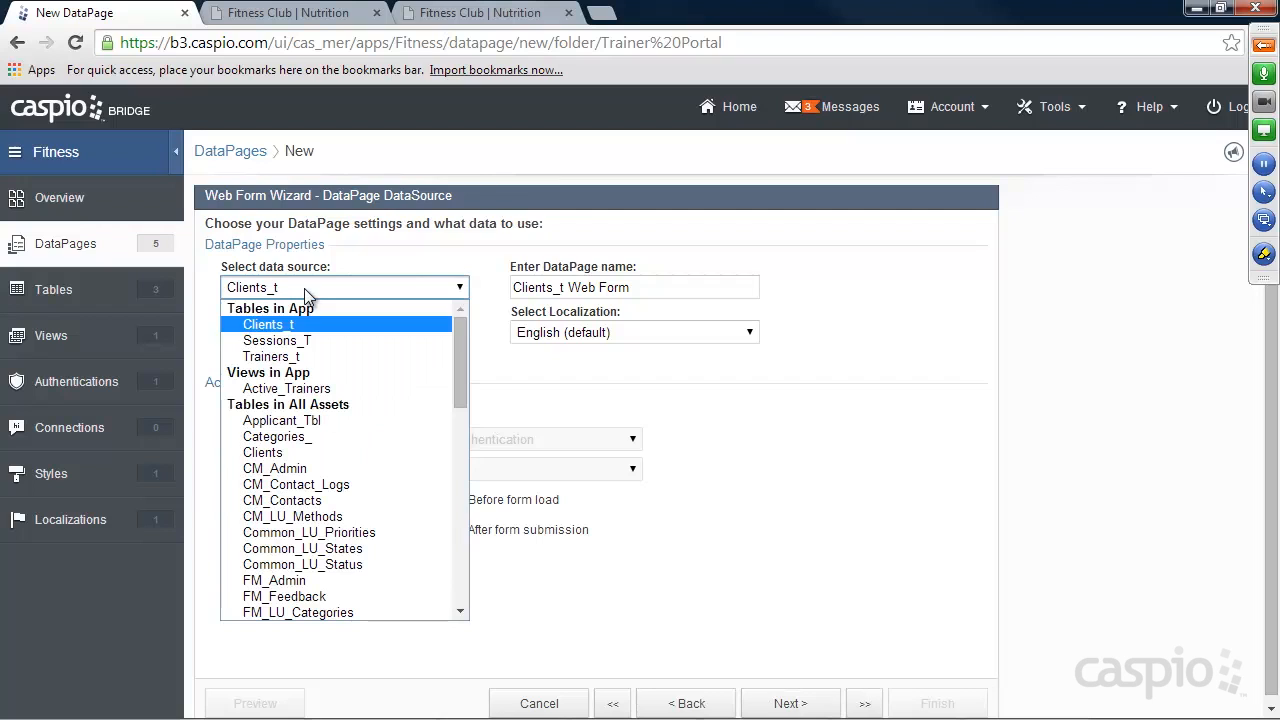
{"action": "left_click", "coordinate": [307, 341]}
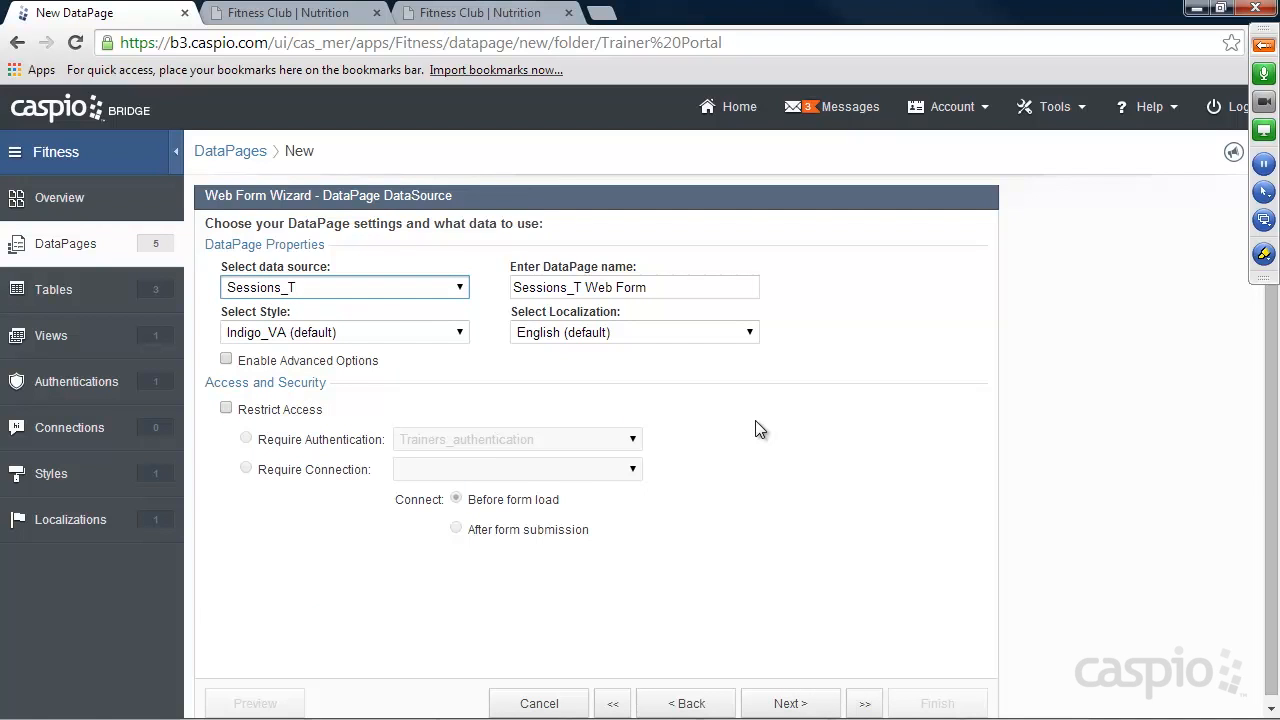
{"action": "left_click_drag", "start_coordinate": [660, 287], "coordinate": [503, 287]}
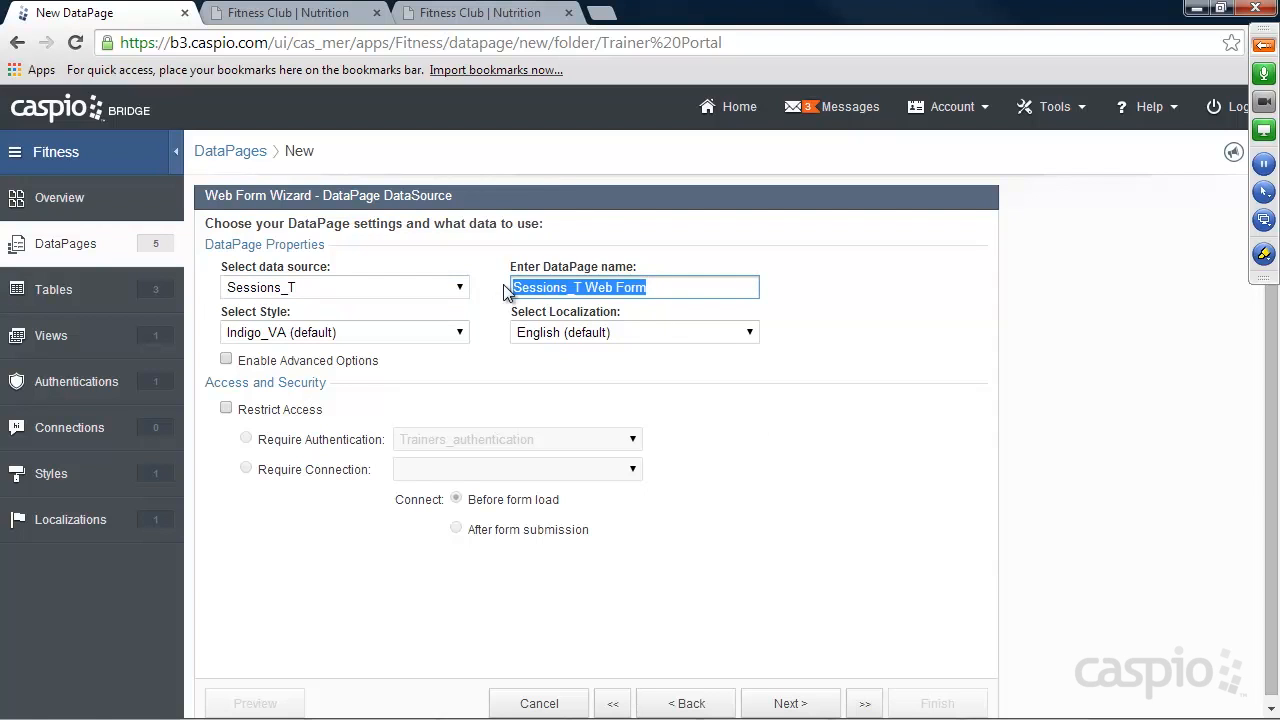
{"action": "type", "text": "New Se"}
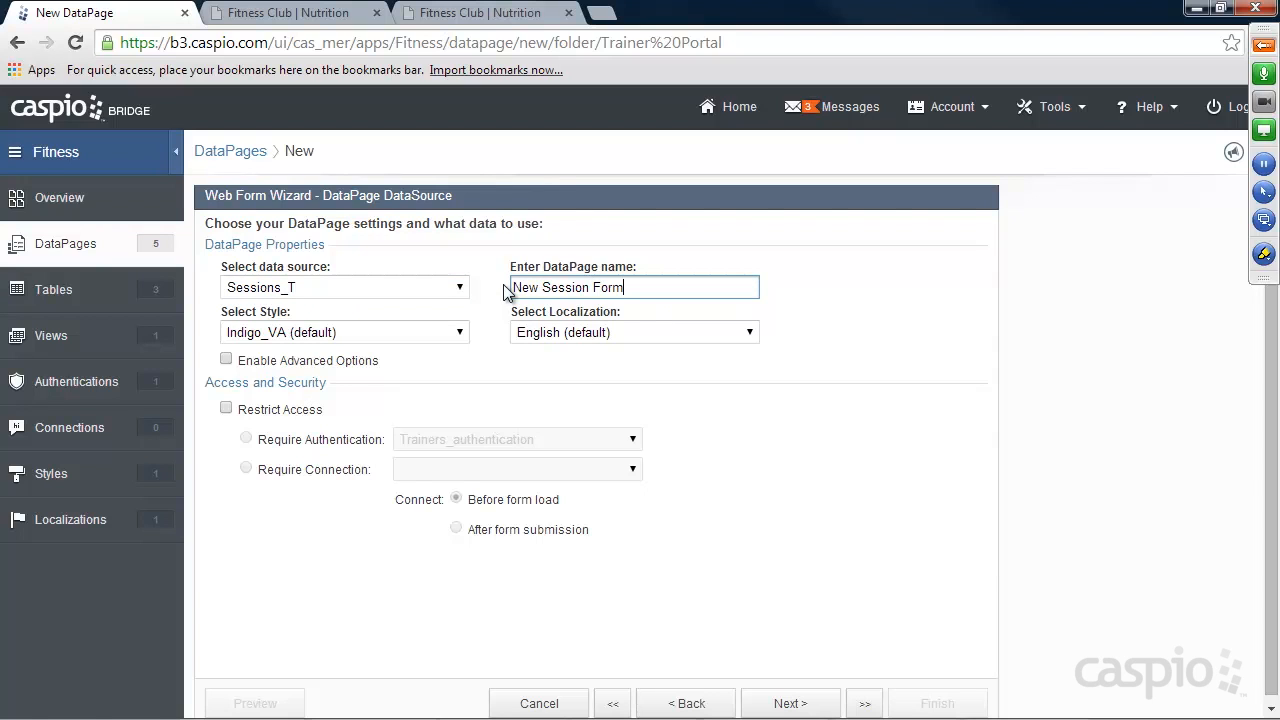
Apply the Aqua style, enable advanced options and parameters, and restrict access with Trainers_authentication.
{"action": "left_click", "coordinate": [400, 334]}
{"action": "left_click", "coordinate": [367, 366]}
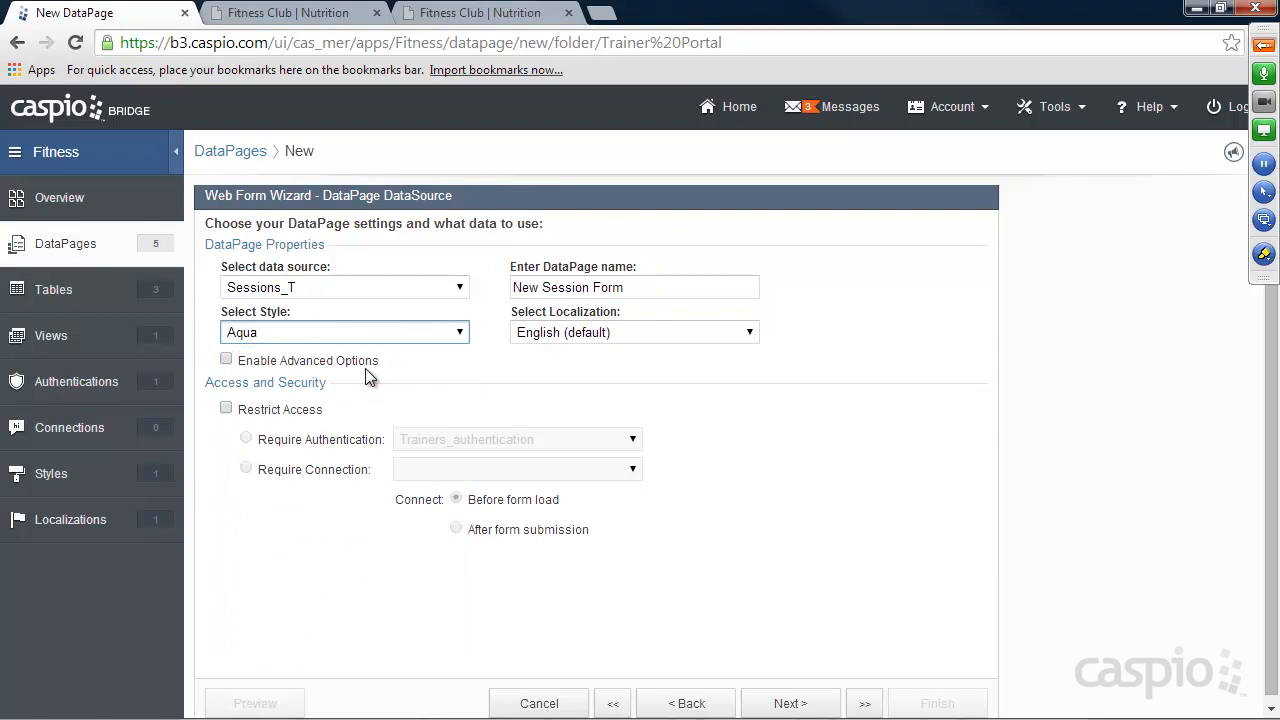
{"action": "left_click", "coordinate": [227, 359]}
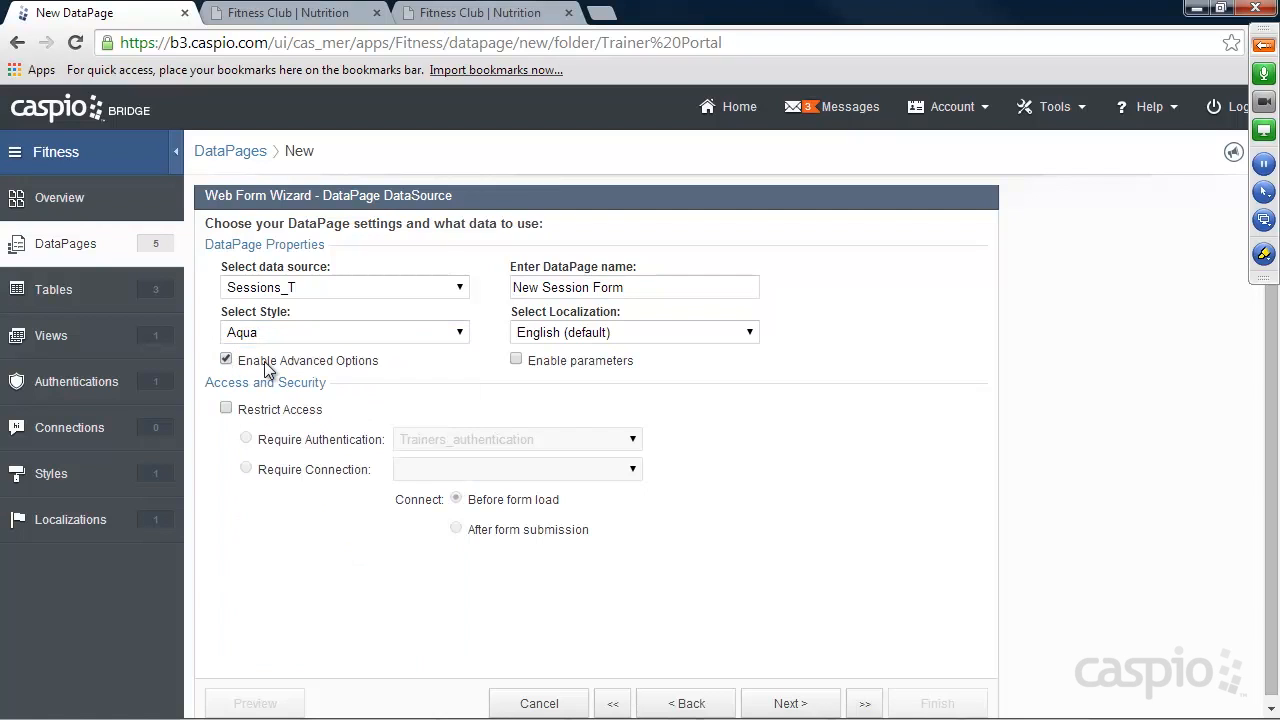
{"action": "left_click", "coordinate": [517, 361]}
{"action": "left_click", "coordinate": [227, 409]}
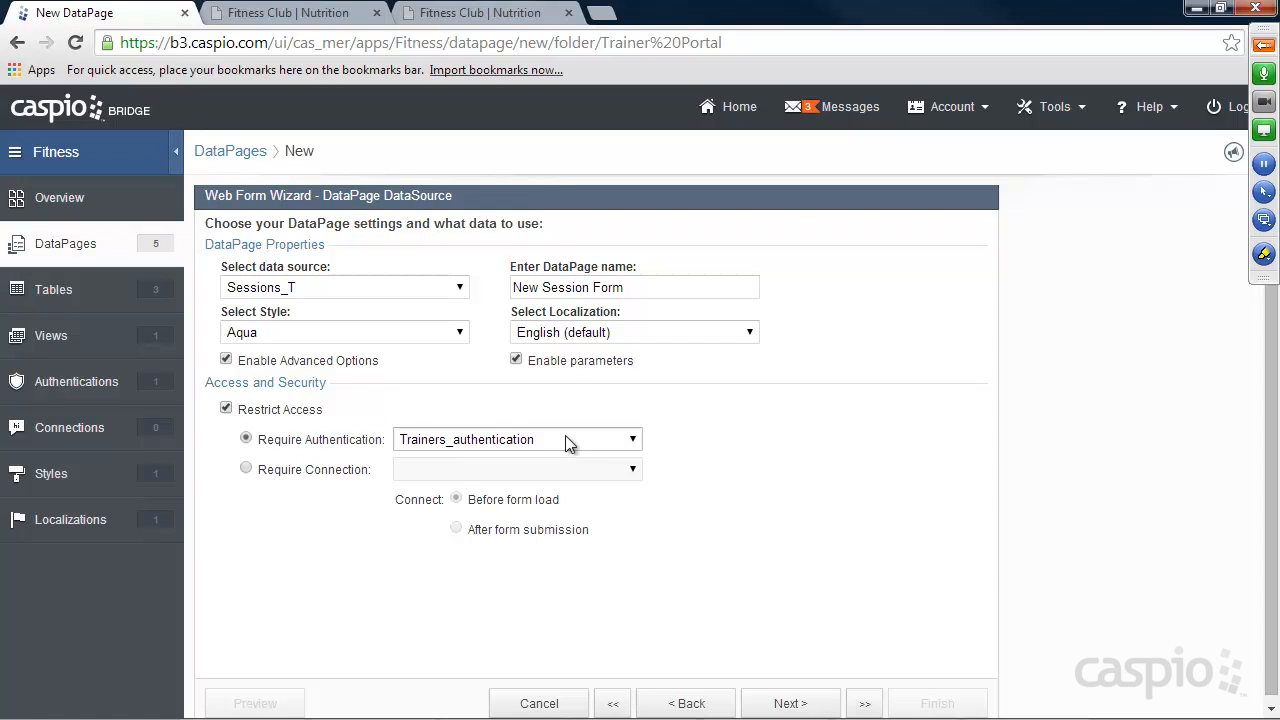
Include all available Sessions_T fields in the New Session Form and proceed to configuring them.
{"action": "left_click", "coordinate": [808, 692]}
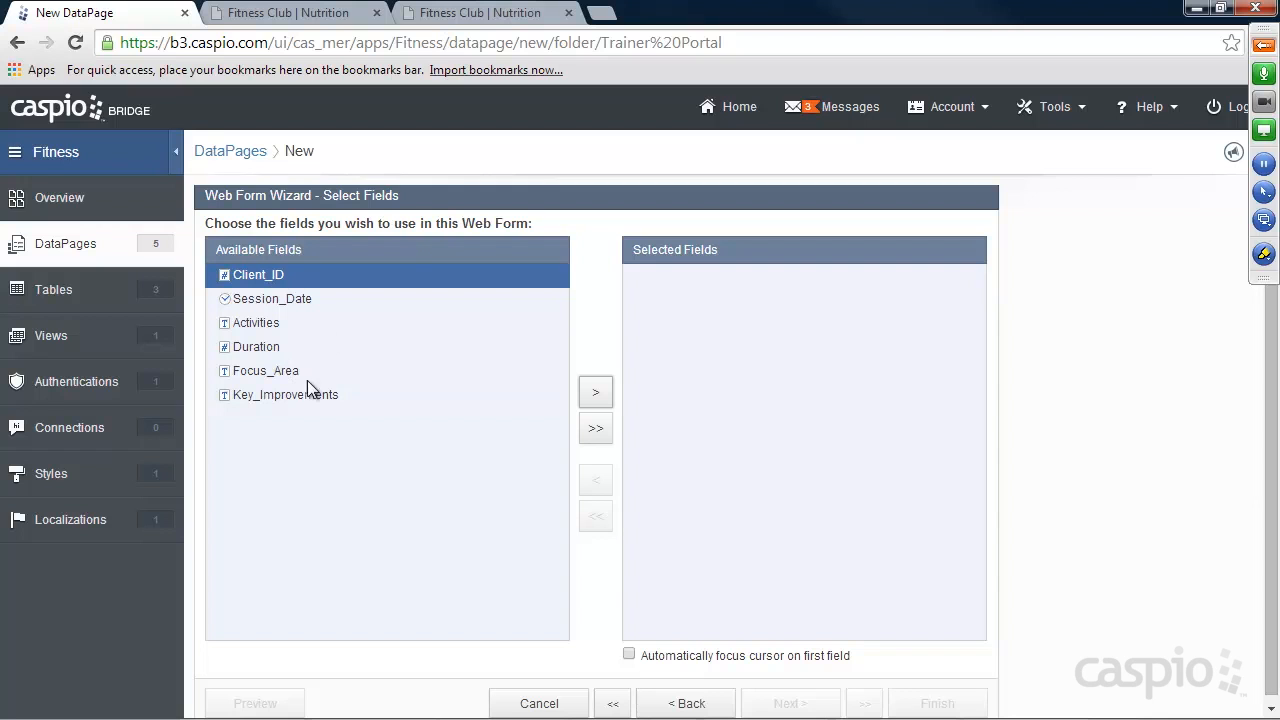
{"action": "left_click", "coordinate": [595, 428]}
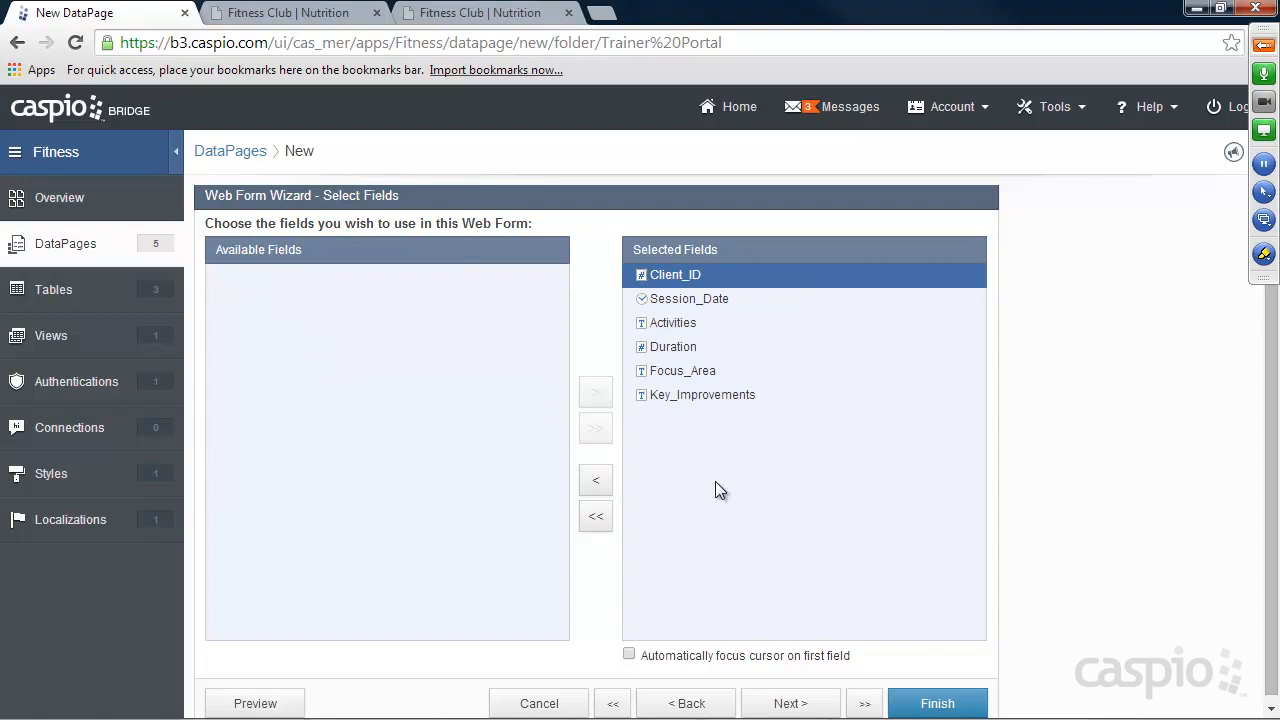
{"action": "left_click", "coordinate": [797, 705]}
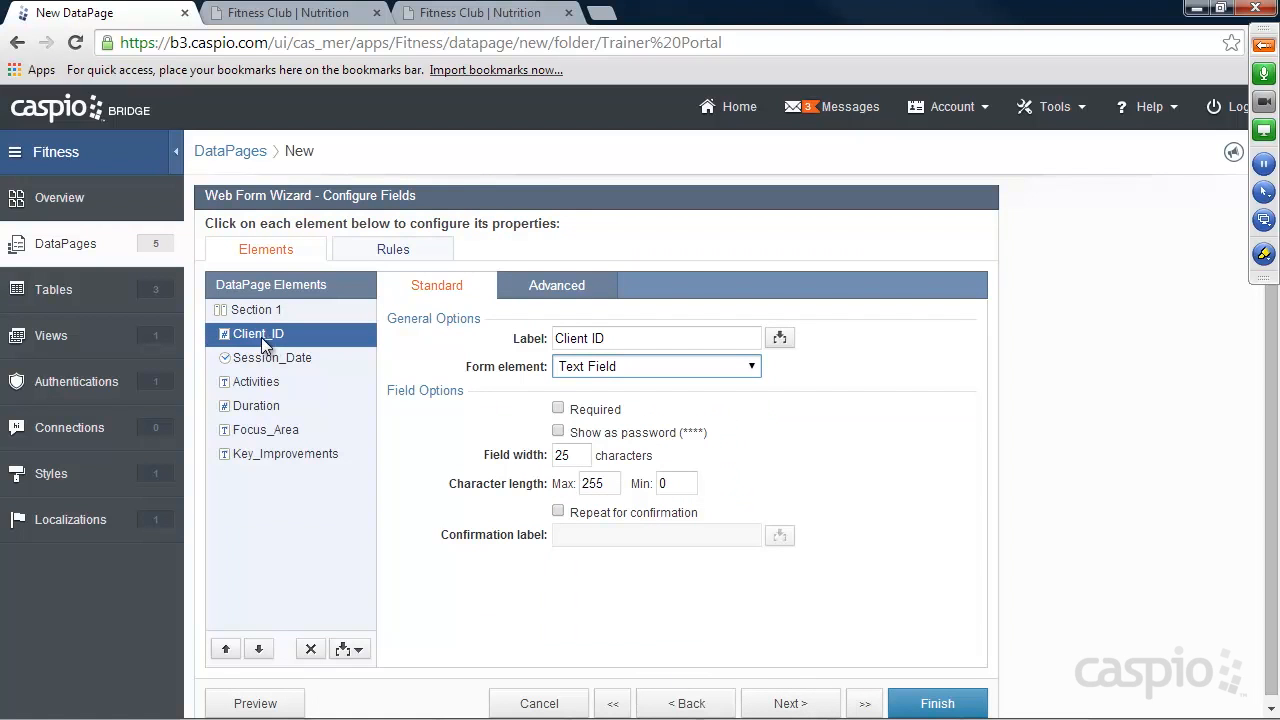
{"action": "left_click", "coordinate": [465, 14]}
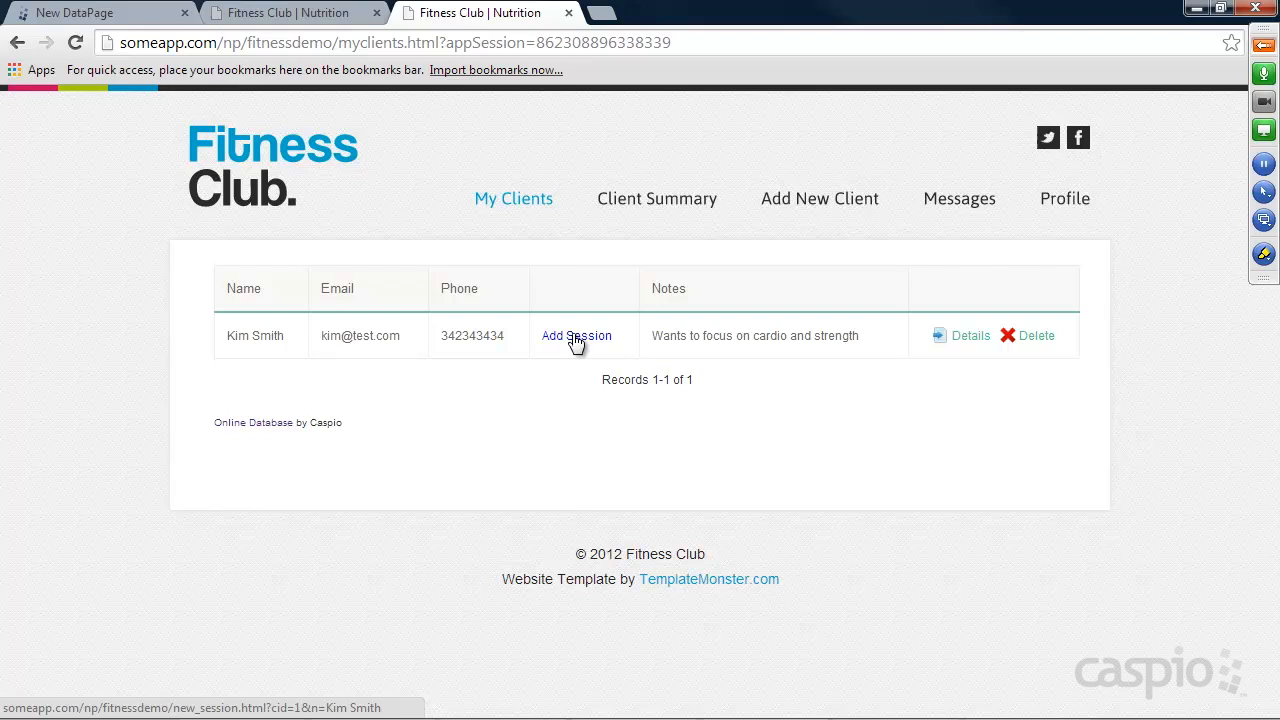
{"action": "left_click", "coordinate": [140, 14]}
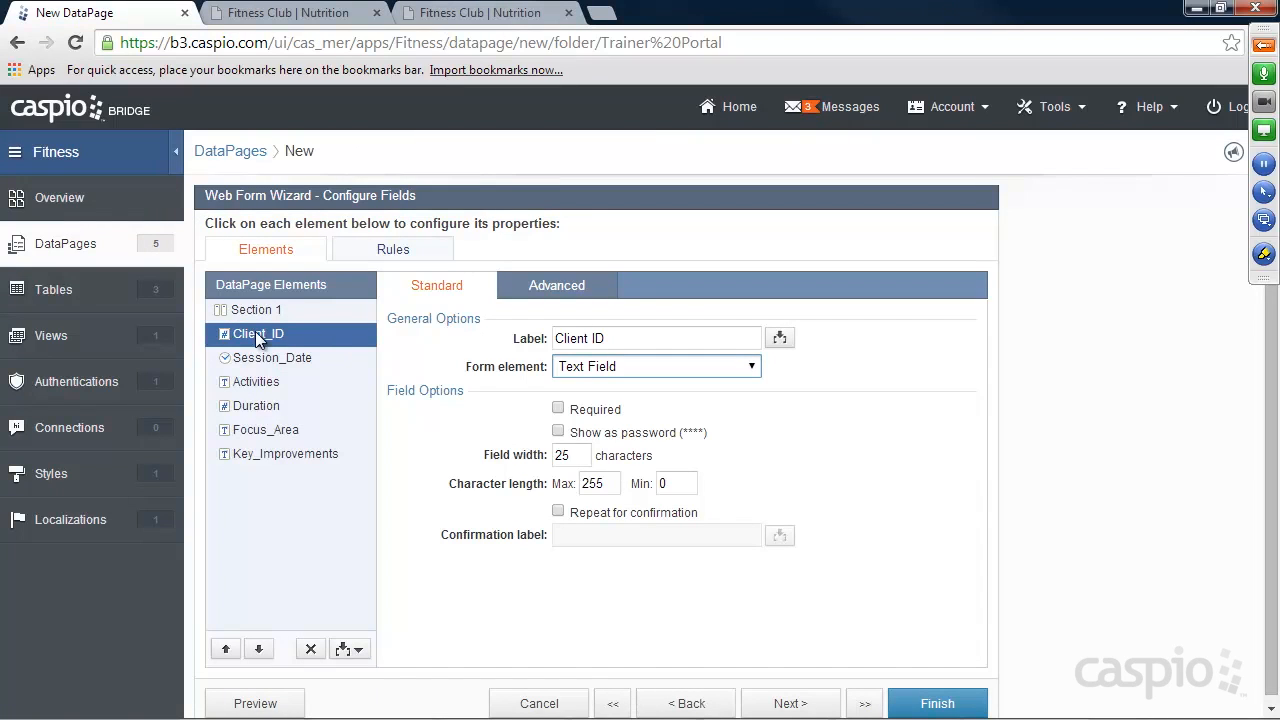
{"action": "left_click", "coordinate": [557, 286]}
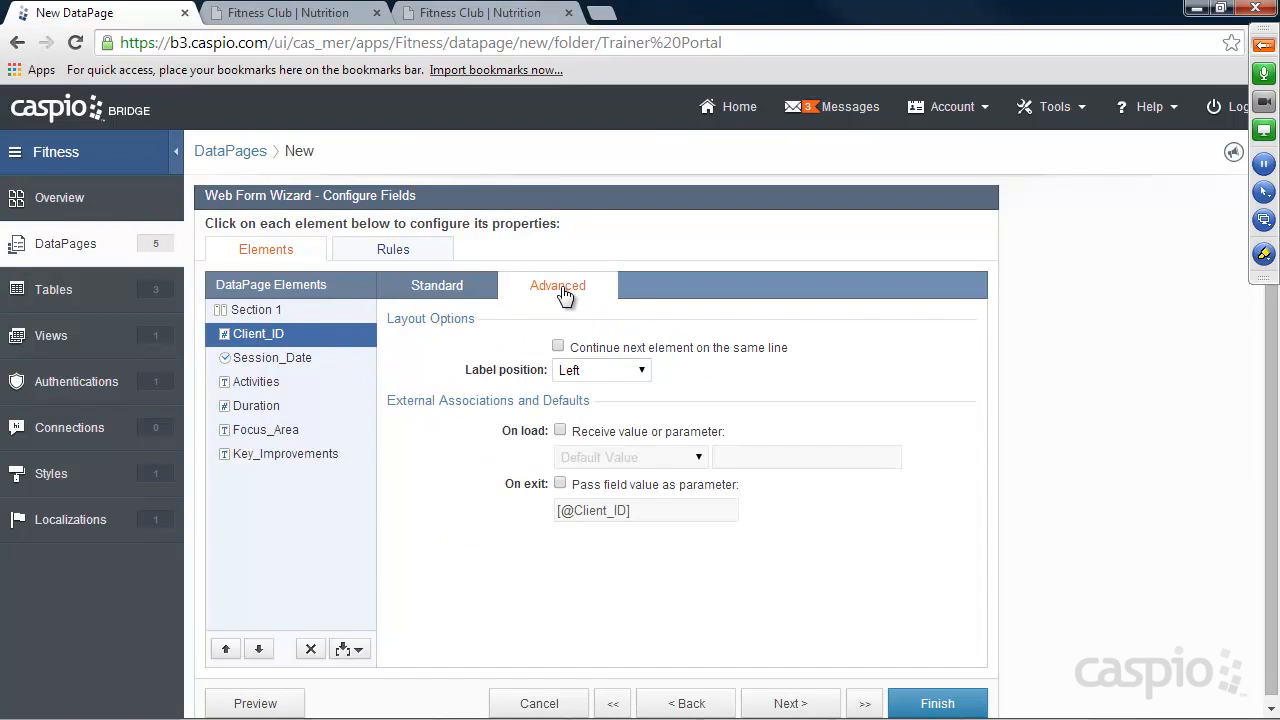
{"action": "left_click", "coordinate": [588, 430]}
{"action": "left_click", "coordinate": [596, 457]}
{"action": "left_click", "coordinate": [620, 494]}
{"action": "left_click_drag", "start_coordinate": [733, 457], "coordinate": [785, 458]}
{"action": "type", "text": "cid"}
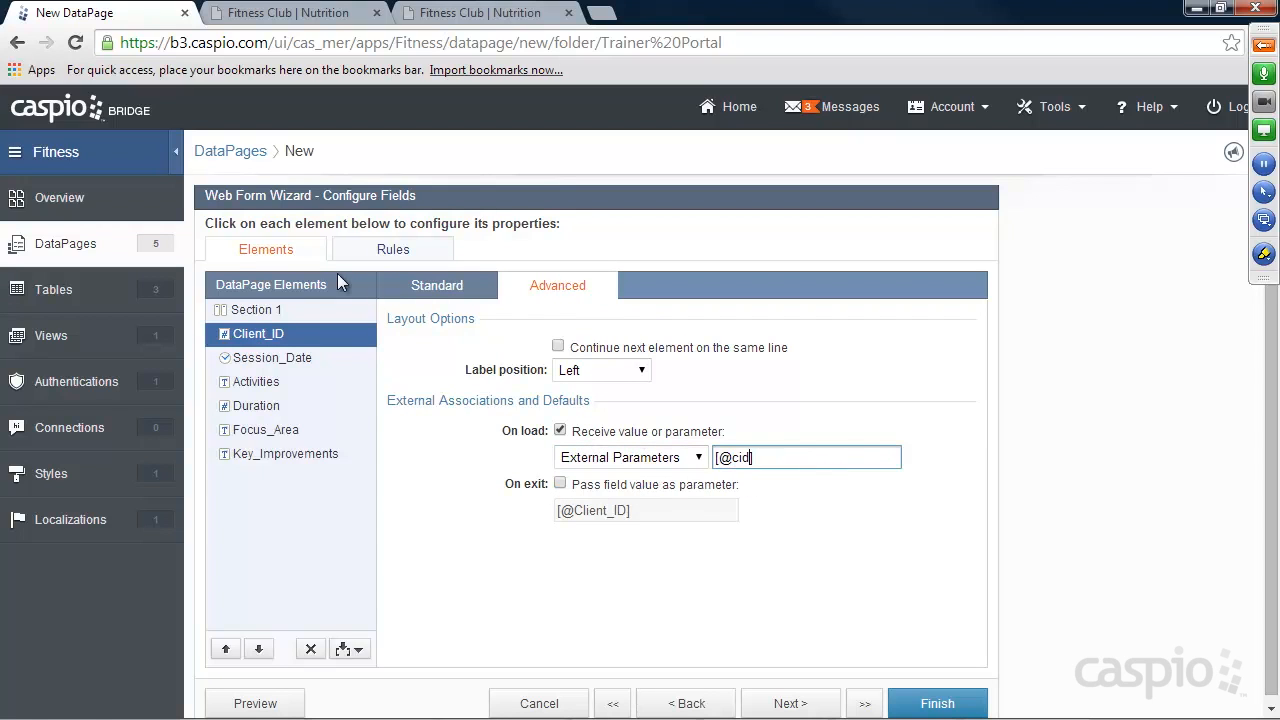
{"action": "left_click", "coordinate": [449, 287]}
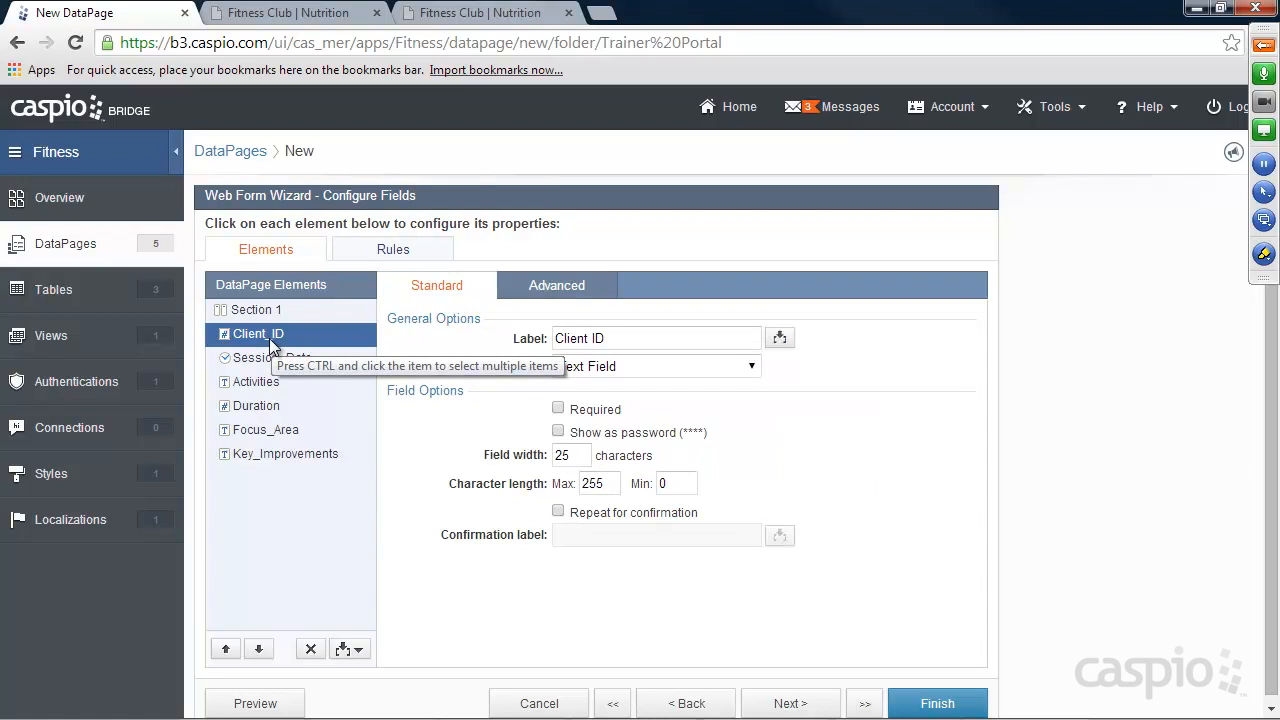
Add a header and footer to the form, and copy the "Add Workout Info for" heading from the sample site's new session page.
{"action": "left_click", "coordinate": [357, 650]}
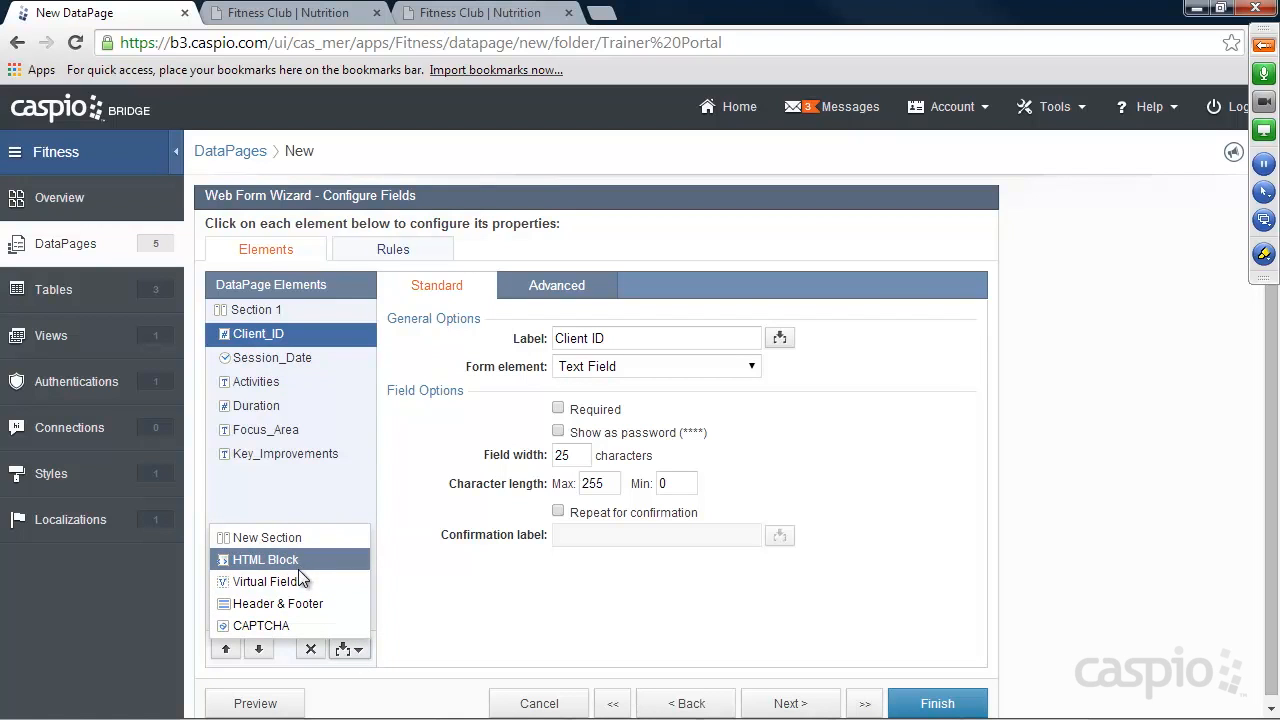
{"action": "left_click", "coordinate": [291, 602]}
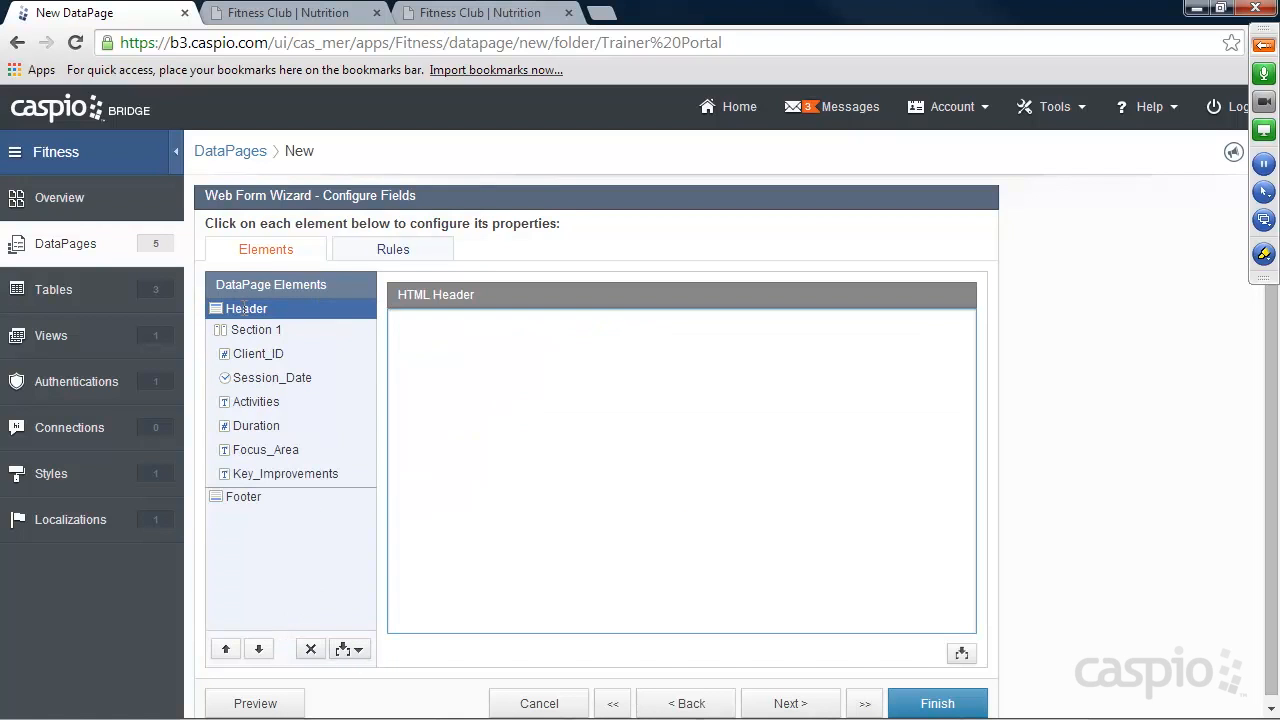
{"action": "left_click", "coordinate": [297, 15]}
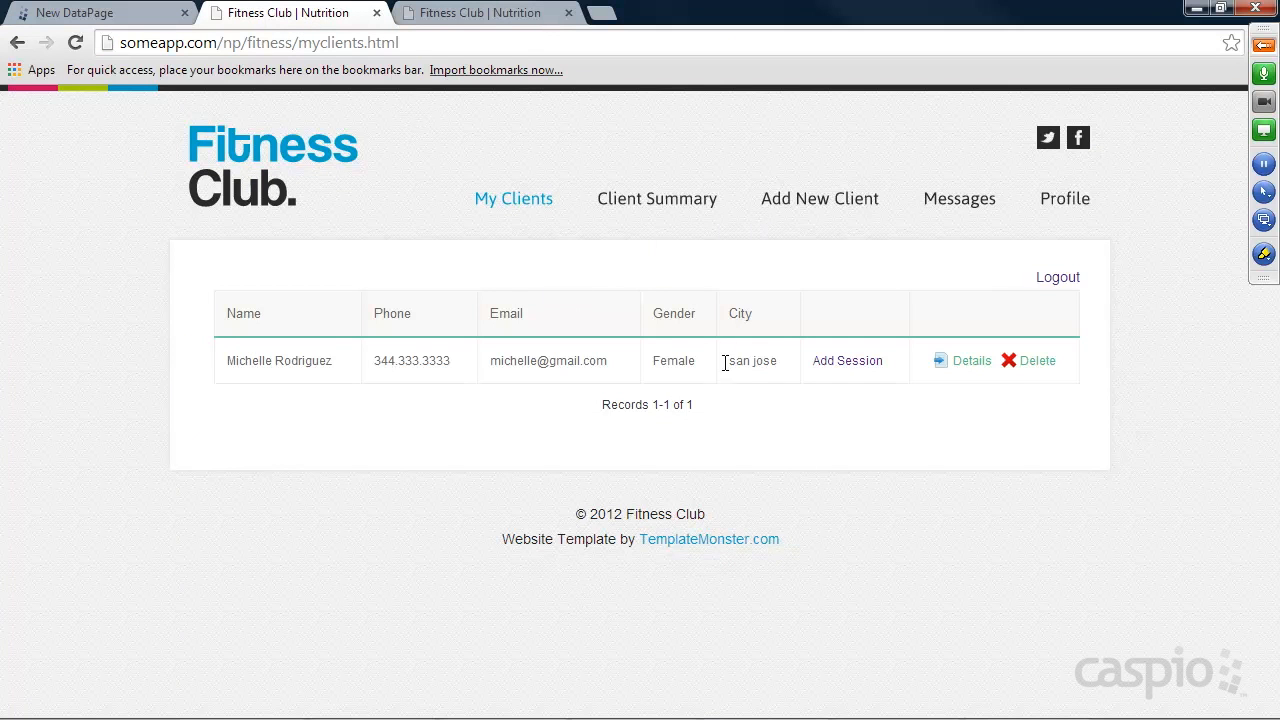
{"action": "left_click", "coordinate": [850, 365]}
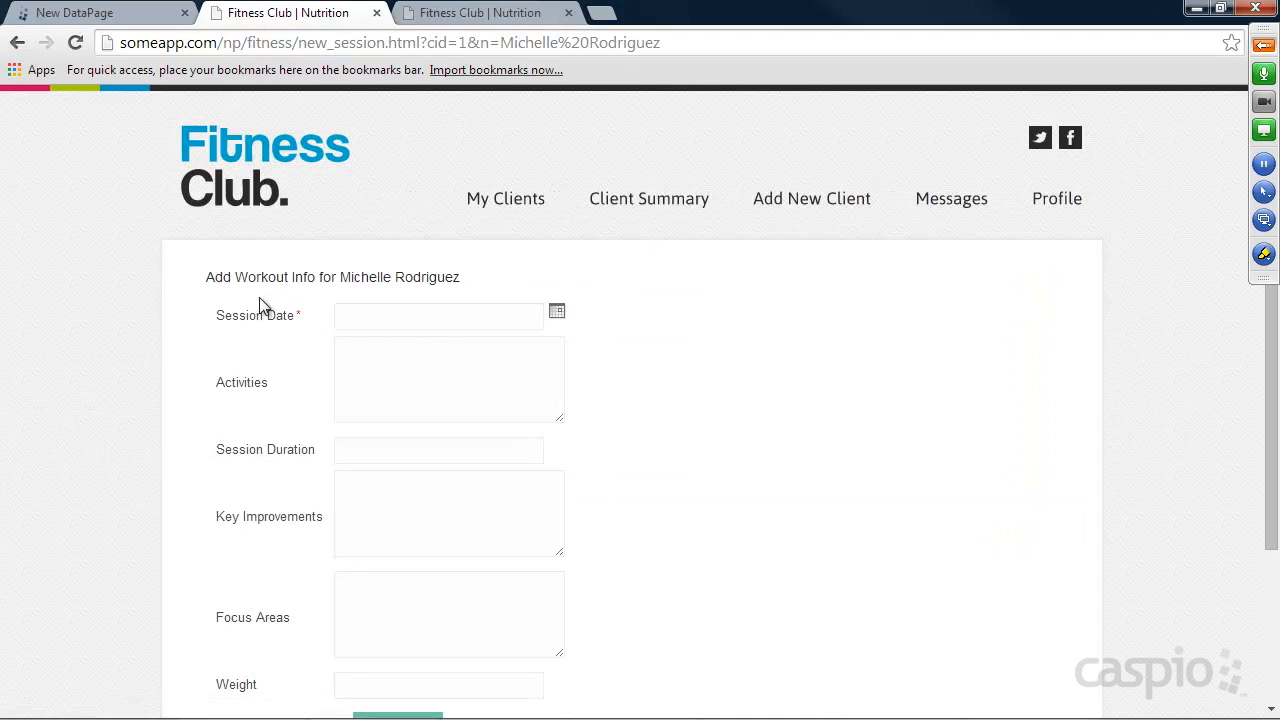
{"action": "left_click_drag", "start_coordinate": [213, 279], "coordinate": [467, 271]}
{"action": "key", "text": "ctrl+c"}
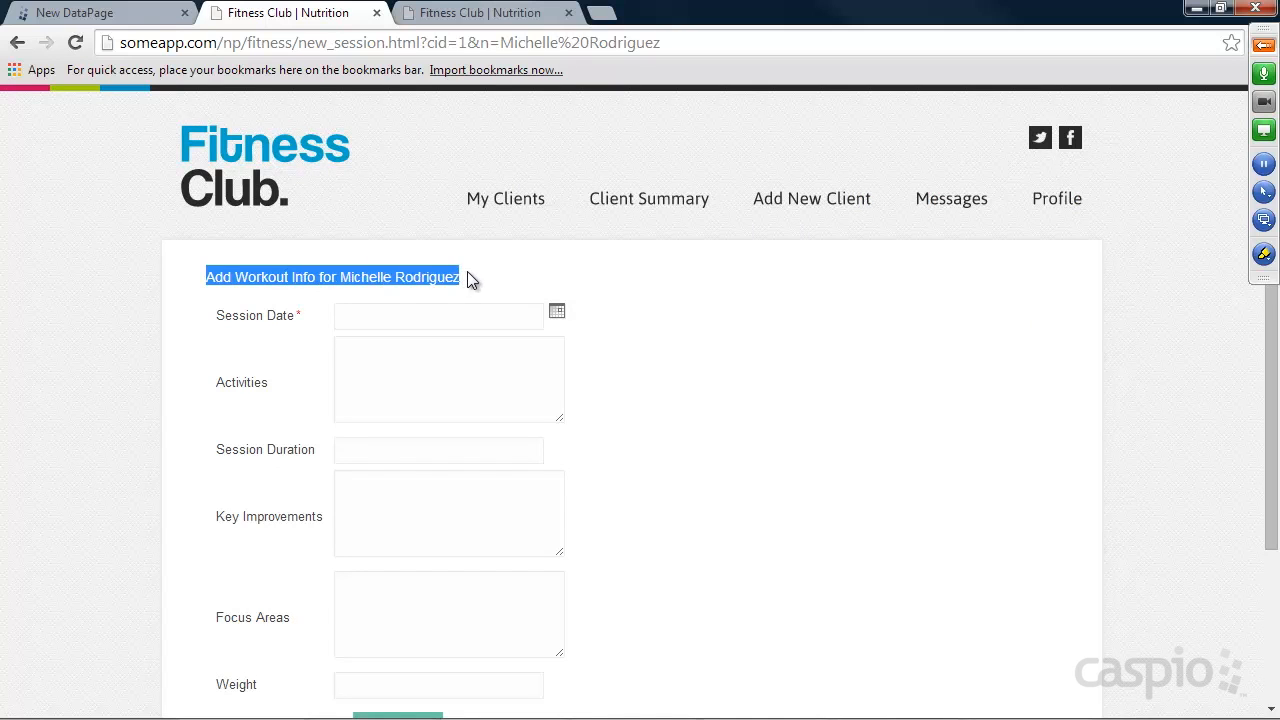
{"action": "left_click", "coordinate": [145, 13]}
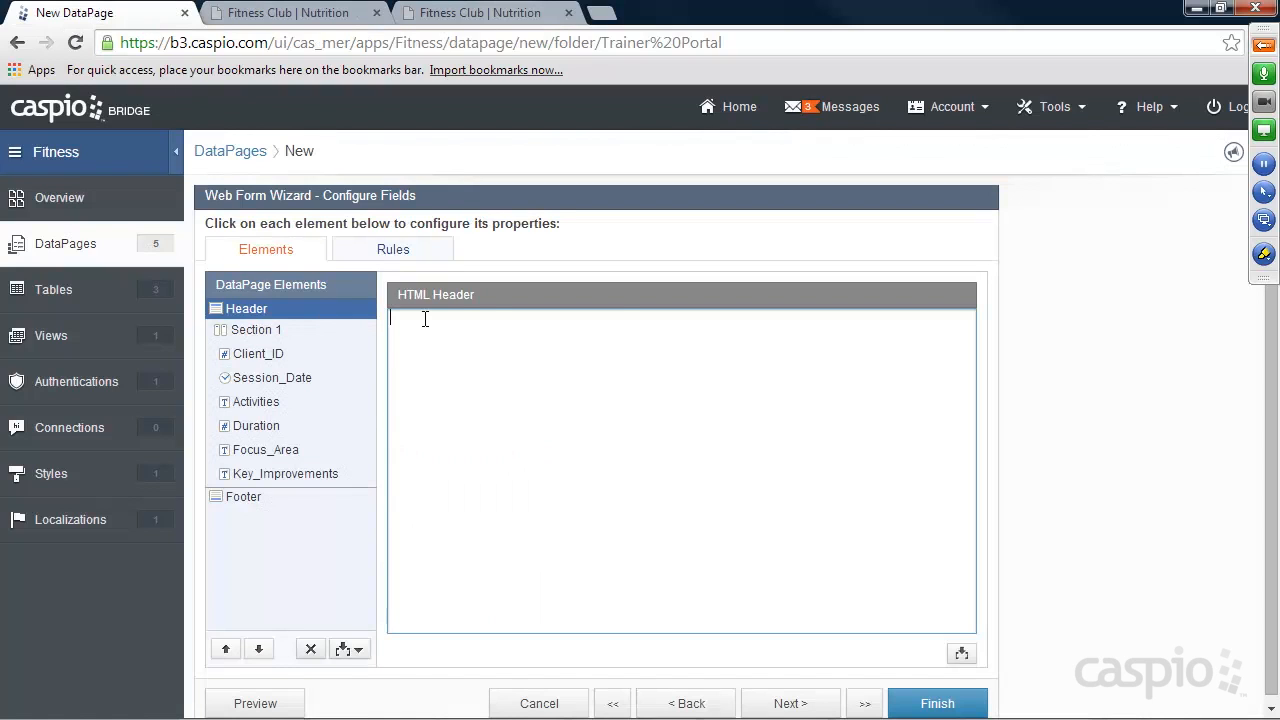
Paste the copied heading into the HTML header and replace the client's name so it reads "Add Workout Info for [@n]".
{"action": "key", "text": "ctrl+v"}
{"action": "left_click_drag", "start_coordinate": [513, 318], "coordinate": [625, 320]}
{"action": "type", "text": "[@n"}
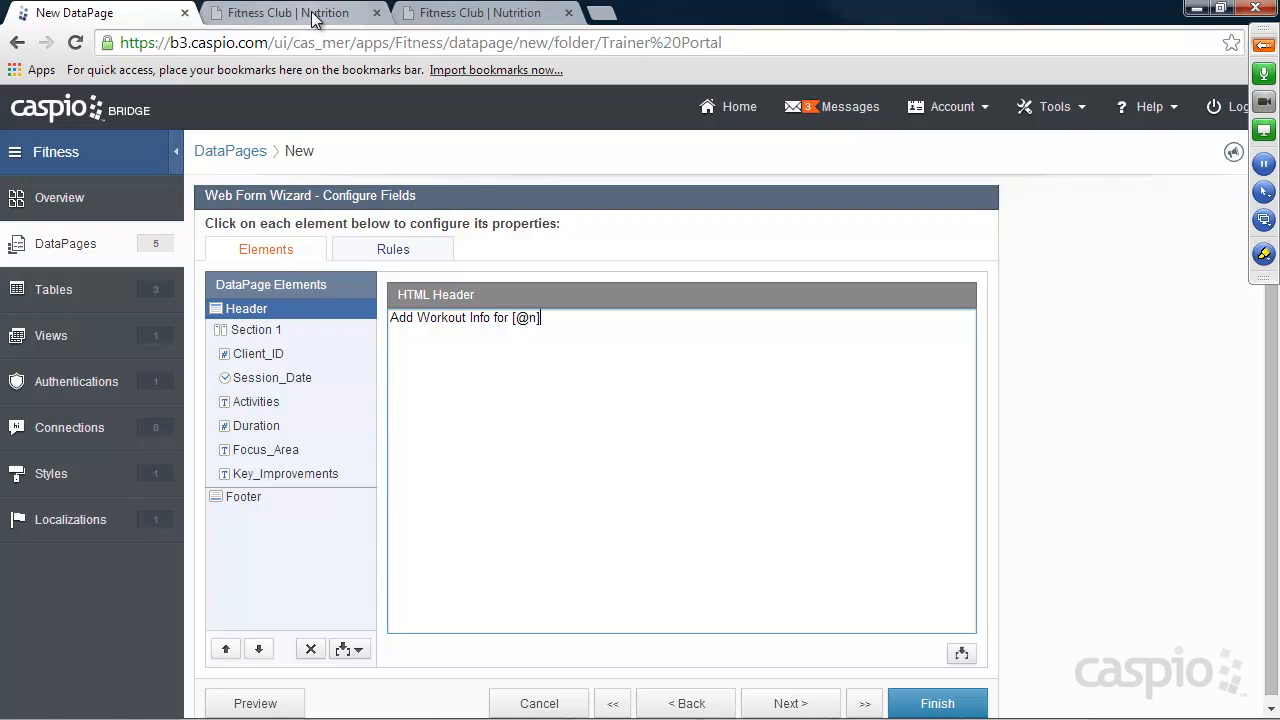
Compare the name parameter in the My Clients page's Add Session link with the [@n] parameter in the form header.
{"action": "left_click", "coordinate": [455, 13]}
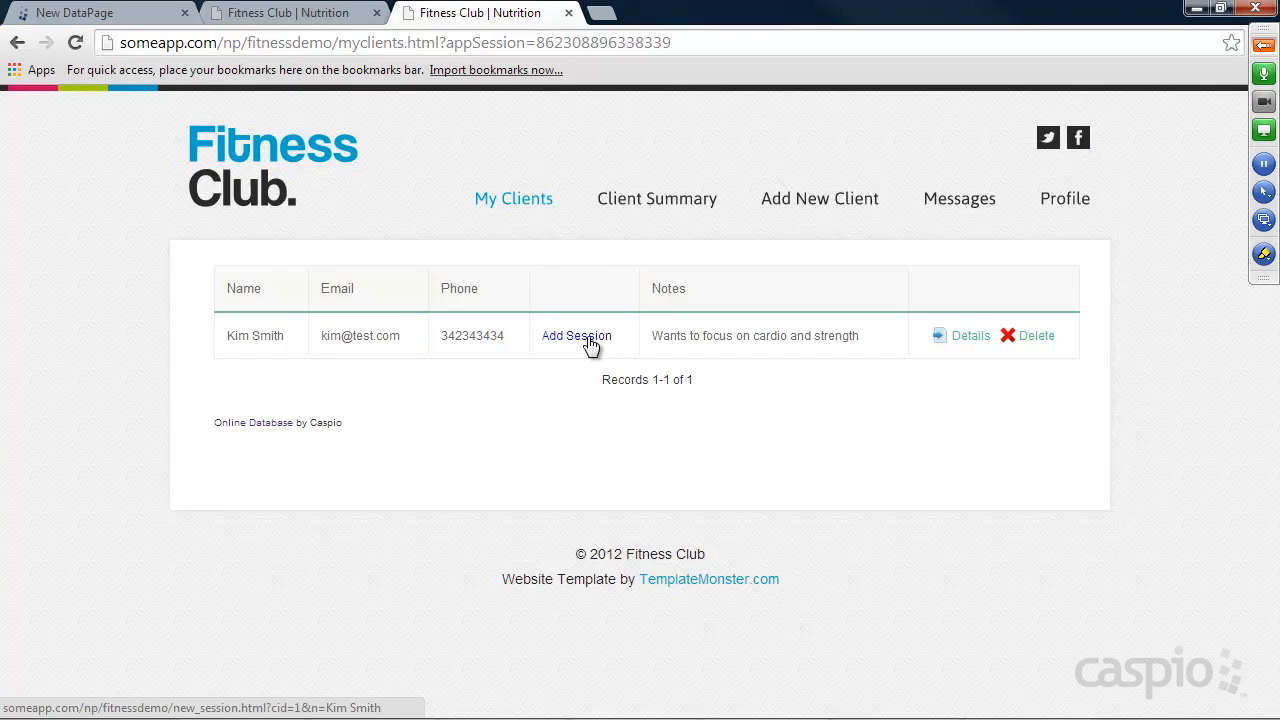
{"action": "left_click", "coordinate": [121, 16]}
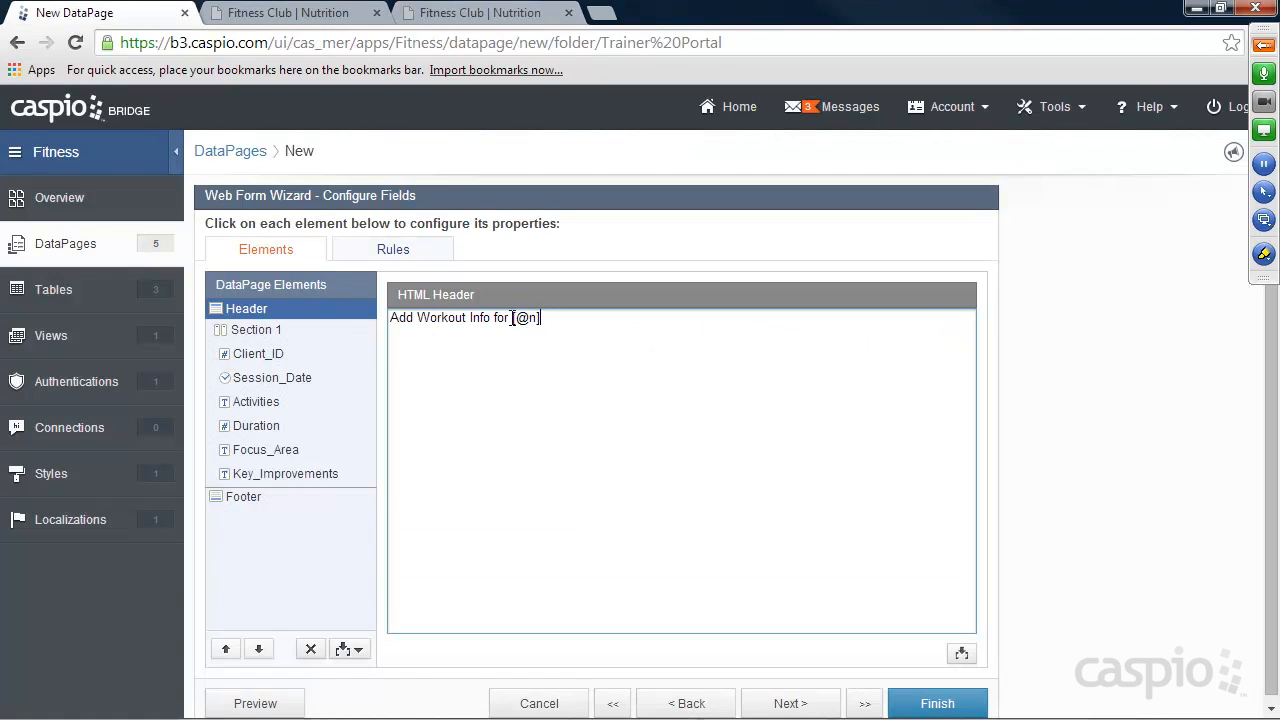
{"action": "left_click_drag", "start_coordinate": [549, 318], "coordinate": [516, 323]}
{"action": "left_click", "coordinate": [547, 320]}
Check Client_ID's external parameter setting and change its form element to Hidden.
{"action": "left_click", "coordinate": [260, 360]}
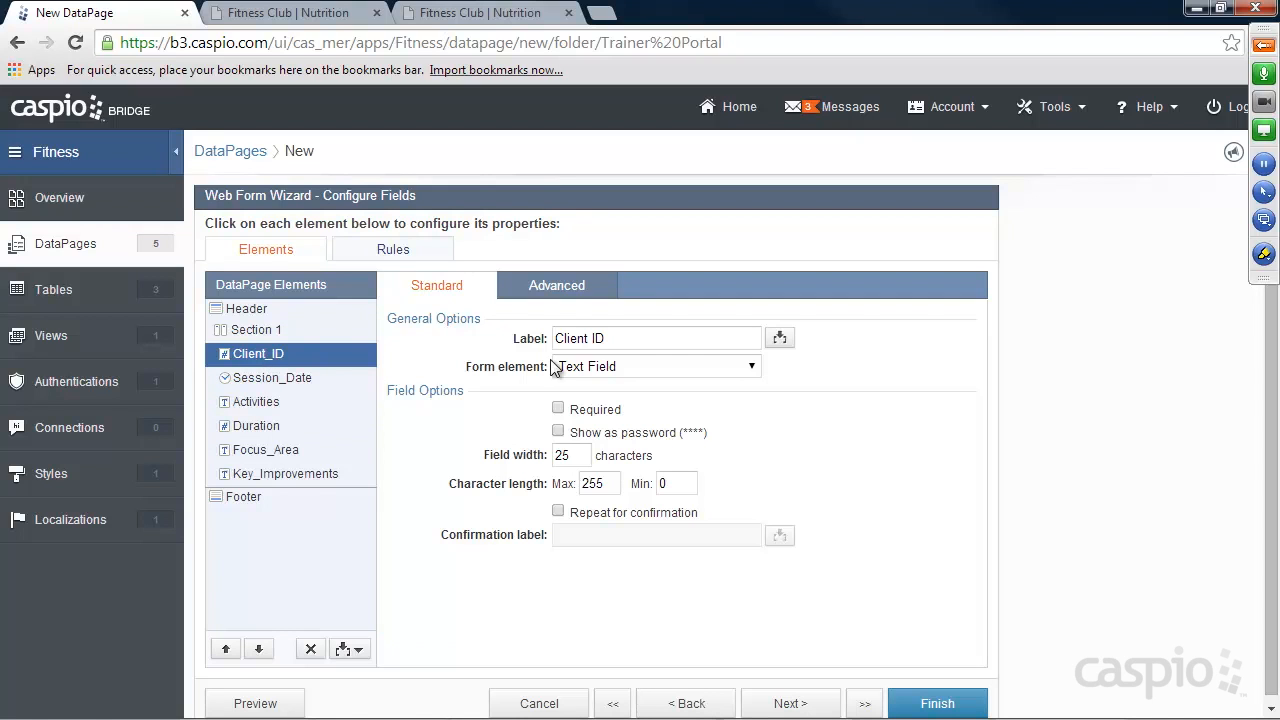
{"action": "left_click", "coordinate": [557, 285]}
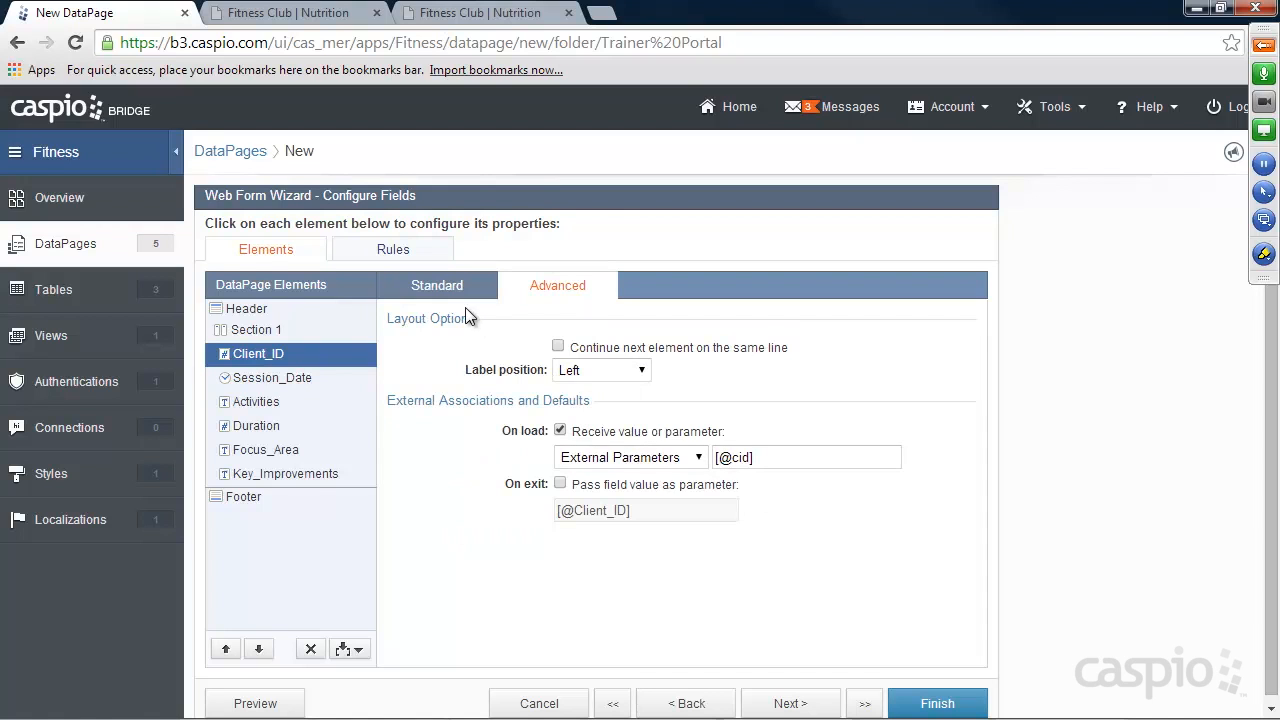
{"action": "left_click", "coordinate": [440, 288]}
{"action": "left_click", "coordinate": [601, 366]}
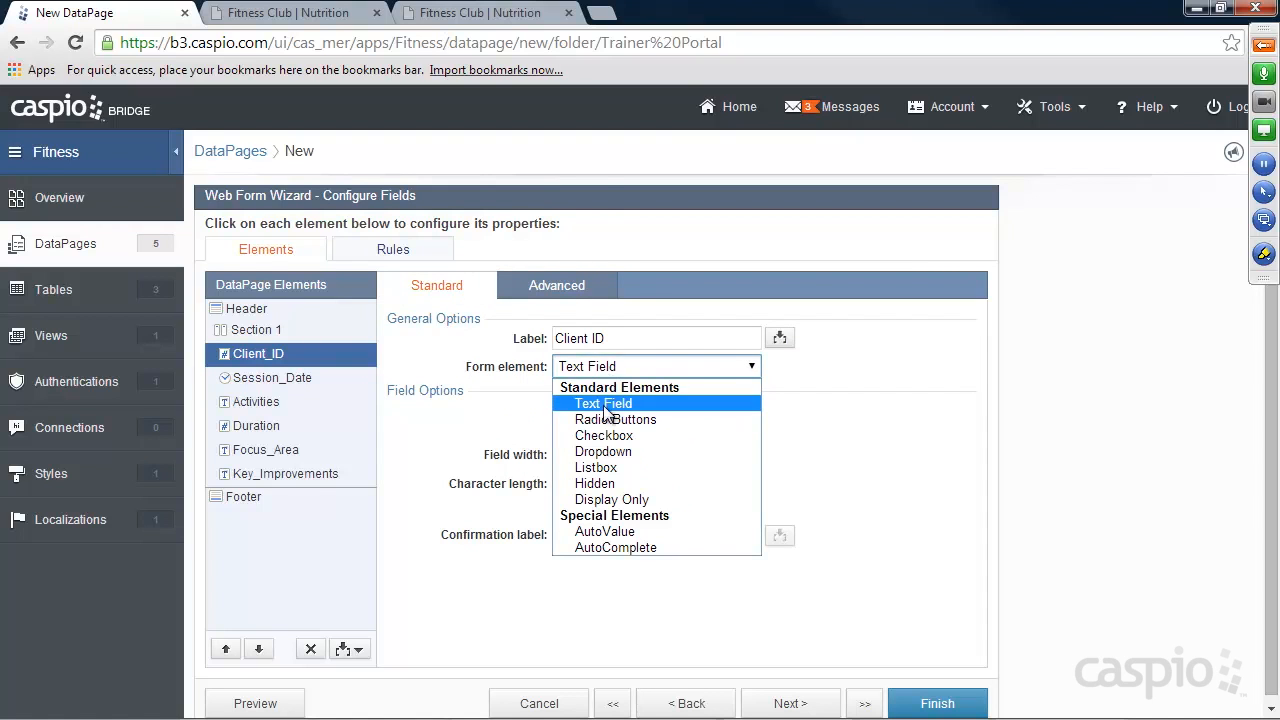
{"action": "left_click", "coordinate": [597, 483]}
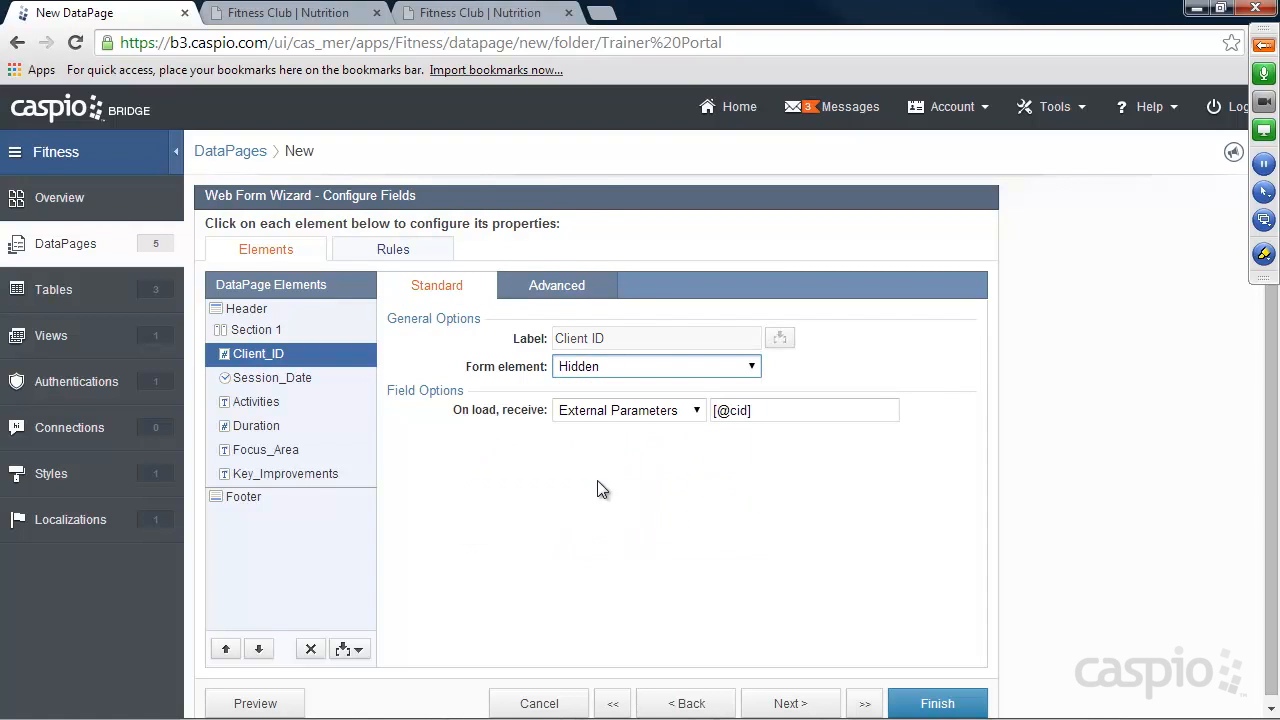
Change the form element of Activities, Focus_Area and Key_Improvements to Text Area.
{"action": "left_click", "coordinate": [270, 385]}
{"action": "left_click", "coordinate": [258, 403]}
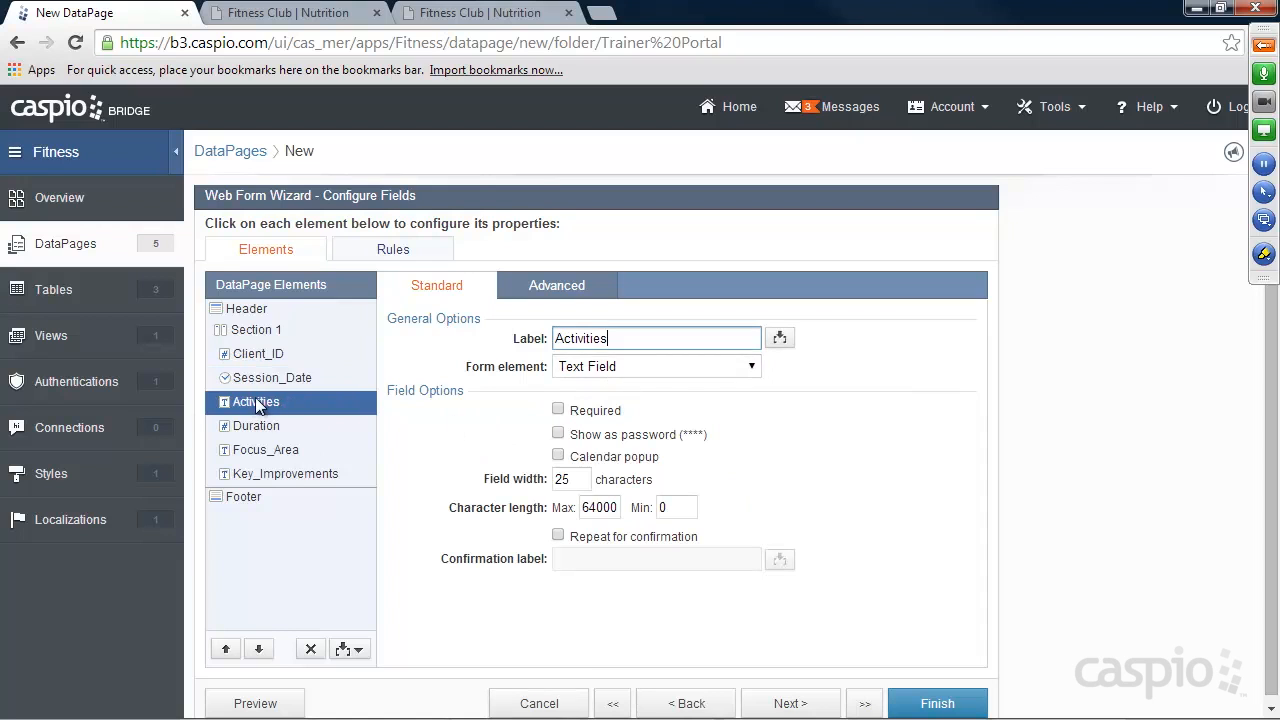
{"action": "left_click", "coordinate": [600, 366]}
{"action": "left_click", "coordinate": [606, 418]}
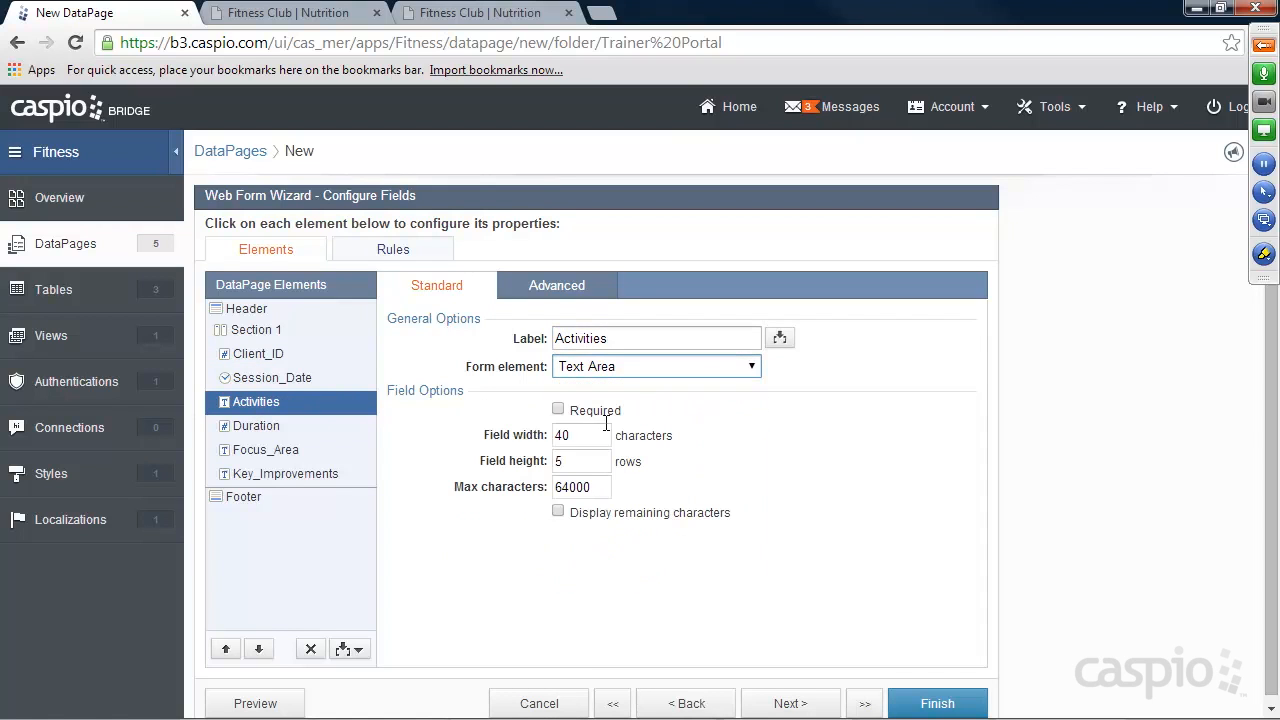
{"action": "left_click", "coordinate": [300, 426]}
{"action": "left_click", "coordinate": [280, 450]}
{"action": "left_click", "coordinate": [600, 366]}
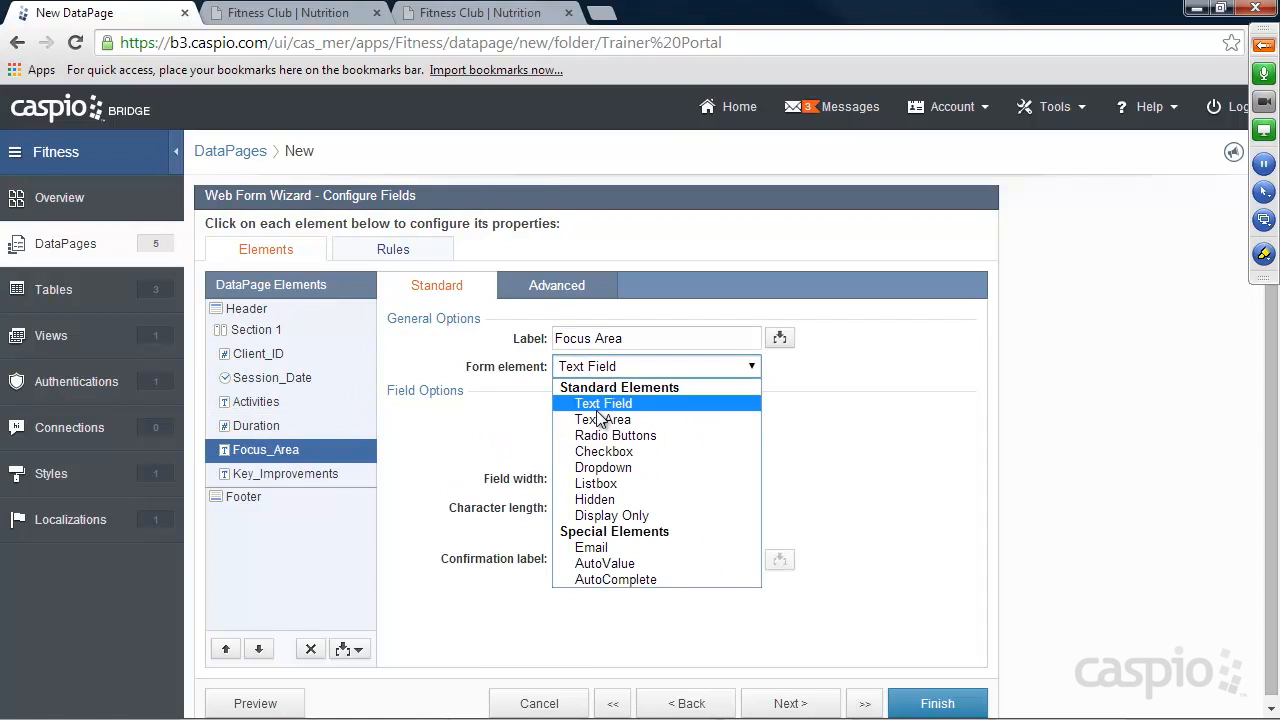
{"action": "left_click", "coordinate": [602, 419]}
{"action": "left_click", "coordinate": [280, 474]}
{"action": "left_click", "coordinate": [578, 368]}
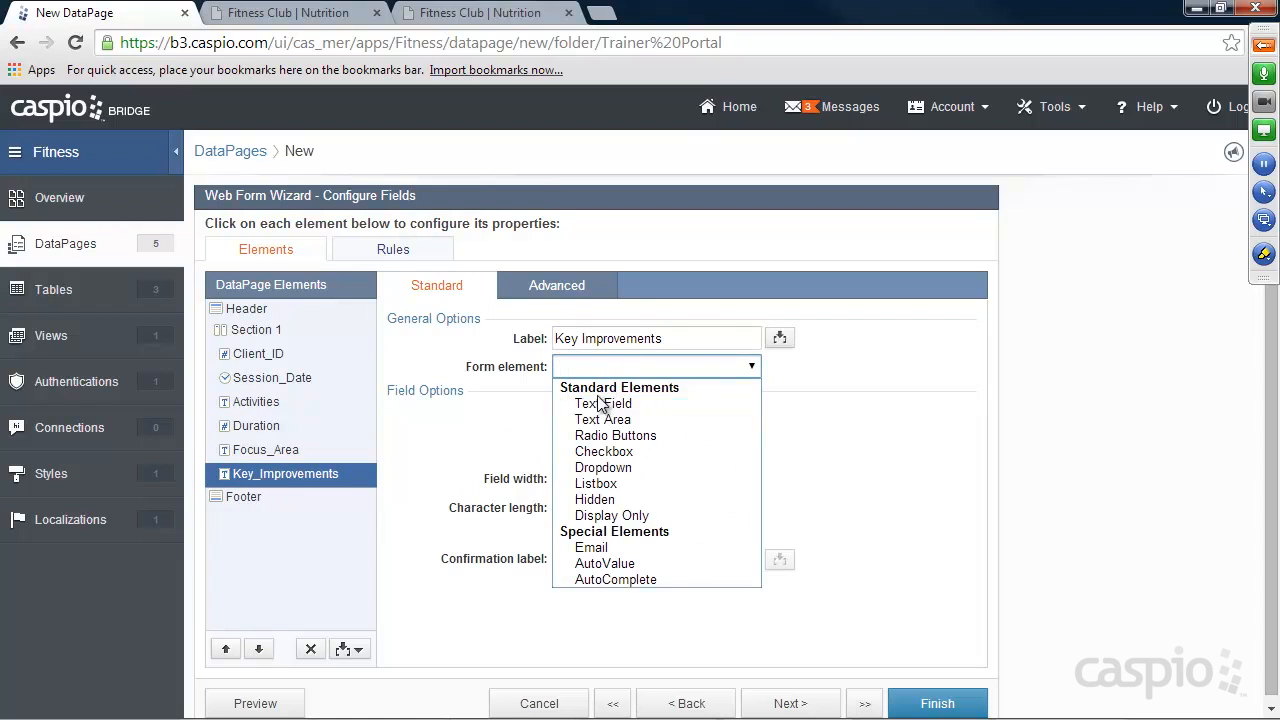
{"action": "left_click", "coordinate": [604, 419]}
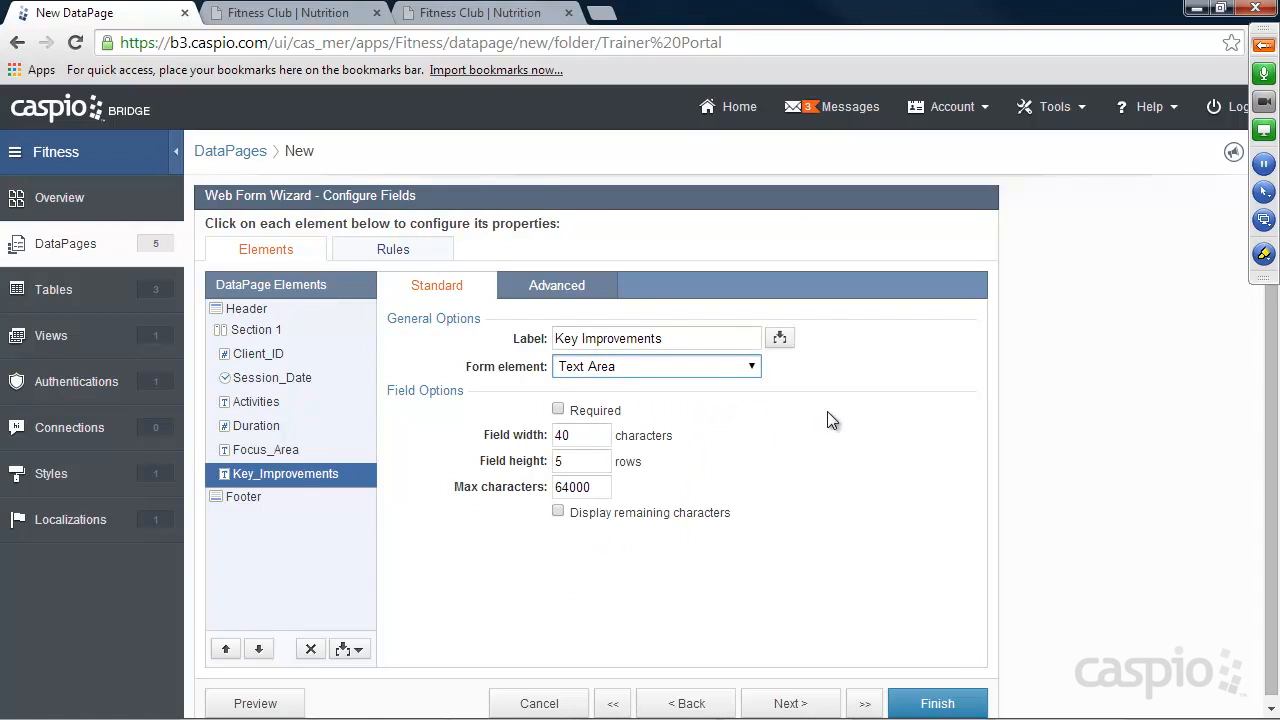
Finish the New Session Form DataPage, enable its deployment and copy its embed code.
{"action": "left_click", "coordinate": [957, 703]}
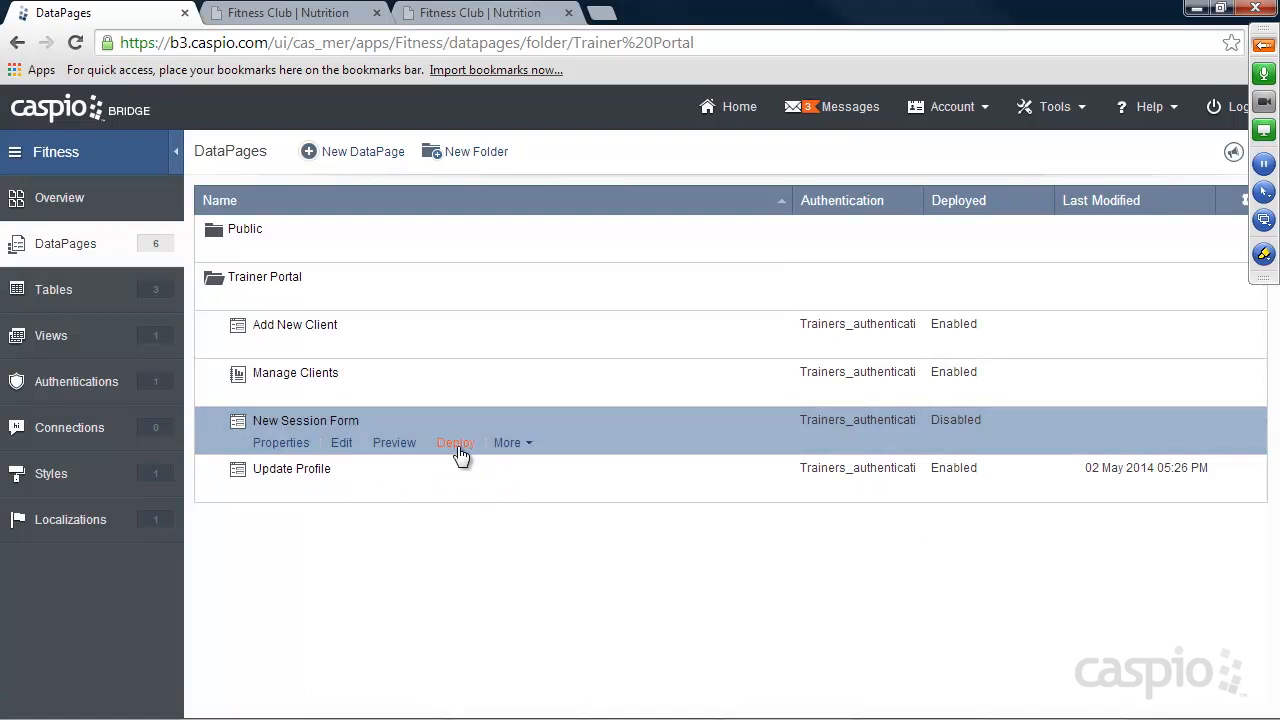
{"action": "left_click", "coordinate": [456, 443]}
{"action": "left_click", "coordinate": [543, 192]}
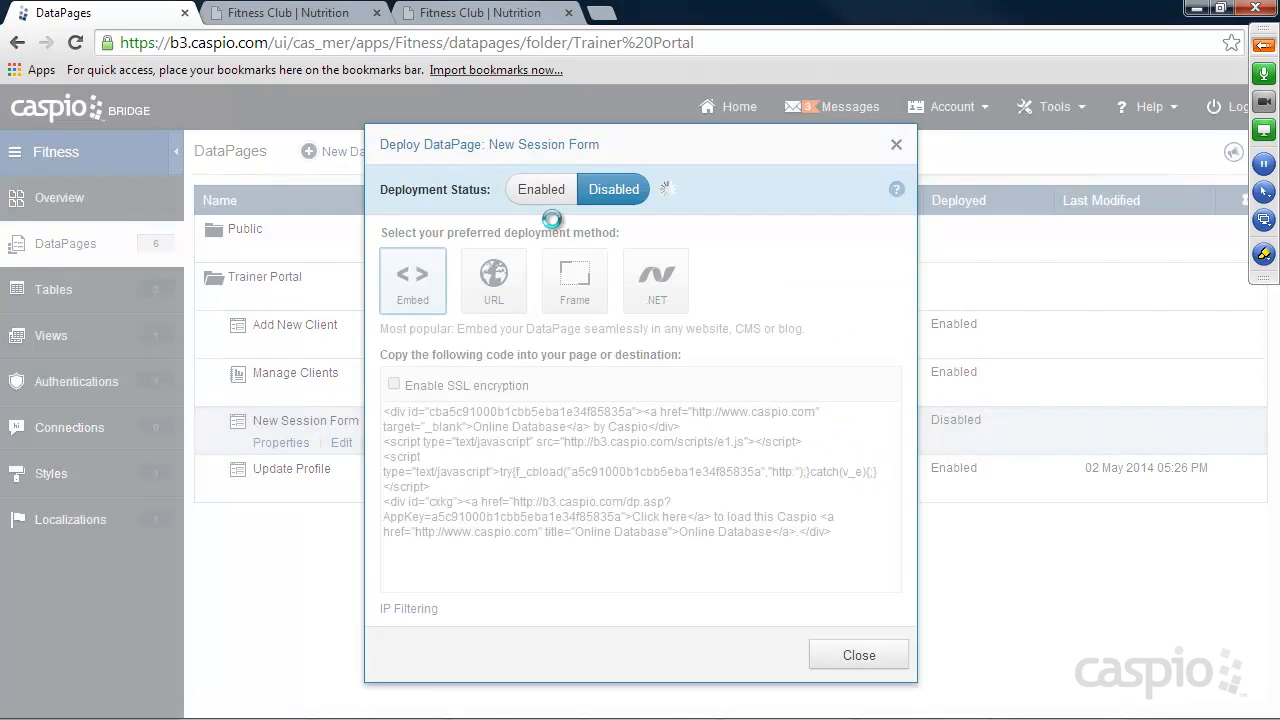
{"action": "left_click", "coordinate": [550, 447]}
{"action": "right_click", "coordinate": [550, 447]}
{"action": "left_click", "coordinate": [623, 191]}
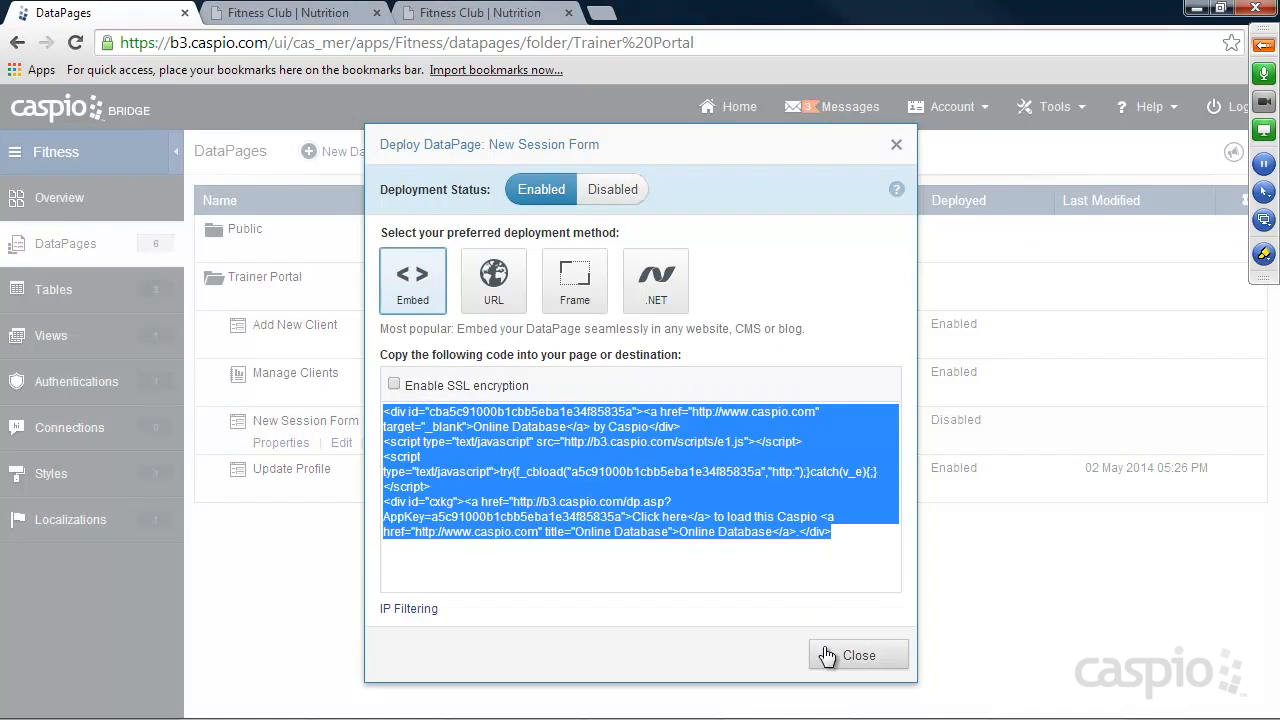
{"action": "left_click", "coordinate": [829, 653]}
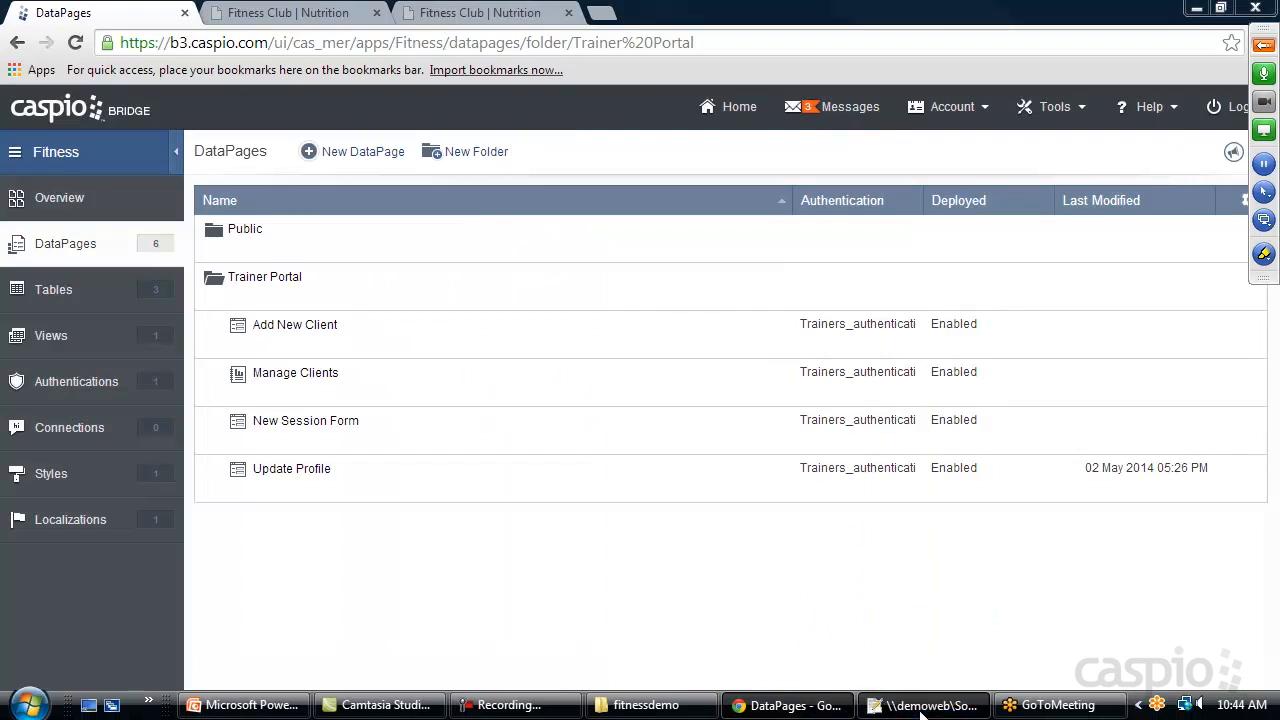
Switch to Notepad++ and replace the Placeholder text in new_session.html with the copied embed code.
{"action": "left_click", "coordinate": [928, 705]}
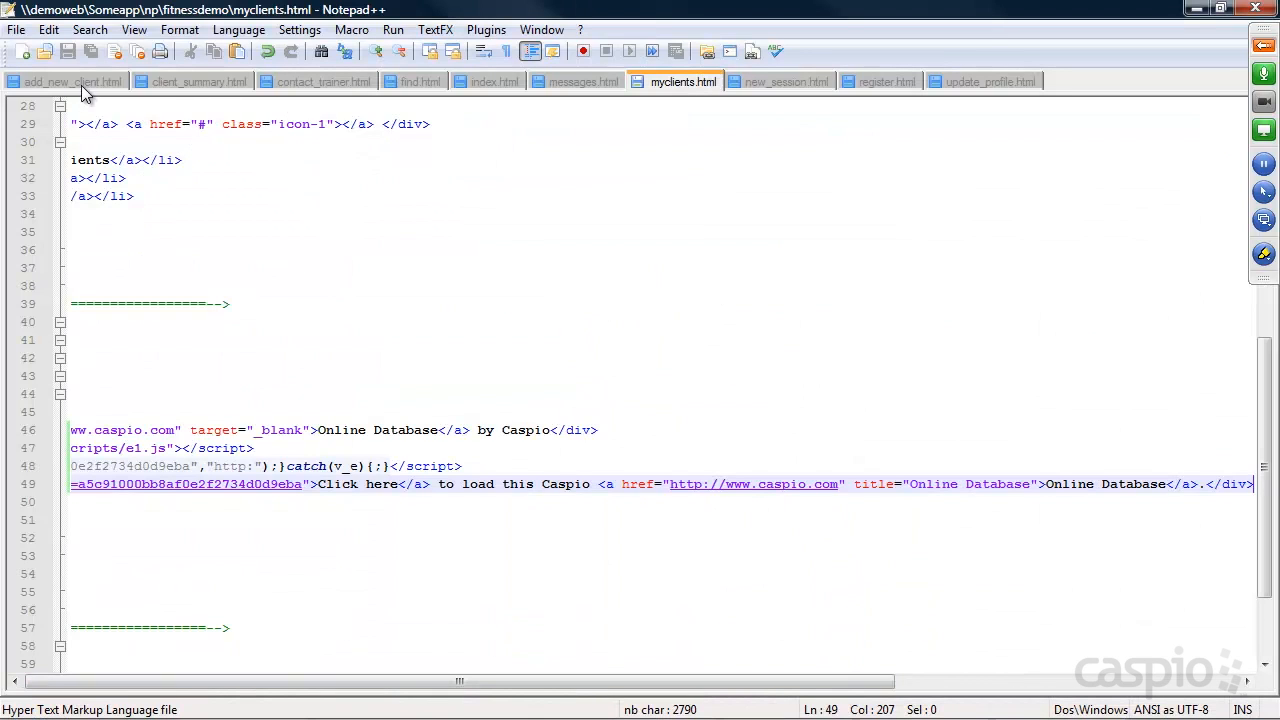
{"action": "left_click", "coordinate": [780, 82]}
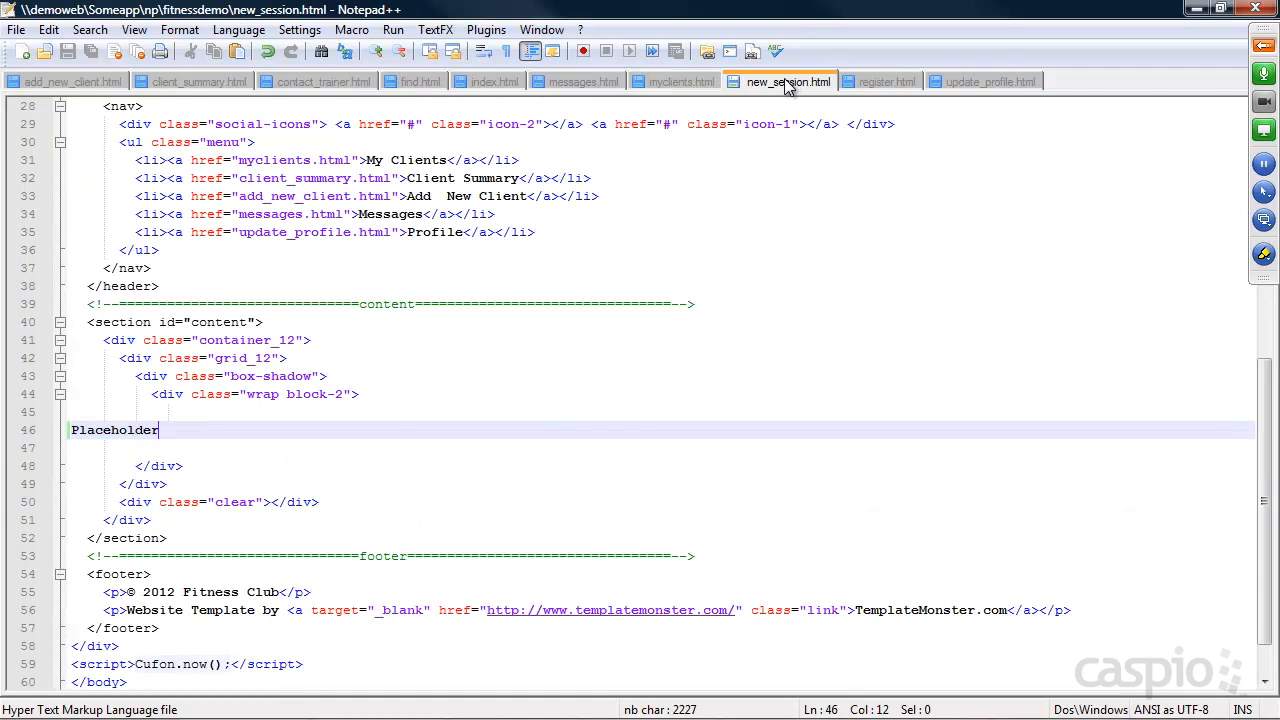
{"action": "left_click_drag", "start_coordinate": [188, 432], "coordinate": [72, 430]}
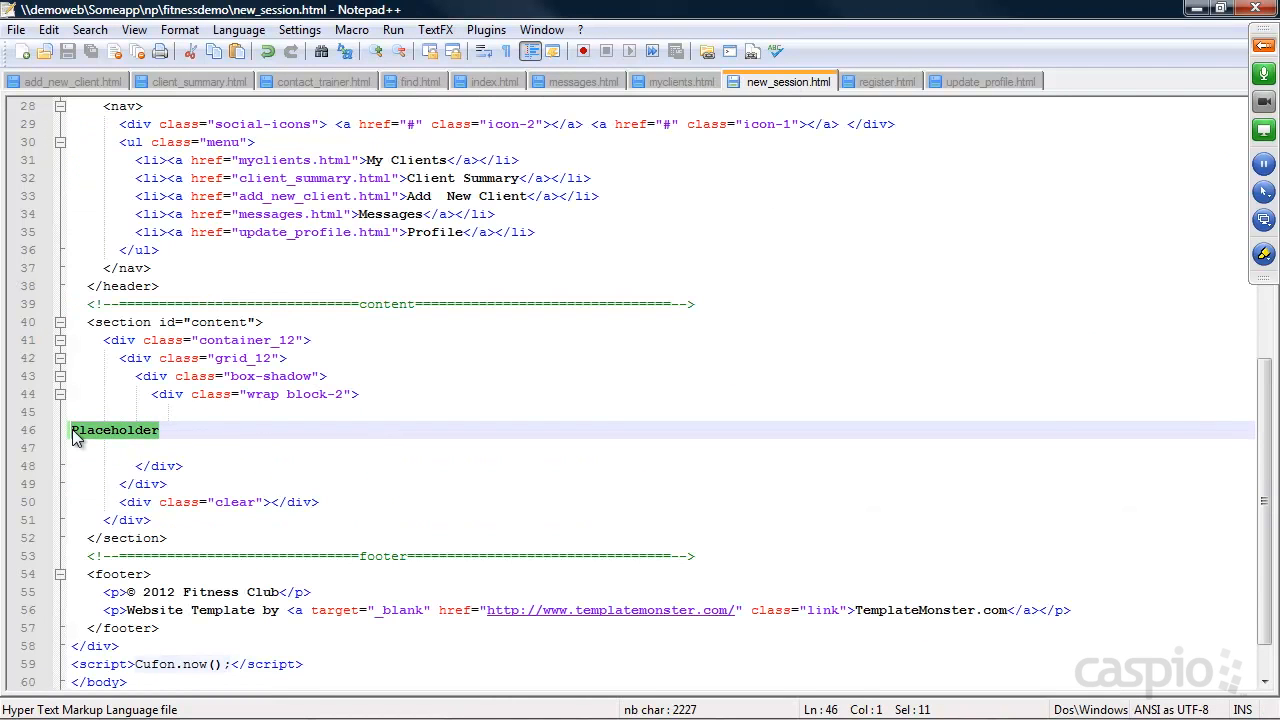
{"action": "key", "text": "ctrl+v"}
{"action": "left_click", "coordinate": [1196, 8]}
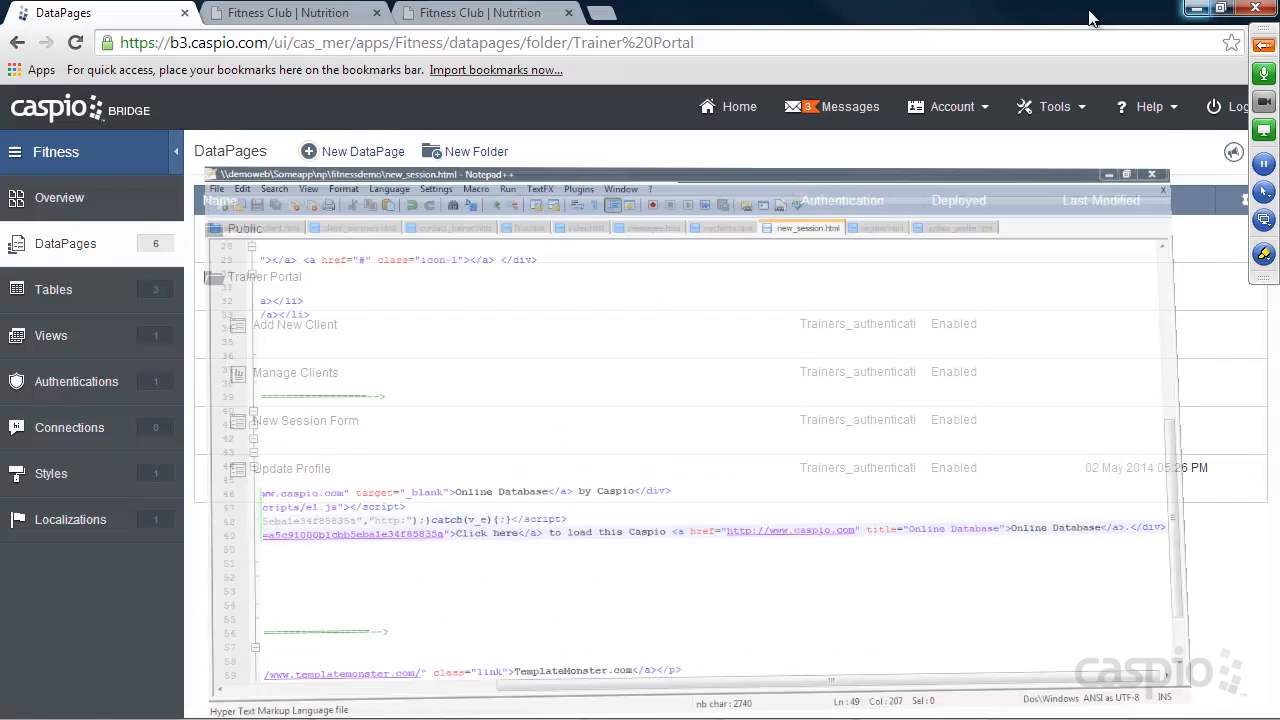
Switch to the Fitness Club site, reload the My Clients page and open the client's Add Session form to check its heading and fields.
{"action": "left_click", "coordinate": [486, 16]}
{"action": "left_click", "coordinate": [75, 45]}
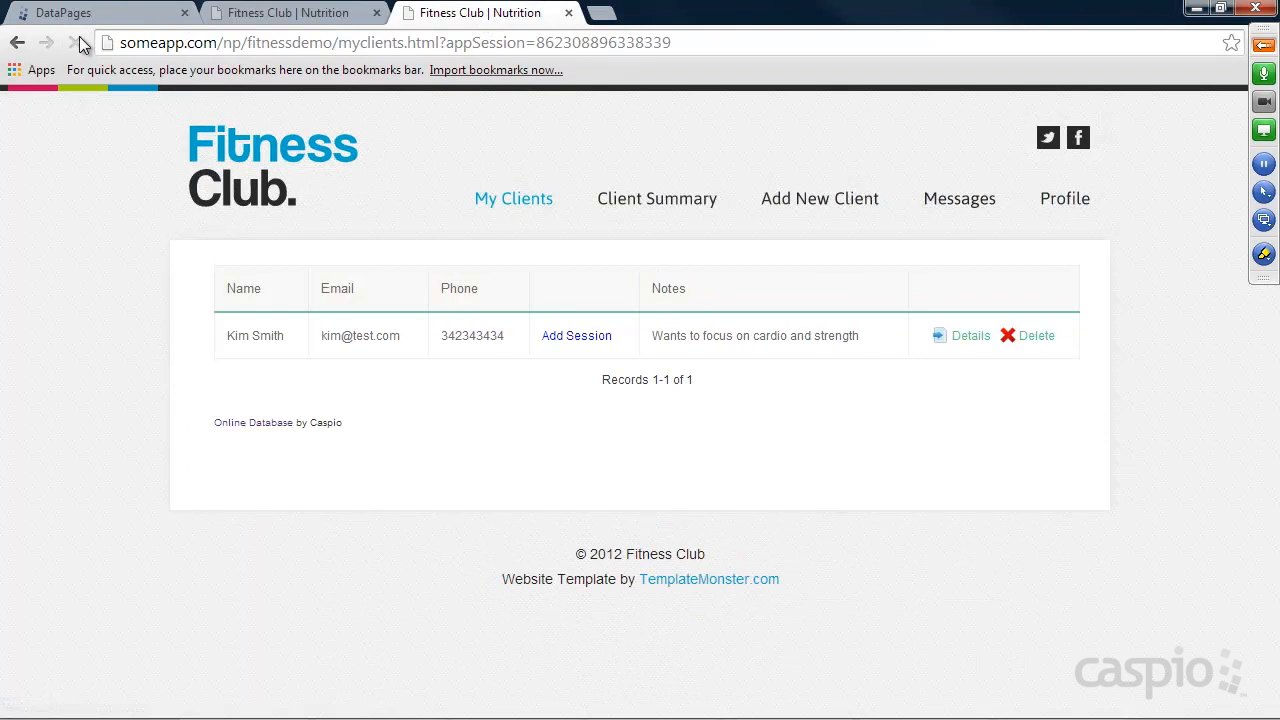
{"action": "left_click", "coordinate": [573, 337]}
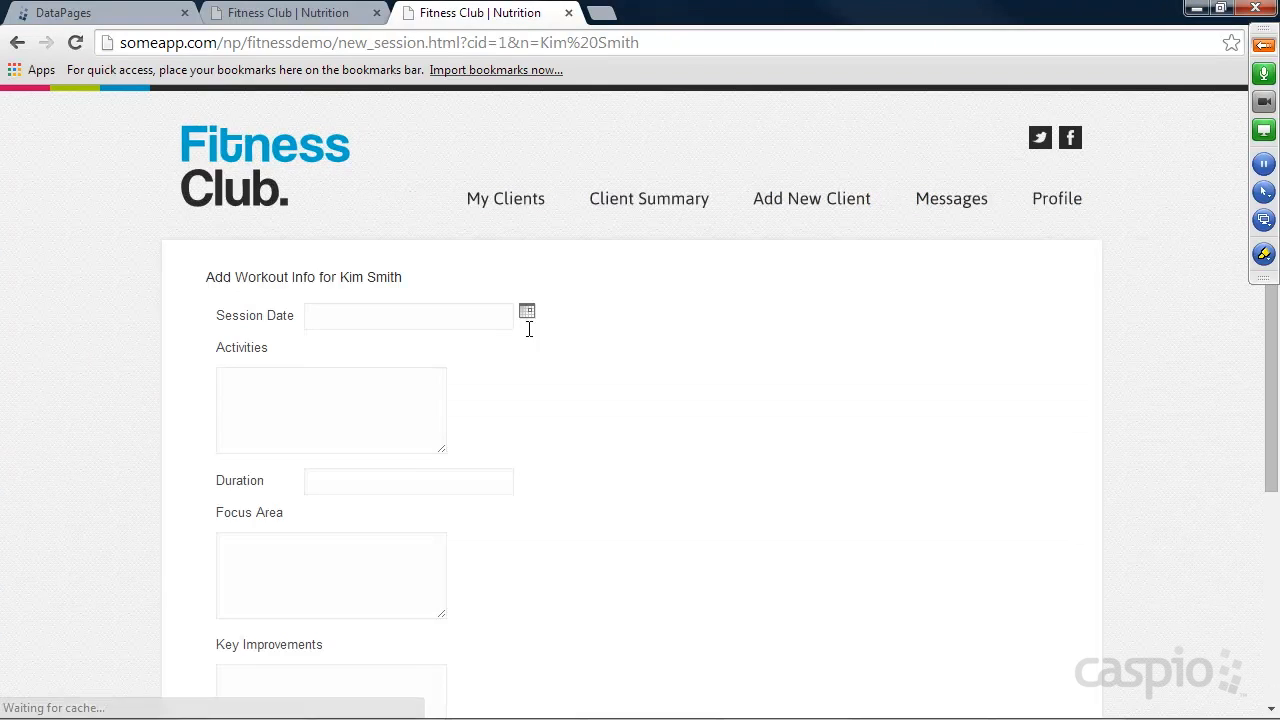
{"action": "left_click_drag", "start_coordinate": [205, 277], "coordinate": [399, 280]}
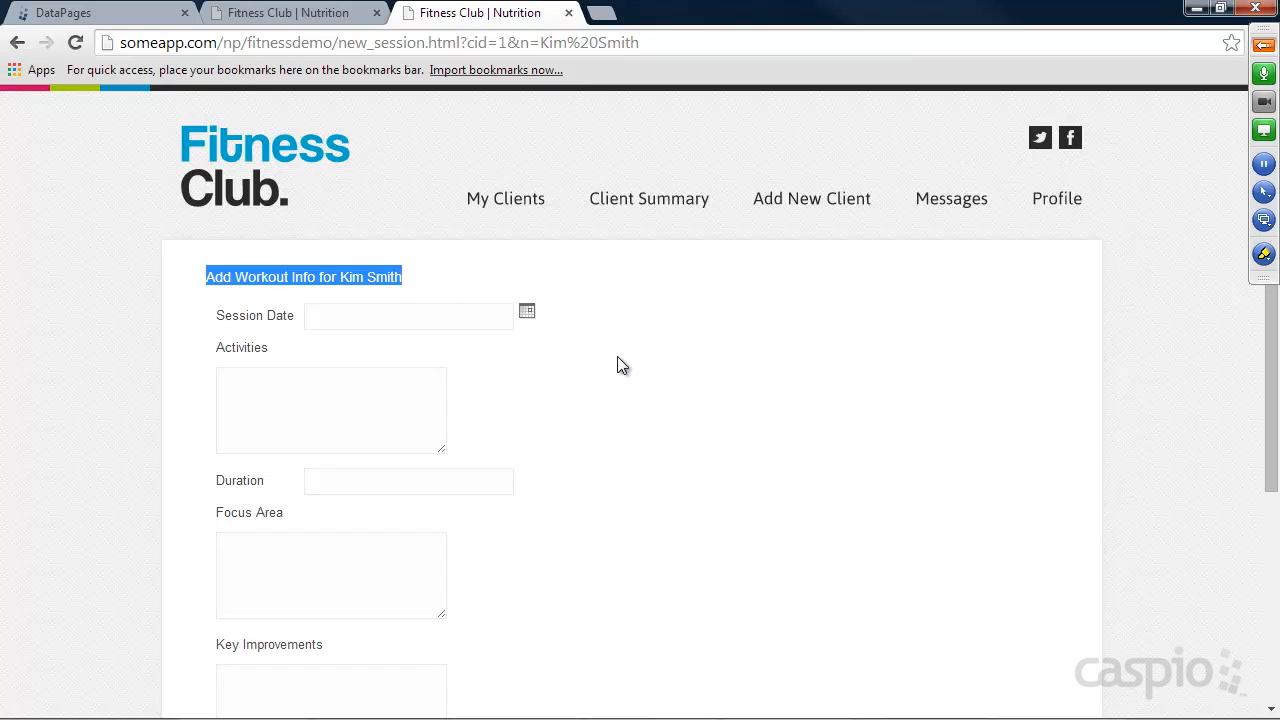
{"action": "scroll", "coordinate": [620, 370], "scroll_direction": "down", "scroll_amount": 1}
{"action": "scroll", "coordinate": [601, 346], "scroll_direction": "up", "scroll_amount": 1}
Set the session date to 05/02/2014, note under Activities that the client ran 2 miles on the treadmill, and enter duration 50.
{"action": "left_click", "coordinate": [527, 313]}
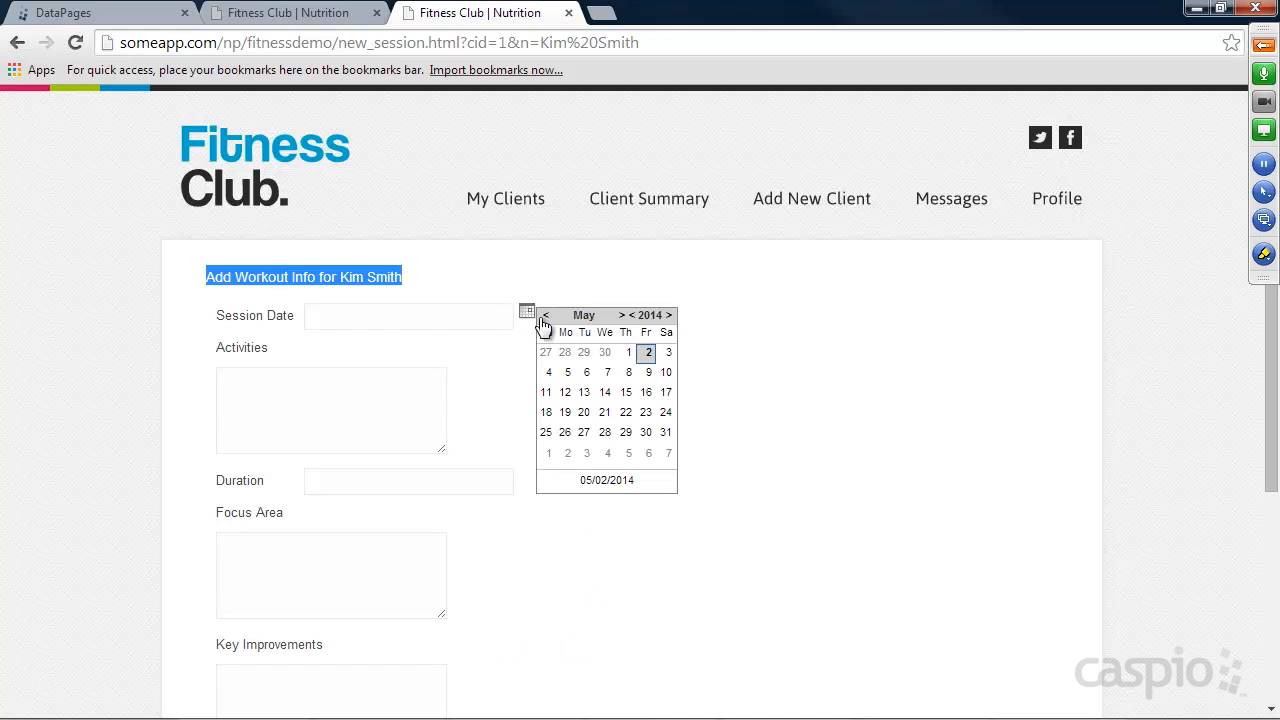
{"action": "left_click", "coordinate": [645, 357]}
{"action": "left_click", "coordinate": [306, 395]}
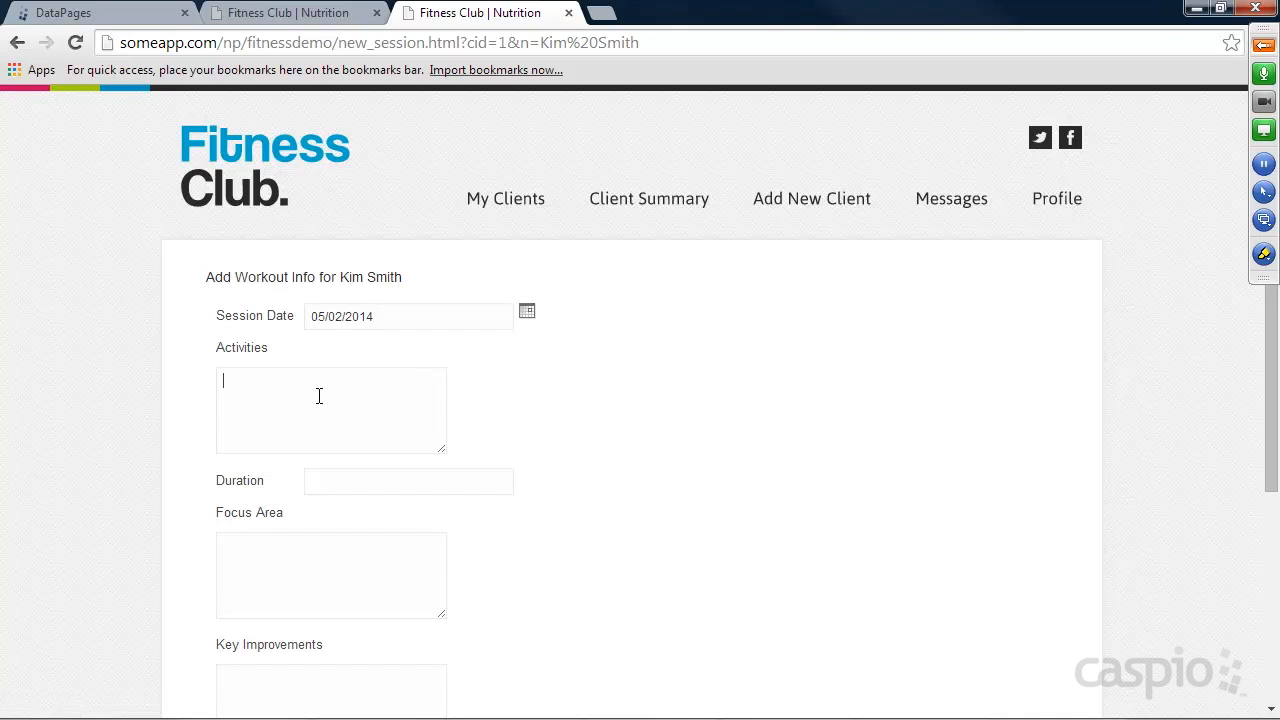
{"action": "type", "text": "Kim ran 2 miles on the treadmill"}
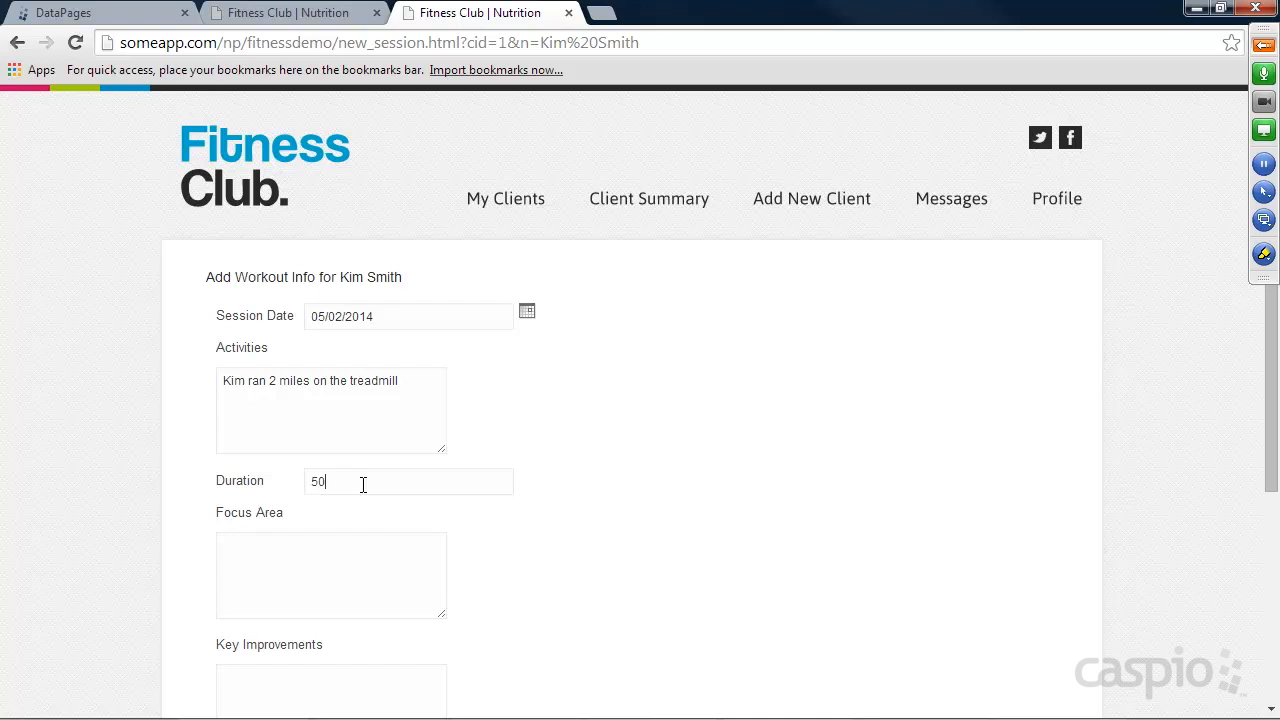
Enter "Cario" as Focus Area and "Seems to have more stamina" as Key Improvements, and submit the session form.
{"action": "left_click", "coordinate": [396, 547]}
{"action": "scroll", "coordinate": [535, 470], "scroll_direction": "down", "scroll_amount": 2}
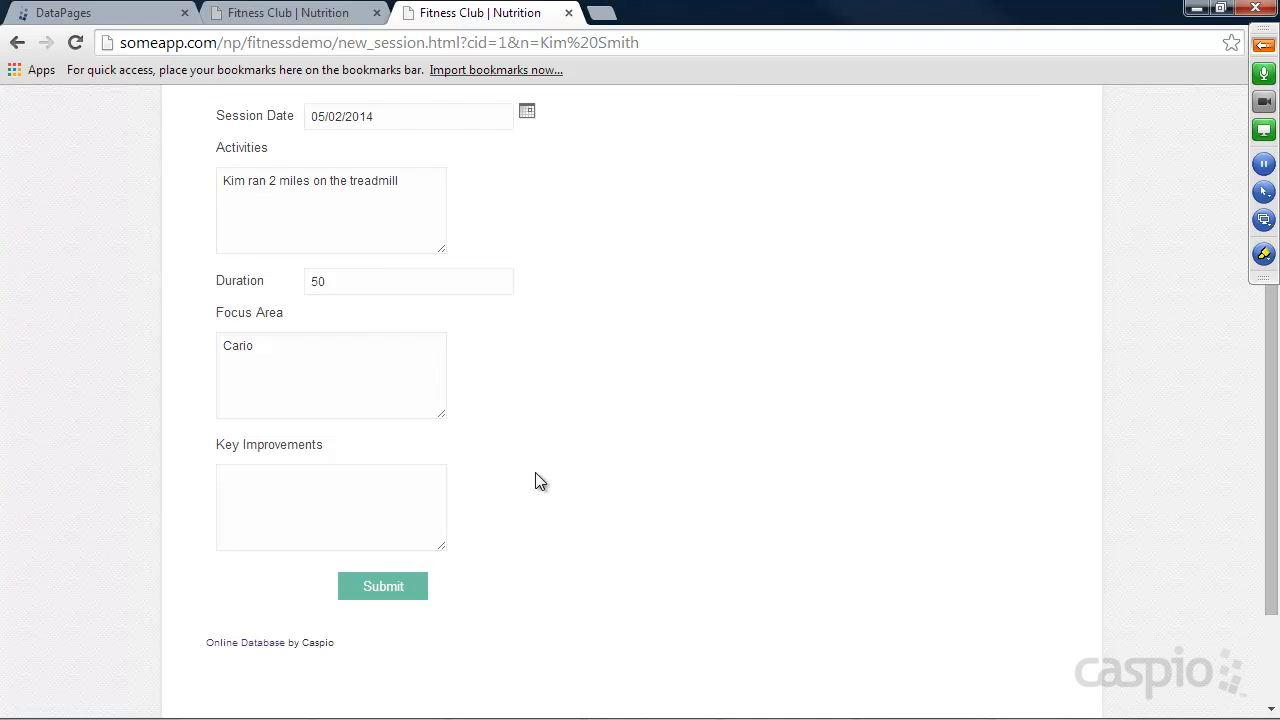
{"action": "type", "text": "have more stamina"}
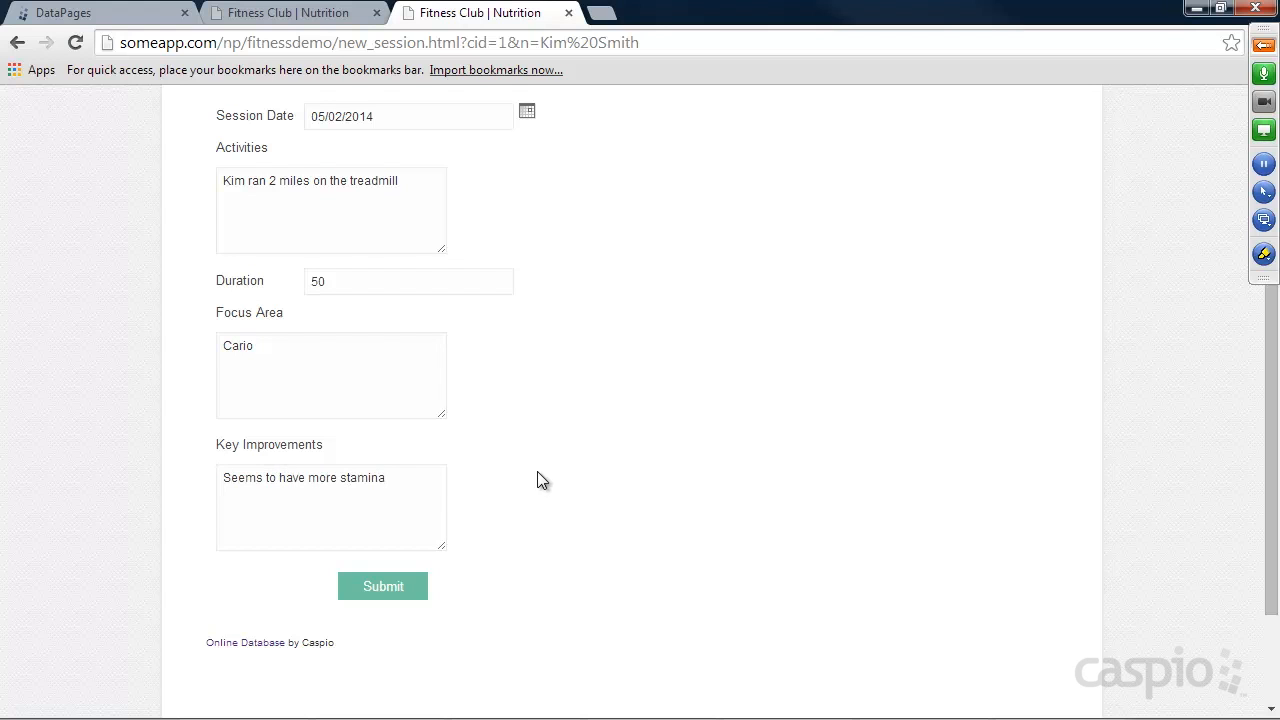
{"action": "scroll", "coordinate": [550, 463], "scroll_direction": "up", "scroll_amount": 1}
{"action": "right_click", "coordinate": [549, 463]}
{"action": "left_click", "coordinate": [552, 432]}
{"action": "left_click", "coordinate": [390, 686]}
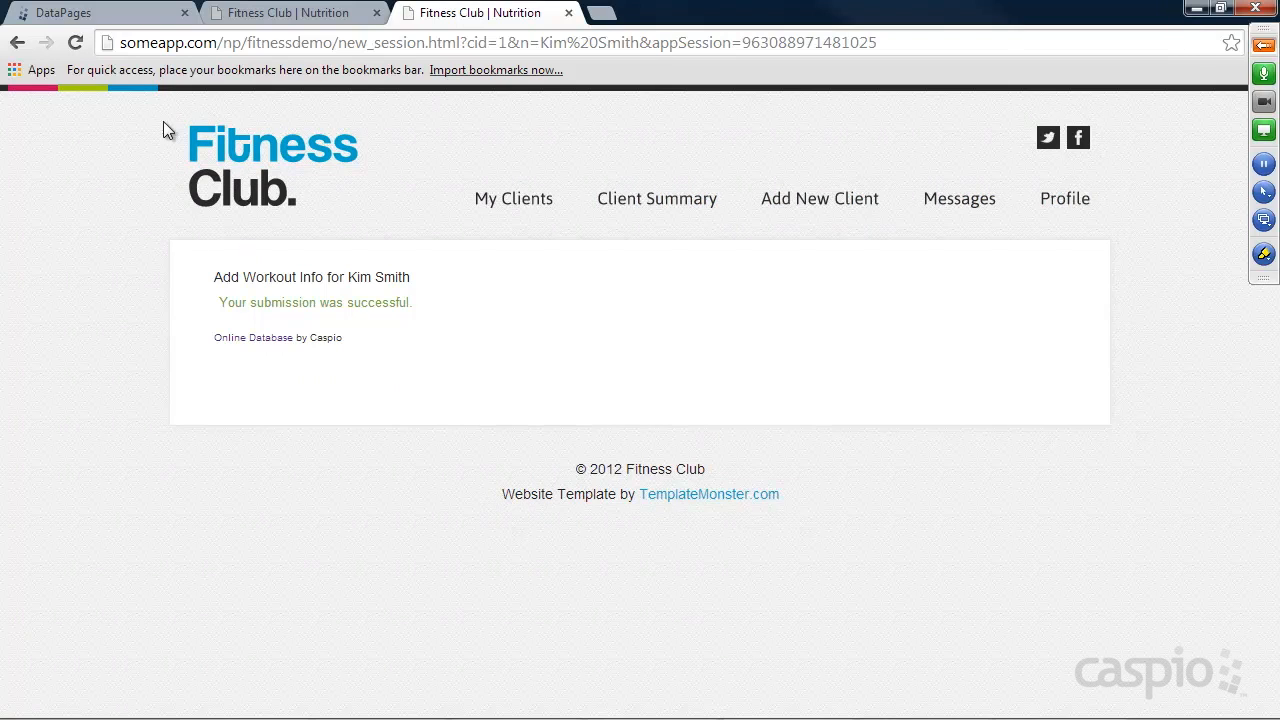
Switch back to Caspio Bridge and open the Sessions_T table to check the submitted session record.
{"action": "left_click", "coordinate": [103, 15]}
{"action": "left_click", "coordinate": [58, 290]}
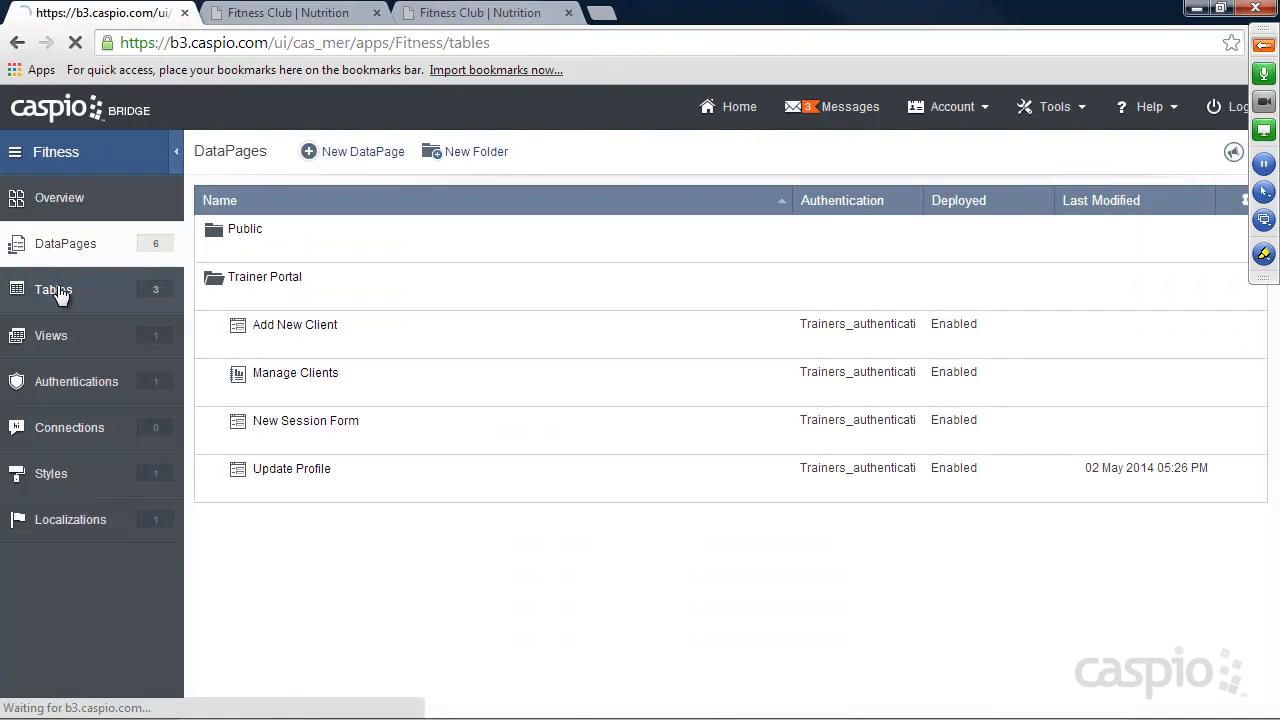
{"action": "mouse_move", "coordinate": [257, 297]}
{"action": "left_click", "coordinate": [320, 300]}
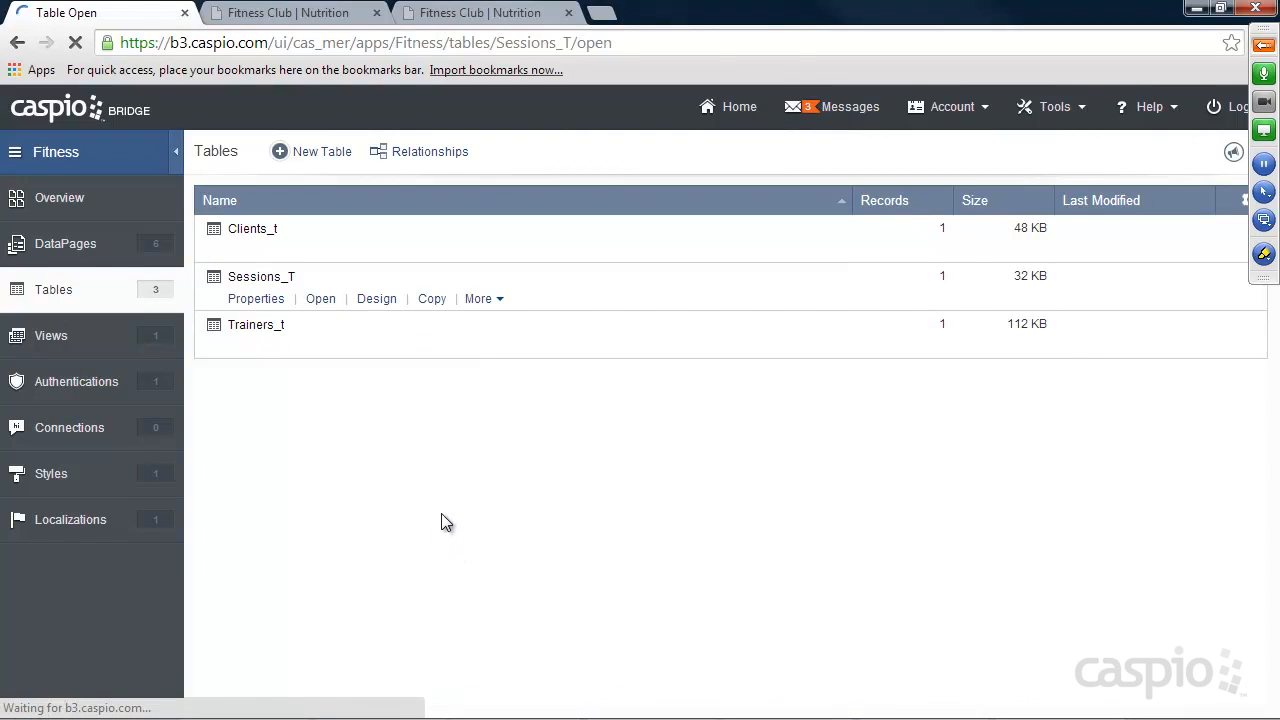
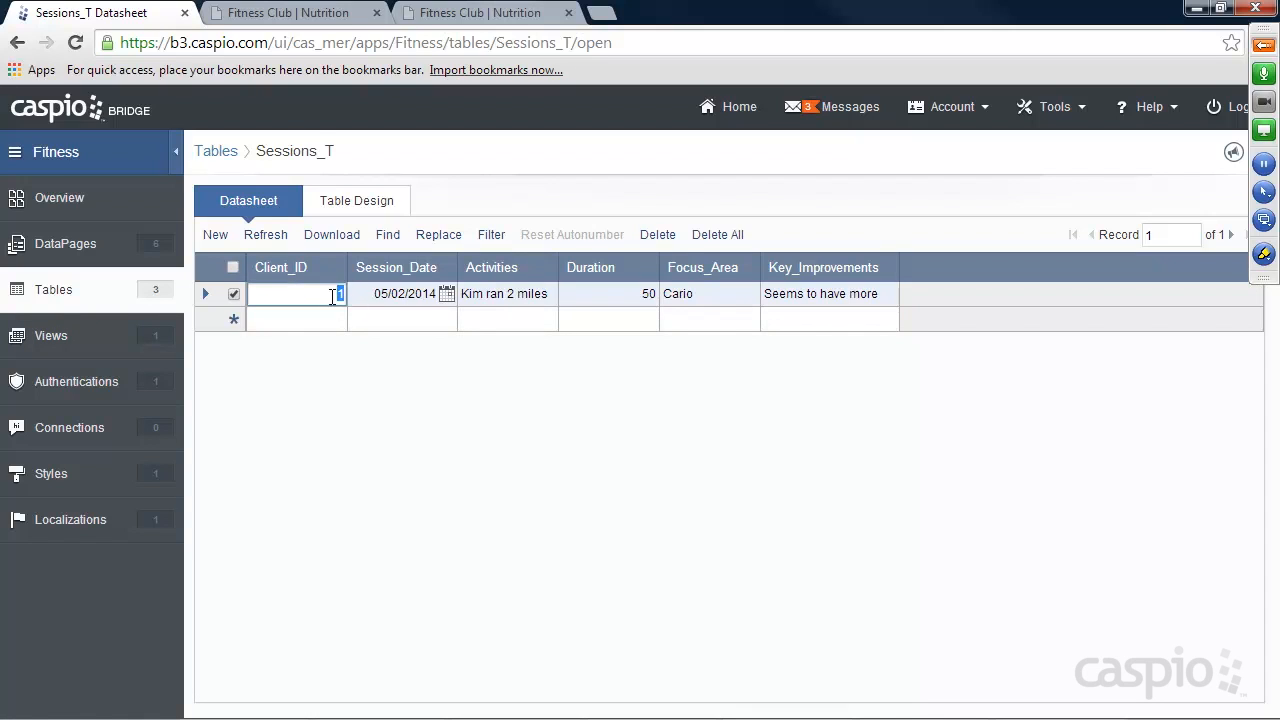
Open the Clients_t table to compare its Client_ID with the one stored in the session record.
{"action": "left_click", "coordinate": [57, 292]}
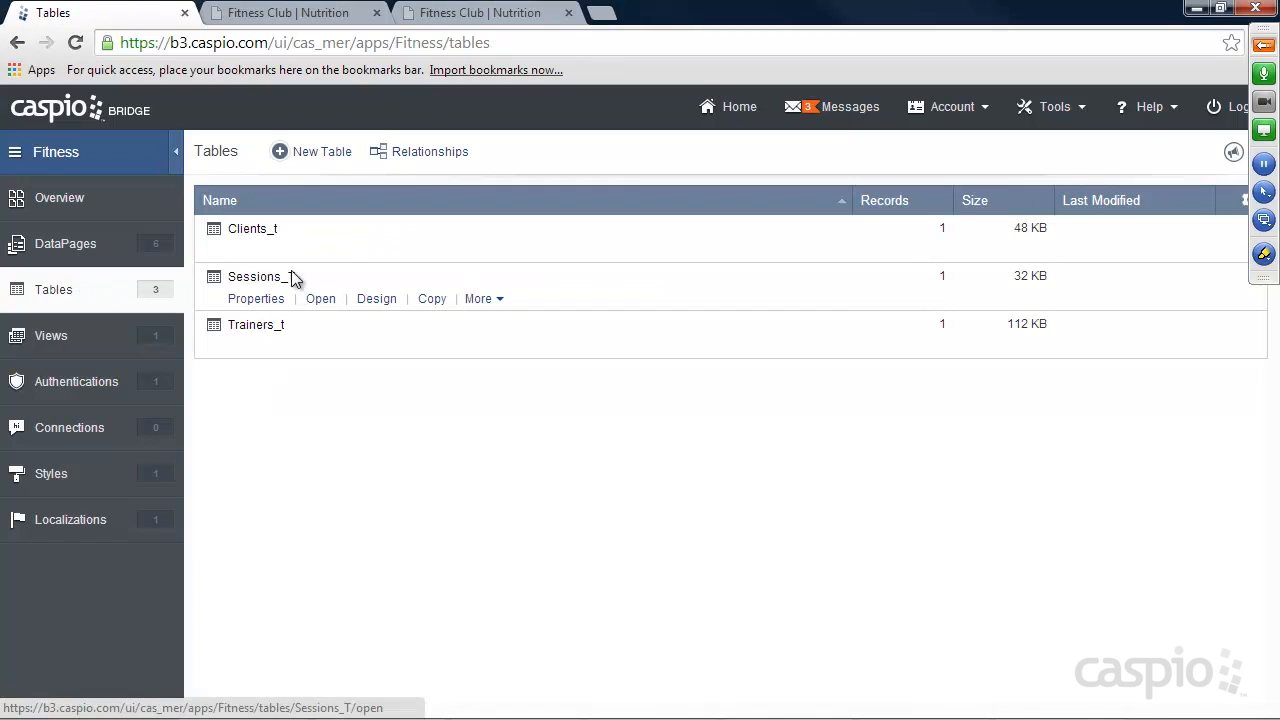
{"action": "left_click", "coordinate": [322, 251]}
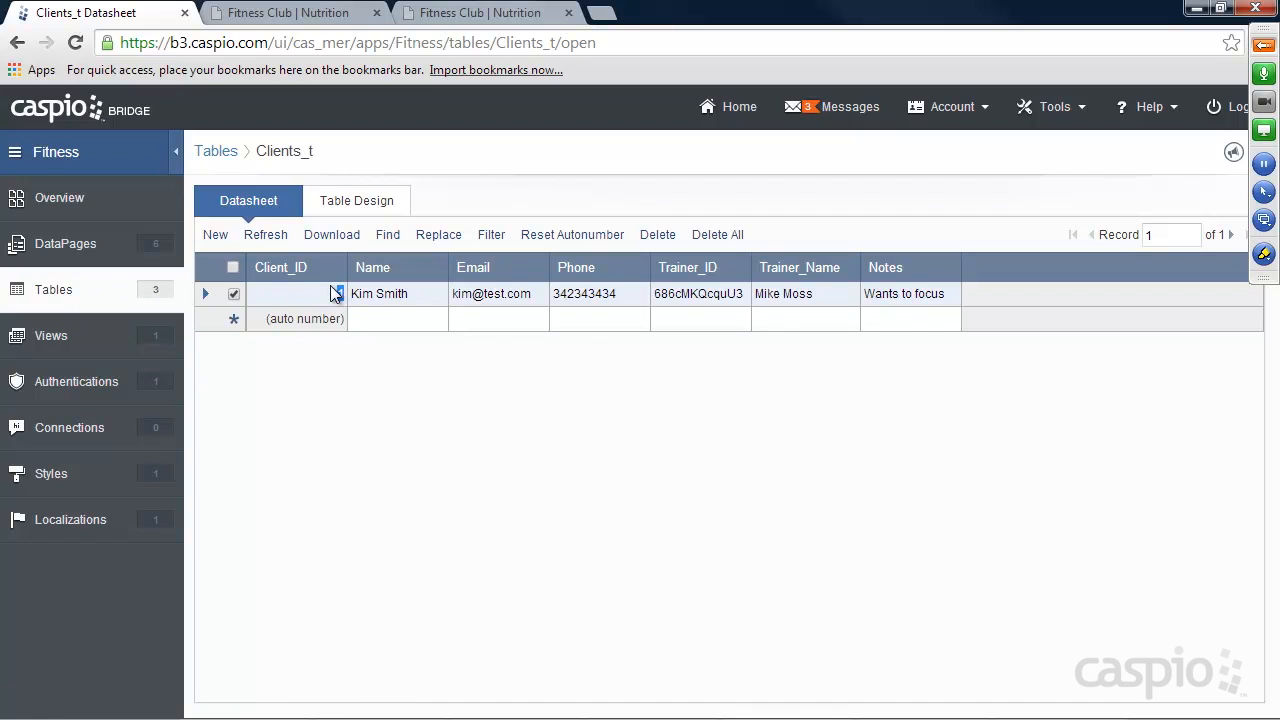
Create a new view named Clients_and_sessions_view that includes the Clients_t and Sessions_T tables.
{"action": "left_click", "coordinate": [56, 336]}
{"action": "left_click", "coordinate": [322, 152]}
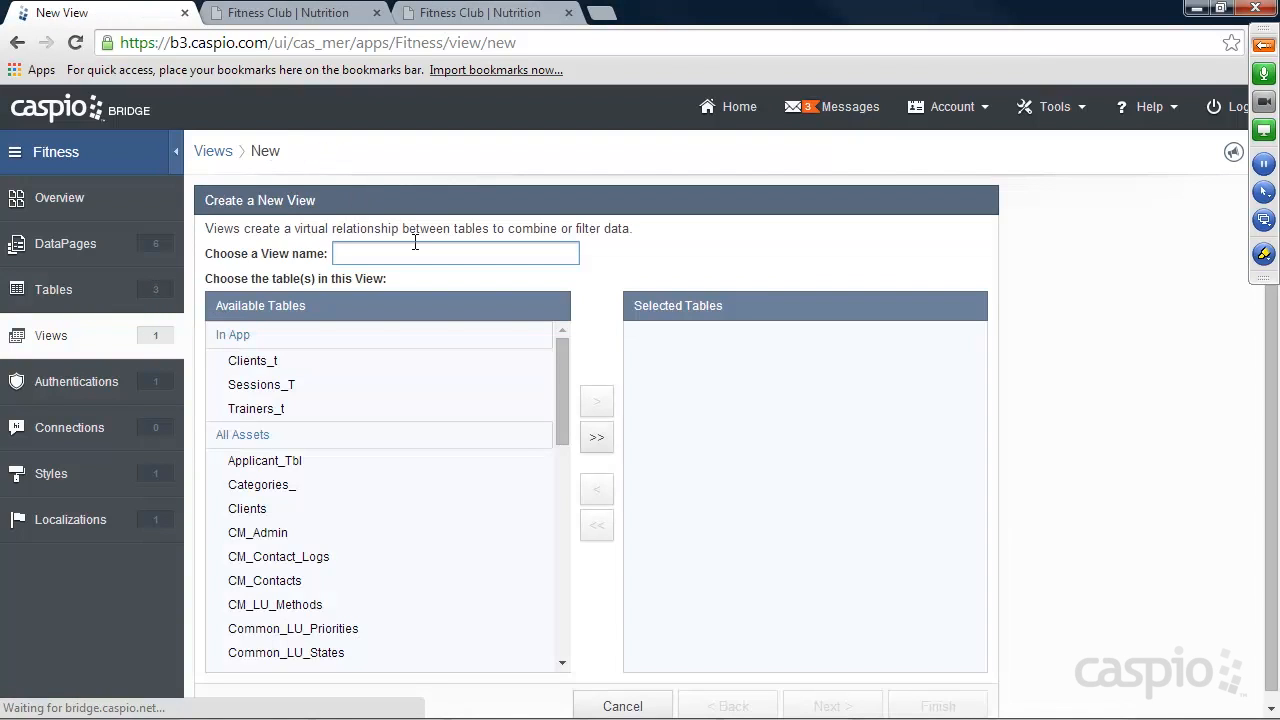
{"action": "type", "text": "Clients_and_sessions_view"}
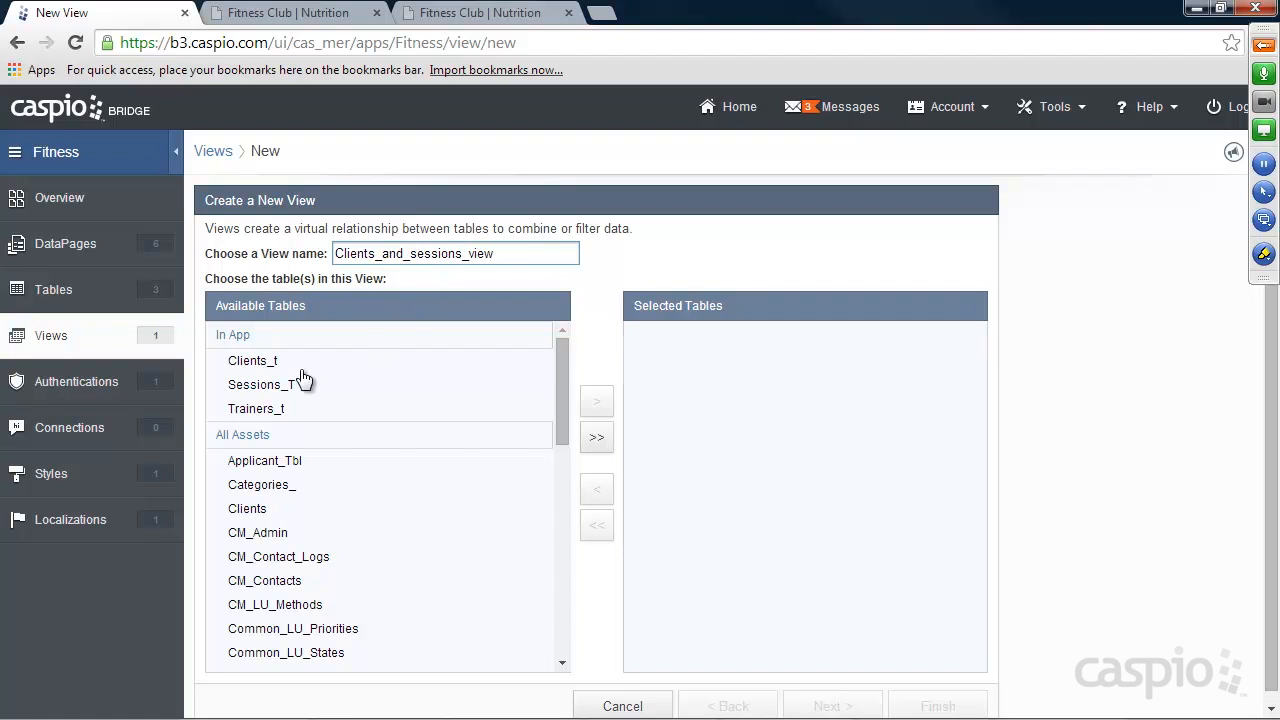
{"action": "left_click", "coordinate": [270, 364]}
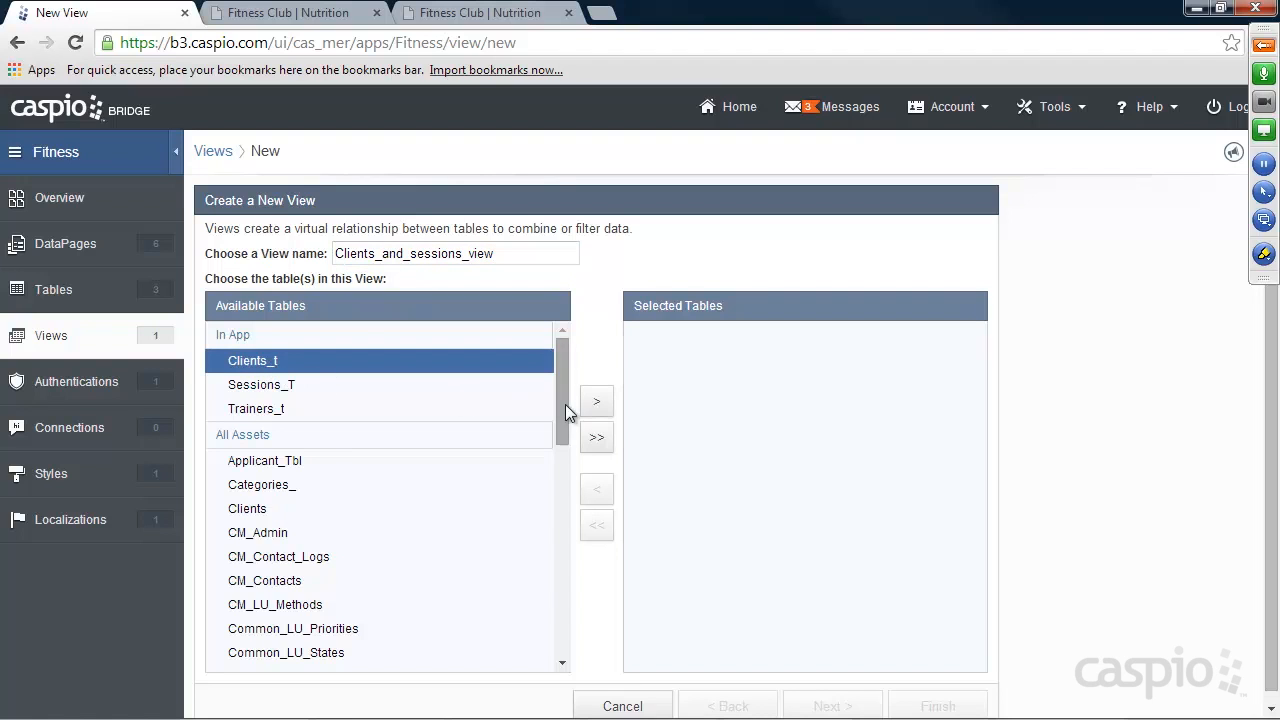
{"action": "left_click", "coordinate": [592, 402]}
{"action": "left_click", "coordinate": [590, 402]}
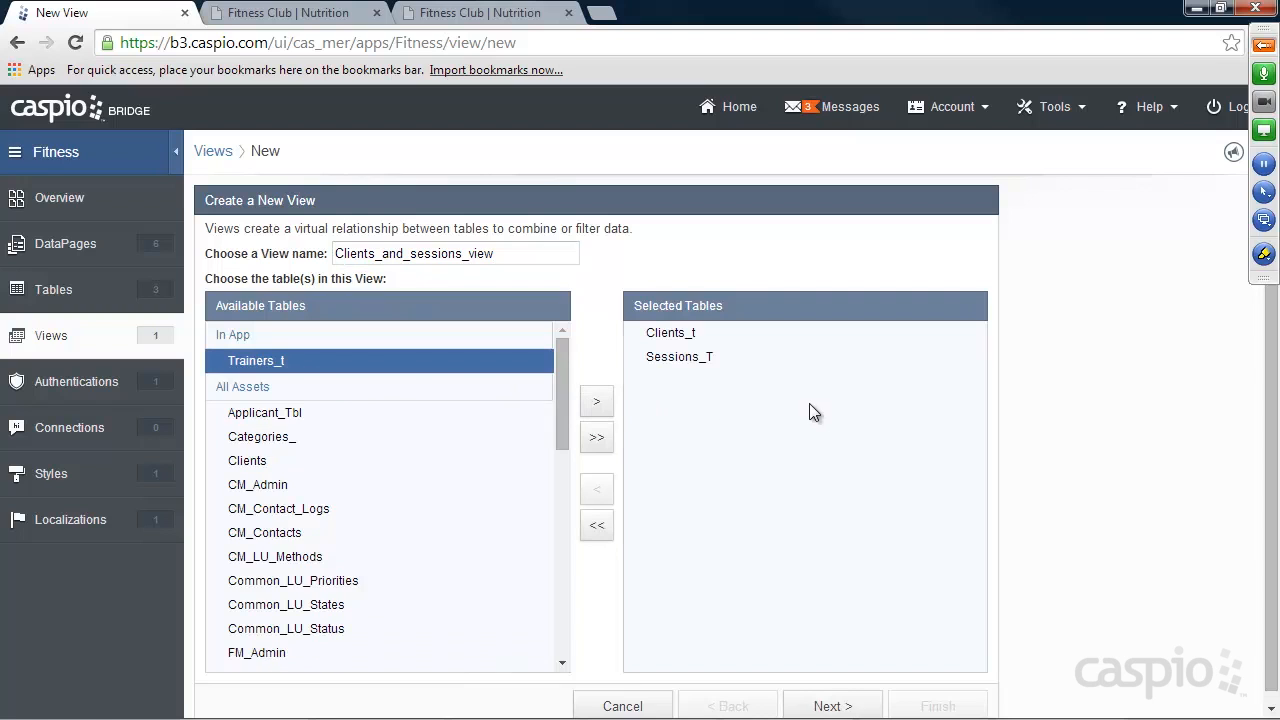
{"action": "left_click", "coordinate": [836, 705]}
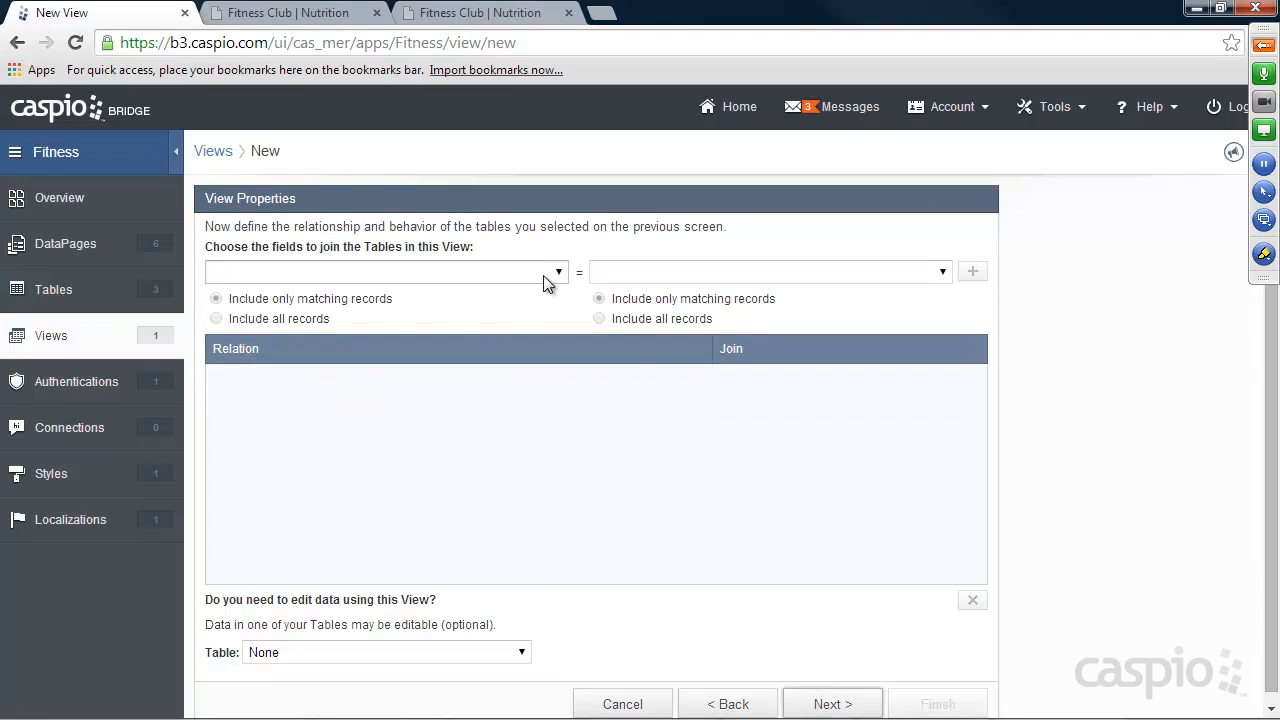
Join Clients_t.Client_ID to Sessions_T.Client_ID with only matching records included, and finish the view with all fields.
{"action": "left_click", "coordinate": [545, 274]}
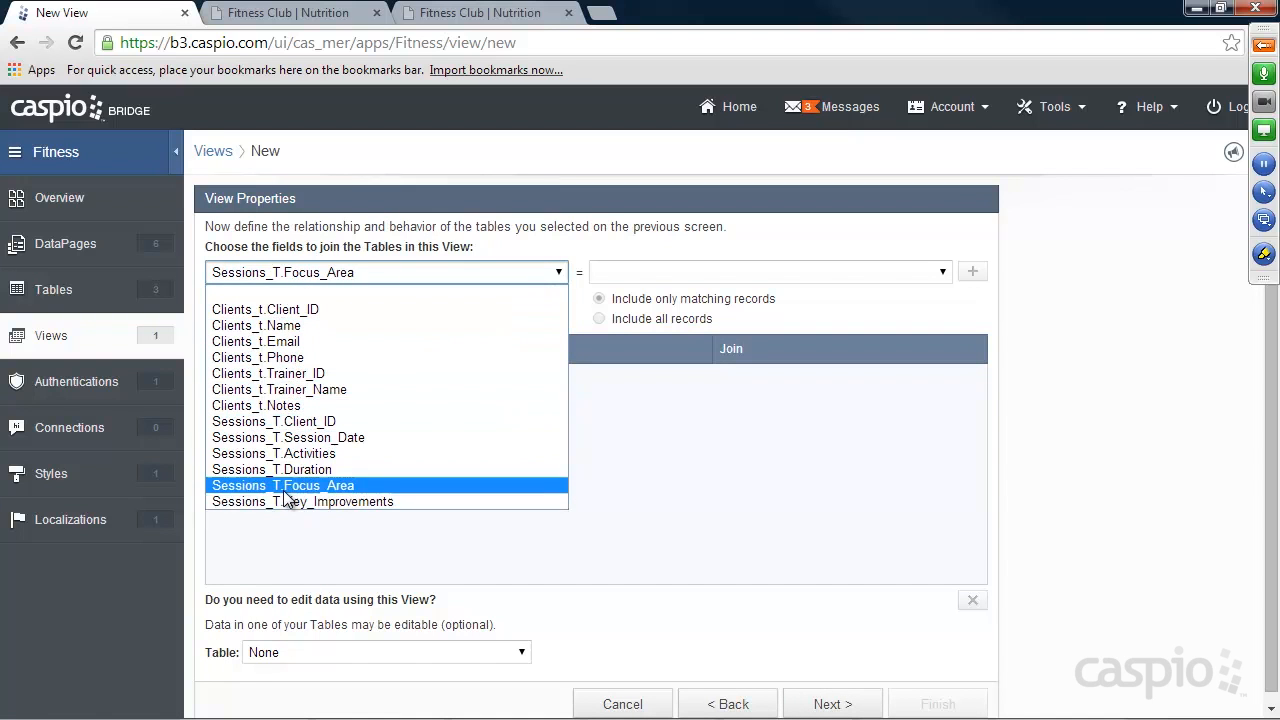
{"action": "left_click", "coordinate": [297, 316]}
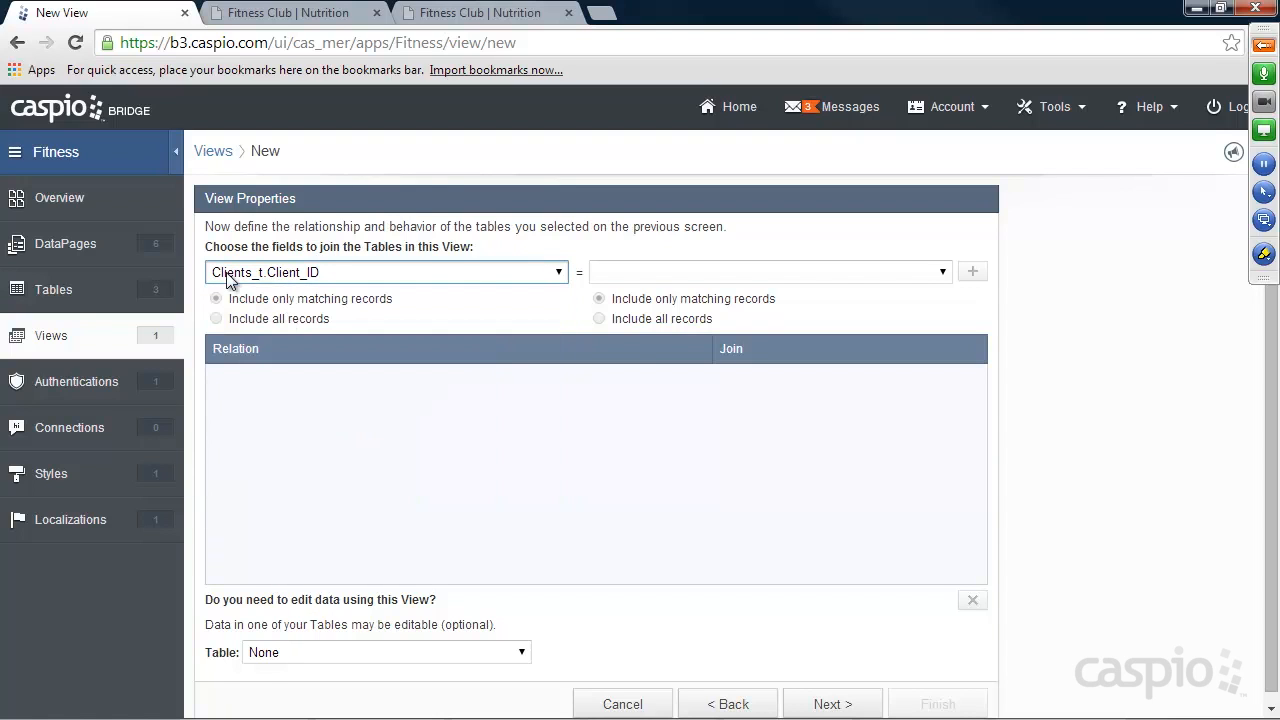
{"action": "left_click", "coordinate": [799, 276]}
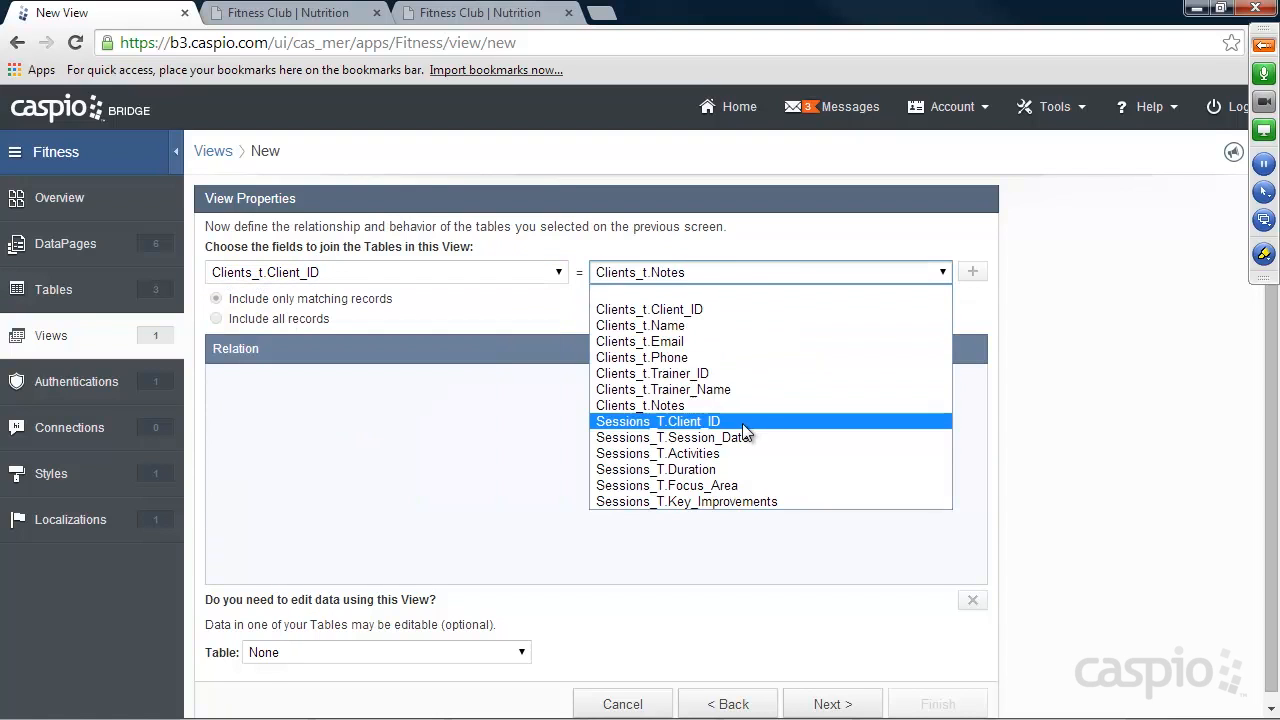
{"action": "left_click", "coordinate": [702, 422]}
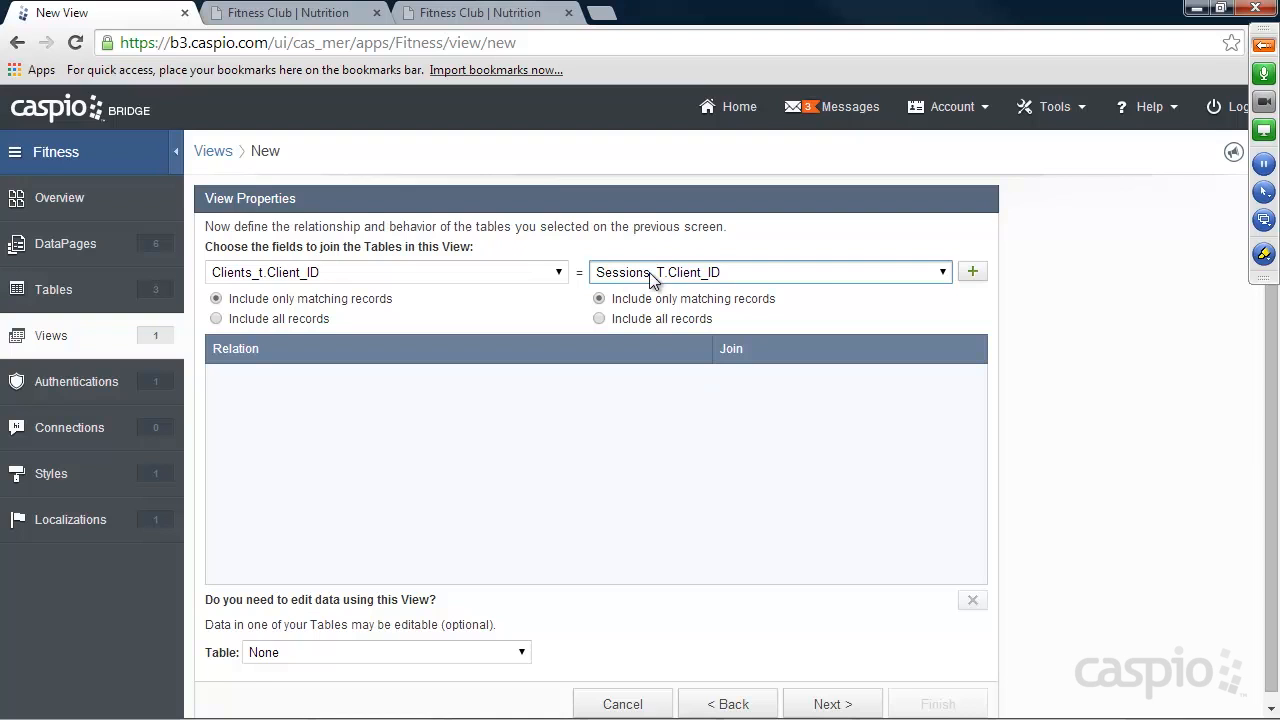
{"action": "left_click", "coordinate": [972, 272]}
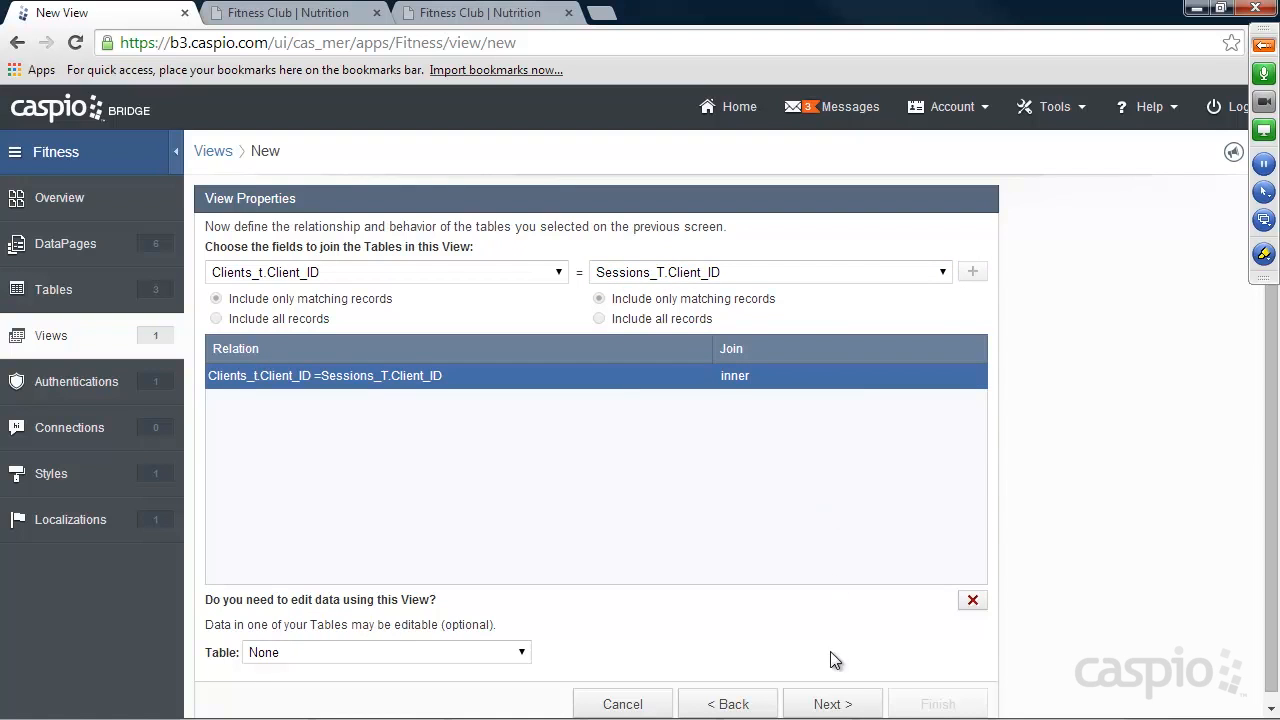
{"action": "left_click", "coordinate": [830, 703]}
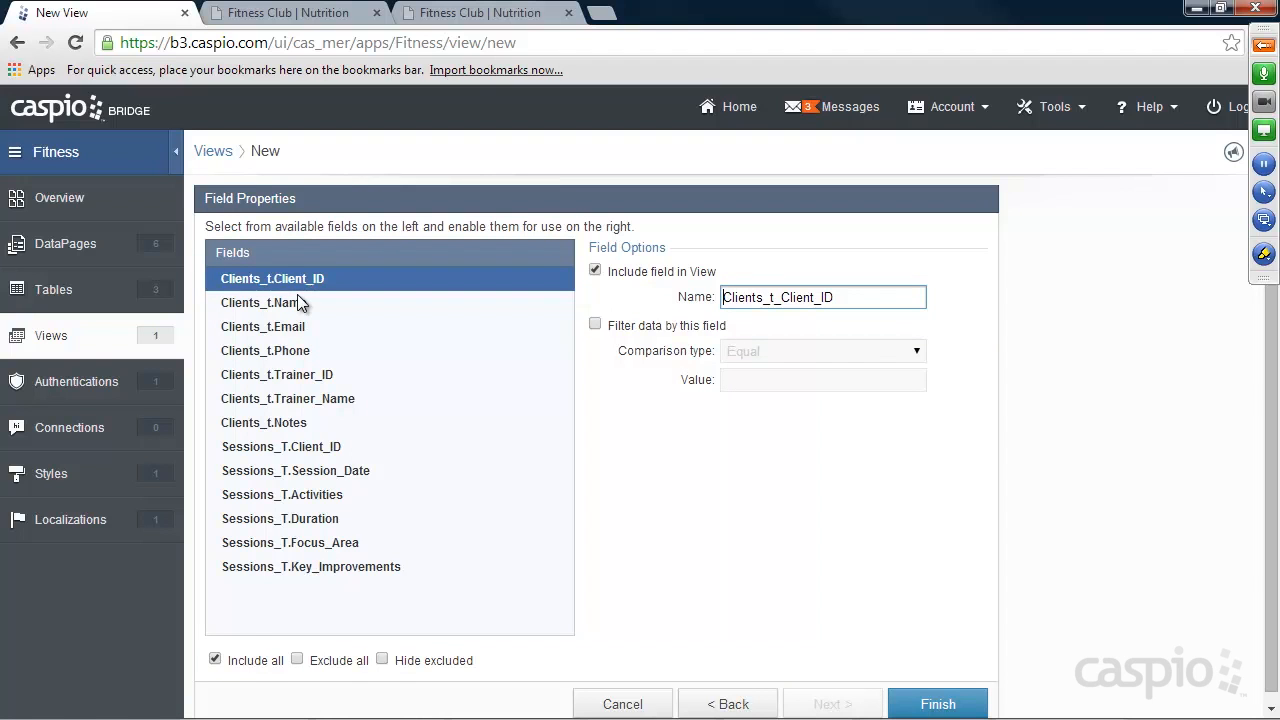
{"action": "left_click", "coordinate": [935, 702]}
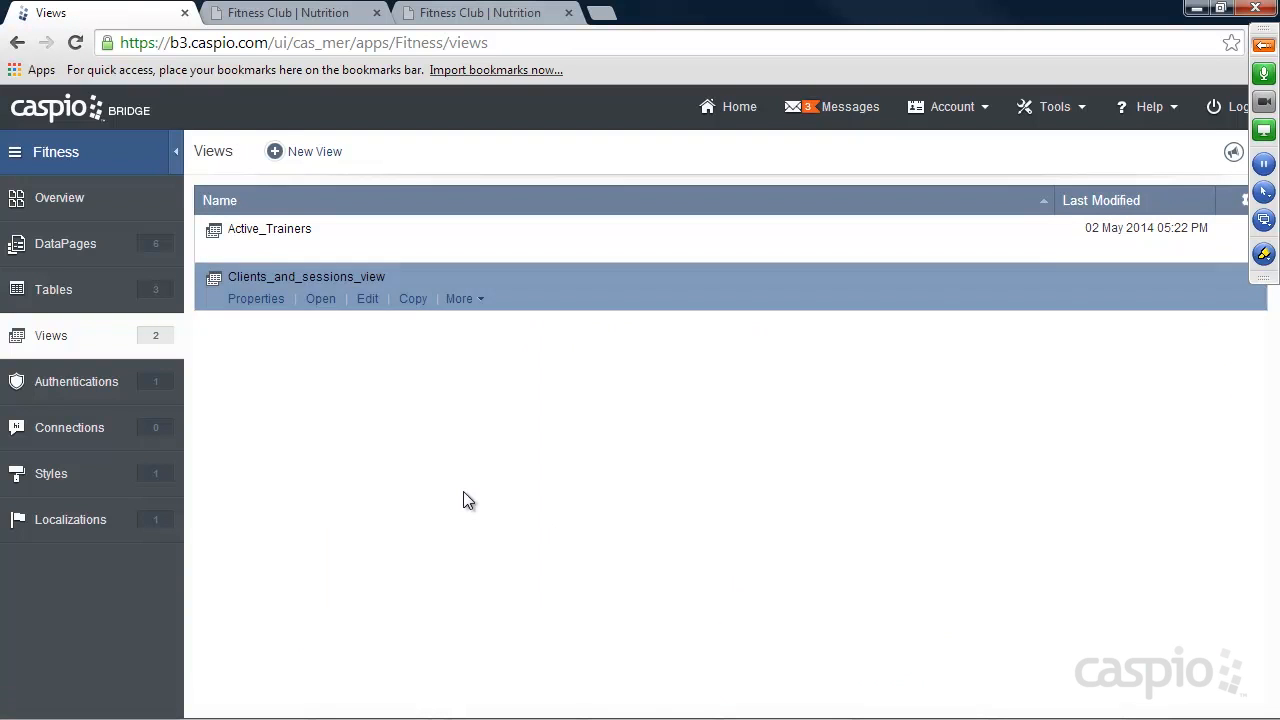
Open Clients_and_sessions_view to examine its combined client and session columns, and switch to the Fitness Club site to look at Client Summary.
{"action": "left_click", "coordinate": [321, 300]}
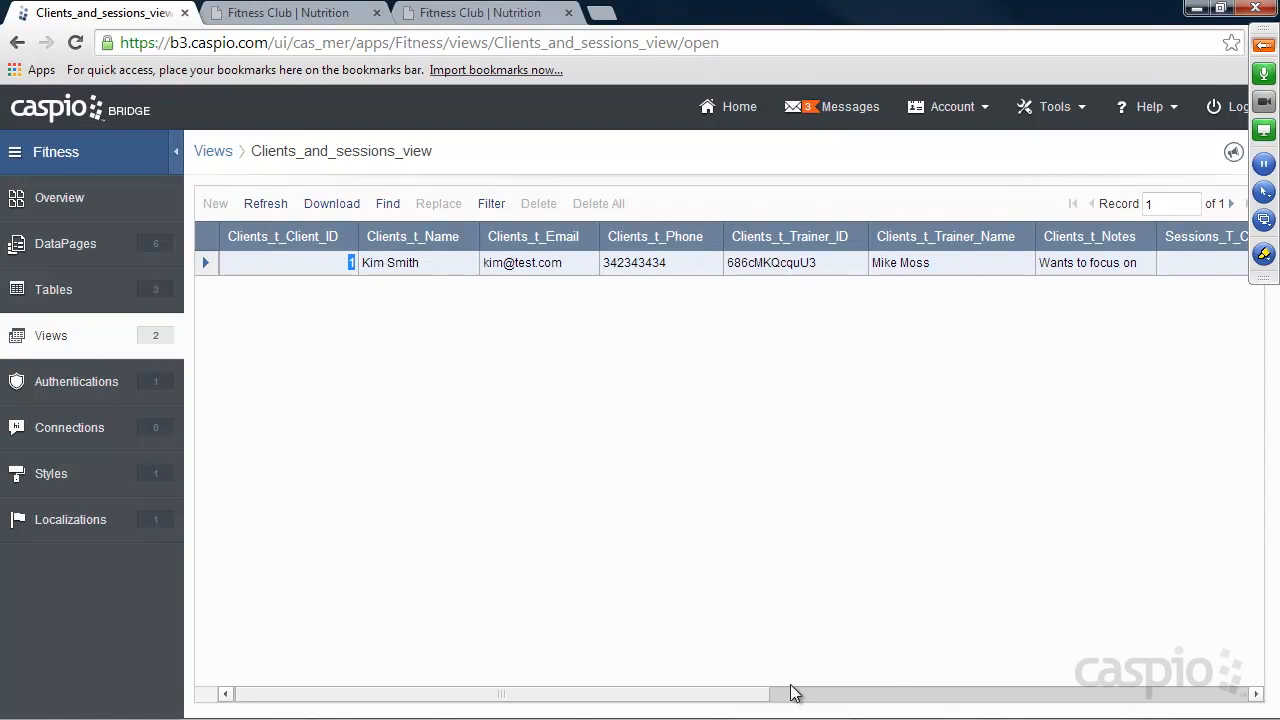
{"action": "left_click_drag", "start_coordinate": [731, 694], "coordinate": [1123, 694]}
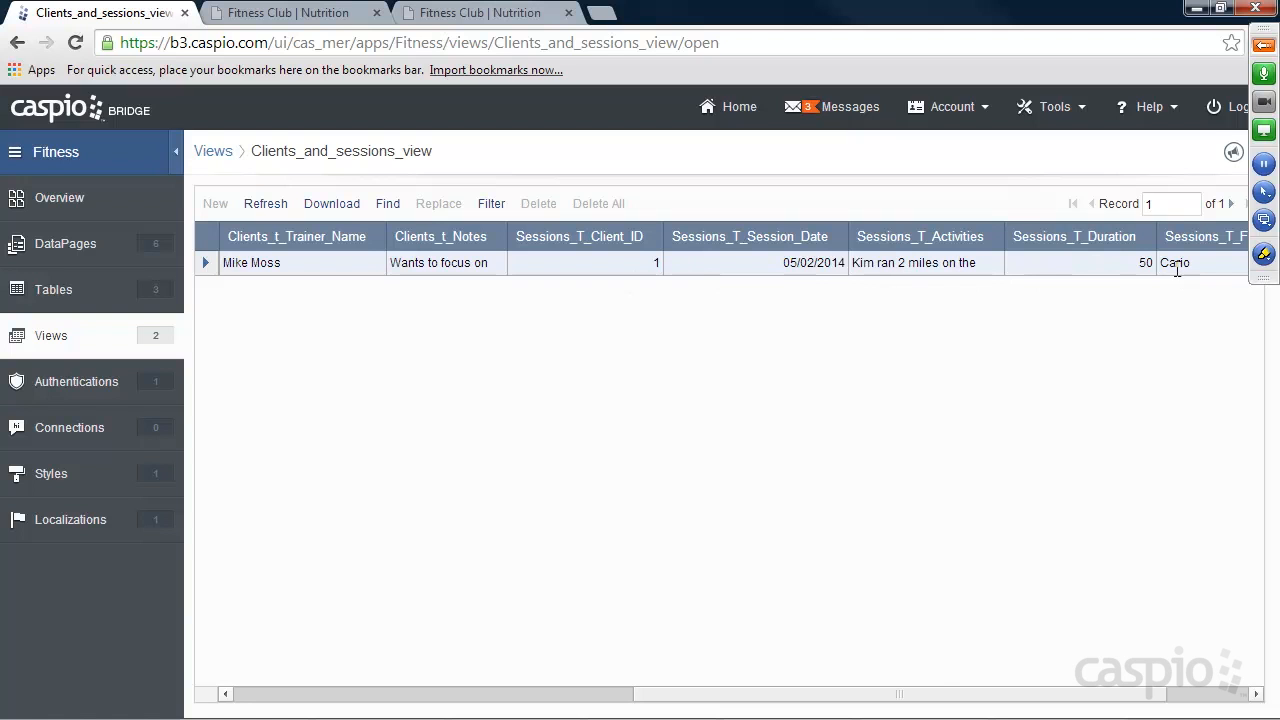
{"action": "left_click_drag", "start_coordinate": [814, 696], "coordinate": [376, 679]}
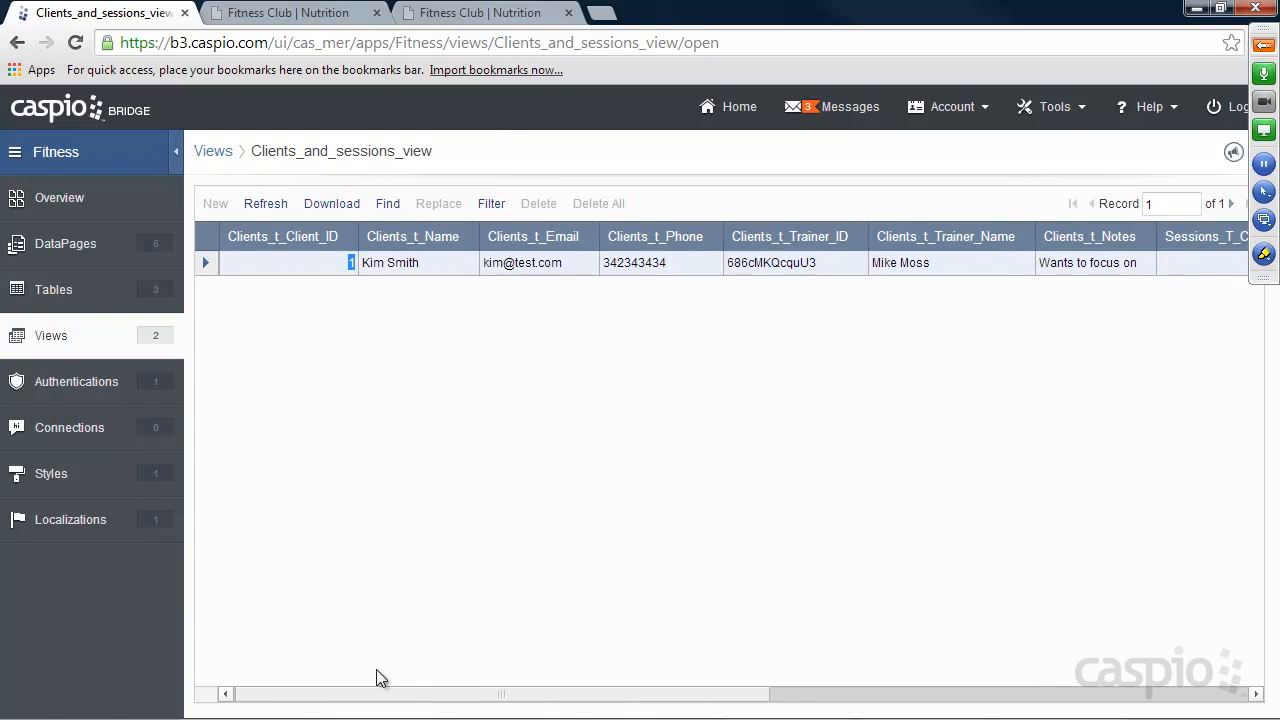
{"action": "left_click", "coordinate": [484, 14]}
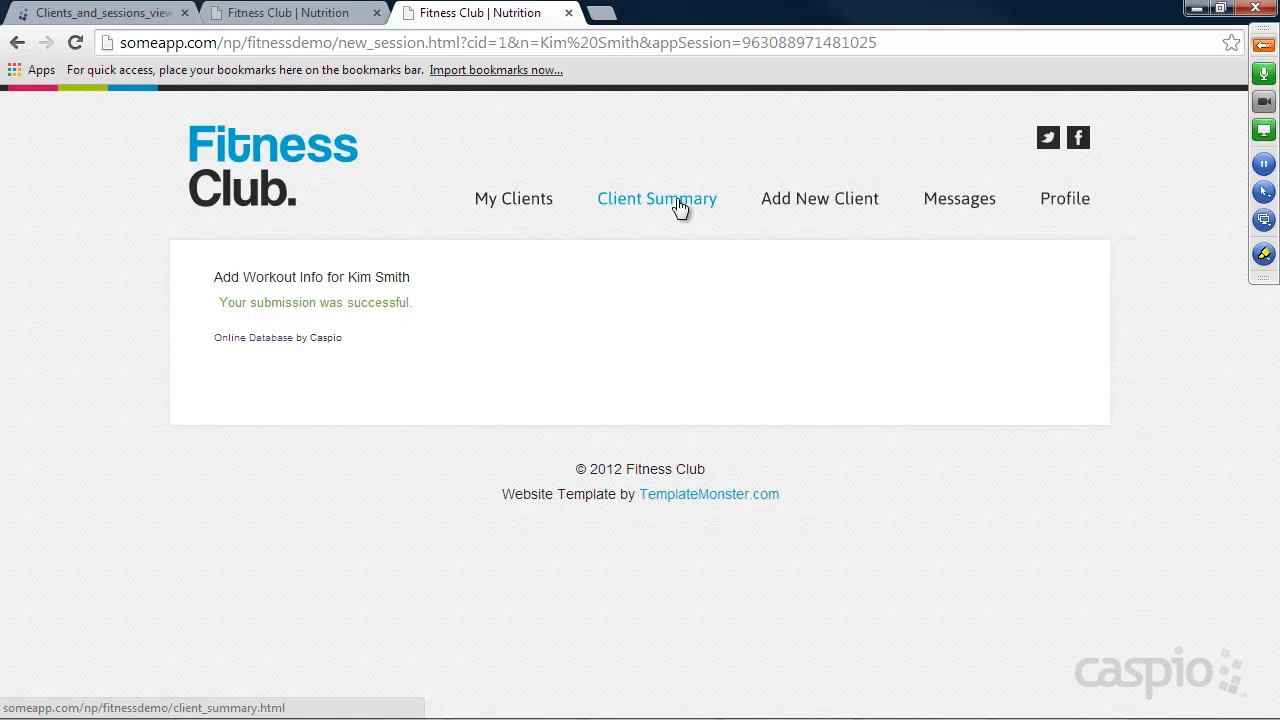
Switch back to Caspio Bridge and start a new Tabular report DataPage in the Trainer Portal folder.
{"action": "left_click", "coordinate": [102, 14]}
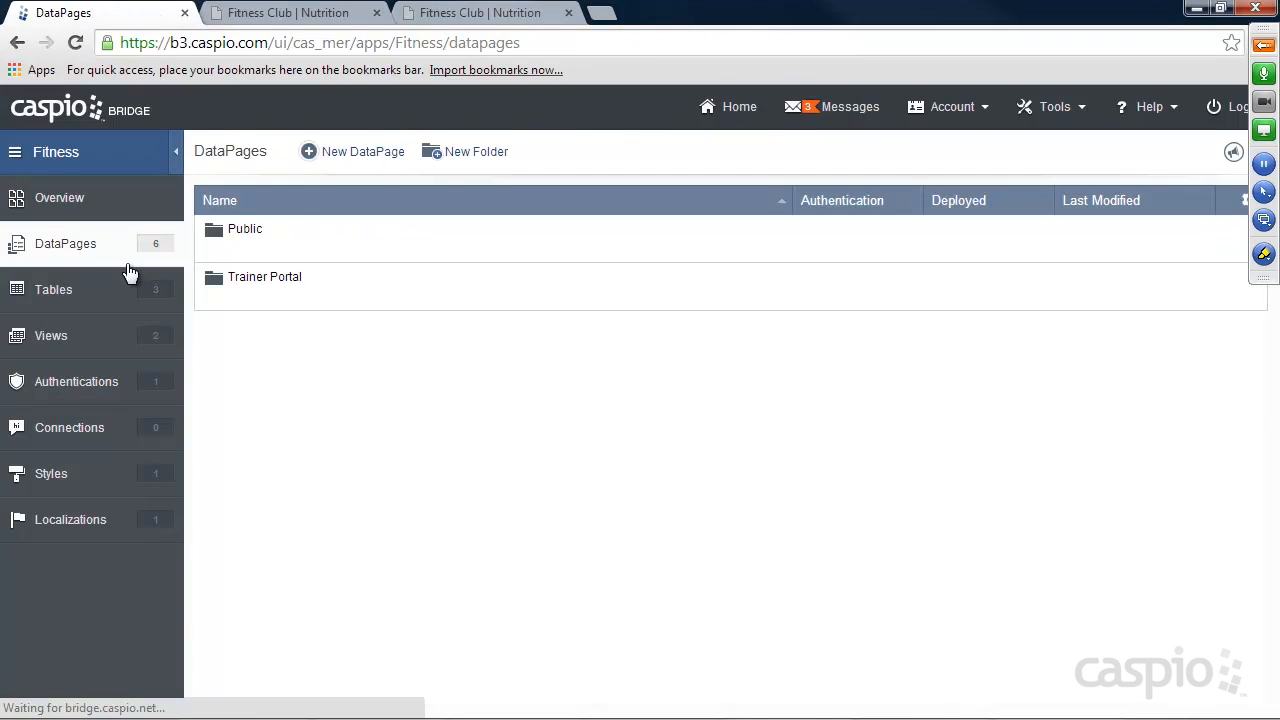
{"action": "left_click", "coordinate": [243, 299]}
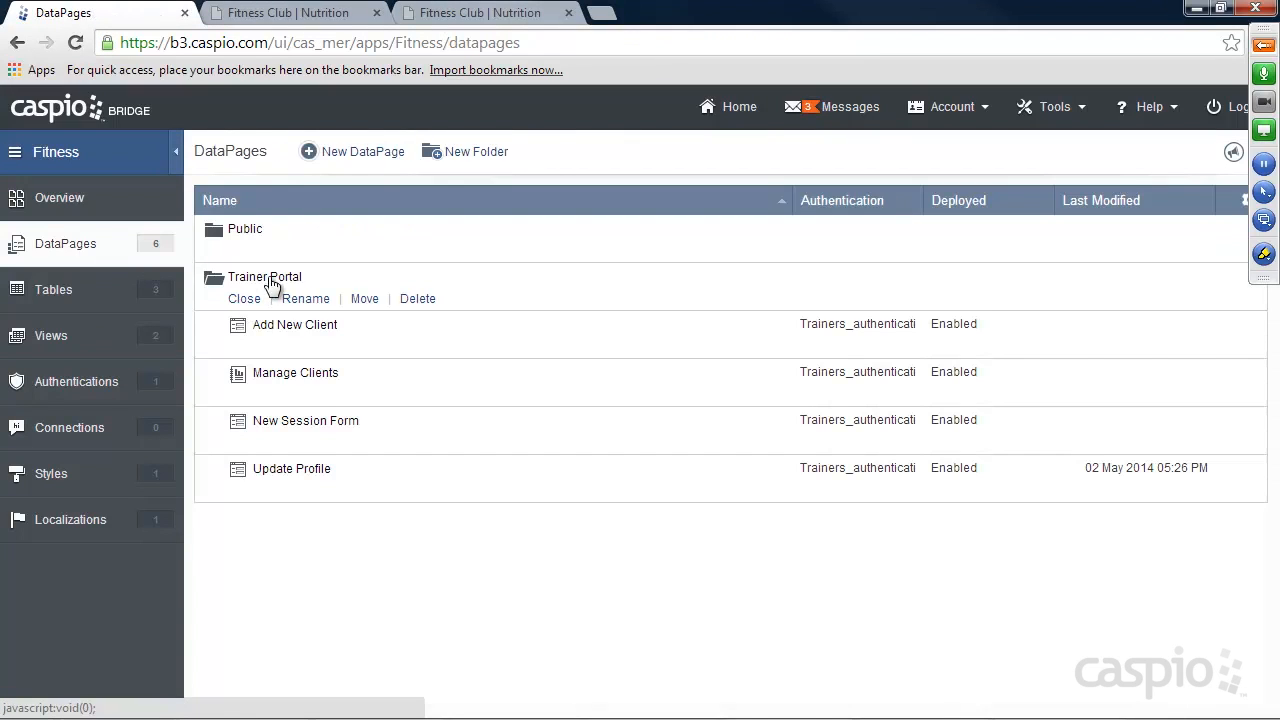
{"action": "left_click", "coordinate": [367, 157]}
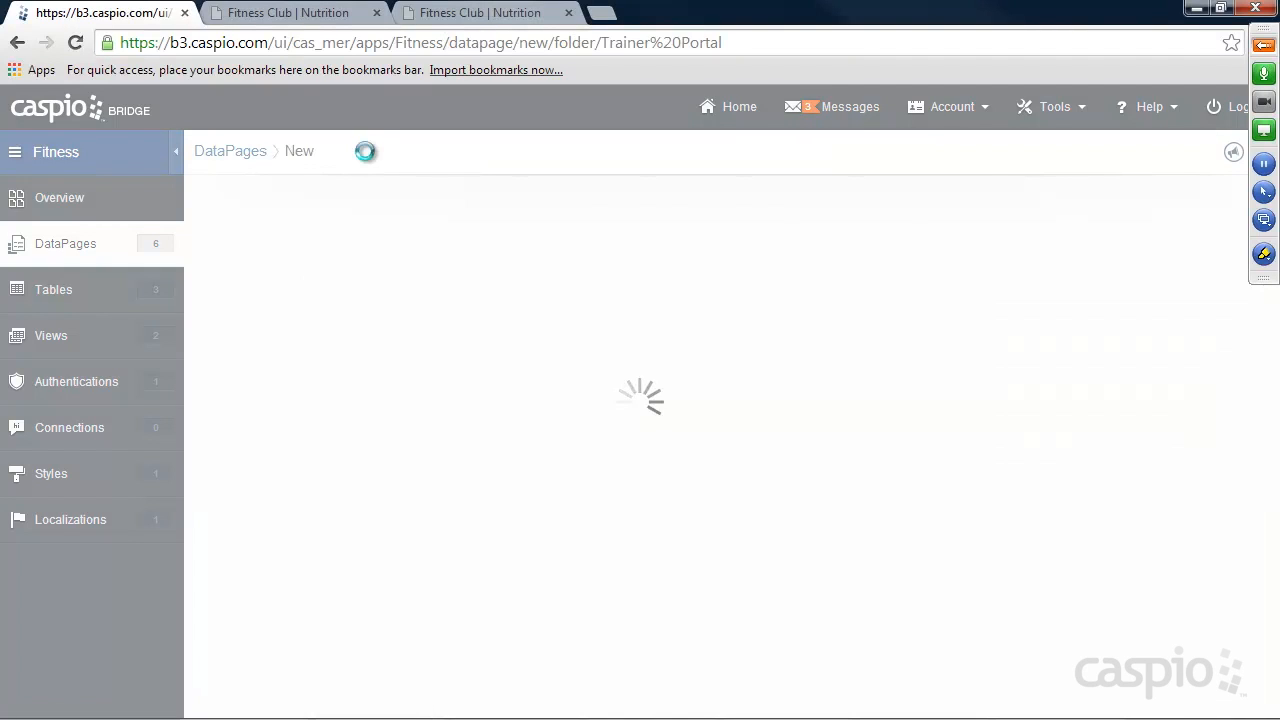
{"action": "left_click", "coordinate": [276, 277]}
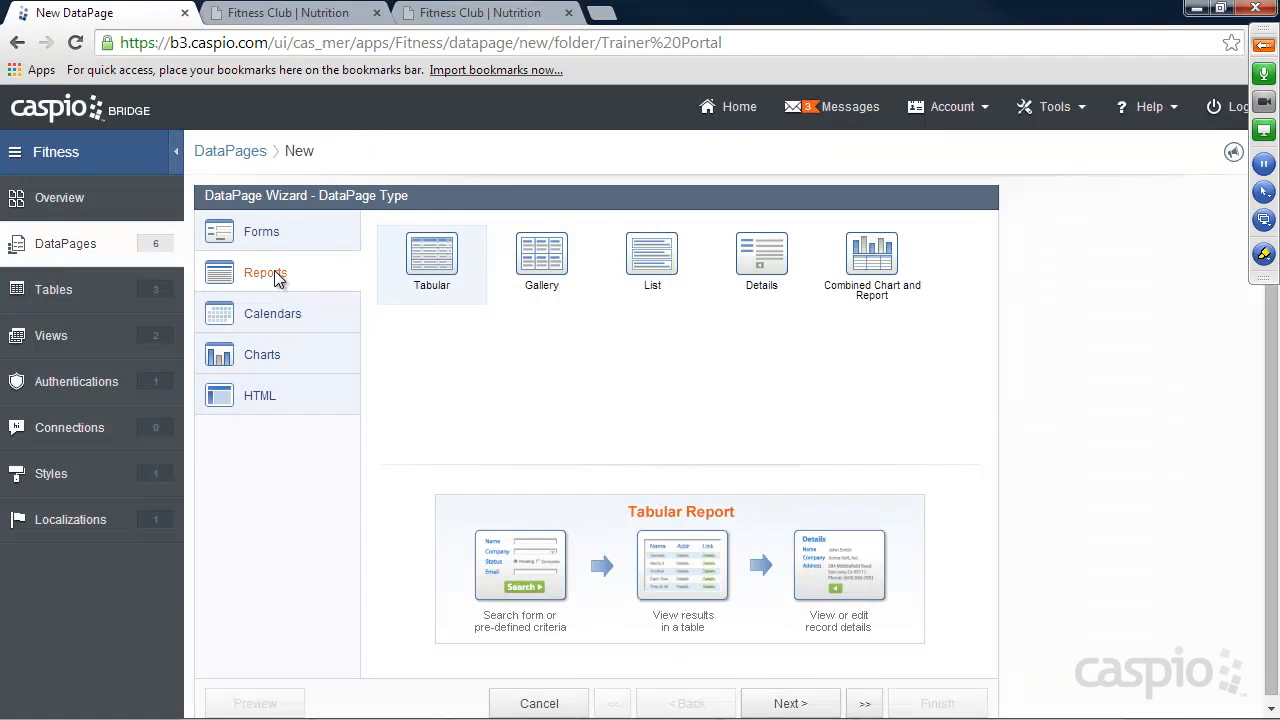
{"action": "left_click", "coordinate": [789, 704]}
Set the report's style to Aqua and its data source to Clients_and_sessions_view.
{"action": "left_click", "coordinate": [297, 337]}
{"action": "left_click", "coordinate": [297, 347]}
{"action": "left_click", "coordinate": [374, 290]}
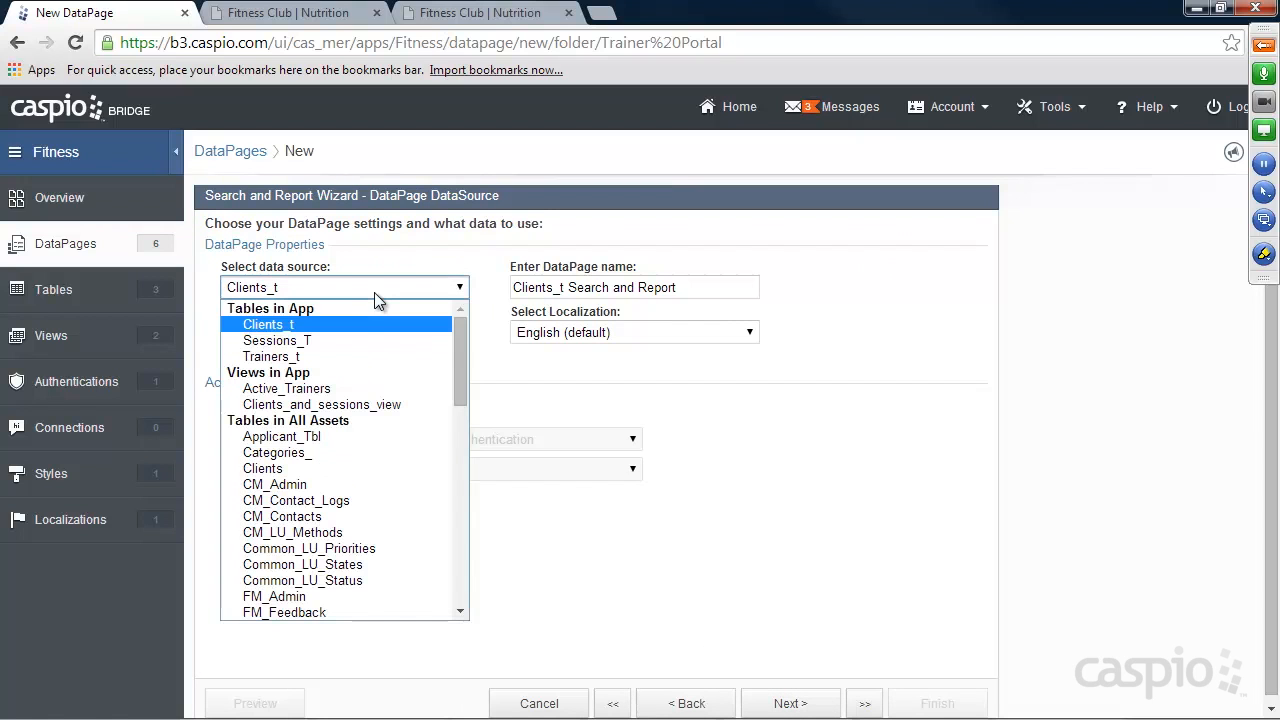
{"action": "left_click", "coordinate": [353, 405]}
{"action": "left_click", "coordinate": [305, 404]}
Name the DataPage "View client sessions report" and restrict its access with Trainers_authentication.
{"action": "left_click", "coordinate": [715, 288]}
{"action": "triple_click", "coordinate": [715, 288]}
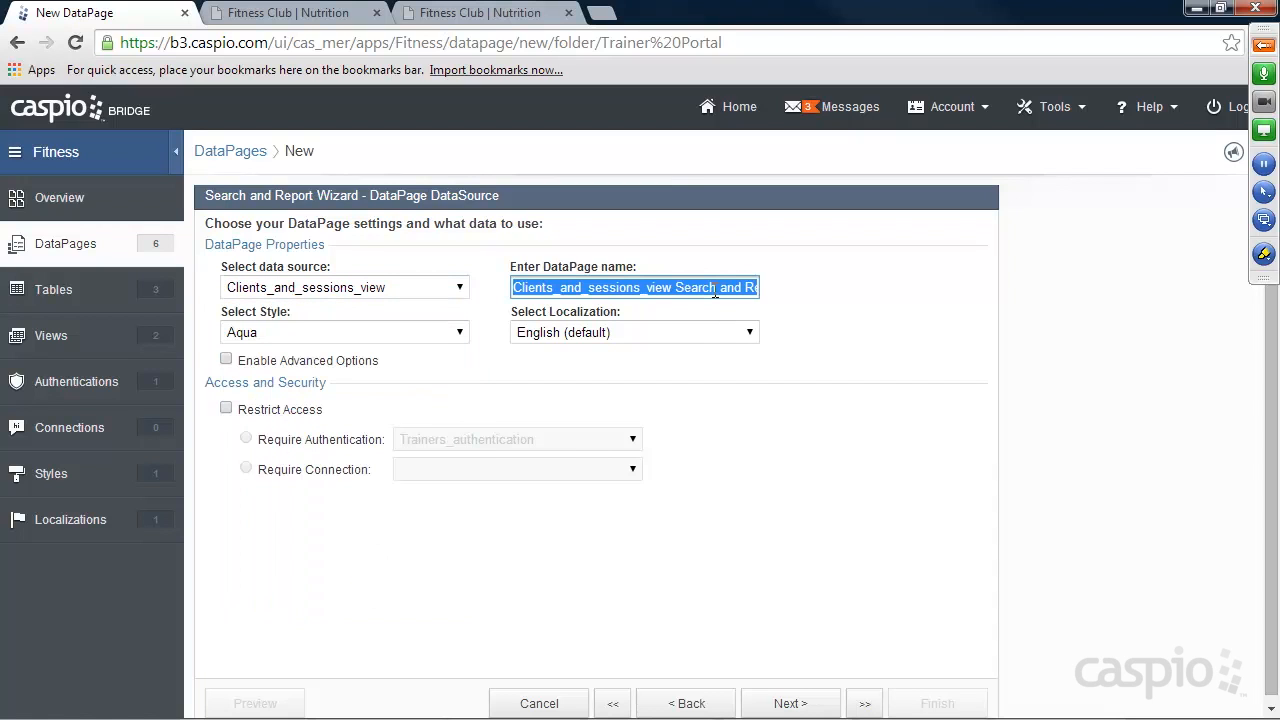
{"action": "type", "text": "View client sessions report"}
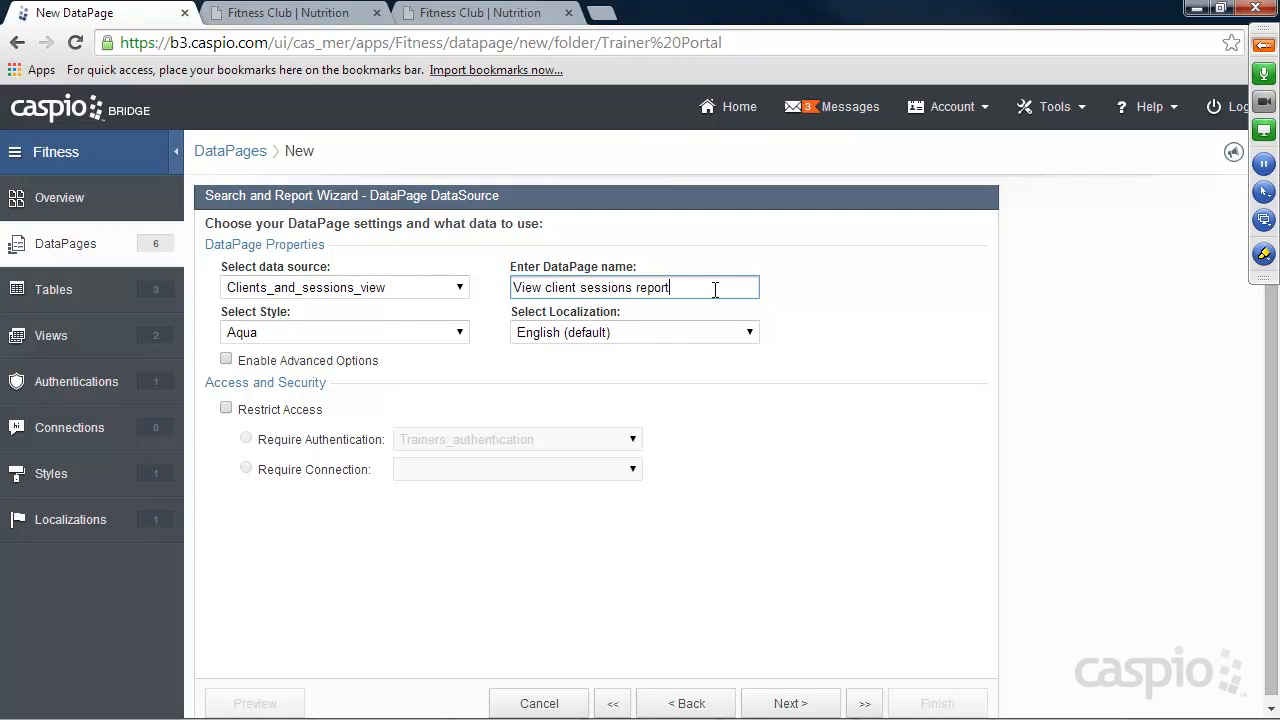
{"action": "left_click", "coordinate": [306, 412]}
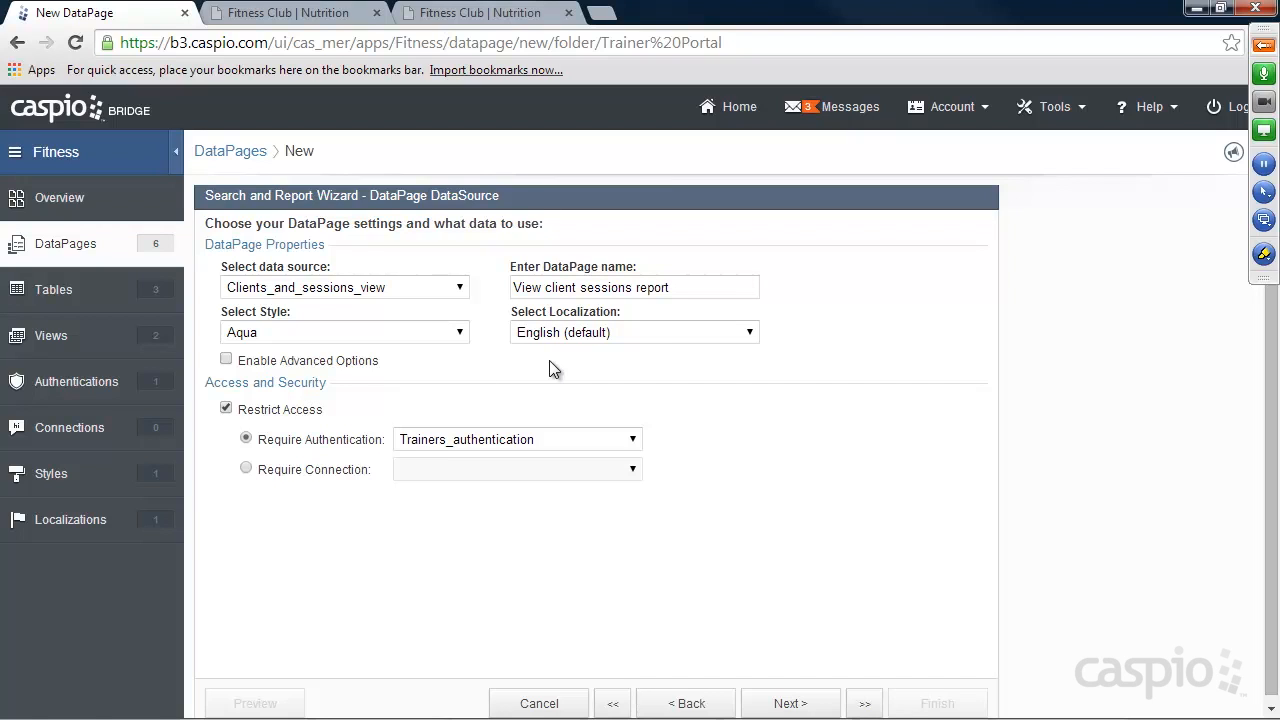
{"action": "left_click", "coordinate": [788, 702]}
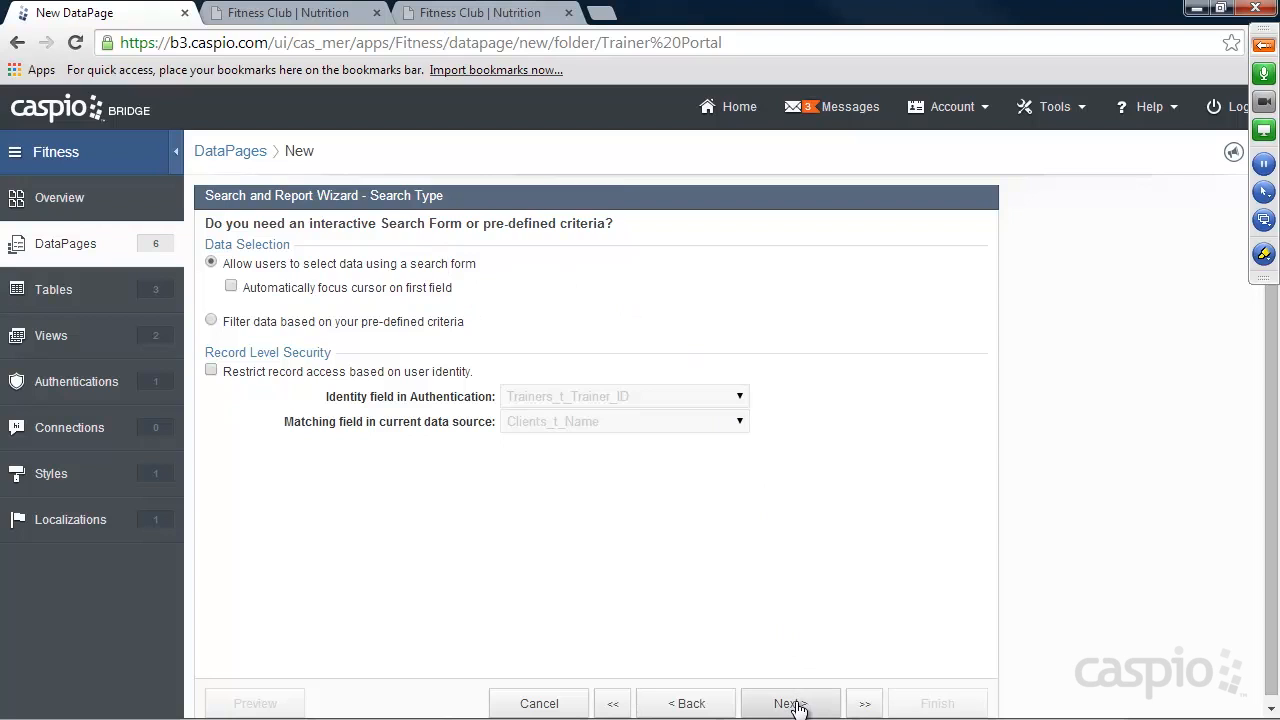
Restrict record access by user identity, matching Trainers_t_Trainer_ID to Clients_t_Trainer_ID, and continue to the search field selection.
{"action": "left_click", "coordinate": [211, 371]}
{"action": "left_click", "coordinate": [535, 421]}
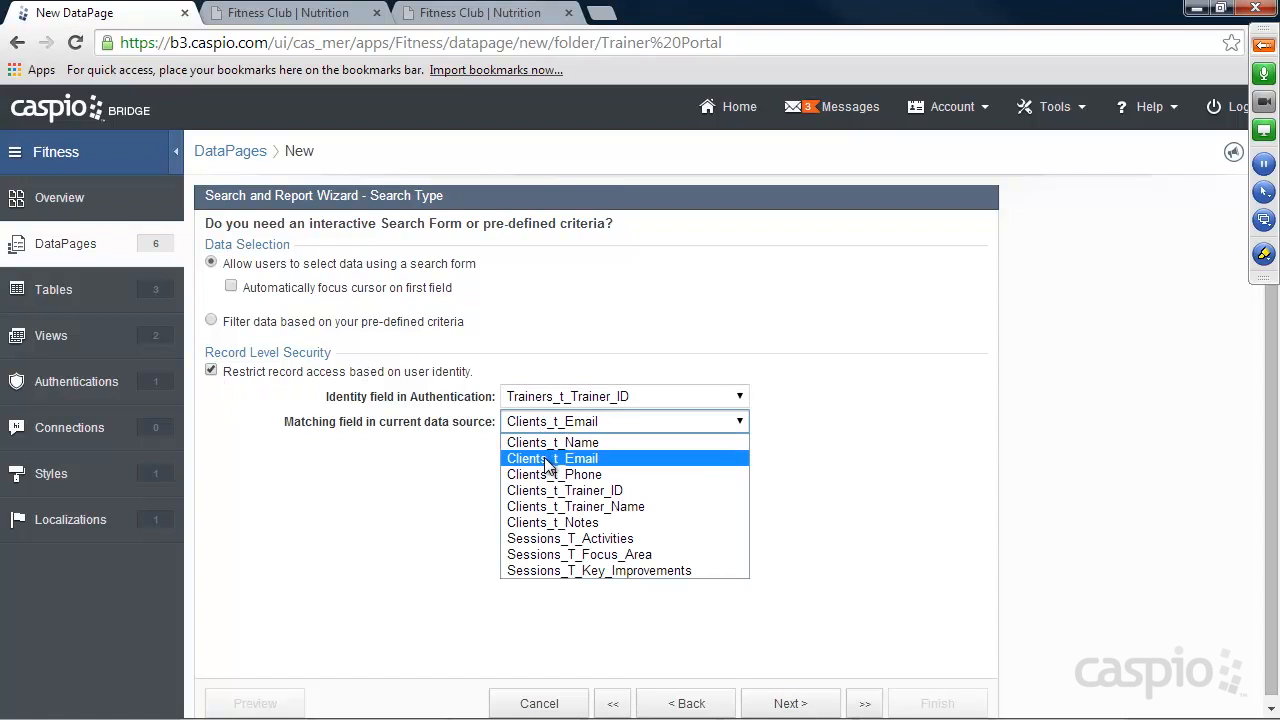
{"action": "left_click", "coordinate": [568, 490]}
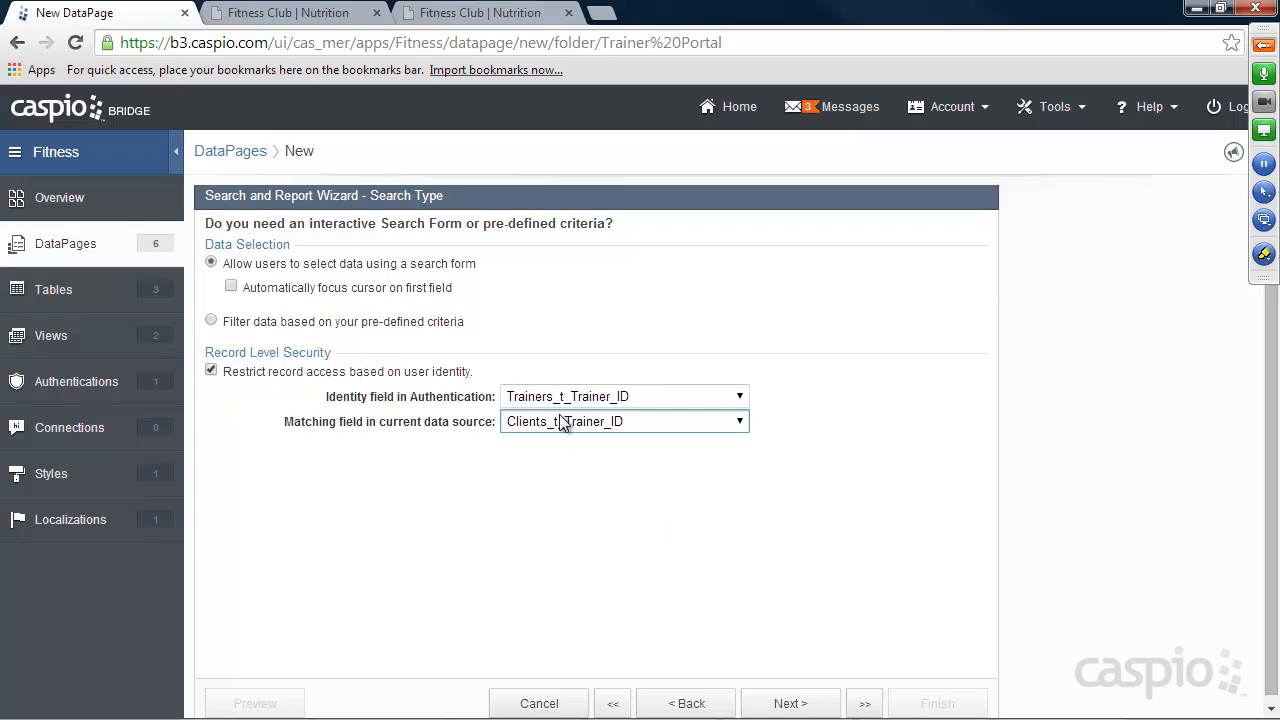
{"action": "left_click", "coordinate": [567, 426]}
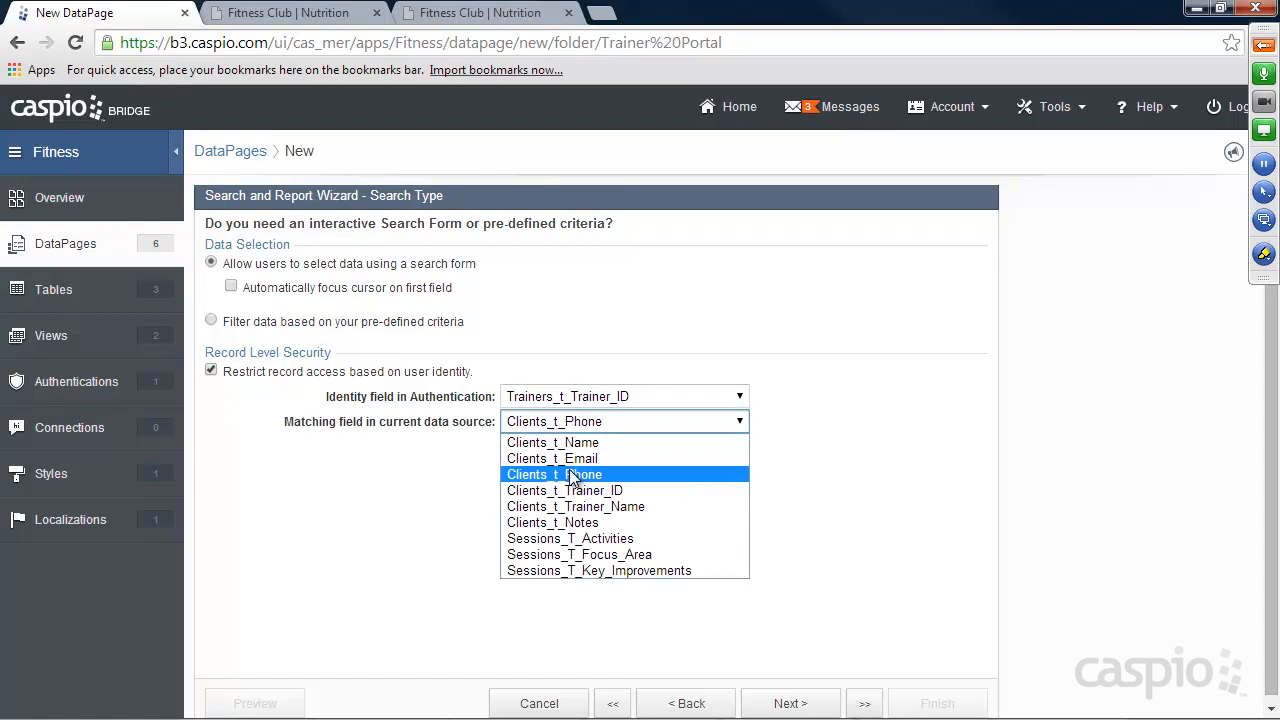
{"action": "left_click", "coordinate": [573, 492]}
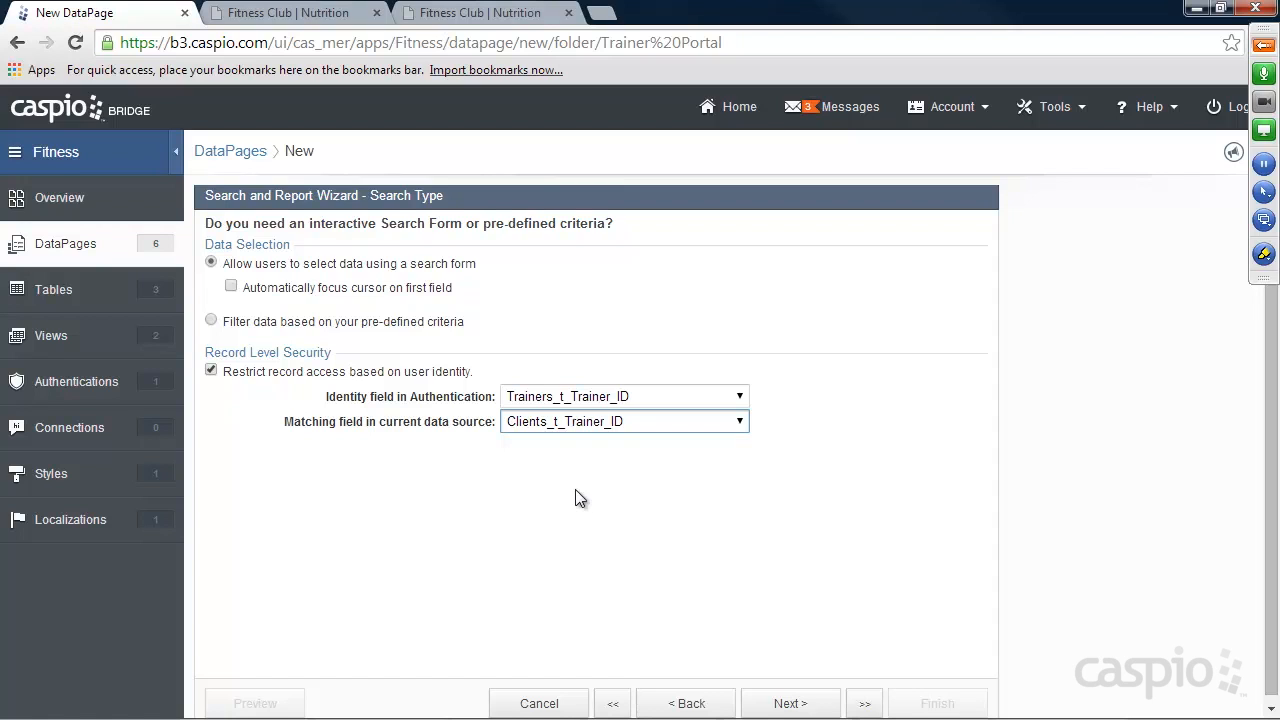
{"action": "left_click", "coordinate": [609, 428]}
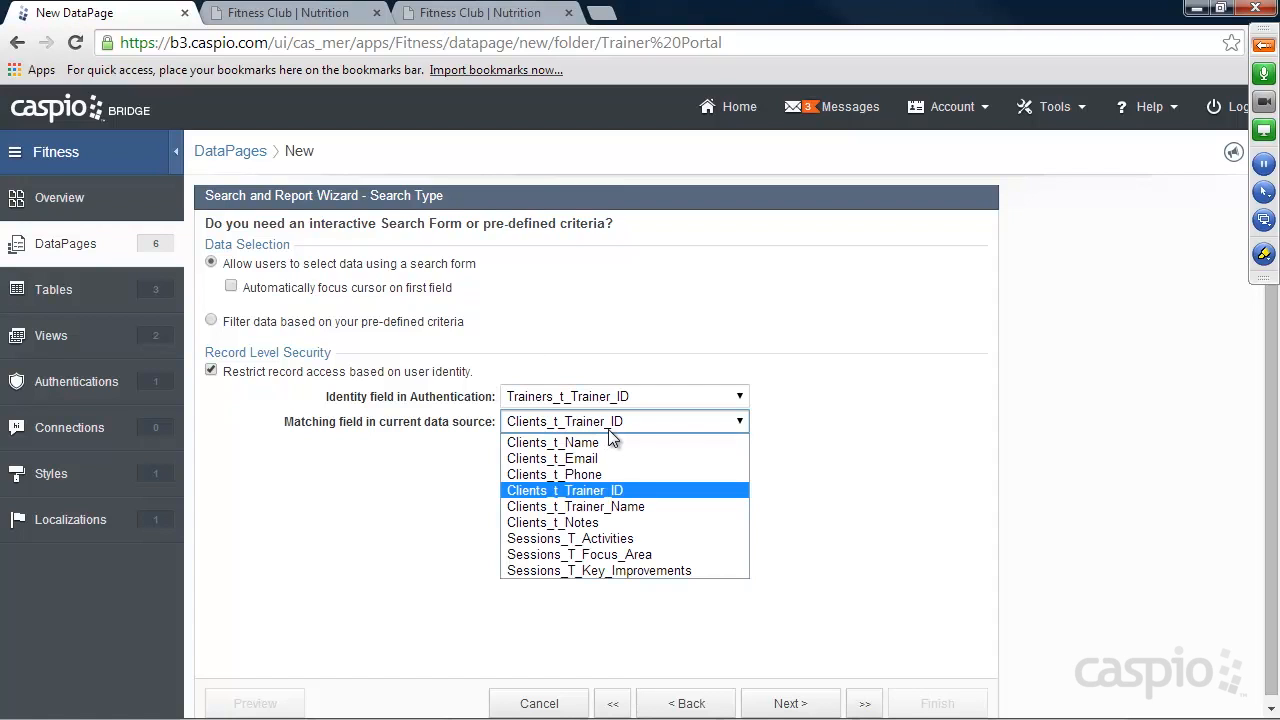
{"action": "left_click", "coordinate": [609, 428]}
{"action": "left_click", "coordinate": [600, 397]}
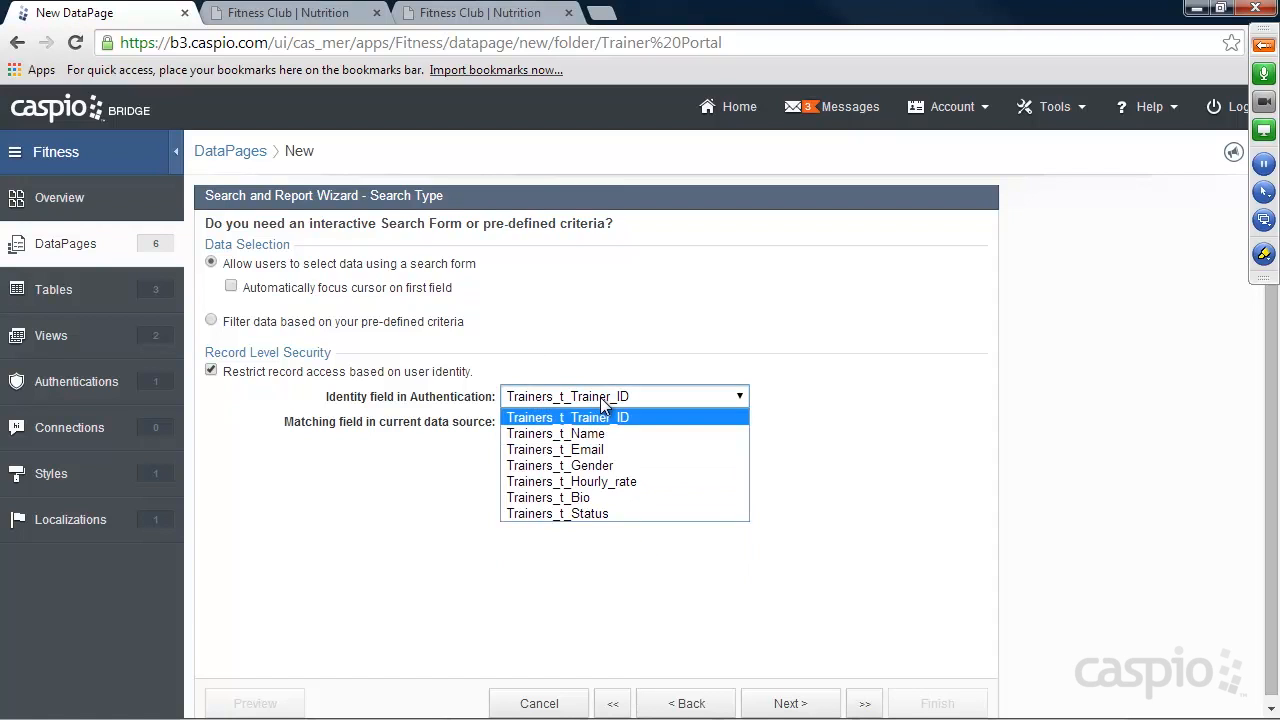
{"action": "left_click", "coordinate": [601, 397]}
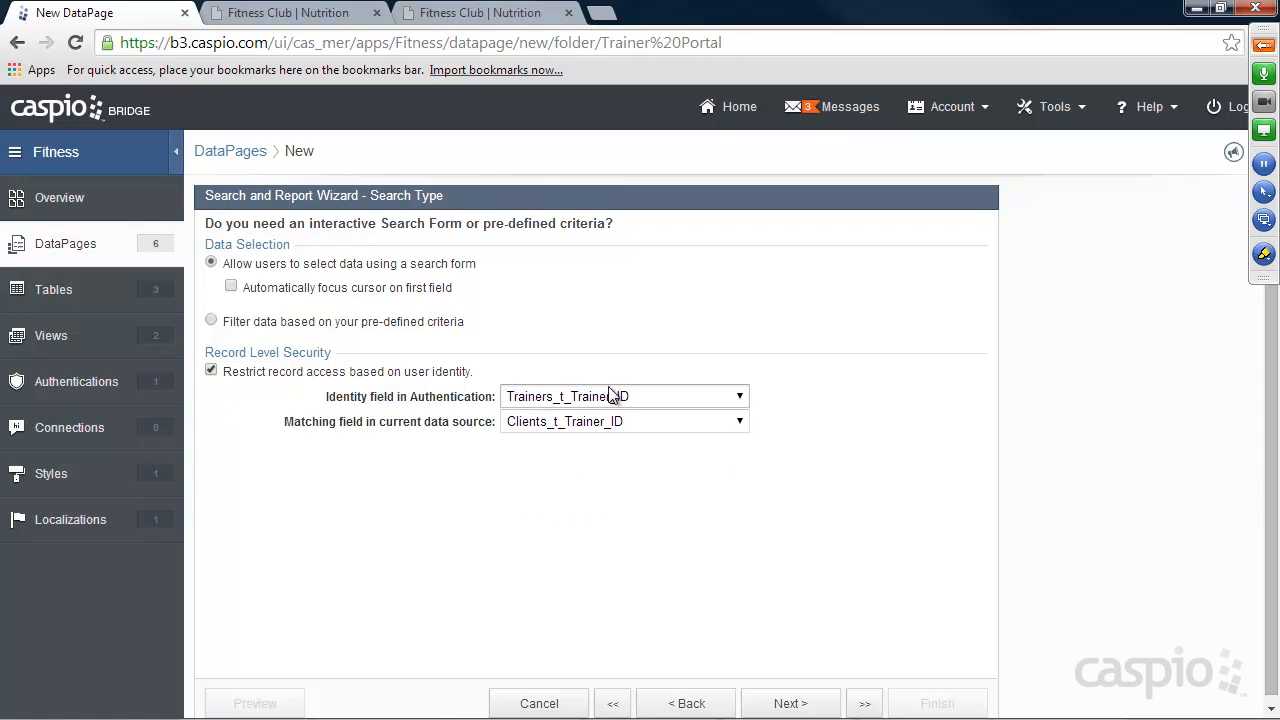
{"action": "left_click", "coordinate": [806, 705]}
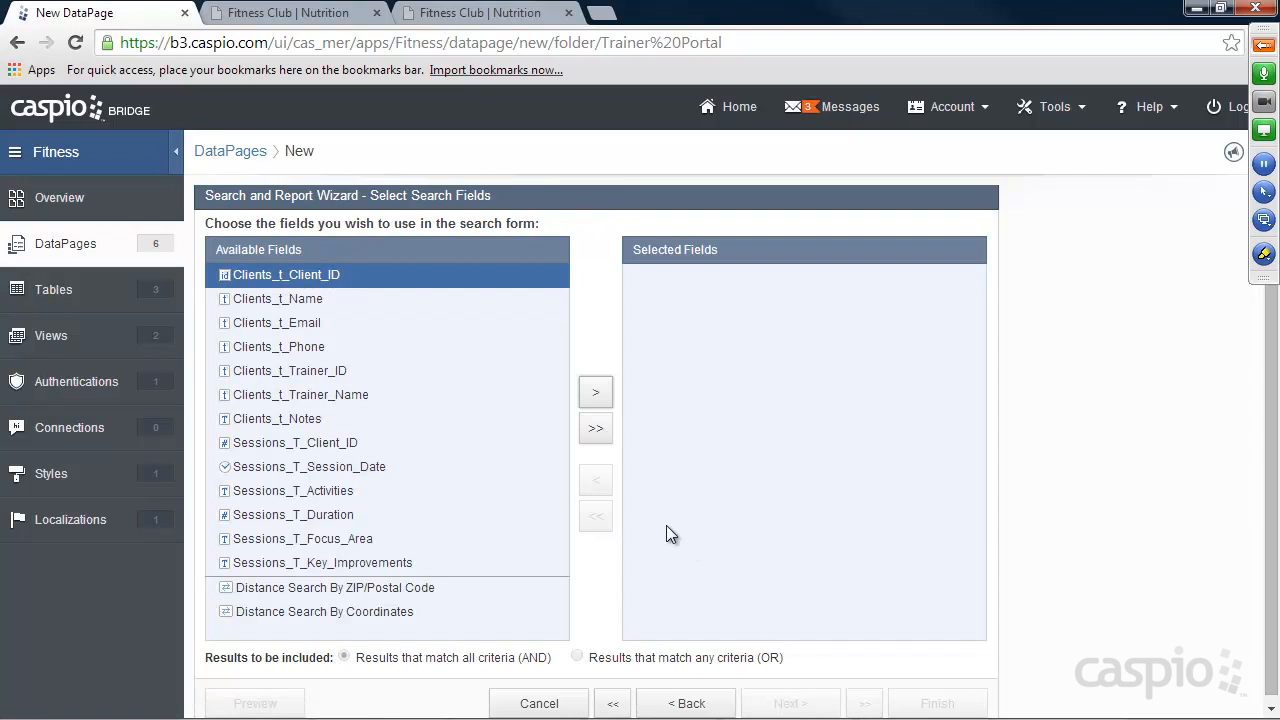
Add Clients_t_Name as the search form field and continue to its configuration.
{"action": "left_click", "coordinate": [296, 300]}
{"action": "left_click", "coordinate": [592, 394]}
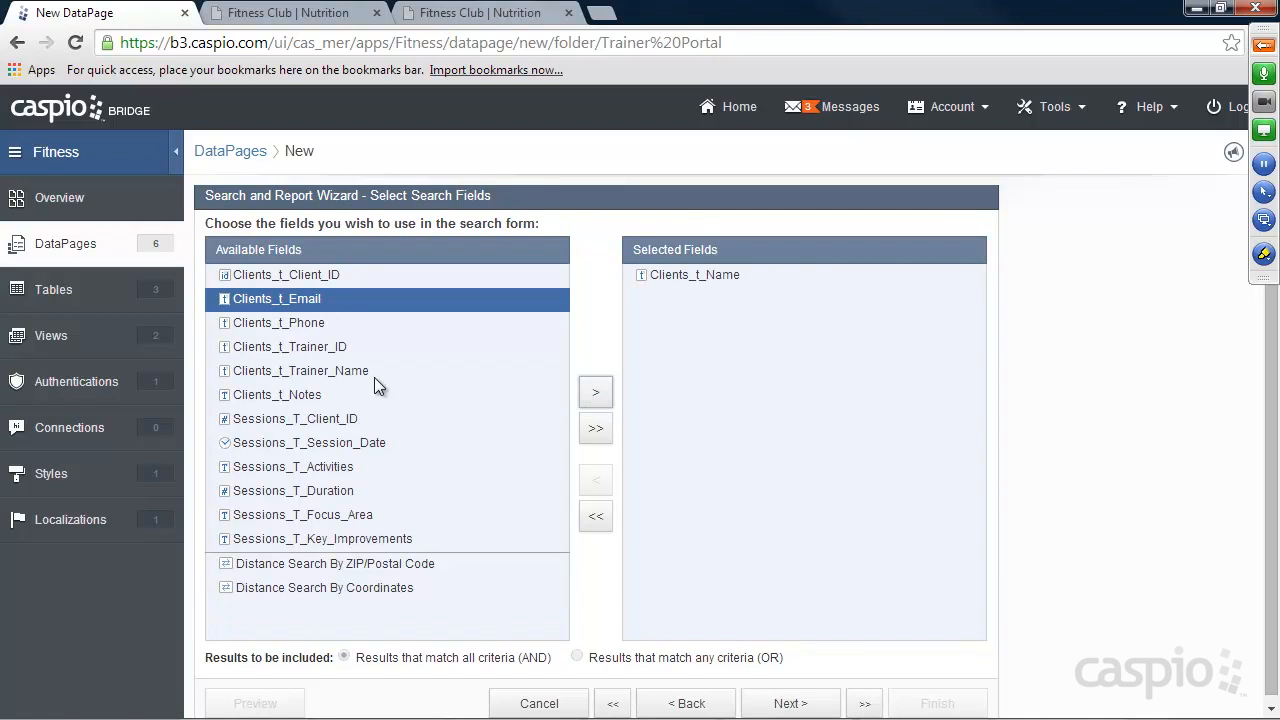
{"action": "left_click", "coordinate": [805, 702]}
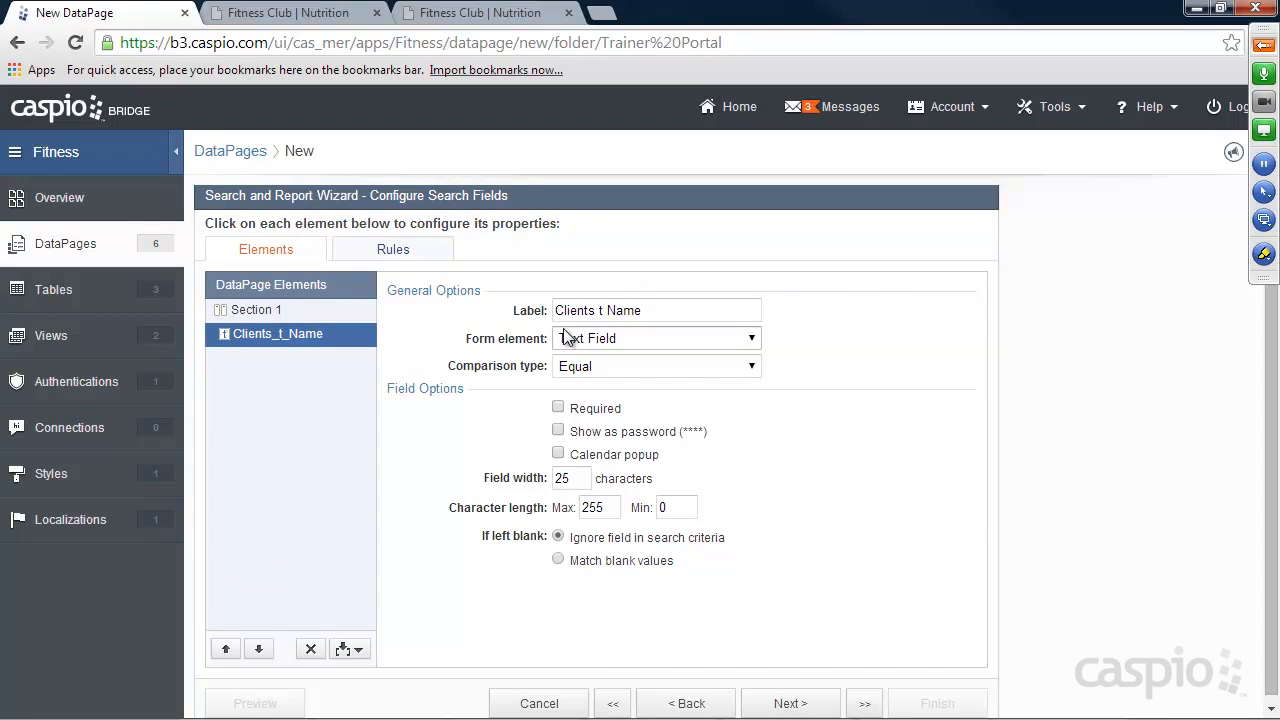
Shorten the search field's label to "Name", set its comparison type to Contains, and continue to the results page fields.
{"action": "left_click_drag", "start_coordinate": [607, 313], "coordinate": [554, 310]}
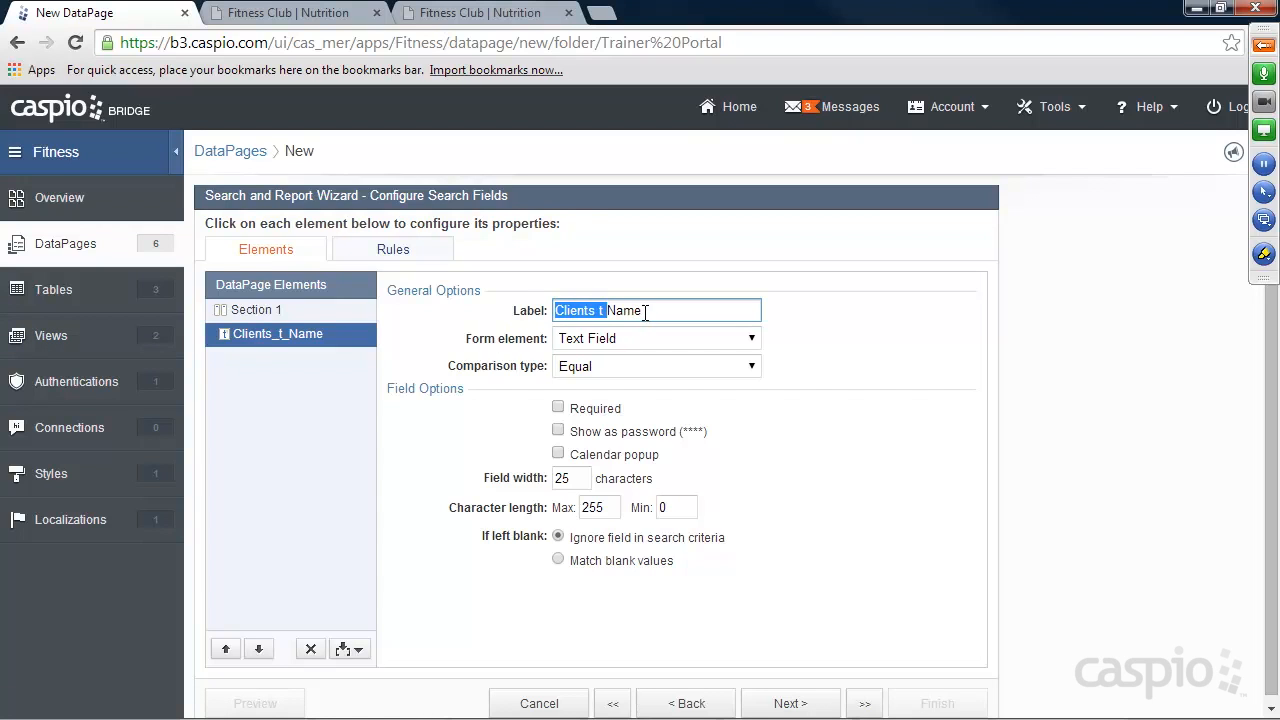
{"action": "key", "text": "BackSpace"}
{"action": "left_click", "coordinate": [599, 366]}
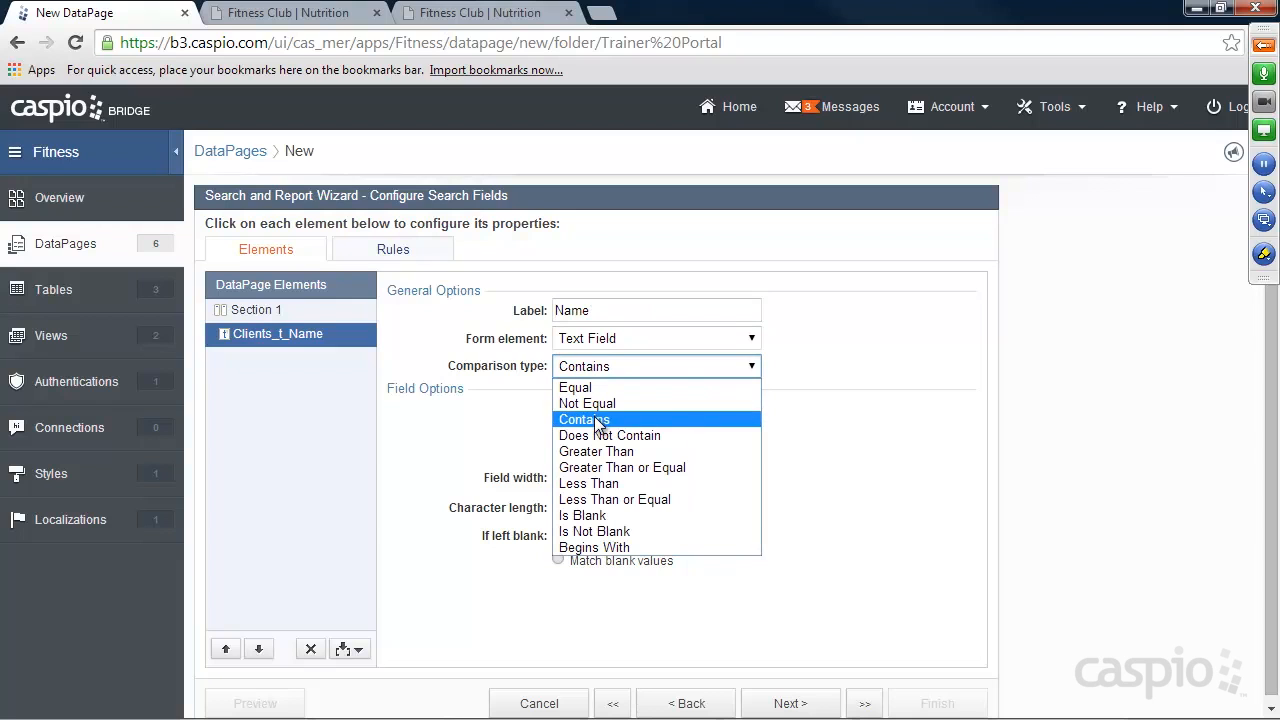
{"action": "left_click", "coordinate": [597, 420]}
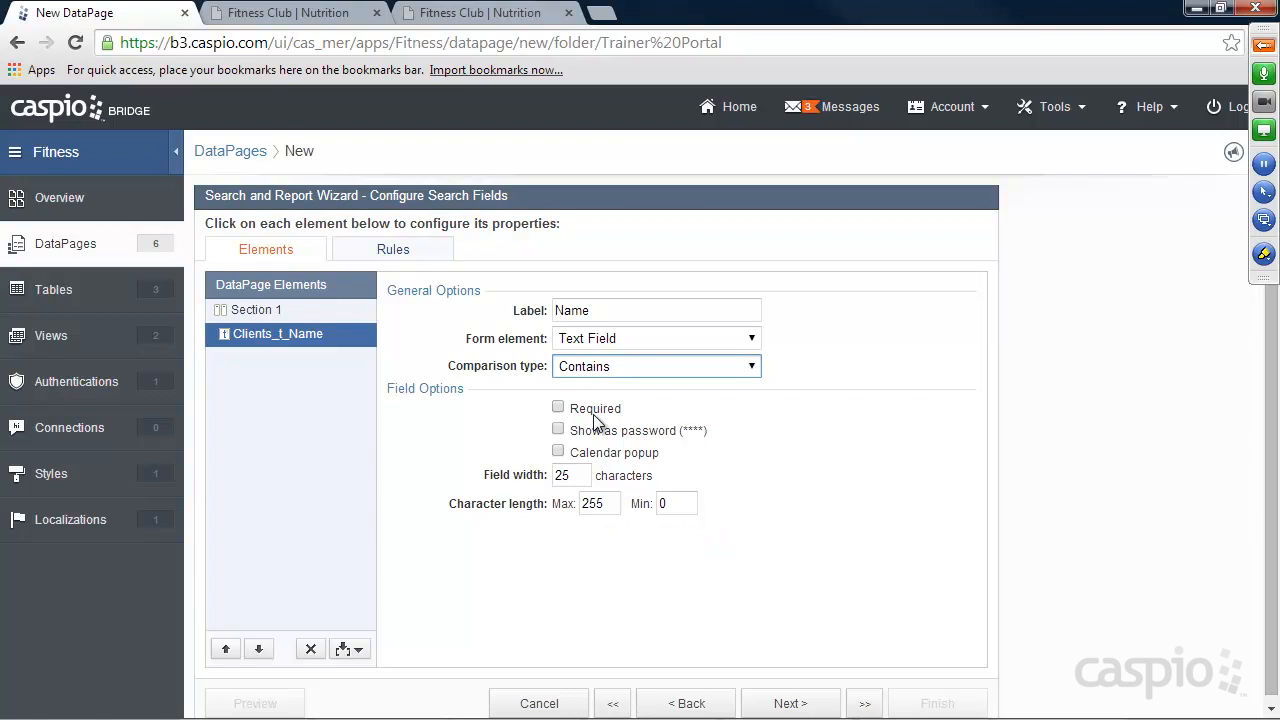
{"action": "left_click", "coordinate": [792, 704]}
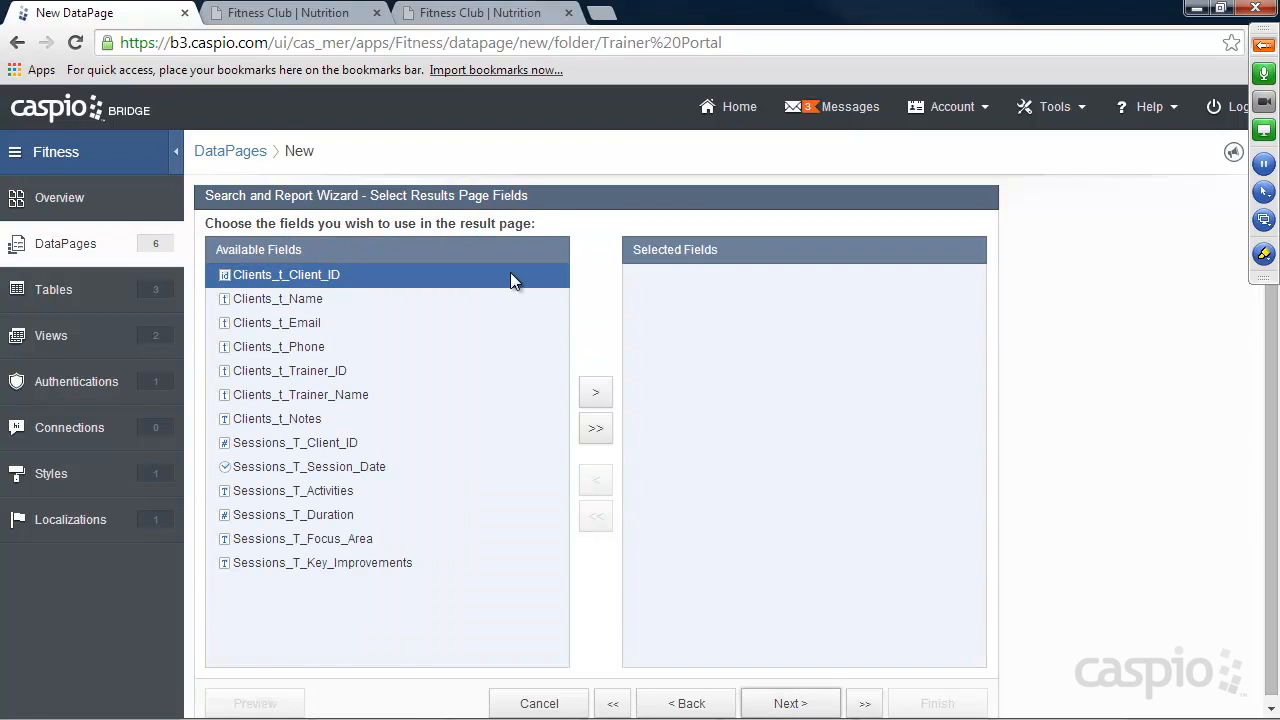
Add Clients_t_Name and the session date, activities, duration, focus area and key improvements fields to the results page.
{"action": "left_click", "coordinate": [306, 299]}
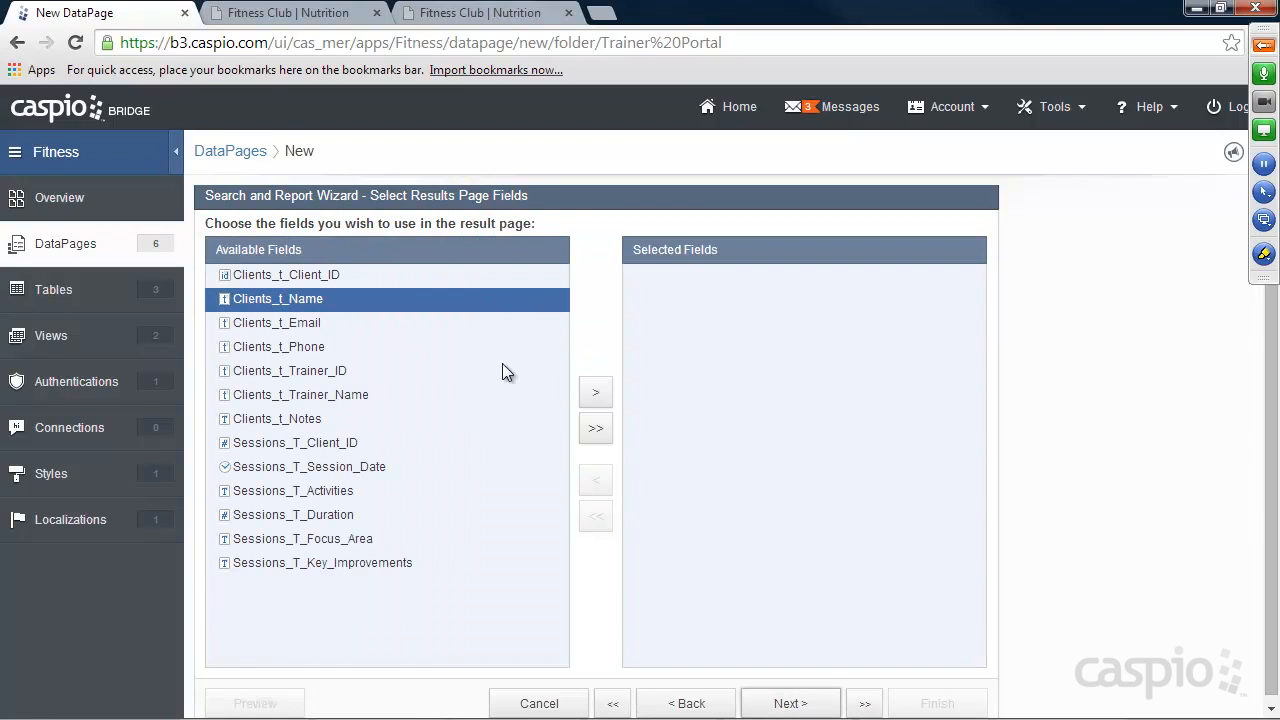
{"action": "left_click", "coordinate": [596, 393]}
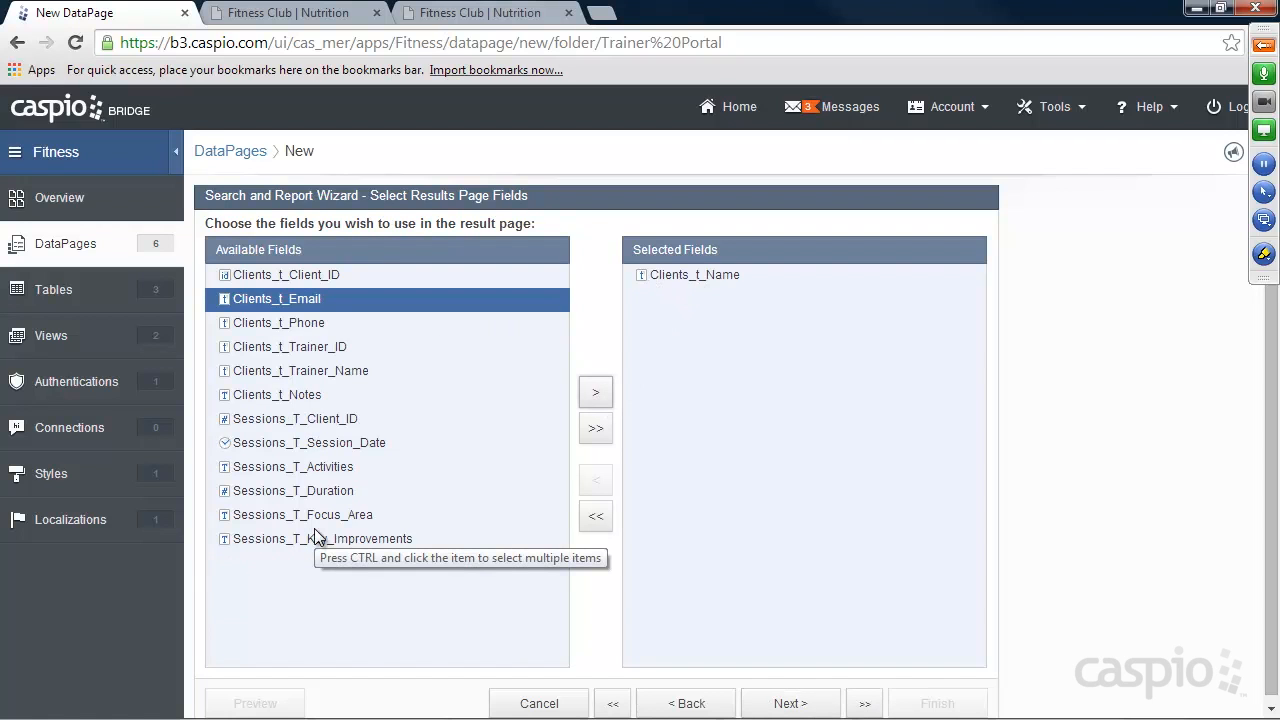
{"action": "left_click", "coordinate": [323, 443]}
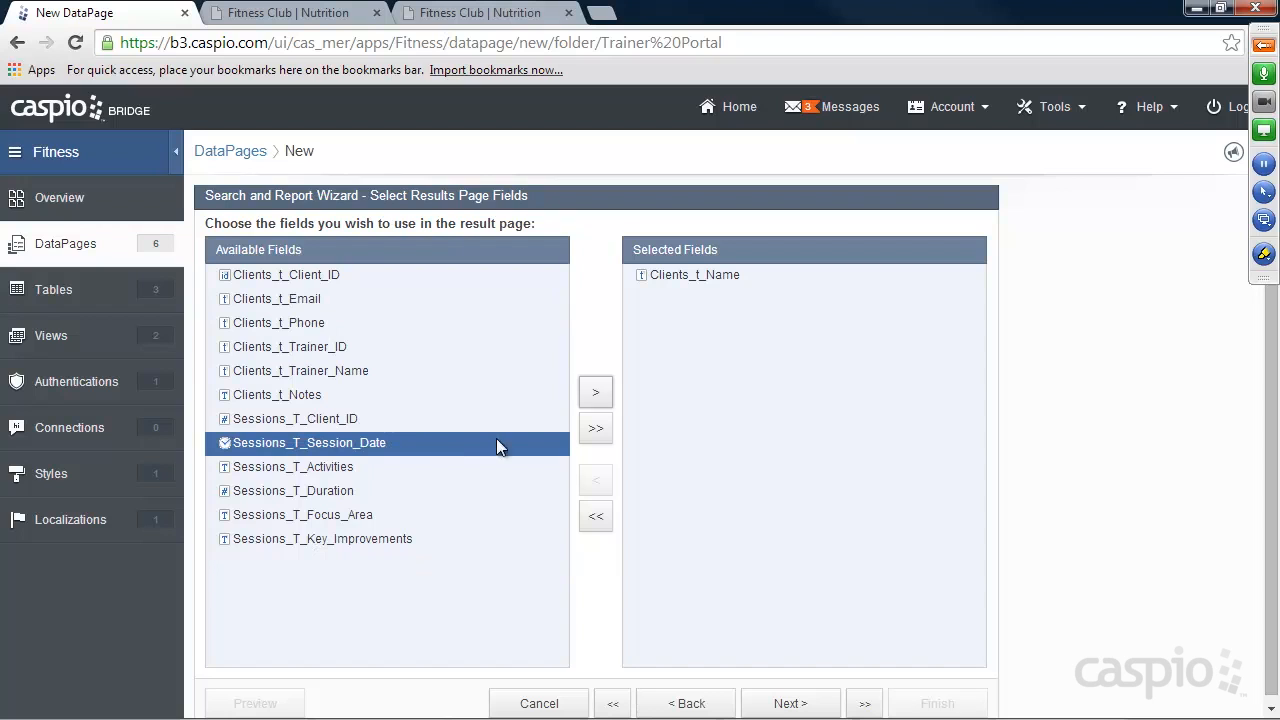
{"action": "left_click", "coordinate": [598, 395]}
{"action": "left_click", "coordinate": [598, 395]}
{"action": "left_click", "coordinate": [598, 395]}
{"action": "left_click", "coordinate": [598, 395]}
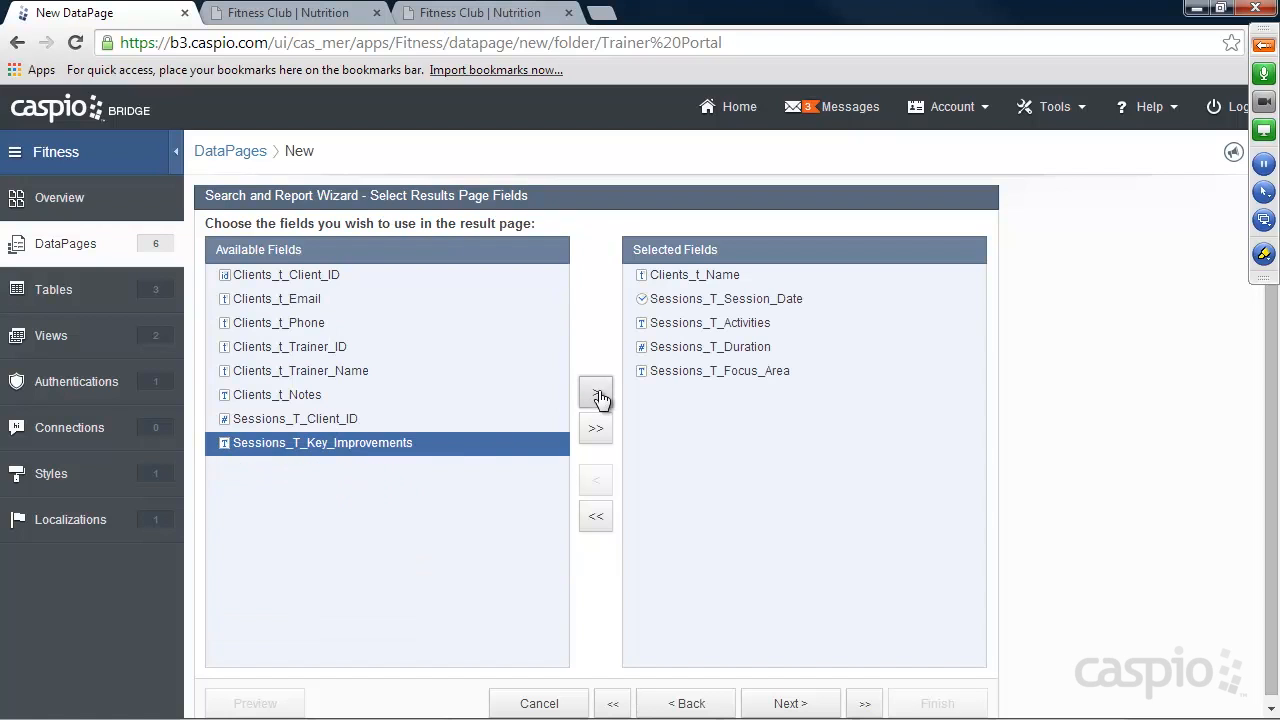
{"action": "left_click", "coordinate": [598, 395]}
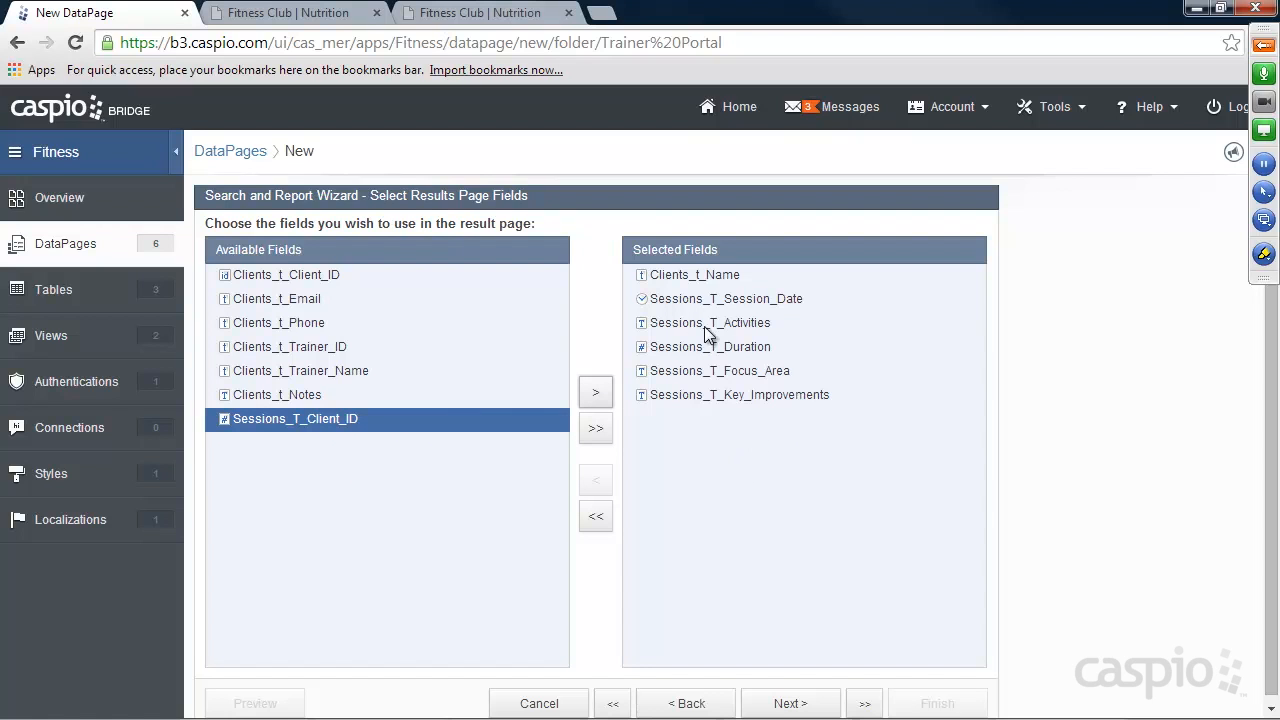
Examine the grouped report on the finished Fitness Club site's Client Summary page with a blank search, and return to the Caspio wizard.
{"action": "left_click", "coordinate": [297, 14]}
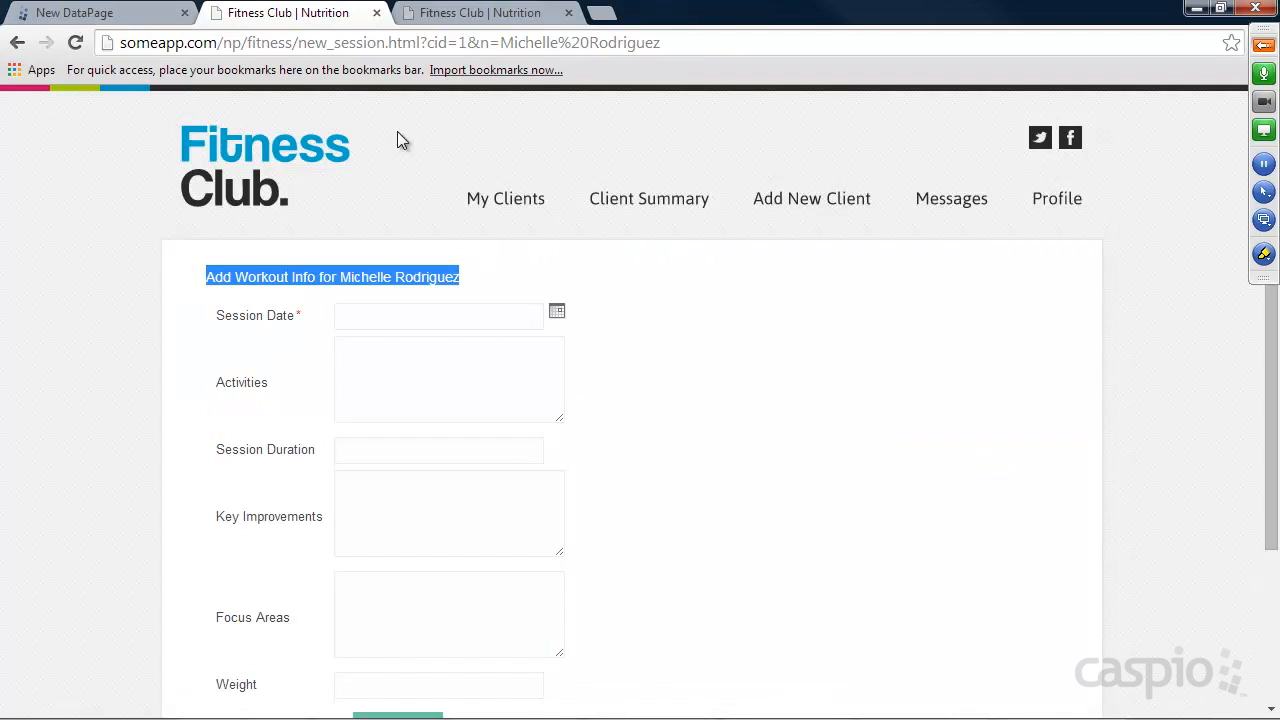
{"action": "left_click", "coordinate": [616, 204]}
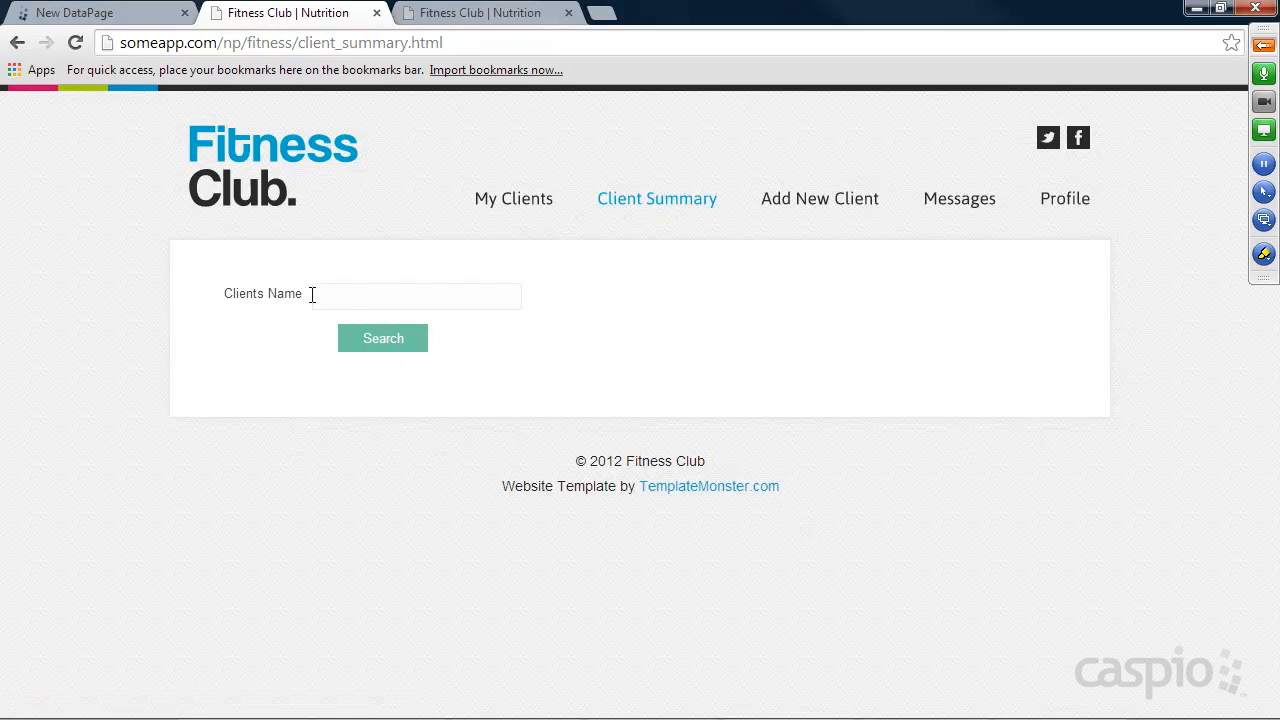
{"action": "left_click", "coordinate": [391, 340]}
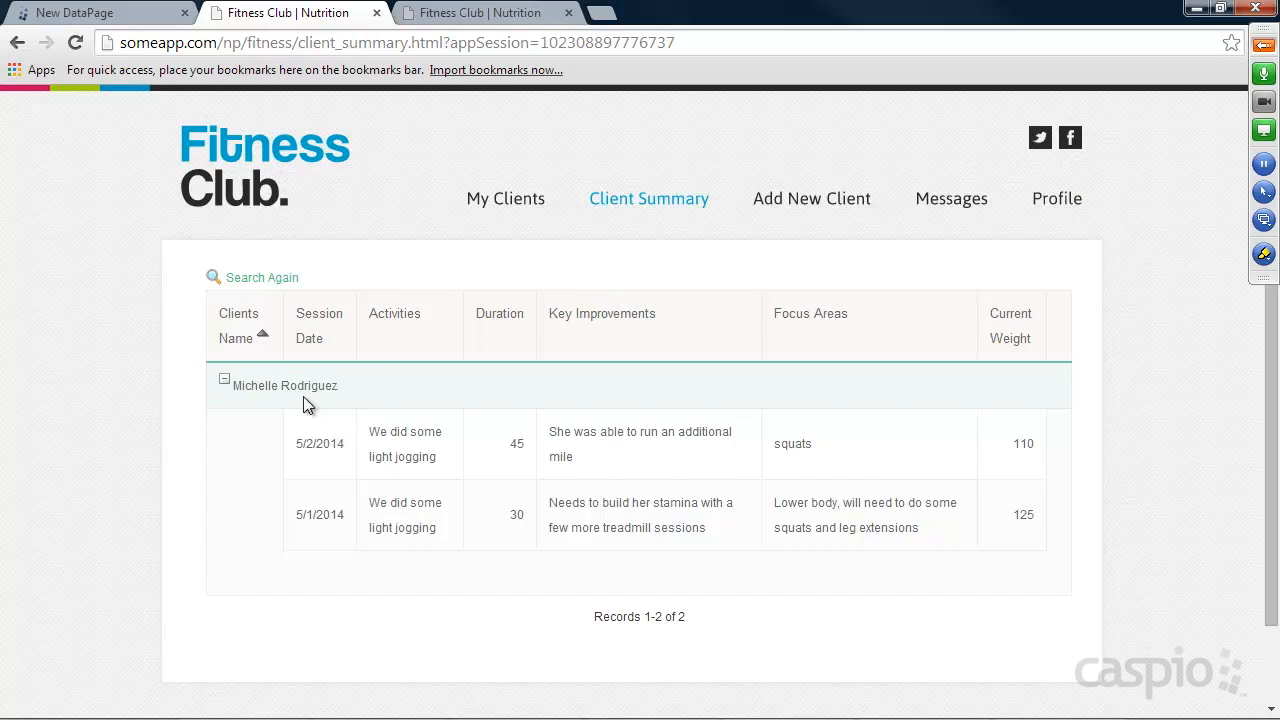
{"action": "left_click", "coordinate": [112, 15]}
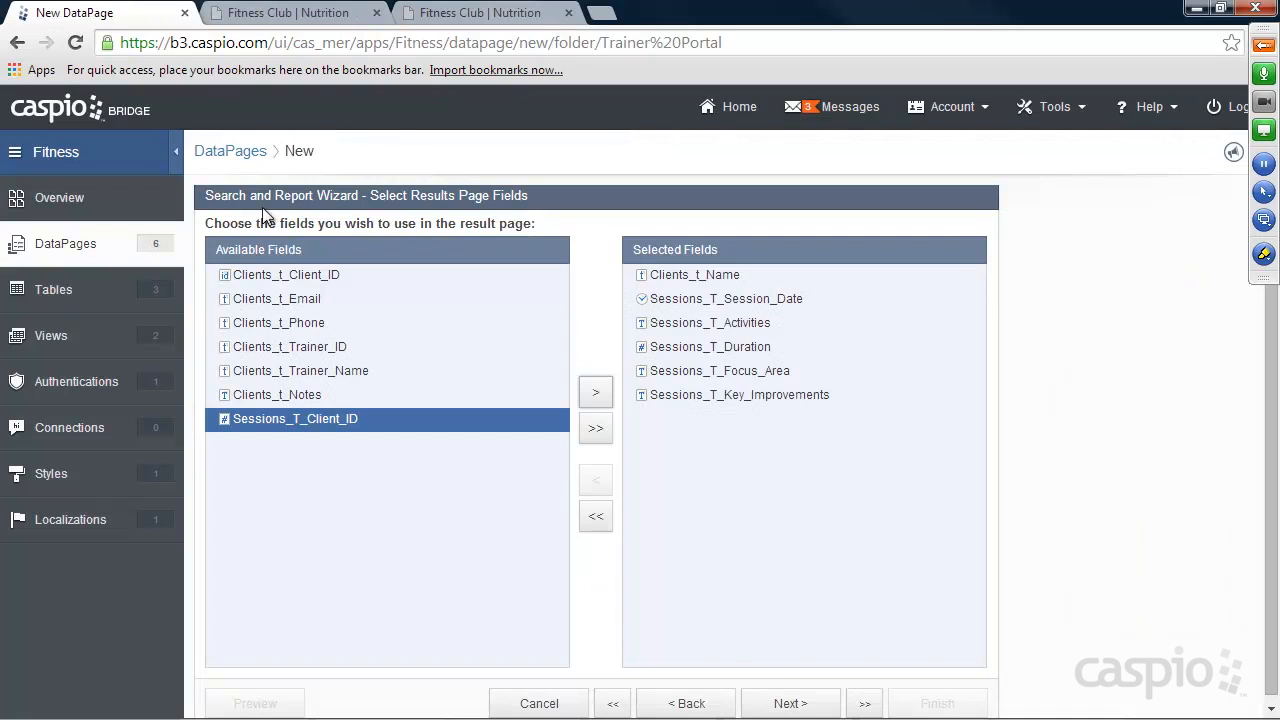
Enable data grouping by Clients_t_Name on the results page and display it as a collapsible group.
{"action": "left_click", "coordinate": [794, 703]}
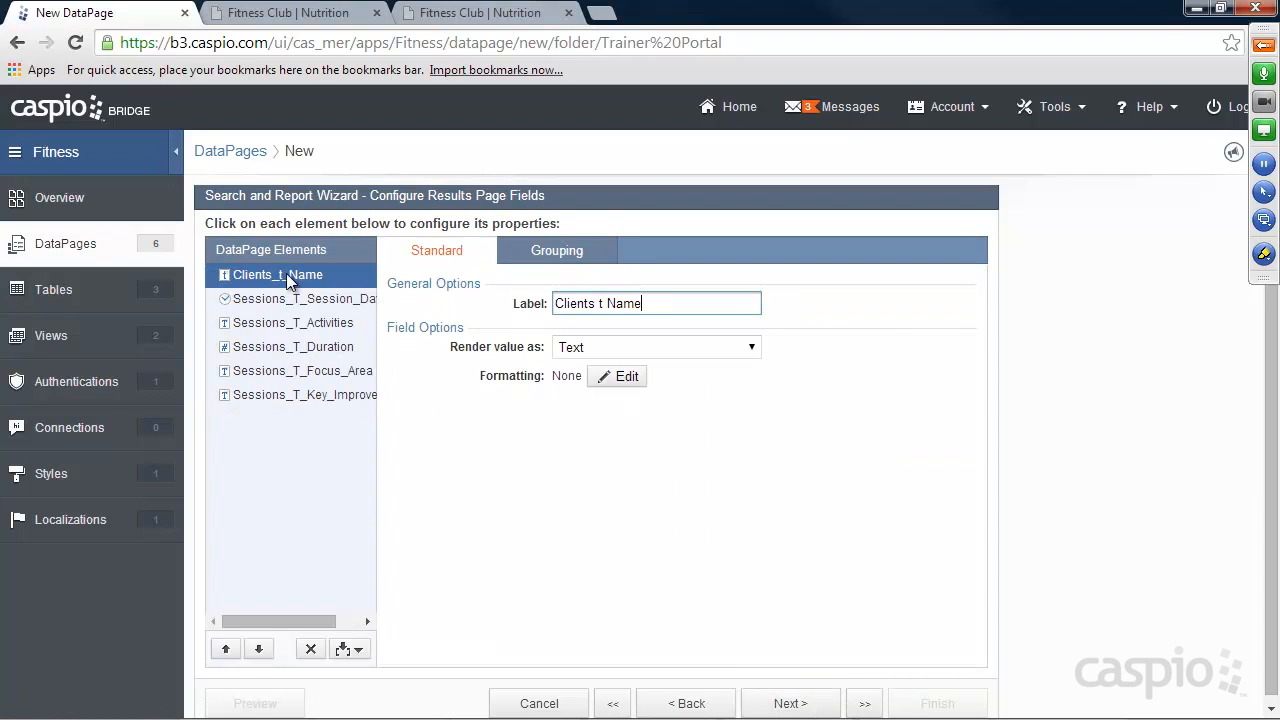
{"action": "left_click", "coordinate": [556, 251]}
{"action": "left_click", "coordinate": [594, 303]}
{"action": "left_click", "coordinate": [595, 326]}
{"action": "left_click", "coordinate": [600, 360]}
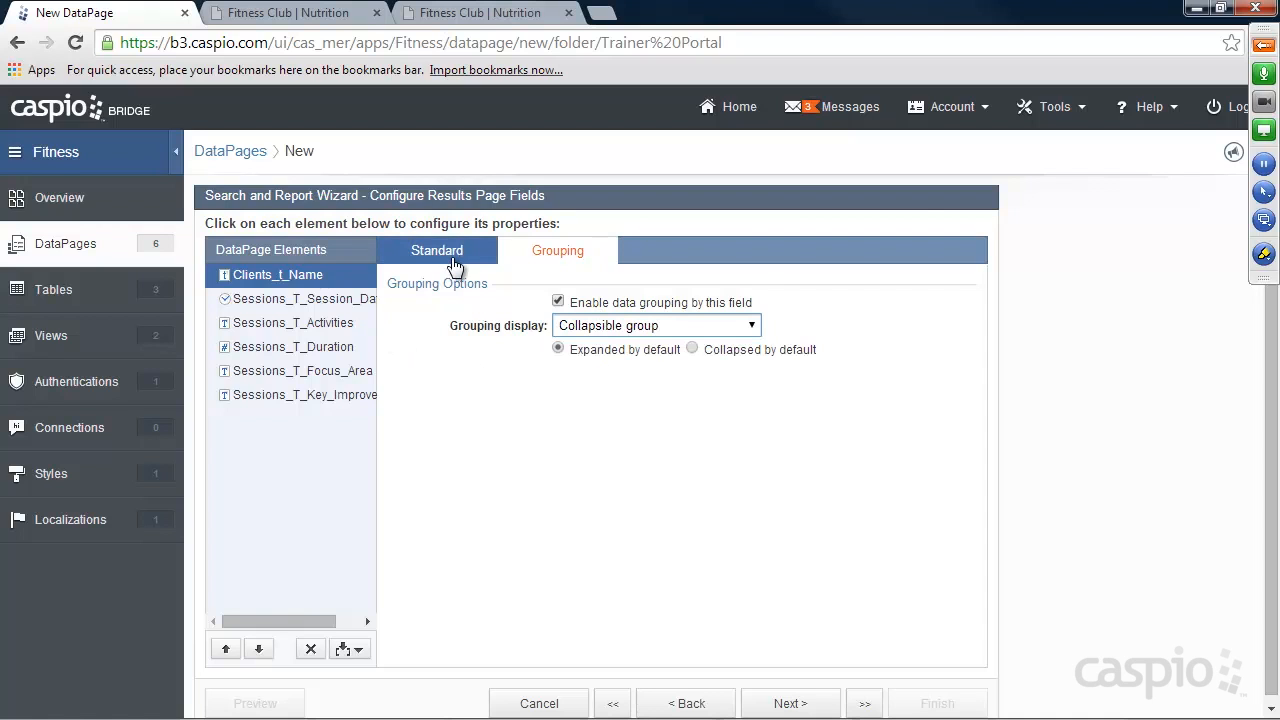
Shorten the labels of the first three results fields to "Name", "Session Date" and "Activities".
{"action": "left_click", "coordinate": [450, 256]}
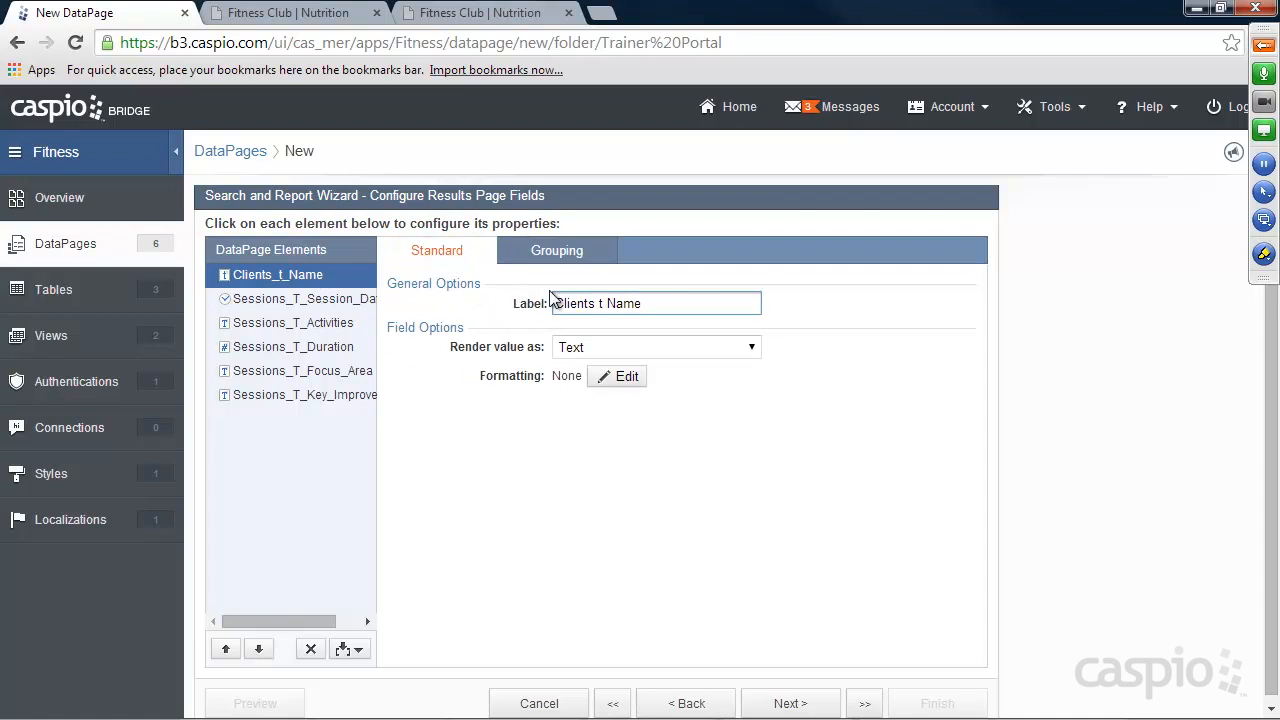
{"action": "left_click_drag", "start_coordinate": [608, 305], "coordinate": [488, 303]}
{"action": "key", "text": "BackSpace"}
{"action": "left_click", "coordinate": [316, 299]}
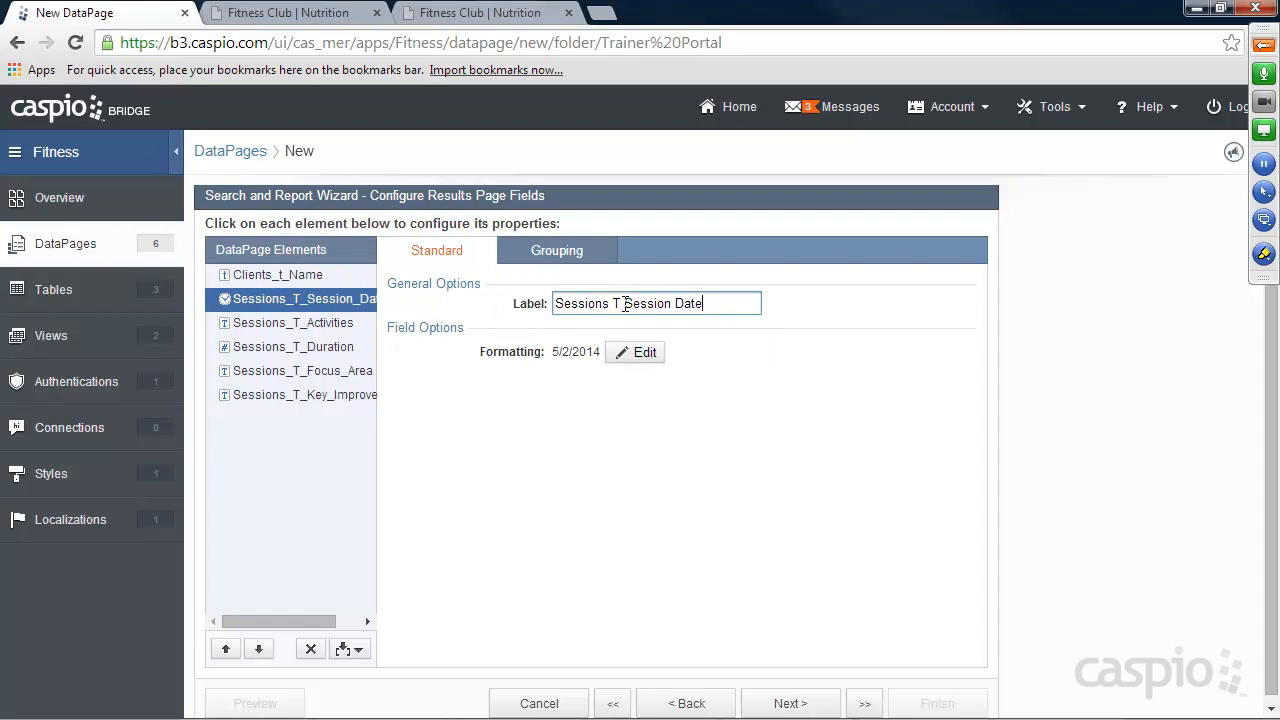
{"action": "left_click_drag", "start_coordinate": [624, 304], "coordinate": [517, 304]}
{"action": "key", "text": "BackSpace"}
{"action": "left_click", "coordinate": [305, 323]}
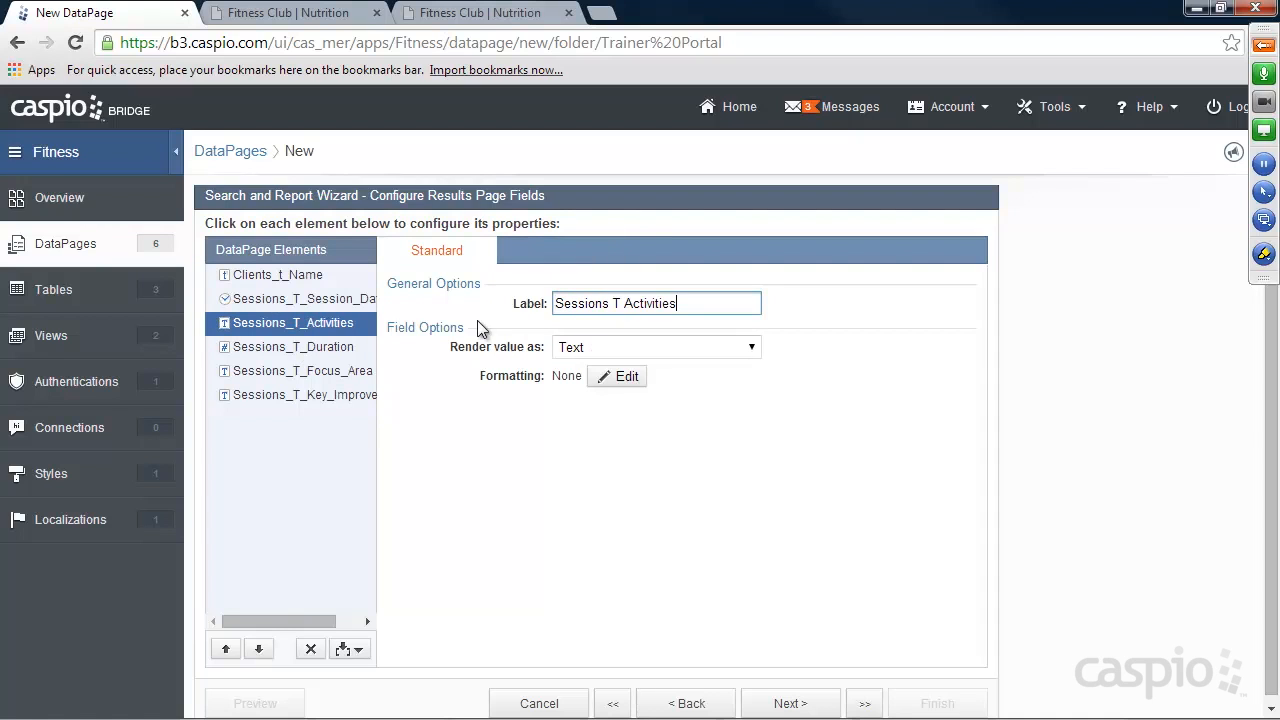
{"action": "left_click_drag", "start_coordinate": [627, 304], "coordinate": [476, 304]}
{"action": "key", "text": "BackSpace"}
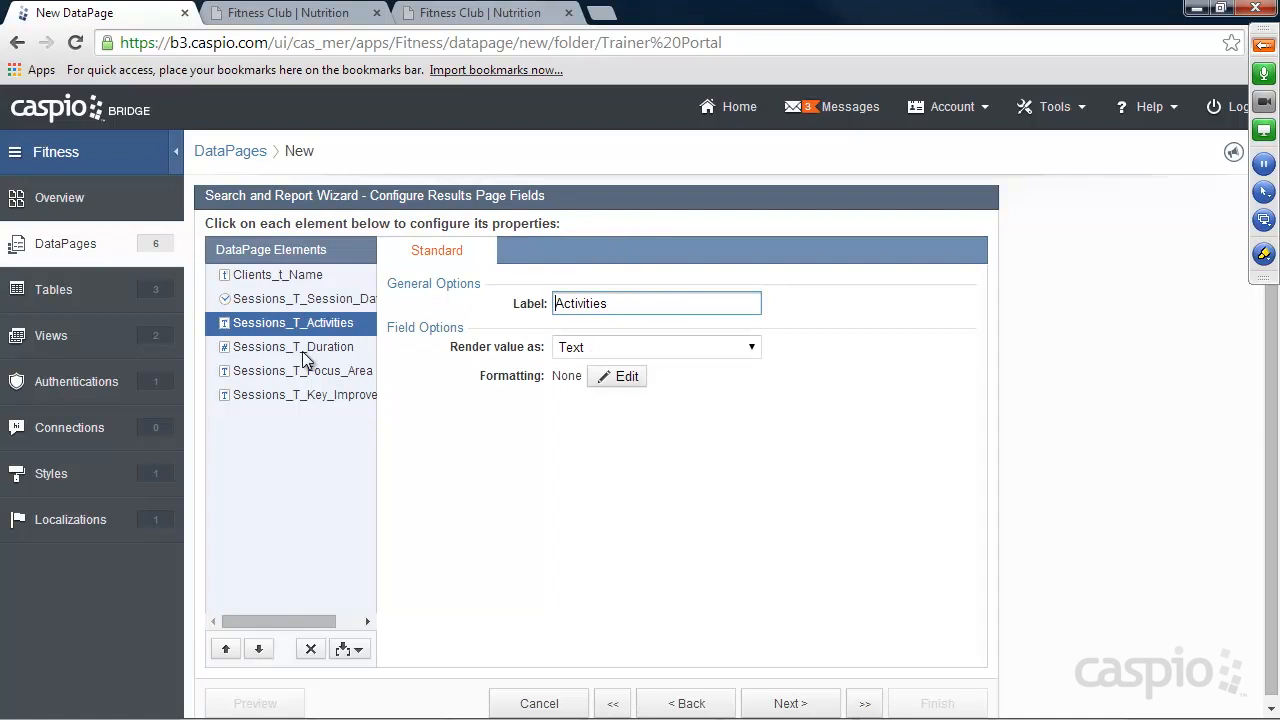
Remove the "Sessions T" prefix from the labels of the duration, focus area and key improvements results fields.
{"action": "left_click", "coordinate": [306, 347]}
{"action": "left_click_drag", "start_coordinate": [627, 304], "coordinate": [488, 304]}
{"action": "key", "text": "BackSpace"}
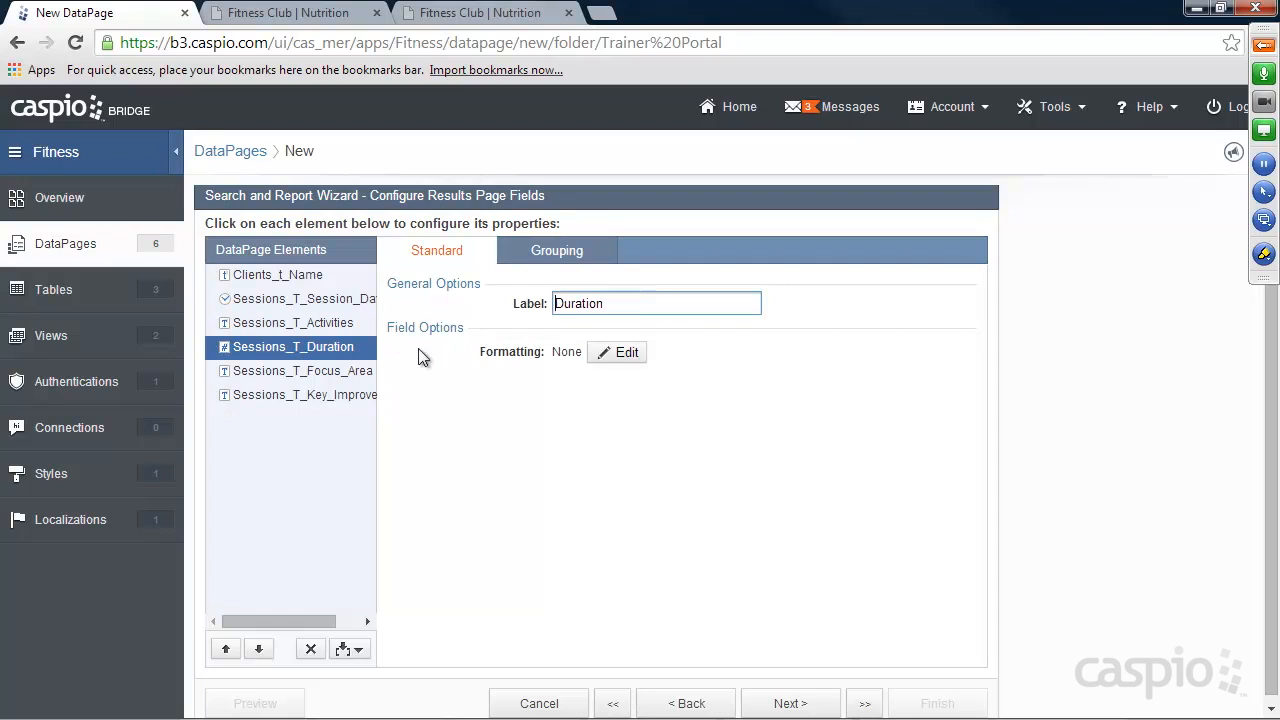
{"action": "left_click", "coordinate": [335, 372]}
{"action": "left_click_drag", "start_coordinate": [625, 304], "coordinate": [430, 304]}
{"action": "key", "text": "BackSpace"}
{"action": "left_click", "coordinate": [355, 395]}
{"action": "left_click_drag", "start_coordinate": [624, 304], "coordinate": [508, 304]}
{"action": "key", "text": "BackSpace"}
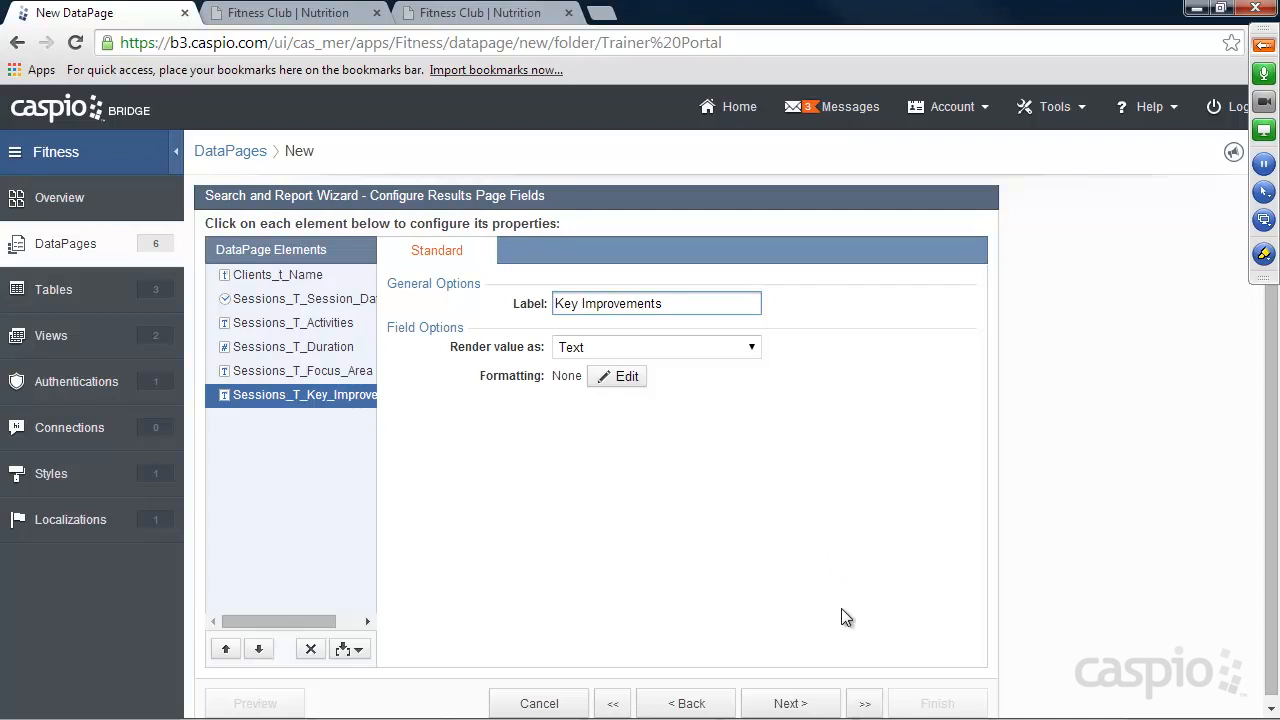
Accept the search results options with 25 records per page, choose No Details Page, and finish the DataPage.
{"action": "left_click", "coordinate": [800, 704]}
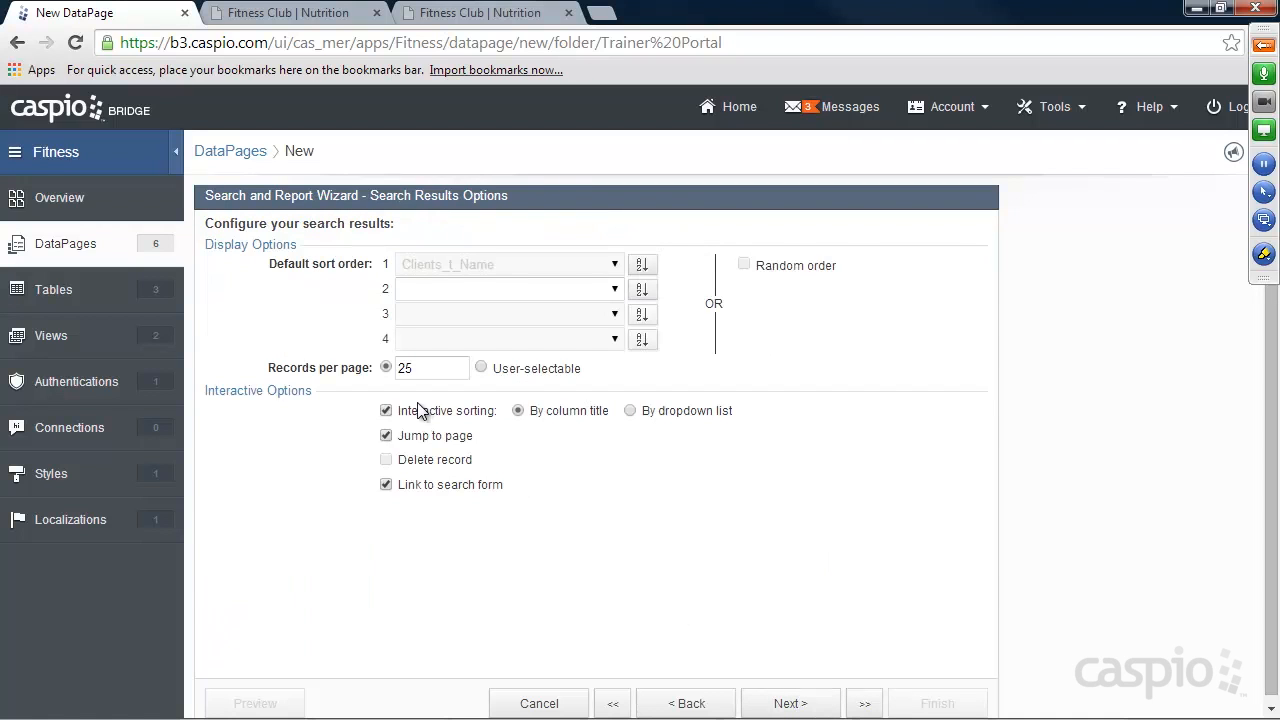
{"action": "left_click_drag", "start_coordinate": [420, 368], "coordinate": [394, 368]}
{"action": "left_click", "coordinate": [436, 367]}
{"action": "left_click", "coordinate": [797, 705]}
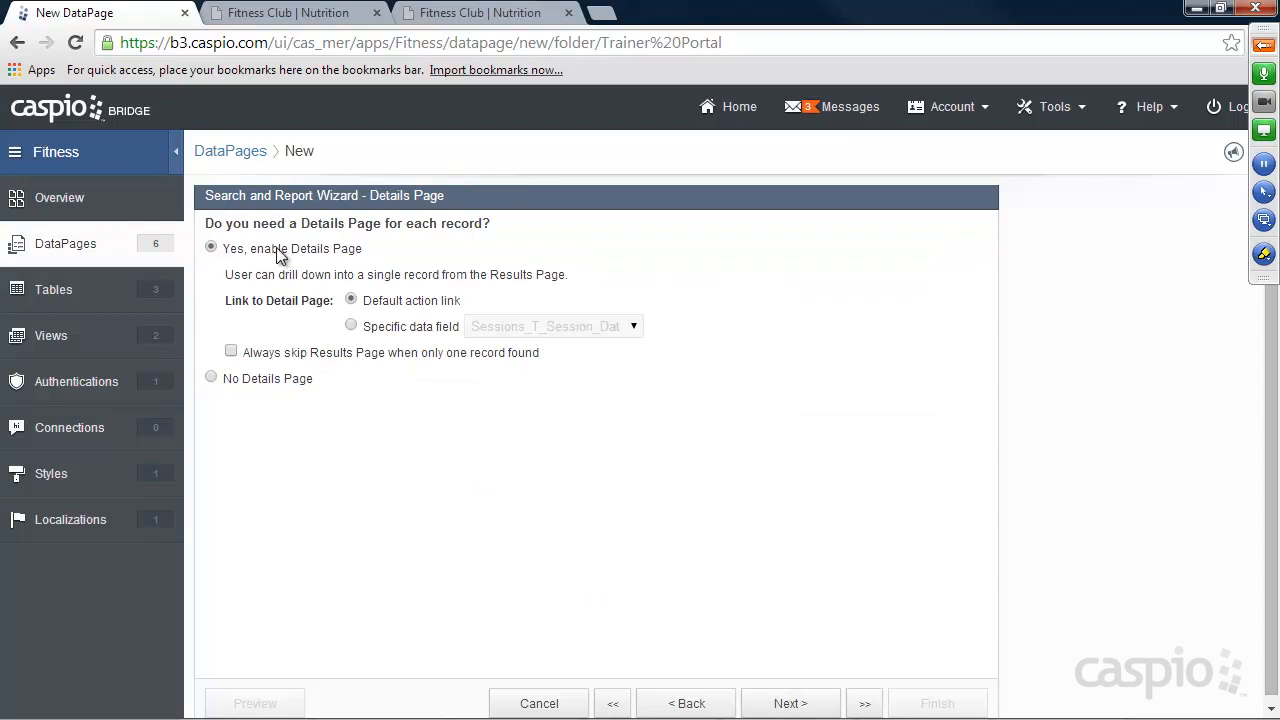
{"action": "left_click", "coordinate": [258, 380]}
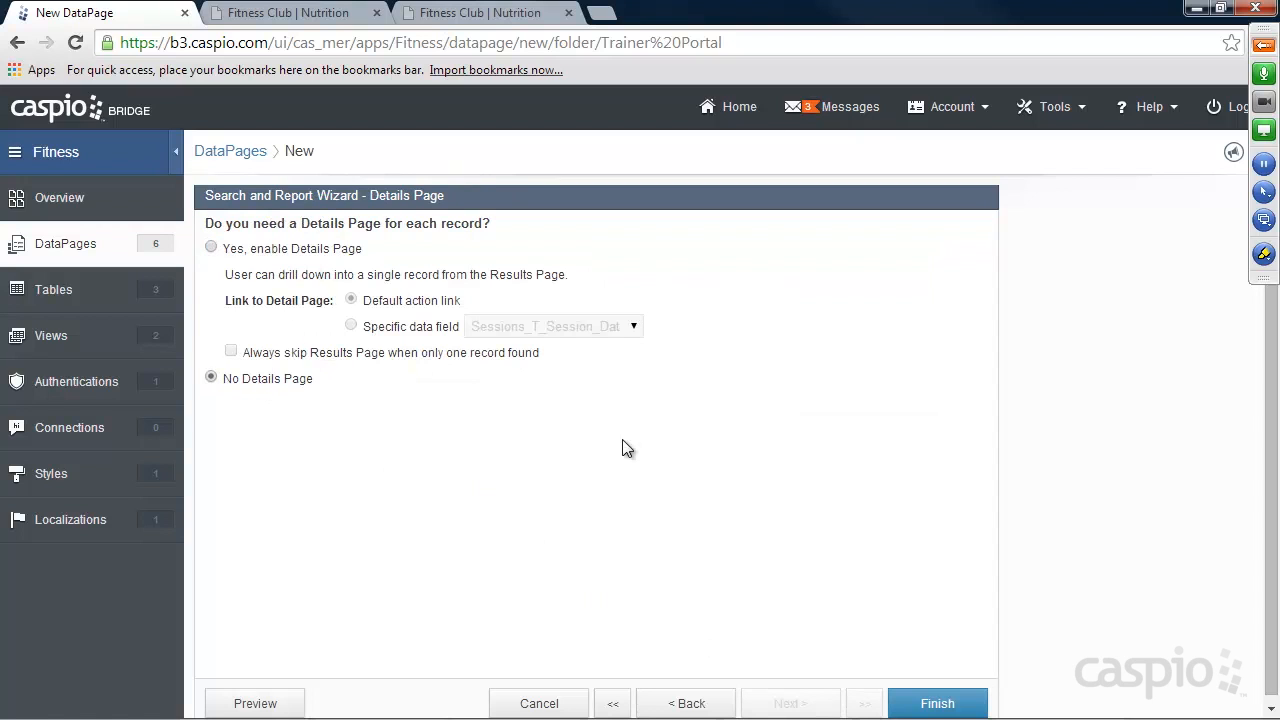
{"action": "left_click", "coordinate": [958, 703]}
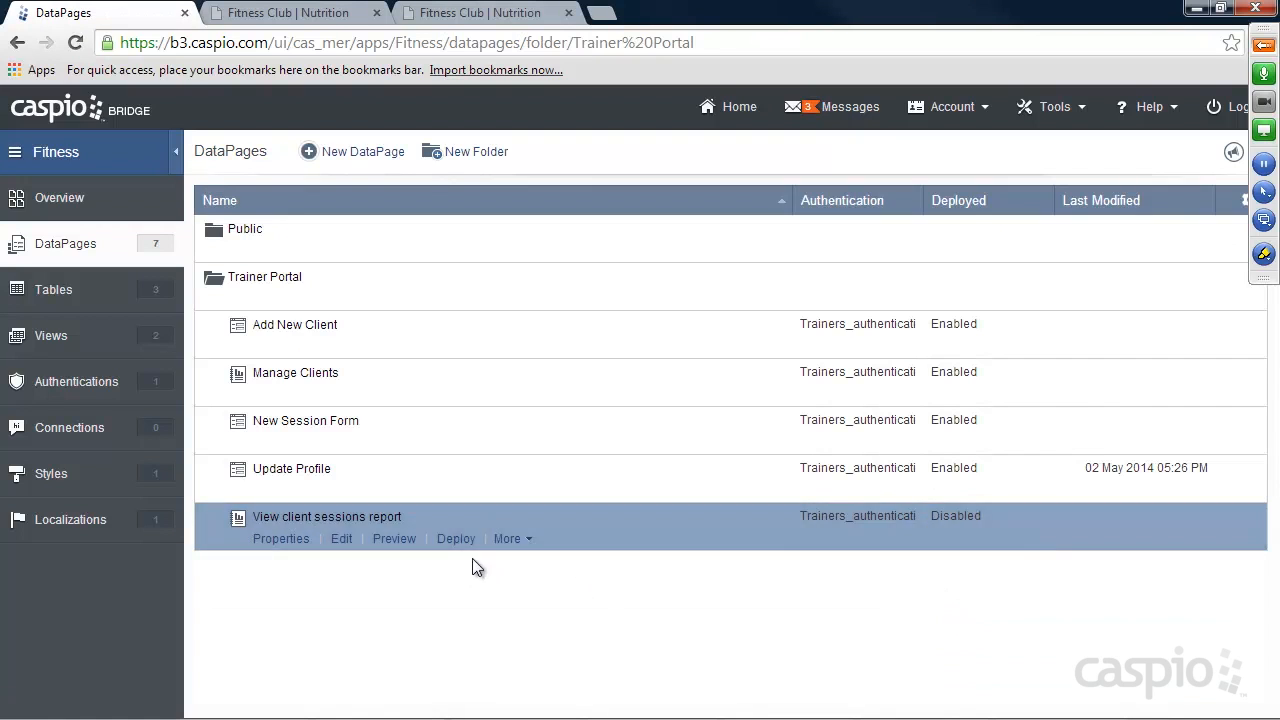
Enable deployment of the "View client sessions report" DataPage and copy its embed code.
{"action": "left_click", "coordinate": [457, 540]}
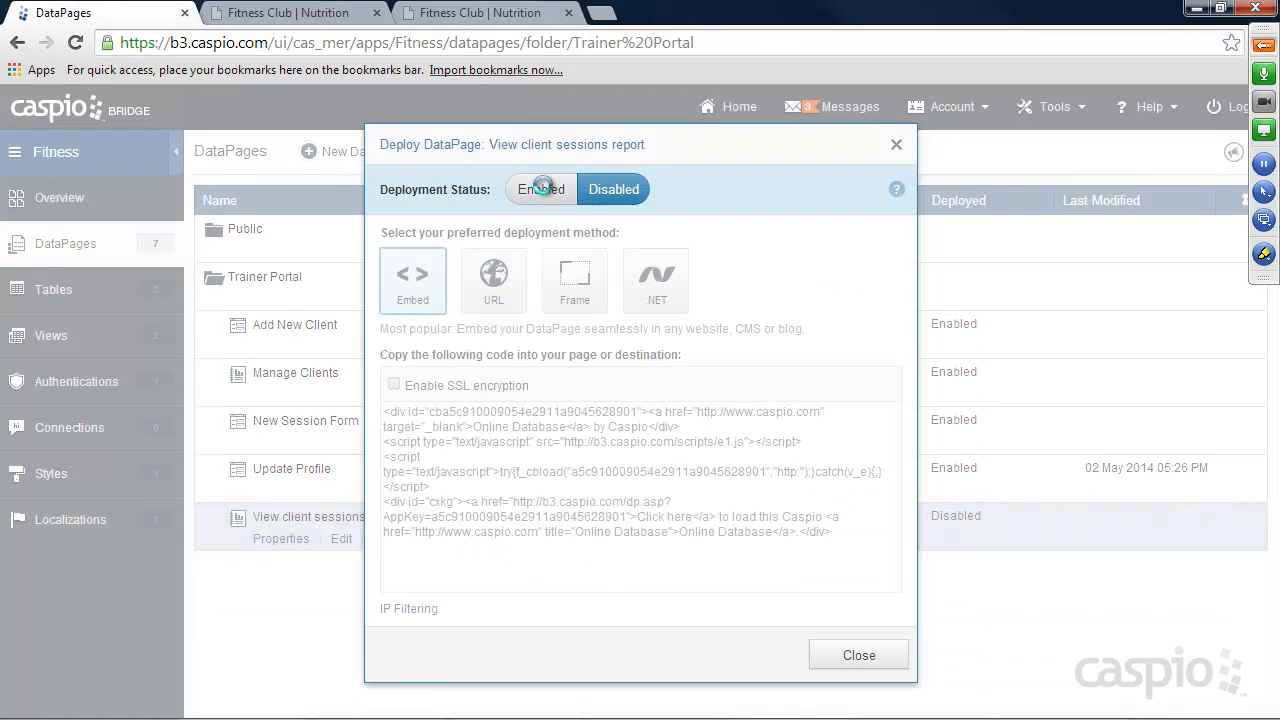
{"action": "left_click", "coordinate": [541, 189]}
{"action": "left_click", "coordinate": [566, 458]}
{"action": "right_click", "coordinate": [566, 458]}
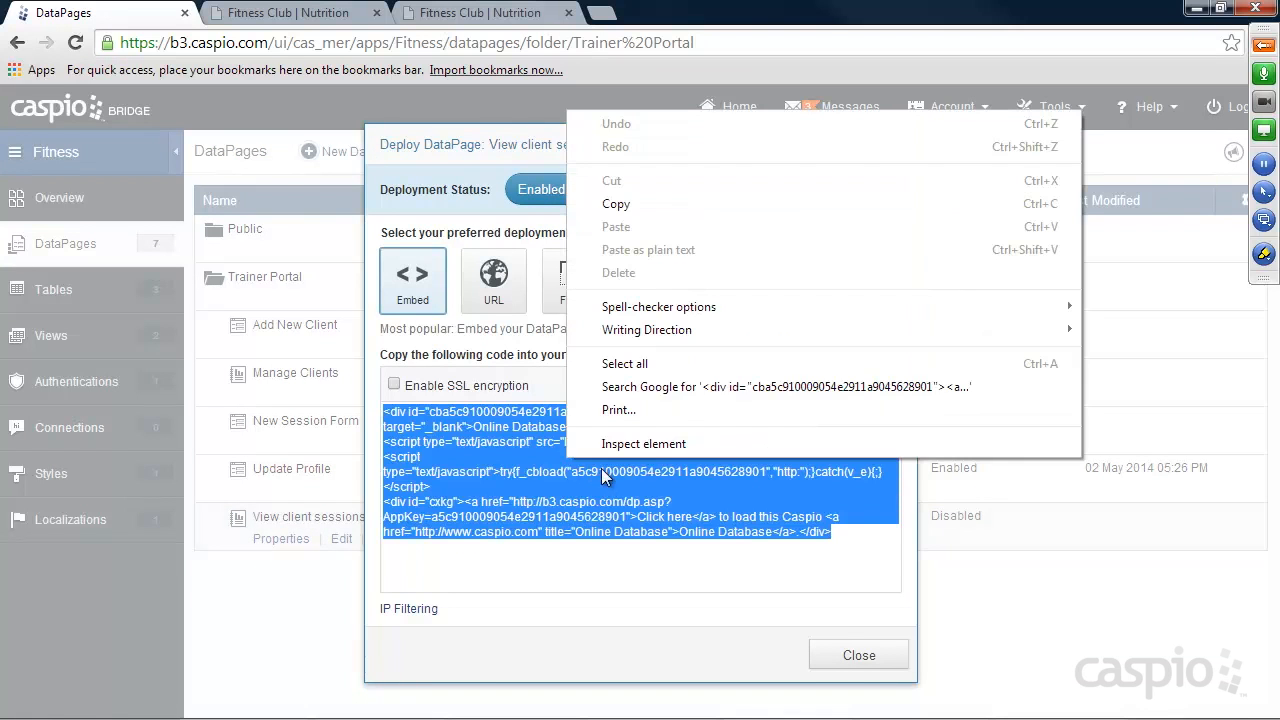
{"action": "left_click", "coordinate": [616, 204]}
{"action": "left_click", "coordinate": [855, 655]}
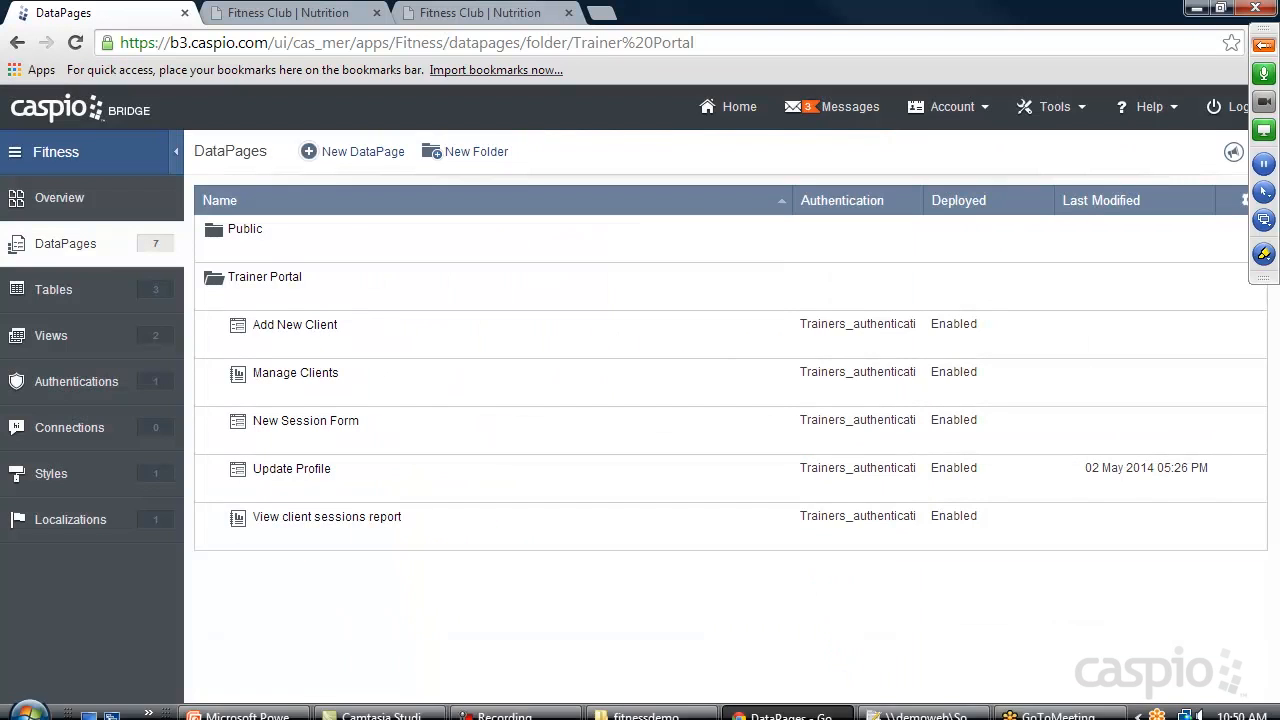
Switch to Notepad++, replace the "Placeholder" text in client_summary.html with the copied embed code, and save the file.
{"action": "left_click", "coordinate": [918, 716]}
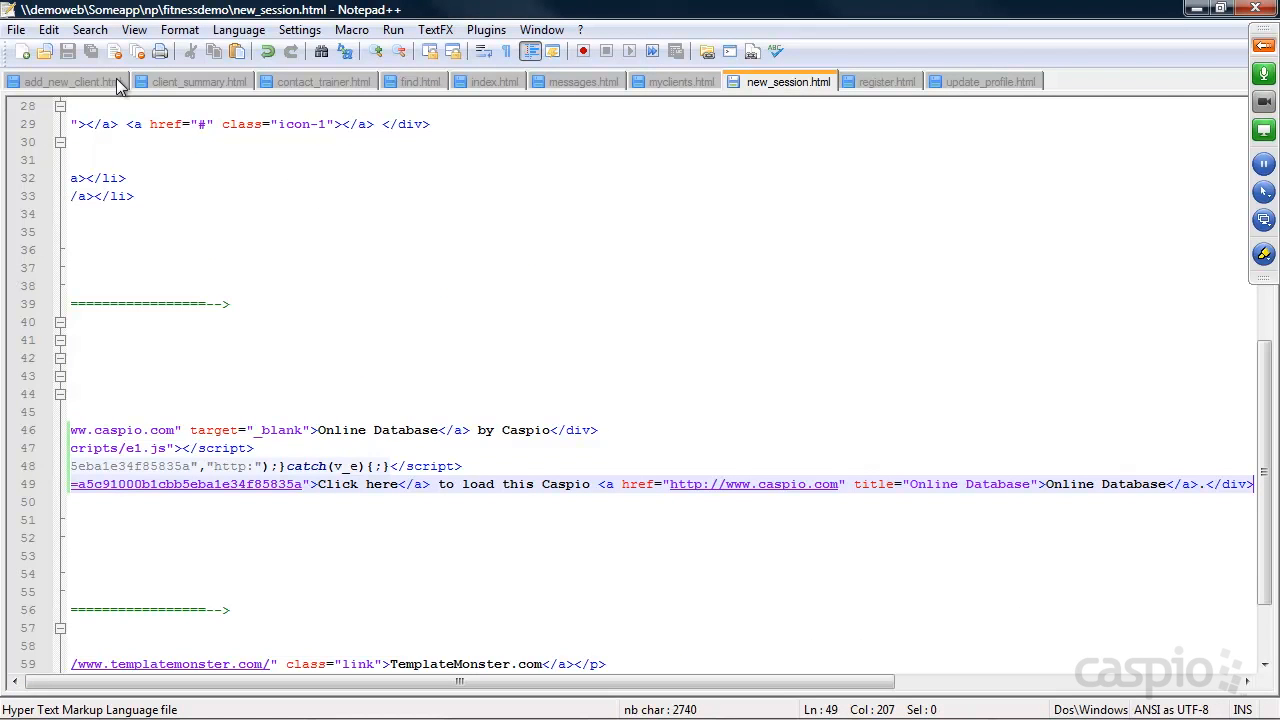
{"action": "left_click", "coordinate": [185, 81]}
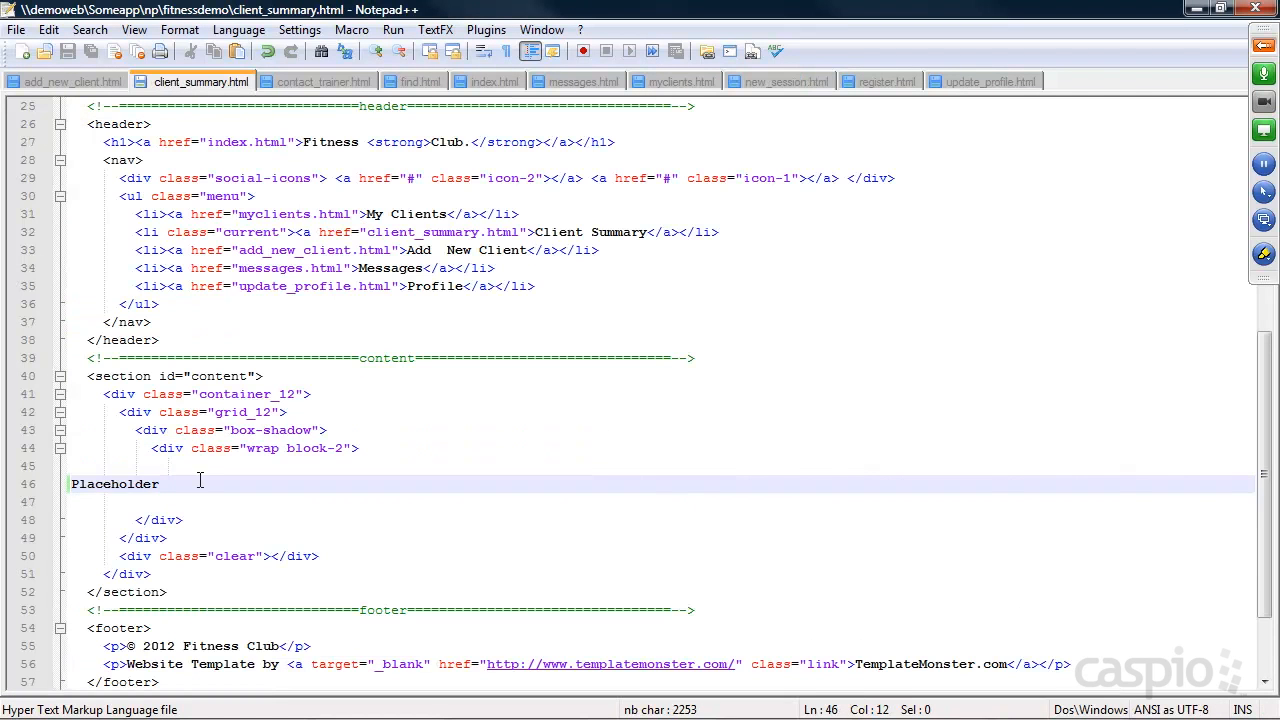
{"action": "left_click_drag", "start_coordinate": [162, 484], "coordinate": [70, 484]}
{"action": "key", "text": "ctrl+v"}
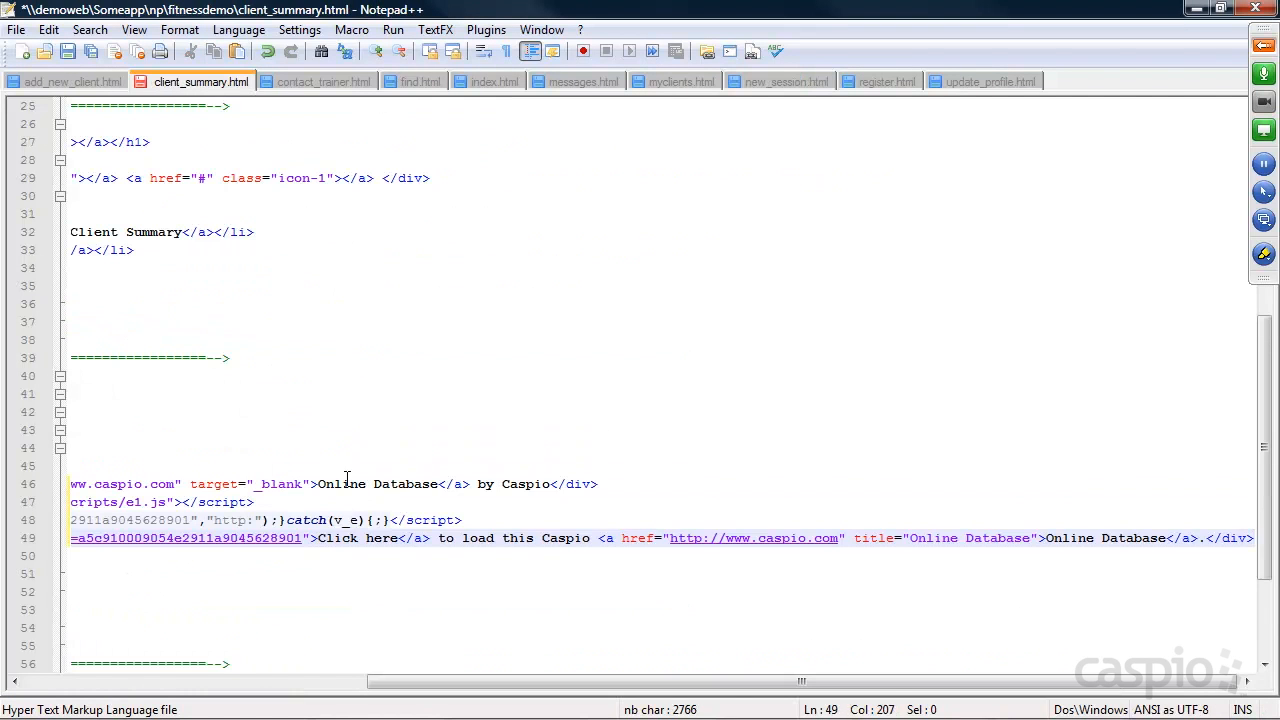
{"action": "key", "text": "ctrl+s"}
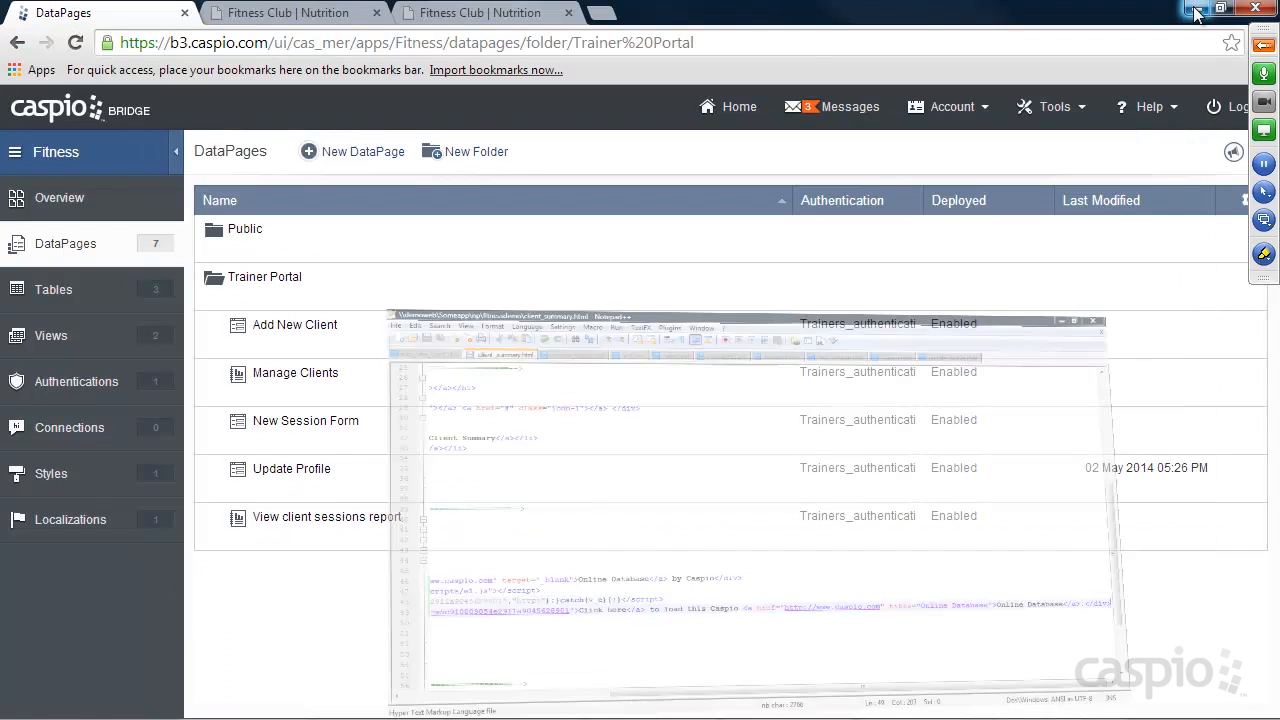
{"action": "left_click", "coordinate": [1197, 8]}
Switch to the Fitness Club demo site in the browser and open the My Clients page.
{"action": "left_click", "coordinate": [525, 14]}
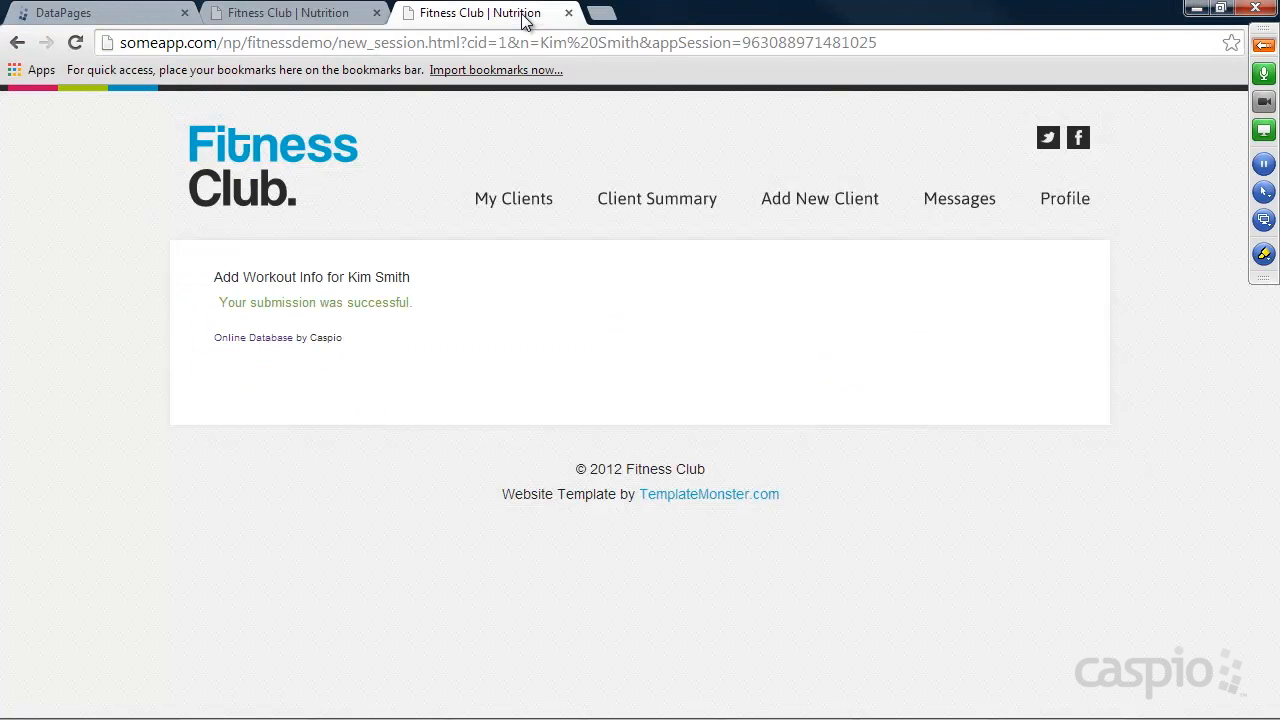
{"action": "left_click", "coordinate": [788, 210]}
{"action": "left_click", "coordinate": [528, 210]}
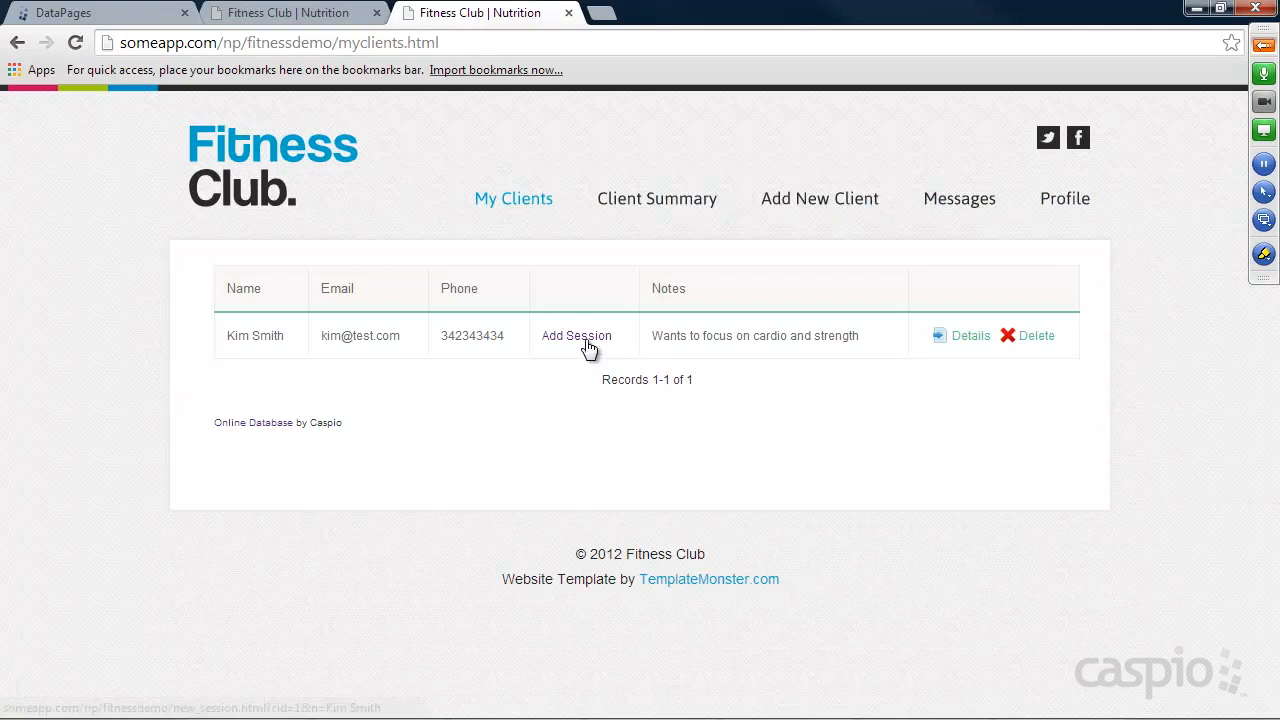
Run the Client Summary search with the name left blank, and open the Messages page.
{"action": "left_click", "coordinate": [673, 200]}
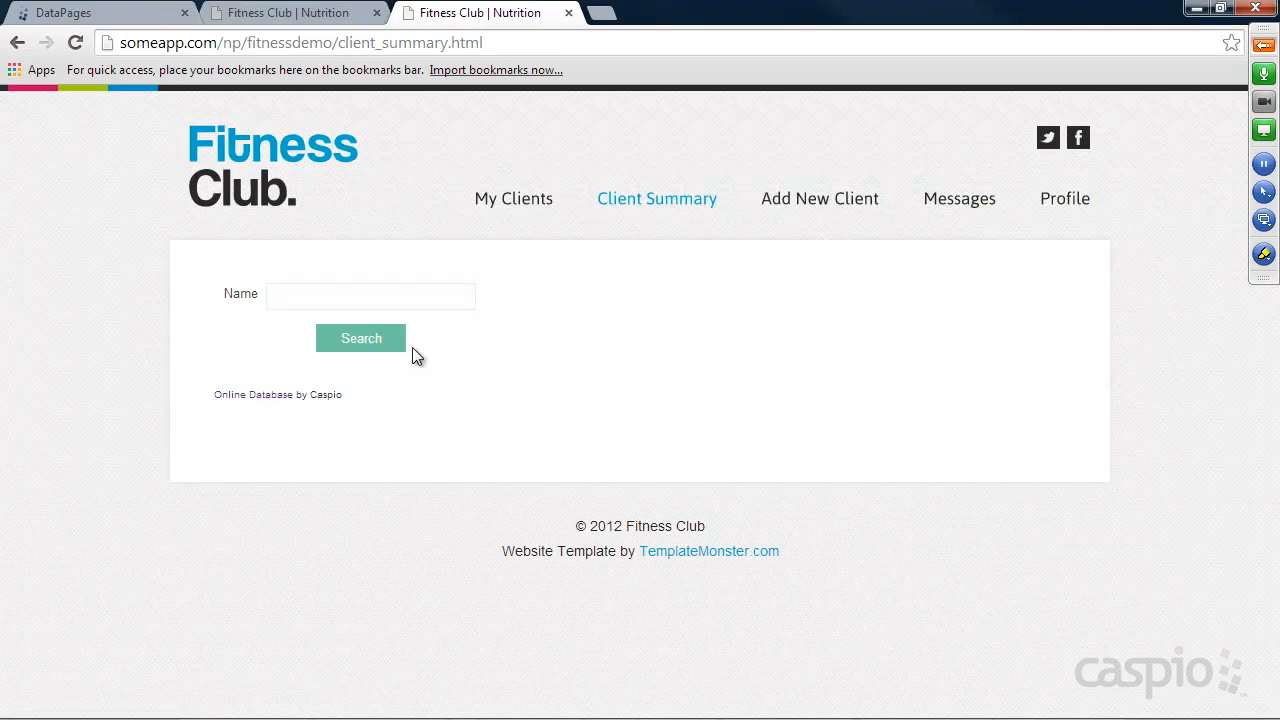
{"action": "left_click", "coordinate": [368, 345]}
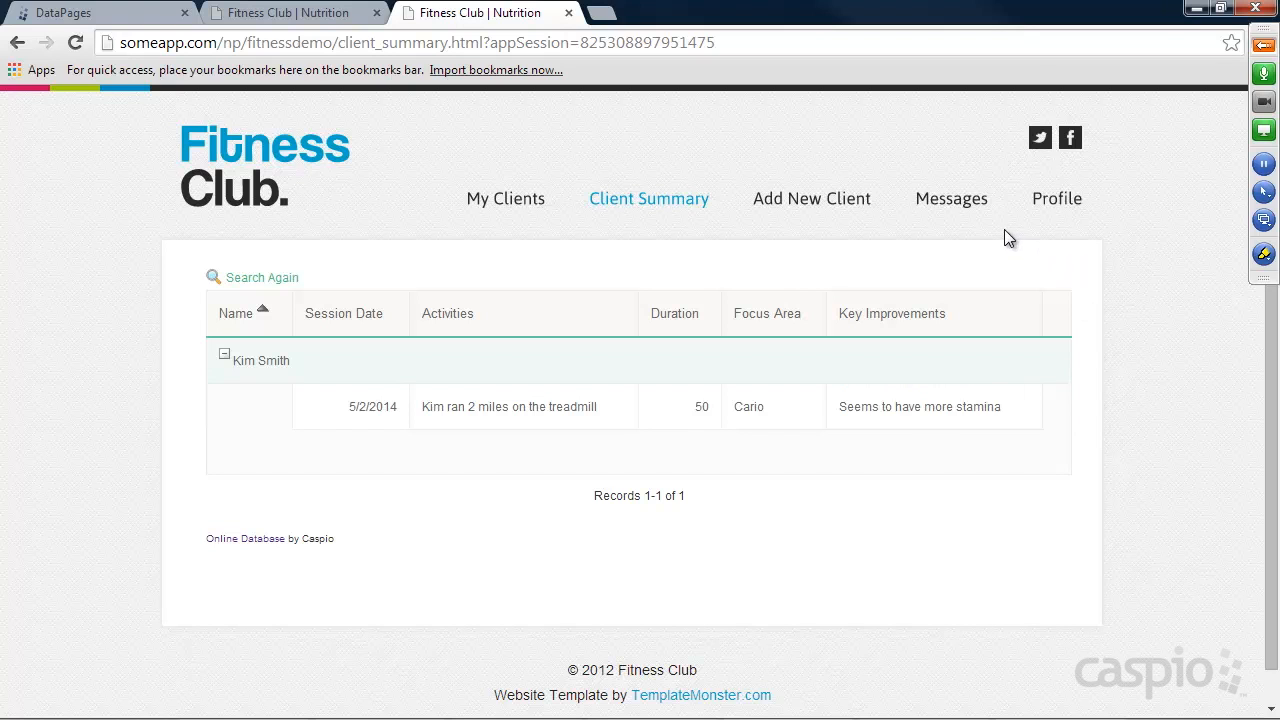
{"action": "left_click", "coordinate": [951, 200]}
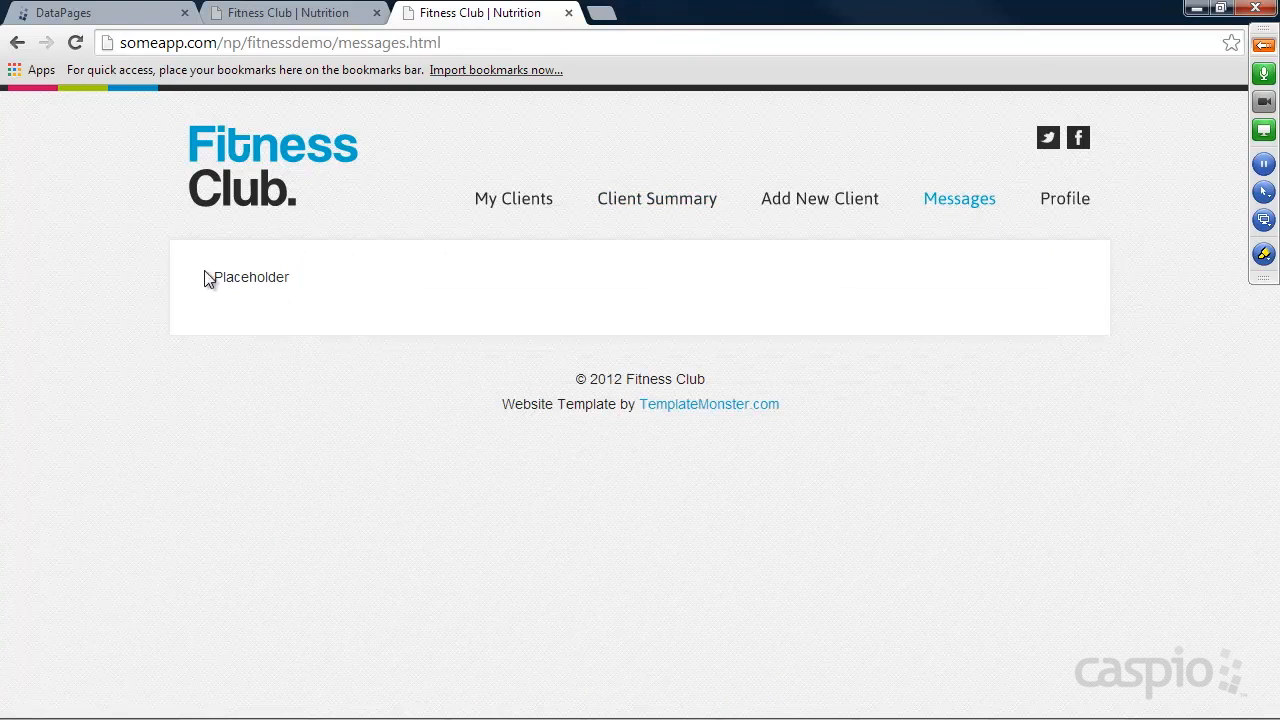
On the demo site's Find a Trainer page, search without criteria and open the listed trainer's details.
{"action": "left_click", "coordinate": [245, 152]}
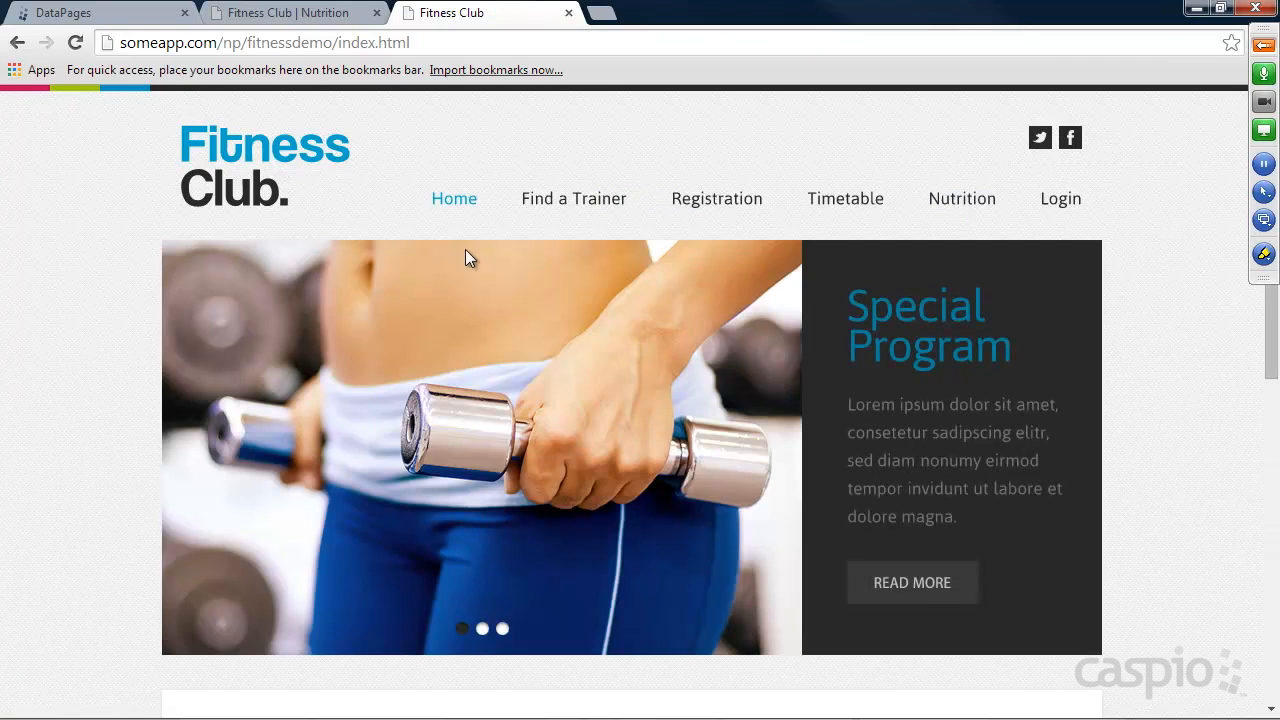
{"action": "left_click", "coordinate": [549, 205]}
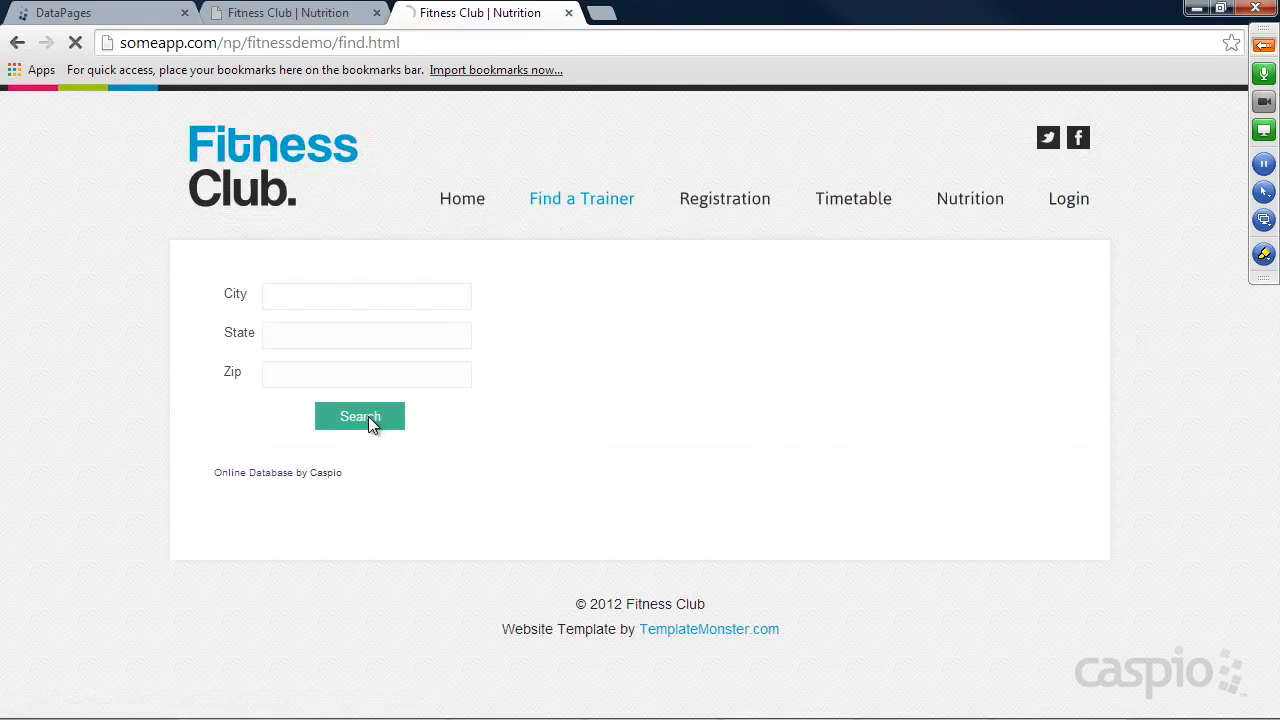
{"action": "left_click", "coordinate": [368, 420]}
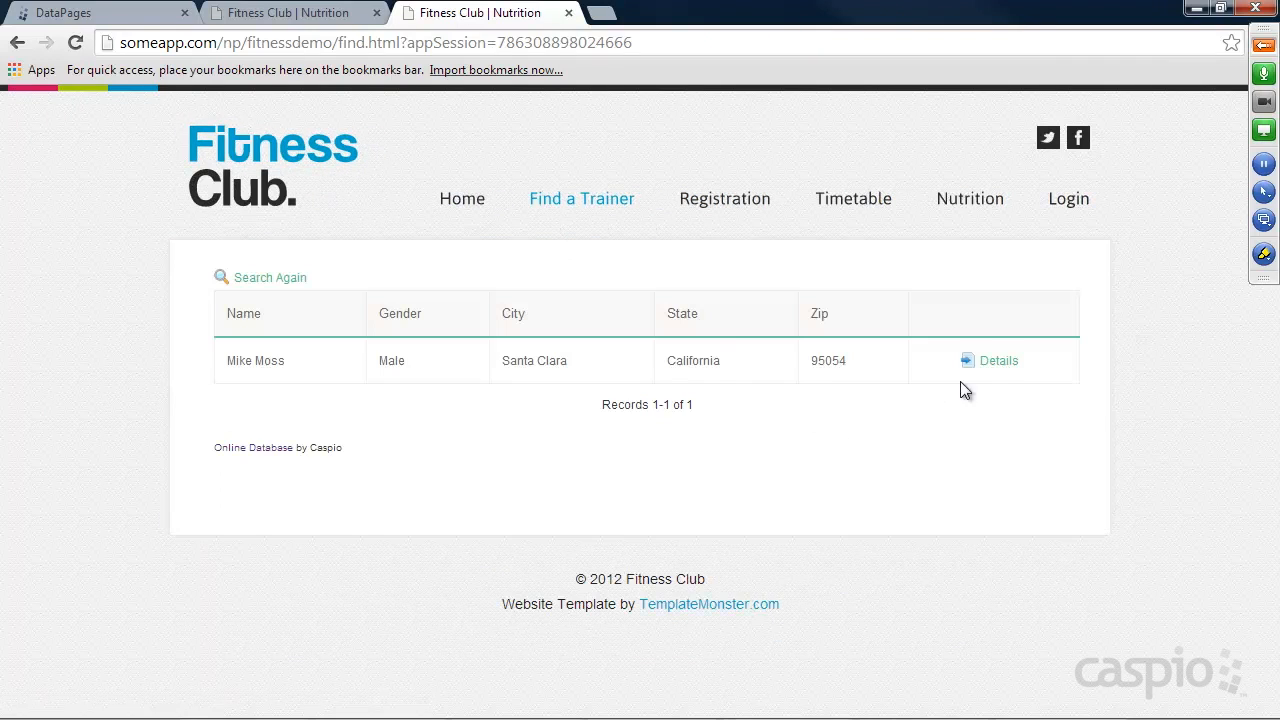
{"action": "left_click", "coordinate": [997, 362]}
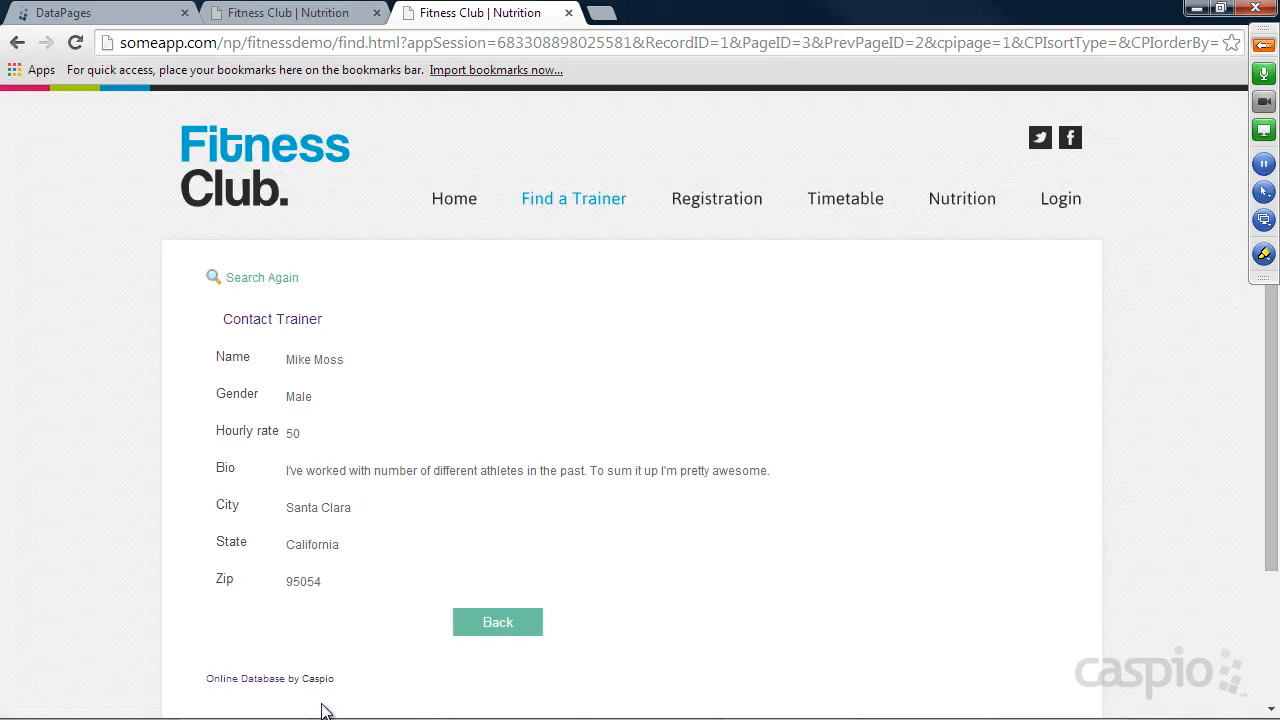
Switch to Caspio Bridge and start a new table in the Fitness app with Trainer_ID as its first field.
{"action": "left_click", "coordinate": [88, 17]}
{"action": "left_click", "coordinate": [76, 284]}
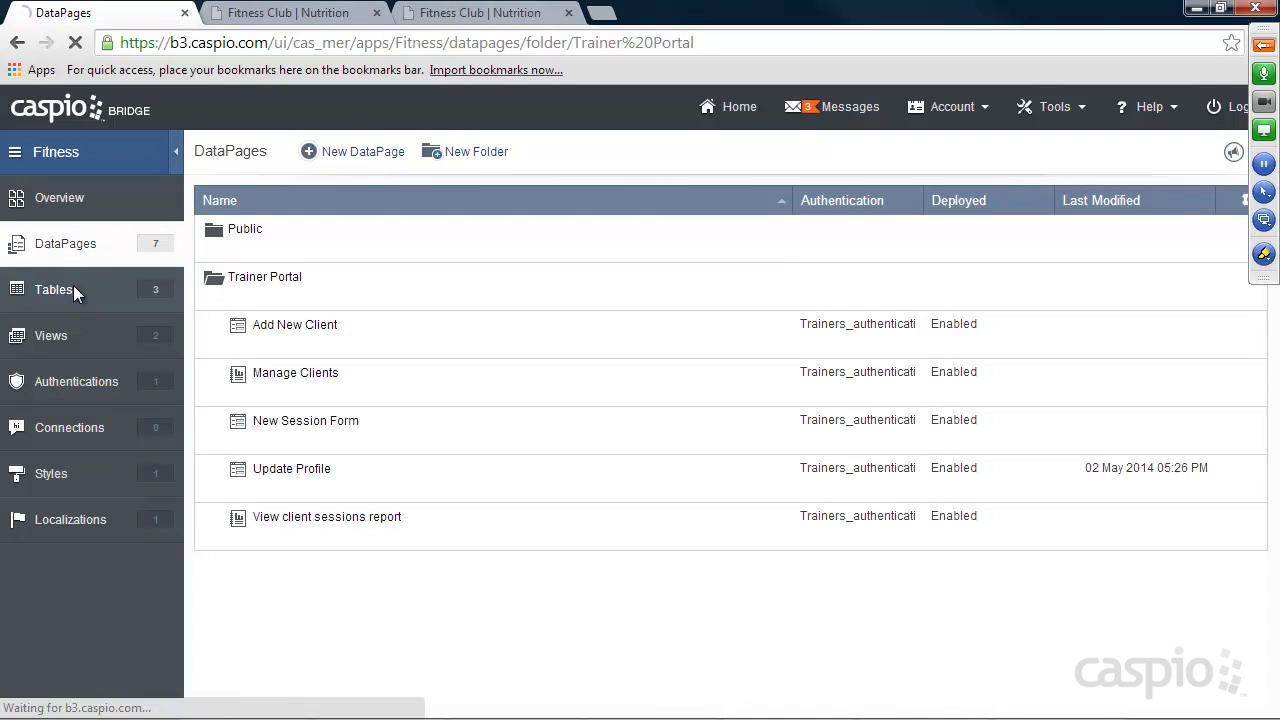
{"action": "left_click", "coordinate": [331, 151]}
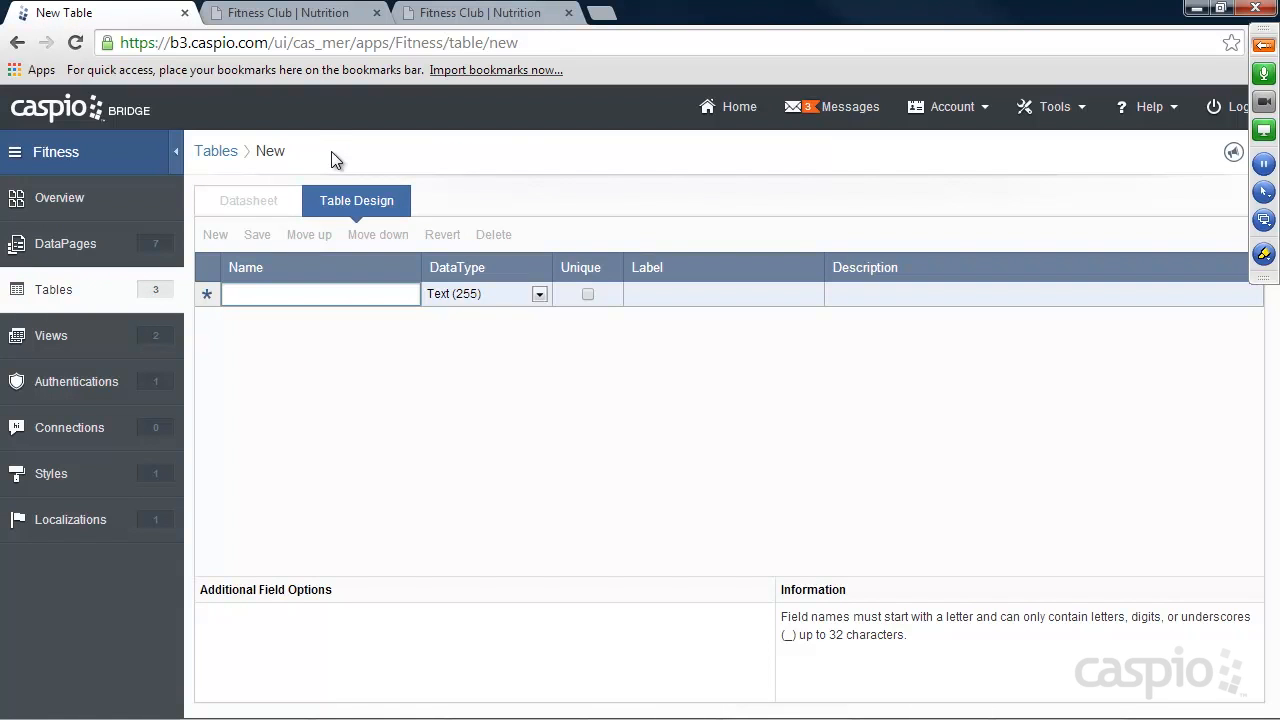
{"action": "type", "text": "Trainer_ID"}
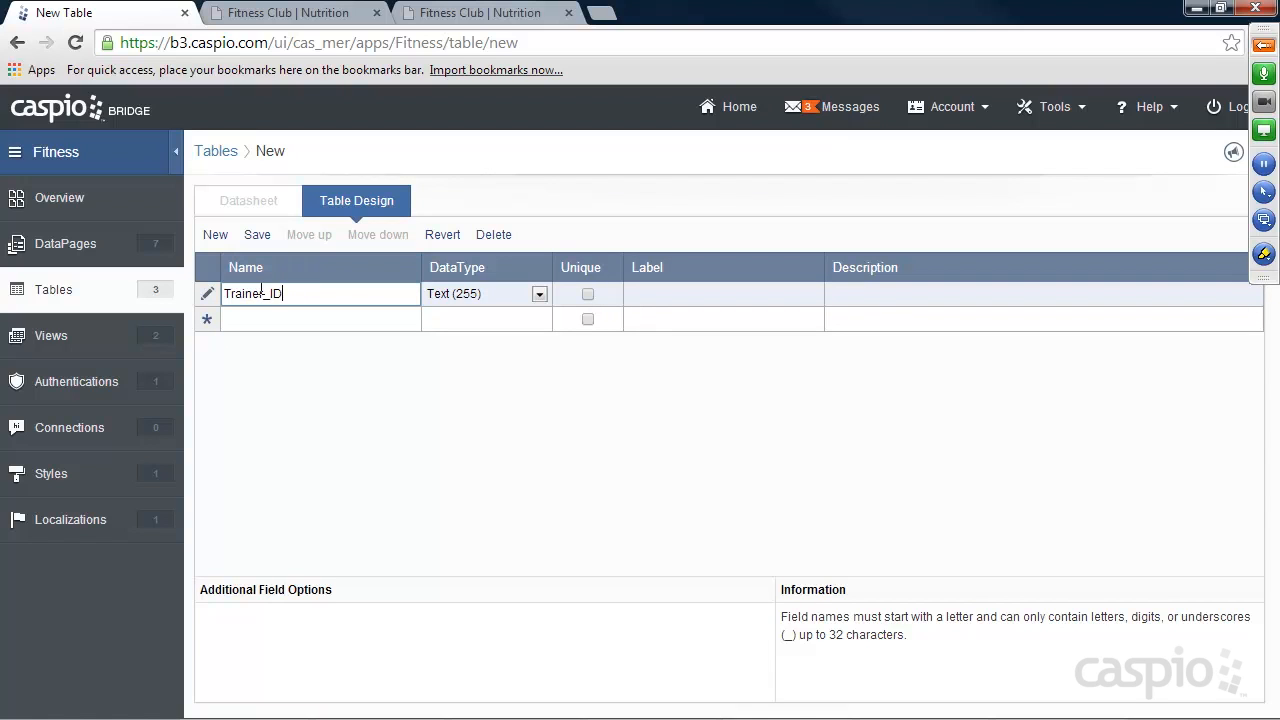
Add Name, Email and Phone fields to the new table, keeping the Text (255) data type.
{"action": "left_click", "coordinate": [265, 320]}
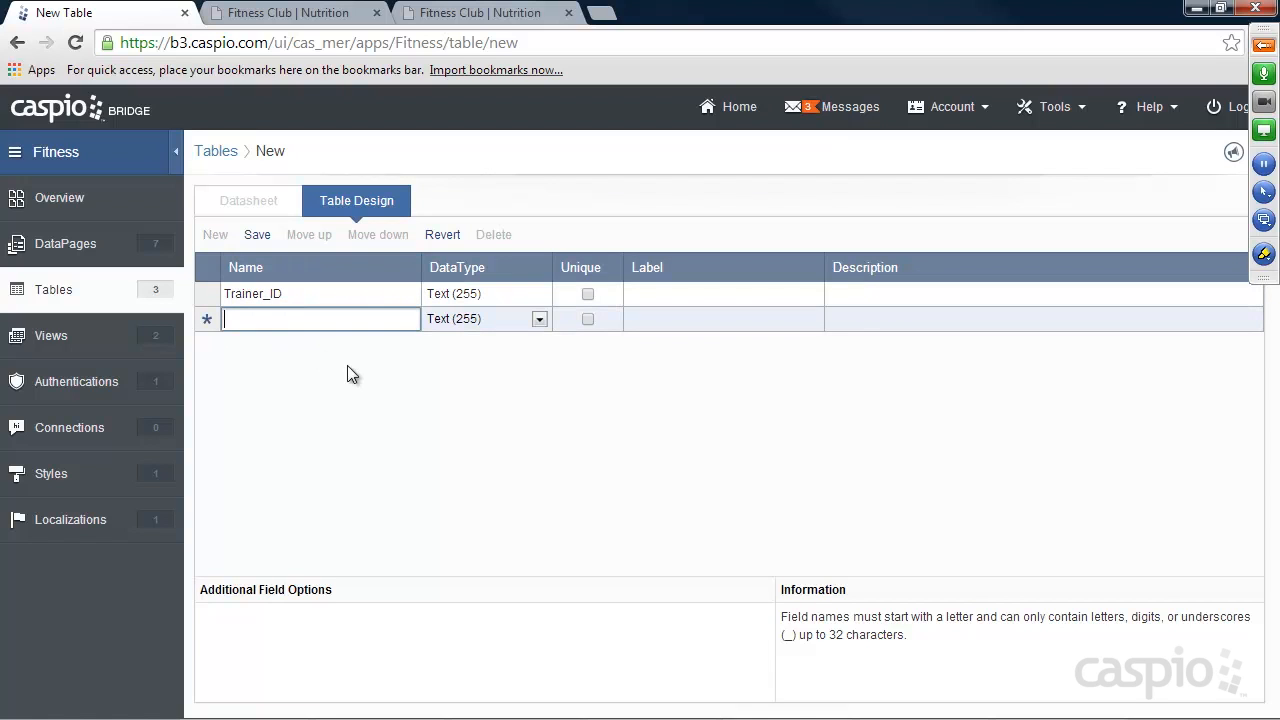
{"action": "type", "text": "Name"}
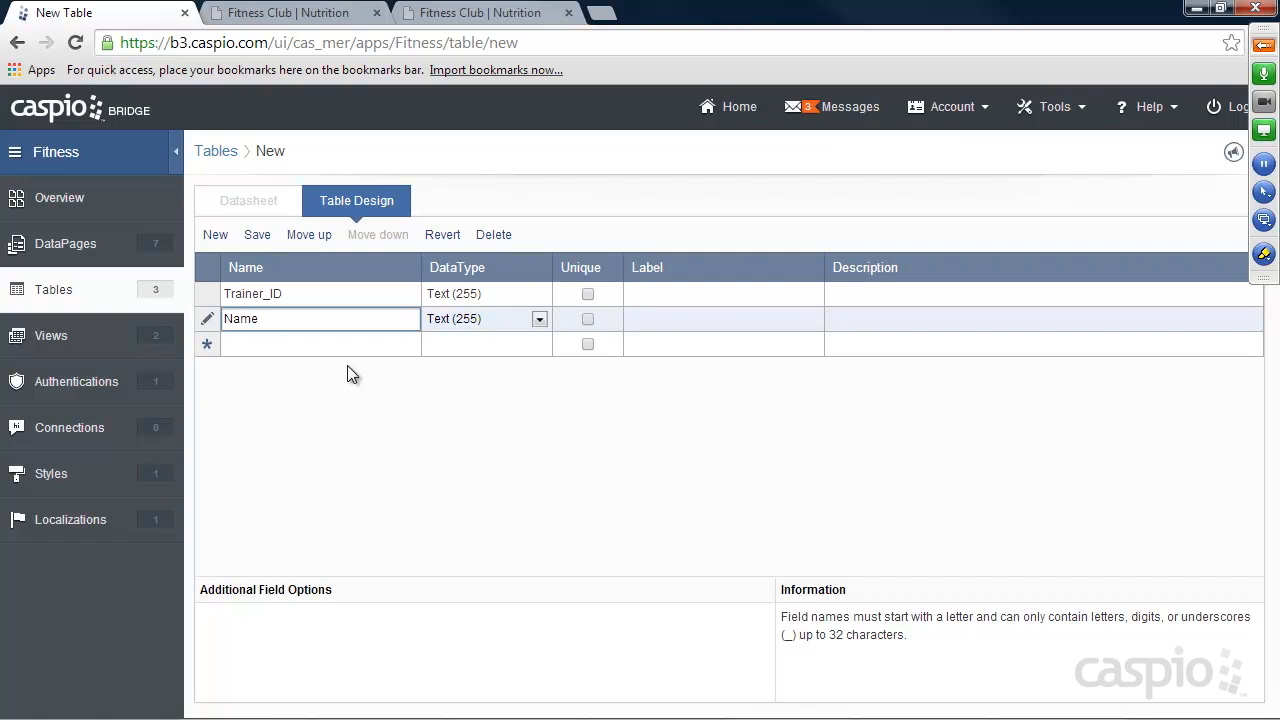
{"action": "left_click", "coordinate": [275, 344]}
{"action": "type", "text": "Email"}
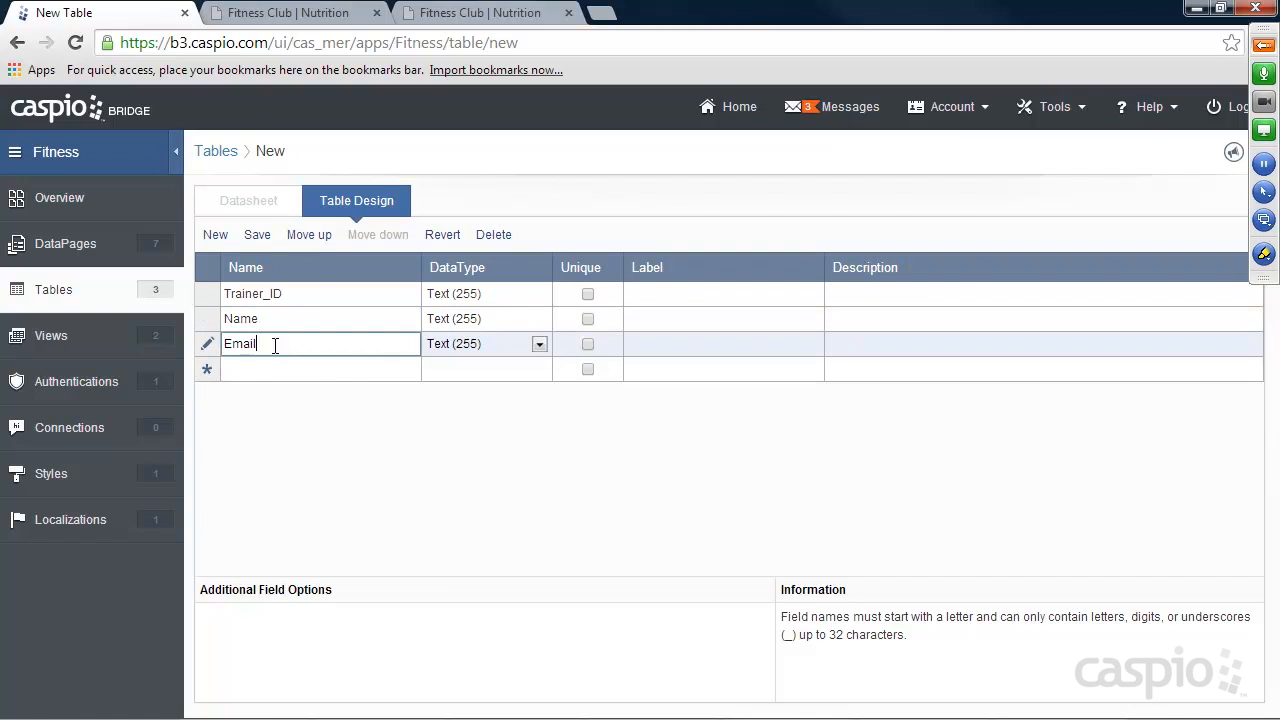
{"action": "left_click", "coordinate": [270, 369]}
{"action": "type", "text": "Phone"}
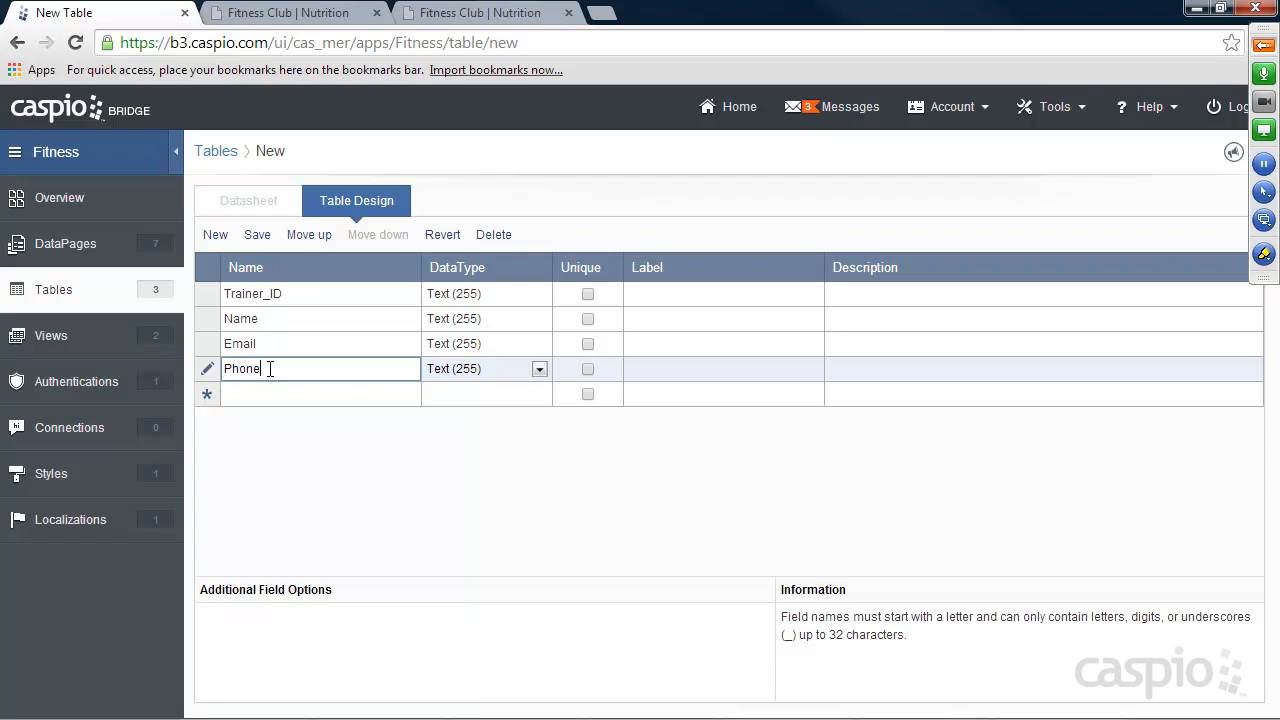
Add a Message field of type Text (64000) and a Date_sent field of type Date/Time.
{"action": "left_click", "coordinate": [300, 392]}
{"action": "type", "text": "Message"}
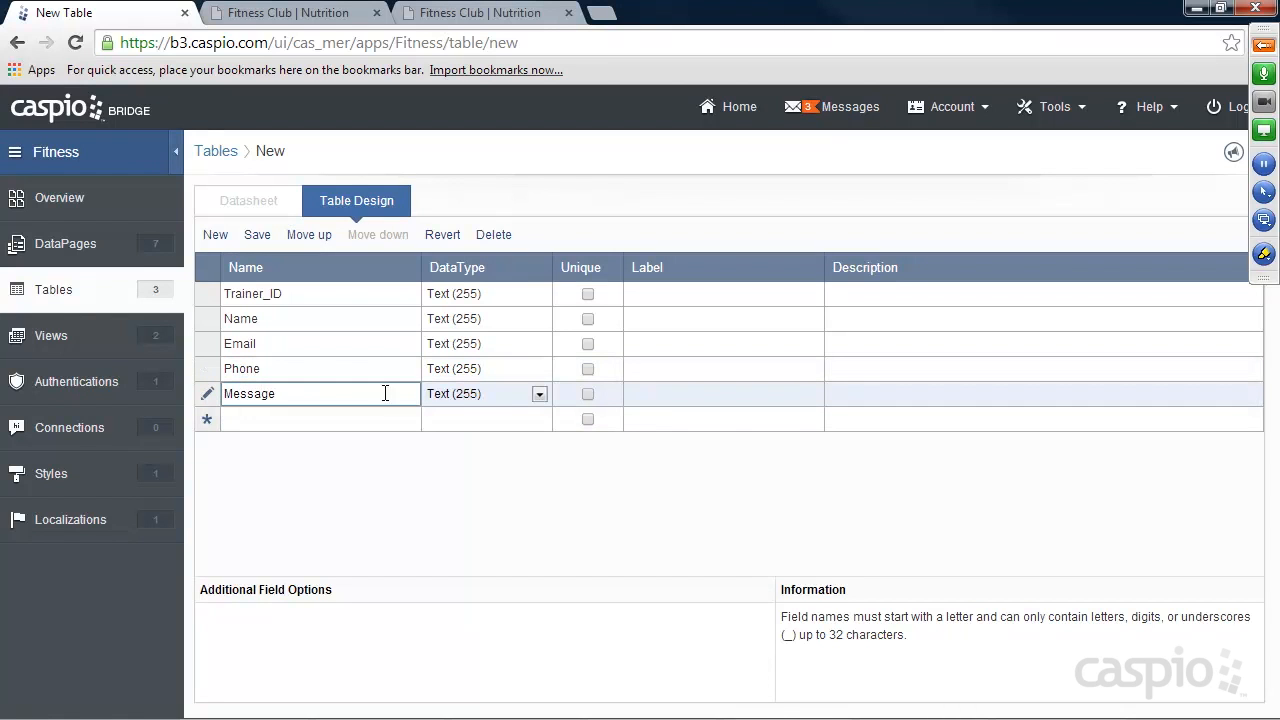
{"action": "left_click", "coordinate": [486, 398]}
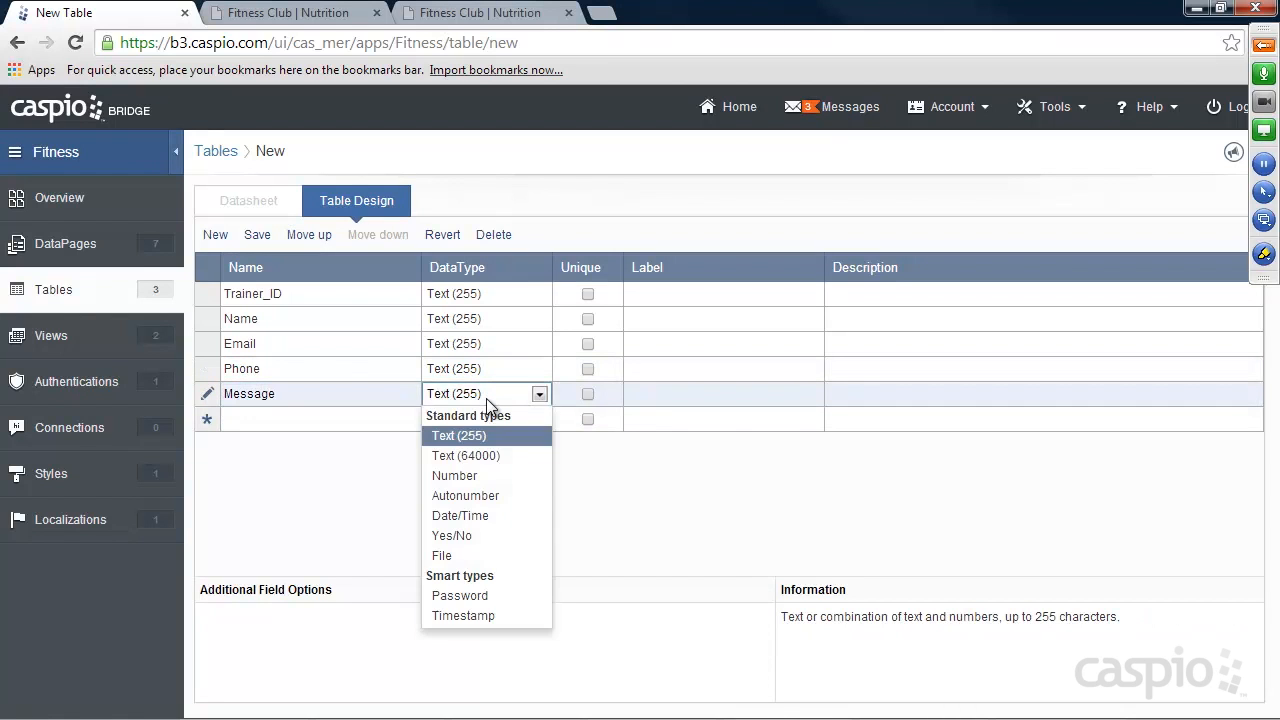
{"action": "left_click", "coordinate": [465, 455]}
{"action": "left_click", "coordinate": [270, 418]}
{"action": "type", "text": "DaT"}
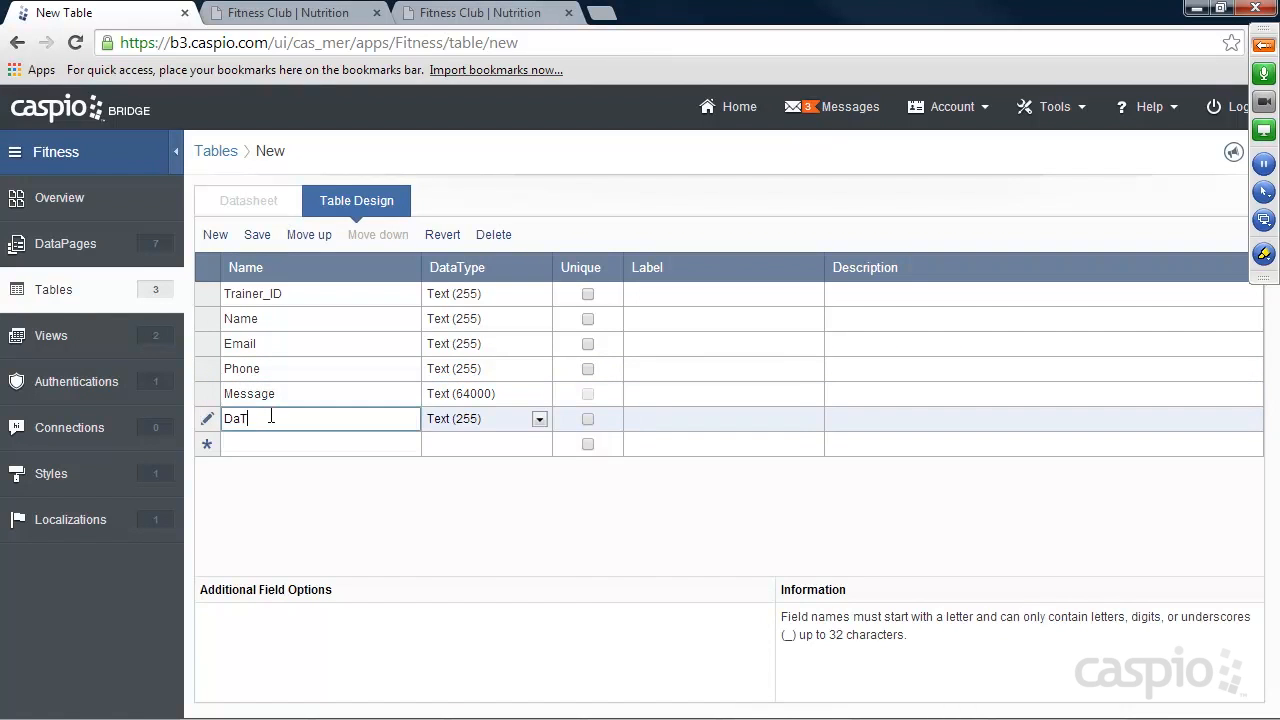
{"action": "type", "text": "te_sent"}
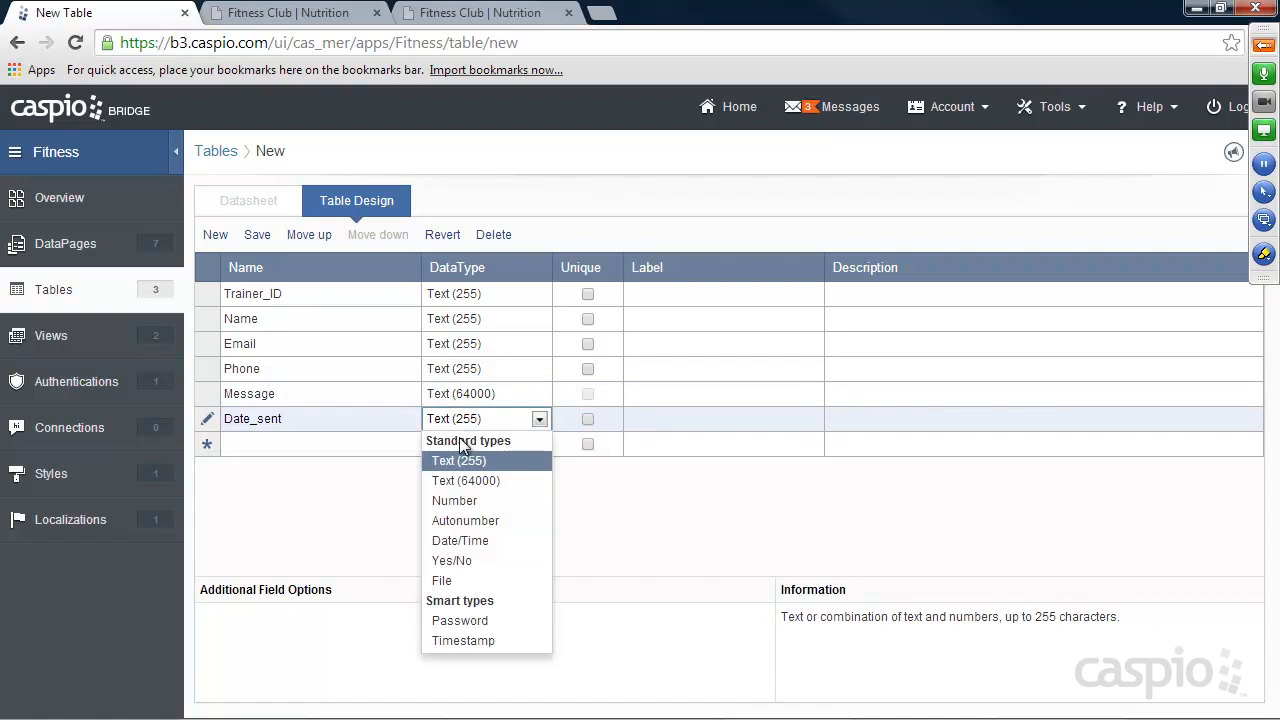
{"action": "left_click", "coordinate": [460, 538]}
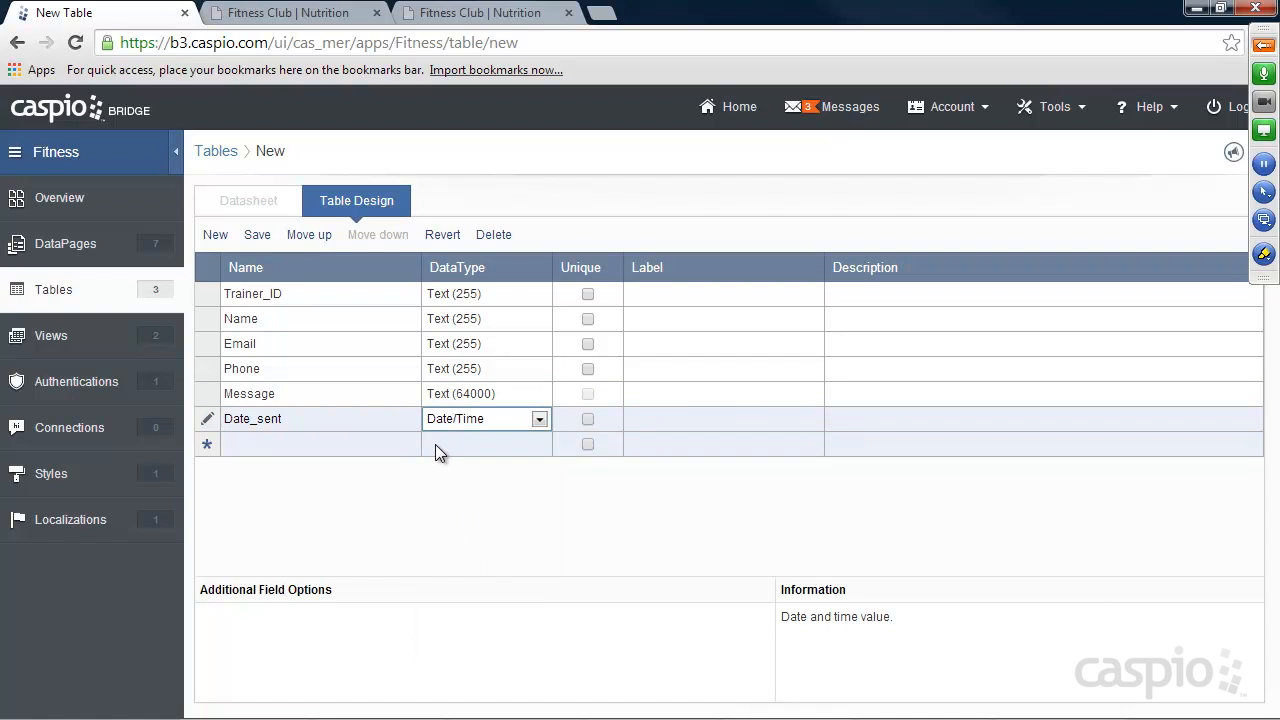
Save the table as Messages_t, and open the Public folder in the app's DataPages.
{"action": "left_click", "coordinate": [257, 235]}
{"action": "type", "text": "Messages_t"}
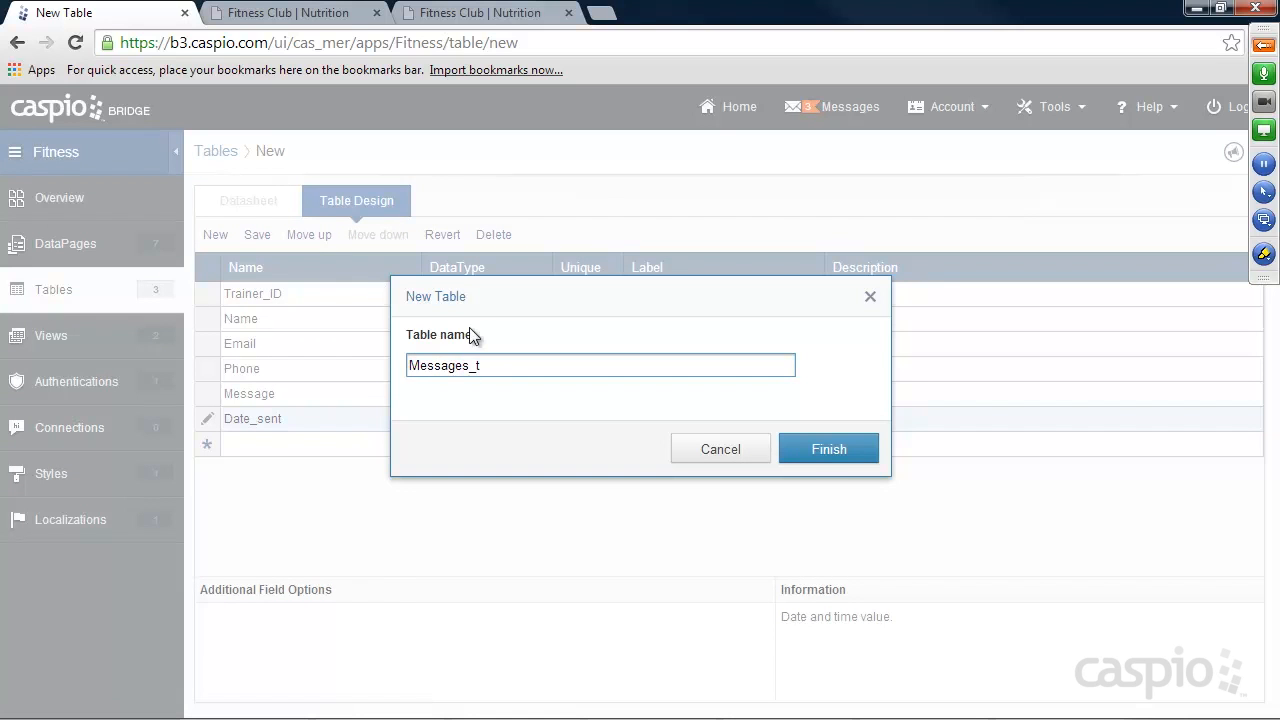
{"action": "left_click", "coordinate": [818, 450]}
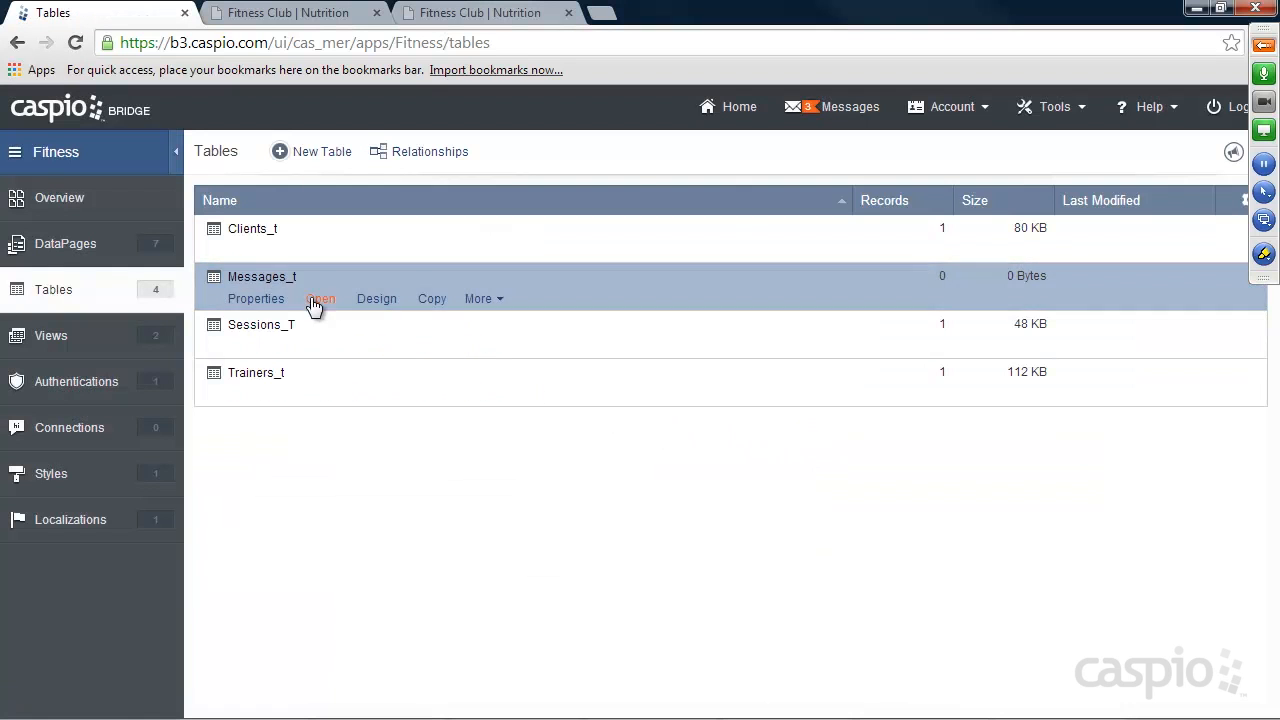
{"action": "left_click", "coordinate": [70, 243]}
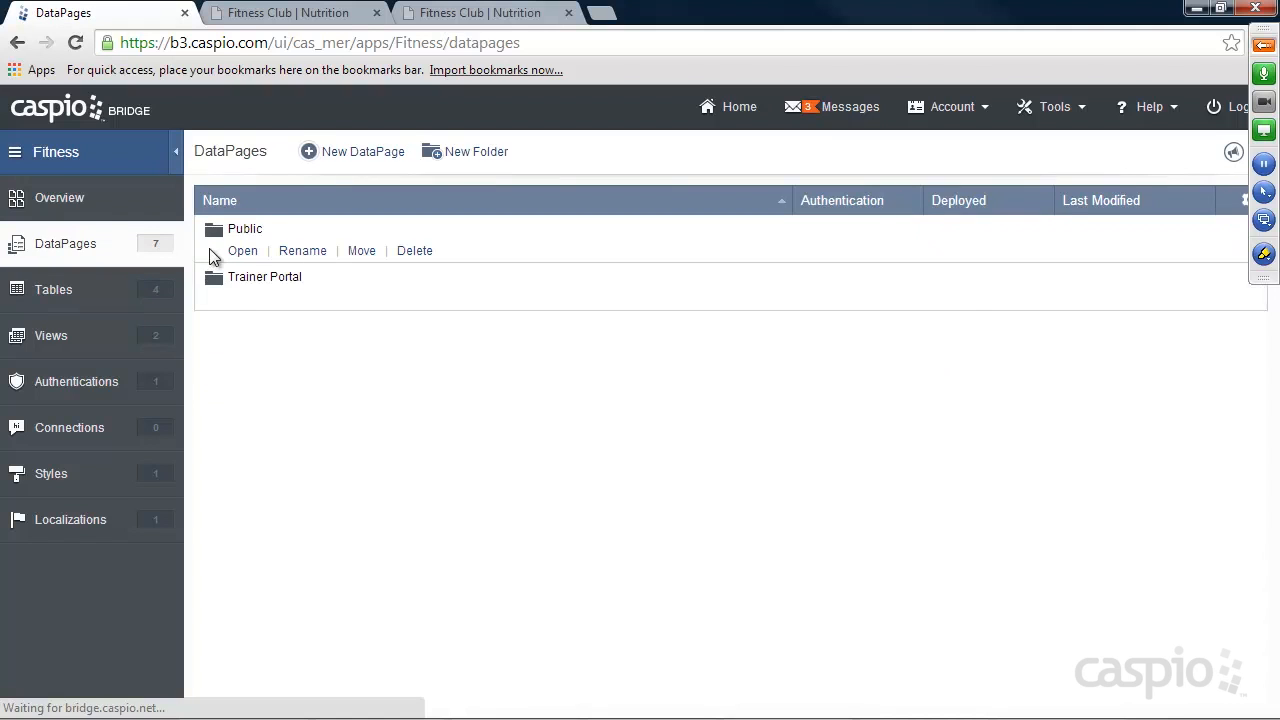
{"action": "left_click", "coordinate": [245, 250]}
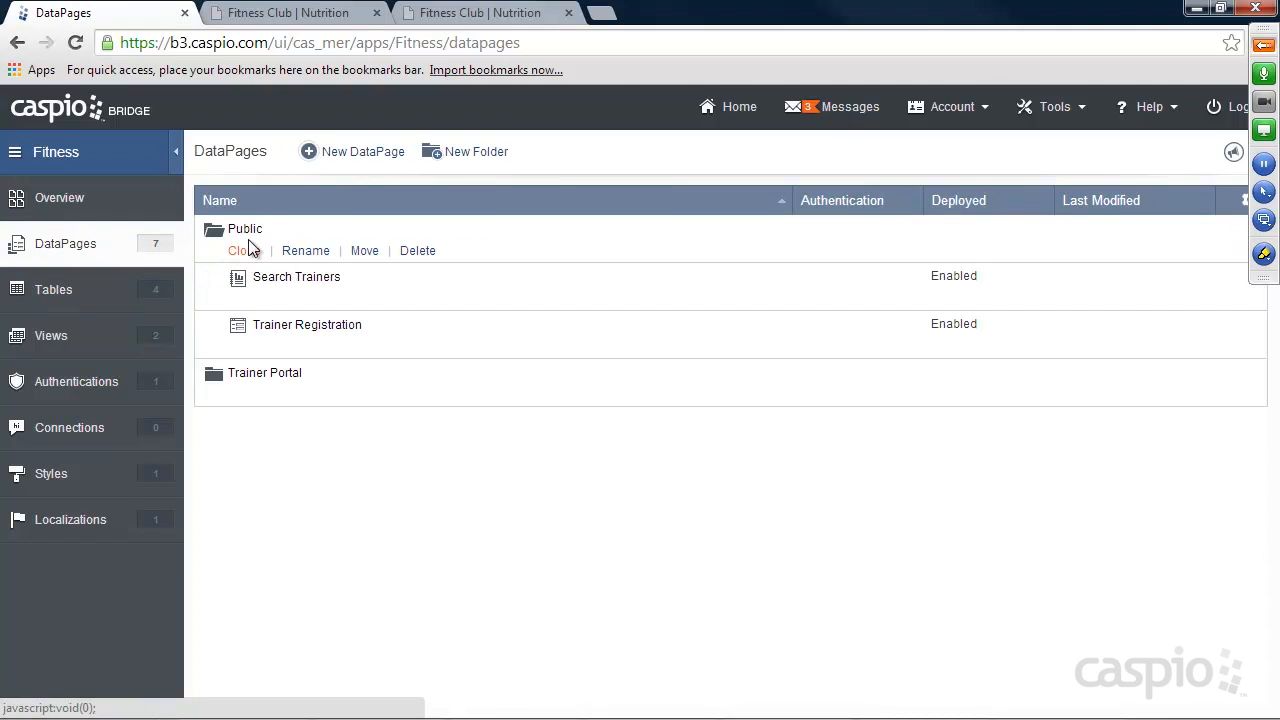
Switch to the completed Fitness Club site and list all trainers through a blank Find a Trainer search.
{"action": "left_click", "coordinate": [282, 13]}
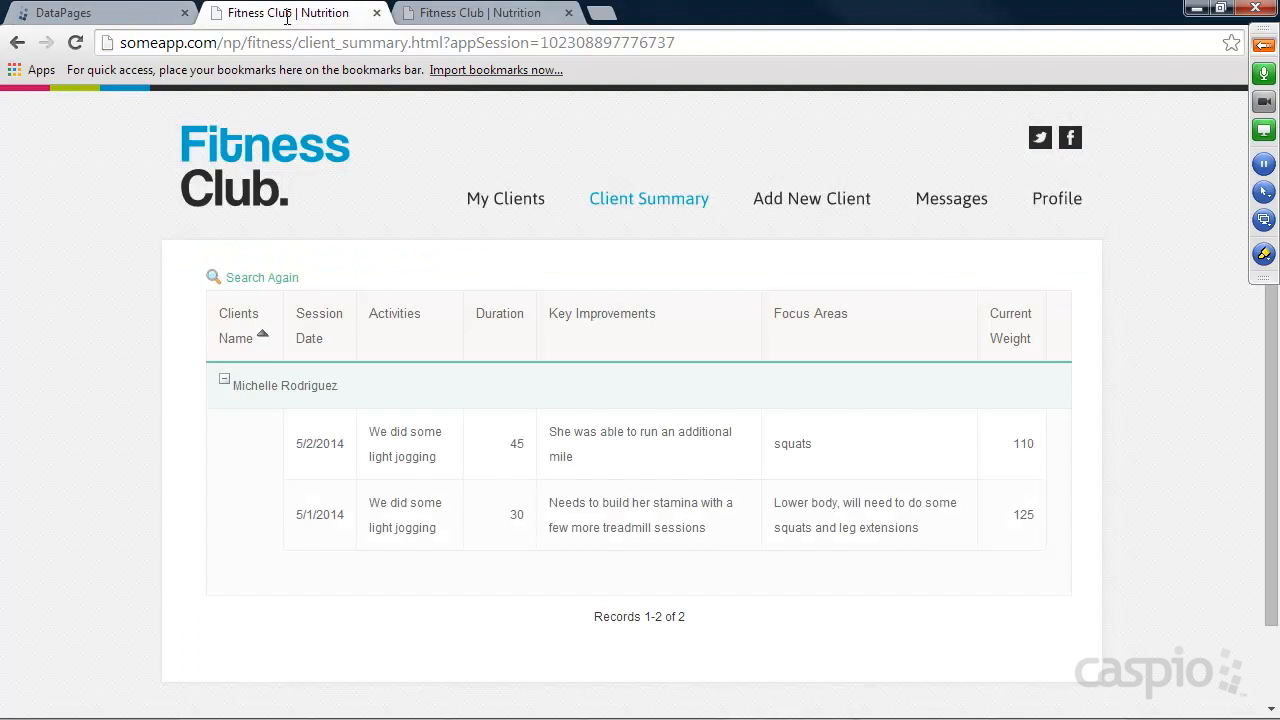
{"action": "left_click", "coordinate": [306, 164]}
{"action": "left_click", "coordinate": [563, 207]}
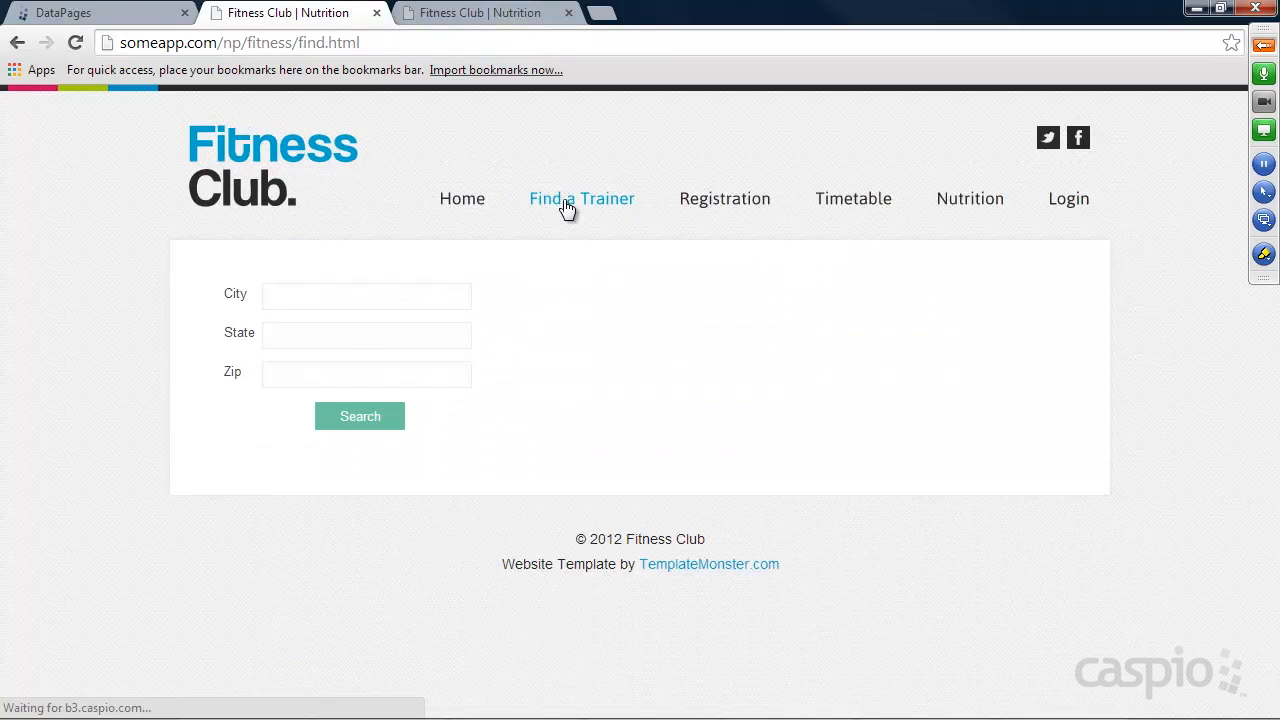
{"action": "left_click", "coordinate": [365, 416]}
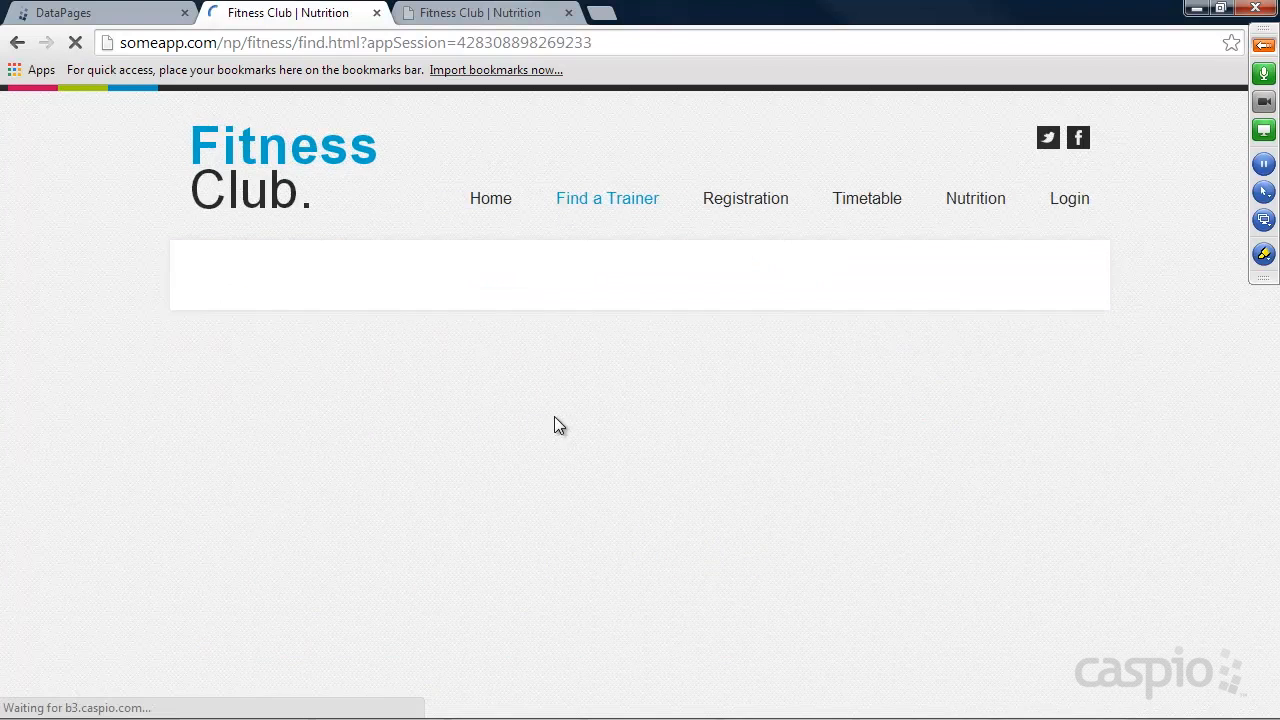
{"action": "scroll", "coordinate": [1097, 395], "scroll_direction": "down", "scroll_amount": 4}
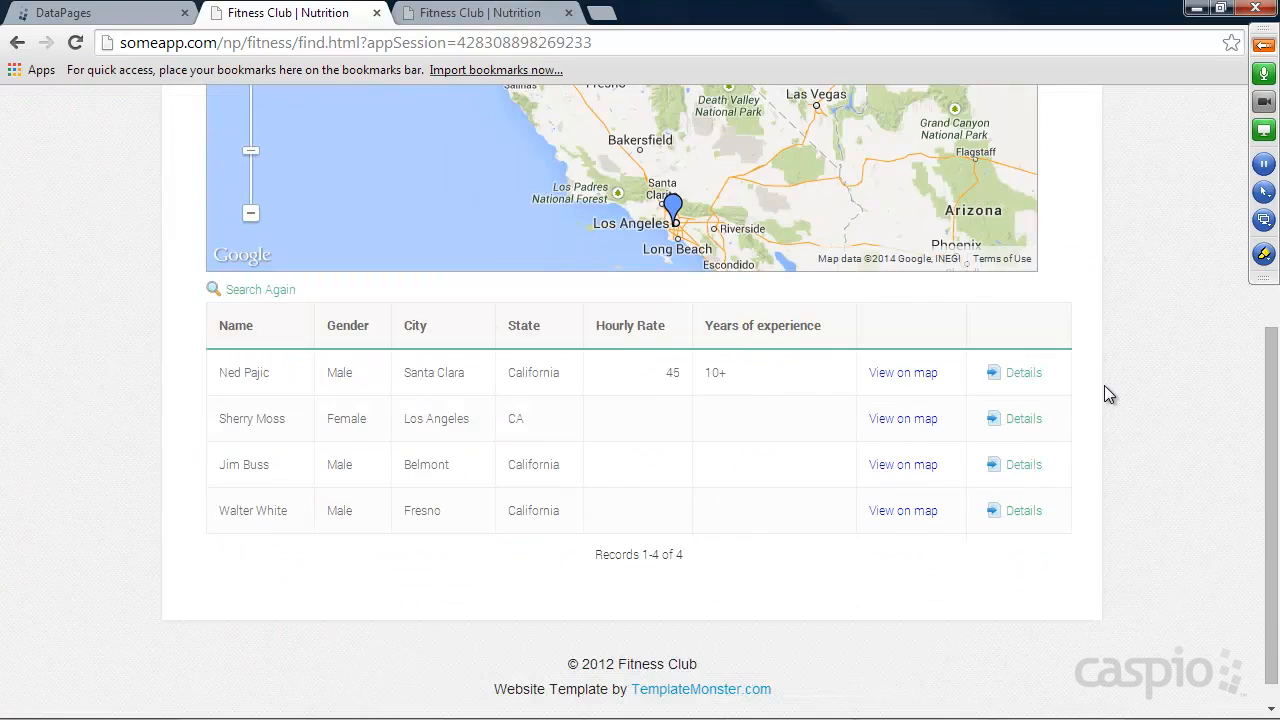
Open the first listed trainer's details and follow the Contact Trainer link to the message form.
{"action": "left_click", "coordinate": [1018, 373]}
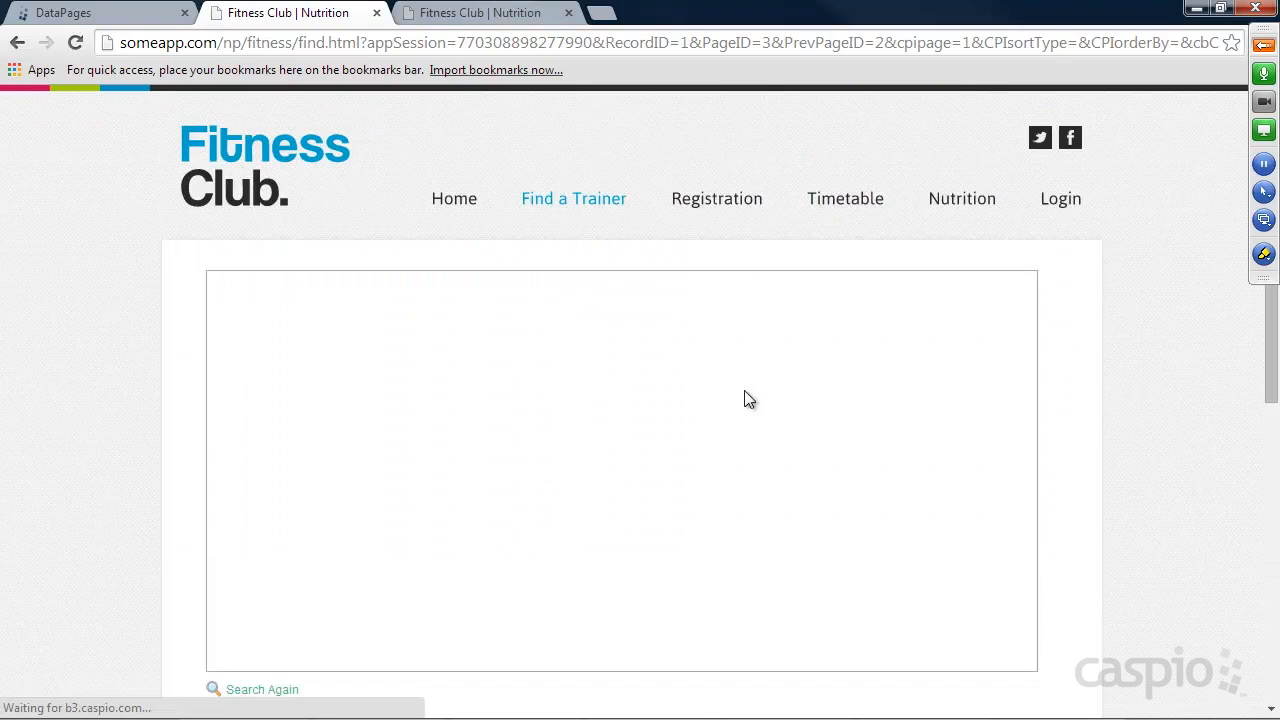
{"action": "scroll", "coordinate": [1134, 388], "scroll_direction": "down", "scroll_amount": 4}
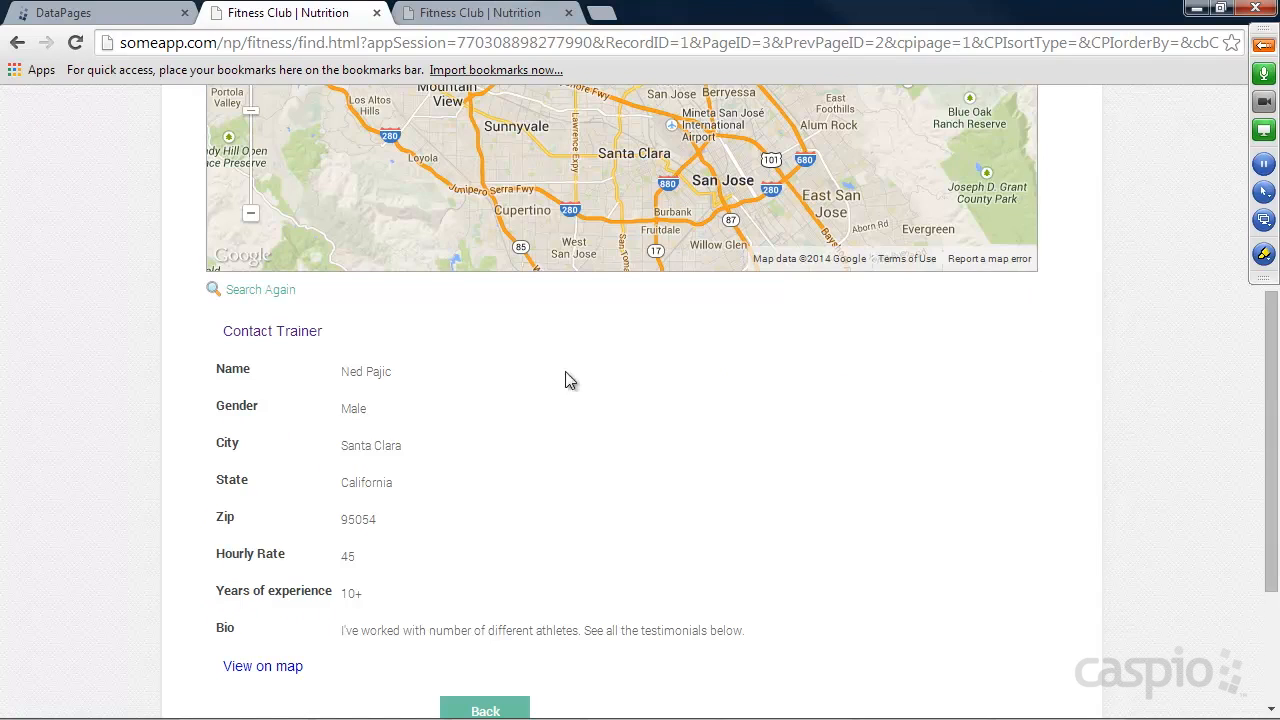
{"action": "left_click", "coordinate": [272, 332]}
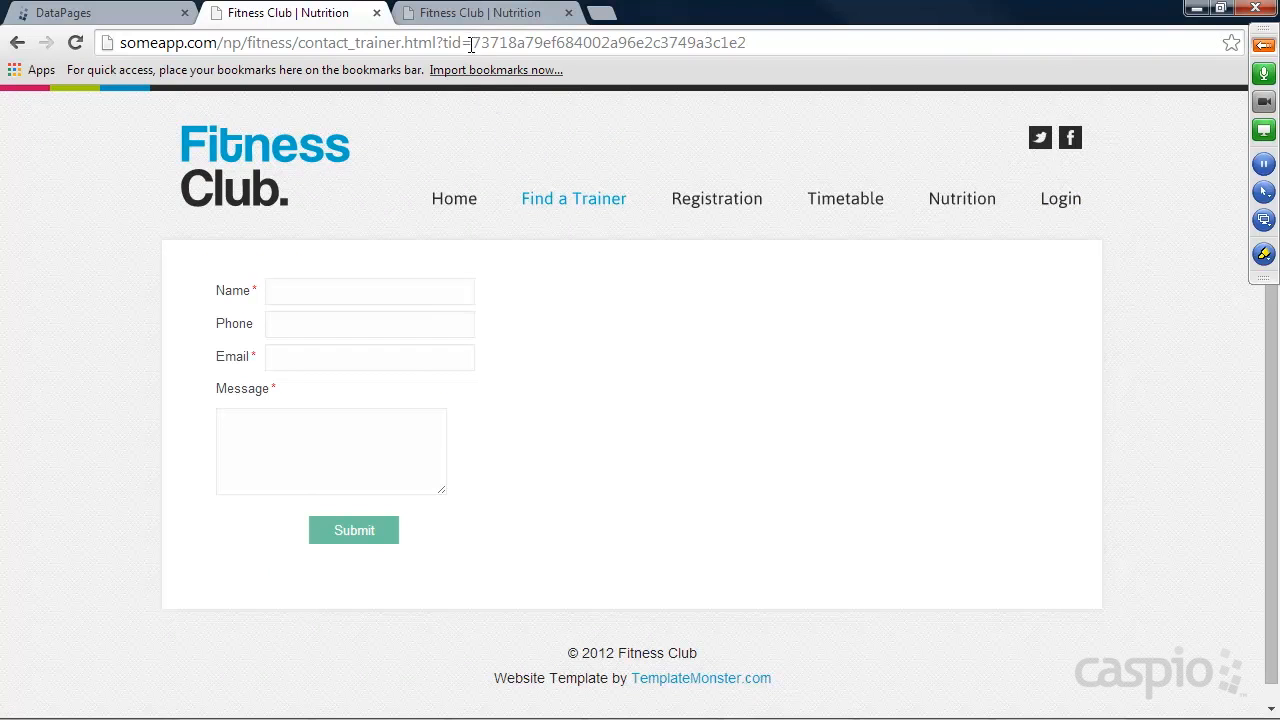
Highlight the tid parameter value in the contact form's URL.
{"action": "mouse_move", "coordinate": [476, 42]}
{"action": "left_mouse_down"}
{"action": "mouse_move", "coordinate": [749, 42]}
{"action": "mouse_move", "coordinate": [489, 42]}
{"action": "left_mouse_up"}
{"action": "left_click", "coordinate": [766, 44]}
{"action": "left_click_drag", "start_coordinate": [758, 44], "coordinate": [481, 44]}
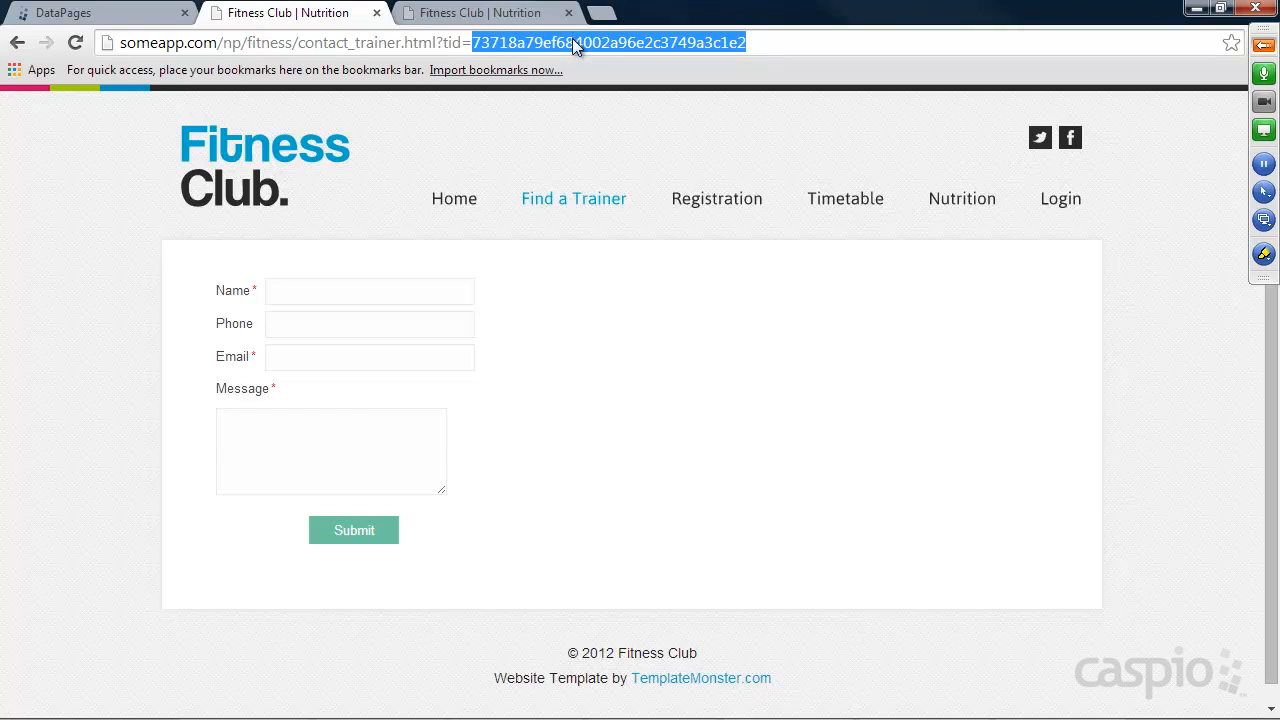
Switch to Caspio Bridge and start a Submission Form DataPage in the Public folder based on Messages_t, named New Message Form.
{"action": "left_click", "coordinate": [92, 13]}
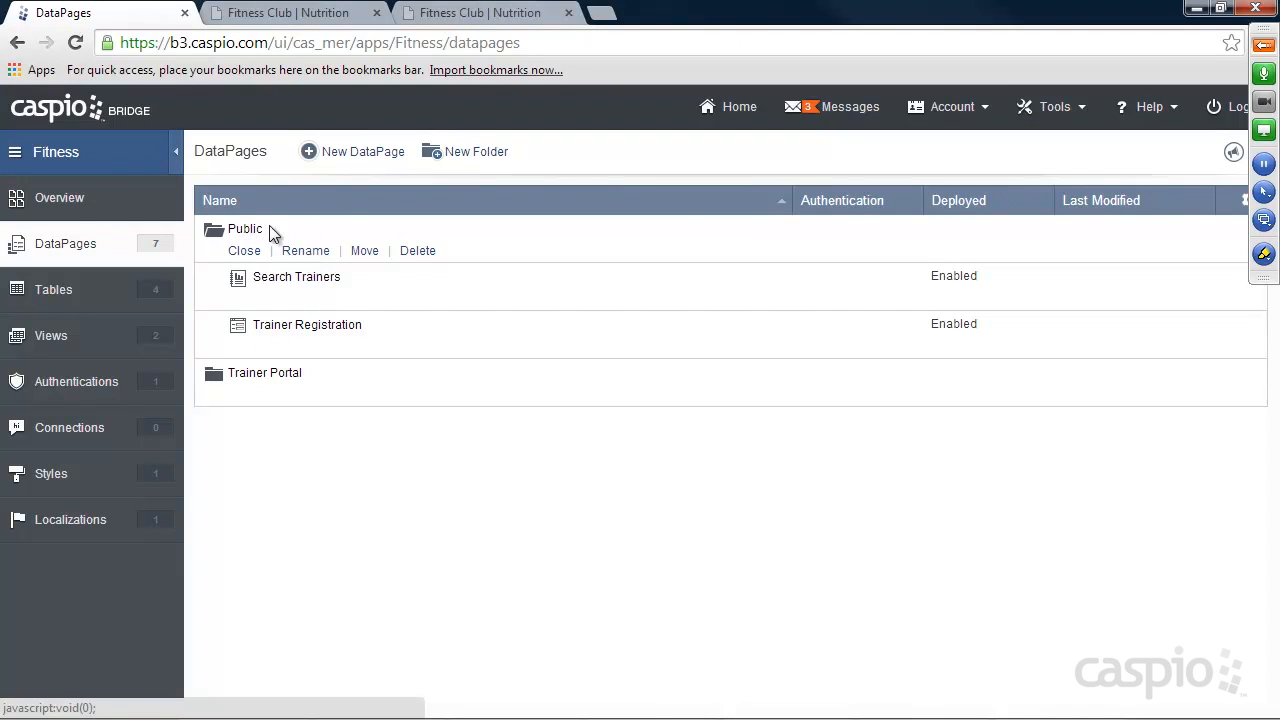
{"action": "left_click", "coordinate": [377, 151]}
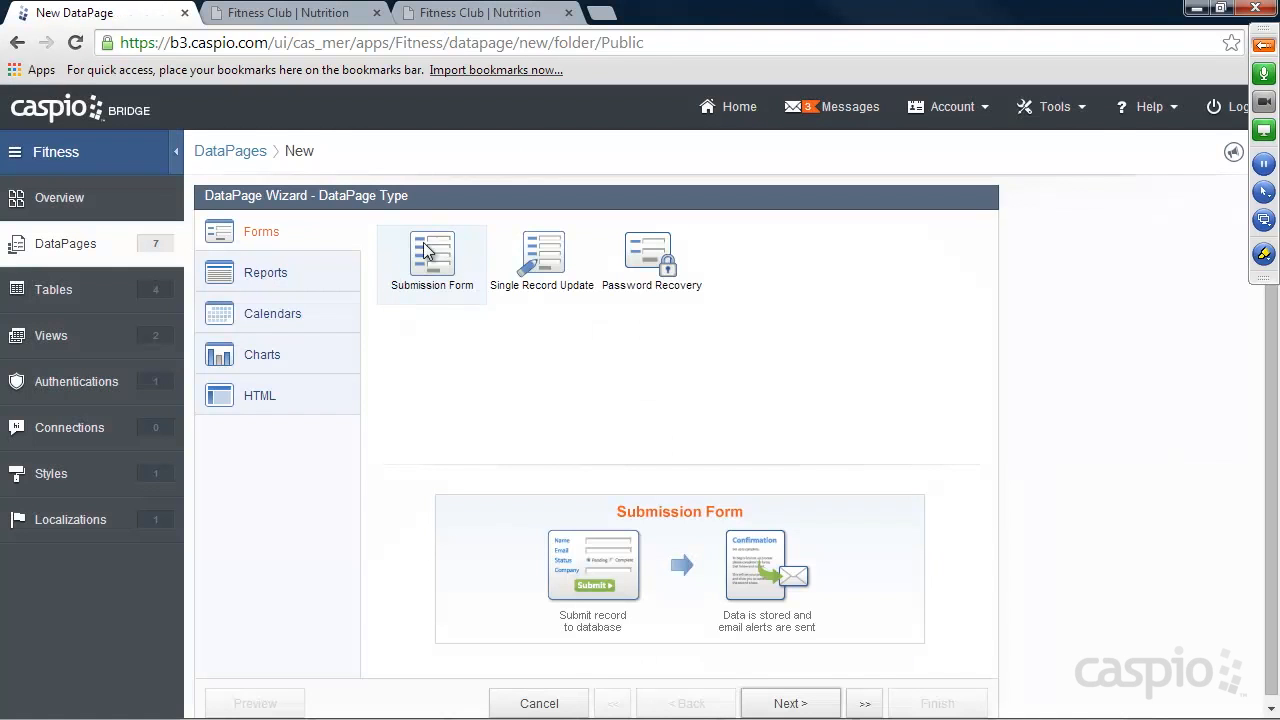
{"action": "left_click", "coordinate": [792, 703]}
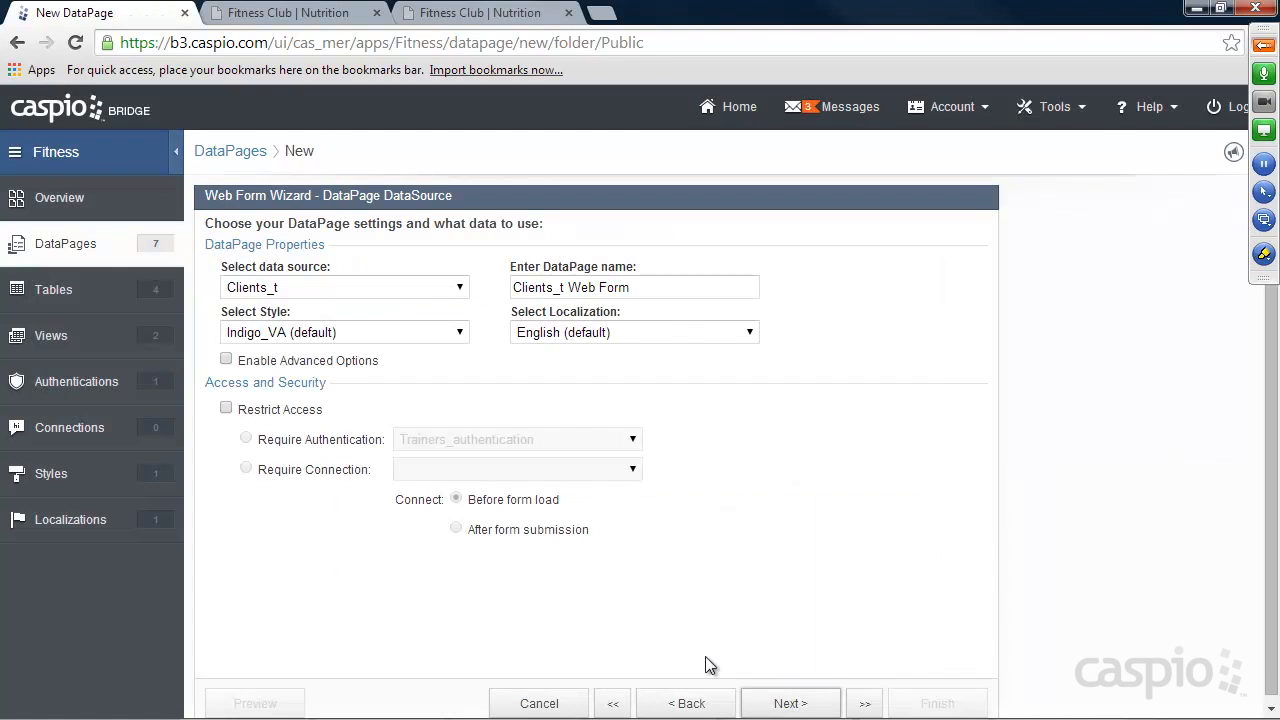
{"action": "left_click", "coordinate": [308, 292]}
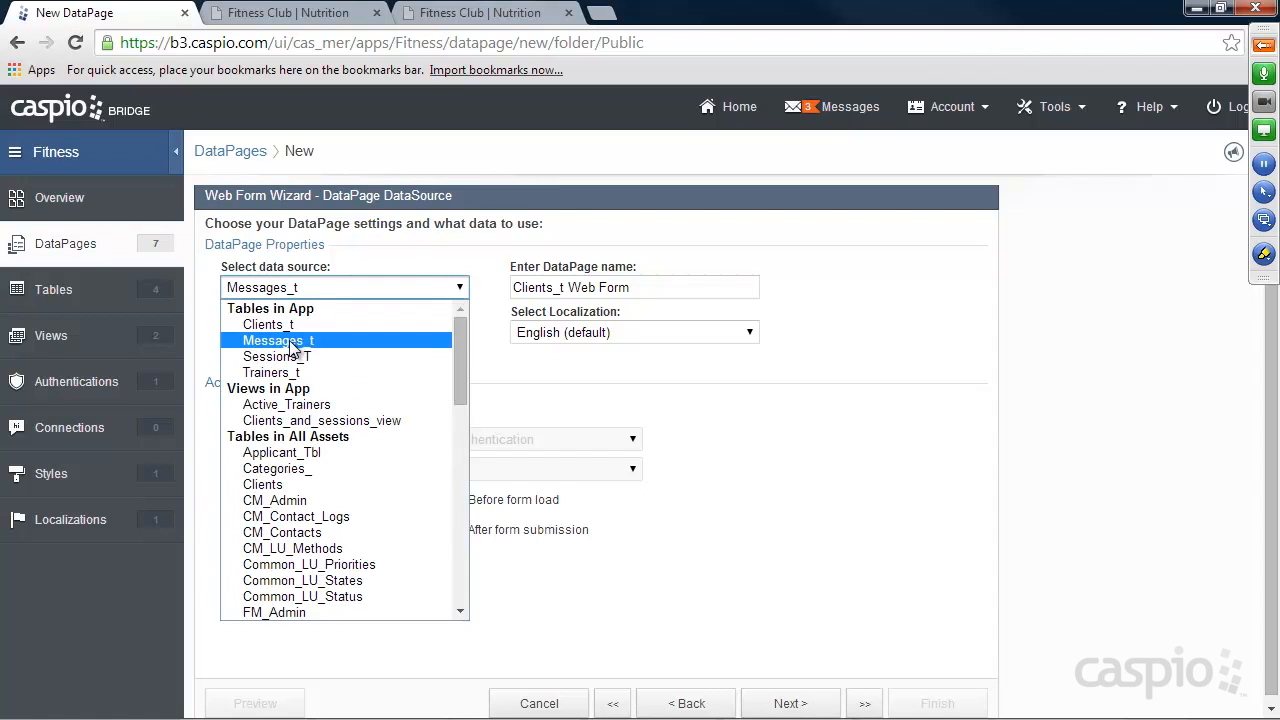
{"action": "left_click", "coordinate": [300, 341]}
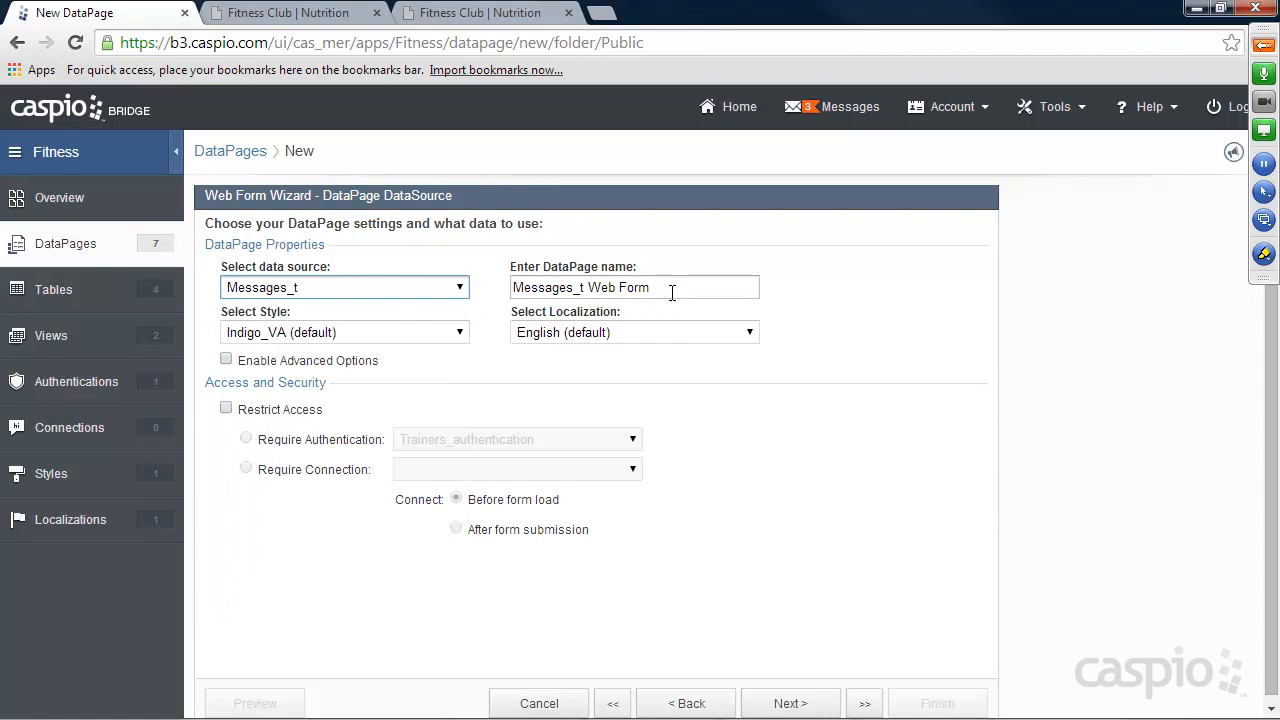
{"action": "left_click_drag", "start_coordinate": [671, 288], "coordinate": [443, 290]}
{"action": "type", "text": "New Mes"}
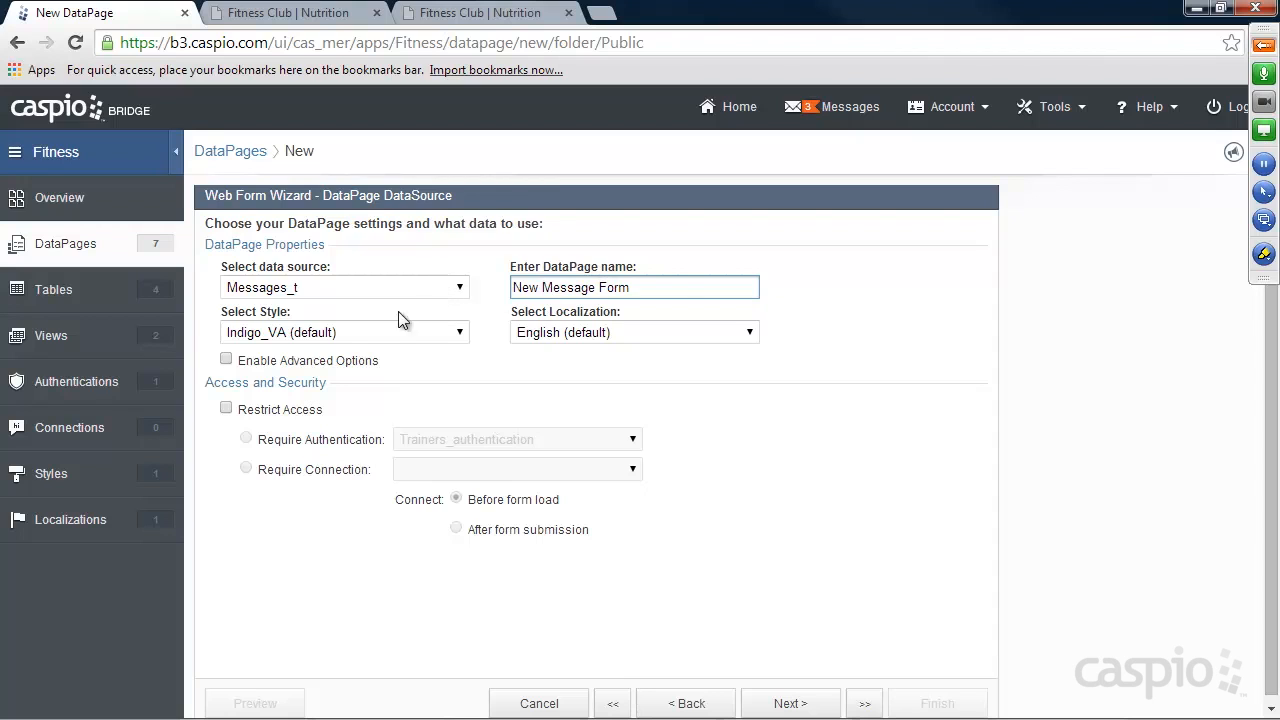
Apply the Aqua style to the New Message Form and enable advanced options with parameters.
{"action": "left_click", "coordinate": [385, 333]}
{"action": "left_click", "coordinate": [368, 370]}
{"action": "left_click", "coordinate": [226, 359]}
{"action": "left_click", "coordinate": [517, 361]}
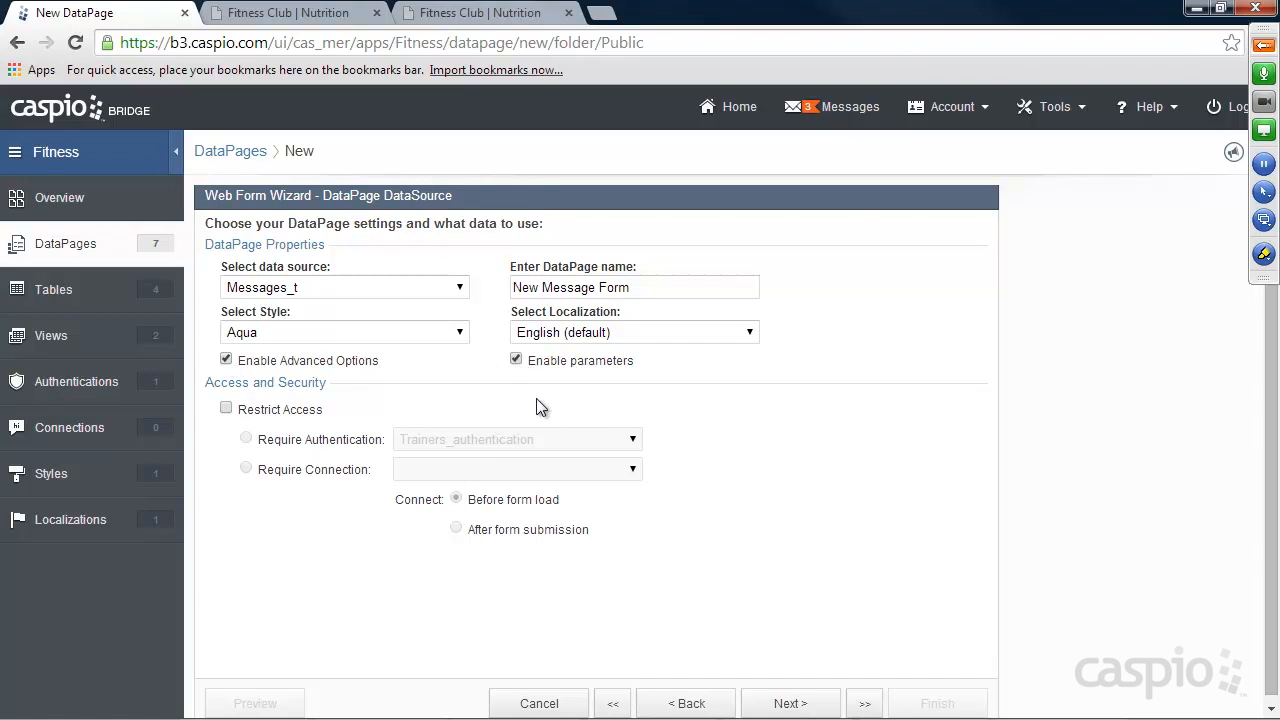
Include all available Messages_t fields in the web form and continue to field configuration.
{"action": "left_click", "coordinate": [805, 703]}
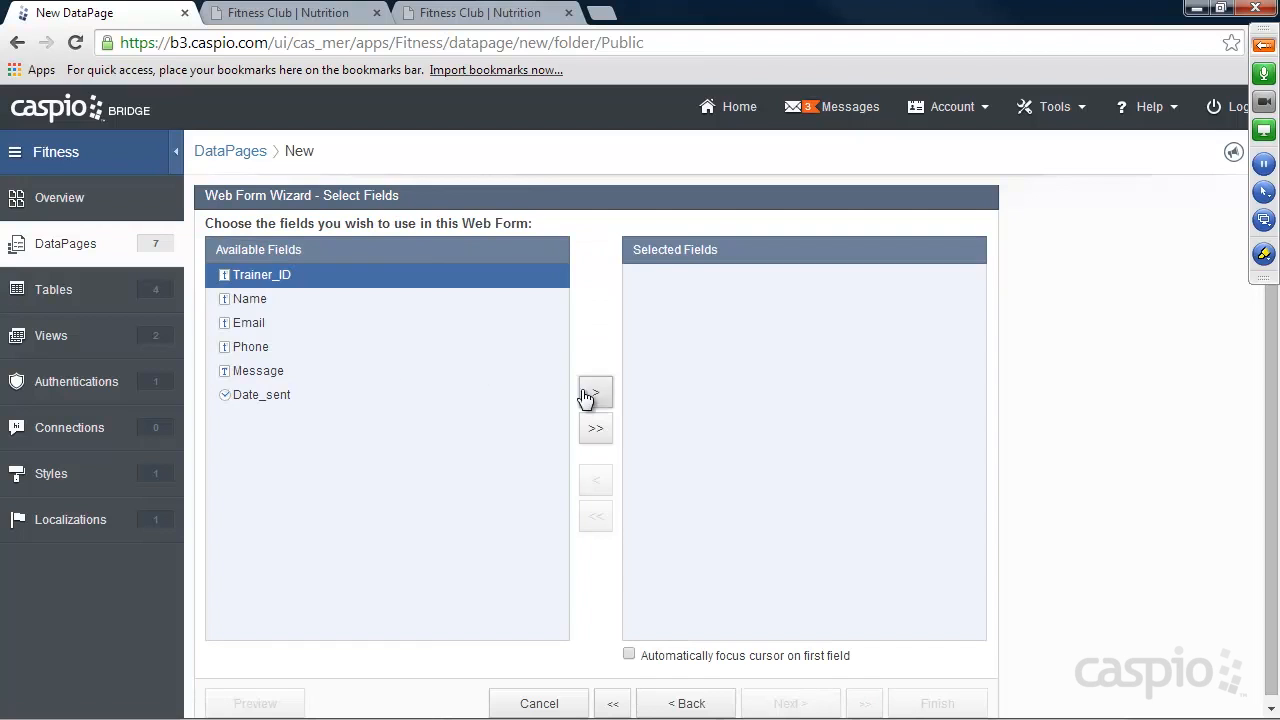
{"action": "left_click", "coordinate": [596, 428]}
{"action": "left_click", "coordinate": [788, 703]}
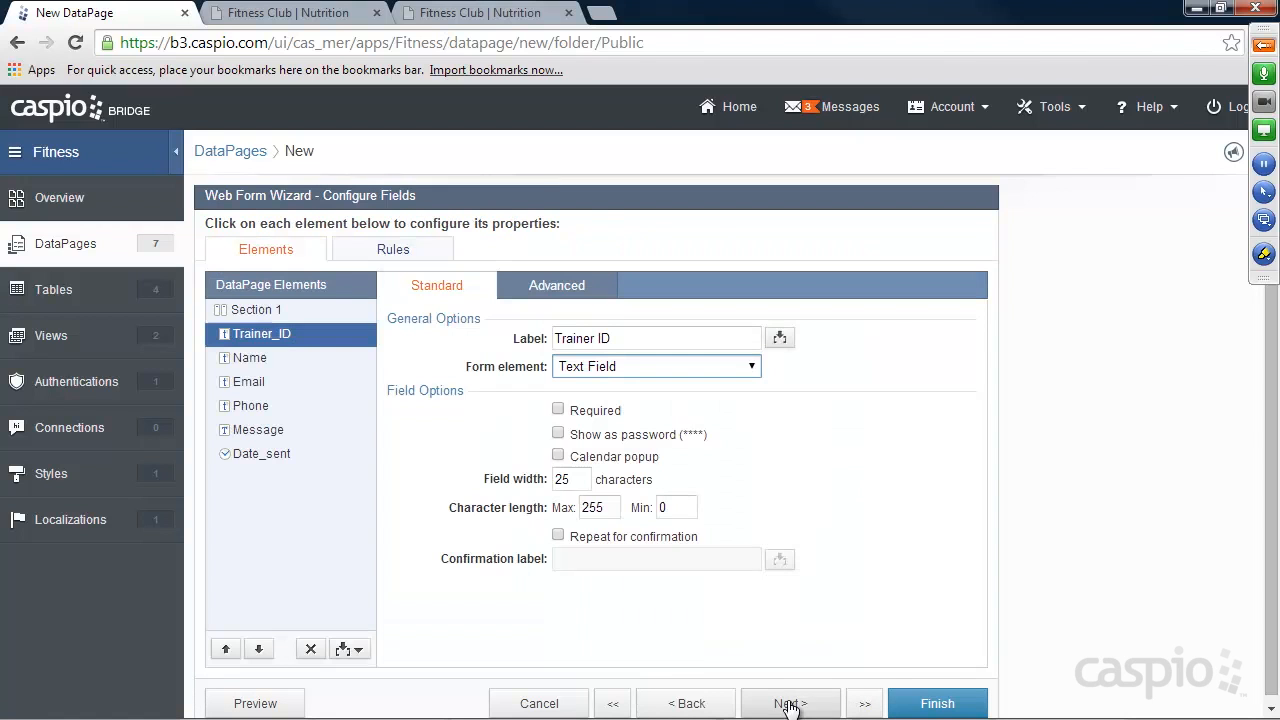
Set the Trainer_ID field to receive the external parameter tid on load.
{"action": "left_click", "coordinate": [562, 289]}
{"action": "left_click", "coordinate": [596, 431]}
{"action": "left_click", "coordinate": [630, 457]}
{"action": "left_click", "coordinate": [614, 491]}
{"action": "left_click", "coordinate": [742, 457]}
{"action": "left_click_drag", "start_coordinate": [742, 457], "coordinate": [796, 457]}
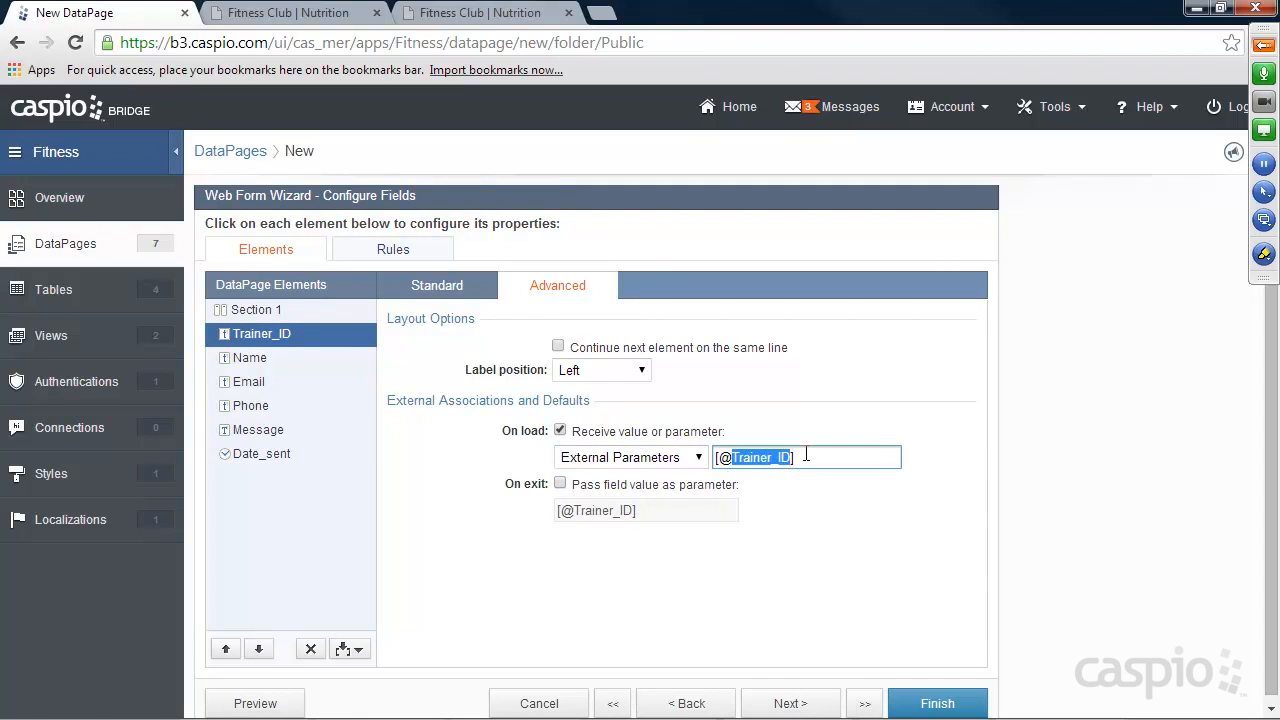
{"action": "type", "text": "tid"}
Change the Trainer_ID form element to Hidden.
{"action": "left_click", "coordinate": [434, 287]}
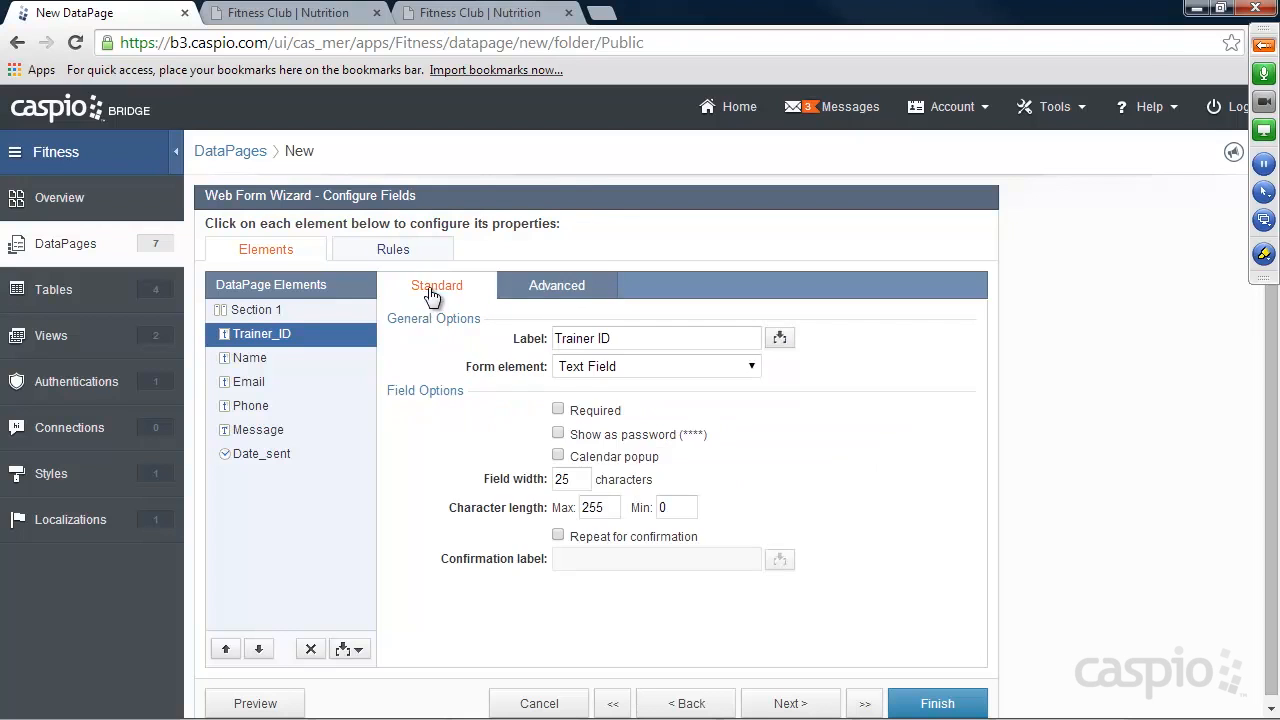
{"action": "left_click", "coordinate": [603, 368]}
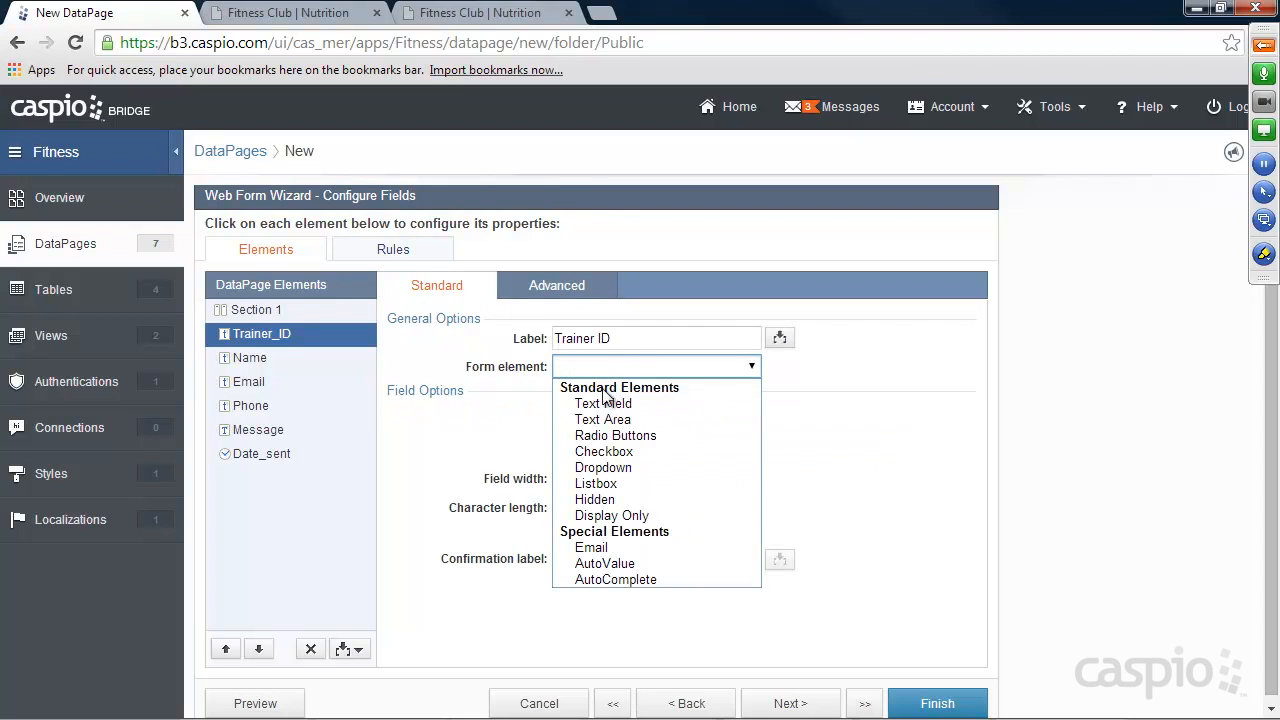
{"action": "left_click", "coordinate": [595, 499]}
Make the Name field required and set the Date_sent form element to TimeStamp.
{"action": "left_click", "coordinate": [252, 359]}
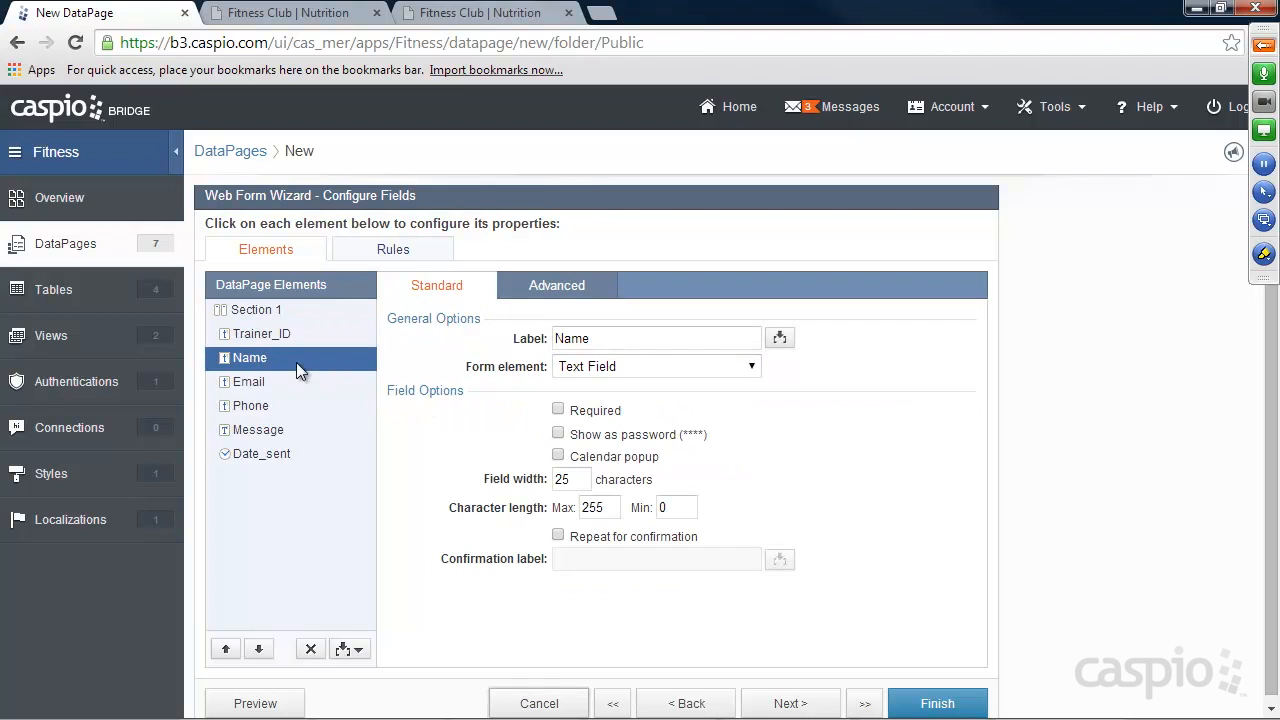
{"action": "left_click", "coordinate": [558, 410]}
{"action": "left_click", "coordinate": [254, 454]}
{"action": "left_click", "coordinate": [600, 367]}
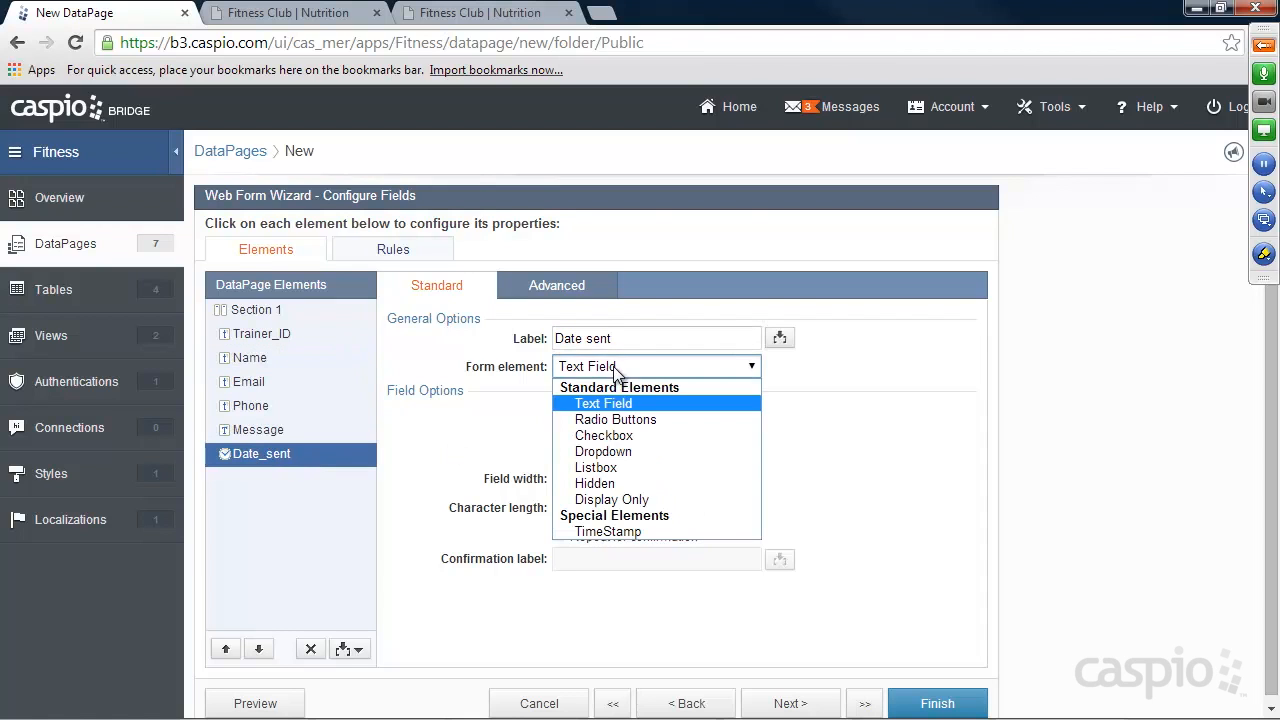
{"action": "left_click", "coordinate": [596, 530]}
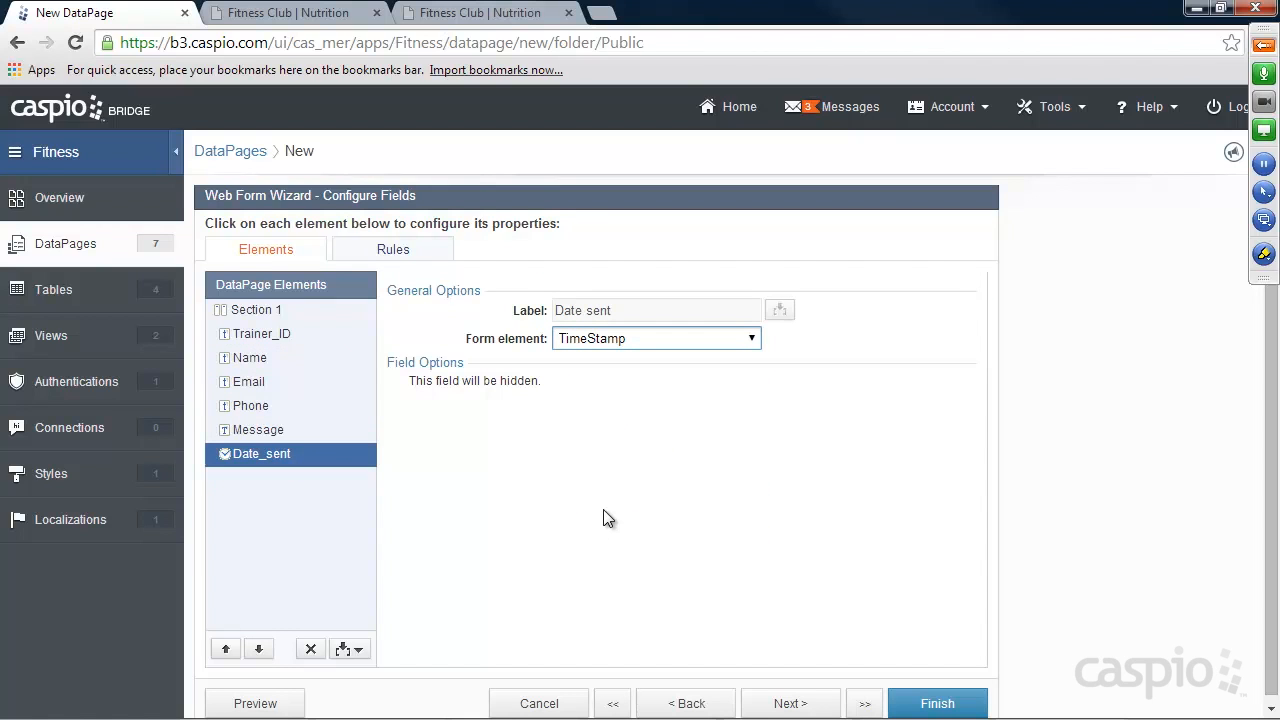
Set the Message form element to Text Area and finish the New Message Form DataPage.
{"action": "left_click", "coordinate": [267, 431]}
{"action": "left_click", "coordinate": [618, 367]}
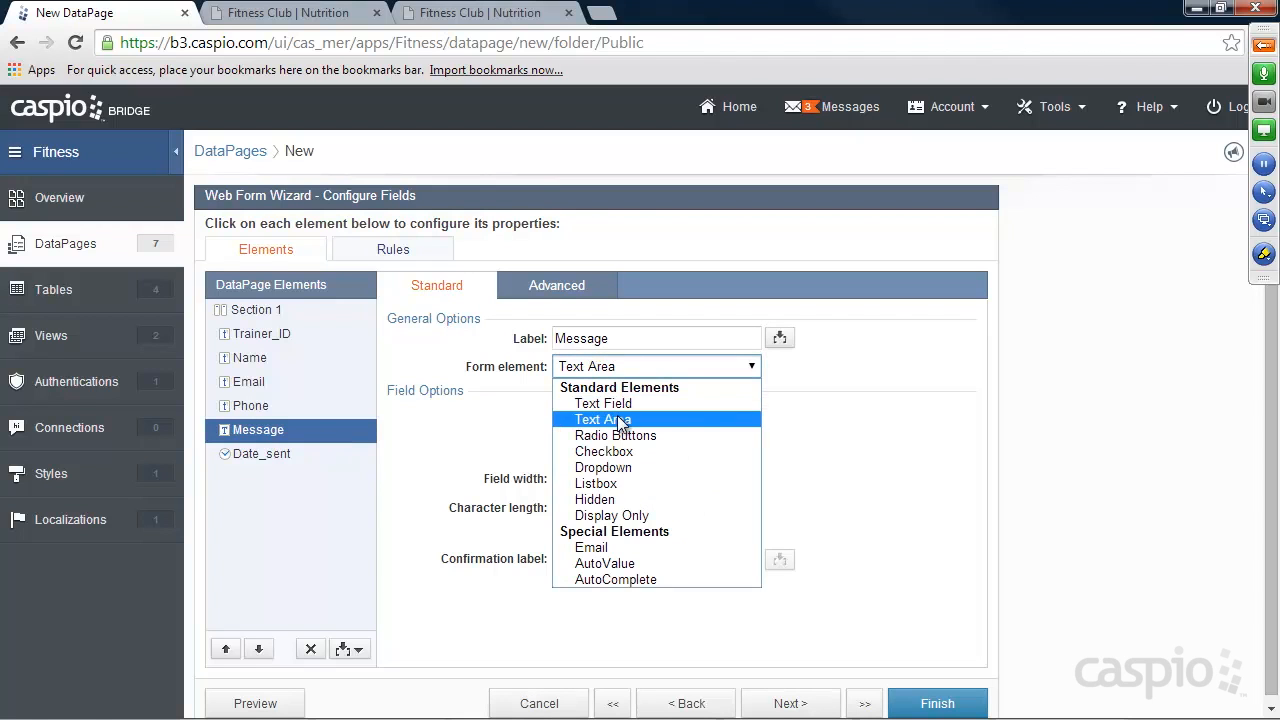
{"action": "left_click", "coordinate": [622, 417]}
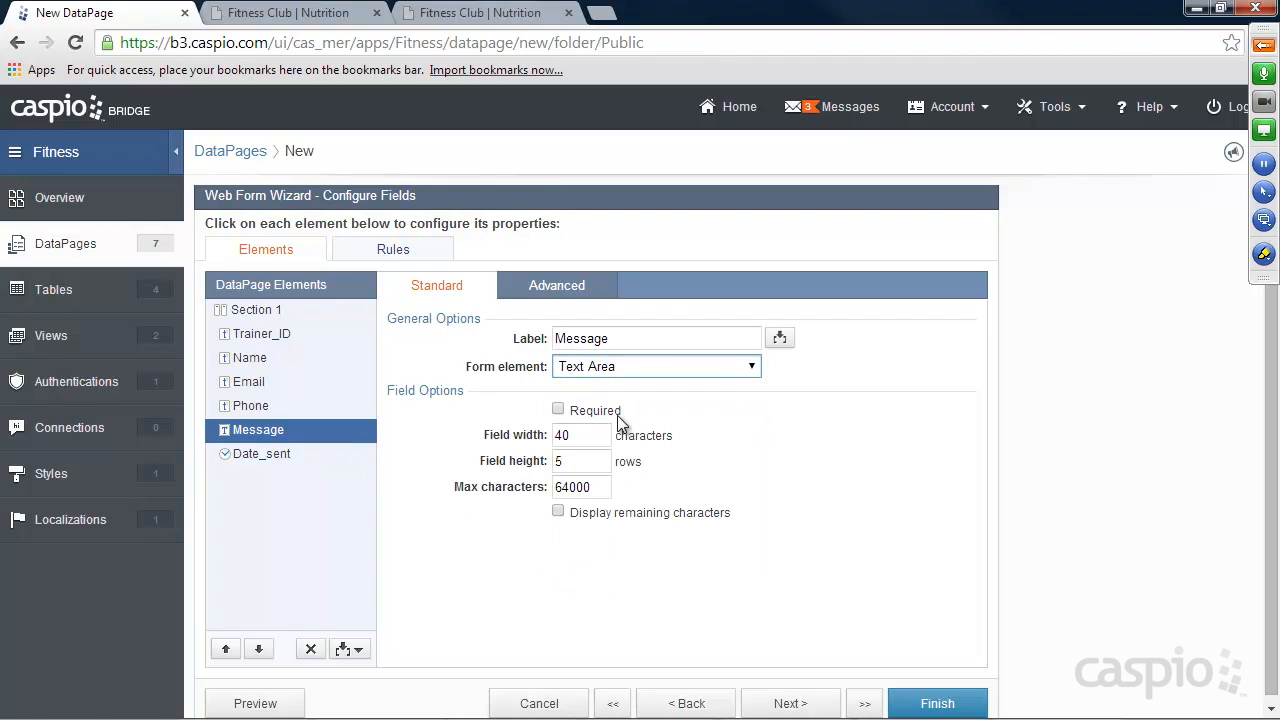
{"action": "left_click", "coordinate": [935, 703]}
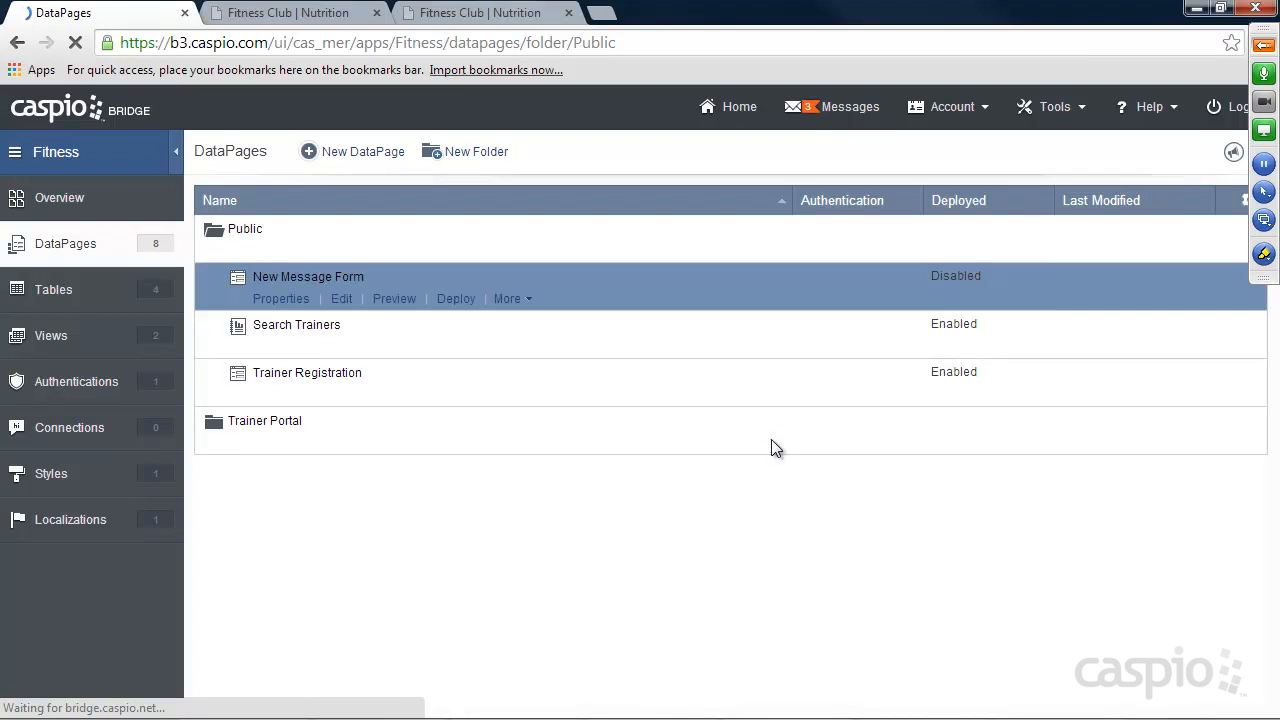
Enable deployment of the New Message Form, copy its embed code, and close the deployment dialog.
{"action": "left_click", "coordinate": [455, 306]}
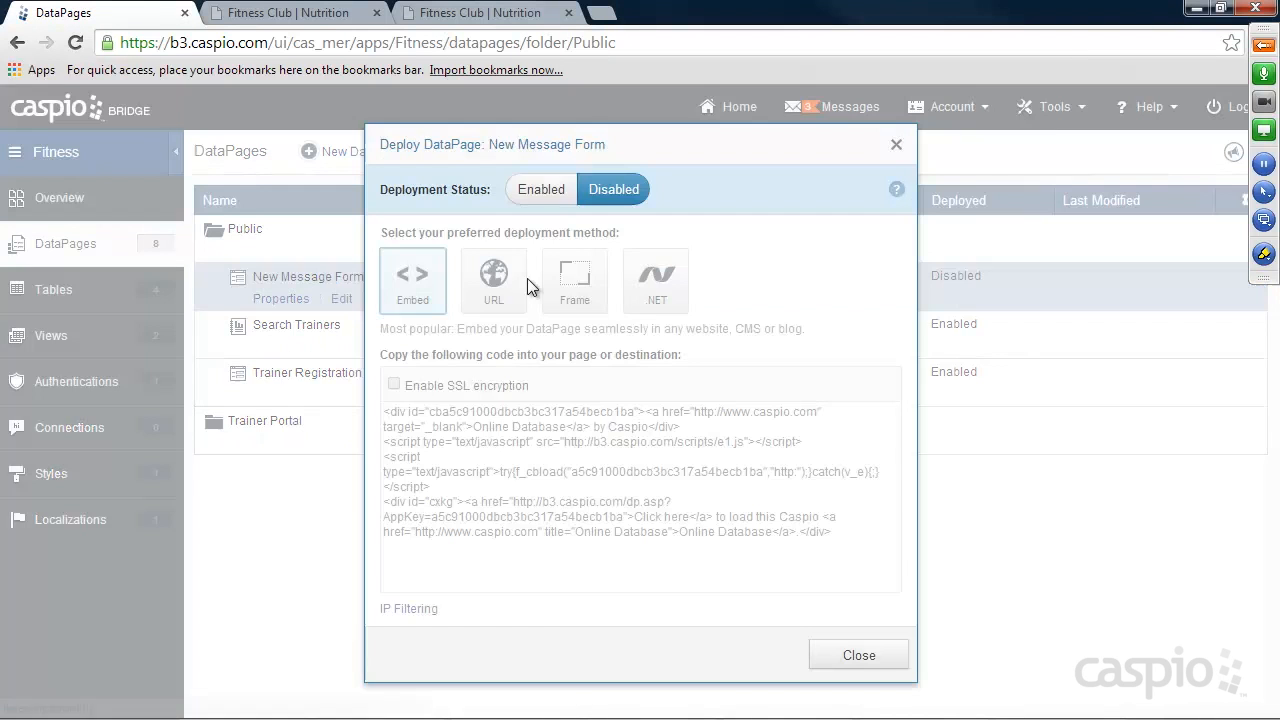
{"action": "left_click", "coordinate": [541, 189]}
{"action": "right_click", "coordinate": [585, 440]}
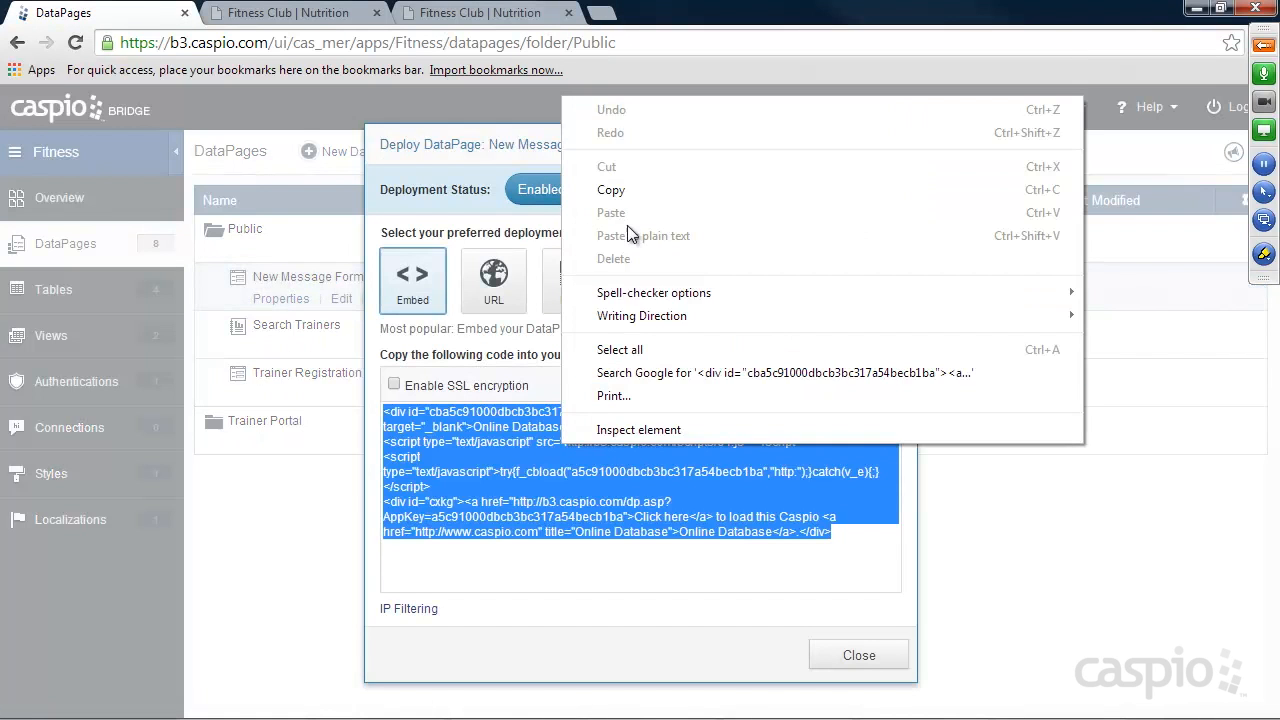
{"action": "left_click", "coordinate": [620, 190]}
{"action": "left_click", "coordinate": [840, 652]}
{"action": "right_click", "coordinate": [574, 450]}
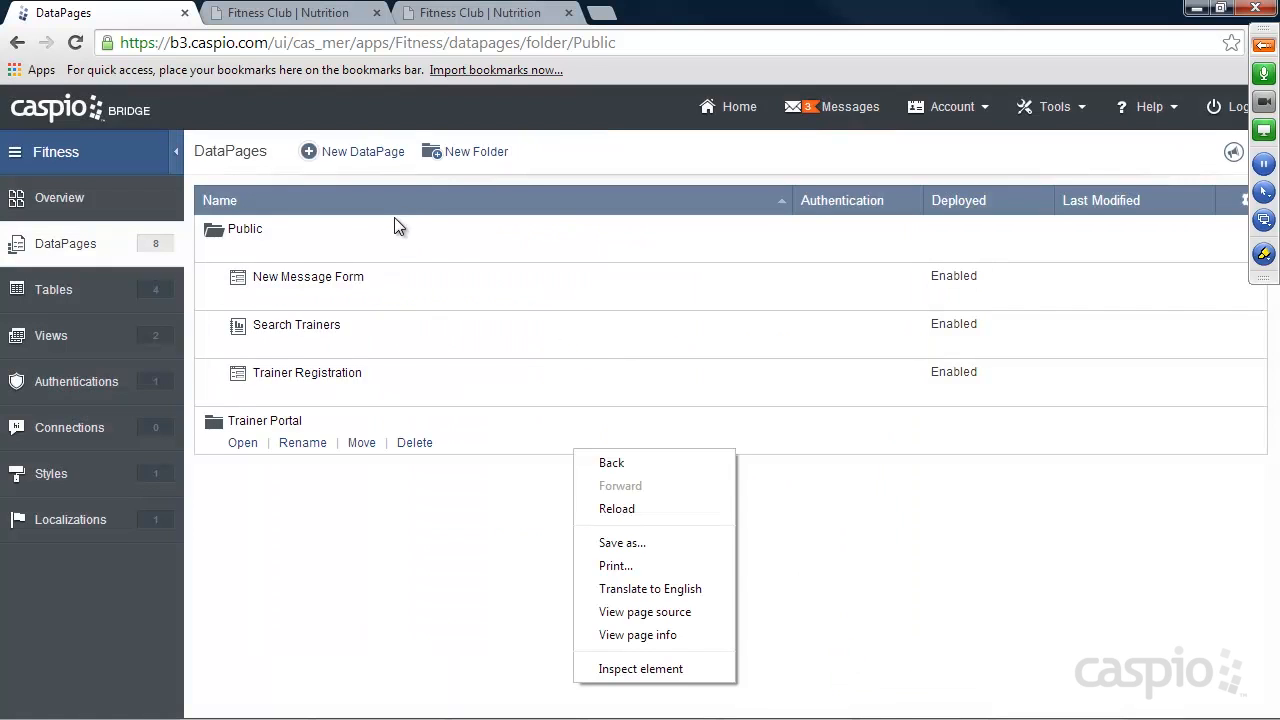
{"action": "left_click", "coordinate": [520, 494]}
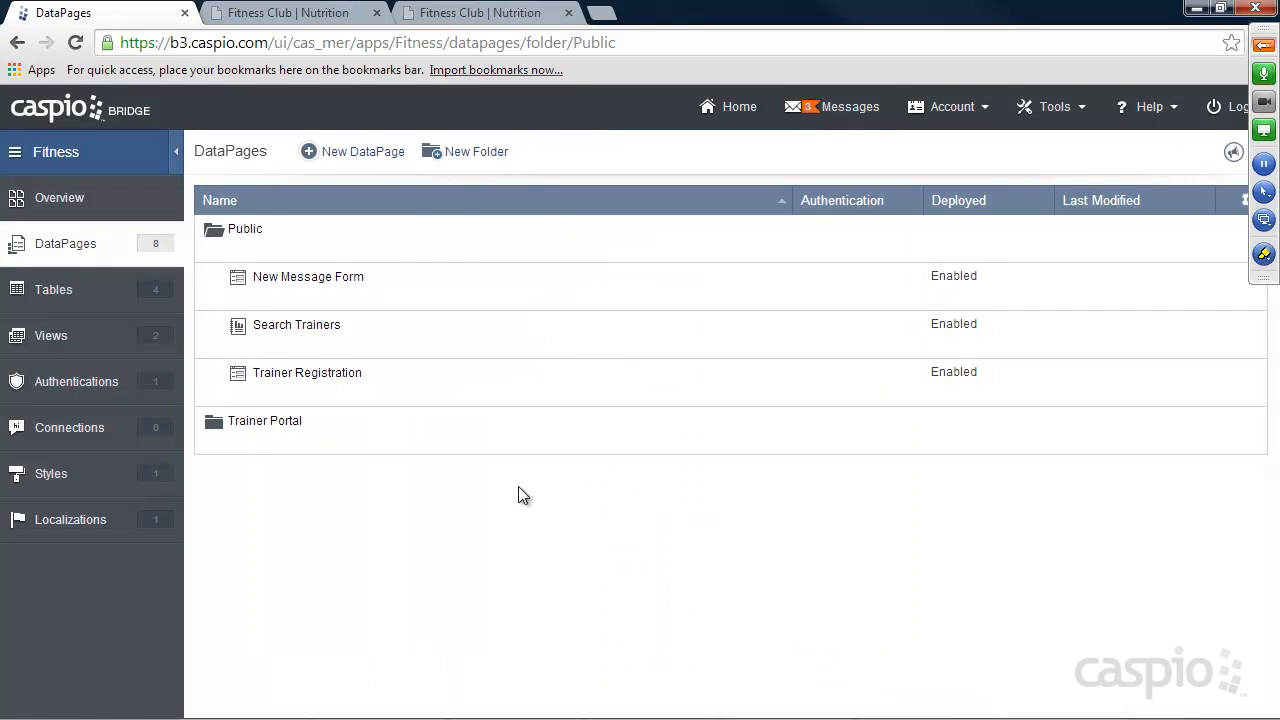
Open the demo site's Contact Trainer page, and in Notepad++ replace Placeholder in contact_trainer.html with the copied embed code and save the file.
{"action": "left_click", "coordinate": [448, 14]}
{"action": "left_click", "coordinate": [303, 321]}
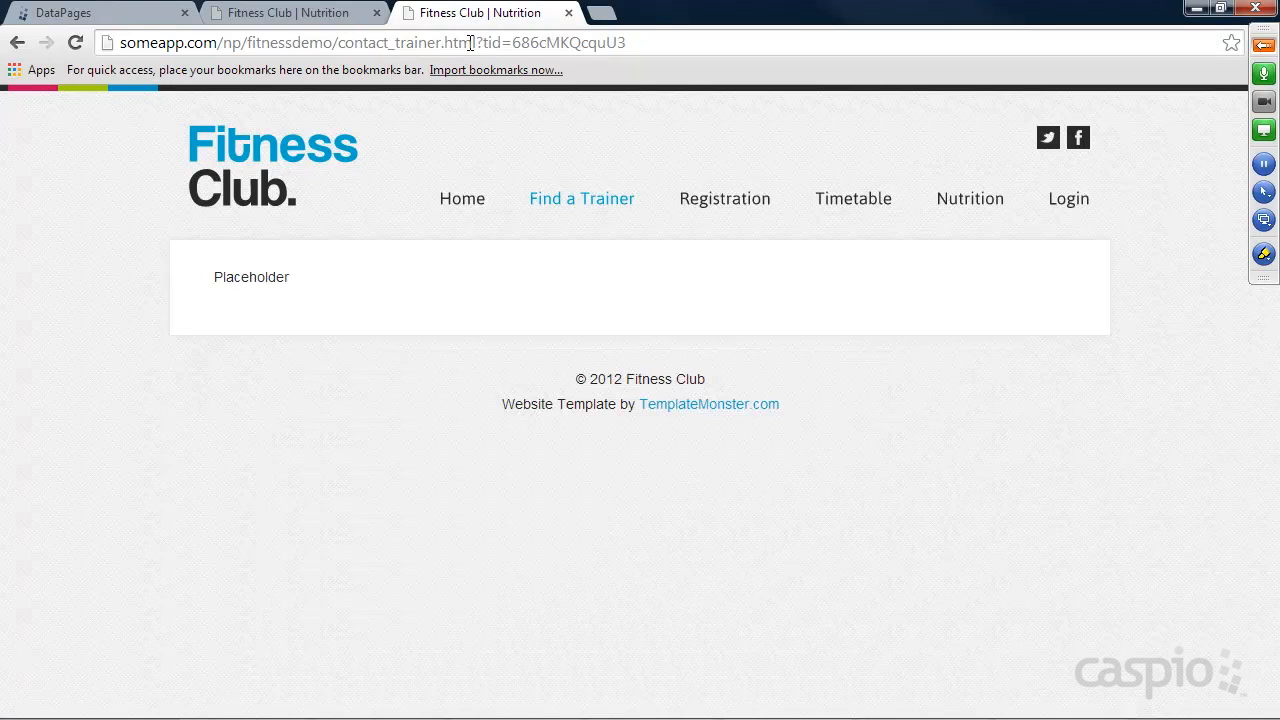
{"action": "left_click", "coordinate": [925, 707]}
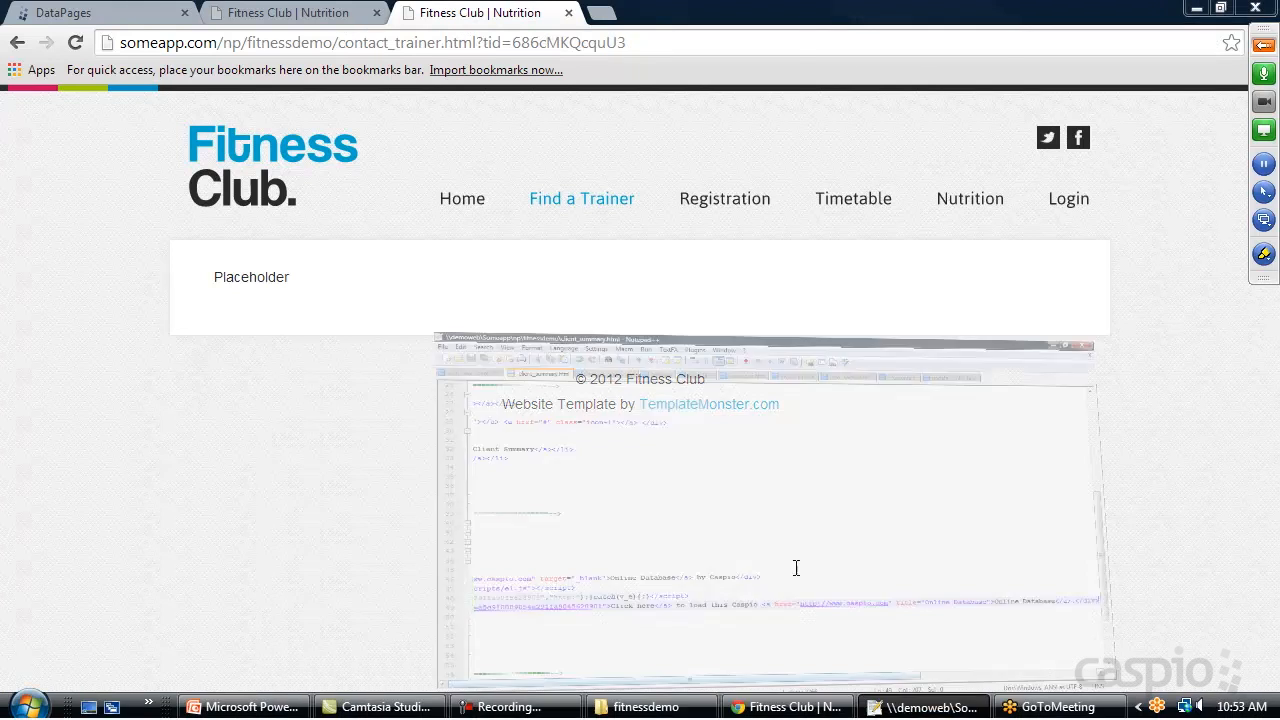
{"action": "left_click", "coordinate": [303, 84]}
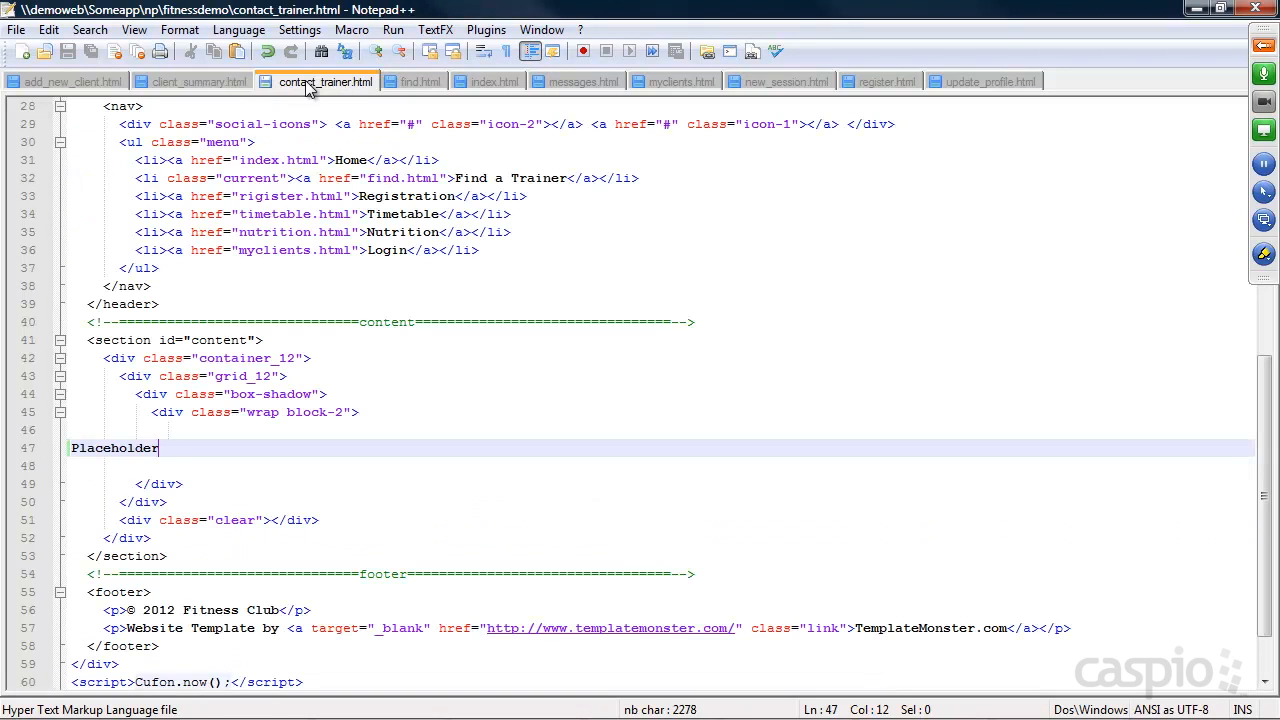
{"action": "left_click_drag", "start_coordinate": [172, 450], "coordinate": [70, 448]}
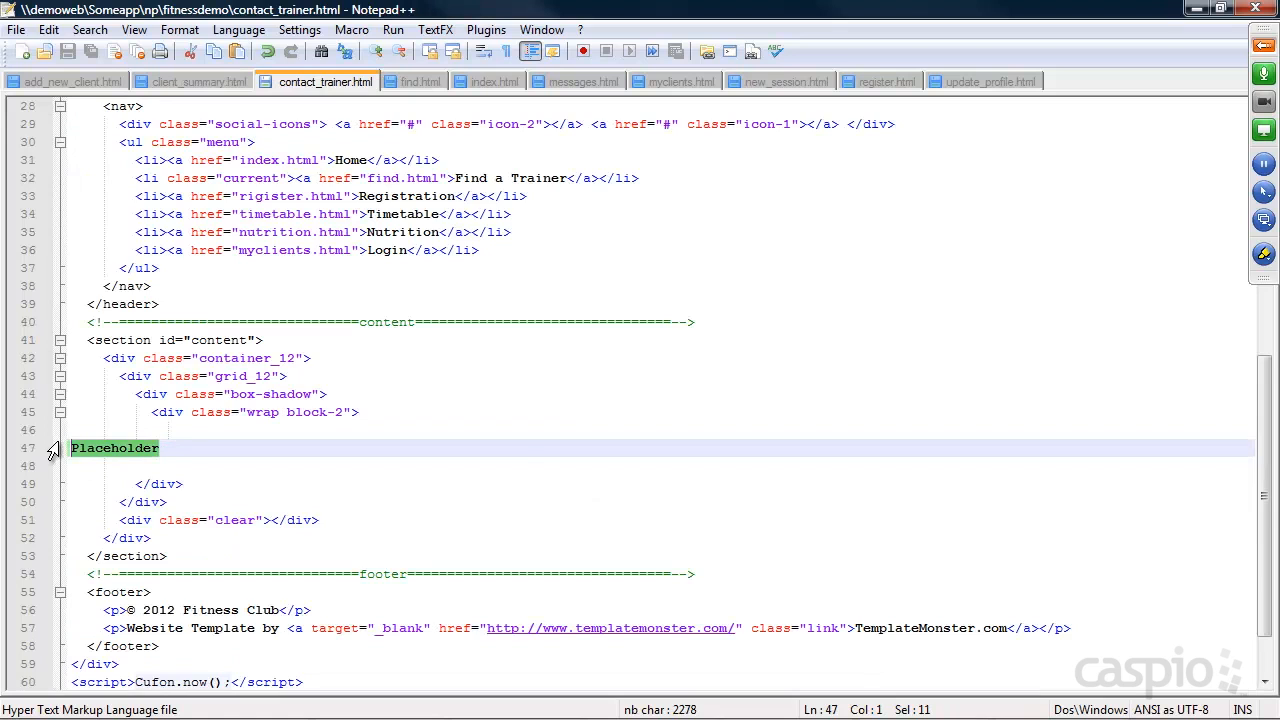
{"action": "key", "text": "ctrl+v"}
{"action": "key", "text": "ctrl+s"}
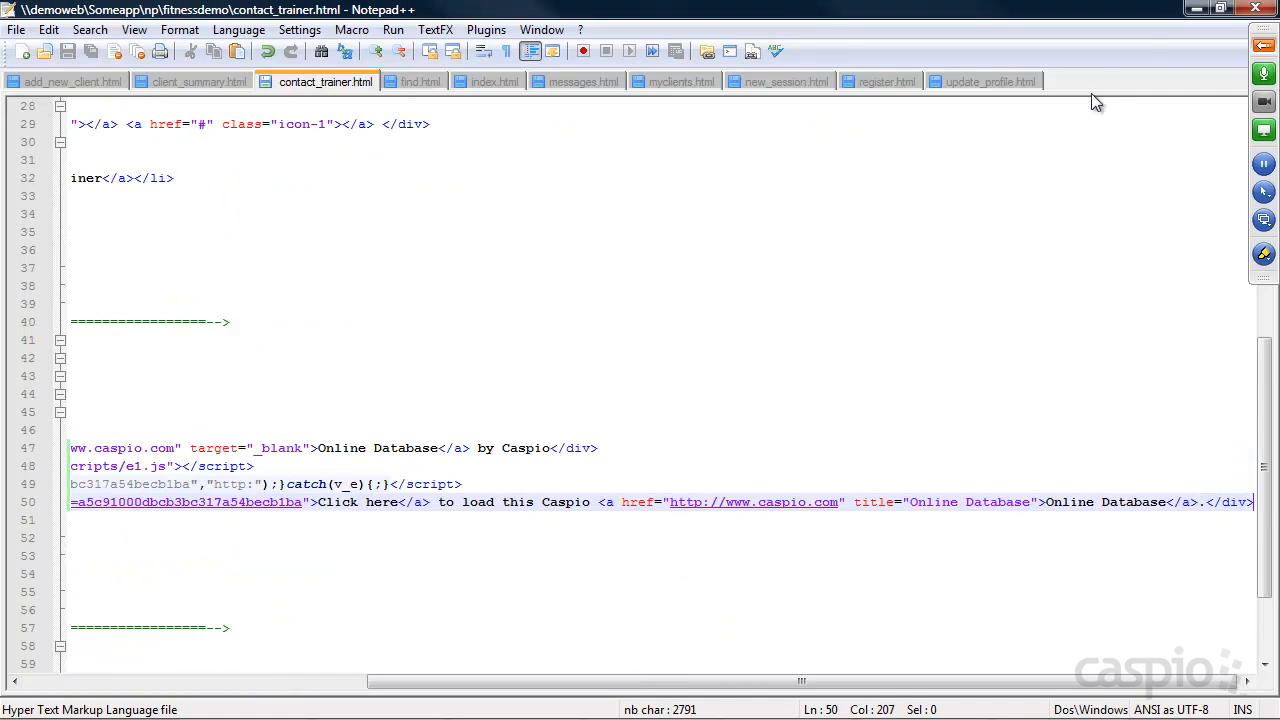
Return to the demo site in the browser and list all trainers through a blank Find a Trainer search.
{"action": "left_click", "coordinate": [1197, 9]}
{"action": "left_click", "coordinate": [292, 215]}
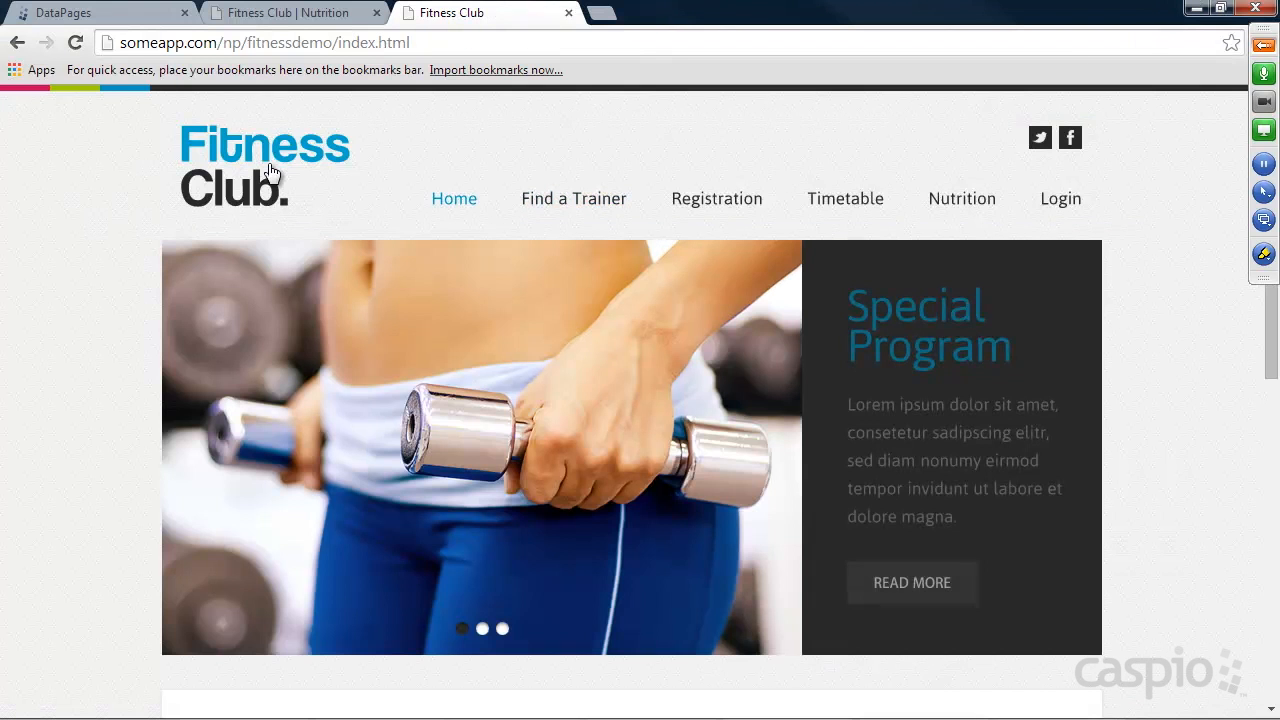
{"action": "left_click", "coordinate": [592, 207]}
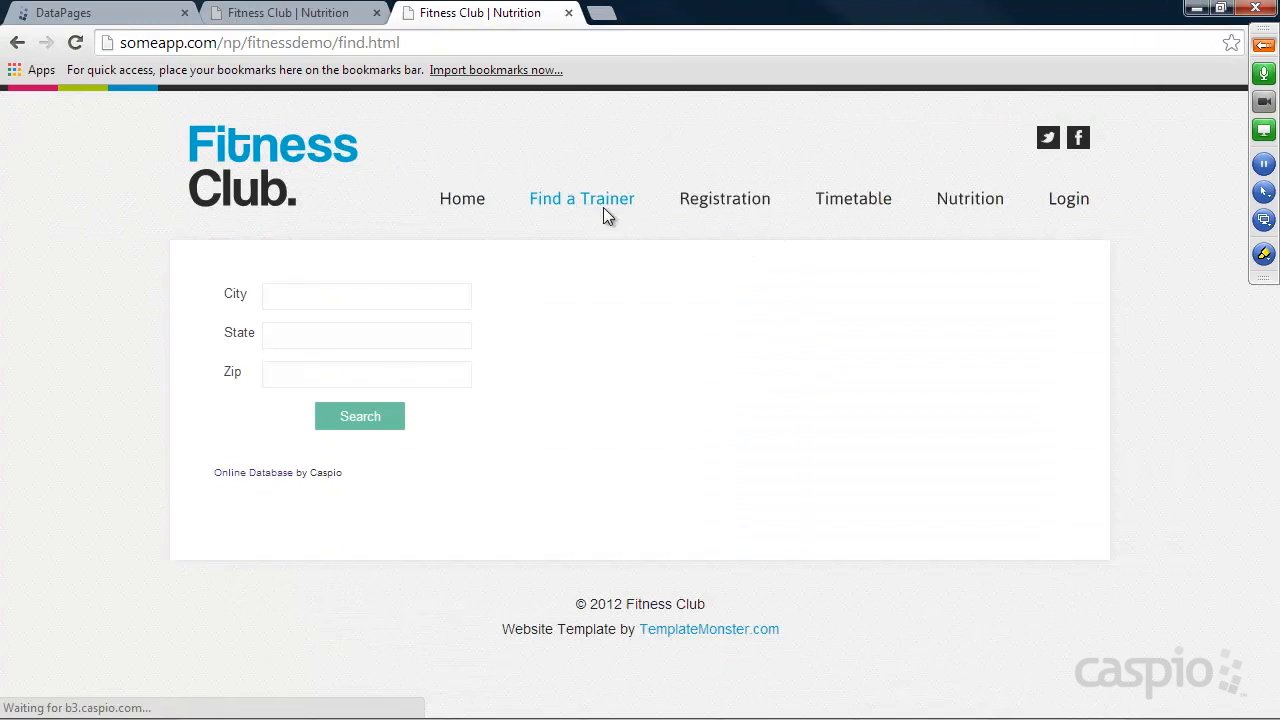
{"action": "left_click", "coordinate": [382, 418]}
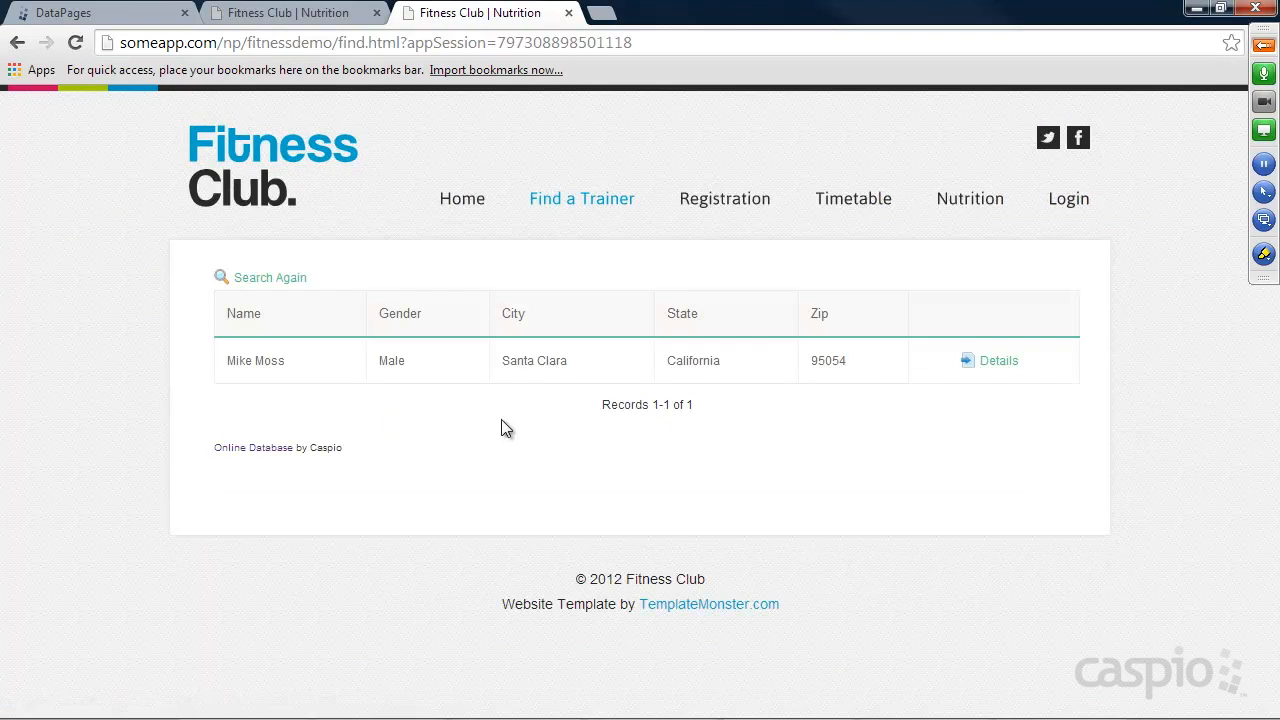
Open the listed trainer's details, follow the Contact Trainer link, and reload the page to load the embedded message form.
{"action": "left_click", "coordinate": [997, 363]}
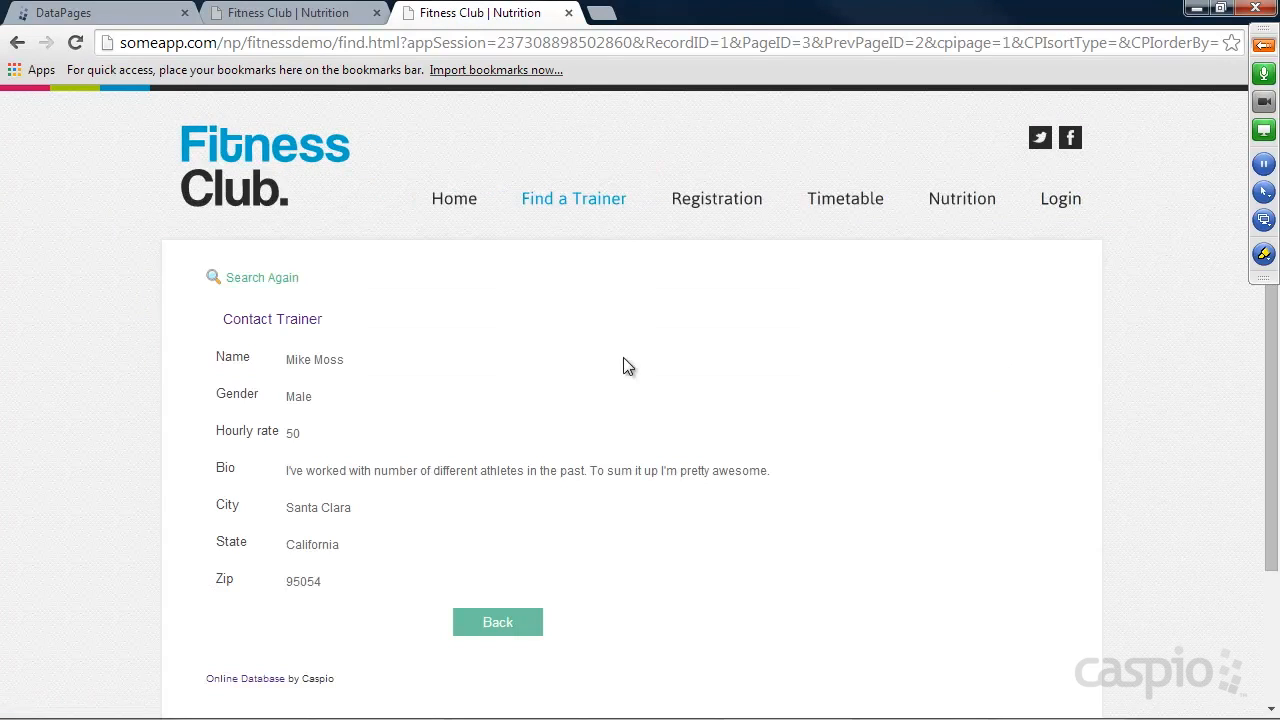
{"action": "left_click", "coordinate": [280, 322]}
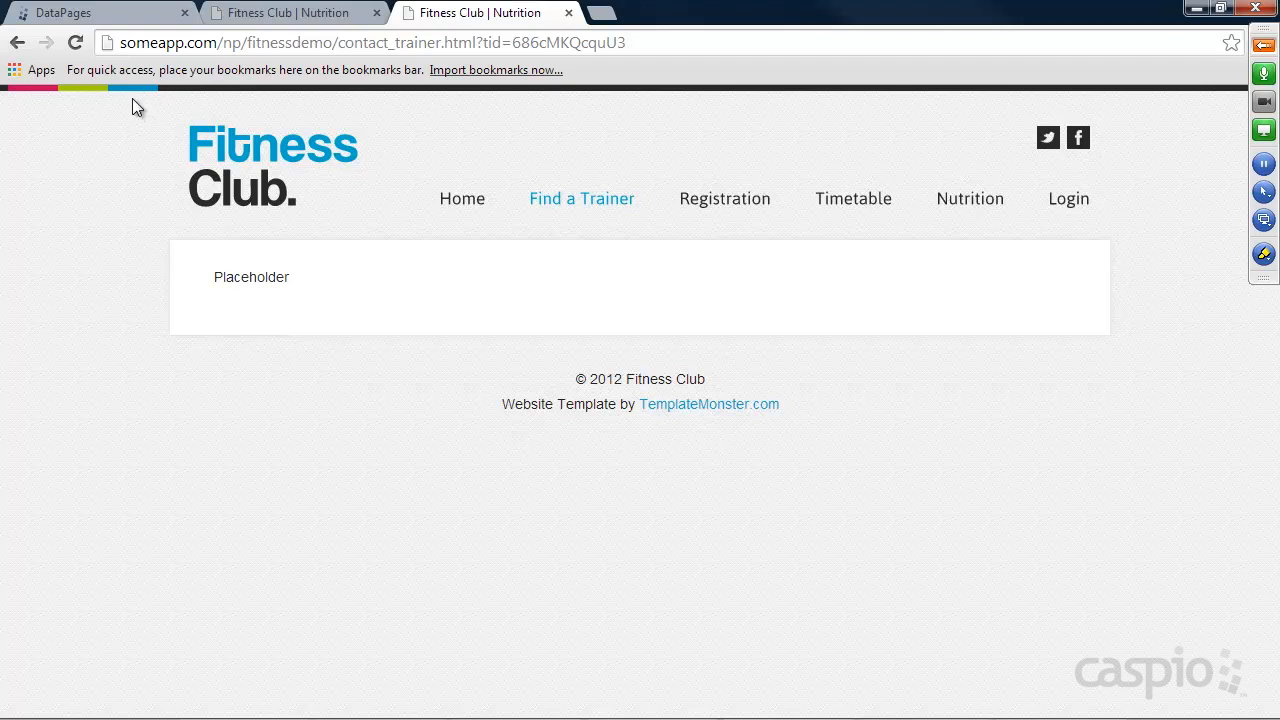
{"action": "left_click", "coordinate": [76, 42]}
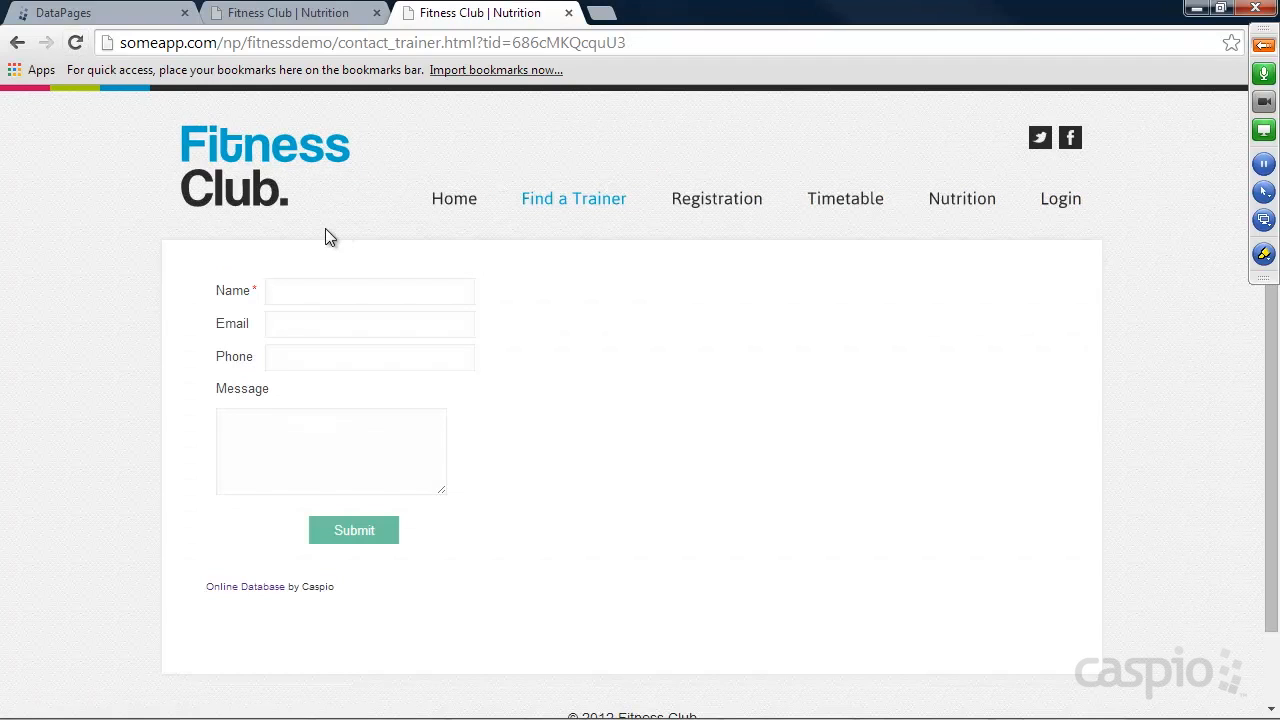
Go back to the demo site's home page and run the blank Find a Trainer search again.
{"action": "left_click", "coordinate": [262, 170]}
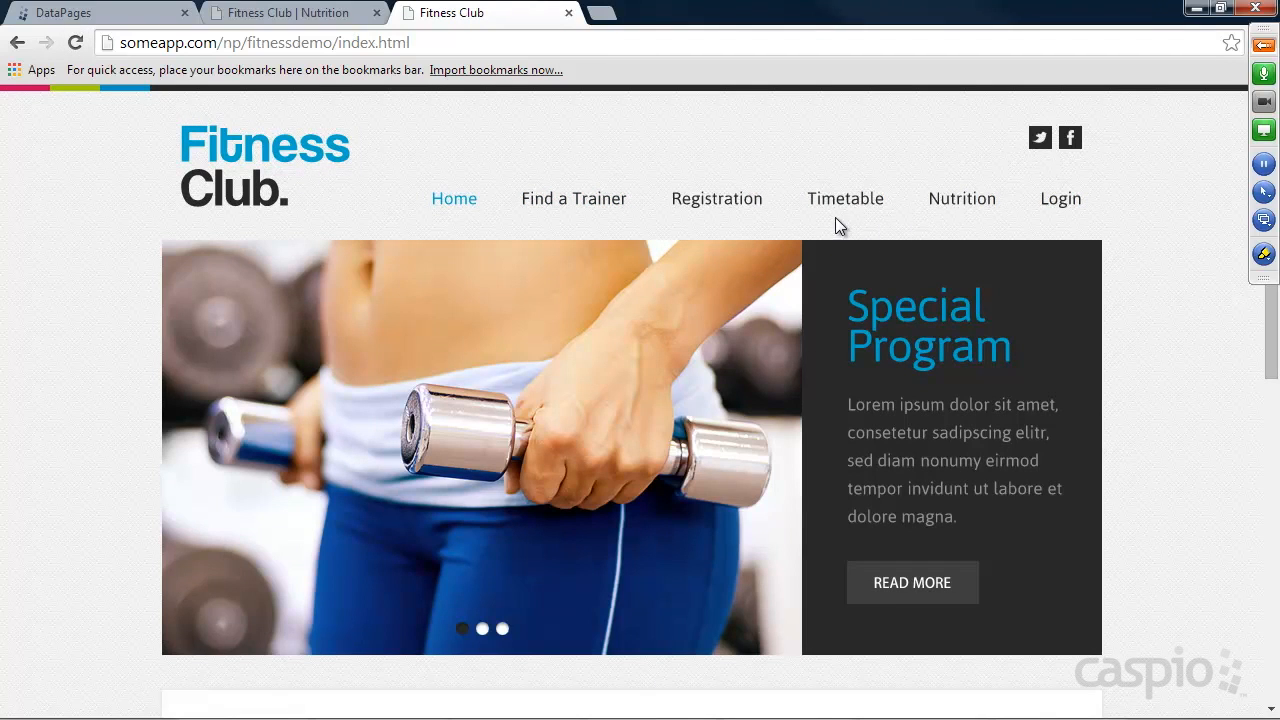
{"action": "left_click", "coordinate": [605, 213]}
{"action": "left_click", "coordinate": [369, 418]}
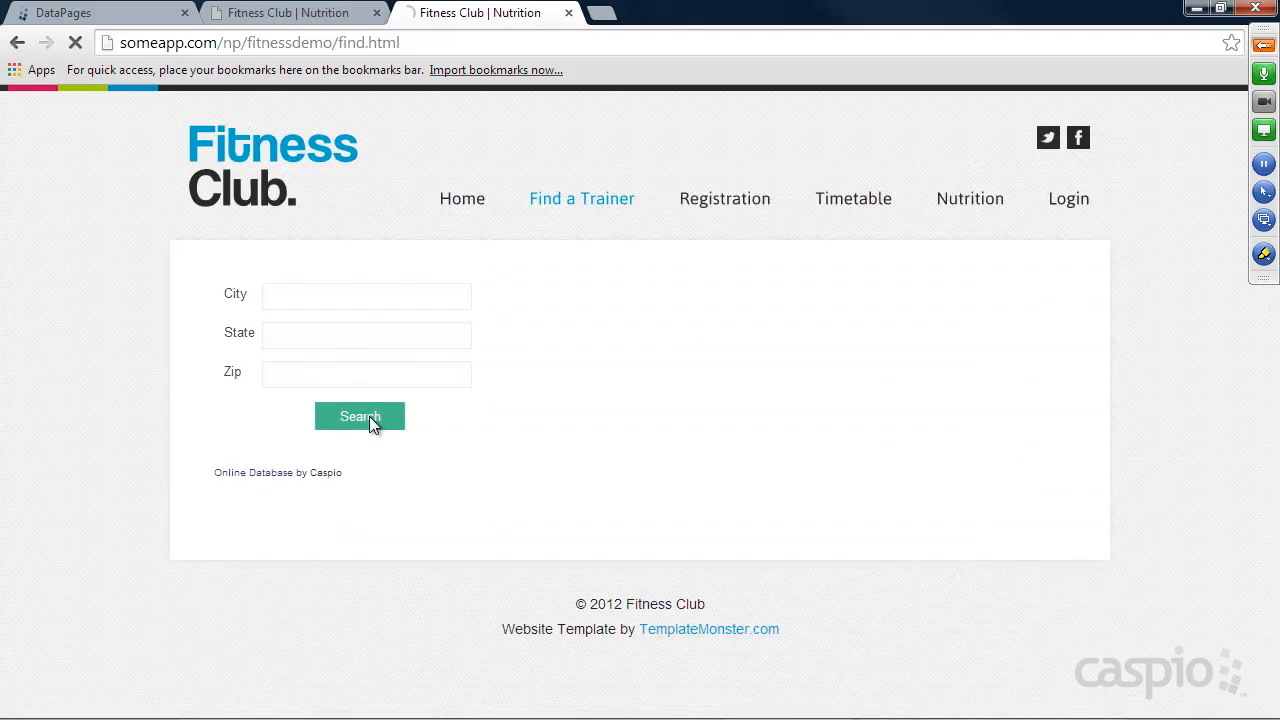
Open the listed trainer's details, follow the Contact Trainer link, and examine the tid parameter in the form's URL.
{"action": "left_click", "coordinate": [995, 362]}
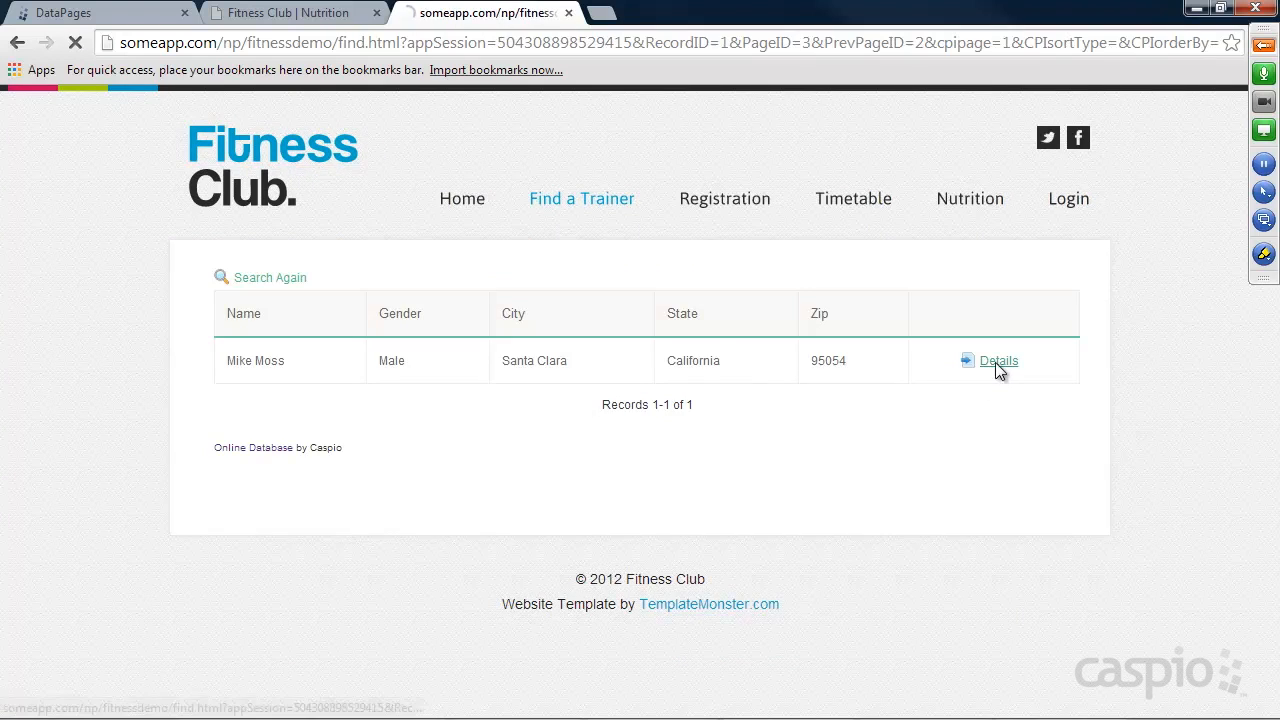
{"action": "left_click", "coordinate": [285, 316]}
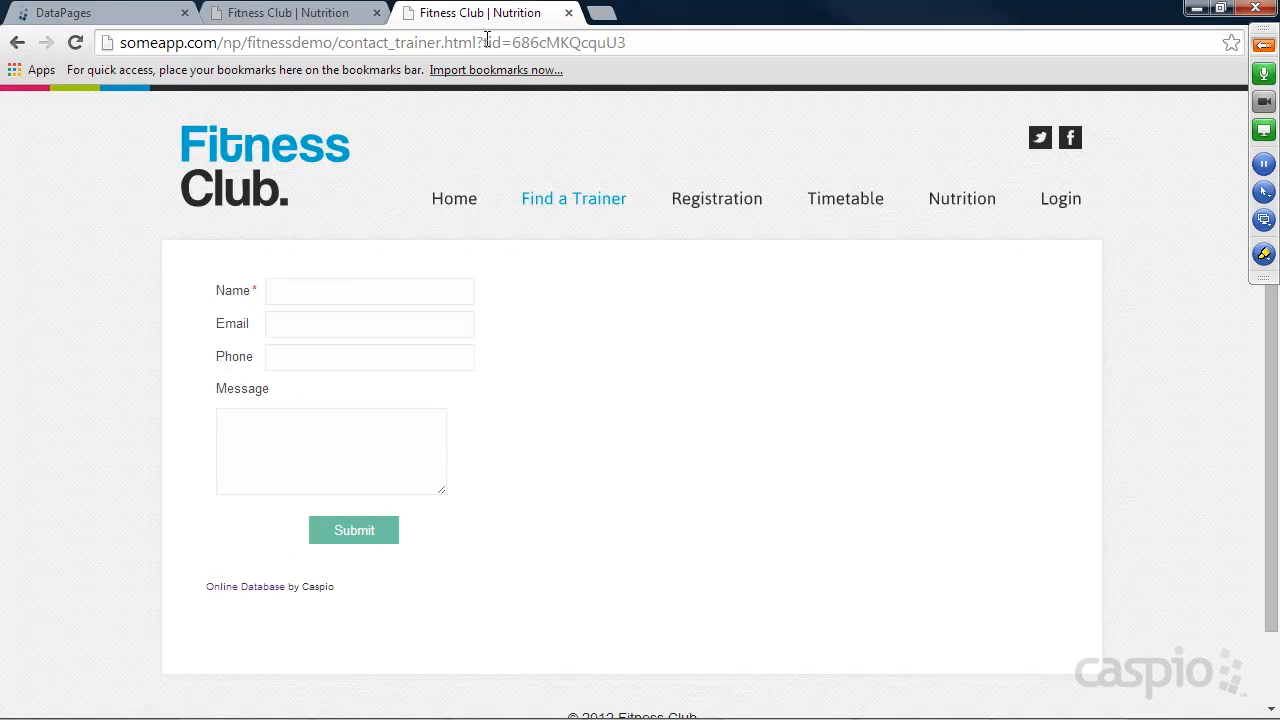
{"action": "left_click_drag", "start_coordinate": [490, 42], "coordinate": [622, 42]}
{"action": "left_click", "coordinate": [629, 49]}
Fill in the sender's name, email address and phone number on the contact form.
{"action": "left_click", "coordinate": [338, 292]}
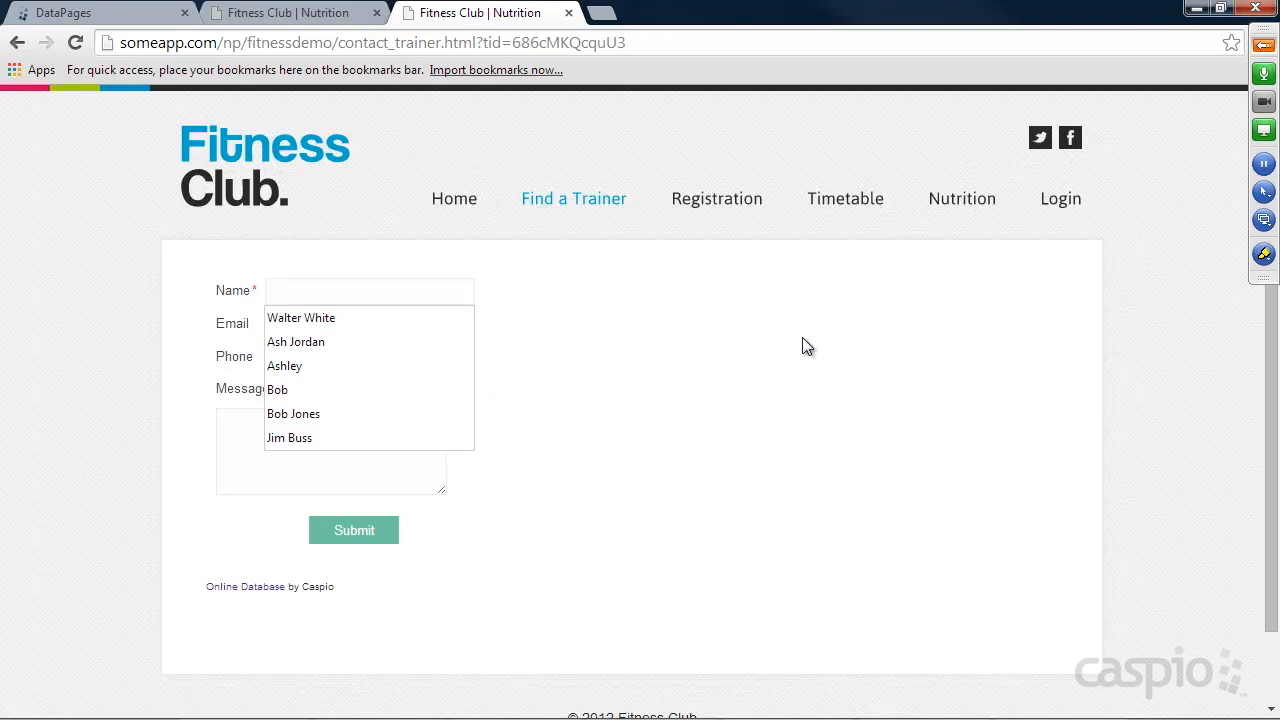
{"action": "key", "text": "Tab"}
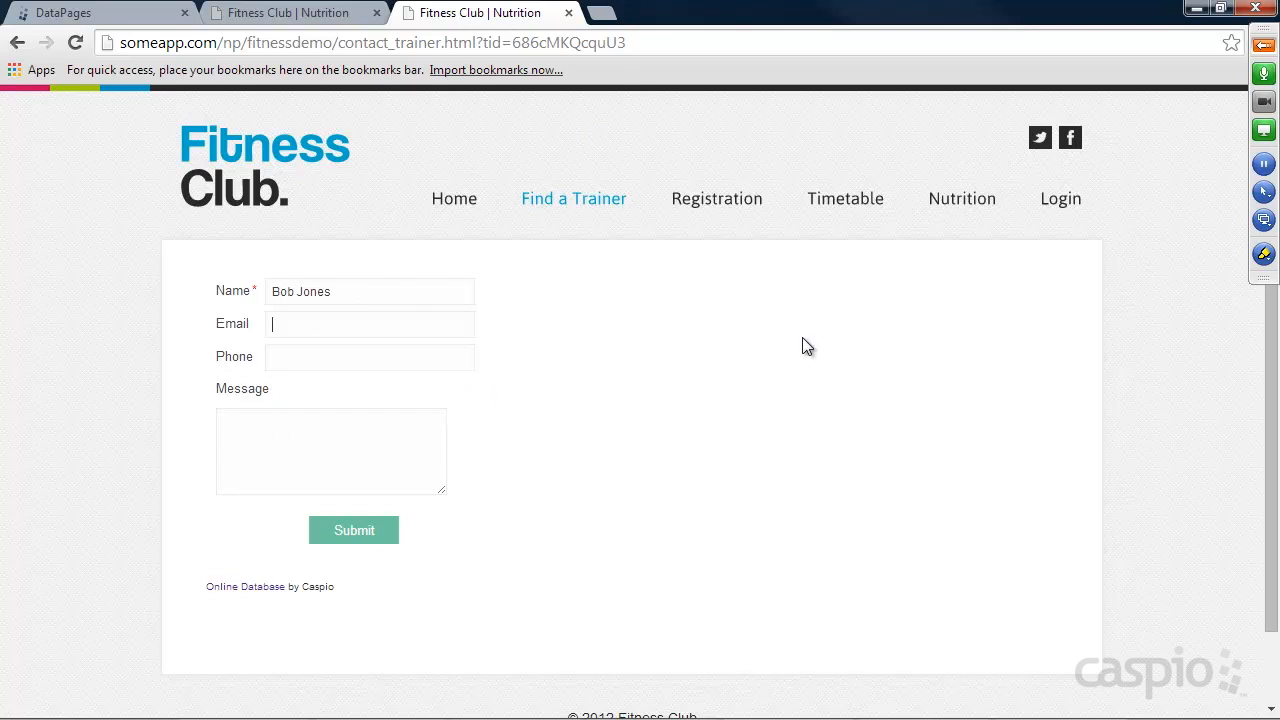
{"action": "type", "text": "bob@test.com"}
{"action": "key", "text": "Tab"}
{"action": "type", "text": "3423423423"}
{"action": "key", "text": "Tab"}
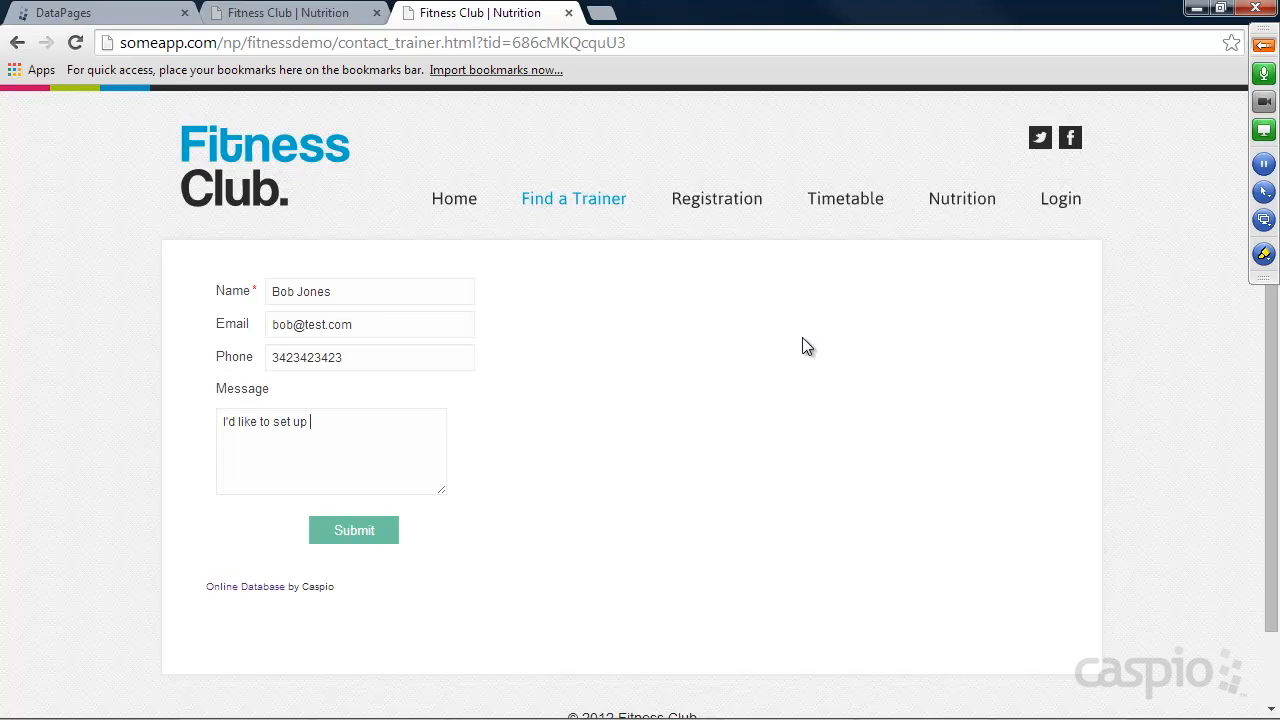
Enter the message "I'd like to set up an appointment for next week. Are you available?" and submit the contact form.
{"action": "type", "text": "I'd like to set up an appointment for nexst week"}
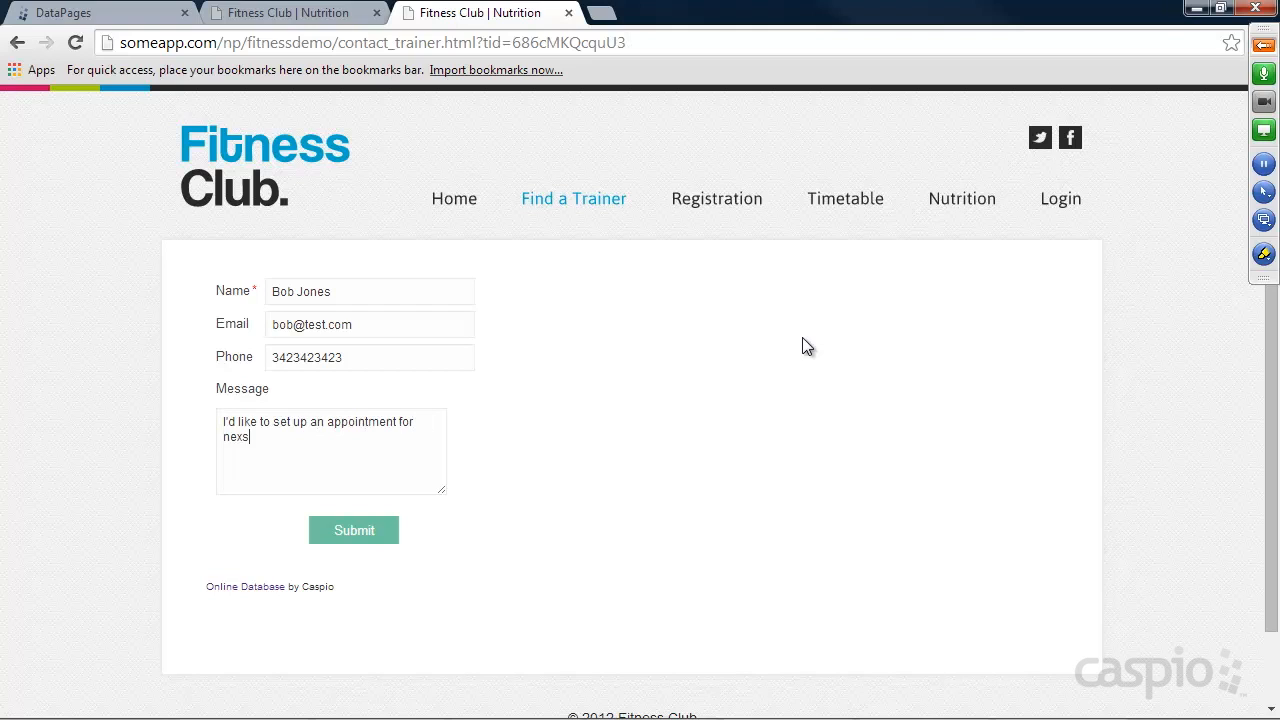
{"action": "key", "text": "BackSpace"}
{"action": "type", "text": "t week"}
{"action": "type", "text": ". Are you available?"}
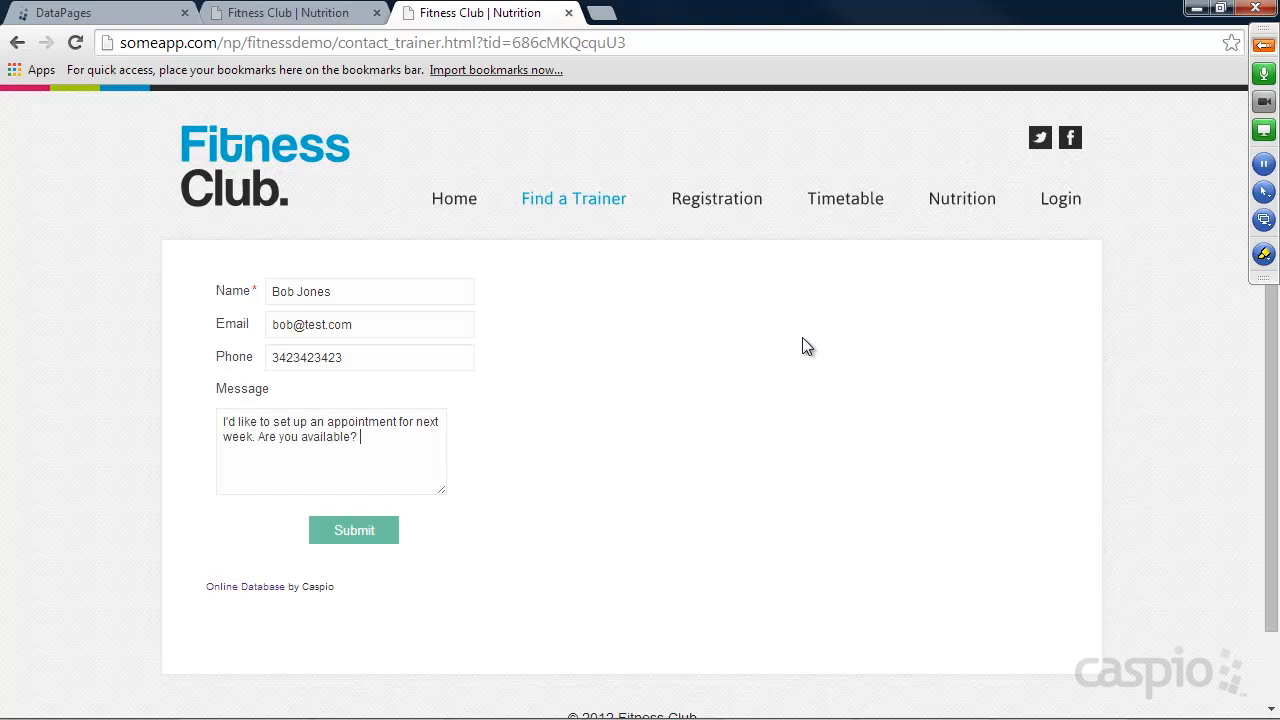
{"action": "left_click", "coordinate": [386, 535]}
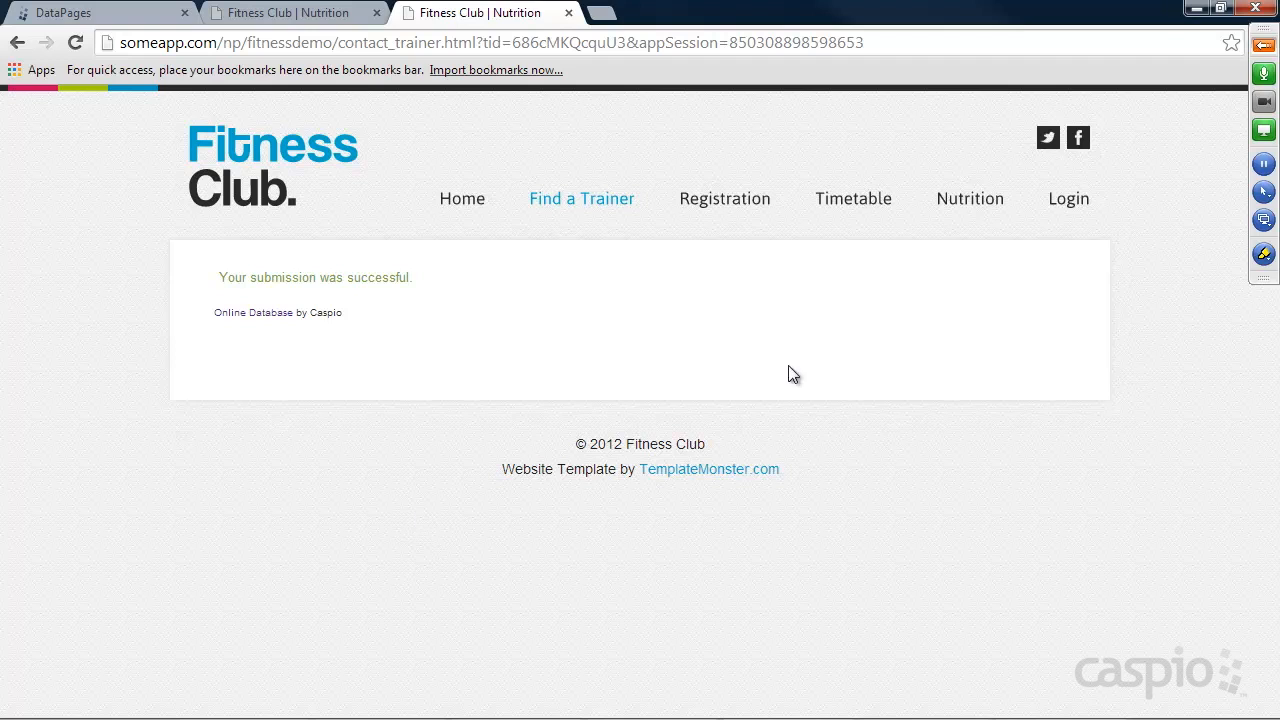
Log in to the trainer portal, look at its Messages page, and switch back to Caspio Bridge's DataPages list.
{"action": "left_click", "coordinate": [1077, 205]}
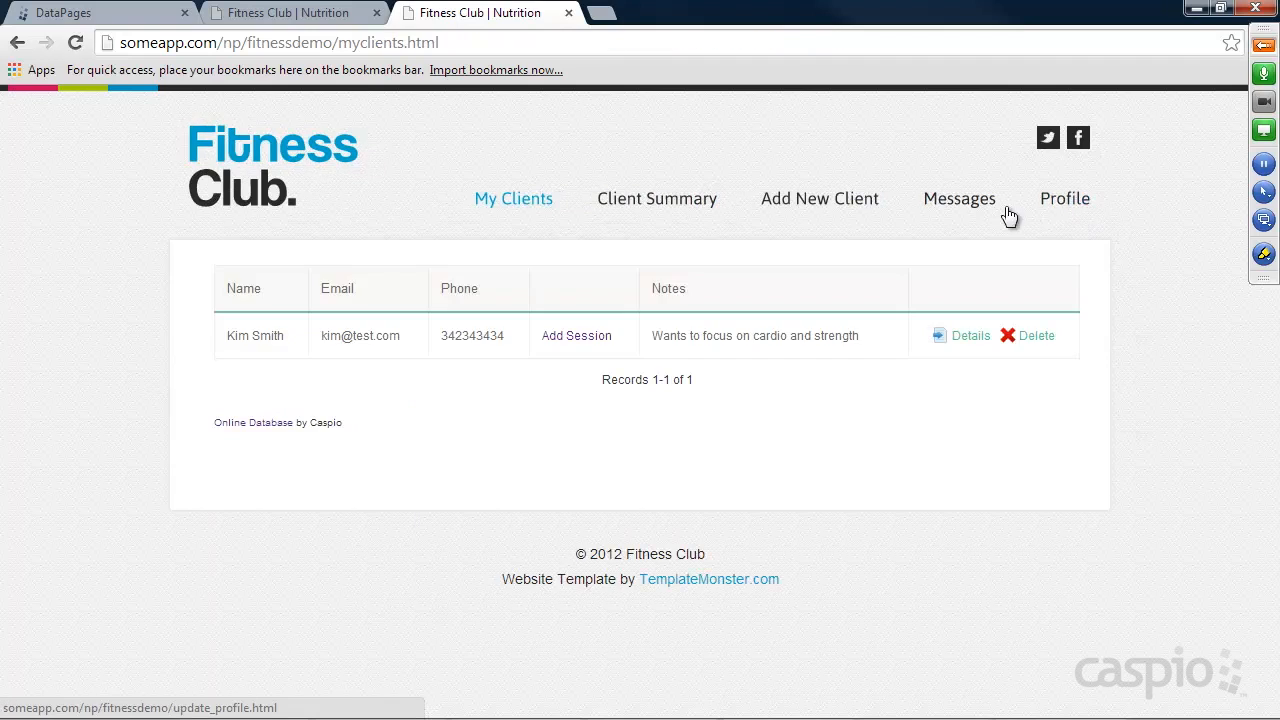
{"action": "left_click", "coordinate": [966, 198]}
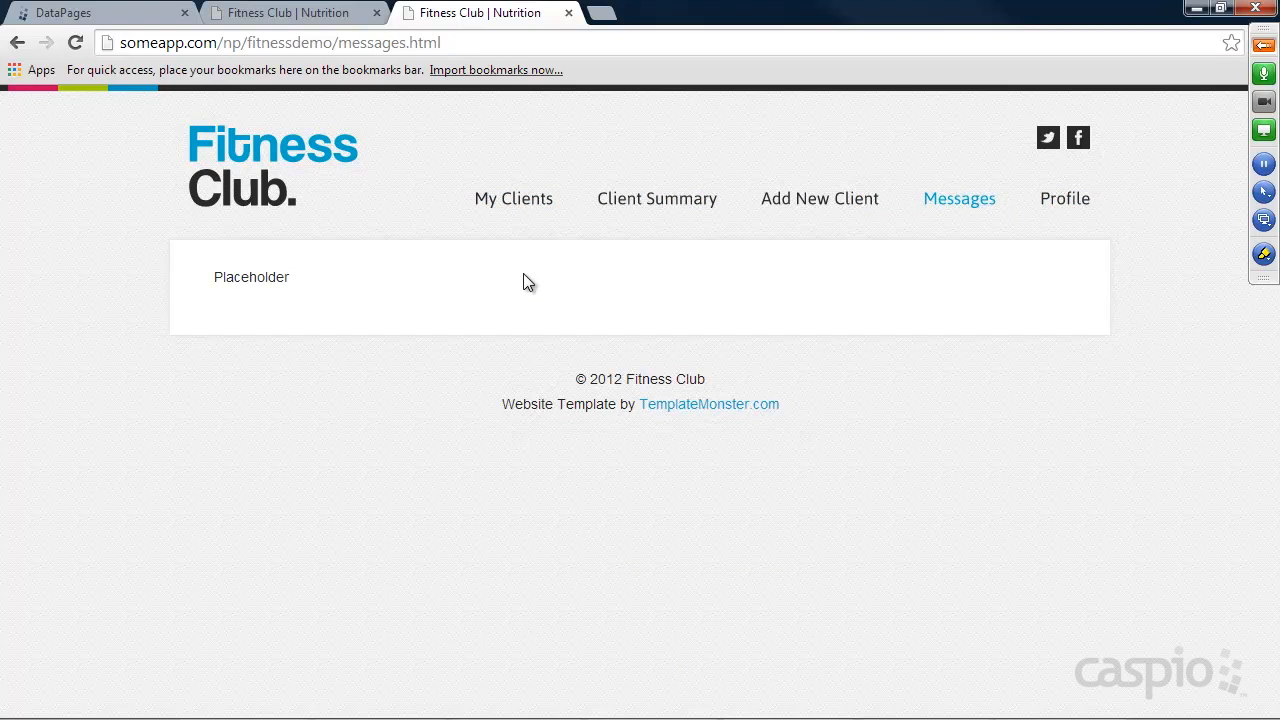
{"action": "left_click", "coordinate": [120, 14]}
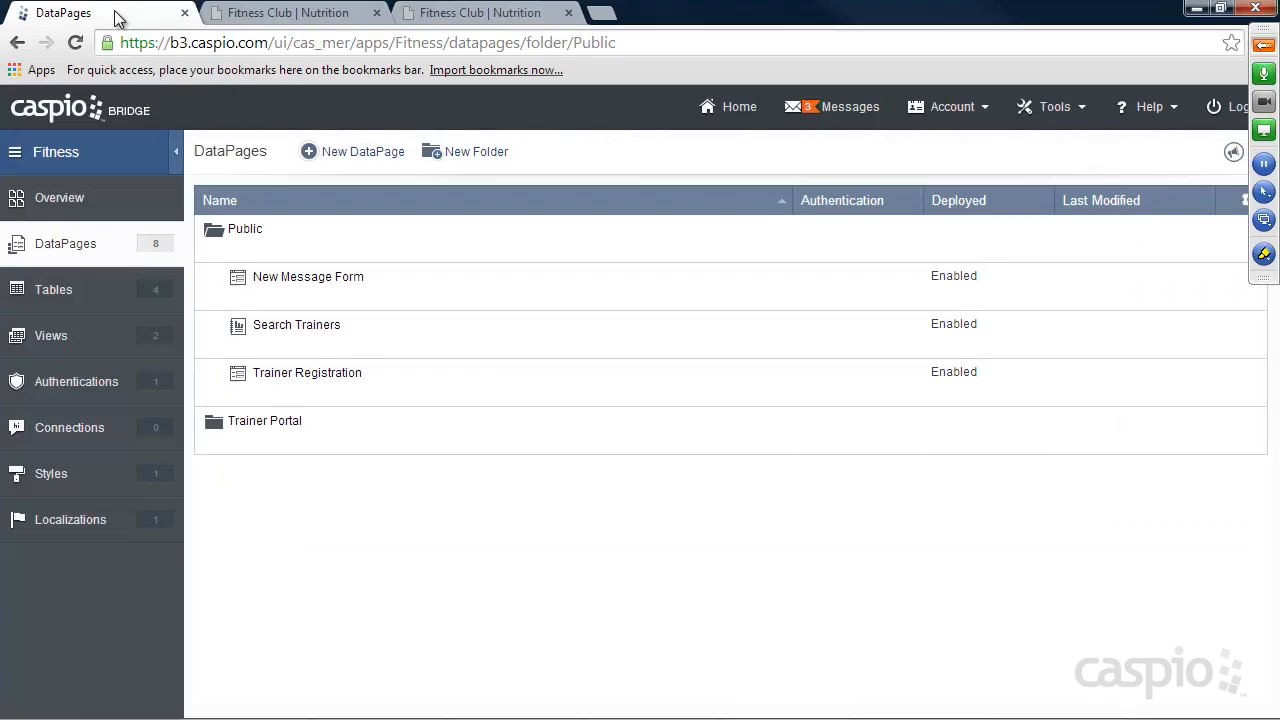
Start a new tabular report DataPage in the Trainer Portal folder.
{"action": "left_click", "coordinate": [246, 444]}
{"action": "left_click", "coordinate": [366, 152]}
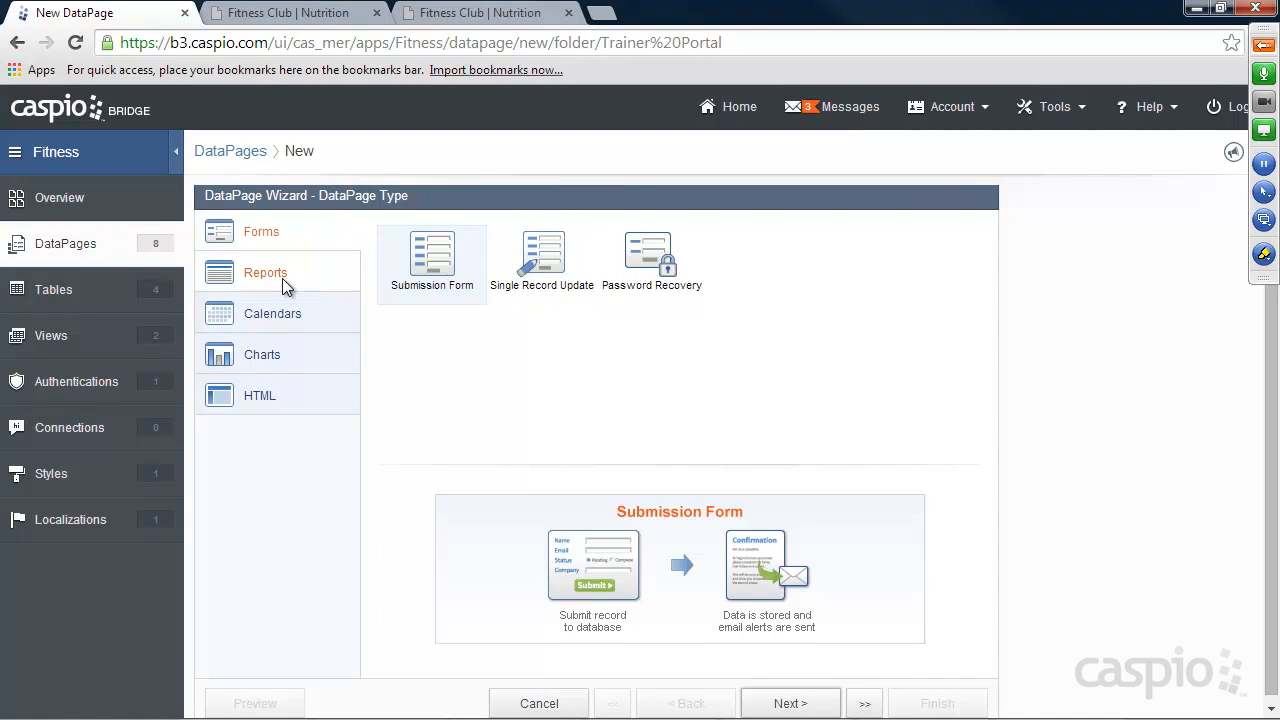
{"action": "left_click", "coordinate": [279, 280]}
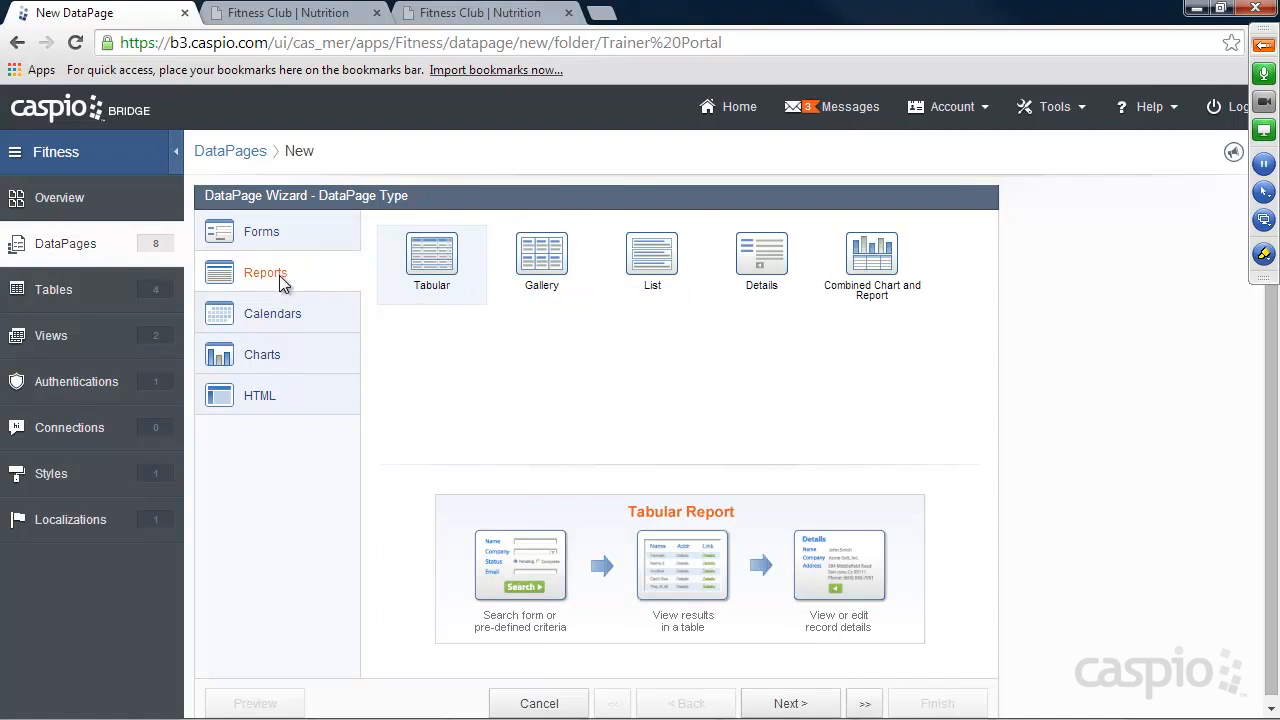
{"action": "left_click", "coordinate": [789, 704]}
Set the report's data source to Messages_t and its style to Aqua.
{"action": "left_click", "coordinate": [346, 289]}
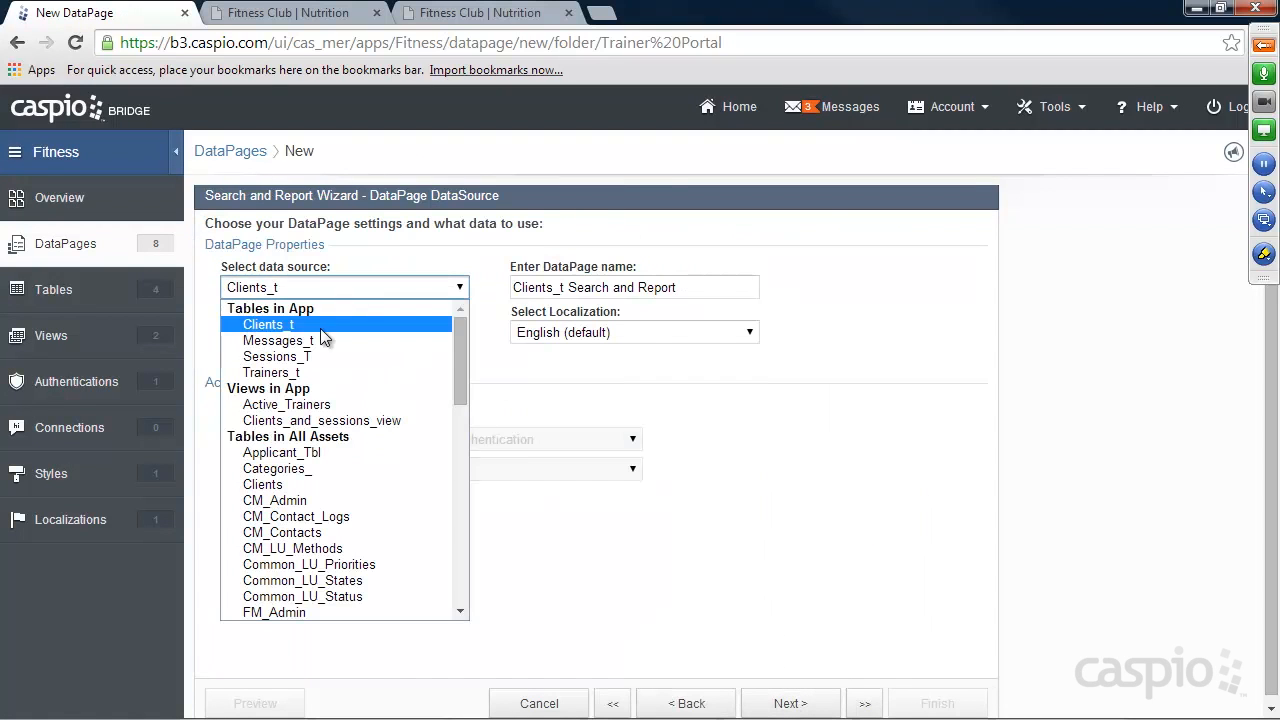
{"action": "left_click", "coordinate": [300, 342]}
{"action": "left_click", "coordinate": [309, 334]}
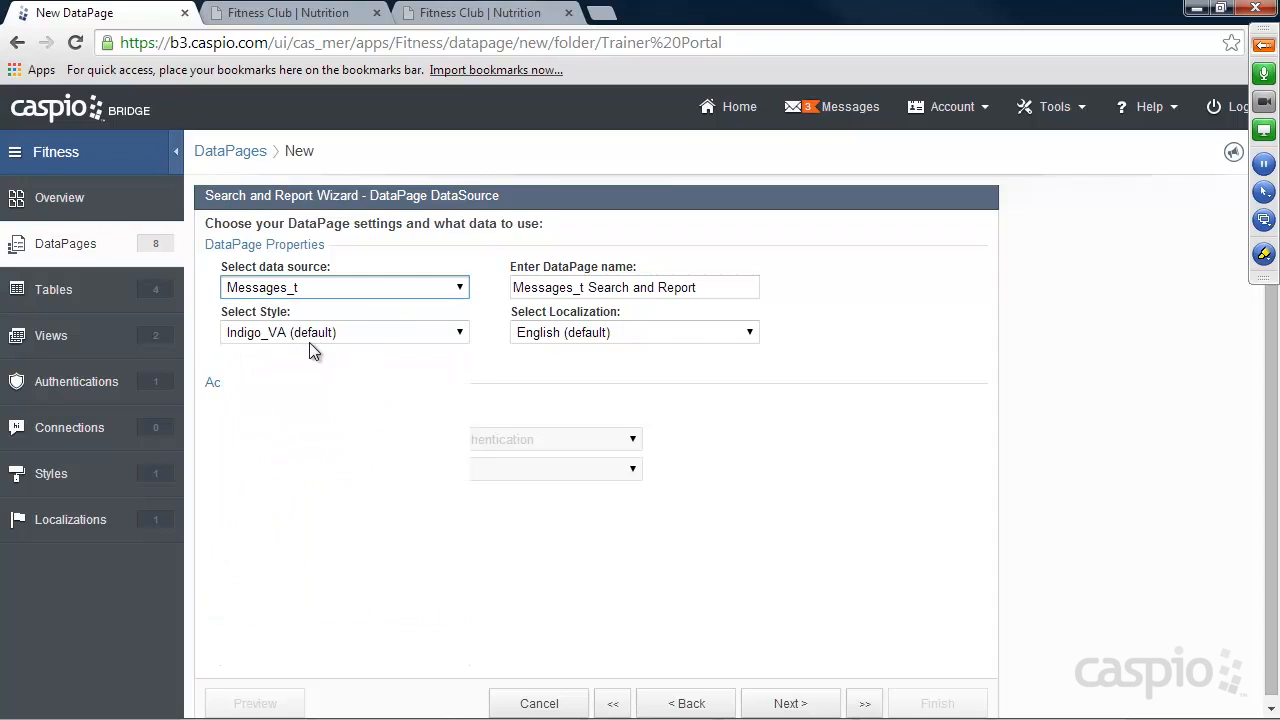
{"action": "left_click", "coordinate": [295, 370]}
Name the DataPage View My Messages.
{"action": "left_click_drag", "start_coordinate": [716, 287], "coordinate": [479, 288]}
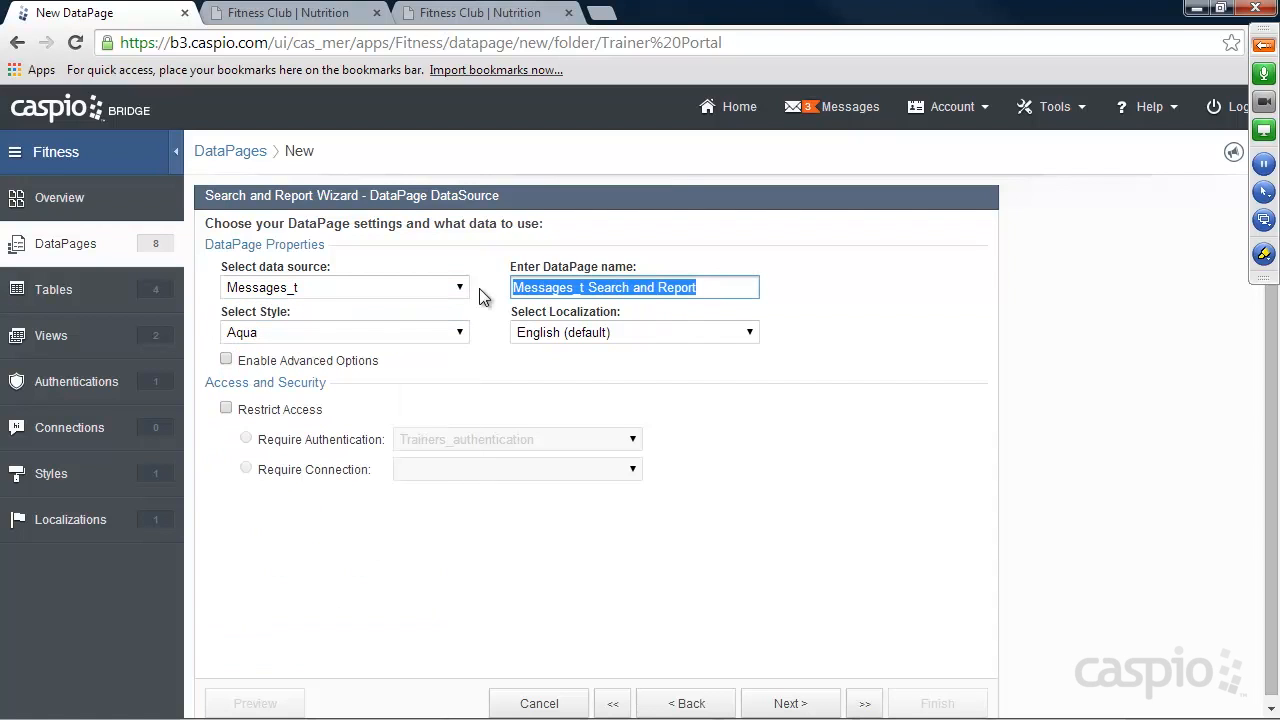
{"action": "type", "text": "View Messages"}
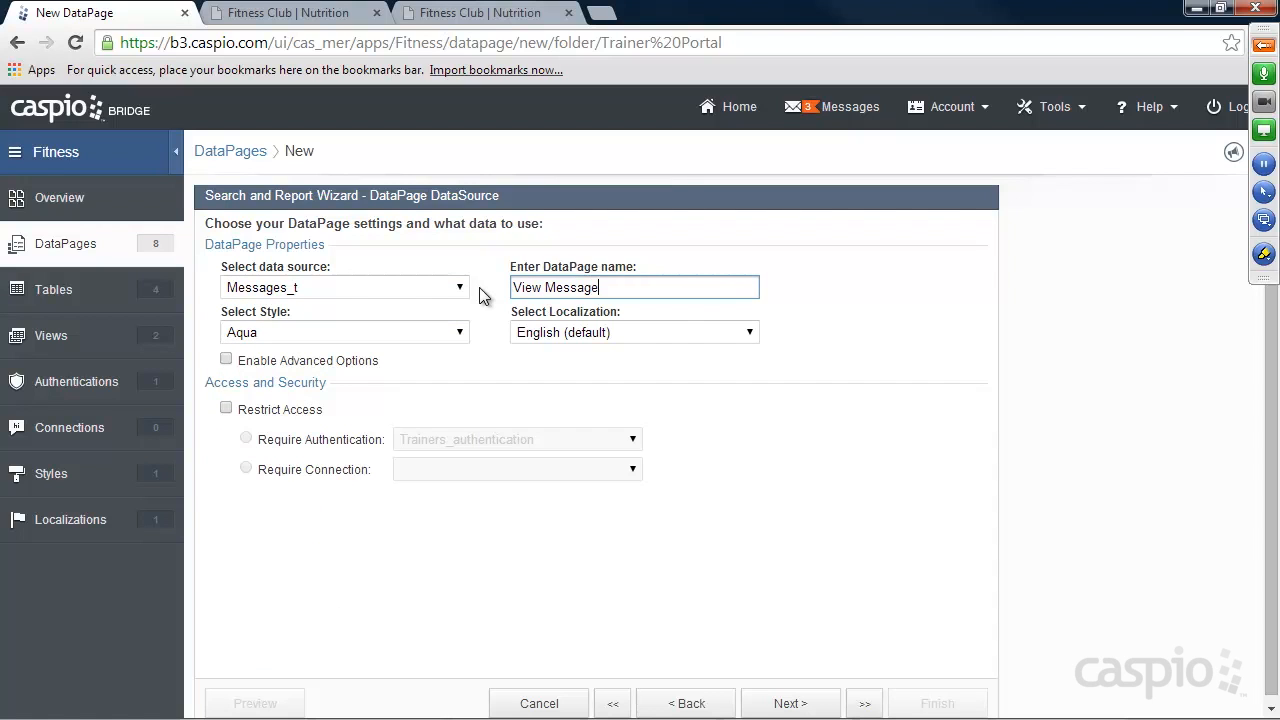
{"action": "key", "text": "BackSpace"}
{"action": "key", "text": "BackSpace"}
{"action": "key", "text": "BackSpace"}
{"action": "key", "text": "BackSpace"}
{"action": "key", "text": "BackSpace"}
{"action": "key", "text": "BackSpace"}
{"action": "key", "text": "BackSpace"}
{"action": "key", "text": "BackSpace"}
{"action": "type", "text": "My Messages"}
Require Trainers_authentication for access, filter data by pre-defined criteria, and restrict records by user identity through Trainers_t_Trainer_ID and Trainer_ID.
{"action": "left_click", "coordinate": [272, 409]}
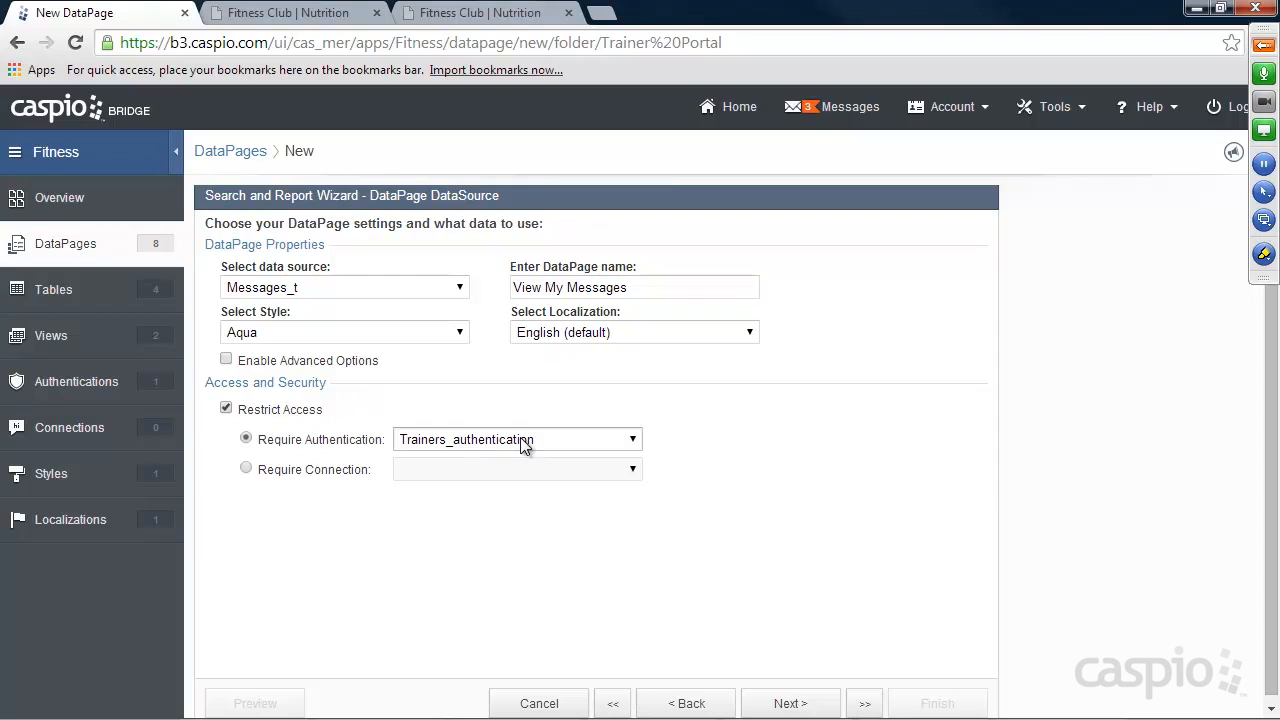
{"action": "left_click", "coordinate": [795, 702]}
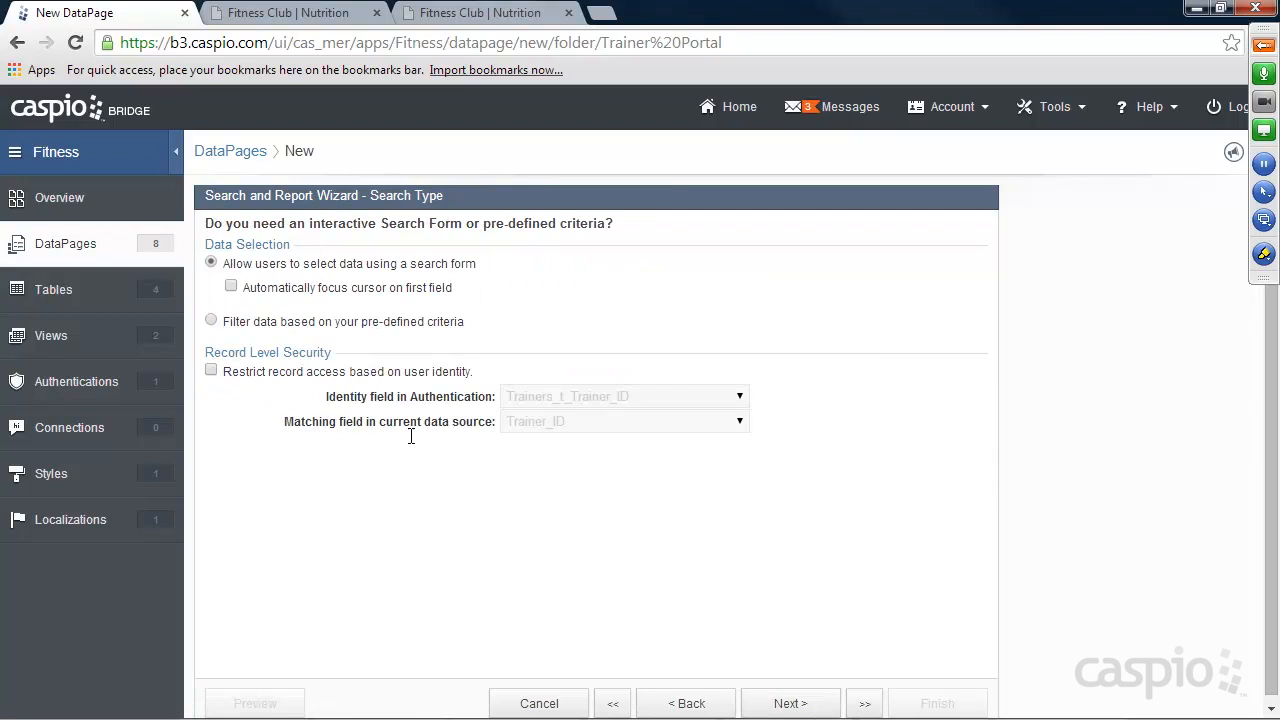
{"action": "left_click", "coordinate": [287, 322]}
{"action": "left_click", "coordinate": [305, 376]}
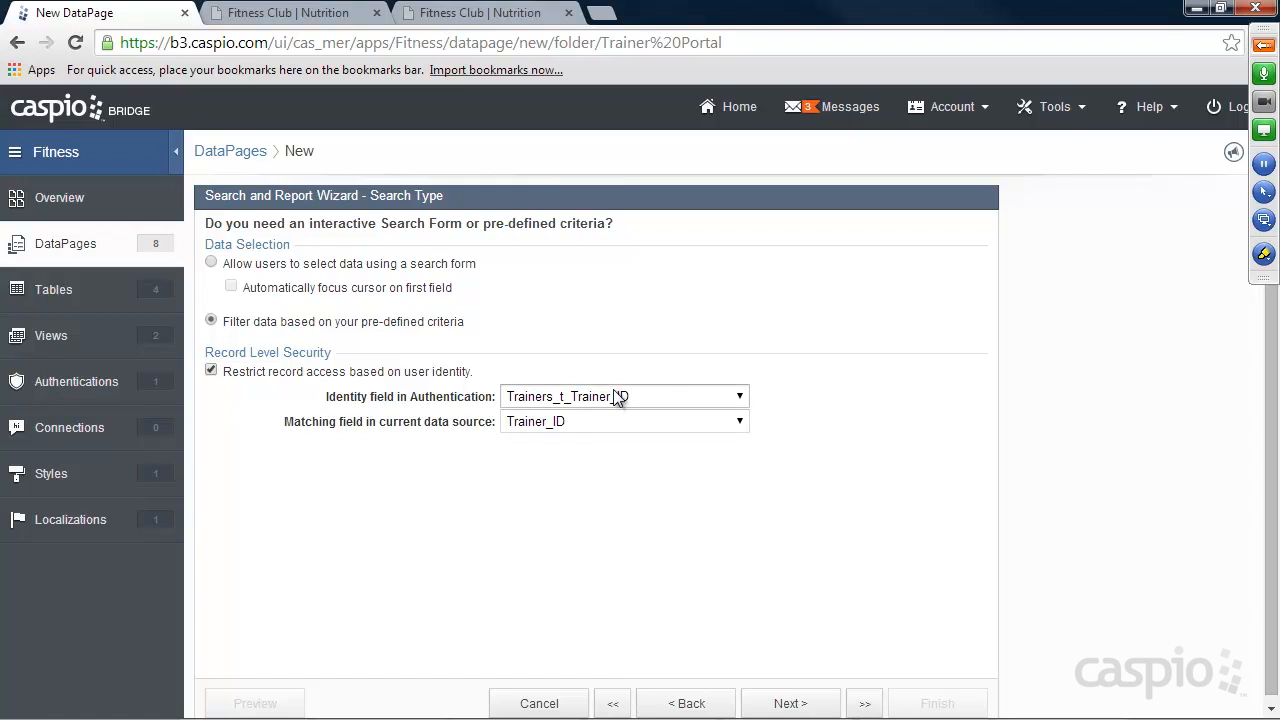
On the demo site, reopen the contact form from the trainer's search details and examine the trainer ID passed in its URL.
{"action": "left_click", "coordinate": [503, 14]}
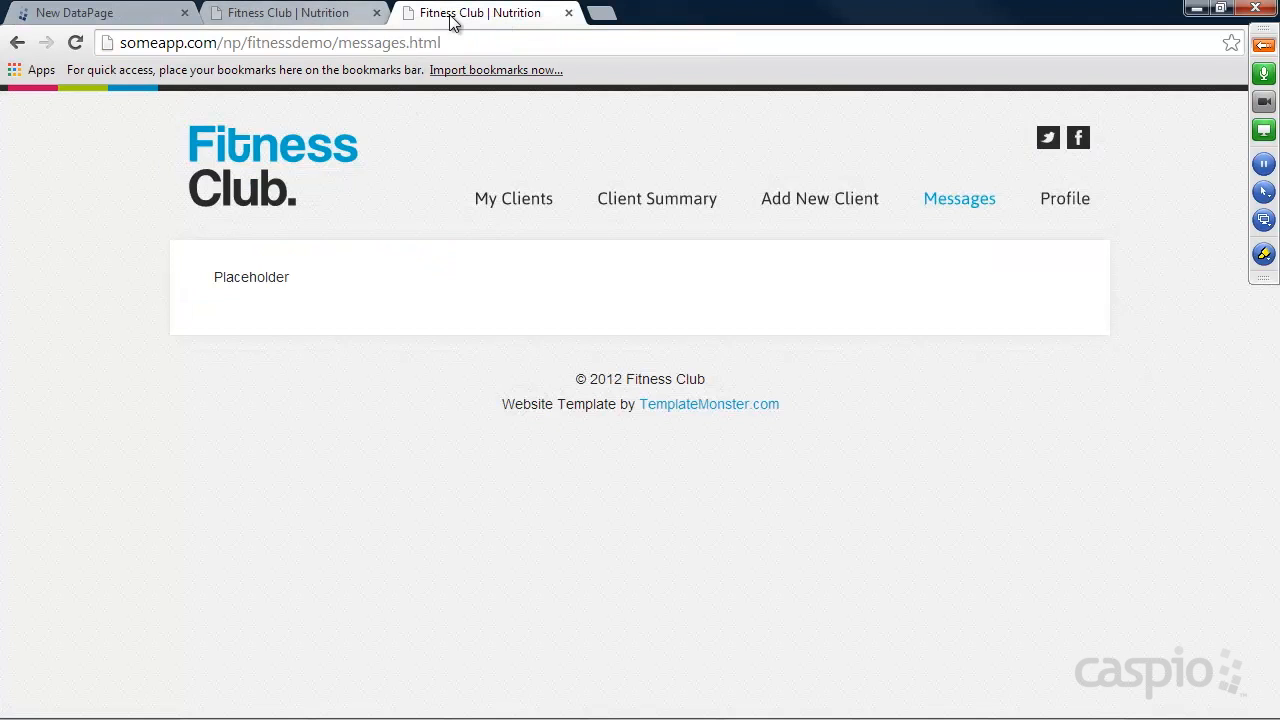
{"action": "left_click", "coordinate": [262, 155]}
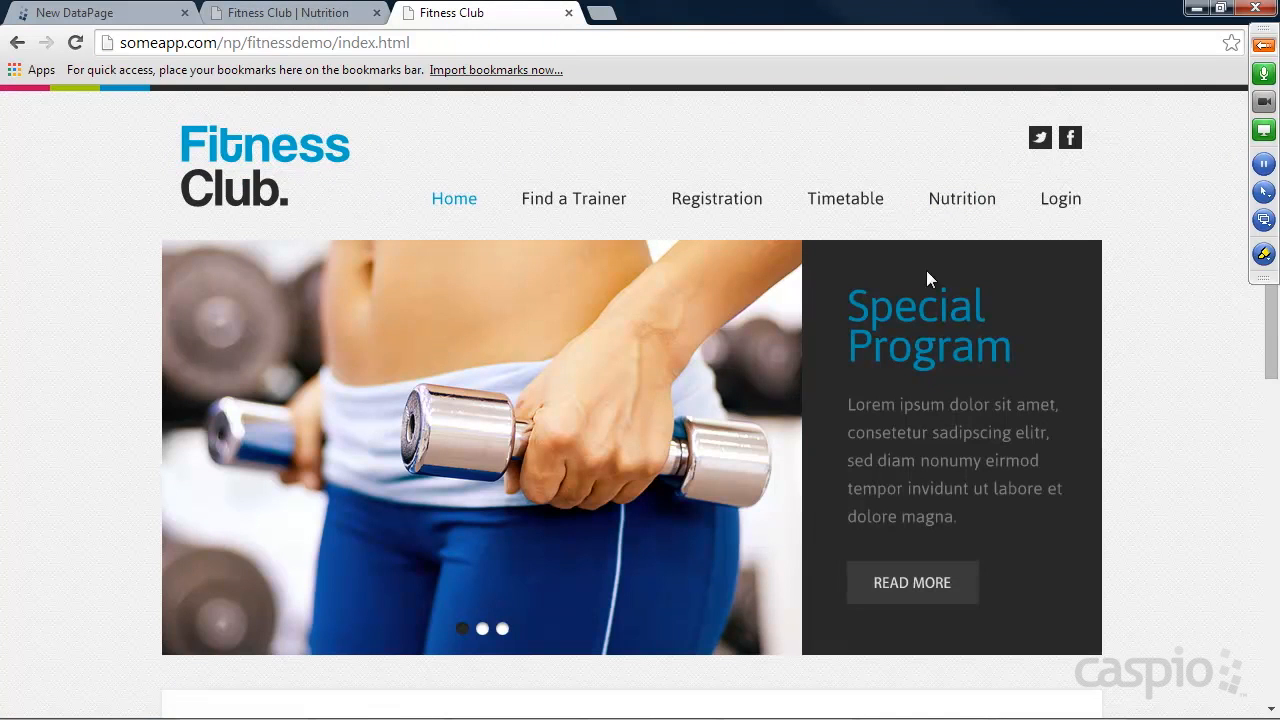
{"action": "left_click", "coordinate": [578, 205]}
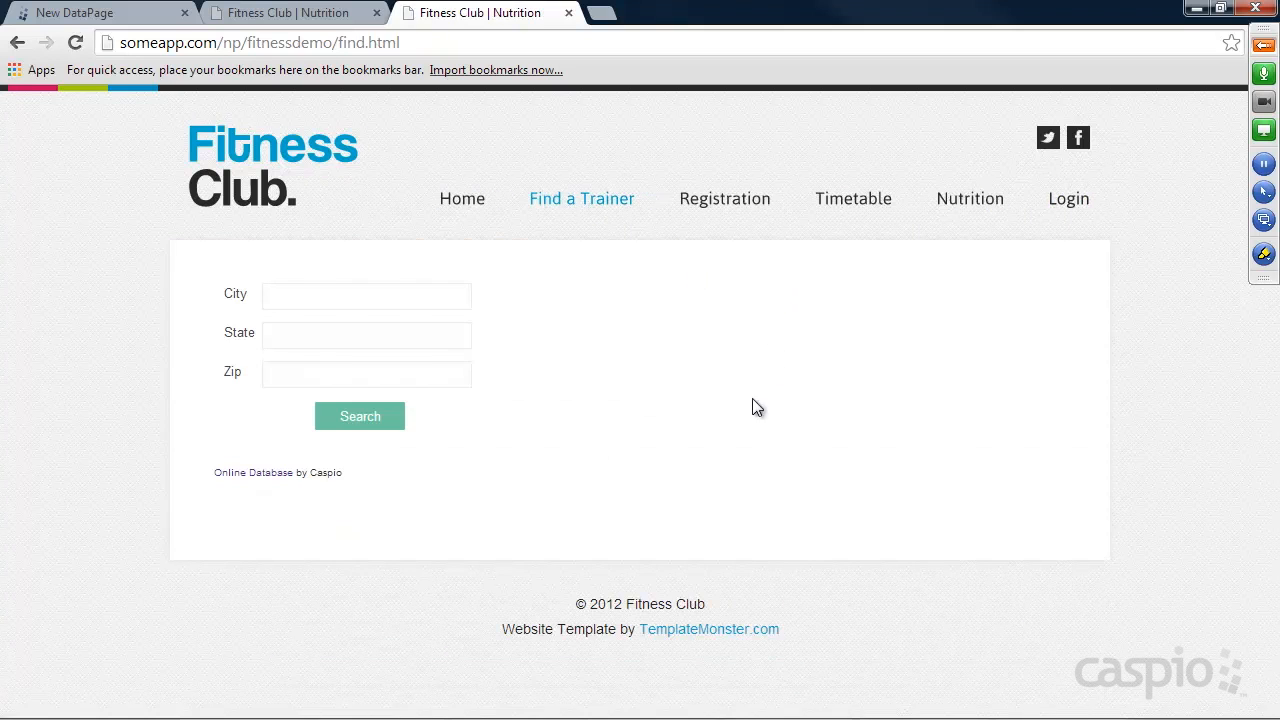
{"action": "left_click", "coordinate": [358, 419]}
{"action": "left_click", "coordinate": [997, 361]}
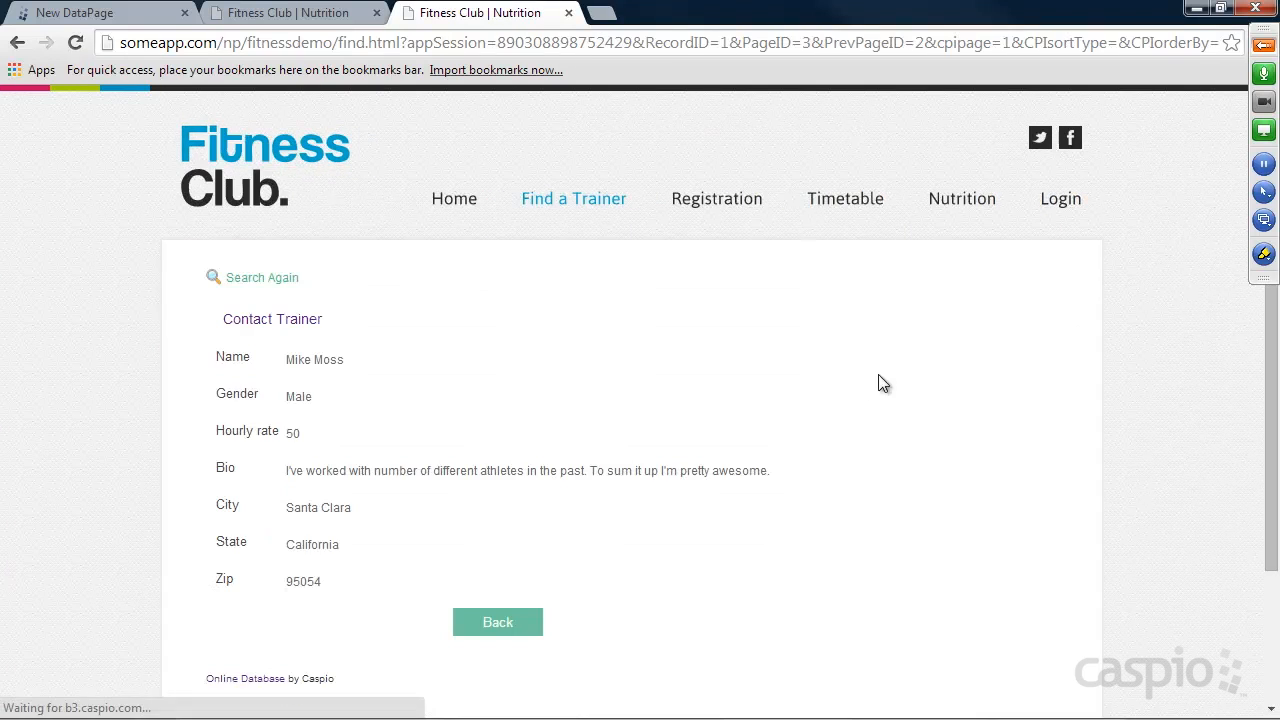
{"action": "left_click", "coordinate": [312, 318]}
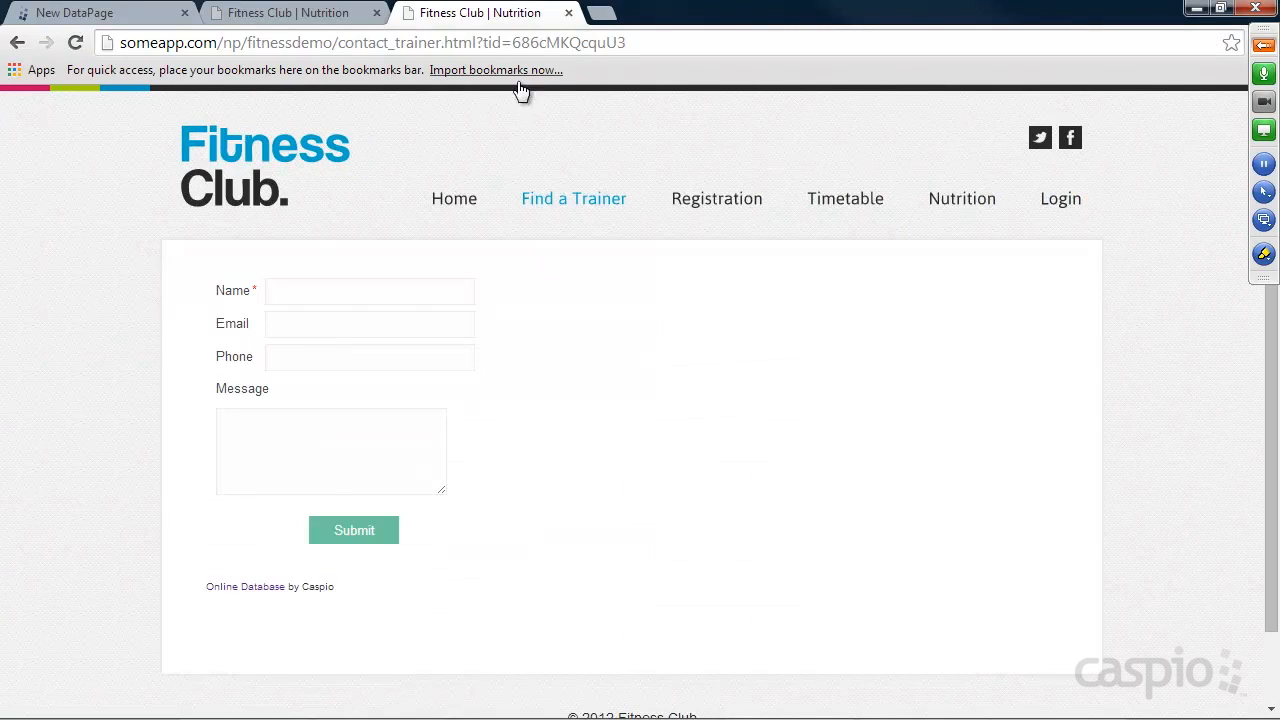
{"action": "left_click_drag", "start_coordinate": [485, 43], "coordinate": [627, 40]}
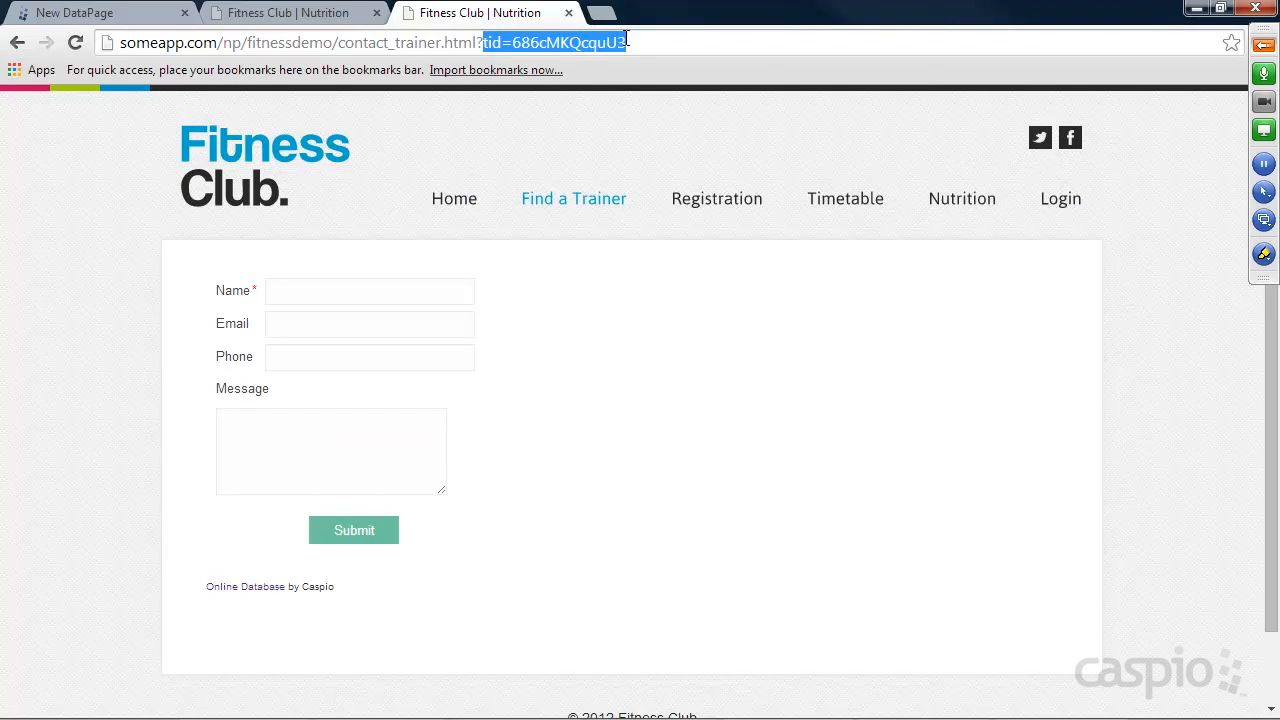
{"action": "left_click", "coordinate": [633, 43]}
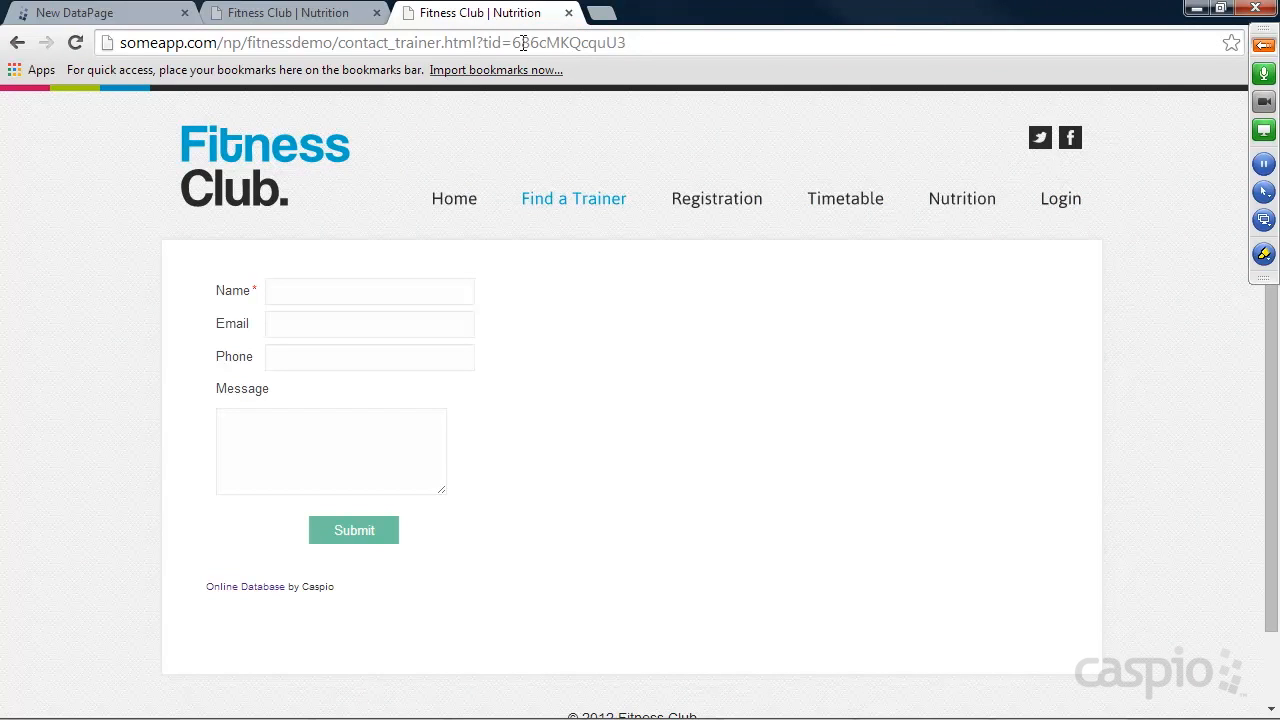
Return to the Caspio report wizard, select no filtering fields, and add Name, Email, Phone, Message and Date_sent to the results page.
{"action": "left_click", "coordinate": [106, 18]}
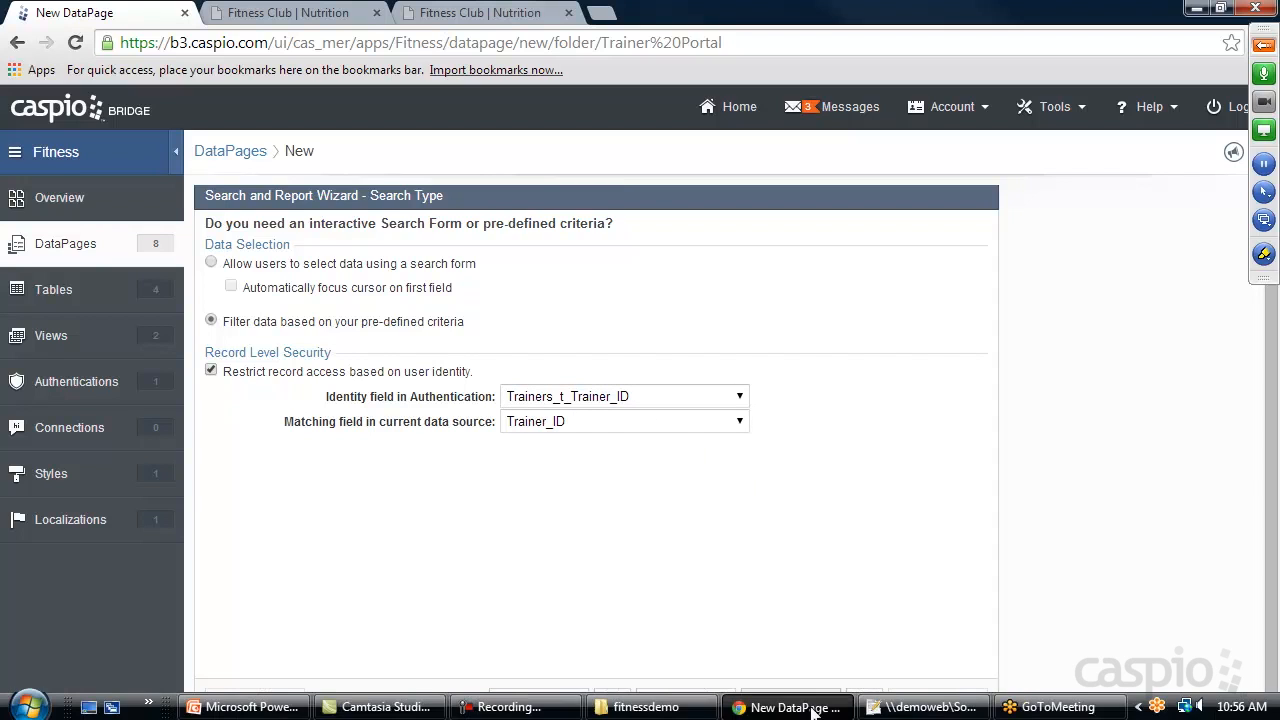
{"action": "left_click", "coordinate": [807, 703]}
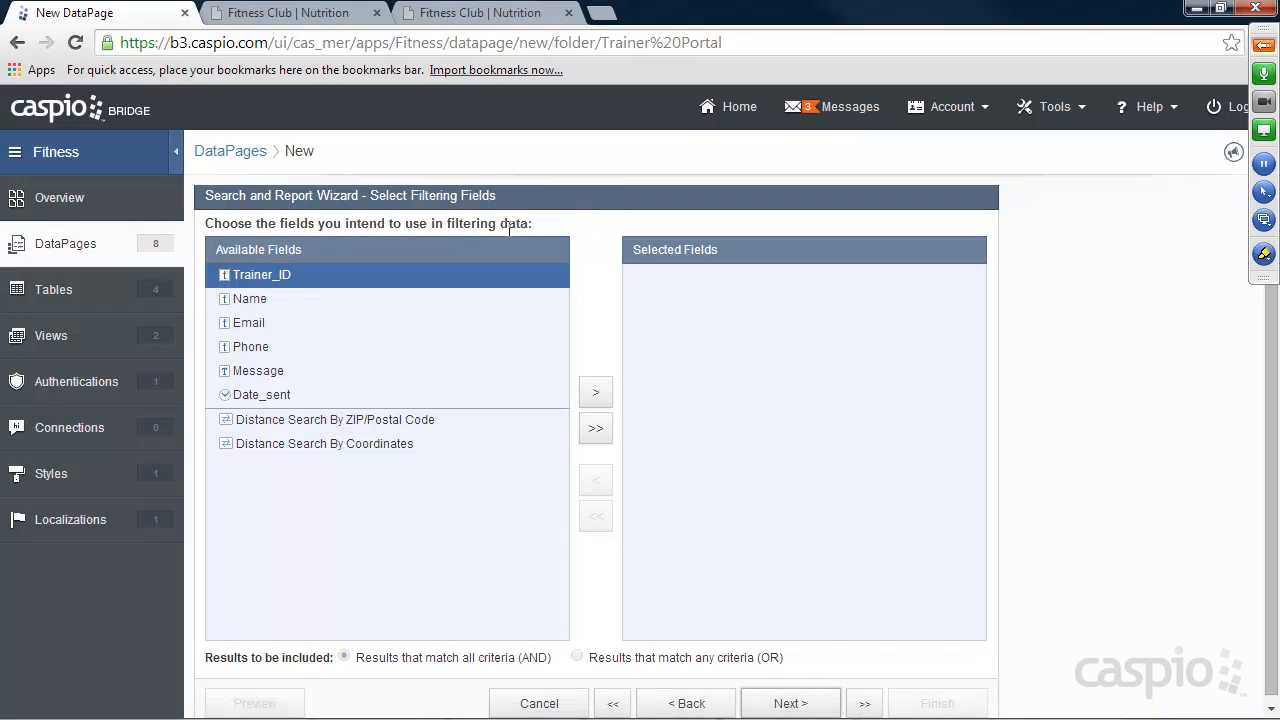
{"action": "left_click", "coordinate": [792, 703]}
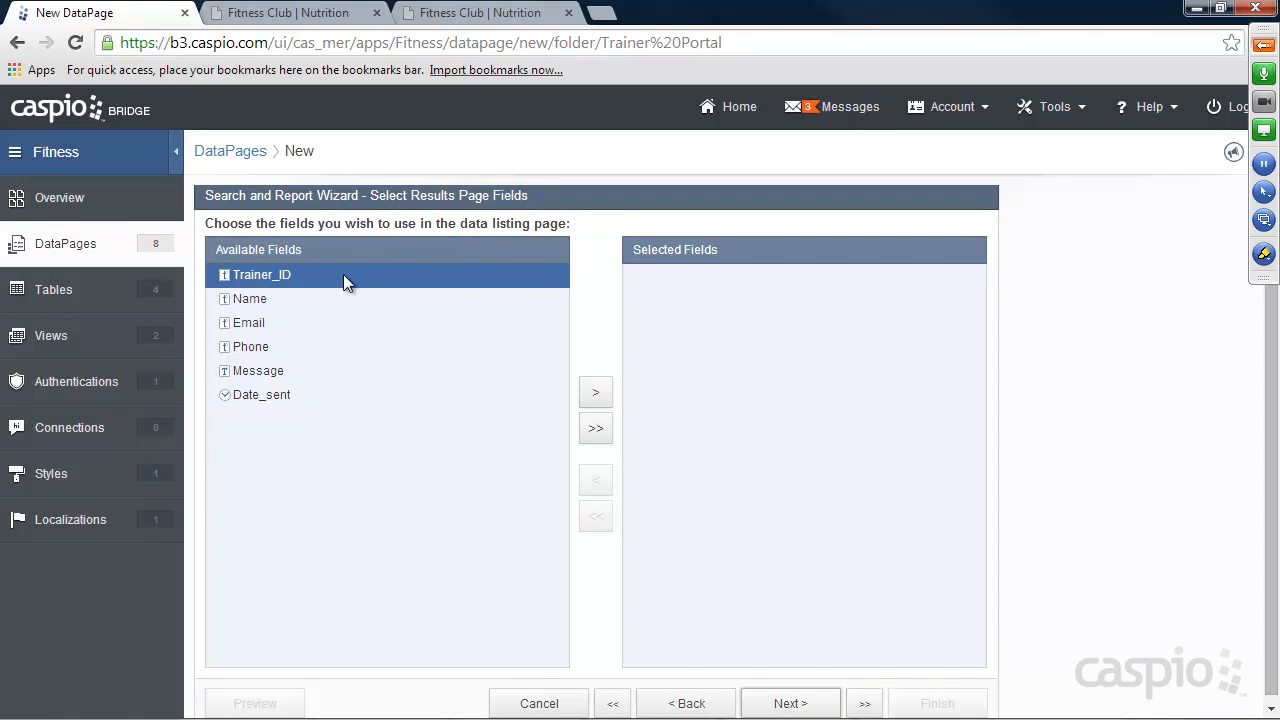
{"action": "left_click", "coordinate": [255, 298]}
{"action": "left_click", "coordinate": [597, 395]}
{"action": "left_click", "coordinate": [598, 396]}
{"action": "left_click", "coordinate": [597, 395]}
{"action": "left_click", "coordinate": [597, 395]}
{"action": "left_click", "coordinate": [597, 395]}
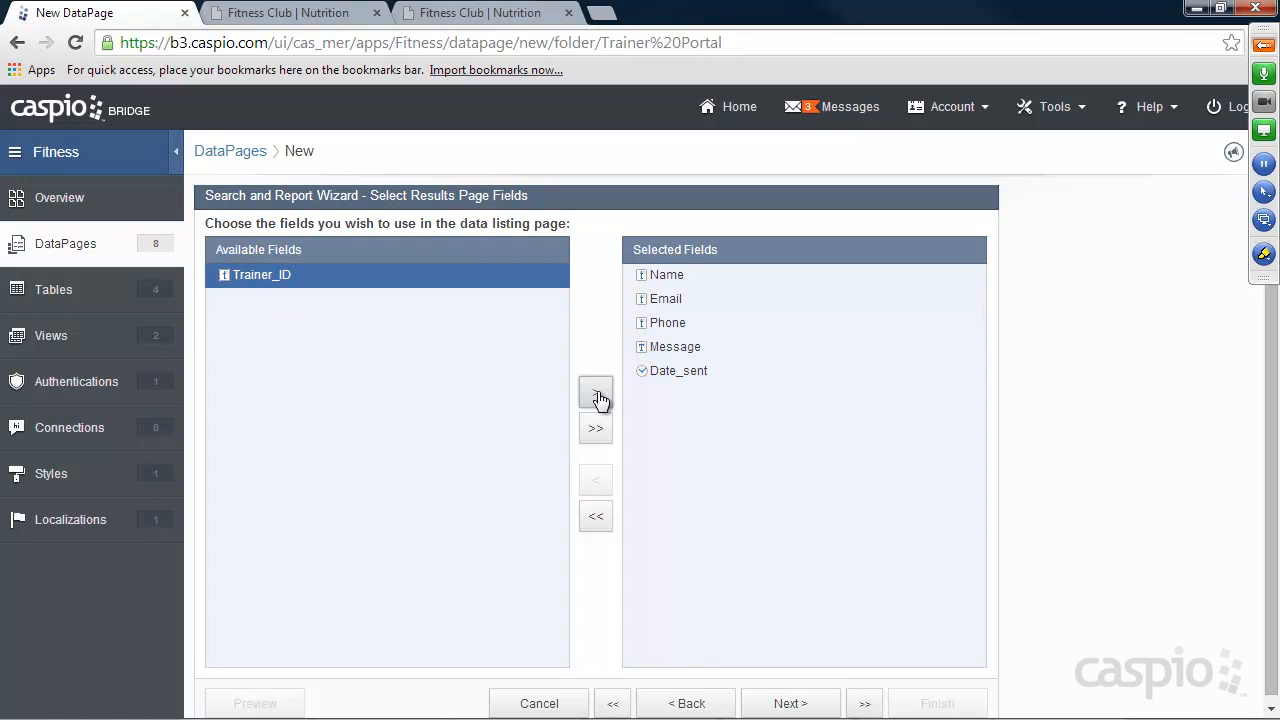
{"action": "left_click", "coordinate": [800, 703]}
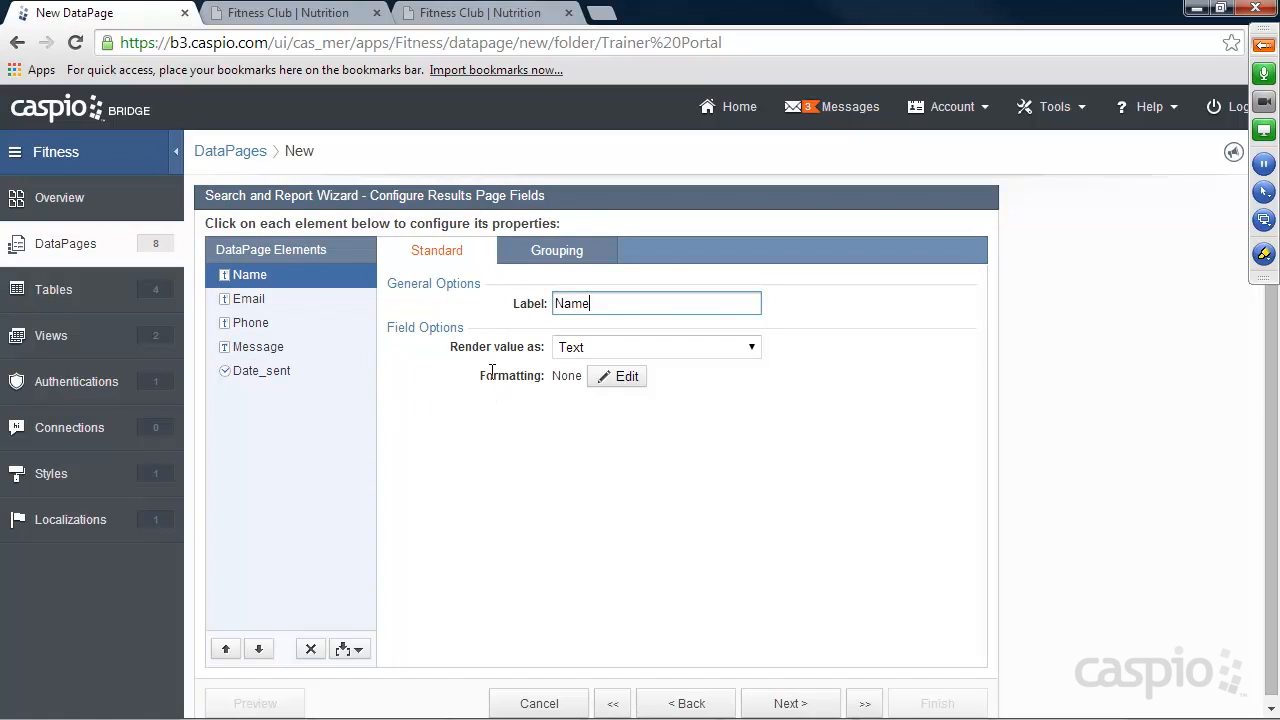
Keep the results fields' default configuration and set the first default sort field to Date_sent.
{"action": "left_click", "coordinate": [790, 703]}
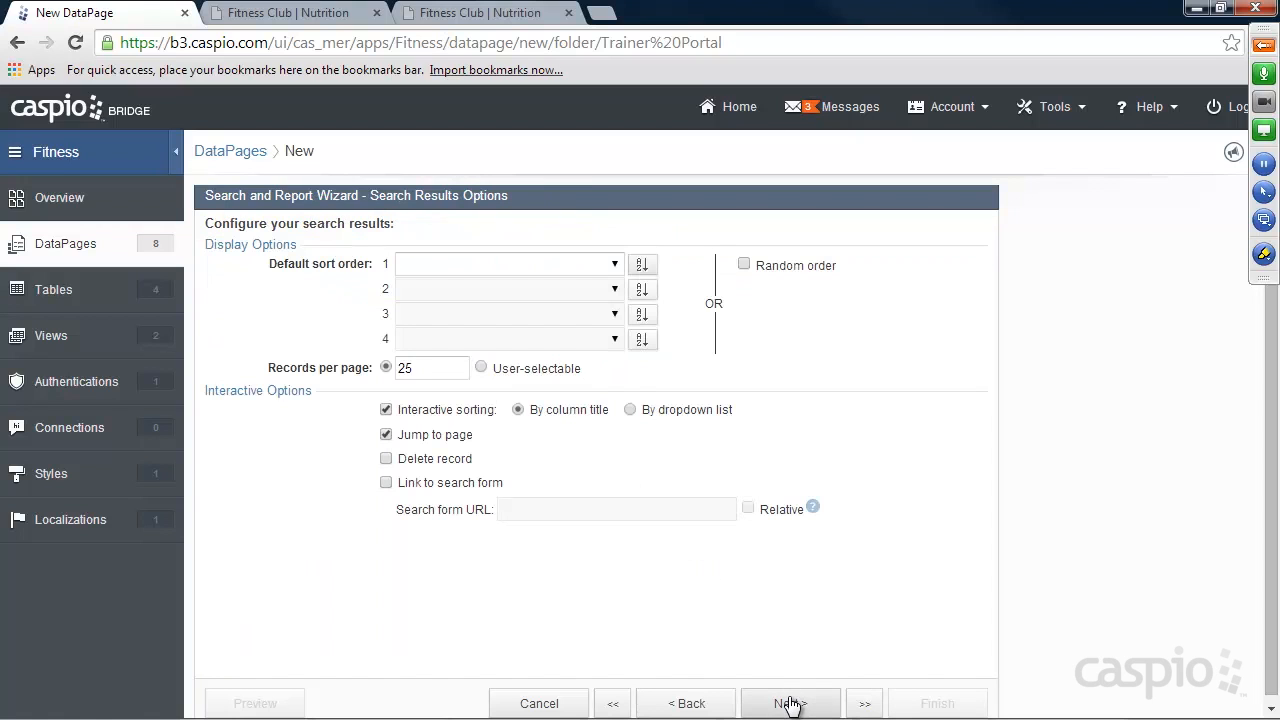
{"action": "left_click", "coordinate": [616, 265]}
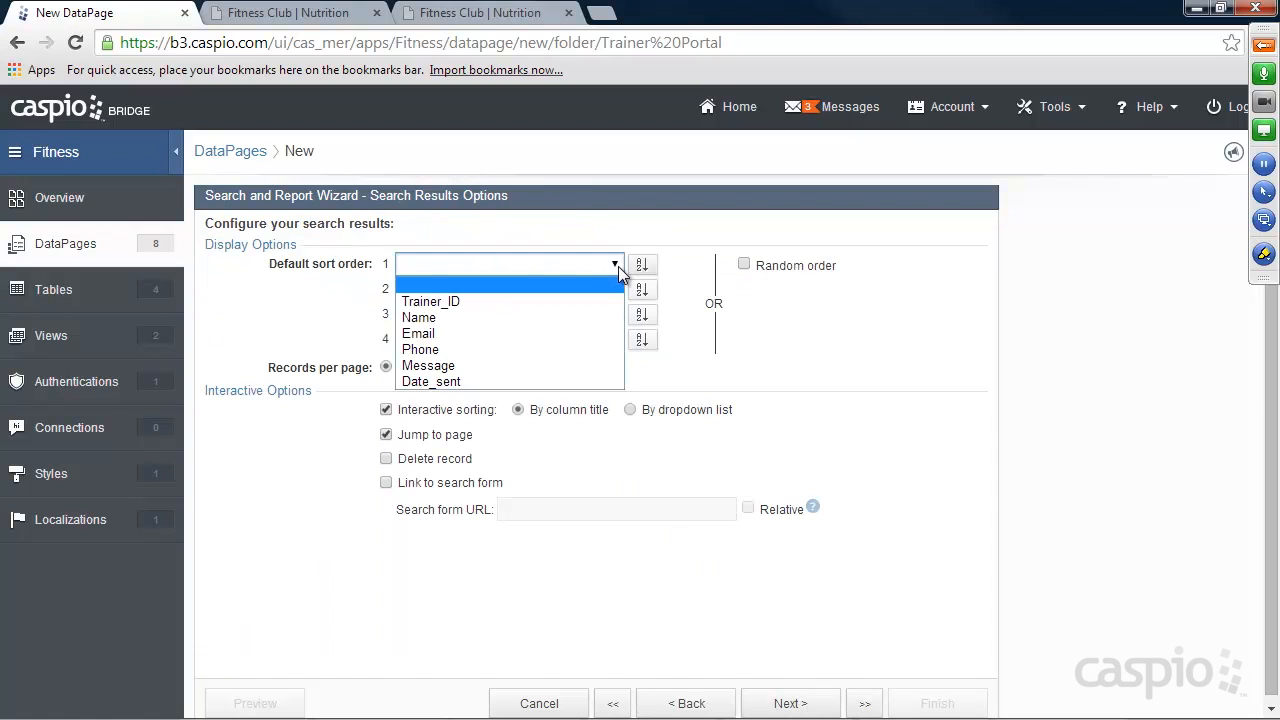
{"action": "left_click", "coordinate": [475, 382]}
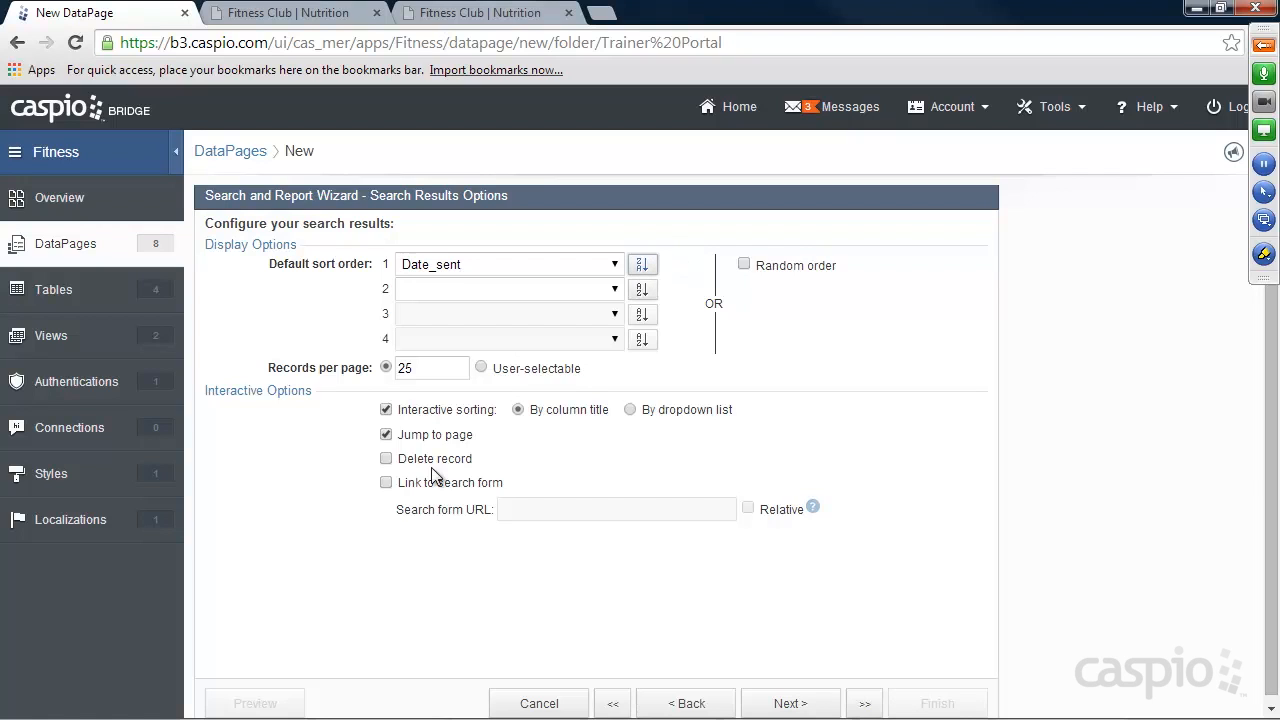
Enable record deletion in the search results, choose no Details Page, and finish the report wizard.
{"action": "left_click", "coordinate": [387, 459]}
{"action": "left_click", "coordinate": [797, 703]}
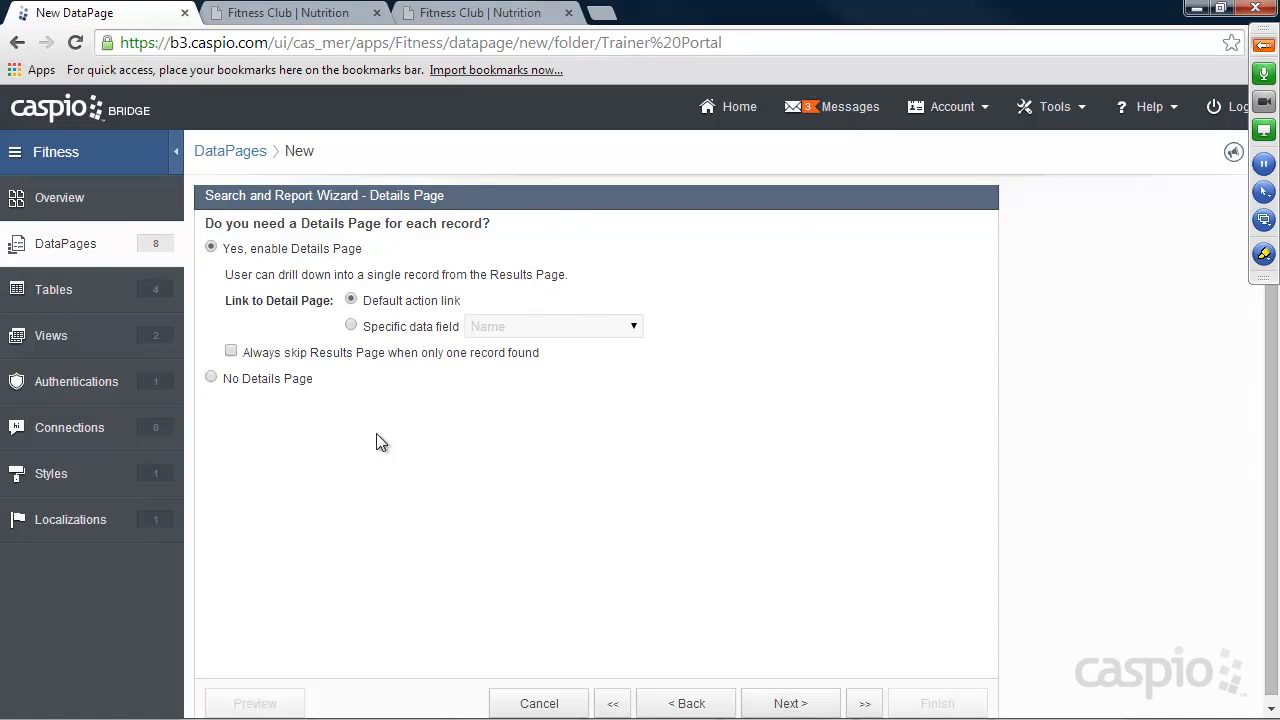
{"action": "left_click", "coordinate": [268, 380]}
{"action": "left_click", "coordinate": [790, 705]}
{"action": "left_click", "coordinate": [922, 705]}
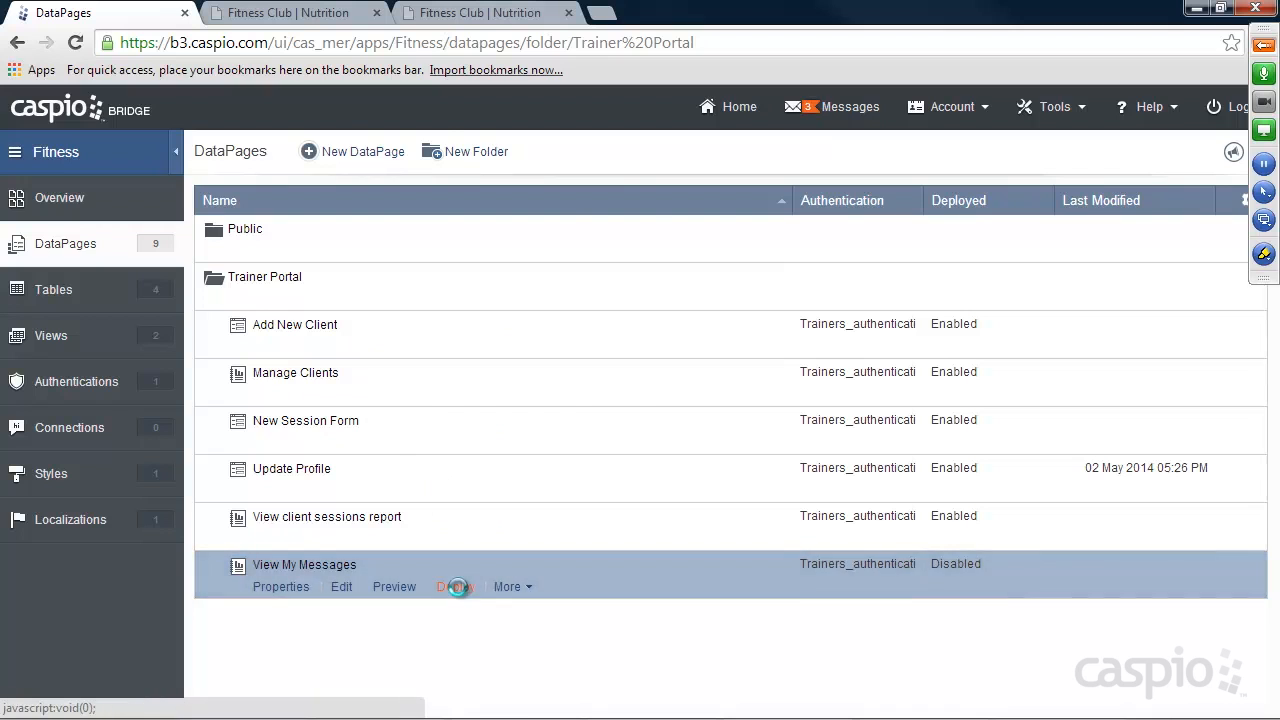
Enable deployment of the View My Messages DataPage and copy its embed code.
{"action": "left_click", "coordinate": [457, 587]}
{"action": "left_click", "coordinate": [541, 190]}
{"action": "left_click", "coordinate": [541, 442]}
{"action": "right_click", "coordinate": [545, 440]}
{"action": "left_click", "coordinate": [608, 185]}
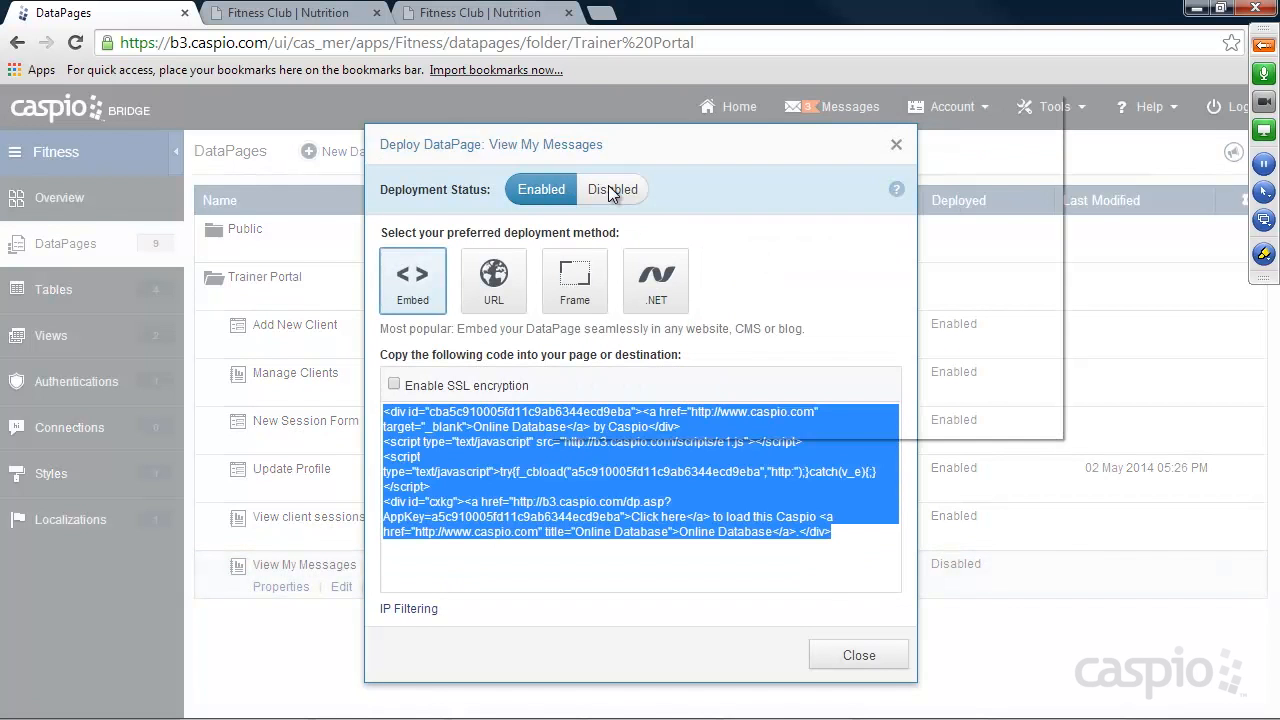
{"action": "left_click", "coordinate": [858, 655]}
Switch to Notepad++, replace the placeholder in messages.html with the copied embed code, and save the file.
{"action": "mouse_move", "coordinate": [790, 708]}
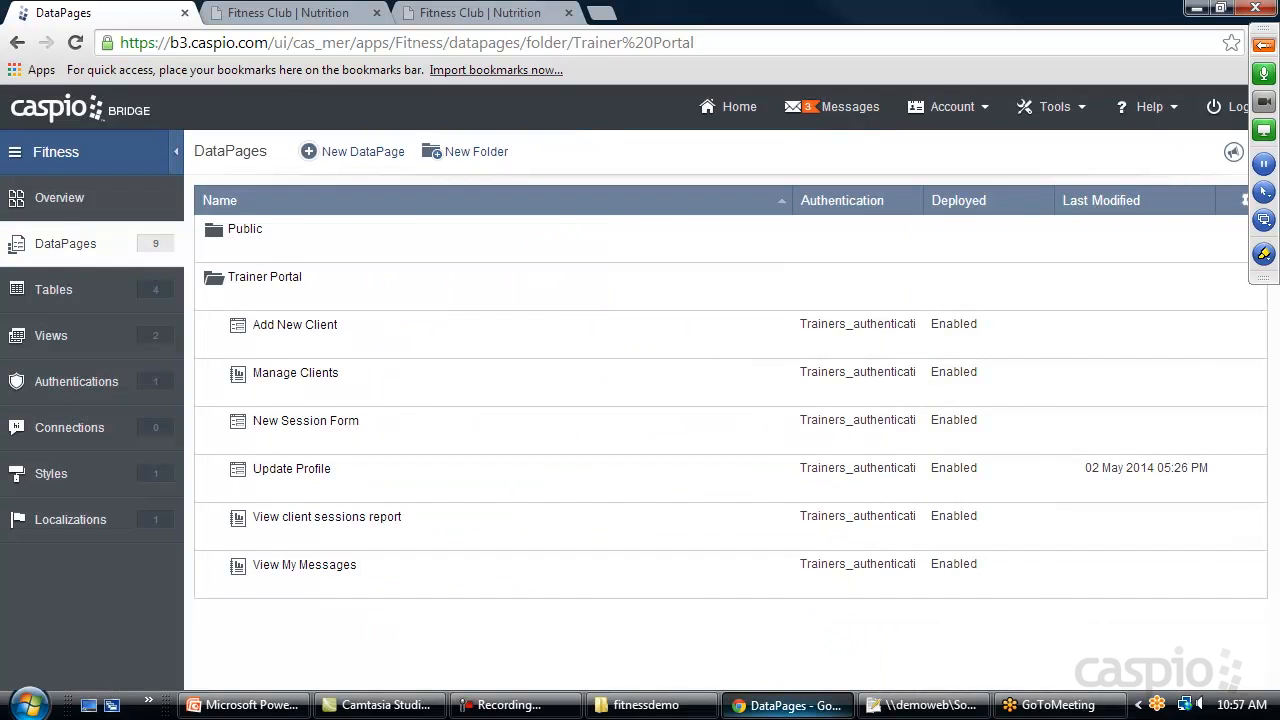
{"action": "left_click", "coordinate": [913, 706]}
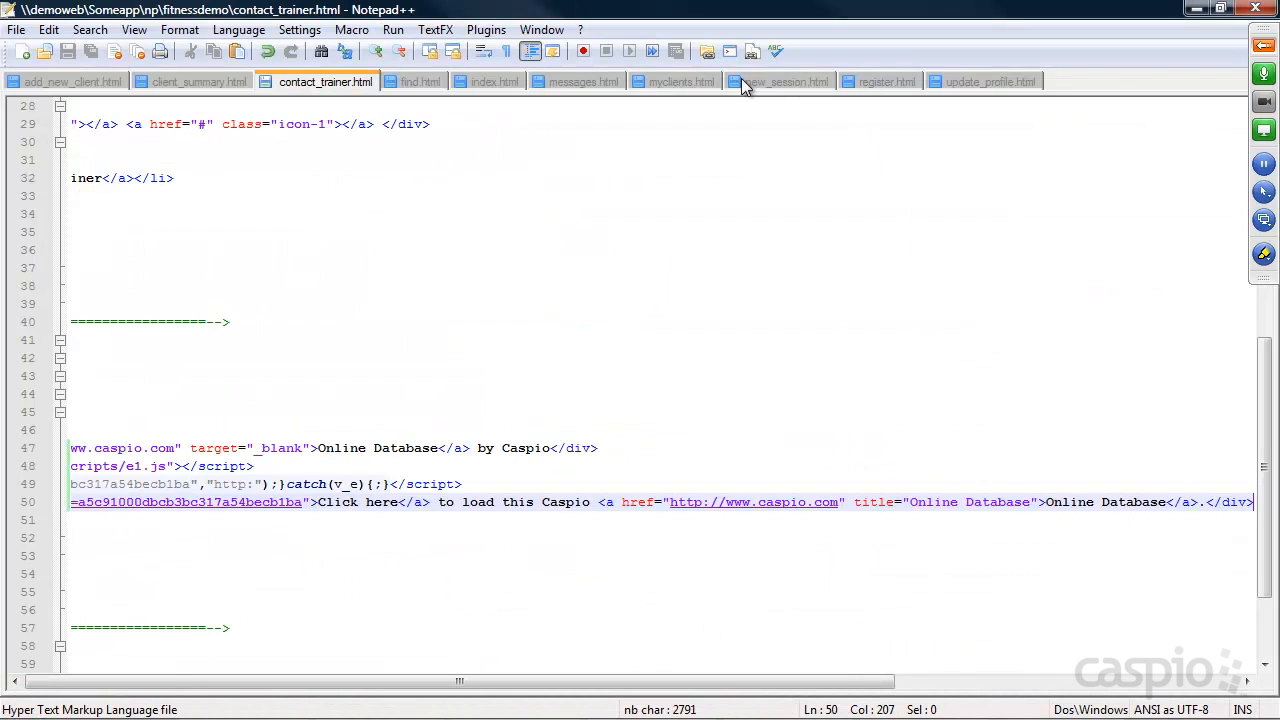
{"action": "left_click", "coordinate": [589, 80]}
{"action": "double_click", "coordinate": [172, 376]}
{"action": "key", "text": "ctrl+v"}
{"action": "key", "text": "ctrl+s"}
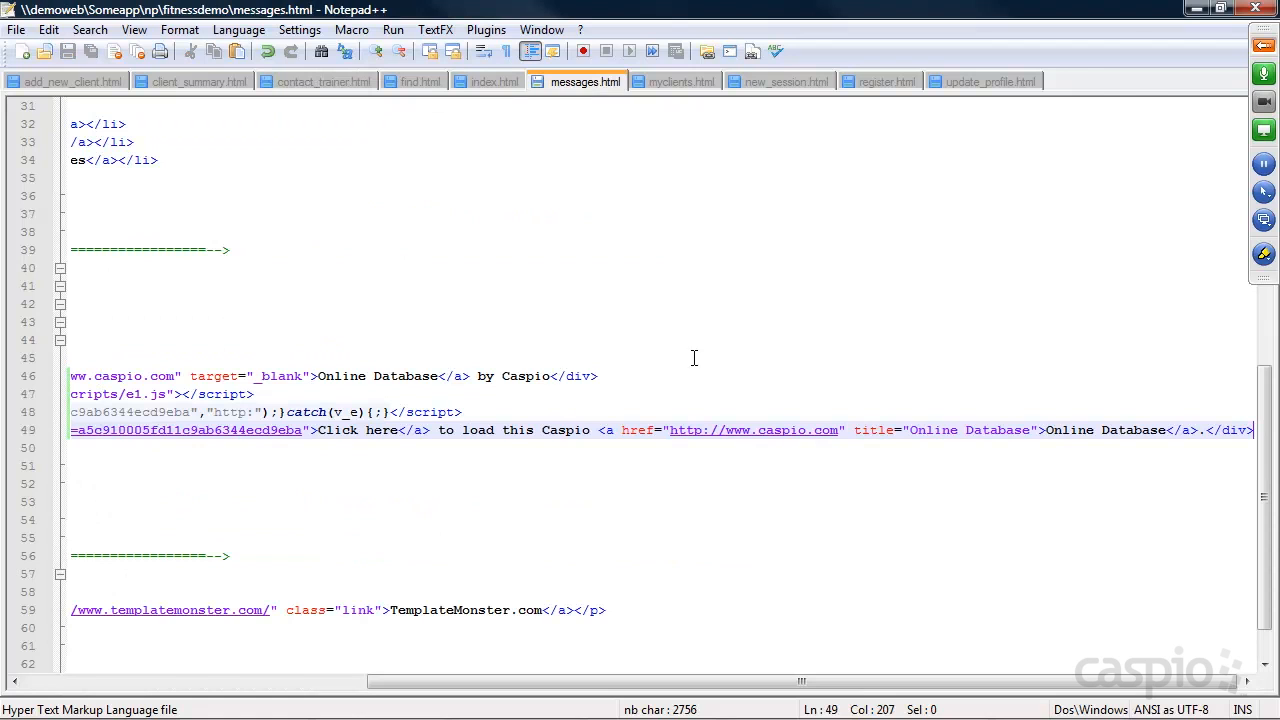
{"action": "left_click", "coordinate": [1197, 8]}
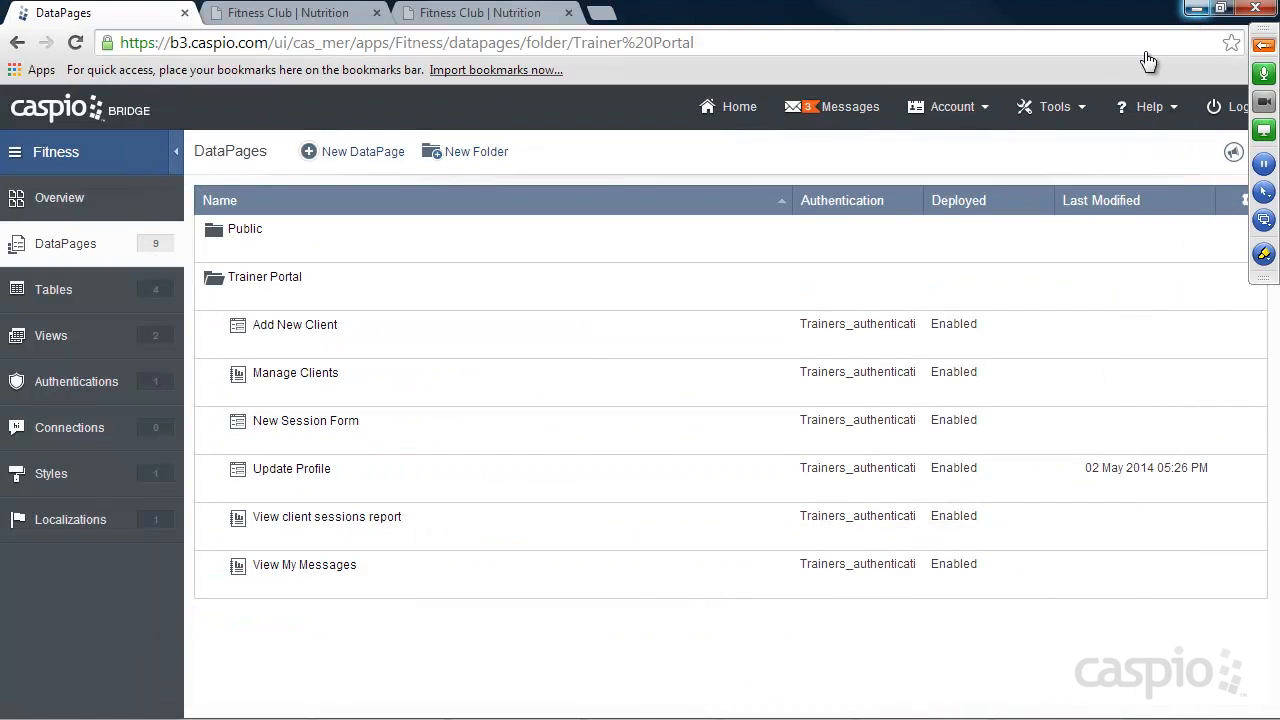
On the demo Fitness Club site, run an unfiltered trainer search and open the contact form from the found trainer's details.
{"action": "left_click", "coordinate": [465, 14]}
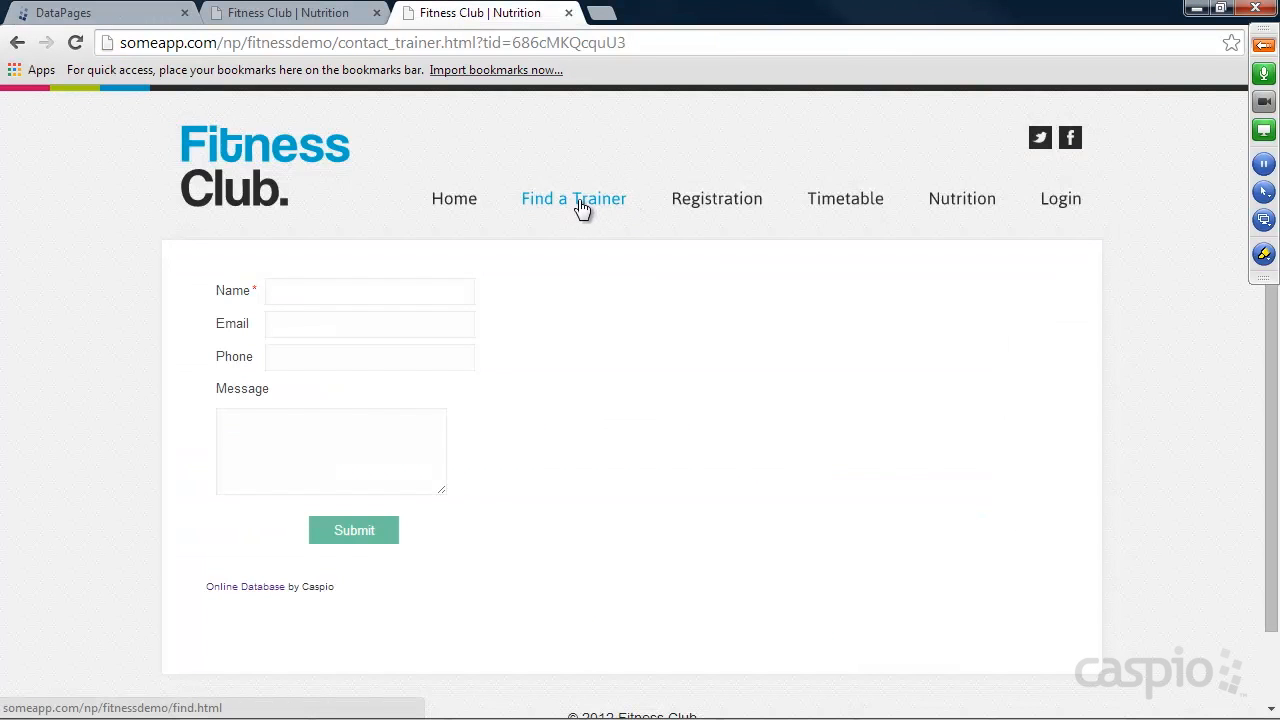
{"action": "left_click", "coordinate": [230, 187]}
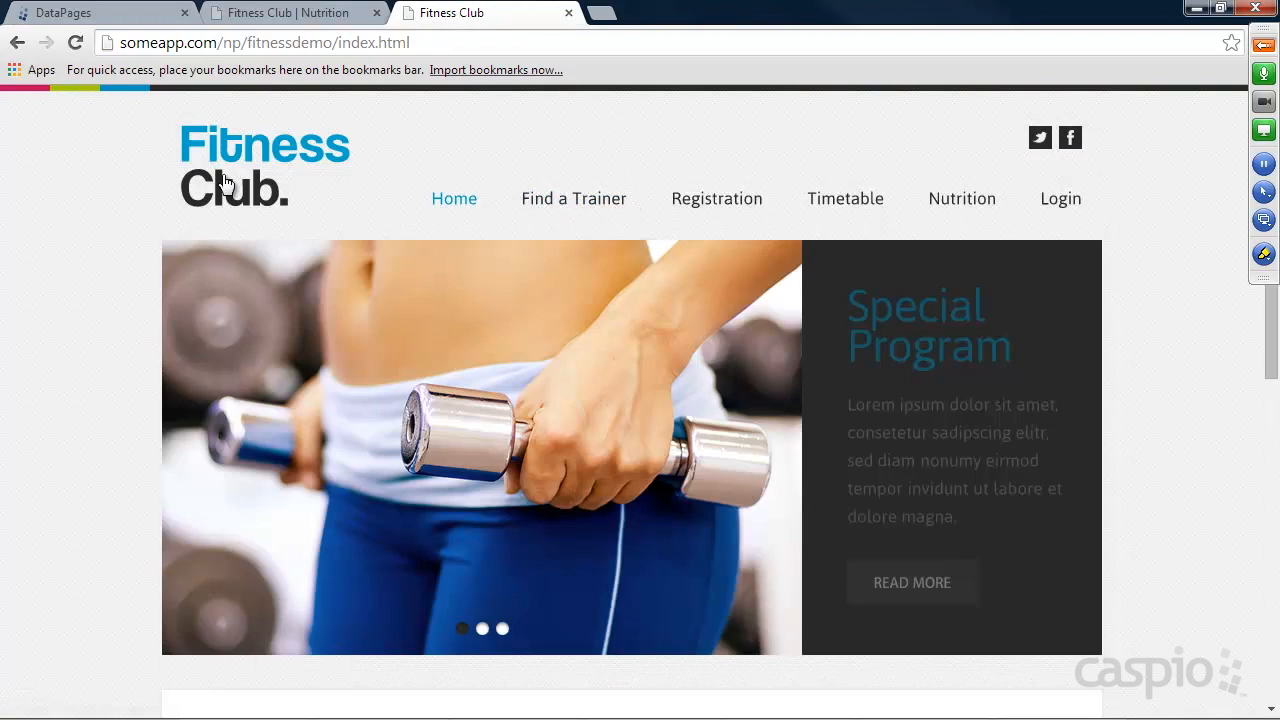
{"action": "left_click", "coordinate": [605, 205]}
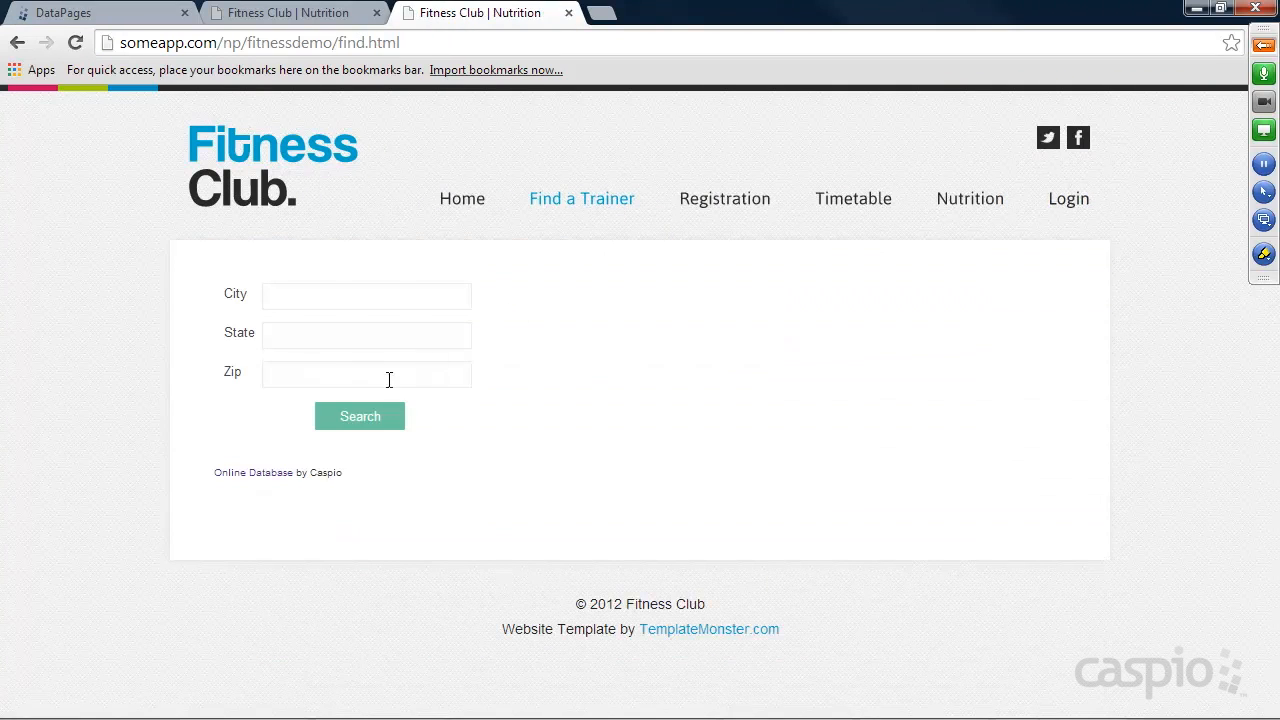
{"action": "left_click", "coordinate": [378, 418]}
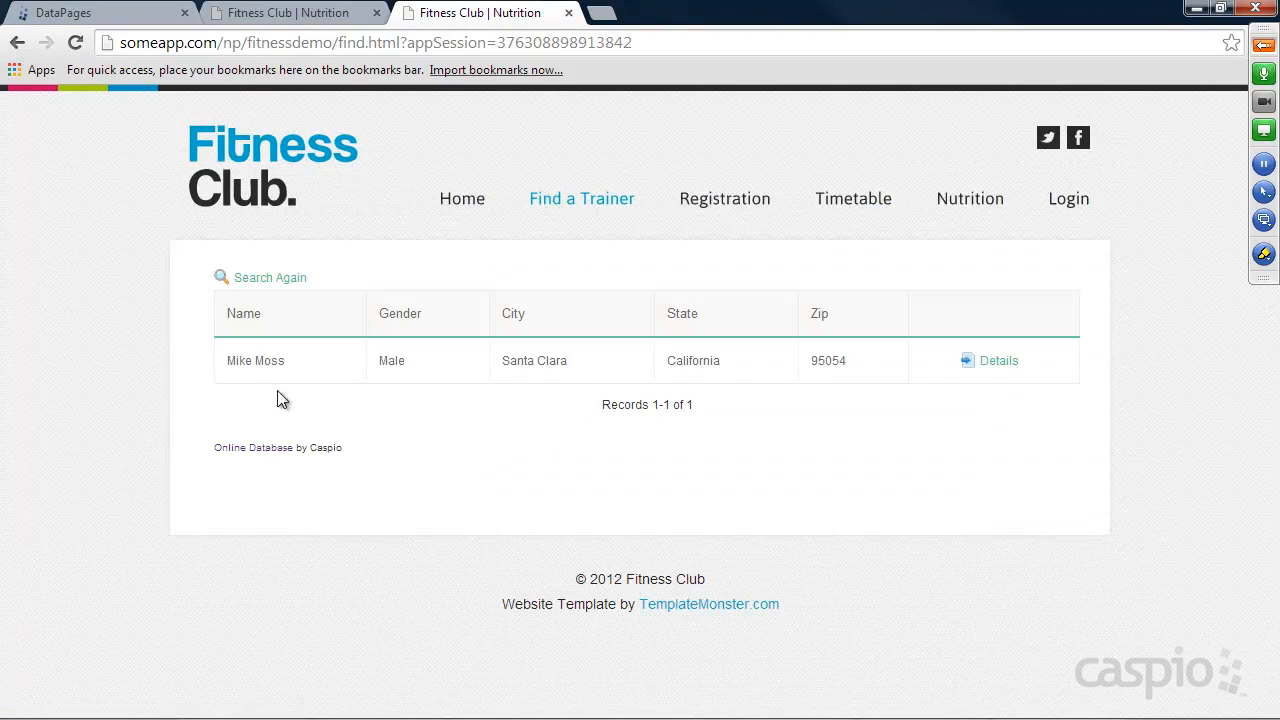
{"action": "left_click", "coordinate": [998, 361]}
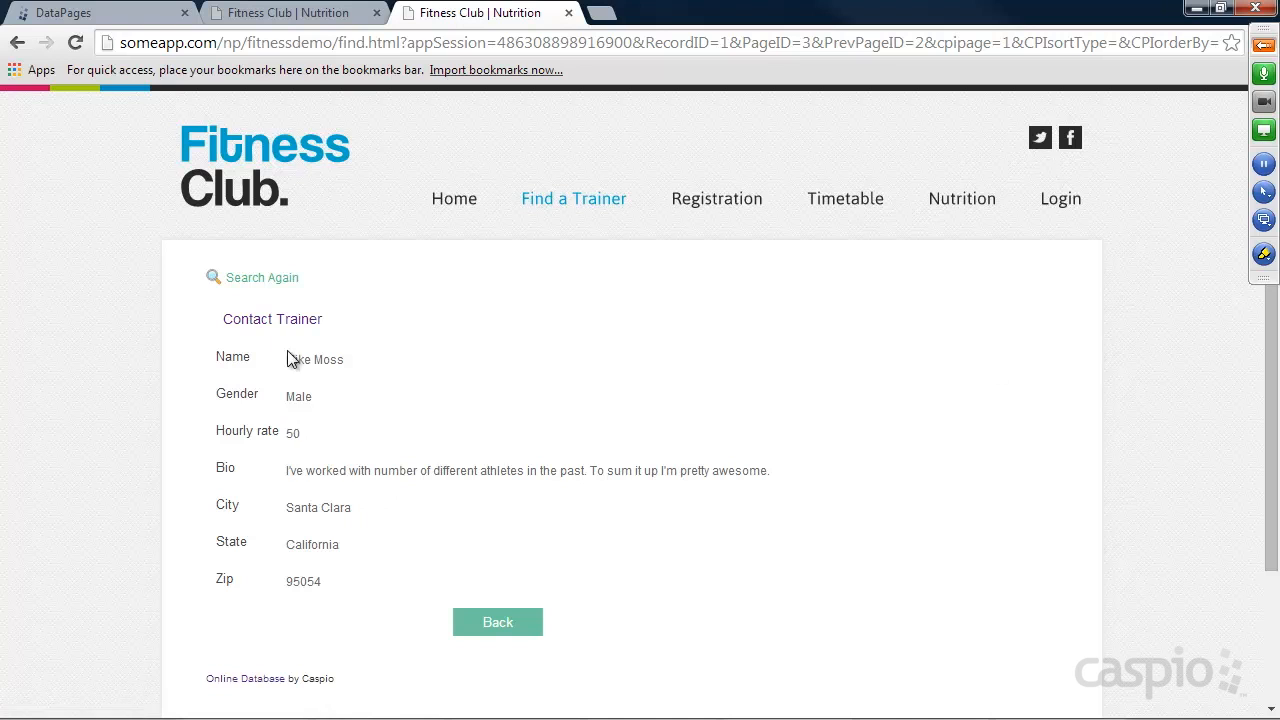
{"action": "left_click", "coordinate": [278, 322]}
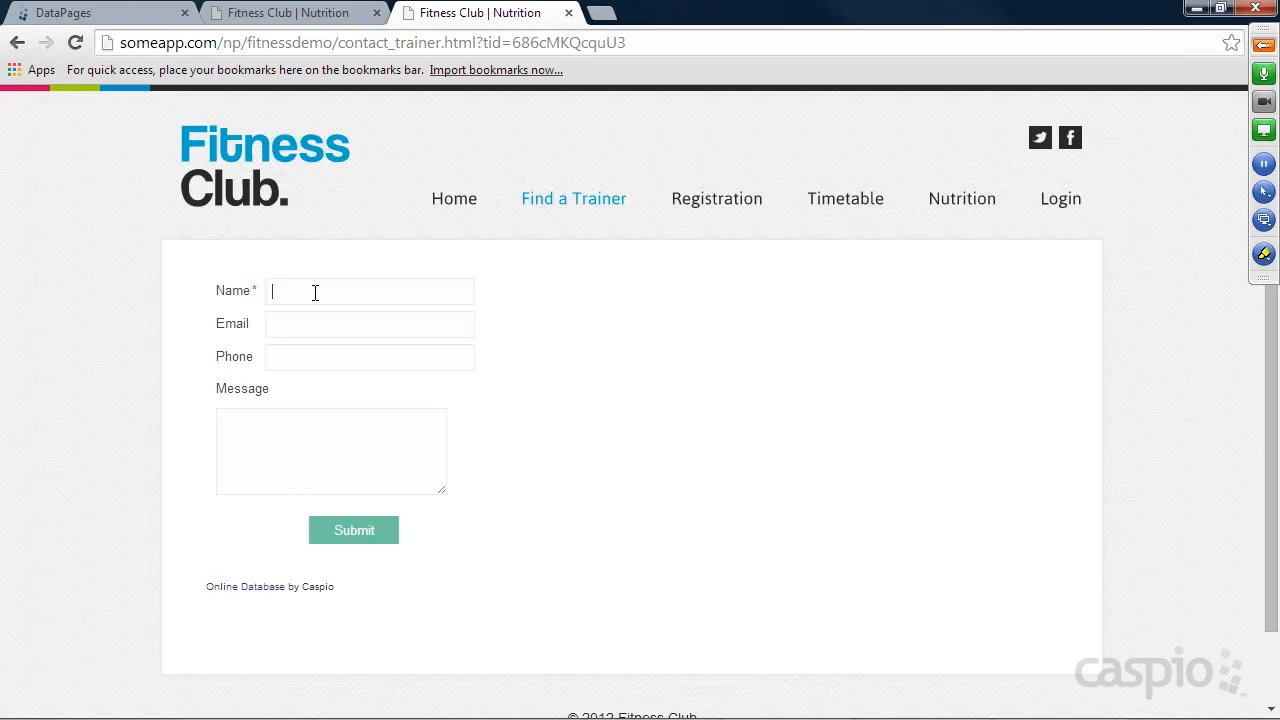
Submit the contact form with the sender's name, e-mail and phone, and the message "Contact me to do some heavy lifting.".
{"action": "type", "text": "Jessie"}
{"action": "type", "text": " Pinkman"}
{"action": "type", "text": "jessi@"}
{"action": "type", "text": "345234523523"}
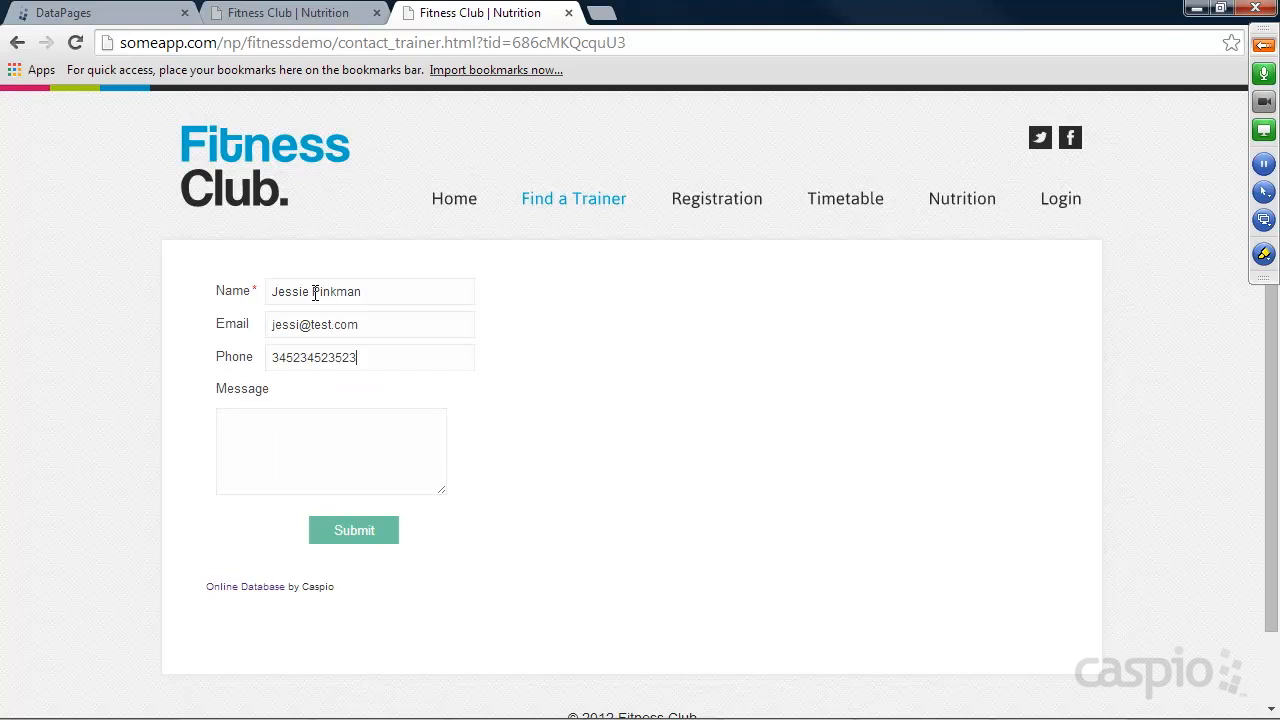
{"action": "key", "text": "Tab"}
{"action": "type", "text": "Contact me to do some heavy lifting."}
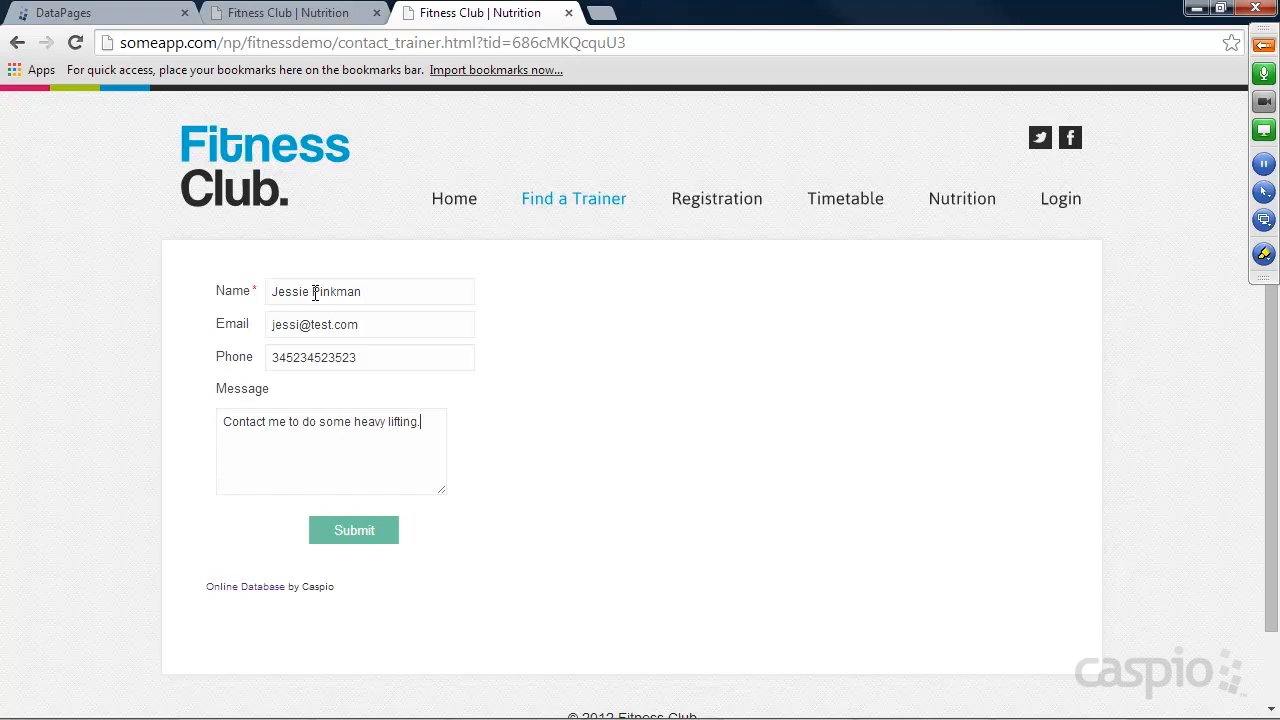
{"action": "left_click", "coordinate": [365, 528]}
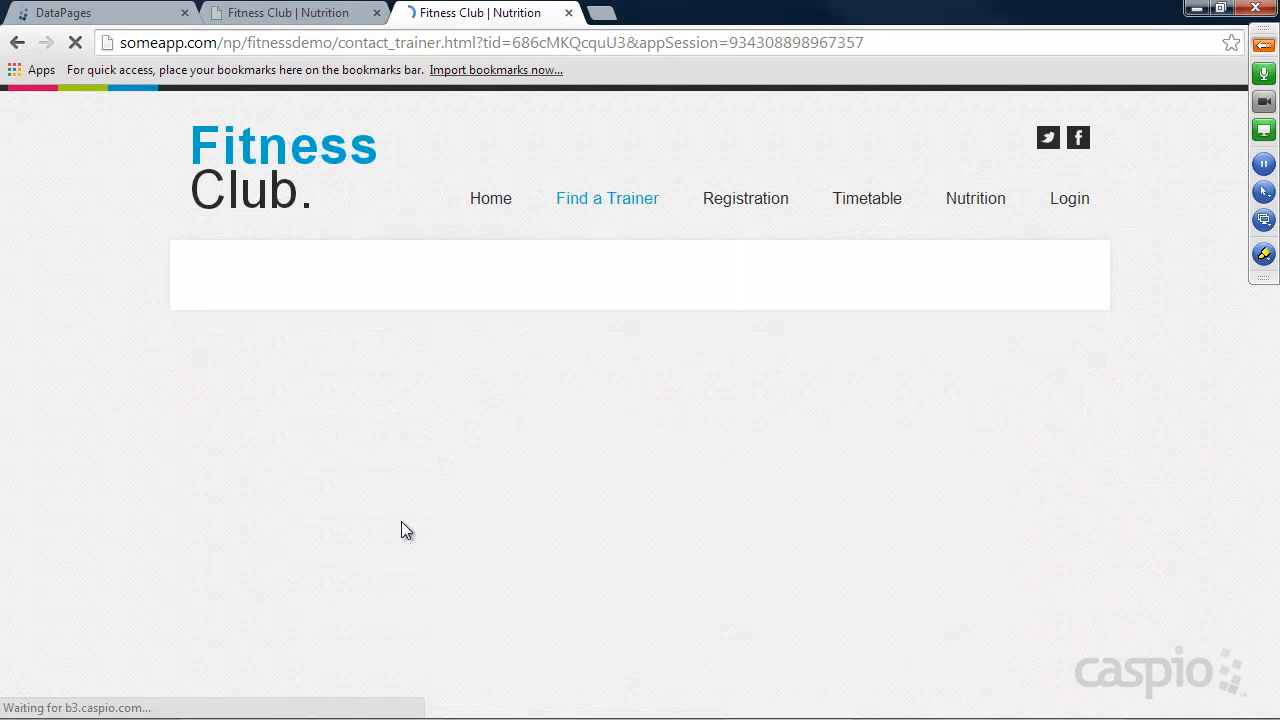
Enter the trainer portal, open the Messages page, and reload it to check the embedded report.
{"action": "left_click", "coordinate": [1085, 205]}
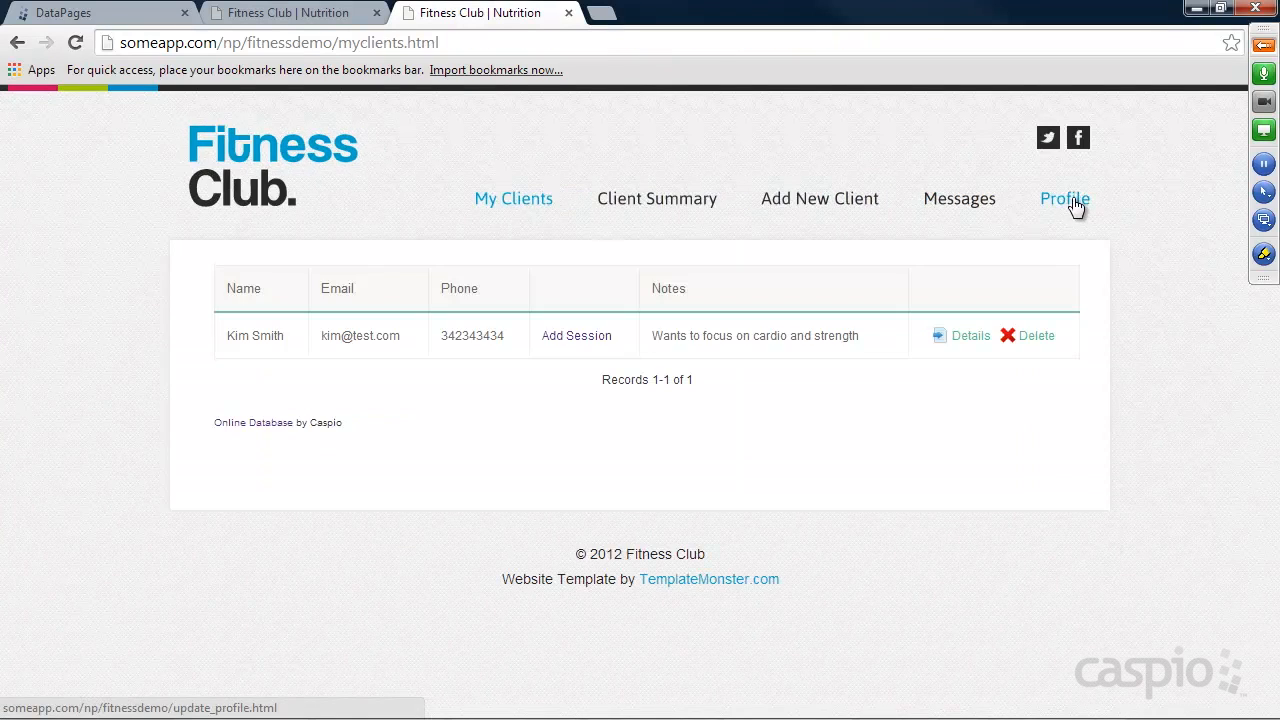
{"action": "left_click", "coordinate": [966, 201]}
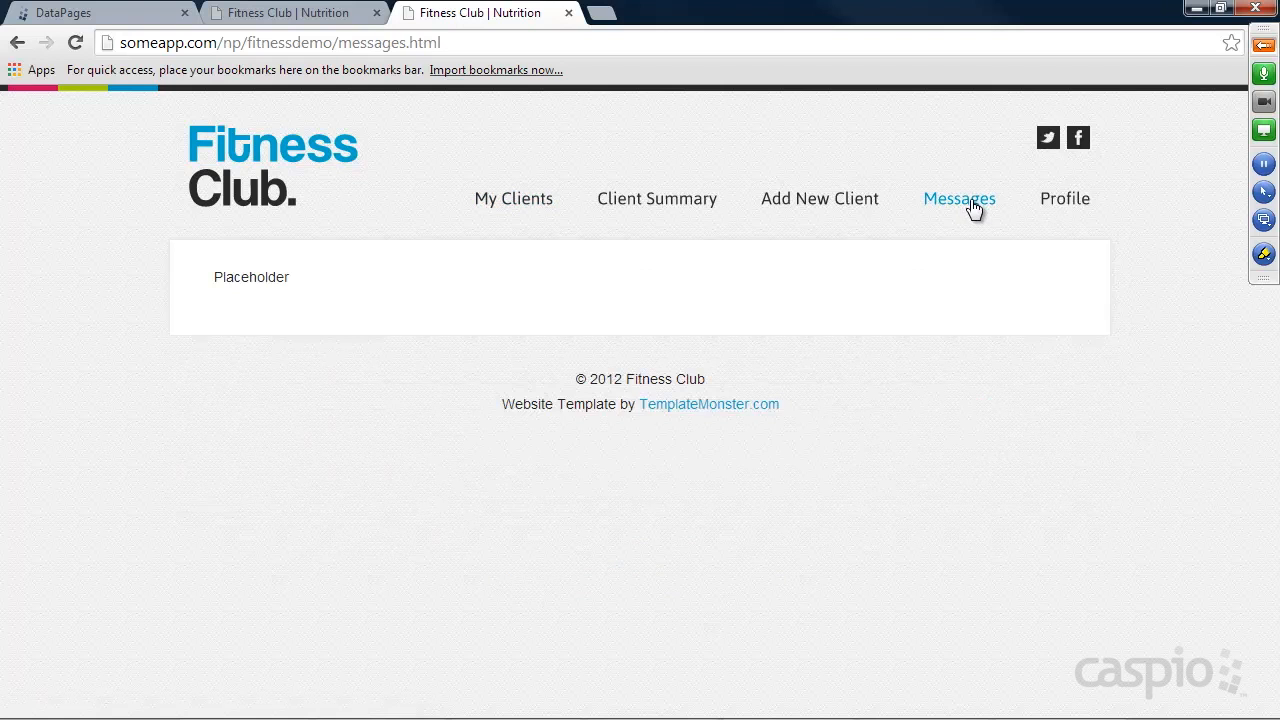
{"action": "left_click", "coordinate": [77, 42]}
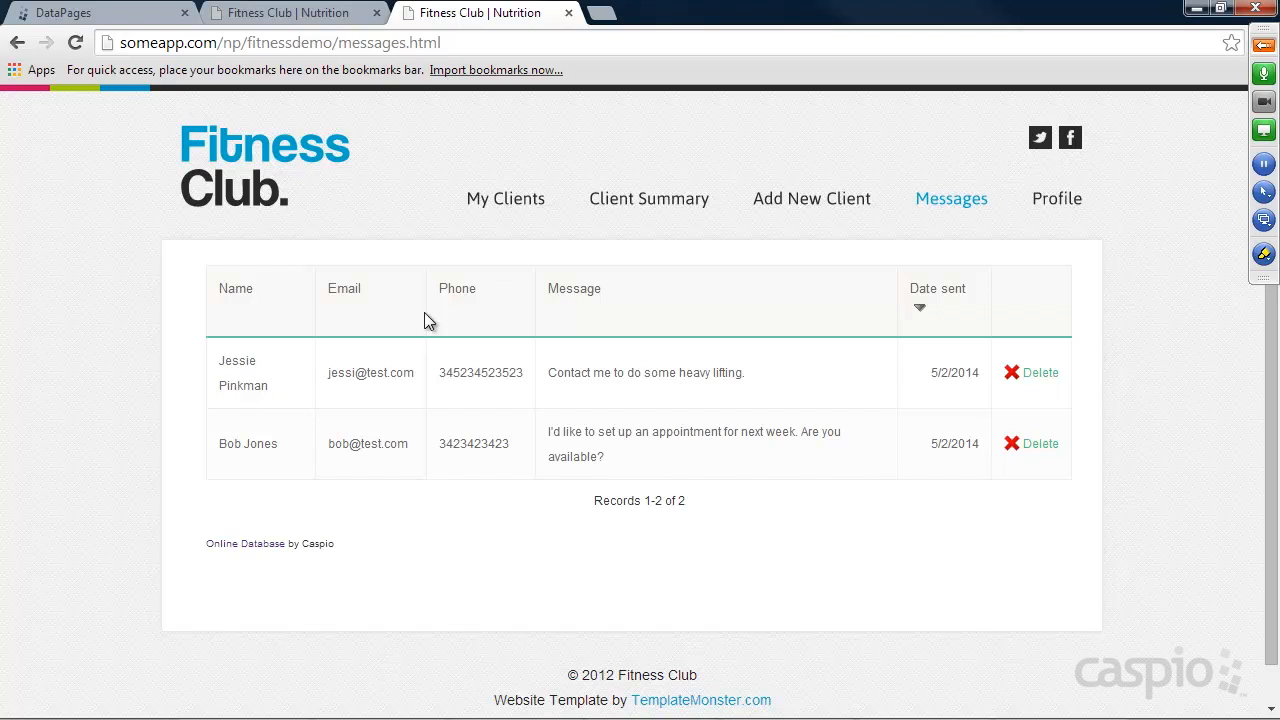
Review the trainer portal's Add New Client, My Clients, Add Session, Client Summary and Profile pages.
{"action": "left_click", "coordinate": [813, 206]}
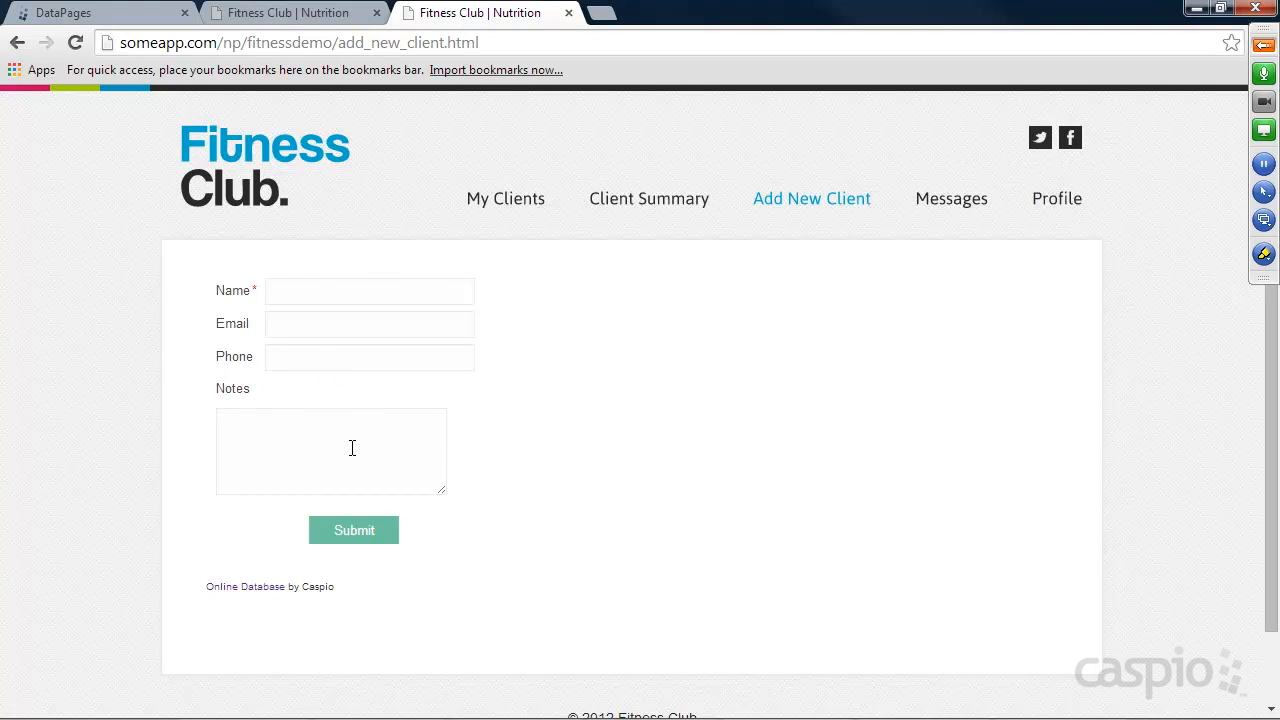
{"action": "left_click", "coordinate": [508, 210]}
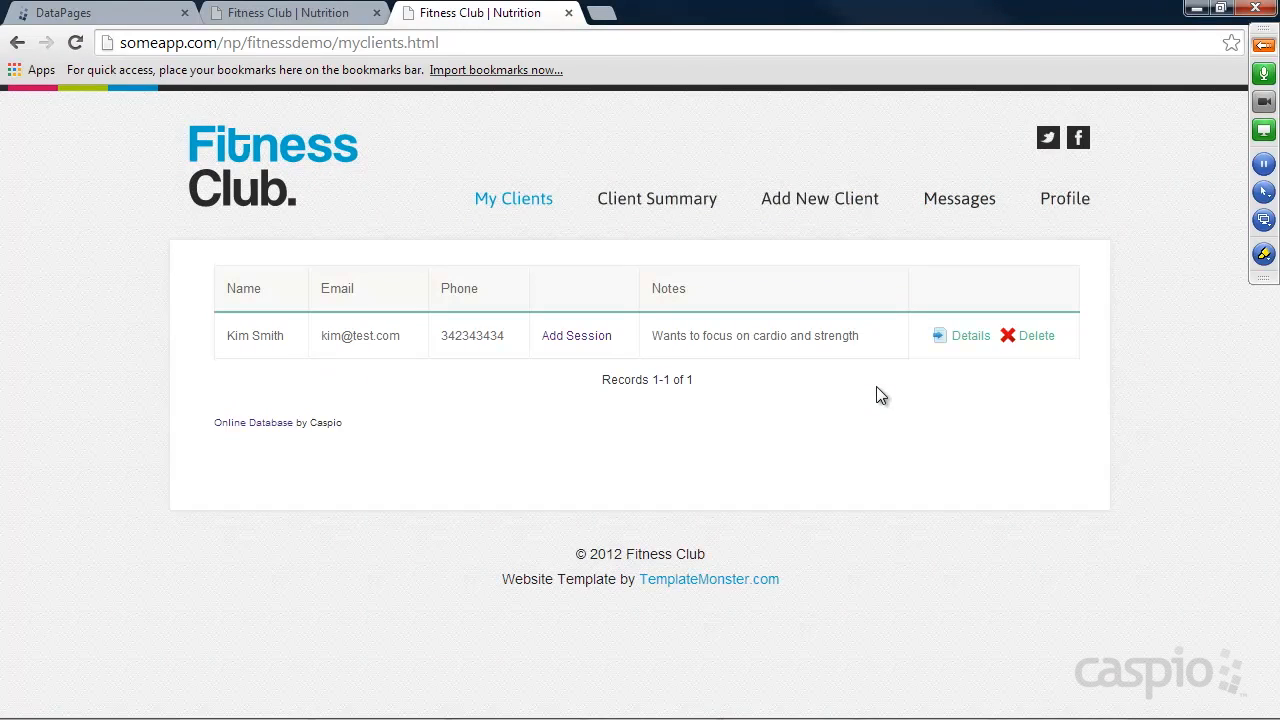
{"action": "left_click", "coordinate": [583, 338]}
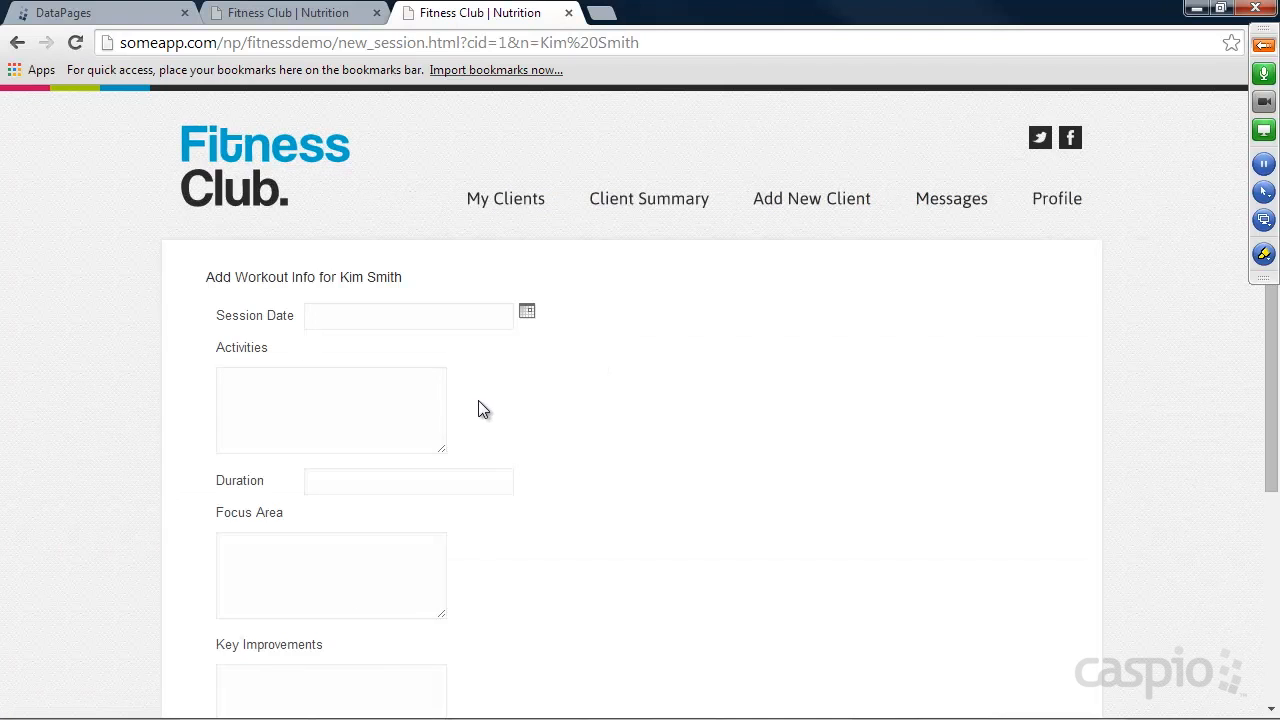
{"action": "left_click", "coordinate": [652, 205]}
{"action": "left_click", "coordinate": [346, 342]}
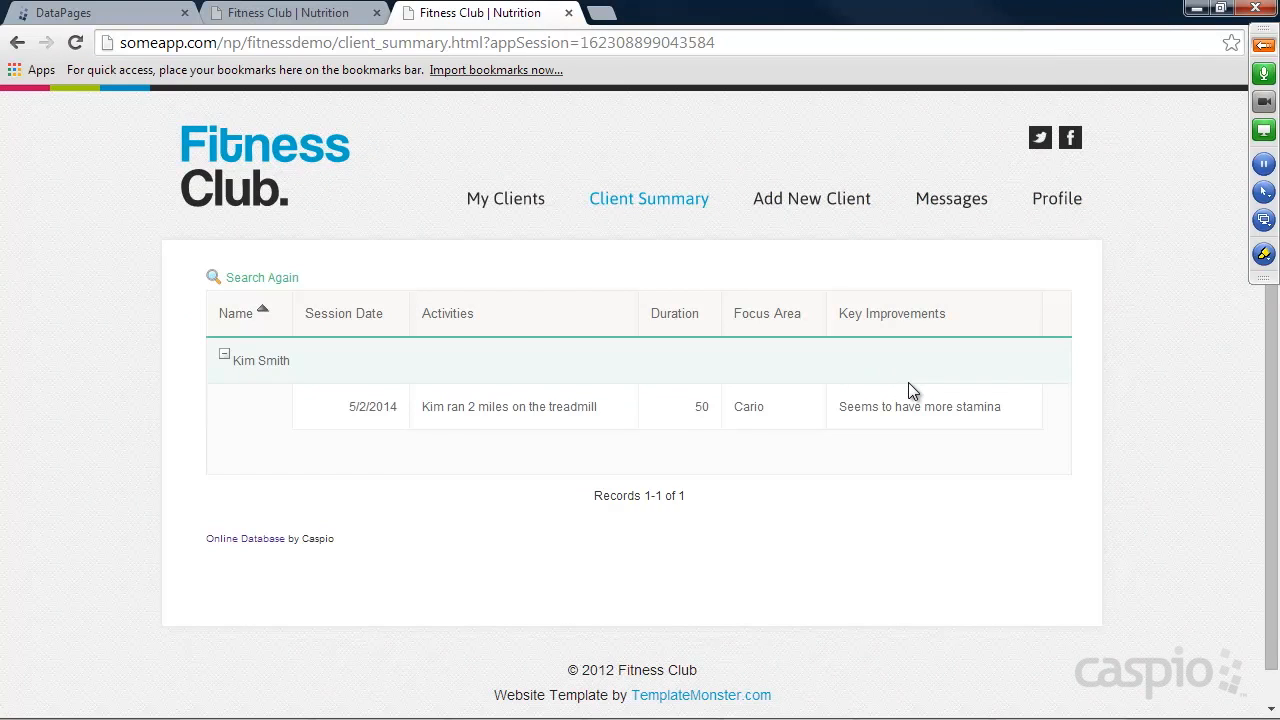
{"action": "left_click", "coordinate": [1076, 206]}
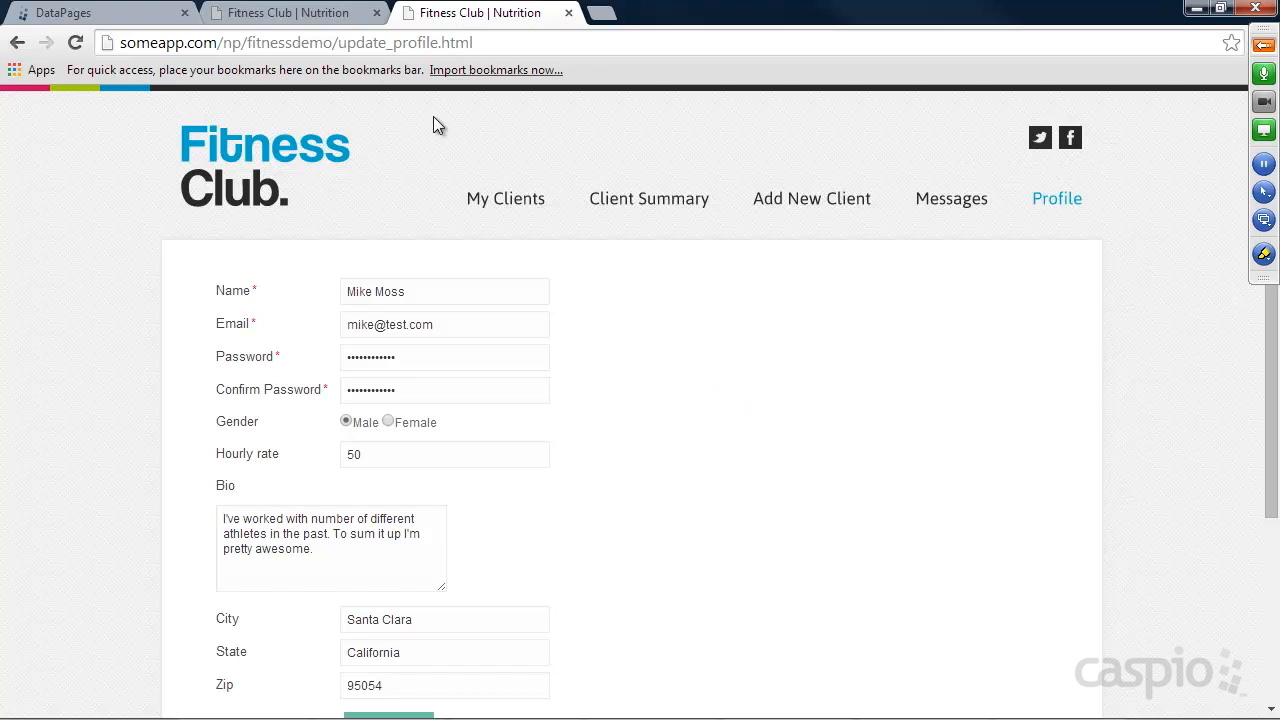
On the other Fitness Club site, search for trainers without criteria and examine the results map and list.
{"action": "left_click", "coordinate": [315, 20]}
{"action": "left_click", "coordinate": [263, 160]}
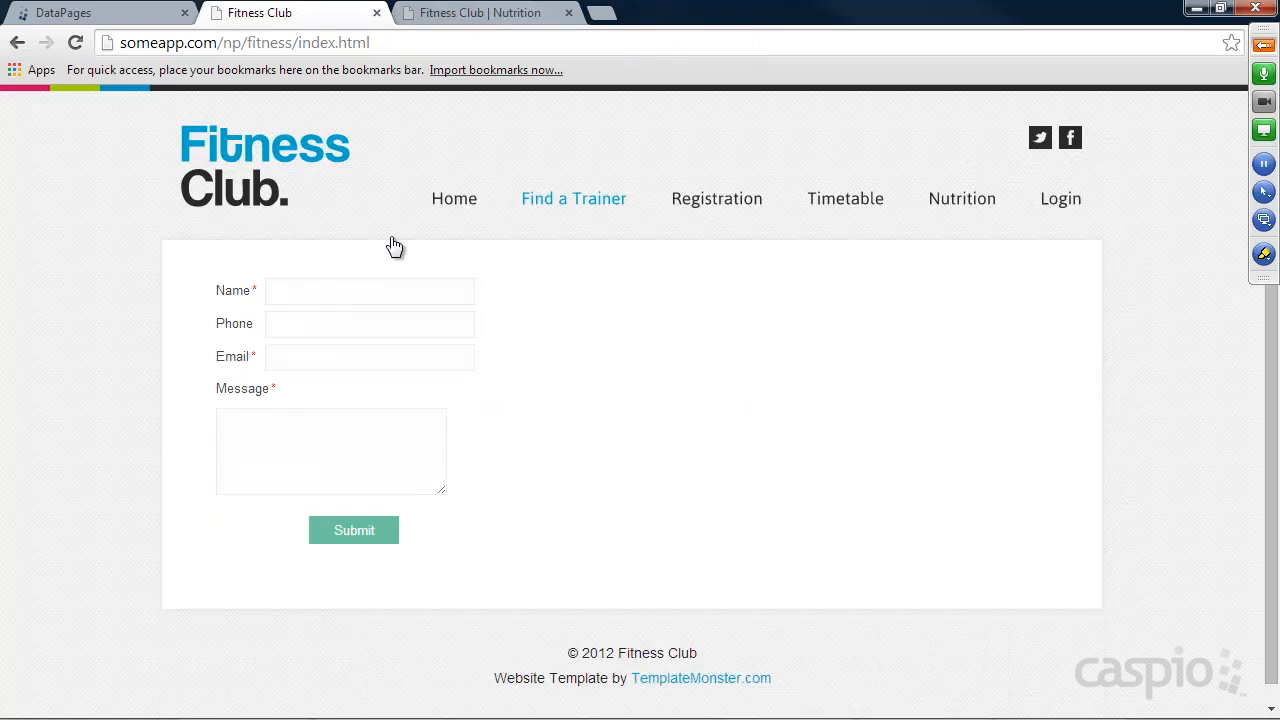
{"action": "left_click", "coordinate": [560, 203]}
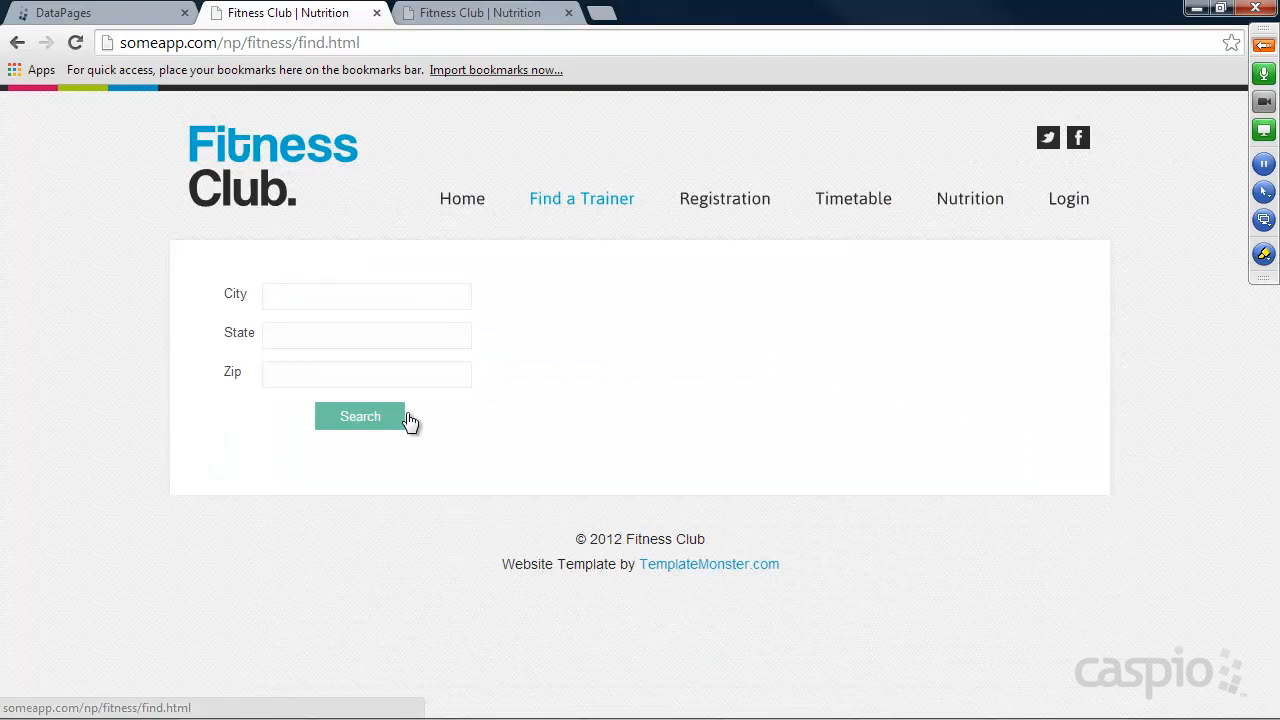
{"action": "left_click", "coordinate": [359, 420]}
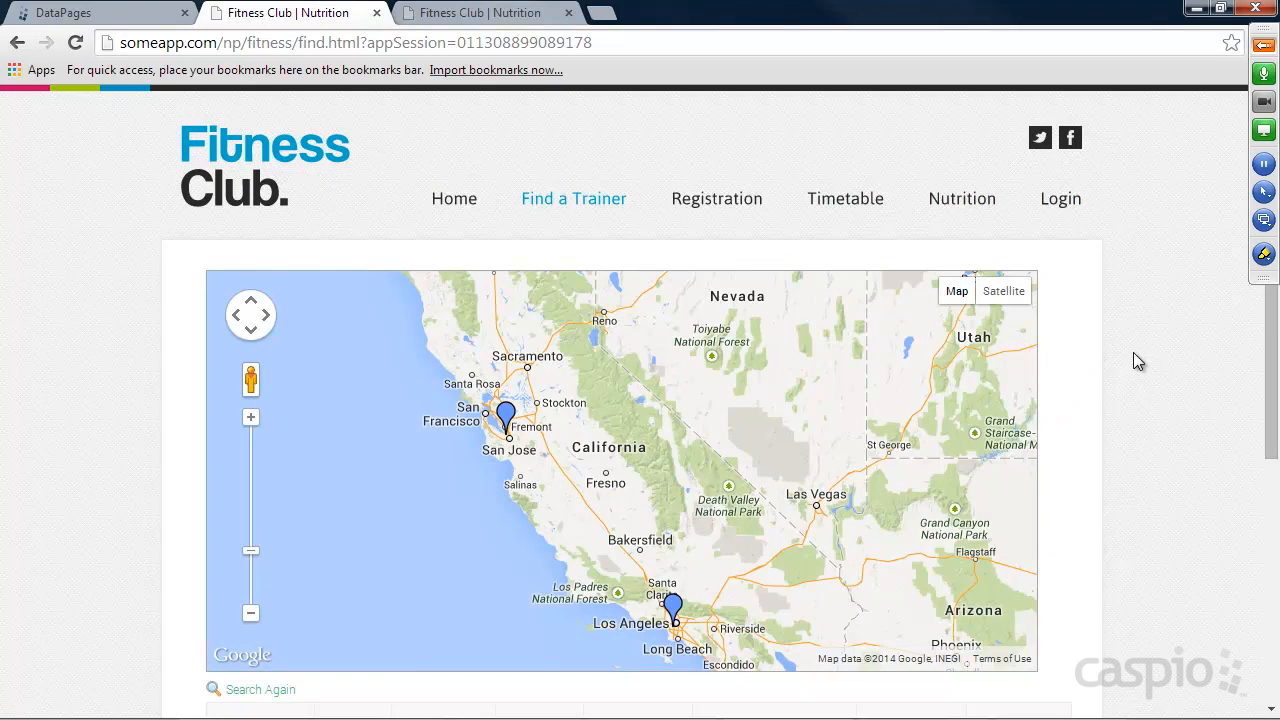
{"action": "scroll", "coordinate": [1133, 352], "scroll_direction": "down", "scroll_amount": 2}
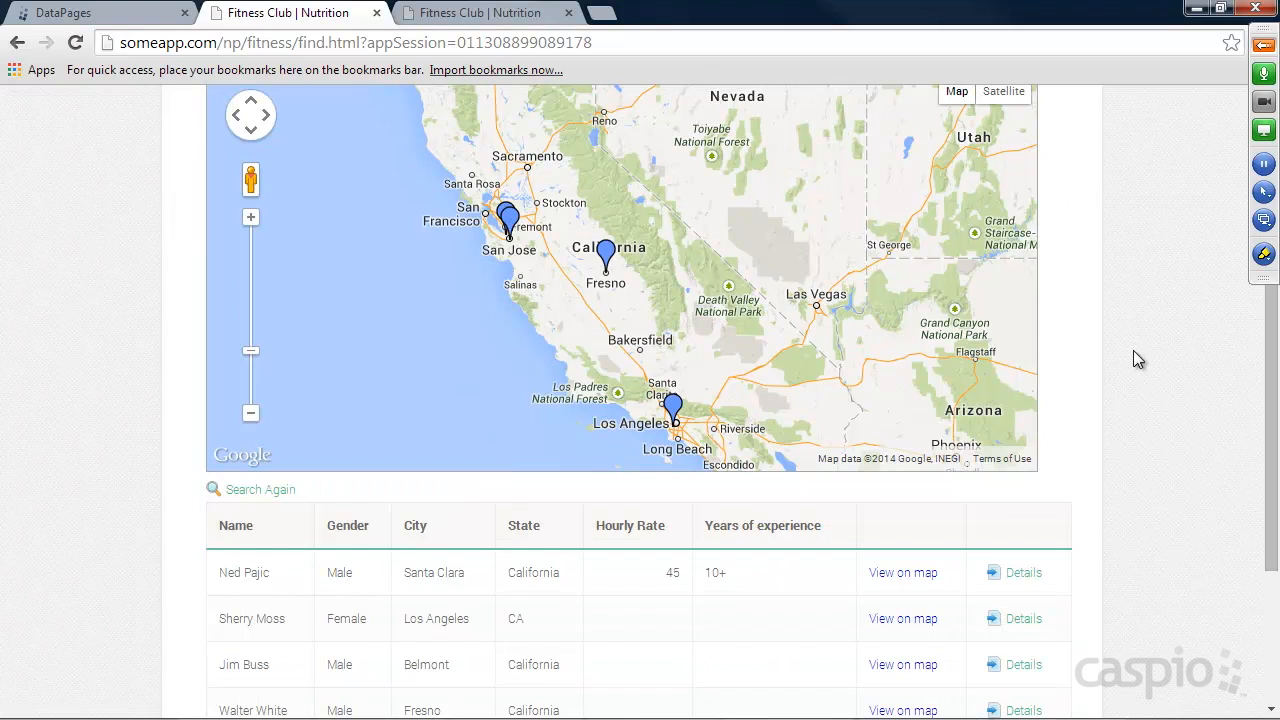
{"action": "scroll", "coordinate": [1122, 336], "scroll_direction": "up", "scroll_amount": 2}
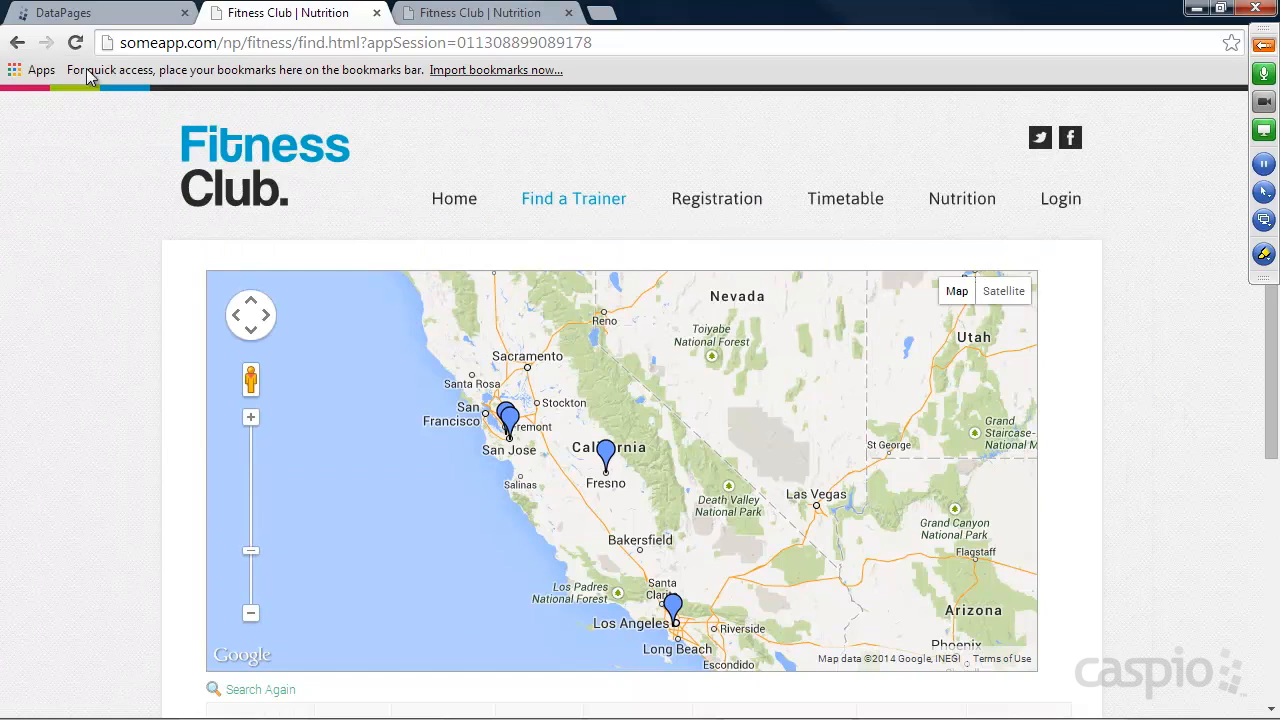
Open the Caspio online help at howto.caspio.com in a new browser tab.
{"action": "left_click", "coordinate": [92, 14]}
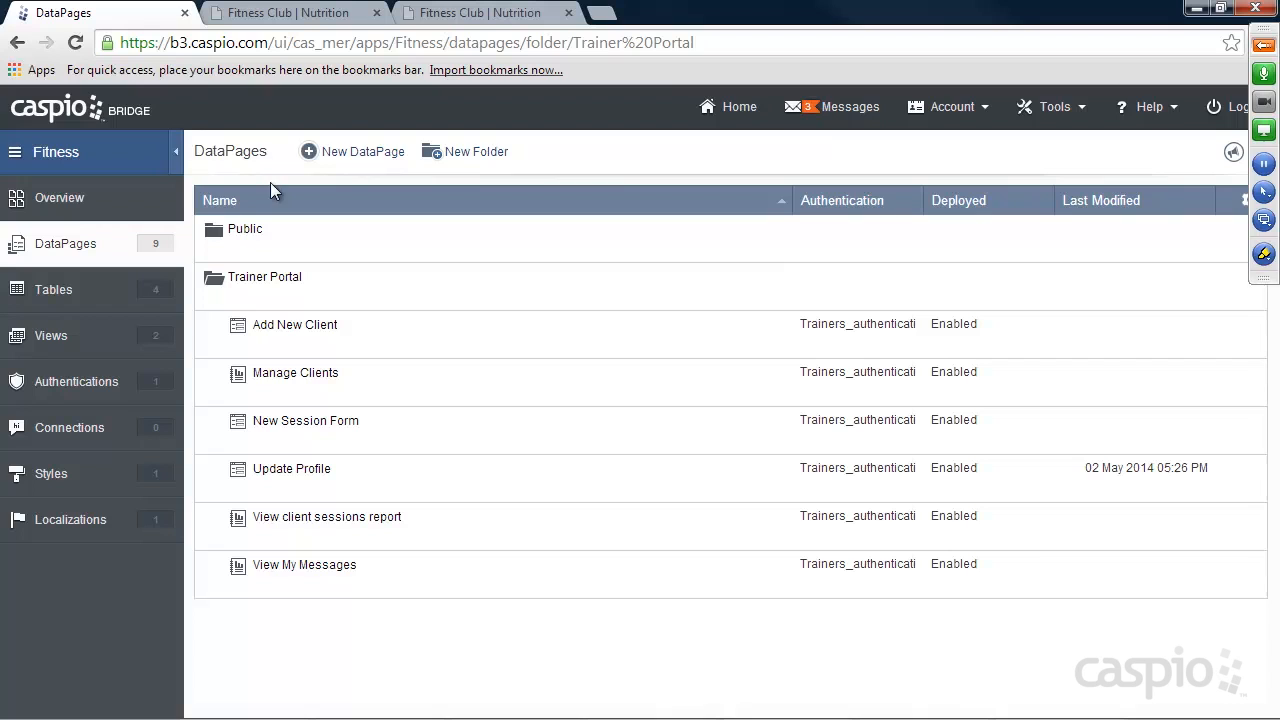
{"action": "left_click", "coordinate": [601, 12]}
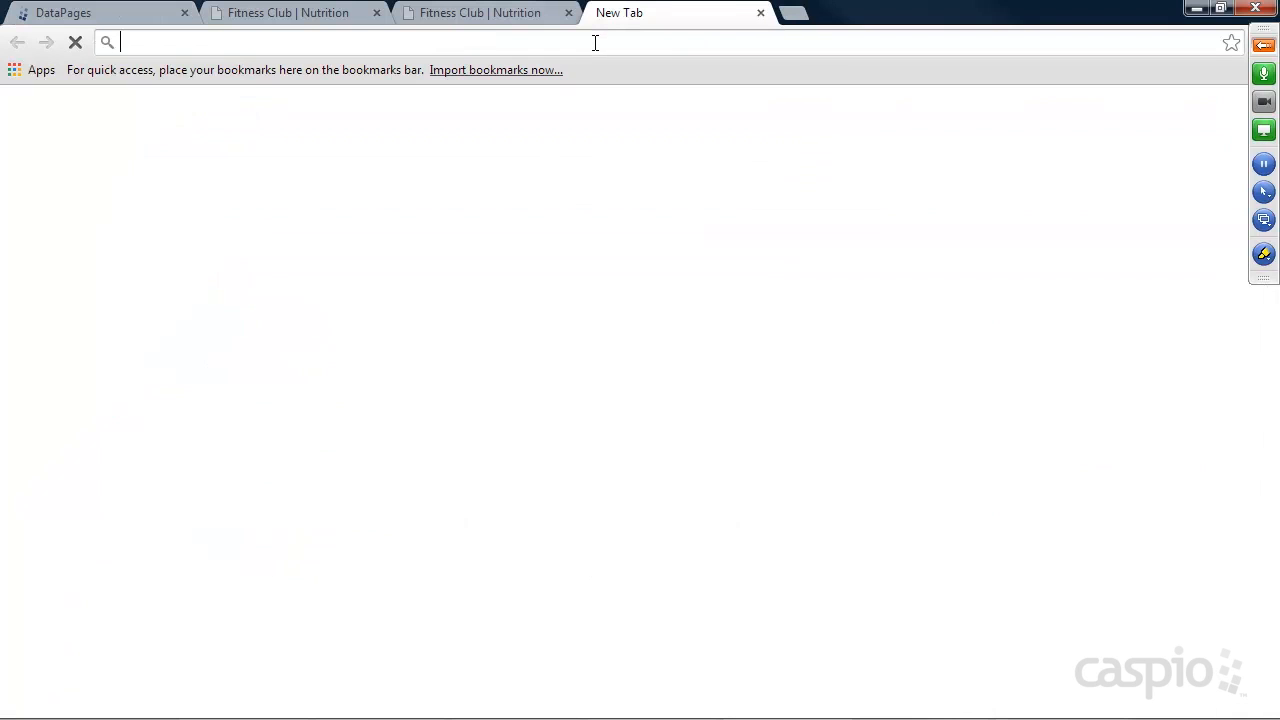
{"action": "type", "text": "how"}
{"action": "key", "text": "Return"}
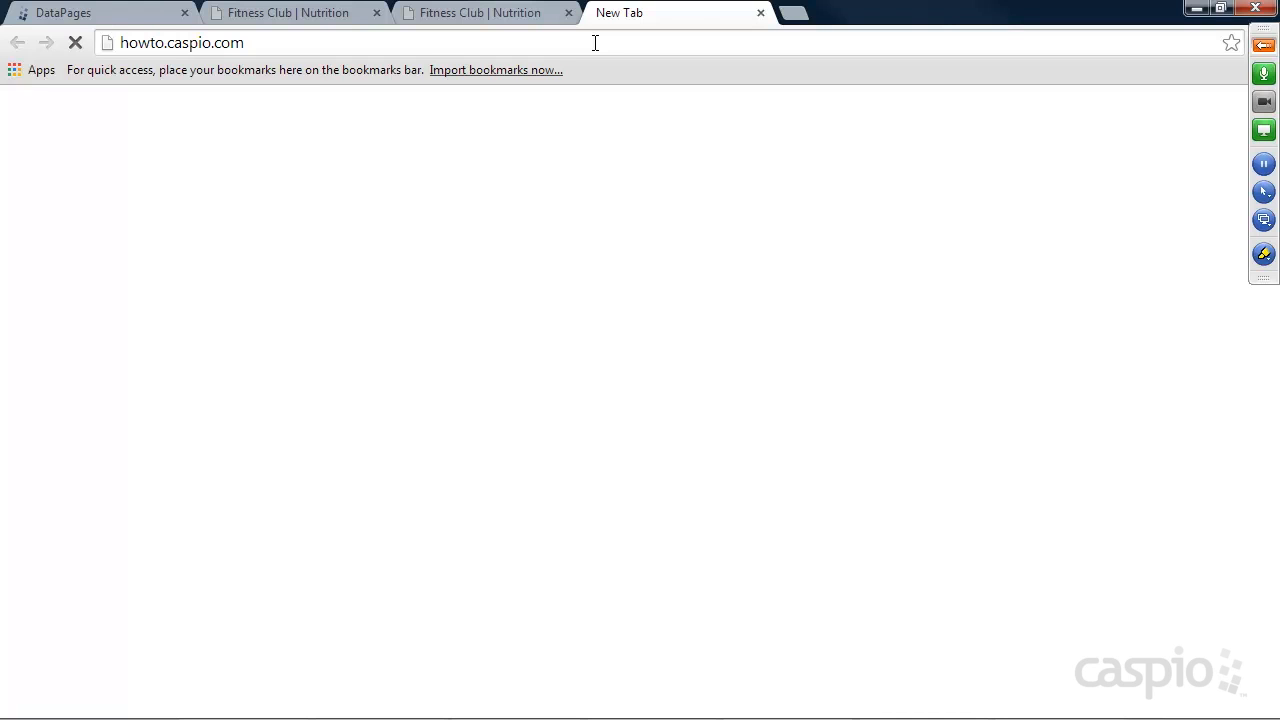
{"action": "left_click", "coordinate": [555, 43]}
{"action": "key", "text": "Return"}
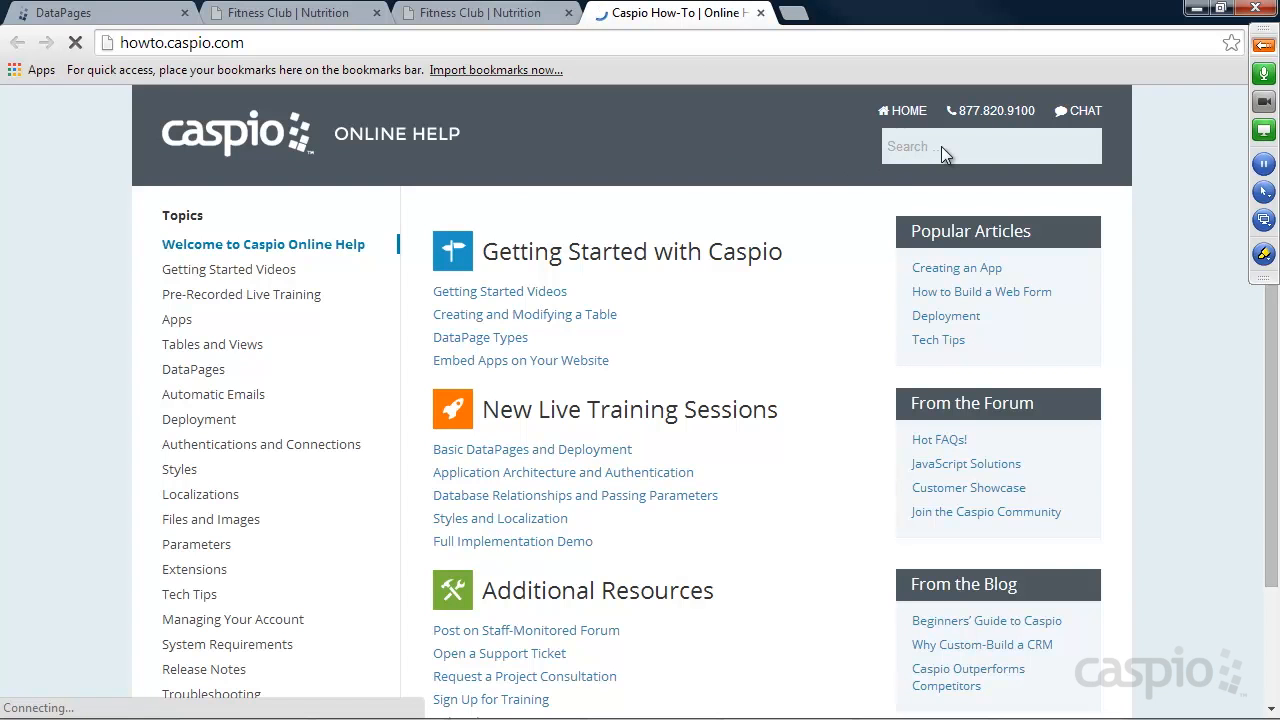
Search the Caspio online help for "map mashup".
{"action": "left_click", "coordinate": [950, 147]}
{"action": "type", "text": "map mashup"}
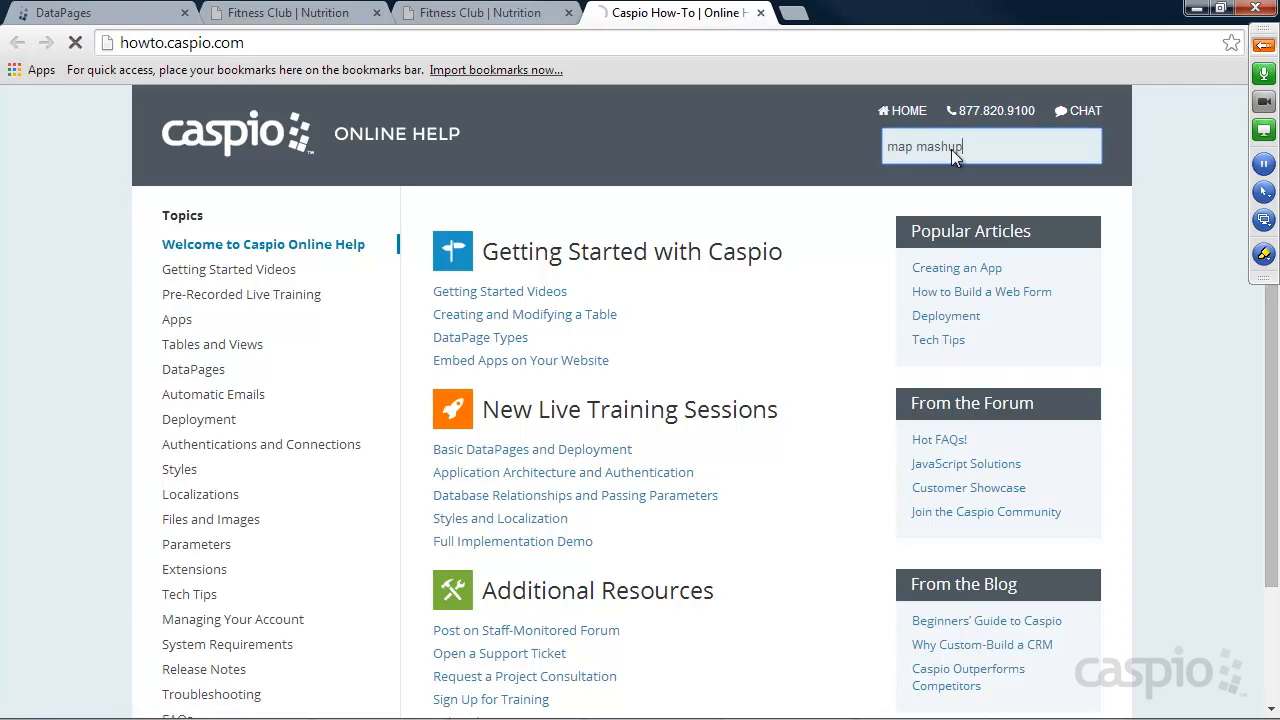
{"action": "key", "text": "Return"}
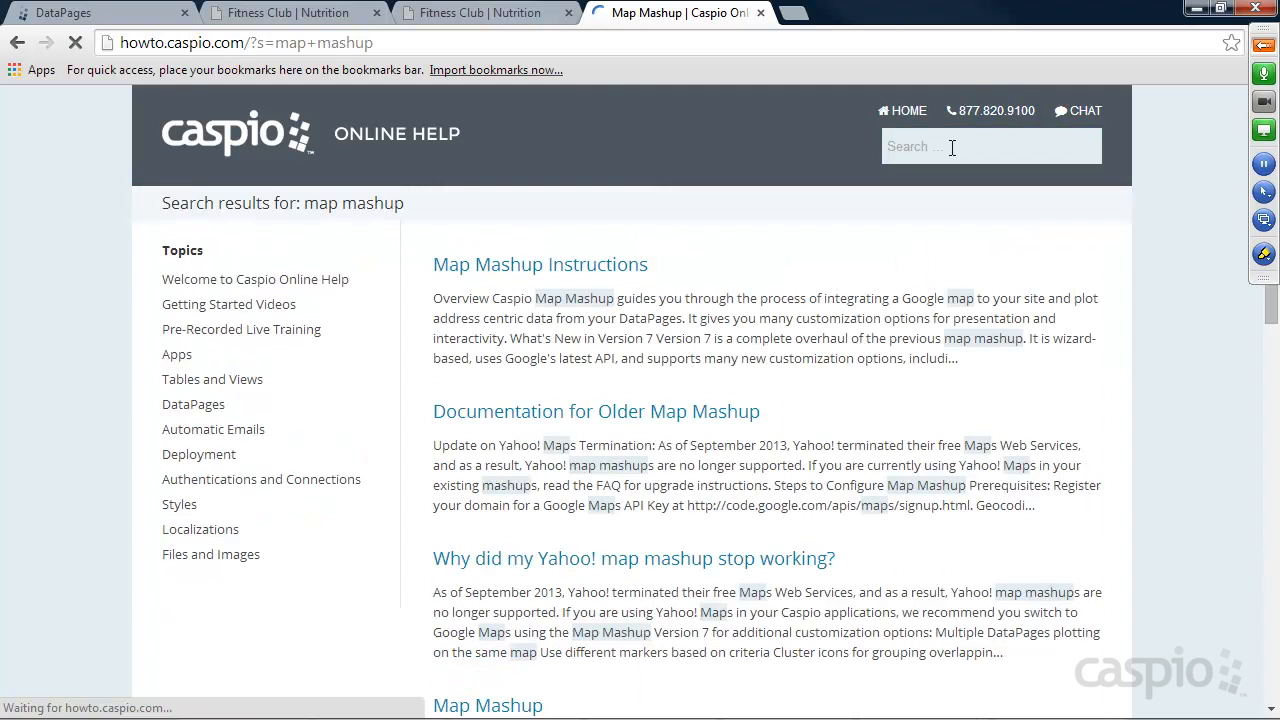
Open the Map Mashup Instructions article and follow its link to the map mashup configuration wizard.
{"action": "left_click", "coordinate": [549, 268]}
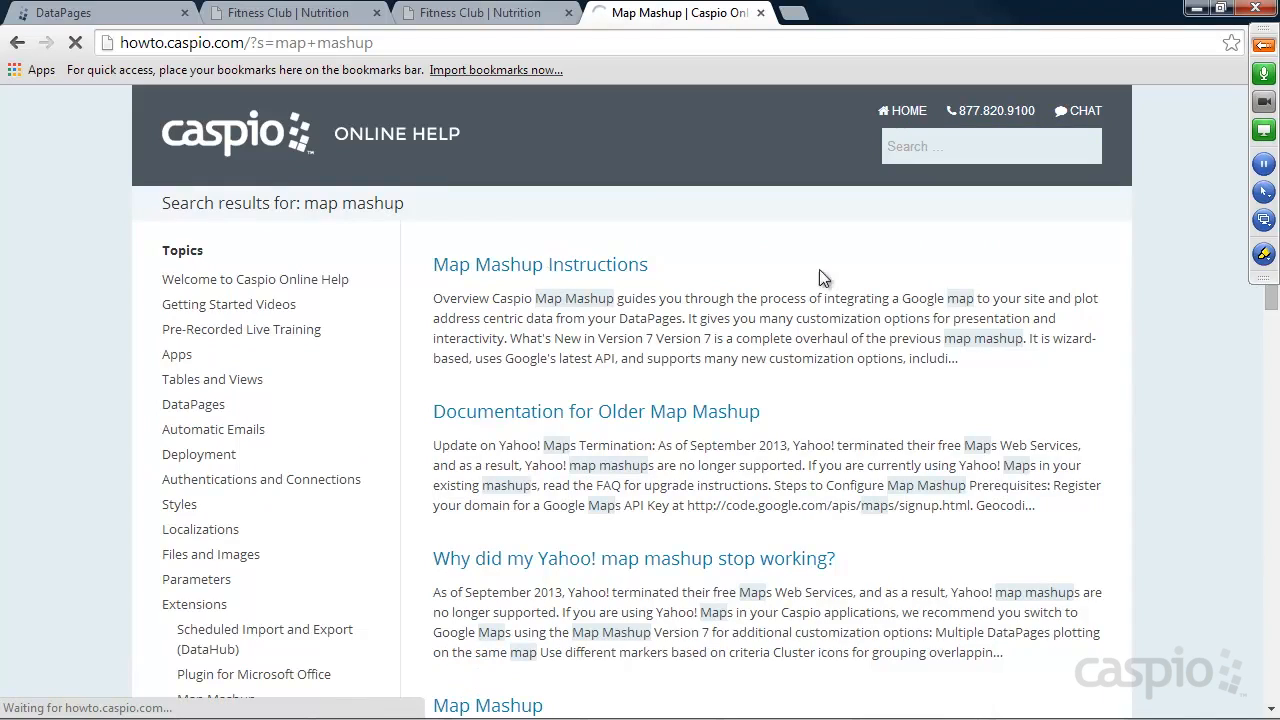
{"action": "scroll", "coordinate": [1110, 330], "scroll_direction": "down", "scroll_amount": 2}
{"action": "scroll", "coordinate": [1125, 330], "scroll_direction": "down", "scroll_amount": 8}
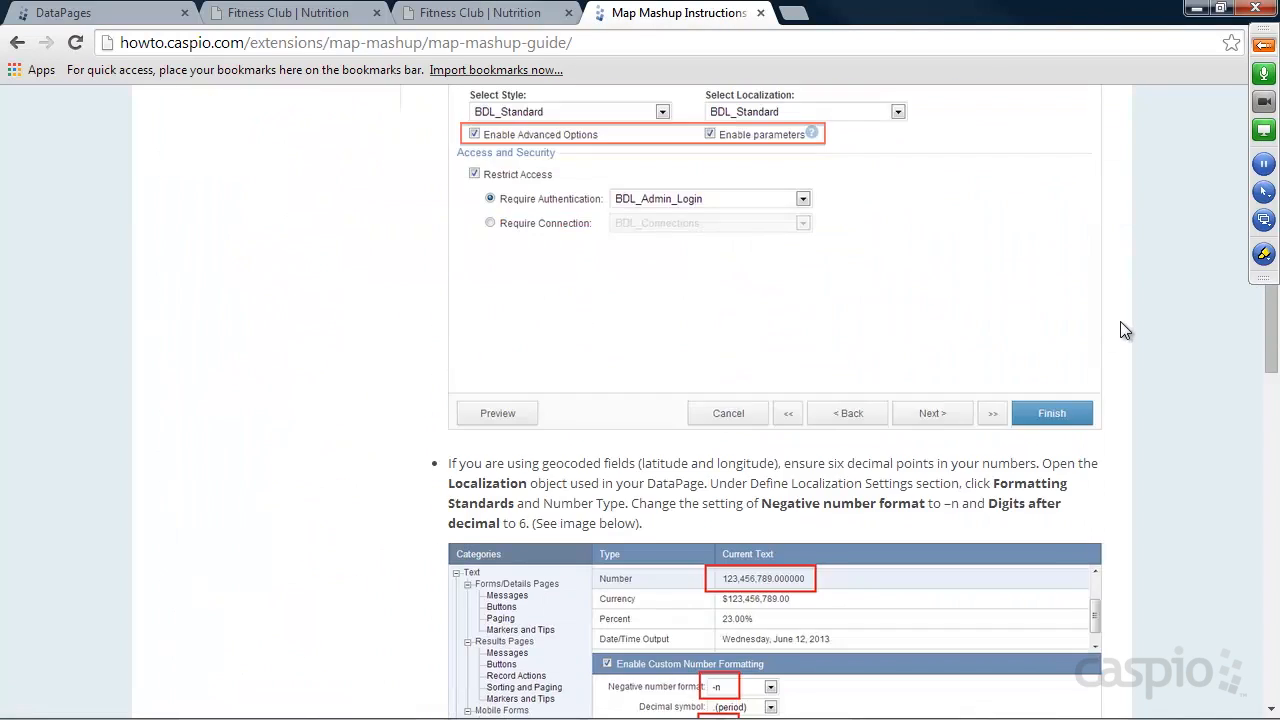
{"action": "scroll", "coordinate": [1125, 330], "scroll_direction": "down", "scroll_amount": 5}
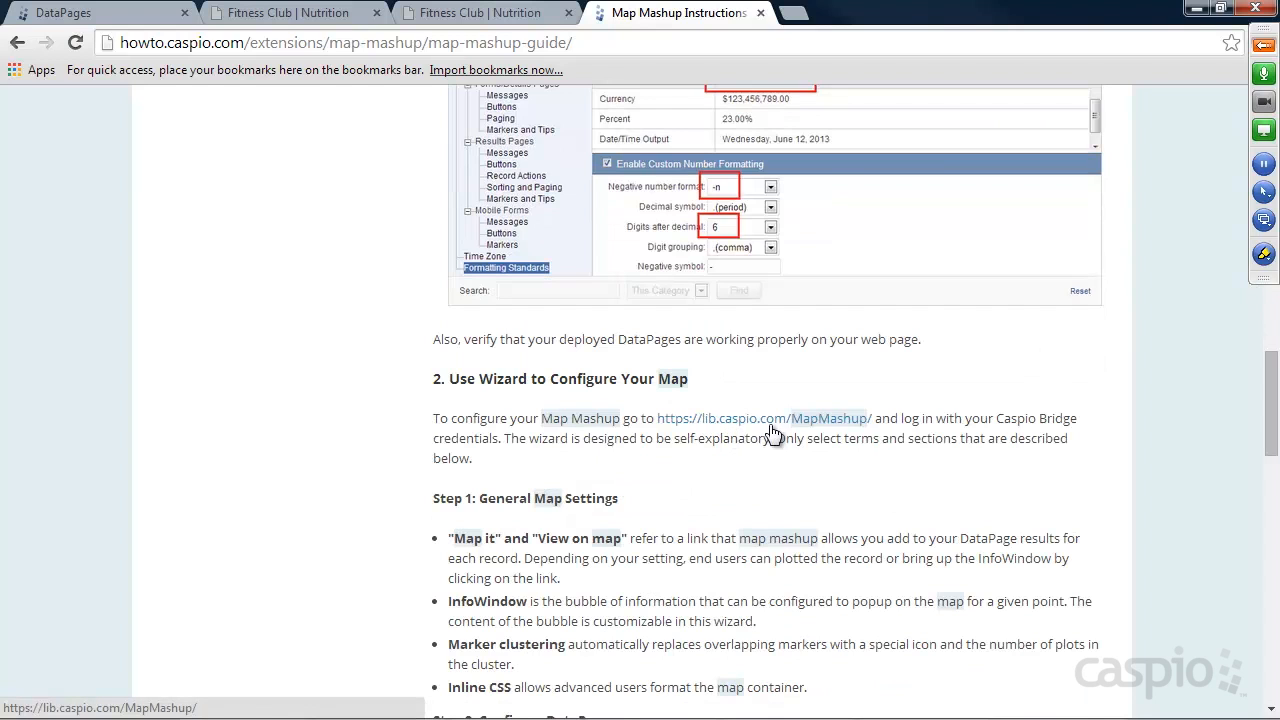
{"action": "left_click", "coordinate": [755, 420]}
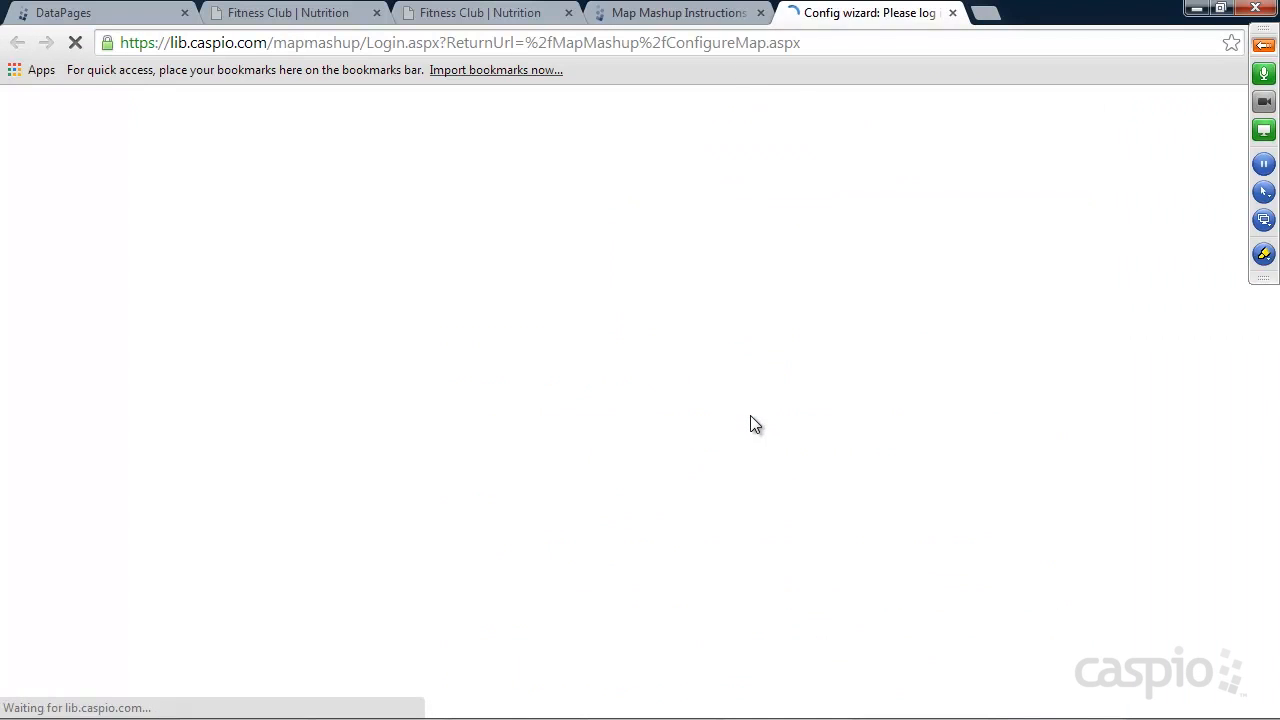
Log in to the map mashup wizard with the Caspio Bridge account ID and account password.
{"action": "left_click", "coordinate": [633, 298]}
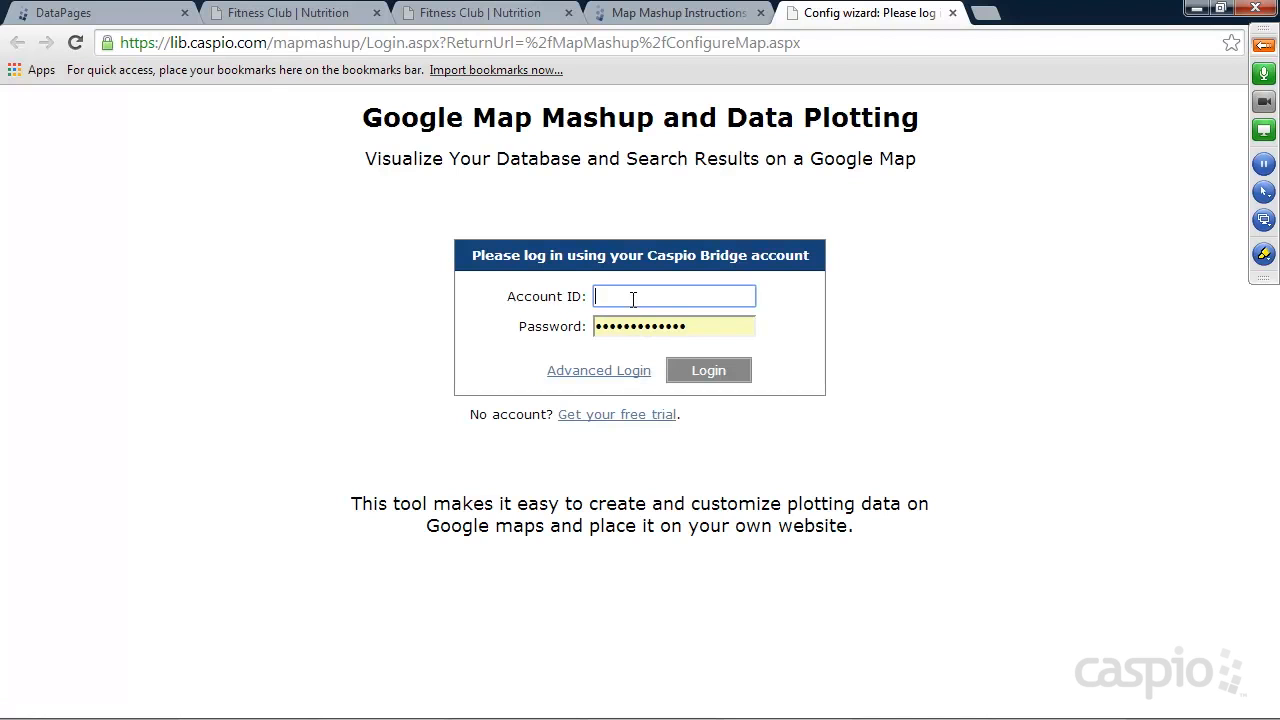
{"action": "left_click", "coordinate": [130, 13]}
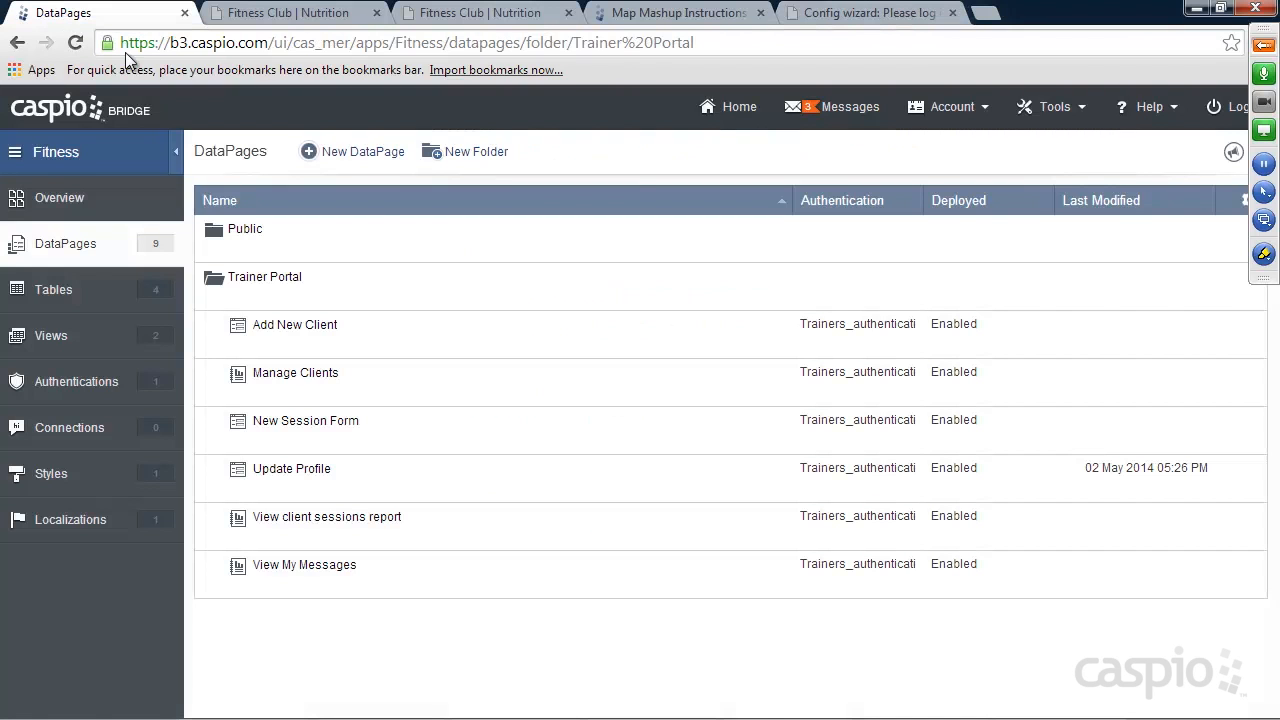
{"action": "left_click", "coordinate": [862, 13]}
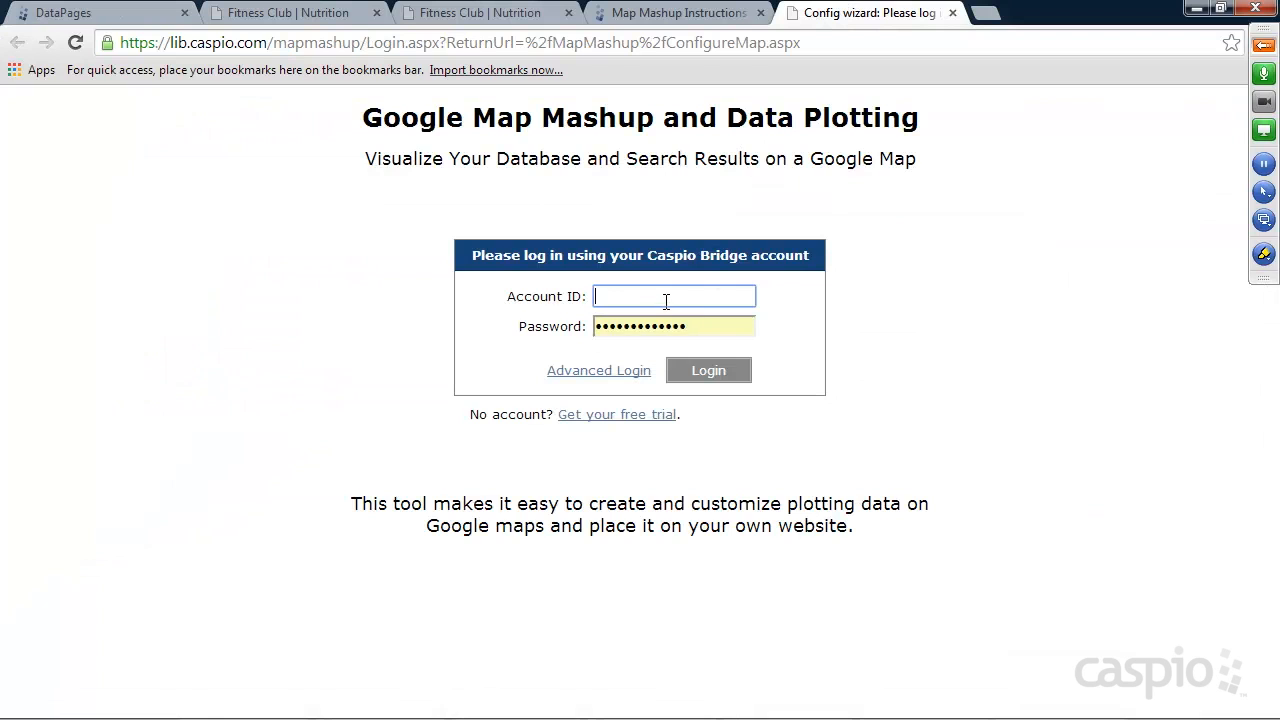
{"action": "type", "text": "cas_mer"}
{"action": "key", "text": "Tab"}
{"action": "type", "text": "************"}
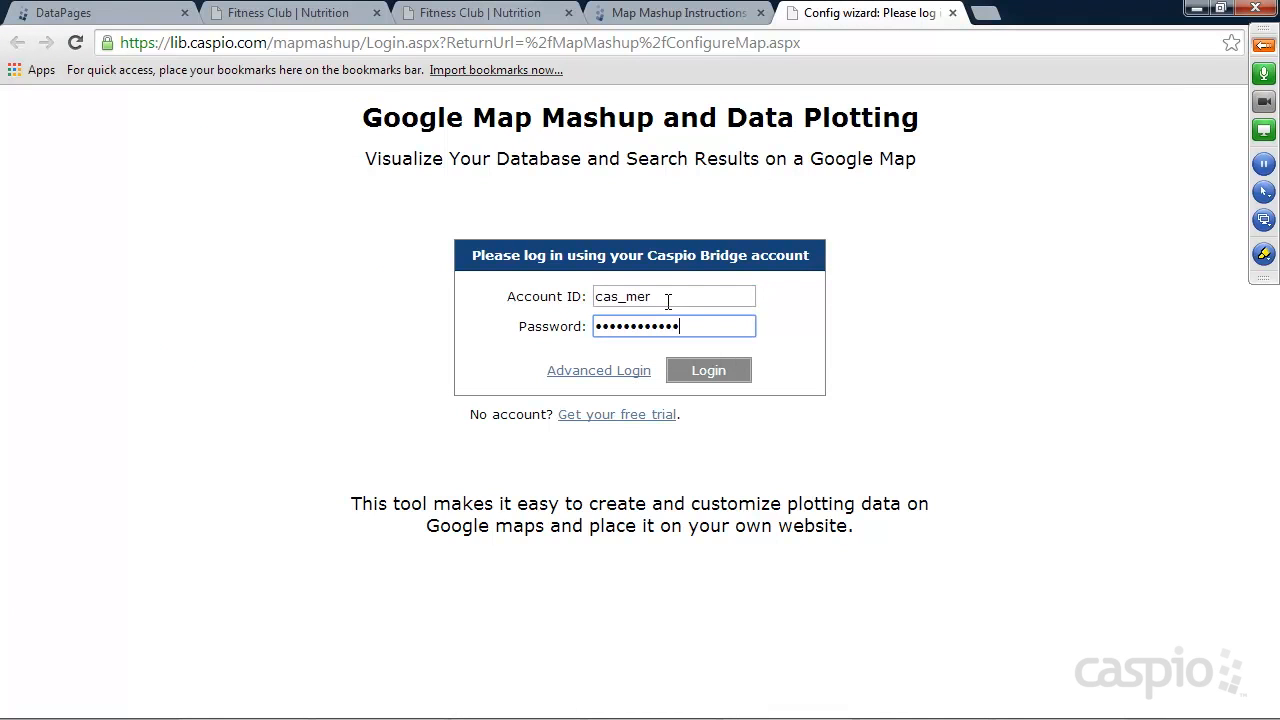
{"action": "left_click", "coordinate": [728, 374]}
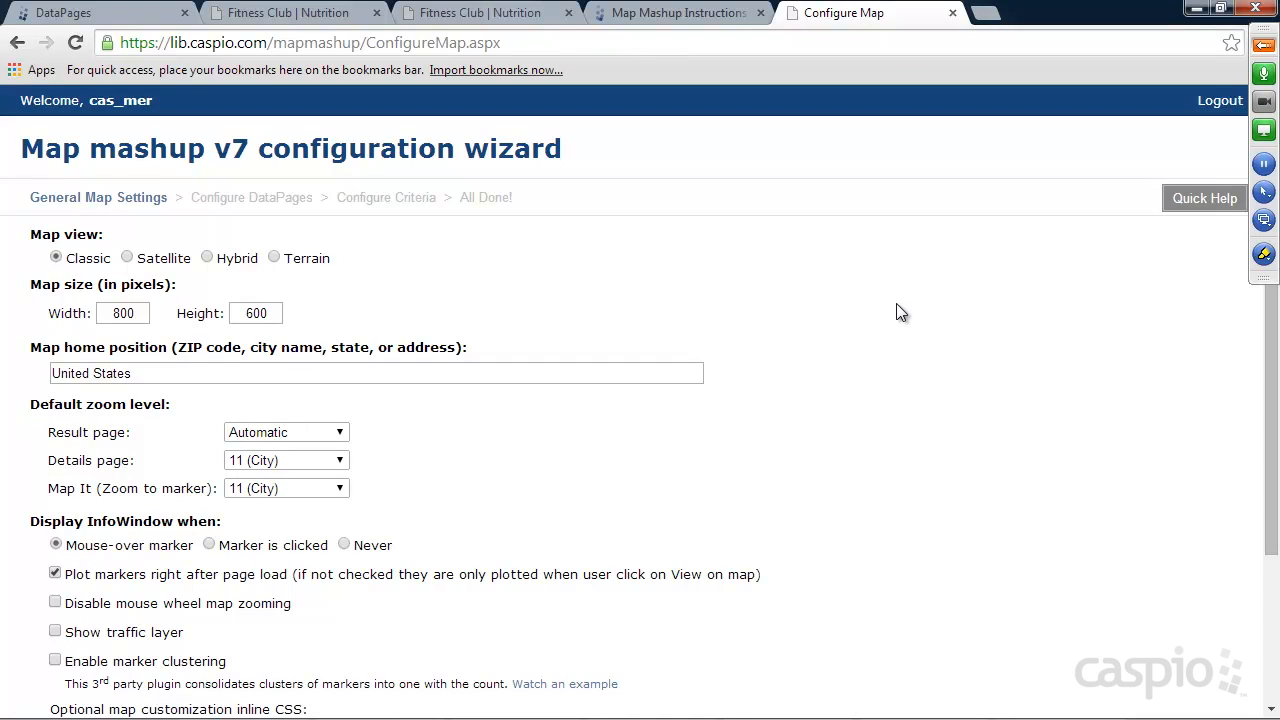
Set the map height to 400 pixels and the map home position to California.
{"action": "scroll", "coordinate": [900, 302], "scroll_direction": "down", "scroll_amount": 1}
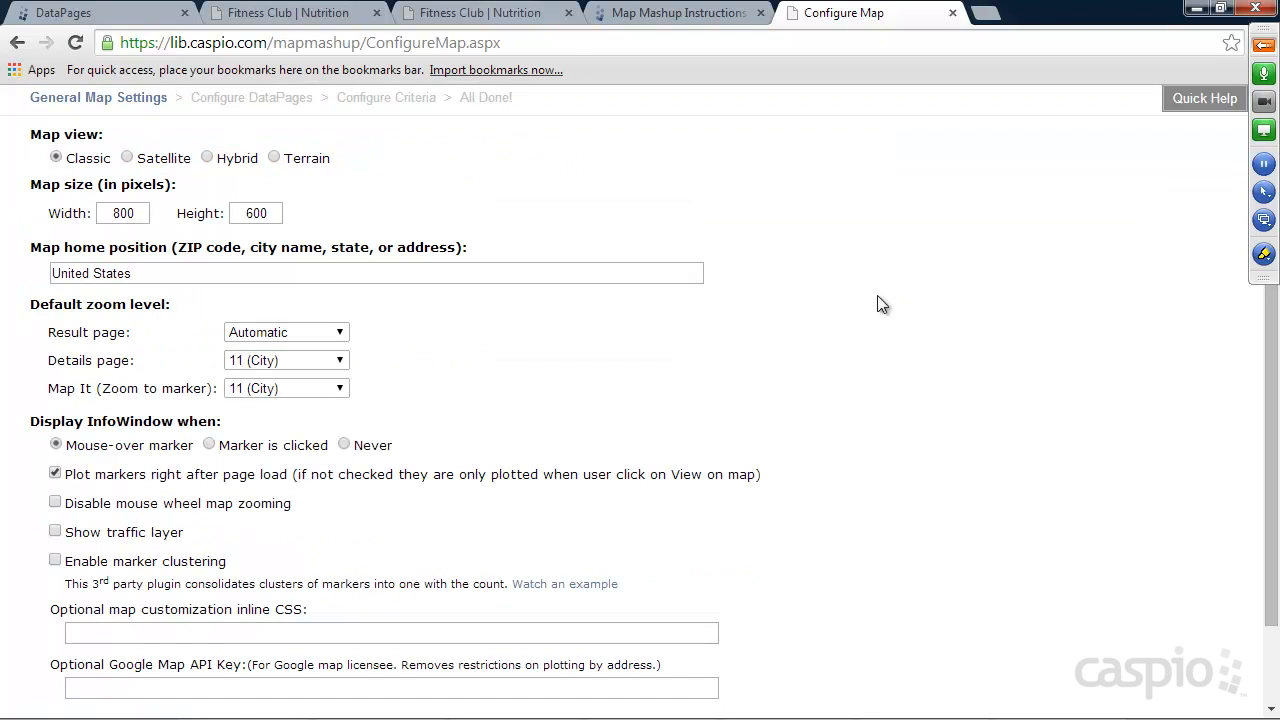
{"action": "left_click_drag", "start_coordinate": [275, 213], "coordinate": [235, 213]}
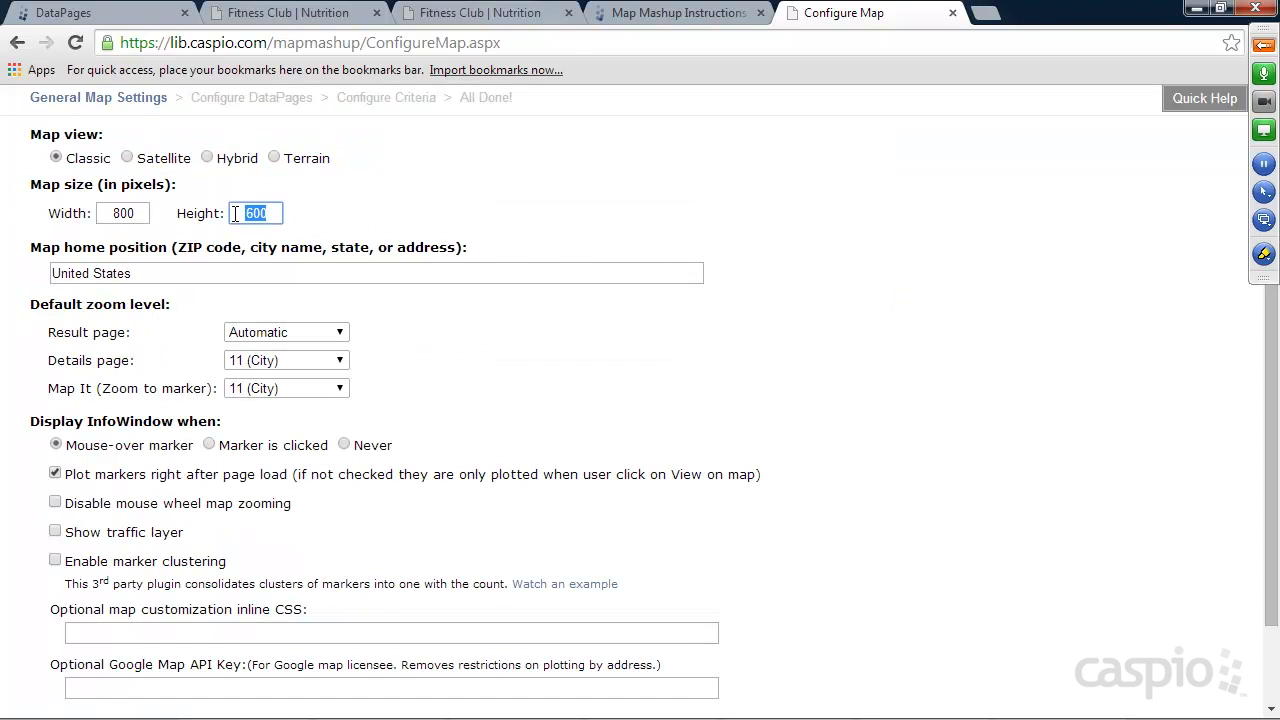
{"action": "type", "text": "400"}
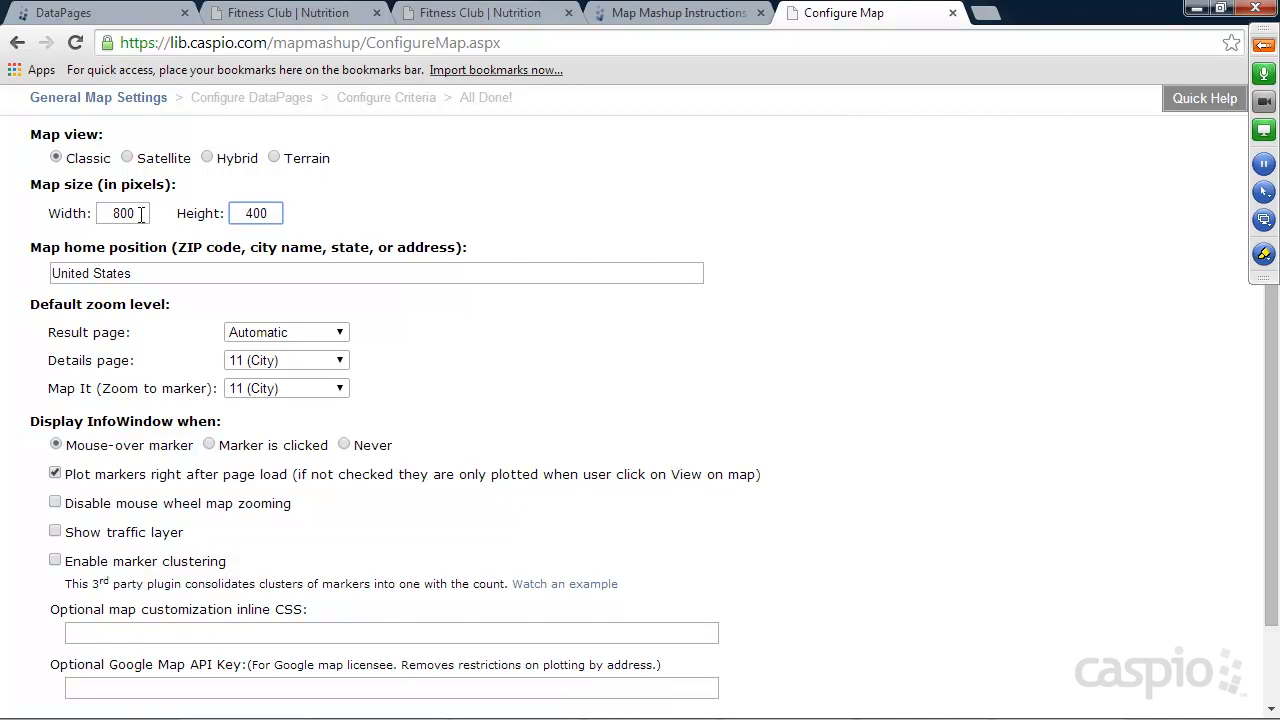
{"action": "left_click_drag", "start_coordinate": [138, 274], "coordinate": [55, 273]}
{"action": "key", "text": "Delete"}
{"action": "type", "text": "California"}
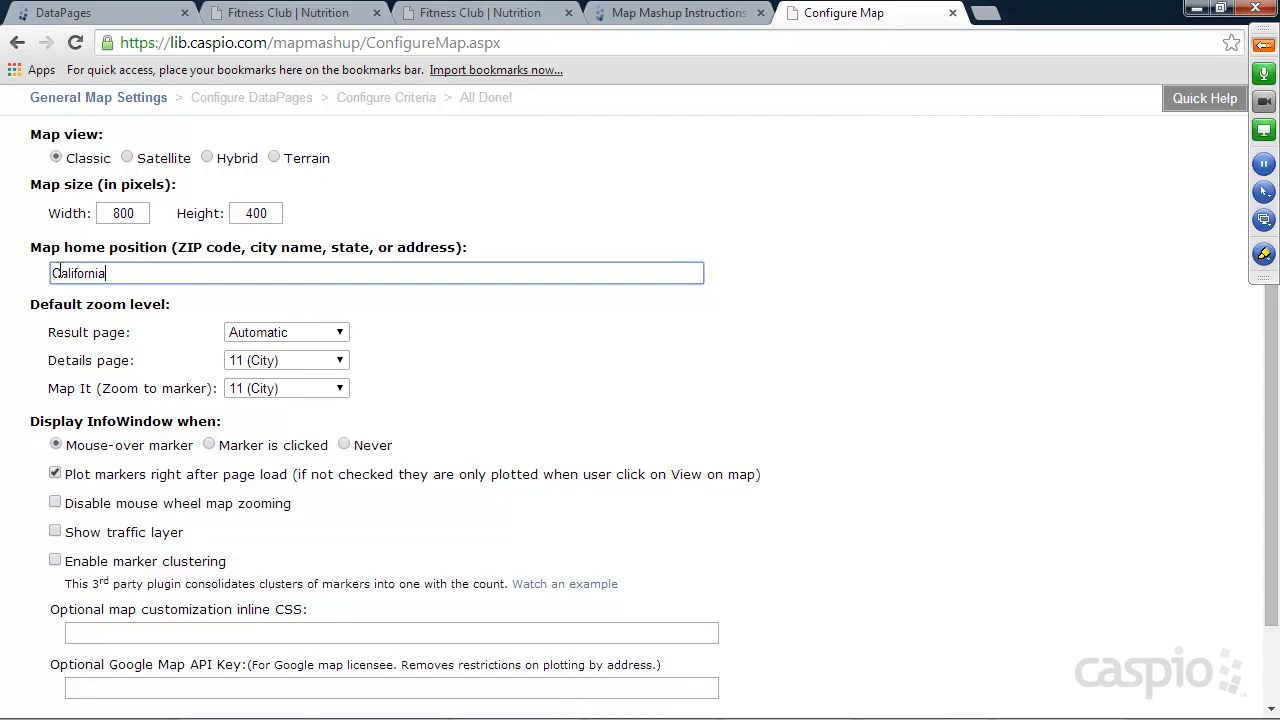
Set the result page's default zoom level to 8 (State) and continue to the Configure DataPages stage.
{"action": "left_click", "coordinate": [247, 335]}
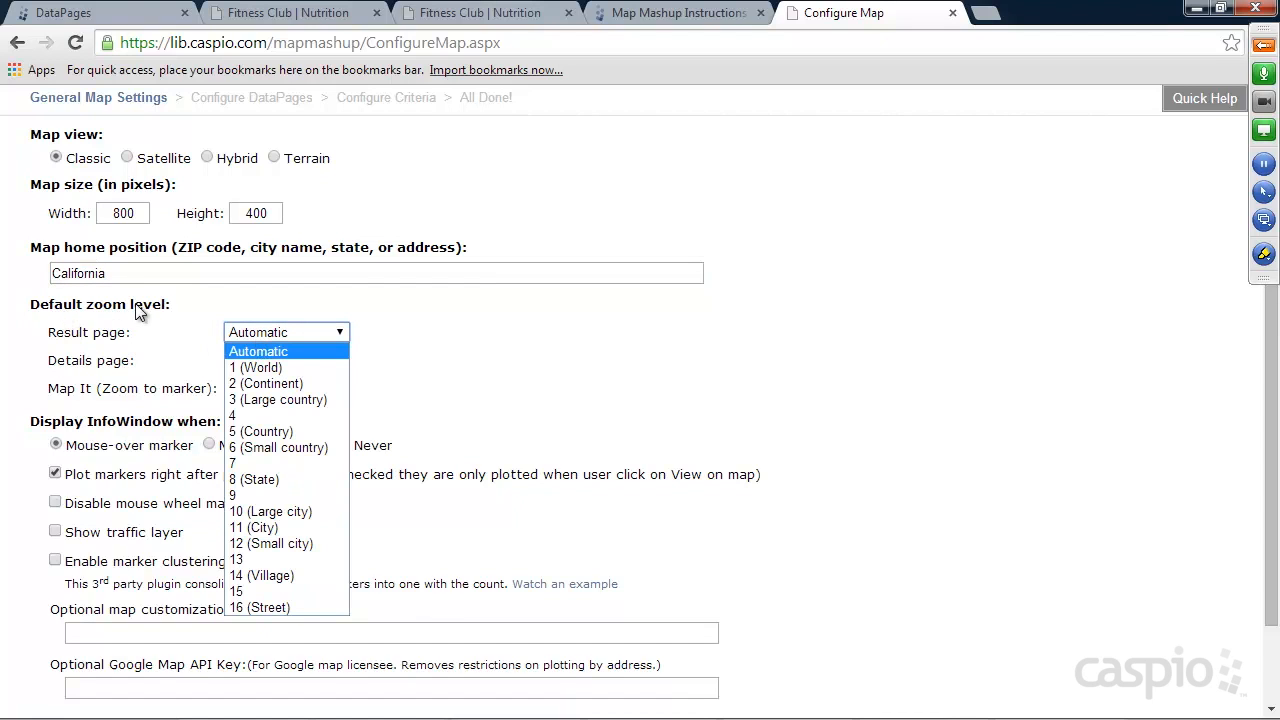
{"action": "left_click", "coordinate": [275, 480]}
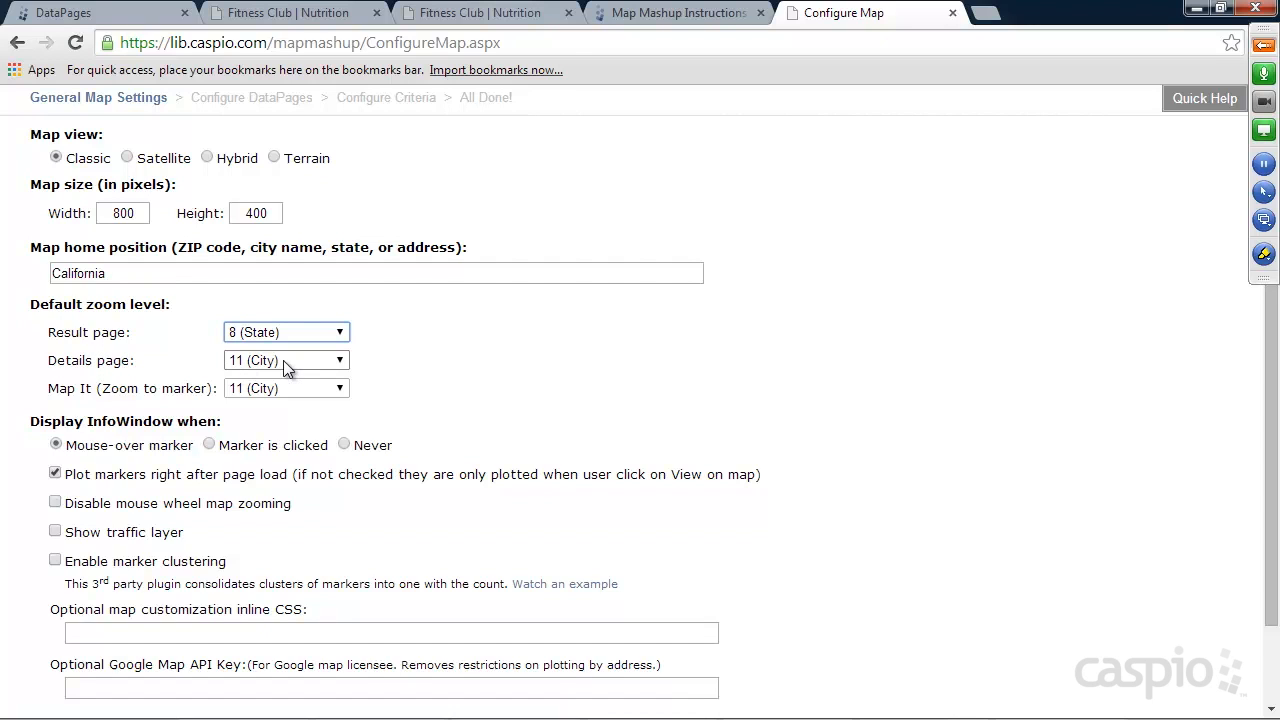
{"action": "scroll", "coordinate": [645, 370], "scroll_direction": "down", "scroll_amount": 2}
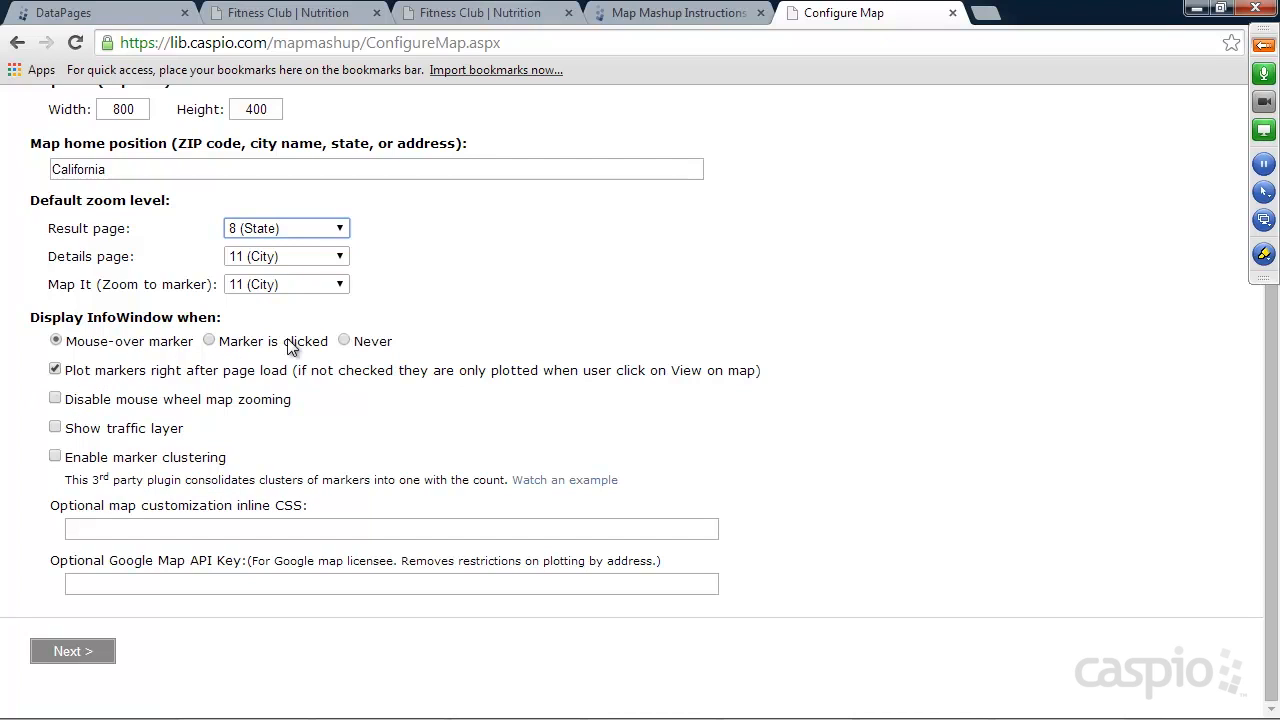
{"action": "left_click", "coordinate": [77, 649]}
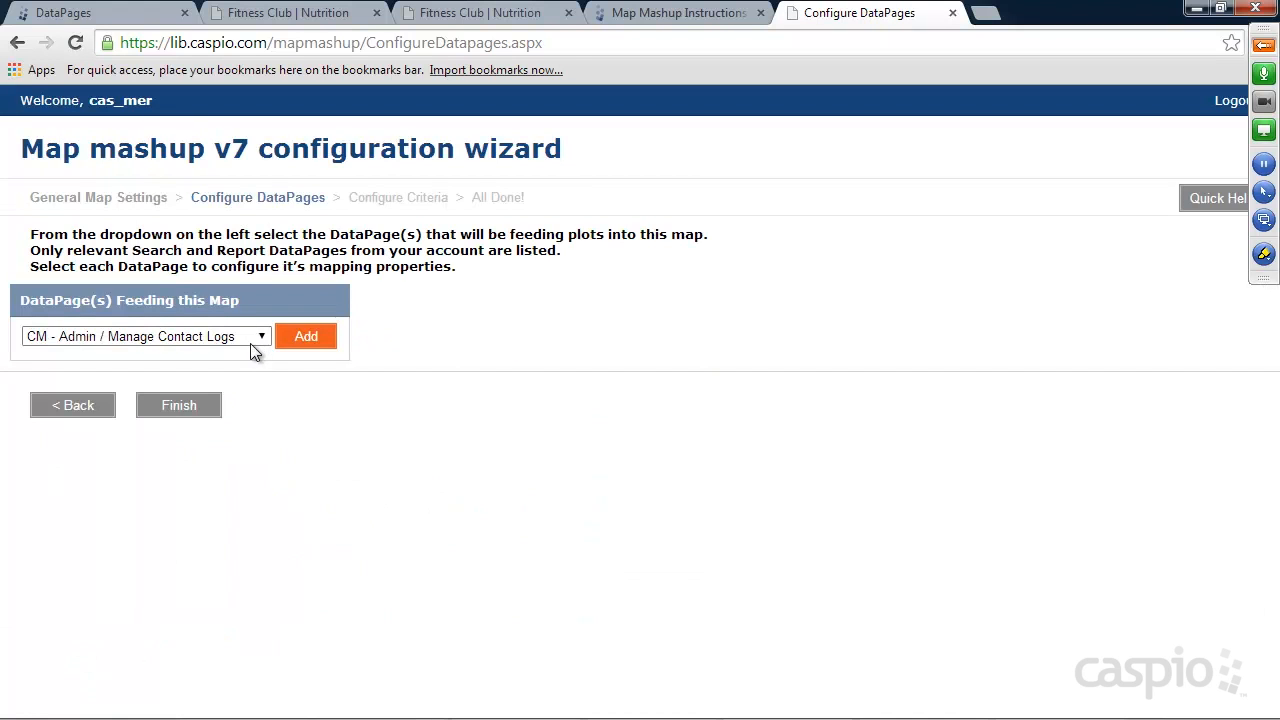
Check the Fitness Club site's Find a Trainer page and the Public folder's DataPages to identify which DataPage should feed the map.
{"action": "left_click", "coordinate": [262, 337]}
{"action": "mouse_move", "coordinate": [316, 376]}
{"action": "left_mouse_down"}
{"action": "mouse_move", "coordinate": [296, 555]}
{"action": "mouse_move", "coordinate": [318, 360]}
{"action": "left_mouse_up"}
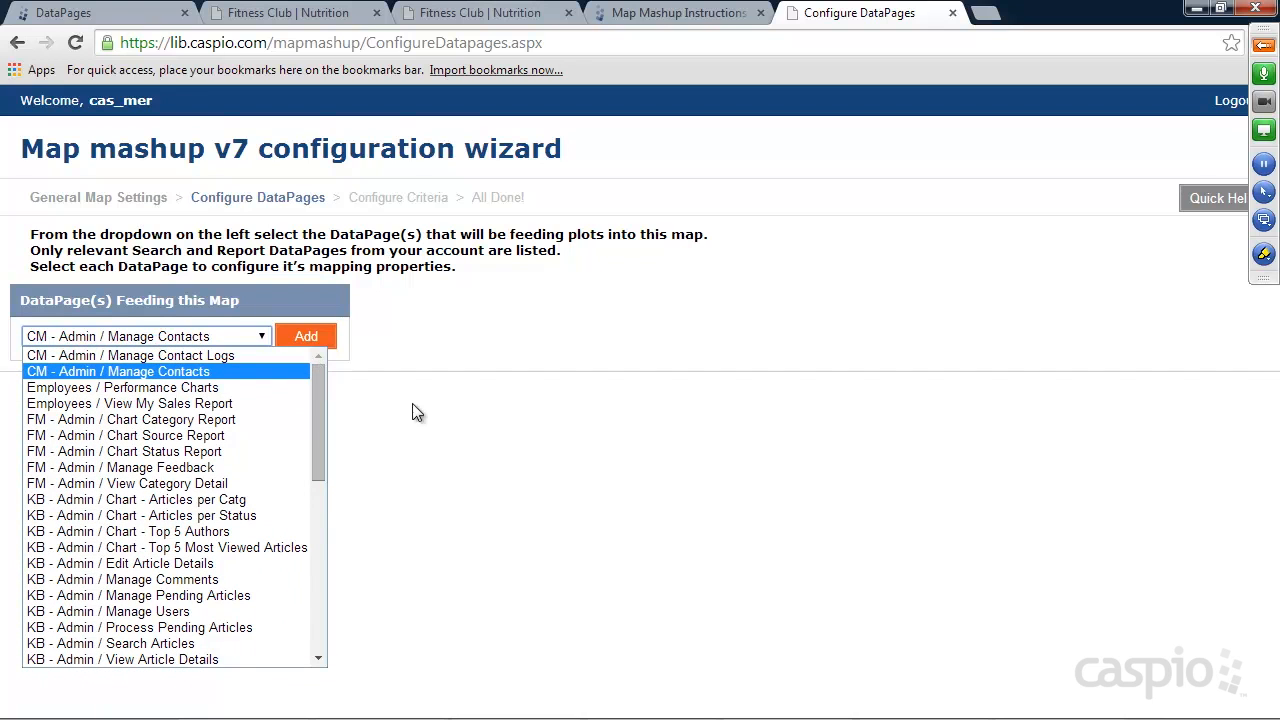
{"action": "left_click", "coordinate": [440, 420]}
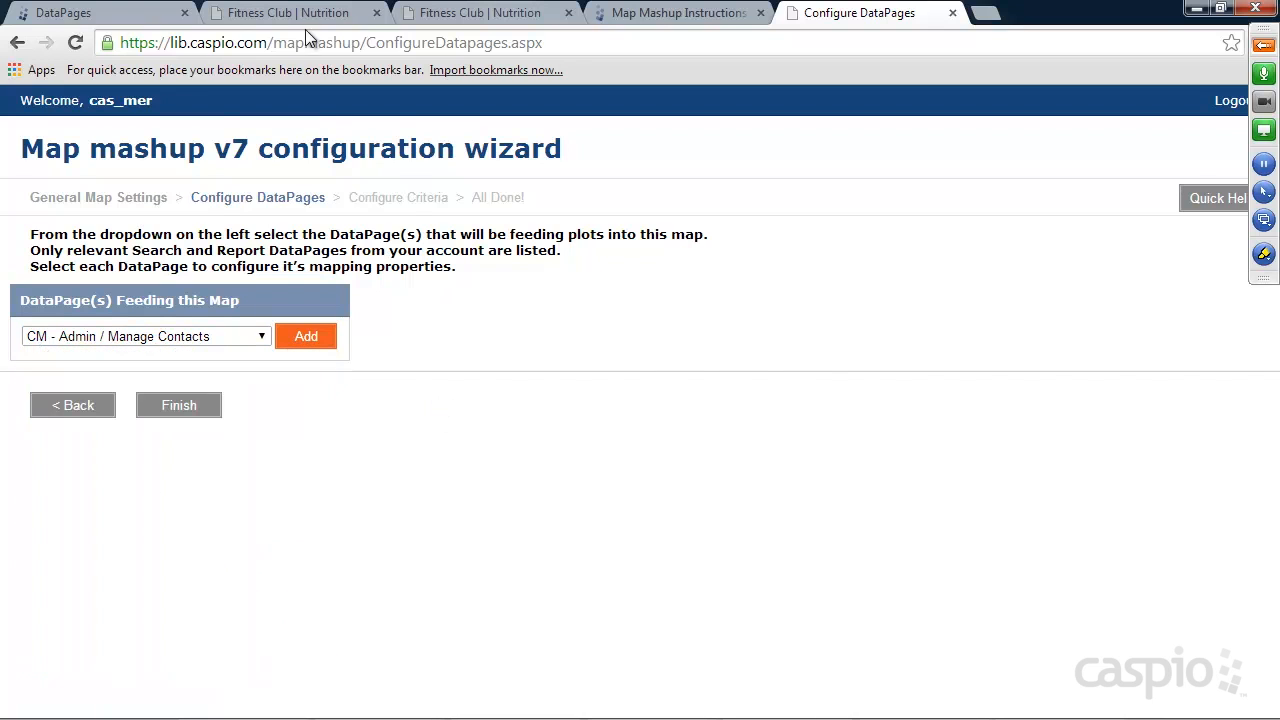
{"action": "left_click", "coordinate": [445, 14]}
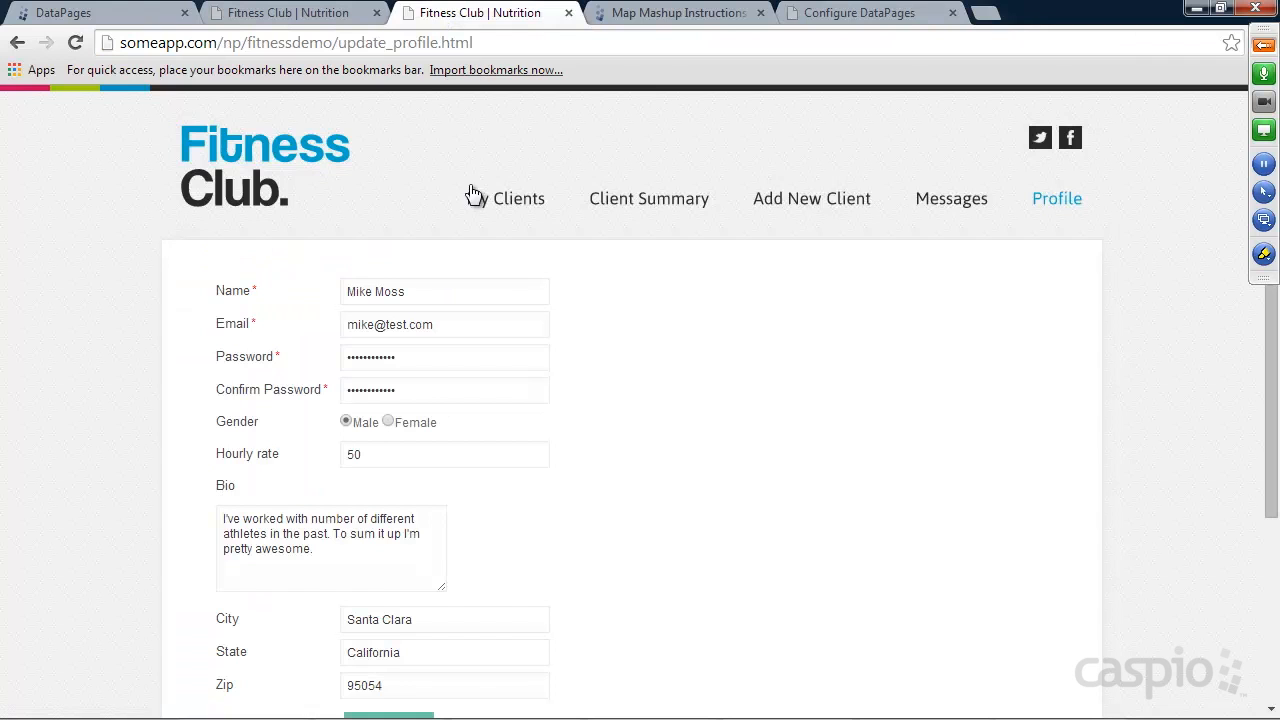
{"action": "left_click", "coordinate": [240, 172]}
{"action": "left_click", "coordinate": [570, 204]}
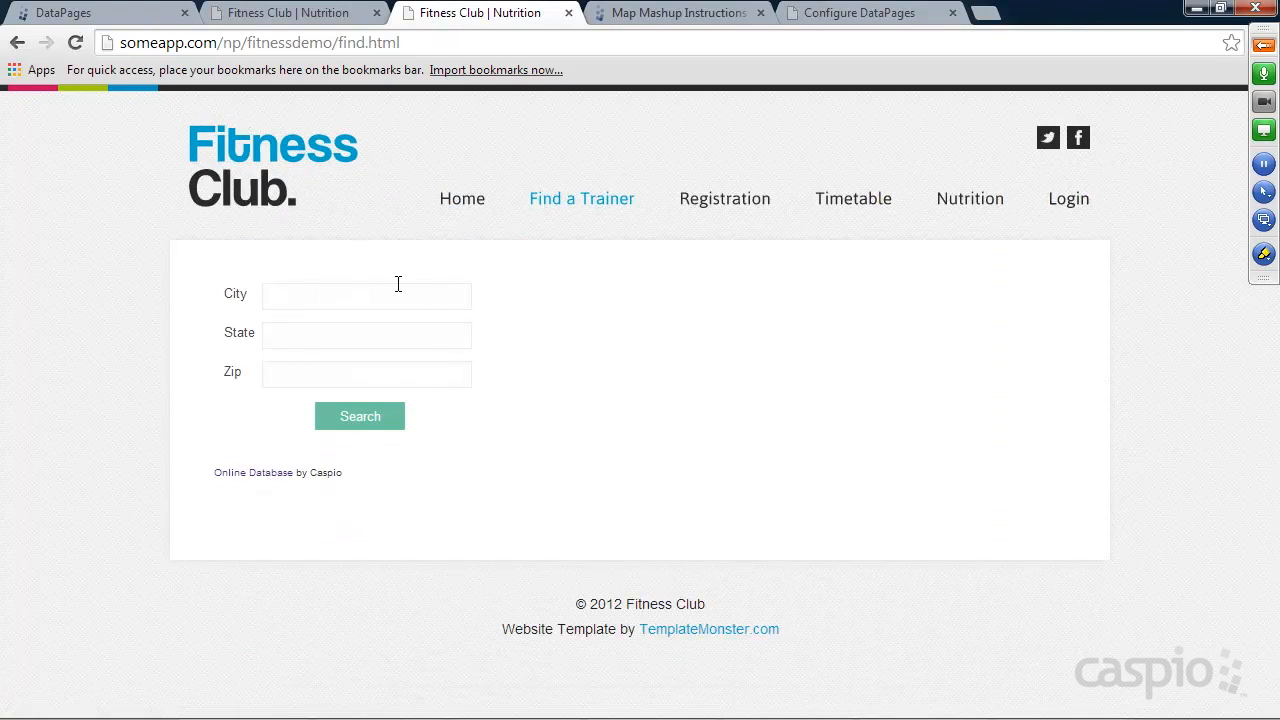
{"action": "left_click", "coordinate": [97, 14]}
{"action": "left_click", "coordinate": [242, 250]}
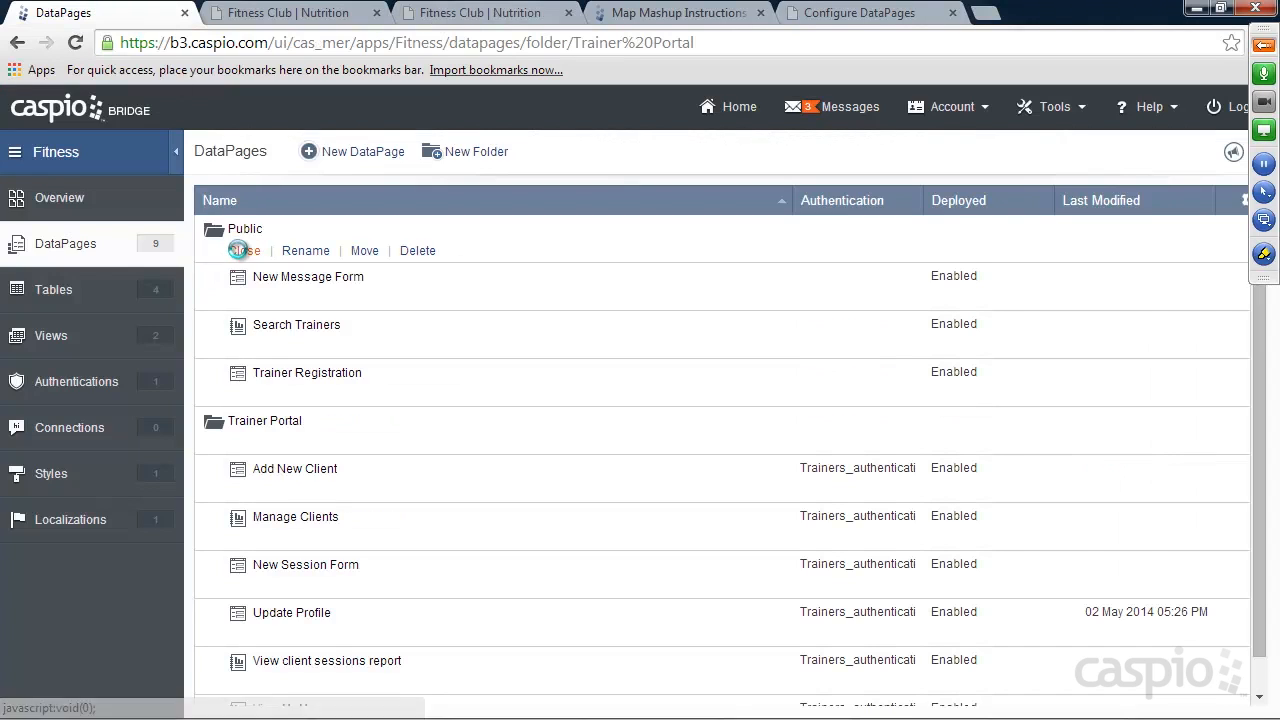
{"action": "mouse_move", "coordinate": [274, 331]}
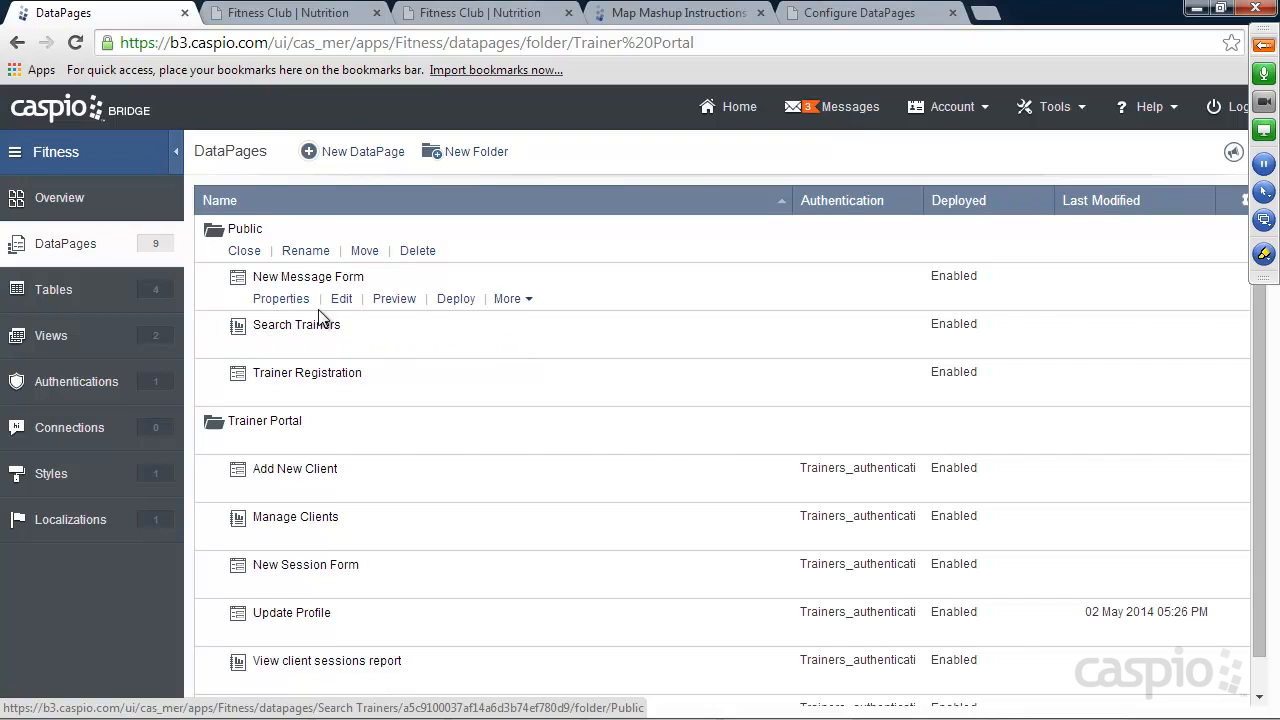
Back in the map mashup wizard, add the Public / Search Trainers DataPage as a source feeding the map.
{"action": "left_click", "coordinate": [840, 14]}
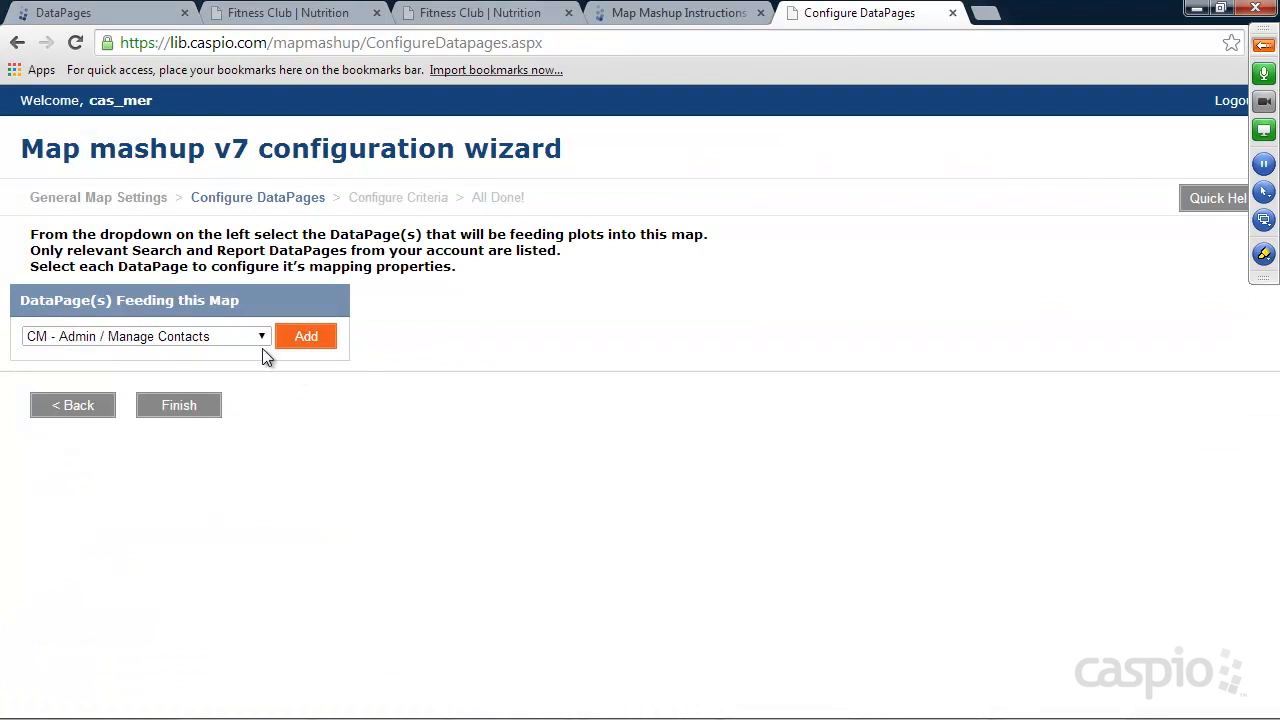
{"action": "left_click", "coordinate": [261, 336]}
{"action": "mouse_move", "coordinate": [313, 402]}
{"action": "left_mouse_down"}
{"action": "mouse_move", "coordinate": [301, 594]}
{"action": "mouse_move", "coordinate": [304, 396]}
{"action": "left_mouse_up"}
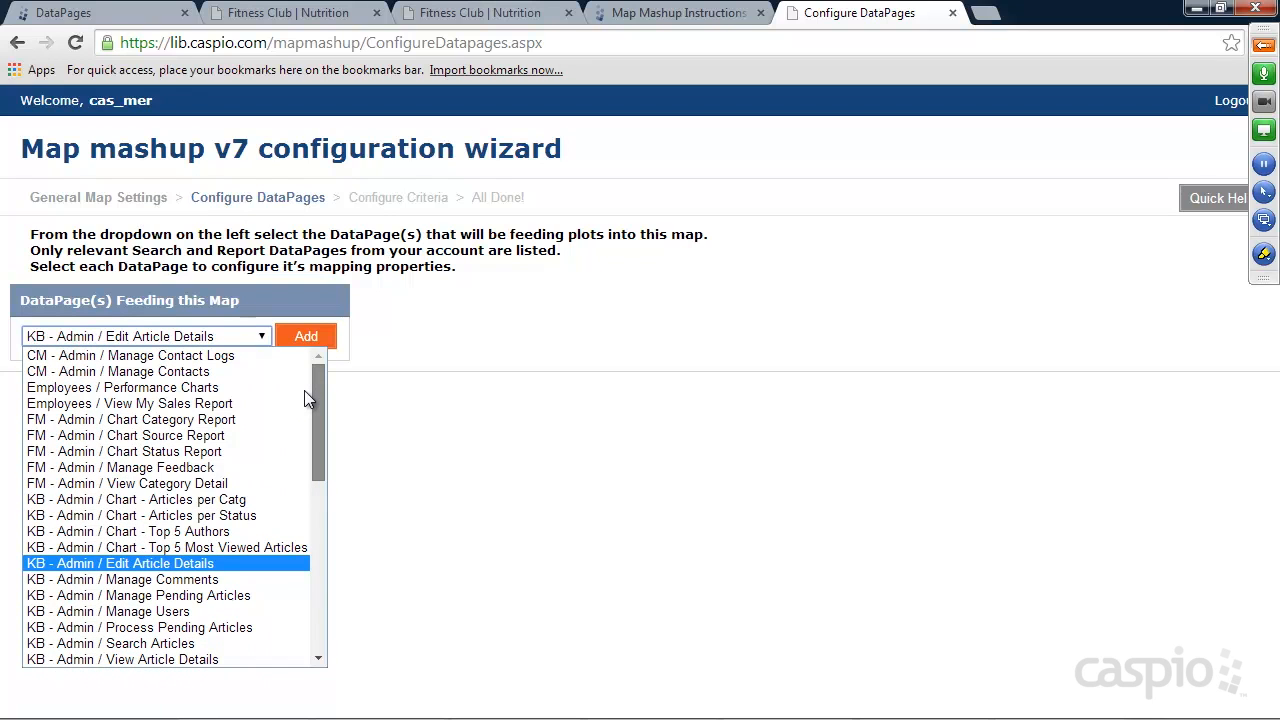
{"action": "left_click_drag", "start_coordinate": [306, 396], "coordinate": [313, 498]}
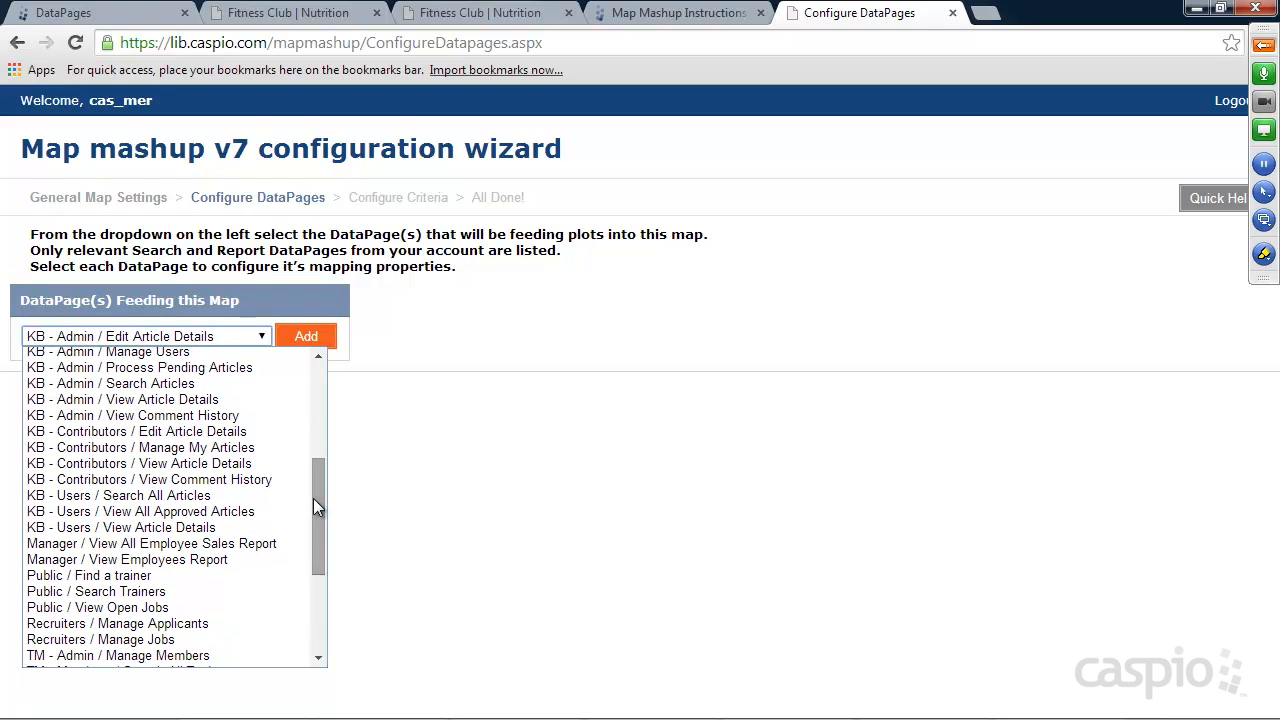
{"action": "left_click", "coordinate": [115, 591]}
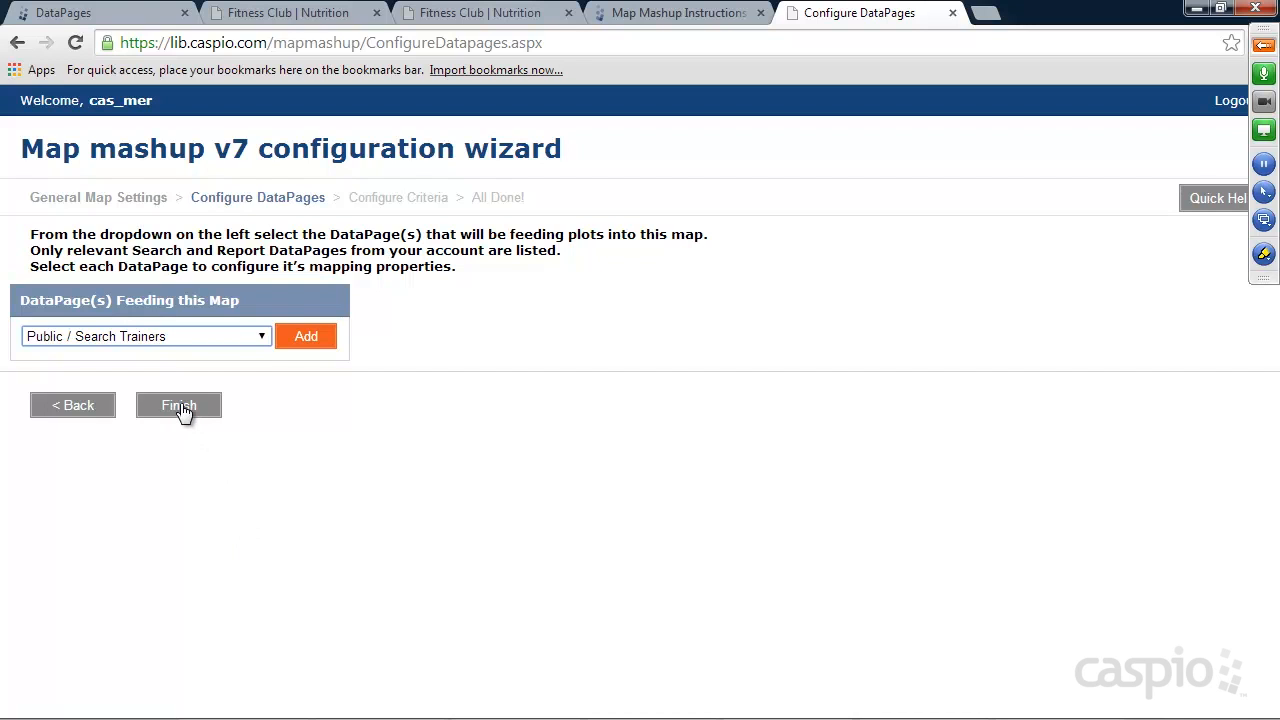
{"action": "left_click", "coordinate": [310, 342]}
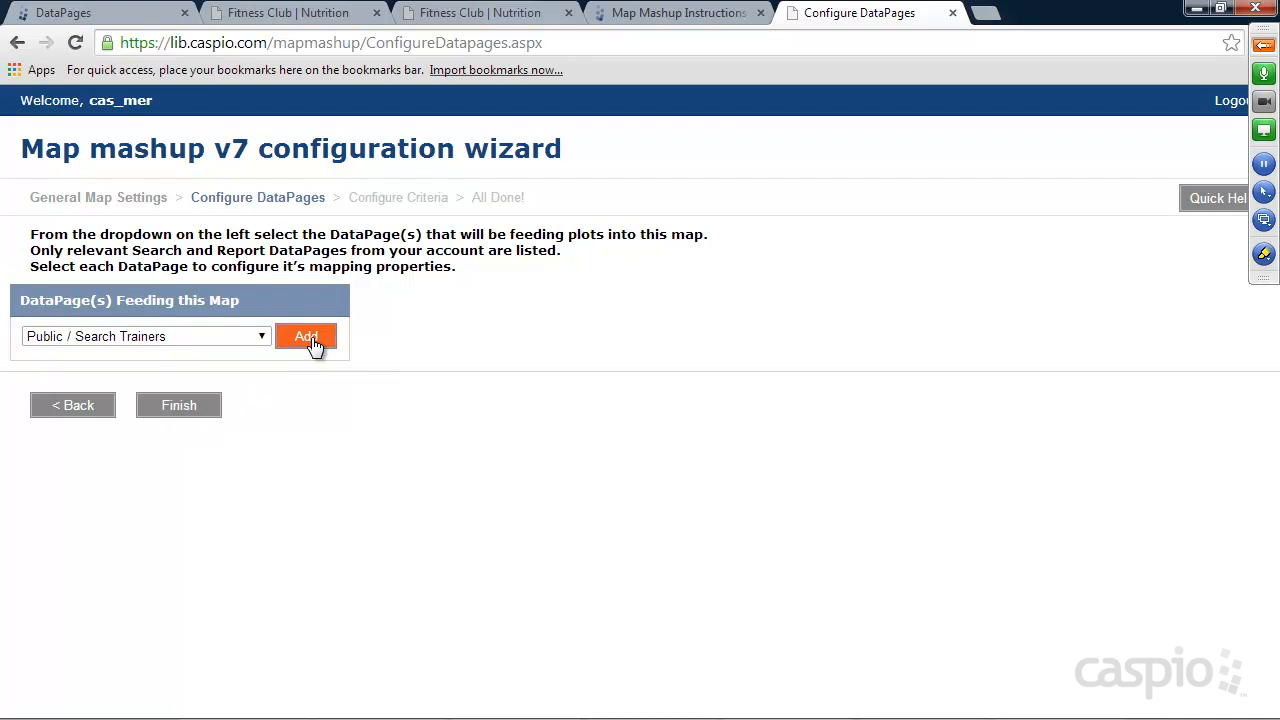
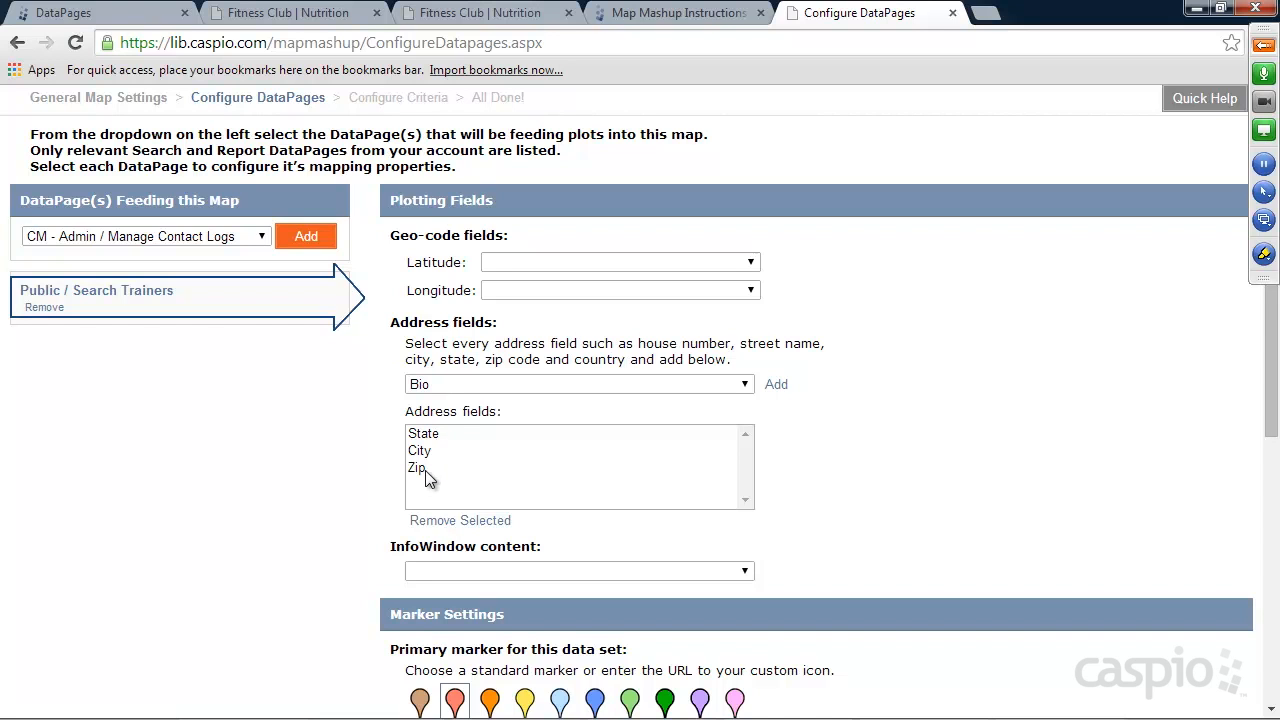
Switch to the Caspio Bridge account and examine the Trainers_t table design for its address fields.
{"action": "left_click", "coordinate": [100, 13]}
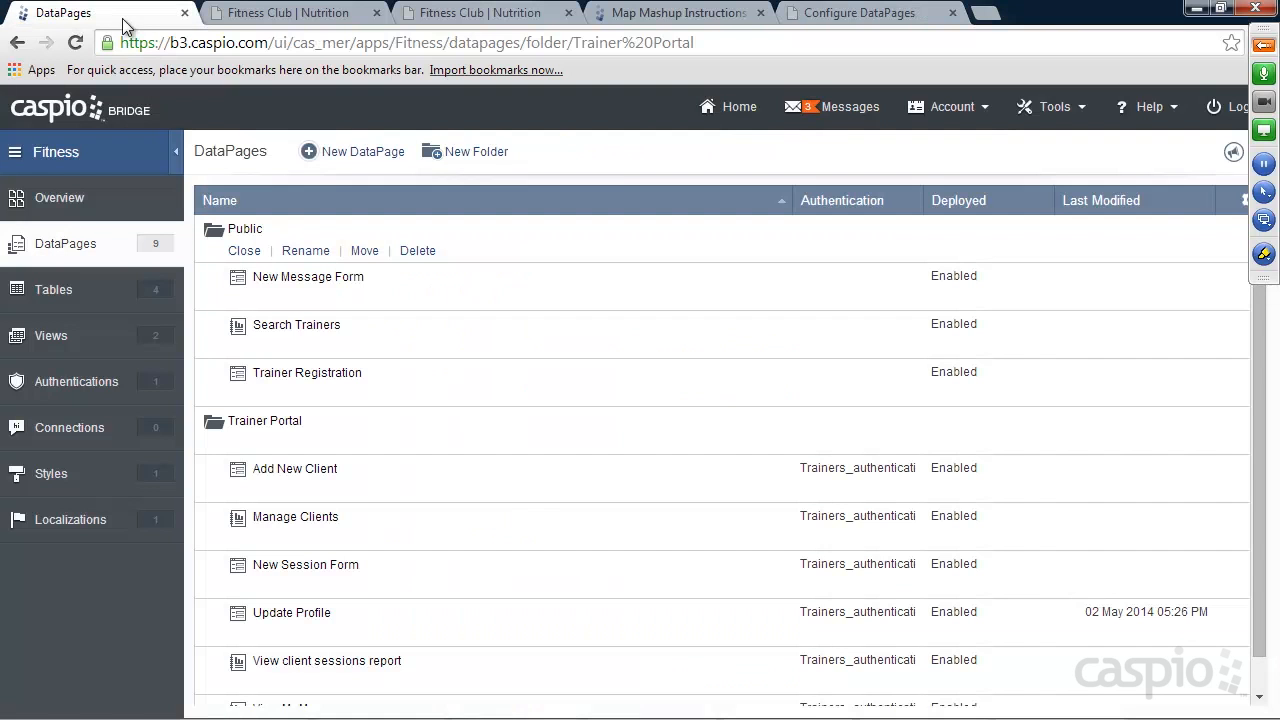
{"action": "left_click", "coordinate": [69, 293]}
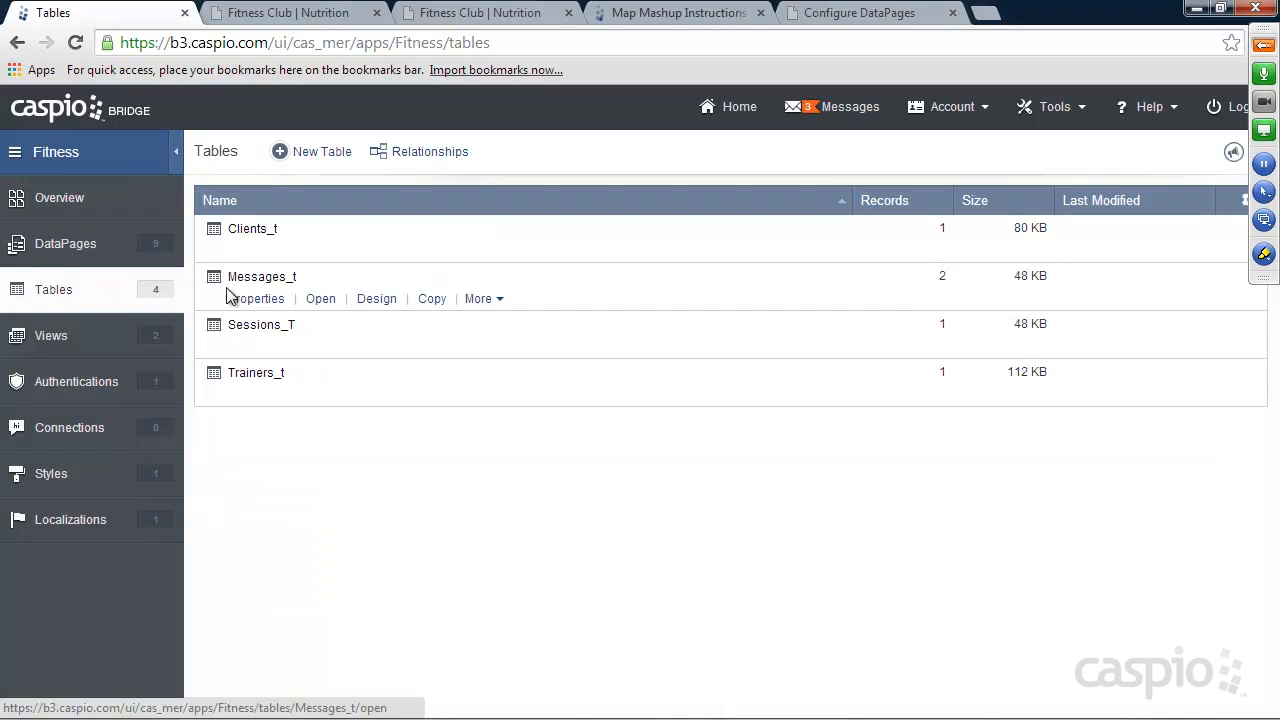
{"action": "left_click", "coordinate": [387, 396]}
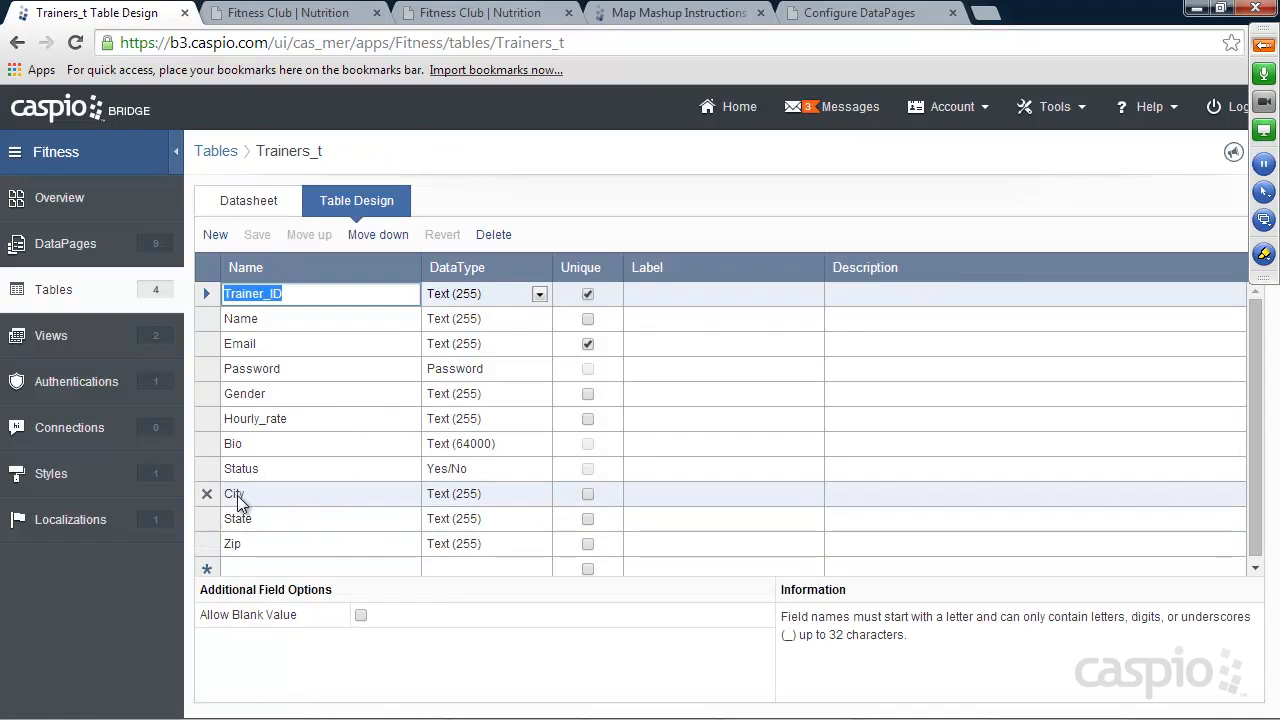
Back in the map mashup wizard, choose the large blue primary marker and enable Show map on Details Page and Hide map on Search Form.
{"action": "left_click", "coordinate": [875, 15]}
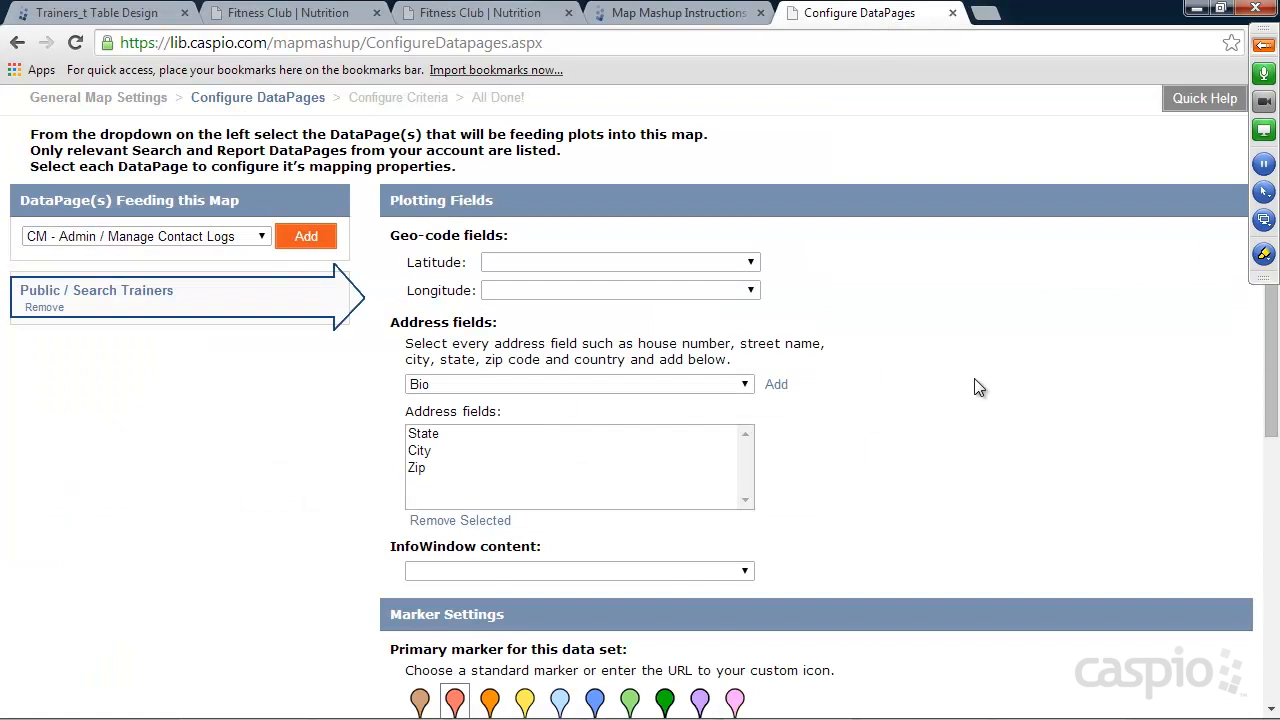
{"action": "scroll", "coordinate": [974, 388], "scroll_direction": "down", "scroll_amount": 3}
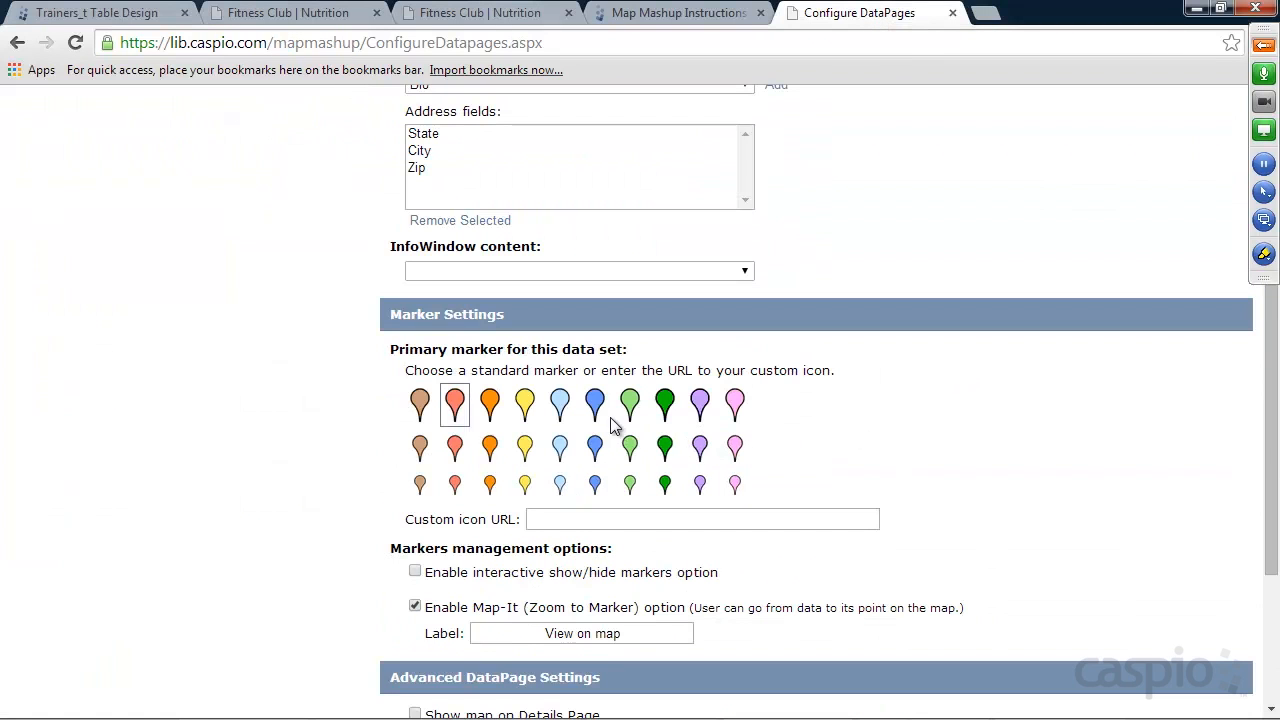
{"action": "left_click", "coordinate": [595, 406]}
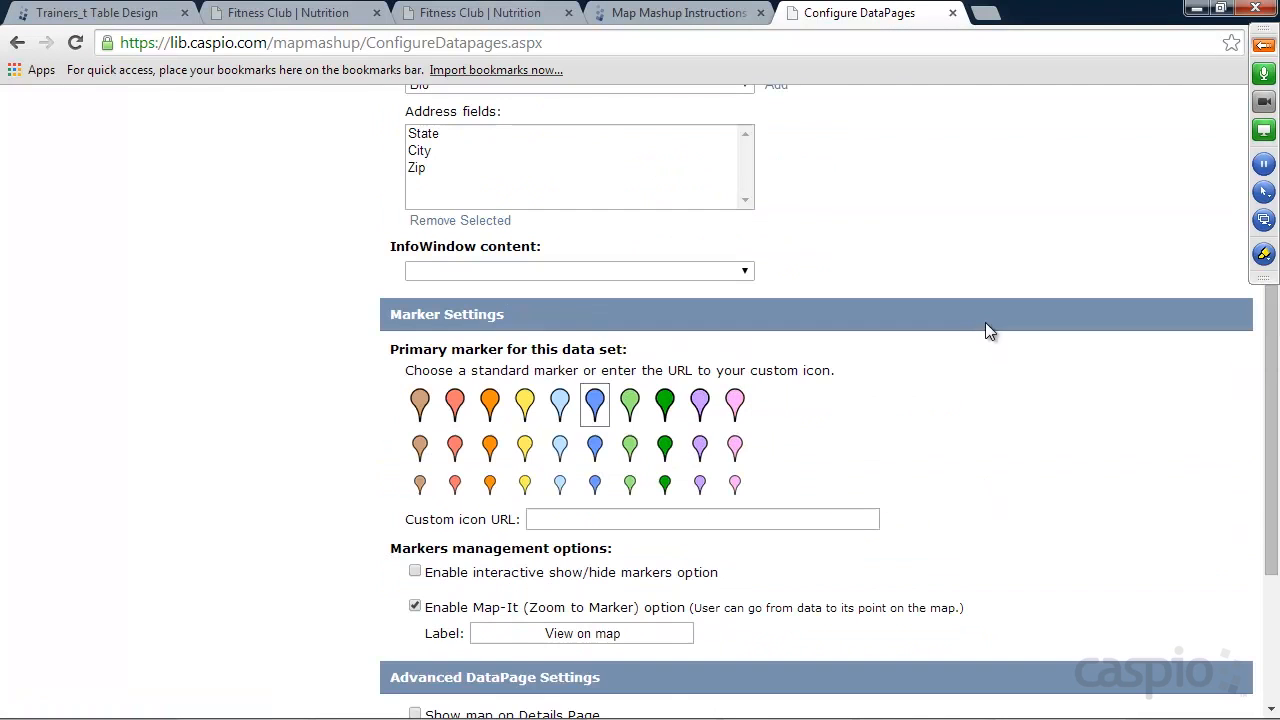
{"action": "scroll", "coordinate": [961, 308], "scroll_direction": "down", "scroll_amount": 2}
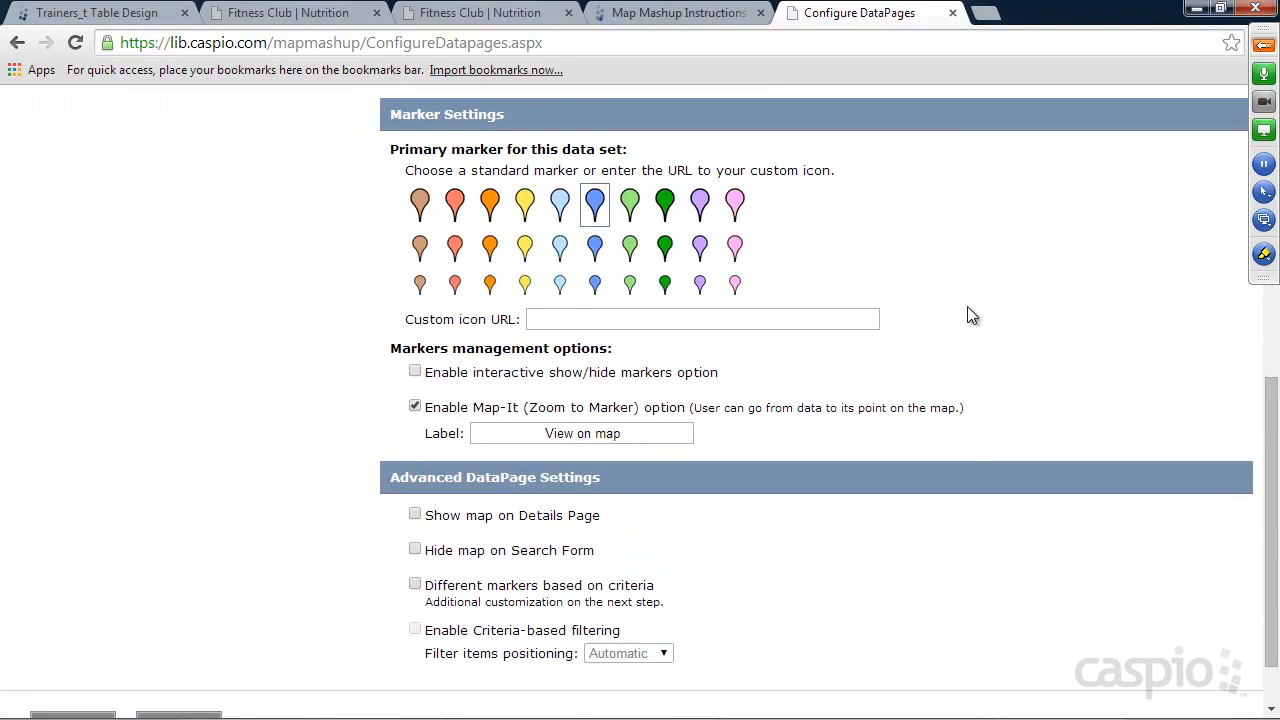
{"action": "left_click", "coordinate": [540, 318]}
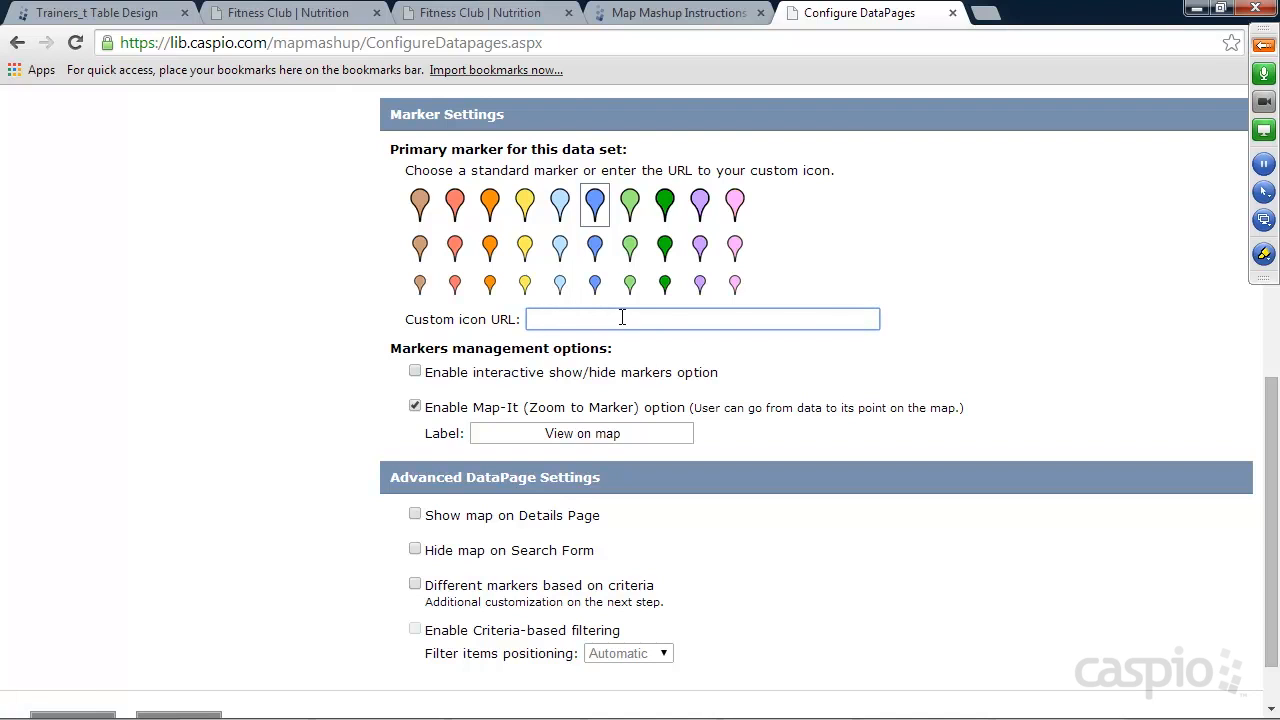
{"action": "scroll", "coordinate": [700, 390], "scroll_direction": "down", "scroll_amount": 1}
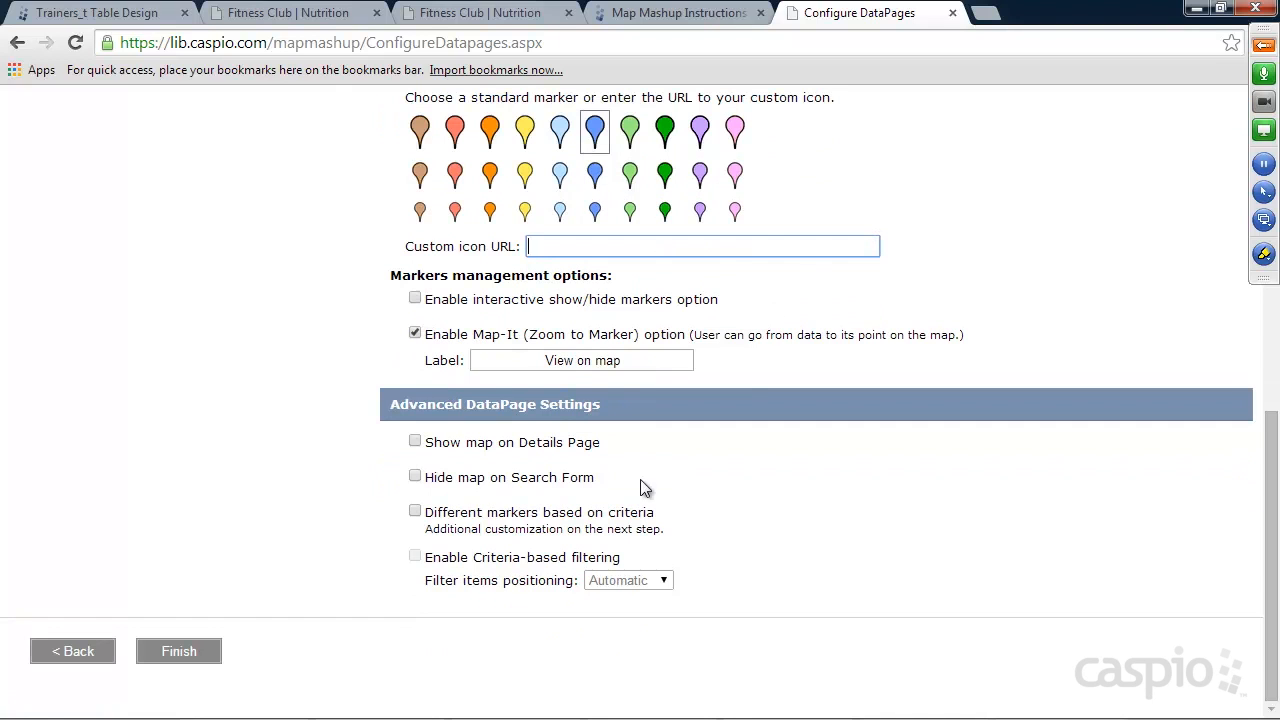
{"action": "left_click", "coordinate": [417, 445]}
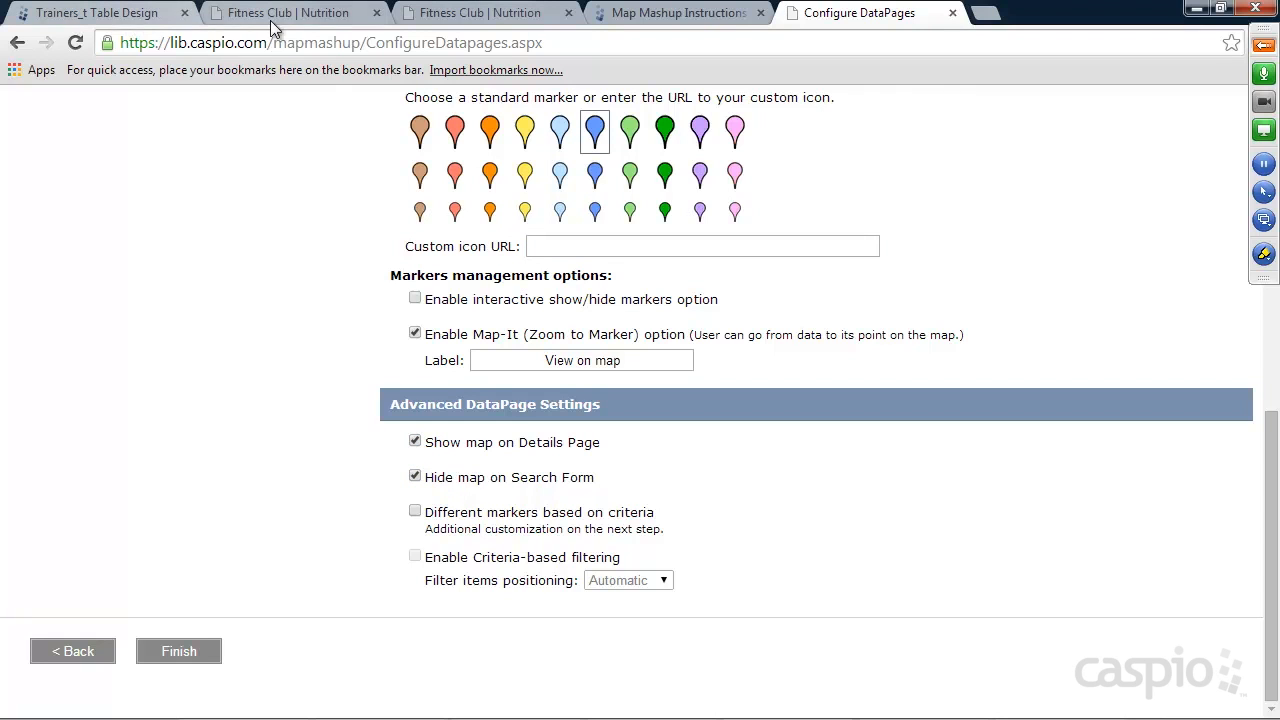
On the Fitness Club site's Find a Trainer page, run an unfiltered search and view the trainer's details page.
{"action": "left_click", "coordinate": [463, 12]}
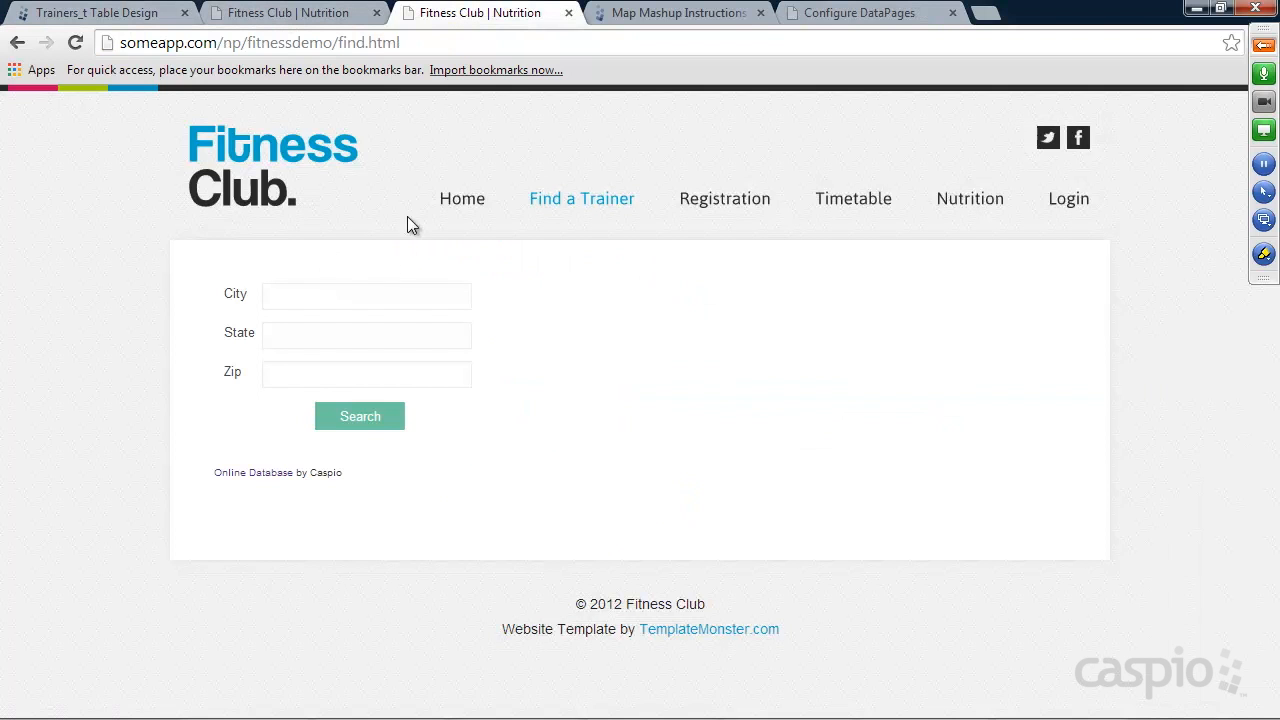
{"action": "left_click", "coordinate": [360, 417]}
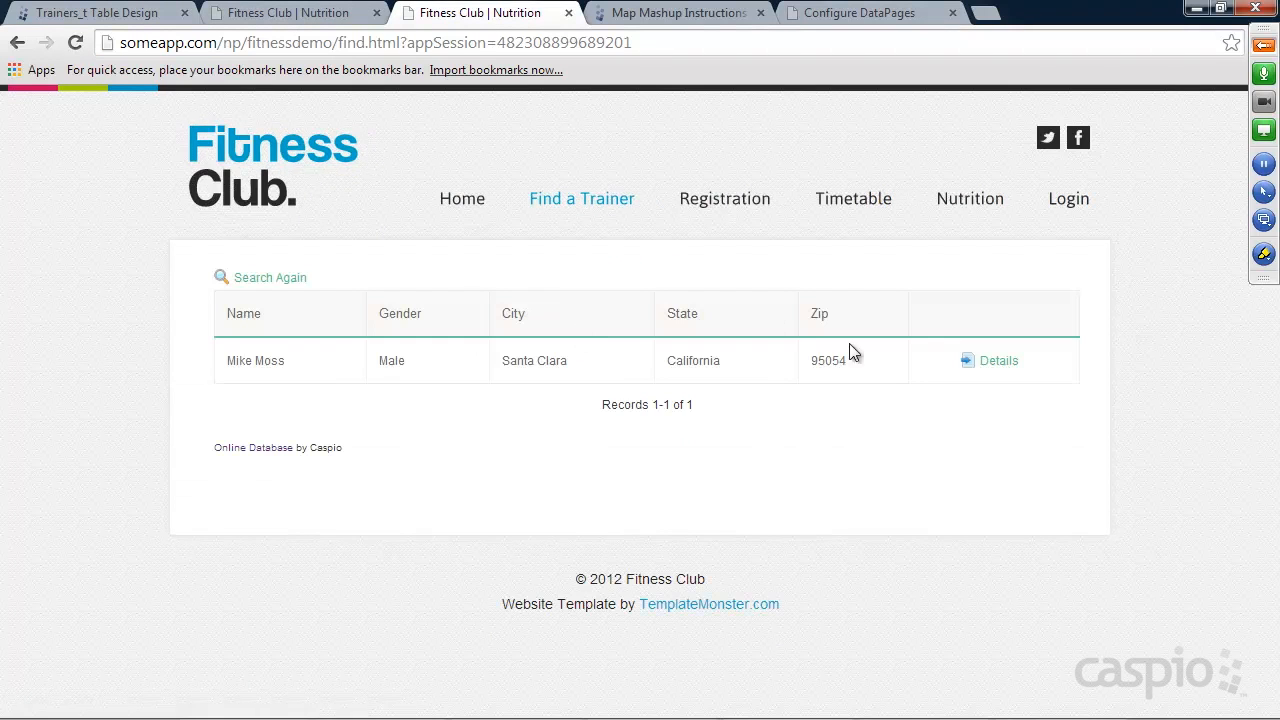
{"action": "left_click", "coordinate": [1013, 362]}
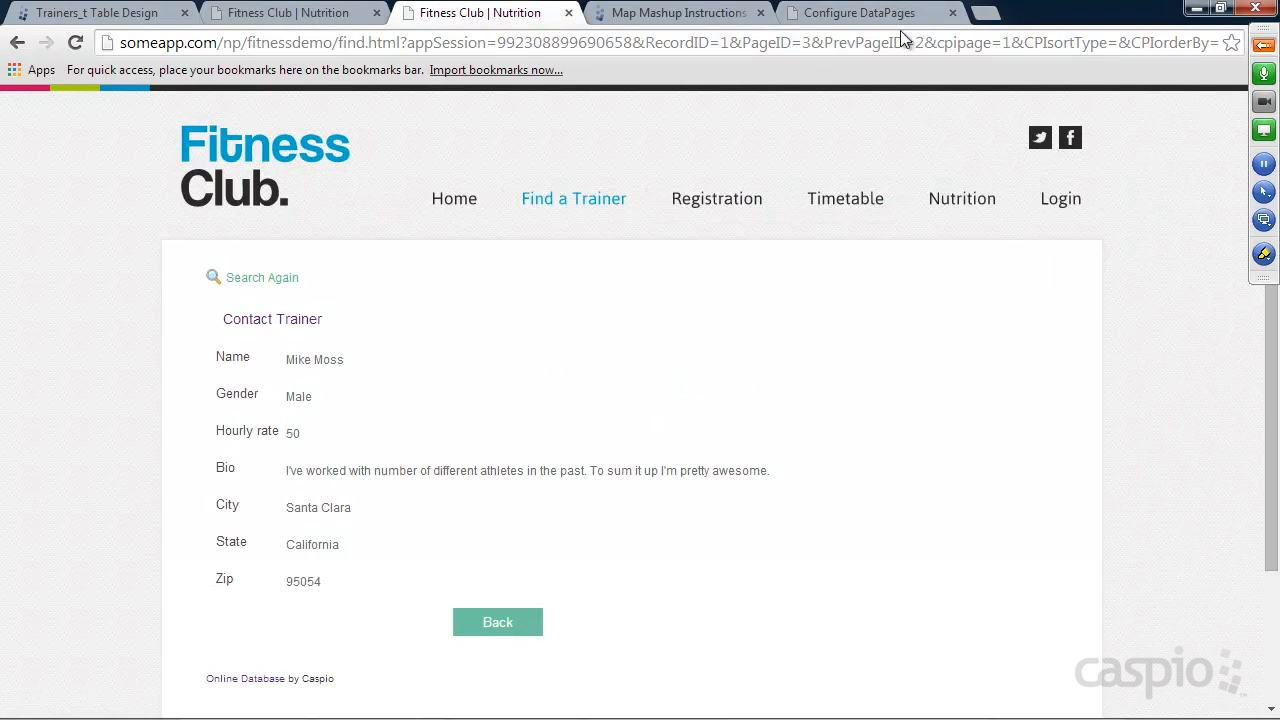
Return to the map mashup wizard, review the Search Trainers DataPage settings and finish the configuration to generate the code snippets.
{"action": "left_click", "coordinate": [875, 12]}
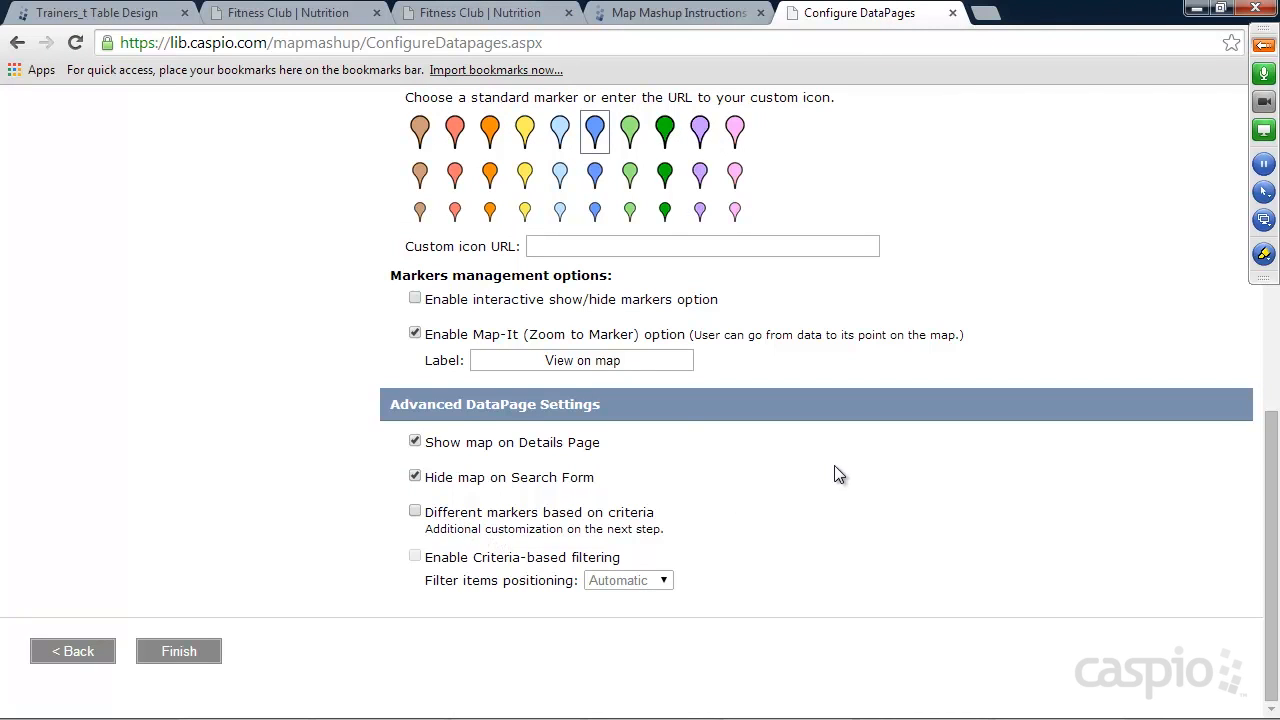
{"action": "scroll", "coordinate": [838, 478], "scroll_direction": "up", "scroll_amount": 1}
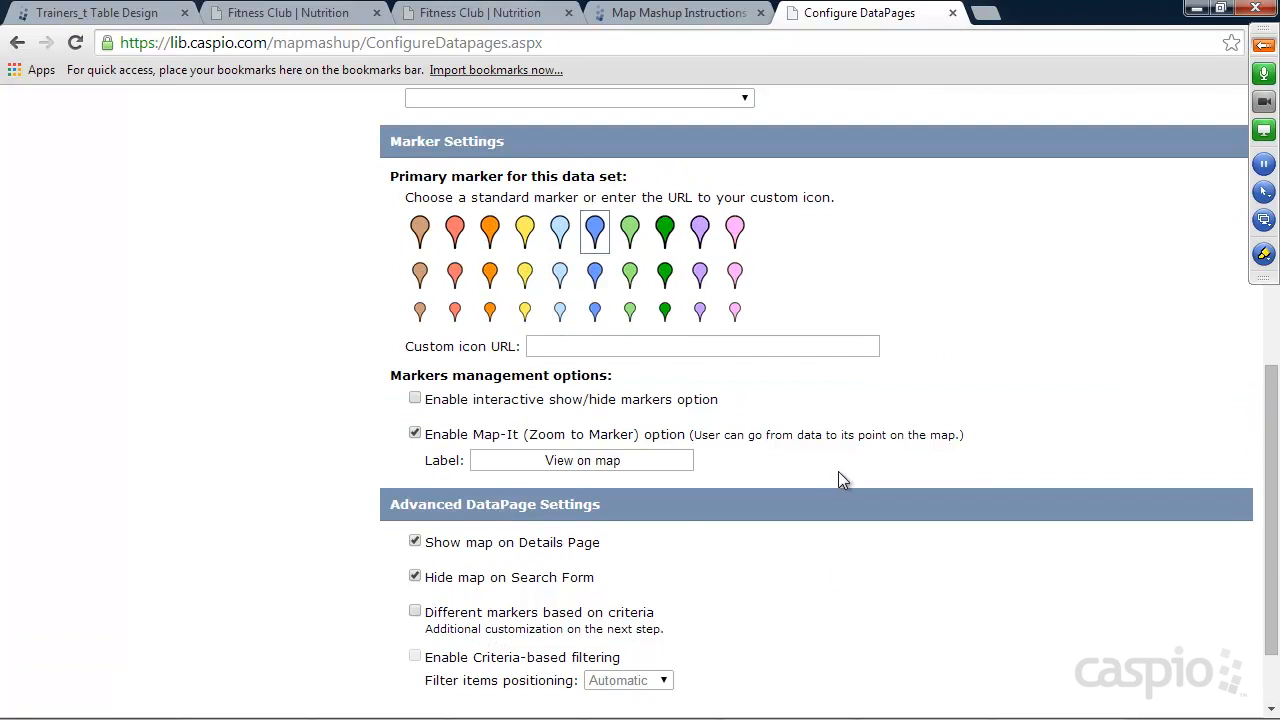
{"action": "scroll", "coordinate": [838, 478], "scroll_direction": "up", "scroll_amount": 4}
{"action": "scroll", "coordinate": [842, 478], "scroll_direction": "down", "scroll_amount": 5}
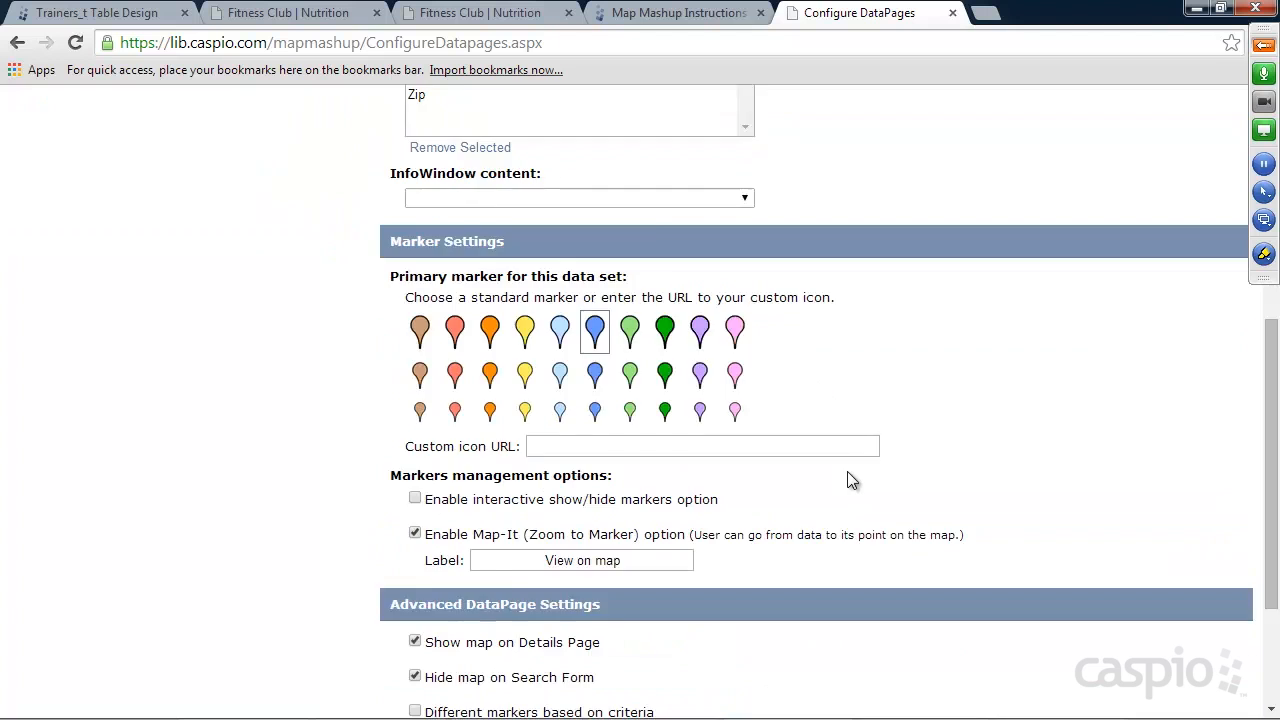
{"action": "left_click", "coordinate": [182, 656]}
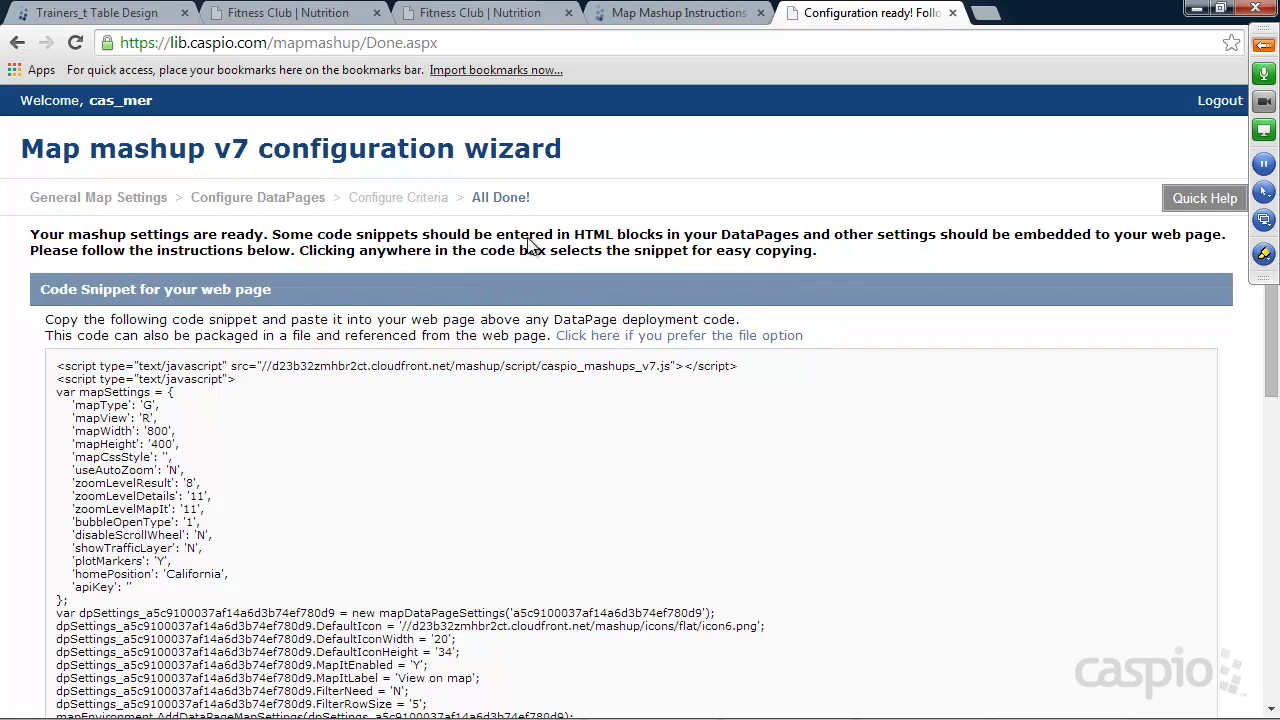
Copy the whole map settings code snippet meant for the web page.
{"action": "scroll", "coordinate": [535, 325], "scroll_direction": "down", "scroll_amount": 6}
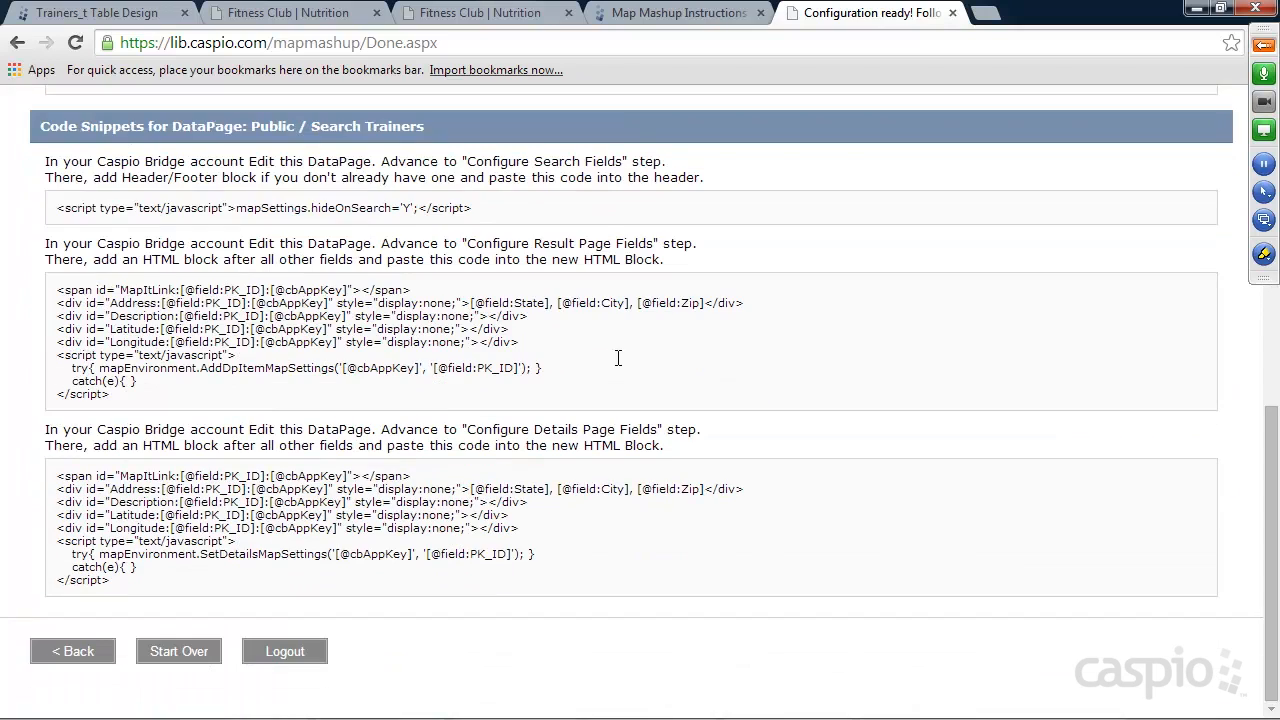
{"action": "scroll", "coordinate": [619, 356], "scroll_direction": "up", "scroll_amount": 5}
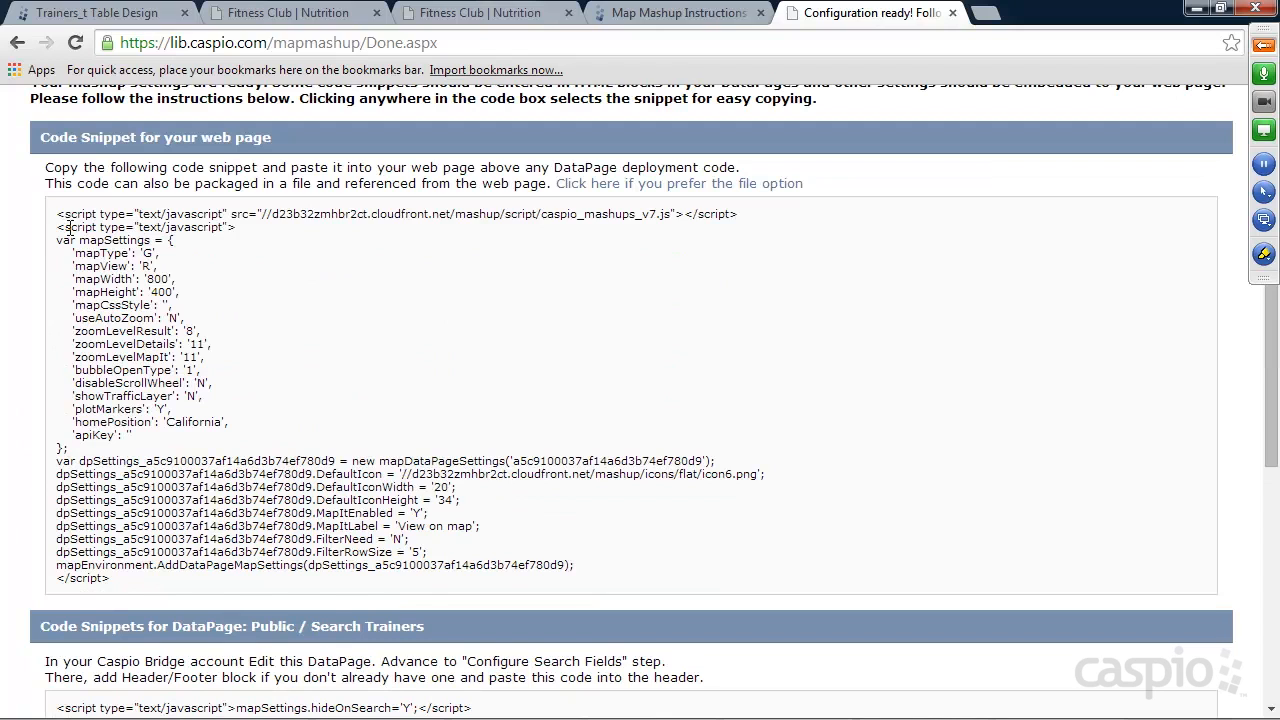
{"action": "left_click_drag", "start_coordinate": [52, 216], "coordinate": [304, 580]}
{"action": "key", "text": "ctrl+c"}
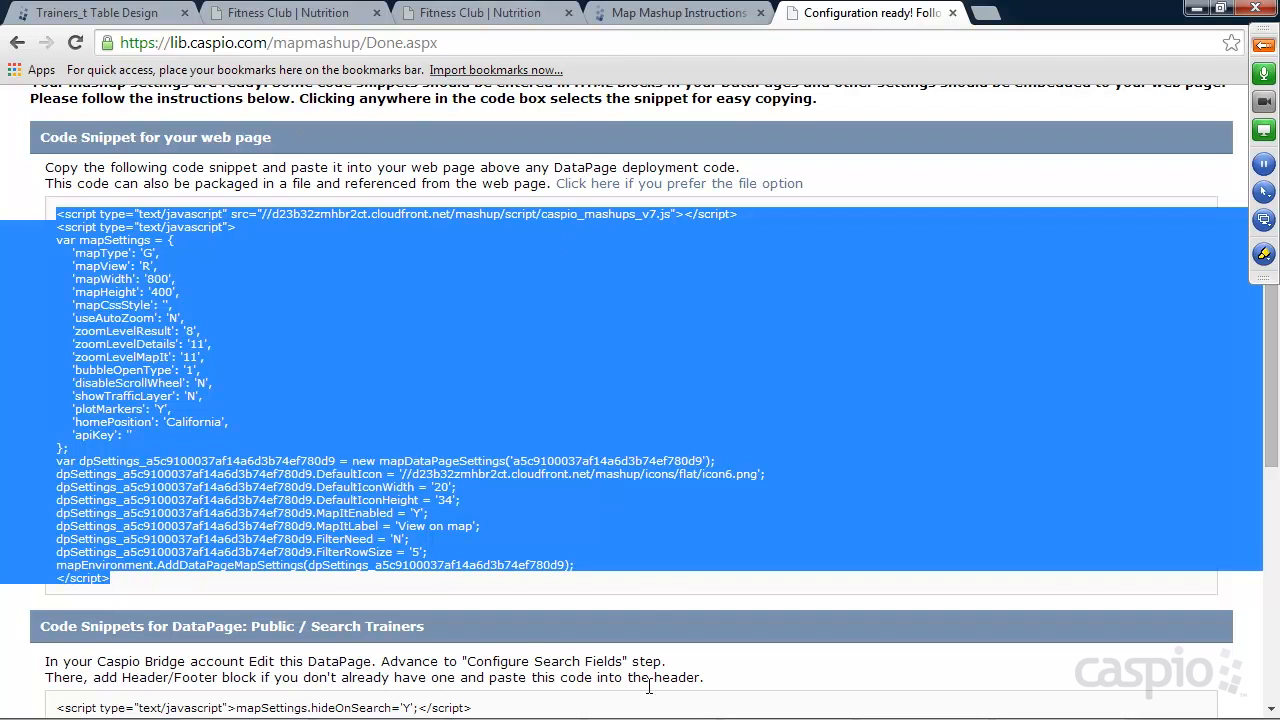
Switch to Notepad++, paste the map settings snippet into find.html just above the DataPage deployment code and save the file.
{"action": "left_click", "coordinate": [1010, 710]}
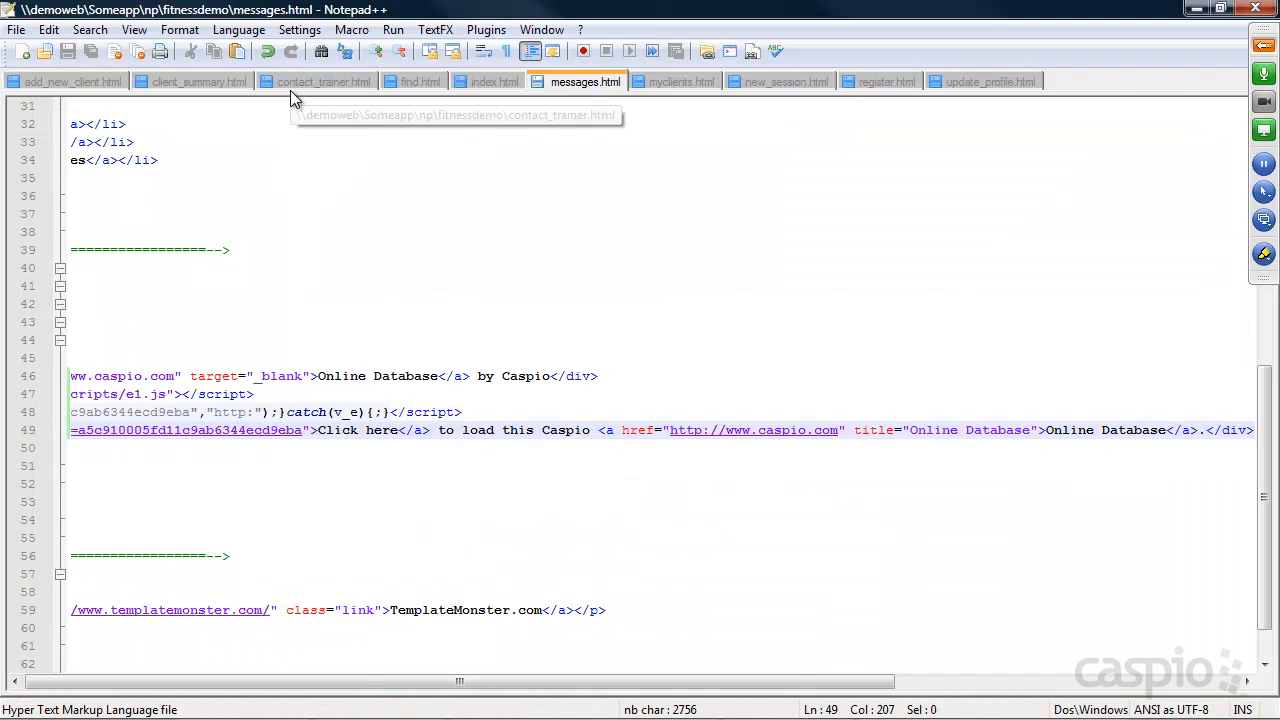
{"action": "left_click", "coordinate": [420, 85]}
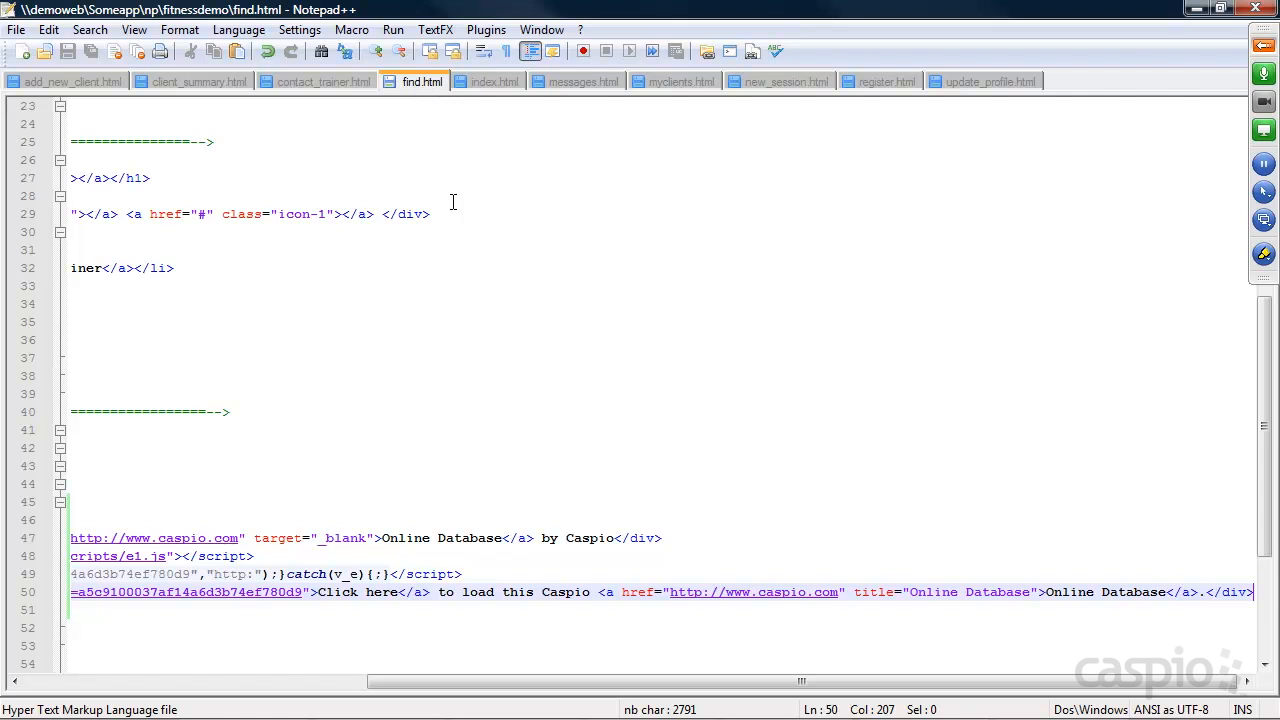
{"action": "left_click_drag", "start_coordinate": [449, 681], "coordinate": [78, 686]}
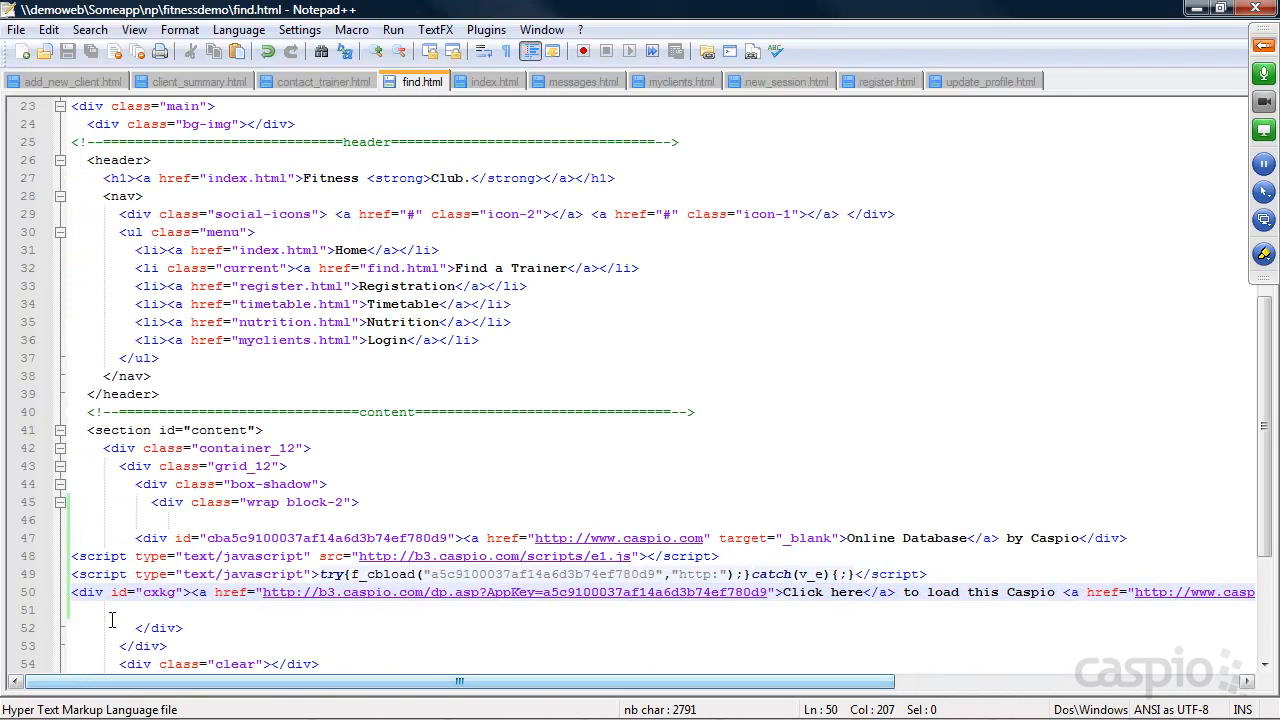
{"action": "left_click", "coordinate": [281, 526]}
{"action": "key", "text": "ctrl+v"}
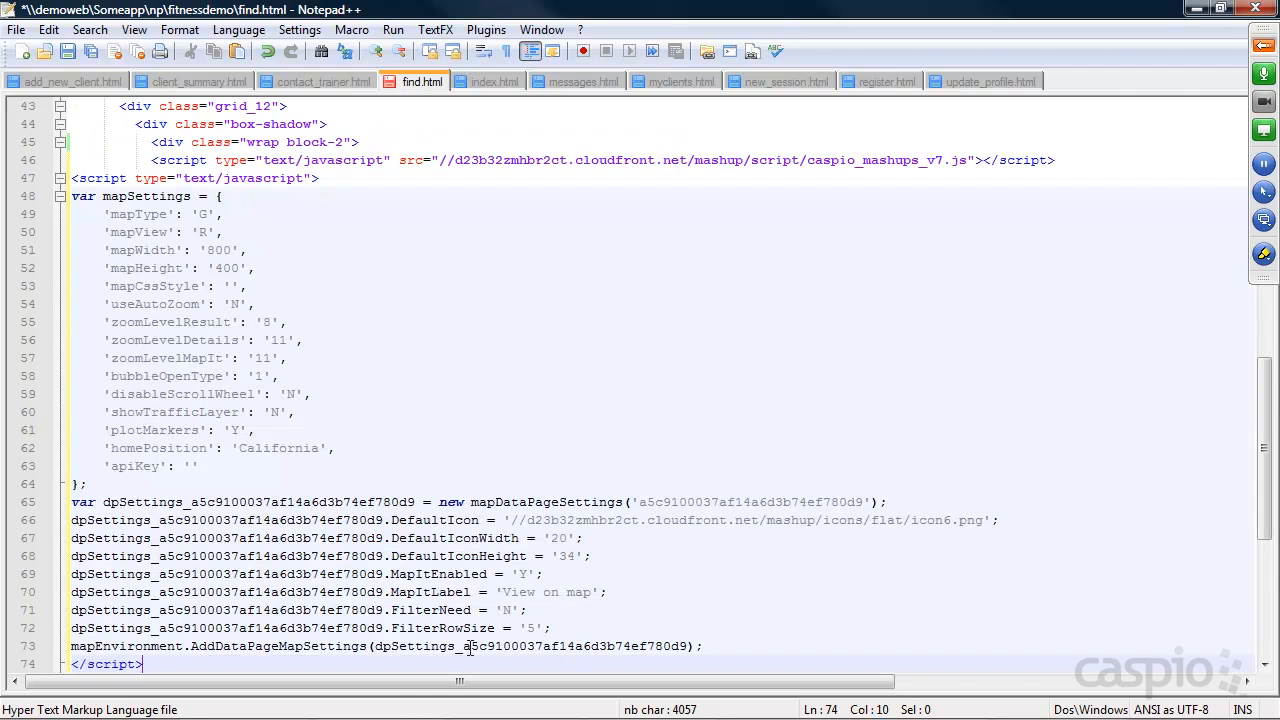
{"action": "scroll", "coordinate": [300, 640], "scroll_direction": "down", "scroll_amount": 4}
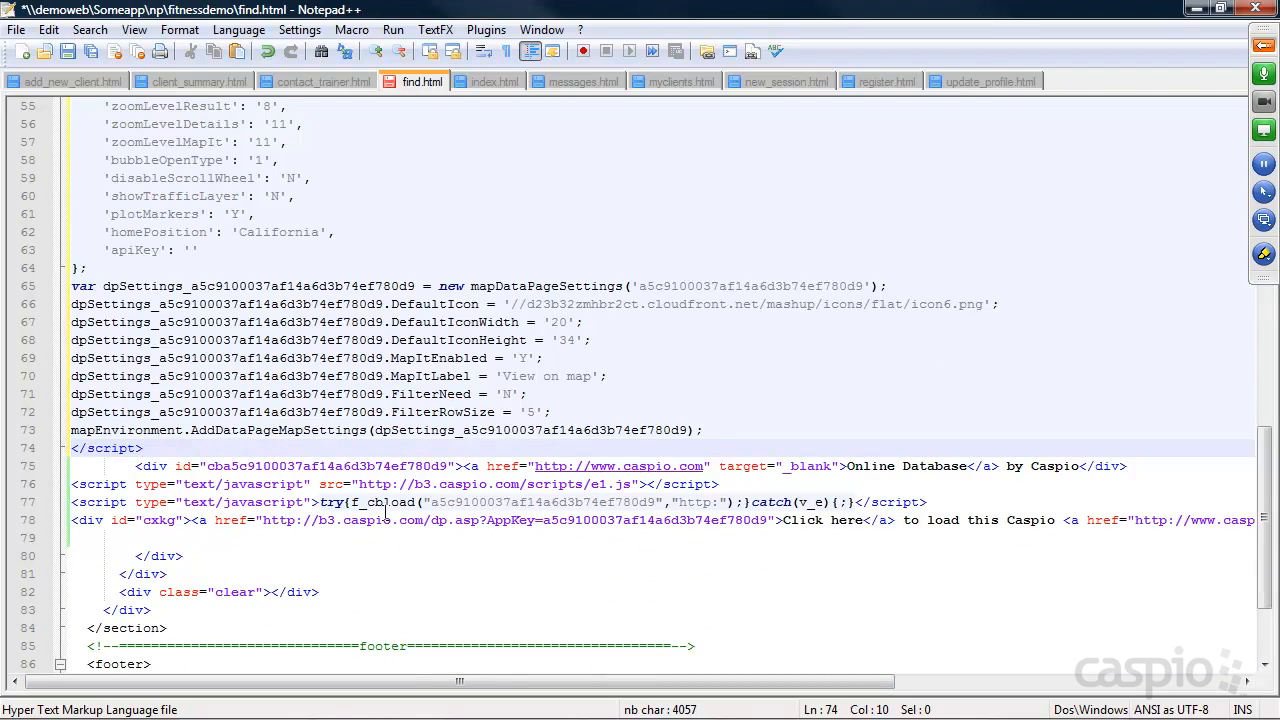
{"action": "key", "text": "ctrl+s"}
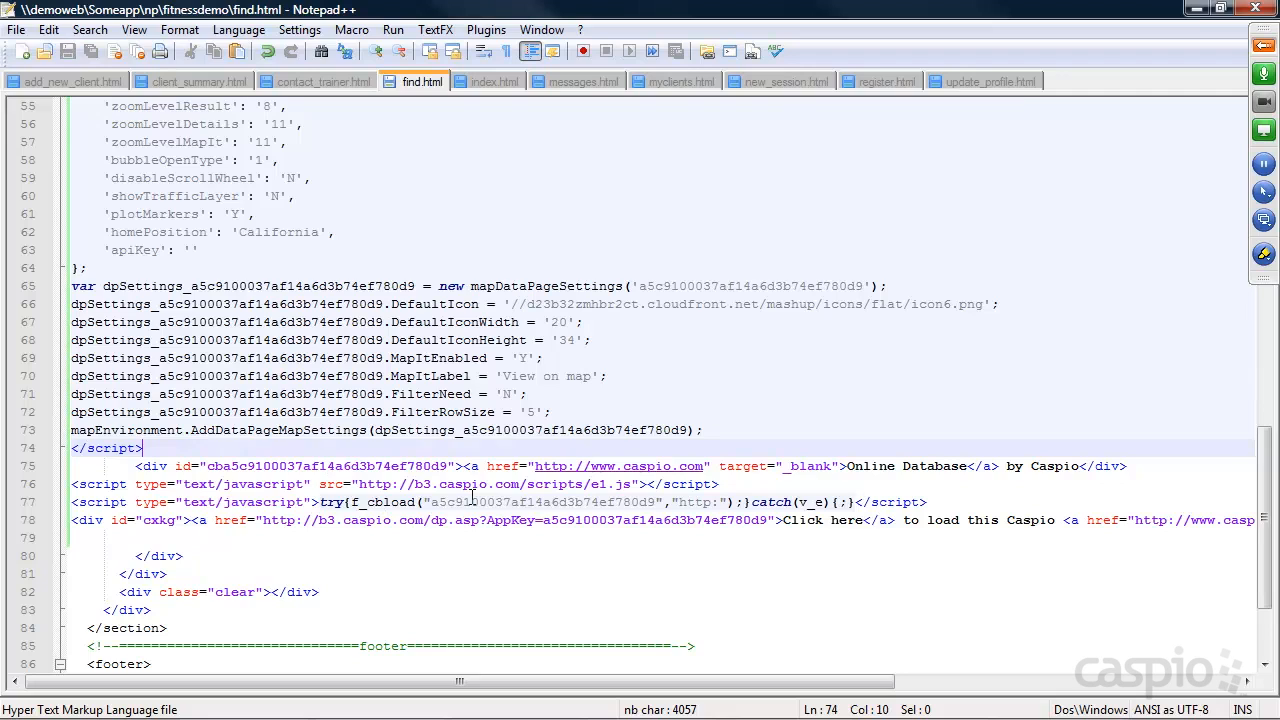
Return to the mashup wizard in the browser and copy the mapSettings.hideOnSearch script meant for the Search Trainers search form header.
{"action": "left_click", "coordinate": [1196, 8]}
{"action": "scroll", "coordinate": [496, 396], "scroll_direction": "down", "scroll_amount": 2}
{"action": "scroll", "coordinate": [496, 396], "scroll_direction": "down", "scroll_amount": 3}
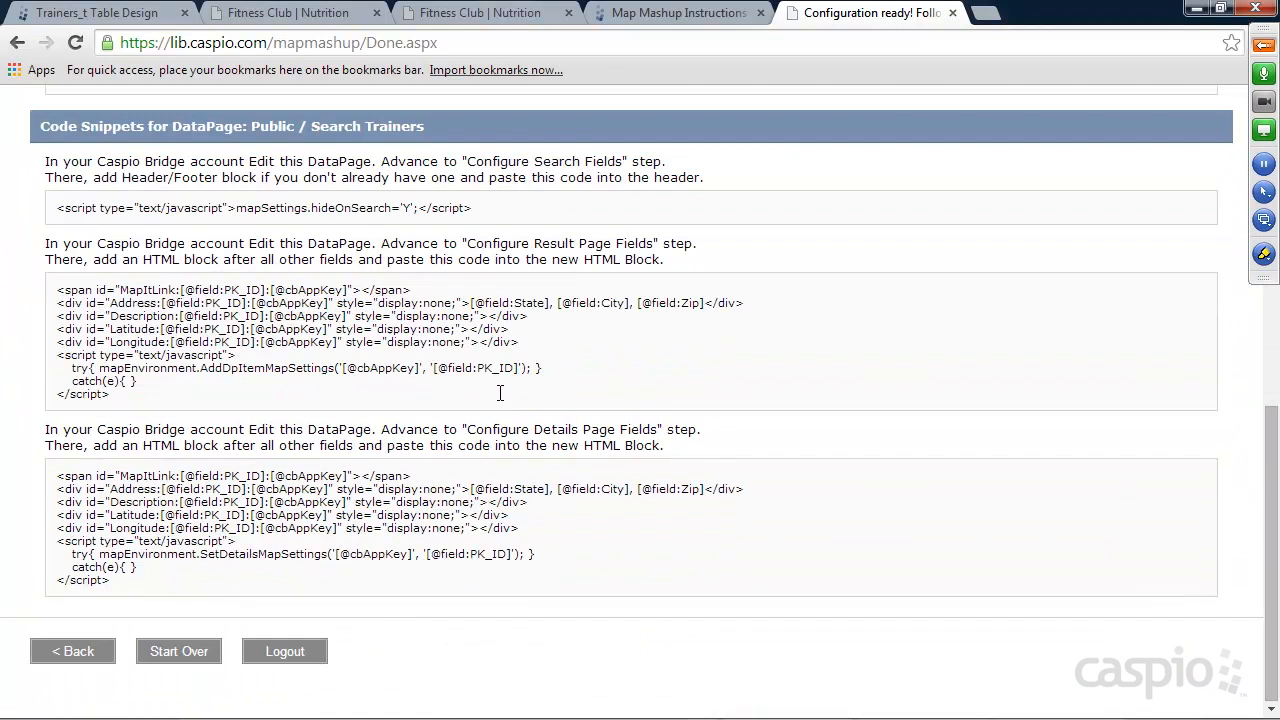
{"action": "left_click_drag", "start_coordinate": [444, 207], "coordinate": [57, 205]}
{"action": "key", "text": "ctrl+c"}
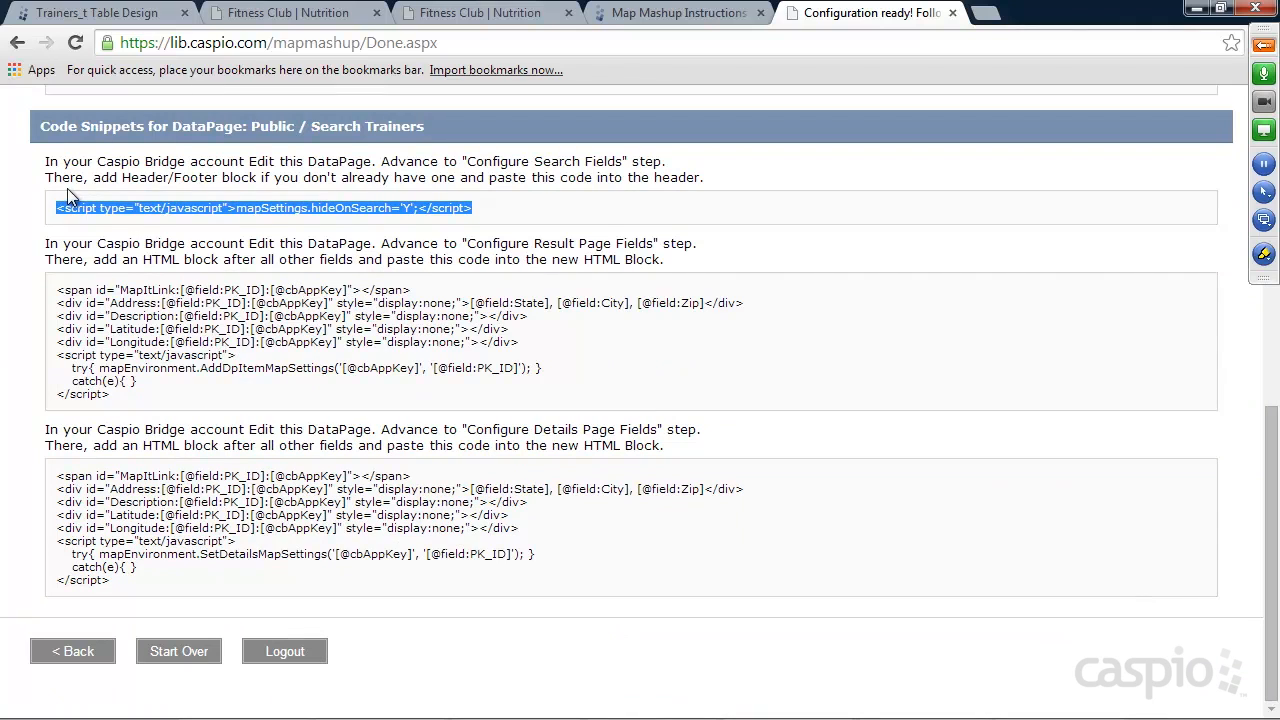
Switch to the Caspio Bridge account and open the Search Trainers DataPage in the Public folder for editing.
{"action": "left_click", "coordinate": [85, 14]}
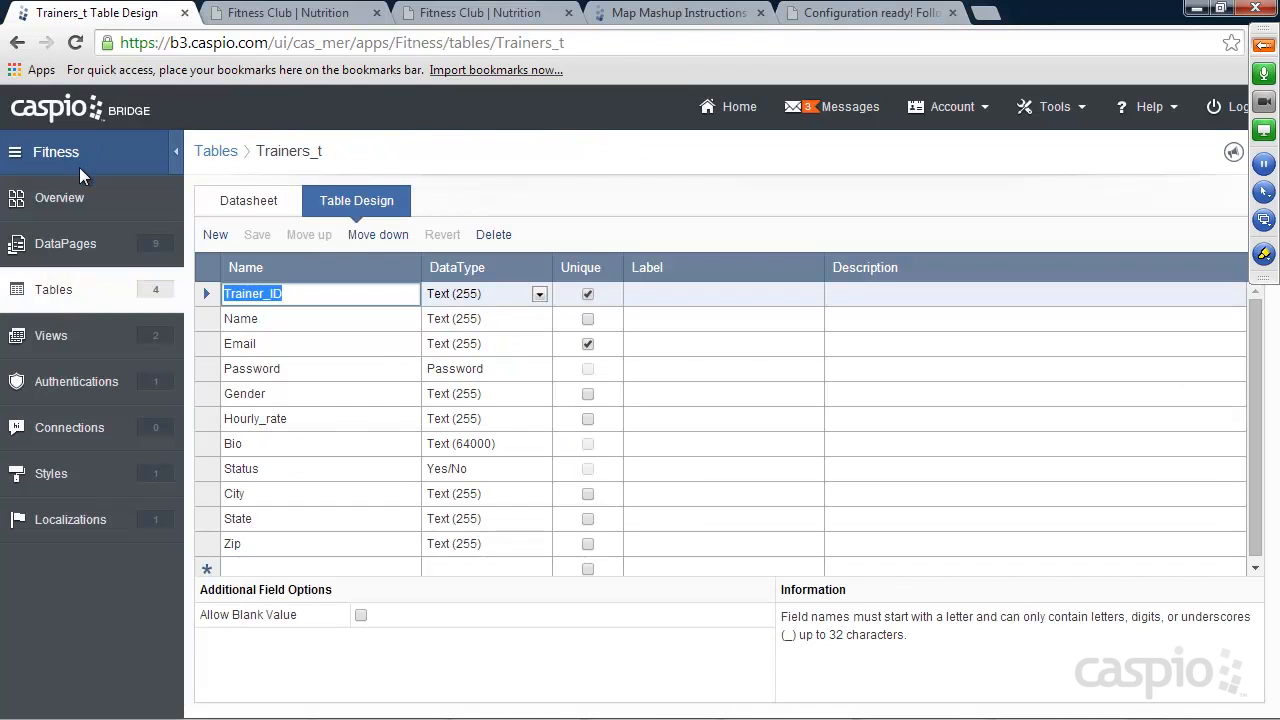
{"action": "left_click", "coordinate": [62, 244]}
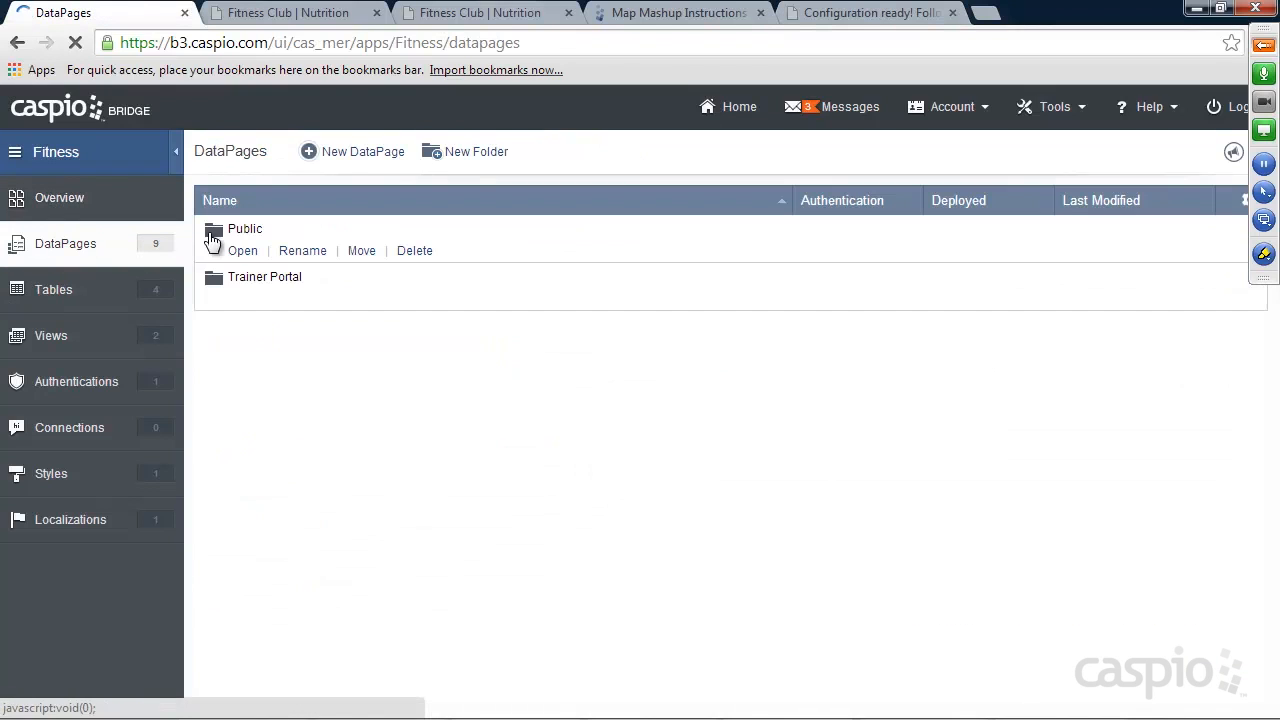
{"action": "left_click", "coordinate": [236, 251]}
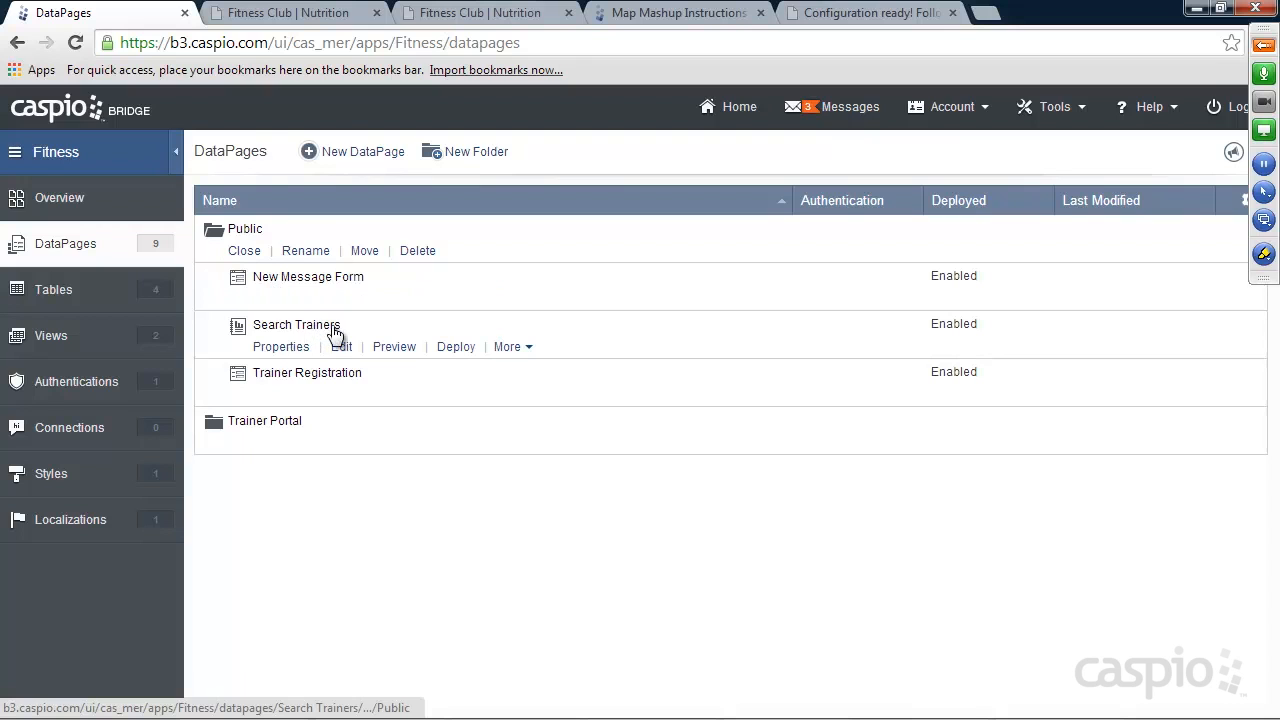
{"action": "left_click", "coordinate": [341, 347]}
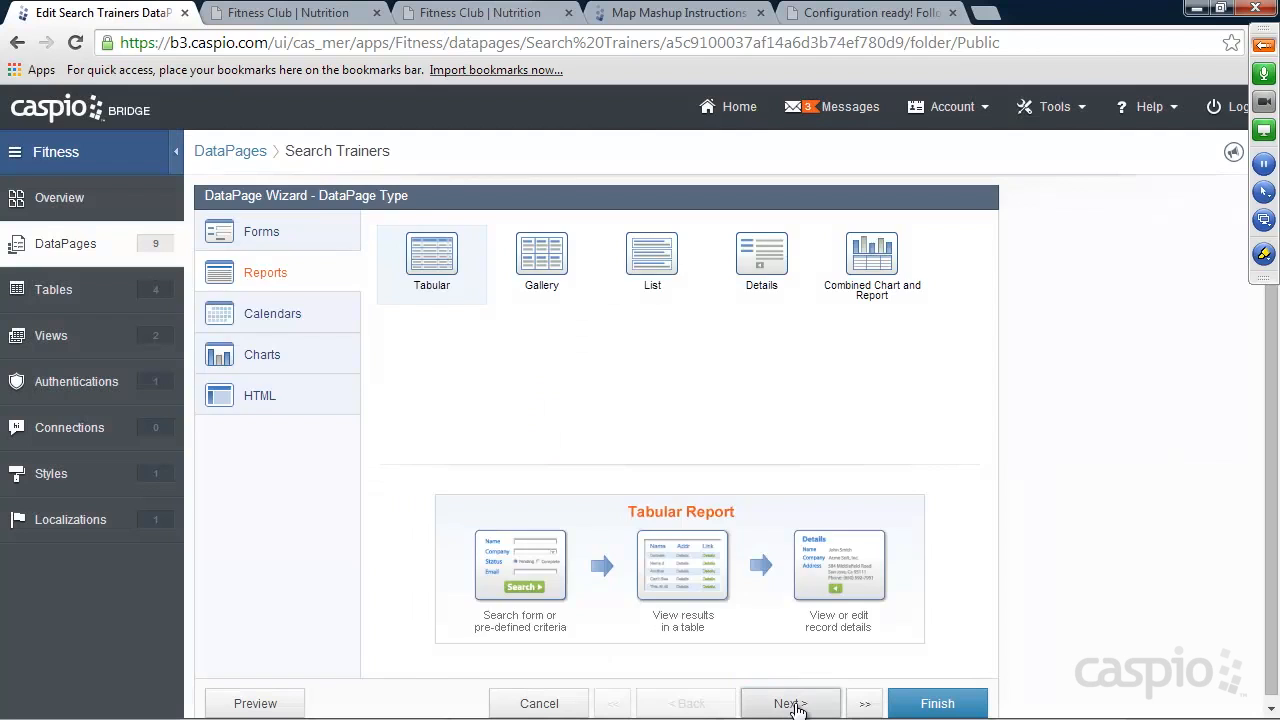
Advance the DataPage wizard to Configure Search Fields and add a Header & Footer to the search form.
{"action": "left_click", "coordinate": [793, 704]}
{"action": "left_click", "coordinate": [793, 704]}
{"action": "left_click", "coordinate": [793, 704]}
{"action": "left_click", "coordinate": [793, 704]}
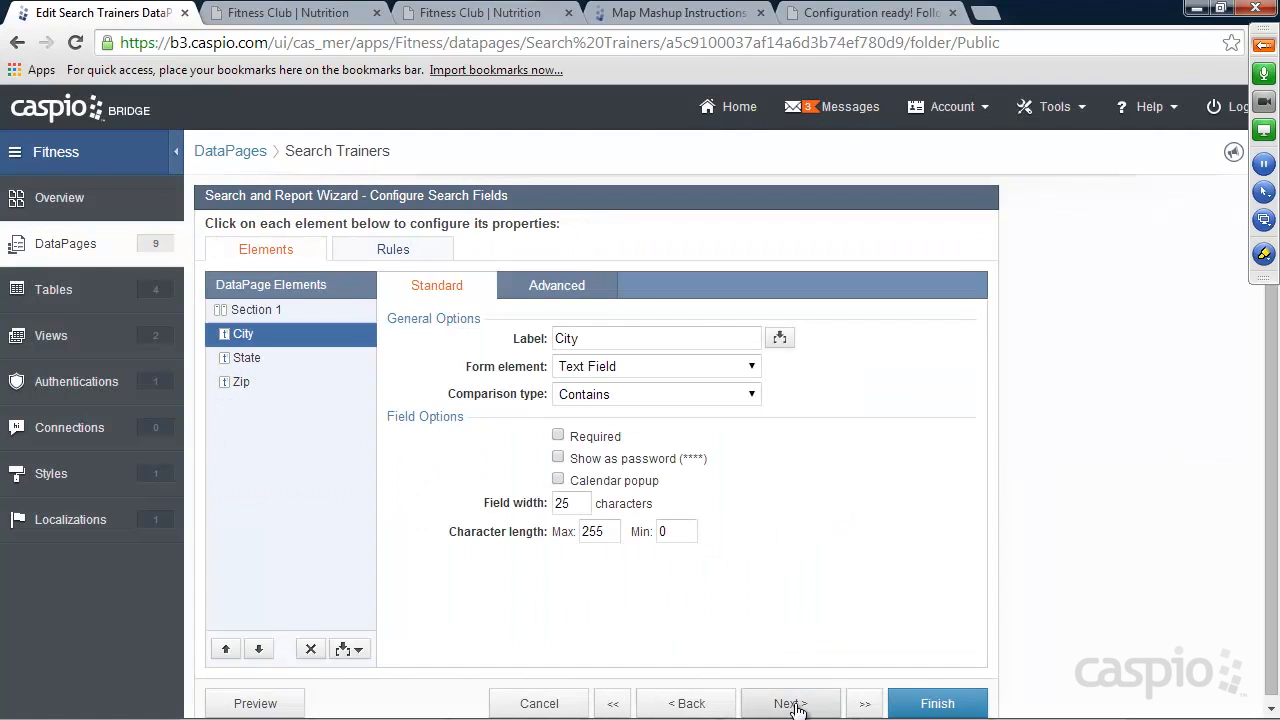
{"action": "left_click", "coordinate": [350, 649]}
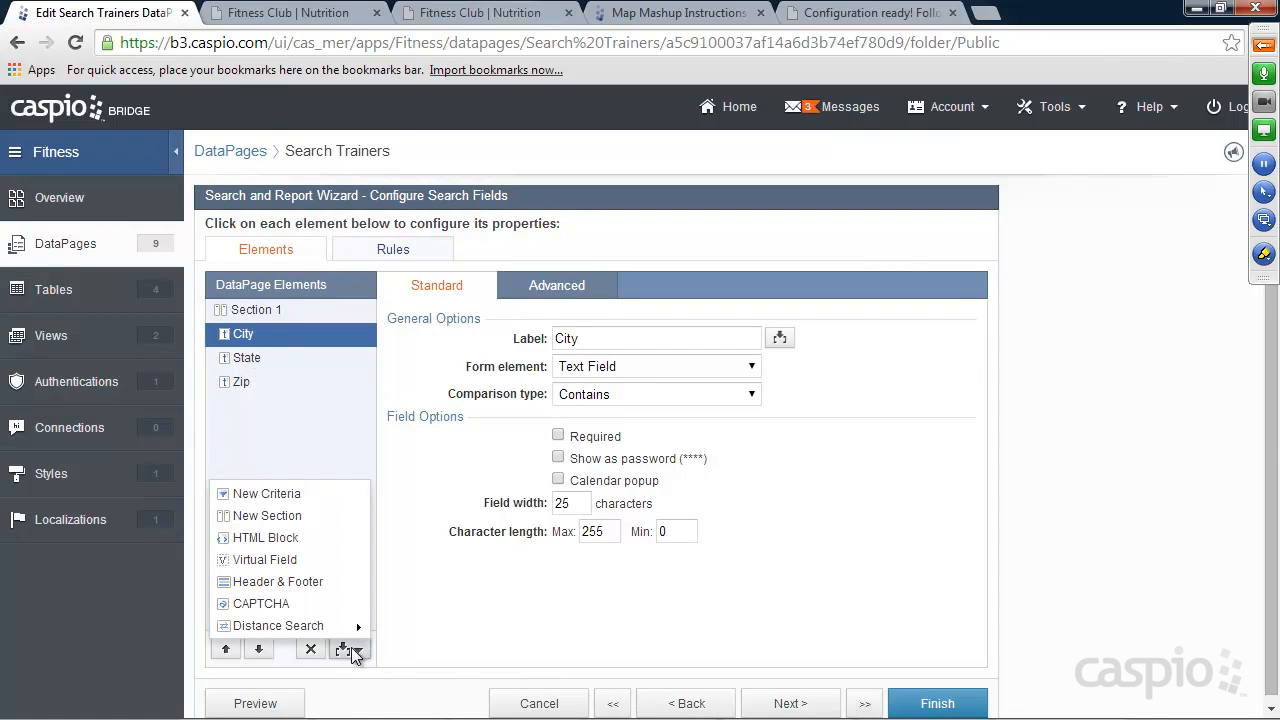
{"action": "left_click", "coordinate": [317, 580]}
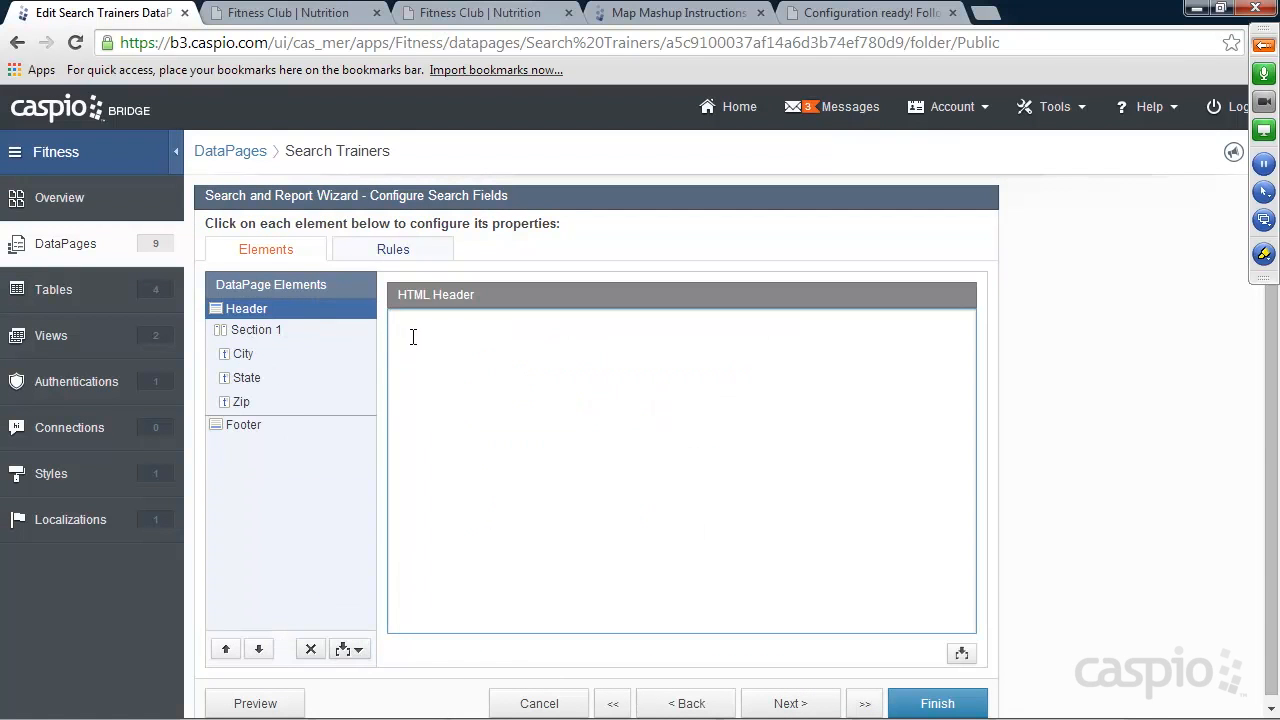
Paste the hideOnSearch script into the search form's HTML header, and copy the Result Page Fields snippet from the mashup wizard.
{"action": "key", "text": "ctrl+v"}
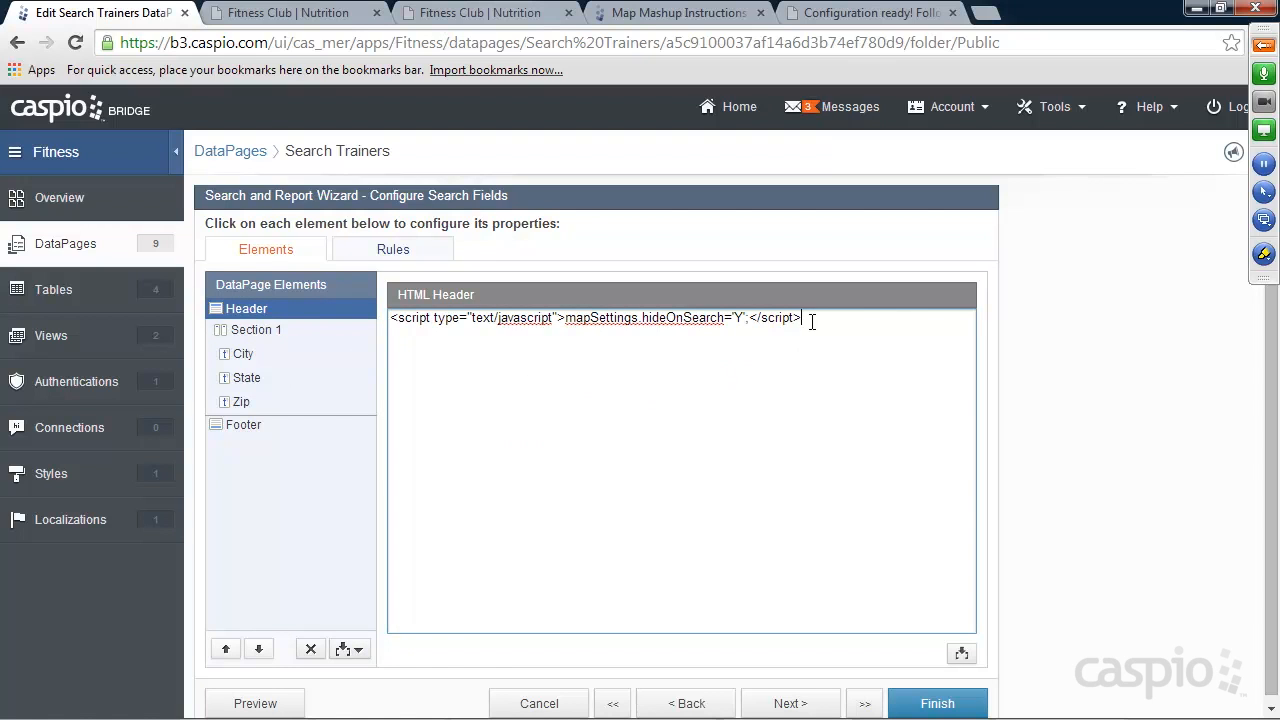
{"action": "mouse_move", "coordinate": [811, 318]}
{"action": "left_mouse_down"}
{"action": "mouse_move", "coordinate": [396, 319]}
{"action": "mouse_move", "coordinate": [804, 318]}
{"action": "left_mouse_up"}
{"action": "left_click", "coordinate": [851, 20]}
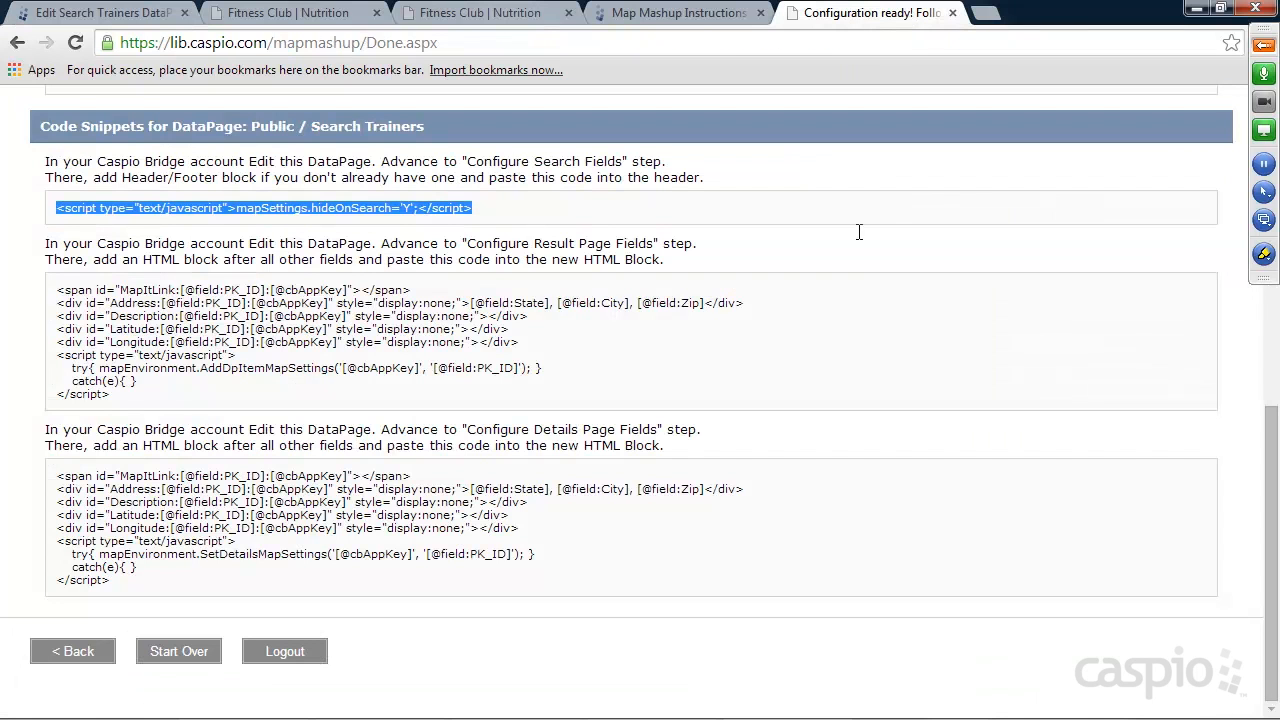
{"action": "left_click_drag", "start_coordinate": [120, 397], "coordinate": [50, 290]}
{"action": "key", "text": "ctrl+c"}
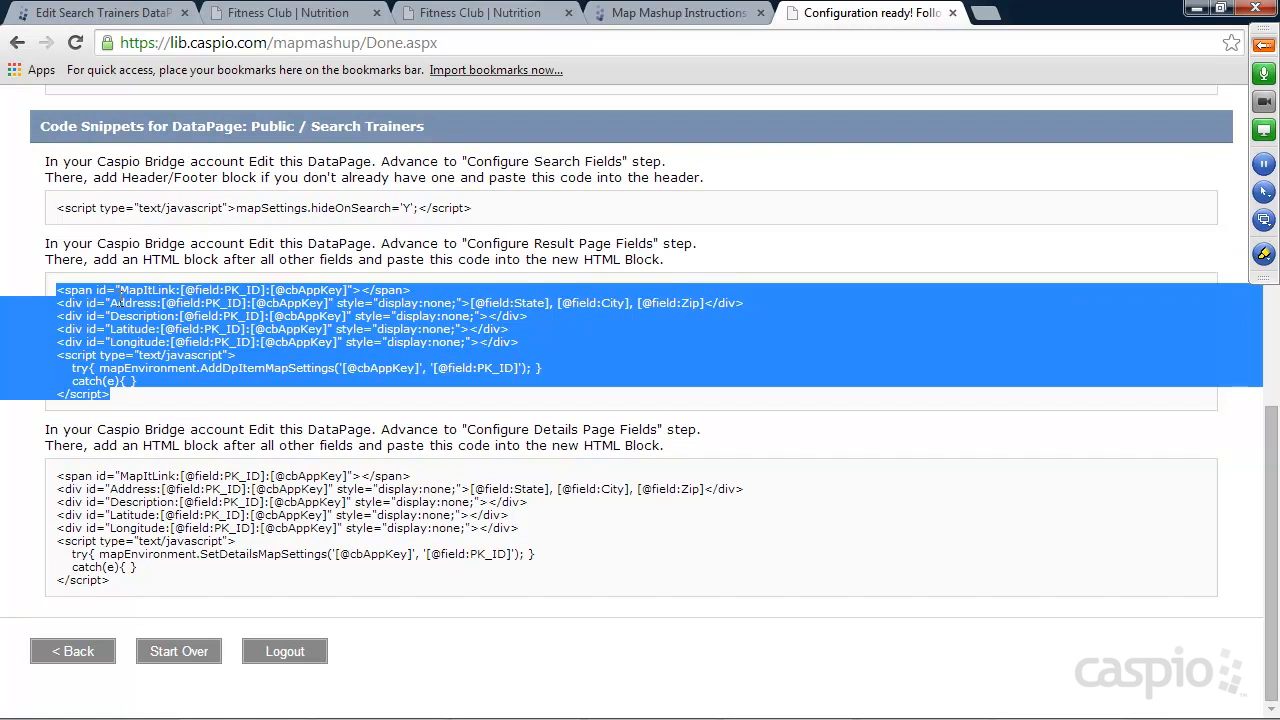
Return to the Search Trainers DataPage, advance to Configure Results Page Fields and add an HTML block.
{"action": "left_click", "coordinate": [103, 20]}
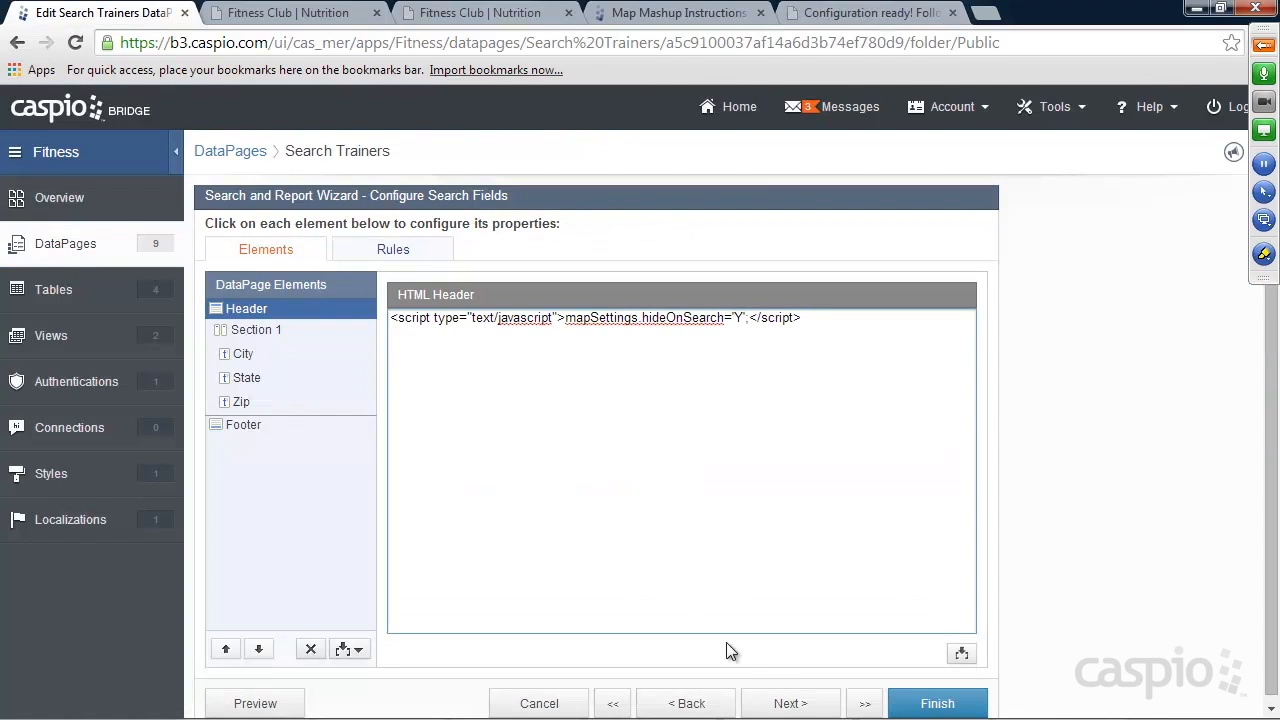
{"action": "left_click", "coordinate": [793, 704]}
{"action": "left_click", "coordinate": [793, 704]}
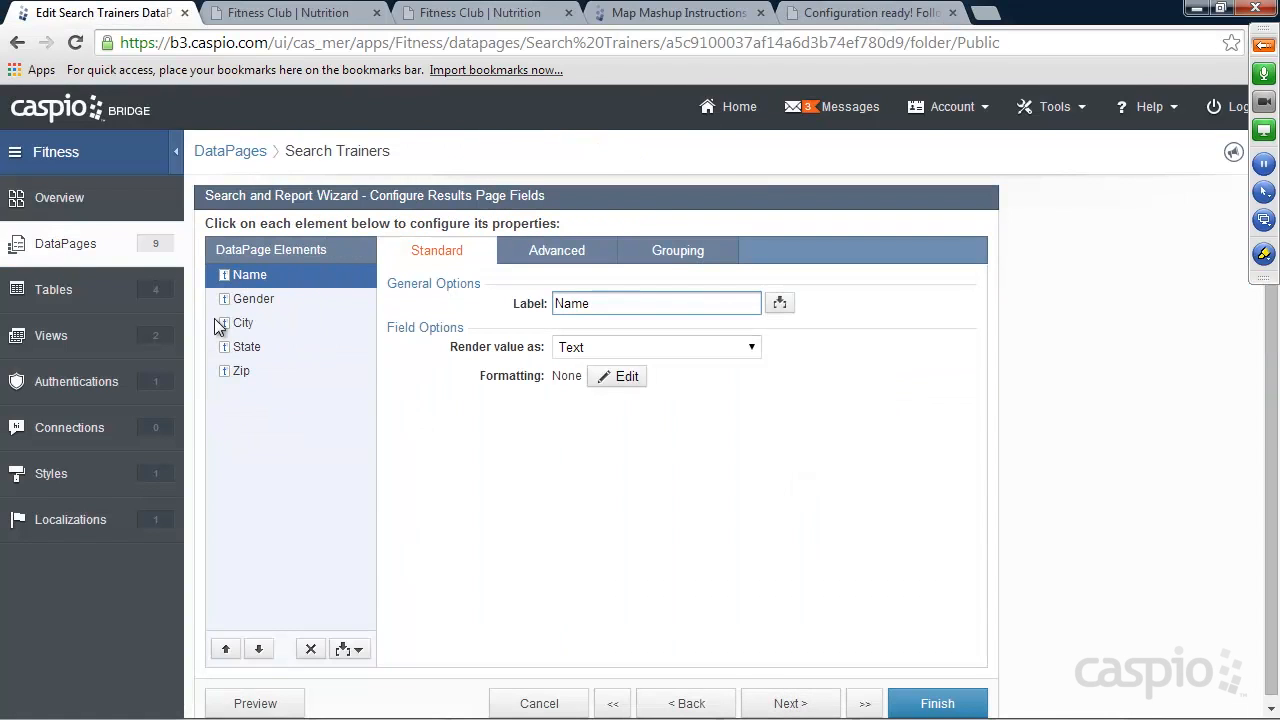
{"action": "left_click", "coordinate": [360, 648]}
{"action": "left_click", "coordinate": [441, 610]}
{"action": "left_click", "coordinate": [358, 648]}
{"action": "left_click", "coordinate": [295, 537]}
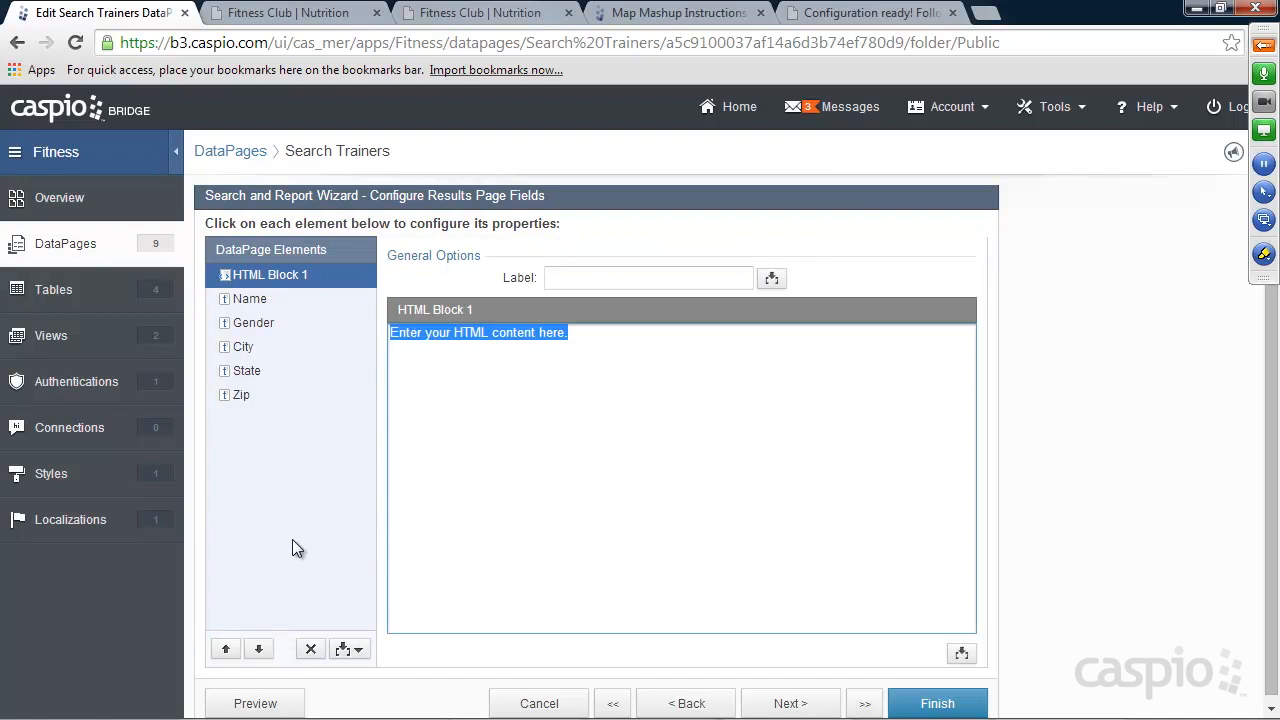
Move the new HTML block below Zip and replace its placeholder text with the copied results page map snippet.
{"action": "left_click", "coordinate": [258, 649]}
{"action": "left_click", "coordinate": [258, 649]}
{"action": "left_click", "coordinate": [258, 649]}
{"action": "left_click", "coordinate": [258, 649]}
{"action": "left_click", "coordinate": [258, 649]}
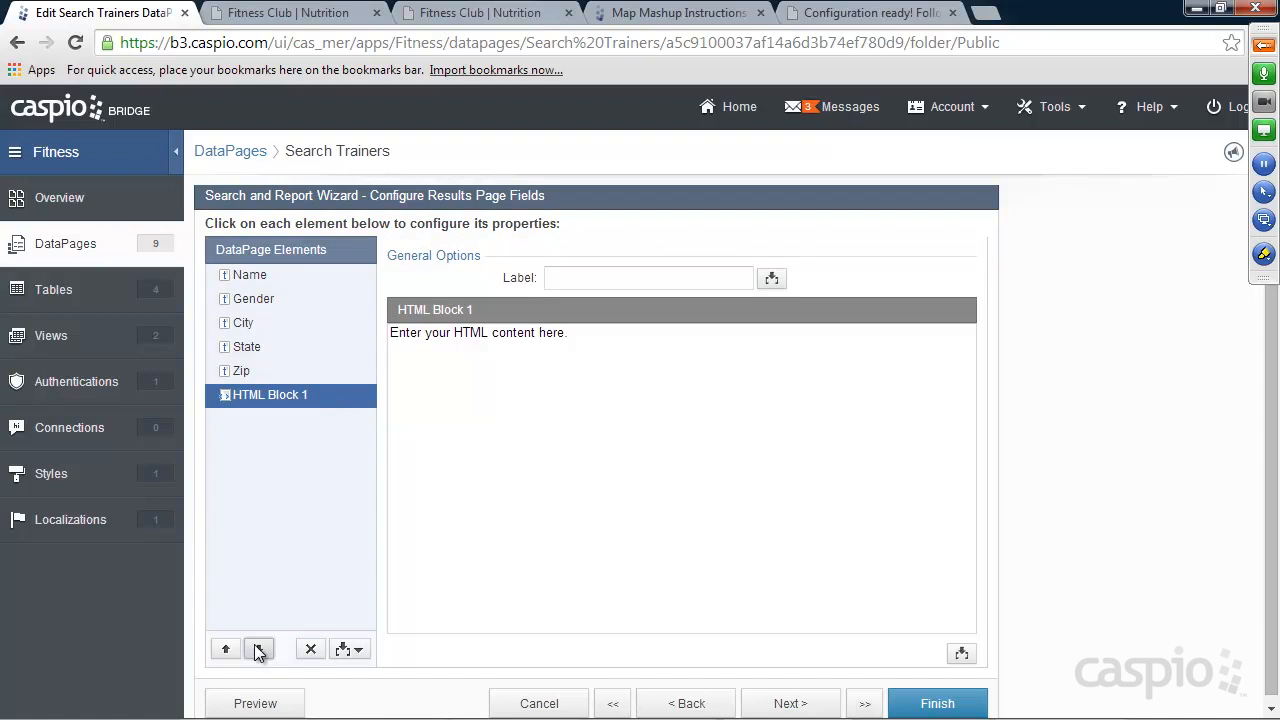
{"action": "left_click_drag", "start_coordinate": [568, 333], "coordinate": [409, 338]}
{"action": "key", "text": "ctrl+v"}
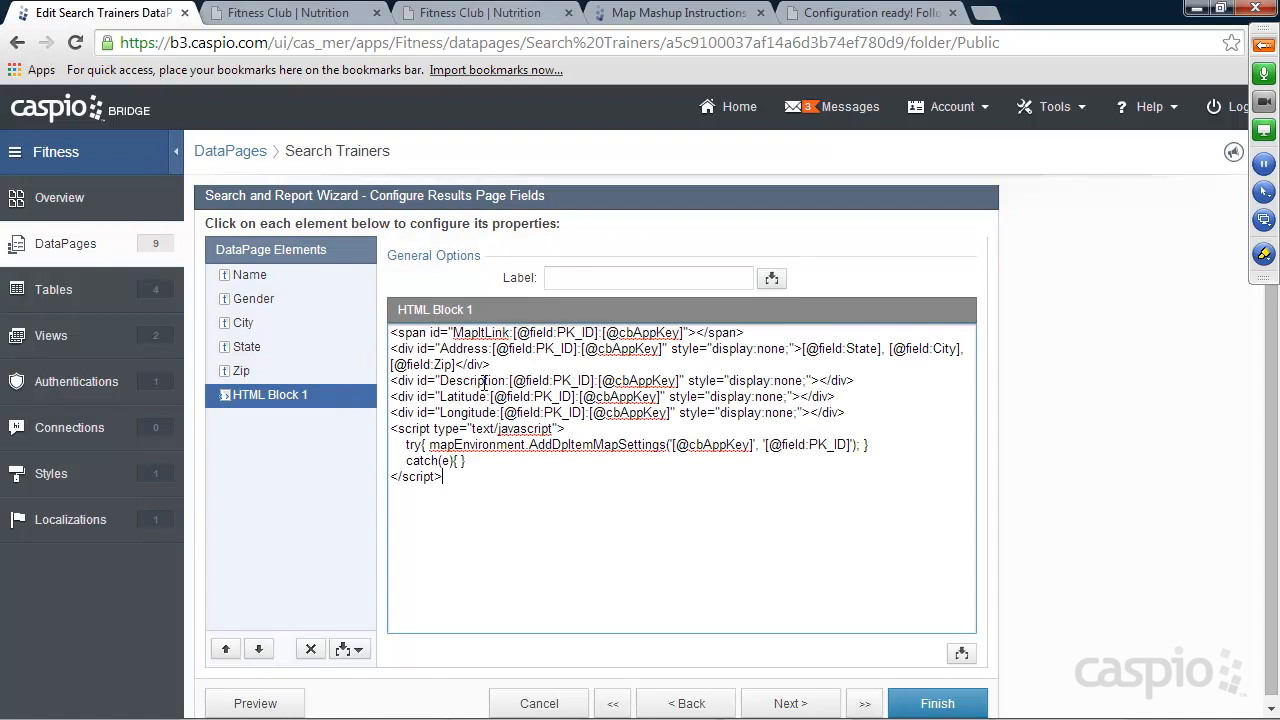
Copy the Details Page Fields snippet from the mashup wizard and advance the Search Trainers DataPage to Configure Details Page Fields.
{"action": "left_click", "coordinate": [868, 13]}
{"action": "left_click_drag", "start_coordinate": [165, 588], "coordinate": [53, 473]}
{"action": "key", "text": "ctrl+c"}
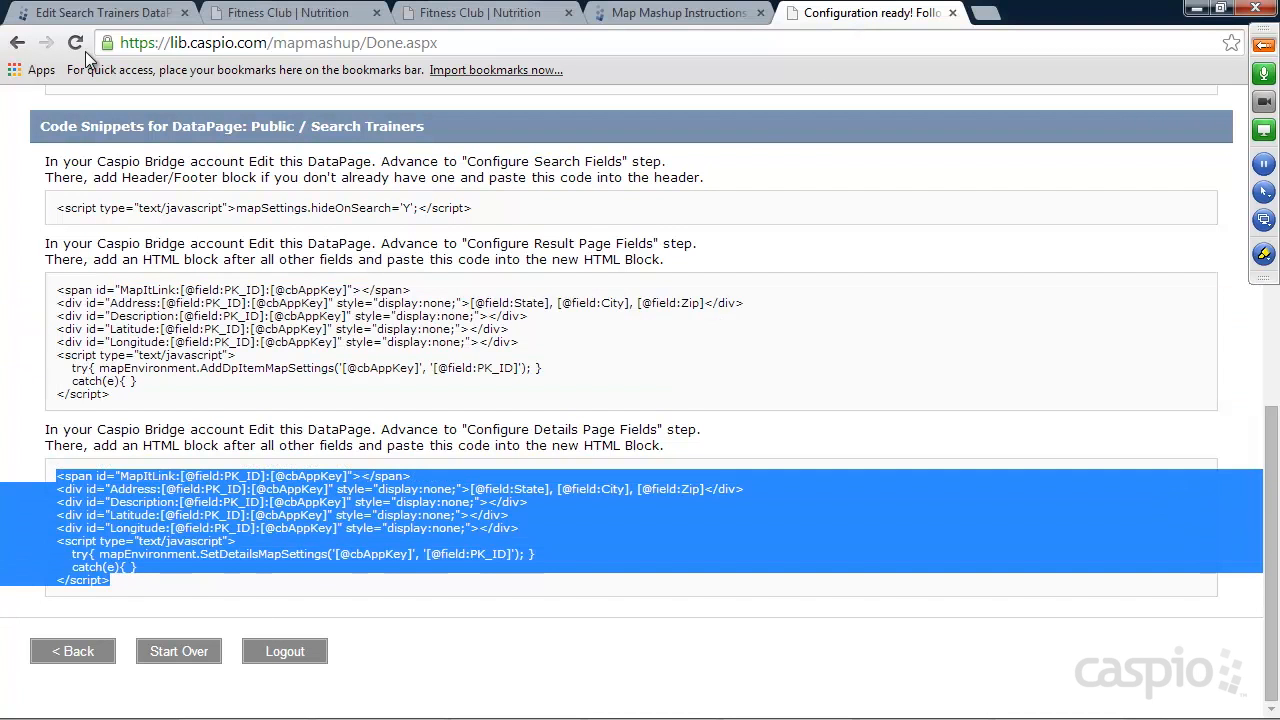
{"action": "left_click", "coordinate": [104, 14]}
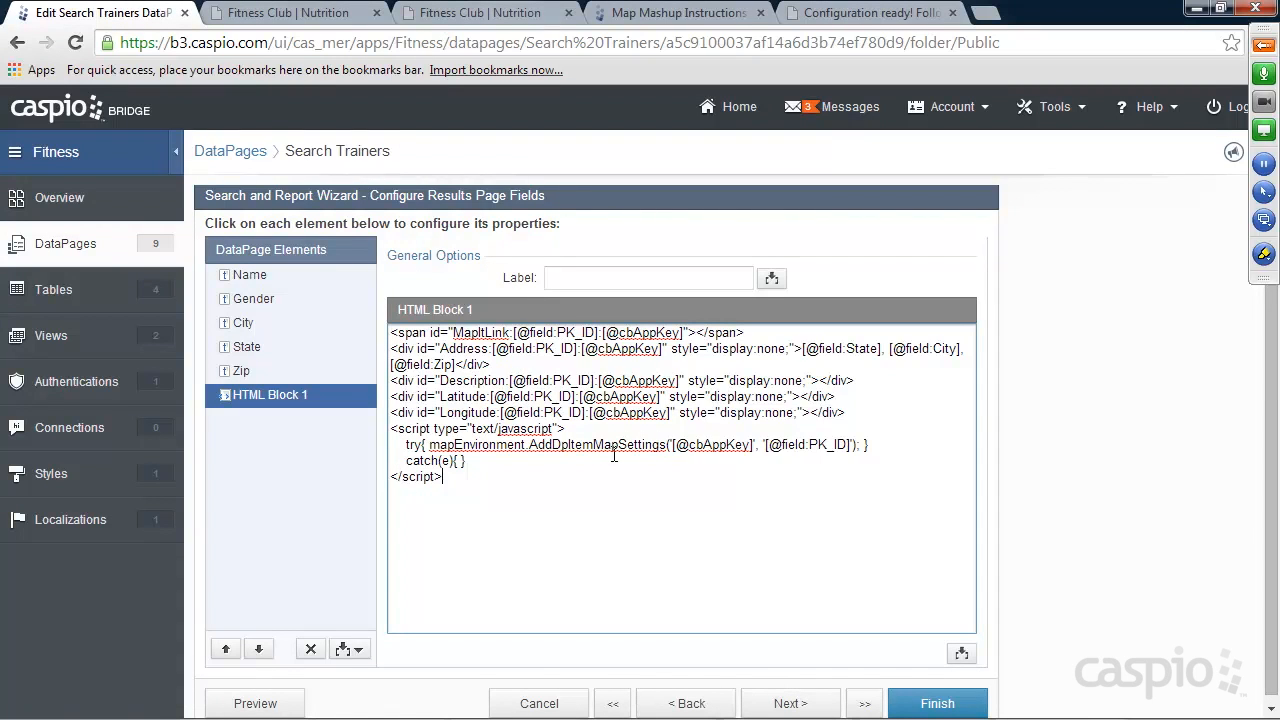
{"action": "left_click", "coordinate": [790, 703]}
{"action": "left_click", "coordinate": [790, 703]}
{"action": "left_click", "coordinate": [790, 703]}
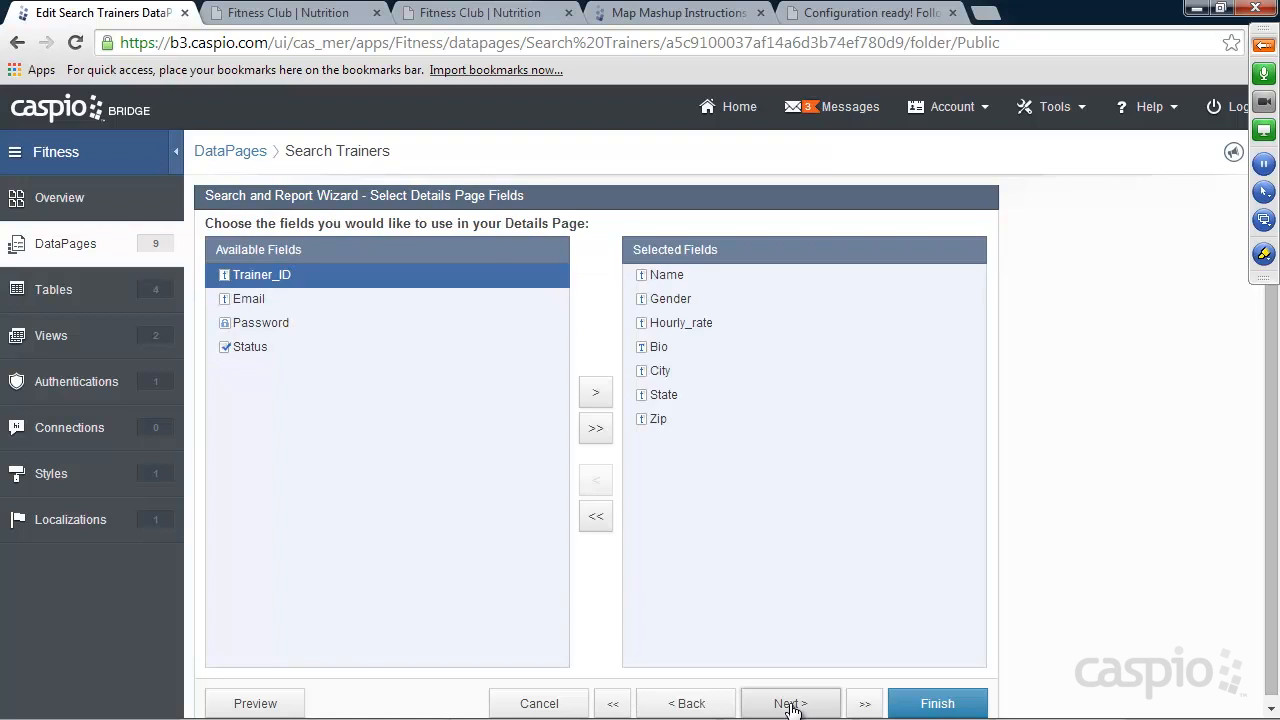
{"action": "left_click", "coordinate": [790, 703]}
Add a second HTML block to the details page and move it below Zip.
{"action": "left_click", "coordinate": [345, 649]}
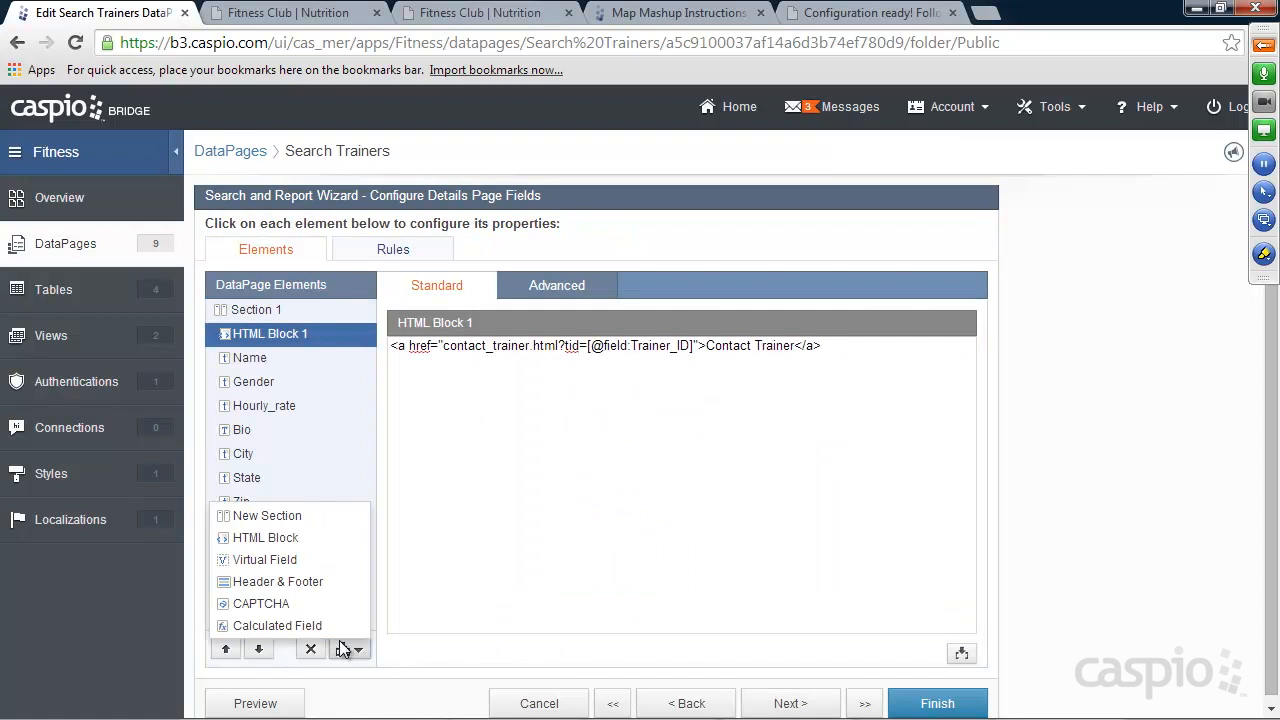
{"action": "left_click", "coordinate": [287, 538]}
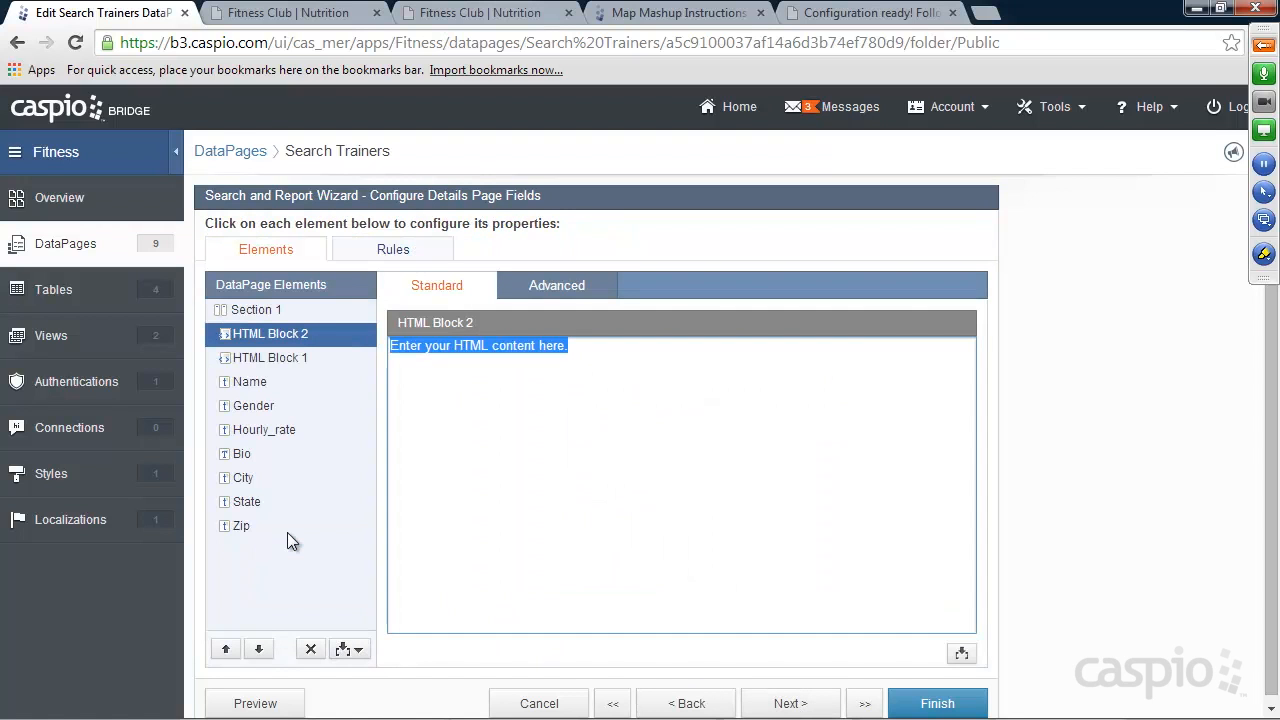
{"action": "left_click", "coordinate": [260, 641]}
{"action": "left_click", "coordinate": [260, 641]}
{"action": "left_click", "coordinate": [260, 641]}
{"action": "left_click", "coordinate": [260, 641]}
{"action": "left_click", "coordinate": [260, 641]}
{"action": "left_click", "coordinate": [260, 641]}
{"action": "left_click", "coordinate": [260, 641]}
{"action": "left_click", "coordinate": [260, 641]}
Replace the second HTML block's placeholder text with the copied details page map snippet and finish the DataPage.
{"action": "left_click_drag", "start_coordinate": [637, 350], "coordinate": [368, 345]}
{"action": "key", "text": "ctrl+v"}
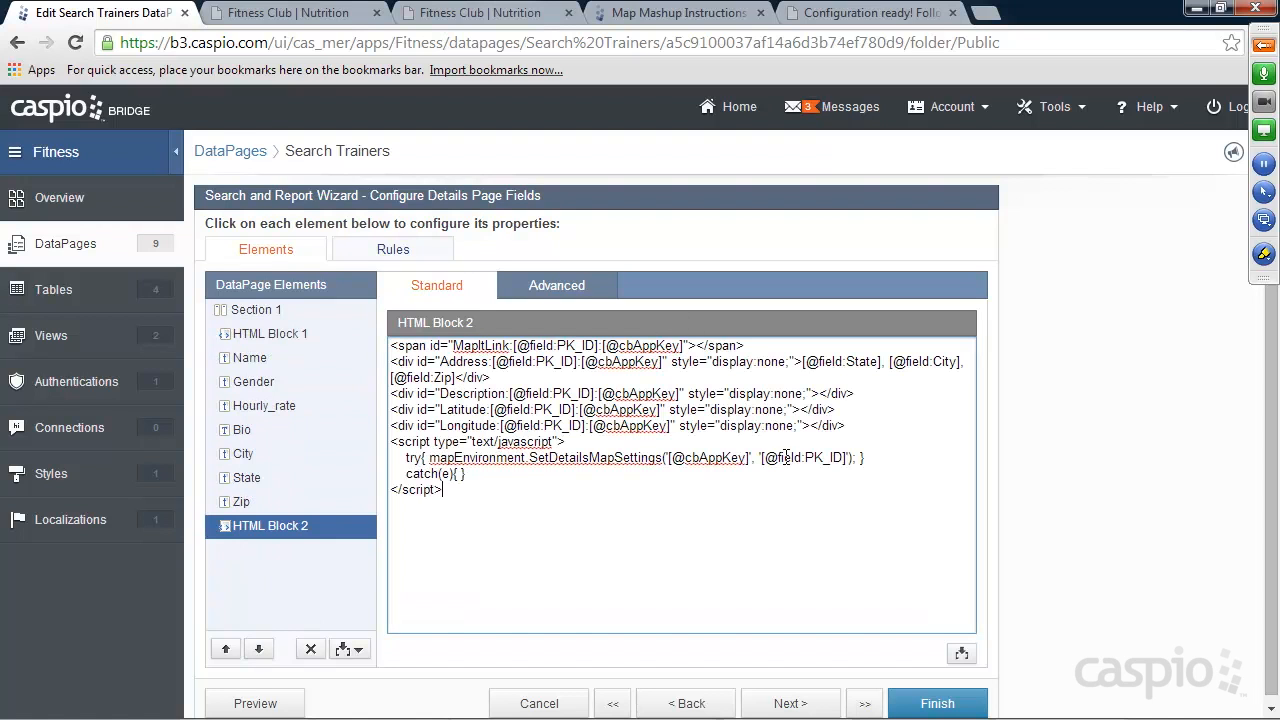
{"action": "left_click", "coordinate": [935, 703]}
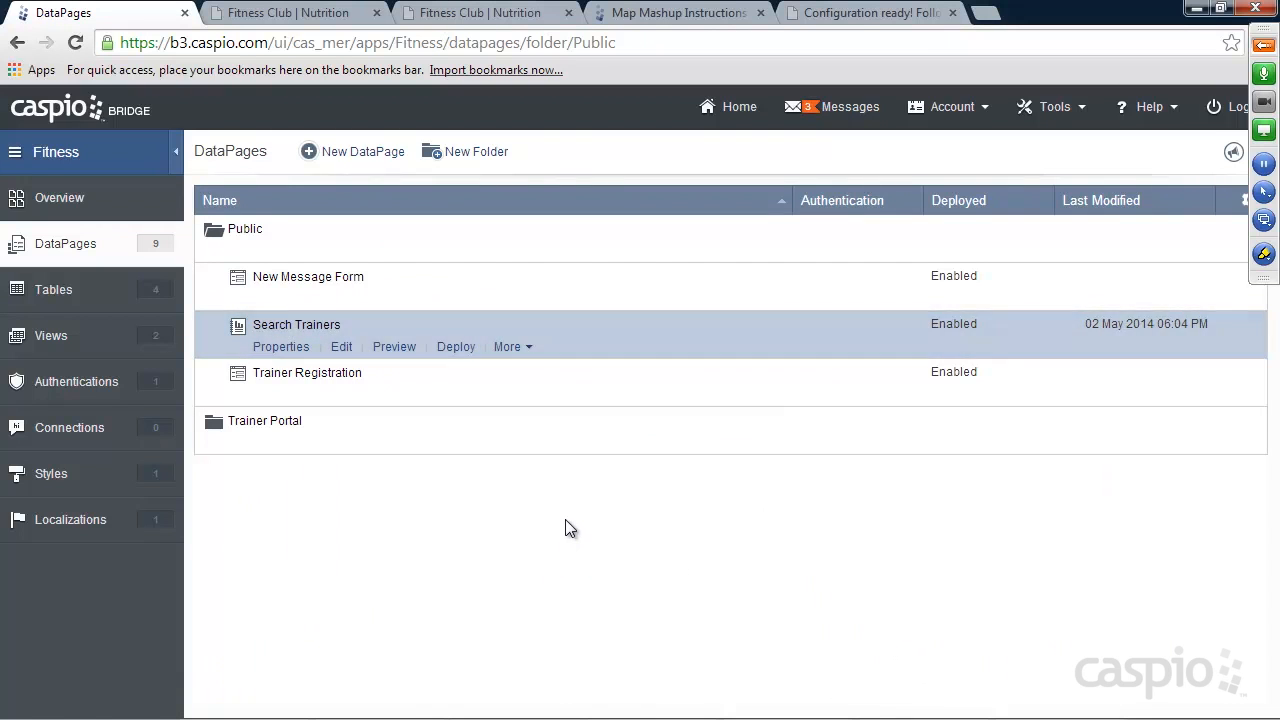
Switch to the Fitness Club site, reload its Find a Trainer page from Home and search with all criteria blank.
{"action": "left_click", "coordinate": [830, 14]}
{"action": "left_click", "coordinate": [445, 14]}
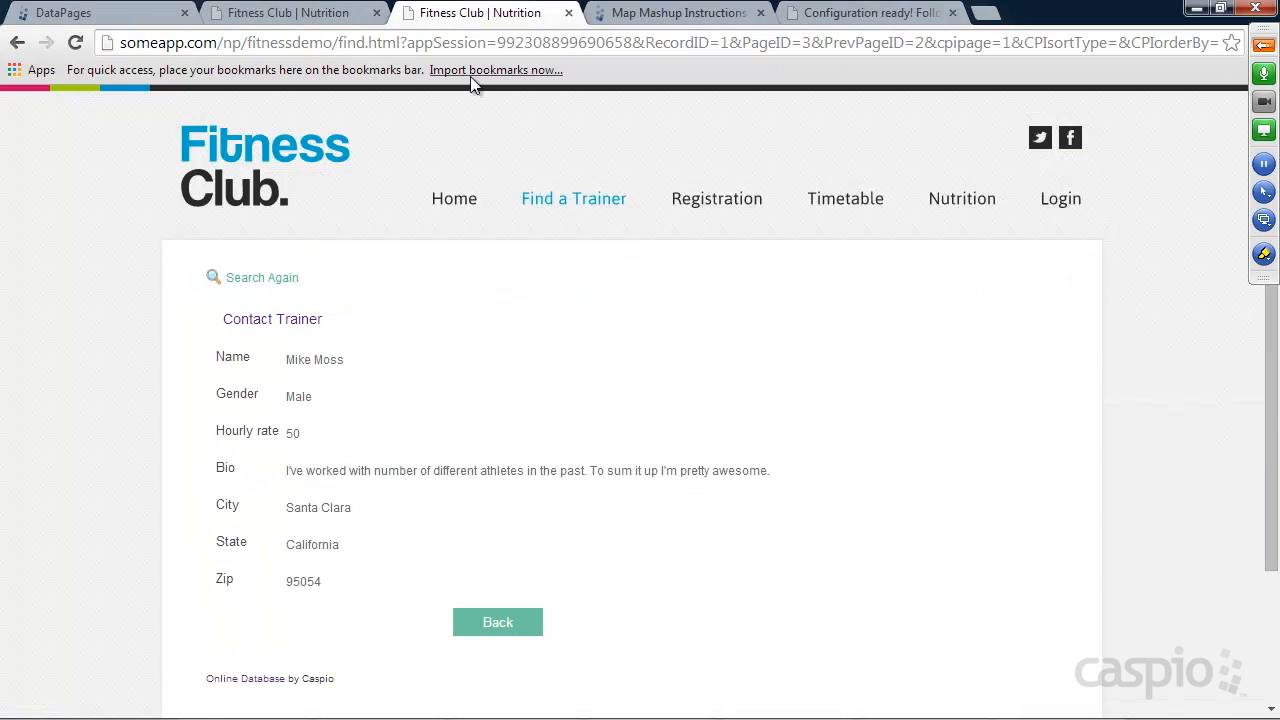
{"action": "left_click", "coordinate": [452, 199]}
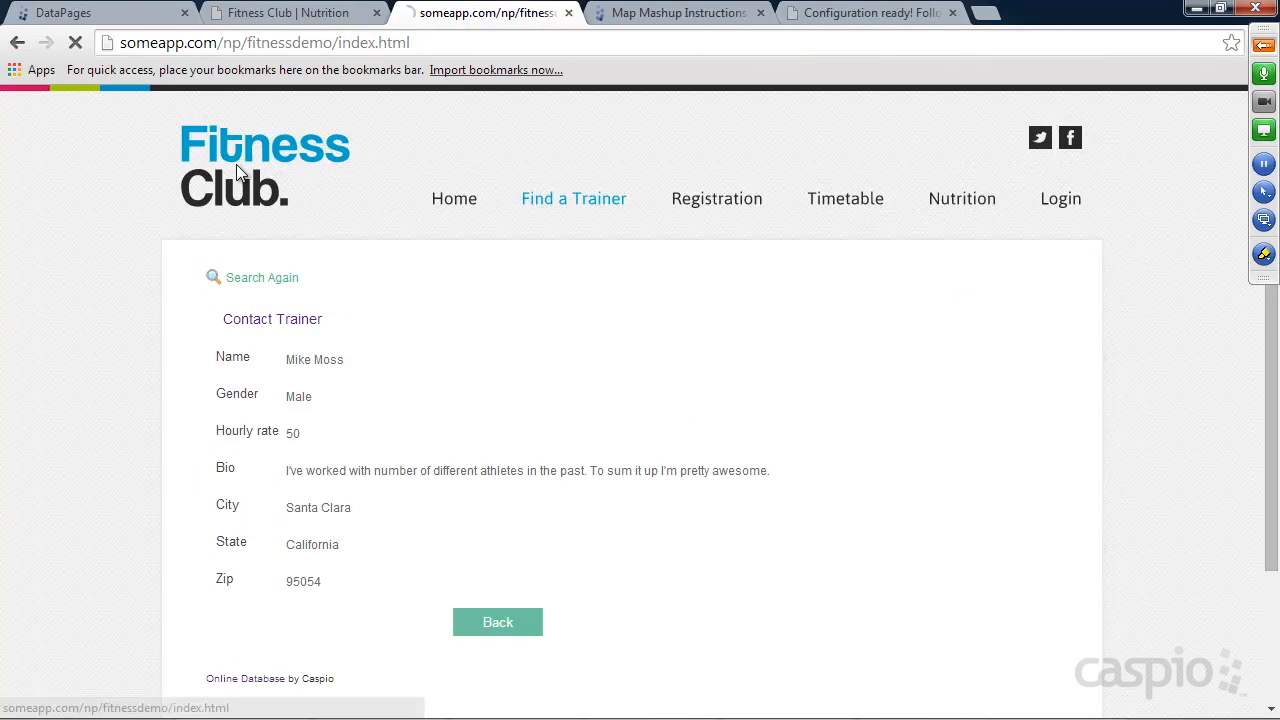
{"action": "left_click", "coordinate": [617, 203]}
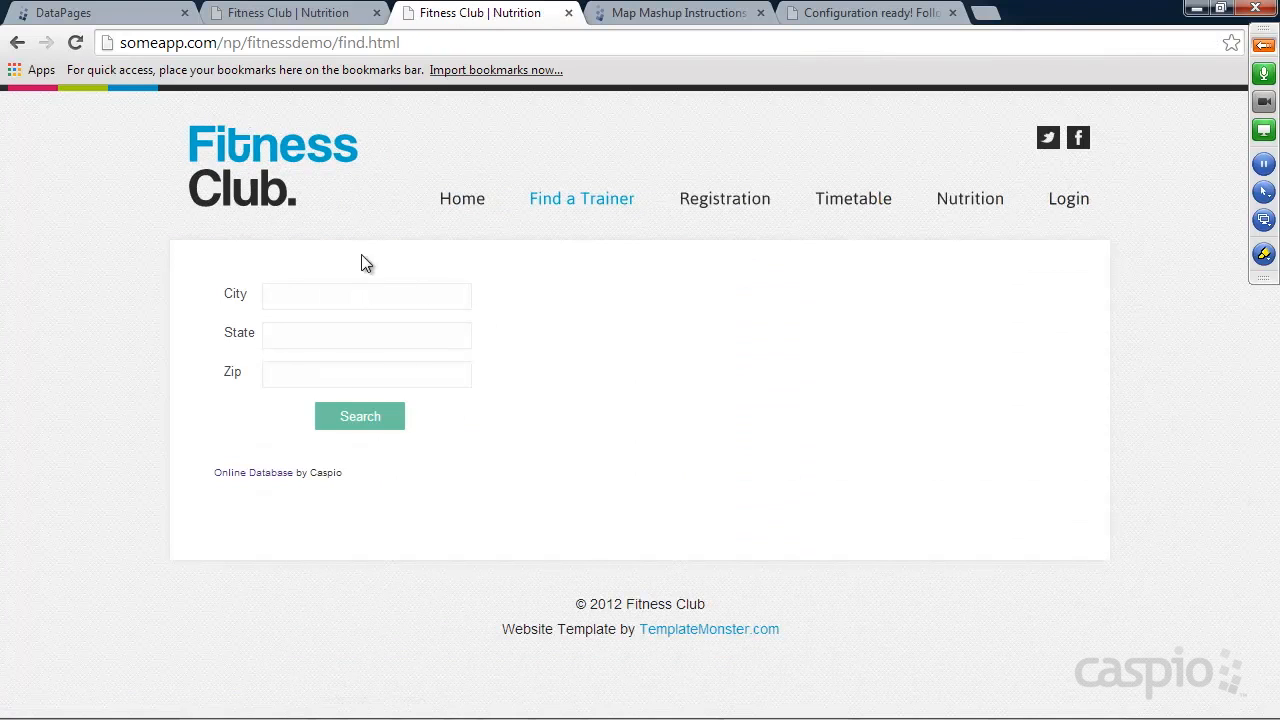
{"action": "left_click", "coordinate": [370, 430]}
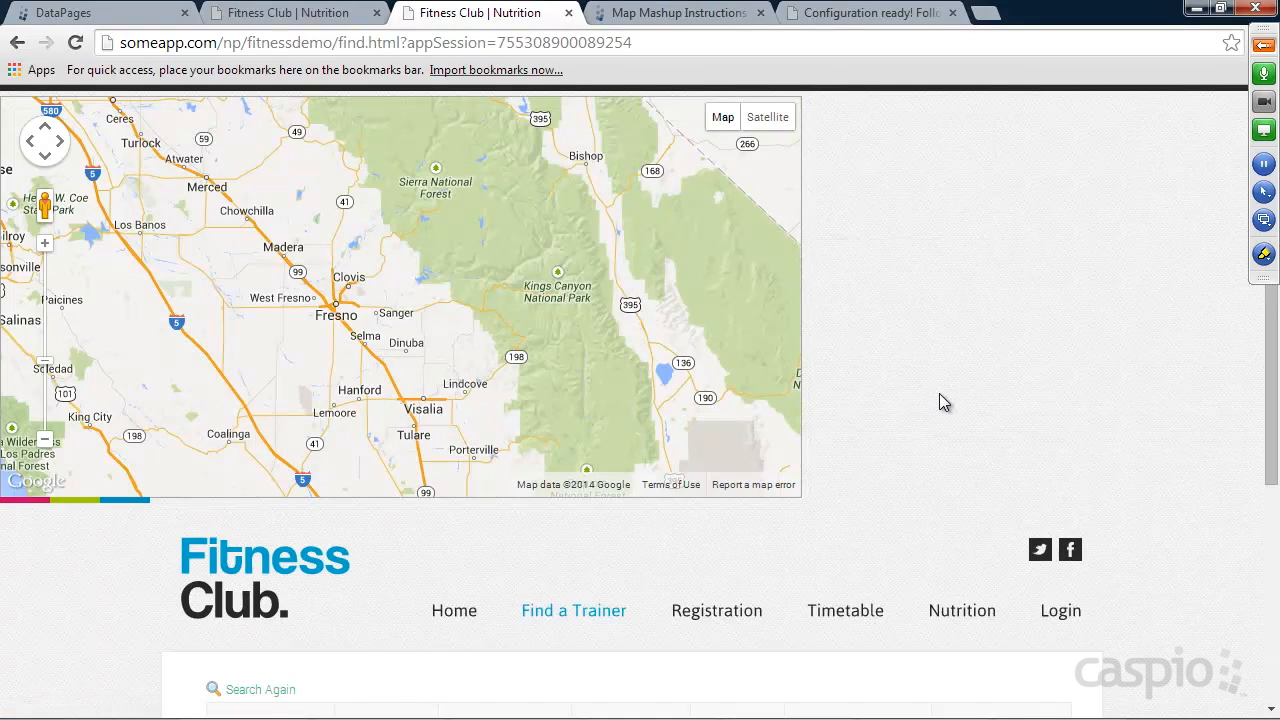
Examine the map around the San Francisco Bay Area for the trainer's marker and check the results table below.
{"action": "left_click_drag", "start_coordinate": [298, 324], "coordinate": [544, 316]}
{"action": "left_click_drag", "start_coordinate": [571, 370], "coordinate": [471, 294]}
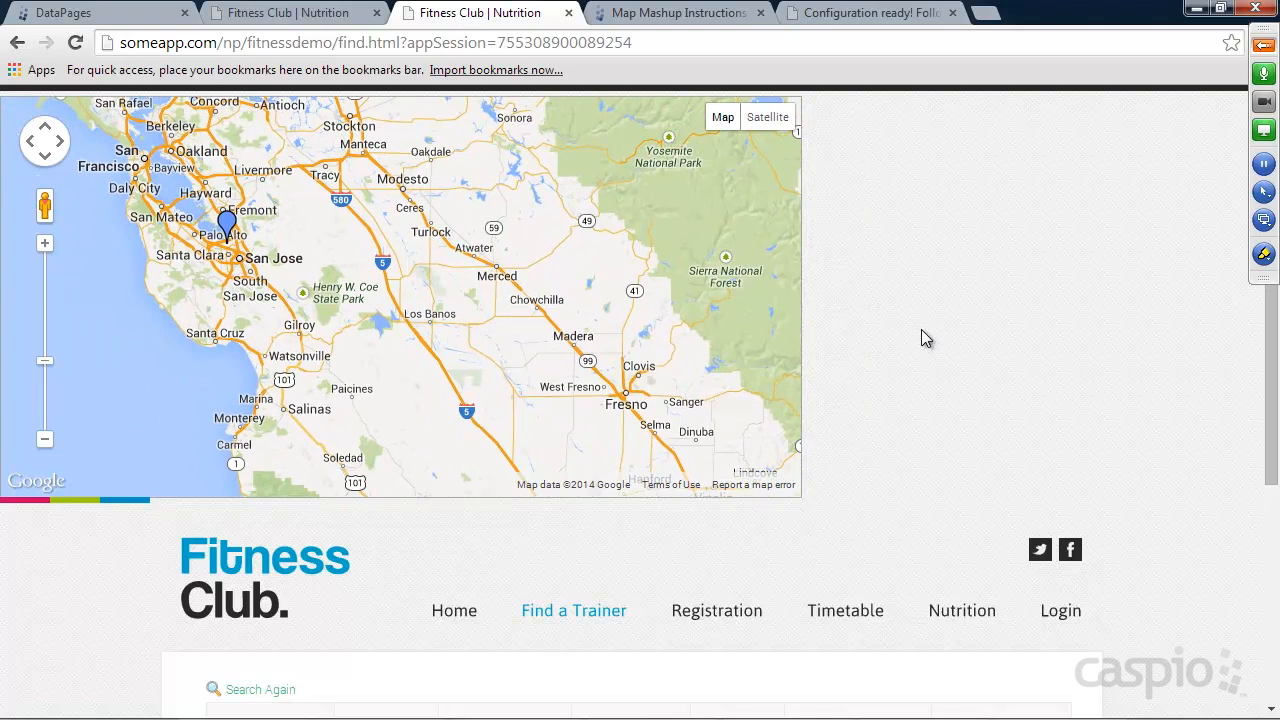
{"action": "scroll", "coordinate": [921, 330], "scroll_direction": "down", "scroll_amount": 3}
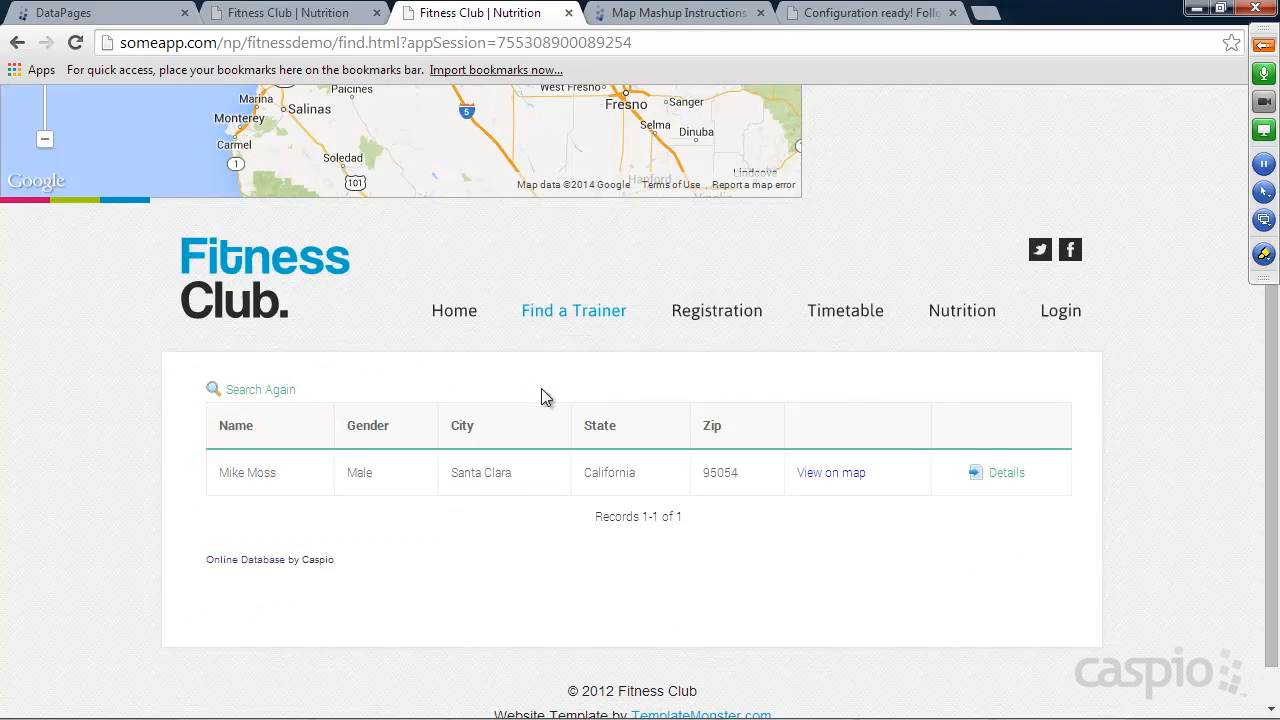
Copy the <div id="map"></div> code from the Map Positioning section of the Map Mashup Instructions guide.
{"action": "left_click", "coordinate": [679, 14]}
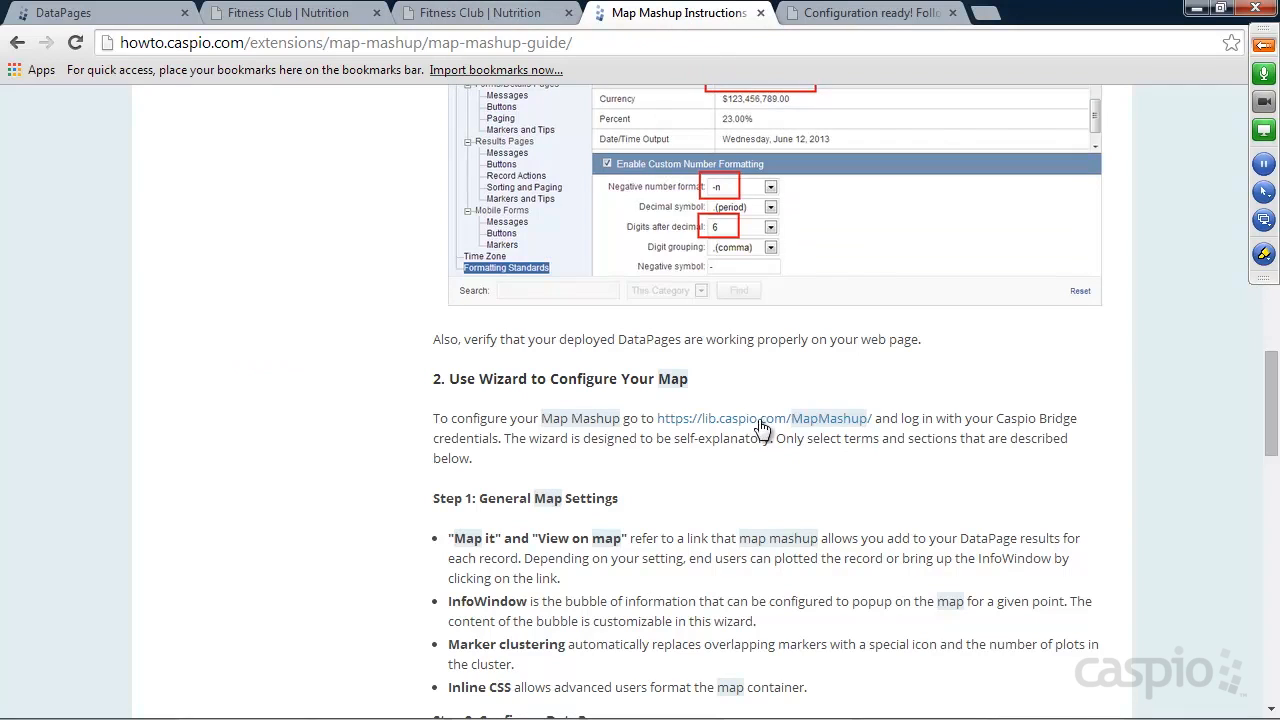
{"action": "scroll", "coordinate": [799, 547], "scroll_direction": "down", "scroll_amount": 8}
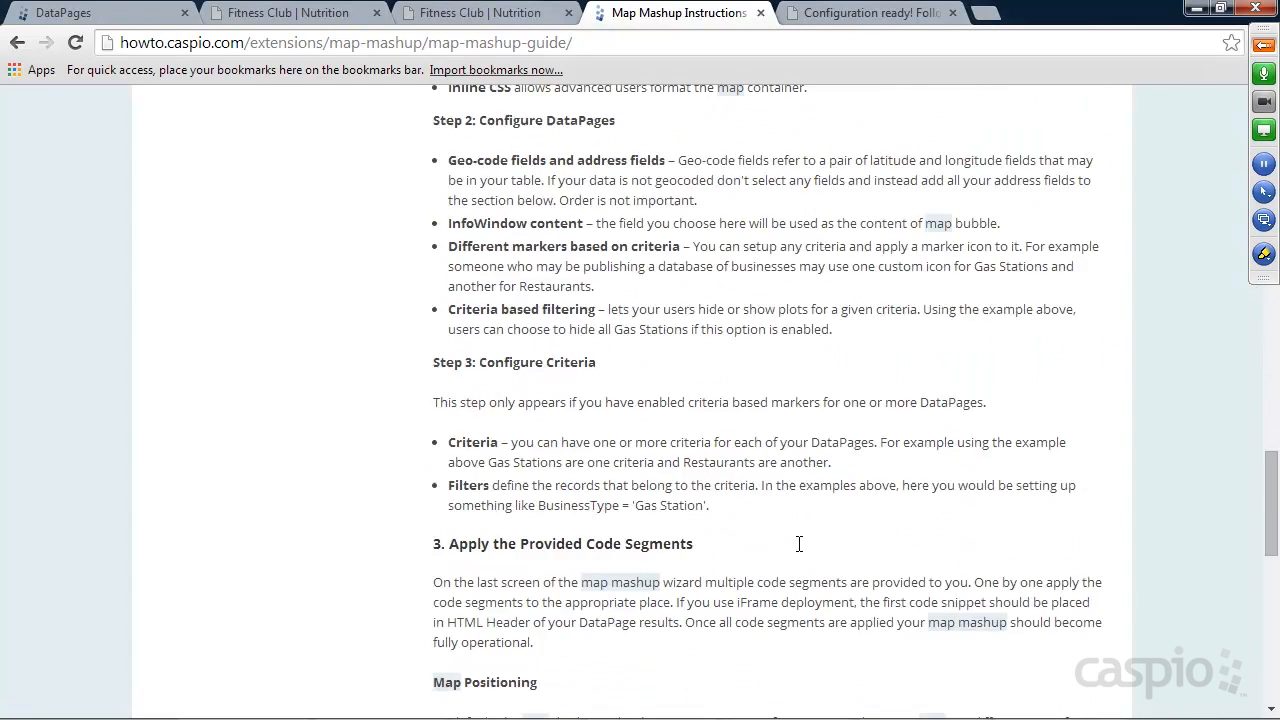
{"action": "scroll", "coordinate": [791, 548], "scroll_direction": "down", "scroll_amount": 1}
{"action": "left_click_drag", "start_coordinate": [607, 493], "coordinate": [444, 492]}
{"action": "key", "text": "ctrl+c"}
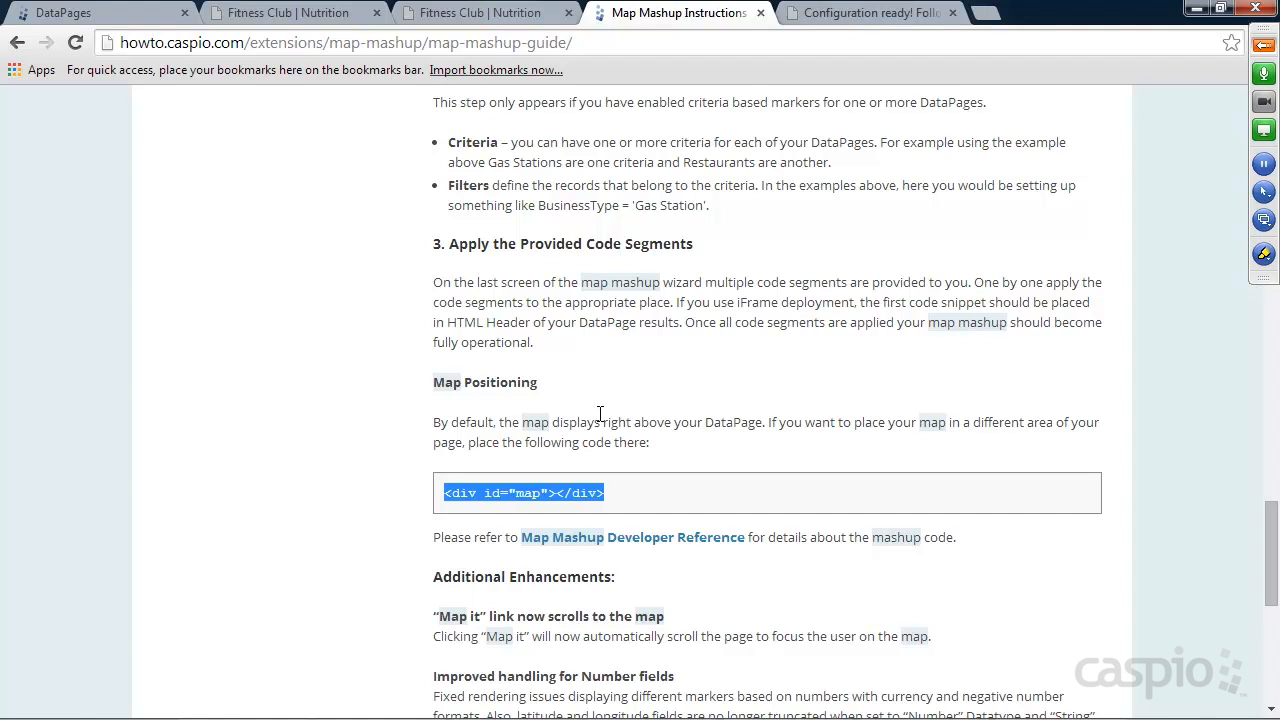
Switch to Notepad++, paste <div id="map"></div> between the map settings script and the DataPage deployment code in find.html, and save.
{"action": "left_click", "coordinate": [903, 706]}
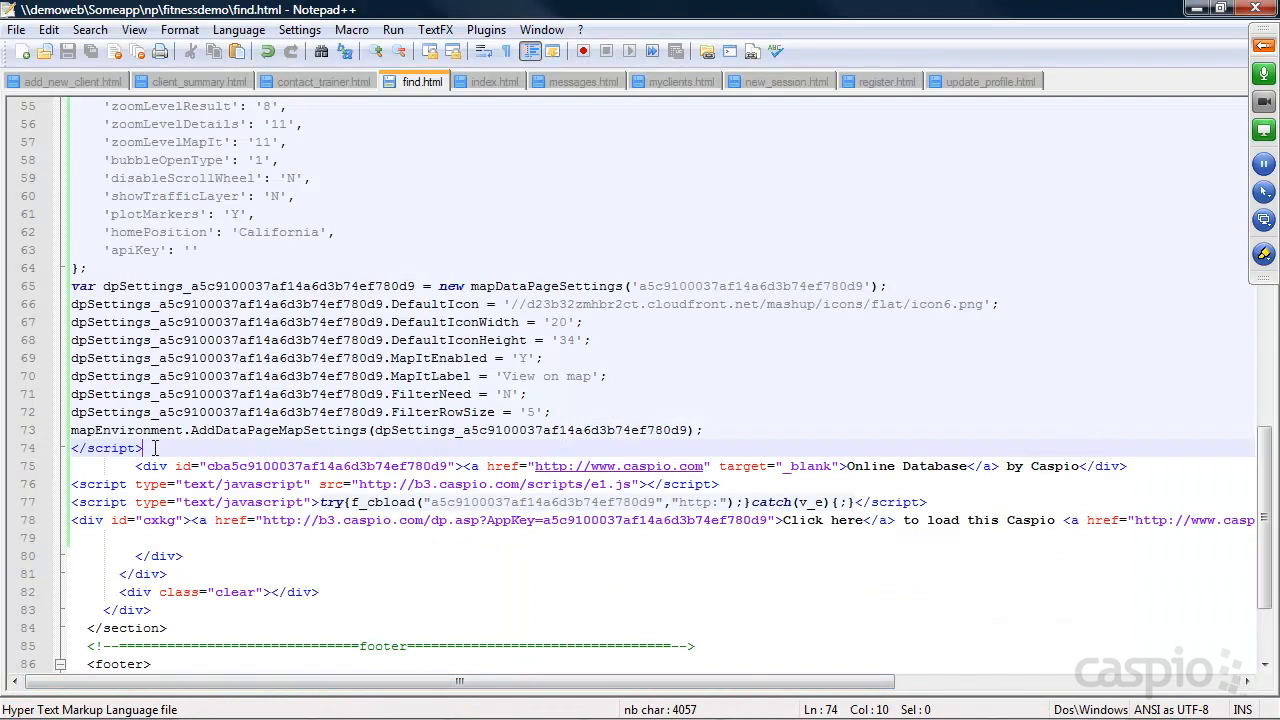
{"action": "key", "text": "Return"}
{"action": "key", "text": "ctrl+v"}
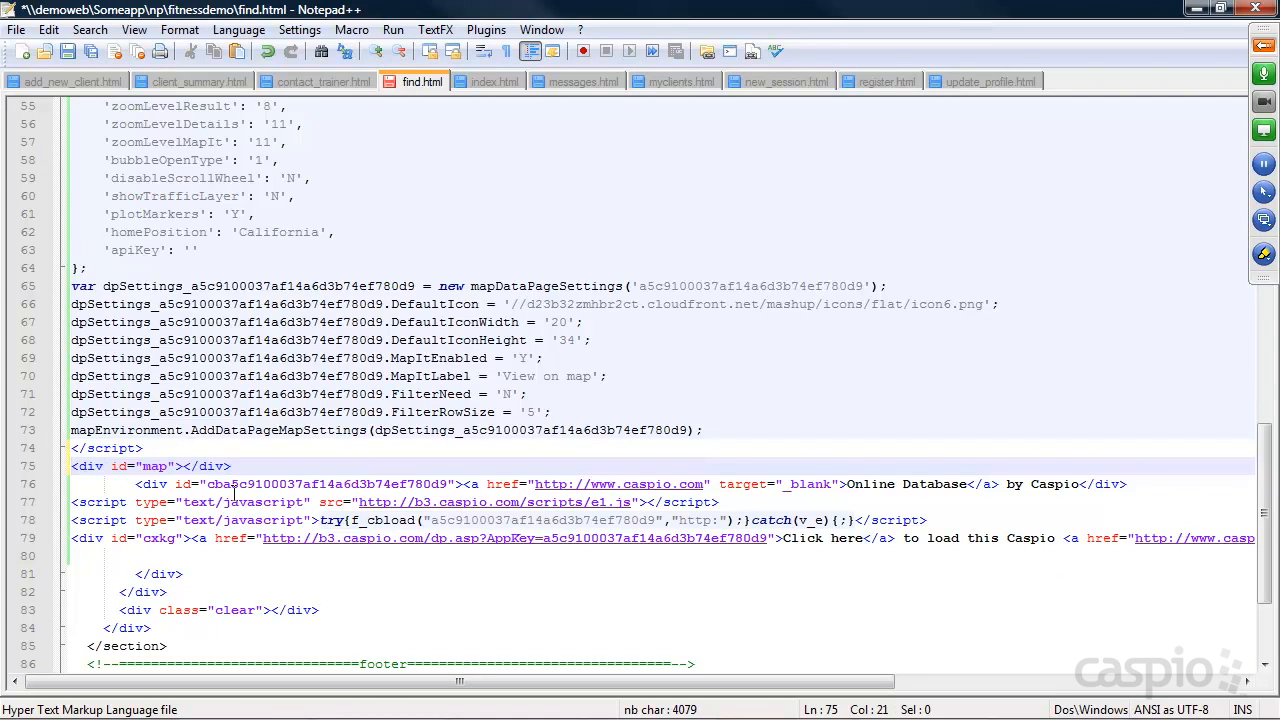
{"action": "mouse_move", "coordinate": [234, 464]}
{"action": "left_mouse_down"}
{"action": "mouse_move", "coordinate": [70, 466]}
{"action": "mouse_move", "coordinate": [244, 468]}
{"action": "left_mouse_up"}
{"action": "key", "text": "ctrl+s"}
Return to the Fitness Club site in the browser, reopen Find a Trainer and run a search without criteria.
{"action": "left_click", "coordinate": [1202, 9]}
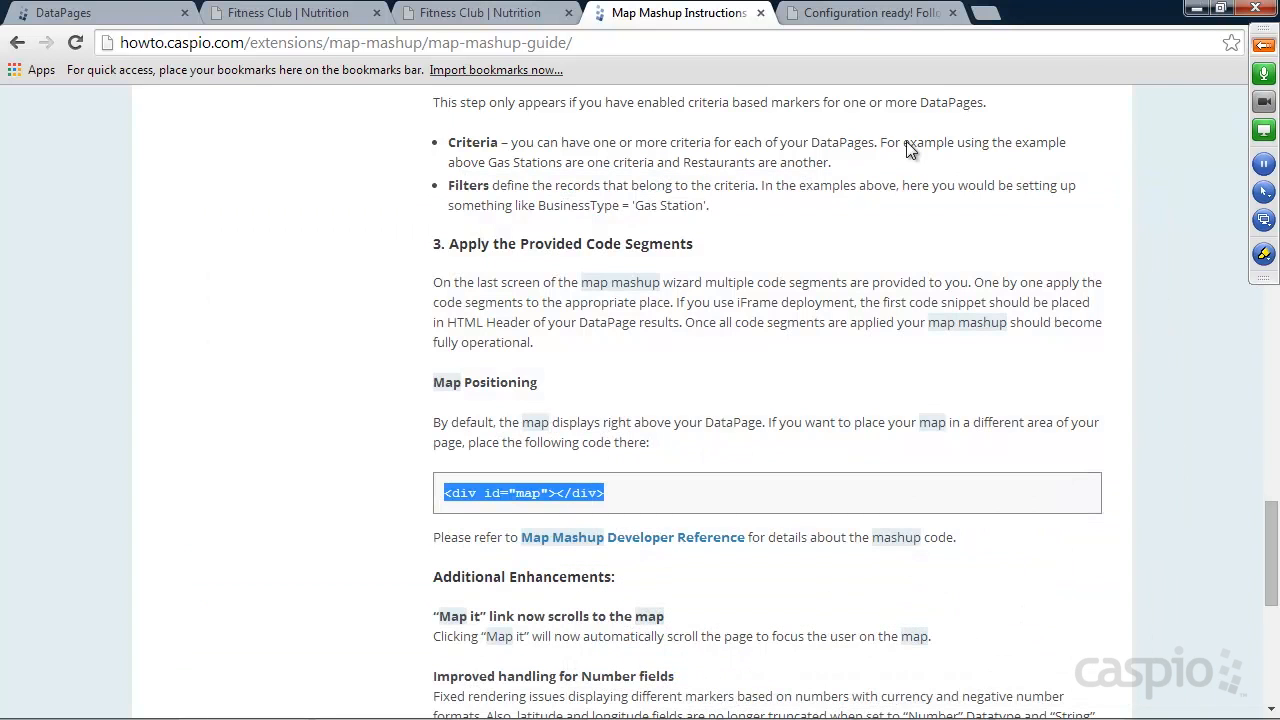
{"action": "left_click", "coordinate": [460, 14]}
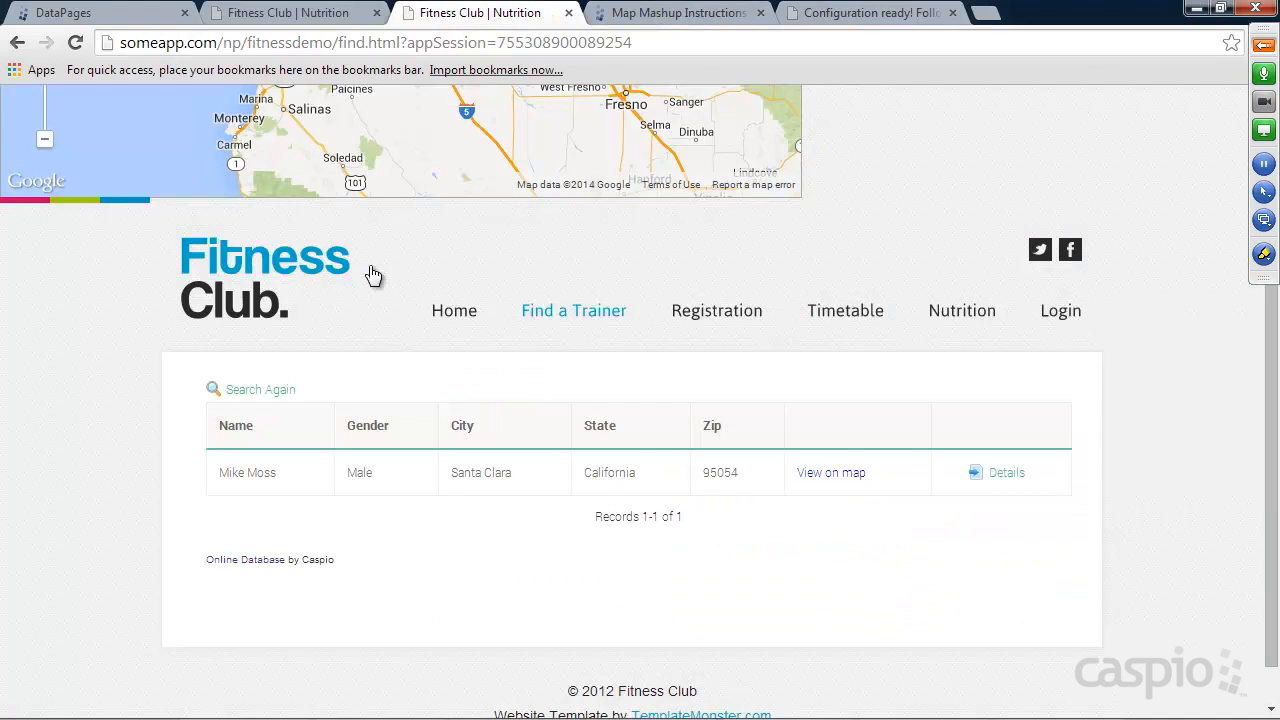
{"action": "left_click", "coordinate": [262, 297]}
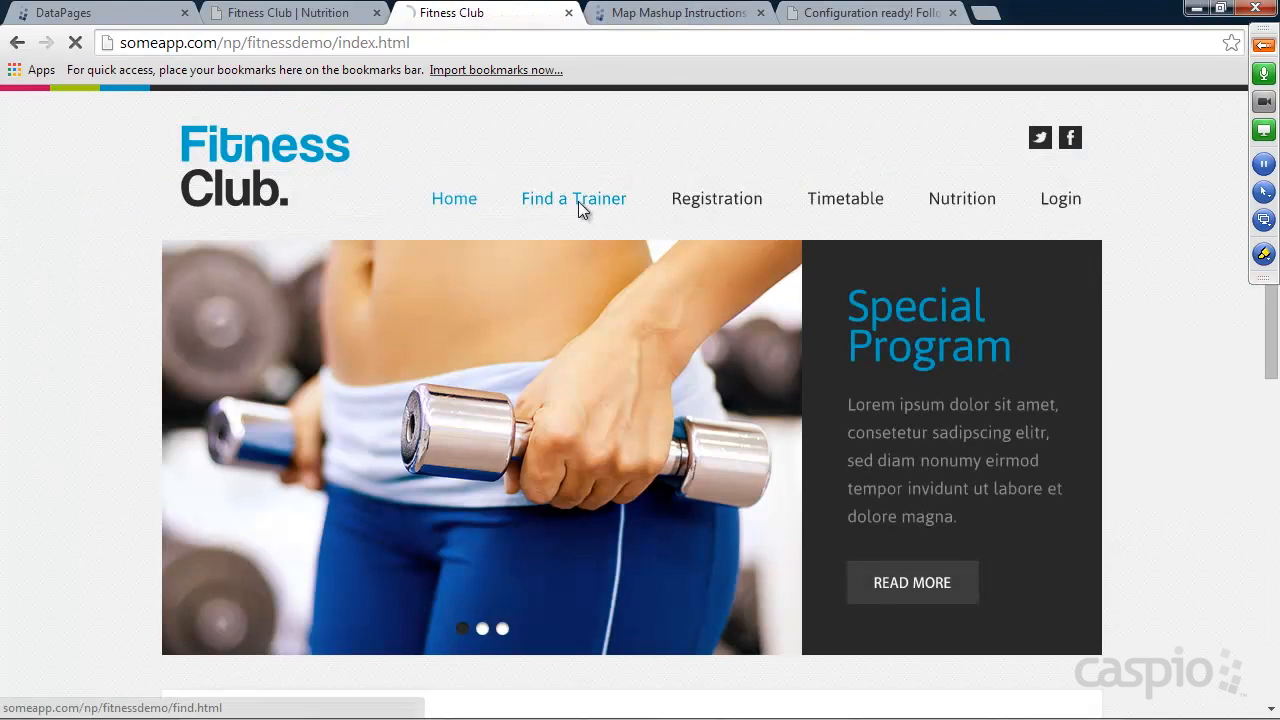
{"action": "left_click", "coordinate": [578, 201]}
{"action": "left_click", "coordinate": [368, 426]}
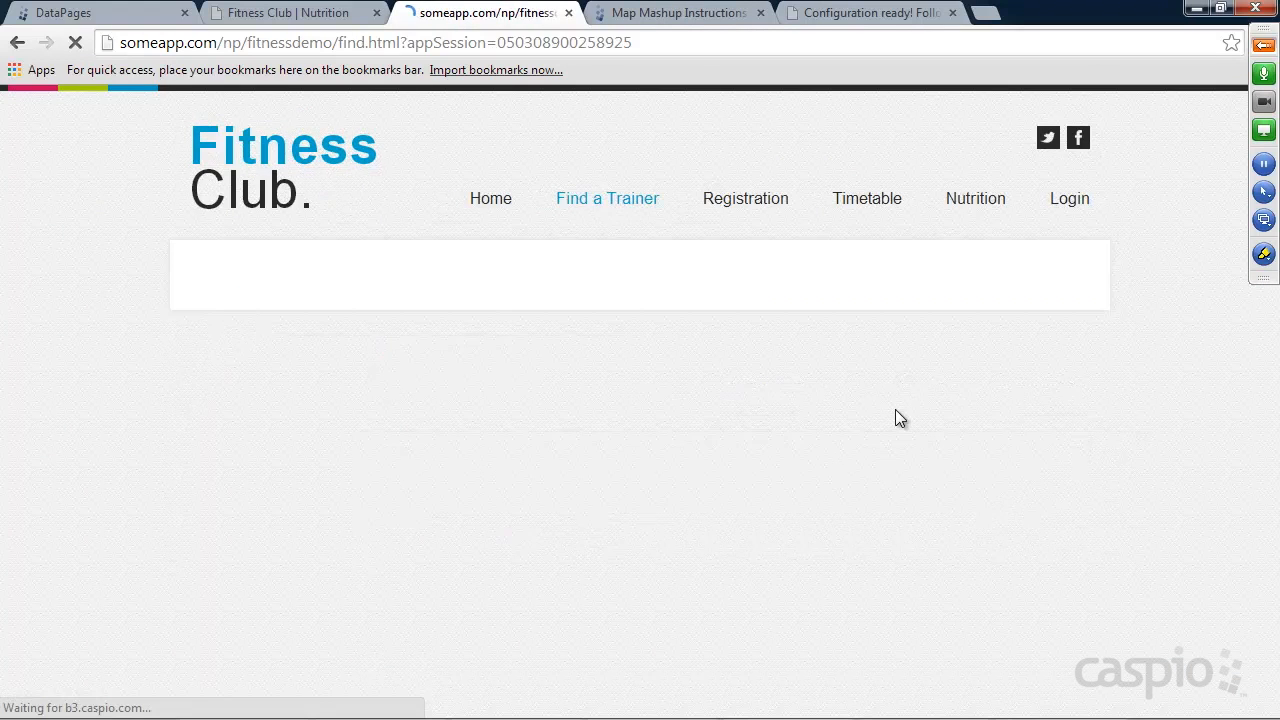
Check the map's placement above the search results and inspect the trainer's marker near San Jose.
{"action": "scroll", "coordinate": [1196, 378], "scroll_direction": "down", "scroll_amount": 3}
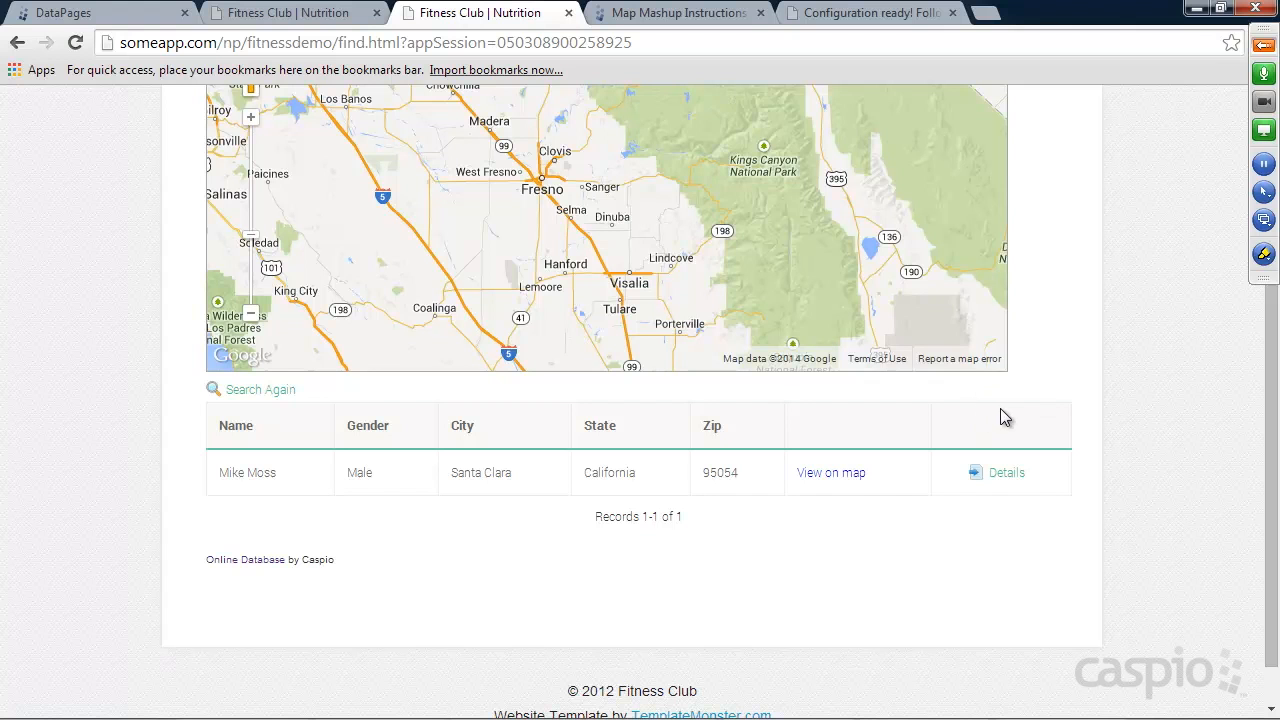
{"action": "scroll", "coordinate": [1127, 356], "scroll_direction": "up", "scroll_amount": 3}
{"action": "left_click_drag", "start_coordinate": [429, 454], "coordinate": [781, 466]}
{"action": "left_click_drag", "start_coordinate": [631, 367], "coordinate": [631, 443]}
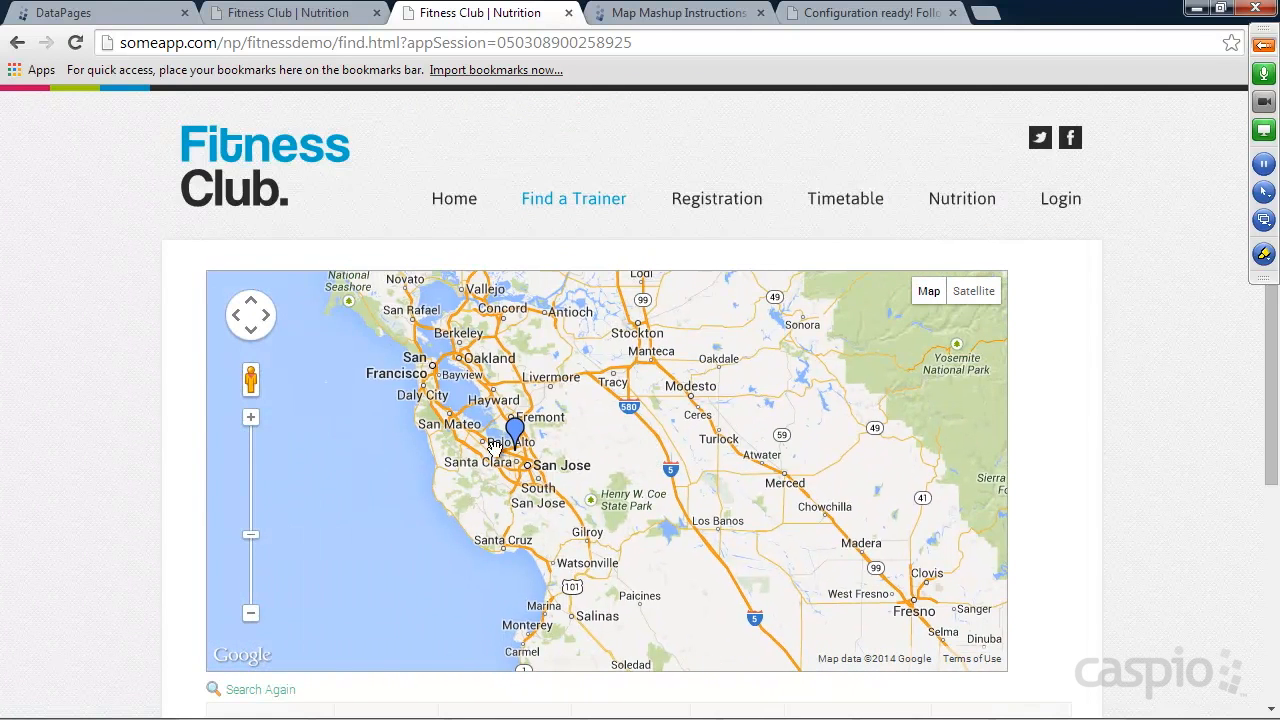
Show the listed trainer's location with View on map and open the trainer's details page.
{"action": "scroll", "coordinate": [1102, 372], "scroll_direction": "down", "scroll_amount": 3}
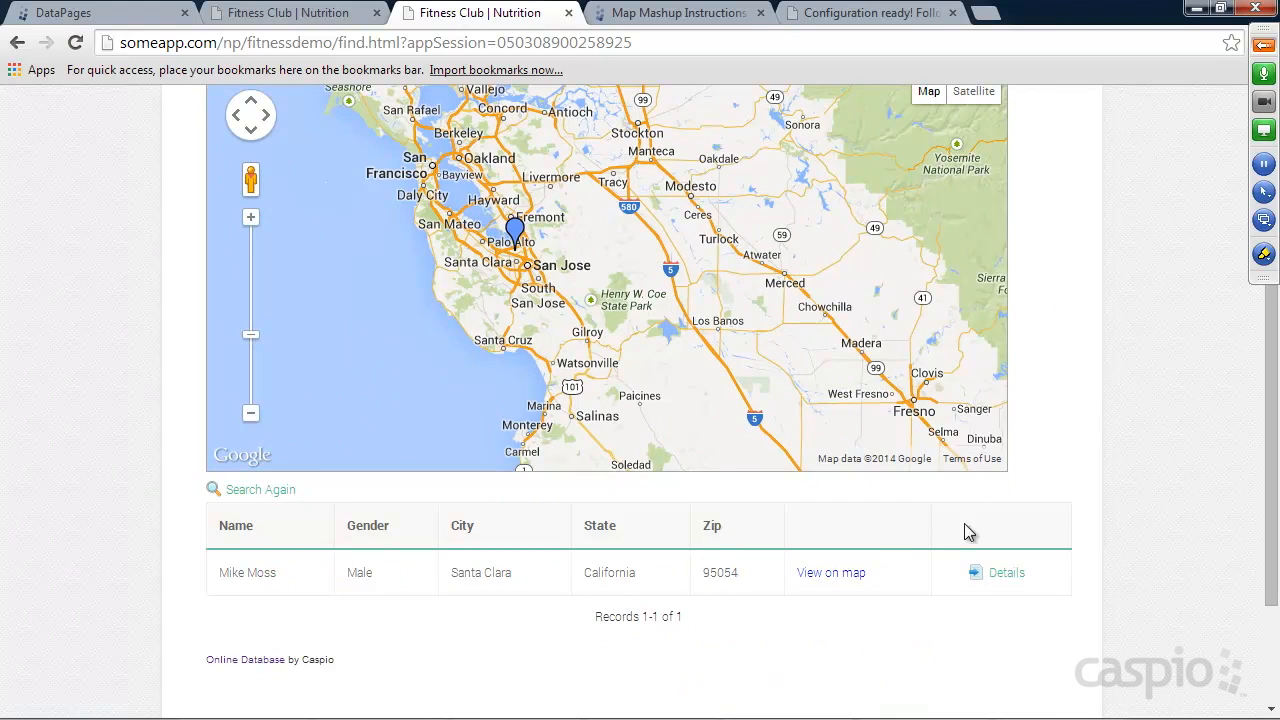
{"action": "left_click", "coordinate": [831, 573]}
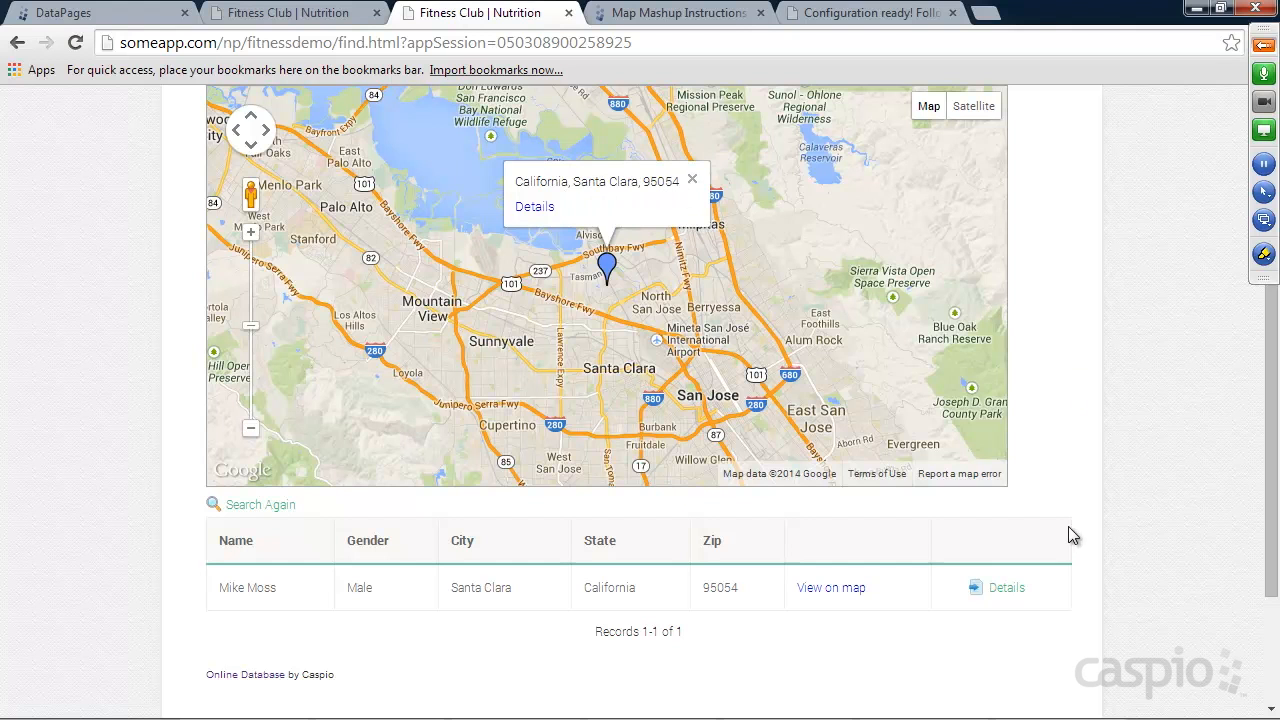
{"action": "left_click", "coordinate": [1006, 590]}
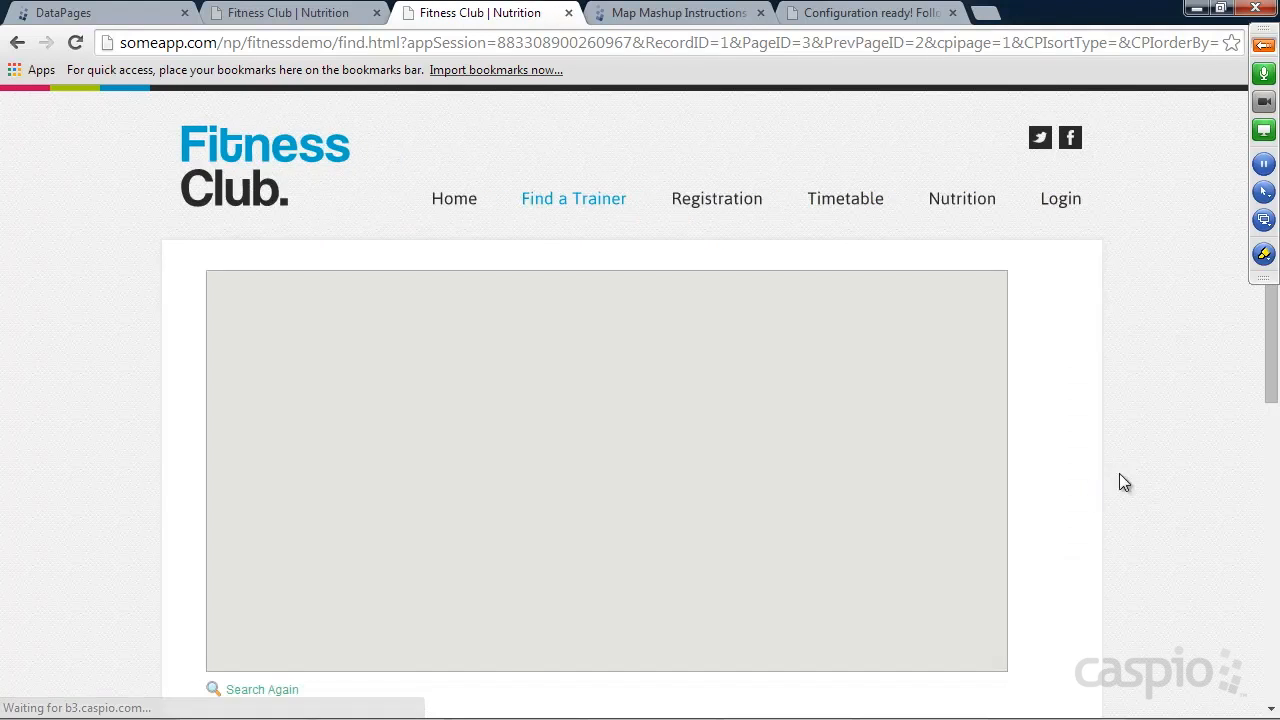
Review the trainer's details page, from the map marker through the contact link, profile fields and location.
{"action": "scroll", "coordinate": [1140, 405], "scroll_direction": "down", "scroll_amount": 1}
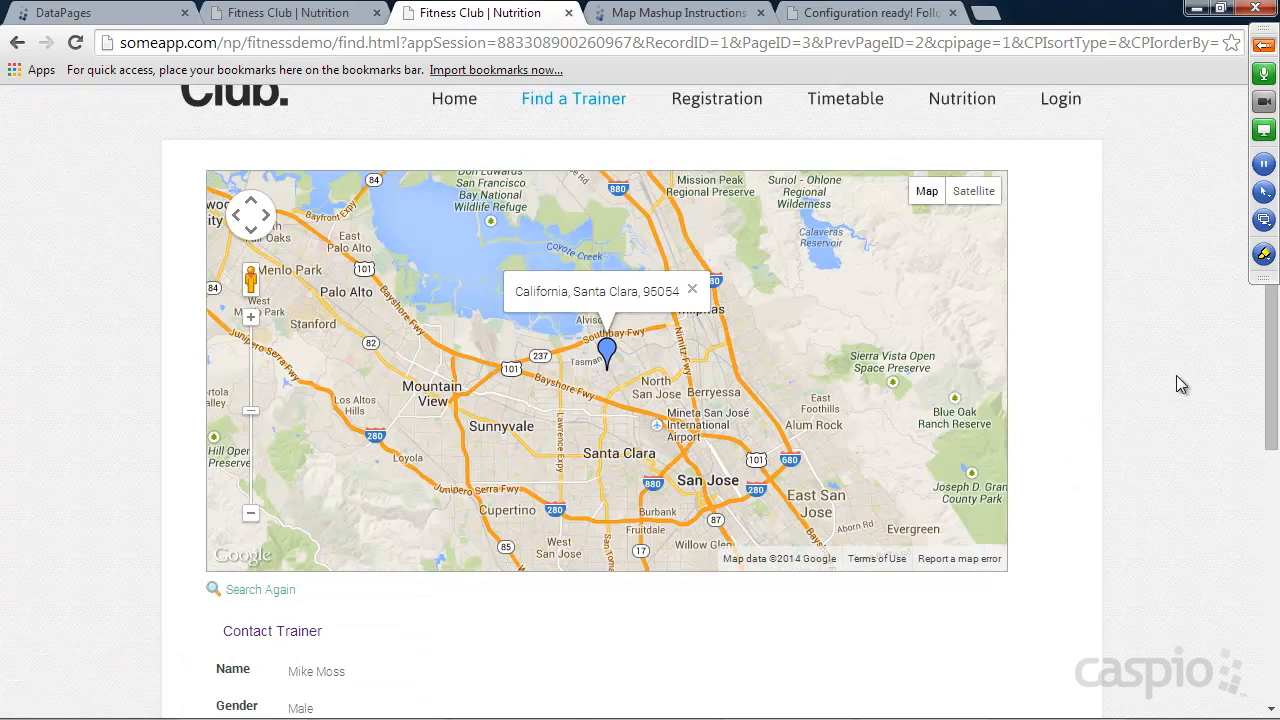
{"action": "scroll", "coordinate": [1177, 378], "scroll_direction": "down", "scroll_amount": 2}
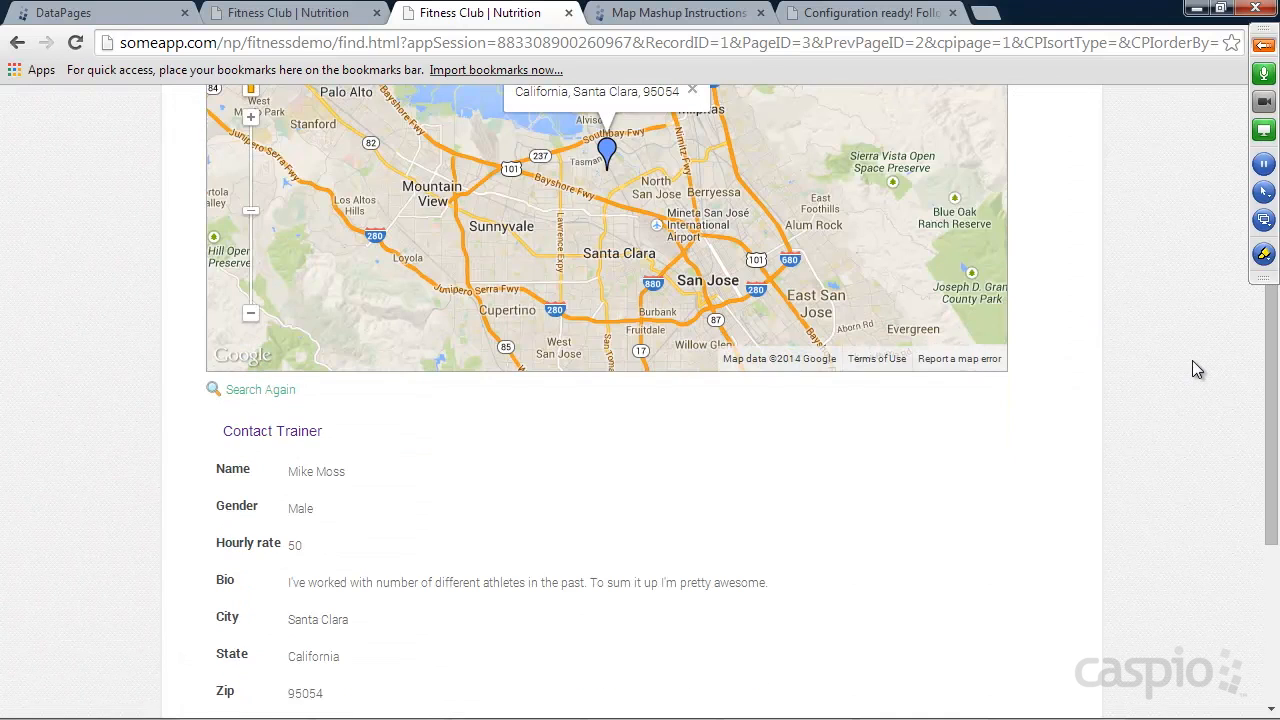
{"action": "scroll", "coordinate": [1168, 367], "scroll_direction": "down", "scroll_amount": 1}
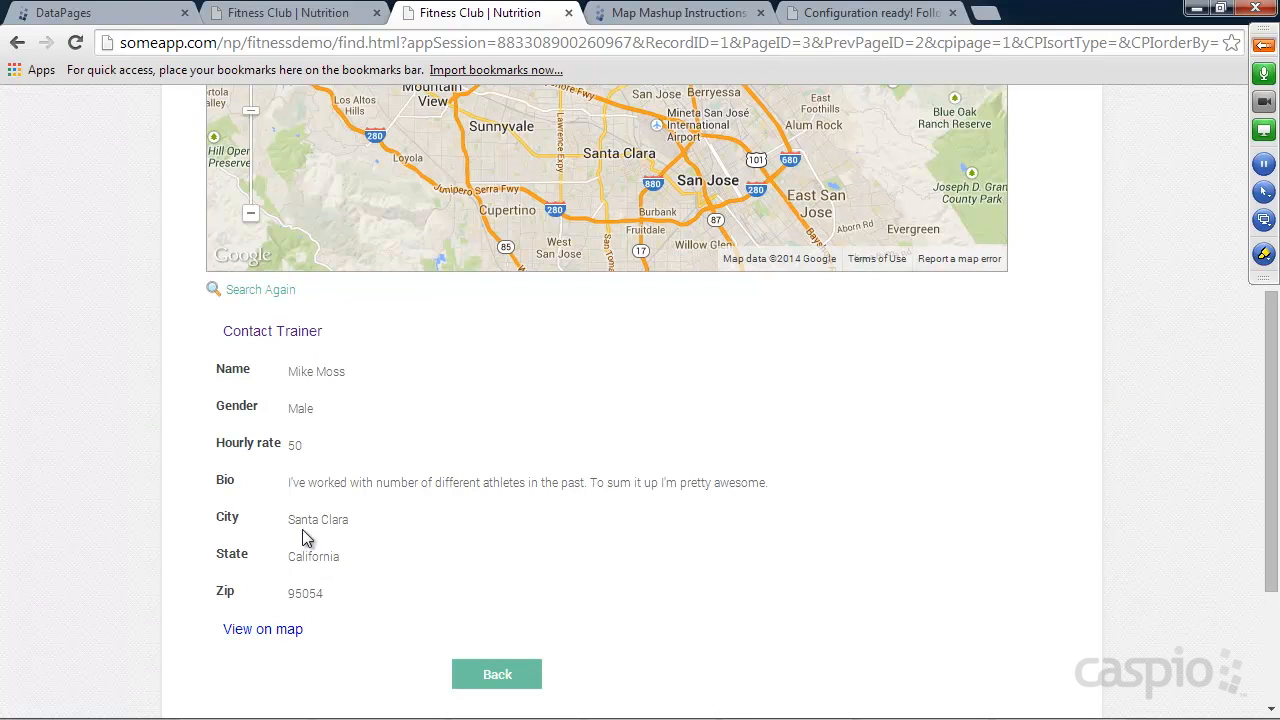
{"action": "scroll", "coordinate": [700, 524], "scroll_direction": "up", "scroll_amount": 2}
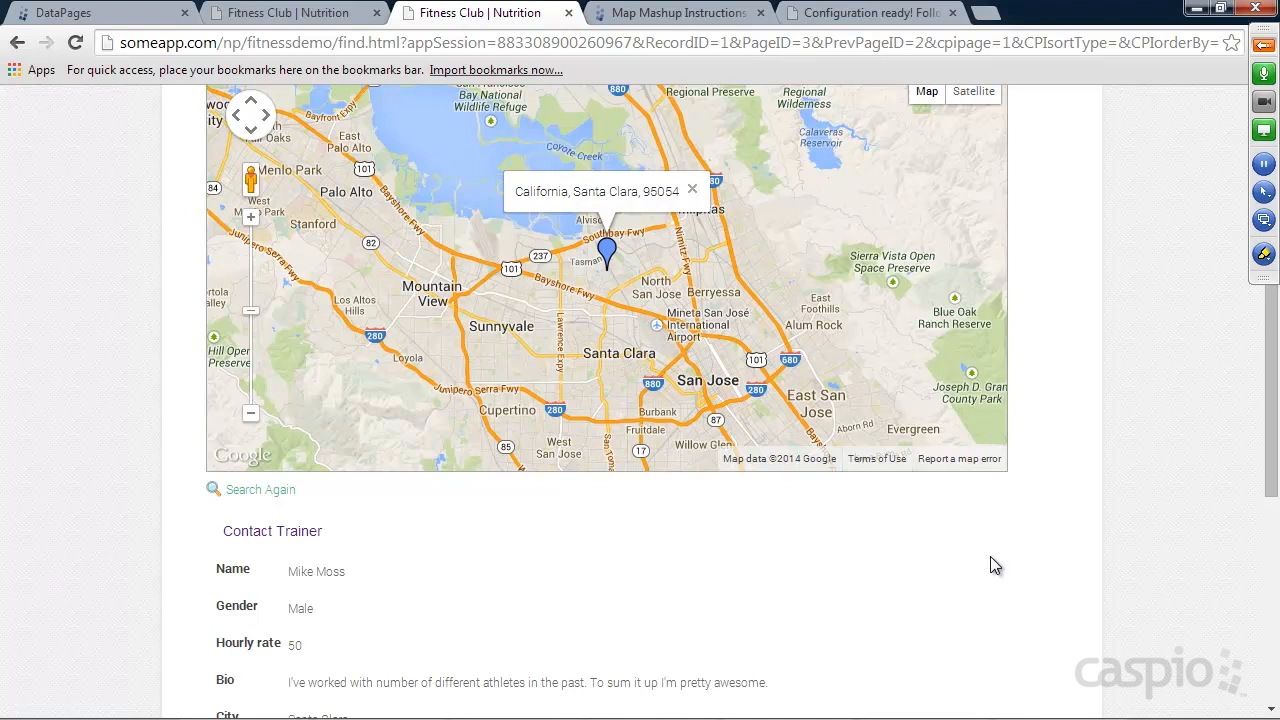
{"action": "scroll", "coordinate": [1042, 535], "scroll_direction": "up", "scroll_amount": 2}
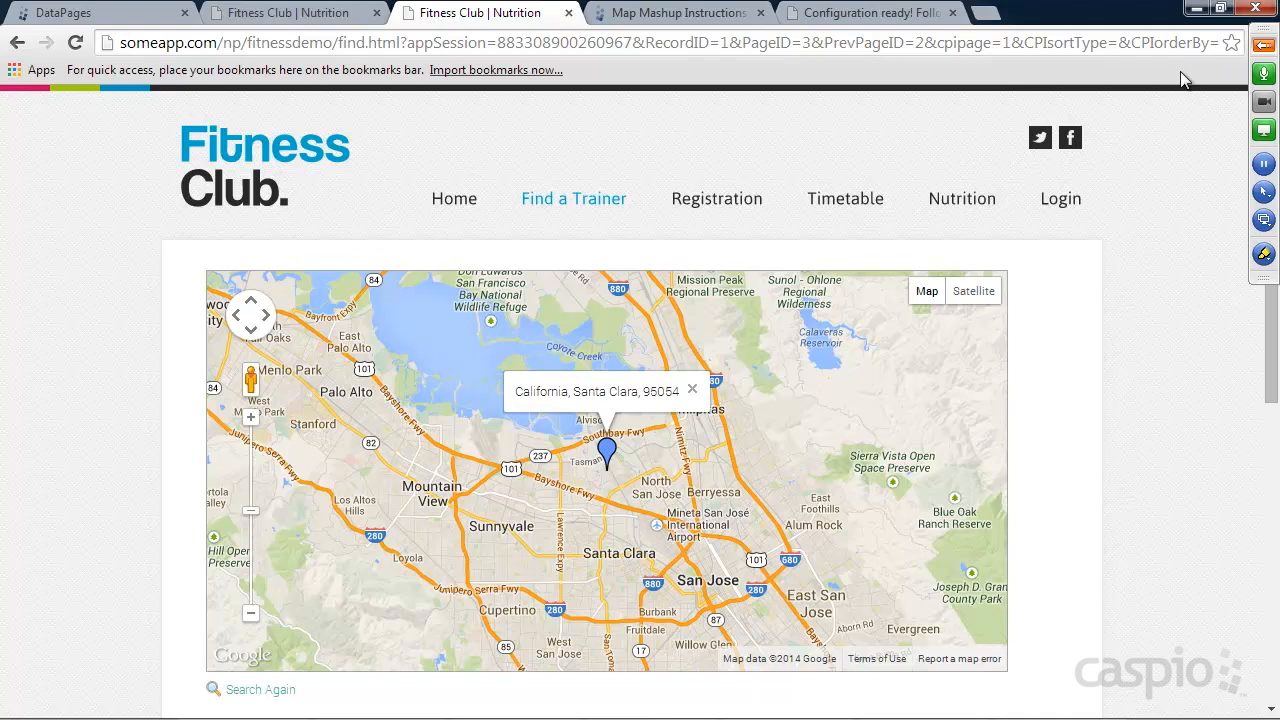
Expand the GoToMeeting control panel, unmute all attendees and show the chat.
{"action": "left_click", "coordinate": [1264, 46]}
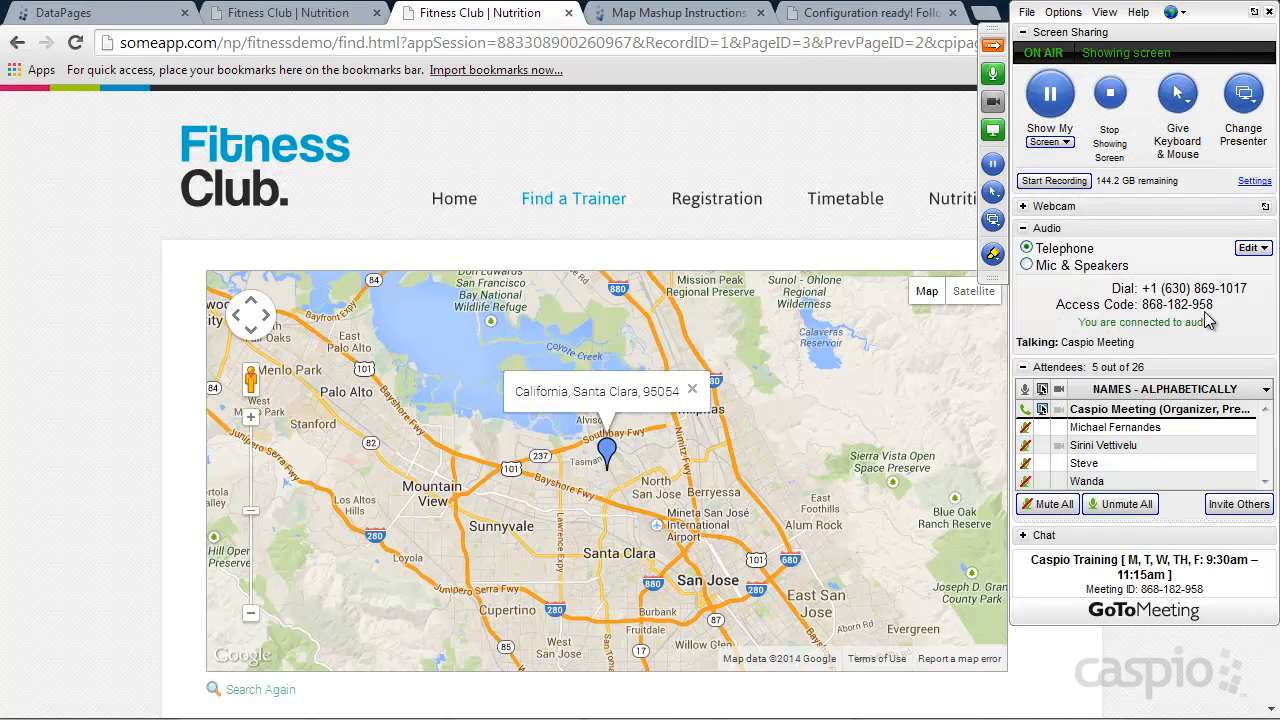
{"action": "left_click", "coordinate": [1127, 505]}
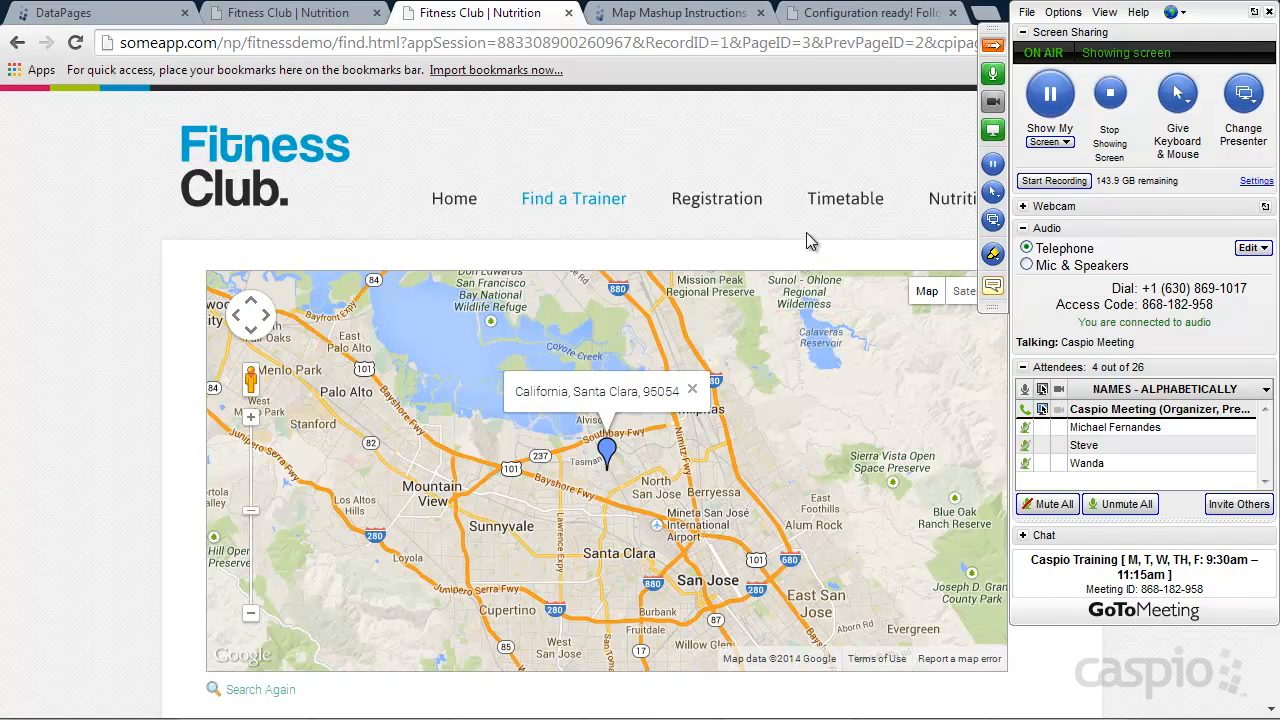
{"action": "left_click", "coordinate": [1030, 535]}
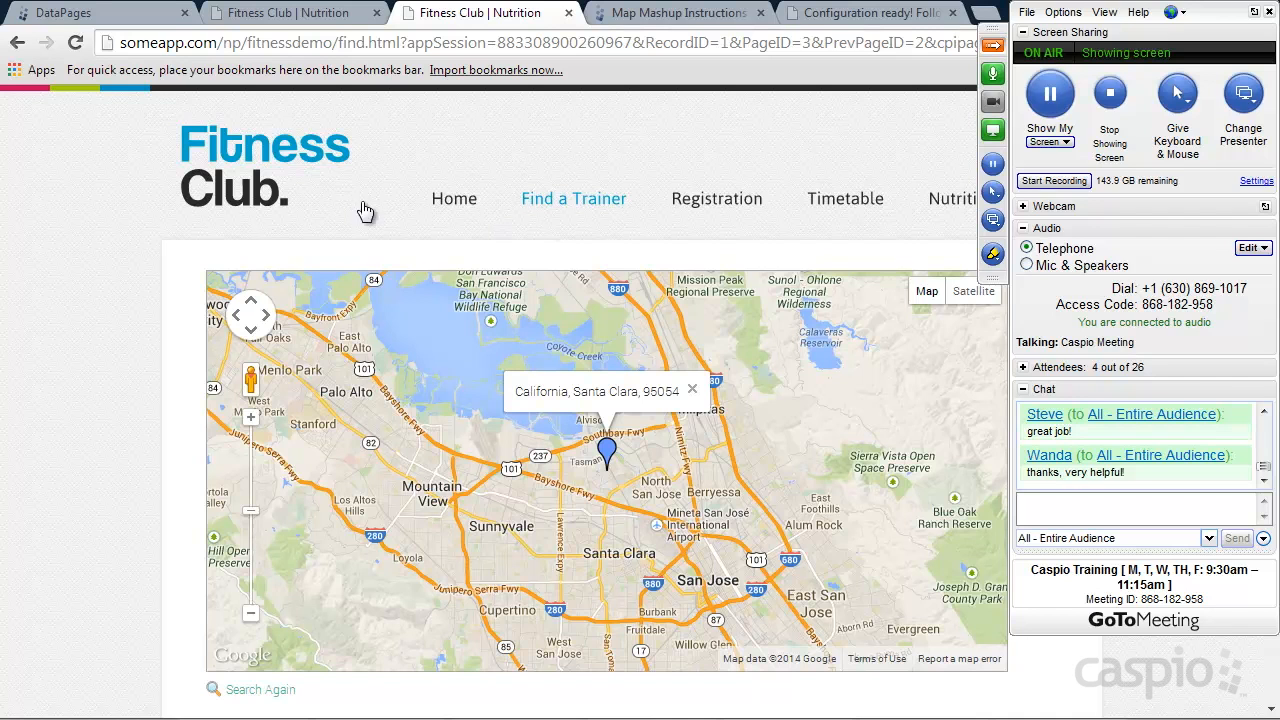
Collapse the GoToMeeting panel and view the Fitness Club home page, the Registration form and the Login area's client list.
{"action": "left_click", "coordinate": [283, 177]}
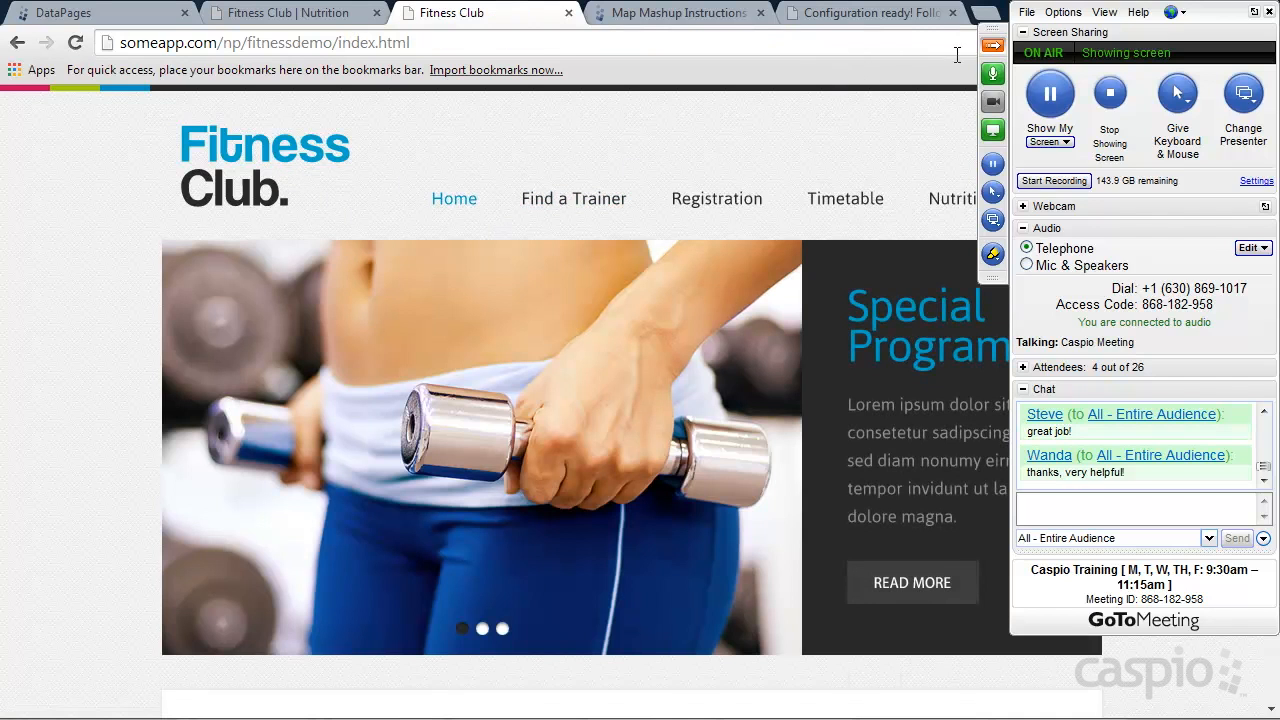
{"action": "left_click", "coordinate": [992, 45]}
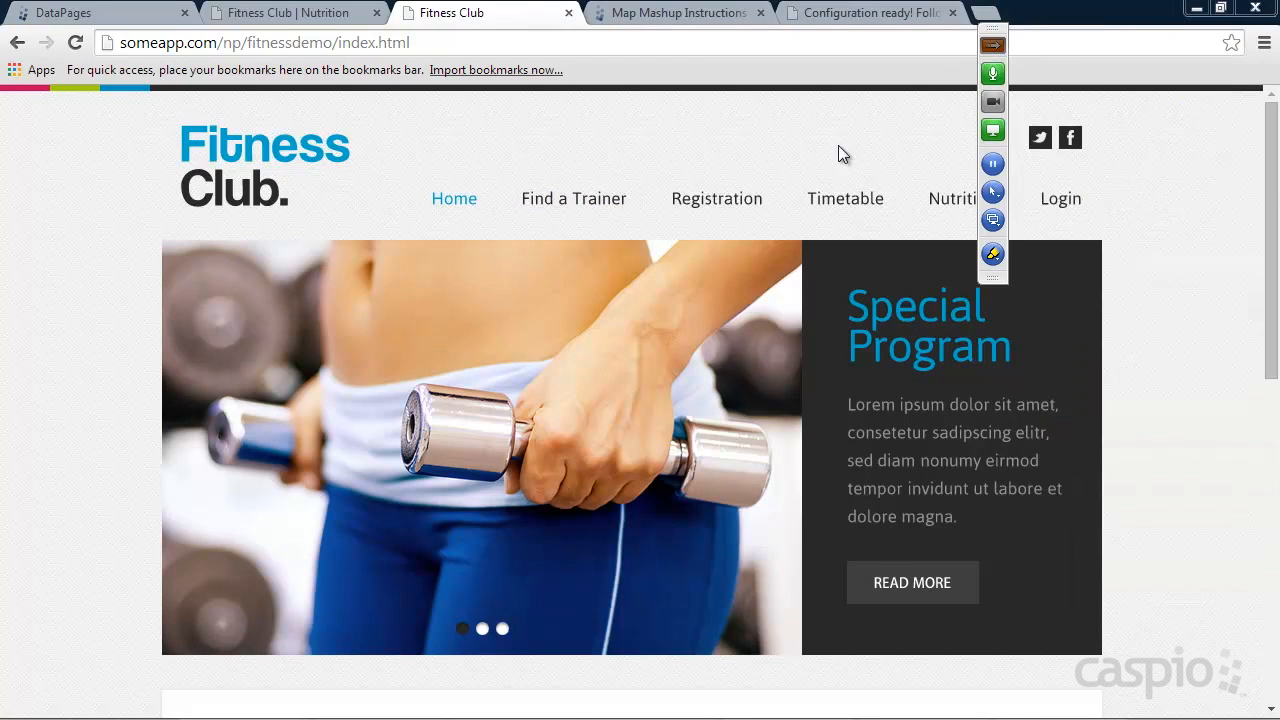
{"action": "left_click", "coordinate": [716, 199]}
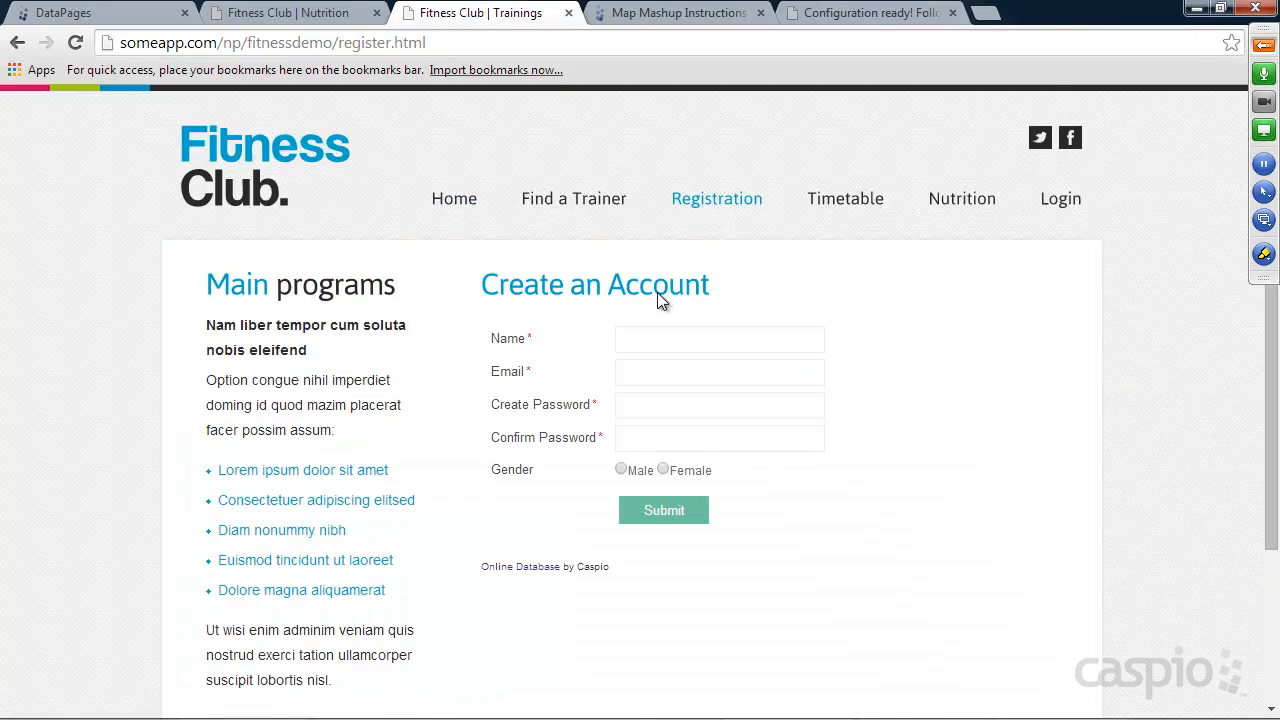
{"action": "left_click", "coordinate": [1058, 201]}
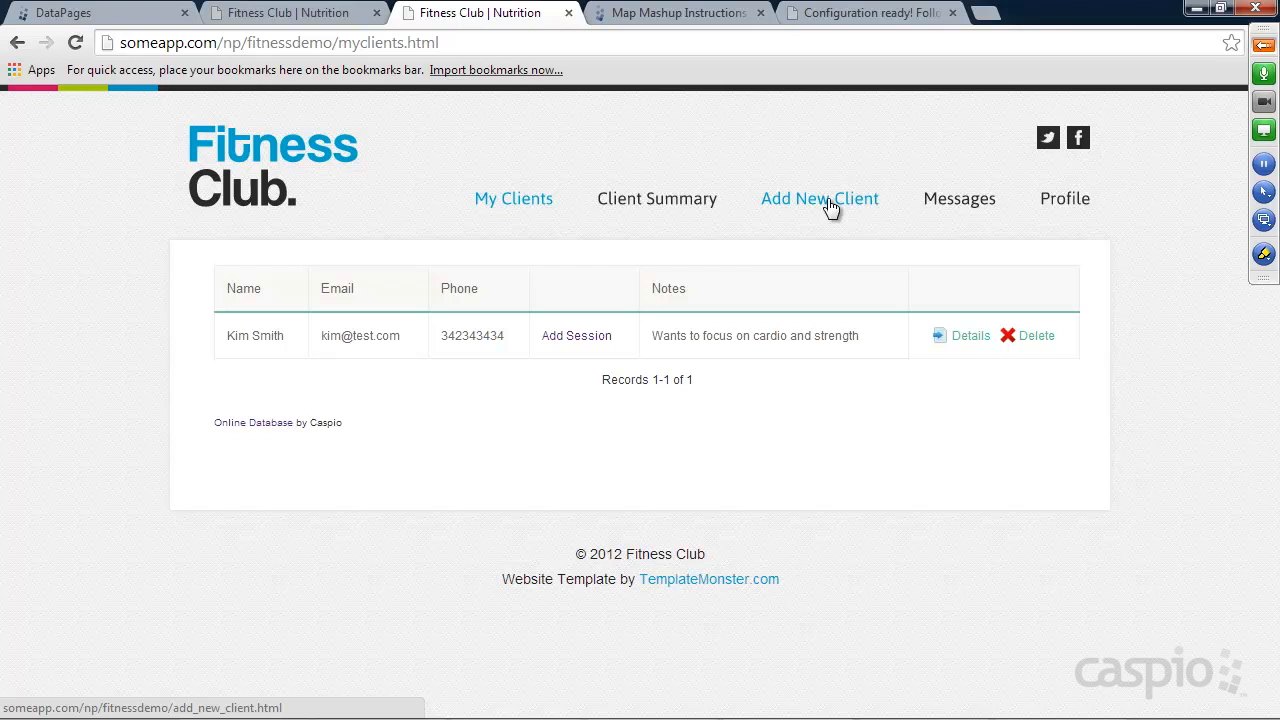
Return to the public site, run a Find a Trainer search without criteria and review the listed trainer's details page.
{"action": "left_click", "coordinate": [267, 152]}
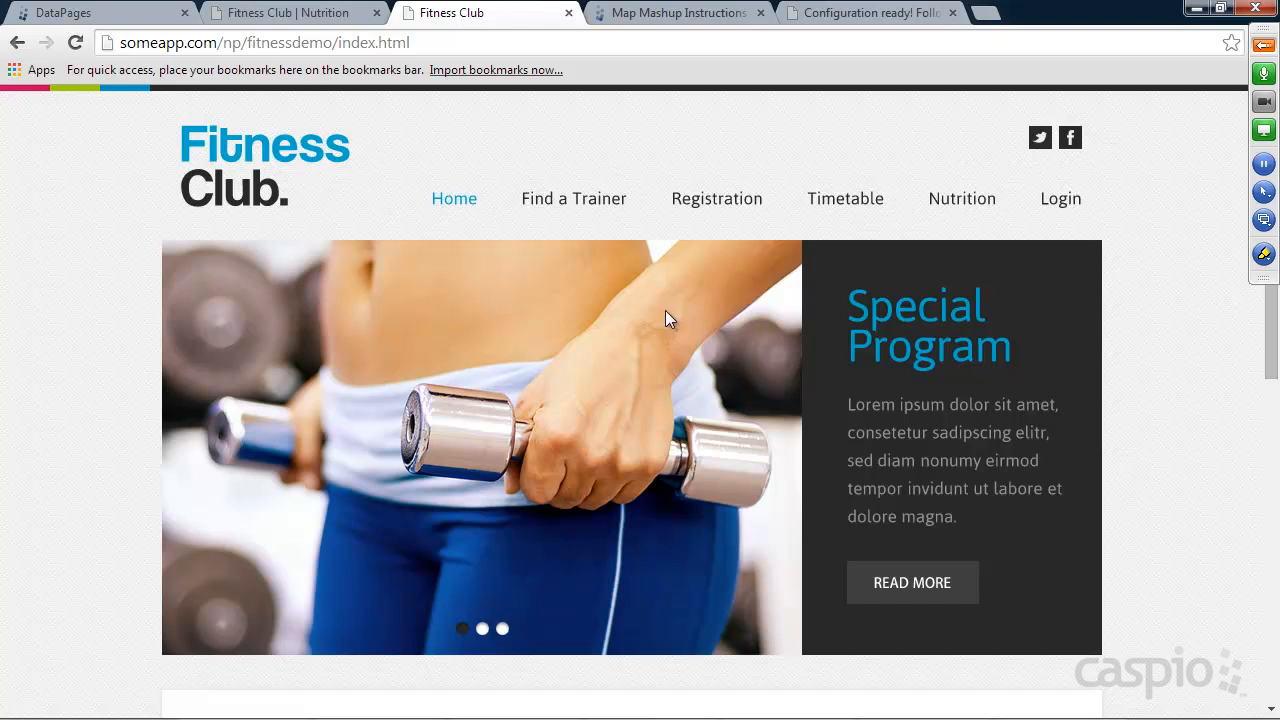
{"action": "left_click", "coordinate": [586, 206]}
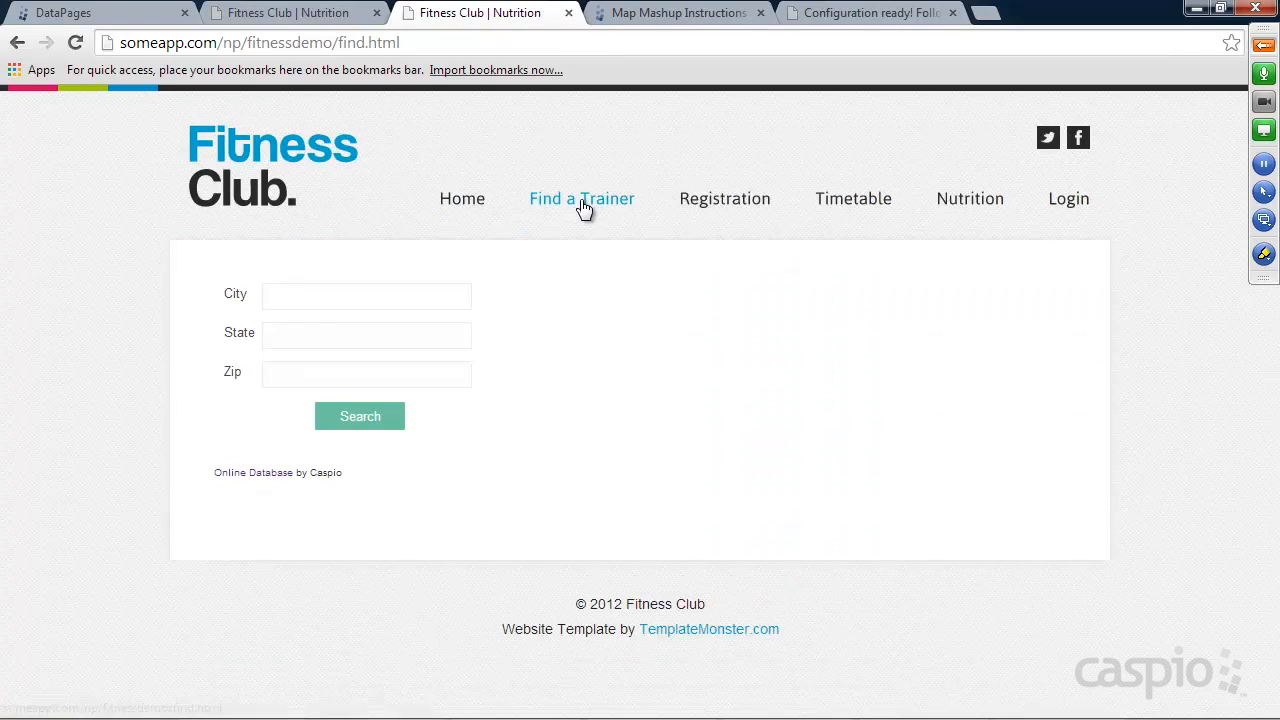
{"action": "left_click", "coordinate": [355, 422]}
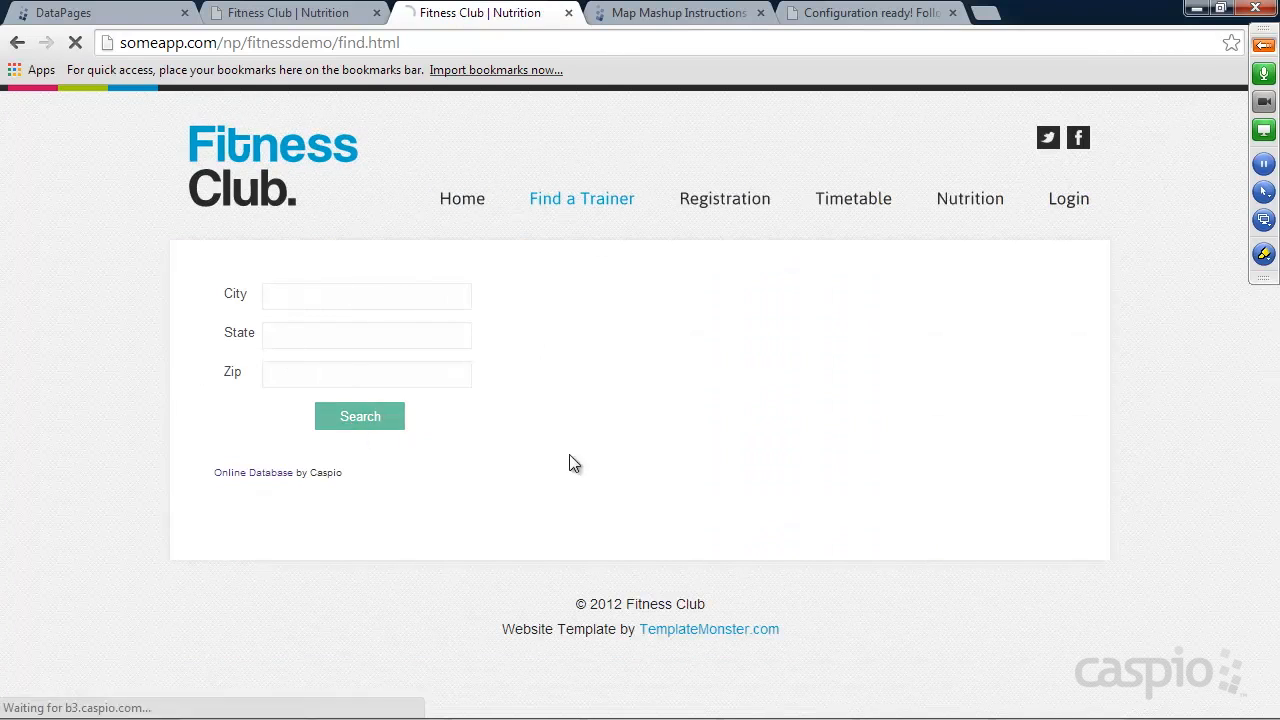
{"action": "scroll", "coordinate": [1123, 428], "scroll_direction": "down", "scroll_amount": 1}
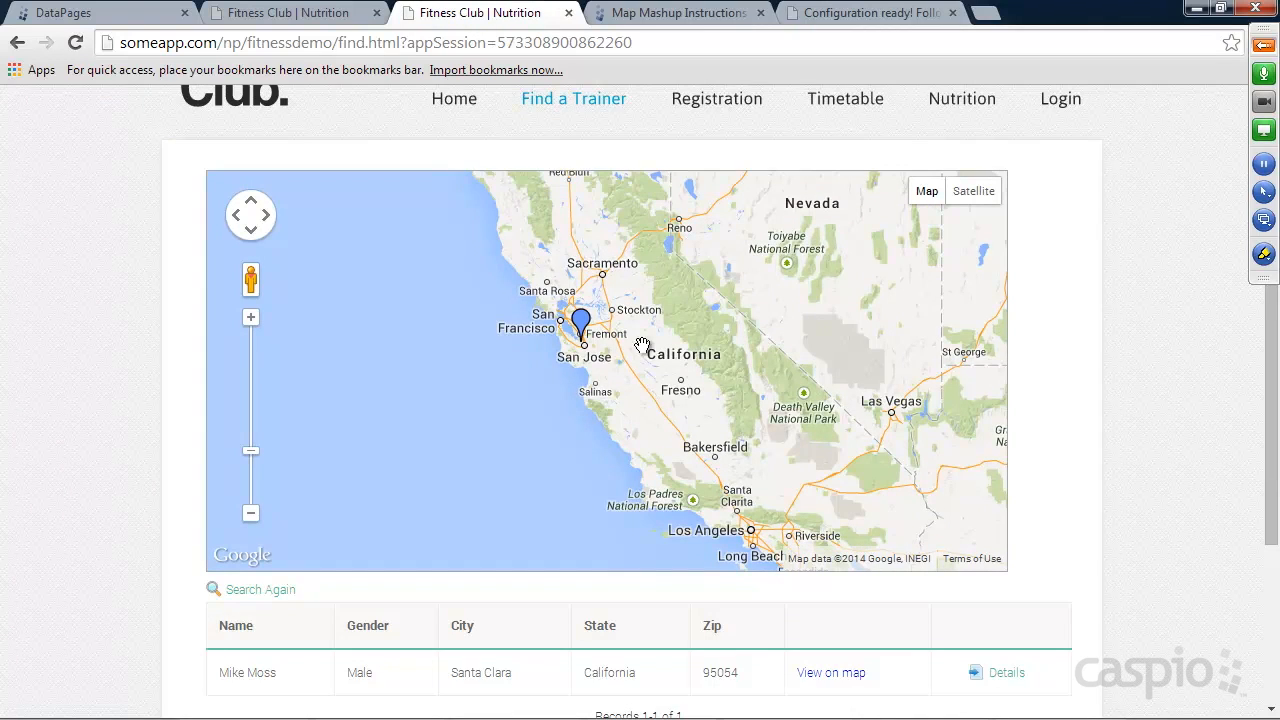
{"action": "scroll", "coordinate": [1134, 317], "scroll_direction": "down", "scroll_amount": 3}
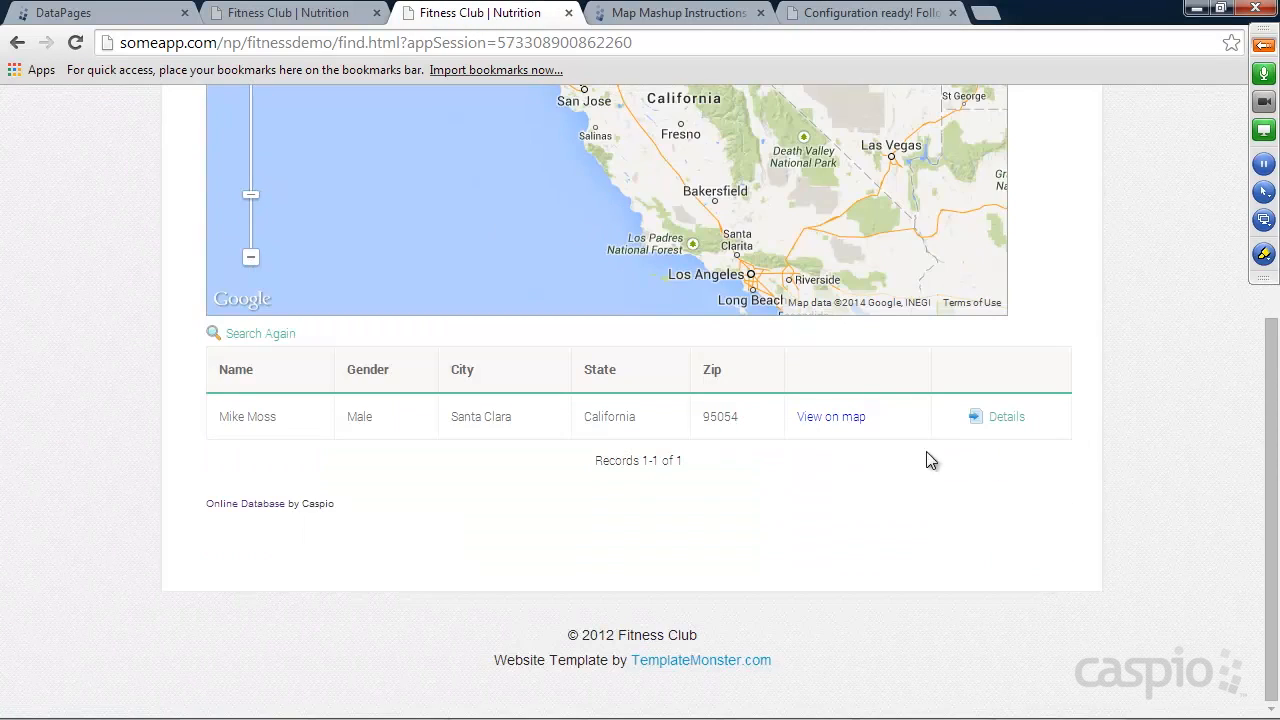
{"action": "left_click", "coordinate": [1001, 418]}
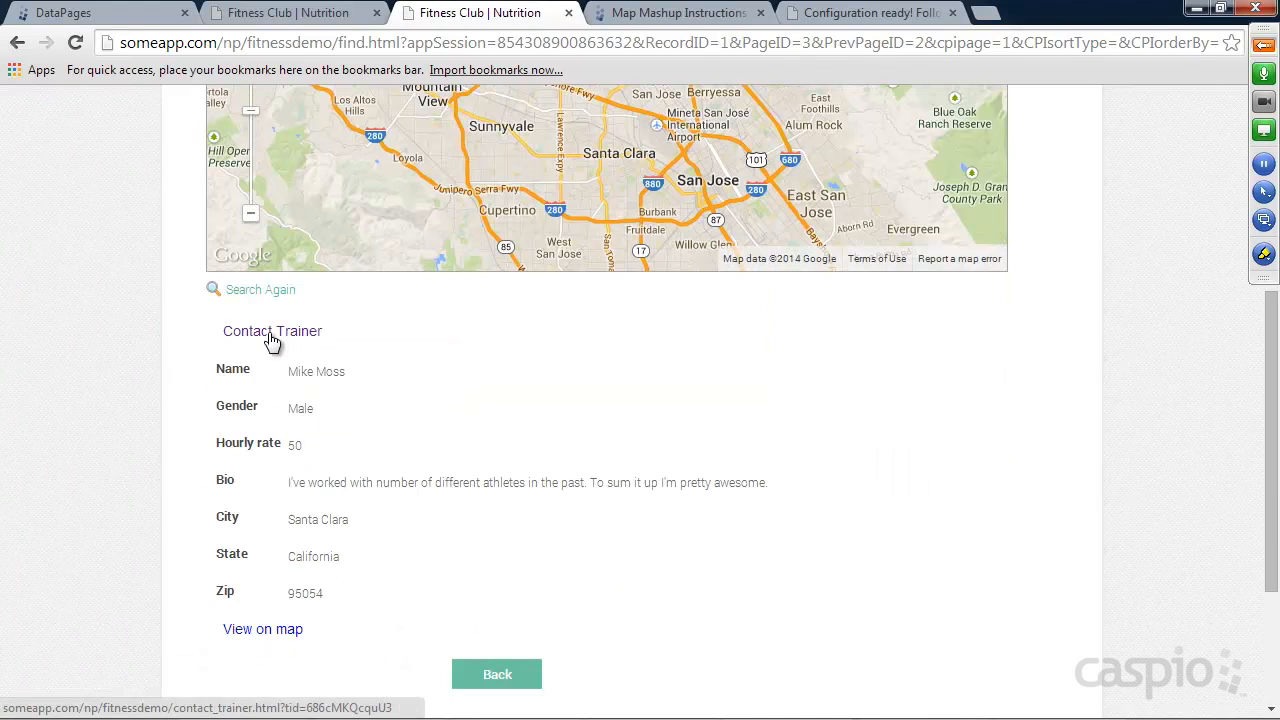
{"action": "scroll", "coordinate": [1066, 466], "scroll_direction": "up", "scroll_amount": 4}
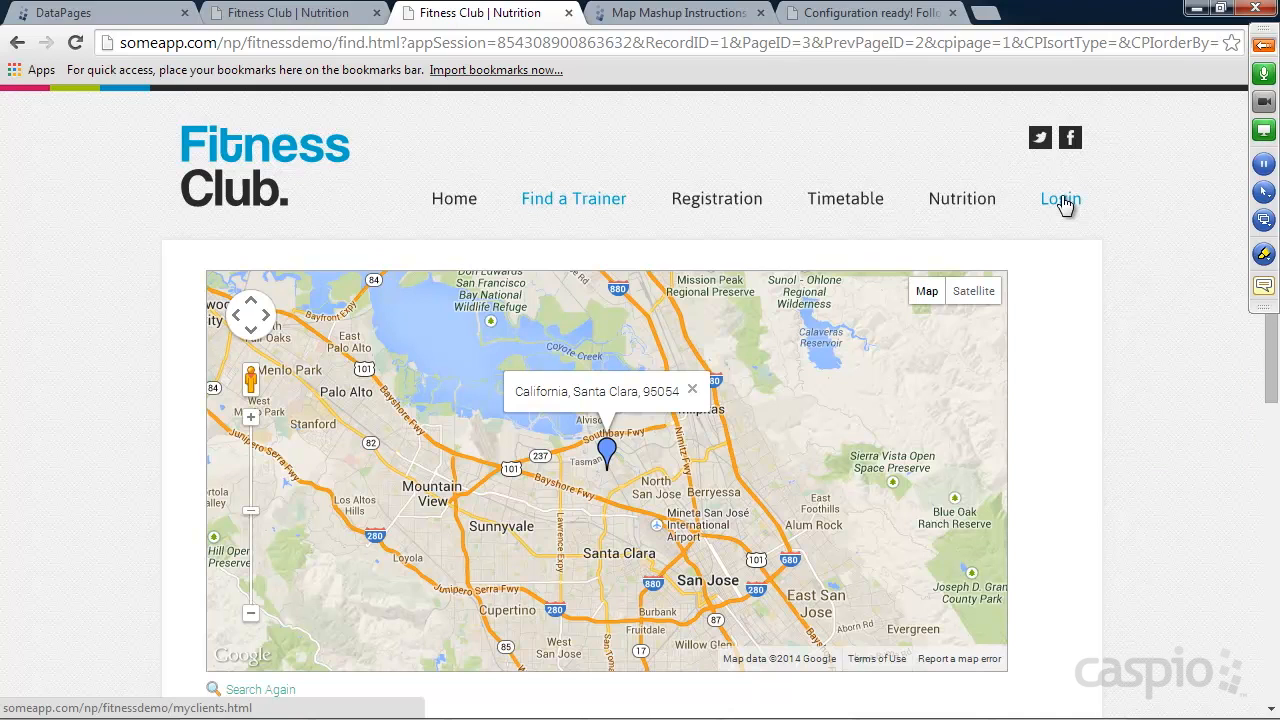
Switch to Caspio Bridge, go to the My Apps list and check the additional options for Fitness_App, including Export.
{"action": "left_click", "coordinate": [120, 15]}
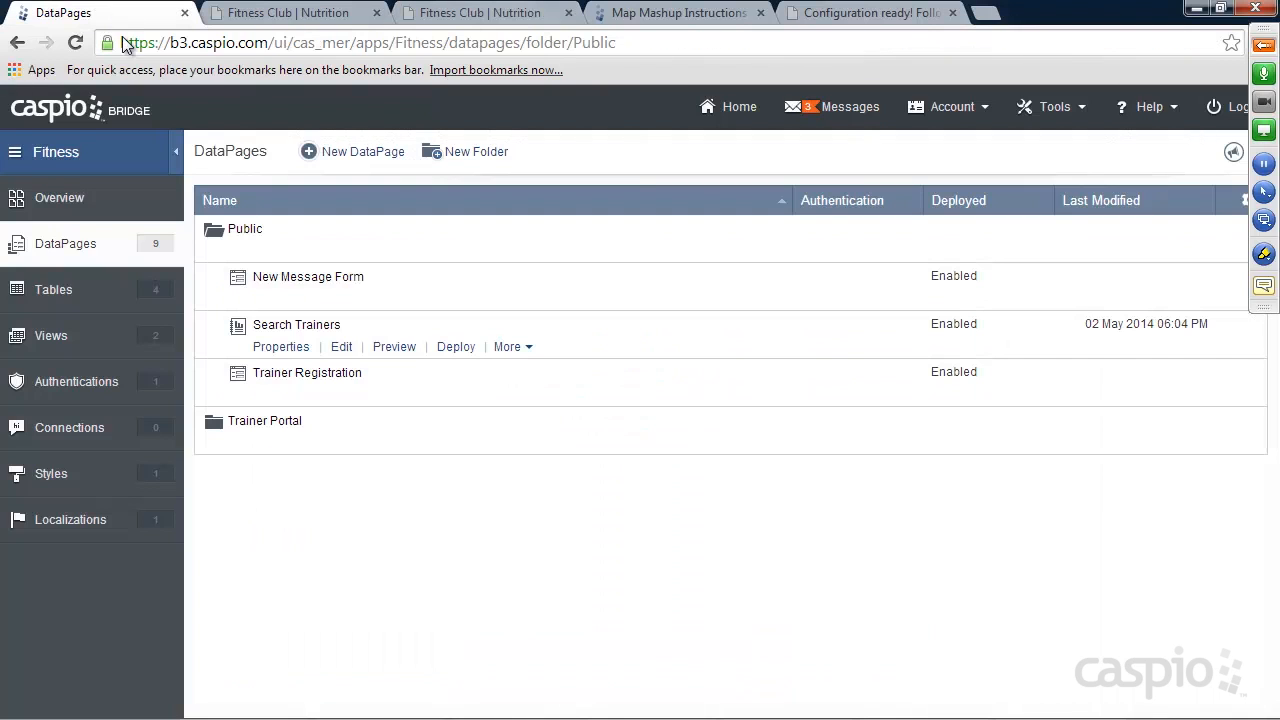
{"action": "left_click", "coordinate": [51, 110]}
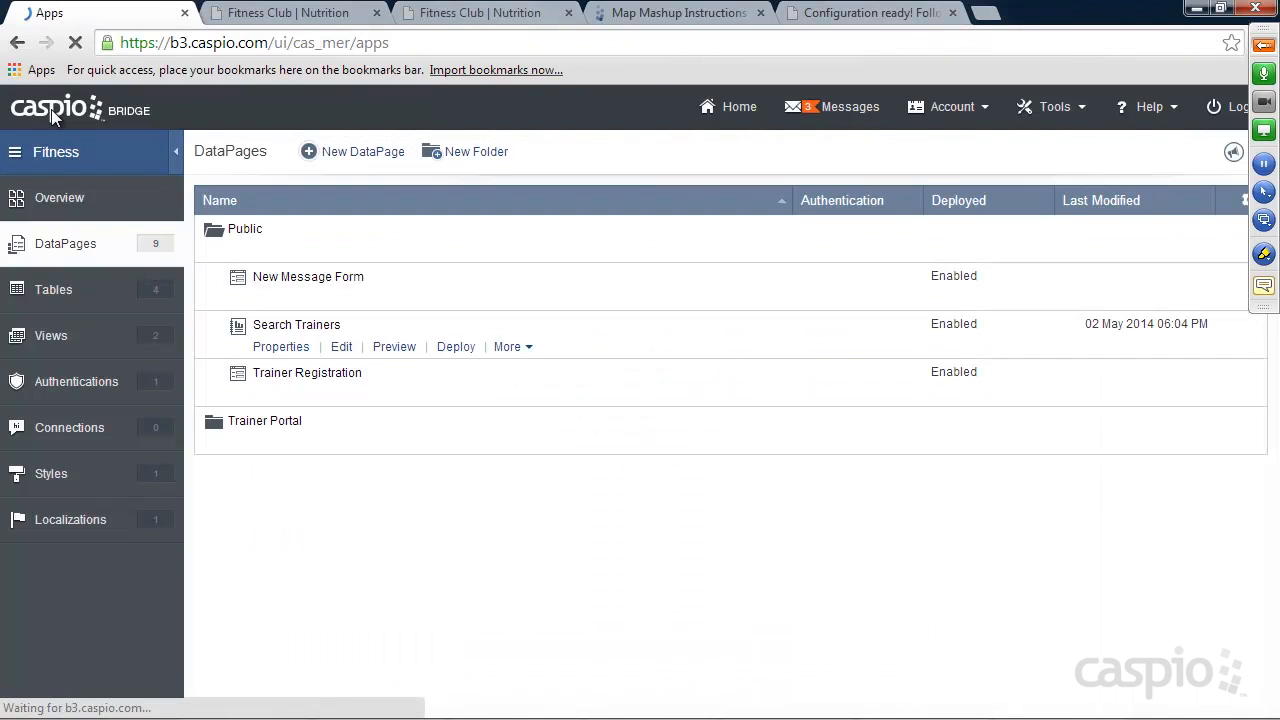
{"action": "scroll", "coordinate": [236, 405], "scroll_direction": "down", "scroll_amount": 4}
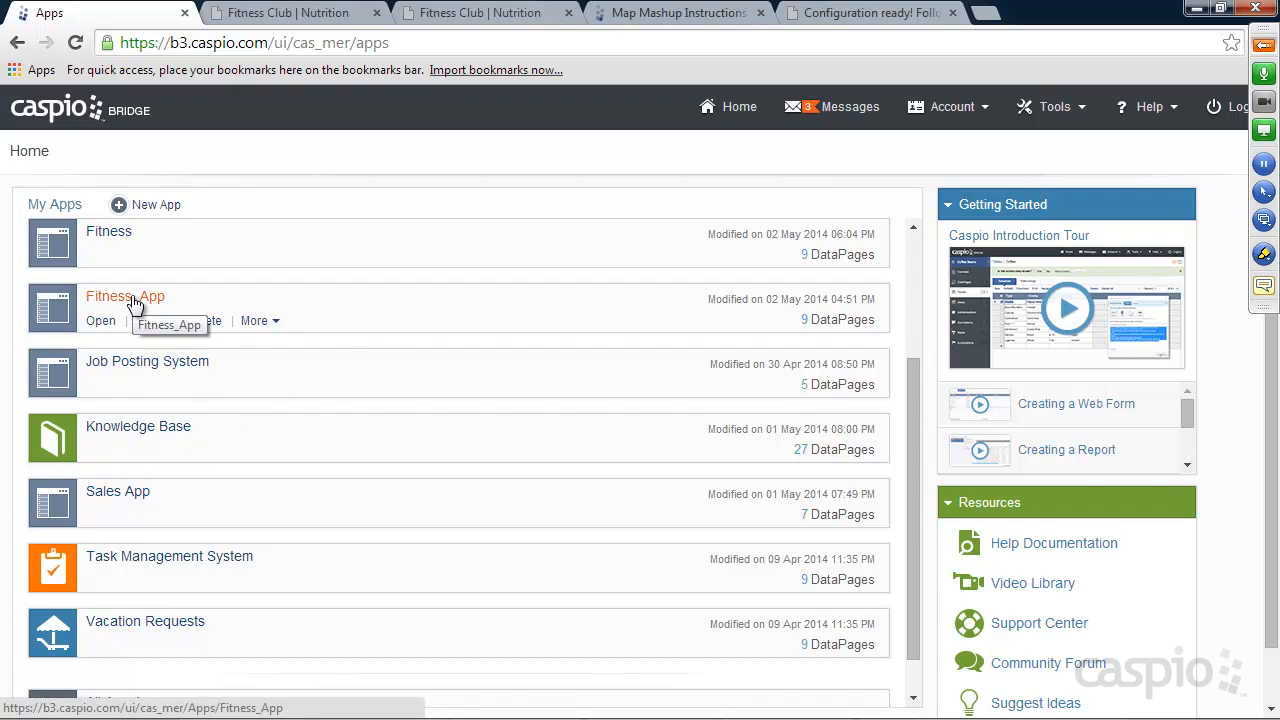
{"action": "left_click", "coordinate": [254, 320]}
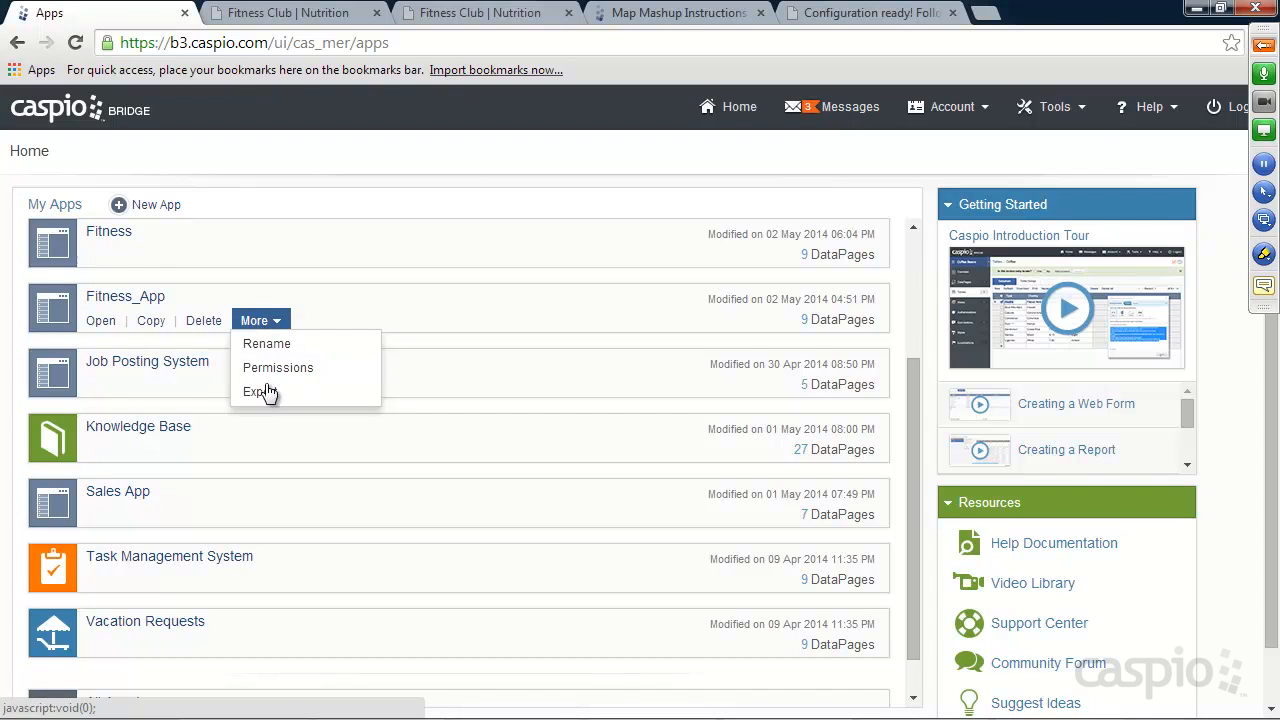
{"action": "left_click", "coordinate": [361, 275]}
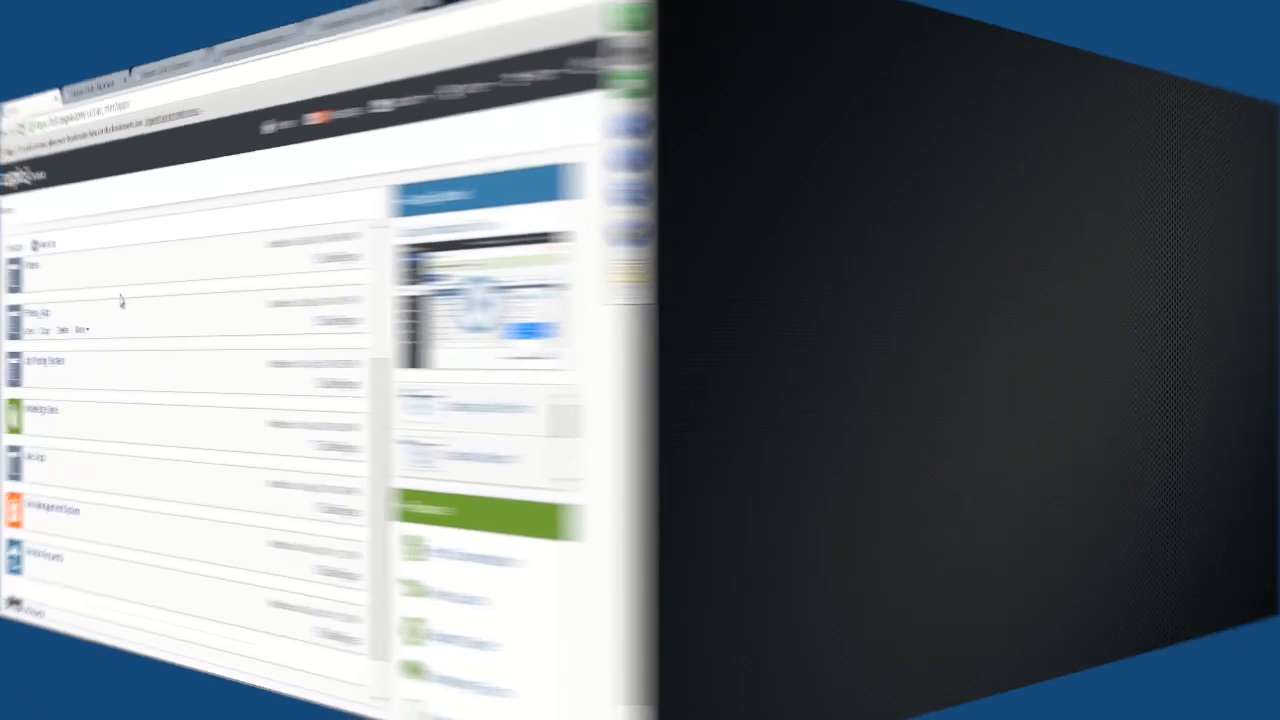